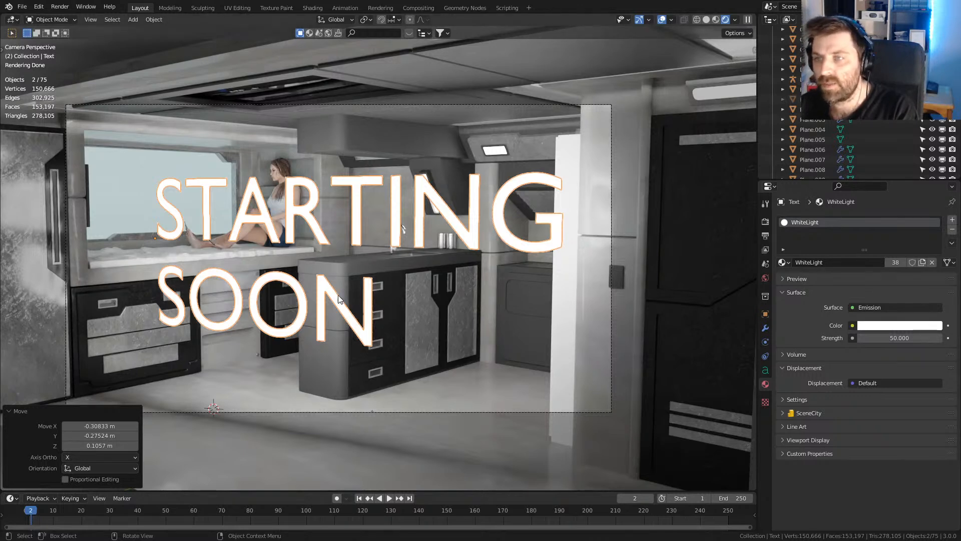
- Delete the "STARTING SOON" text object from the scene
{"action": "key", "text": "Delete"}
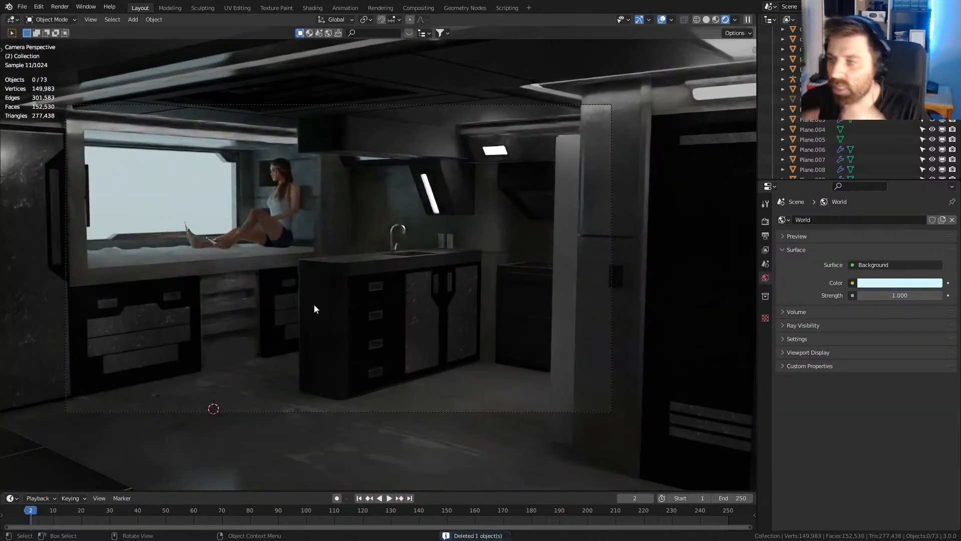
- Examine the seated figure by the window and the kitchen area of the room in the rendered view
{"action": "middle_click_drag", "start_coordinate": [314, 309], "coordinate": [437, 302]}
{"action": "scroll", "coordinate": [435, 310], "scroll_direction": "up", "scroll_amount": 4}
{"action": "middle_click_drag", "start_coordinate": [310, 300], "coordinate": [371, 331]}
{"action": "scroll", "coordinate": [371, 331], "scroll_direction": "up", "scroll_amount": 4}
{"action": "middle_click_drag", "start_coordinate": [539, 223], "coordinate": [512, 218]}
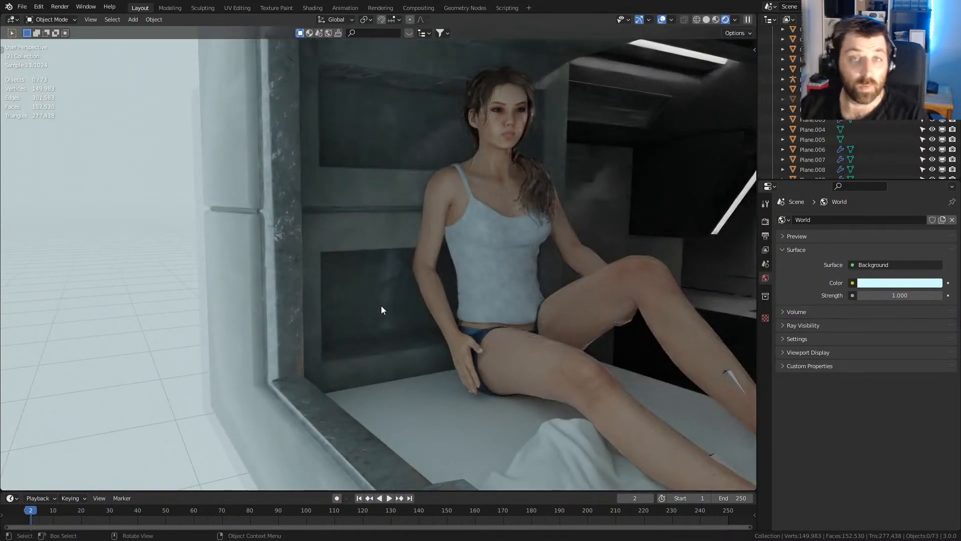
{"action": "middle_click_drag", "start_coordinate": [621, 382], "coordinate": [489, 417]}
{"action": "scroll", "coordinate": [412, 405], "scroll_direction": "down", "scroll_amount": 5}
{"action": "middle_click_drag", "start_coordinate": [412, 405], "coordinate": [454, 370], "text": "shift"}
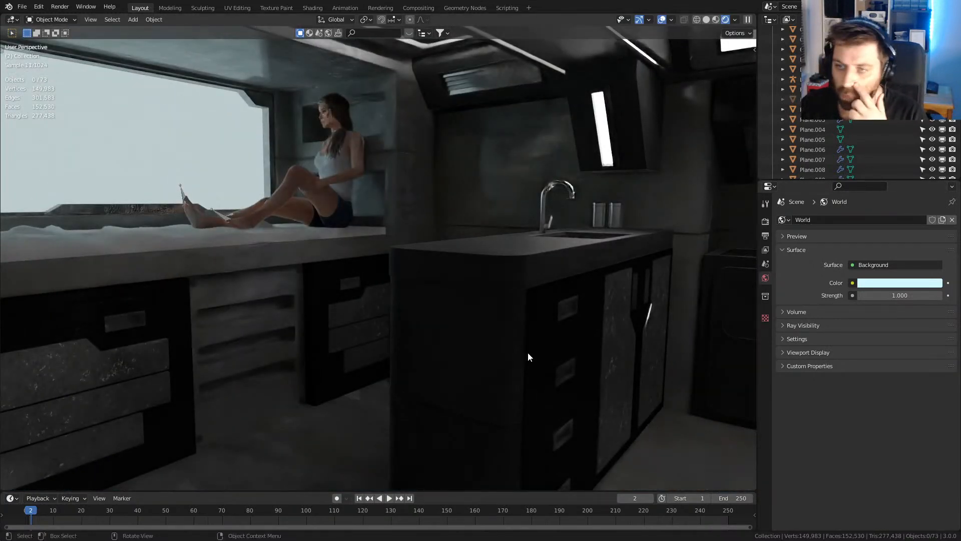
{"action": "scroll", "coordinate": [527, 354], "scroll_direction": "down", "scroll_amount": 2}
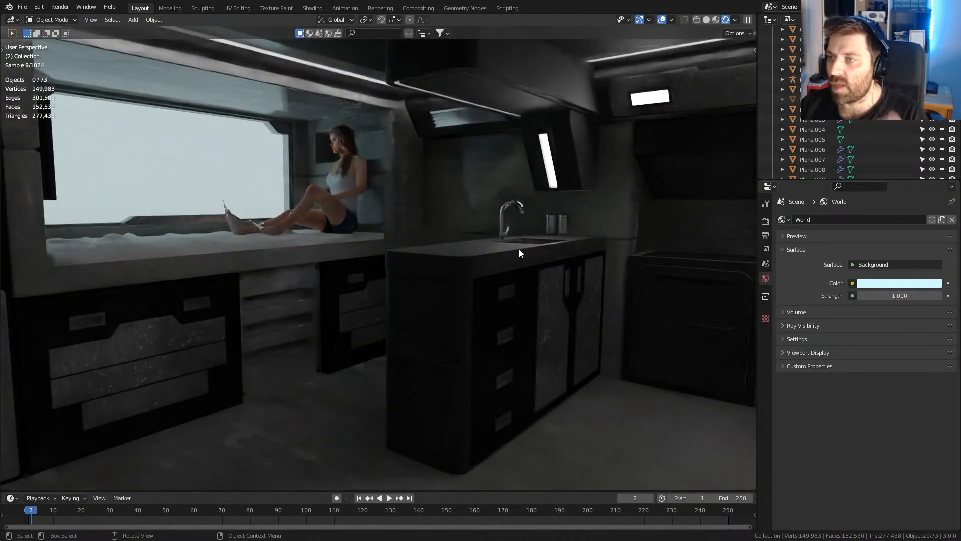
{"action": "scroll", "coordinate": [430, 233], "scroll_direction": "down", "scroll_amount": 3}
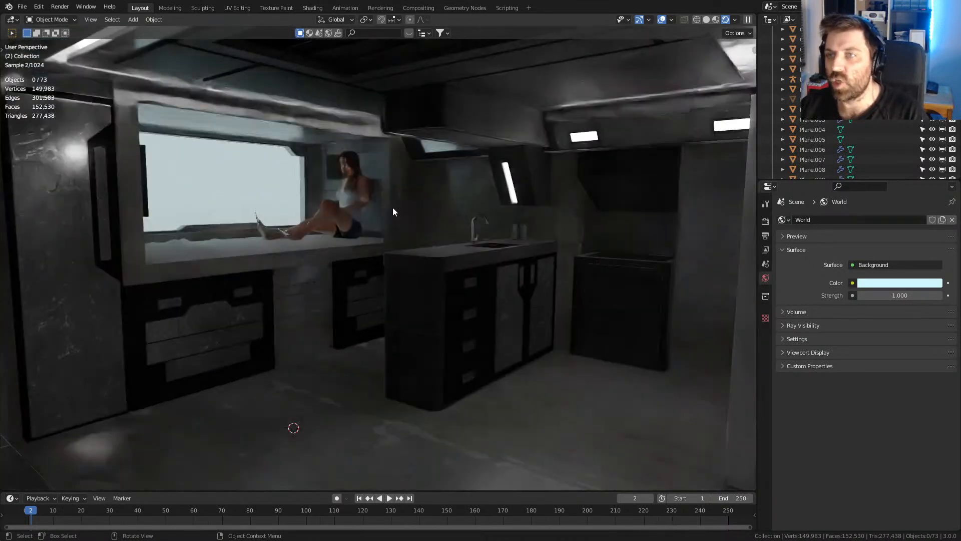
- Set the emission strength of the ceiling object's WhiteLight material to 200
{"action": "middle_click_drag", "start_coordinate": [139, 210], "coordinate": [77, 97]}
{"action": "left_click", "coordinate": [77, 97]}
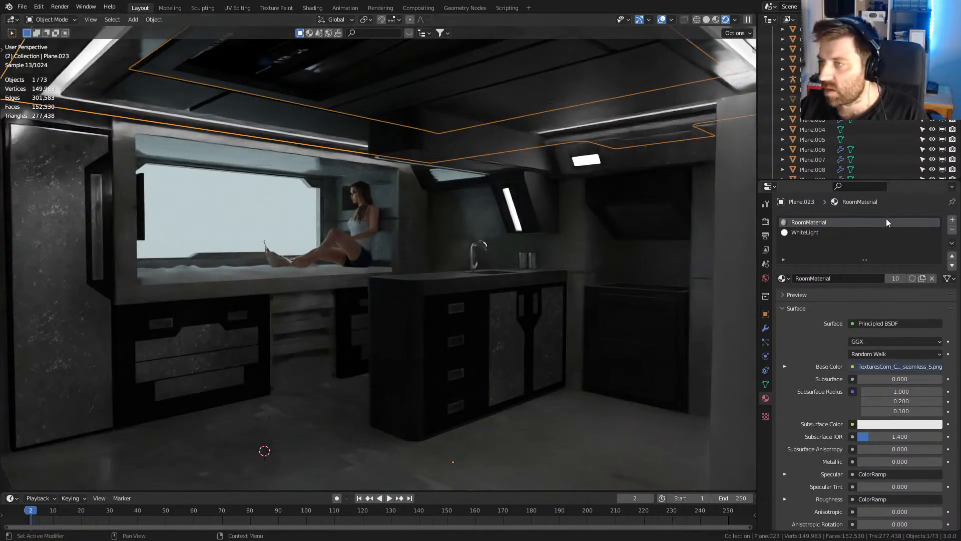
{"action": "left_click", "coordinate": [805, 232]}
{"action": "double_click", "coordinate": [900, 354]}
{"action": "type", "text": "200"}
{"action": "key", "text": "Return"}
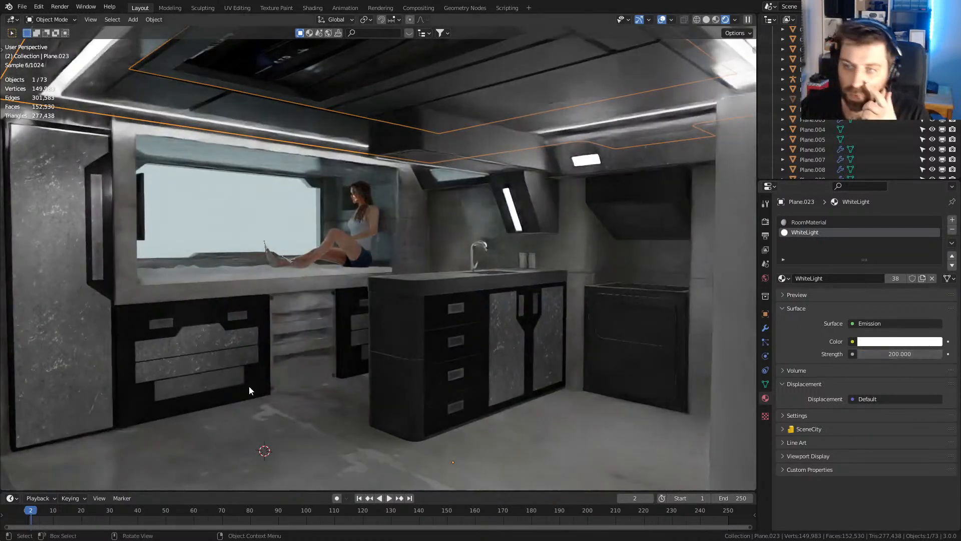
{"action": "middle_click_drag", "start_coordinate": [281, 374], "coordinate": [295, 374]}
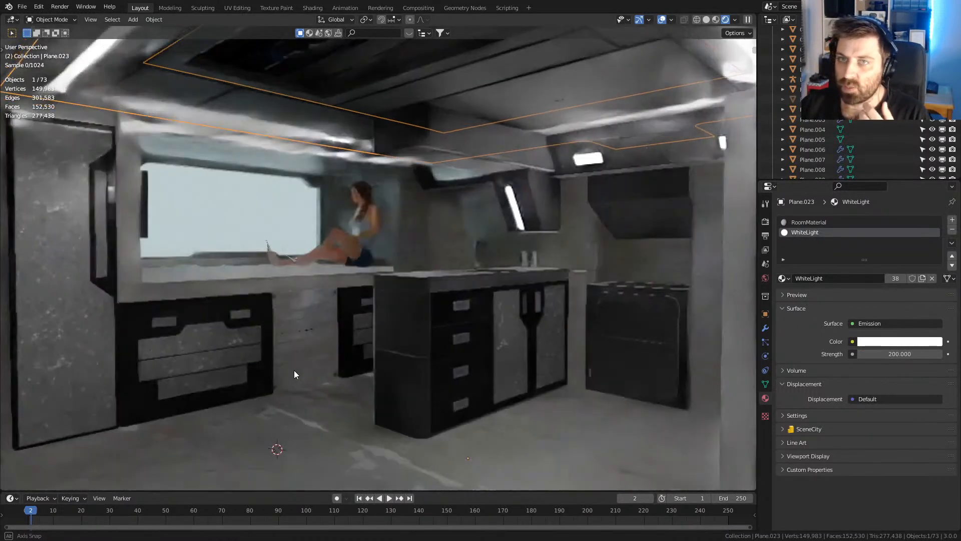
{"action": "scroll", "coordinate": [294, 371], "scroll_direction": "up", "scroll_amount": 1}
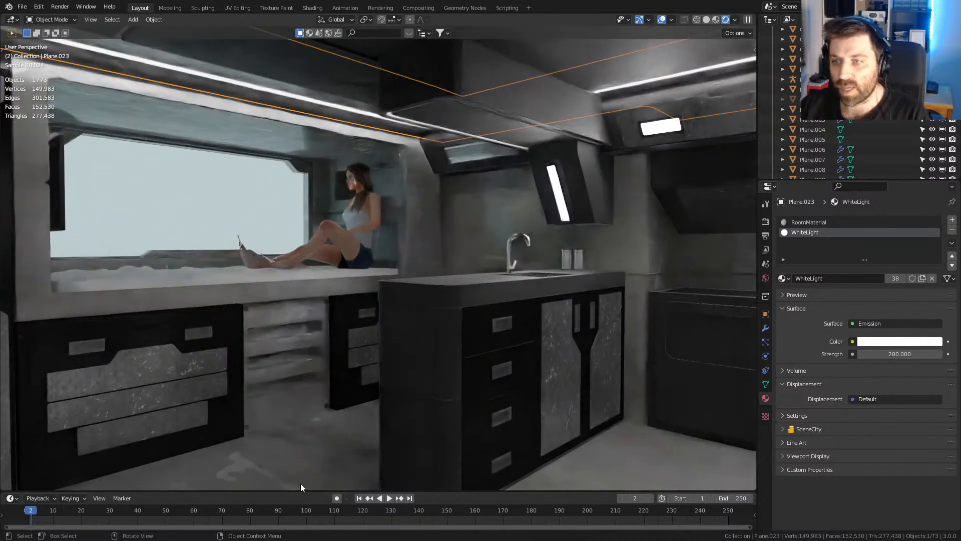
{"action": "left_click", "coordinate": [300, 431]}
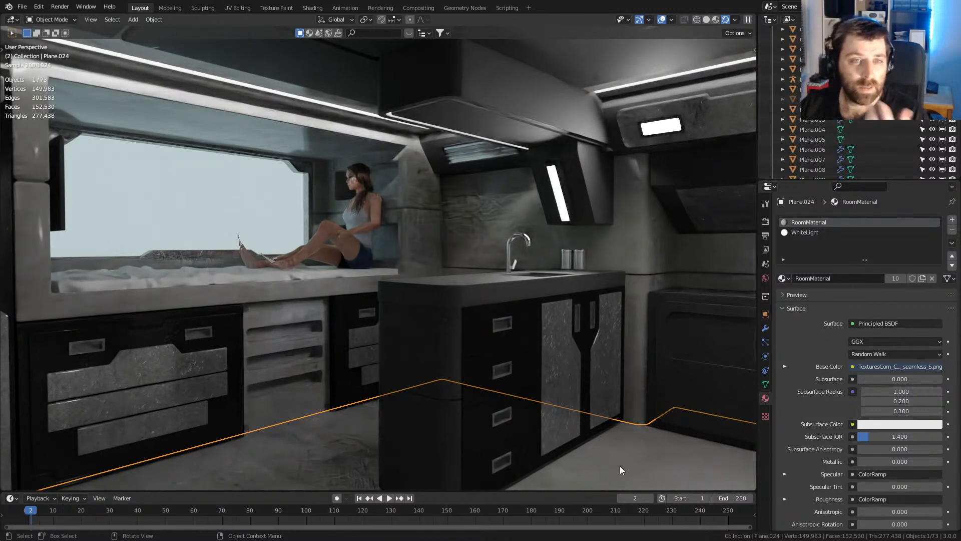
{"action": "scroll", "coordinate": [375, 354], "scroll_direction": "down", "scroll_amount": 3}
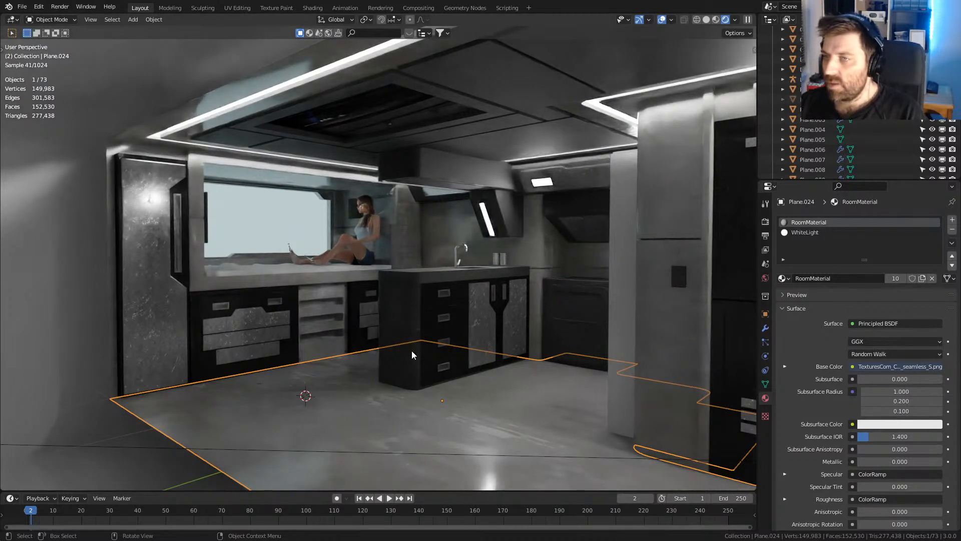
{"action": "scroll", "coordinate": [359, 283], "scroll_direction": "down", "scroll_amount": 2}
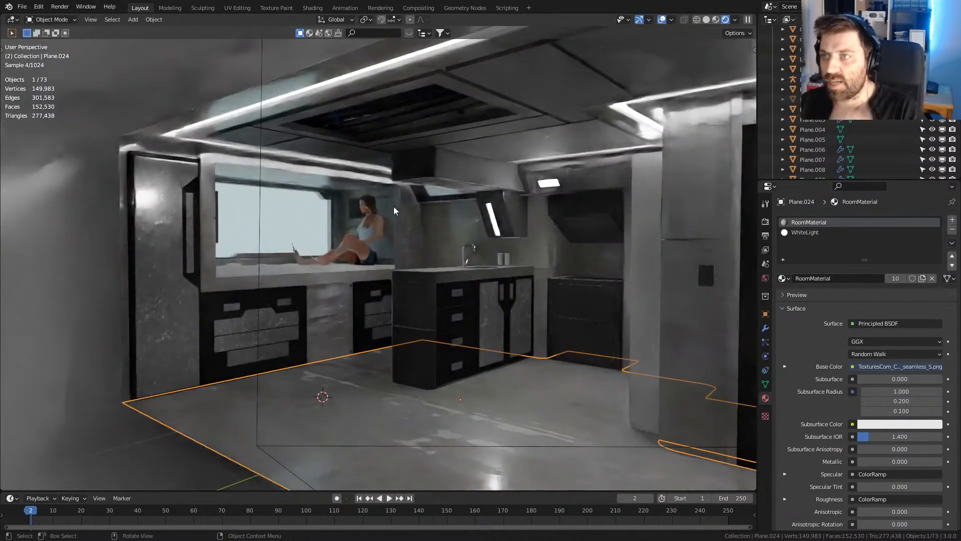
- Switch the viewport to solid shading and select the camera inside the room
{"action": "left_click", "coordinate": [707, 19]}
{"action": "scroll", "coordinate": [347, 270], "scroll_direction": "down", "scroll_amount": 8}
{"action": "mouse_move", "coordinate": [347, 270]}
{"action": "middle_mouse_down"}
{"action": "mouse_move", "coordinate": [429, 290]}
{"action": "mouse_move", "coordinate": [534, 276]}
{"action": "middle_mouse_up"}
{"action": "scroll", "coordinate": [505, 274], "scroll_direction": "up", "scroll_amount": 10}
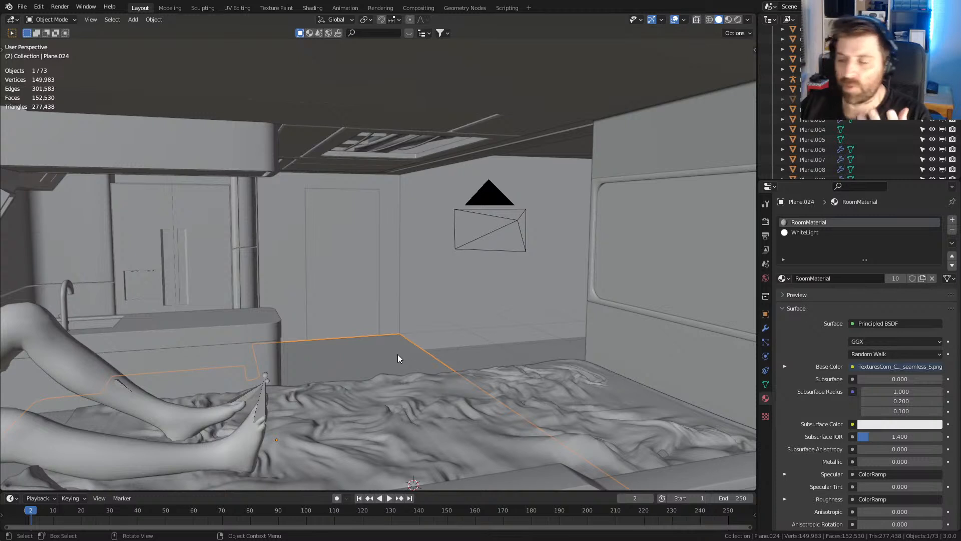
{"action": "left_click", "coordinate": [483, 235]}
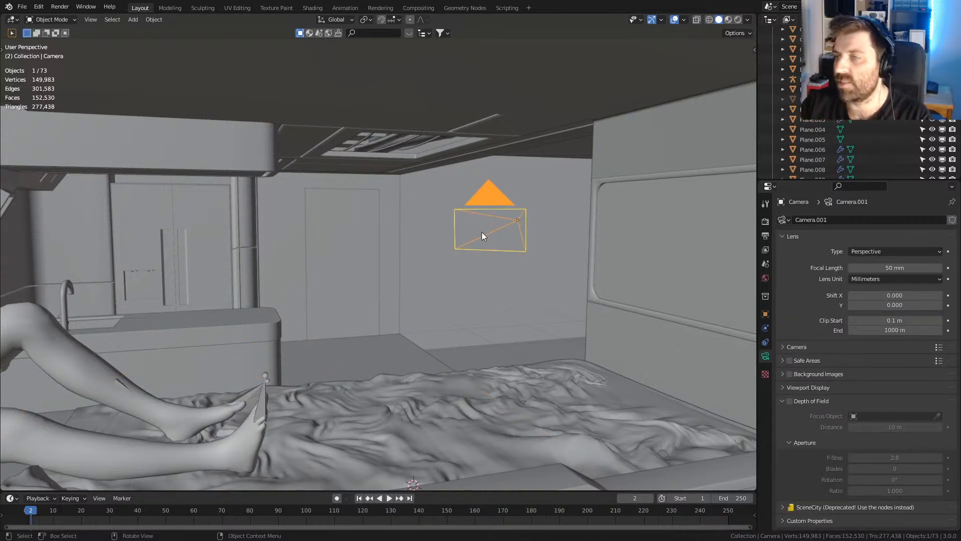
{"action": "scroll", "coordinate": [380, 289], "scroll_direction": "down", "scroll_amount": 10}
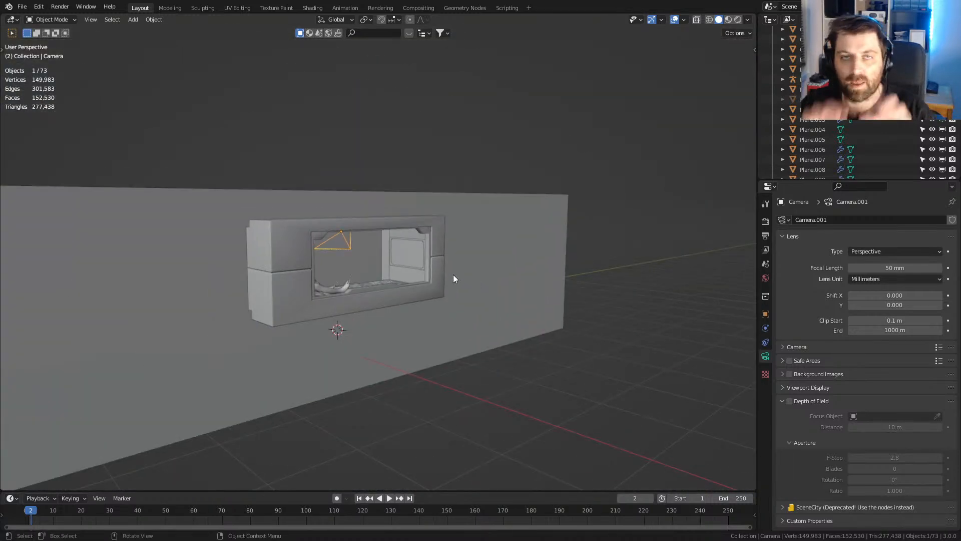
{"action": "middle_click_drag", "start_coordinate": [453, 279], "coordinate": [746, 368]}
- Hide the wall object that blocks the view into the room
{"action": "left_click", "coordinate": [649, 366]}
{"action": "key", "text": "h"}
{"action": "middle_click_drag", "start_coordinate": [641, 347], "coordinate": [440, 269]}
{"action": "scroll", "coordinate": [436, 365], "scroll_direction": "up", "scroll_amount": 5}
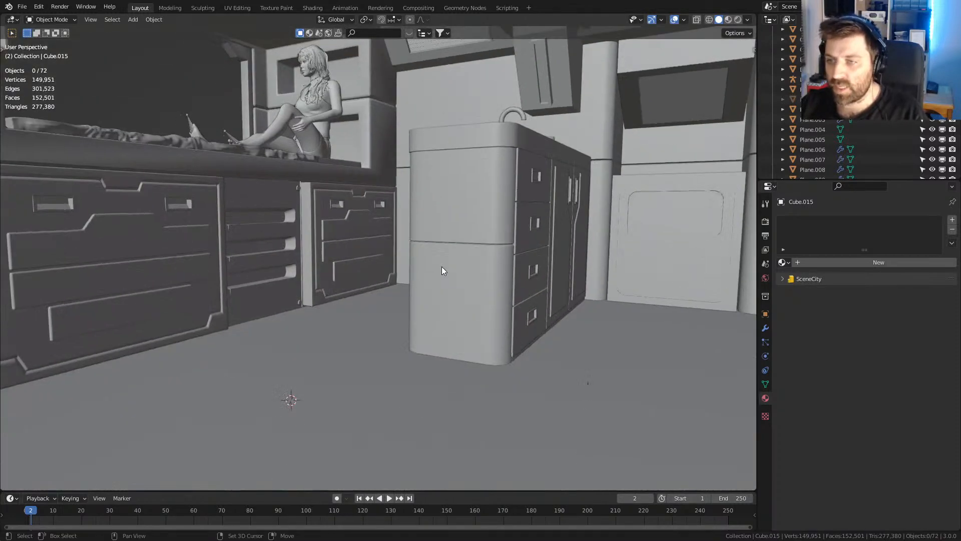
- Reset the 3D cursor to the world origin and add a 2 m cube there
{"action": "key", "text": "shift+s"}
{"action": "left_click", "coordinate": [349, 307]}
{"action": "key", "text": "shift+a"}
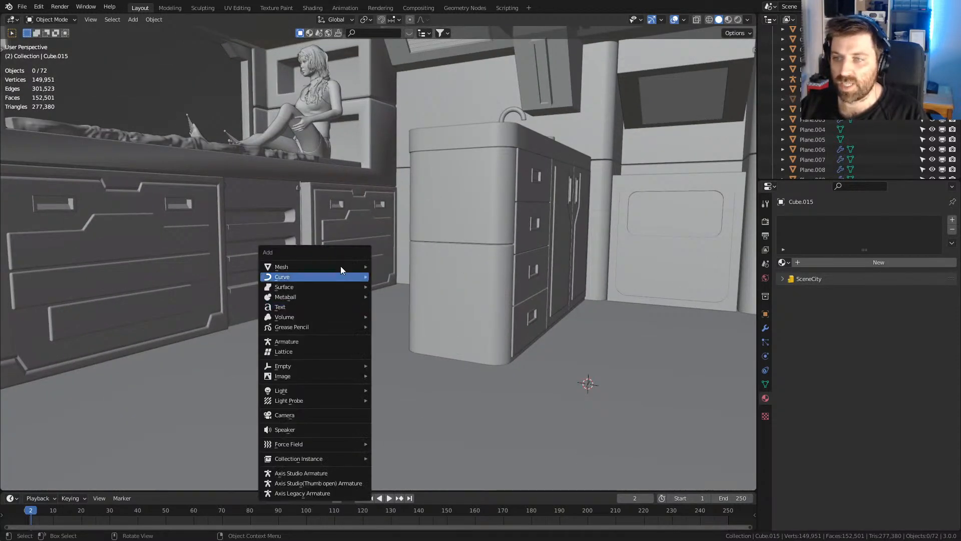
{"action": "mouse_move", "coordinate": [328, 267]}
{"action": "left_click", "coordinate": [398, 276]}
{"action": "key", "text": "KP_Decimal"}
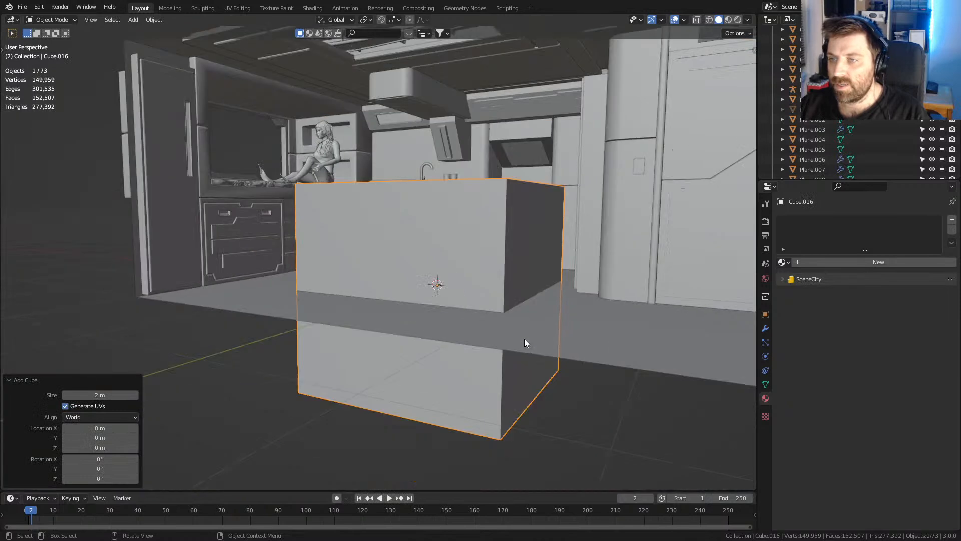
- Scale the new cube's mesh down to about 0.07 and raise the cube about 1.26 m along Z, beside the kitchen counter
{"action": "key", "text": "s"}
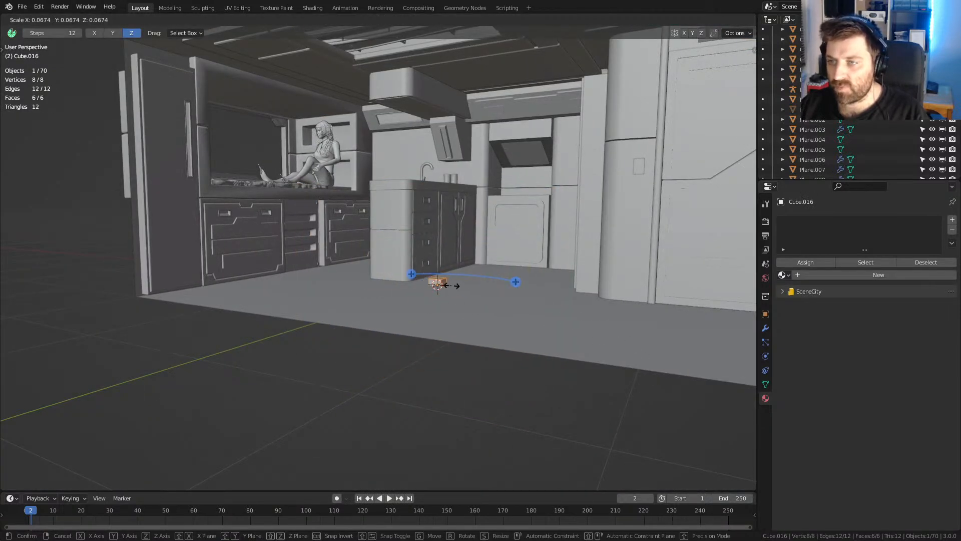
{"action": "left_click", "coordinate": [447, 289]}
{"action": "key", "text": "Tab"}
{"action": "key", "text": "g"}
{"action": "key", "text": "z"}
{"action": "left_click", "coordinate": [459, 201]}
{"action": "middle_click_drag", "start_coordinate": [478, 186], "coordinate": [466, 289], "text": "shift"}
{"action": "scroll", "coordinate": [466, 293], "scroll_direction": "up", "scroll_amount": 4}
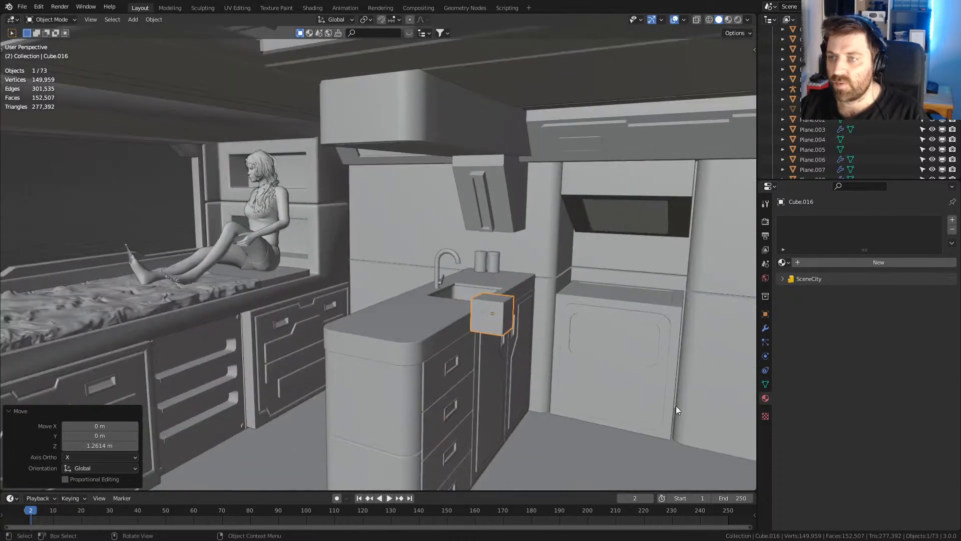
- Reshape the small cube into a thin upright slab by scaling its mesh to about 0.18 along X and 1.64 along Z
{"action": "key", "text": "Tab"}
{"action": "key", "text": "s"}
{"action": "key", "text": "x"}
{"action": "left_click", "coordinate": [522, 332]}
{"action": "key", "text": "s"}
{"action": "key", "text": "z"}
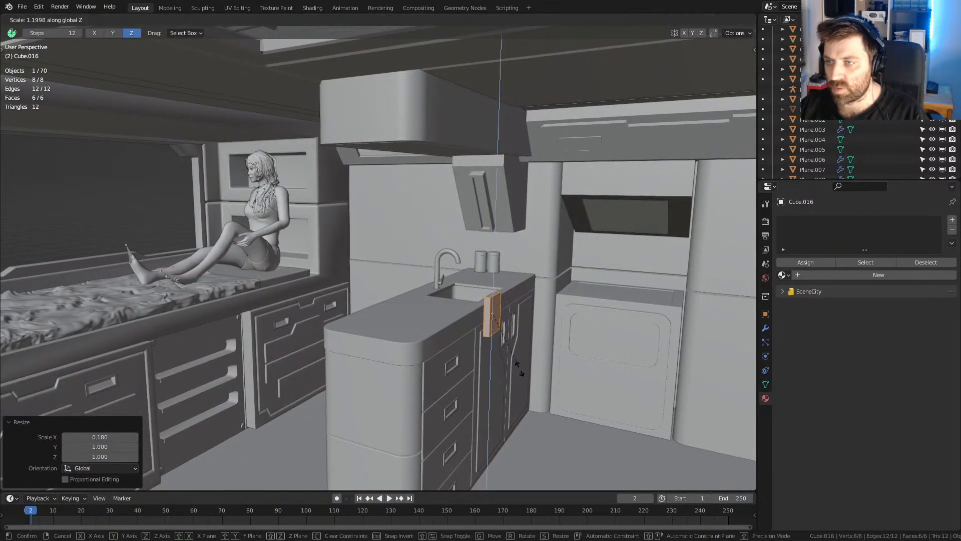
{"action": "left_click", "coordinate": [529, 385]}
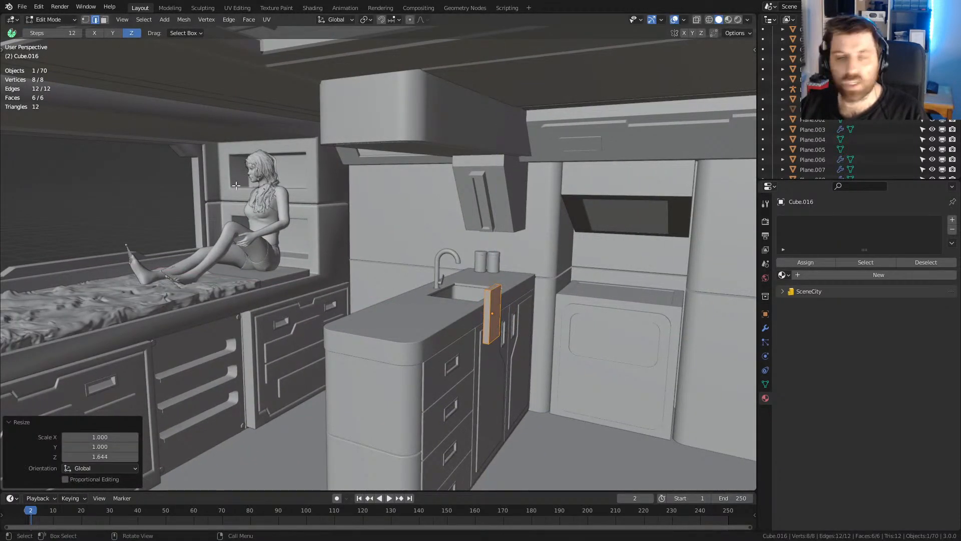
- Extrude the slab's narrow vertical end face outward twice in short increments, the second one about 0.008 m
{"action": "middle_click_drag", "start_coordinate": [236, 185], "coordinate": [503, 375]}
{"action": "scroll", "coordinate": [440, 386], "scroll_direction": "up", "scroll_amount": 2}
{"action": "scroll", "coordinate": [444, 411], "scroll_direction": "down", "scroll_amount": 1}
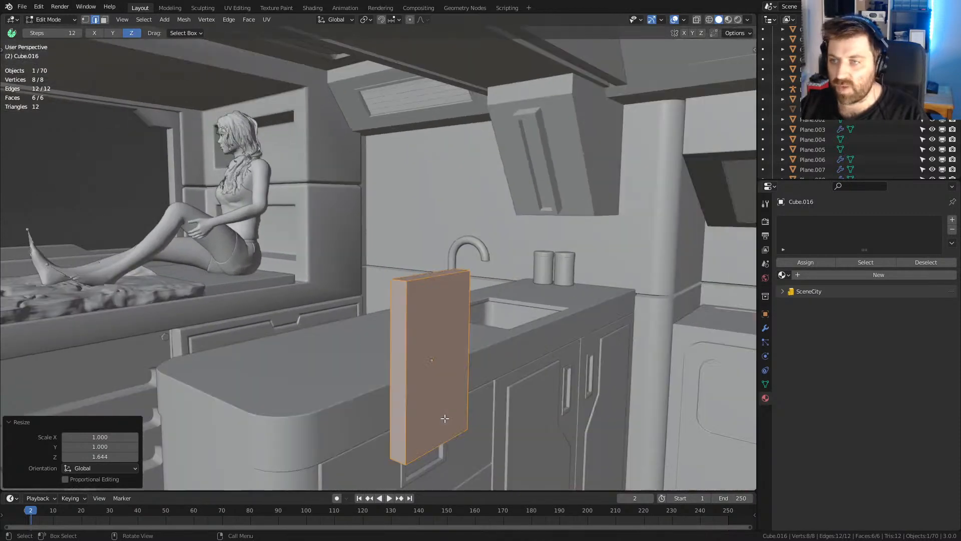
{"action": "scroll", "coordinate": [440, 387], "scroll_direction": "up", "scroll_amount": 1}
{"action": "middle_click_drag", "start_coordinate": [441, 387], "coordinate": [558, 368]}
{"action": "scroll", "coordinate": [558, 368], "scroll_direction": "down", "scroll_amount": 5}
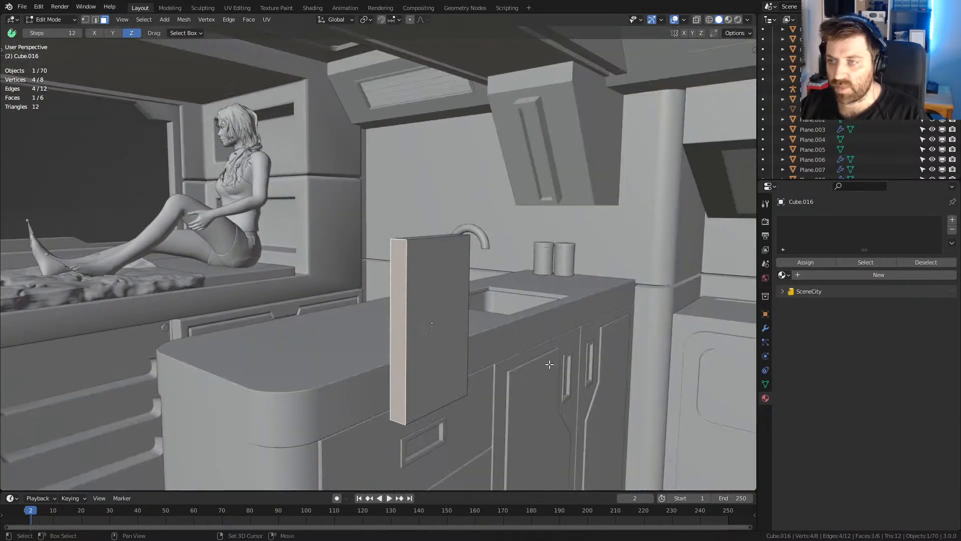
{"action": "middle_click_drag", "start_coordinate": [554, 369], "coordinate": [540, 353], "text": "shift"}
{"action": "key", "text": "KP_Decimal"}
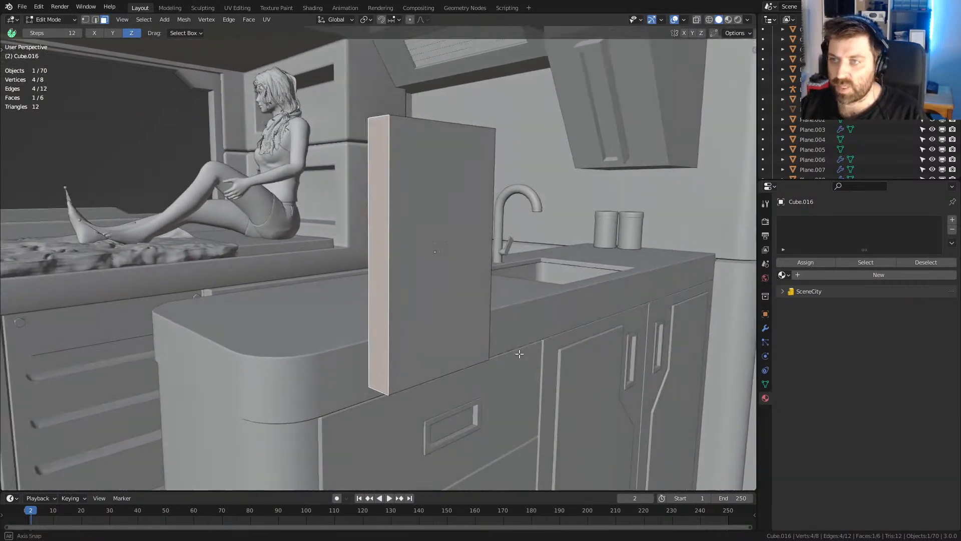
{"action": "key", "text": "e"}
{"action": "left_click", "coordinate": [482, 363]}
{"action": "key", "text": "e"}
{"action": "left_click", "coordinate": [397, 387]}
- Delete the slab's top, bottom and far end faces, keeping the two large sides and the extruded narrow end
{"action": "middle_click_drag", "start_coordinate": [323, 424], "coordinate": [367, 464]}
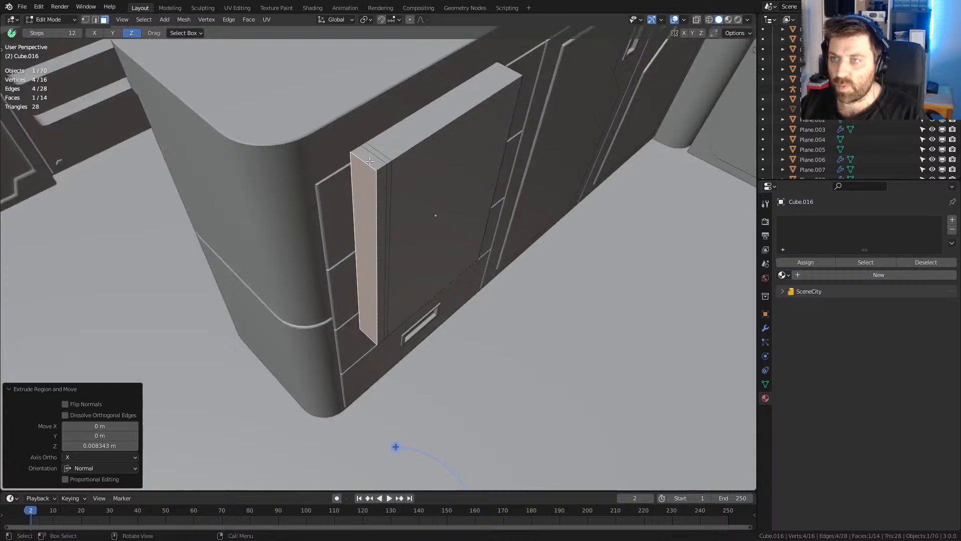
{"action": "key", "text": "a"}
{"action": "key", "text": "x"}
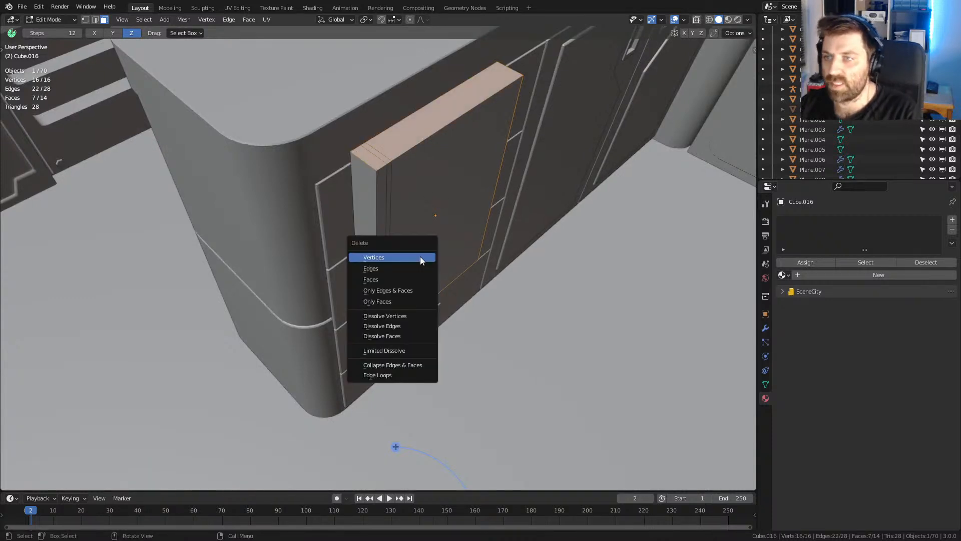
{"action": "left_click", "coordinate": [403, 279]}
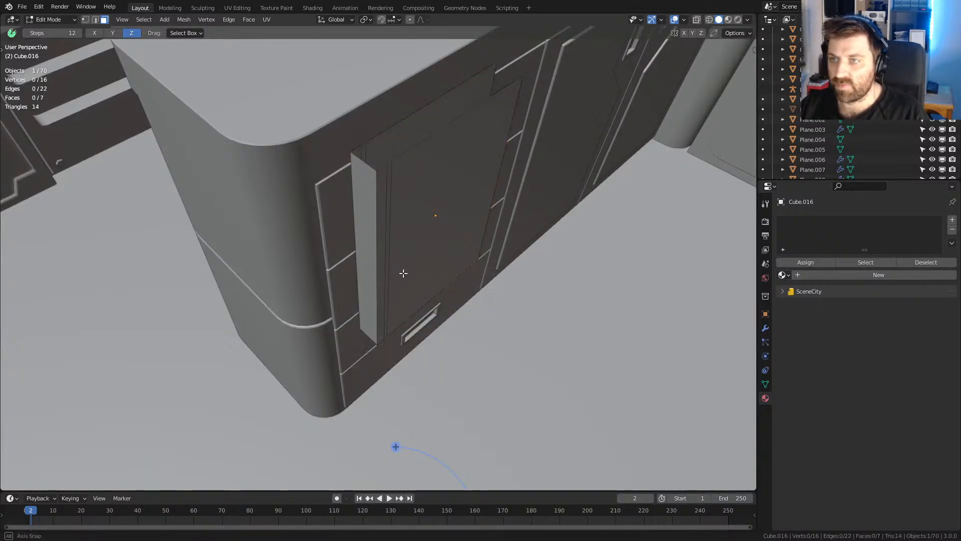
- Add seven evenly spaced vertical loop cuts across the slab's narrow end face
{"action": "middle_click_drag", "start_coordinate": [403, 276], "coordinate": [394, 251]}
{"action": "key", "text": "ctrl+r"}
{"action": "scroll", "coordinate": [373, 346], "scroll_direction": "up", "scroll_amount": 3}
{"action": "scroll", "coordinate": [373, 345], "scroll_direction": "up", "scroll_amount": 3}
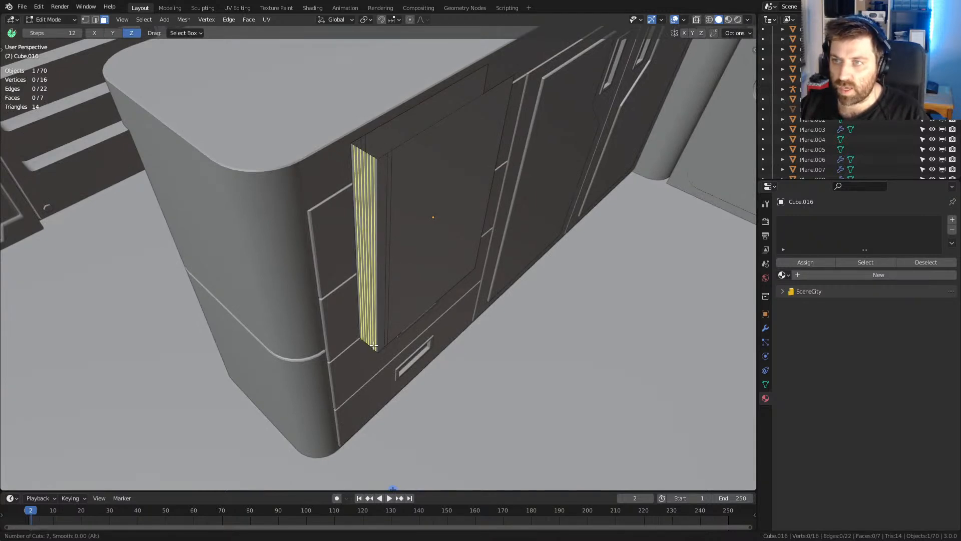
{"action": "left_click", "coordinate": [355, 176]}
{"action": "right_click", "coordinate": [355, 176]}
- Round the narrow end by moving its middle vertical edge about -0.015 m along Y with connected smooth proportional editing, size about 0.028
{"action": "left_click", "coordinate": [367, 198]}
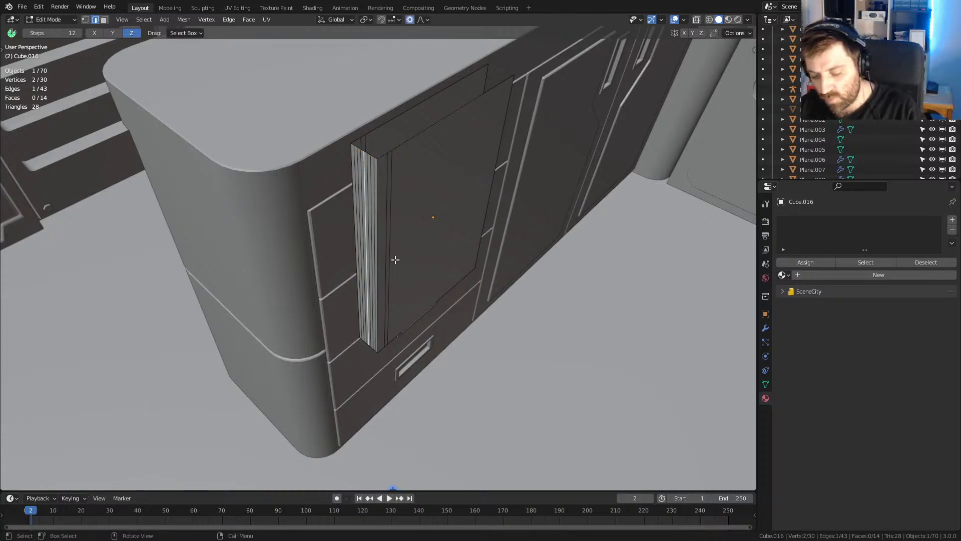
{"action": "key", "text": "g"}
{"action": "key", "text": "y"}
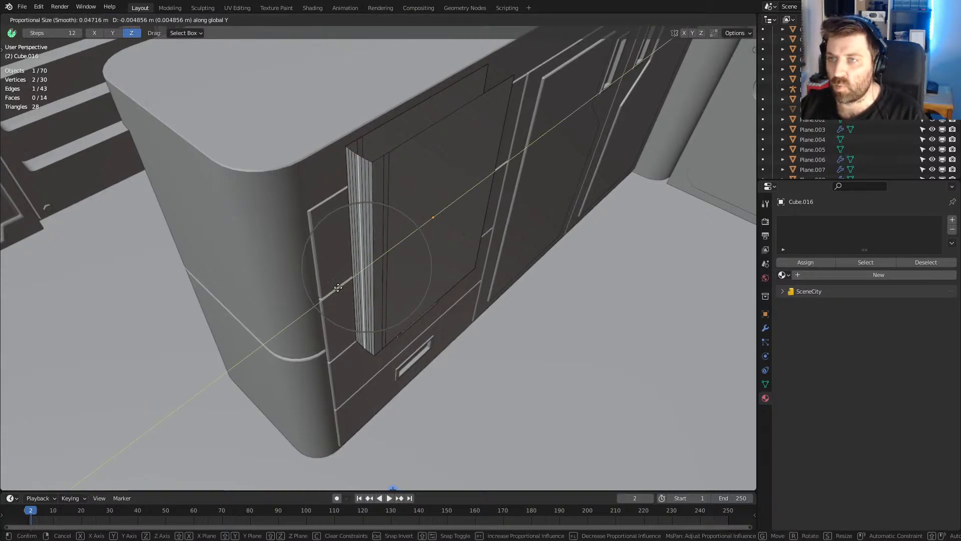
{"action": "scroll", "coordinate": [311, 306], "scroll_direction": "up", "scroll_amount": 6}
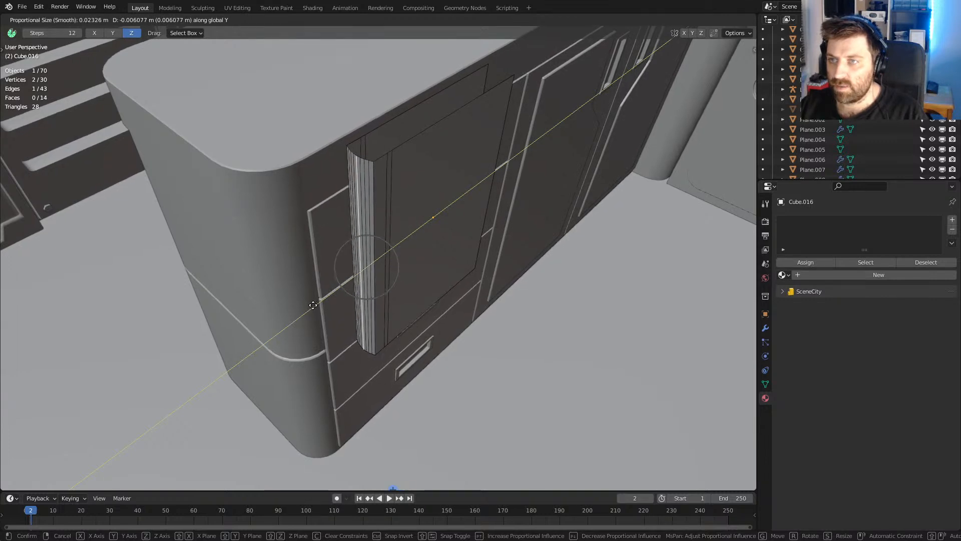
{"action": "scroll", "coordinate": [305, 312], "scroll_direction": "down", "scroll_amount": 1}
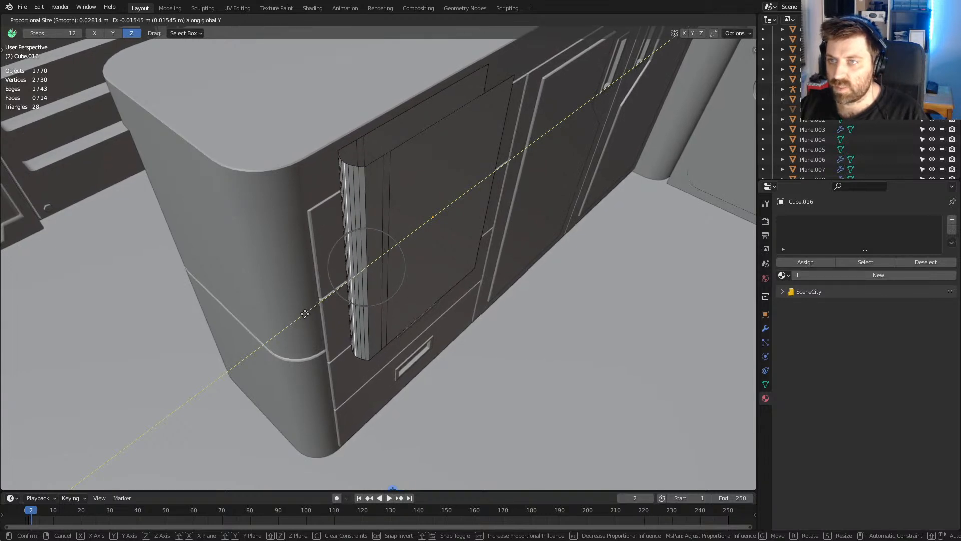
{"action": "left_click", "coordinate": [306, 313]}
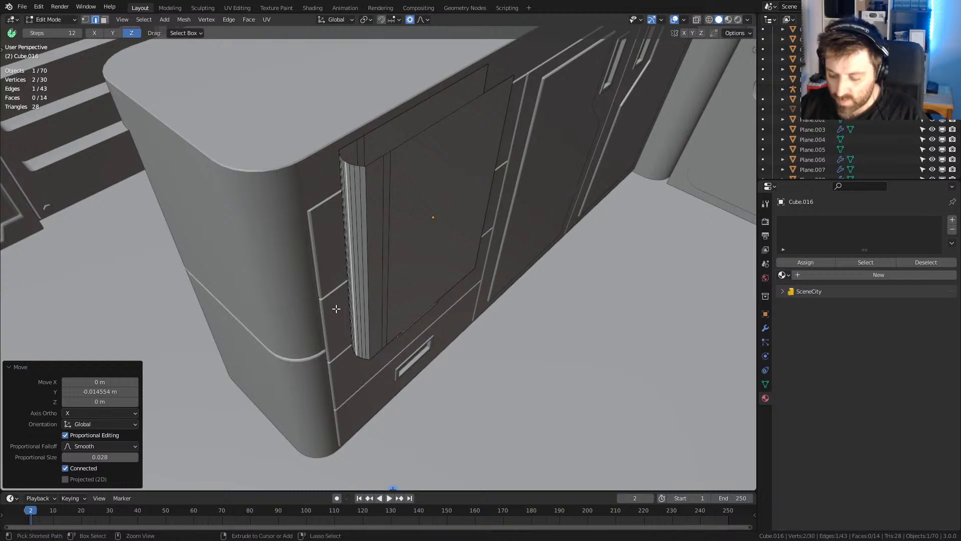
- Select the whole rounded spine, turn off proportional editing, and move it about 0.012 m along Y toward the covers
{"action": "key", "text": "ctrl+KP_Add"}
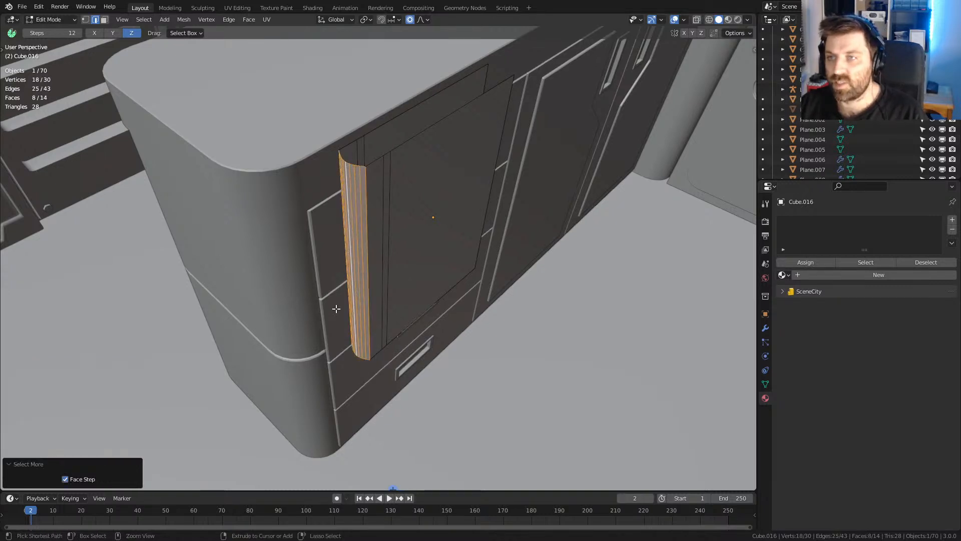
{"action": "key", "text": "o"}
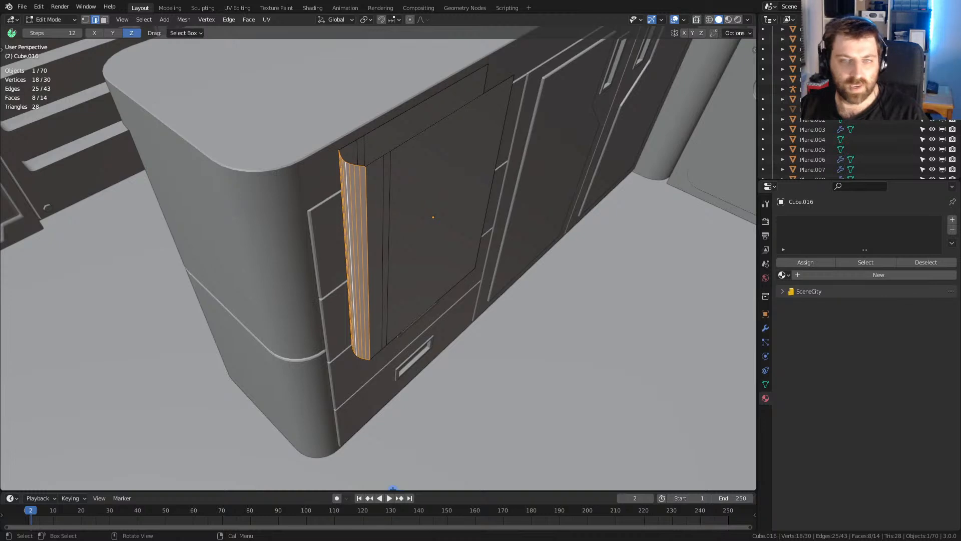
{"action": "middle_click_drag", "start_coordinate": [388, 252], "coordinate": [373, 249]}
{"action": "key", "text": "g"}
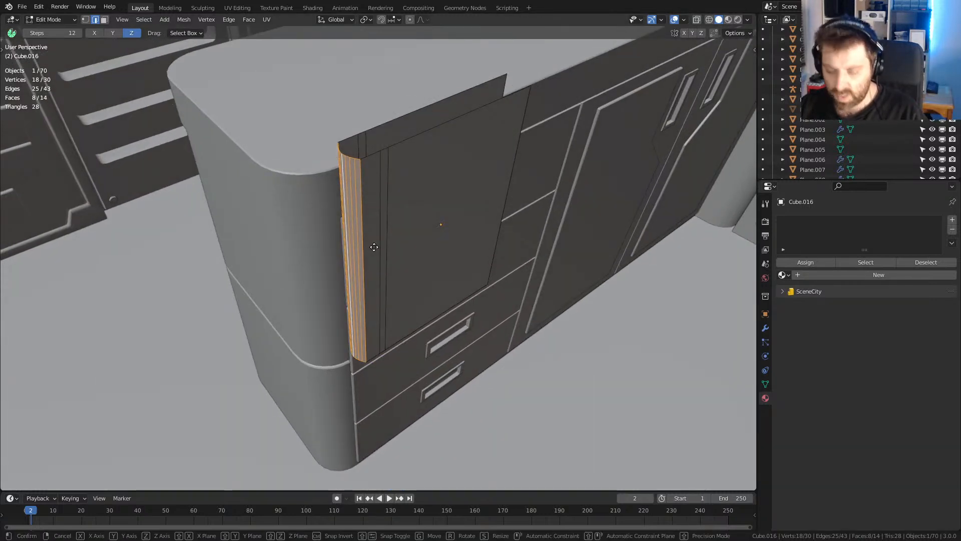
{"action": "key", "text": "y"}
{"action": "left_click", "coordinate": [520, 216]}
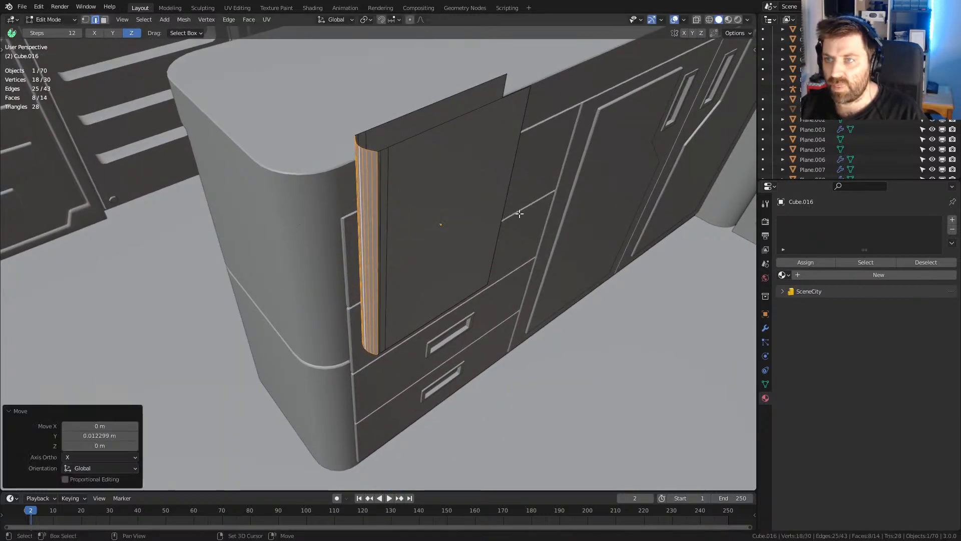
- Extrude the narrow strip beside the spine on both covers and scale the strips along X to about 0.78, forming hinge grooves
{"action": "left_click", "coordinate": [382, 166]}
{"action": "key", "text": "e"}
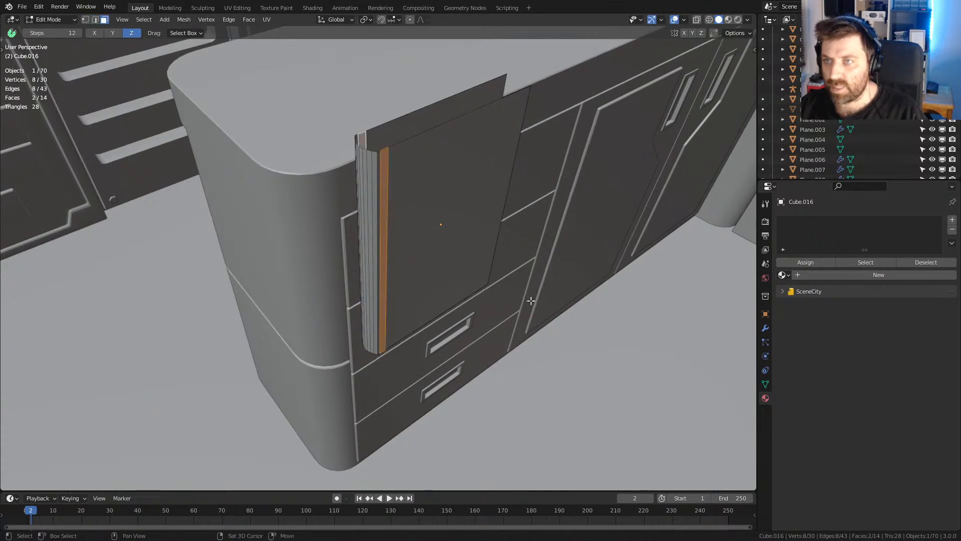
{"action": "left_click", "coordinate": [566, 361]}
{"action": "key", "text": "s"}
{"action": "key", "text": "x"}
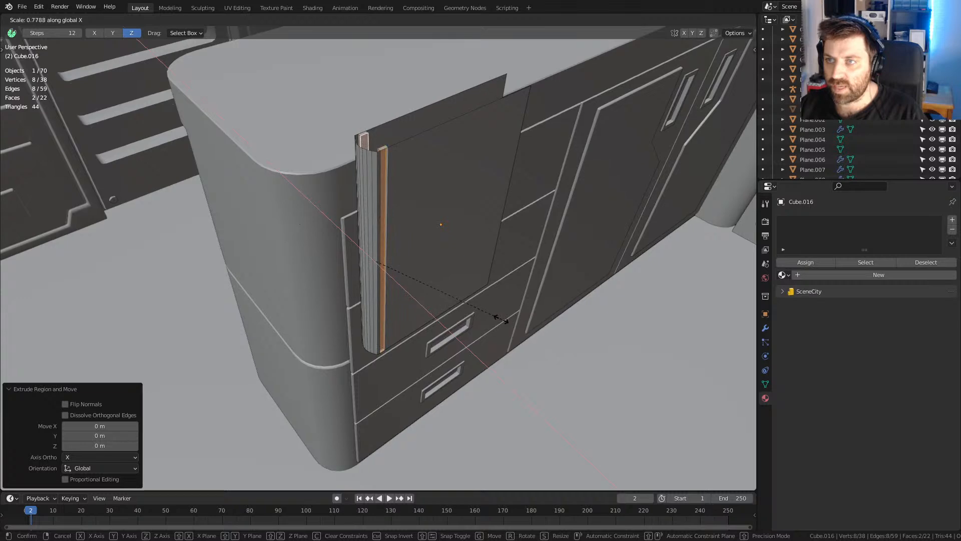
{"action": "left_click", "coordinate": [497, 322]}
- Delete the four short edges at the ends of the hinge grooves, together with the small cap faces attached to them
{"action": "scroll", "coordinate": [387, 130], "scroll_direction": "up", "scroll_amount": 2}
{"action": "left_click", "coordinate": [384, 120]}
{"action": "left_click", "coordinate": [359, 102], "text": "shift"}
{"action": "middle_click_drag", "start_coordinate": [417, 350], "coordinate": [404, 240]}
{"action": "key", "text": "3"}
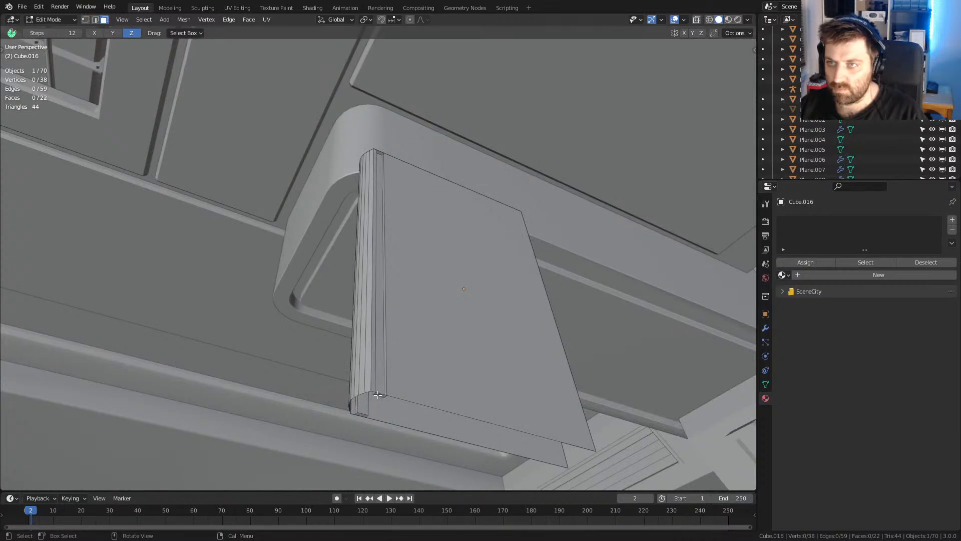
{"action": "key", "text": "ctrl+z"}
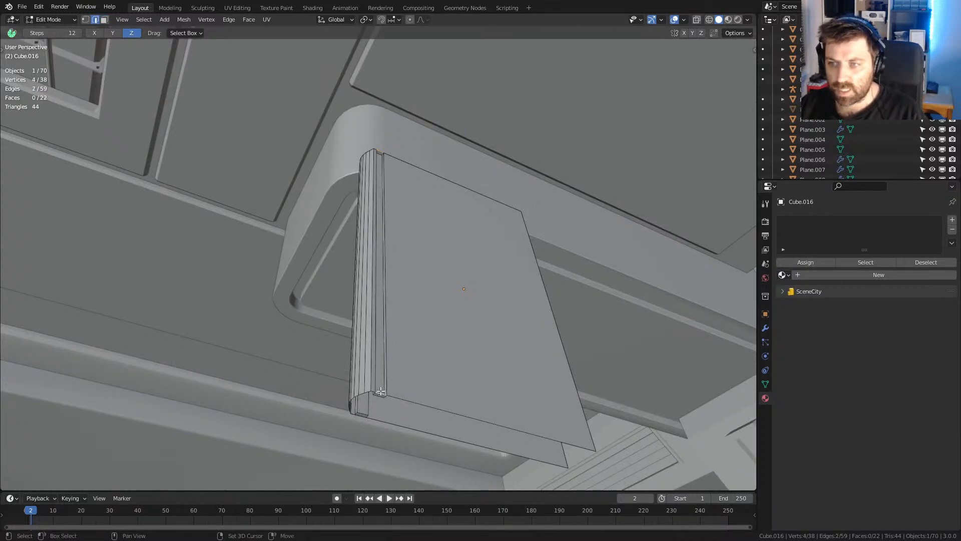
{"action": "middle_click_drag", "start_coordinate": [357, 410], "coordinate": [379, 155]}
{"action": "key", "text": "x"}
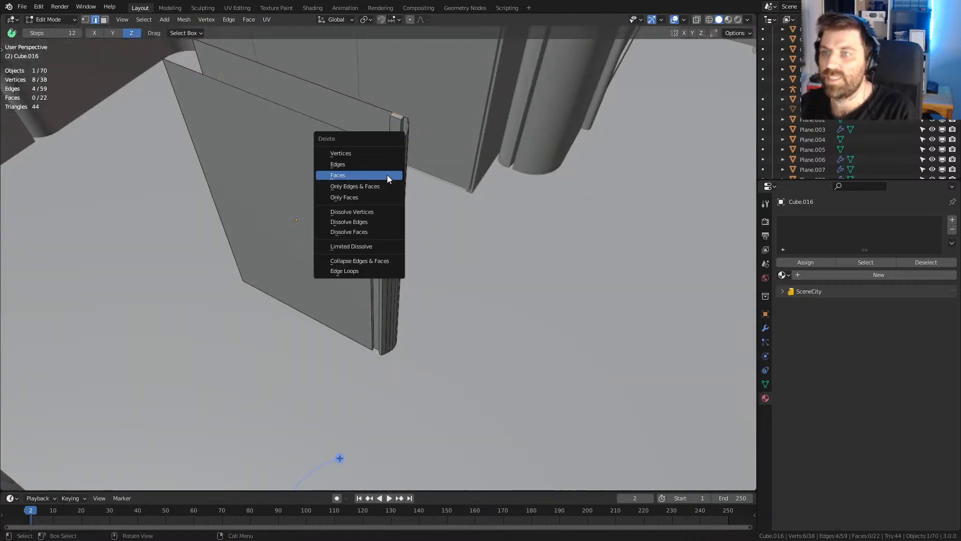
{"action": "left_click", "coordinate": [388, 165]}
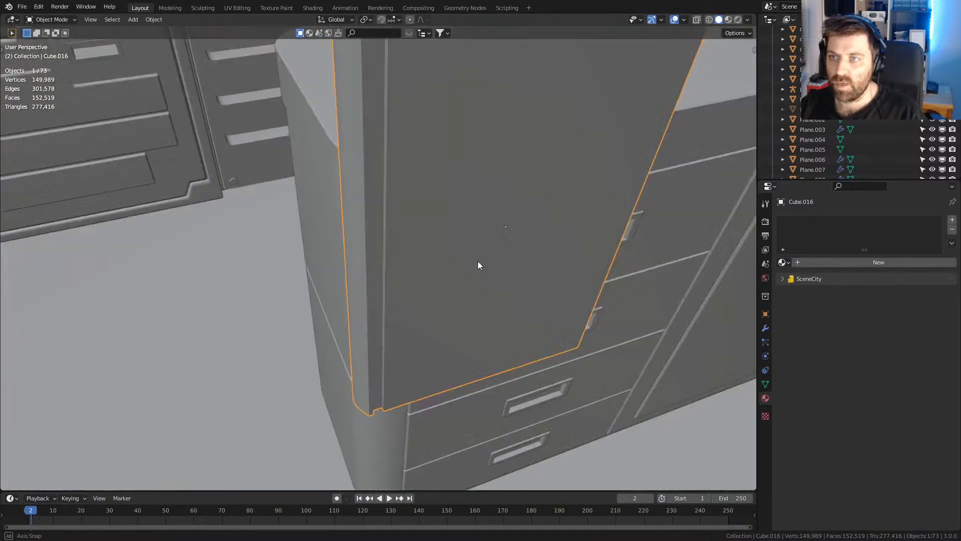
- Apply smooth shading to the book cover object
{"action": "middle_click_drag", "start_coordinate": [478, 262], "coordinate": [508, 286]}
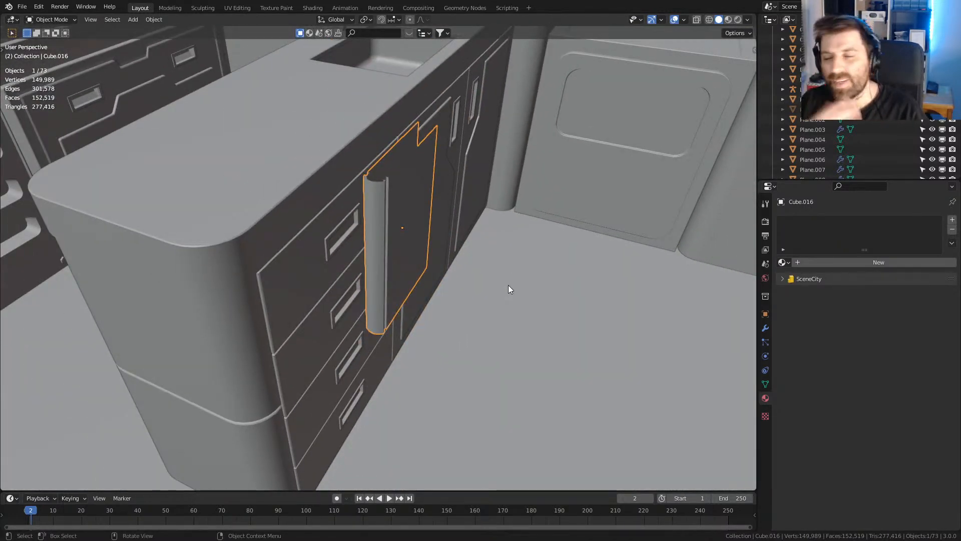
{"action": "middle_click_drag", "start_coordinate": [508, 286], "coordinate": [477, 247]}
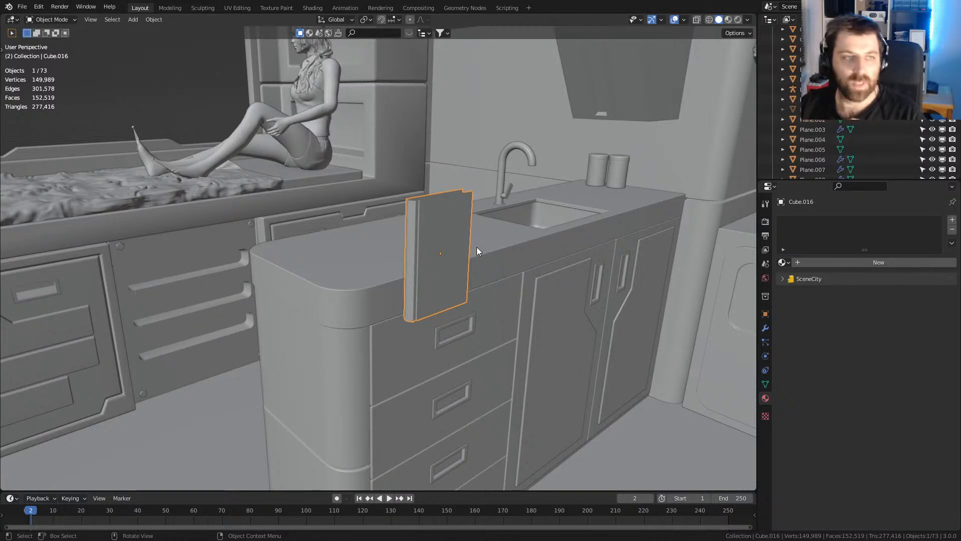
{"action": "middle_click_drag", "start_coordinate": [476, 247], "coordinate": [370, 297]}
{"action": "key", "text": "F3"}
{"action": "type", "text": "smoo"}
{"action": "key", "text": "Return"}
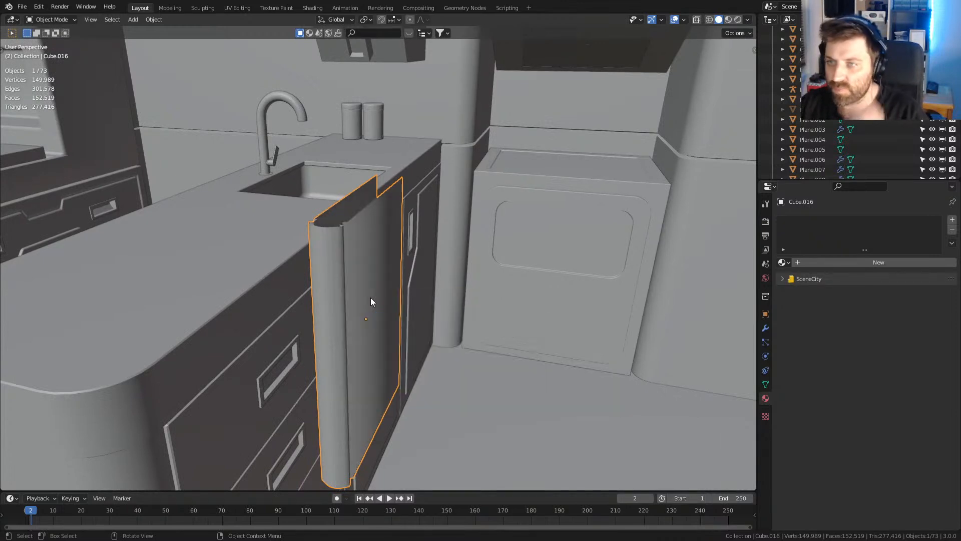
- Add a Solidify modifier to the book cover
{"action": "middle_click_drag", "start_coordinate": [369, 301], "coordinate": [821, 272]}
{"action": "left_click", "coordinate": [765, 328]}
{"action": "left_click", "coordinate": [820, 220]}
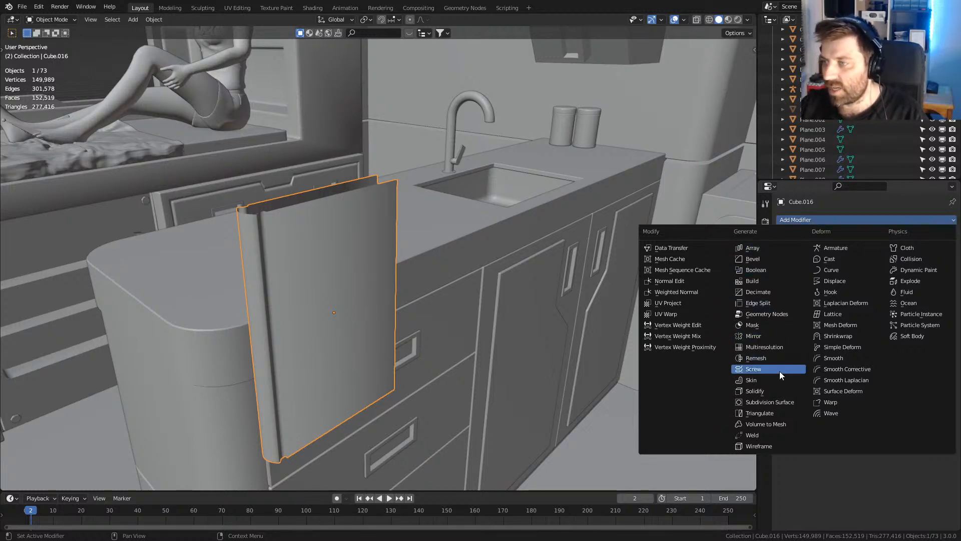
{"action": "left_click", "coordinate": [777, 390]}
{"action": "middle_click_drag", "start_coordinate": [690, 371], "coordinate": [512, 357]}
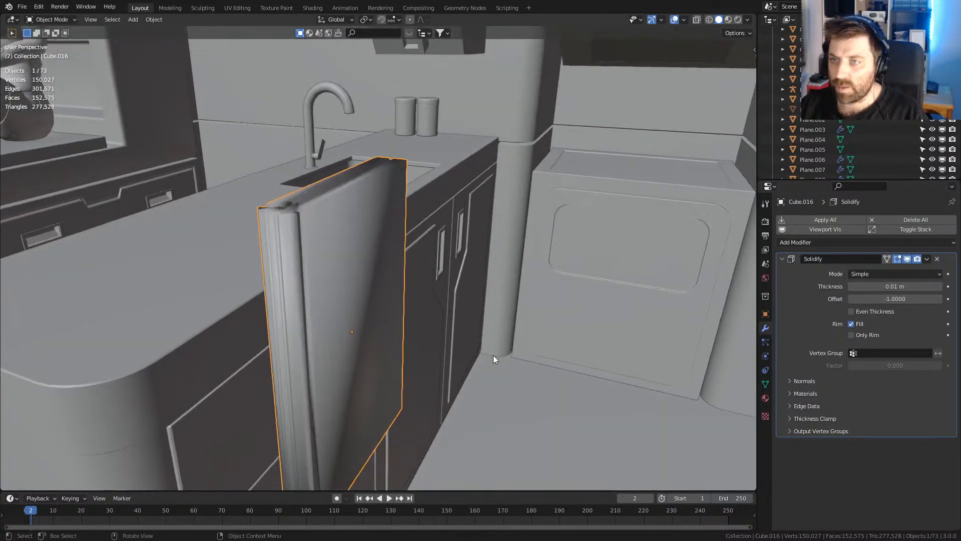
- Set the Solidify thickness to 0.001 m
{"action": "left_click", "coordinate": [894, 286]}
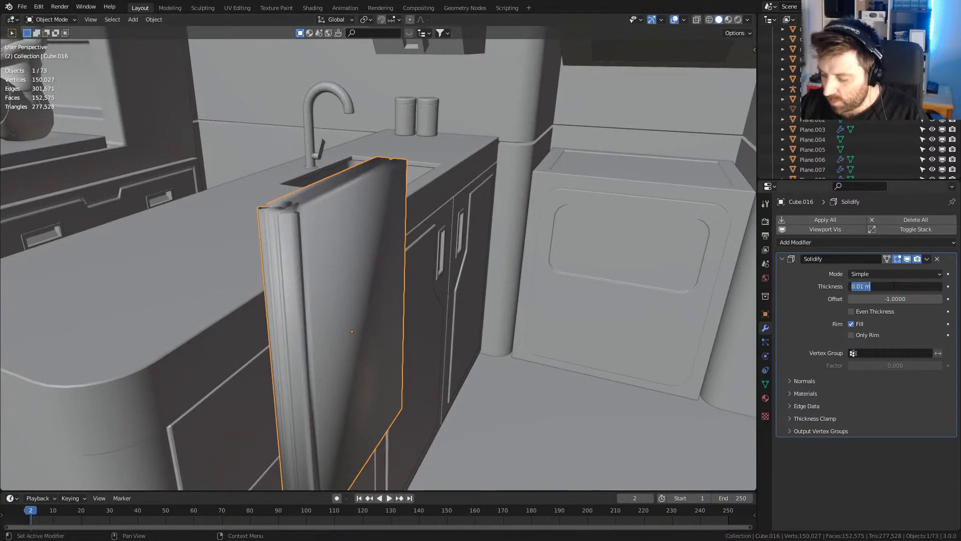
{"action": "type", "text": ".01"}
{"action": "key", "text": "Return"}
{"action": "key", "text": "Tab"}
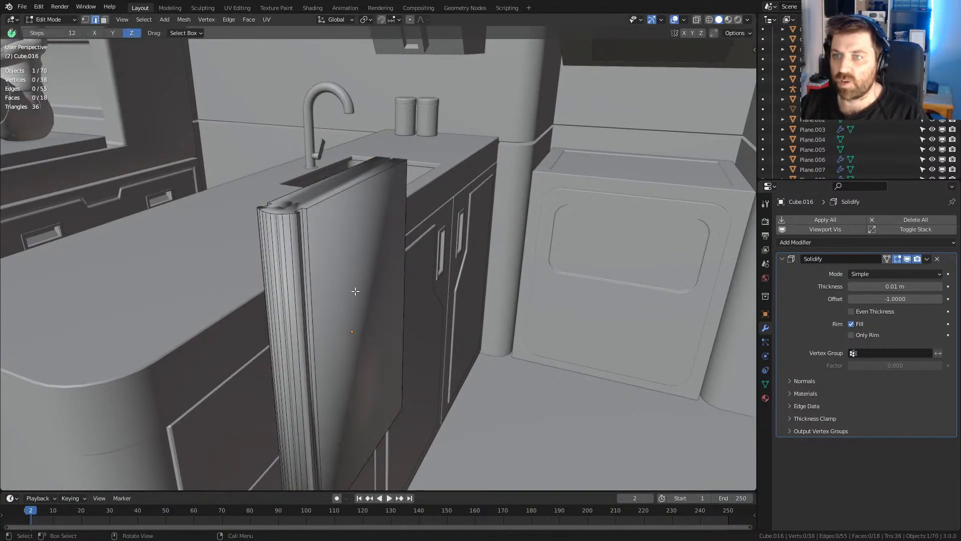
{"action": "middle_click_drag", "start_coordinate": [317, 215], "coordinate": [360, 217]}
{"action": "double_click", "coordinate": [882, 287]}
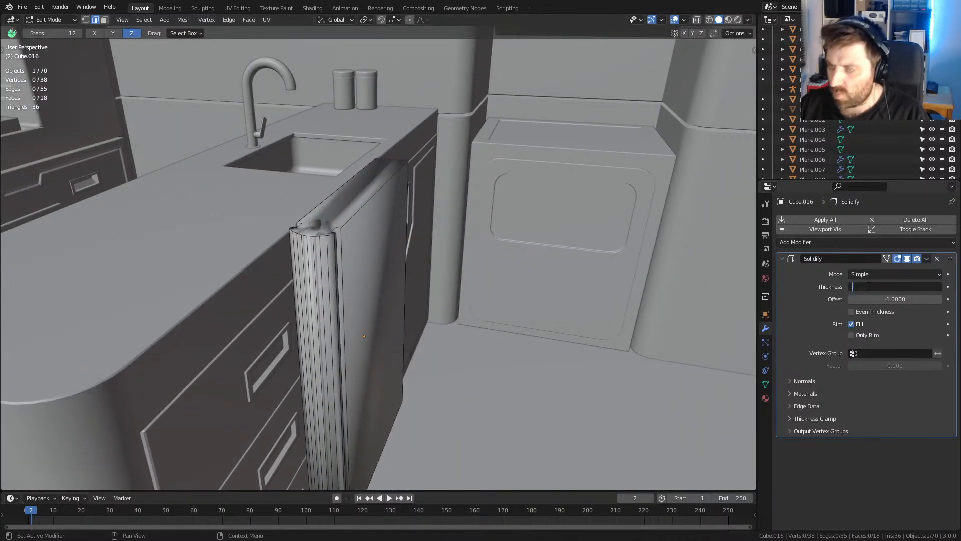
{"action": "key", "text": "Return"}
- Apply the book cover's scale in Object Mode
{"action": "key", "text": "Tab"}
{"action": "key", "text": "ctrl+a"}
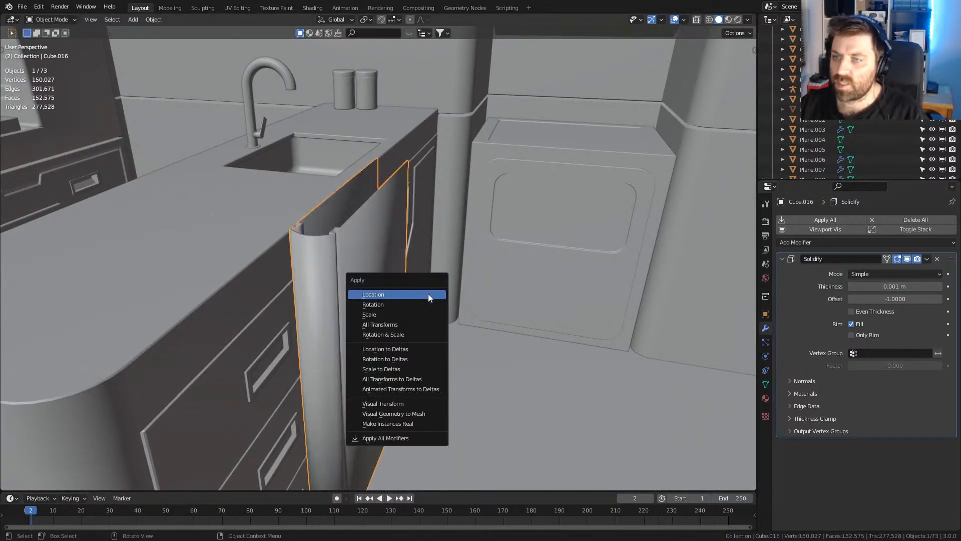
{"action": "left_click", "coordinate": [422, 314]}
{"action": "middle_click_drag", "start_coordinate": [419, 312], "coordinate": [363, 325]}
{"action": "scroll", "coordinate": [353, 373], "scroll_direction": "down", "scroll_amount": 5}
- Enable Auto Smooth in the book cover's normals settings
{"action": "left_click", "coordinate": [765, 356]}
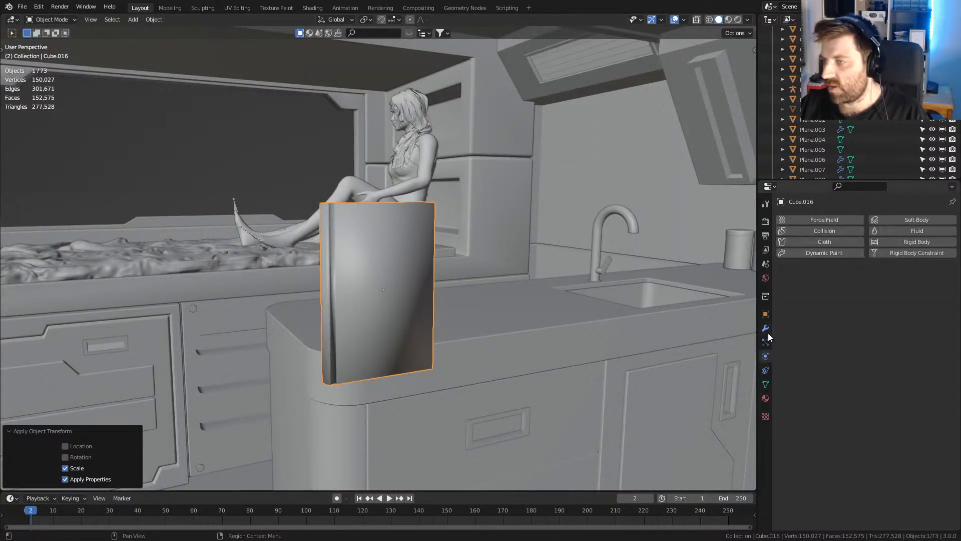
{"action": "left_click", "coordinate": [766, 314]}
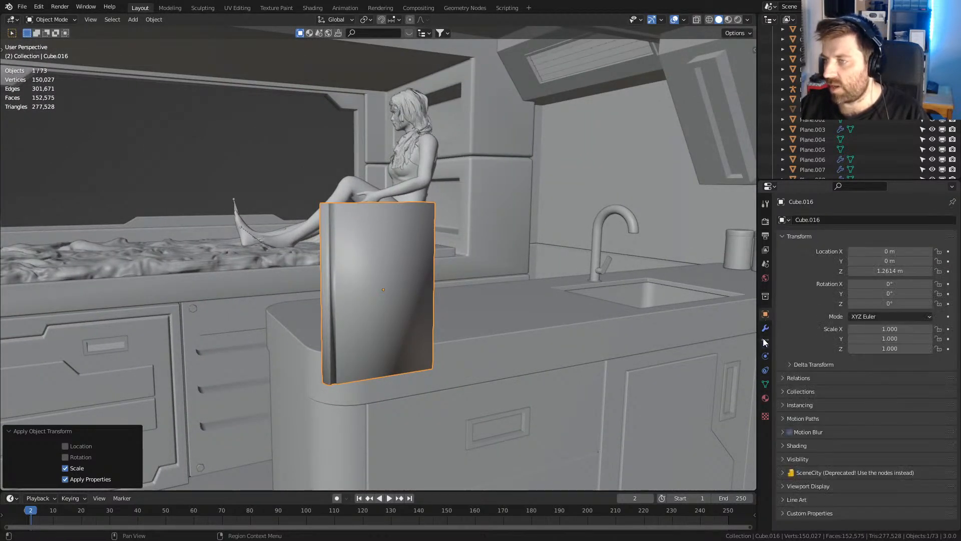
{"action": "left_click", "coordinate": [765, 384]}
{"action": "left_click", "coordinate": [851, 429]}
{"action": "middle_click_drag", "start_coordinate": [451, 381], "coordinate": [314, 364]}
{"action": "scroll", "coordinate": [430, 378], "scroll_direction": "up", "scroll_amount": 3}
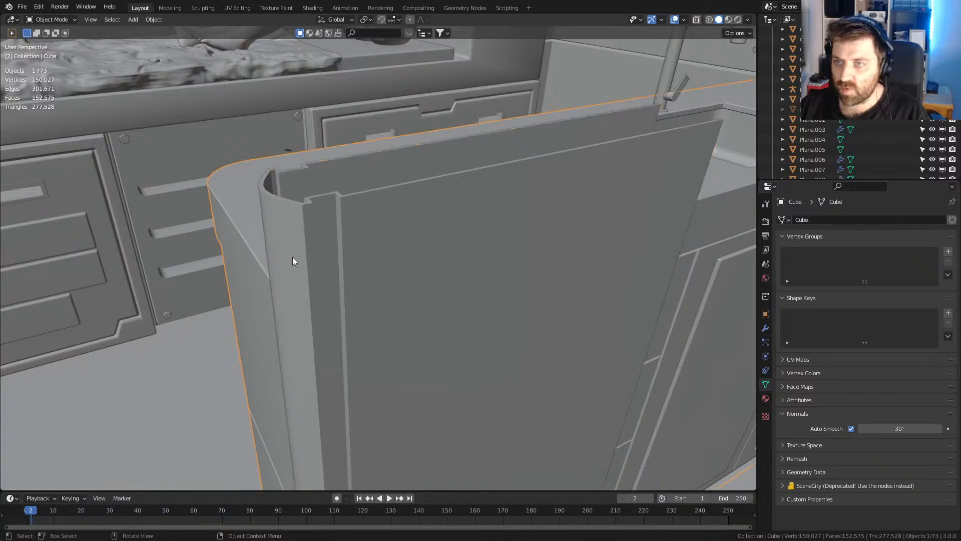
- Bevel the vertical edges along the hinge grooves and spine borders with two segments and a width of about 0.0006 m
{"action": "key", "text": "Tab"}
{"action": "middle_click_drag", "start_coordinate": [303, 260], "coordinate": [543, 240]}
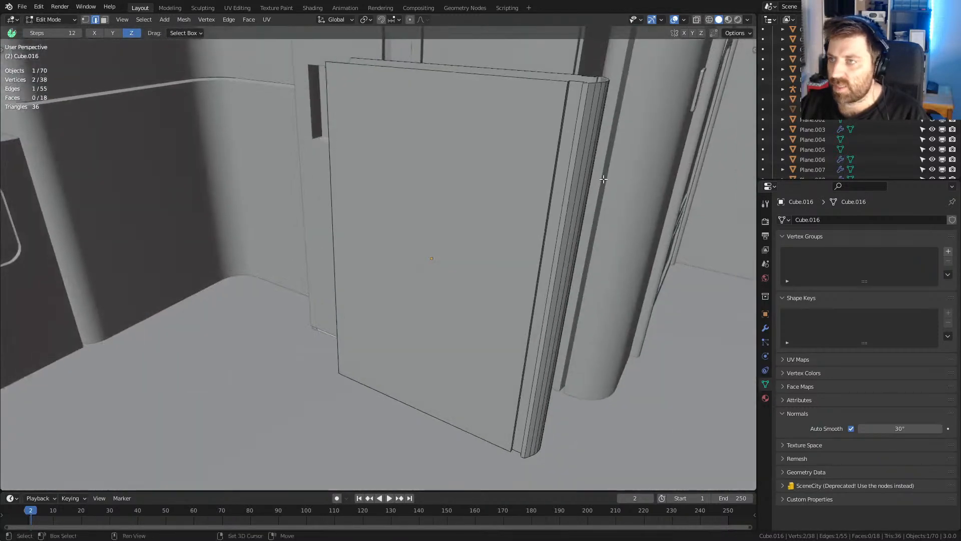
{"action": "left_click", "coordinate": [560, 133], "text": "shift"}
{"action": "middle_click_drag", "start_coordinate": [560, 132], "coordinate": [534, 150]}
{"action": "scroll", "coordinate": [590, 193], "scroll_direction": "up", "scroll_amount": 2}
{"action": "middle_click_drag", "start_coordinate": [613, 211], "coordinate": [500, 219]}
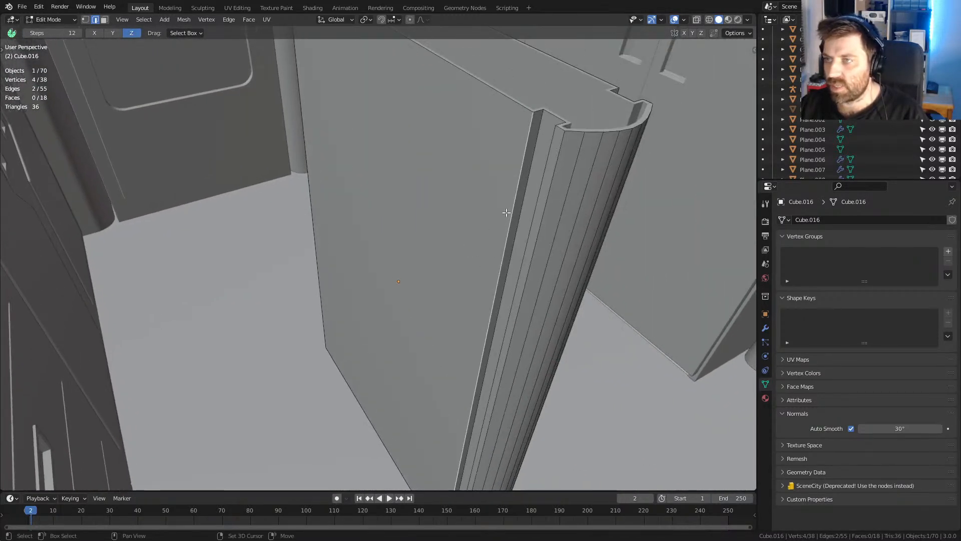
{"action": "middle_click_drag", "start_coordinate": [545, 190], "coordinate": [419, 197]}
{"action": "left_click", "coordinate": [255, 273], "text": "shift"}
{"action": "left_click", "coordinate": [245, 281], "text": "shift"}
{"action": "middle_click_drag", "start_coordinate": [257, 285], "coordinate": [438, 339]}
{"action": "key", "text": "ctrl+b"}
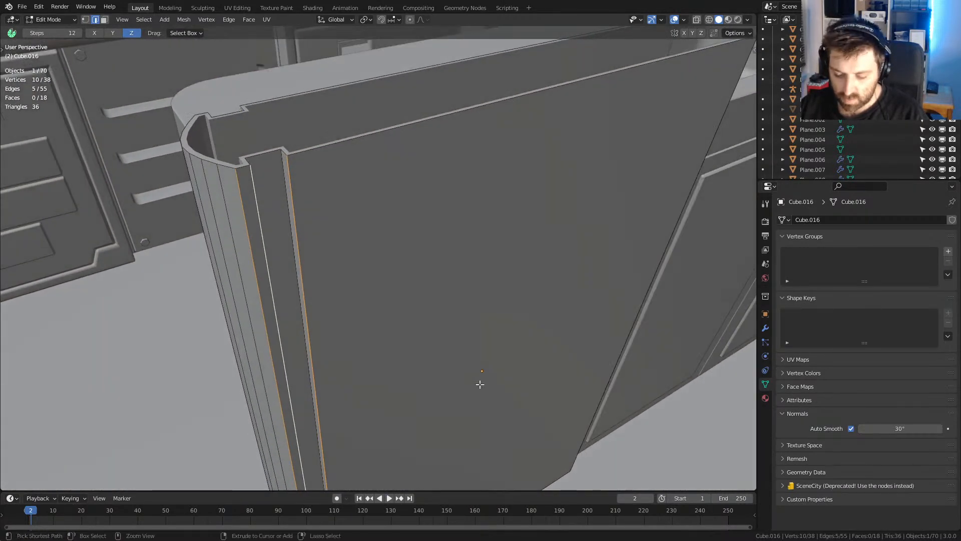
{"action": "scroll", "coordinate": [510, 392], "scroll_direction": "up", "scroll_amount": 1}
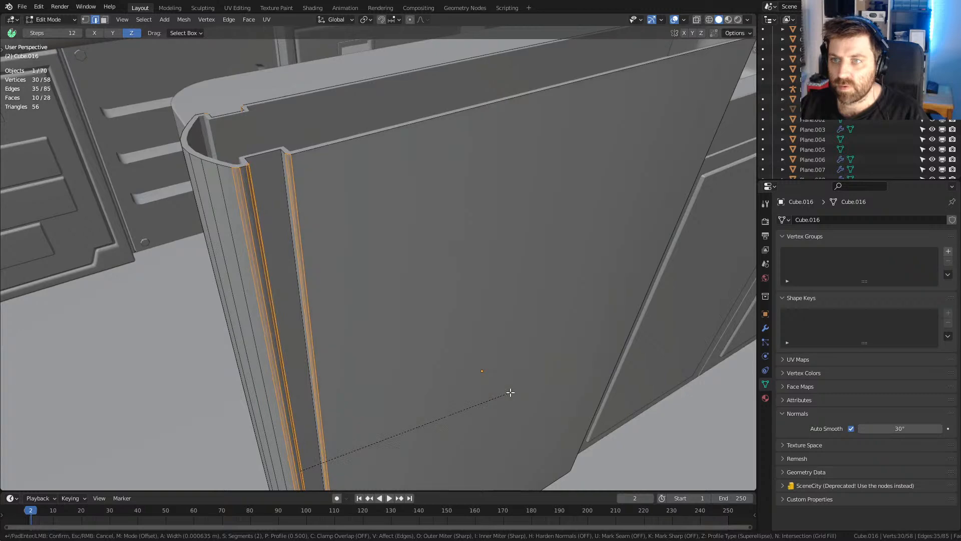
{"action": "left_click", "coordinate": [503, 394]}
{"action": "key", "text": "Tab"}
- Create a new material for the book cover and name it BookMateria
{"action": "scroll", "coordinate": [412, 369], "scroll_direction": "down", "scroll_amount": 7}
{"action": "middle_click_drag", "start_coordinate": [427, 369], "coordinate": [434, 322]}
{"action": "scroll", "coordinate": [434, 322], "scroll_direction": "down", "scroll_amount": 2}
{"action": "left_click", "coordinate": [765, 398]}
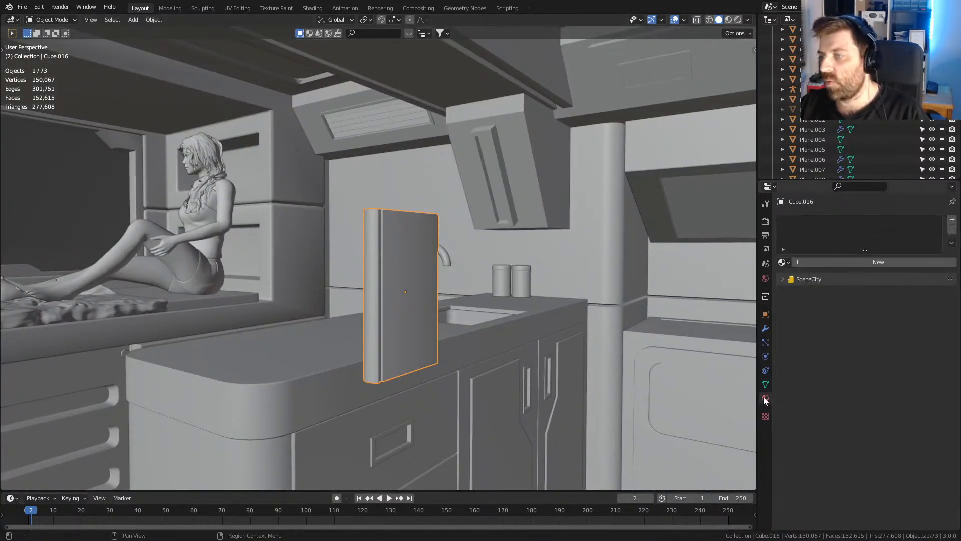
{"action": "left_click", "coordinate": [853, 262]}
{"action": "left_click", "coordinate": [847, 262]}
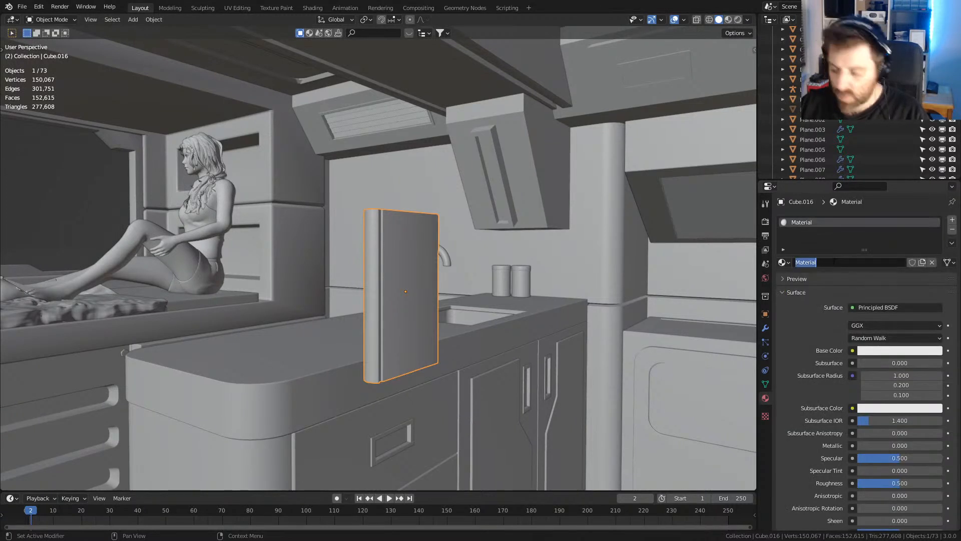
{"action": "type", "text": "BookMateria"}
{"action": "key", "text": "Return"}
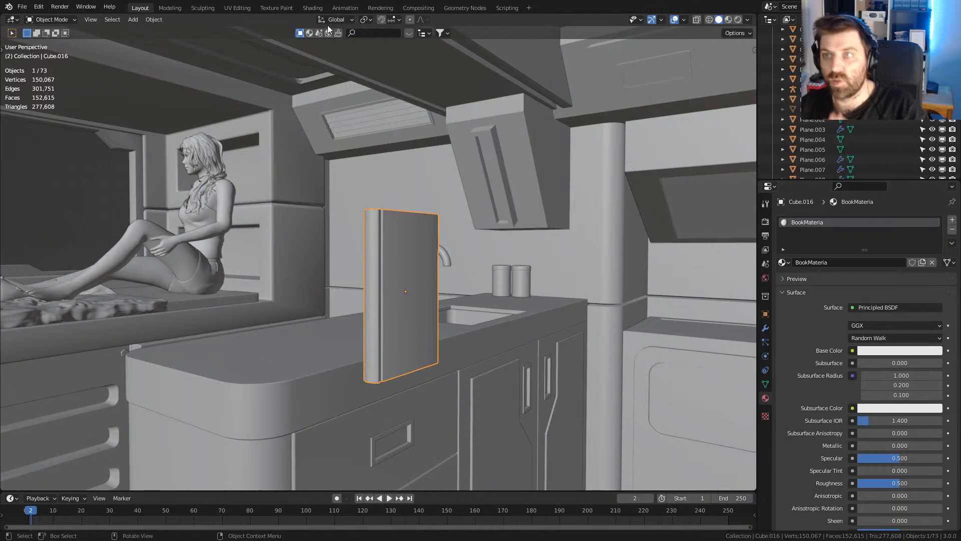
- Switch to the Shading workspace and add an Object Info node to the book material, well ahead of the Principled BSDF
{"action": "left_click", "coordinate": [318, 8]}
{"action": "middle_click_drag", "start_coordinate": [440, 190], "coordinate": [491, 168]}
{"action": "scroll", "coordinate": [490, 170], "scroll_direction": "up", "scroll_amount": 5}
{"action": "scroll", "coordinate": [341, 369], "scroll_direction": "down", "scroll_amount": 2}
{"action": "middle_click_drag", "start_coordinate": [341, 369], "coordinate": [636, 401]}
{"action": "key", "text": "shift+a"}
{"action": "left_click", "coordinate": [491, 378]}
{"action": "type", "text": "obj"}
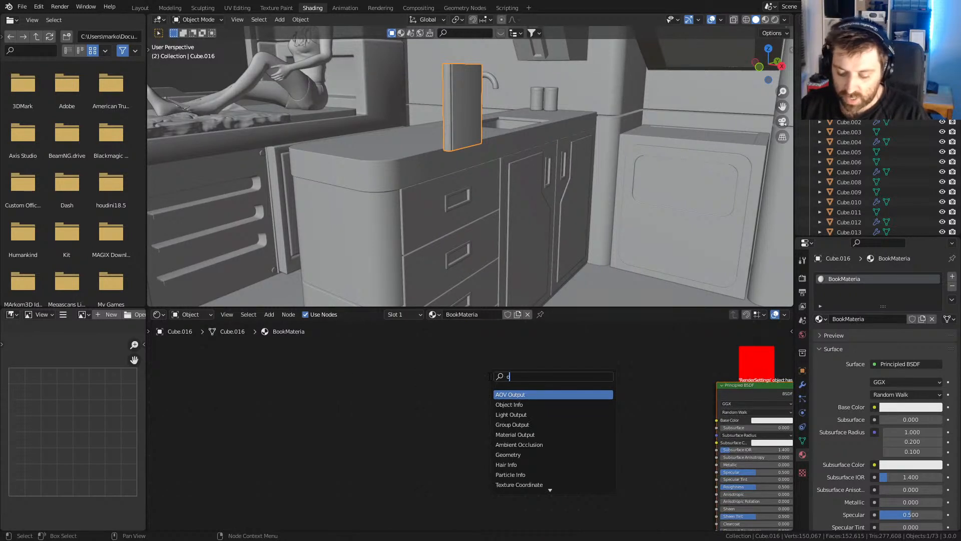
{"action": "key", "text": "Return"}
{"action": "left_click", "coordinate": [369, 393]}
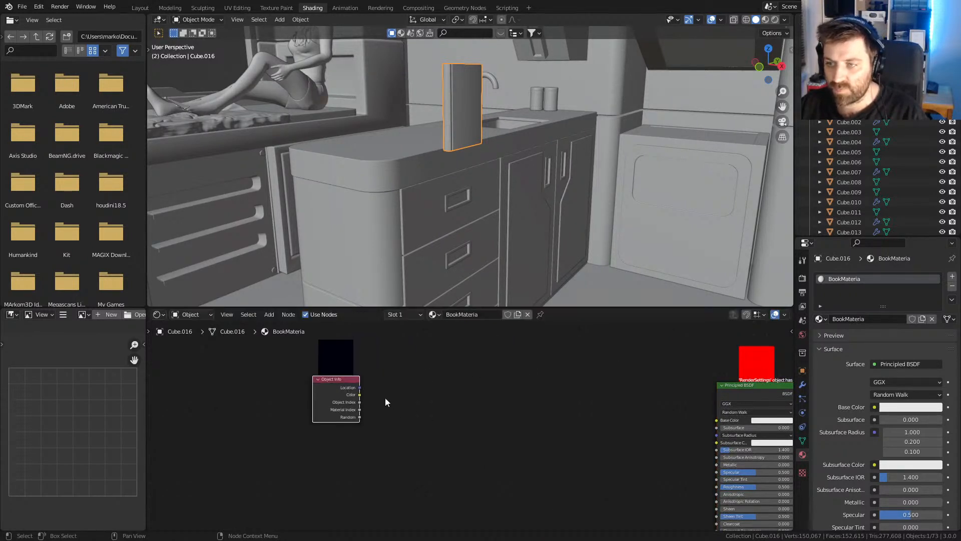
- Add a ColorRamp node beside Object Info and connect the Random output to the ramp's Fac input
{"action": "scroll", "coordinate": [330, 416], "scroll_direction": "up", "scroll_amount": 2}
{"action": "scroll", "coordinate": [384, 386], "scroll_direction": "down", "scroll_amount": 2}
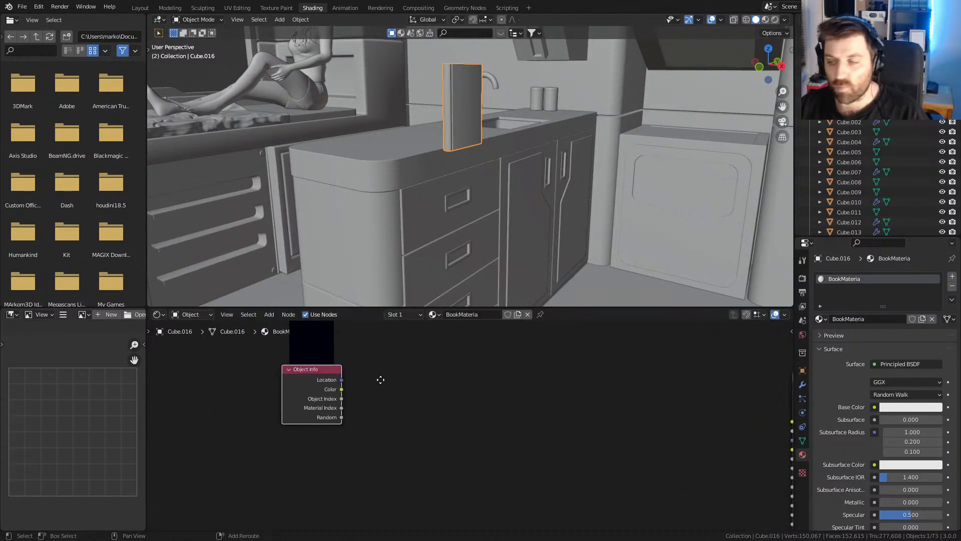
{"action": "left_click_drag", "start_coordinate": [332, 365], "coordinate": [345, 359]}
{"action": "key", "text": "shift+a"}
{"action": "type", "text": "col"}
{"action": "key", "text": "Down"}
{"action": "key", "text": "Up"}
{"action": "key", "text": "Return"}
{"action": "left_click", "coordinate": [372, 345]}
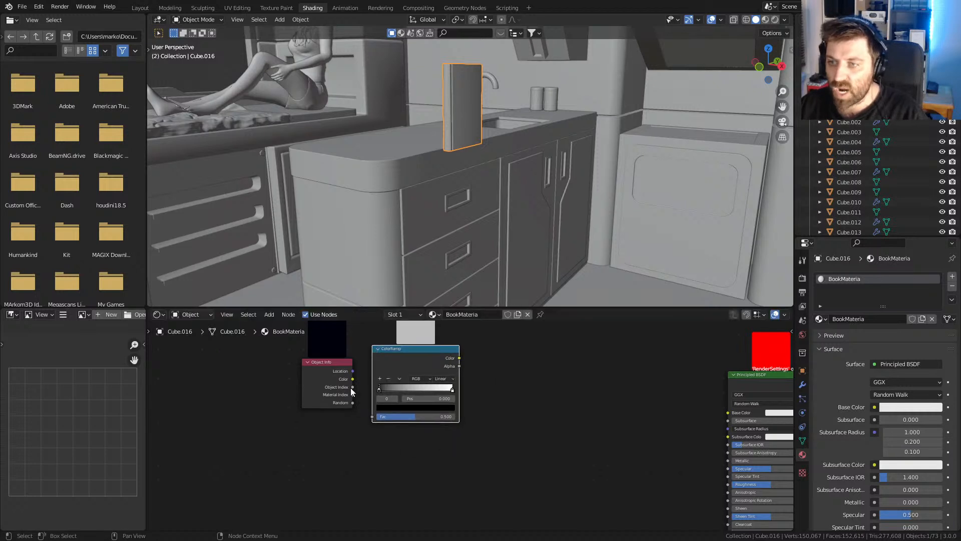
{"action": "left_click_drag", "start_coordinate": [353, 403], "coordinate": [374, 417]}
- Set the ColorRamp interpolation to Constant and move the white stop close to the black stop at the ramp's start
{"action": "scroll", "coordinate": [425, 385], "scroll_direction": "up", "scroll_amount": 1}
{"action": "left_click", "coordinate": [448, 374]}
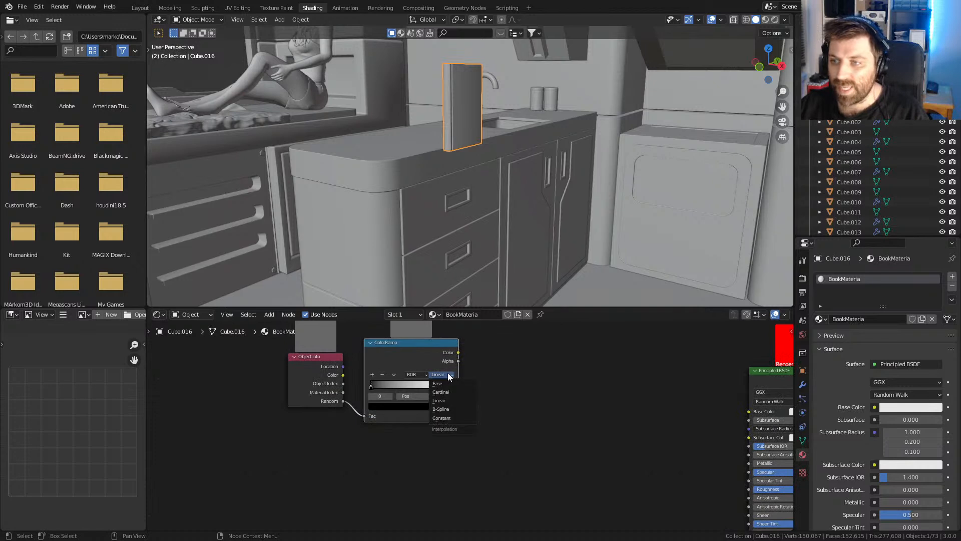
{"action": "left_click", "coordinate": [452, 418]}
{"action": "left_click_drag", "start_coordinate": [452, 390], "coordinate": [373, 391]}
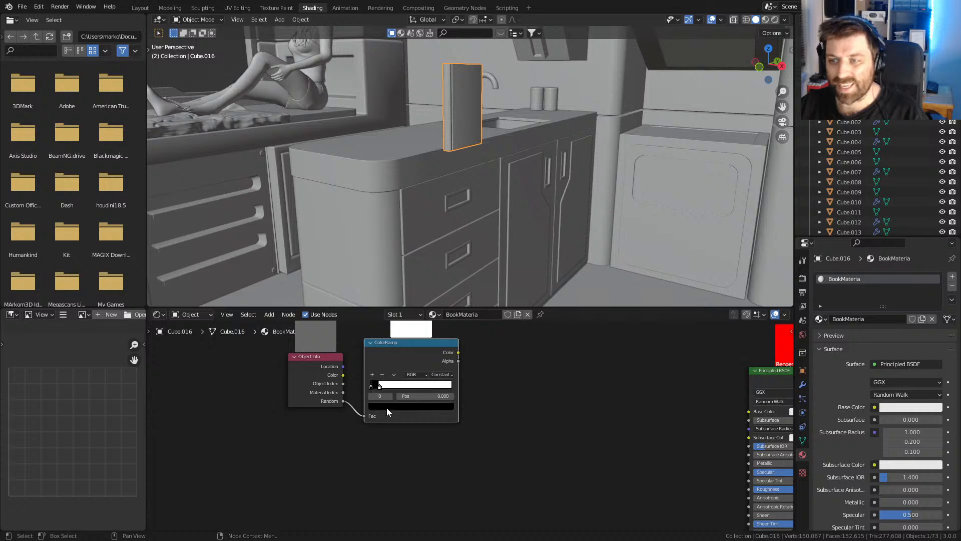
- Recolour the ColorRamp's first stop from black to a bright sky blue
{"action": "left_click", "coordinate": [387, 407]}
{"action": "left_click_drag", "start_coordinate": [436, 350], "coordinate": [416, 296]}
{"action": "scroll", "coordinate": [376, 422], "scroll_direction": "up", "scroll_amount": 2}
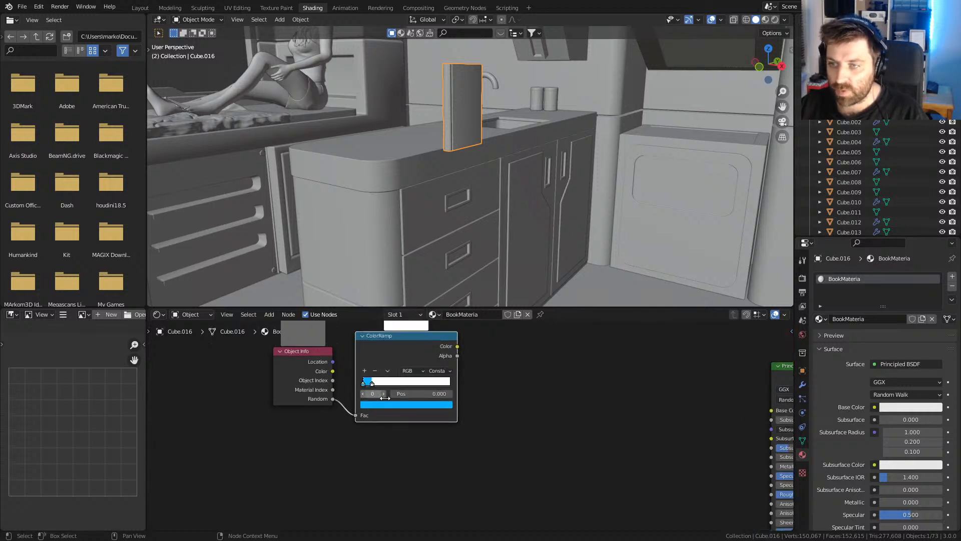
- Move the ramp's white stop to position 1.000 and colour it light cyan
{"action": "left_click", "coordinate": [354, 377]}
{"action": "left_click_drag", "start_coordinate": [354, 377], "coordinate": [610, 371]}
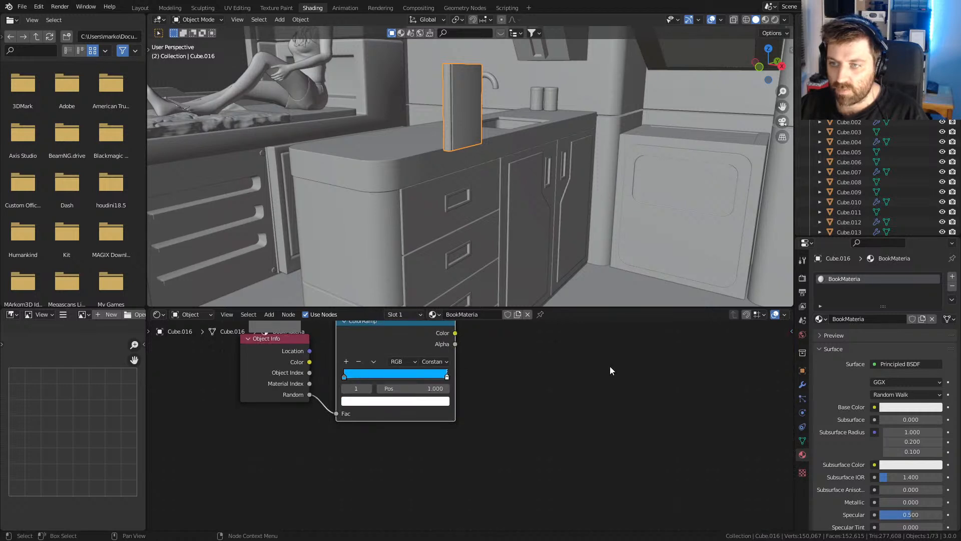
{"action": "left_click", "coordinate": [416, 401]}
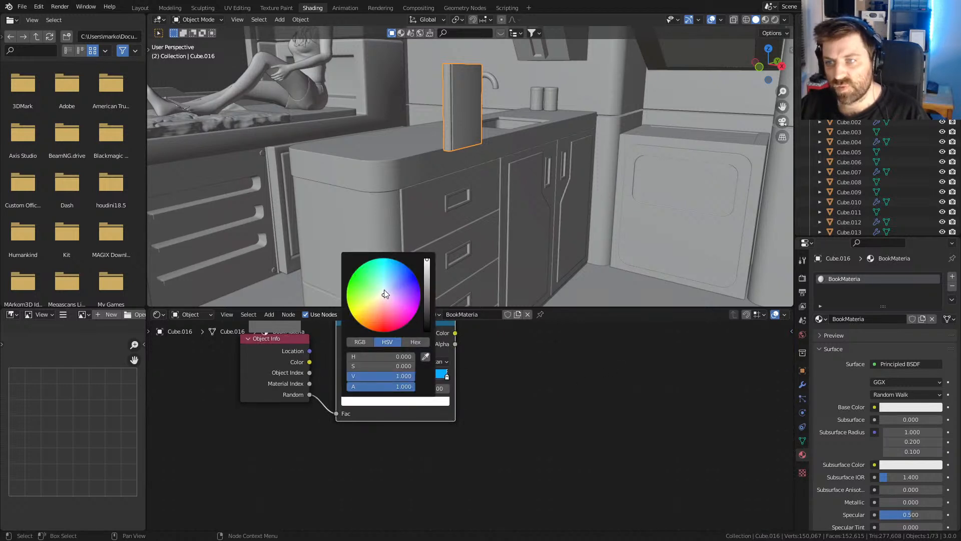
{"action": "left_click_drag", "start_coordinate": [383, 290], "coordinate": [389, 288]}
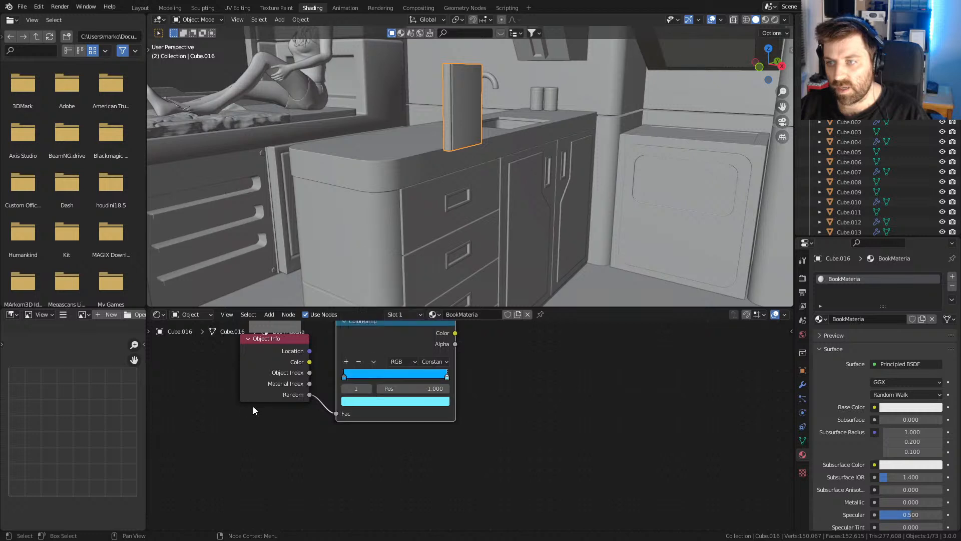
- Add a stop at position 0.500 of the ColorRamp and colour it medium brown
{"action": "left_click", "coordinate": [347, 361]}
{"action": "left_click", "coordinate": [398, 405]}
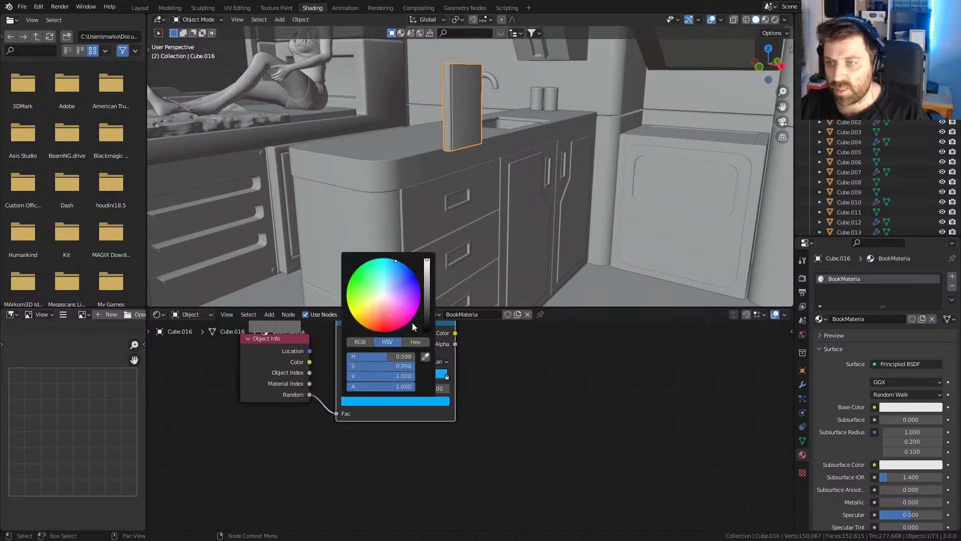
{"action": "mouse_move", "coordinate": [412, 289]}
{"action": "left_mouse_down"}
{"action": "mouse_move", "coordinate": [375, 293]}
{"action": "mouse_move", "coordinate": [372, 322]}
{"action": "left_mouse_up"}
{"action": "left_click_drag", "start_coordinate": [430, 265], "coordinate": [428, 296]}
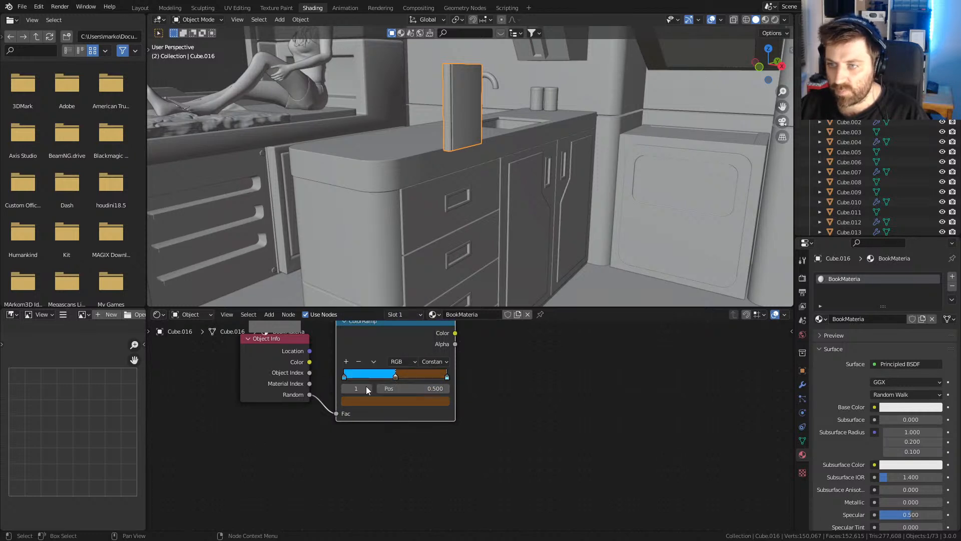
- Add another ramp stop at position 0.250 and colour it a dark reddish brown
{"action": "left_click", "coordinate": [346, 362]}
{"action": "left_click", "coordinate": [367, 402]}
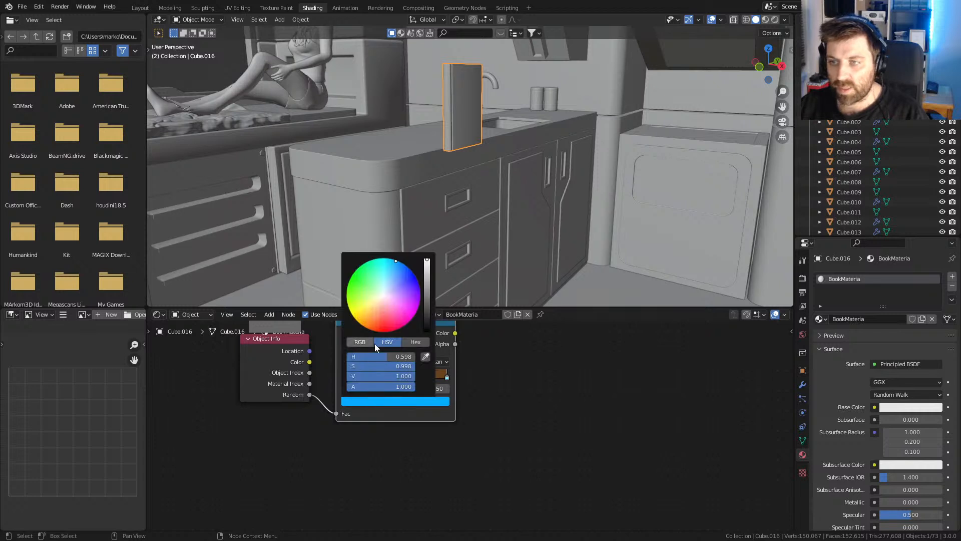
{"action": "mouse_move", "coordinate": [383, 330]}
{"action": "left_mouse_down"}
{"action": "mouse_move", "coordinate": [376, 317]}
{"action": "mouse_move", "coordinate": [371, 324]}
{"action": "left_mouse_up"}
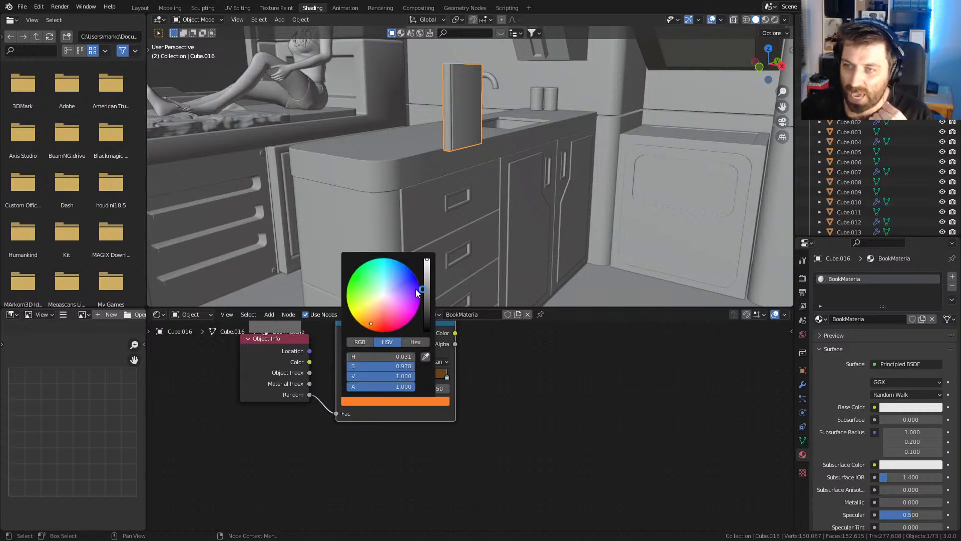
{"action": "left_click_drag", "start_coordinate": [426, 305], "coordinate": [428, 318]}
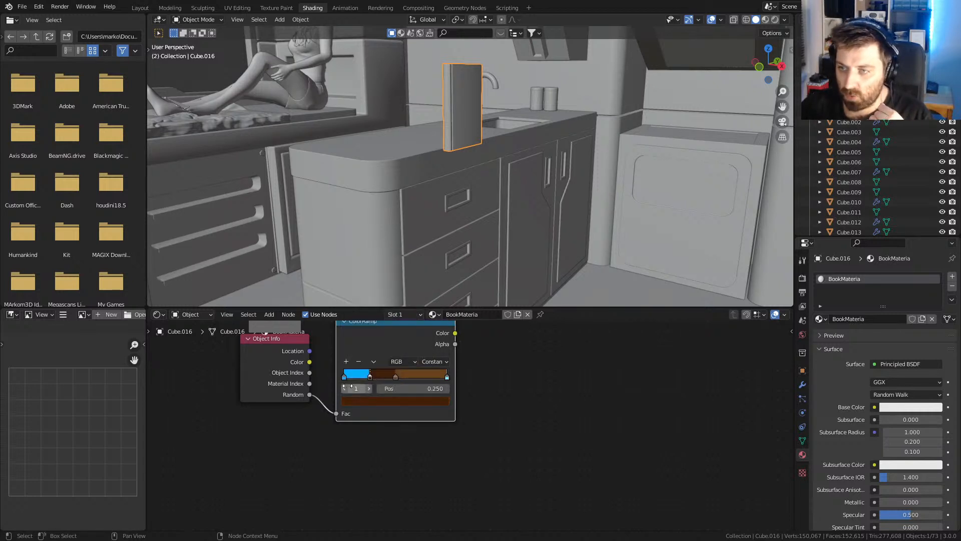
- Add a stop after the medium brown one, place it at position 0.670 and colour it dark yellowish brown (H 0.079, S 0.967, V 0.052)
{"action": "left_click", "coordinate": [396, 377]}
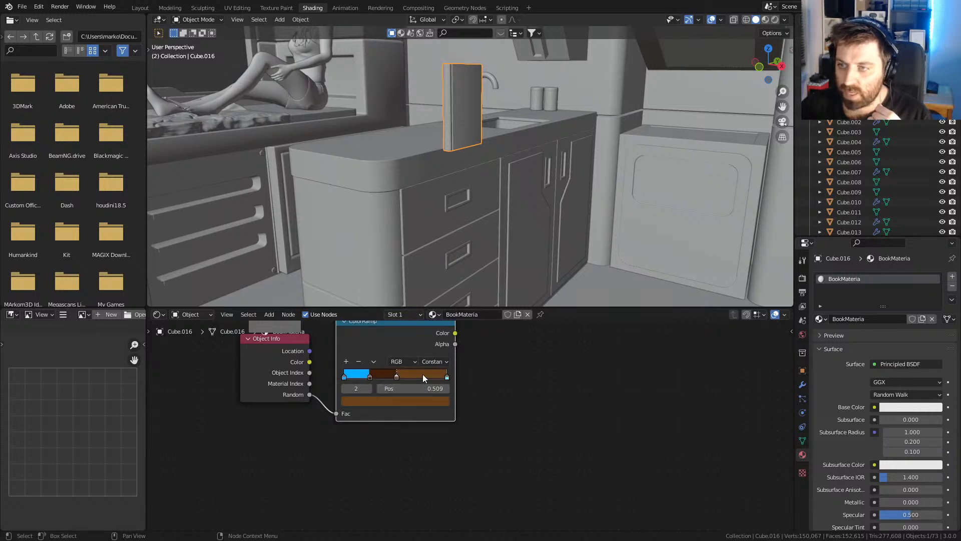
{"action": "left_click", "coordinate": [346, 362]}
{"action": "left_click_drag", "start_coordinate": [385, 376], "coordinate": [413, 374]}
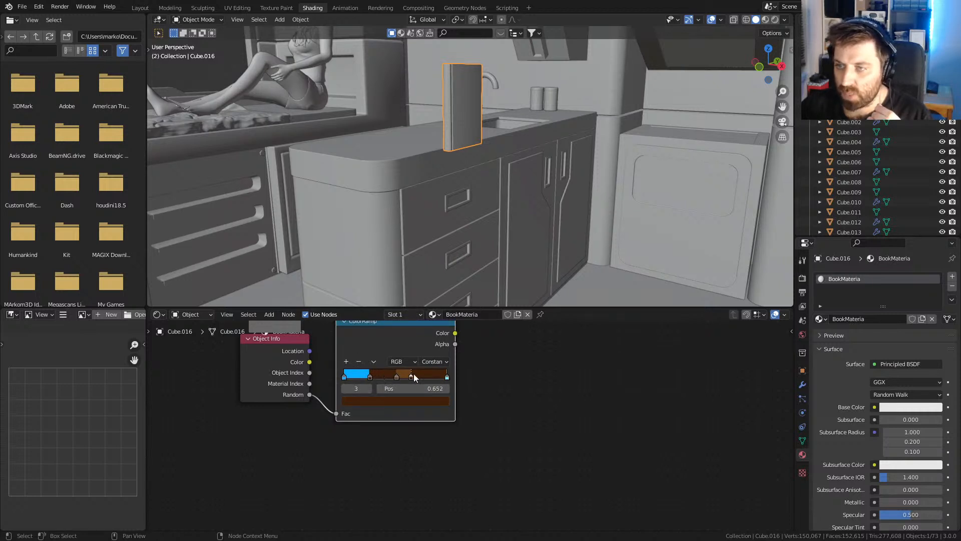
{"action": "left_click", "coordinate": [394, 402]}
{"action": "left_click", "coordinate": [362, 319]}
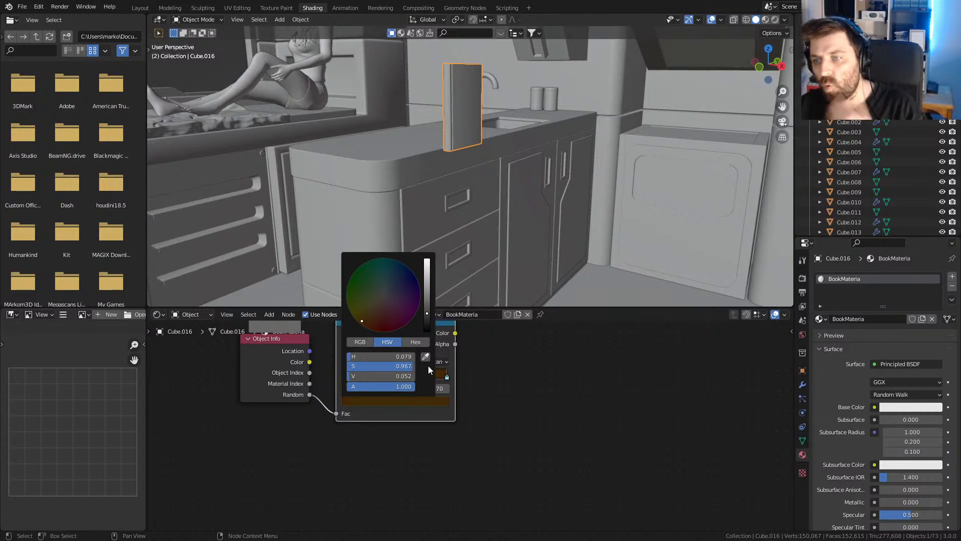
- Add an Array modifier to the book cover and set its count to 10
{"action": "middle_click_drag", "start_coordinate": [397, 111], "coordinate": [495, 169]}
{"action": "left_click", "coordinate": [804, 386]}
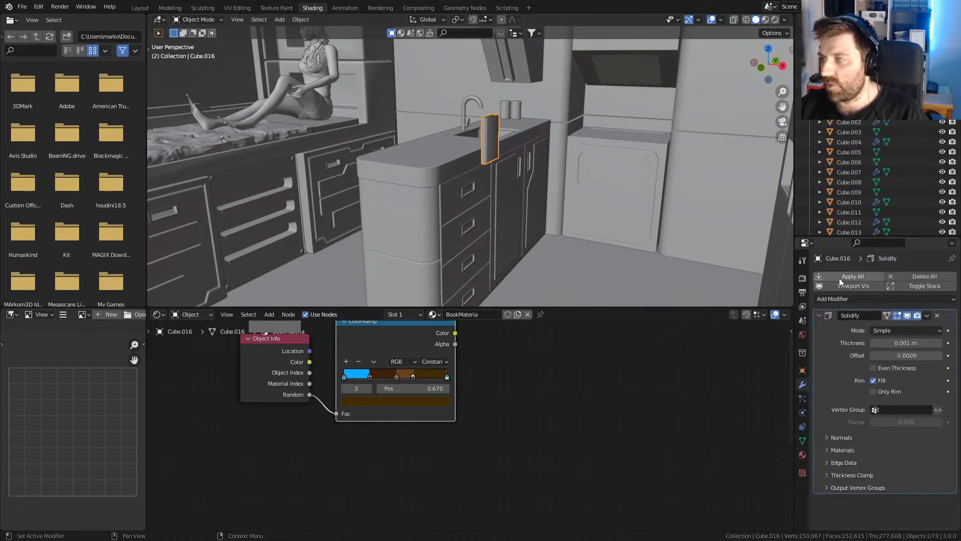
{"action": "left_click", "coordinate": [856, 298]}
{"action": "left_click", "coordinate": [751, 328]}
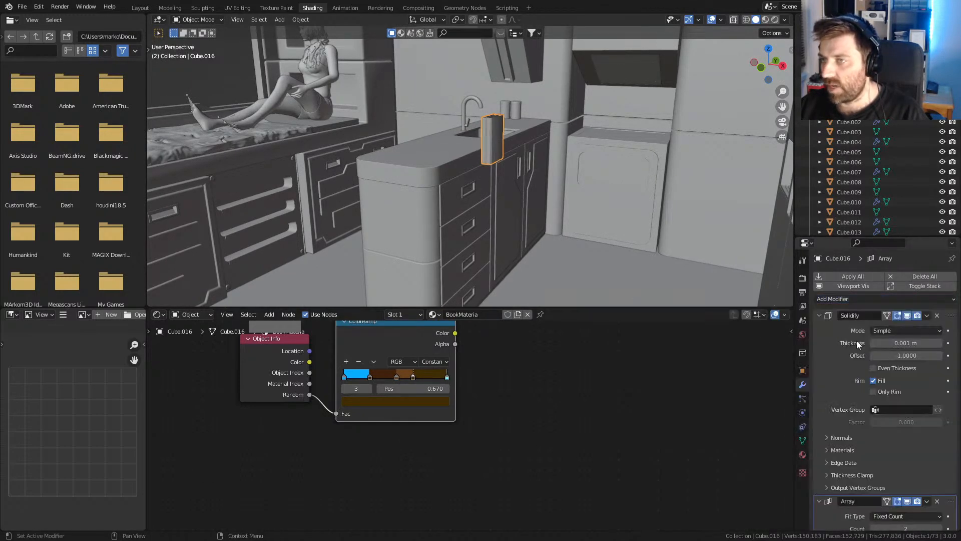
{"action": "scroll", "coordinate": [941, 476], "scroll_direction": "down", "scroll_amount": 5}
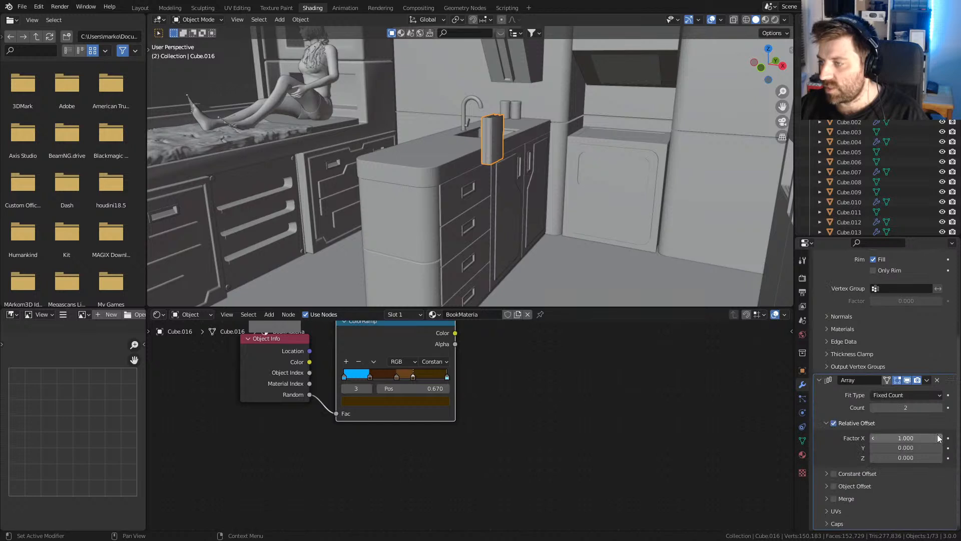
{"action": "left_click", "coordinate": [937, 407]}
{"action": "left_click", "coordinate": [937, 407]}
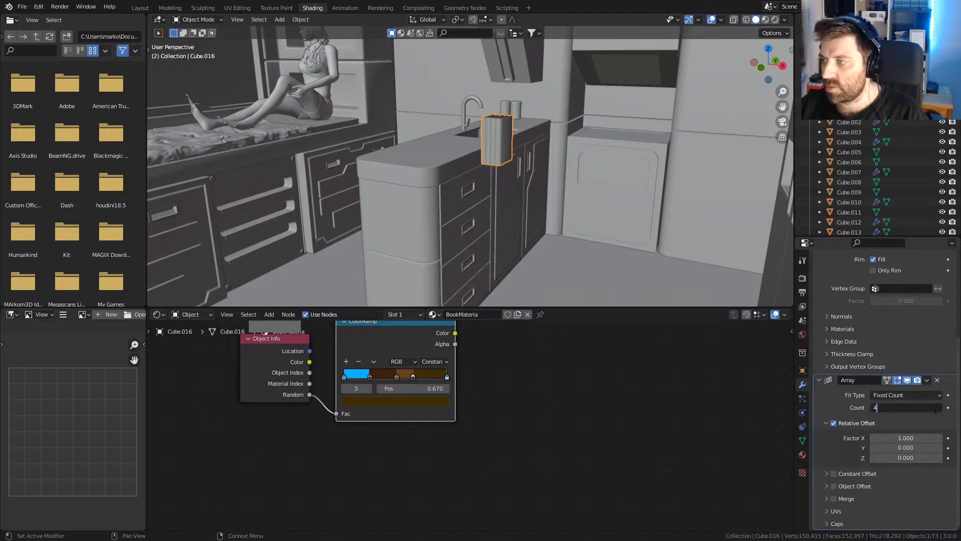
{"action": "left_click_drag", "start_coordinate": [898, 407], "coordinate": [916, 407]}
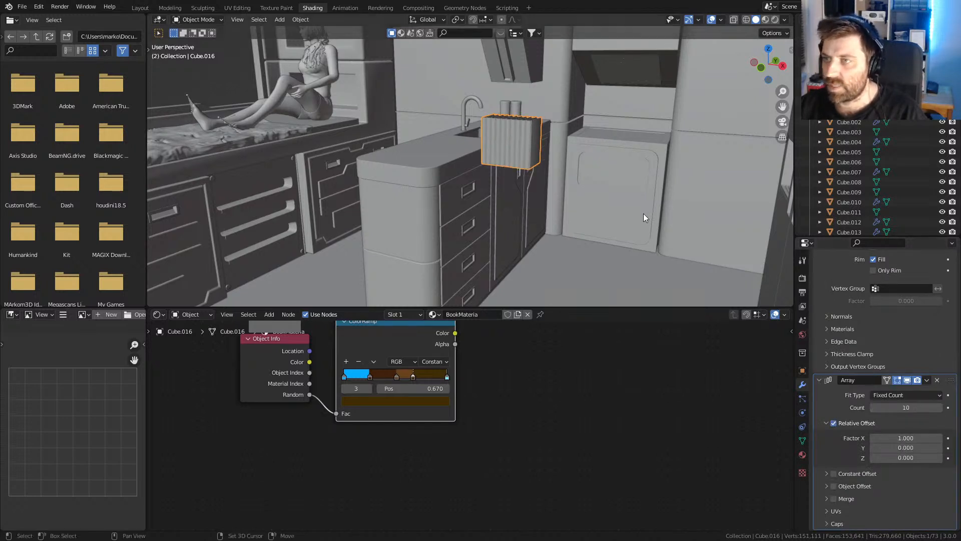
- Apply the Array modifier on the row of books, keeping the Solidify modifier
{"action": "middle_click_drag", "start_coordinate": [644, 213], "coordinate": [413, 224]}
{"action": "key", "text": "ctrl+a"}
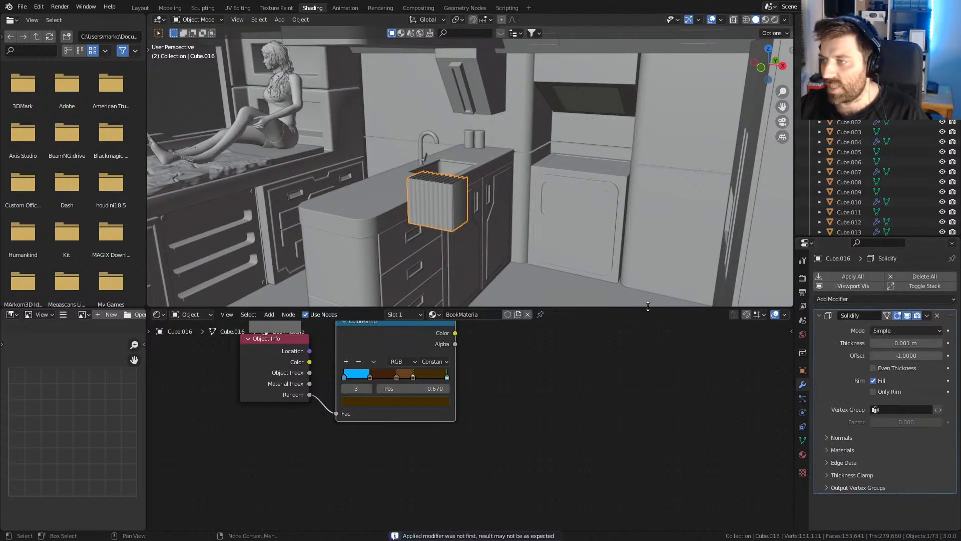
{"action": "middle_click_drag", "start_coordinate": [465, 253], "coordinate": [465, 254]}
- Separate the entire selected mesh of the book row into another object by selection and return to Object Mode
{"action": "key", "text": "Tab"}
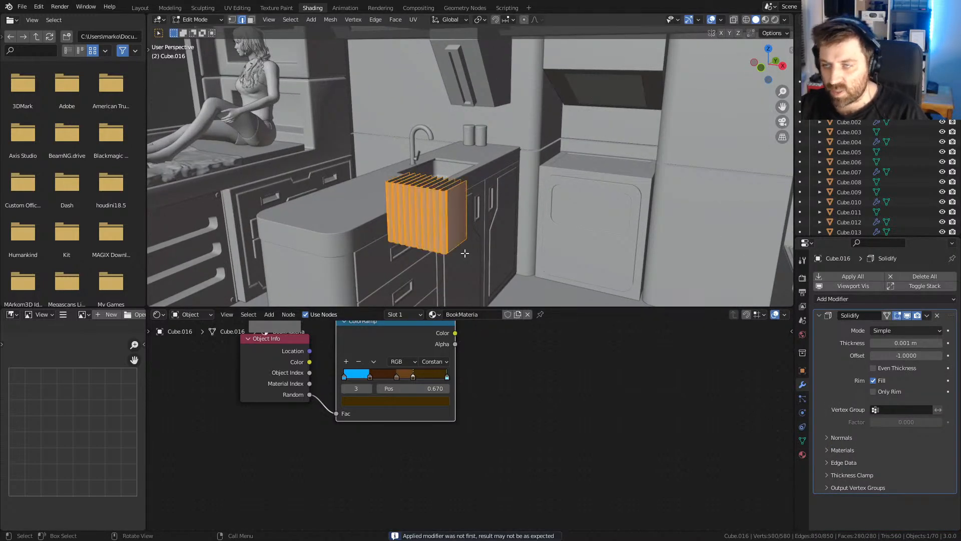
{"action": "key", "text": "p"}
{"action": "left_click", "coordinate": [465, 253]}
{"action": "scroll", "coordinate": [464, 253], "scroll_direction": "up", "scroll_amount": 3}
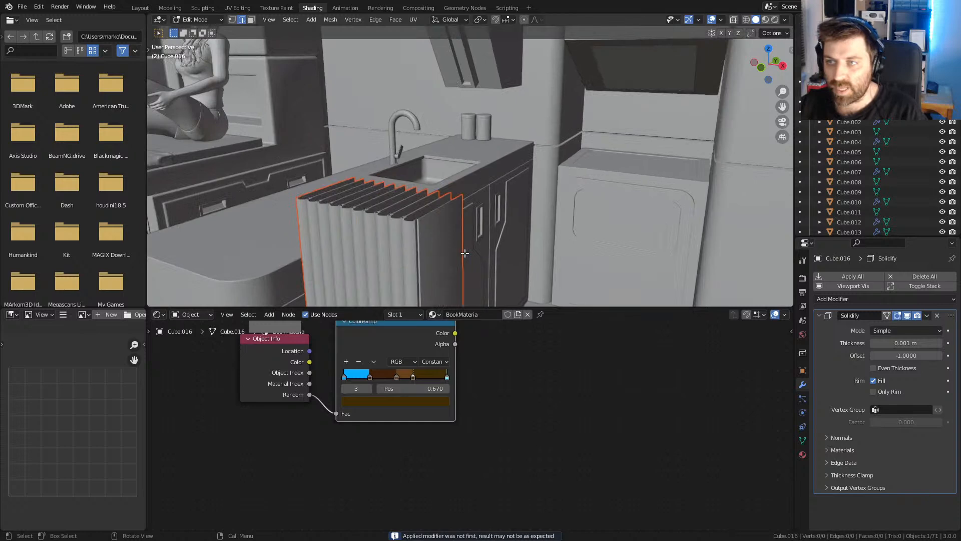
{"action": "key", "text": "Tab"}
{"action": "middle_click_drag", "start_coordinate": [459, 224], "coordinate": [496, 205]}
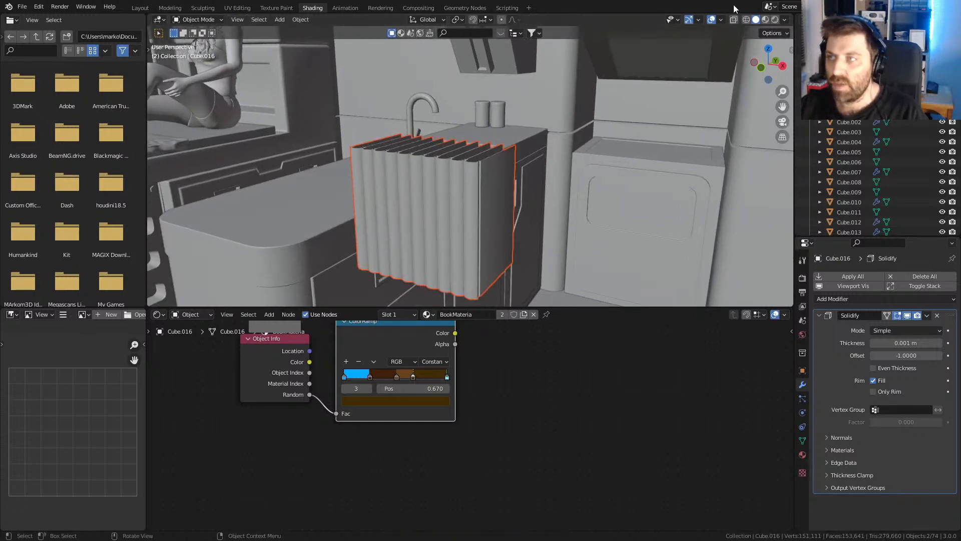
- Show the scene in Material Preview and connect the ColorRamp's Color output to the Principled BSDF's Base Color
{"action": "left_click", "coordinate": [765, 20]}
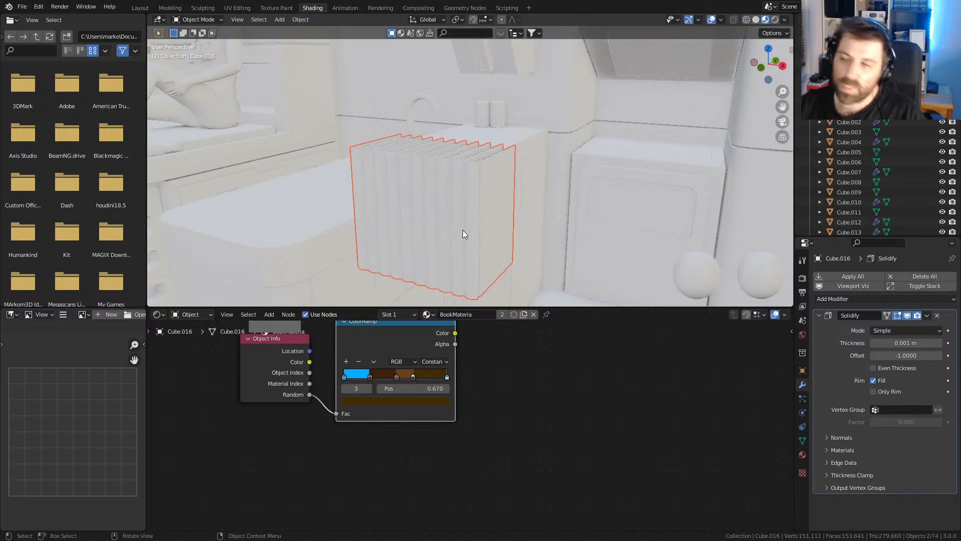
{"action": "scroll", "coordinate": [462, 230], "scroll_direction": "down", "scroll_amount": 2}
{"action": "middle_click_drag", "start_coordinate": [463, 230], "coordinate": [445, 209]}
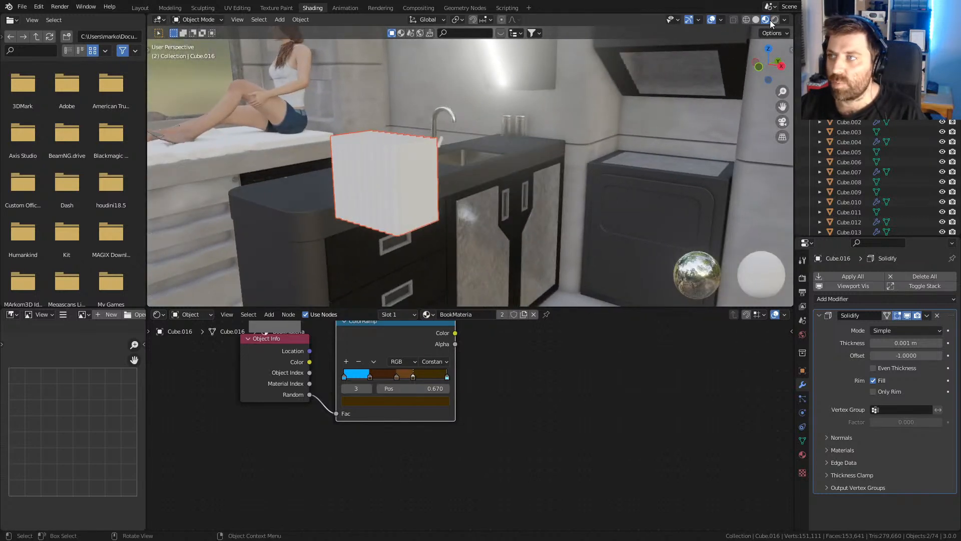
{"action": "middle_click_drag", "start_coordinate": [448, 390], "coordinate": [488, 467]}
{"action": "scroll", "coordinate": [555, 358], "scroll_direction": "down", "scroll_amount": 4}
{"action": "middle_click_drag", "start_coordinate": [555, 359], "coordinate": [496, 312]}
{"action": "left_click_drag", "start_coordinate": [427, 369], "coordinate": [697, 424]}
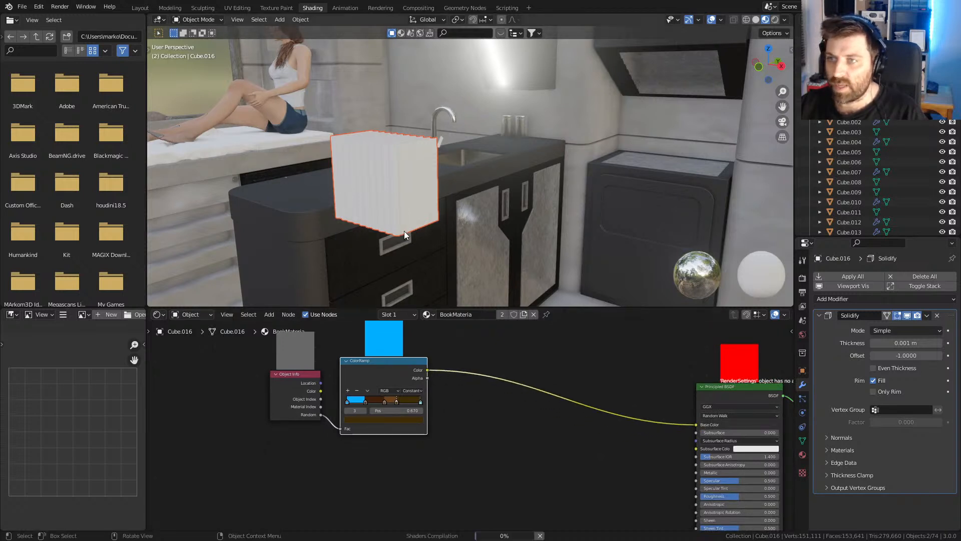
{"action": "middle_click_drag", "start_coordinate": [437, 229], "coordinate": [447, 233]}
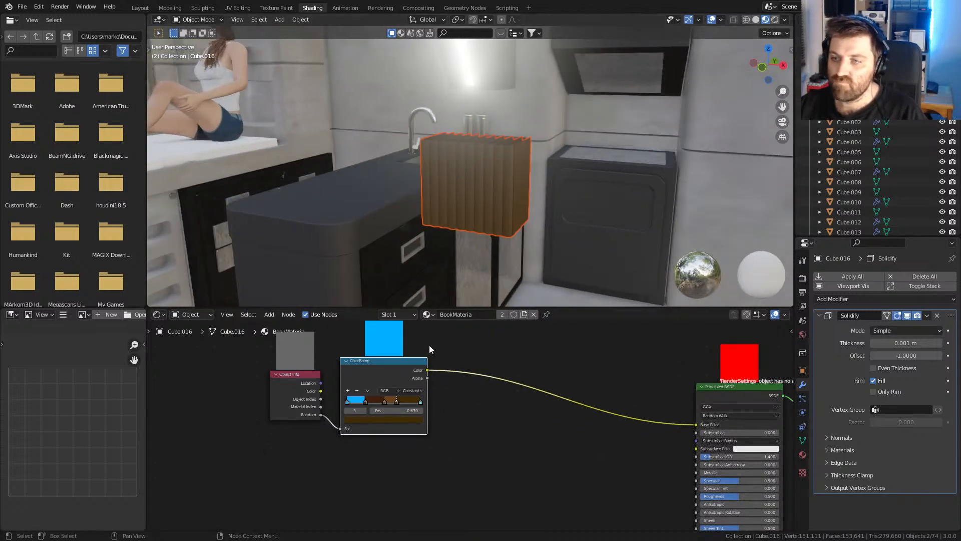
- Try feeding Object Info's Object Index into the ramp's Fac, and reconnect the Random output
{"action": "left_click_drag", "start_coordinate": [374, 364], "coordinate": [389, 368]}
{"action": "left_click", "coordinate": [316, 405]}
{"action": "left_click_drag", "start_coordinate": [358, 435], "coordinate": [357, 433]}
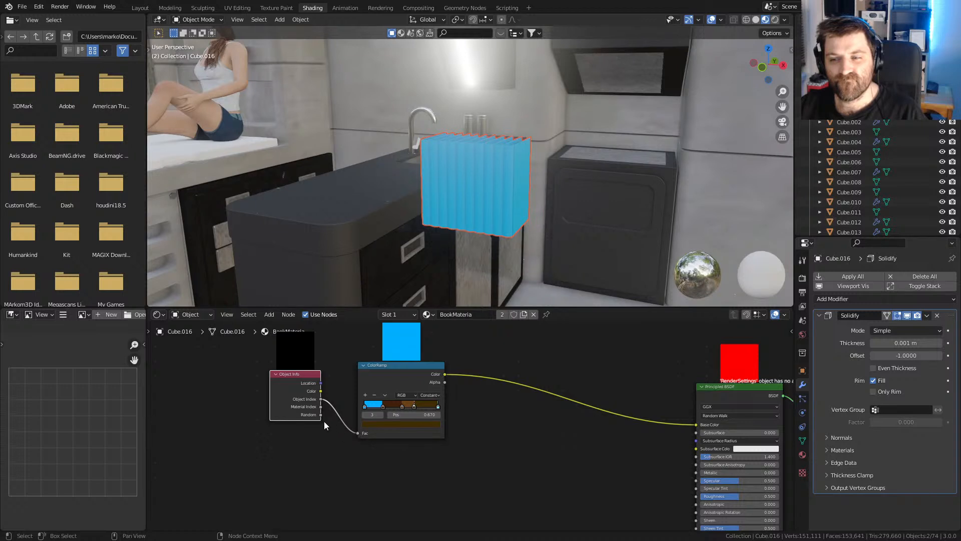
{"action": "left_click_drag", "start_coordinate": [322, 415], "coordinate": [356, 433]}
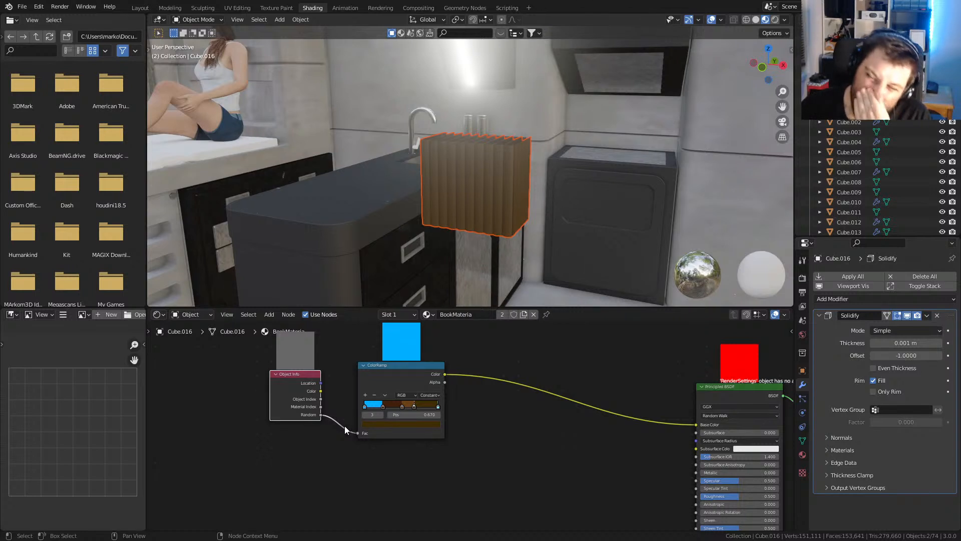
- Move the ColorRamp node farther from Object Info and shift the light cyan stop back to about position 0.9
{"action": "left_click_drag", "start_coordinate": [407, 372], "coordinate": [458, 359]}
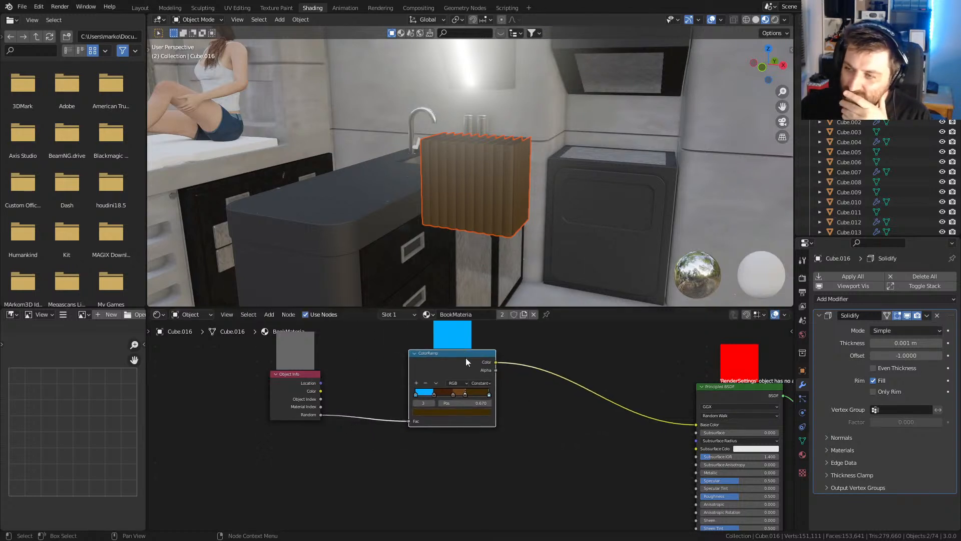
{"action": "left_click", "coordinate": [803, 455]}
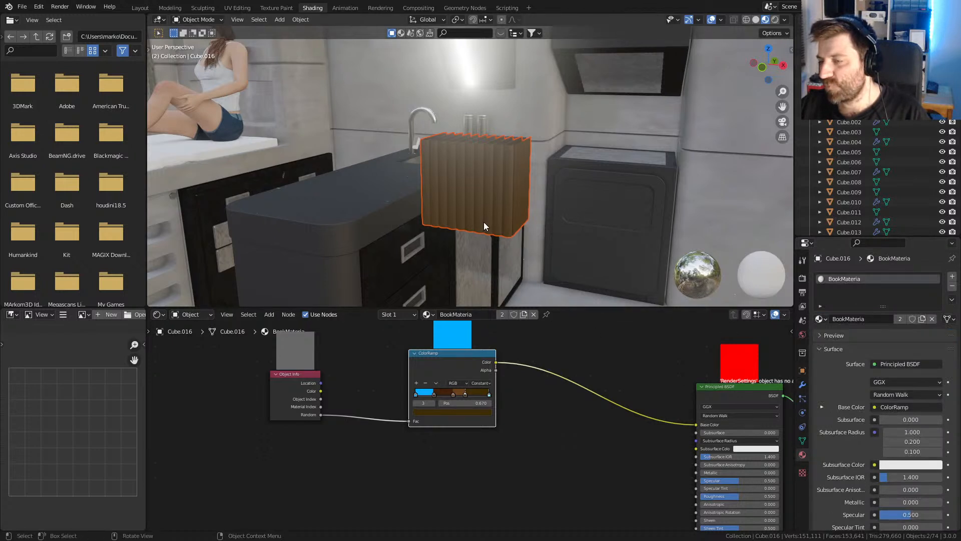
{"action": "left_click_drag", "start_coordinate": [490, 394], "coordinate": [482, 399]}
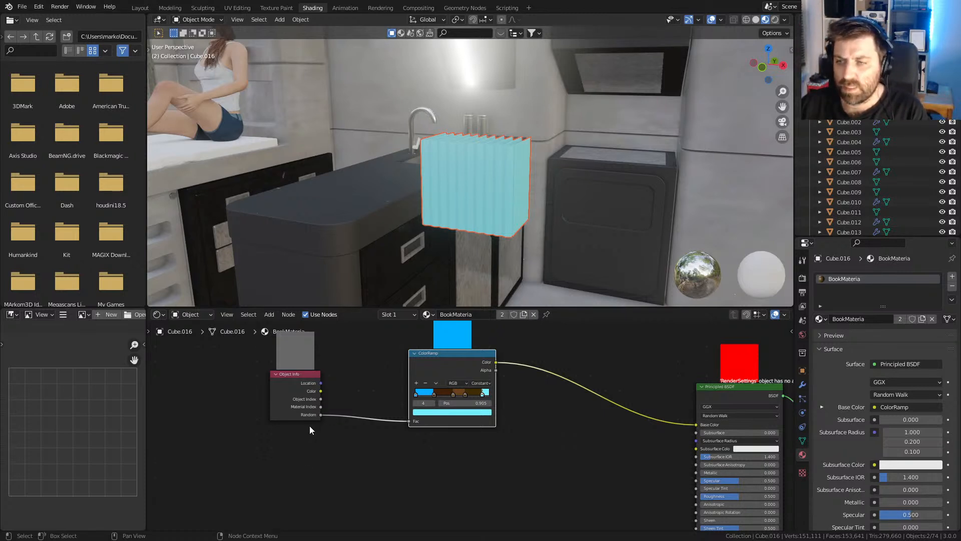
- Select the whole mesh of the book row and separate it by loose parts into individual books
{"action": "scroll", "coordinate": [503, 221], "scroll_direction": "up", "scroll_amount": 2}
{"action": "left_click", "coordinate": [503, 201]}
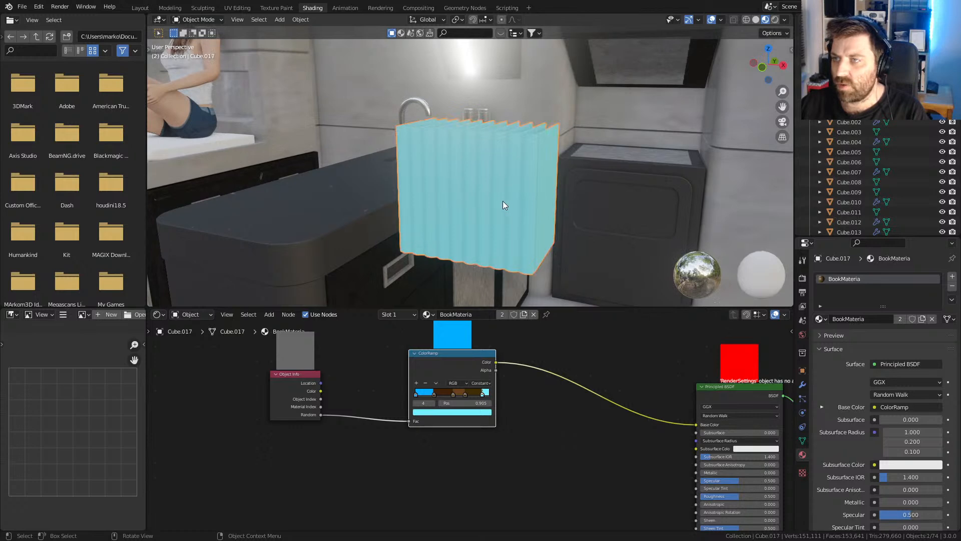
{"action": "key", "text": "Tab"}
{"action": "key", "text": "a"}
{"action": "right_click", "coordinate": [496, 216]}
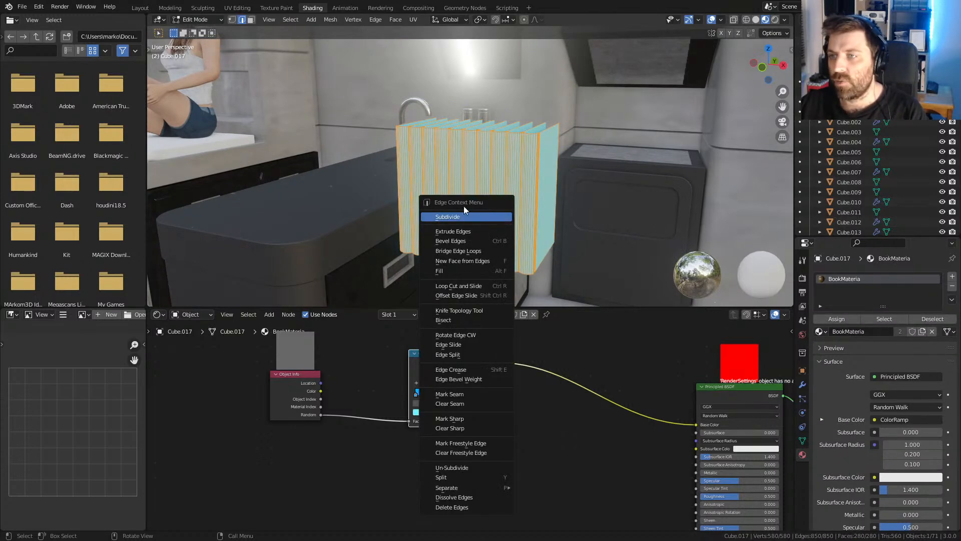
{"action": "key", "text": "p"}
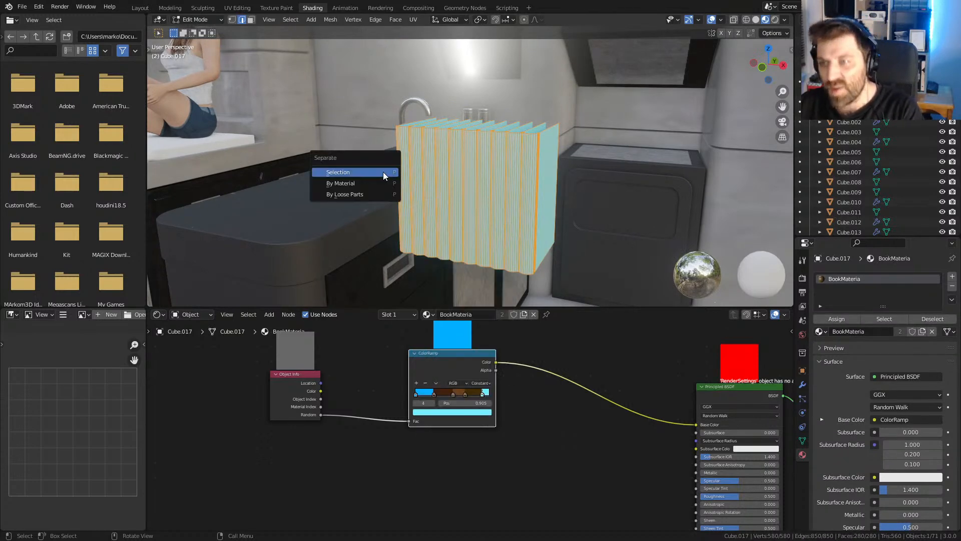
{"action": "left_click", "coordinate": [370, 195]}
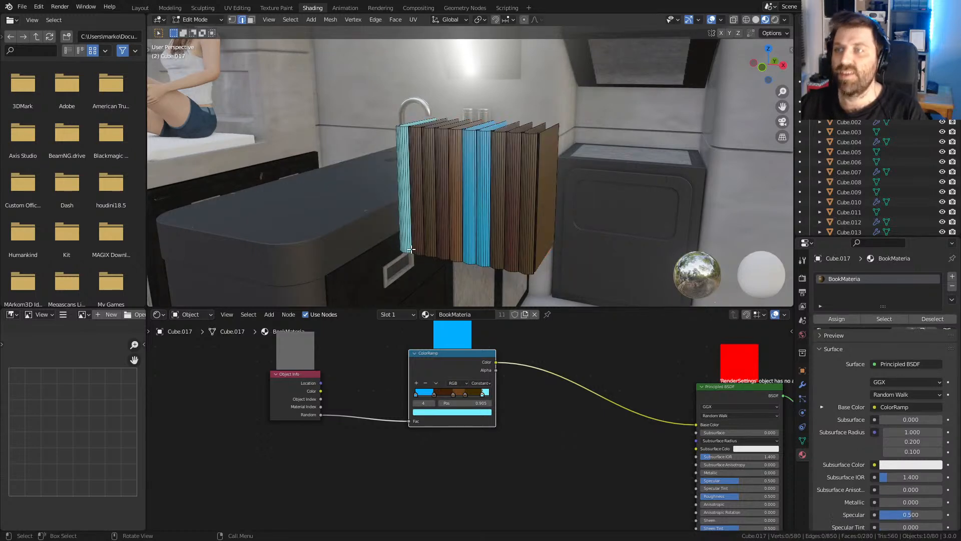
{"action": "key", "text": "Tab"}
{"action": "middle_click_drag", "start_coordinate": [377, 243], "coordinate": [351, 227]}
{"action": "left_click", "coordinate": [351, 227]}
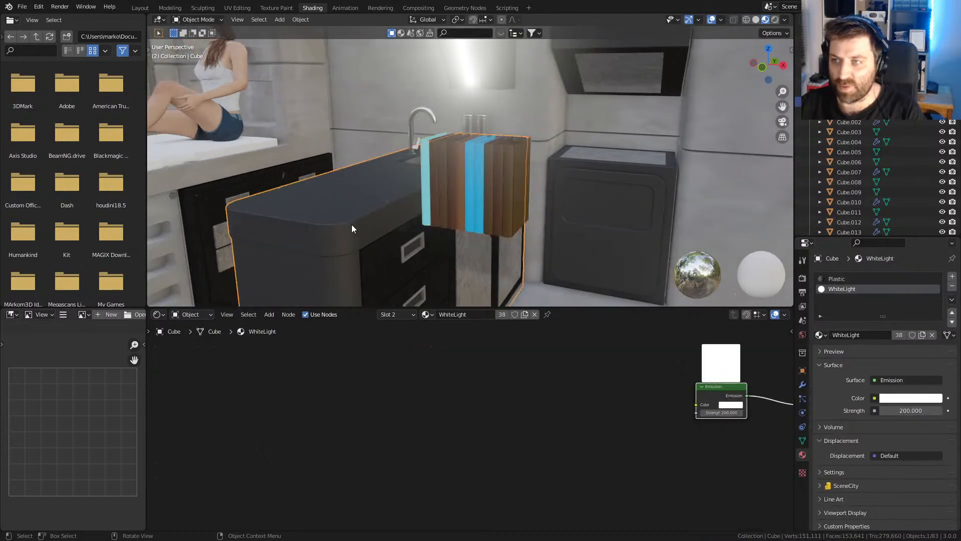
- Inspect the separated books up close, picking out individual blue and brown books to compare their random colours
{"action": "left_click", "coordinate": [455, 191]}
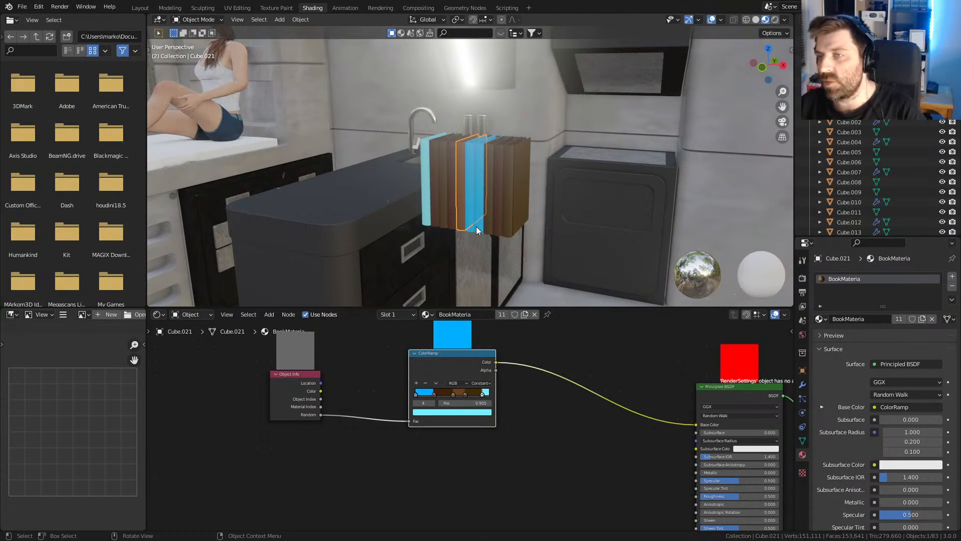
{"action": "middle_click_drag", "start_coordinate": [476, 226], "coordinate": [458, 259]}
{"action": "scroll", "coordinate": [472, 232], "scroll_direction": "up", "scroll_amount": 2}
{"action": "middle_click_drag", "start_coordinate": [649, 271], "coordinate": [587, 241]}
{"action": "scroll", "coordinate": [587, 240], "scroll_direction": "down", "scroll_amount": 3}
{"action": "middle_click_drag", "start_coordinate": [526, 197], "coordinate": [547, 174]}
{"action": "middle_click_drag", "start_coordinate": [545, 125], "coordinate": [542, 172], "text": "shift"}
{"action": "left_click", "coordinate": [562, 142]}
{"action": "middle_click_drag", "start_coordinate": [550, 115], "coordinate": [541, 162], "text": "shift"}
{"action": "left_click", "coordinate": [539, 161], "text": "shift"}
{"action": "left_click", "coordinate": [506, 159], "text": "shift"}
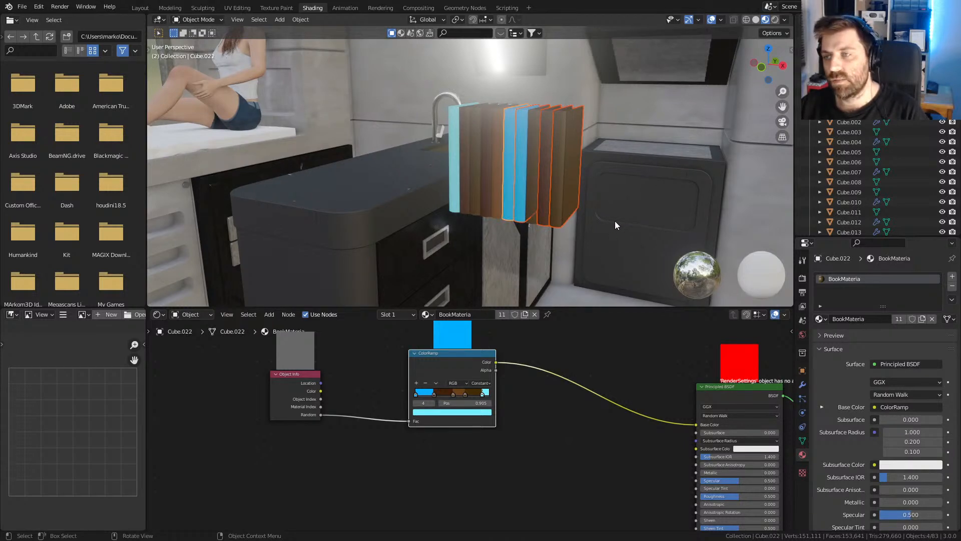
{"action": "scroll", "coordinate": [614, 217], "scroll_direction": "down", "scroll_amount": 8}
{"action": "scroll", "coordinate": [616, 217], "scroll_direction": "up", "scroll_amount": 5}
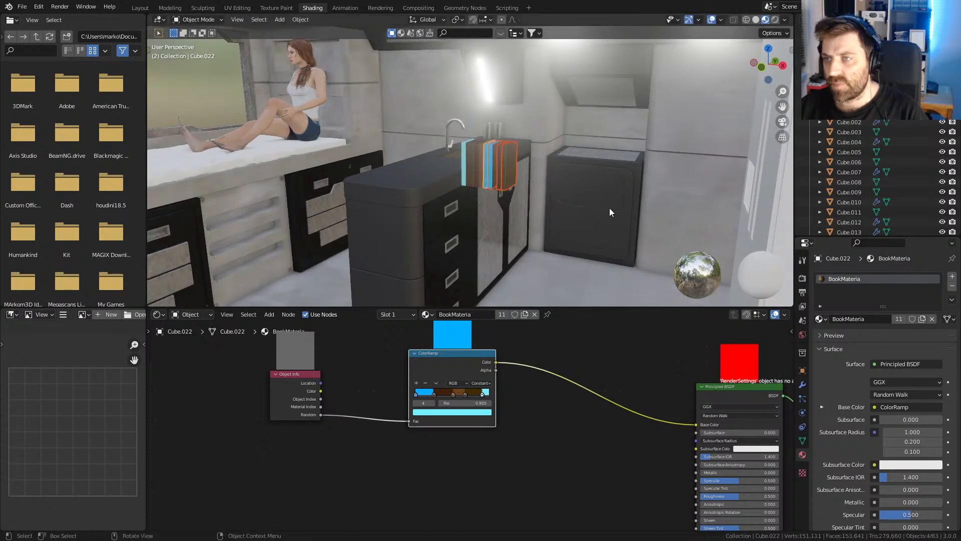
{"action": "key", "text": "KP_Decimal"}
{"action": "key", "text": "Tab"}
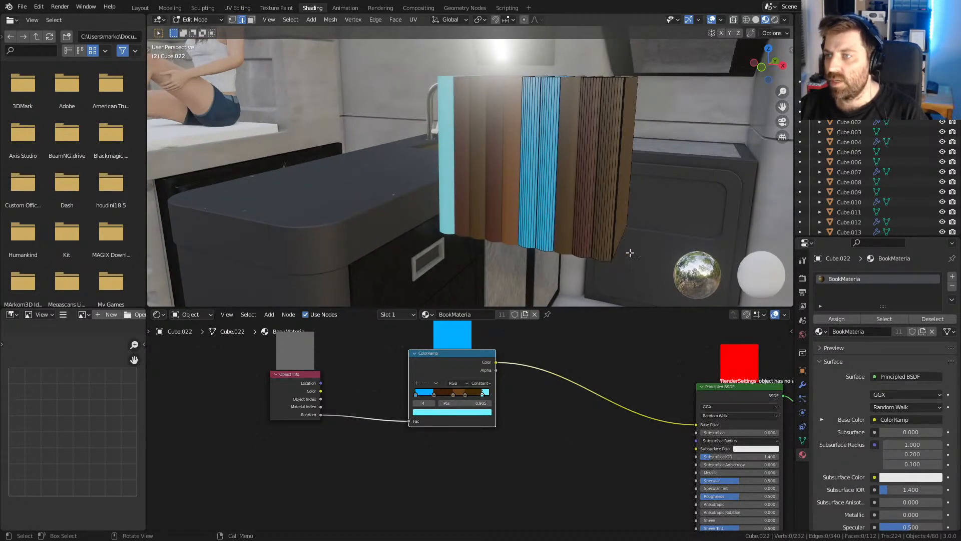
- Delete all the books in the row except the light cyan one
{"action": "key", "text": "Tab"}
{"action": "left_click", "coordinate": [456, 195]}
{"action": "left_click", "coordinate": [496, 203], "text": "shift"}
{"action": "left_click", "coordinate": [505, 202], "text": "shift"}
{"action": "left_click", "coordinate": [496, 203], "text": "shift"}
{"action": "left_click", "coordinate": [529, 206], "text": "shift"}
{"action": "left_click", "coordinate": [563, 212], "text": "shift"}
{"action": "left_click", "coordinate": [548, 213], "text": "shift"}
{"action": "key", "text": "h"}
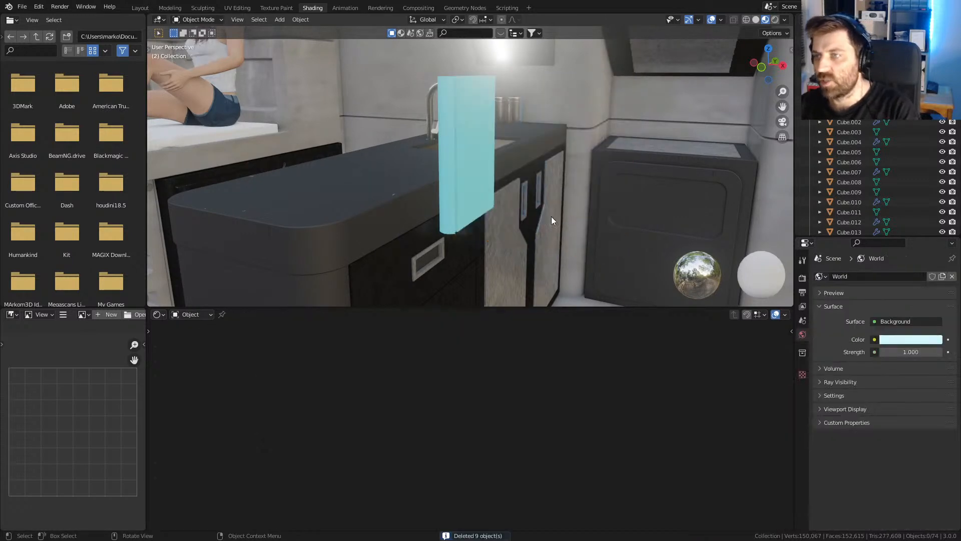
- Snap the 3D cursor to the selected bottom edges of the light cyan book's mesh
{"action": "left_click", "coordinate": [461, 232]}
{"action": "key", "text": "Tab"}
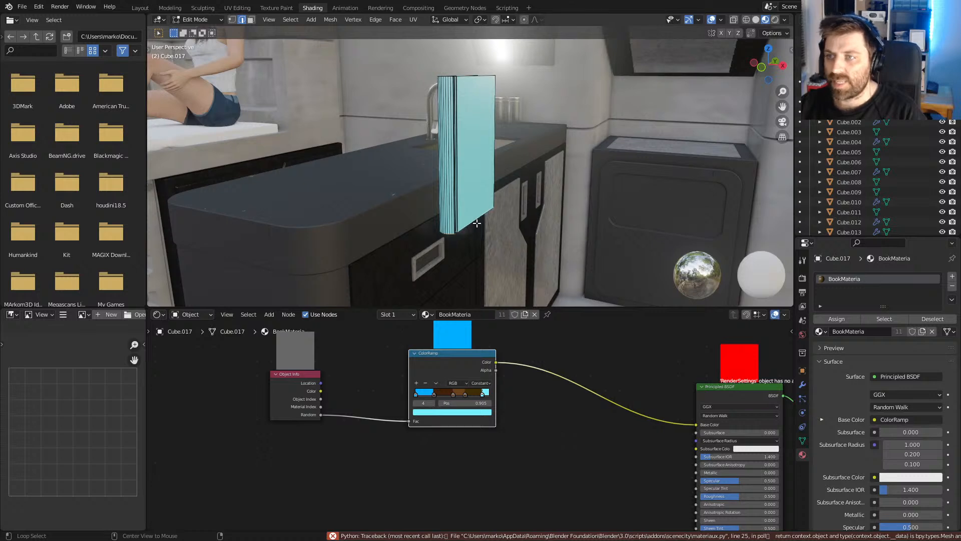
{"action": "right_click", "coordinate": [478, 223]}
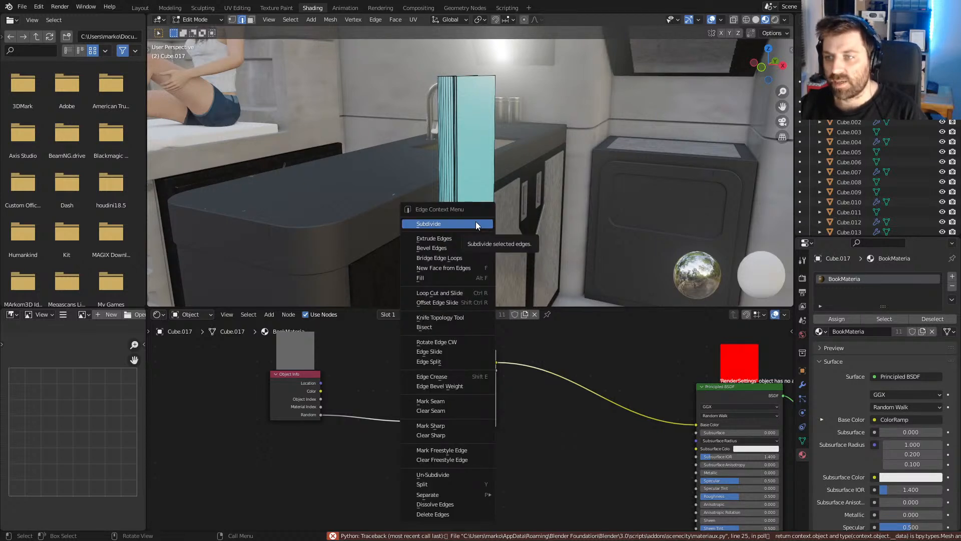
{"action": "key", "text": "Tab"}
{"action": "key", "text": "Tab"}
{"action": "right_click", "coordinate": [449, 201]}
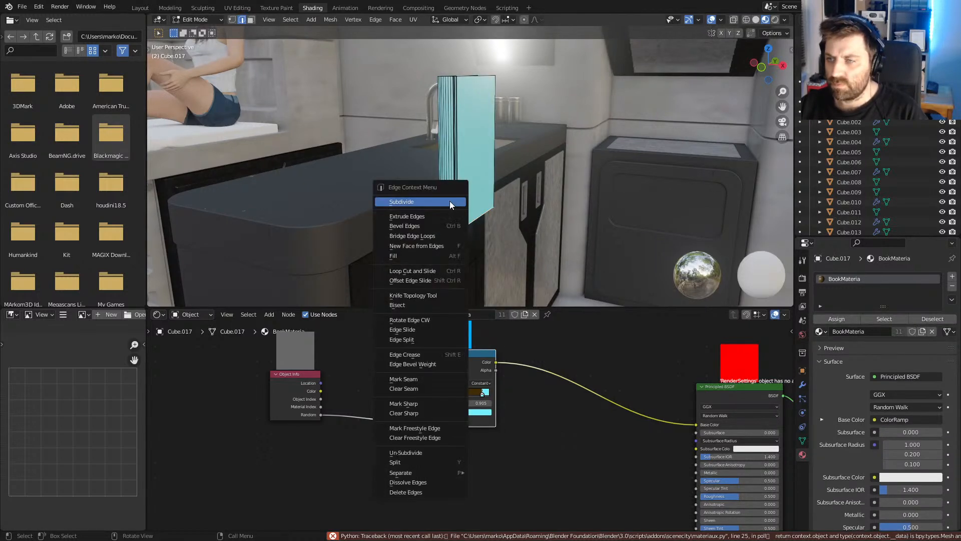
{"action": "key", "text": "shift+s"}
{"action": "left_click", "coordinate": [604, 287]}
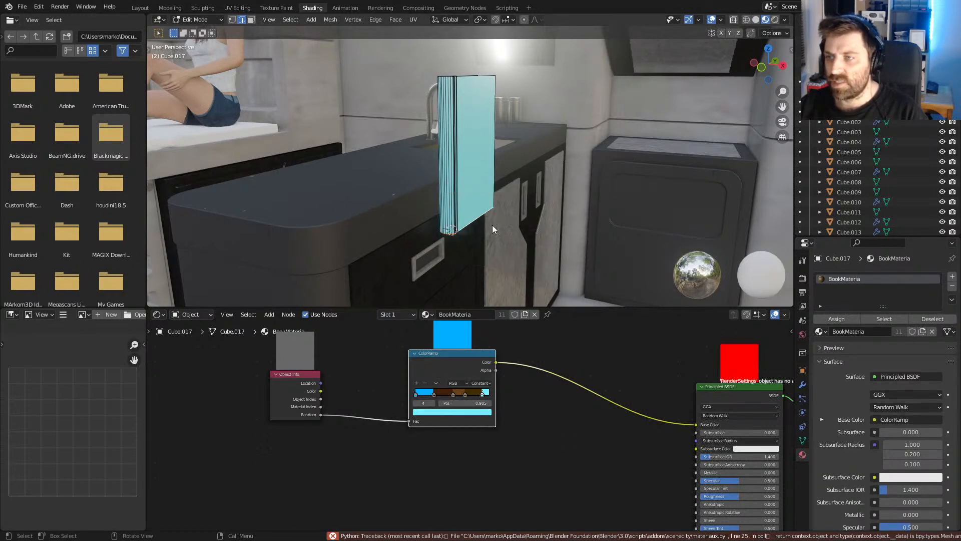
- Set the light cyan book's origin to the 3D cursor at its base
{"action": "key", "text": "Tab"}
{"action": "right_click", "coordinate": [492, 226]}
{"action": "mouse_move", "coordinate": [490, 259]}
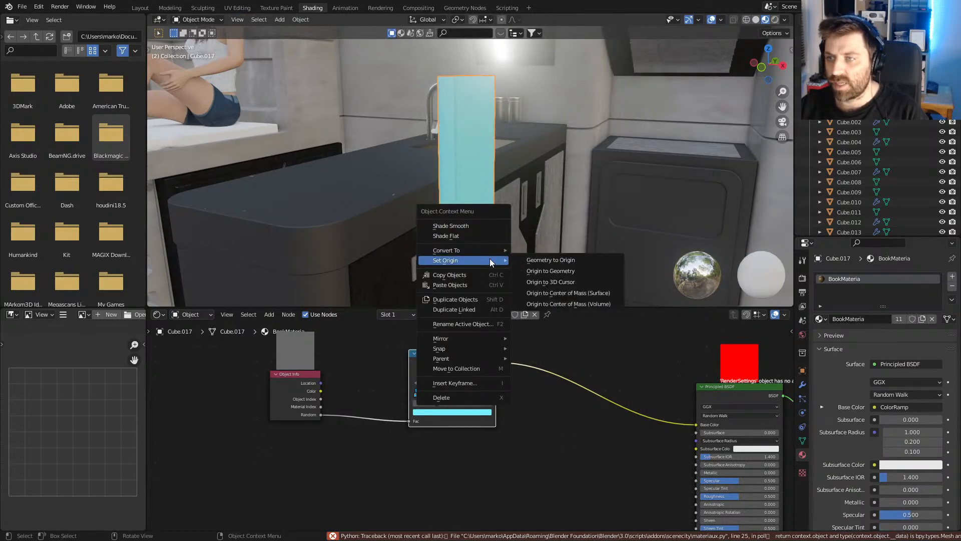
{"action": "left_click", "coordinate": [561, 282]}
- Try scaling the book along Z from its new origin
{"action": "scroll", "coordinate": [506, 273], "scroll_direction": "up", "scroll_amount": 4}
{"action": "scroll", "coordinate": [484, 237], "scroll_direction": "down", "scroll_amount": 6}
{"action": "middle_click_drag", "start_coordinate": [478, 220], "coordinate": [416, 195]}
{"action": "middle_click_drag", "start_coordinate": [278, 161], "coordinate": [364, 195], "text": "shift"}
{"action": "key", "text": "s"}
{"action": "key", "text": "z"}
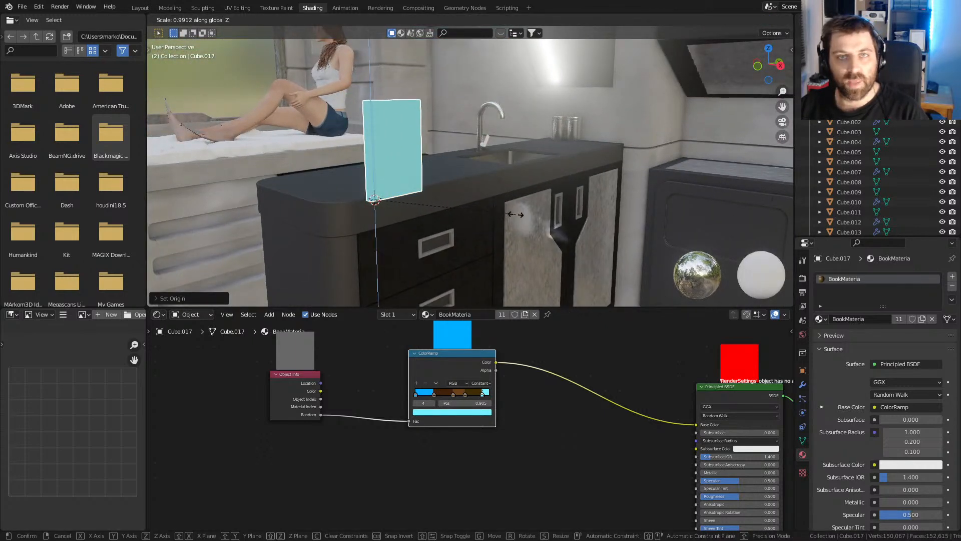
{"action": "right_click", "coordinate": [492, 184]}
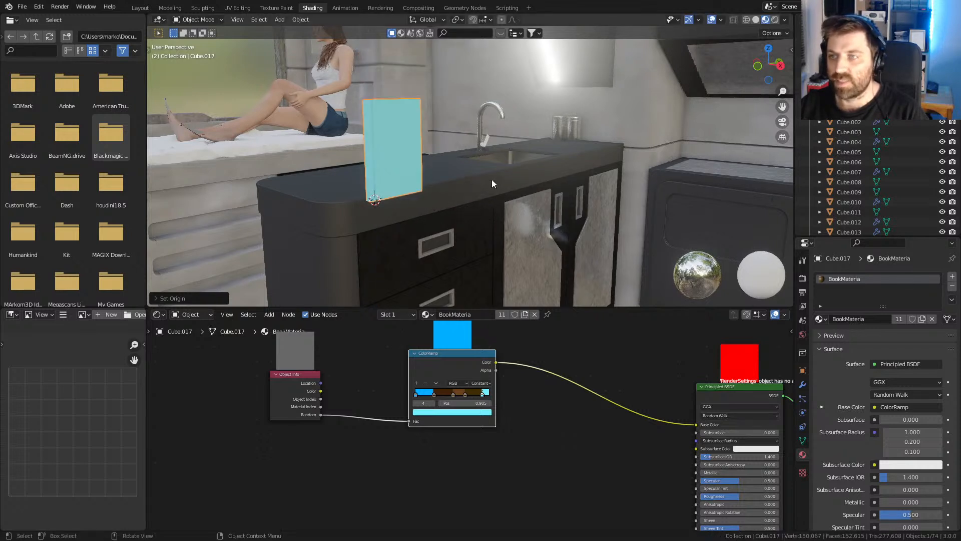
{"action": "middle_click_drag", "start_coordinate": [530, 419], "coordinate": [525, 418]}
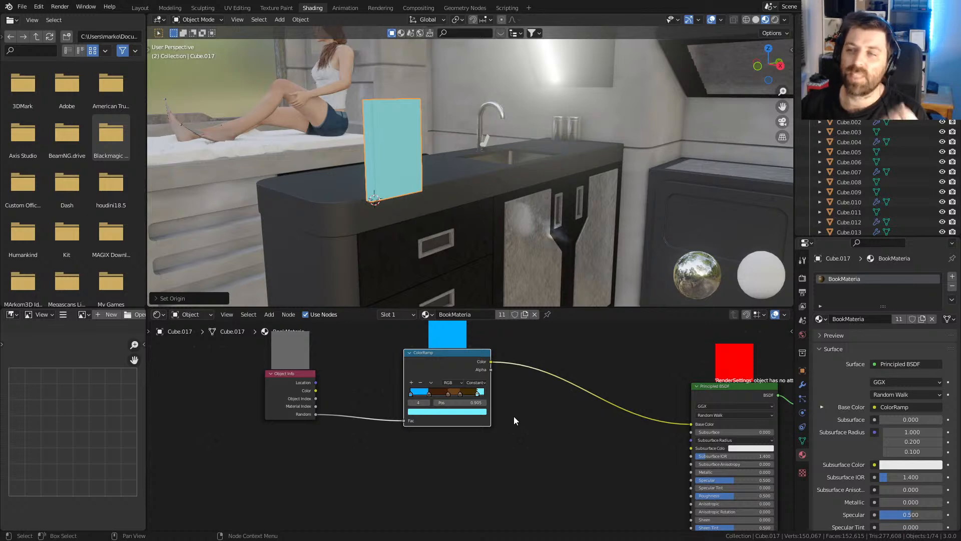
- Add a cube inside the book's mesh and shrink it to a small block around the base of the spine
{"action": "middle_click_drag", "start_coordinate": [343, 185], "coordinate": [511, 203]}
{"action": "key", "text": "Tab"}
{"action": "key", "text": "Tab"}
{"action": "key", "text": "Tab"}
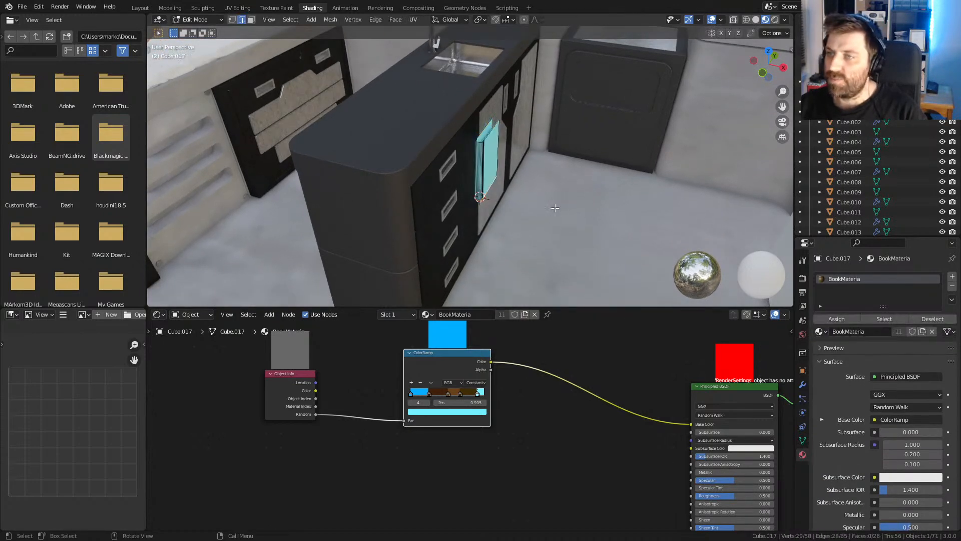
{"action": "scroll", "coordinate": [556, 215], "scroll_direction": "up", "scroll_amount": 3}
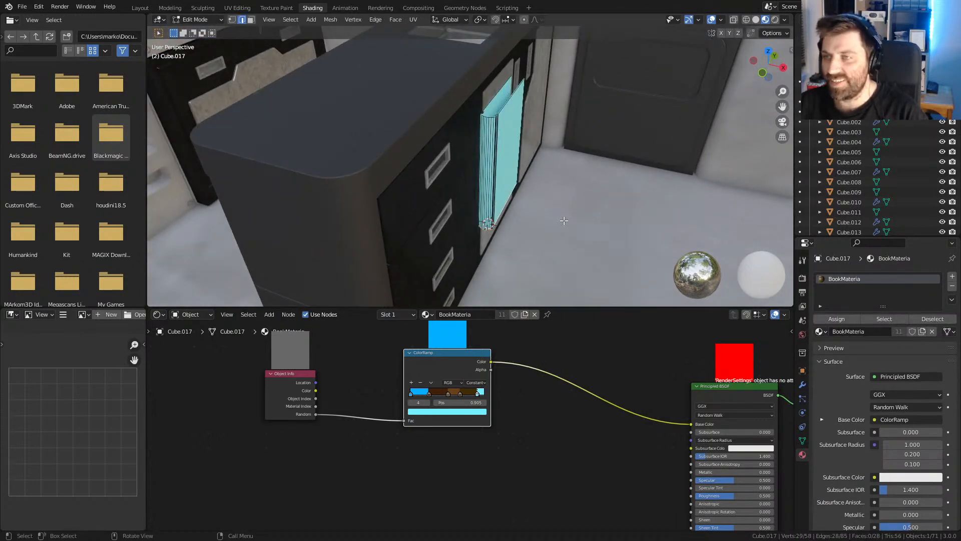
{"action": "key", "text": "shift+a"}
{"action": "left_click", "coordinate": [514, 232]}
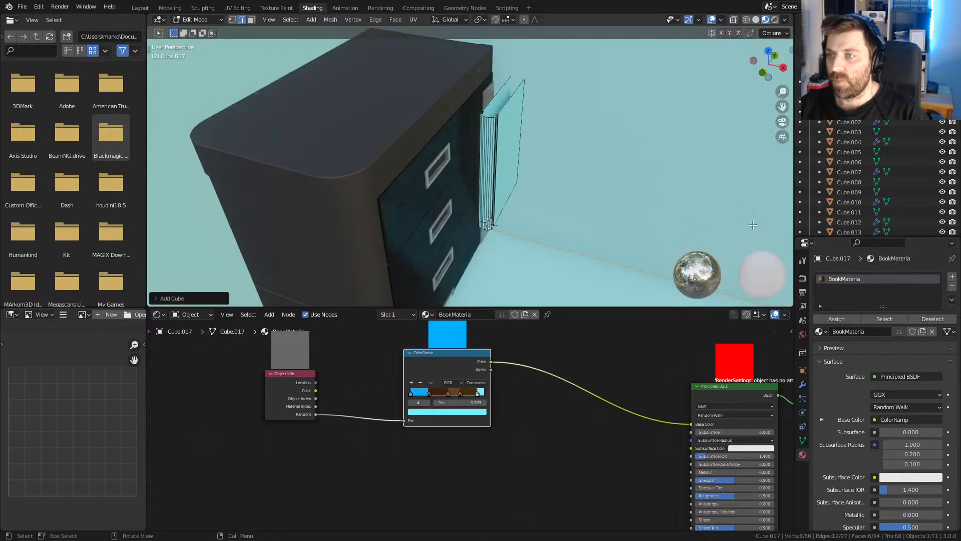
{"action": "key", "text": "s"}
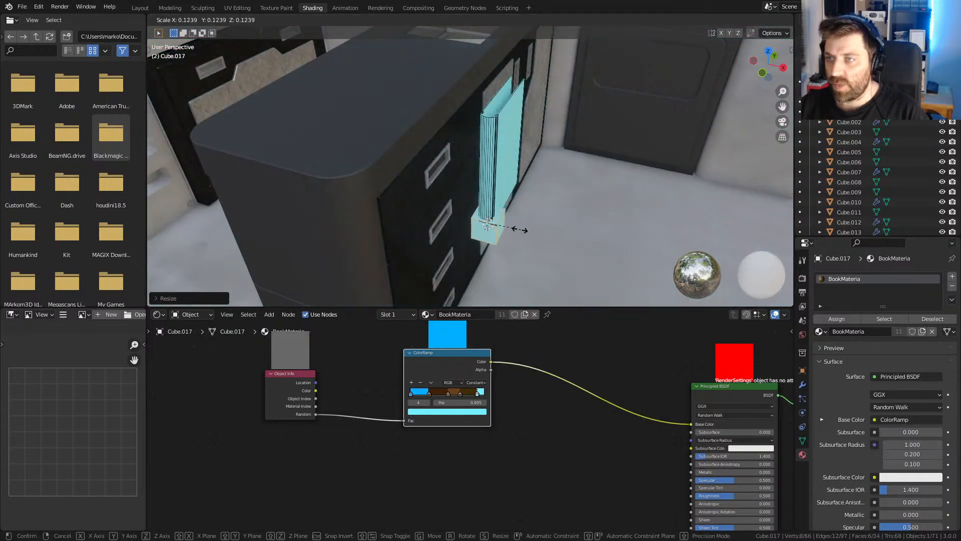
{"action": "left_click", "coordinate": [514, 230]}
- In a wireframe side view, move the block between the covers and stretch it along Z to nearly the cover height
{"action": "key", "text": "KP_1"}
{"action": "key", "text": "z"}
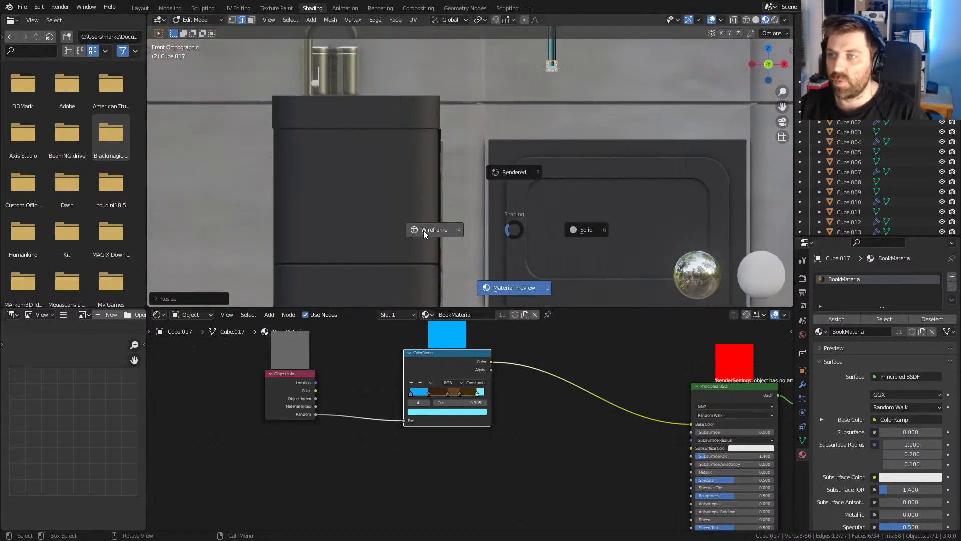
{"action": "left_click", "coordinate": [424, 231]}
{"action": "key", "text": "KP_3"}
{"action": "mouse_move", "coordinate": [354, 71]}
{"action": "middle_mouse_down", "text": "shift"}
{"action": "mouse_move", "coordinate": [545, 266]}
{"action": "mouse_move", "coordinate": [519, 169]}
{"action": "middle_mouse_up", "text": "shift"}
{"action": "scroll", "coordinate": [545, 266], "scroll_direction": "up", "scroll_amount": 4}
{"action": "key", "text": "g"}
{"action": "left_click", "coordinate": [545, 165]}
{"action": "key", "text": "s"}
{"action": "key", "text": "z"}
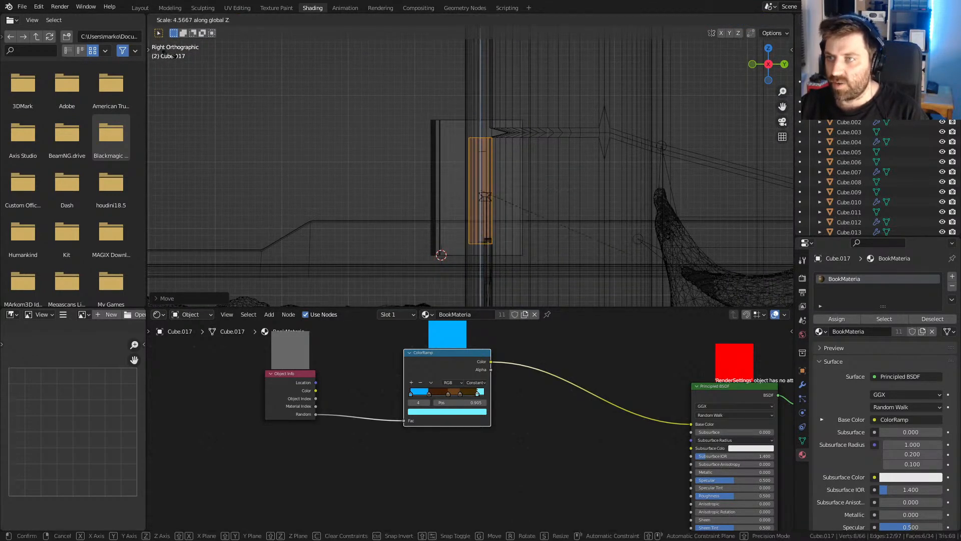
{"action": "left_click", "coordinate": [561, 183]}
- Centre the page block vertically on the cover, scale it along Y to fill the cover's depth, and adjust its position
{"action": "key", "text": "g"}
{"action": "key", "text": "z"}
{"action": "left_click", "coordinate": [538, 208]}
{"action": "key", "text": "s"}
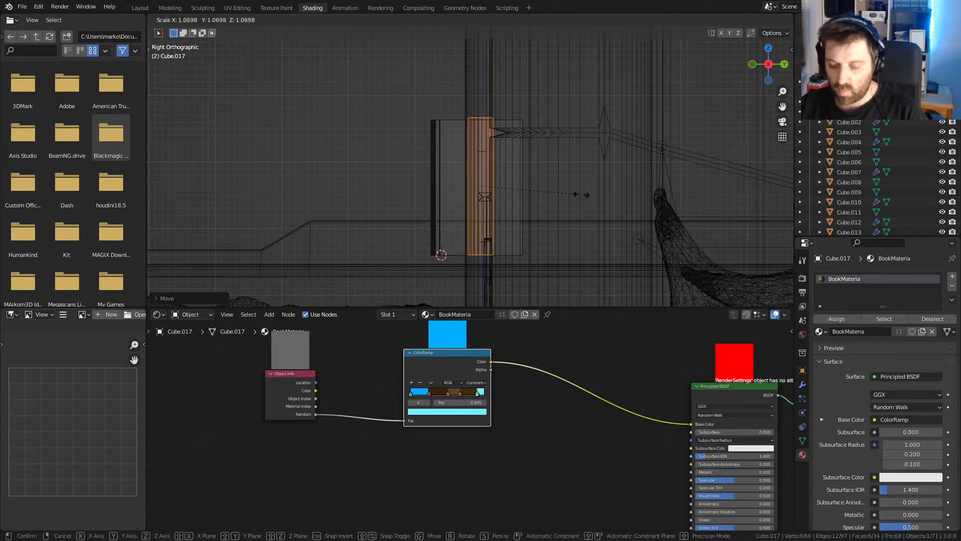
{"action": "key", "text": "y"}
{"action": "left_click", "coordinate": [705, 201]}
{"action": "key", "text": "g"}
{"action": "key", "text": "y"}
{"action": "right_click", "coordinate": [603, 172]}
{"action": "key", "text": "g"}
{"action": "left_click", "coordinate": [600, 171]}
- In the front view, narrow the page block along X to fit between the two covers
{"action": "middle_click_drag", "start_coordinate": [604, 175], "coordinate": [575, 201]}
{"action": "key", "text": "KP_3"}
{"action": "key", "text": "KP_1"}
{"action": "key", "text": "s"}
{"action": "key", "text": "x"}
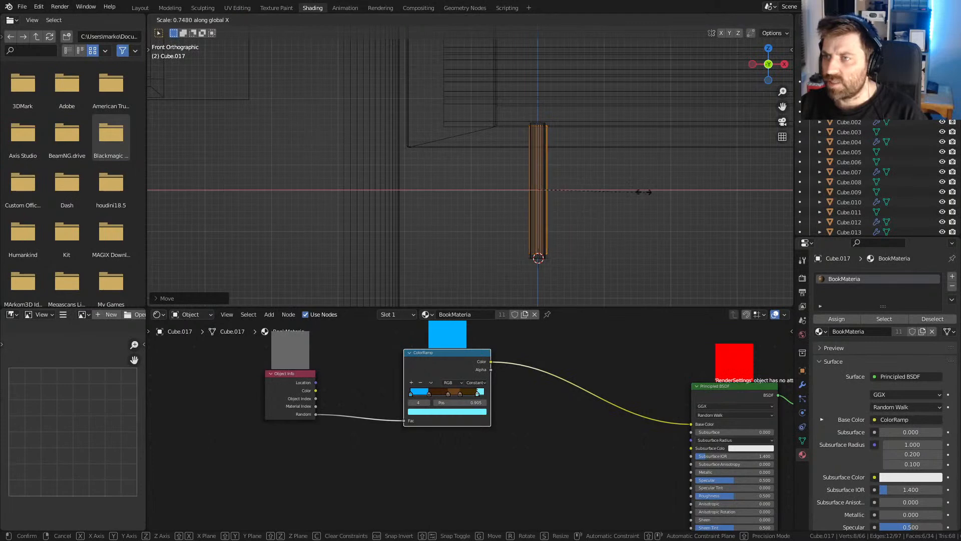
{"action": "left_click", "coordinate": [610, 172]}
- Show the scene in Rendered shading and widen the page block along X by a factor of about 1.4
{"action": "mouse_move", "coordinate": [610, 173]}
{"action": "middle_mouse_down"}
{"action": "mouse_move", "coordinate": [582, 208]}
{"action": "mouse_move", "coordinate": [591, 207]}
{"action": "mouse_move", "coordinate": [552, 195]}
{"action": "mouse_move", "coordinate": [534, 217]}
{"action": "mouse_move", "coordinate": [598, 205]}
{"action": "middle_mouse_up"}
{"action": "key", "text": "Tab"}
{"action": "left_click", "coordinate": [774, 21]}
{"action": "scroll", "coordinate": [582, 200], "scroll_direction": "up", "scroll_amount": 2}
{"action": "scroll", "coordinate": [534, 217], "scroll_direction": "up", "scroll_amount": 1}
{"action": "key", "text": "Tab"}
{"action": "key", "text": "s"}
{"action": "key", "text": "x"}
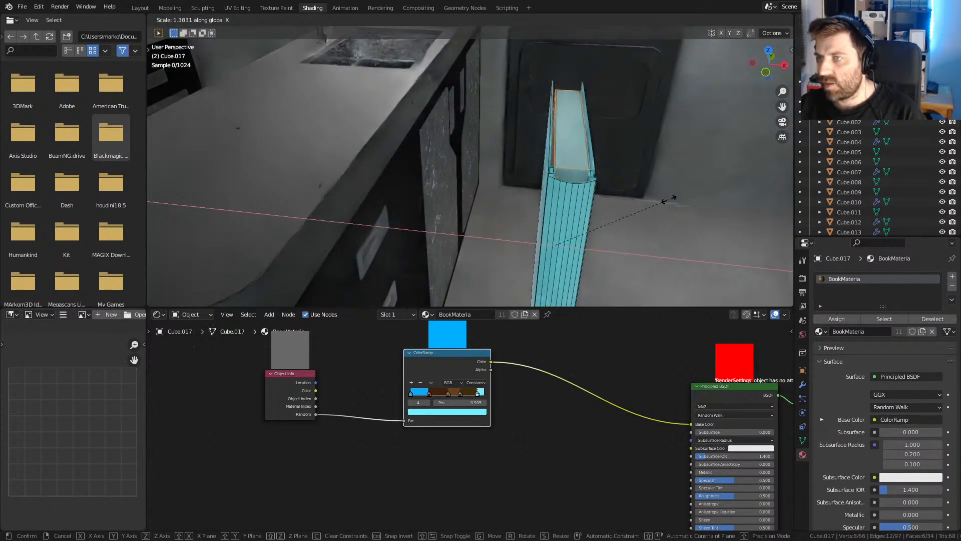
{"action": "left_click", "coordinate": [679, 200]}
{"action": "key", "text": "Tab"}
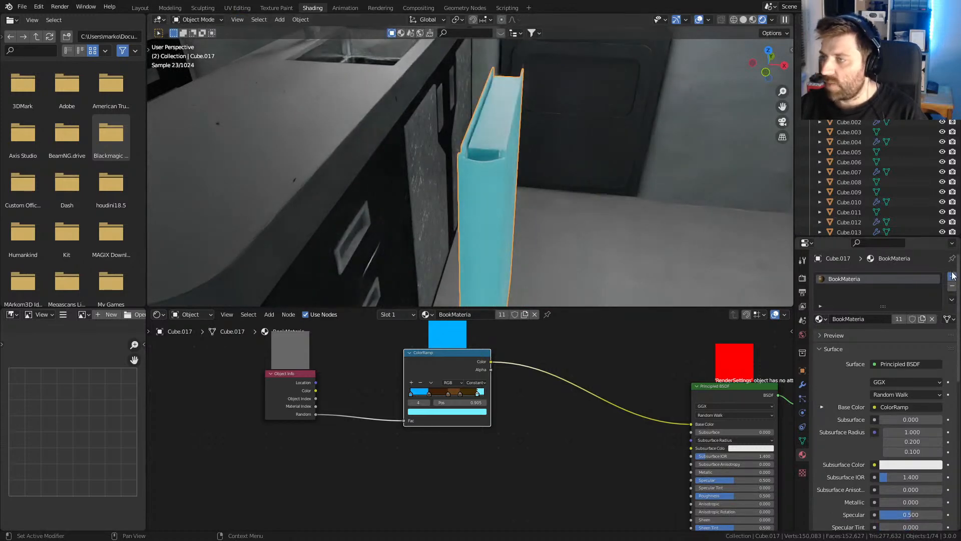
- Add a second material slot to the book with a new material named Pages
{"action": "left_click", "coordinate": [953, 275]}
{"action": "left_click", "coordinate": [863, 335]}
{"action": "double_click", "coordinate": [851, 335]}
{"action": "type", "text": "Pages"}
{"action": "key", "text": "Return"}
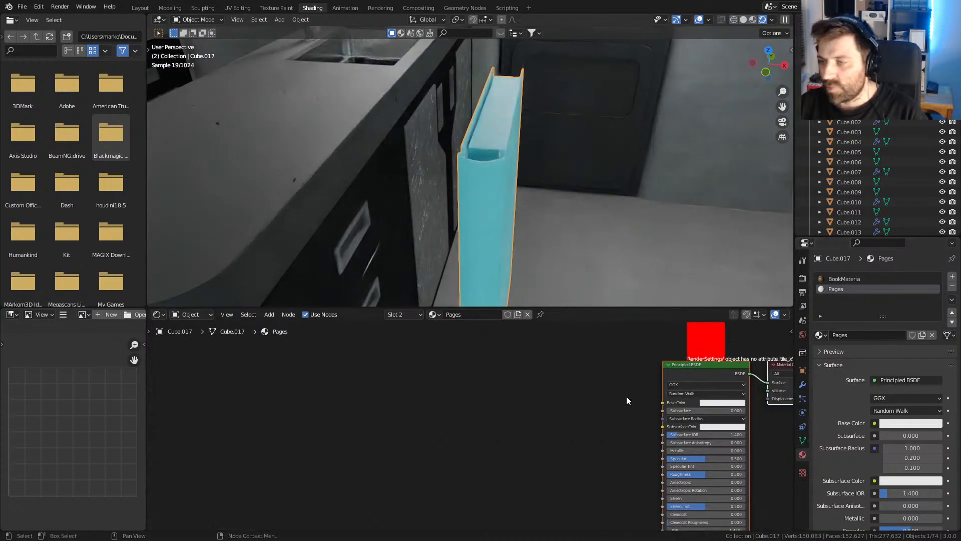
- Set the Pages material's Base Color to a pale pink
{"action": "left_click", "coordinate": [738, 403]}
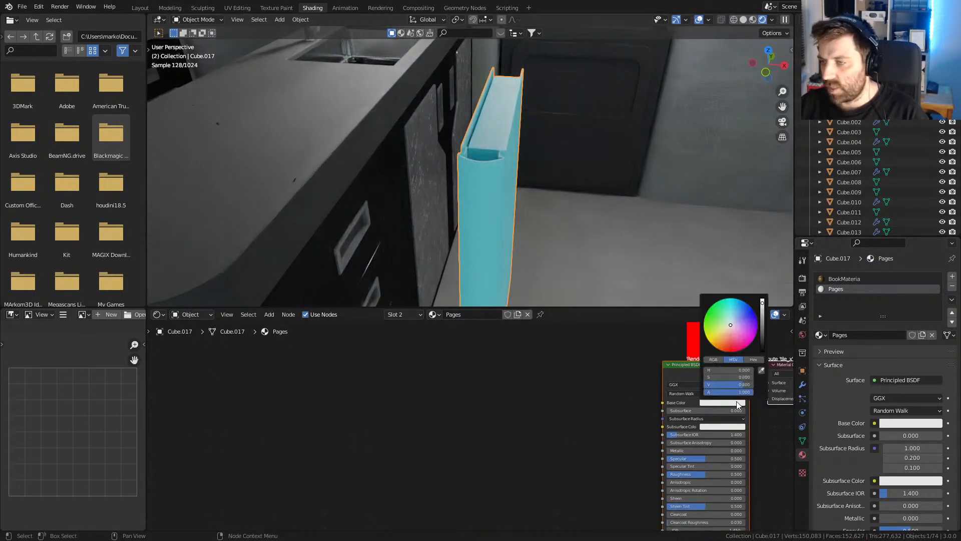
{"action": "left_click", "coordinate": [718, 329]}
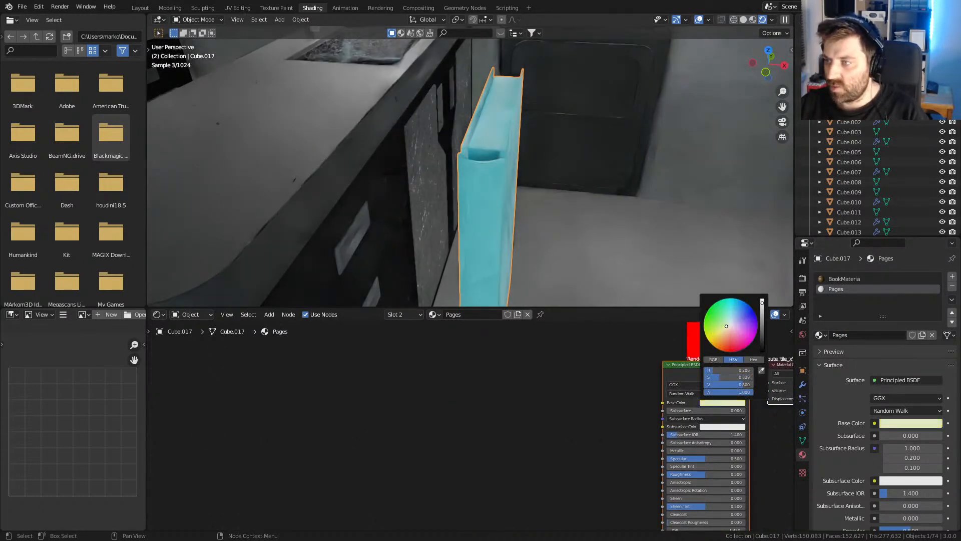
{"action": "left_click_drag", "start_coordinate": [726, 326], "coordinate": [731, 332]}
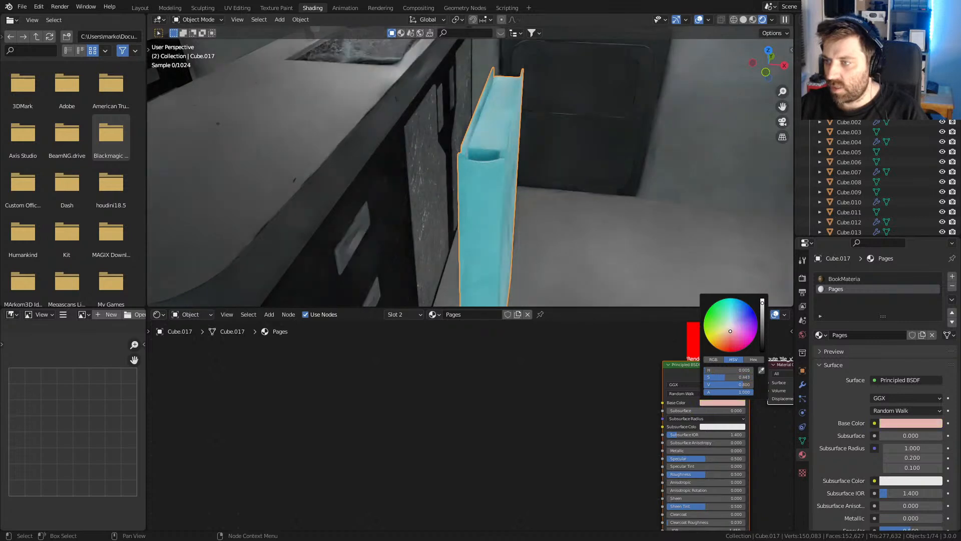
{"action": "left_click", "coordinate": [815, 351]}
{"action": "left_click", "coordinate": [816, 352]}
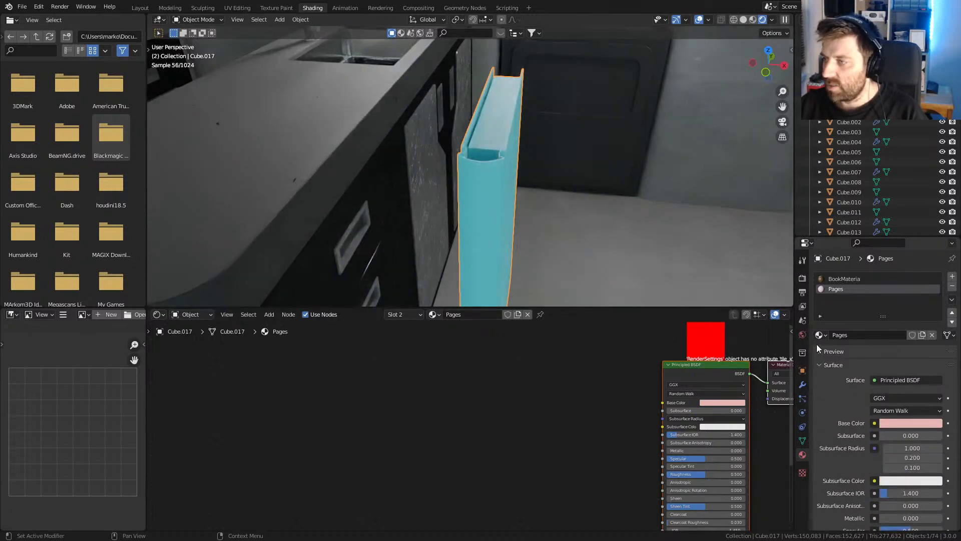
- Assign the Pages material to the page block inside the book
{"action": "middle_click_drag", "start_coordinate": [571, 356], "coordinate": [485, 356]}
{"action": "key", "text": "Tab"}
{"action": "left_click", "coordinate": [841, 335]}
{"action": "key", "text": "Tab"}
{"action": "middle_click_drag", "start_coordinate": [498, 192], "coordinate": [426, 215]}
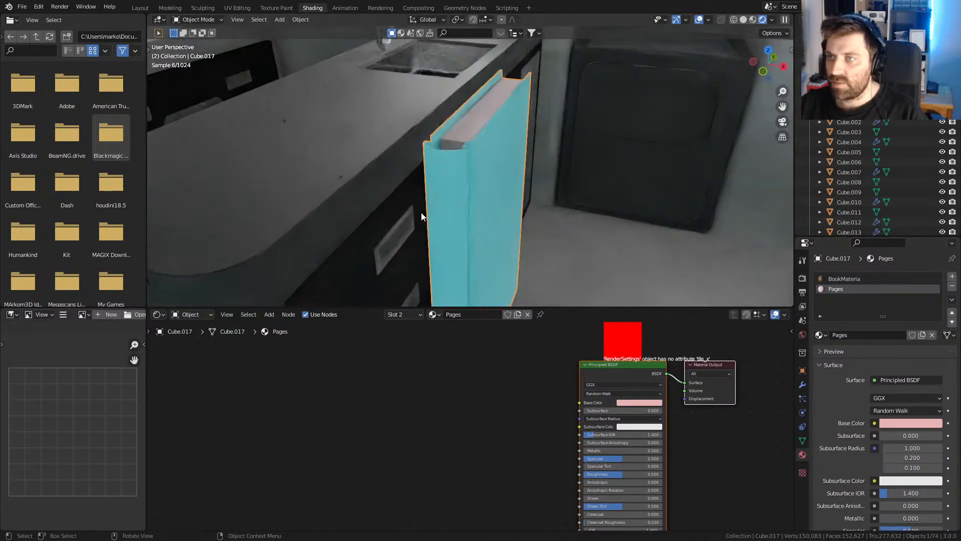
- Set the Pages material's Base Color to a pale cream and check the page block from the book's open side
{"action": "left_click", "coordinate": [638, 401]}
{"action": "left_click", "coordinate": [646, 327]}
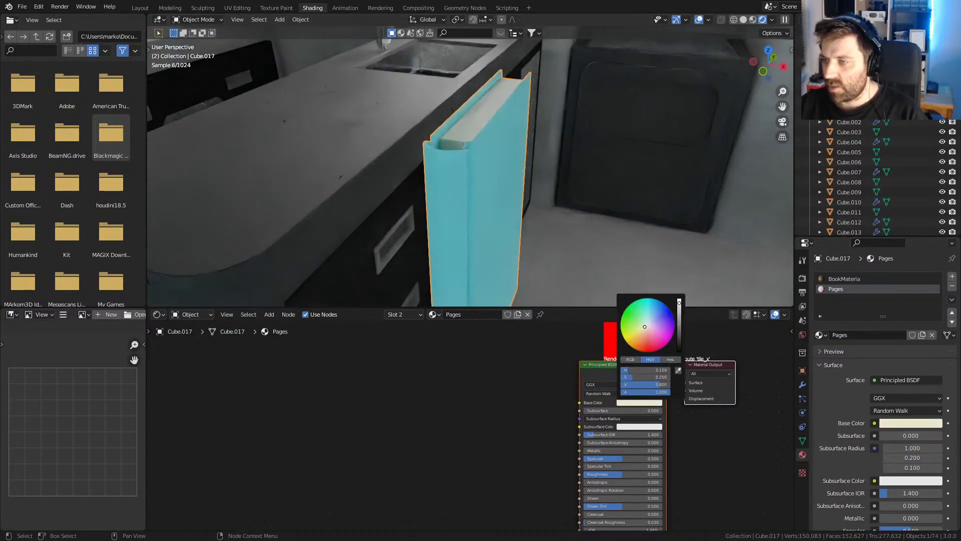
{"action": "mouse_move", "coordinate": [486, 218]}
{"action": "middle_mouse_down"}
{"action": "mouse_move", "coordinate": [365, 215]}
{"action": "mouse_move", "coordinate": [420, 190]}
{"action": "mouse_move", "coordinate": [410, 154]}
{"action": "mouse_move", "coordinate": [419, 178]}
{"action": "mouse_move", "coordinate": [476, 218]}
{"action": "middle_mouse_up"}
{"action": "key", "text": "Tab"}
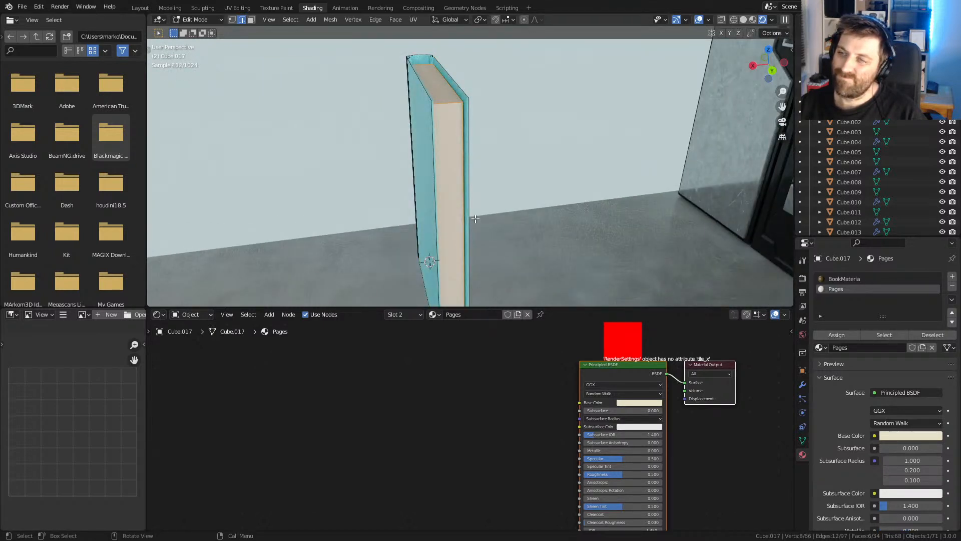
{"action": "key", "text": "Tab"}
{"action": "middle_click_drag", "start_coordinate": [476, 218], "coordinate": [541, 209]}
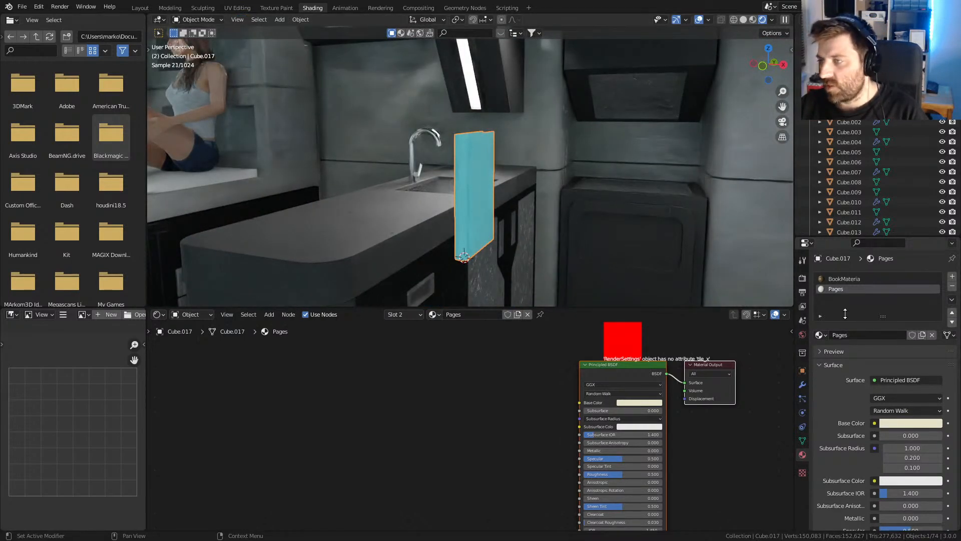
- Add a Noise Texture node to the BookMateria material's node tree below the existing colour ramp
{"action": "left_click", "coordinate": [853, 281]}
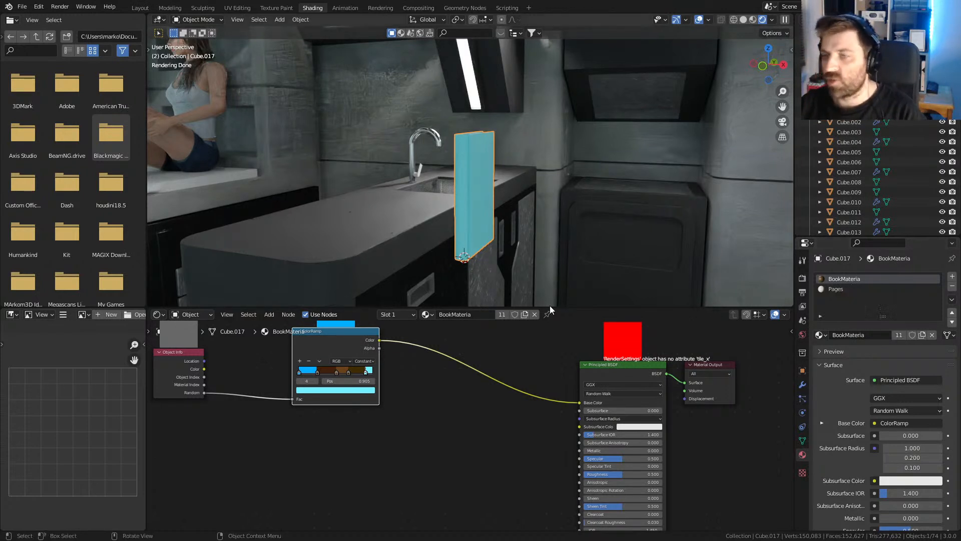
{"action": "scroll", "coordinate": [367, 490], "scroll_direction": "up", "scroll_amount": 1}
{"action": "middle_click_drag", "start_coordinate": [367, 491], "coordinate": [491, 344]}
{"action": "scroll", "coordinate": [540, 490], "scroll_direction": "down", "scroll_amount": 6}
{"action": "scroll", "coordinate": [408, 409], "scroll_direction": "up", "scroll_amount": 6}
{"action": "middle_click_drag", "start_coordinate": [427, 398], "coordinate": [467, 469]}
{"action": "scroll", "coordinate": [467, 470], "scroll_direction": "up", "scroll_amount": 1}
{"action": "key", "text": "shift+a"}
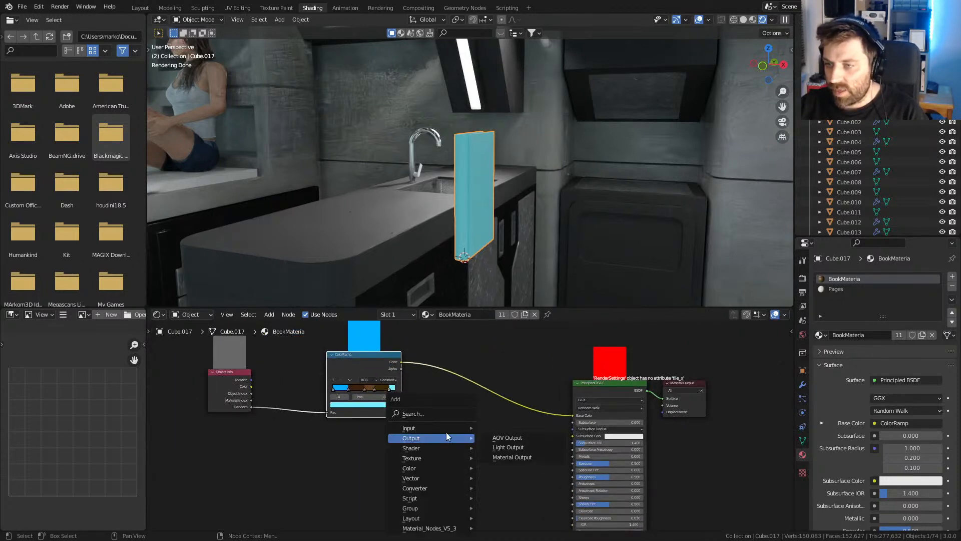
{"action": "mouse_move", "coordinate": [441, 425]}
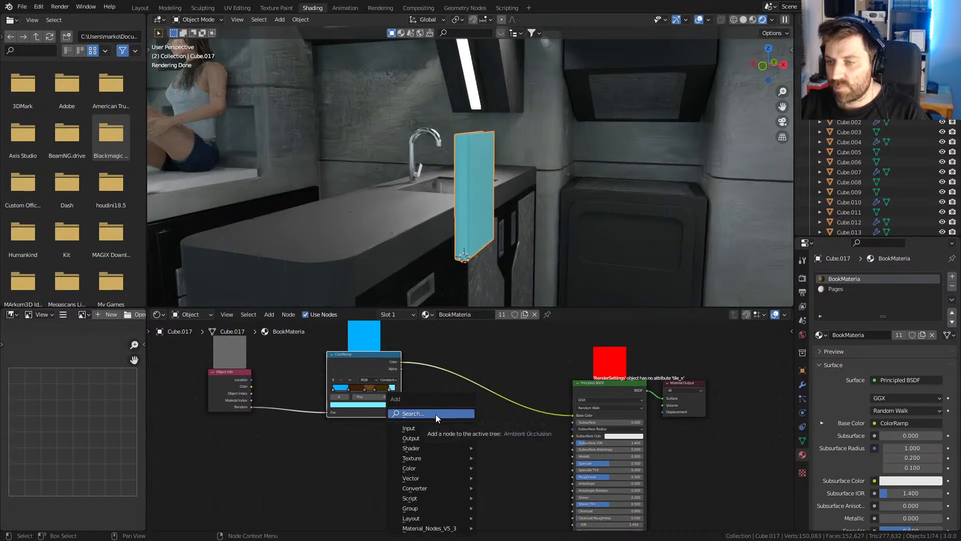
{"action": "left_click", "coordinate": [436, 413]}
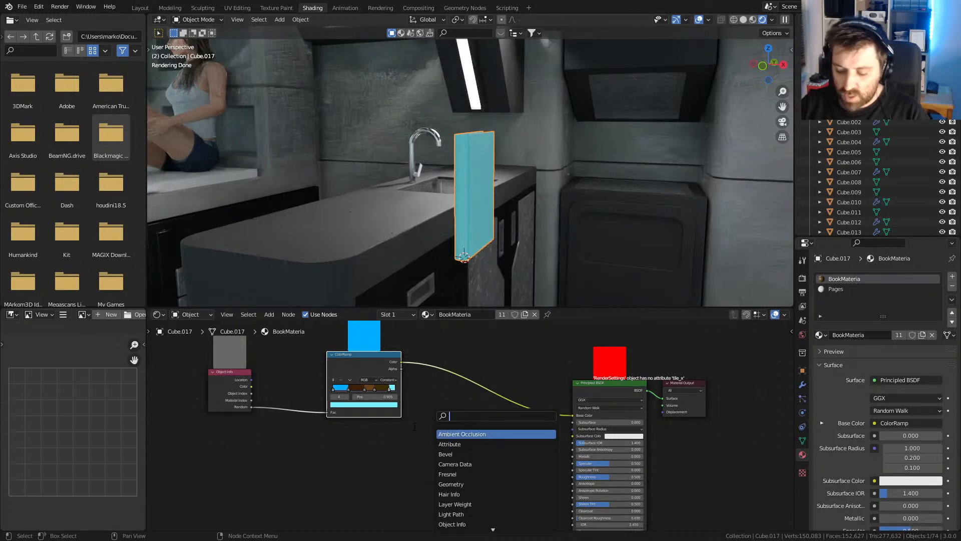
{"action": "key", "text": "Down"}
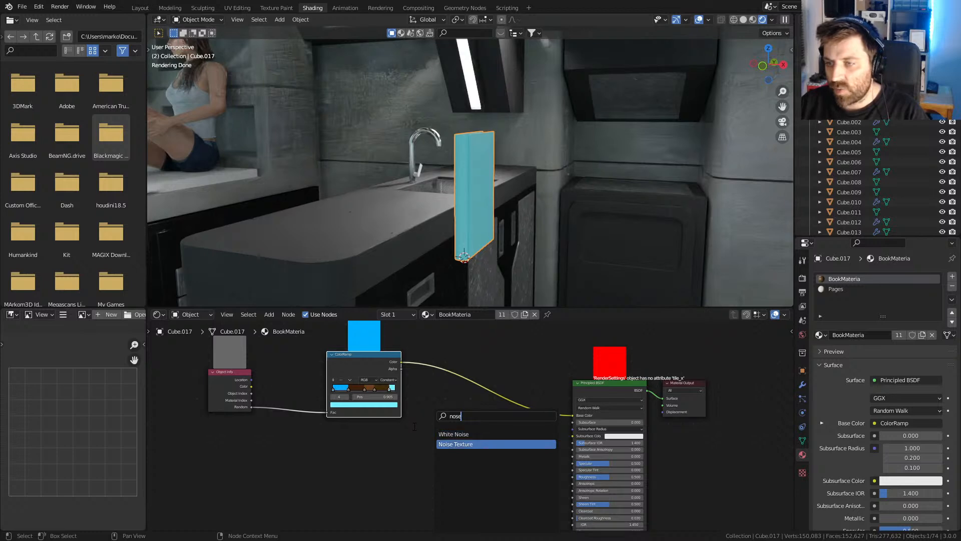
{"action": "key", "text": "Return"}
{"action": "left_click", "coordinate": [399, 464]}
- Add a ColorRamp driven by the Noise Texture's Color output and connect its Color output to the Principled BSDF's Roughness
{"action": "middle_click_drag", "start_coordinate": [477, 484], "coordinate": [453, 424]}
{"action": "scroll", "coordinate": [456, 468], "scroll_direction": "up", "scroll_amount": 4}
{"action": "left_click_drag", "start_coordinate": [416, 405], "coordinate": [362, 406]}
{"action": "key", "text": "shift+a"}
{"action": "left_click", "coordinate": [392, 403]}
{"action": "type", "text": "col"}
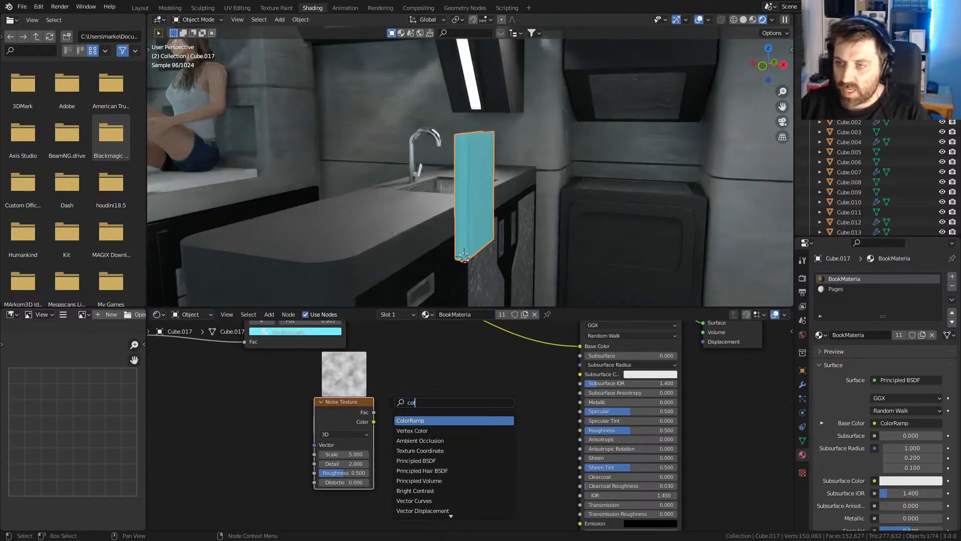
{"action": "key", "text": "Return"}
{"action": "left_click", "coordinate": [391, 403]}
{"action": "left_click_drag", "start_coordinate": [378, 423], "coordinate": [391, 486]}
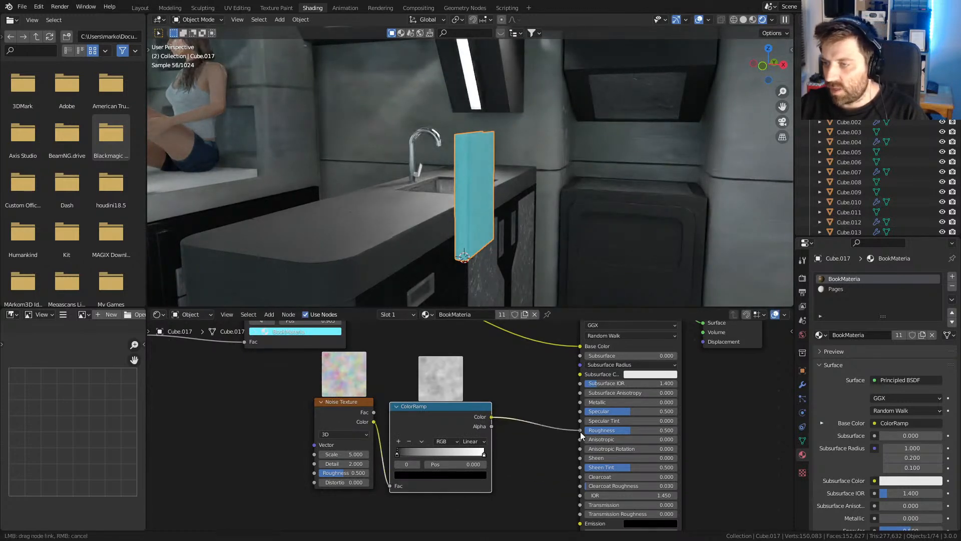
{"action": "left_click_drag", "start_coordinate": [583, 436], "coordinate": [580, 432]}
- Sharpen the roughness ramp by bringing its black stop close to the white stop at about 0.677
{"action": "scroll", "coordinate": [437, 209], "scroll_direction": "up", "scroll_amount": 5}
{"action": "middle_click_drag", "start_coordinate": [512, 175], "coordinate": [500, 171]}
{"action": "left_click_drag", "start_coordinate": [396, 455], "coordinate": [455, 455]}
{"action": "middle_click_drag", "start_coordinate": [451, 281], "coordinate": [504, 380]}
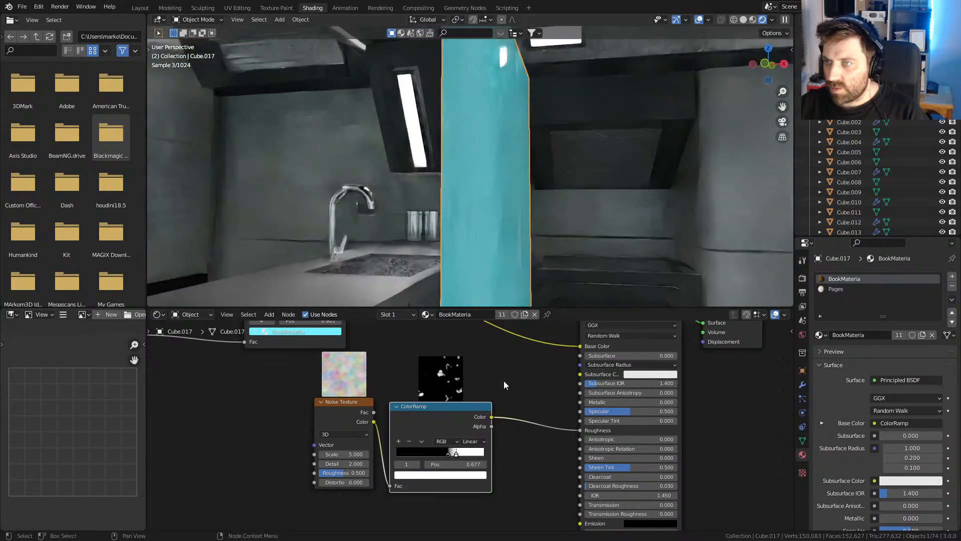
- Switch the render engine to Eevee and view the book's cover from the side
{"action": "left_click", "coordinate": [803, 278]}
{"action": "left_click", "coordinate": [881, 277]}
{"action": "left_click", "coordinate": [890, 284]}
{"action": "middle_click_drag", "start_coordinate": [480, 222], "coordinate": [496, 210]}
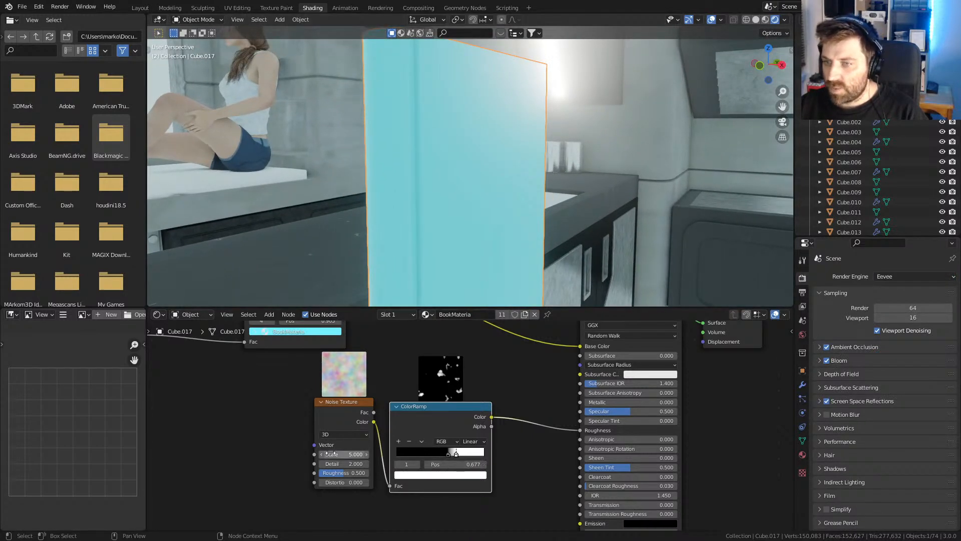
- Set the Noise Texture's scale to 168.1 and reverse the roughness ramp to run from white at 0 to black at 1
{"action": "left_click_drag", "start_coordinate": [334, 451], "coordinate": [380, 450]}
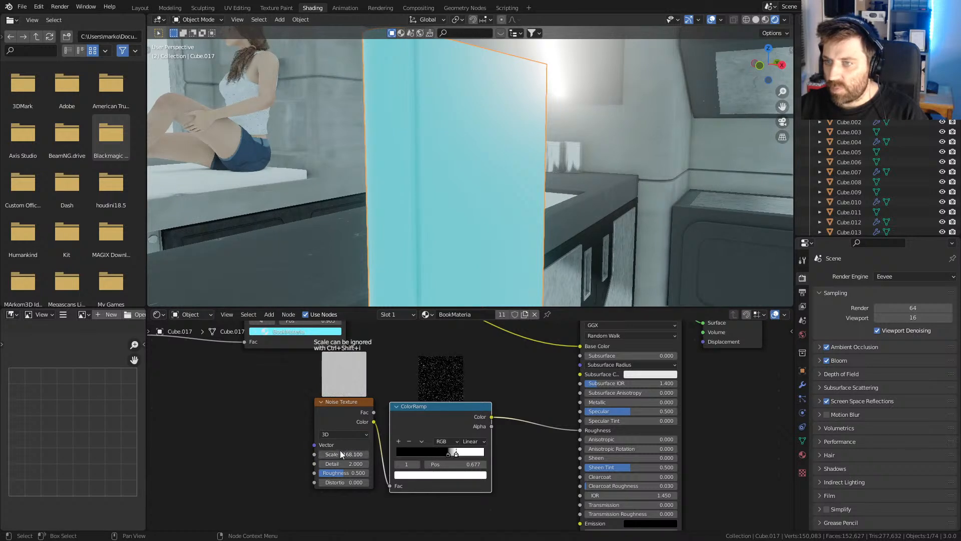
{"action": "mouse_move", "coordinate": [448, 453]}
{"action": "left_mouse_down"}
{"action": "mouse_move", "coordinate": [418, 455]}
{"action": "mouse_move", "coordinate": [483, 455]}
{"action": "mouse_move", "coordinate": [453, 451]}
{"action": "left_mouse_up"}
{"action": "middle_click_drag", "start_coordinate": [496, 271], "coordinate": [690, 149]}
{"action": "left_click_drag", "start_coordinate": [453, 455], "coordinate": [358, 454]}
{"action": "left_click_drag", "start_coordinate": [450, 454], "coordinate": [488, 454]}
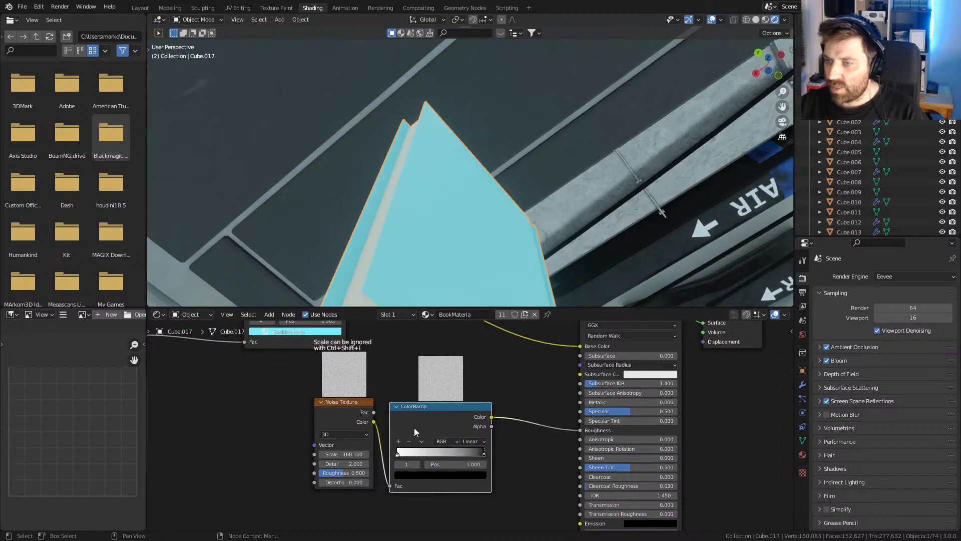
- Bring the ramp's white and black stops together at about 0.818 and also connect the ramp's Color output to Specular
{"action": "left_click_drag", "start_coordinate": [399, 454], "coordinate": [467, 453]}
{"action": "middle_click_drag", "start_coordinate": [480, 270], "coordinate": [501, 296]}
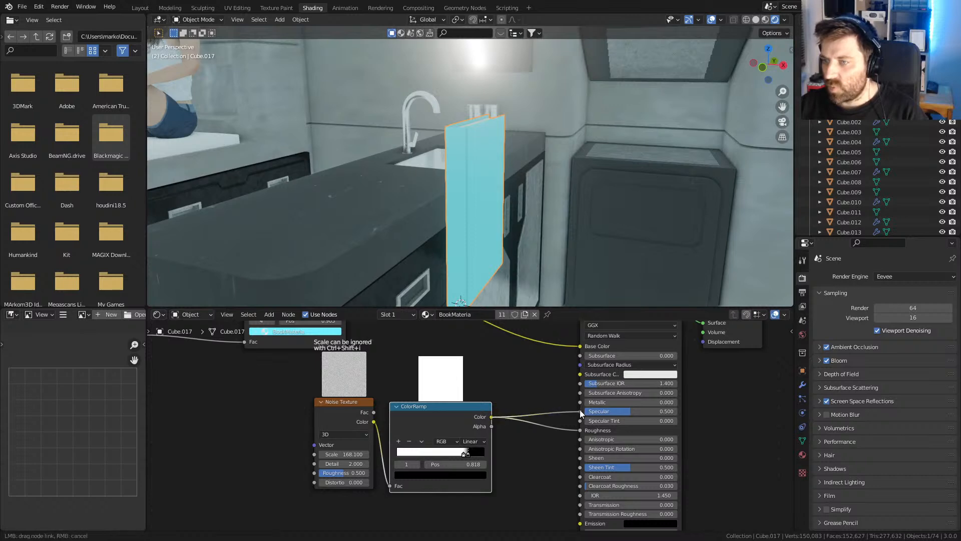
{"action": "left_click_drag", "start_coordinate": [577, 412], "coordinate": [579, 411]}
{"action": "middle_click_drag", "start_coordinate": [458, 212], "coordinate": [478, 195]}
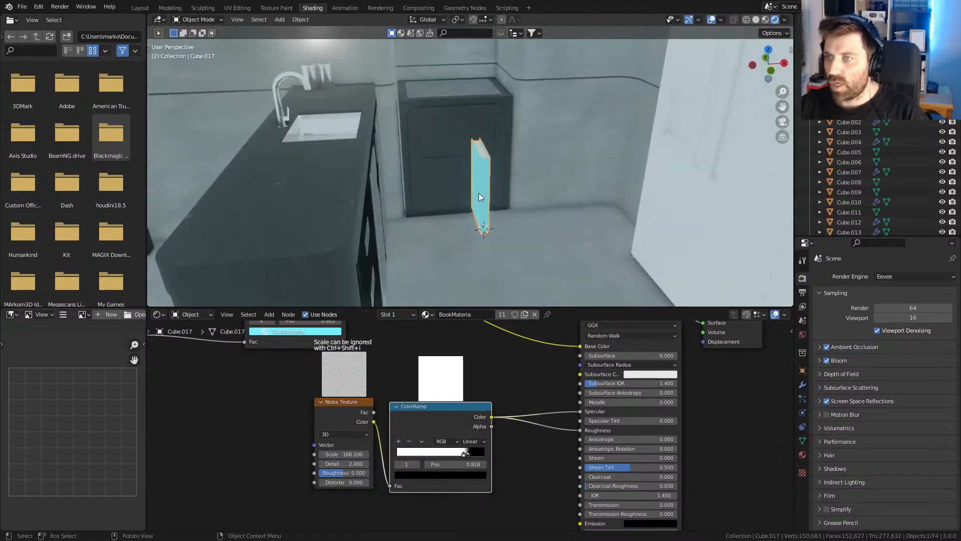
- Move the book in the top wireframe view to the wall niche behind the seated woman
{"action": "left_click", "coordinate": [481, 195]}
{"action": "left_click", "coordinate": [477, 209]}
{"action": "key", "text": "KP_7"}
{"action": "key", "text": "z"}
{"action": "left_click", "coordinate": [416, 208]}
{"action": "scroll", "coordinate": [542, 119], "scroll_direction": "down", "scroll_amount": 1}
{"action": "middle_click_drag", "start_coordinate": [542, 119], "coordinate": [591, 172], "text": "shift"}
{"action": "key", "text": "g"}
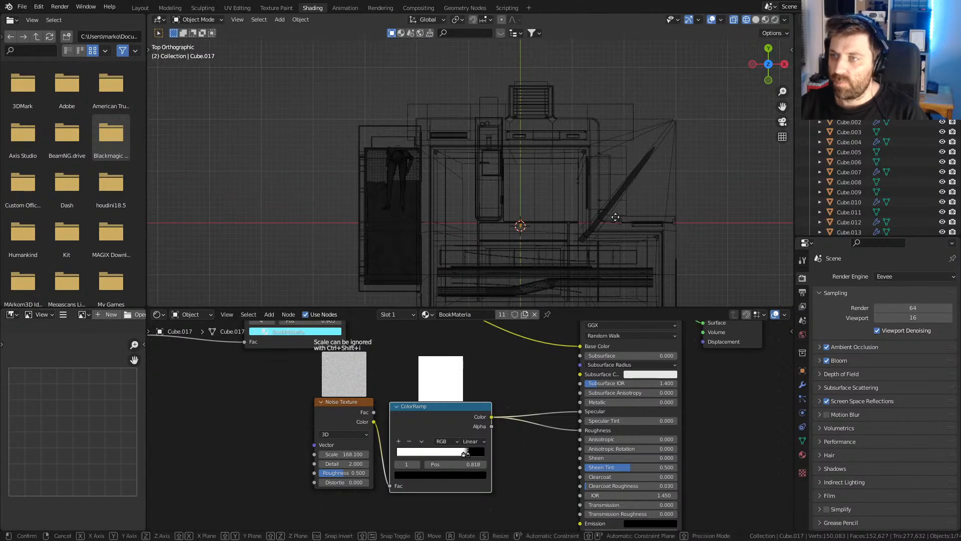
{"action": "left_click", "coordinate": [470, 140]}
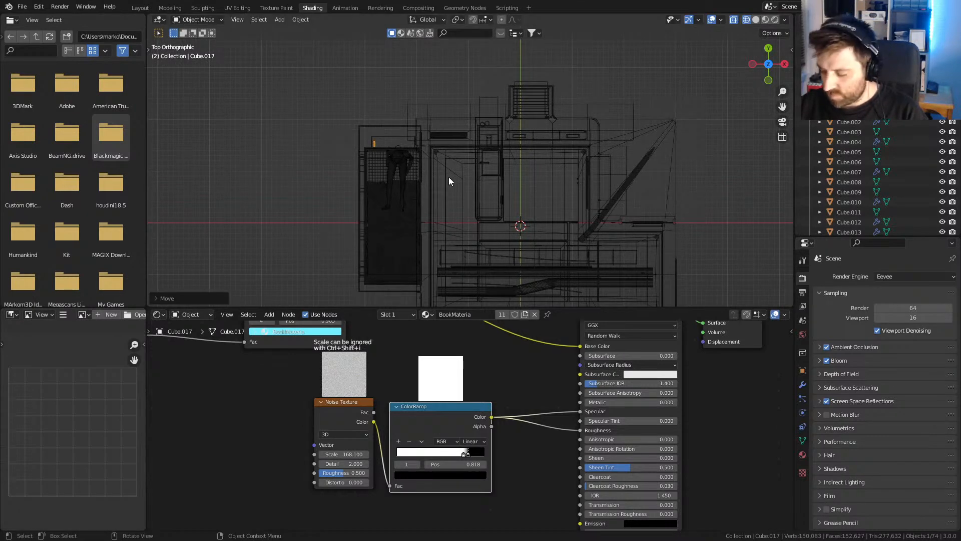
- Position the book in the front view so it stands on the niche floor beside the niche's side wall
{"action": "key", "text": "KP_1"}
{"action": "scroll", "coordinate": [448, 181], "scroll_direction": "up", "scroll_amount": 7}
{"action": "middle_click_drag", "start_coordinate": [464, 142], "coordinate": [526, 177], "text": "shift"}
{"action": "scroll", "coordinate": [527, 154], "scroll_direction": "up", "scroll_amount": 5}
{"action": "middle_click_drag", "start_coordinate": [208, 189], "coordinate": [574, 29], "text": "shift"}
{"action": "scroll", "coordinate": [425, 192], "scroll_direction": "up", "scroll_amount": 5}
{"action": "key", "text": "g"}
{"action": "right_click", "coordinate": [544, 258]}
{"action": "key", "text": "g"}
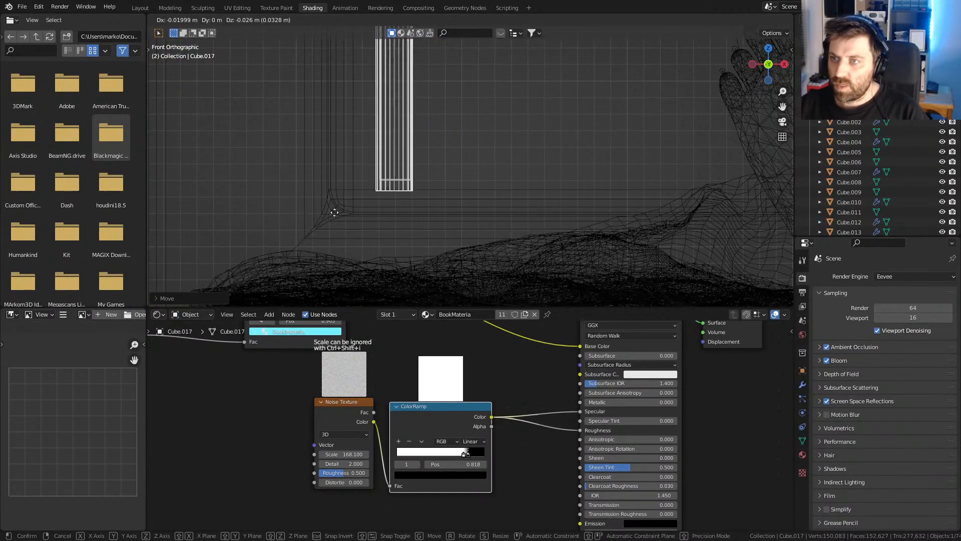
{"action": "left_click", "coordinate": [166, 128]}
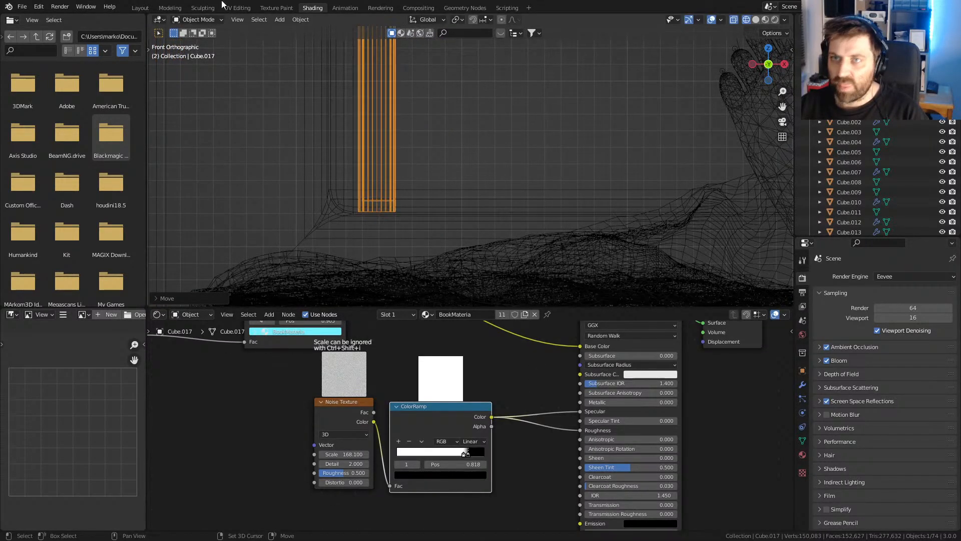
- Switch to the Layout workspace and tilt the book about -3.6° in the front view so it leans toward the niche wall
{"action": "left_click", "coordinate": [141, 8]}
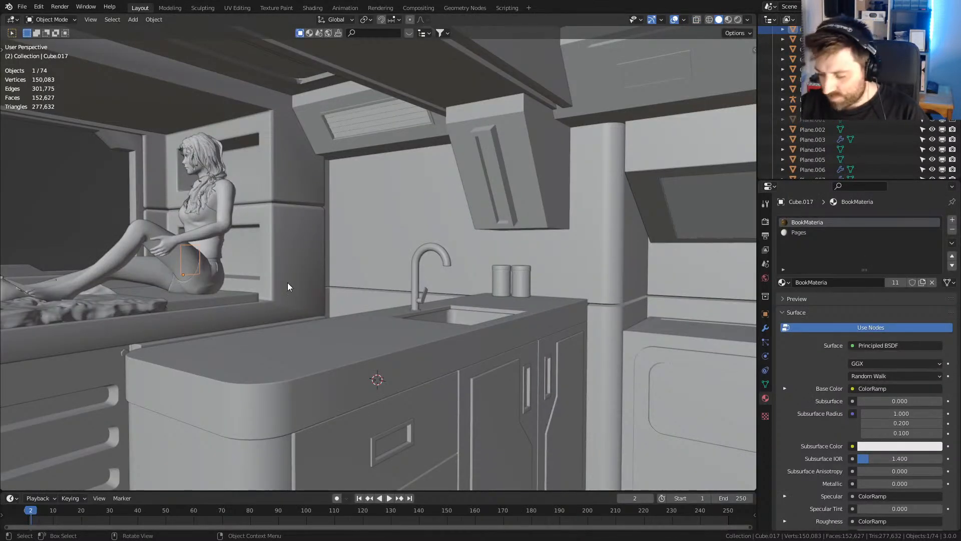
{"action": "key", "text": "KP_1"}
{"action": "key", "text": "z"}
{"action": "left_click", "coordinate": [223, 296]}
{"action": "scroll", "coordinate": [230, 302], "scroll_direction": "down", "scroll_amount": 8}
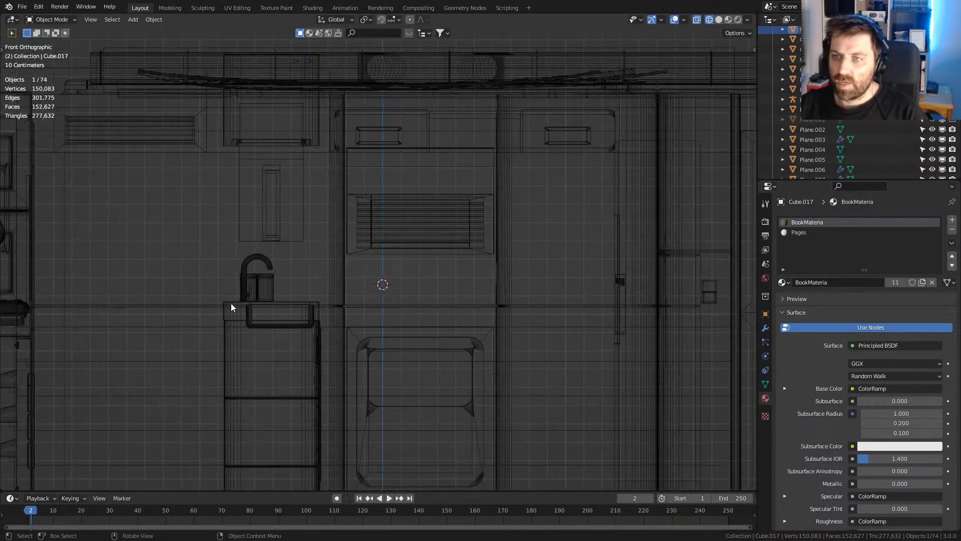
{"action": "scroll", "coordinate": [325, 296], "scroll_direction": "up", "scroll_amount": 7}
{"action": "scroll", "coordinate": [343, 301], "scroll_direction": "up", "scroll_amount": 6}
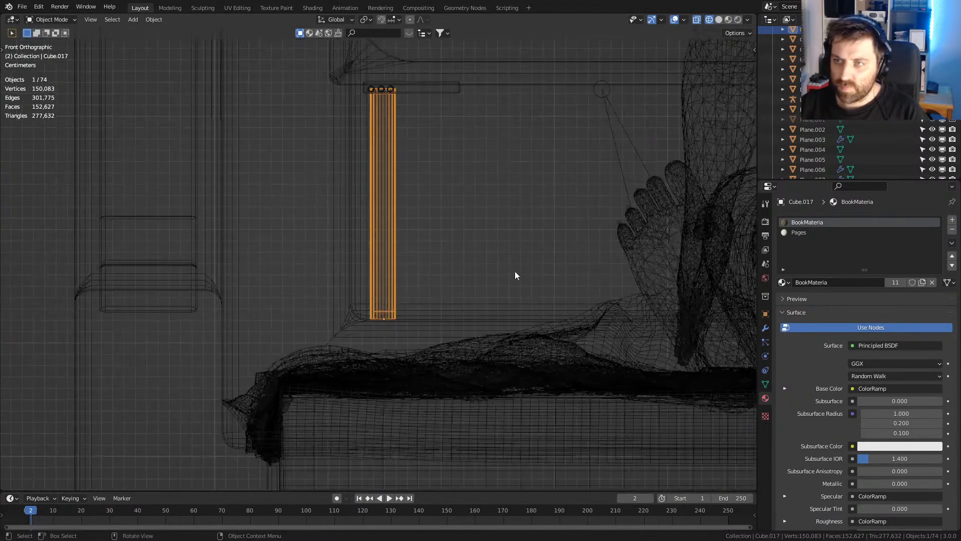
{"action": "key", "text": "r"}
{"action": "left_click", "coordinate": [512, 224]}
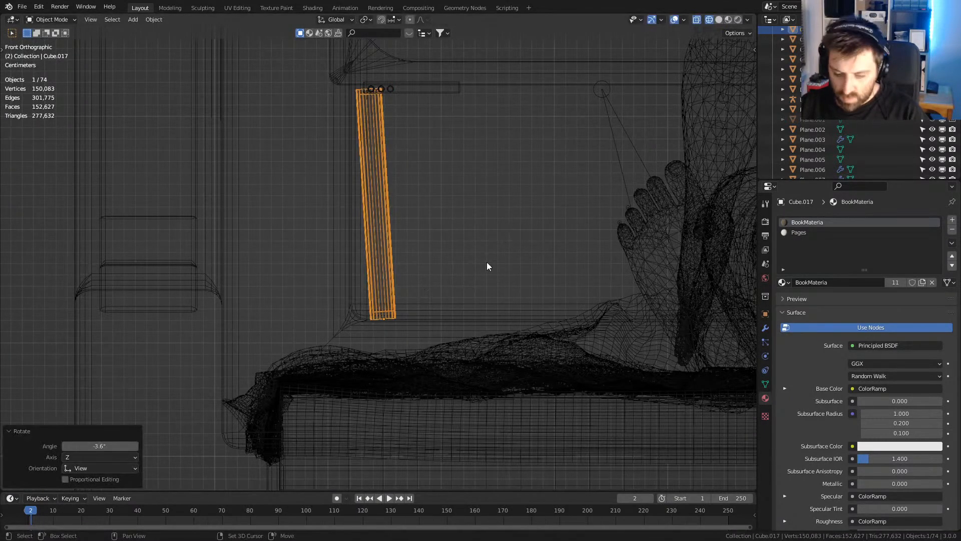
- Duplicate the book about 0.041 m along X and rotate the copy about -5.02° to lean on the first book
{"action": "key", "text": "shift+d"}
{"action": "key", "text": "x"}
{"action": "left_click", "coordinate": [532, 265]}
{"action": "key", "text": "r"}
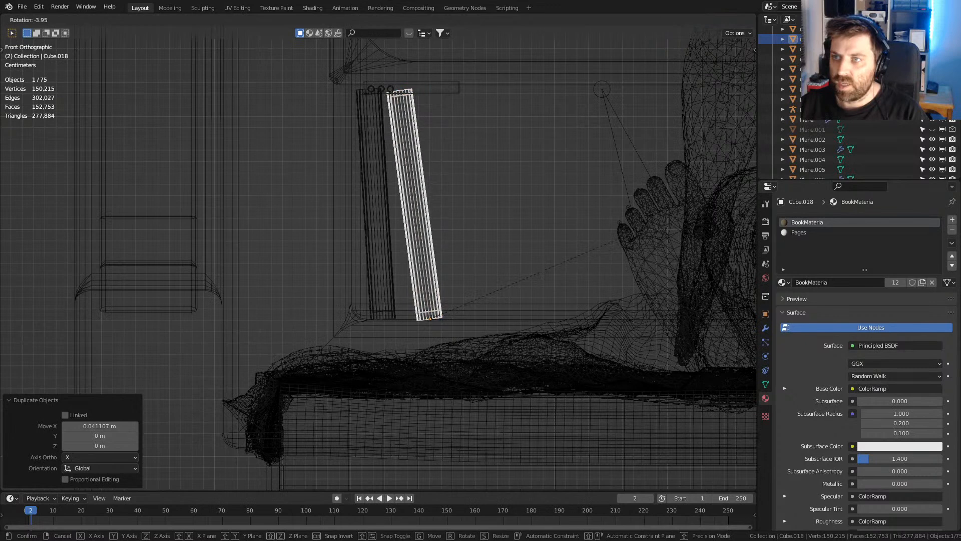
{"action": "left_click", "coordinate": [624, 230]}
- Duplicate the second book along X and rotate the copy about -7.86° so it leans further
{"action": "key", "text": "shift+d"}
{"action": "key", "text": "x"}
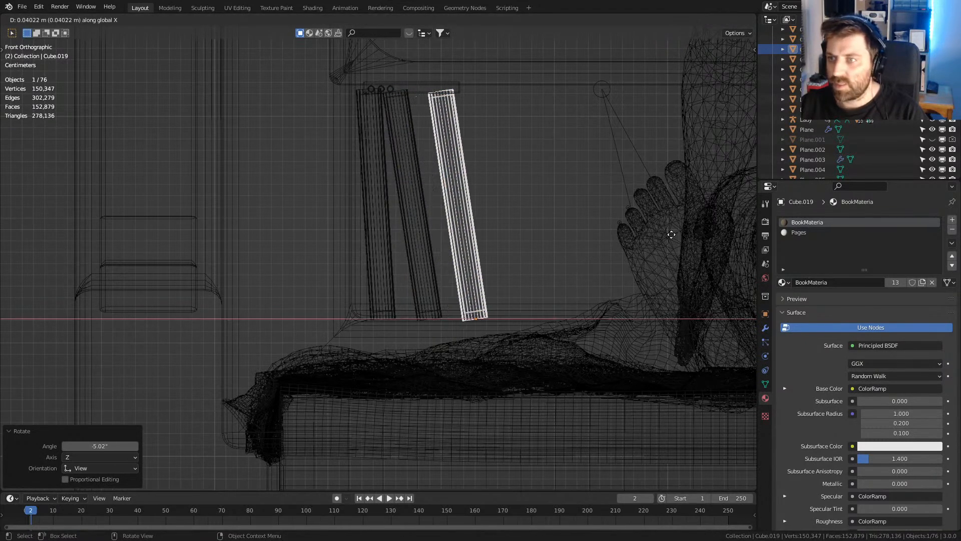
{"action": "left_click", "coordinate": [672, 235]}
{"action": "key", "text": "r"}
{"action": "left_click", "coordinate": [704, 209]}
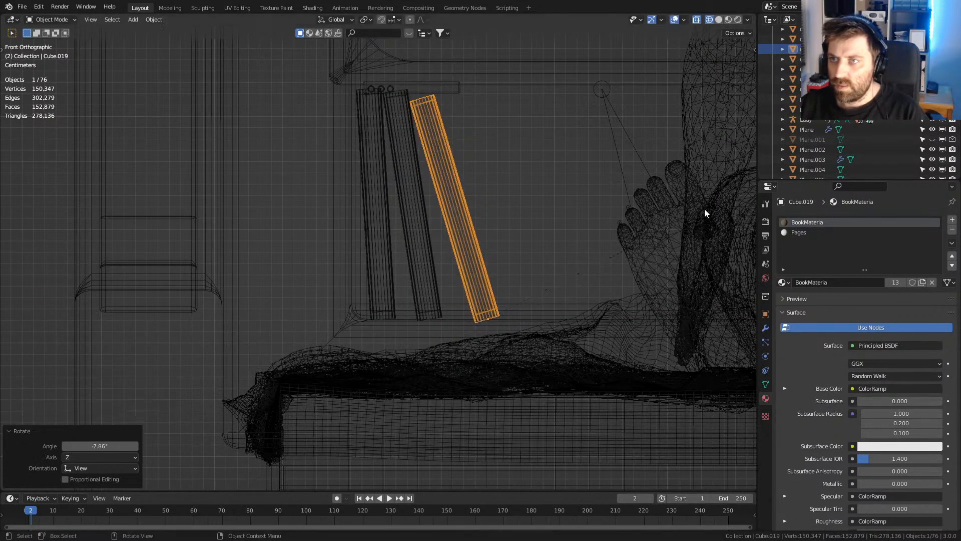
- Shorten the third book to about 0.867 along its local Z and rotate it about another -0.968°
{"action": "key", "text": "s"}
{"action": "key", "text": "z"}
{"action": "left_click", "coordinate": [699, 325]}
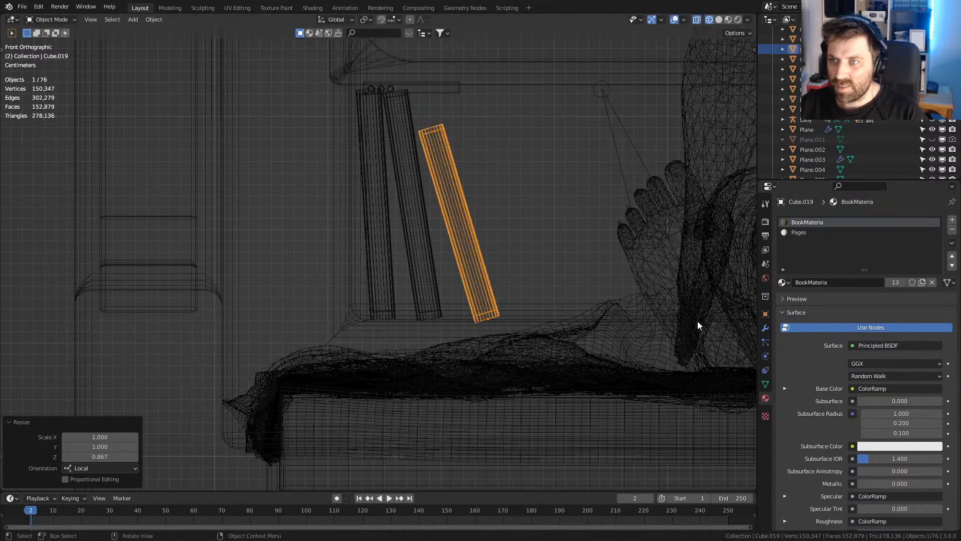
{"action": "key", "text": "r"}
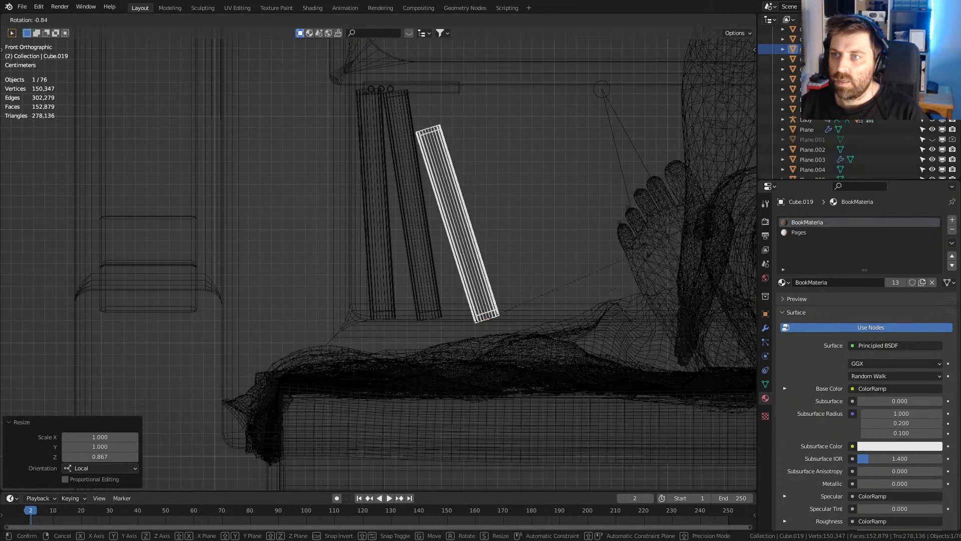
{"action": "left_click", "coordinate": [640, 244]}
- Duplicate the shortened book twice along X to form a row of three, spacing the copies about 0.023 m apart
{"action": "key", "text": "shift+d"}
{"action": "key", "text": "x"}
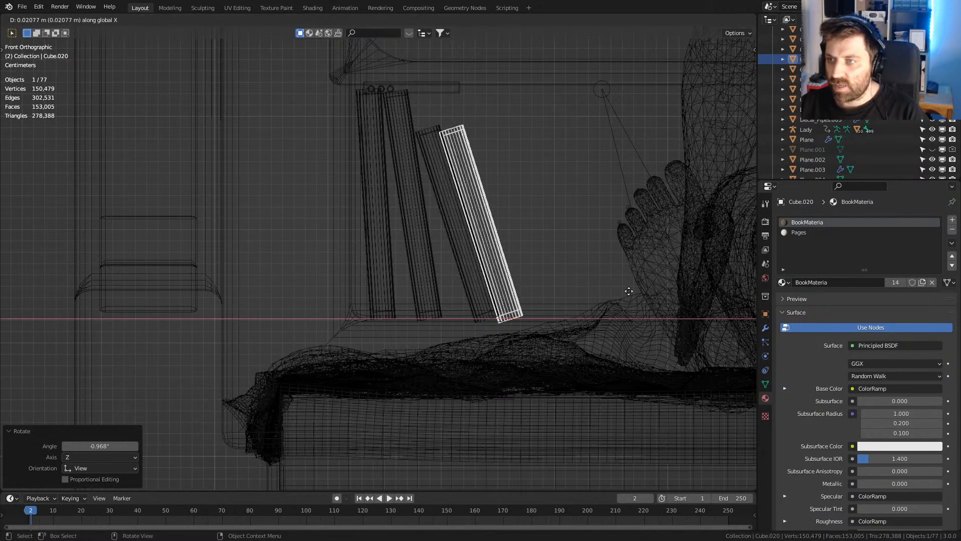
{"action": "left_click", "coordinate": [631, 291]}
{"action": "key", "text": "shift+d"}
{"action": "key", "text": "x"}
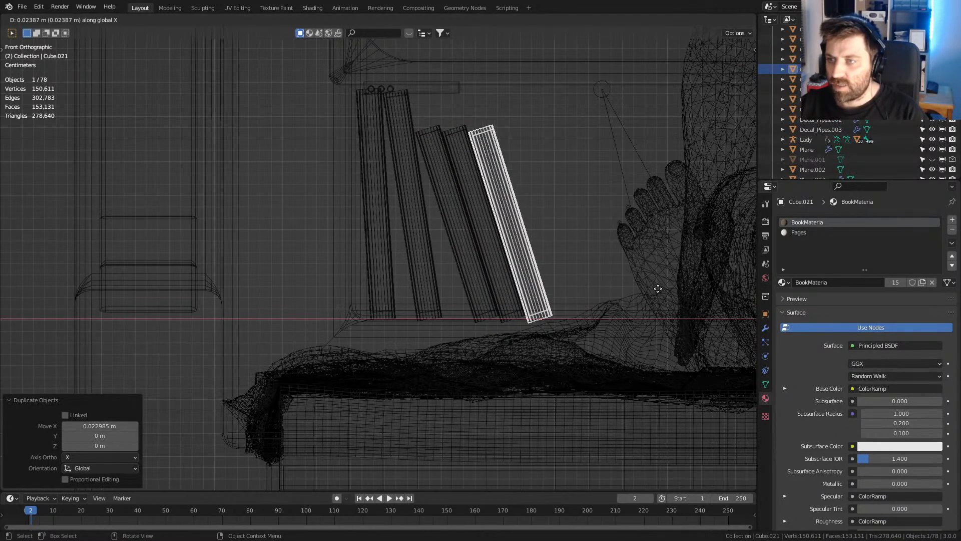
{"action": "left_click", "coordinate": [659, 291]}
- Select the three shorter books and adjust their height along Z to rest on the niche floor
{"action": "left_click", "coordinate": [479, 299], "text": "shift"}
{"action": "left_click", "coordinate": [515, 325], "text": "shift"}
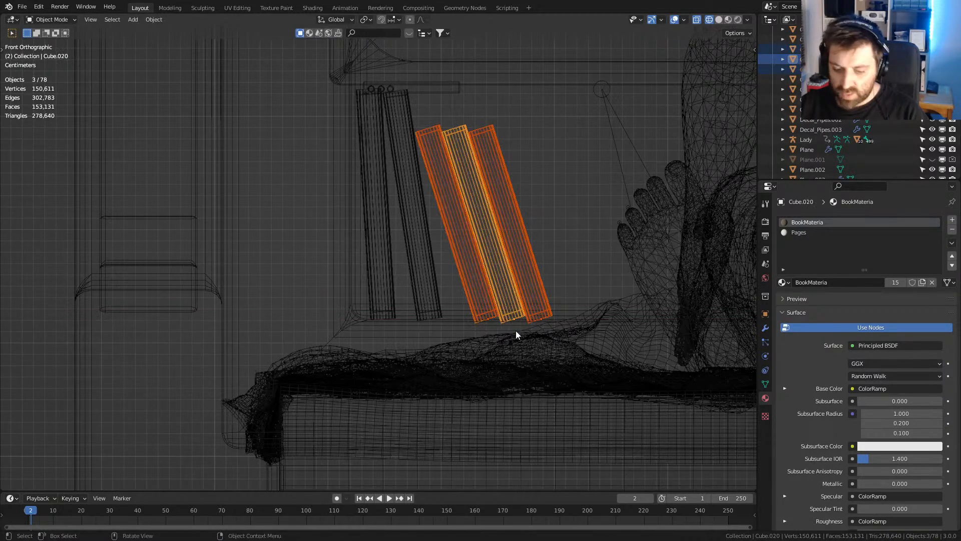
{"action": "key", "text": "g"}
{"action": "key", "text": "z"}
{"action": "left_click", "coordinate": [521, 293]}
- Scale the three shorter books to about 0.853 along Y to reduce their depth, checking them in rendered view
{"action": "mouse_move", "coordinate": [522, 293]}
{"action": "middle_mouse_down"}
{"action": "mouse_move", "coordinate": [277, 280]}
{"action": "mouse_move", "coordinate": [296, 261]}
{"action": "mouse_move", "coordinate": [335, 274]}
{"action": "mouse_move", "coordinate": [365, 265]}
{"action": "mouse_move", "coordinate": [440, 140]}
{"action": "mouse_move", "coordinate": [444, 111]}
{"action": "middle_mouse_up"}
{"action": "scroll", "coordinate": [296, 261], "scroll_direction": "up", "scroll_amount": 6}
{"action": "left_click", "coordinate": [738, 20]}
{"action": "scroll", "coordinate": [344, 237], "scroll_direction": "up", "scroll_amount": 3}
{"action": "scroll", "coordinate": [366, 227], "scroll_direction": "up", "scroll_amount": 1}
{"action": "mouse_move", "coordinate": [376, 230]}
{"action": "middle_mouse_down", "text": "shift"}
{"action": "mouse_move", "coordinate": [464, 177]}
{"action": "mouse_move", "coordinate": [299, 349]}
{"action": "mouse_move", "coordinate": [359, 229]}
{"action": "mouse_move", "coordinate": [491, 150]}
{"action": "mouse_move", "coordinate": [542, 169]}
{"action": "middle_mouse_up", "text": "shift"}
{"action": "key", "text": "s"}
{"action": "key", "text": "y"}
{"action": "left_click", "coordinate": [523, 176]}
{"action": "middle_click_drag", "start_coordinate": [526, 176], "coordinate": [287, 257]}
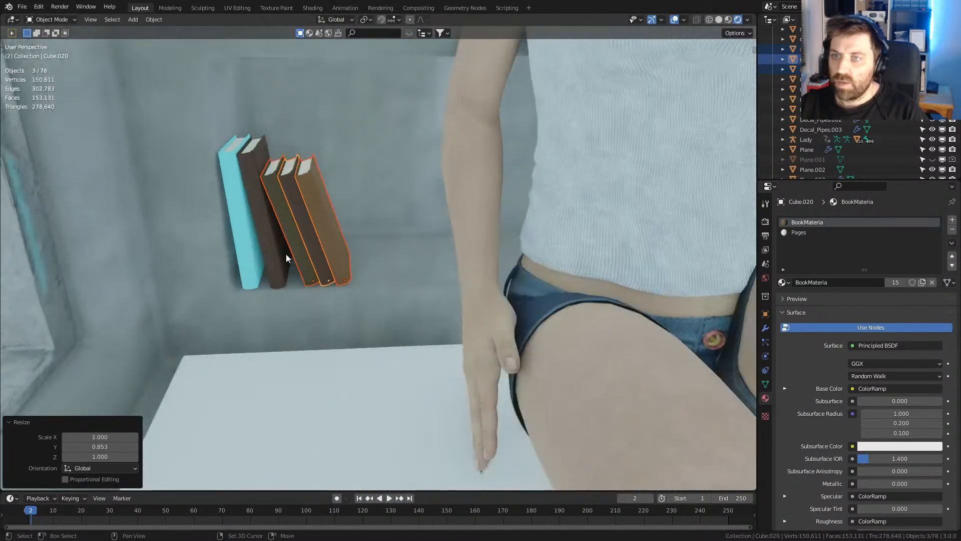
- Select all five books and duplicate them about 0.634 m along X to the opposite end of the niche
{"action": "left_click", "coordinate": [282, 257], "text": "shift"}
{"action": "scroll", "coordinate": [342, 292], "scroll_direction": "down", "scroll_amount": 2}
{"action": "key", "text": "KP_1"}
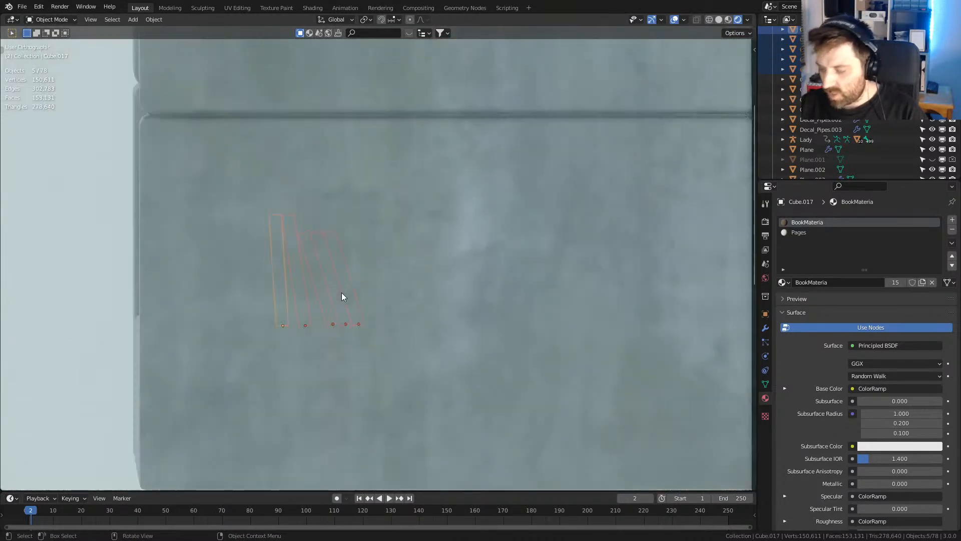
{"action": "key", "text": "z"}
{"action": "left_click", "coordinate": [376, 285]}
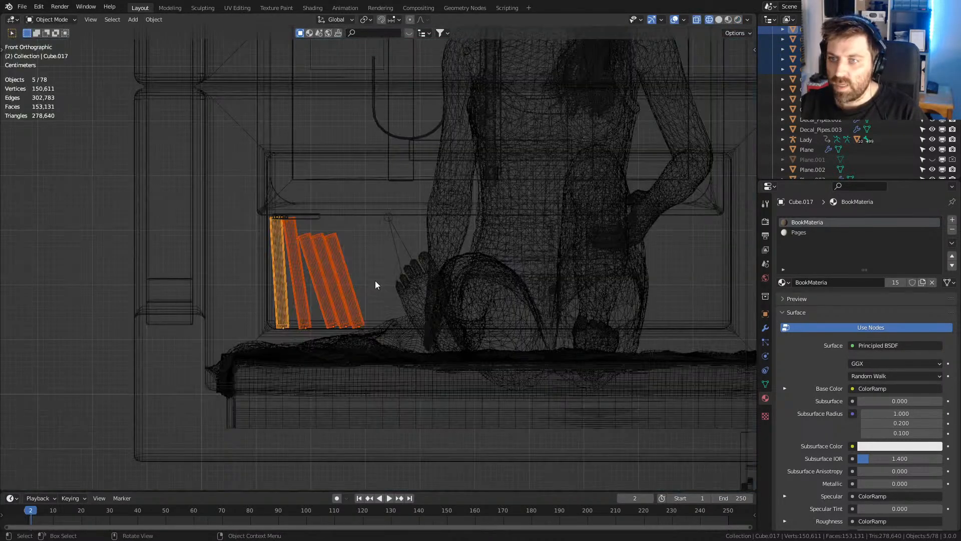
{"action": "middle_click_drag", "start_coordinate": [420, 284], "coordinate": [376, 282], "text": "shift"}
{"action": "key", "text": "shift+d"}
{"action": "key", "text": "x"}
{"action": "left_click", "coordinate": [722, 287]}
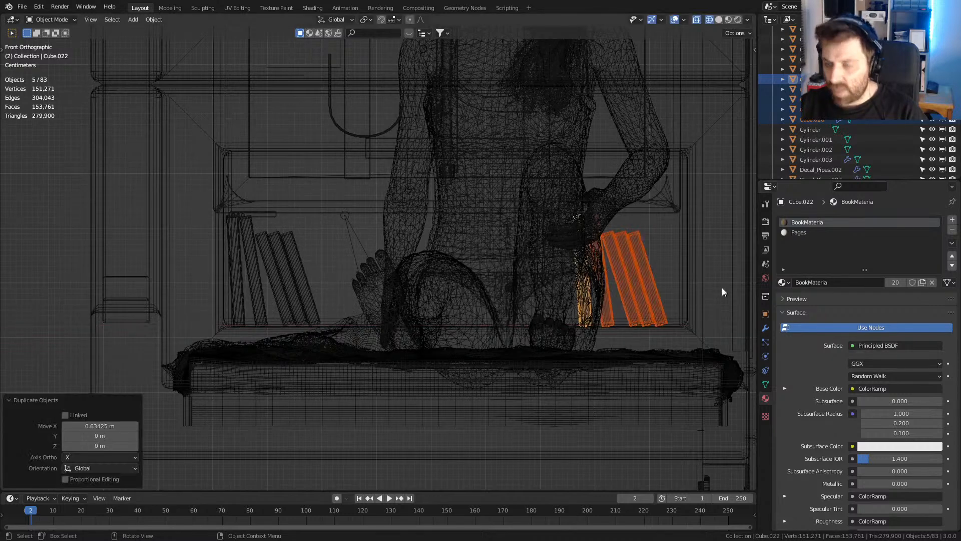
- Try to mirror the five copied books by scaling them -1 along X
{"action": "key", "text": "s"}
{"action": "key", "text": "x"}
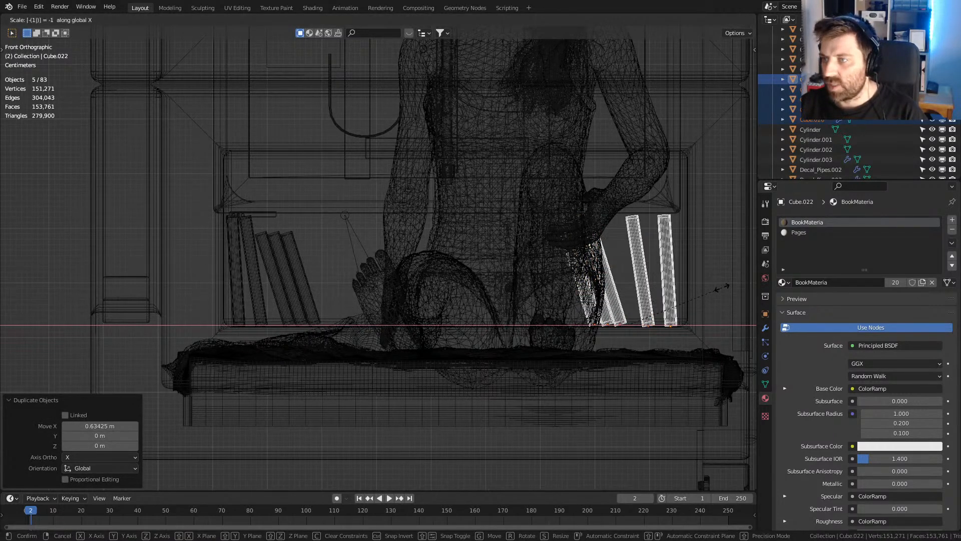
{"action": "left_click", "coordinate": [722, 287]}
{"action": "left_click", "coordinate": [361, 21]}
{"action": "key", "text": "s"}
{"action": "key", "text": "x"}
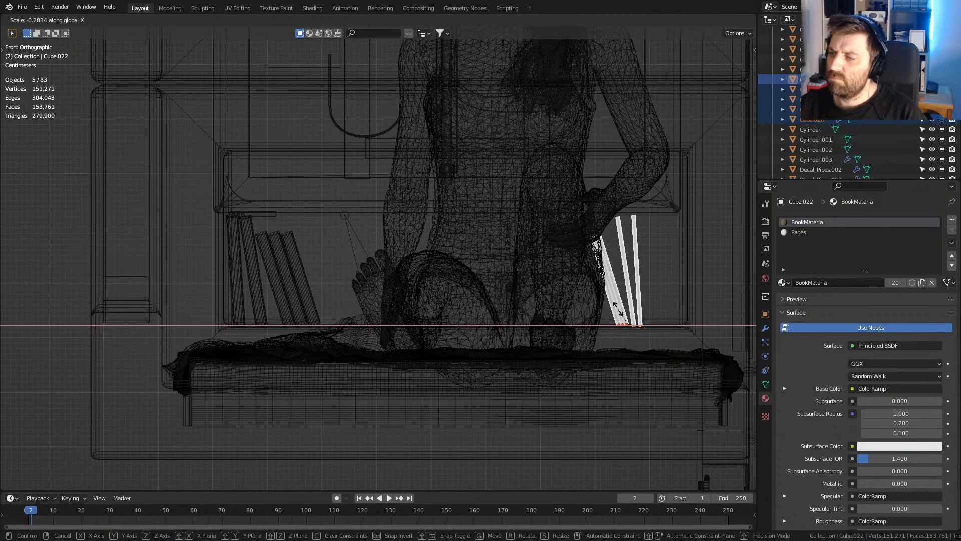
{"action": "right_click", "coordinate": [619, 311]}
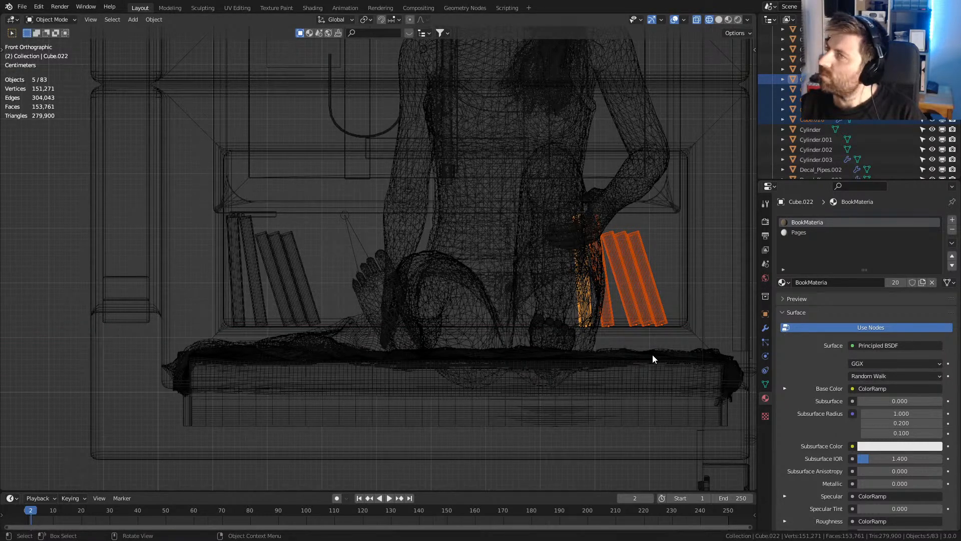
- Try to flip the copied books along X around their individual origins
{"action": "left_click", "coordinate": [367, 19]}
{"action": "left_click", "coordinate": [385, 56]}
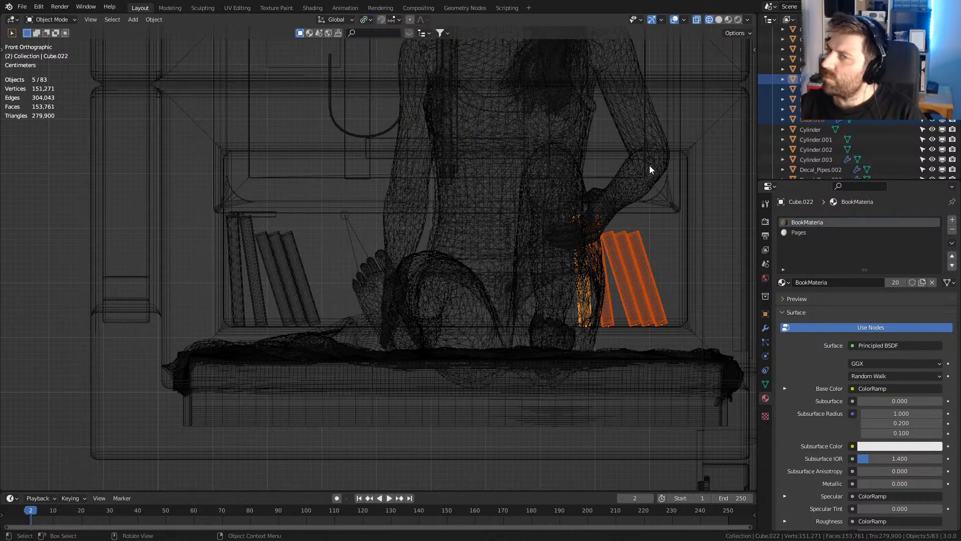
{"action": "key", "text": "s"}
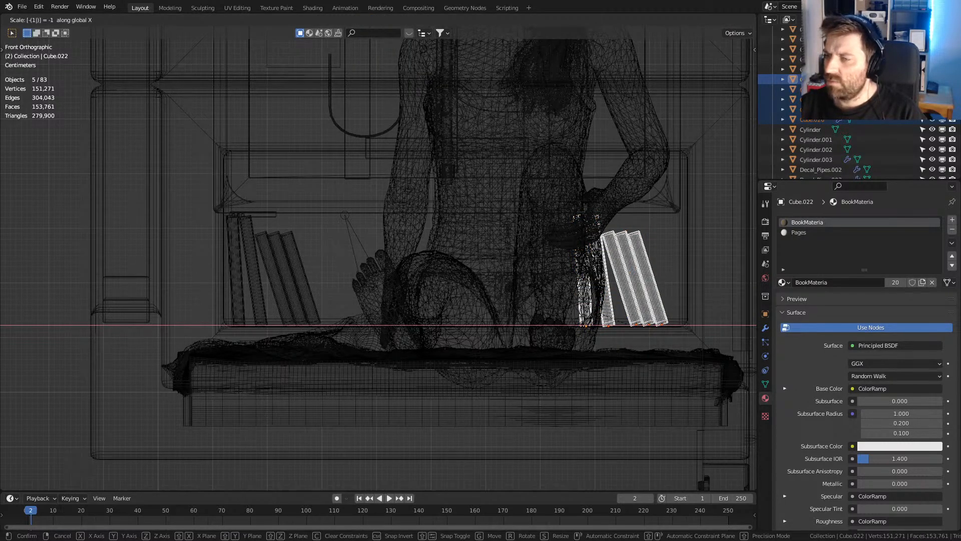
{"action": "right_click", "coordinate": [537, 291]}
{"action": "middle_click_drag", "start_coordinate": [536, 292], "coordinate": [635, 355]}
{"action": "key", "text": "s"}
{"action": "key", "text": "x"}
{"action": "left_click", "coordinate": [553, 377]}
{"action": "key", "text": "KP_3"}
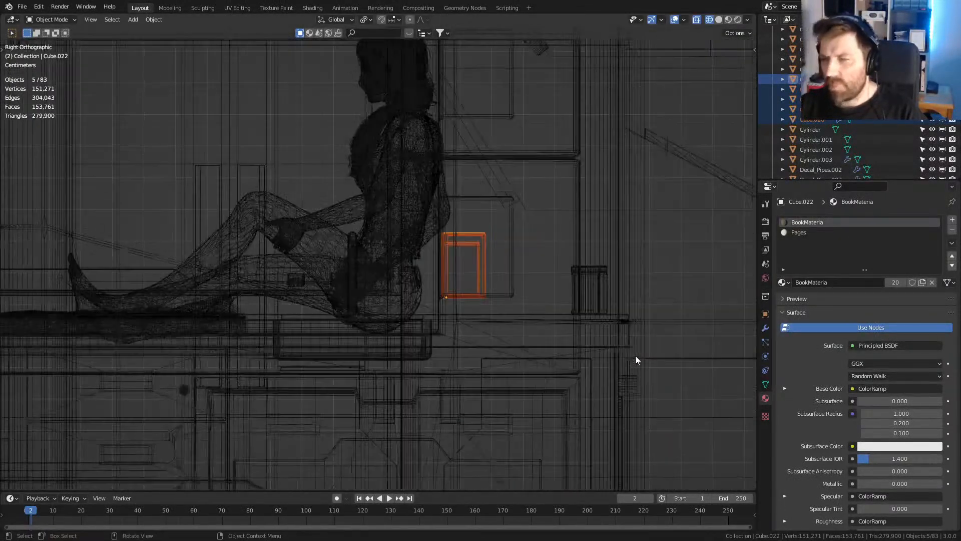
{"action": "key", "text": "KP_1"}
- Set the transform pivot to Median Point and mirror the five copied books with a scale of -1 along X
{"action": "left_click", "coordinate": [370, 19]}
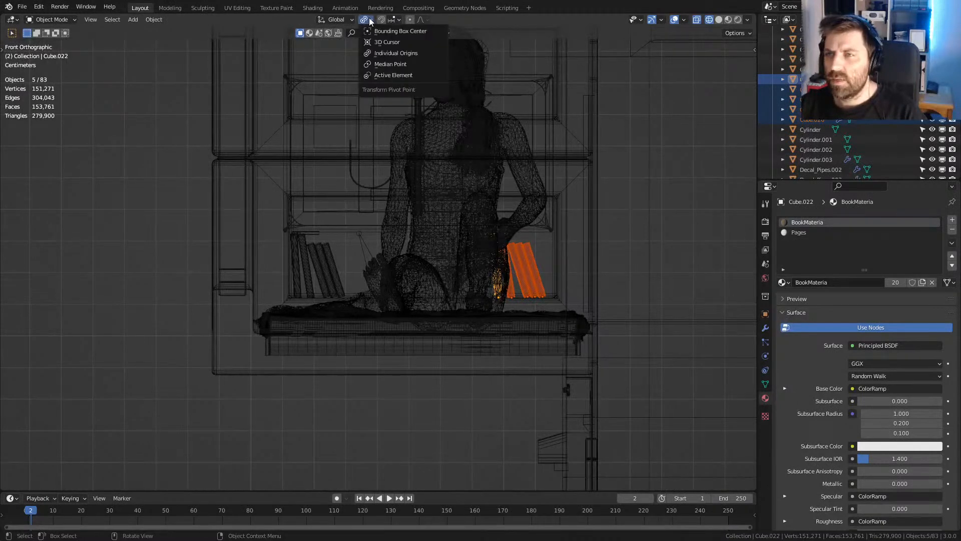
{"action": "left_click", "coordinate": [391, 64]}
{"action": "scroll", "coordinate": [447, 300], "scroll_direction": "up", "scroll_amount": 4}
{"action": "key", "text": "s"}
{"action": "key", "text": "x"}
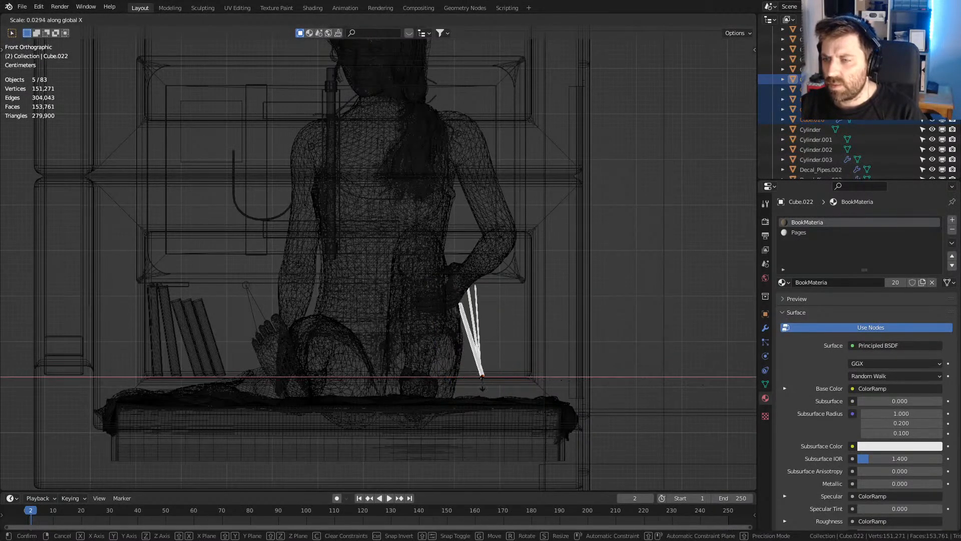
{"action": "right_click", "coordinate": [273, 36]}
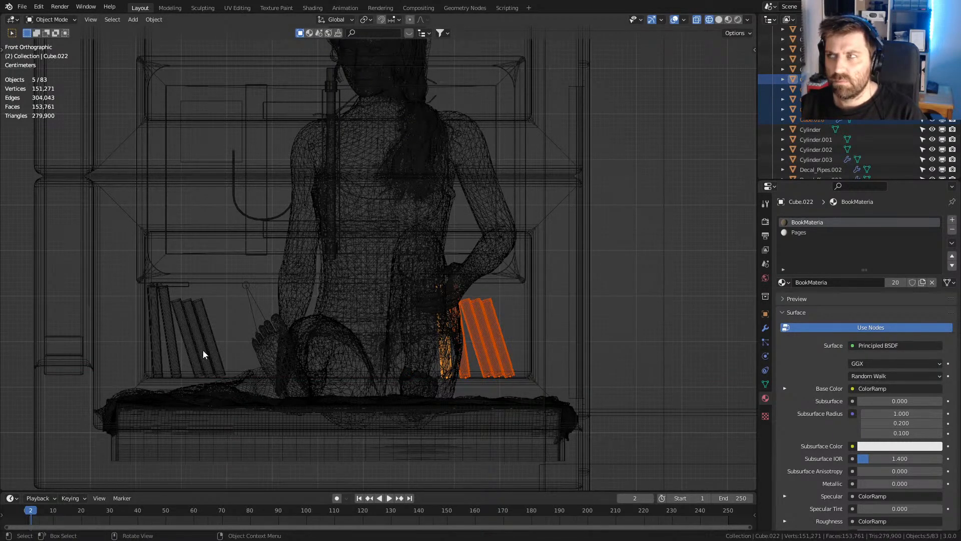
{"action": "type", "text": "sx-1"}
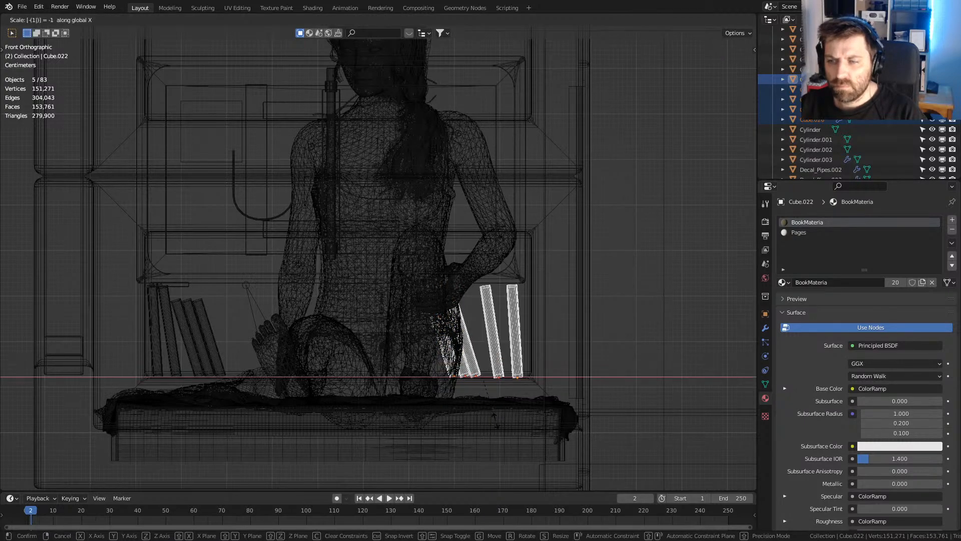
{"action": "key", "text": "Return"}
{"action": "mouse_move", "coordinate": [498, 422]}
{"action": "middle_mouse_down"}
{"action": "mouse_move", "coordinate": [444, 423]}
{"action": "mouse_move", "coordinate": [506, 383]}
{"action": "mouse_move", "coordinate": [338, 293]}
{"action": "mouse_move", "coordinate": [357, 292]}
{"action": "mouse_move", "coordinate": [333, 297]}
{"action": "middle_mouse_up"}
{"action": "key", "text": "z"}
{"action": "left_click", "coordinate": [544, 390]}
{"action": "scroll", "coordinate": [547, 392], "scroll_direction": "up", "scroll_amount": 5}
{"action": "scroll", "coordinate": [338, 292], "scroll_direction": "up", "scroll_amount": 3}
{"action": "scroll", "coordinate": [332, 297], "scroll_direction": "up", "scroll_amount": 2}
{"action": "key", "text": "s"}
{"action": "key", "text": "y"}
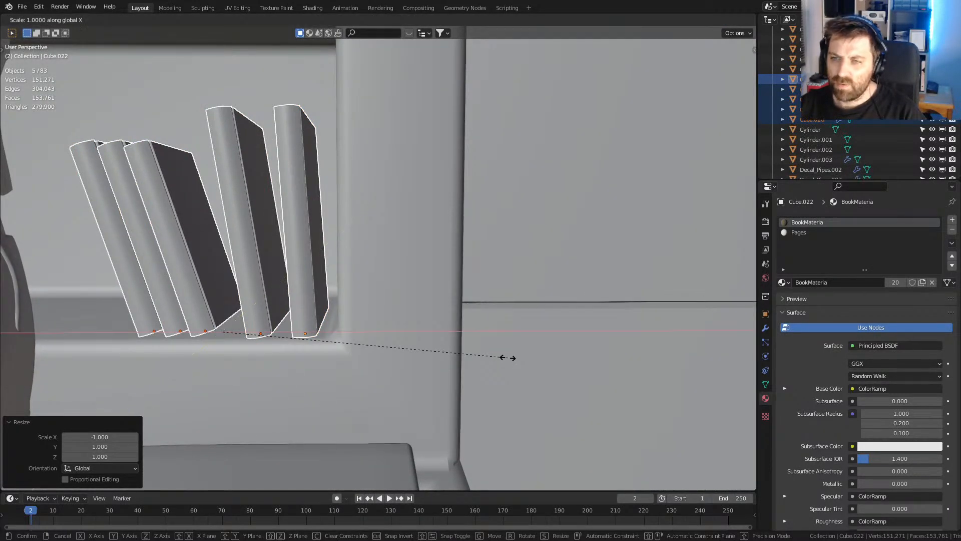
{"action": "key", "text": "x"}
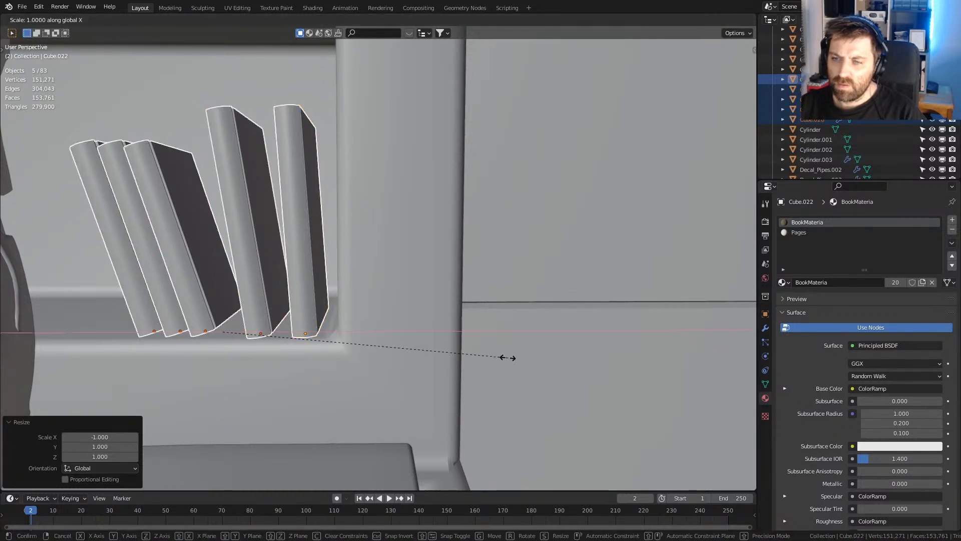
{"action": "key", "text": "Escape"}
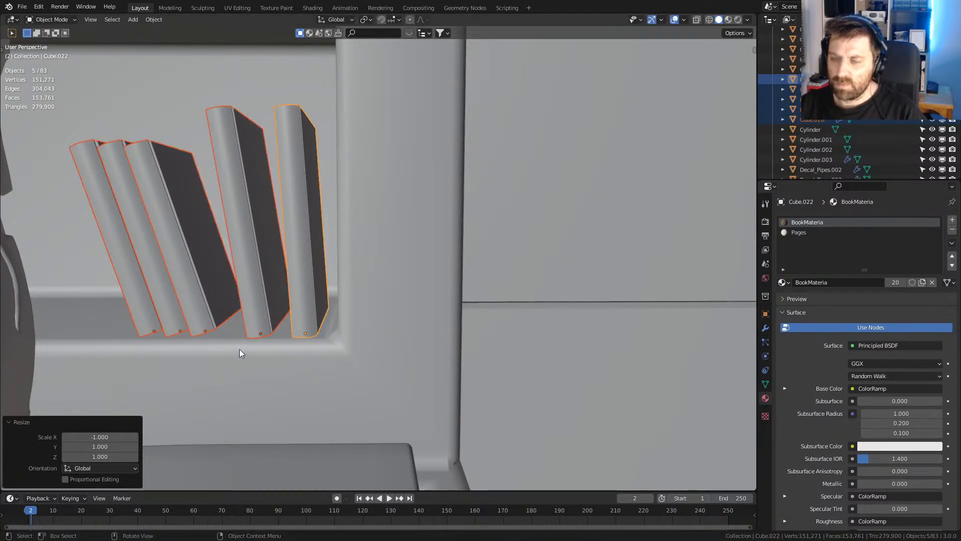
- In front wireframe view, rotate the outermost tall book about 7.97° so it leans towards the niche's side wall
{"action": "key", "text": "KP_1"}
{"action": "key", "text": "z"}
{"action": "left_click", "coordinate": [188, 349]}
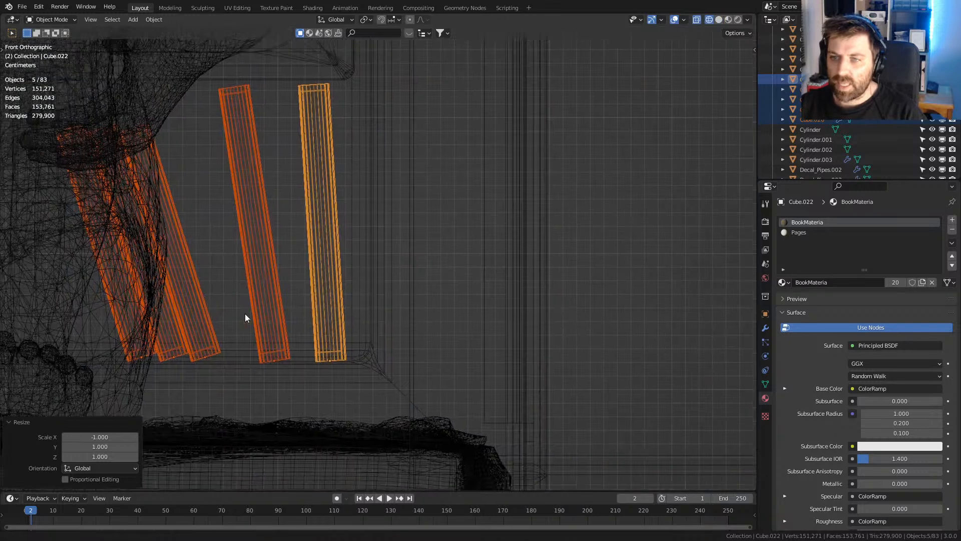
{"action": "middle_click_drag", "start_coordinate": [219, 321], "coordinate": [290, 313], "text": "shift"}
{"action": "left_click", "coordinate": [378, 263]}
{"action": "key", "text": "r"}
{"action": "left_click", "coordinate": [406, 277]}
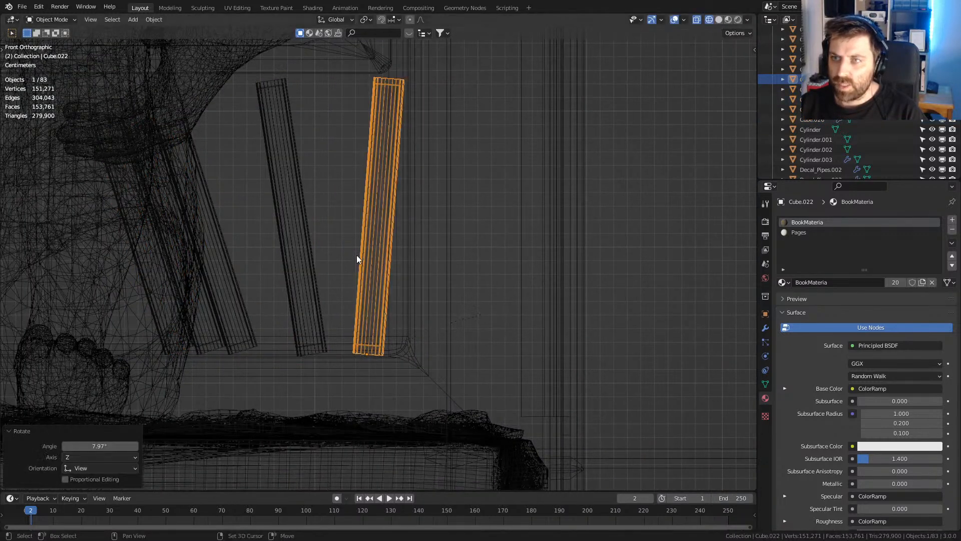
- Rotate the second tall book to lean towards the outermost one, finishing with a further rotation of about 3.35°
{"action": "key", "text": "shift+d"}
{"action": "key", "text": "r"}
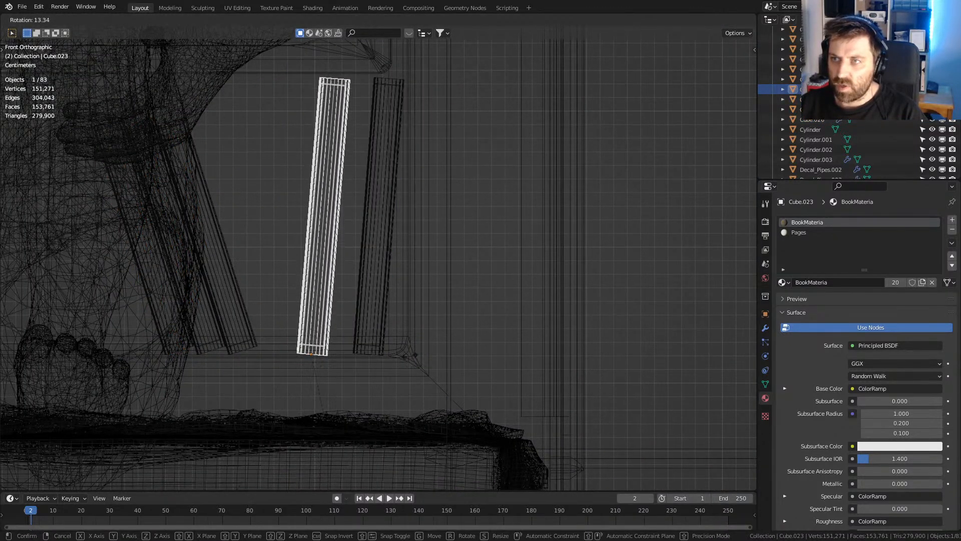
{"action": "key", "text": "Return"}
{"action": "key", "text": "r"}
{"action": "left_click", "coordinate": [615, 155]}
{"action": "middle_click_drag", "start_coordinate": [455, 154], "coordinate": [473, 133], "text": "shift"}
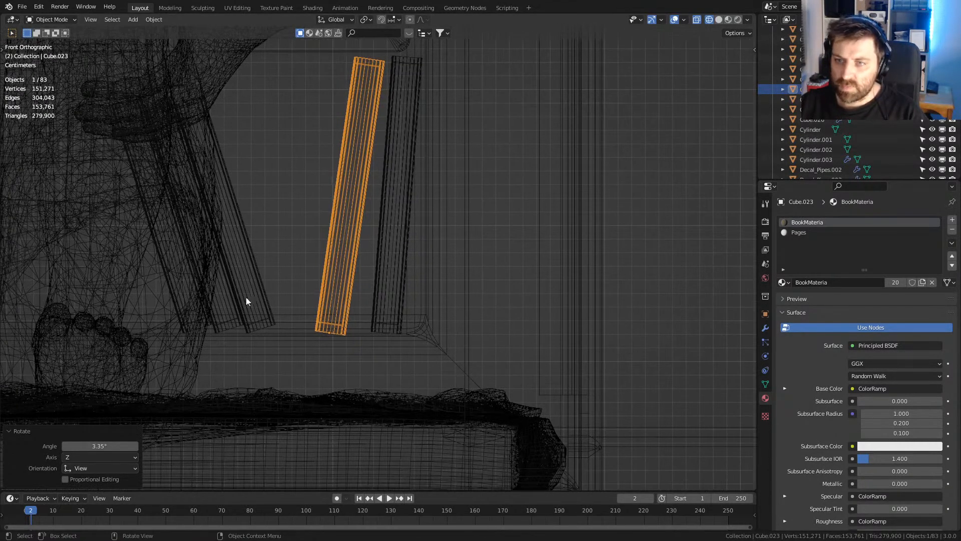
- Rotate the three shorter books to lean the same way as the tall ones and move them against the second tall book
{"action": "left_click", "coordinate": [240, 304]}
{"action": "left_click", "coordinate": [226, 304], "text": "shift"}
{"action": "key", "text": "r"}
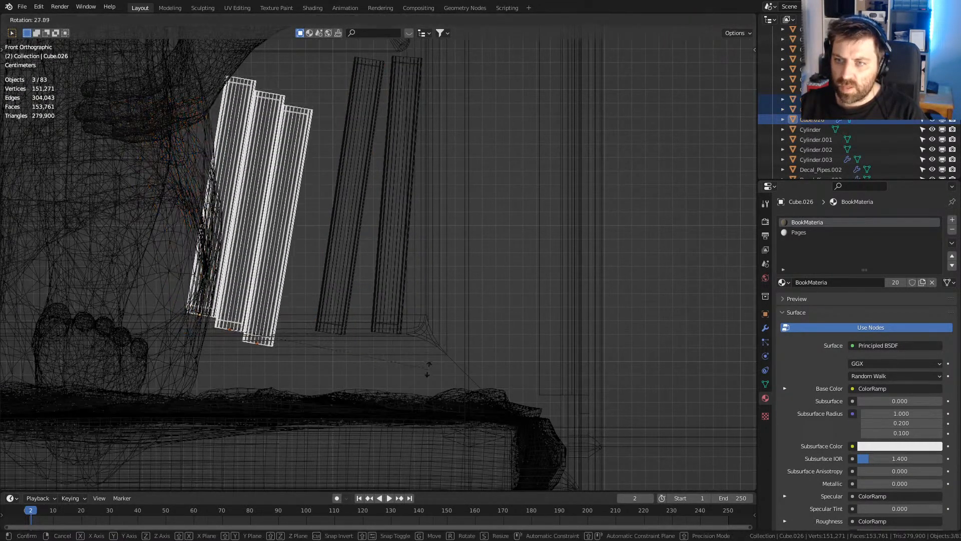
{"action": "left_click", "coordinate": [430, 380]}
{"action": "key", "text": "g"}
{"action": "left_click", "coordinate": [473, 313]}
{"action": "key", "text": "r"}
{"action": "left_click", "coordinate": [482, 291]}
{"action": "key", "text": "g"}
{"action": "left_click", "coordinate": [483, 299]}
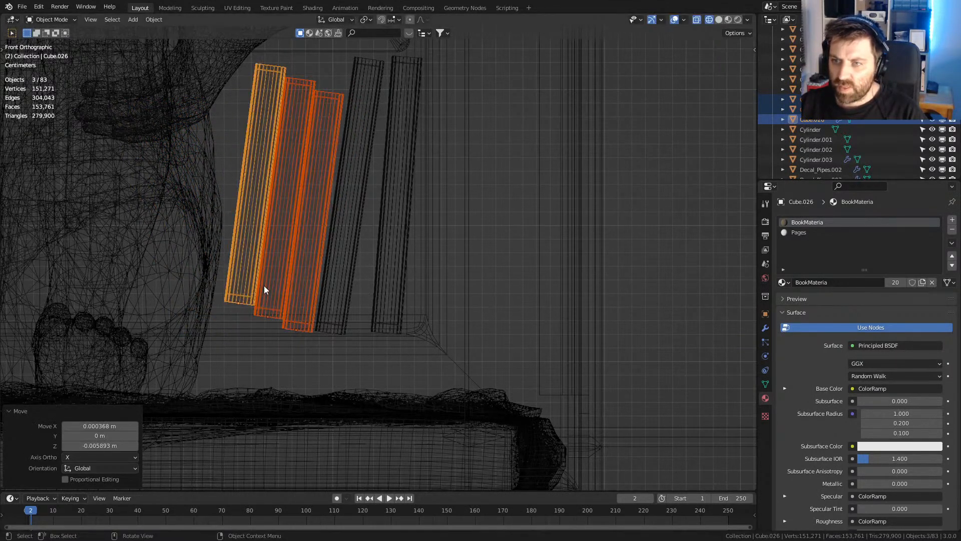
- Move the middle and innermost shorter books down individually to rest on the niche floor beside their neighbours
{"action": "left_click", "coordinate": [264, 289]}
{"action": "key", "text": "g"}
{"action": "left_click", "coordinate": [313, 306]}
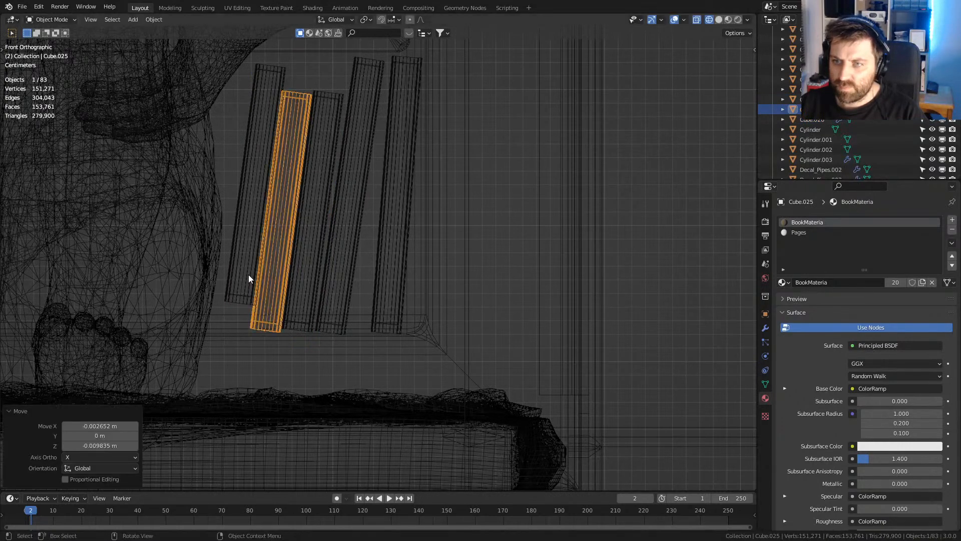
{"action": "left_click", "coordinate": [251, 278]}
{"action": "key", "text": "g"}
{"action": "left_click", "coordinate": [219, 106]}
- In rendered view, select the two tall blue books and move them about 0.031 m along Y, deeper into the niche
{"action": "scroll", "coordinate": [558, 239], "scroll_direction": "down", "scroll_amount": 3}
{"action": "key", "text": "z"}
{"action": "left_click", "coordinate": [630, 231]}
{"action": "left_click", "coordinate": [738, 20]}
{"action": "middle_click_drag", "start_coordinate": [663, 81], "coordinate": [377, 360]}
{"action": "scroll", "coordinate": [373, 358], "scroll_direction": "up", "scroll_amount": 2}
{"action": "left_click", "coordinate": [363, 353]}
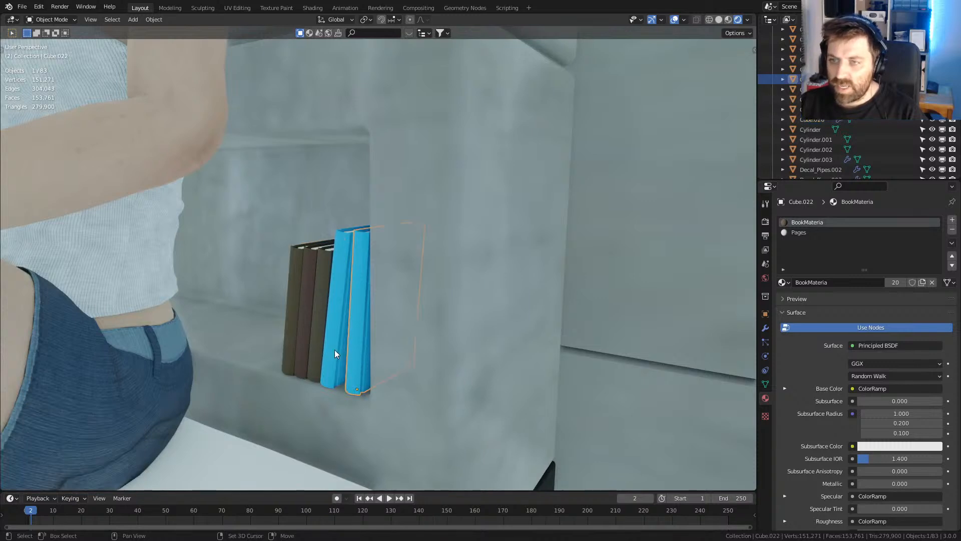
{"action": "left_click", "coordinate": [335, 349], "text": "shift"}
{"action": "key", "text": "g"}
{"action": "key", "text": "y"}
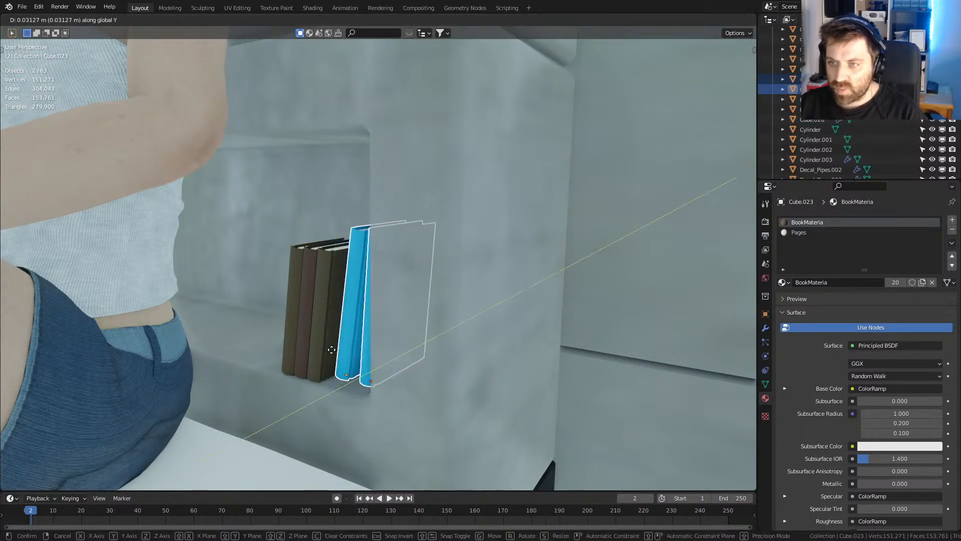
{"action": "left_click", "coordinate": [290, 335]}
- Shift the shorter books individually along Y for an uneven row, moving the innermost one about 0.048 m deeper
{"action": "left_click", "coordinate": [303, 359]}
{"action": "key", "text": "g"}
{"action": "key", "text": "y"}
{"action": "left_click", "coordinate": [321, 351]}
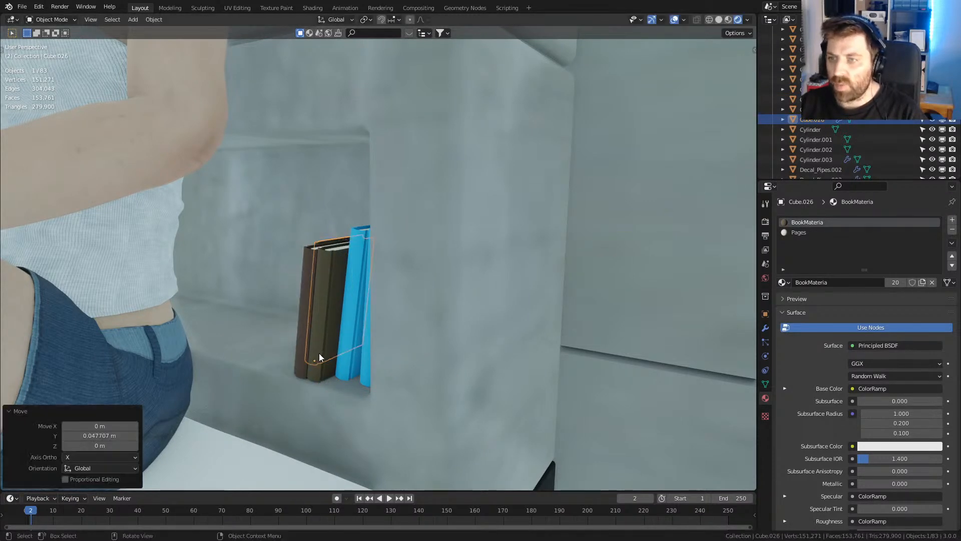
{"action": "left_click", "coordinate": [323, 368]}
{"action": "key", "text": "g"}
{"action": "key", "text": "y"}
{"action": "left_click", "coordinate": [318, 360]}
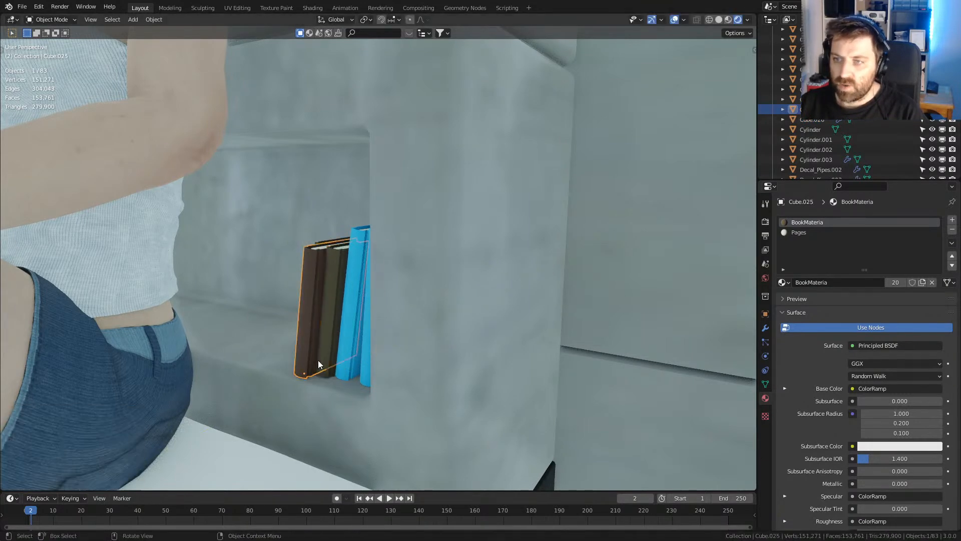
{"action": "key", "text": "g"}
{"action": "key", "text": "y"}
{"action": "left_click", "coordinate": [329, 362]}
- Try to move the five original books at the opposite end of the niche along Y
{"action": "scroll", "coordinate": [233, 299], "scroll_direction": "down", "scroll_amount": 3}
{"action": "middle_click_drag", "start_coordinate": [234, 299], "coordinate": [455, 257], "text": "shift"}
{"action": "scroll", "coordinate": [455, 257], "scroll_direction": "up", "scroll_amount": 4}
{"action": "left_click", "coordinate": [452, 254], "text": "shift"}
{"action": "left_click", "coordinate": [435, 261], "text": "shift"}
{"action": "left_click", "coordinate": [418, 260], "text": "shift"}
{"action": "left_click", "coordinate": [357, 245], "text": "shift"}
{"action": "left_click", "coordinate": [392, 281], "text": "shift"}
{"action": "key", "text": "g"}
{"action": "key", "text": "y"}
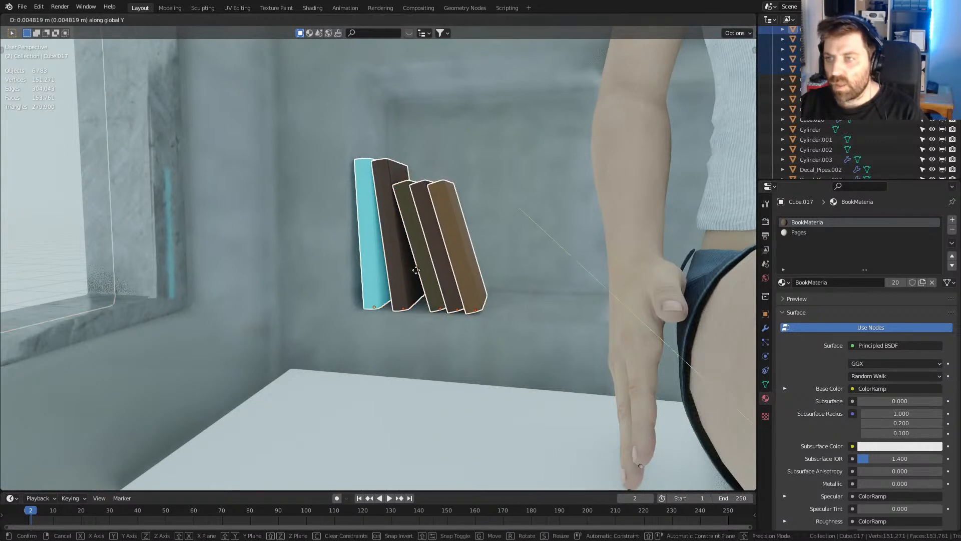
{"action": "left_click", "coordinate": [419, 272]}
{"action": "left_click", "coordinate": [403, 278]}
{"action": "left_click", "coordinate": [426, 278], "text": "shift"}
{"action": "left_click", "coordinate": [451, 280], "text": "shift"}
{"action": "left_click", "coordinate": [467, 279], "text": "shift"}
{"action": "left_click", "coordinate": [382, 281], "text": "shift"}
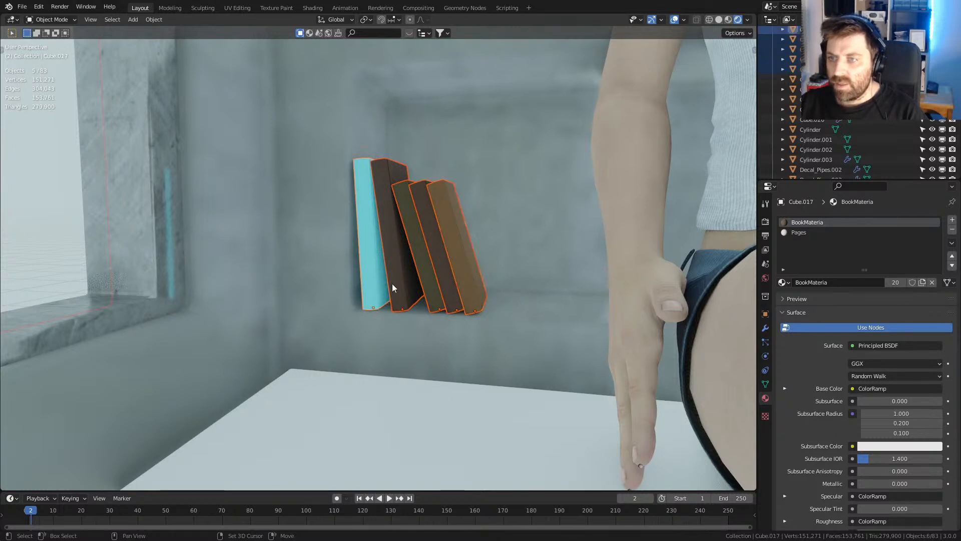
{"action": "key", "text": "r"}
{"action": "right_click", "coordinate": [464, 334]}
{"action": "key", "text": "g"}
{"action": "key", "text": "y"}
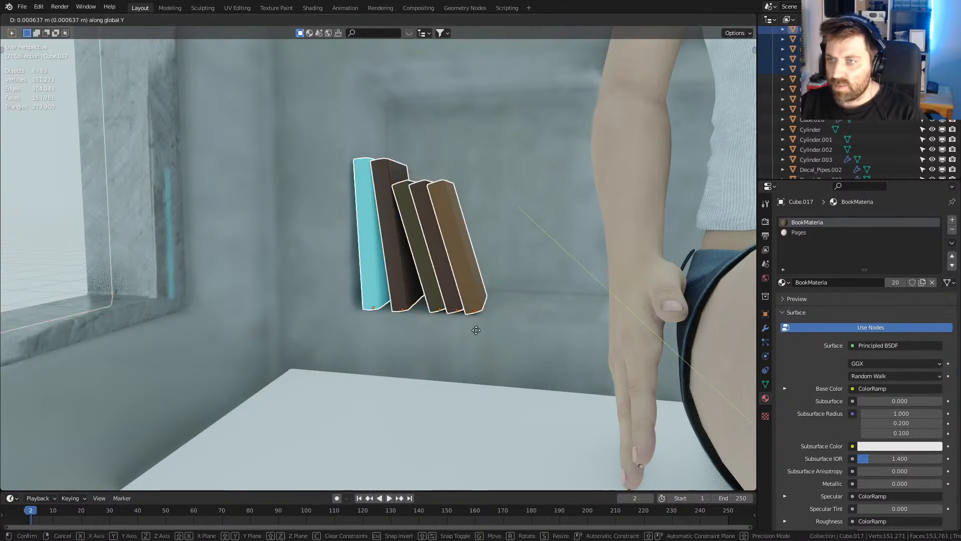
{"action": "right_click", "coordinate": [473, 340]}
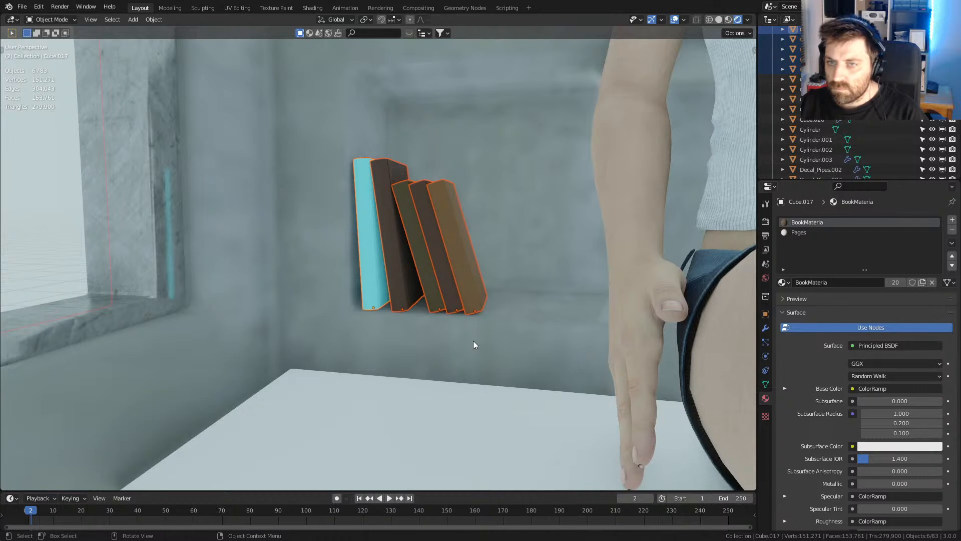
- Select only the five original books, excluding the room mesh, and move them about 0.067 m along Y into the niche
{"action": "left_click", "coordinate": [373, 269]}
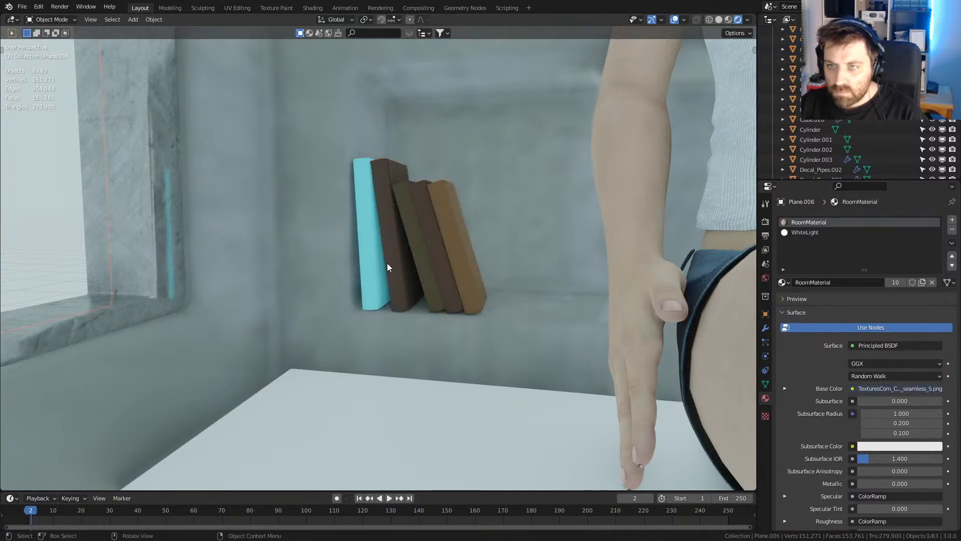
{"action": "left_click", "coordinate": [404, 258], "text": "shift"}
{"action": "left_click", "coordinate": [440, 258], "text": "shift"}
{"action": "left_click", "coordinate": [459, 261], "text": "shift"}
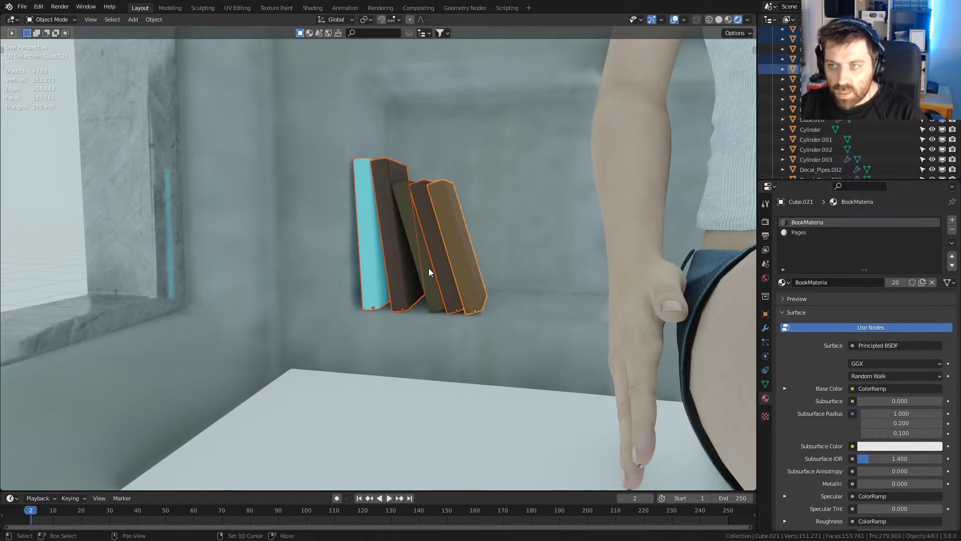
{"action": "left_click", "coordinate": [430, 269], "text": "shift"}
{"action": "key", "text": "g"}
{"action": "key", "text": "y"}
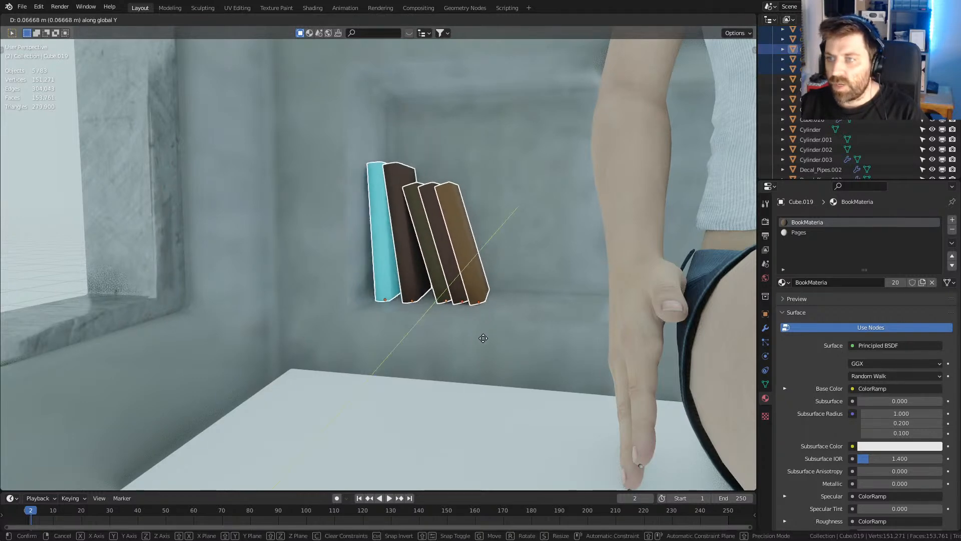
{"action": "left_click", "coordinate": [487, 333]}
- In front wireframe view, duplicate the three shorter leaning books and place the copies about 0.145 m along X and 0.425 m up
{"action": "scroll", "coordinate": [471, 322], "scroll_direction": "down", "scroll_amount": 2}
{"action": "middle_click_drag", "start_coordinate": [471, 327], "coordinate": [575, 291]}
{"action": "scroll", "coordinate": [419, 248], "scroll_direction": "down", "scroll_amount": 3}
{"action": "scroll", "coordinate": [422, 247], "scroll_direction": "up", "scroll_amount": 3}
{"action": "left_click", "coordinate": [306, 308]}
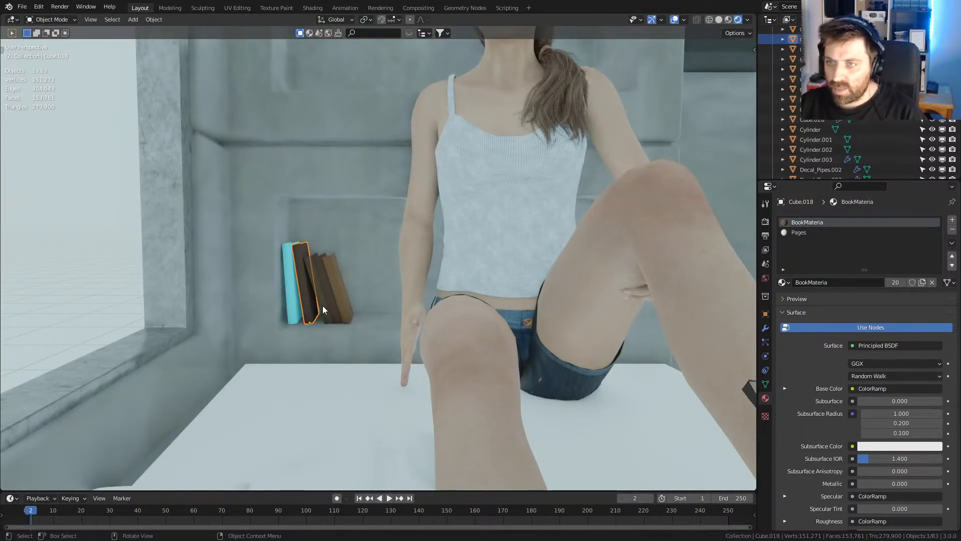
{"action": "left_click", "coordinate": [337, 308]}
{"action": "left_click", "coordinate": [335, 313], "text": "shift"}
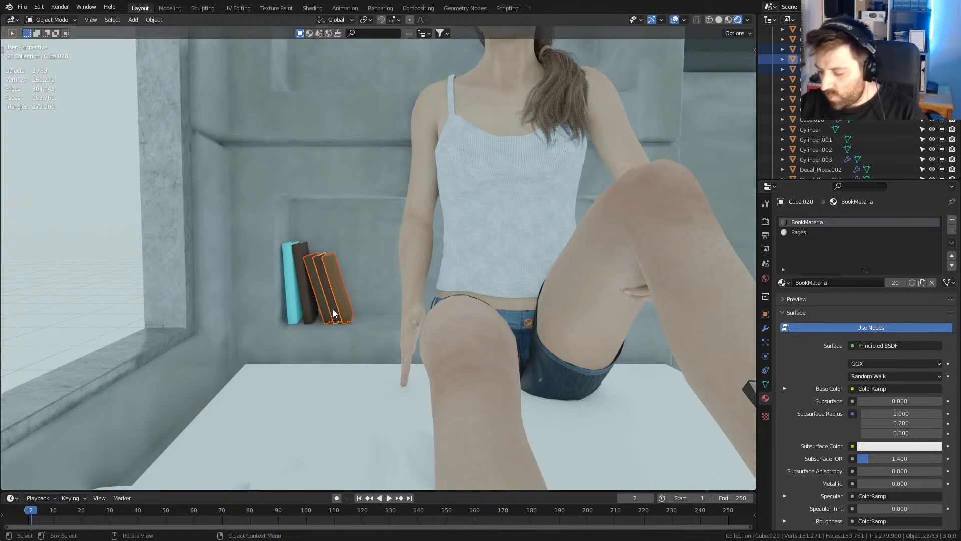
{"action": "key", "text": "KP_1"}
{"action": "key", "text": "z"}
{"action": "left_click", "coordinate": [287, 310]}
{"action": "middle_click_drag", "start_coordinate": [361, 313], "coordinate": [383, 342], "text": "shift"}
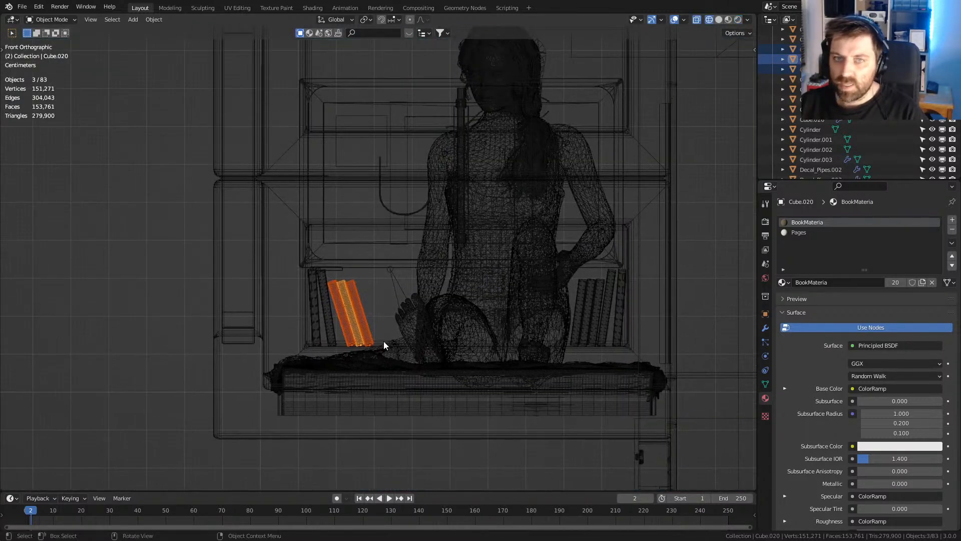
{"action": "key", "text": "shift+d"}
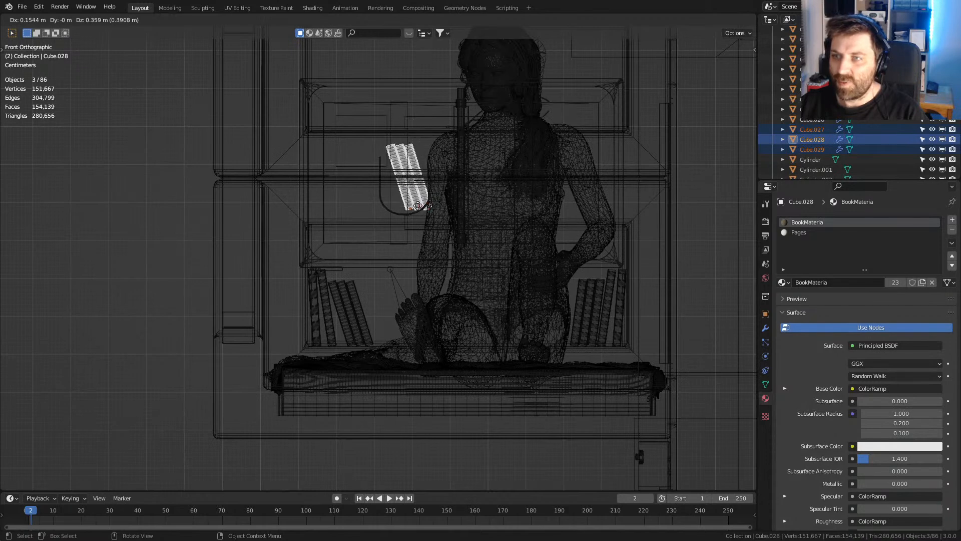
{"action": "left_click", "coordinate": [418, 209]}
- Rotate the three book copies into a nearly flat stack and move it about 0.191 m up to the upper niche
{"action": "scroll", "coordinate": [455, 273], "scroll_direction": "up", "scroll_amount": 2}
{"action": "key", "text": "r"}
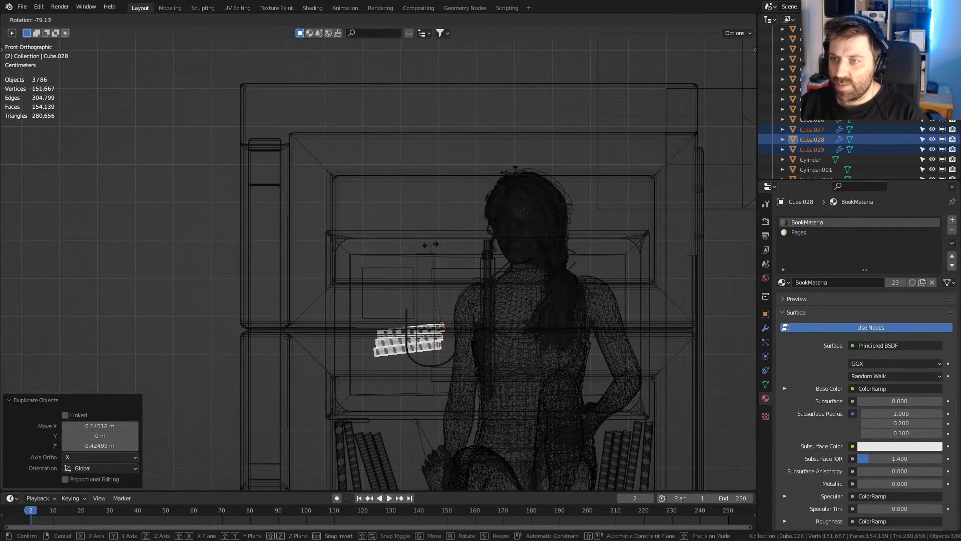
{"action": "left_click", "coordinate": [440, 249]}
{"action": "key", "text": "g"}
{"action": "left_click", "coordinate": [425, 298]}
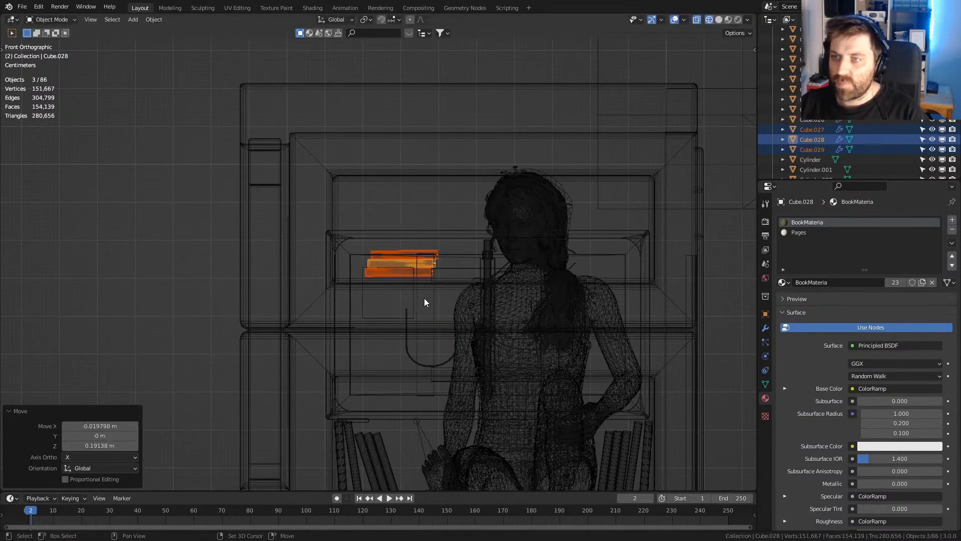
- Fine-tune the stack's position so the lowest book rests on the upper niche's floor, shifting it about 0.012 m along negative X
{"action": "scroll", "coordinate": [521, 263], "scroll_direction": "up", "scroll_amount": 11}
{"action": "key", "text": "g"}
{"action": "left_click", "coordinate": [549, 363]}
{"action": "scroll", "coordinate": [532, 395], "scroll_direction": "down", "scroll_amount": 6}
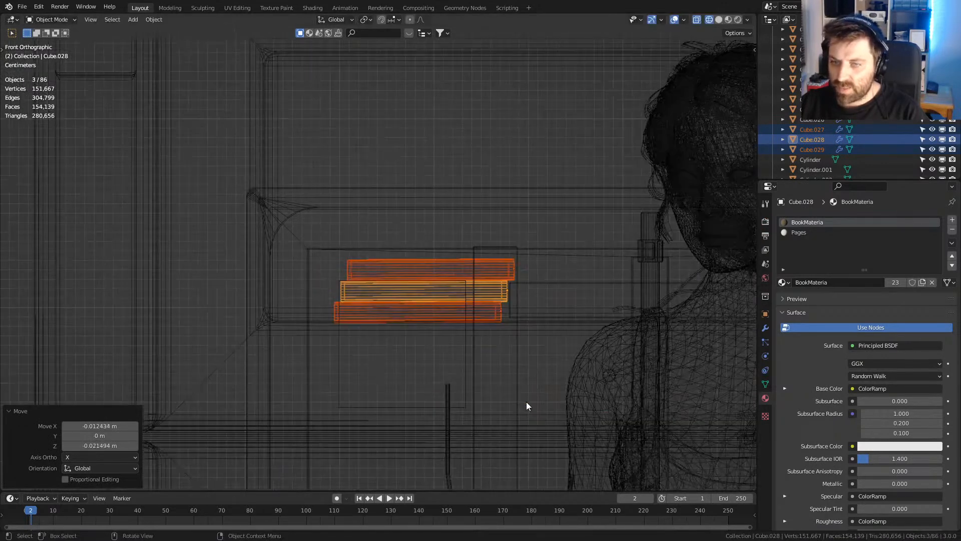
{"action": "key", "text": "g"}
{"action": "left_click", "coordinate": [525, 366]}
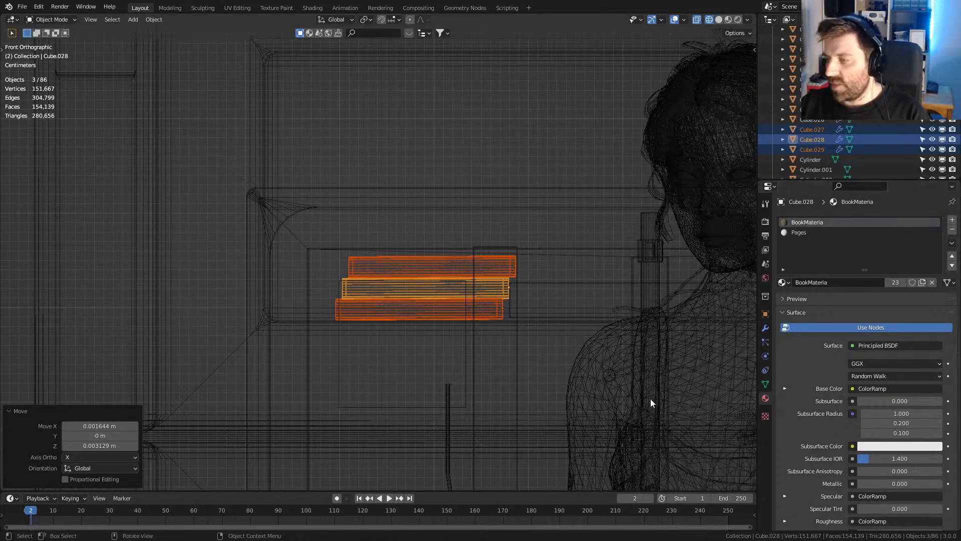
- In solid view, scale the three stacked books by about 1.242 along Y
{"action": "middle_click_drag", "start_coordinate": [677, 424], "coordinate": [533, 368]}
{"action": "key", "text": "z"}
{"action": "left_click", "coordinate": [629, 371]}
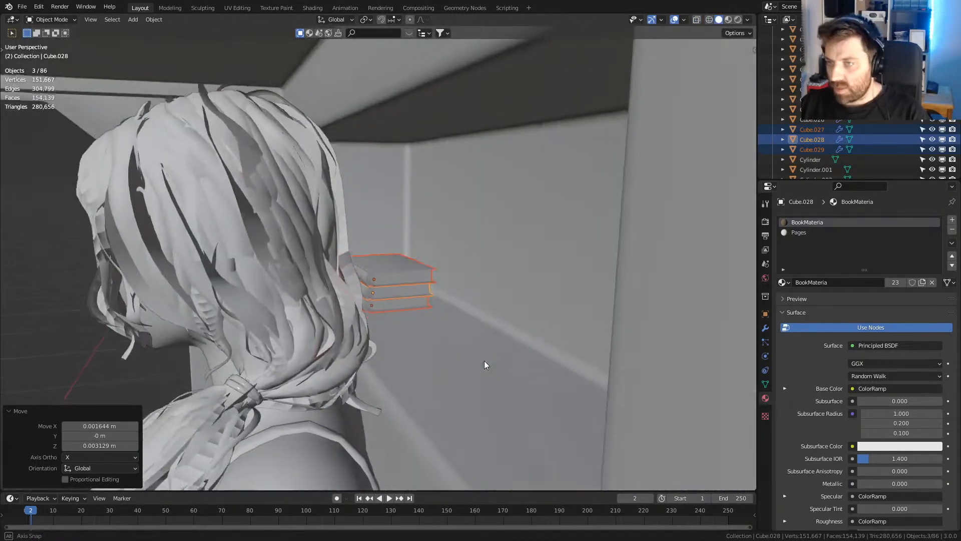
{"action": "key", "text": "s"}
{"action": "key", "text": "y"}
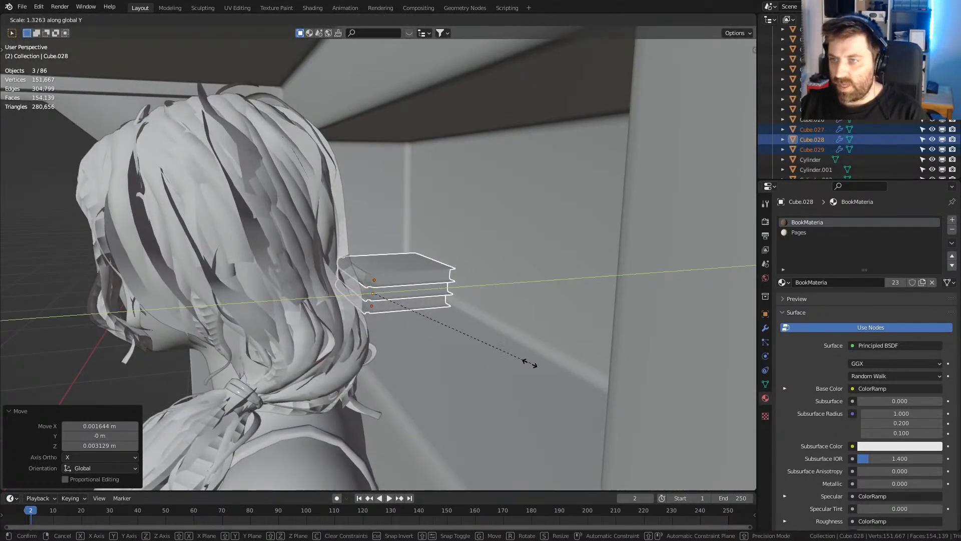
{"action": "left_click", "coordinate": [479, 383]}
- Switch to rendered view, deselect the stacked books and examine the bed niche and the whole room
{"action": "scroll", "coordinate": [475, 371], "scroll_direction": "down", "scroll_amount": 5}
{"action": "left_click", "coordinate": [738, 19]}
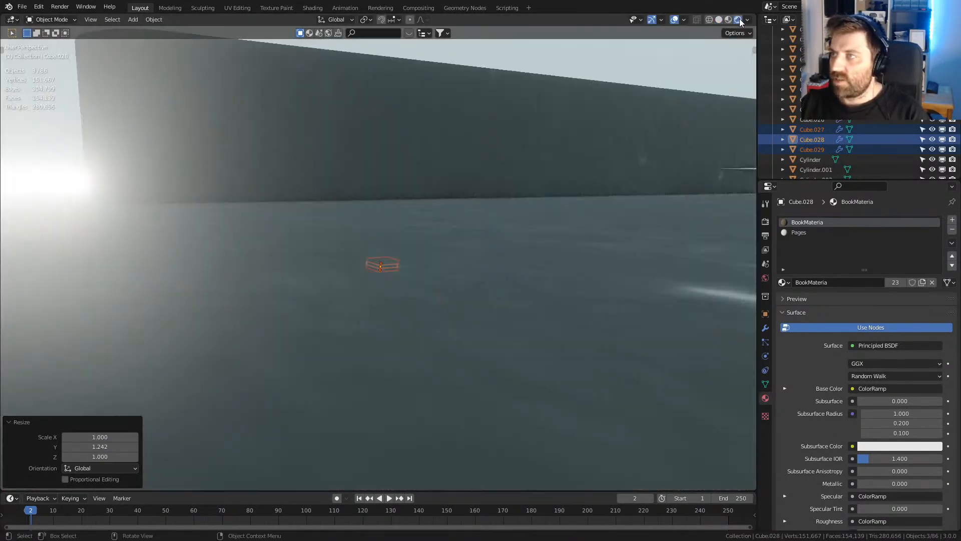
{"action": "middle_click_drag", "start_coordinate": [590, 327], "coordinate": [436, 385]}
{"action": "middle_click_drag", "start_coordinate": [436, 385], "coordinate": [501, 362], "text": "shift"}
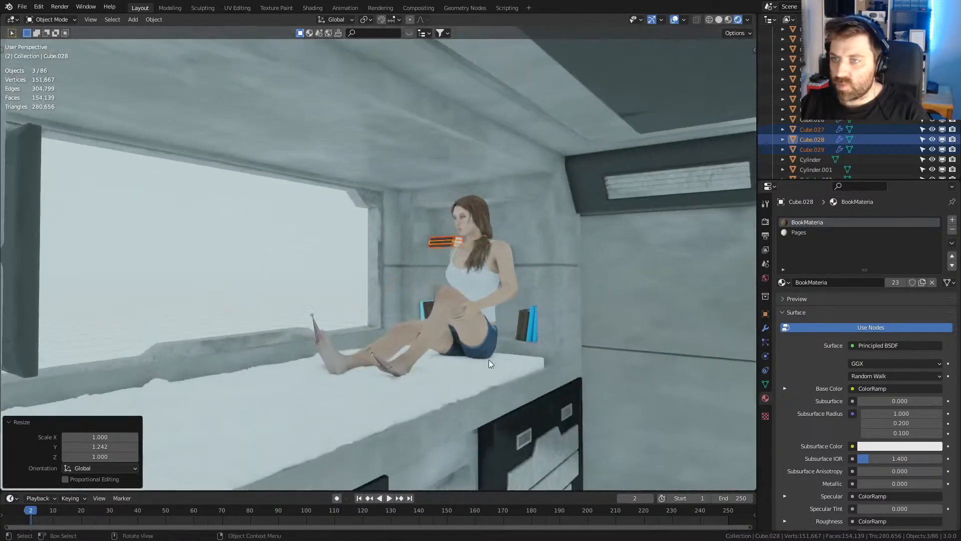
{"action": "left_click", "coordinate": [275, 263]}
{"action": "scroll", "coordinate": [275, 263], "scroll_direction": "up", "scroll_amount": 4}
{"action": "middle_click_drag", "start_coordinate": [415, 305], "coordinate": [332, 236], "text": "shift"}
{"action": "scroll", "coordinate": [332, 237], "scroll_direction": "down", "scroll_amount": 5}
{"action": "middle_click_drag", "start_coordinate": [519, 223], "coordinate": [449, 182], "text": "shift"}
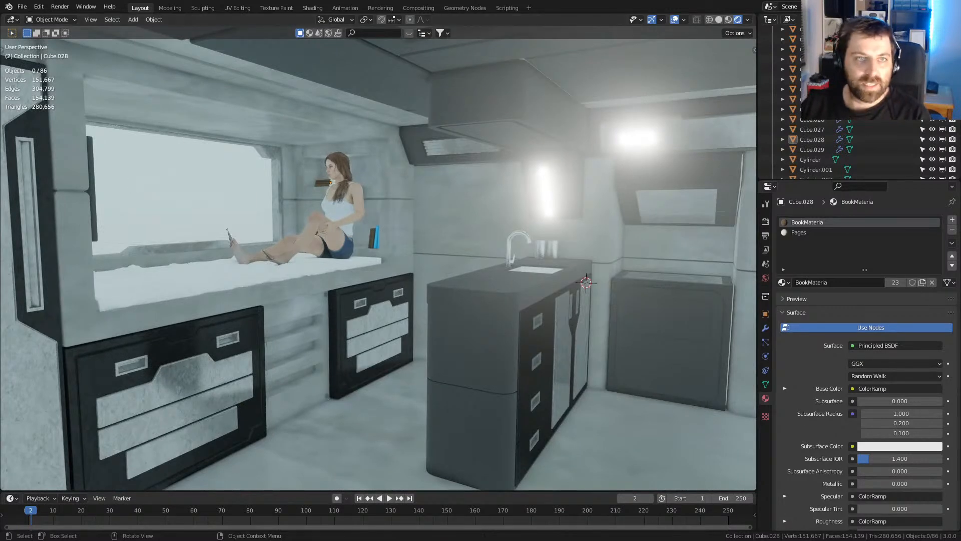
- Switch to the Chrome browser and open pexels.com
{"action": "key", "text": "alt+Tab"}
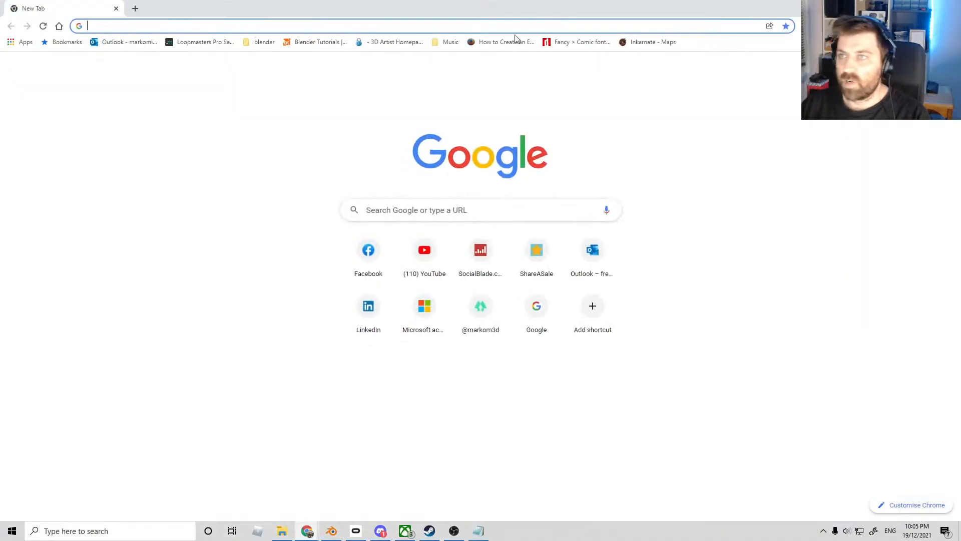
{"action": "left_click", "coordinate": [510, 27]}
{"action": "type", "text": "pexels.com"}
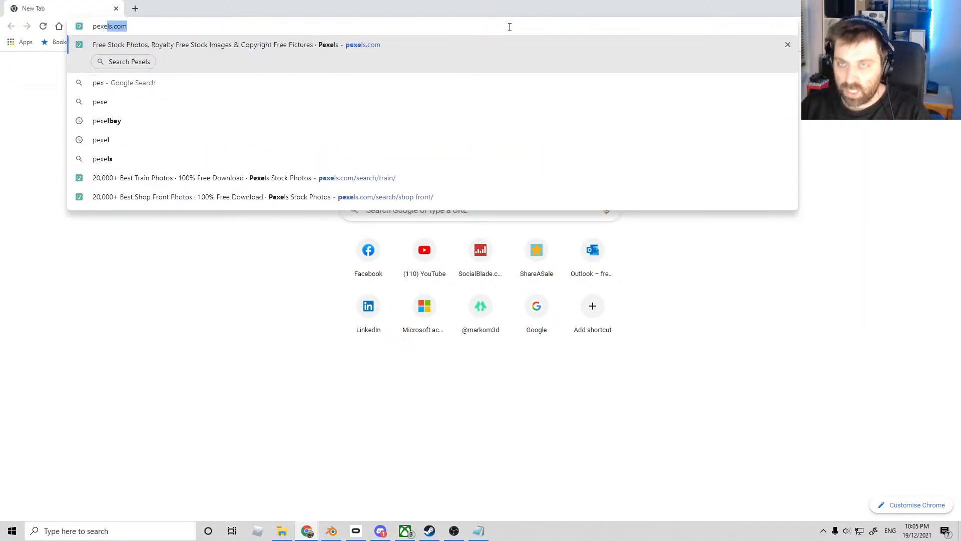
{"action": "key", "text": "Return"}
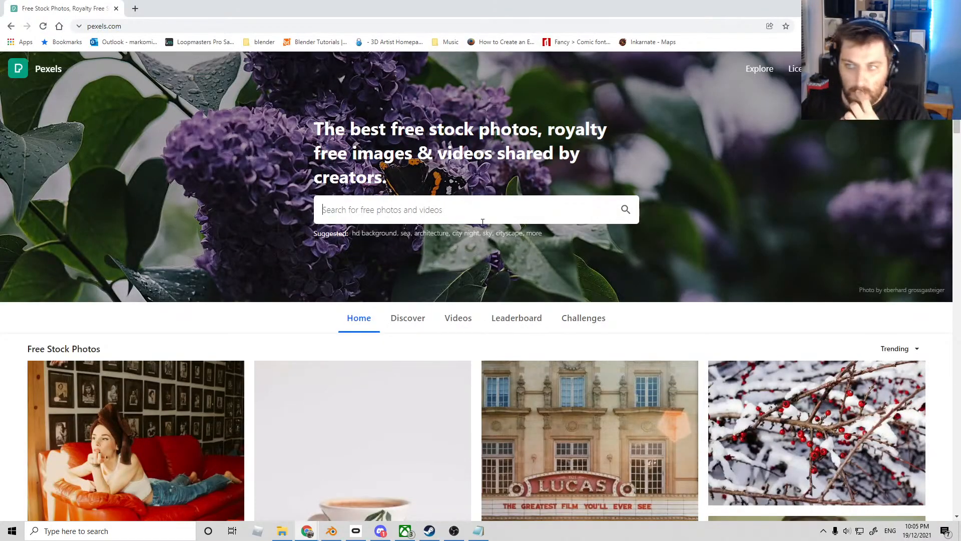
- Search the stock photos for "coffe" and download the picture of the laughing woman at a table with a book and cup
{"action": "left_click", "coordinate": [481, 220]}
{"action": "scroll", "coordinate": [476, 223], "scroll_direction": "down", "scroll_amount": 7}
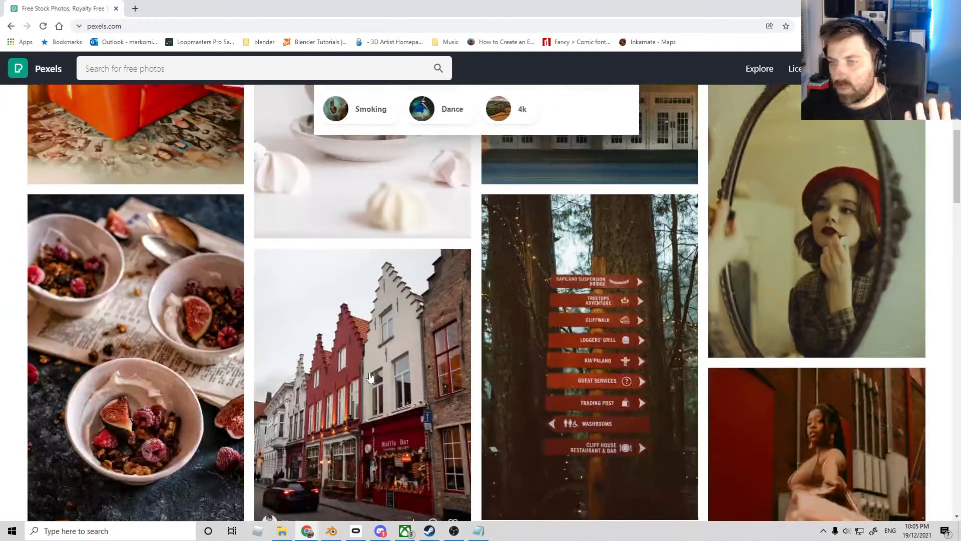
{"action": "scroll", "coordinate": [461, 215], "scroll_direction": "up", "scroll_amount": 8}
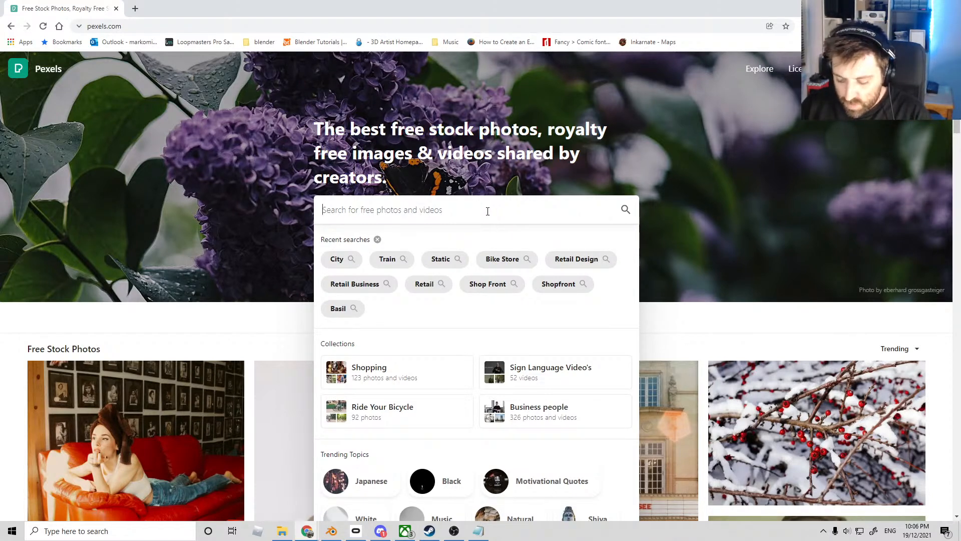
{"action": "type", "text": "coffe"}
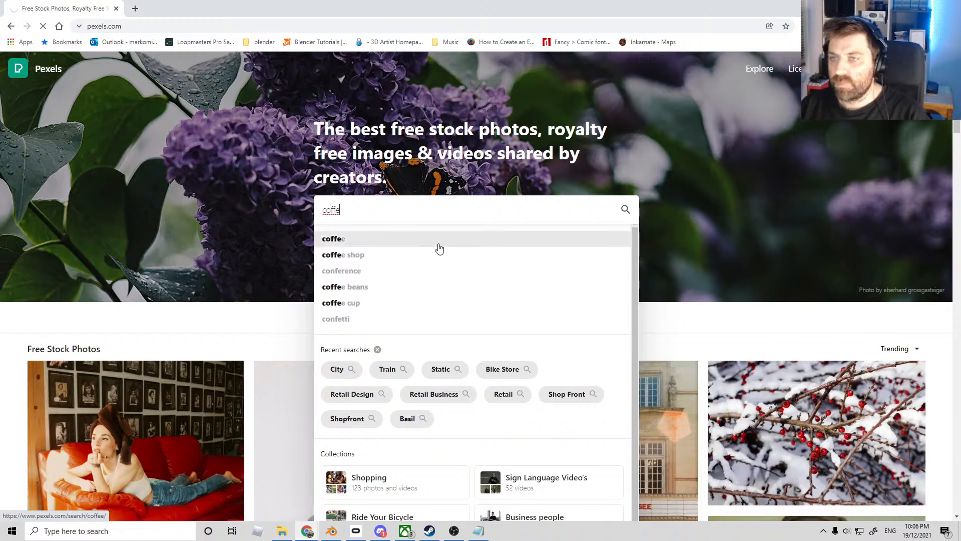
{"action": "scroll", "coordinate": [162, 228], "scroll_direction": "down", "scroll_amount": 2}
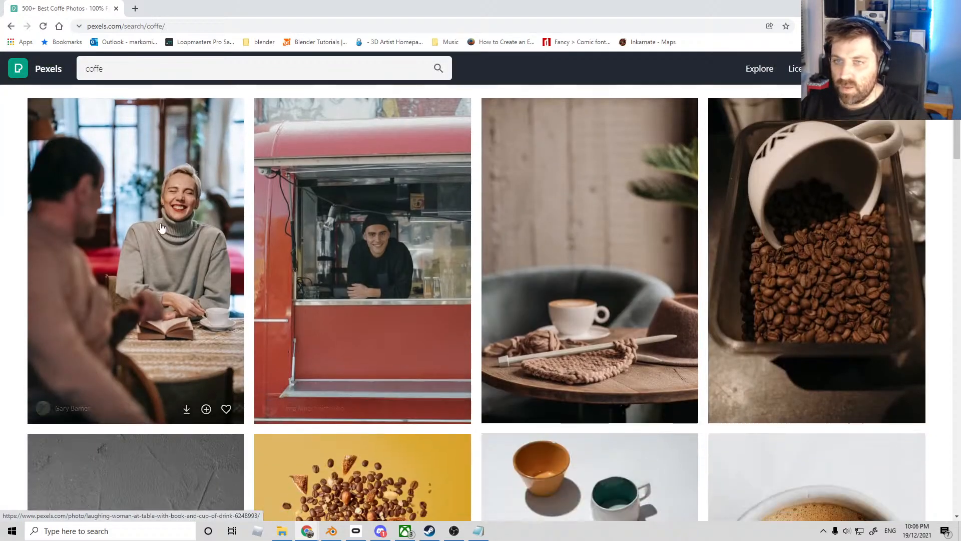
{"action": "left_click", "coordinate": [187, 412]}
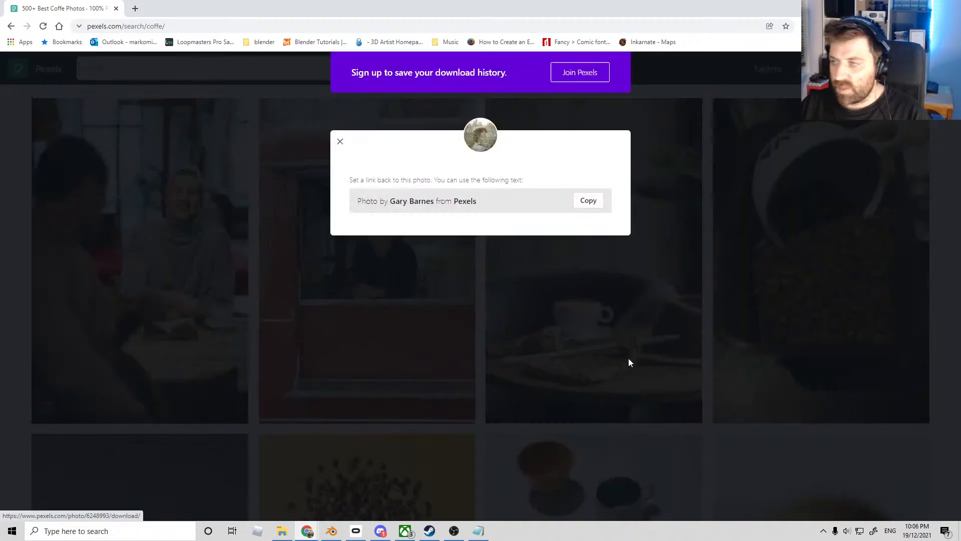
{"action": "left_click", "coordinate": [338, 142]}
- Browse the coffee results and download the photo of the couple standing in a black coat and a red coat
{"action": "scroll", "coordinate": [579, 407], "scroll_direction": "down", "scroll_amount": 15}
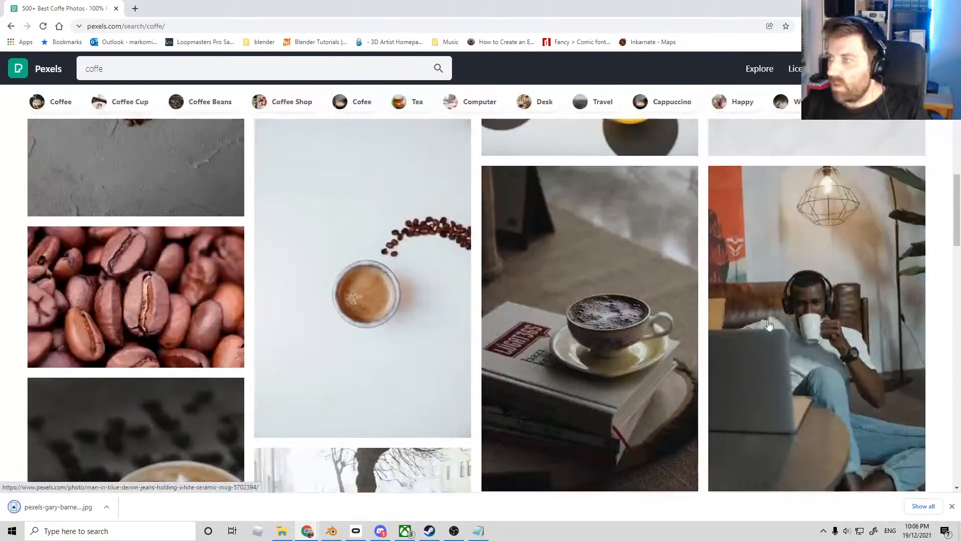
{"action": "scroll", "coordinate": [790, 326], "scroll_direction": "down", "scroll_amount": 10}
{"action": "scroll", "coordinate": [145, 272], "scroll_direction": "up", "scroll_amount": 3}
{"action": "scroll", "coordinate": [145, 272], "scroll_direction": "down", "scroll_amount": 15}
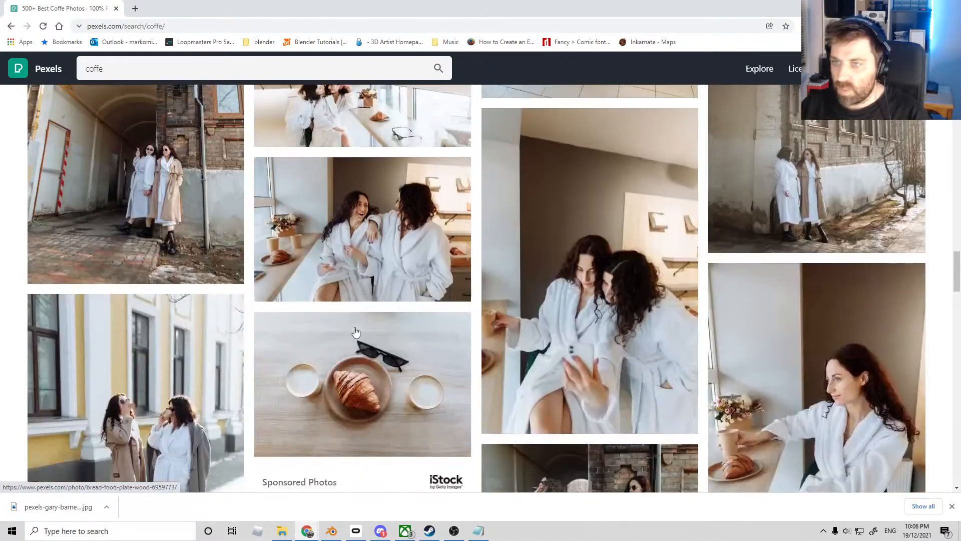
{"action": "scroll", "coordinate": [400, 328], "scroll_direction": "down", "scroll_amount": 15}
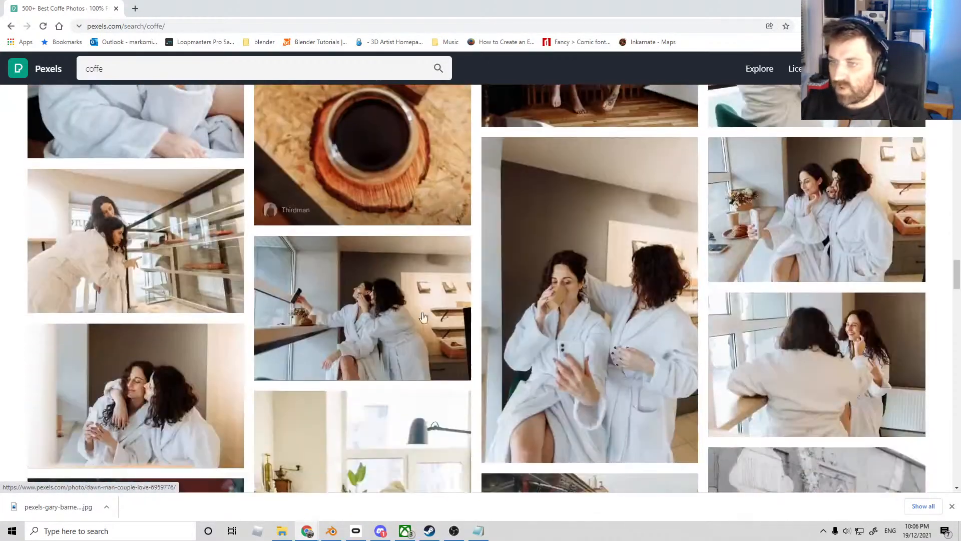
{"action": "scroll", "coordinate": [443, 321], "scroll_direction": "down", "scroll_amount": 15}
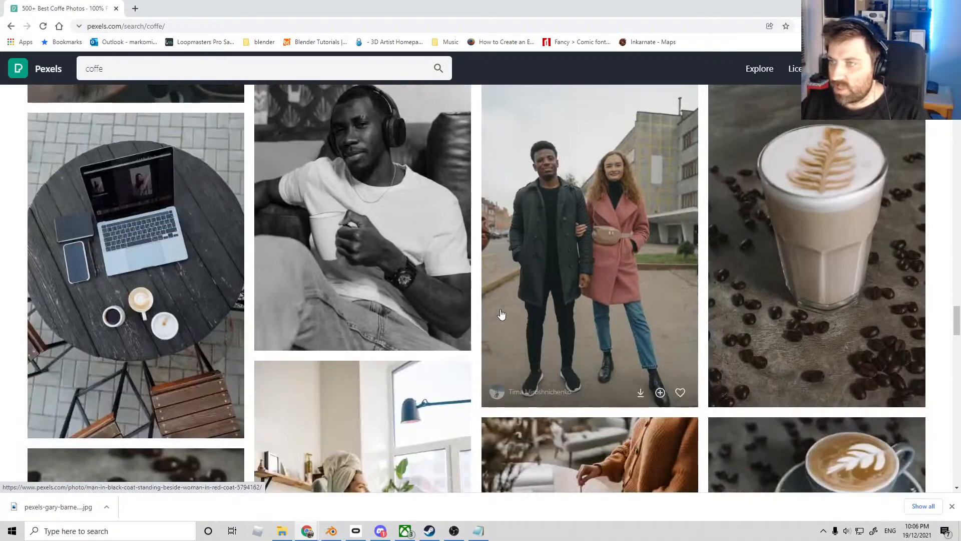
{"action": "left_click", "coordinate": [639, 396]}
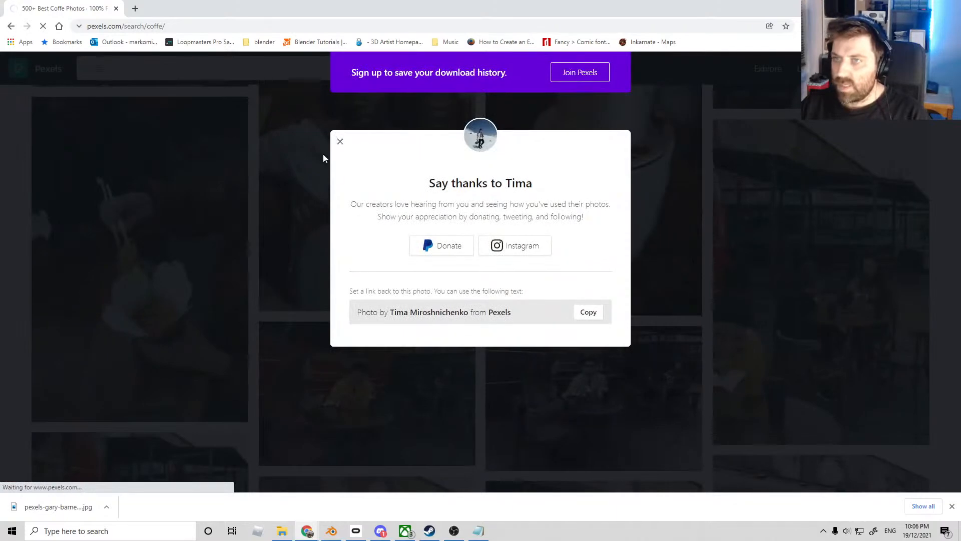
{"action": "left_click", "coordinate": [340, 143]}
- Look through more coffee photos, and run the recent search for "Train"
{"action": "scroll", "coordinate": [368, 342], "scroll_direction": "down", "scroll_amount": 6}
{"action": "scroll", "coordinate": [369, 346], "scroll_direction": "down", "scroll_amount": 6}
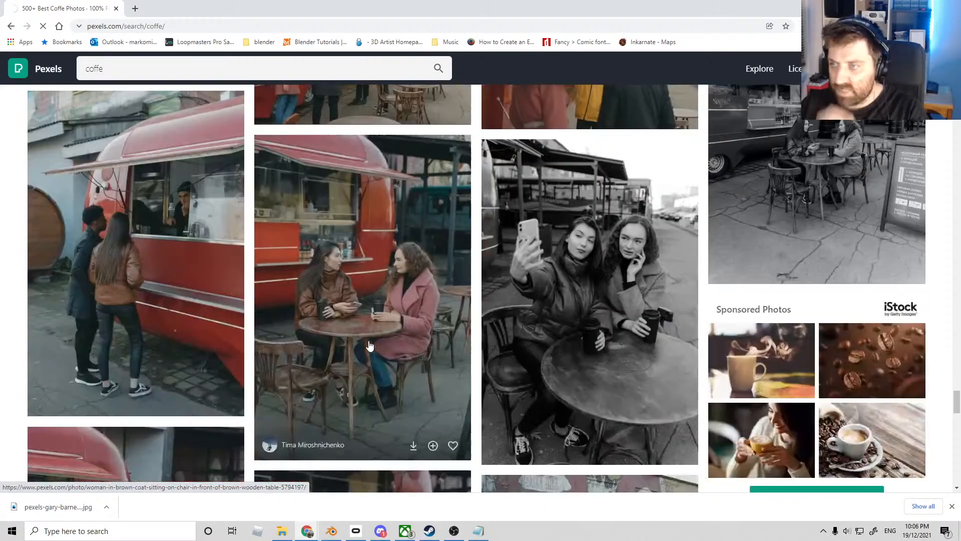
{"action": "scroll", "coordinate": [502, 410], "scroll_direction": "down", "scroll_amount": 6}
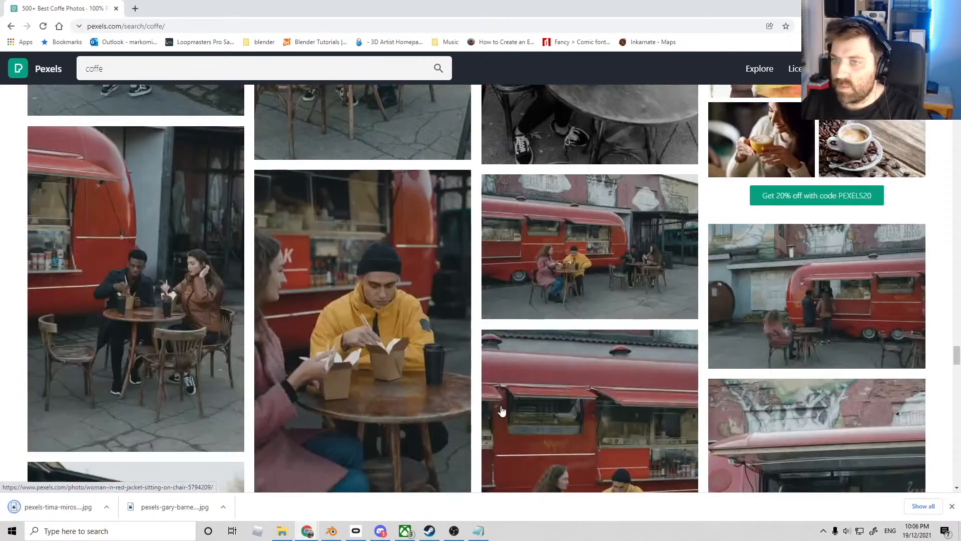
{"action": "scroll", "coordinate": [470, 386], "scroll_direction": "up", "scroll_amount": 20}
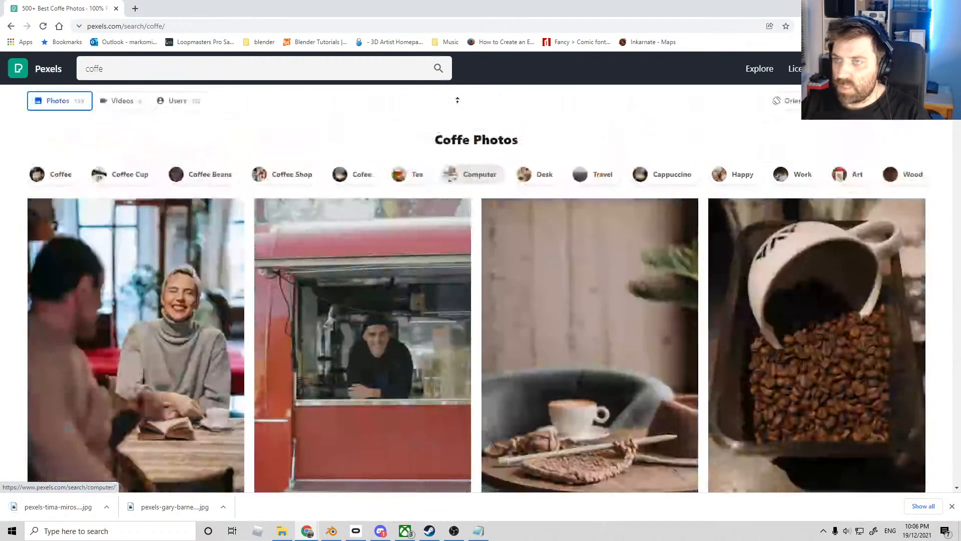
{"action": "left_click", "coordinate": [171, 69]}
{"action": "double_click", "coordinate": [172, 72]}
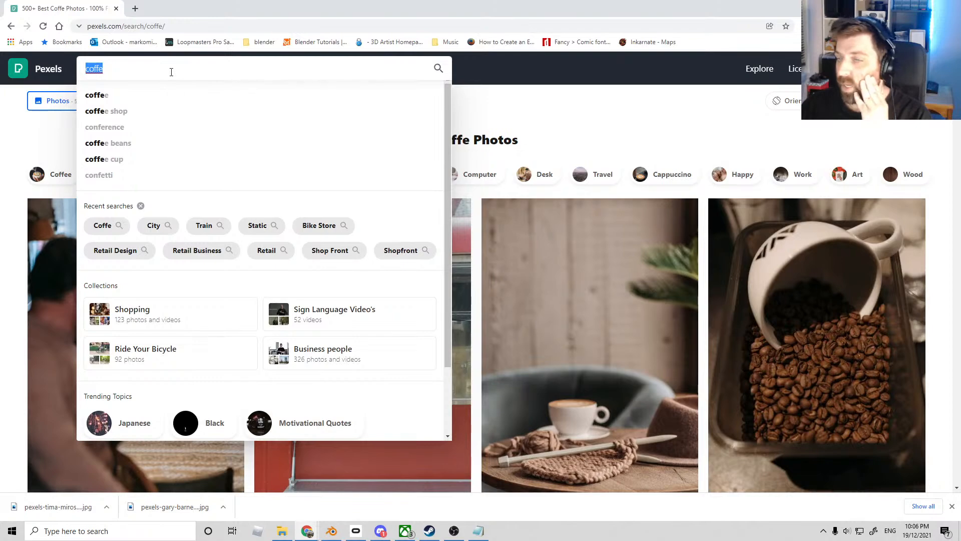
{"action": "left_click", "coordinate": [205, 226]}
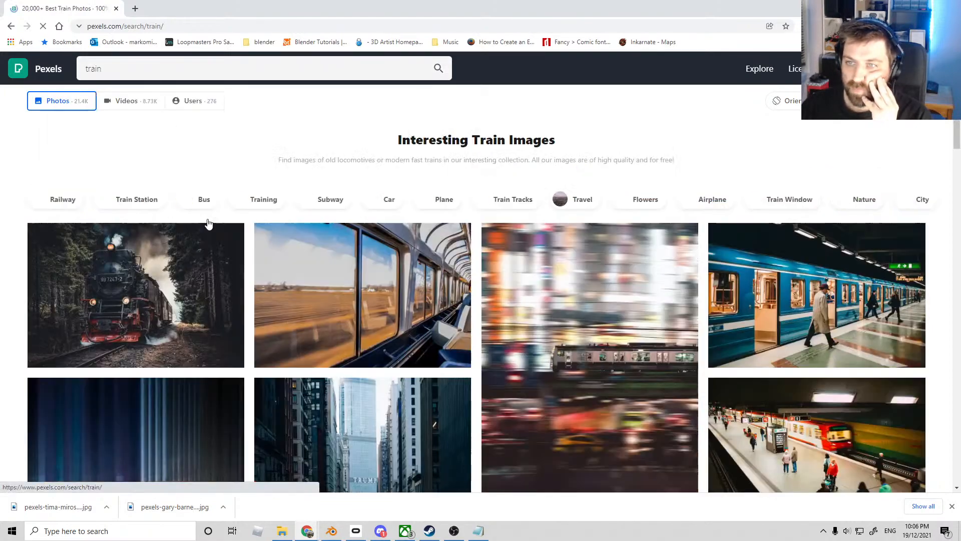
- Download the train photo with the red lights and dark blurred background, and dismiss the attribution dialog
{"action": "scroll", "coordinate": [251, 400], "scroll_direction": "down", "scroll_amount": 1}
{"action": "scroll", "coordinate": [251, 400], "scroll_direction": "down", "scroll_amount": 4}
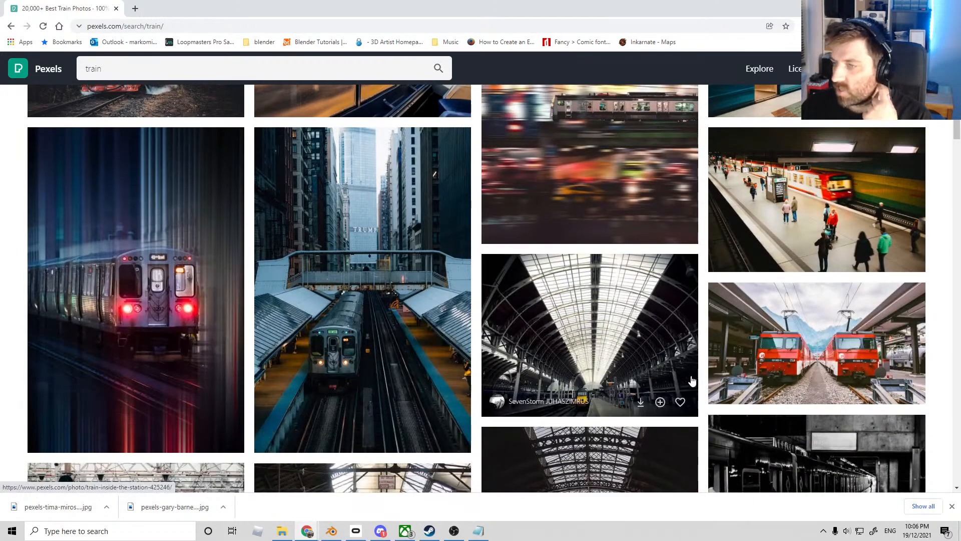
{"action": "scroll", "coordinate": [215, 316], "scroll_direction": "down", "scroll_amount": 2}
{"action": "scroll", "coordinate": [215, 316], "scroll_direction": "up", "scroll_amount": 1}
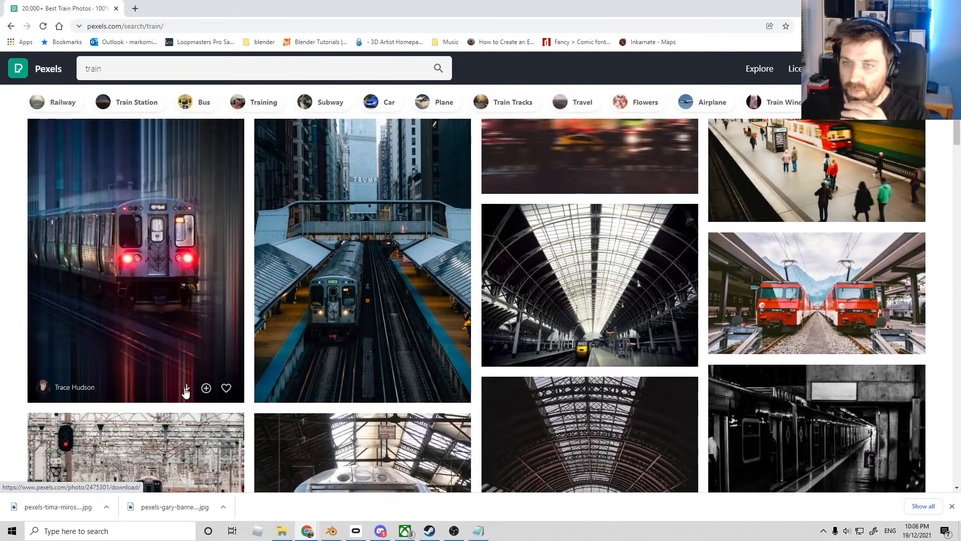
{"action": "left_click", "coordinate": [186, 388]}
{"action": "left_click", "coordinate": [340, 141]}
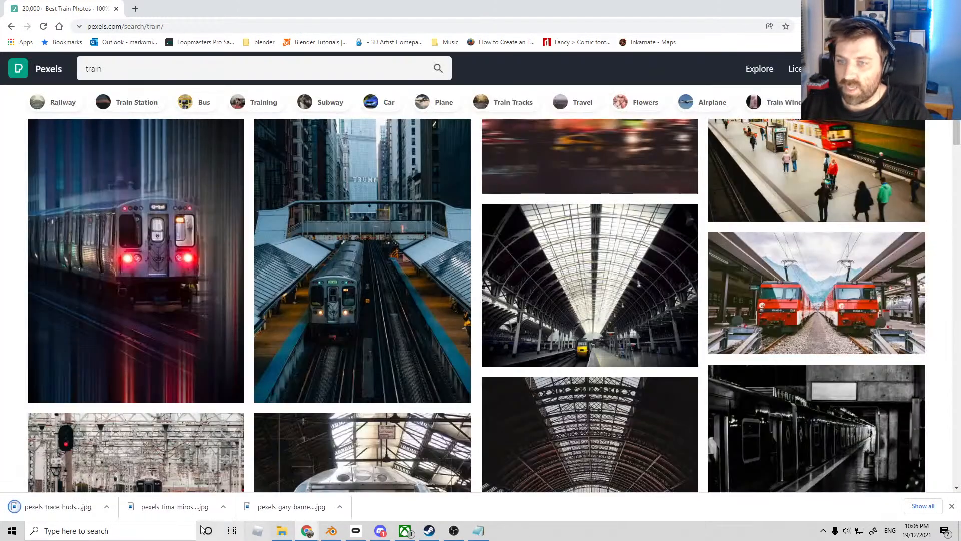
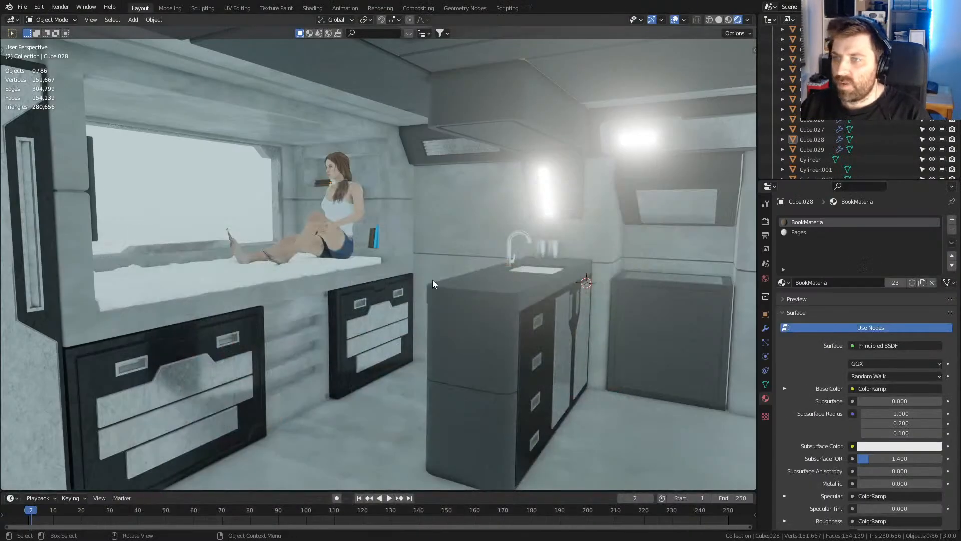
- Place the 3D cursor on the bare kitchen wall between the bed niche and the sink
{"action": "right_click", "coordinate": [460, 234]}
{"action": "key", "text": "Escape"}
{"action": "right_click", "coordinate": [437, 224]}
{"action": "right_click", "coordinate": [472, 203], "text": "shift"}
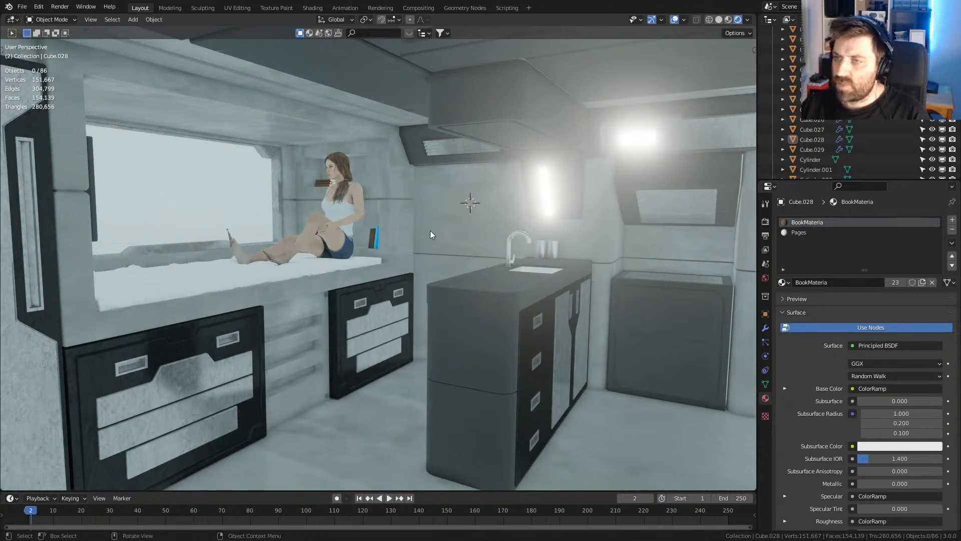
{"action": "middle_click_drag", "start_coordinate": [438, 225], "coordinate": [441, 266]}
{"action": "scroll", "coordinate": [442, 200], "scroll_direction": "up", "scroll_amount": 3}
{"action": "middle_click_drag", "start_coordinate": [441, 200], "coordinate": [463, 219]}
{"action": "scroll", "coordinate": [464, 220], "scroll_direction": "up", "scroll_amount": 2}
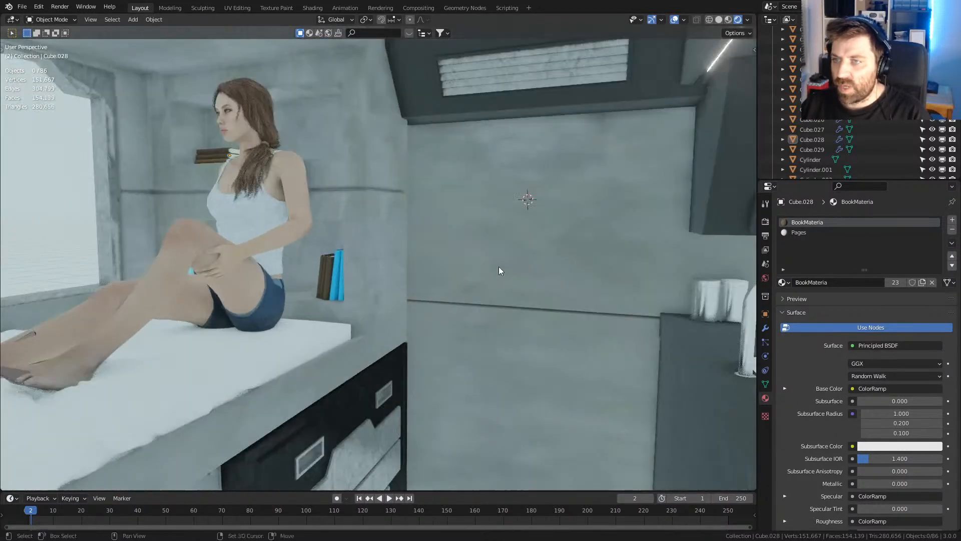
{"action": "middle_click_drag", "start_coordinate": [508, 269], "coordinate": [398, 247], "text": "shift"}
- Import the three Pexels photos from the textures folder as image planes with Principled materials
{"action": "key", "text": "shift+a"}
{"action": "mouse_move", "coordinate": [398, 248]}
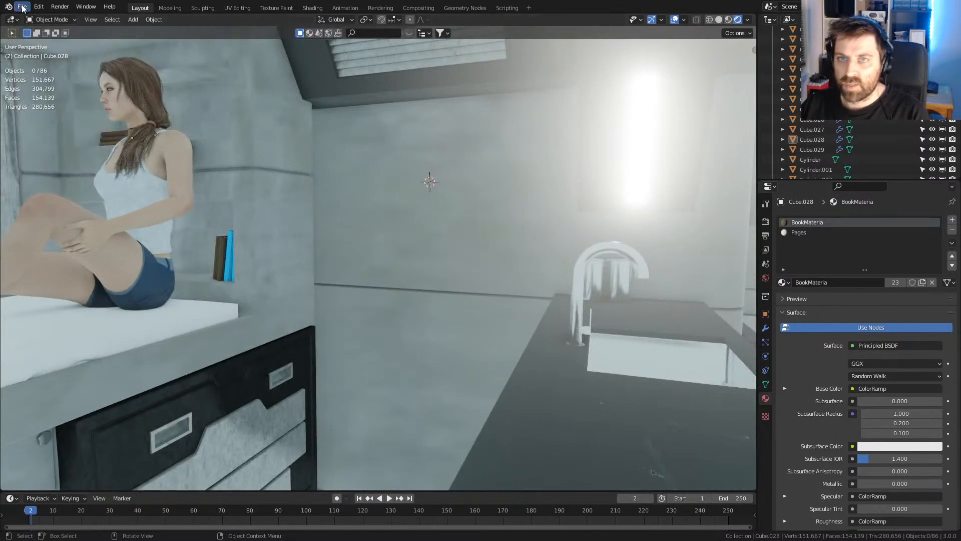
{"action": "left_click", "coordinate": [22, 6]}
{"action": "mouse_move", "coordinate": [54, 140]}
{"action": "left_click", "coordinate": [182, 261]}
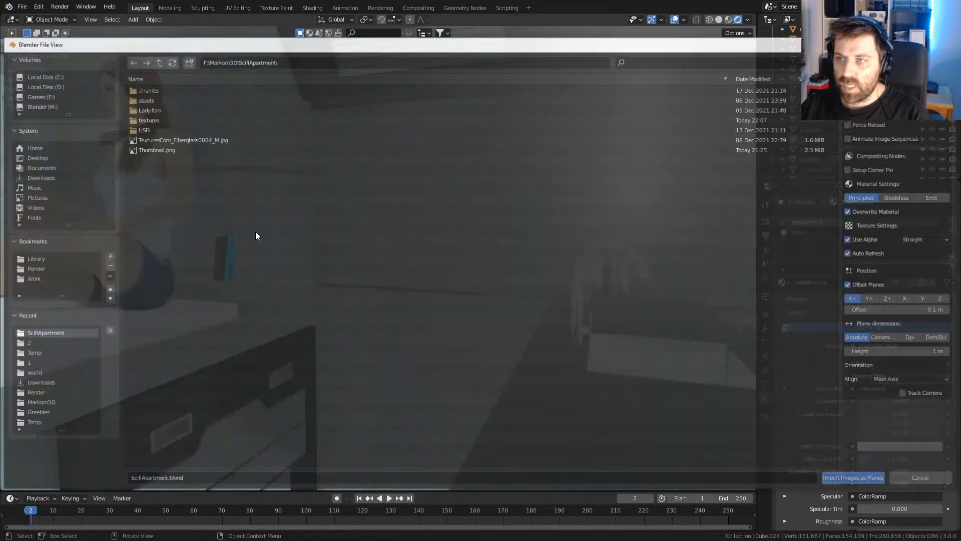
{"action": "double_click", "coordinate": [181, 120]}
{"action": "left_click", "coordinate": [182, 111]}
{"action": "left_click", "coordinate": [190, 130], "text": "shift"}
{"action": "left_click", "coordinate": [843, 479]}
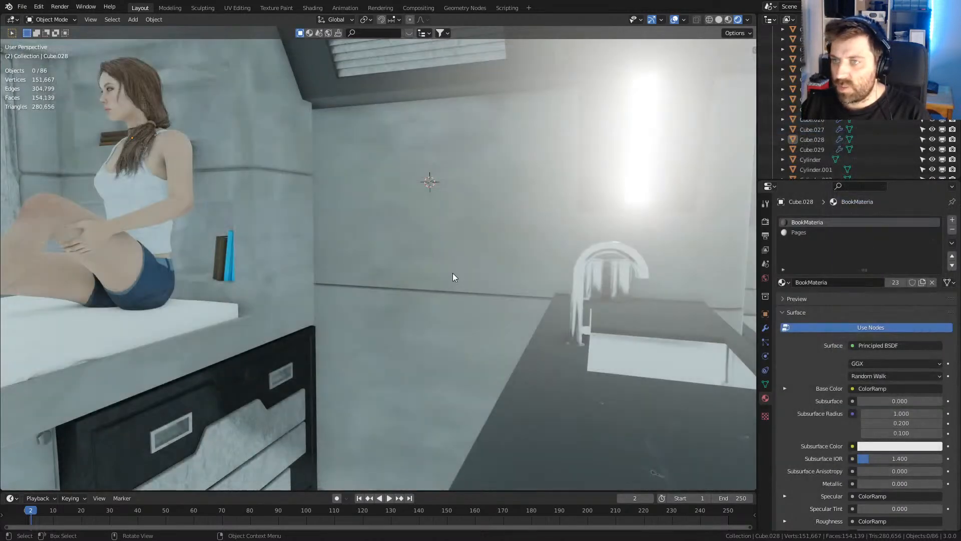
- Shrink the three photo planes to small prints and shift them along X onto the kitchen wall
{"action": "scroll", "coordinate": [453, 260], "scroll_direction": "down", "scroll_amount": 6}
{"action": "key", "text": "s"}
{"action": "left_click", "coordinate": [525, 237]}
{"action": "scroll", "coordinate": [543, 295], "scroll_direction": "up", "scroll_amount": 6}
{"action": "key", "text": "g"}
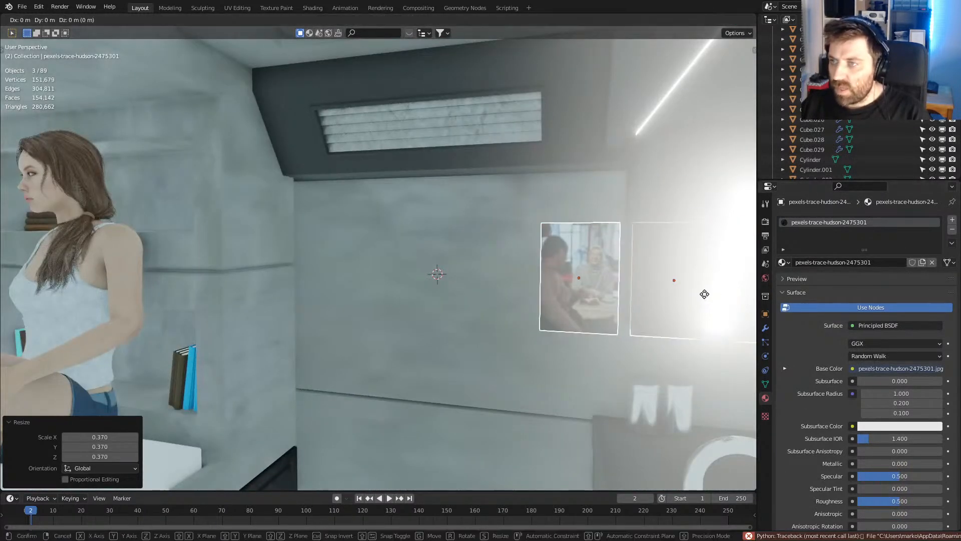
{"action": "key", "text": "x"}
{"action": "left_click", "coordinate": [468, 284]}
{"action": "key", "text": "s"}
{"action": "left_click", "coordinate": [456, 274]}
{"action": "key", "text": "s"}
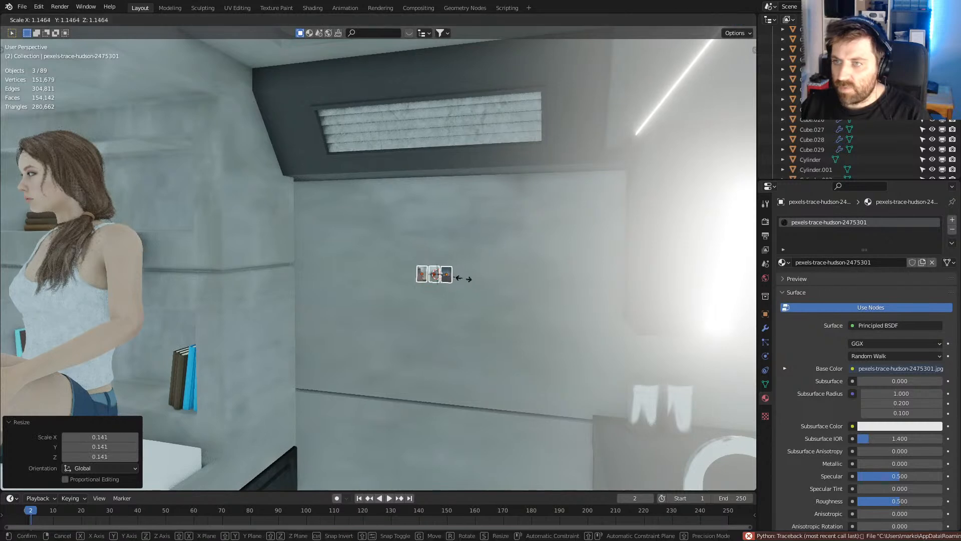
{"action": "left_click", "coordinate": [360, 295]}
- In a wireframe front view, move the coffee-table photo up and away from the others and tilt it slightly
{"action": "left_click", "coordinate": [360, 294]}
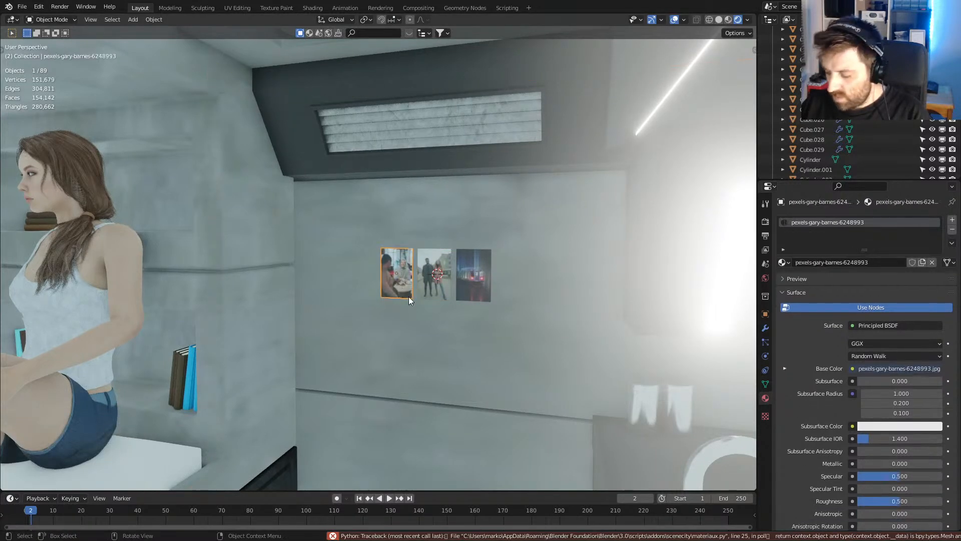
{"action": "key", "text": "KP_1"}
{"action": "key", "text": "z"}
{"action": "left_click", "coordinate": [343, 300]}
{"action": "key", "text": "g"}
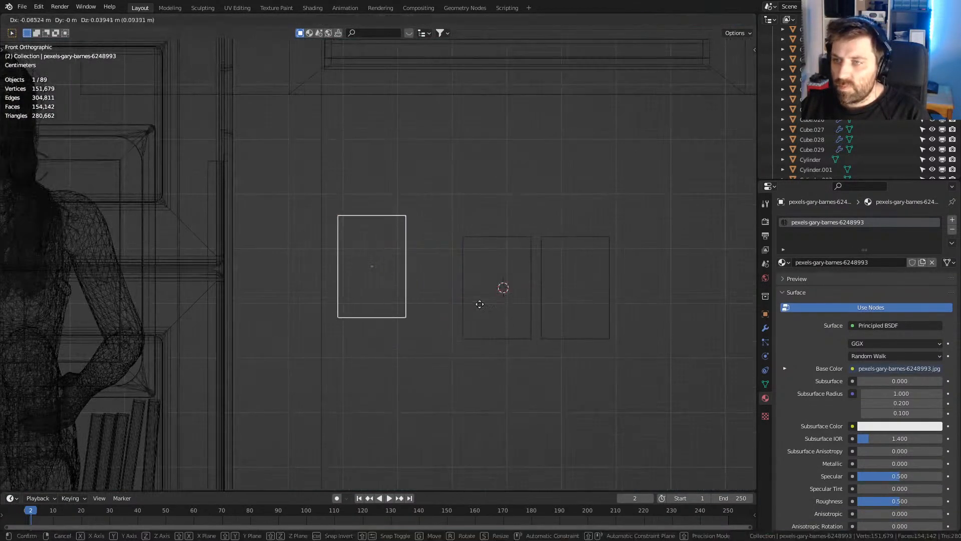
{"action": "left_click", "coordinate": [454, 288]}
{"action": "key", "text": "r"}
{"action": "left_click", "coordinate": [498, 277]}
{"action": "key", "text": "g"}
{"action": "left_click", "coordinate": [558, 276]}
{"action": "key", "text": "alt+a"}
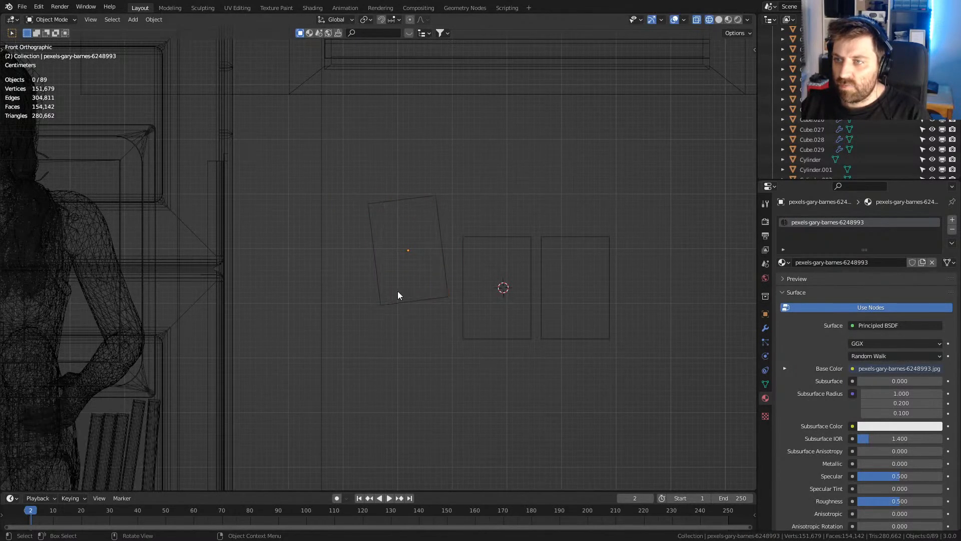
- Raise the couple photo in the middle about 0.088 m and rotate it slightly
{"action": "left_click", "coordinate": [532, 337]}
{"action": "key", "text": "g"}
{"action": "left_click", "coordinate": [528, 287]}
{"action": "key", "text": "r"}
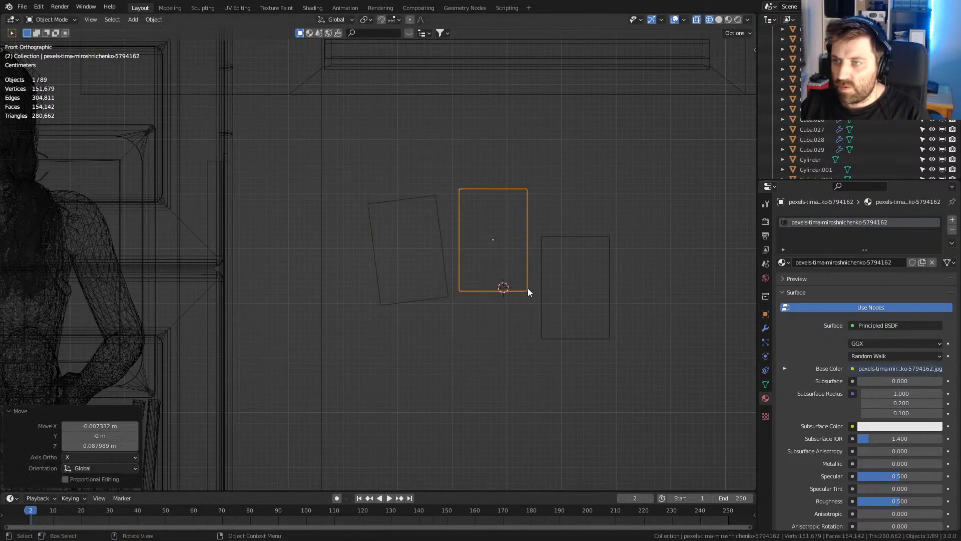
{"action": "left_click", "coordinate": [611, 338]}
- Tilt the train photo and move it level with the other two prints
{"action": "left_click", "coordinate": [611, 339]}
{"action": "key", "text": "r"}
{"action": "left_click", "coordinate": [619, 316]}
{"action": "key", "text": "g"}
{"action": "left_click", "coordinate": [614, 305]}
- Select all three photos in solid shading and shift them about -0.0005 m along Y at the wall surface
{"action": "scroll", "coordinate": [613, 311], "scroll_direction": "down", "scroll_amount": 3}
{"action": "key", "text": "z"}
{"action": "left_click", "coordinate": [689, 313]}
{"action": "scroll", "coordinate": [605, 325], "scroll_direction": "down", "scroll_amount": 2}
{"action": "mouse_move", "coordinate": [606, 325]}
{"action": "middle_mouse_down"}
{"action": "mouse_move", "coordinate": [521, 349]}
{"action": "mouse_move", "coordinate": [547, 337]}
{"action": "middle_mouse_up"}
{"action": "scroll", "coordinate": [546, 338], "scroll_direction": "up", "scroll_amount": 5}
{"action": "left_click", "coordinate": [479, 279], "text": "shift"}
{"action": "left_click", "coordinate": [453, 281], "text": "shift"}
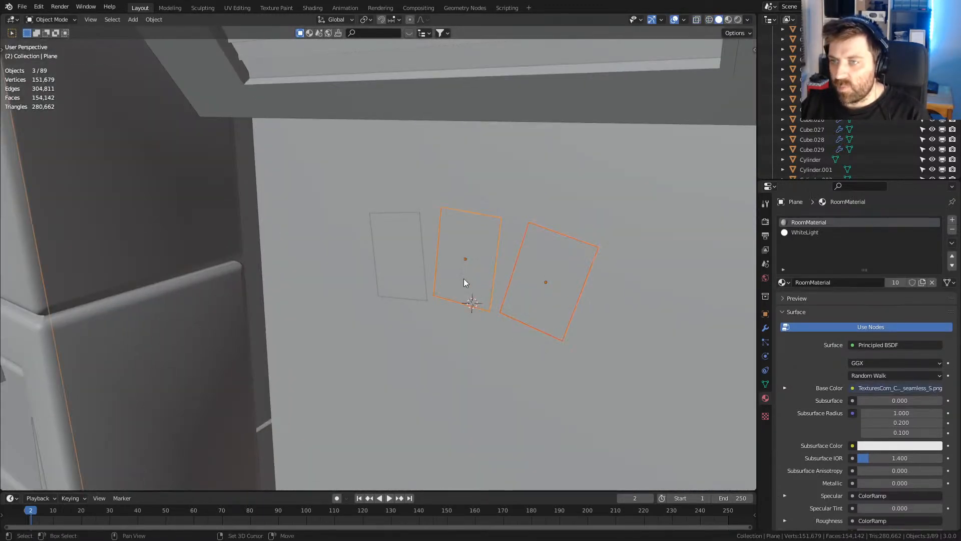
{"action": "left_click", "coordinate": [407, 275]}
{"action": "left_click", "coordinate": [466, 278], "text": "shift"}
{"action": "left_click", "coordinate": [543, 310], "text": "shift"}
{"action": "scroll", "coordinate": [544, 311], "scroll_direction": "up", "scroll_amount": 3}
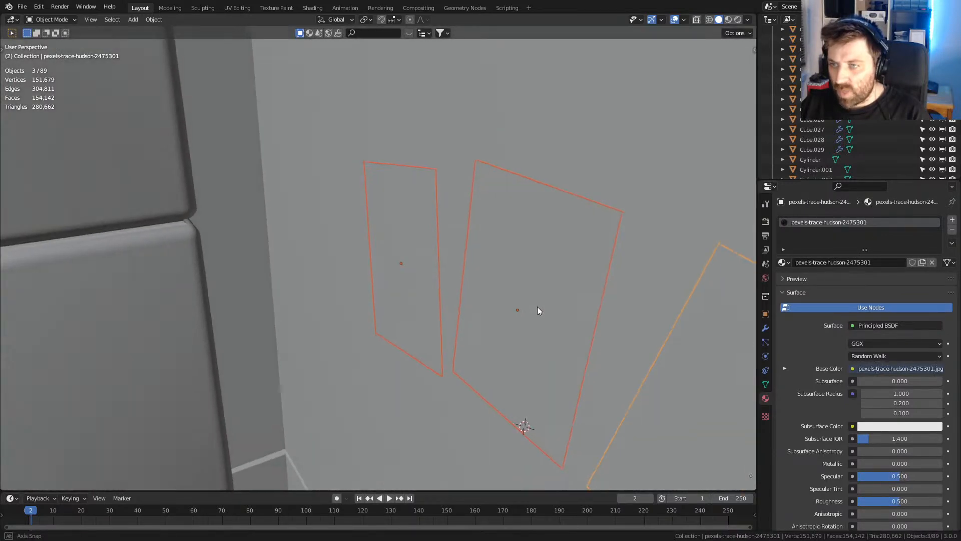
{"action": "key", "text": "g"}
{"action": "key", "text": "y"}
{"action": "left_click", "coordinate": [577, 362]}
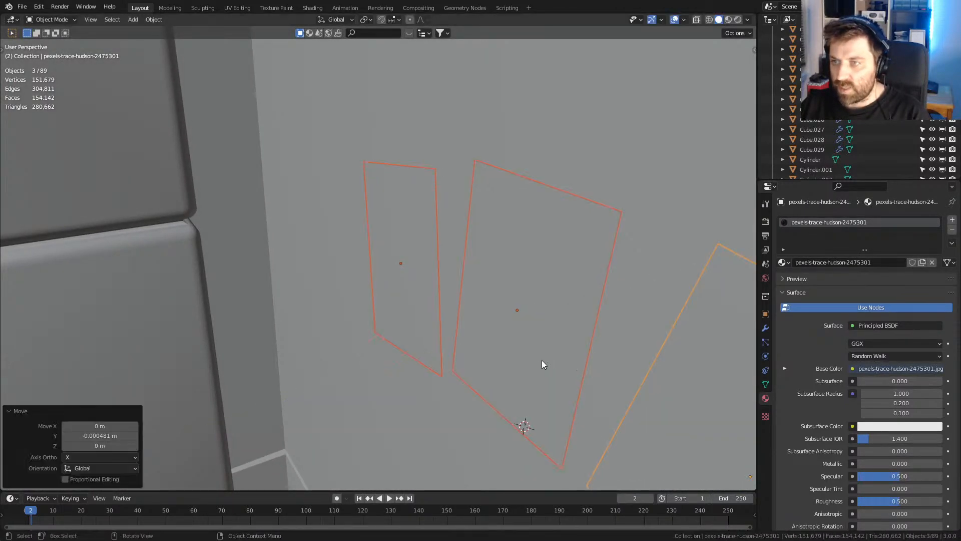
- Return the viewport to rendered shading and deselect the photos
{"action": "scroll", "coordinate": [548, 361], "scroll_direction": "down", "scroll_amount": 8}
{"action": "key", "text": "z"}
{"action": "left_click", "coordinate": [613, 360]}
{"action": "scroll", "coordinate": [606, 359], "scroll_direction": "down", "scroll_amount": 2}
{"action": "middle_click_drag", "start_coordinate": [600, 358], "coordinate": [508, 328]}
{"action": "scroll", "coordinate": [507, 333], "scroll_direction": "down", "scroll_amount": 8}
{"action": "scroll", "coordinate": [521, 302], "scroll_direction": "up", "scroll_amount": 1}
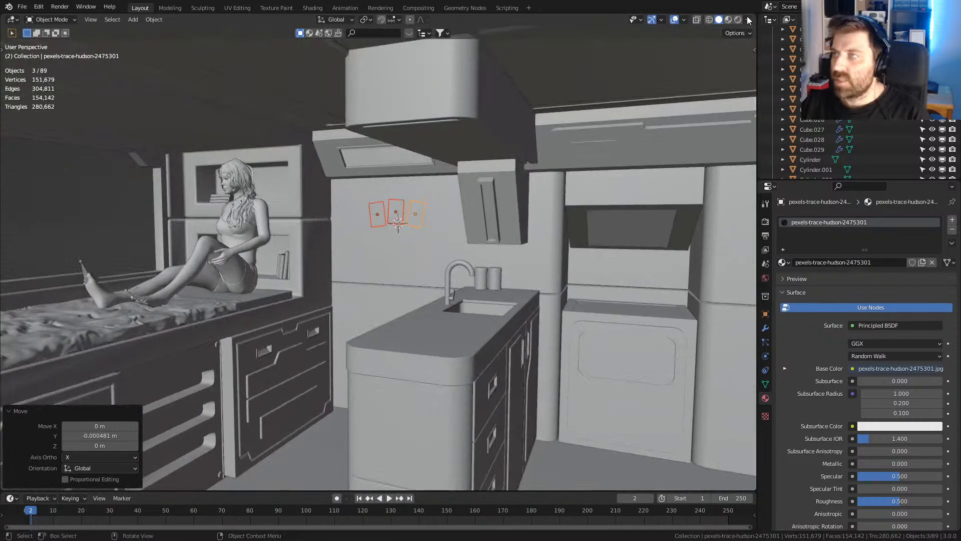
{"action": "left_click", "coordinate": [738, 20]}
{"action": "left_click", "coordinate": [104, 207]}
- Move the couple photo from the kitchen wall to the bed area beside the window and rotate it 90° about Z
{"action": "scroll", "coordinate": [360, 303], "scroll_direction": "down", "scroll_amount": 3}
{"action": "middle_click_drag", "start_coordinate": [359, 303], "coordinate": [464, 326]}
{"action": "scroll", "coordinate": [464, 326], "scroll_direction": "up", "scroll_amount": 4}
{"action": "left_click", "coordinate": [633, 293]}
{"action": "middle_click_drag", "start_coordinate": [633, 294], "coordinate": [613, 306]}
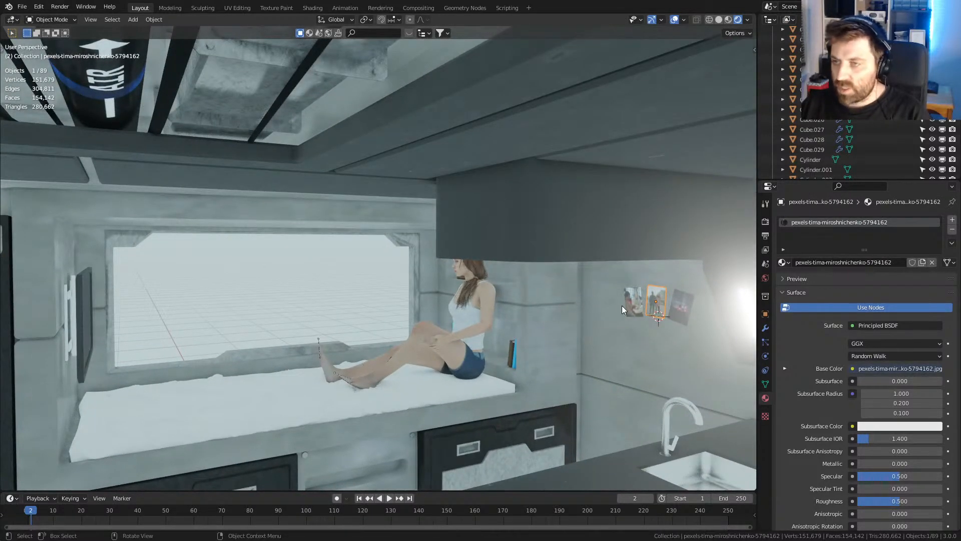
{"action": "key", "text": "g"}
{"action": "left_click", "coordinate": [415, 283]}
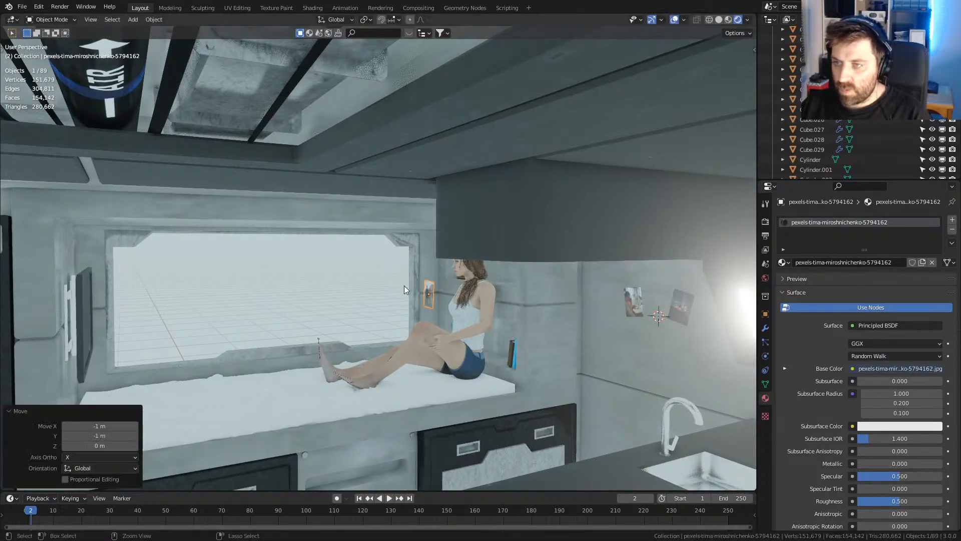
{"action": "key", "text": "r"}
{"action": "key", "text": "z"}
{"action": "key", "text": "9"}
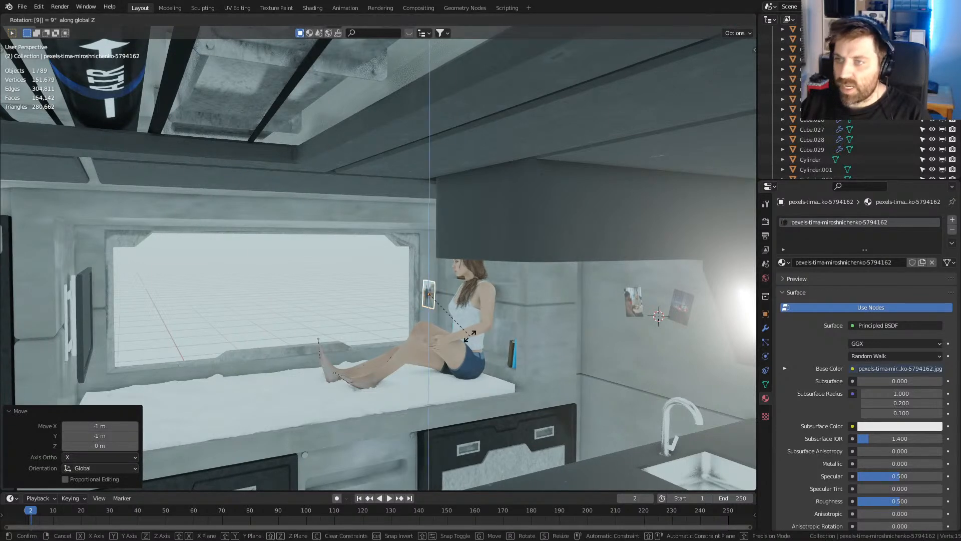
{"action": "key", "text": "Return"}
- In a wireframe top view, move the couple photo against the wall beside the bed window
{"action": "key", "text": "KP_7"}
{"action": "key", "text": "z"}
{"action": "left_click", "coordinate": [390, 335]}
{"action": "scroll", "coordinate": [500, 281], "scroll_direction": "up", "scroll_amount": 4}
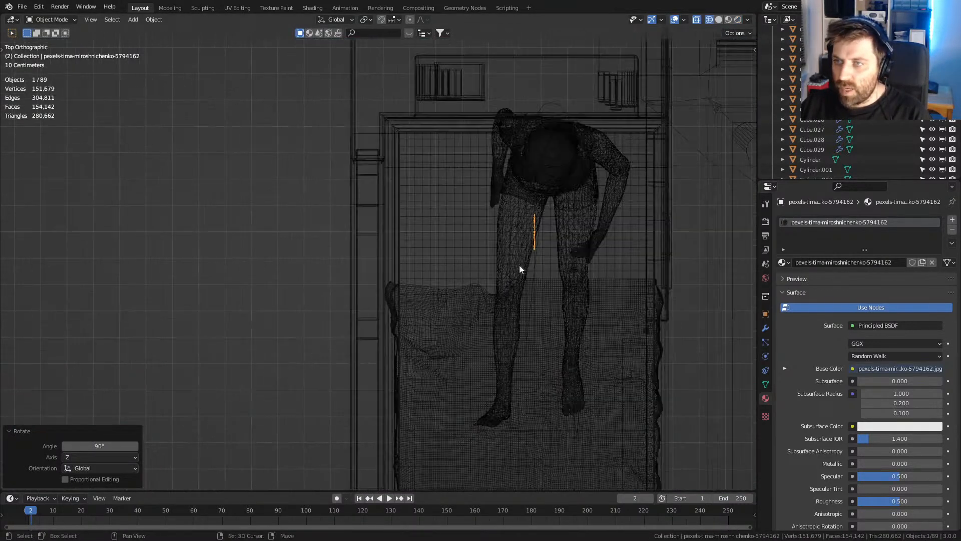
{"action": "middle_click_drag", "start_coordinate": [500, 281], "coordinate": [514, 318], "text": "shift"}
{"action": "key", "text": "g"}
{"action": "left_click", "coordinate": [465, 195]}
{"action": "mouse_move", "coordinate": [526, 250]}
{"action": "middle_mouse_down"}
{"action": "mouse_move", "coordinate": [449, 191]}
{"action": "mouse_move", "coordinate": [425, 150]}
{"action": "middle_mouse_up"}
{"action": "key", "text": "z"}
{"action": "left_click", "coordinate": [488, 153]}
{"action": "mouse_move", "coordinate": [410, 289]}
{"action": "middle_mouse_down"}
{"action": "mouse_move", "coordinate": [452, 288]}
{"action": "mouse_move", "coordinate": [536, 368]}
{"action": "mouse_move", "coordinate": [458, 331]}
{"action": "middle_mouse_up"}
{"action": "scroll", "coordinate": [536, 368], "scroll_direction": "up", "scroll_amount": 3}
- Raise the couple photo about 0.09 m along Z on the wall beside the window
{"action": "key", "text": "g"}
{"action": "key", "text": "z"}
{"action": "left_click", "coordinate": [558, 368]}
{"action": "key", "text": "g"}
{"action": "key", "text": "z"}
{"action": "right_click", "coordinate": [523, 319]}
{"action": "scroll", "coordinate": [504, 353], "scroll_direction": "up", "scroll_amount": 2}
{"action": "middle_click_drag", "start_coordinate": [503, 353], "coordinate": [548, 369]}
{"action": "scroll", "coordinate": [543, 362], "scroll_direction": "down", "scroll_amount": 10}
- Show the room through the camera in rendered shading and set the render engine to Cycles
{"action": "key", "text": "KP_0"}
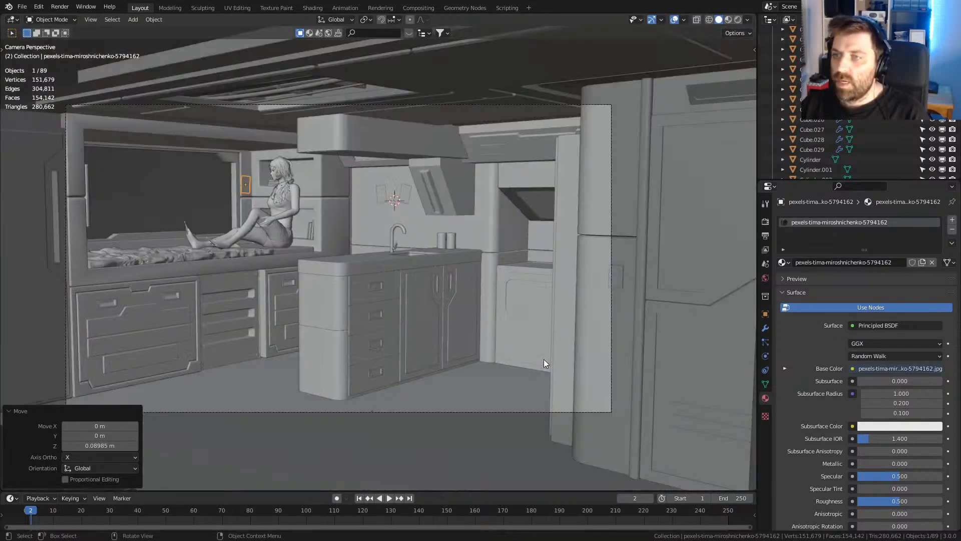
{"action": "left_click", "coordinate": [738, 19]}
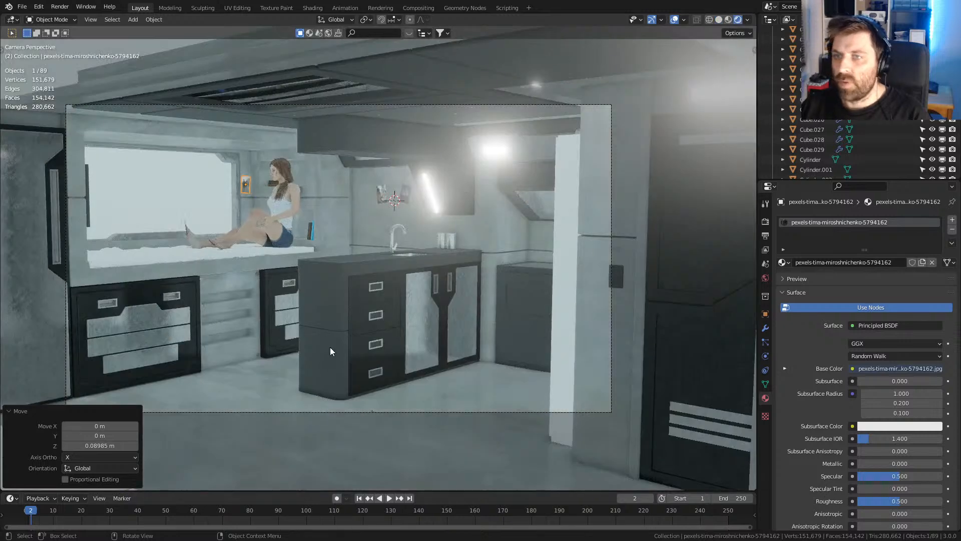
{"action": "left_click", "coordinate": [147, 202]}
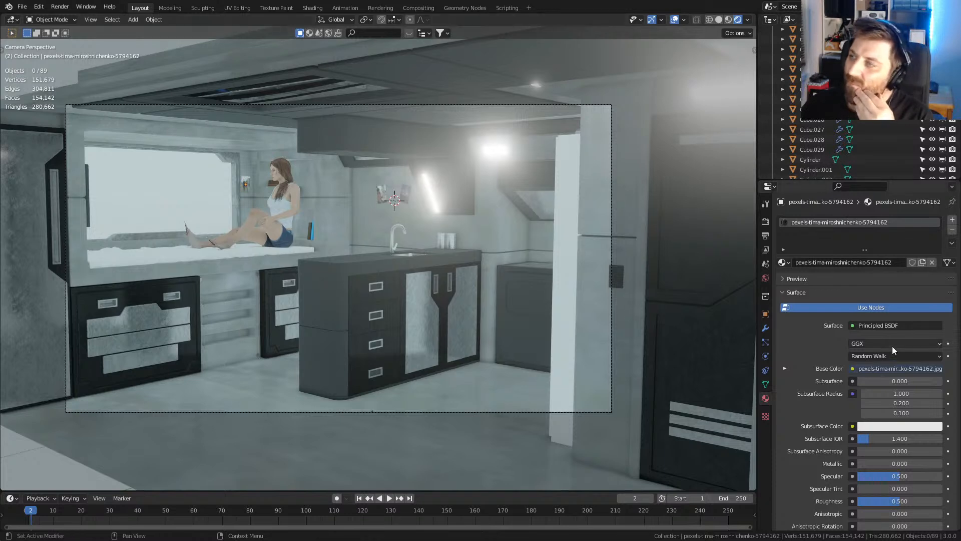
{"action": "left_click", "coordinate": [766, 221]}
{"action": "left_click", "coordinate": [893, 219]}
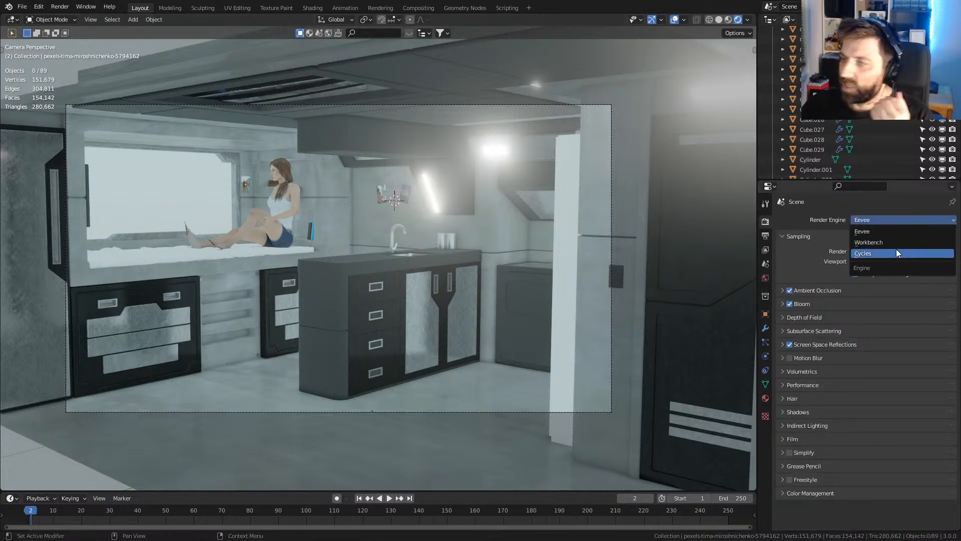
{"action": "left_click", "coordinate": [903, 249]}
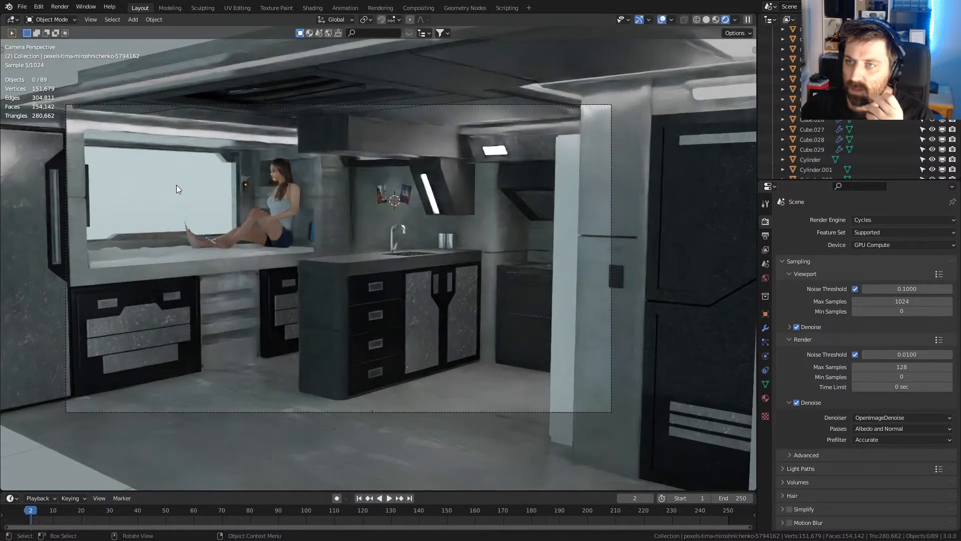
- Open the coffee-table photo on the kitchen wall in Edit Mode
{"action": "scroll", "coordinate": [422, 236], "scroll_direction": "up", "scroll_amount": 5}
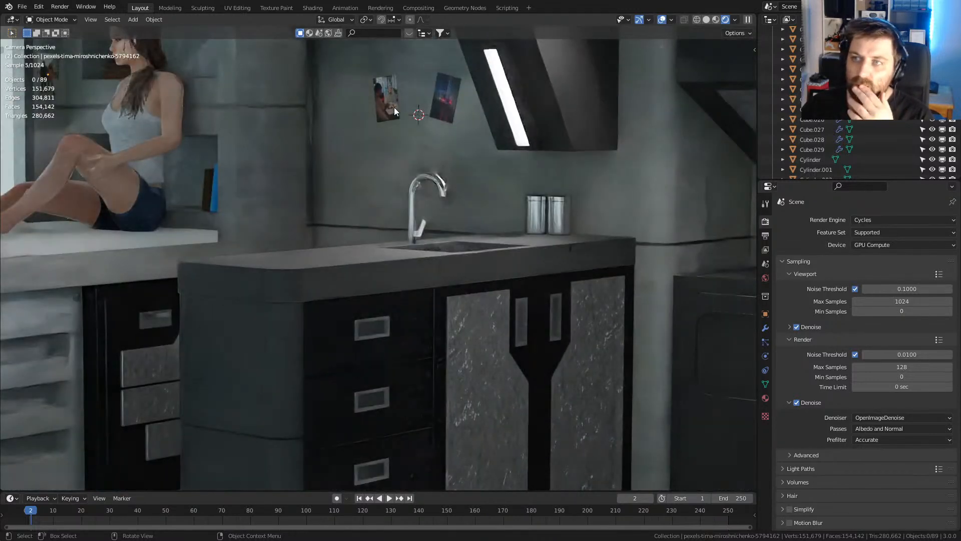
{"action": "left_click", "coordinate": [395, 107]}
{"action": "key", "text": "Tab"}
- Try dividing the coffee-table photo with six loop cuts, and undo the cuts
{"action": "key", "text": "ctrl+r"}
{"action": "scroll", "coordinate": [392, 98], "scroll_direction": "up", "scroll_amount": 5}
{"action": "left_click", "coordinate": [393, 98]}
{"action": "right_click", "coordinate": [394, 103]}
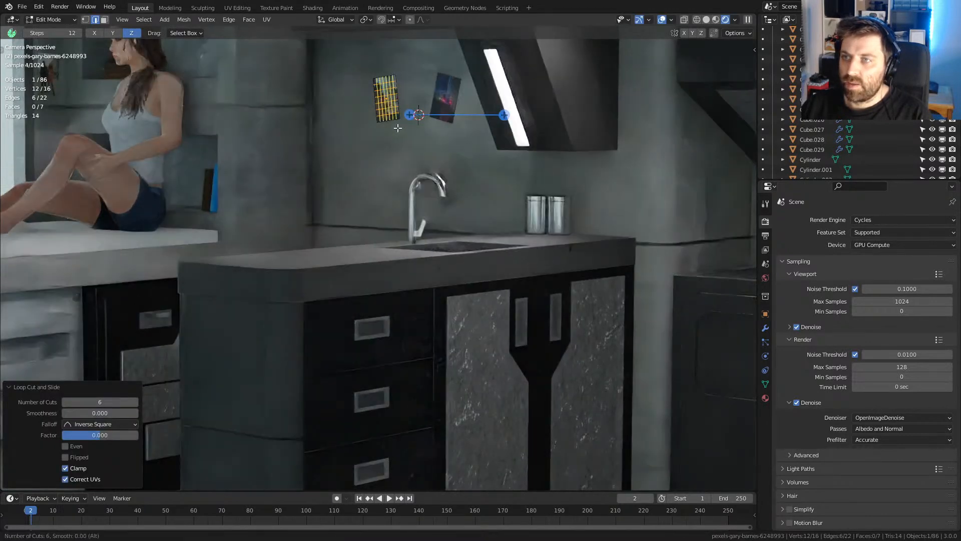
{"action": "key", "text": "ctrl+z"}
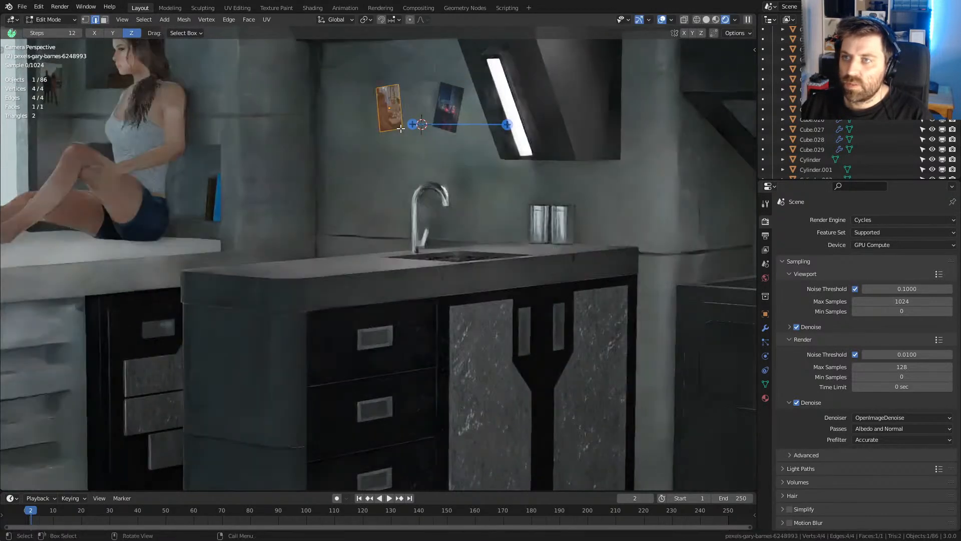
- Divide the coffee-table photo into a fine grid with 17 loop cuts one way and 8 the other
{"action": "scroll", "coordinate": [397, 115], "scroll_direction": "up", "scroll_amount": 7}
{"action": "left_click", "coordinate": [396, 120]}
{"action": "right_click", "coordinate": [394, 125]}
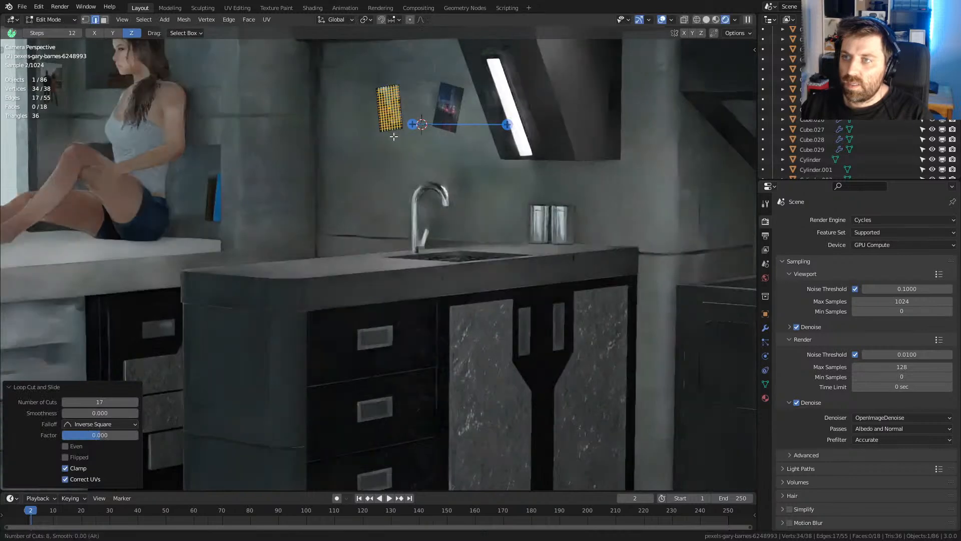
- Shift the photo's upper-left corner vertex about -0.002 m along X with proportional editing, using an influence size of about 0.098 m
{"action": "middle_click_drag", "start_coordinate": [394, 136], "coordinate": [411, 184], "text": "shift"}
{"action": "scroll", "coordinate": [411, 185], "scroll_direction": "up", "scroll_amount": 6}
{"action": "middle_click_drag", "start_coordinate": [442, 118], "coordinate": [399, 393], "text": "shift"}
{"action": "scroll", "coordinate": [421, 332], "scroll_direction": "up", "scroll_amount": 3}
{"action": "key", "text": "1"}
{"action": "left_click", "coordinate": [356, 196]}
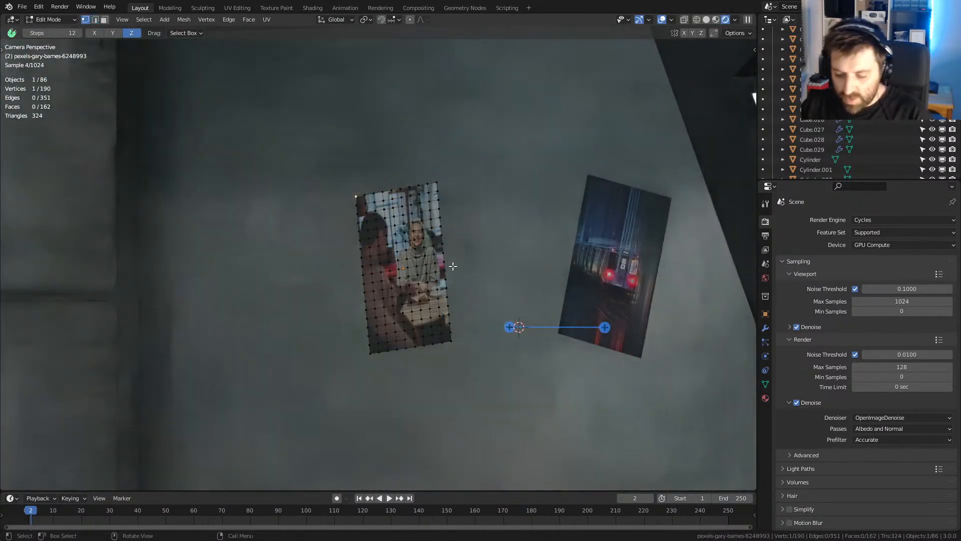
{"action": "key", "text": "g"}
{"action": "key", "text": "y"}
{"action": "key", "text": "x"}
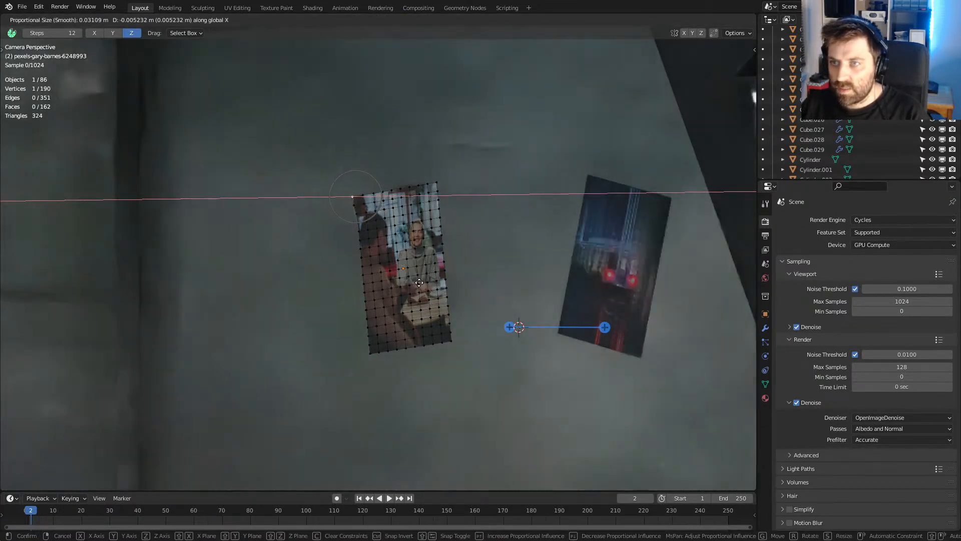
{"action": "scroll", "coordinate": [417, 283], "scroll_direction": "down", "scroll_amount": 6}
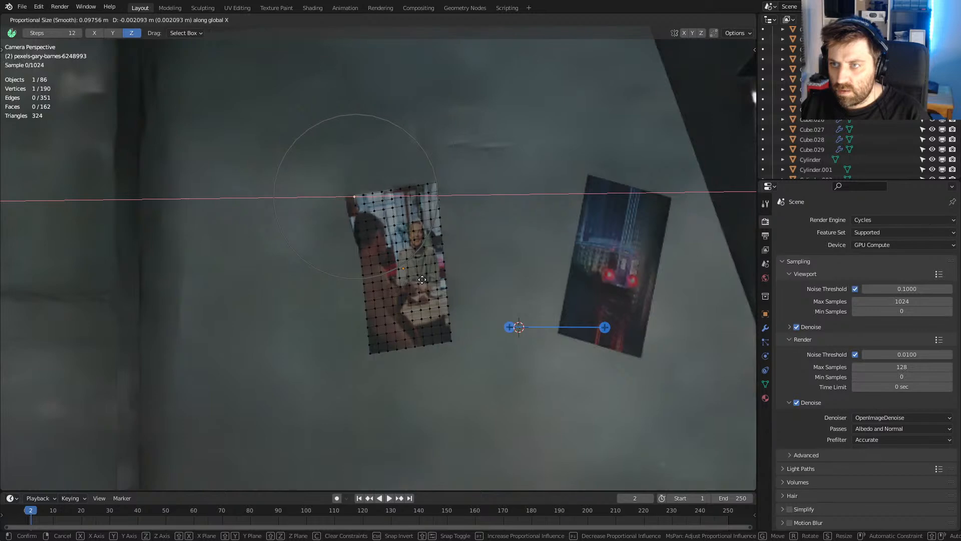
{"action": "left_click", "coordinate": [420, 280]}
- Pull the same corner away from the wall along Y with proportional editing, and leave Edit Mode
{"action": "middle_click_drag", "start_coordinate": [421, 279], "coordinate": [414, 309]}
{"action": "scroll", "coordinate": [531, 283], "scroll_direction": "up", "scroll_amount": 6}
{"action": "scroll", "coordinate": [468, 319], "scroll_direction": "down", "scroll_amount": 1}
{"action": "scroll", "coordinate": [494, 296], "scroll_direction": "down", "scroll_amount": 6}
{"action": "scroll", "coordinate": [472, 312], "scroll_direction": "up", "scroll_amount": 5}
{"action": "scroll", "coordinate": [471, 312], "scroll_direction": "down", "scroll_amount": 2}
{"action": "scroll", "coordinate": [472, 313], "scroll_direction": "up", "scroll_amount": 5}
{"action": "scroll", "coordinate": [414, 309], "scroll_direction": "up", "scroll_amount": 1}
{"action": "middle_click_drag", "start_coordinate": [544, 267], "coordinate": [530, 317], "text": "shift"}
{"action": "key", "text": "g"}
{"action": "key", "text": "y"}
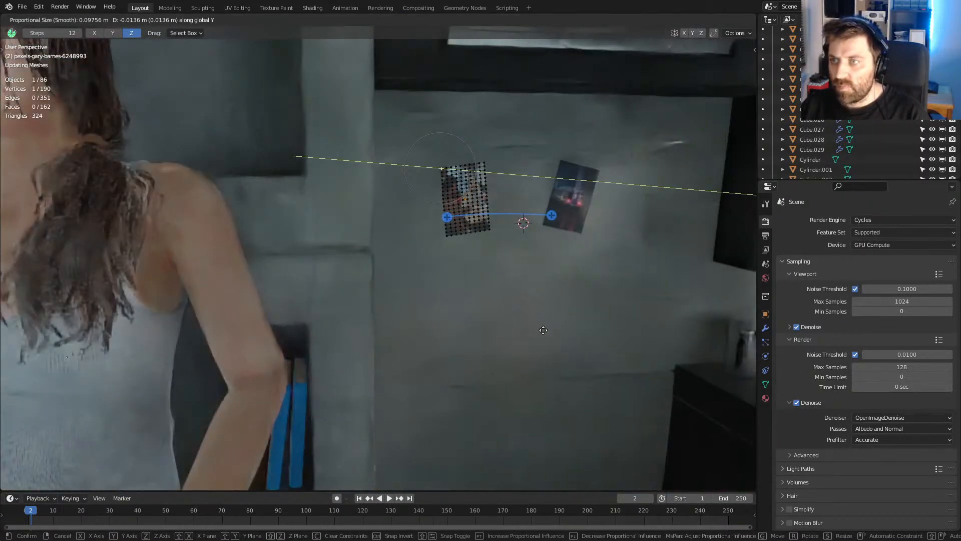
{"action": "left_click", "coordinate": [569, 296]}
{"action": "key", "text": "Tab"}
{"action": "key", "text": "Tab"}
{"action": "key", "text": "Tab"}
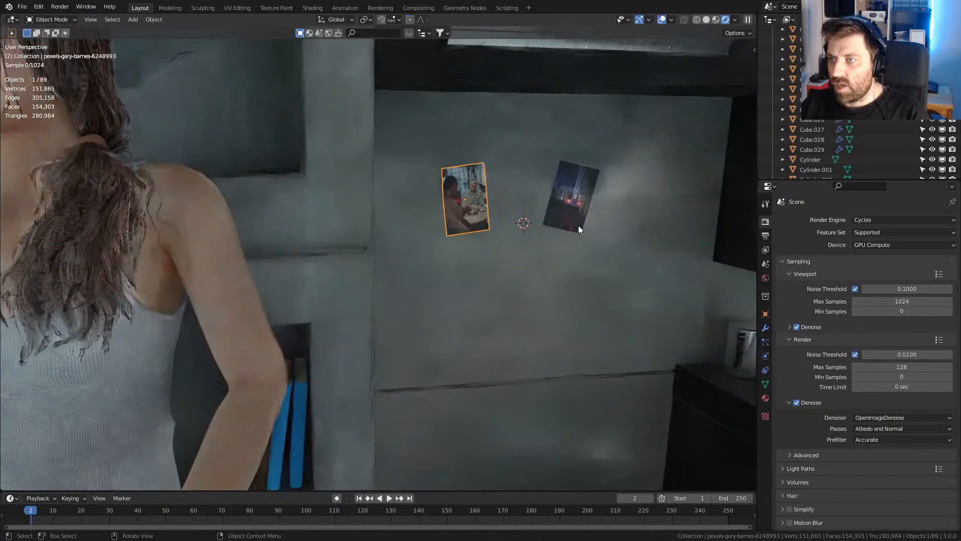
- Divide the train photo in Edit Mode with 8 loop cuts and add a second set of 13 cuts
{"action": "key", "text": "Tab"}
{"action": "key", "text": "ctrl+r"}
{"action": "scroll", "coordinate": [578, 231], "scroll_direction": "up", "scroll_amount": 7}
{"action": "left_click", "coordinate": [577, 231]}
{"action": "right_click", "coordinate": [578, 231]}
{"action": "key", "text": "ctrl+r"}
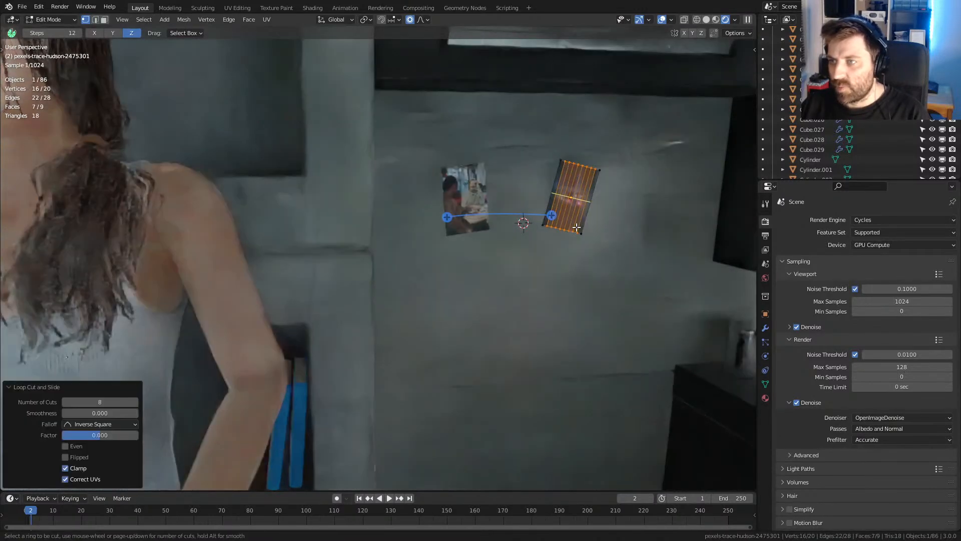
{"action": "scroll", "coordinate": [577, 227], "scroll_direction": "up", "scroll_amount": 9}
{"action": "scroll", "coordinate": [577, 228], "scroll_direction": "up", "scroll_amount": 1}
{"action": "left_click", "coordinate": [577, 233]}
{"action": "right_click", "coordinate": [576, 233]}
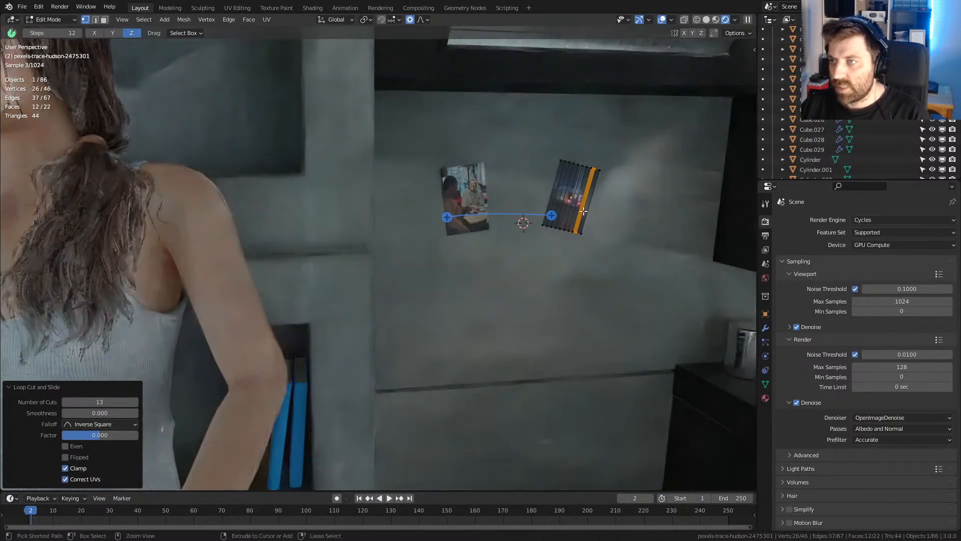
- Undo the train photo's second set of 13 cuts and add 8 centred loop cuts in the crossing direction
{"action": "key", "text": "ctrl+z"}
{"action": "key", "text": "ctrl+r"}
{"action": "scroll", "coordinate": [584, 219], "scroll_direction": "up", "scroll_amount": 7}
{"action": "left_click", "coordinate": [584, 219]}
{"action": "right_click", "coordinate": [584, 219]}
- Pull the train photo's lower-right corner vertex about -0.005 m along Y with proportional editing
{"action": "left_click", "coordinate": [582, 253]}
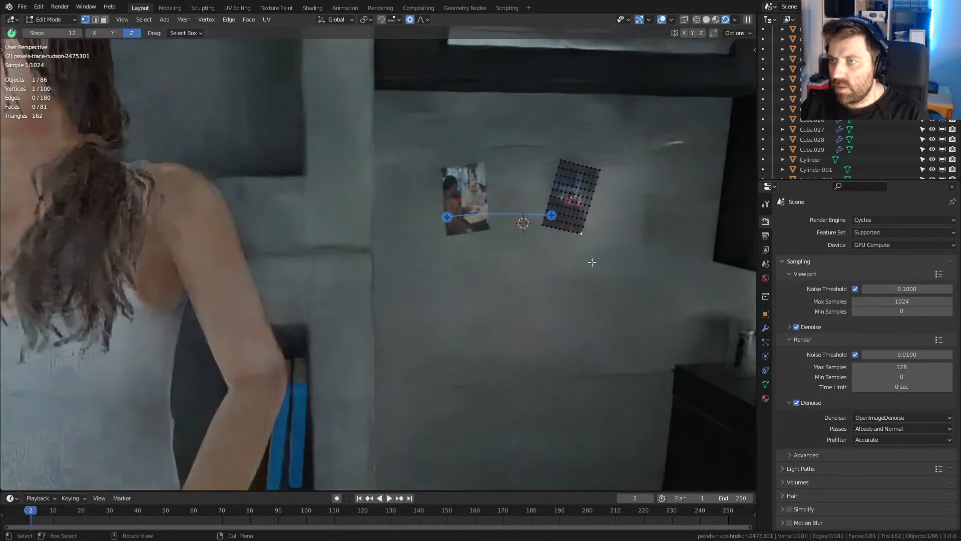
{"action": "key", "text": "g"}
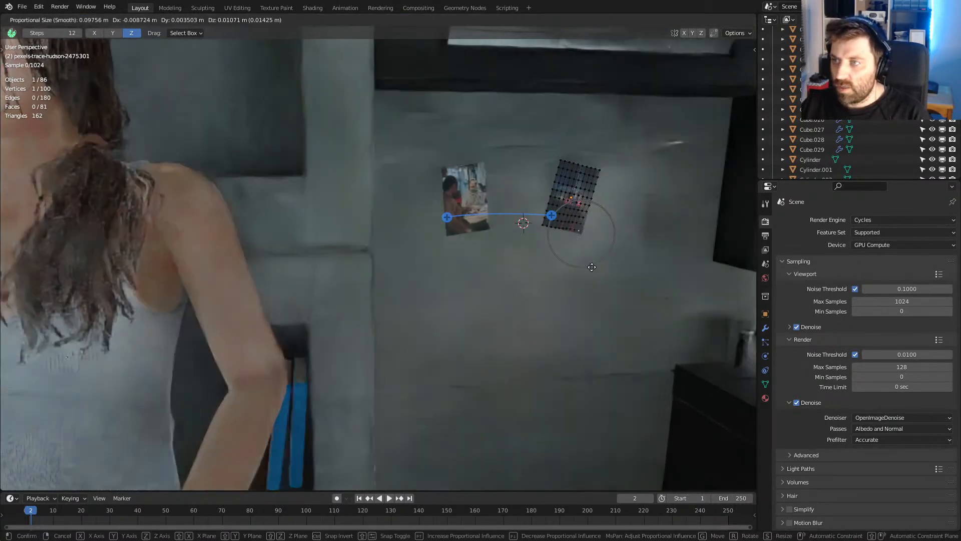
{"action": "key", "text": "y"}
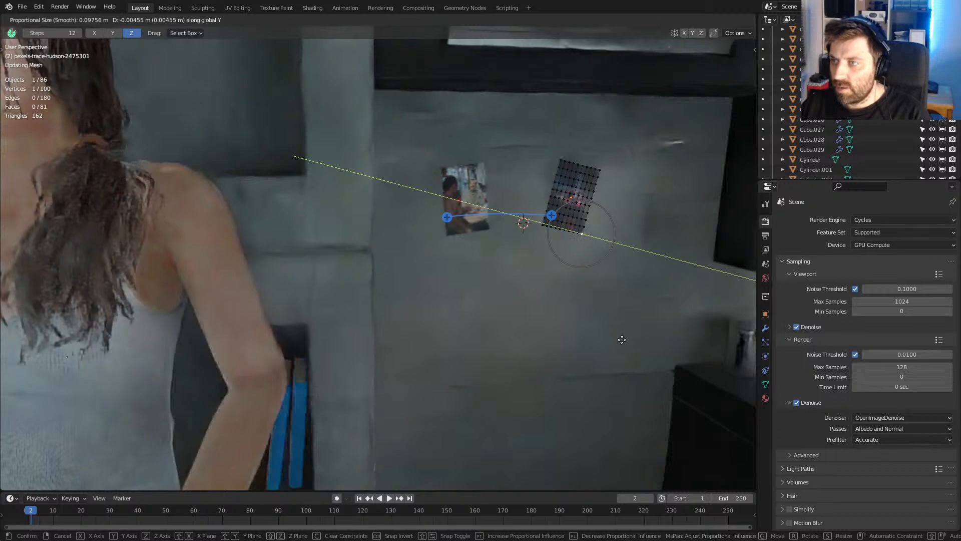
{"action": "left_click", "coordinate": [623, 346]}
- Pull the train photo's upper-left corner vertex along Y with proportional editing and leave Edit Mode
{"action": "left_click", "coordinate": [559, 160]}
{"action": "key", "text": "g"}
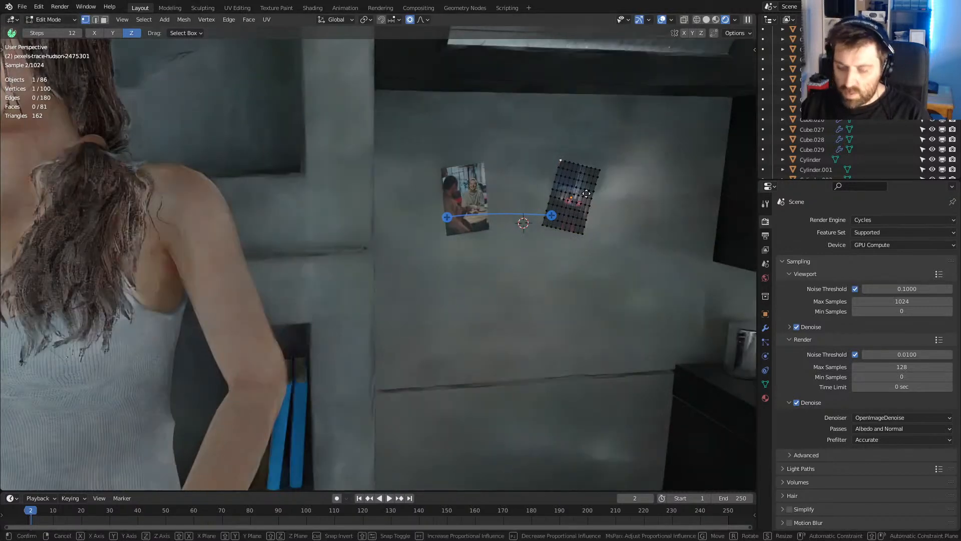
{"action": "key", "text": "y"}
{"action": "left_click", "coordinate": [589, 222]}
{"action": "key", "text": "Tab"}
{"action": "scroll", "coordinate": [590, 225], "scroll_direction": "down", "scroll_amount": 1}
{"action": "middle_click_drag", "start_coordinate": [590, 226], "coordinate": [555, 260]}
{"action": "scroll", "coordinate": [509, 227], "scroll_direction": "down", "scroll_amount": 6}
{"action": "scroll", "coordinate": [586, 245], "scroll_direction": "up", "scroll_amount": 5}
{"action": "scroll", "coordinate": [564, 260], "scroll_direction": "down", "scroll_amount": 5}
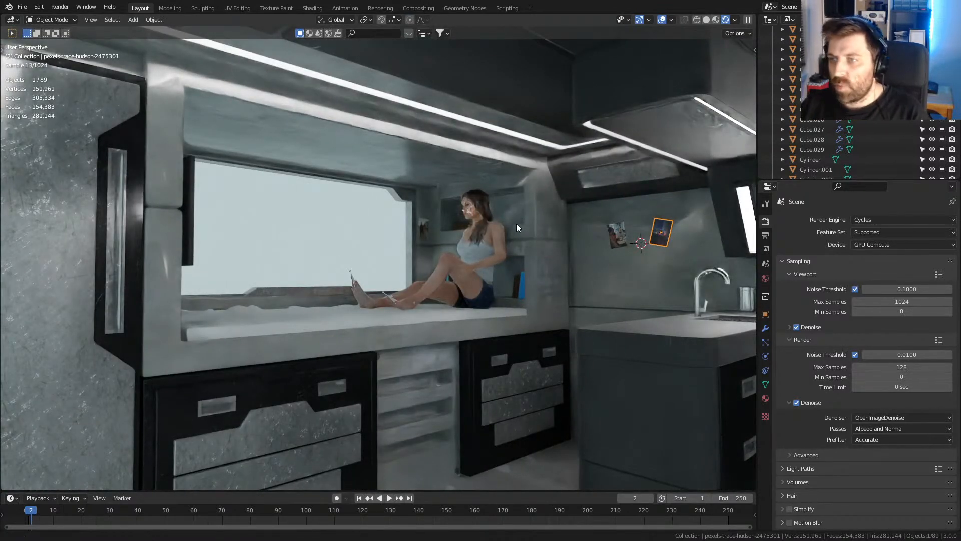
{"action": "scroll", "coordinate": [519, 224], "scroll_direction": "down", "scroll_amount": 8}
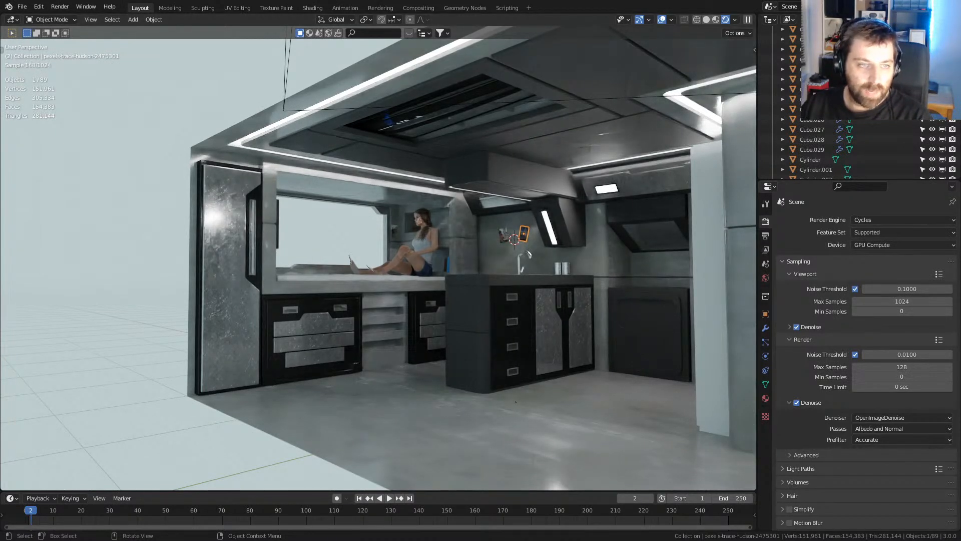
- Bring up File Explorer and look for textures in the Library folder on Blender (M:) and on the Games (F:) drive
{"action": "left_click_drag", "start_coordinate": [0, 66], "coordinate": [452, 32]}
{"action": "left_click", "coordinate": [245, 348]}
{"action": "double_click", "coordinate": [347, 118]}
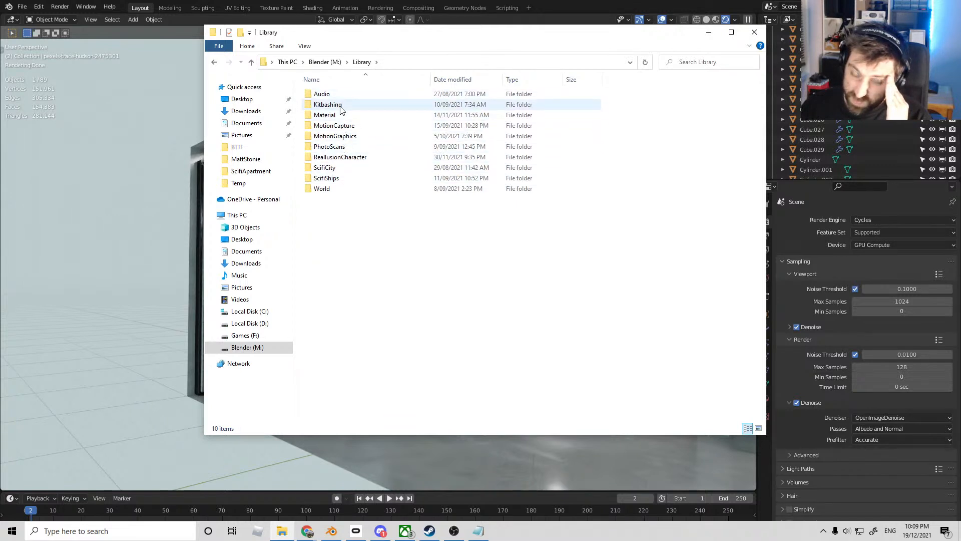
{"action": "left_click", "coordinate": [246, 335]}
{"action": "left_click", "coordinate": [328, 94]}
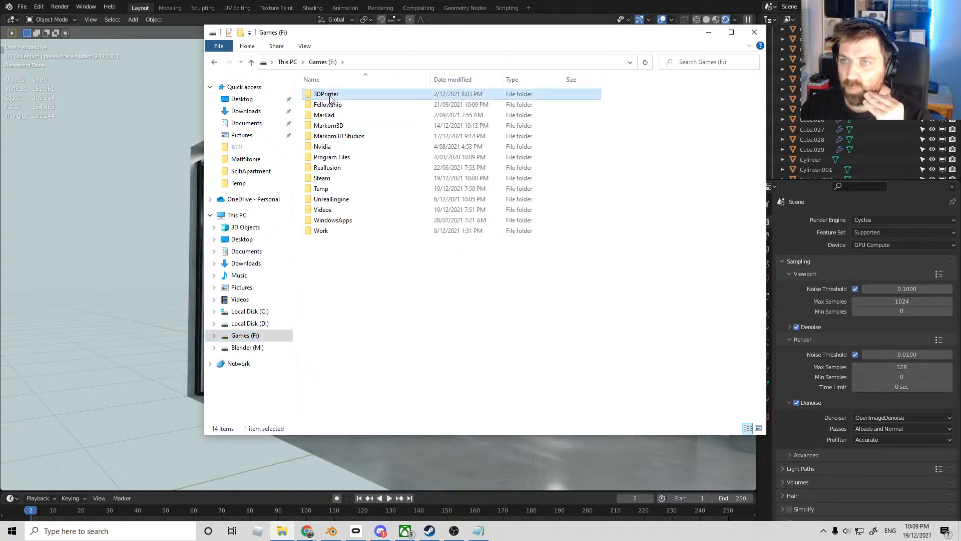
- Open the Grunge folder under 3D Stuff > Textures on Blender (M:) and show its files as large thumbnails
{"action": "left_click", "coordinate": [246, 347]}
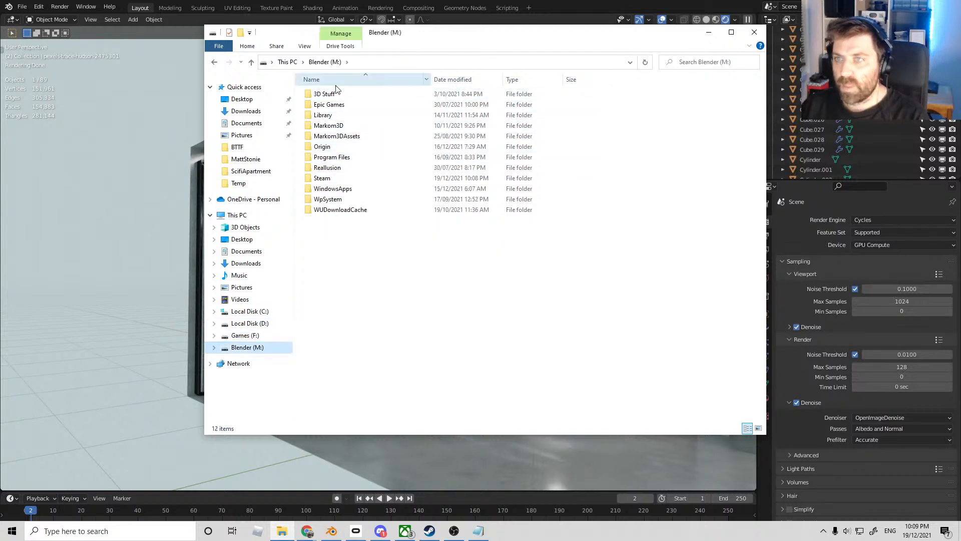
{"action": "double_click", "coordinate": [331, 94]}
{"action": "double_click", "coordinate": [352, 115]}
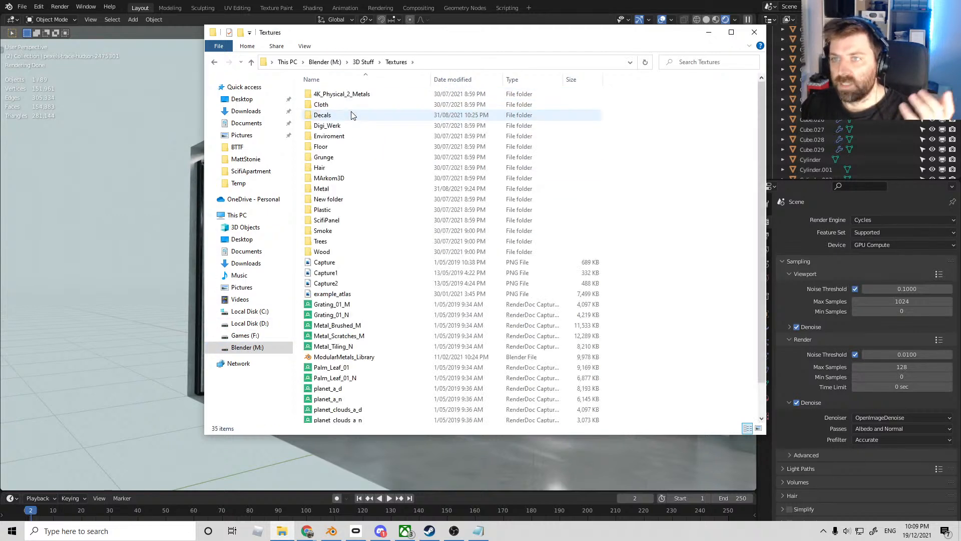
{"action": "double_click", "coordinate": [345, 157]}
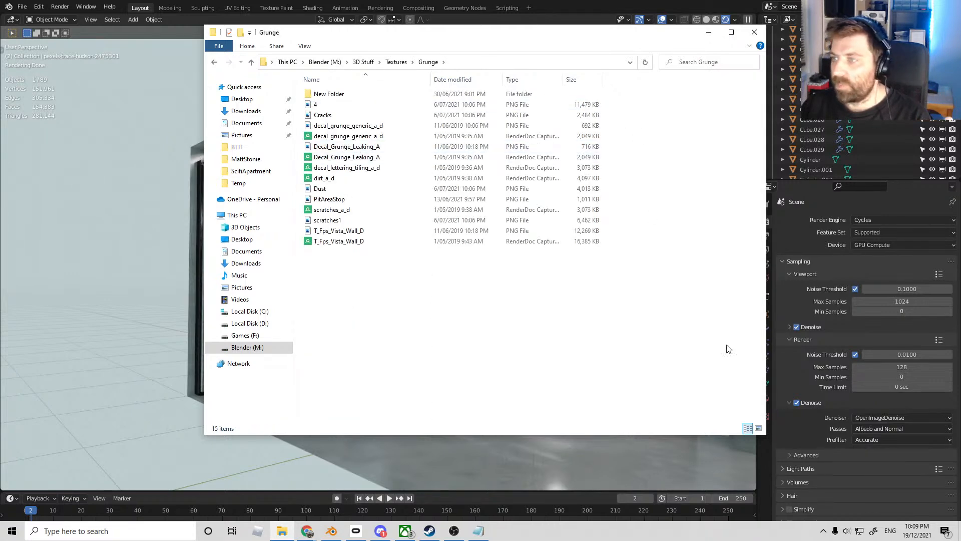
{"action": "left_click", "coordinate": [758, 429]}
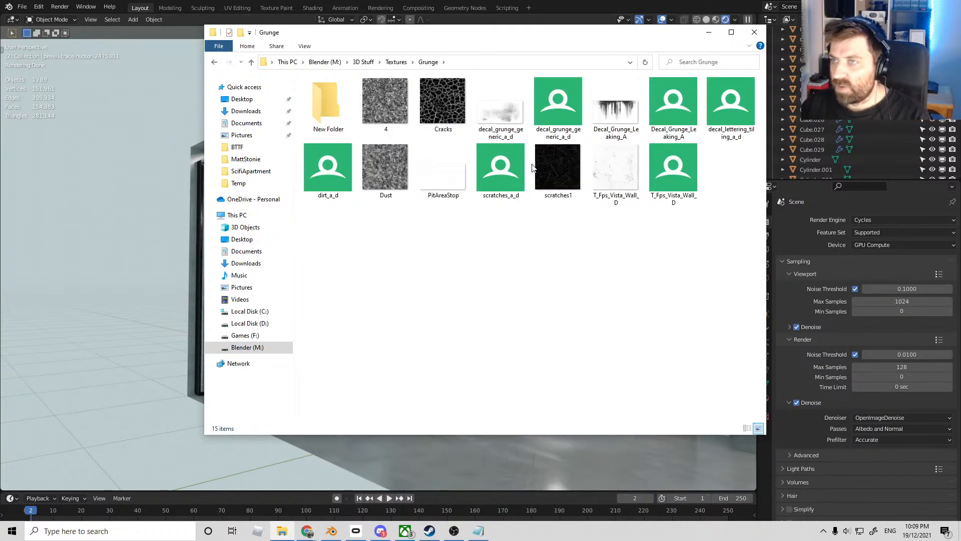
- Copy the PNG images decal_grunge_generic_a_d and Decal_Grunge_Leaking_A from the Grunge folder, and minimize File Explorer
{"action": "left_click", "coordinate": [512, 120]}
{"action": "left_click", "coordinate": [618, 108], "text": "ctrl"}
{"action": "right_click", "coordinate": [625, 112]}
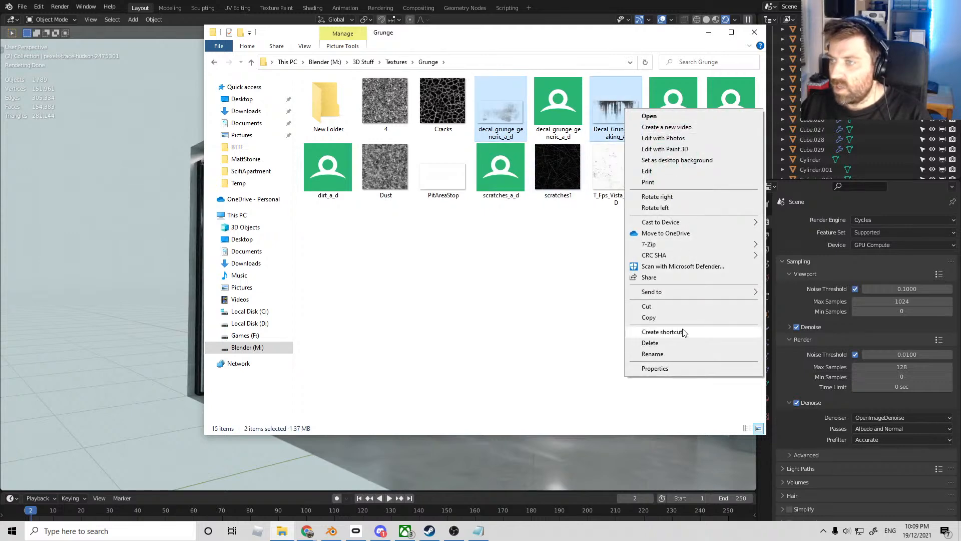
{"action": "left_click", "coordinate": [649, 317]}
{"action": "left_click", "coordinate": [709, 34]}
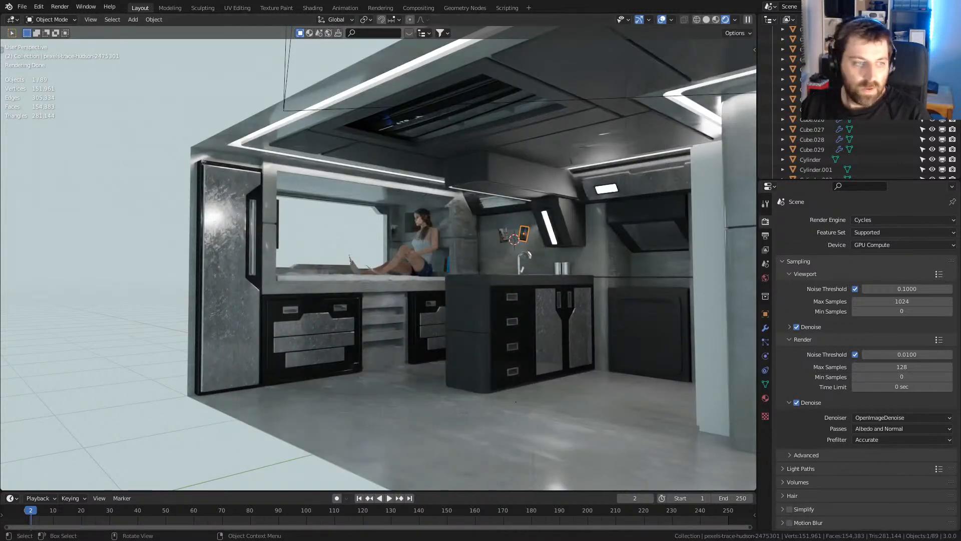
- Paste the two copied decal images into the ScifiApartment textures folder in File Explorer and return to Blender
{"action": "key", "text": "alt+Tab"}
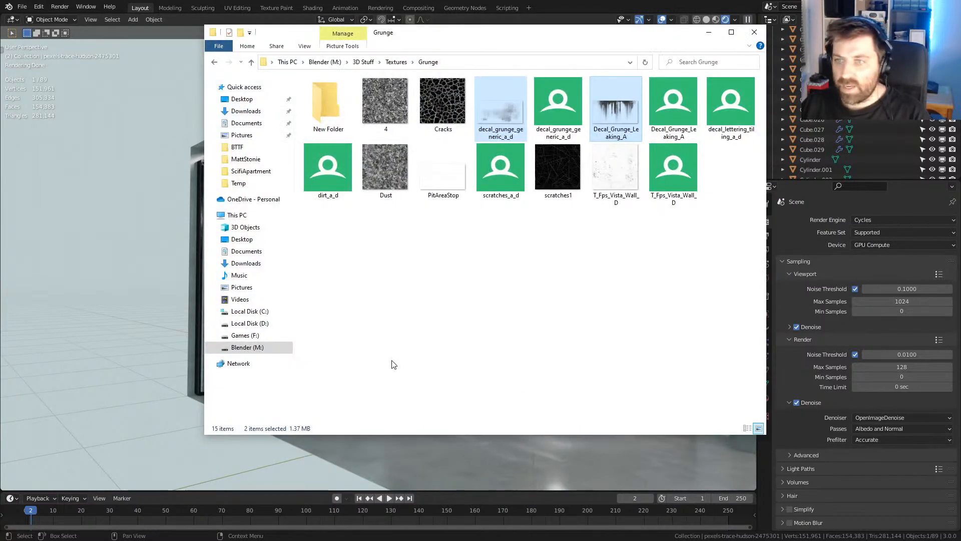
{"action": "key", "text": "alt+Left"}
{"action": "key", "text": "alt+Left"}
{"action": "key", "text": "alt+Left"}
{"action": "key", "text": "alt+Left"}
{"action": "key", "text": "alt+Left"}
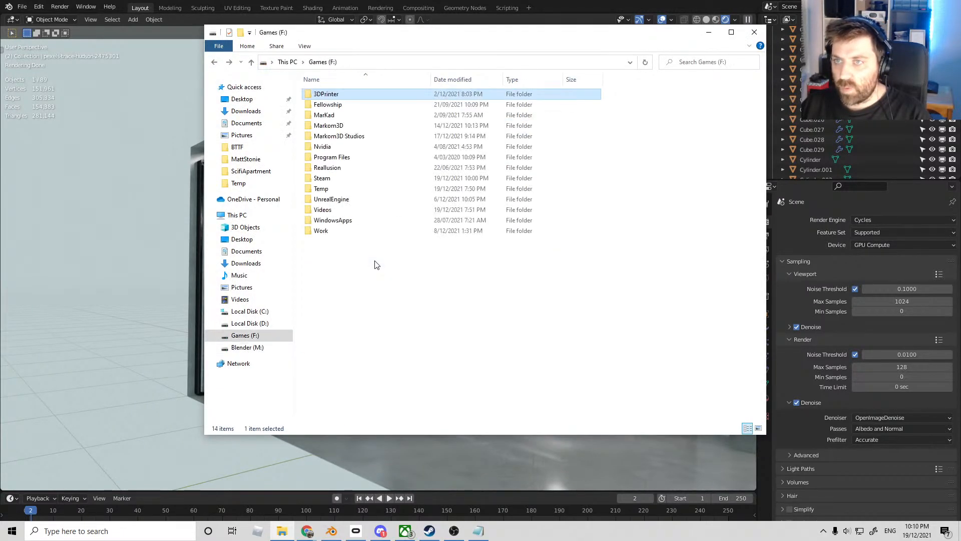
{"action": "key", "text": "alt+Left"}
{"action": "key", "text": "alt+Left"}
{"action": "key", "text": "alt+Left"}
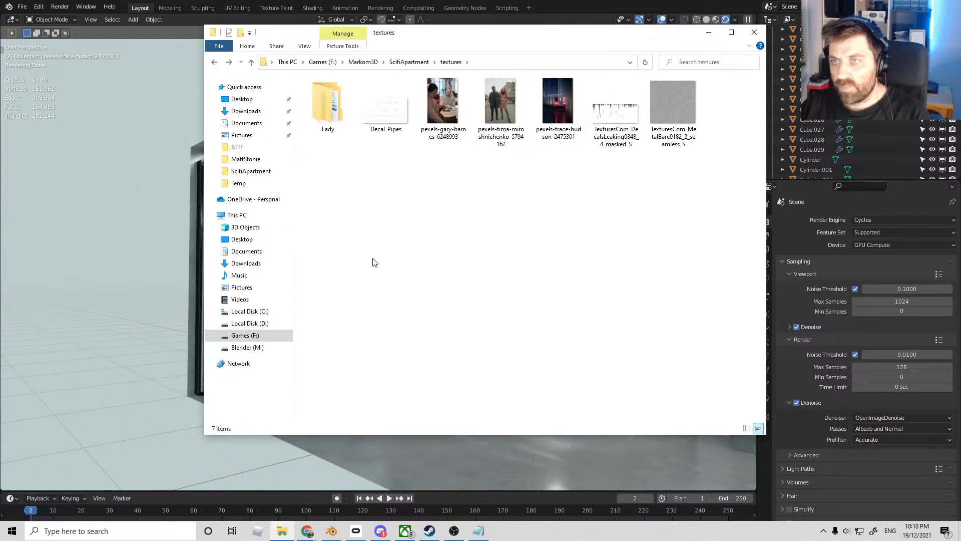
{"action": "right_click", "coordinate": [374, 206]}
{"action": "left_click", "coordinate": [404, 270]}
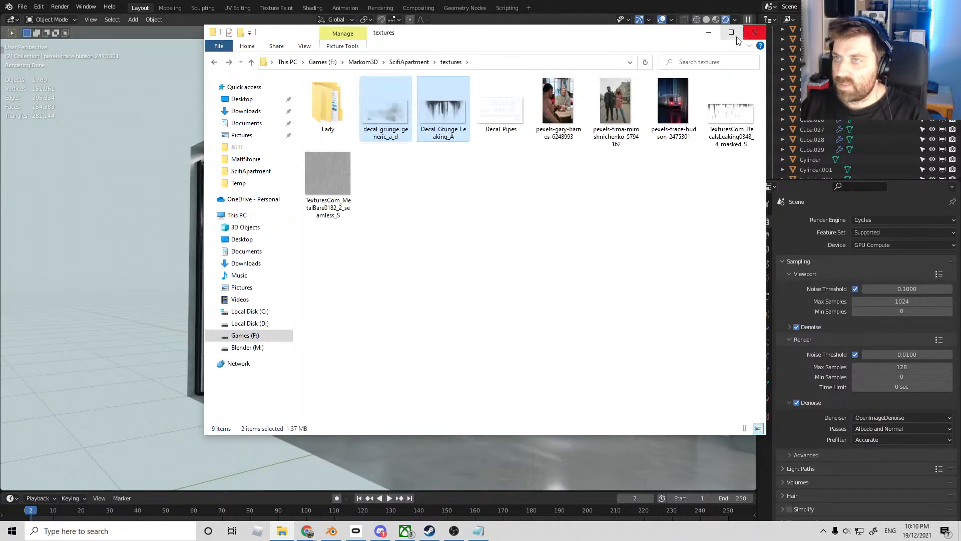
{"action": "left_click", "coordinate": [707, 33]}
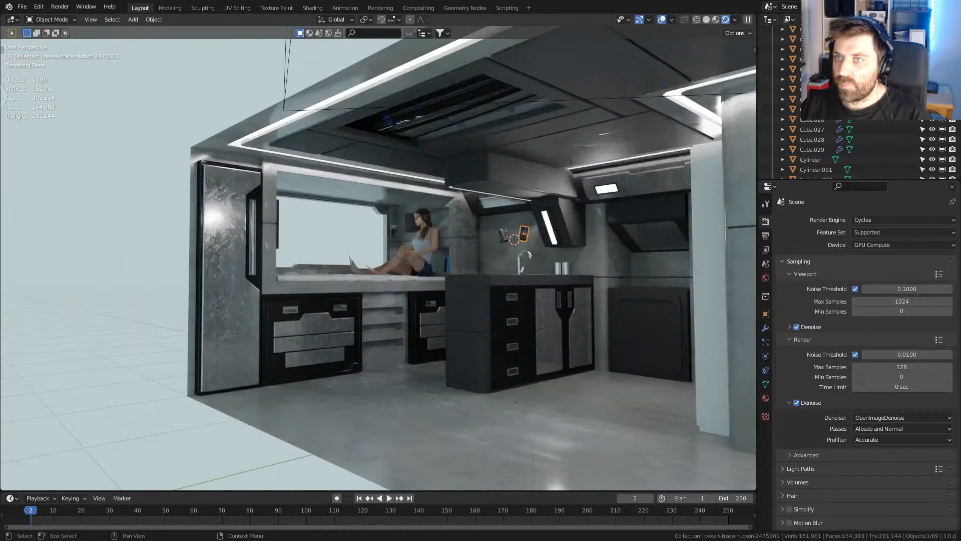
- Import Decal_Grunge_Leaking_A.png and Decal_Pipes.png from the project's textures folder as image planes
{"action": "left_click", "coordinate": [22, 7]}
{"action": "mouse_move", "coordinate": [84, 141]}
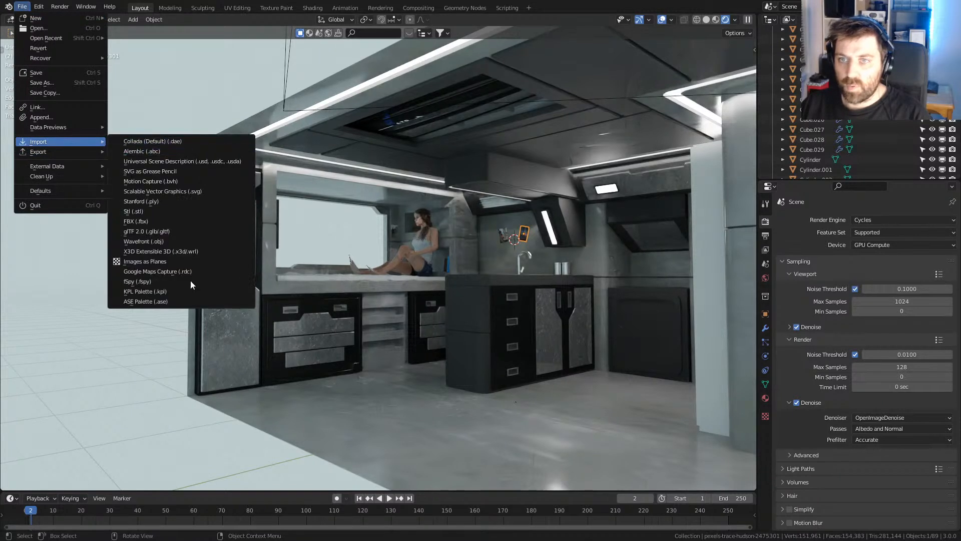
{"action": "left_click", "coordinate": [177, 261]}
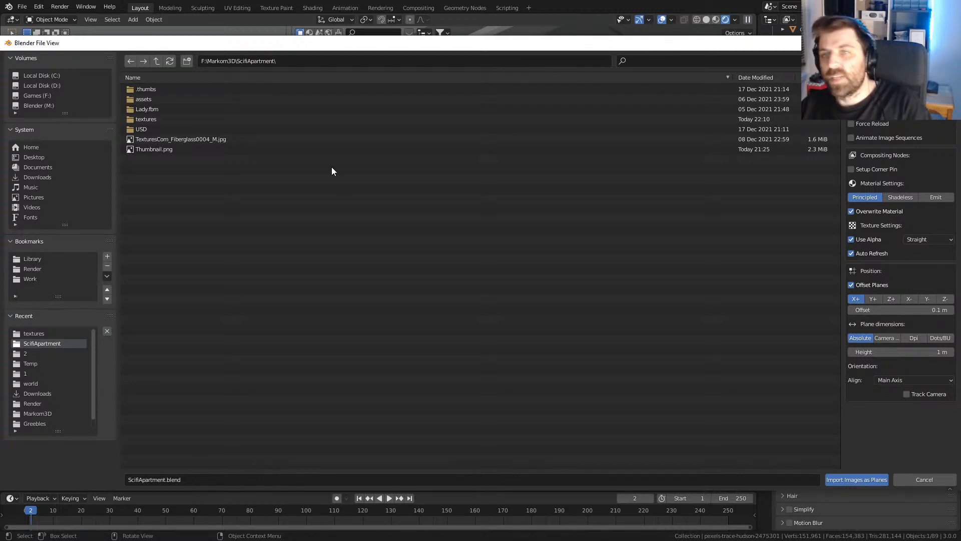
{"action": "left_click", "coordinate": [163, 117]}
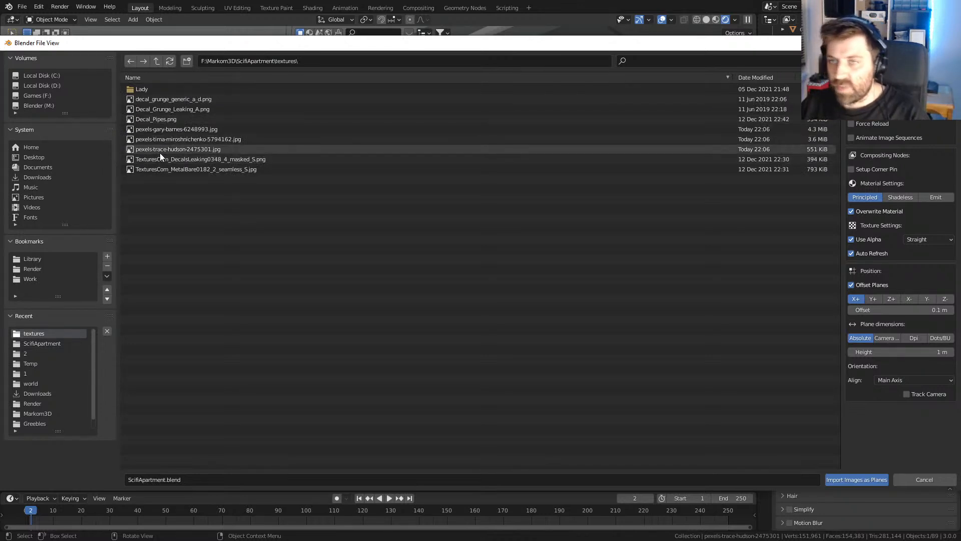
{"action": "left_click", "coordinate": [194, 159]}
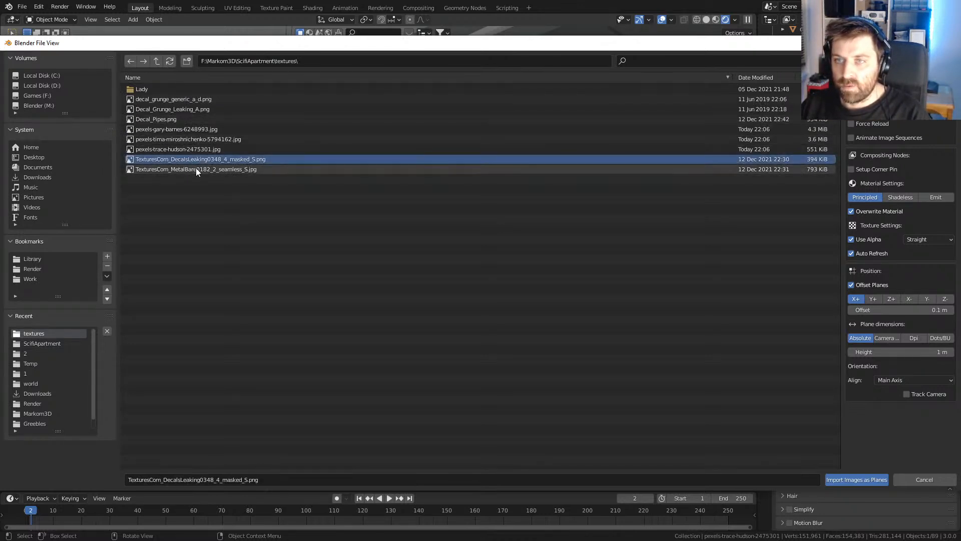
{"action": "left_click", "coordinate": [196, 169], "text": "shift"}
{"action": "left_click", "coordinate": [205, 158]}
{"action": "left_click", "coordinate": [200, 109]}
{"action": "left_click", "coordinate": [199, 119], "text": "shift"}
{"action": "left_click", "coordinate": [835, 482]}
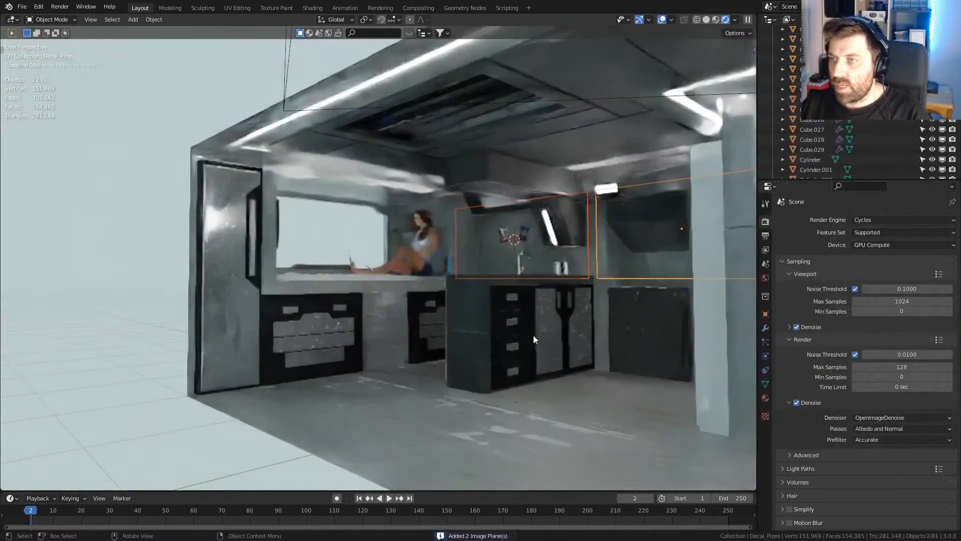
- Raise both imported decal planes along Z above the building and delete the Decal_Pipes plane
{"action": "scroll", "coordinate": [545, 348], "scroll_direction": "down", "scroll_amount": 4}
{"action": "middle_click_drag", "start_coordinate": [520, 296], "coordinate": [551, 316]}
{"action": "key", "text": "g"}
{"action": "key", "text": "z"}
{"action": "left_click", "coordinate": [549, 201]}
{"action": "middle_click_drag", "start_coordinate": [549, 201], "coordinate": [500, 229]}
{"action": "left_click", "coordinate": [546, 169]}
{"action": "key", "text": "Delete"}
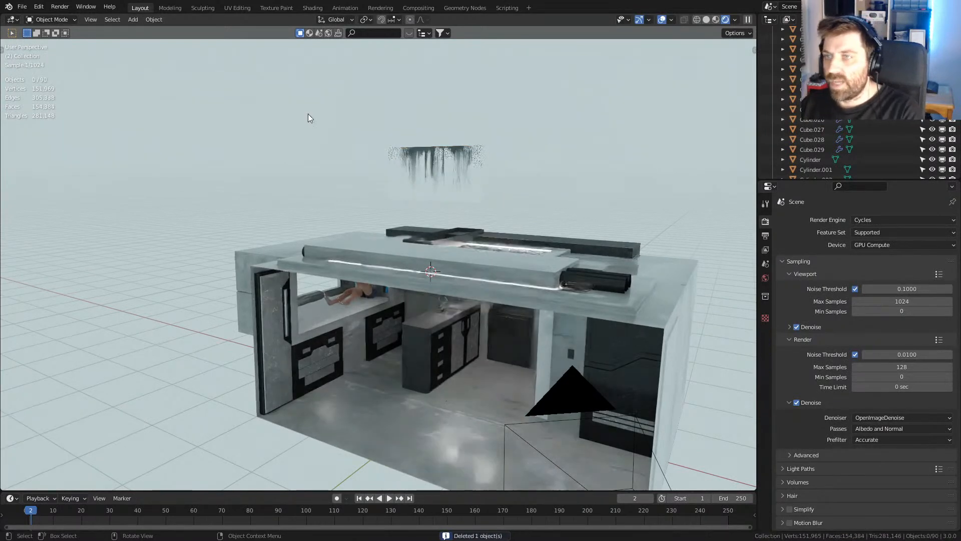
- Import decal_grunge_generic_a_d.png from the textures folder as an image plane
{"action": "left_click", "coordinate": [22, 7]}
{"action": "mouse_move", "coordinate": [43, 142]}
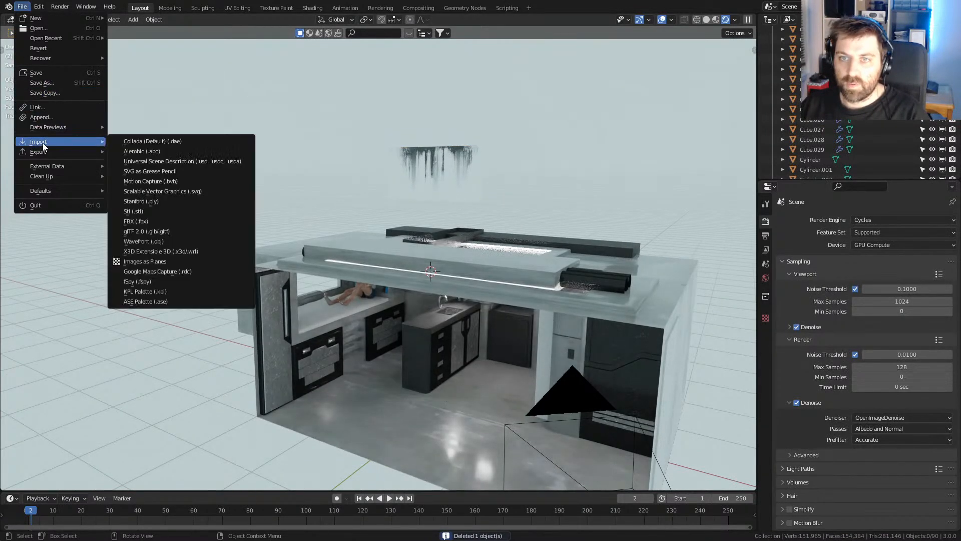
{"action": "left_click", "coordinate": [175, 258]}
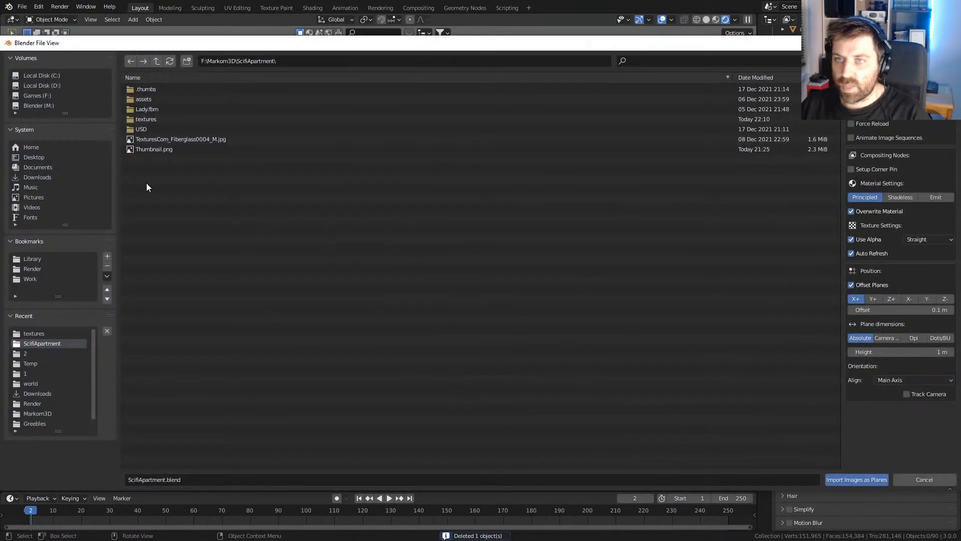
{"action": "left_click", "coordinate": [161, 119]}
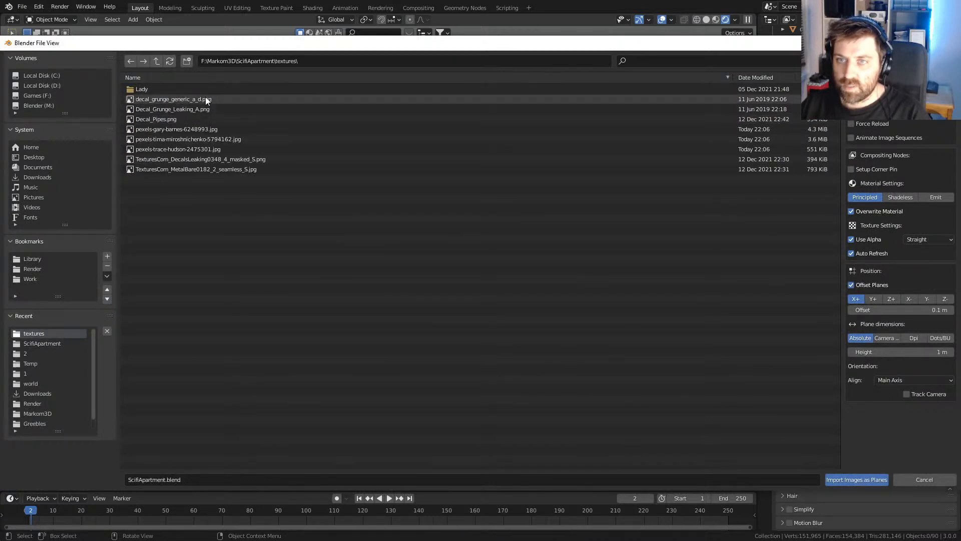
{"action": "left_click", "coordinate": [159, 99]}
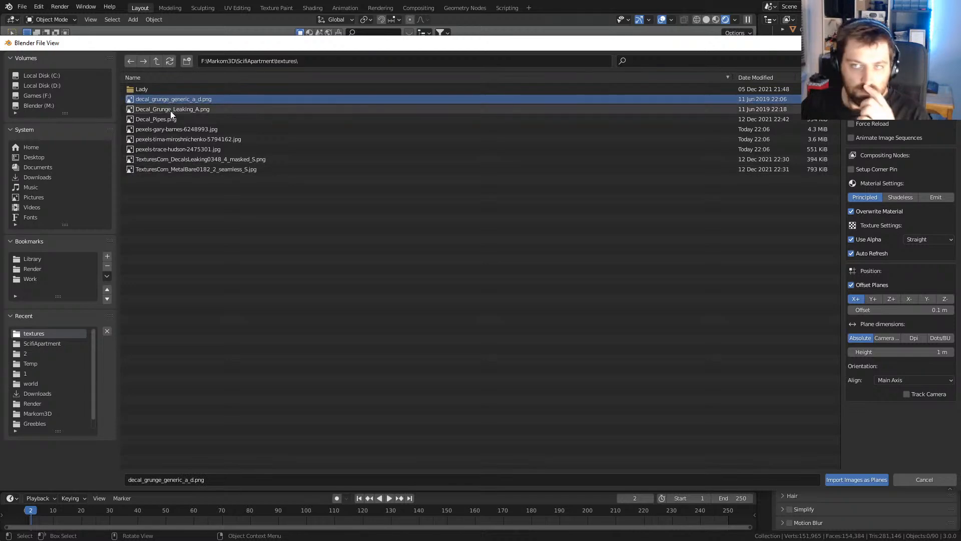
{"action": "double_click", "coordinate": [175, 102]}
{"action": "scroll", "coordinate": [443, 246], "scroll_direction": "up", "scroll_amount": 10}
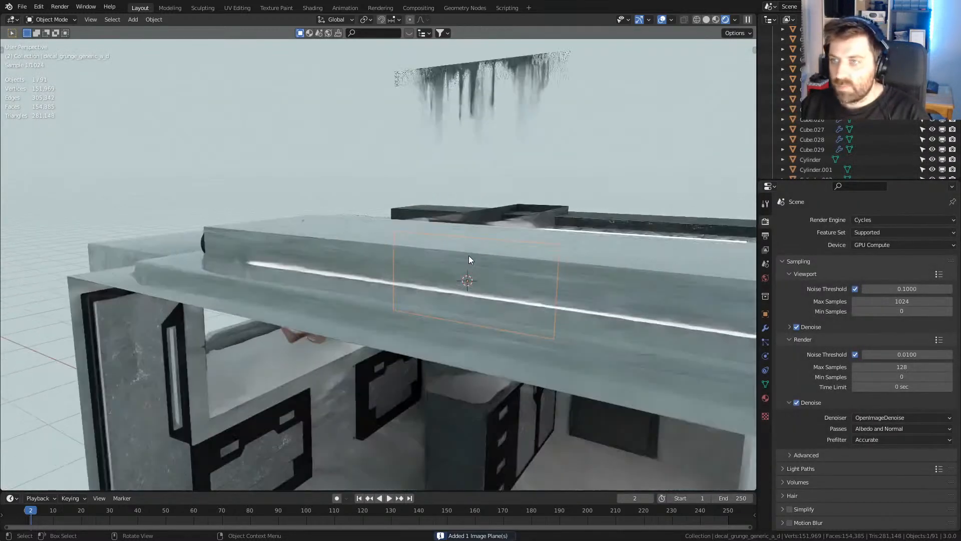
{"action": "scroll", "coordinate": [497, 284], "scroll_direction": "down", "scroll_amount": 6}
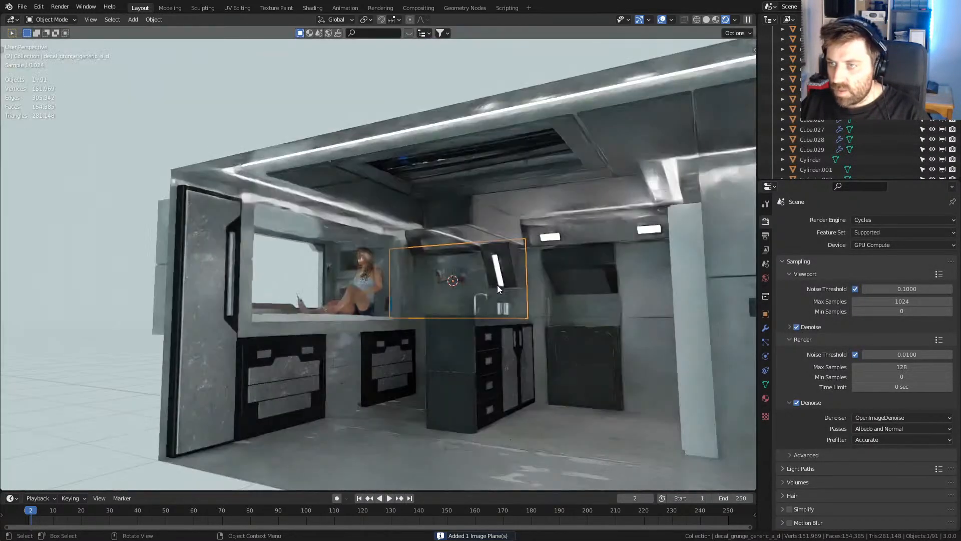
- Set snapping to Face in solid shading and move the decal_grunge_generic_a_d plane onto the floor near the room's open front
{"action": "left_click", "coordinate": [707, 19]}
{"action": "middle_click_drag", "start_coordinate": [471, 335], "coordinate": [421, 168]}
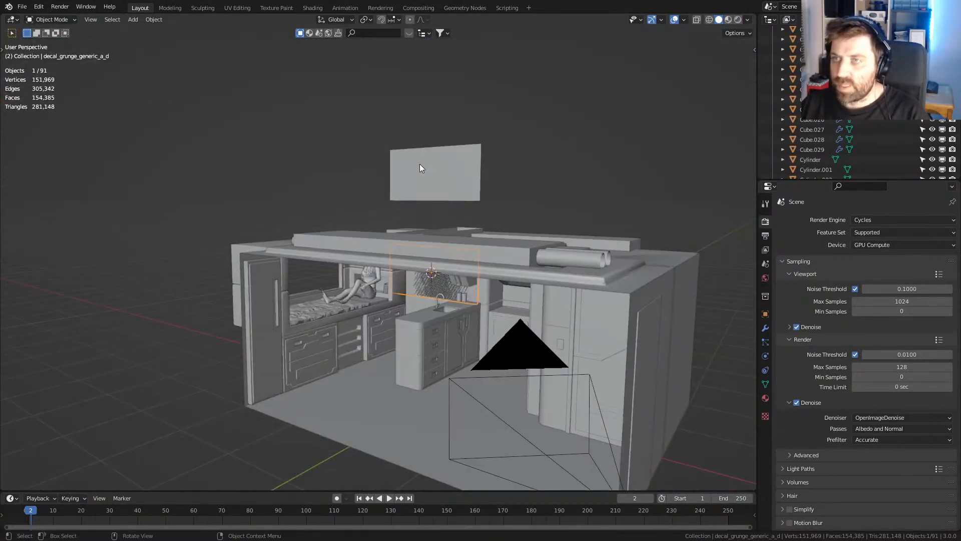
{"action": "left_click", "coordinate": [394, 20]}
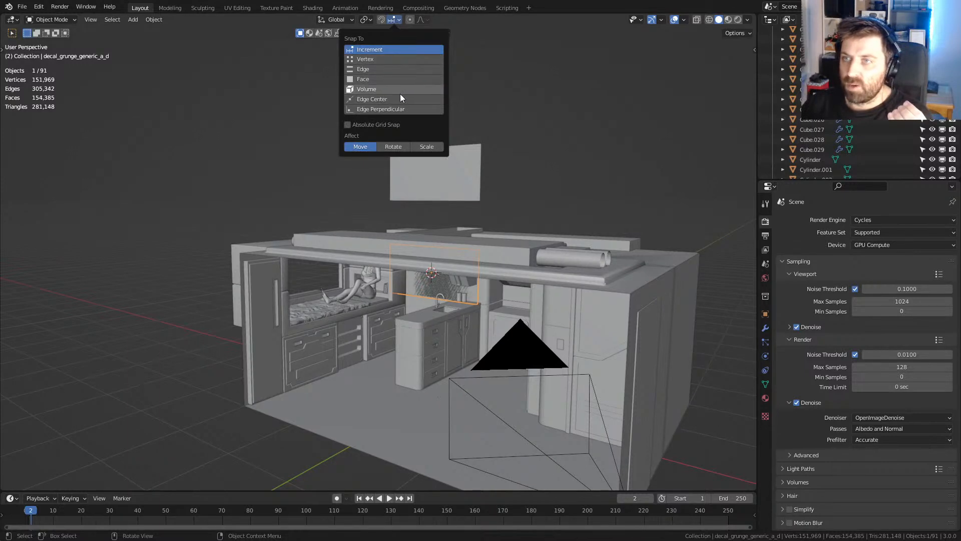
{"action": "left_click", "coordinate": [396, 77]}
{"action": "left_click", "coordinate": [381, 137]}
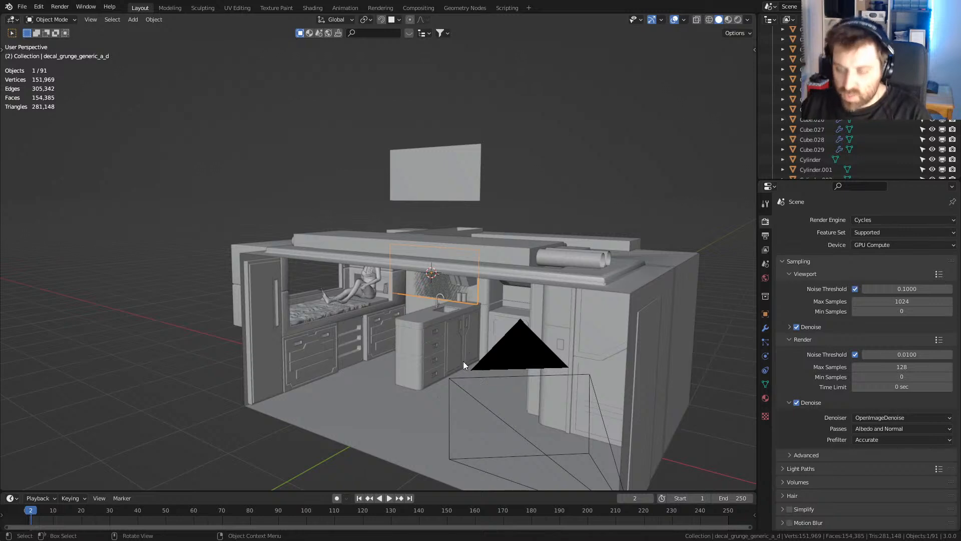
{"action": "key", "text": "g"}
{"action": "left_click", "coordinate": [442, 485]}
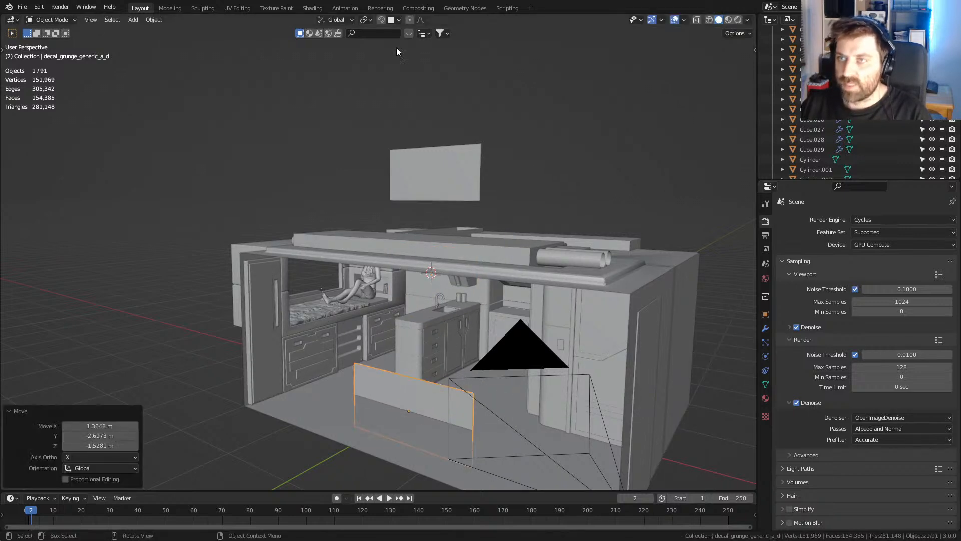
- Enable Align Rotation to Target for face snapping and lay the decal_grunge_generic_a_d plane flat on the floor
{"action": "left_click", "coordinate": [371, 20]}
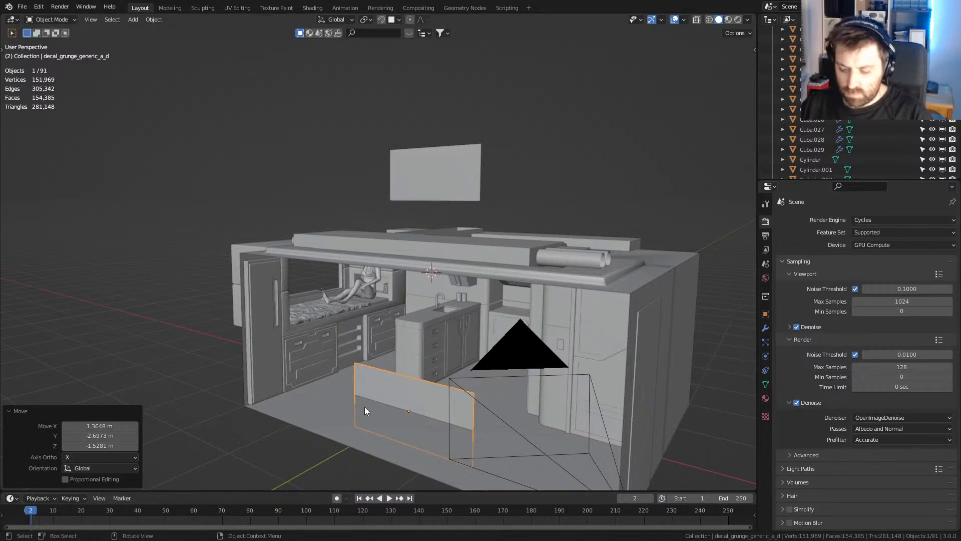
{"action": "key", "text": "g"}
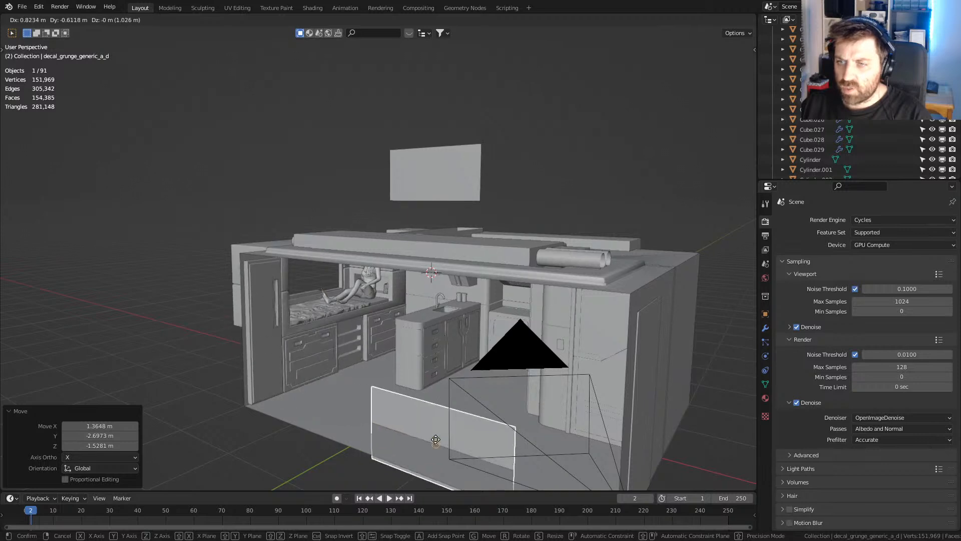
{"action": "key", "text": "Escape"}
{"action": "left_click", "coordinate": [400, 19]}
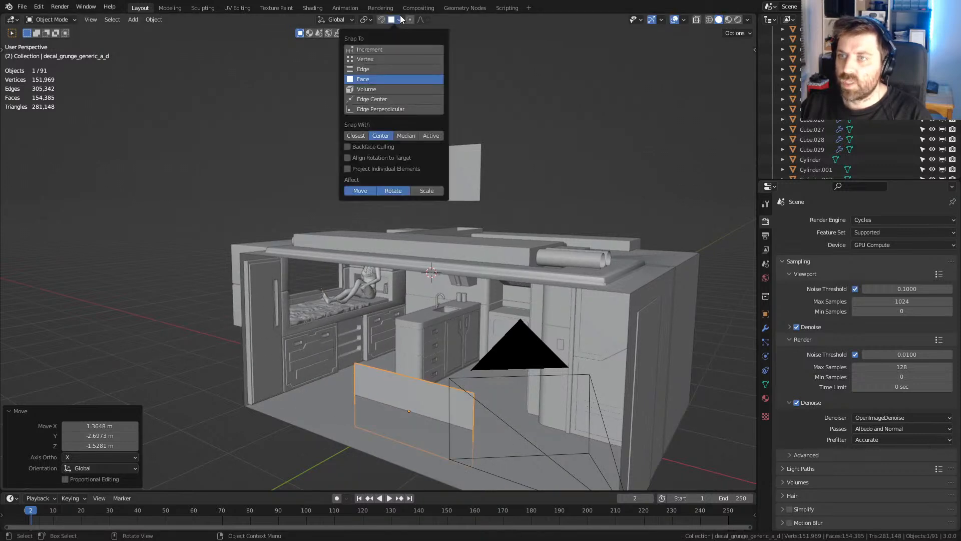
{"action": "key", "text": "g"}
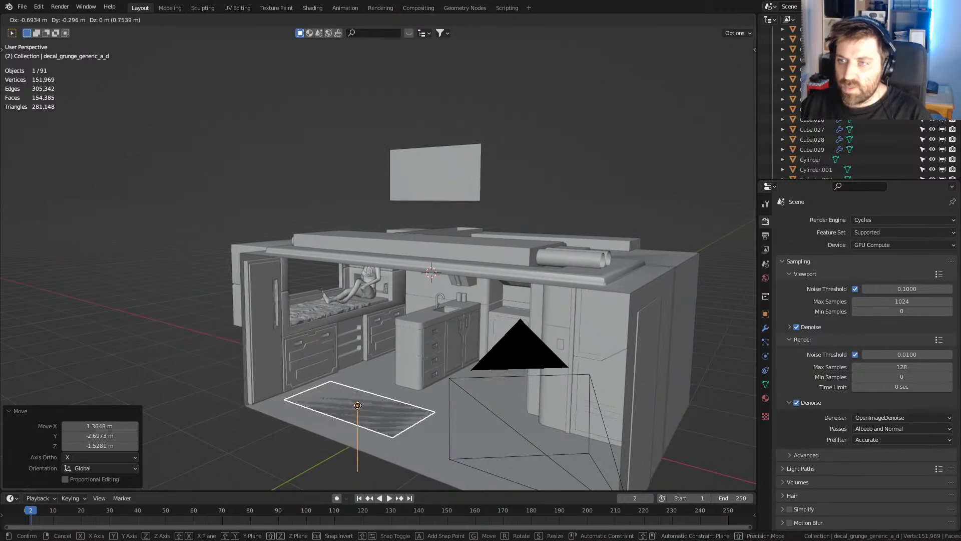
{"action": "left_click", "coordinate": [408, 412]}
- Scale the decal_grunge_generic_a_d plane up to cover most of the floor and adjust its geometry along Z in Edit Mode
{"action": "middle_click_drag", "start_coordinate": [409, 411], "coordinate": [465, 372]}
{"action": "key", "text": "s"}
{"action": "left_click", "coordinate": [503, 388]}
{"action": "scroll", "coordinate": [512, 367], "scroll_direction": "up", "scroll_amount": 5}
{"action": "key", "text": "Tab"}
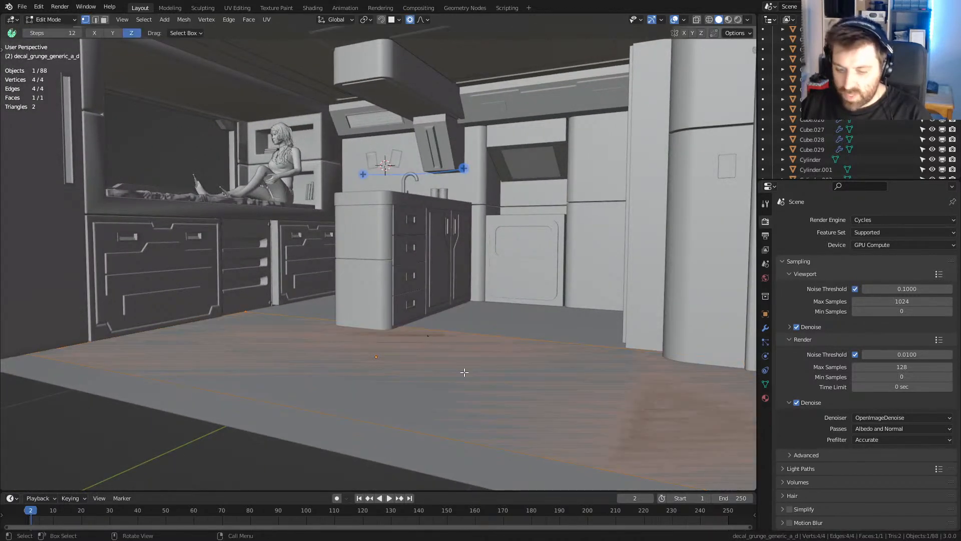
{"action": "key", "text": "g"}
{"action": "key", "text": "z"}
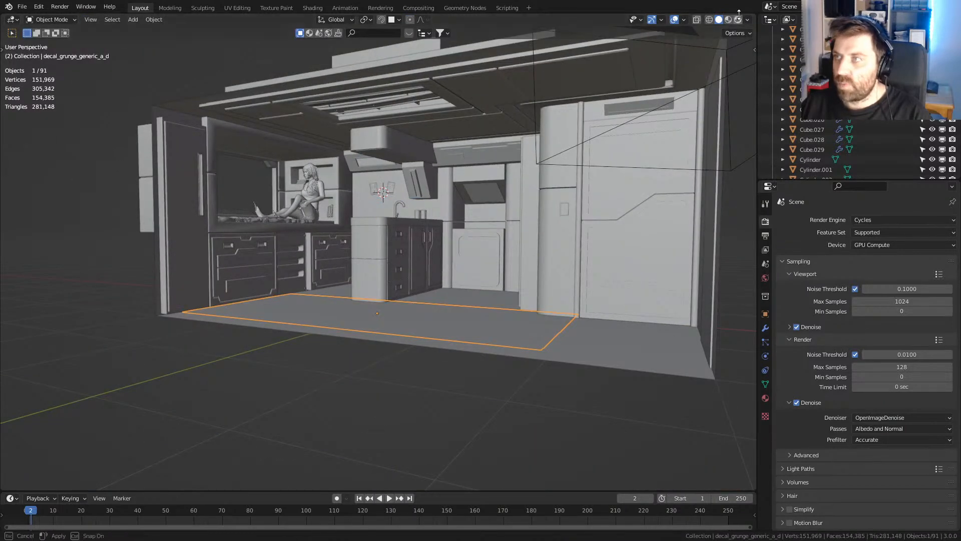
- Check the enlarged floor decal in rendered viewport shading
{"action": "left_click", "coordinate": [738, 19]}
{"action": "scroll", "coordinate": [396, 333], "scroll_direction": "up", "scroll_amount": 3}
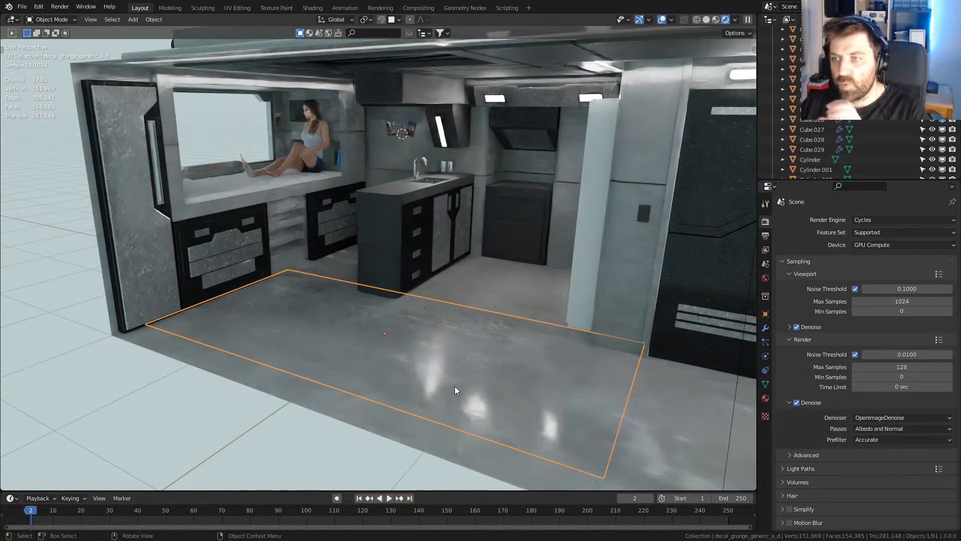
{"action": "middle_click_drag", "start_coordinate": [435, 187], "coordinate": [468, 250], "text": "shift"}
- Move the Decal_Grunge_Leaking_A plane onto the back wall around the two photos and rotate it -90°
{"action": "left_click", "coordinate": [404, 92]}
{"action": "scroll", "coordinate": [394, 140], "scroll_direction": "down", "scroll_amount": 3}
{"action": "scroll", "coordinate": [441, 281], "scroll_direction": "up", "scroll_amount": 2}
{"action": "scroll", "coordinate": [467, 251], "scroll_direction": "up", "scroll_amount": 2}
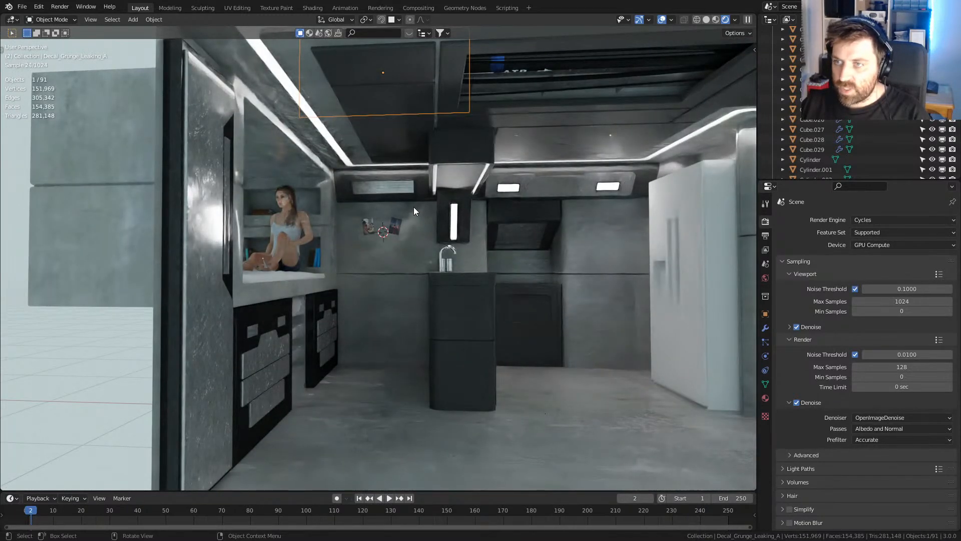
{"action": "key", "text": "g"}
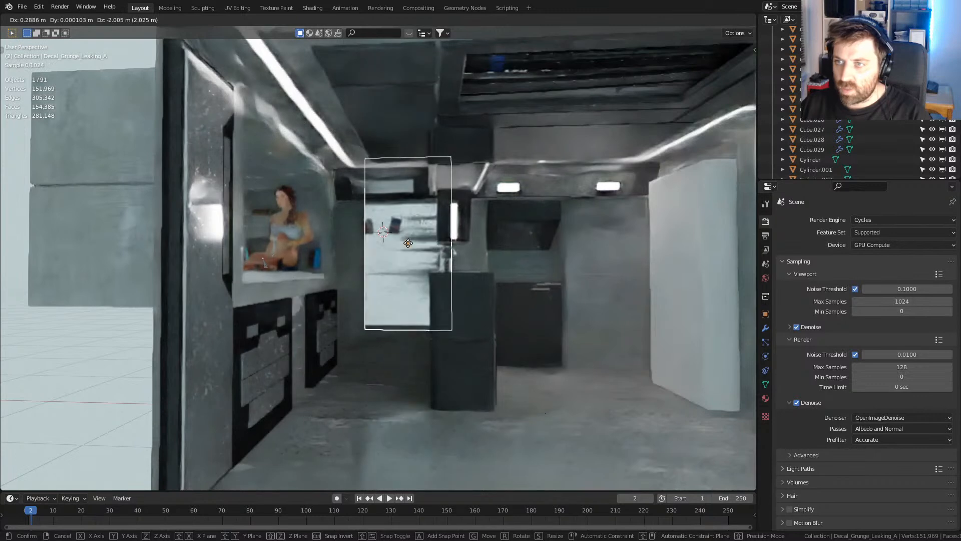
{"action": "left_click", "coordinate": [411, 238]}
{"action": "type", "text": "r-90"}
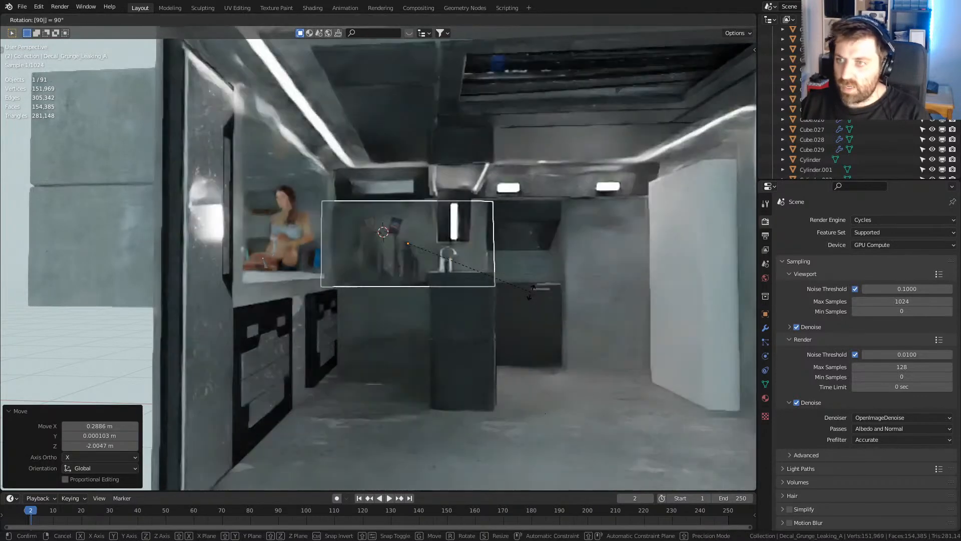
{"action": "key", "text": "Return"}
{"action": "scroll", "coordinate": [531, 292], "scroll_direction": "up", "scroll_amount": 4}
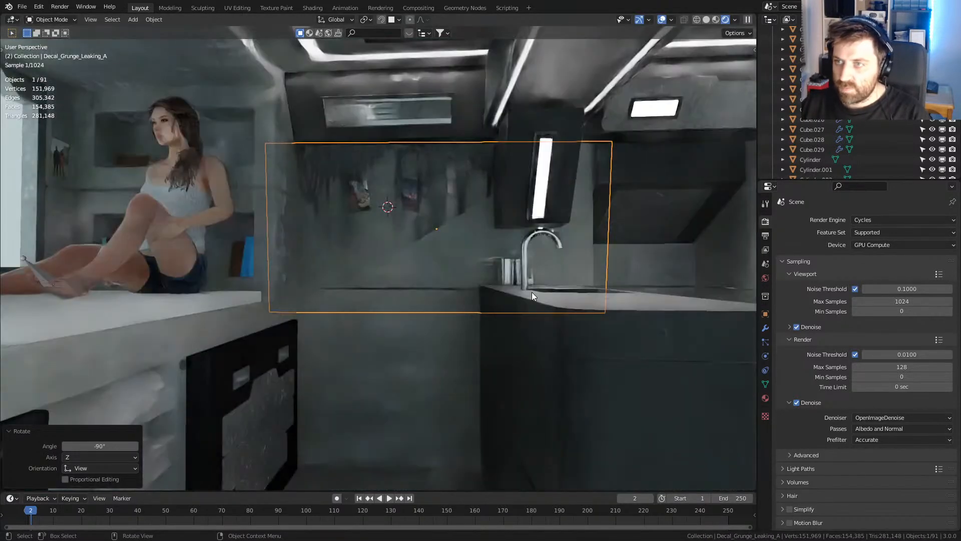
- Reduce the leaking decal's height by scaling along Z and raise it about 0.18 m along Z
{"action": "middle_click_drag", "start_coordinate": [565, 285], "coordinate": [467, 329]}
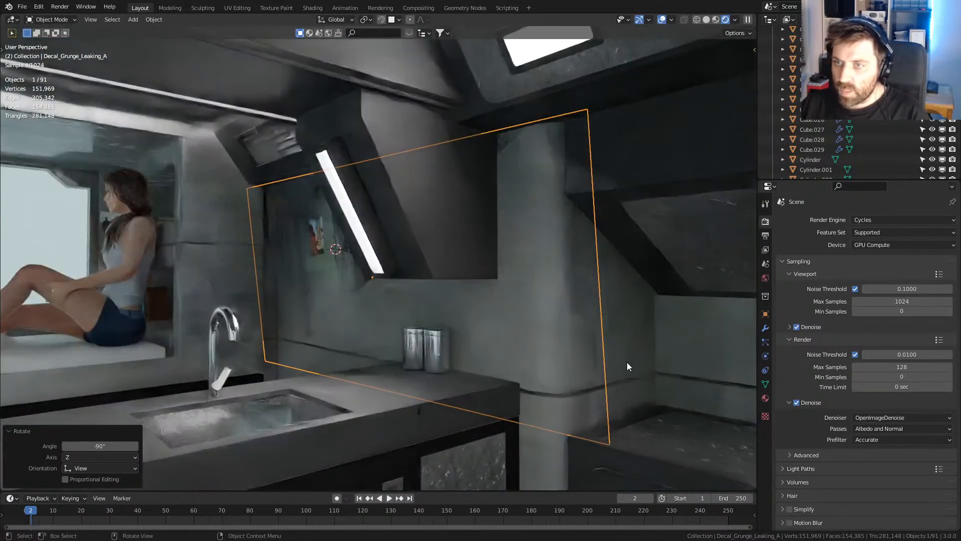
{"action": "key", "text": "s"}
{"action": "key", "text": "z"}
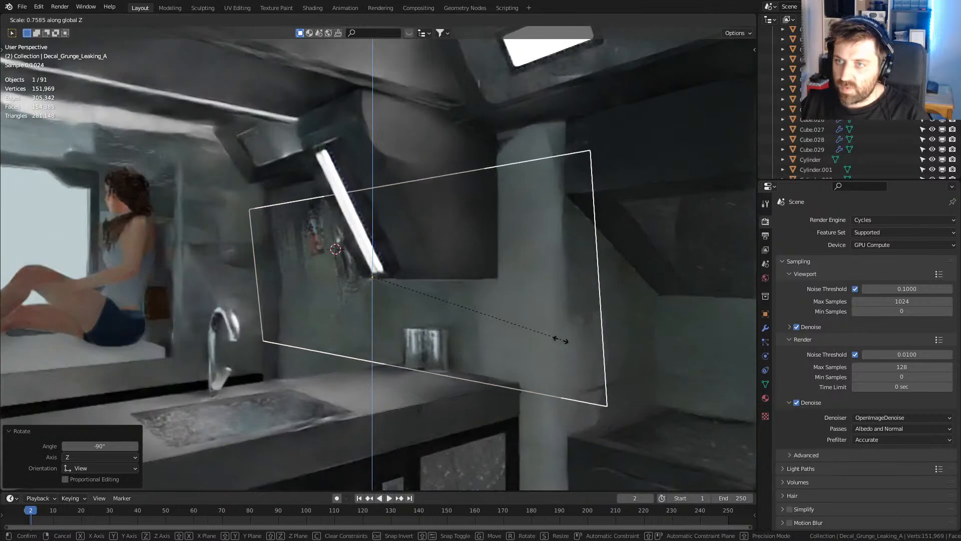
{"action": "left_click", "coordinate": [530, 327]}
{"action": "key", "text": "g"}
{"action": "key", "text": "z"}
{"action": "left_click", "coordinate": [536, 285]}
- Using wireframe shading in front view, shift the leaking decal about 0.08 m along X and -0.025 m along Z, then return to solid shading
{"action": "middle_click_drag", "start_coordinate": [536, 285], "coordinate": [485, 287]}
{"action": "key", "text": "KP_3"}
{"action": "key", "text": "z"}
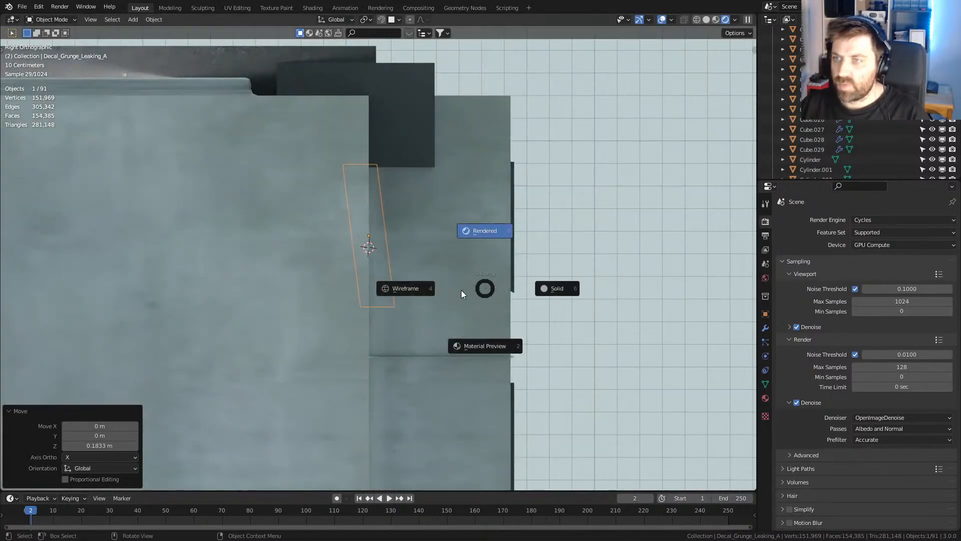
{"action": "left_click", "coordinate": [415, 292]}
{"action": "key", "text": "KP_1"}
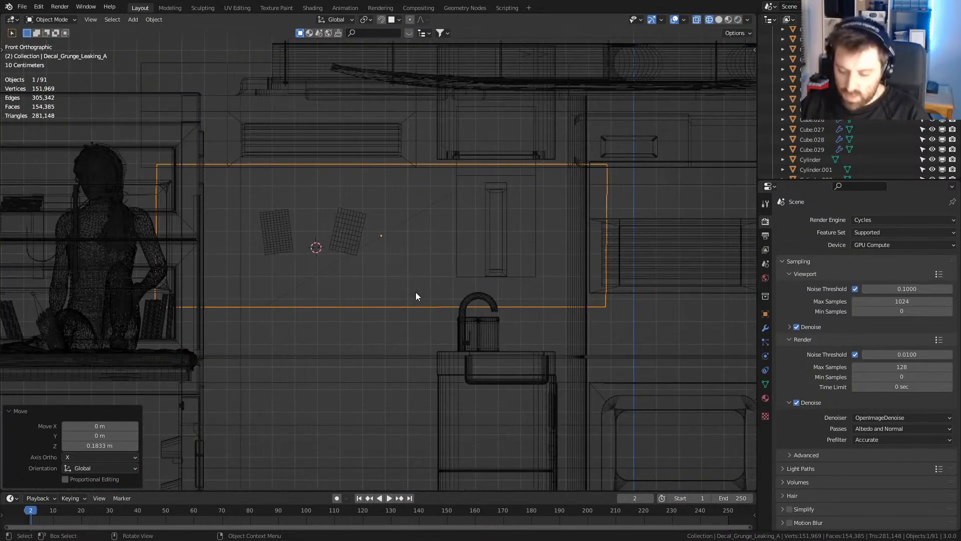
{"action": "key", "text": "g"}
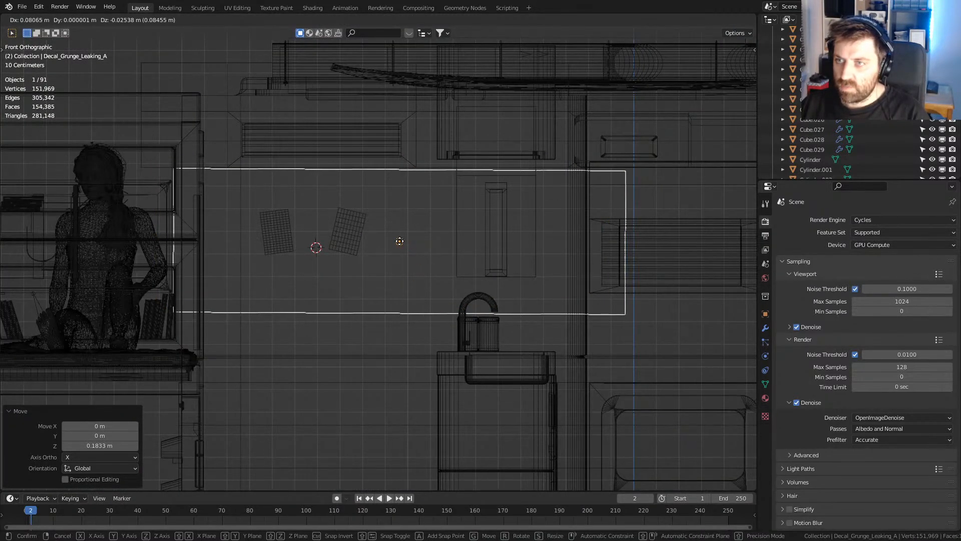
{"action": "left_click", "coordinate": [399, 241]}
{"action": "key", "text": "z"}
{"action": "left_click", "coordinate": [504, 241]}
{"action": "middle_click_drag", "start_coordinate": [505, 241], "coordinate": [447, 252]}
{"action": "key", "text": "g"}
{"action": "key", "text": "x"}
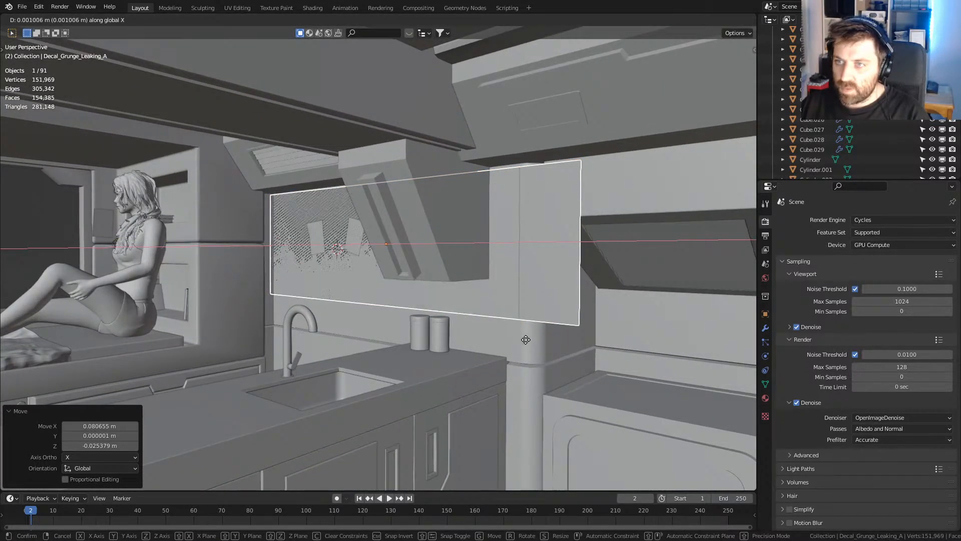
{"action": "right_click", "coordinate": [527, 339]}
- Nudge the leaking decal about 0.0004 m along Y against the back wall
{"action": "key", "text": "g"}
{"action": "key", "text": "y"}
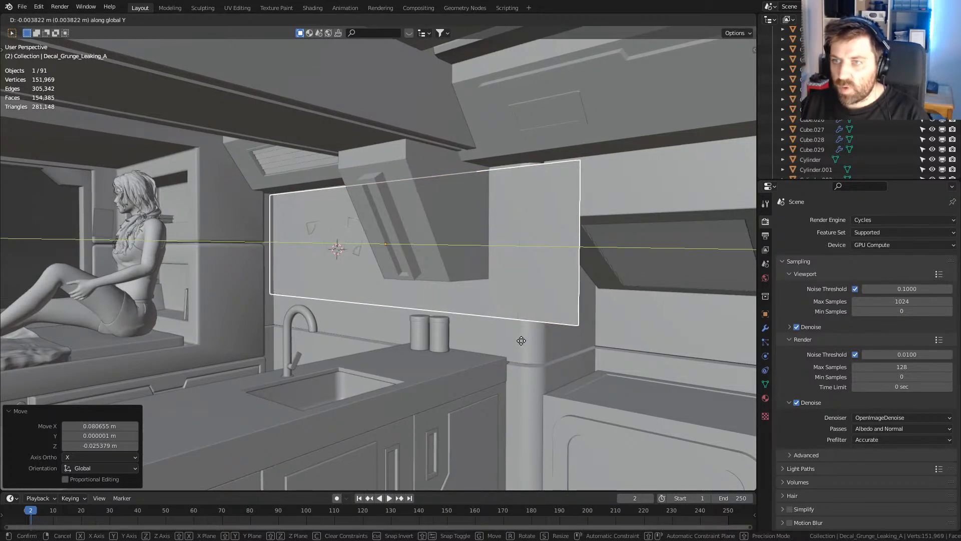
{"action": "left_click", "coordinate": [527, 341]}
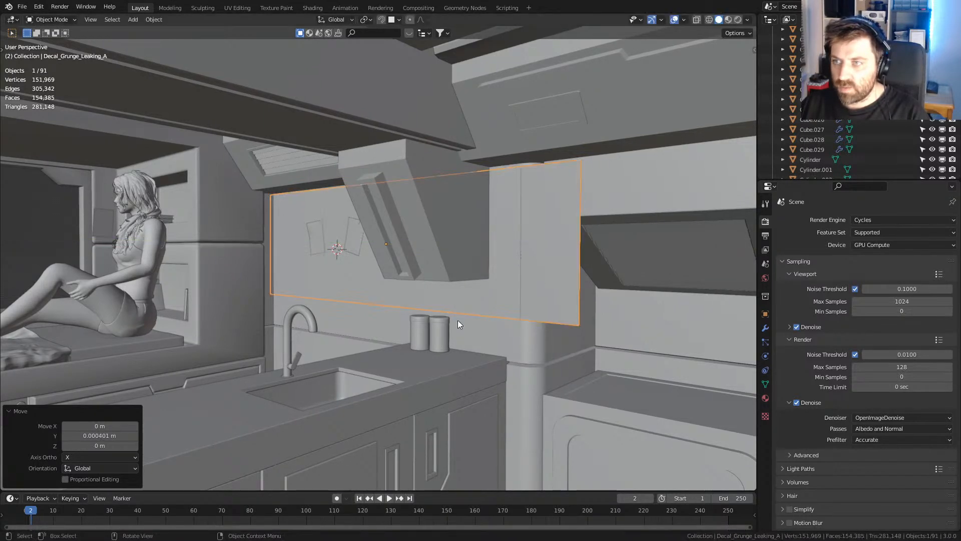
- Examine the leaking decal on the back wall in rendered viewport shading, both from the front and from an angle
{"action": "middle_click_drag", "start_coordinate": [458, 320], "coordinate": [497, 317]}
{"action": "left_click", "coordinate": [738, 19]}
{"action": "scroll", "coordinate": [656, 269], "scroll_direction": "up", "scroll_amount": 3}
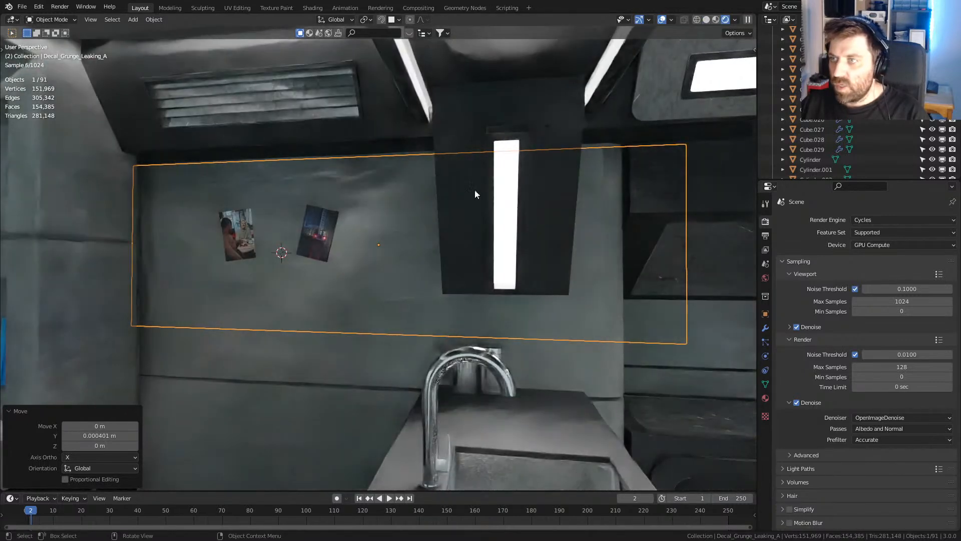
{"action": "middle_click_drag", "start_coordinate": [531, 207], "coordinate": [371, 242]}
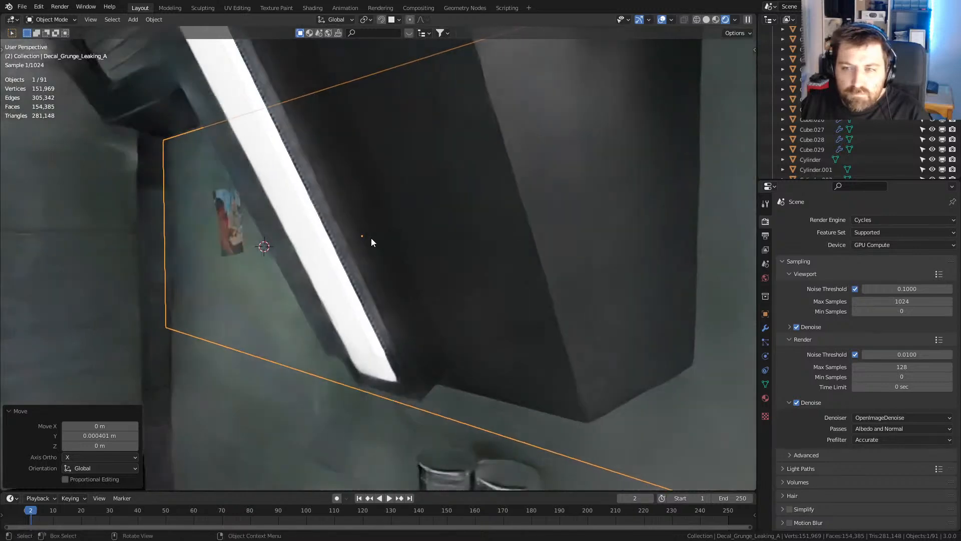
- Open the scene's Render Engine choices
{"action": "left_click", "coordinate": [888, 221]}
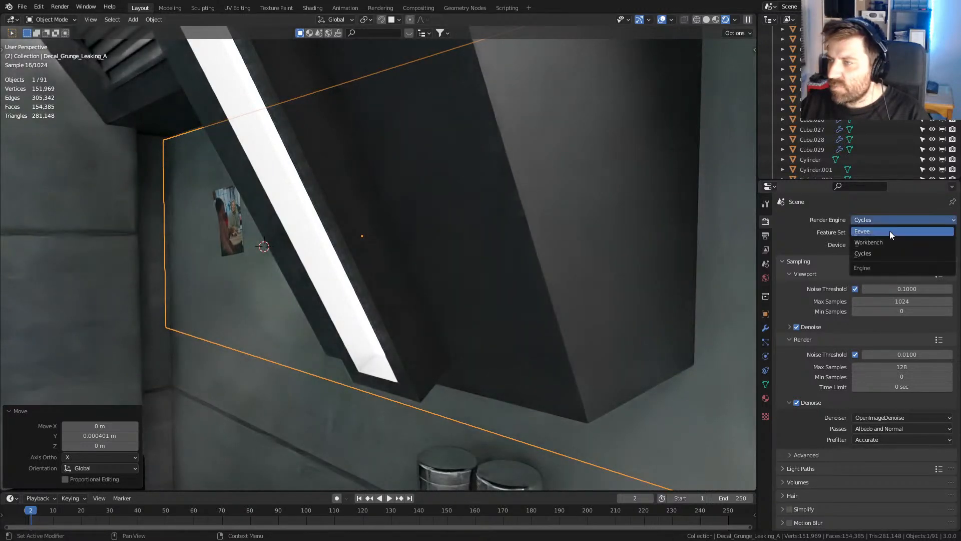
- Switch the render engine to Eevee and move the leaking grunge decal about 0.0011 m toward negative Y
{"action": "left_click", "coordinate": [890, 231]}
{"action": "middle_click_drag", "start_coordinate": [386, 277], "coordinate": [433, 284]}
{"action": "key", "text": "g"}
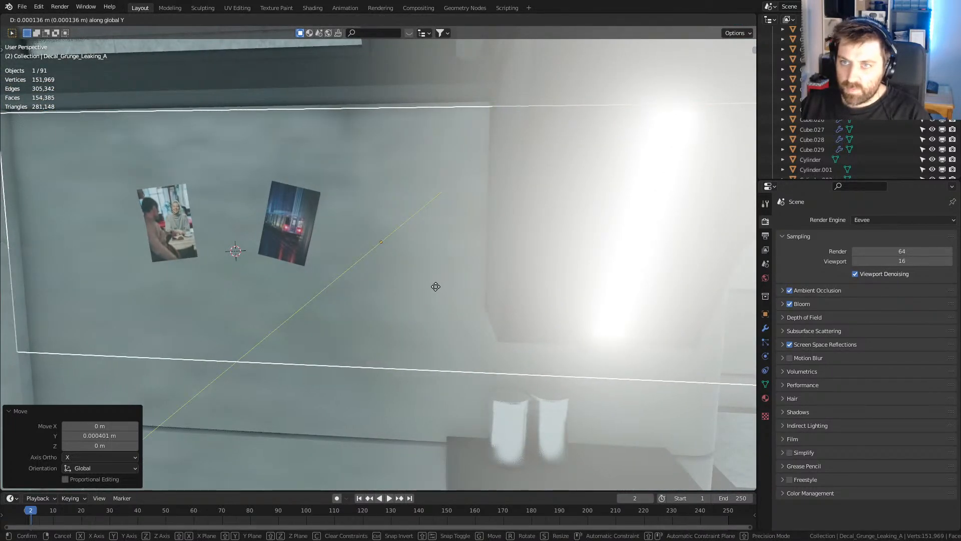
- Shift the leaking grunge decal about 0.17 m toward negative X and fine-tune its height along Z beneath the wall's upper edge
{"action": "key", "text": "z"}
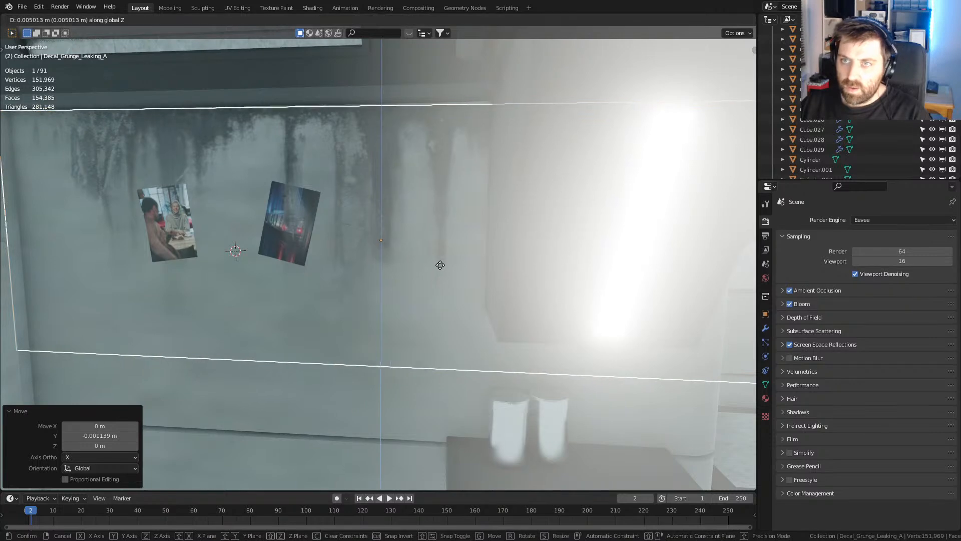
{"action": "left_click", "coordinate": [446, 252]}
{"action": "scroll", "coordinate": [445, 252], "scroll_direction": "down", "scroll_amount": 4}
{"action": "key", "text": "KP_3"}
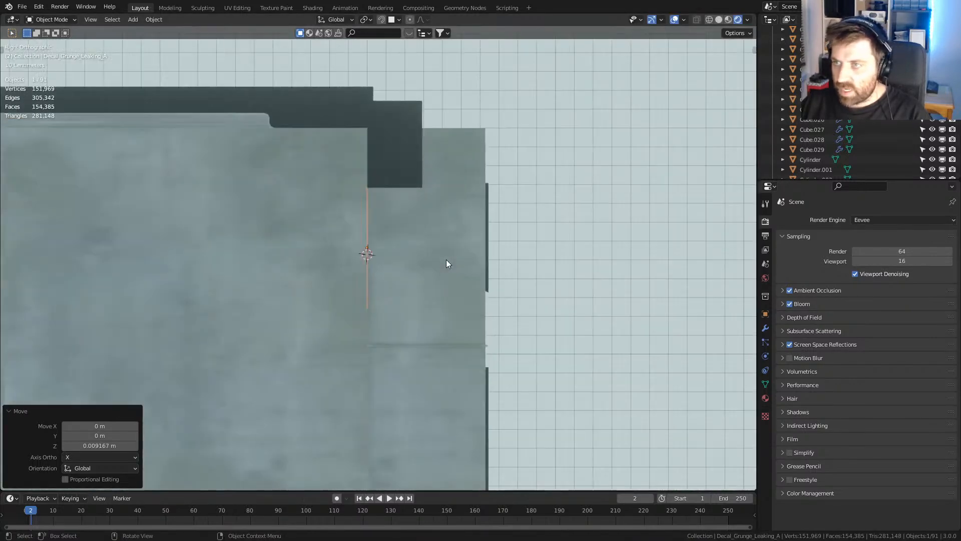
{"action": "key", "text": "KP_1"}
{"action": "scroll", "coordinate": [446, 260], "scroll_direction": "up", "scroll_amount": 2}
{"action": "key", "text": "g"}
{"action": "key", "text": "x"}
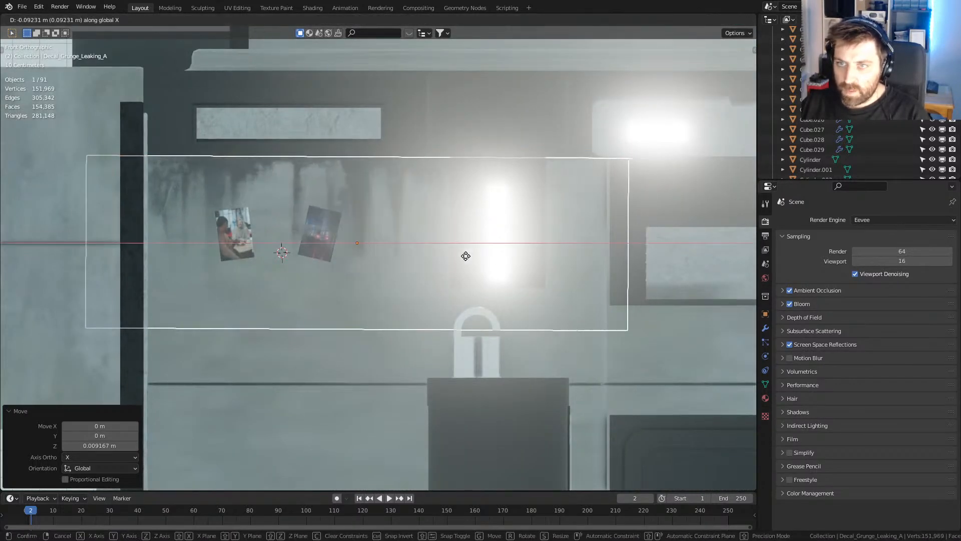
{"action": "left_click", "coordinate": [444, 254]}
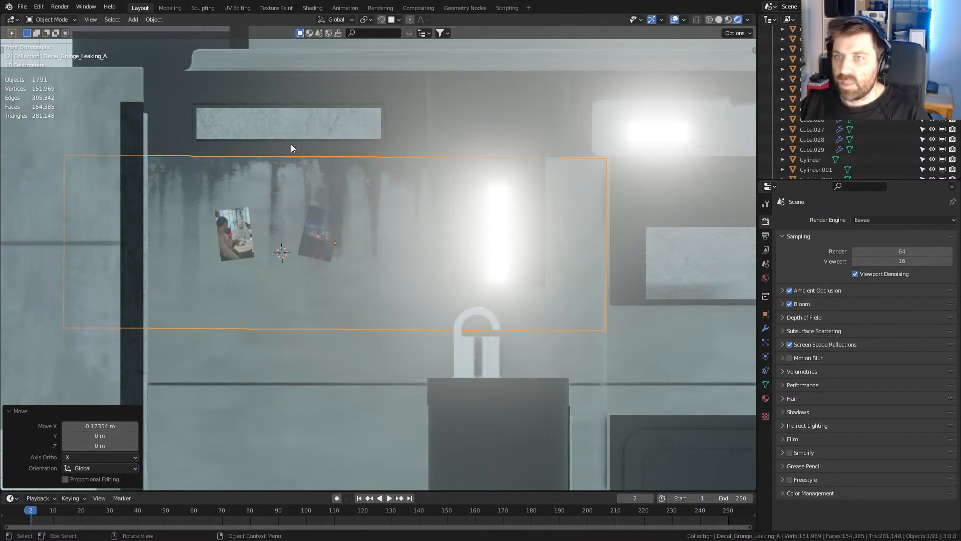
{"action": "key", "text": "g"}
{"action": "key", "text": "z"}
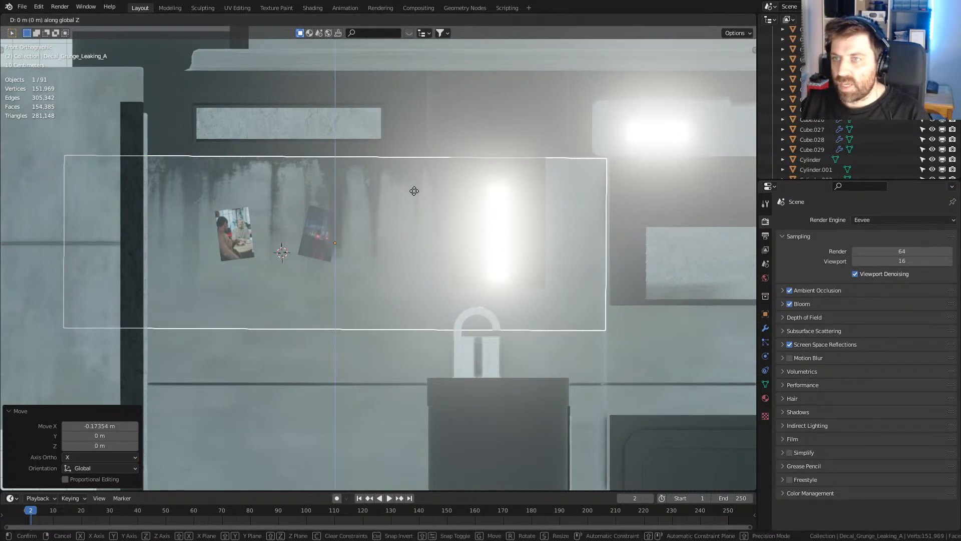
{"action": "left_click", "coordinate": [416, 186]}
- Select both photos on the wall and move them about 0.0009 m toward negative Y, in front of the leaking decal
{"action": "left_click", "coordinate": [302, 248]}
{"action": "left_click", "coordinate": [221, 243], "text": "shift"}
{"action": "mouse_move", "coordinate": [281, 236]}
{"action": "middle_mouse_down"}
{"action": "mouse_move", "coordinate": [227, 259]}
{"action": "mouse_move", "coordinate": [288, 244]}
{"action": "middle_mouse_up"}
{"action": "left_click", "coordinate": [252, 245], "text": "shift"}
{"action": "left_click", "coordinate": [251, 245]}
{"action": "left_click", "coordinate": [238, 249]}
{"action": "left_click", "coordinate": [238, 250]}
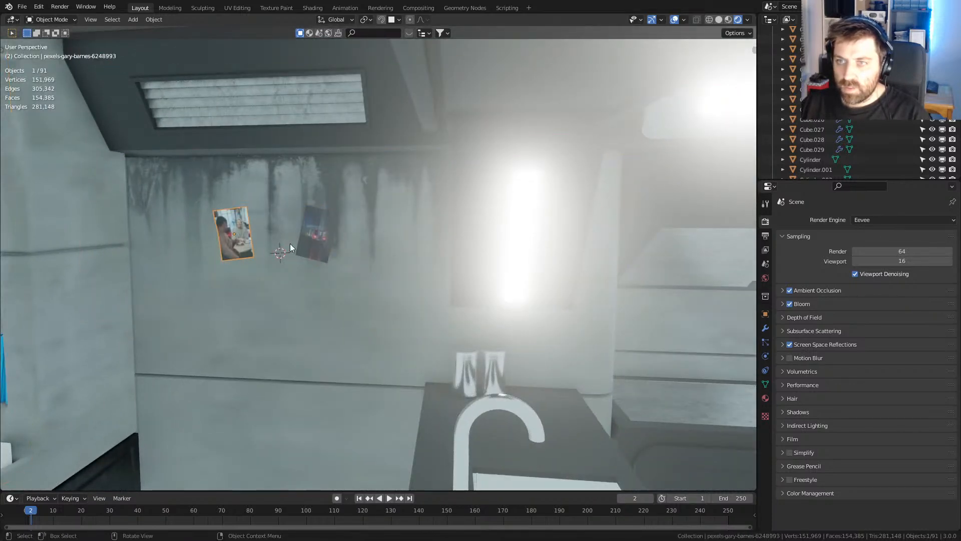
{"action": "left_click", "coordinate": [319, 260], "text": "shift"}
{"action": "middle_click_drag", "start_coordinate": [320, 259], "coordinate": [434, 302]}
{"action": "scroll", "coordinate": [288, 271], "scroll_direction": "up", "scroll_amount": 5}
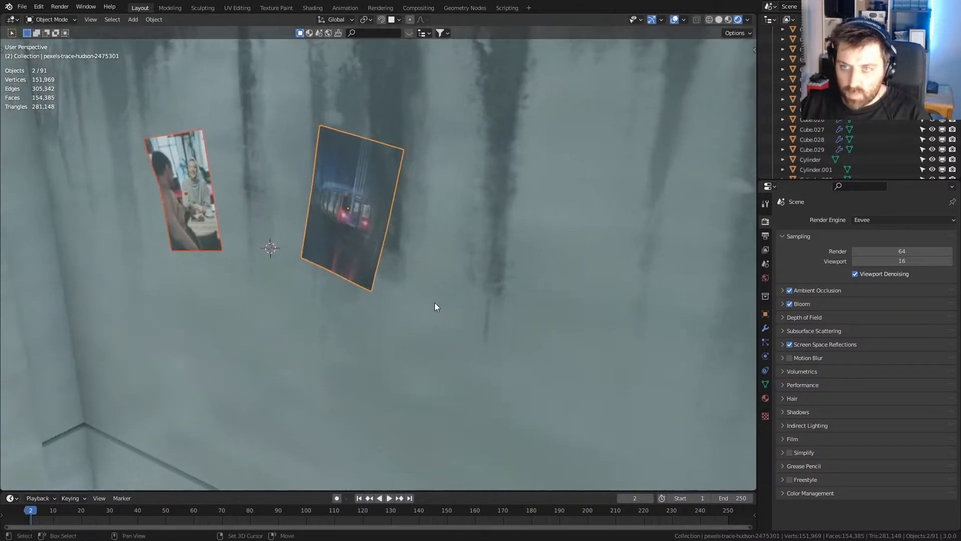
{"action": "key", "text": "g"}
{"action": "key", "text": "y"}
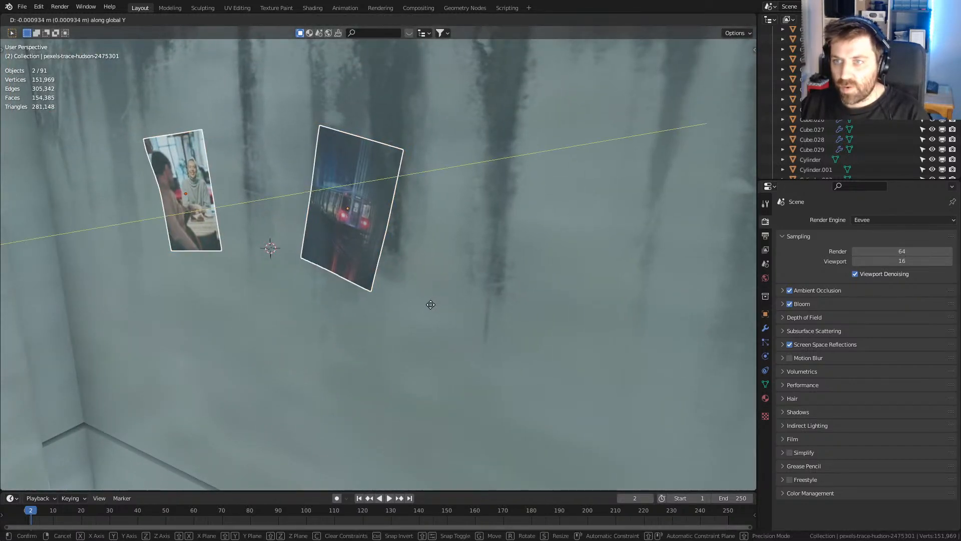
{"action": "left_click", "coordinate": [431, 304]}
- Duplicate the leaking grunge decal and place the copy along the X axis, more than 2.38 m away past the fridge
{"action": "scroll", "coordinate": [430, 305], "scroll_direction": "down", "scroll_amount": 6}
{"action": "middle_click_drag", "start_coordinate": [374, 285], "coordinate": [239, 287]}
{"action": "left_click", "coordinate": [416, 251]}
{"action": "scroll", "coordinate": [416, 250], "scroll_direction": "down", "scroll_amount": 4}
{"action": "scroll", "coordinate": [226, 279], "scroll_direction": "up", "scroll_amount": 3}
{"action": "middle_click_drag", "start_coordinate": [209, 185], "coordinate": [295, 224], "text": "shift"}
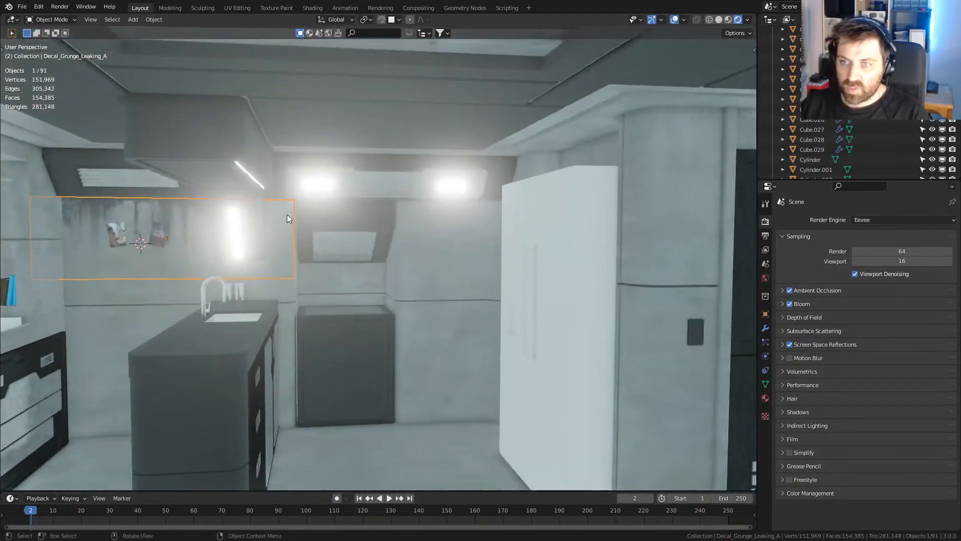
{"action": "key", "text": "shift+d"}
{"action": "key", "text": "y"}
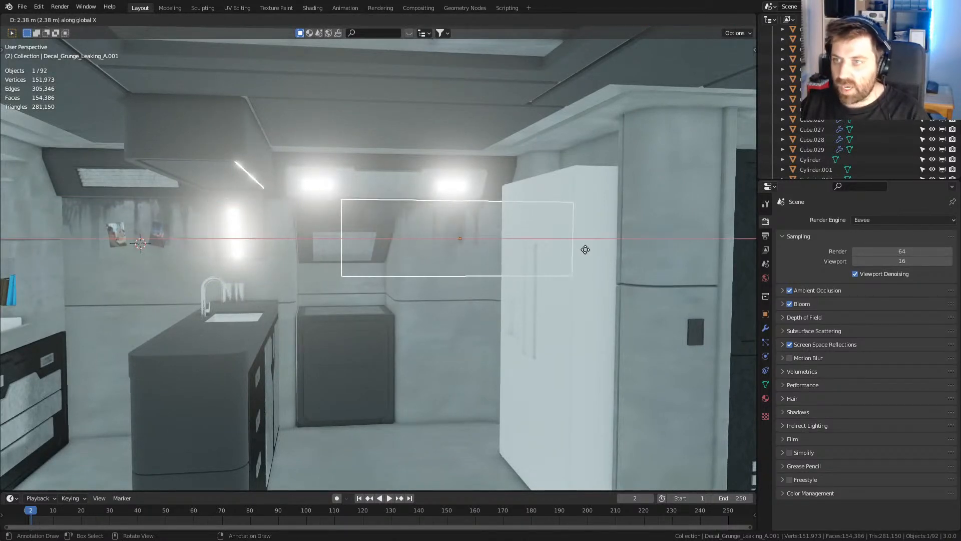
{"action": "left_click", "coordinate": [631, 248]}
- Select the generic grunge decal on the floor and lower it about 1 m along Z
{"action": "scroll", "coordinate": [545, 264], "scroll_direction": "down", "scroll_amount": 4}
{"action": "middle_click_drag", "start_coordinate": [521, 320], "coordinate": [315, 293]}
{"action": "left_click", "coordinate": [315, 293]}
{"action": "middle_click_drag", "start_coordinate": [305, 368], "coordinate": [334, 340], "text": "shift"}
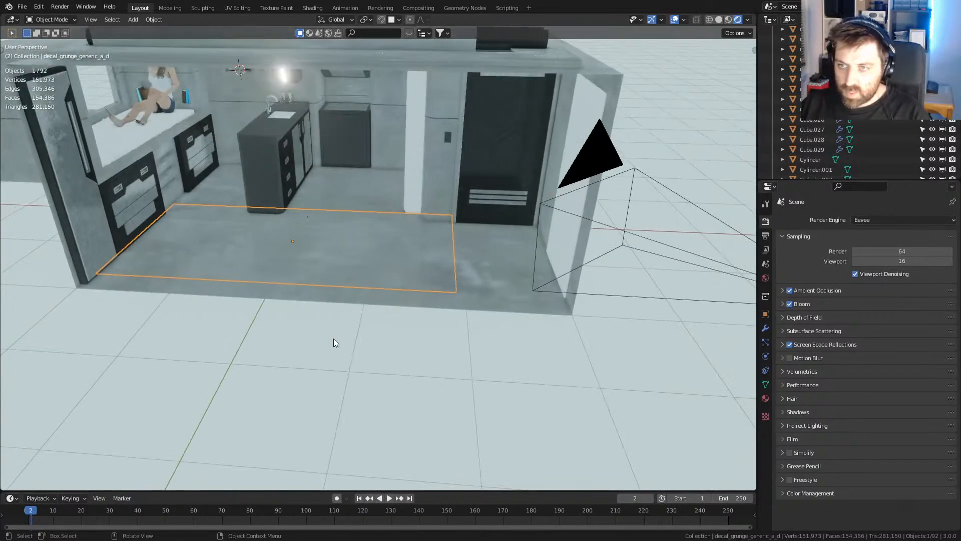
{"action": "scroll", "coordinate": [337, 339], "scroll_direction": "up", "scroll_amount": 3}
{"action": "key", "text": "g"}
{"action": "key", "text": "z"}
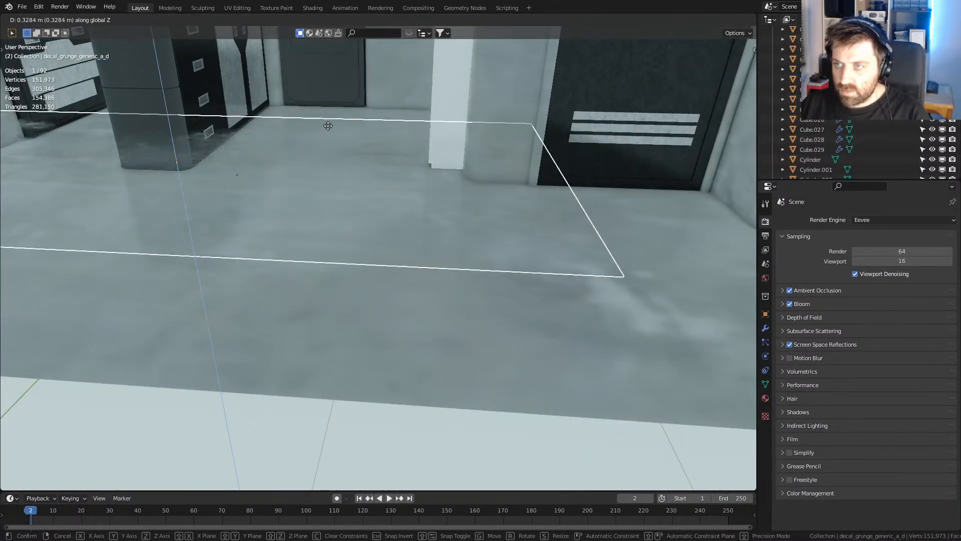
{"action": "left_click", "coordinate": [324, 357]}
{"action": "middle_click_drag", "start_coordinate": [325, 358], "coordinate": [314, 330]}
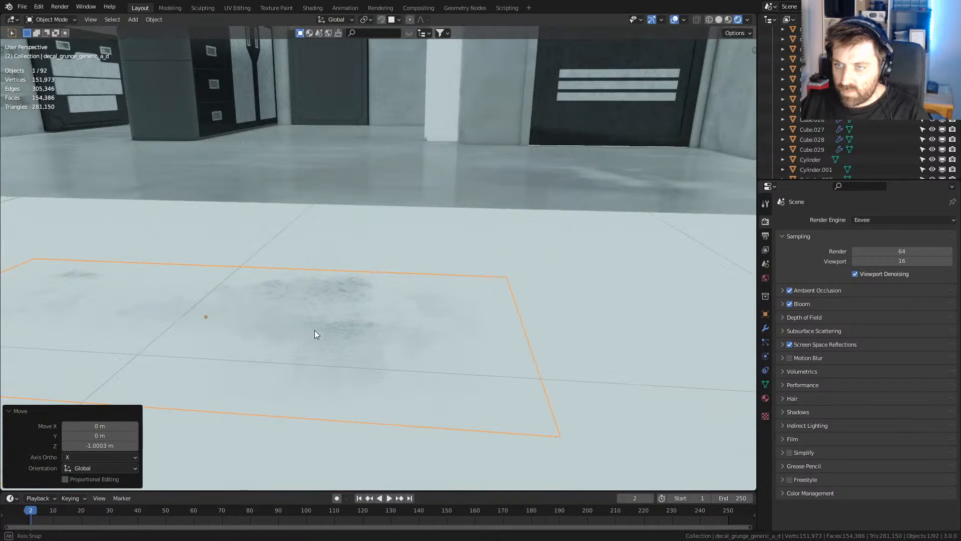
- Bring the grunge decal back to floor level by raising it about 1.142 m and lowering it about 0.122 m
{"action": "key", "text": "g"}
{"action": "key", "text": "z"}
{"action": "left_click", "coordinate": [324, 140]}
{"action": "middle_click_drag", "start_coordinate": [323, 141], "coordinate": [350, 272]}
{"action": "scroll", "coordinate": [330, 271], "scroll_direction": "down", "scroll_amount": 3}
{"action": "middle_click_drag", "start_coordinate": [351, 272], "coordinate": [442, 249], "text": "shift"}
{"action": "scroll", "coordinate": [443, 249], "scroll_direction": "up", "scroll_amount": 3}
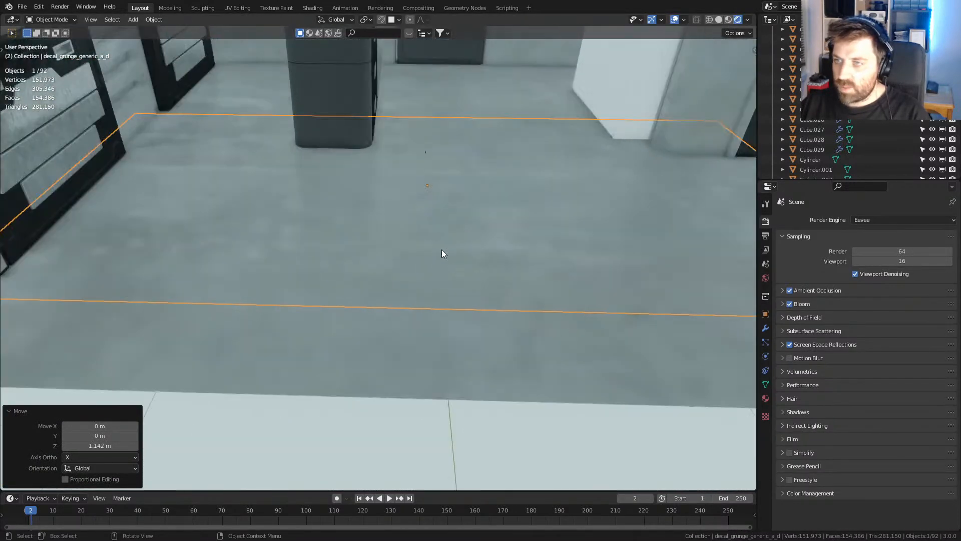
{"action": "middle_click_drag", "start_coordinate": [424, 210], "coordinate": [380, 185]}
{"action": "key", "text": "g"}
{"action": "key", "text": "z"}
{"action": "left_click", "coordinate": [386, 209]}
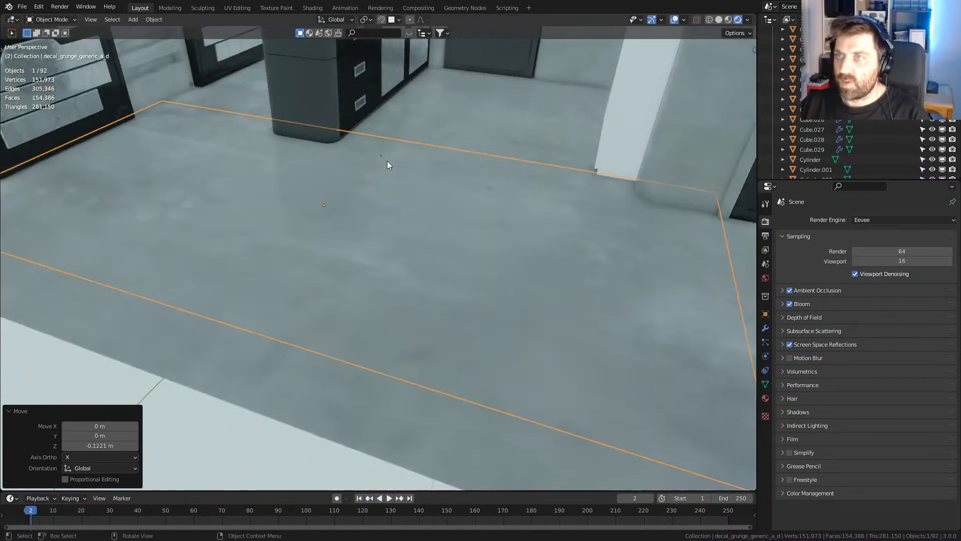
- Open the Shading workspace and show the floor decal in Material Preview shading
{"action": "left_click", "coordinate": [313, 8]}
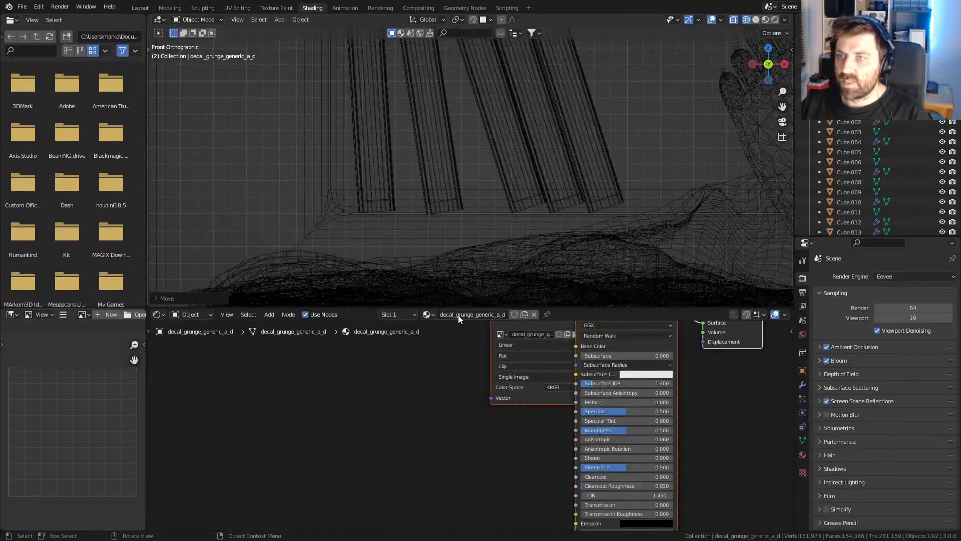
{"action": "left_click", "coordinate": [765, 20]}
{"action": "middle_click_drag", "start_coordinate": [673, 155], "coordinate": [592, 195]}
{"action": "scroll", "coordinate": [549, 260], "scroll_direction": "down", "scroll_amount": 5}
{"action": "scroll", "coordinate": [552, 254], "scroll_direction": "up", "scroll_amount": 6}
{"action": "scroll", "coordinate": [552, 254], "scroll_direction": "down", "scroll_amount": 5}
{"action": "middle_click_drag", "start_coordinate": [539, 163], "coordinate": [541, 254]}
{"action": "scroll", "coordinate": [541, 254], "scroll_direction": "up", "scroll_amount": 2}
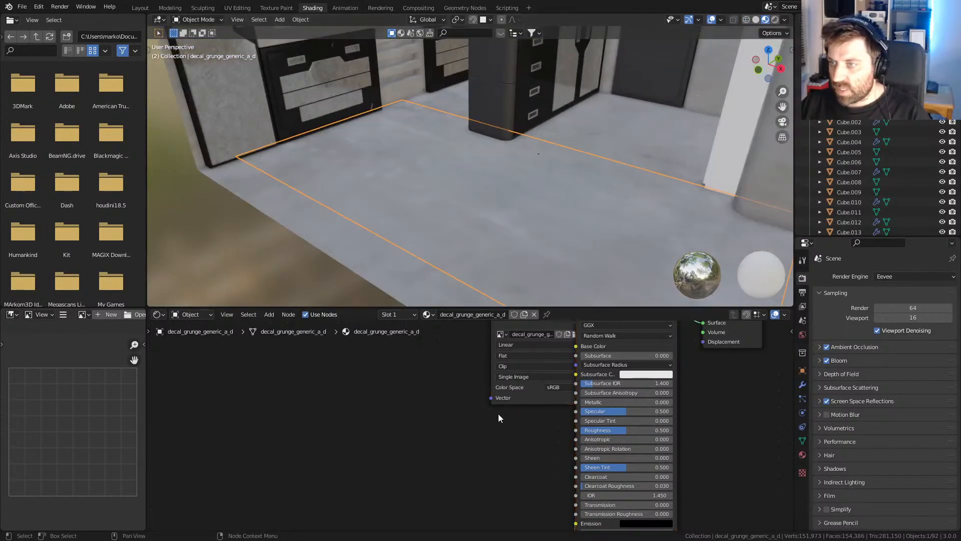
- Insert a ColorRamp between the decal texture and Base Color, moving the black stop inward and the white stop to 0.850
{"action": "middle_click_drag", "start_coordinate": [483, 436], "coordinate": [354, 480]}
{"action": "left_click_drag", "start_coordinate": [412, 360], "coordinate": [219, 369]}
{"action": "key", "text": "shift+a"}
{"action": "left_click", "coordinate": [312, 345]}
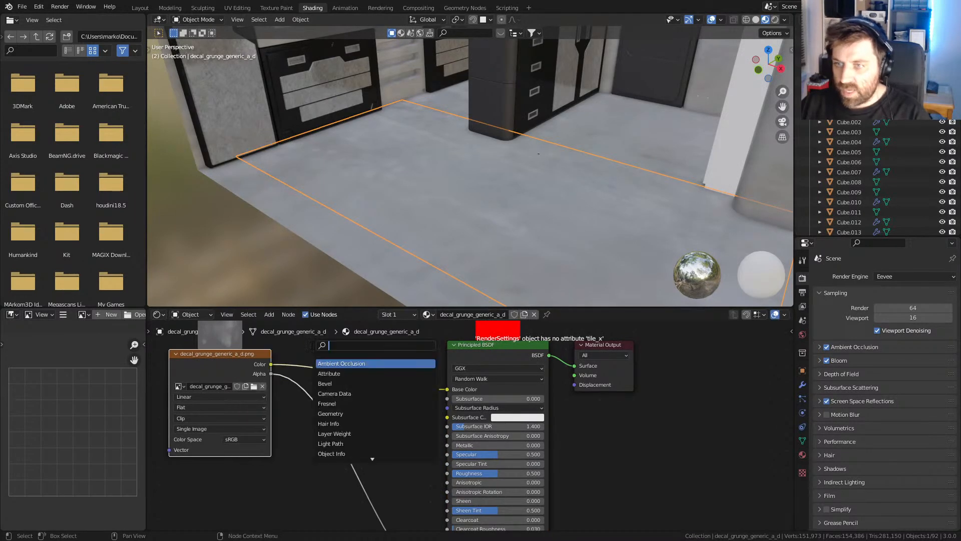
{"action": "type", "text": "col"}
{"action": "key", "text": "Return"}
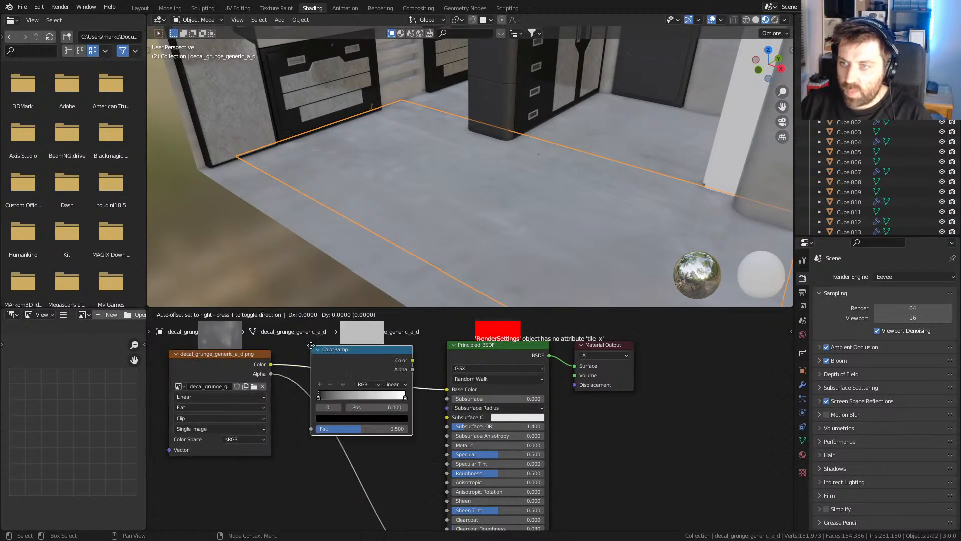
{"action": "left_click", "coordinate": [314, 349]}
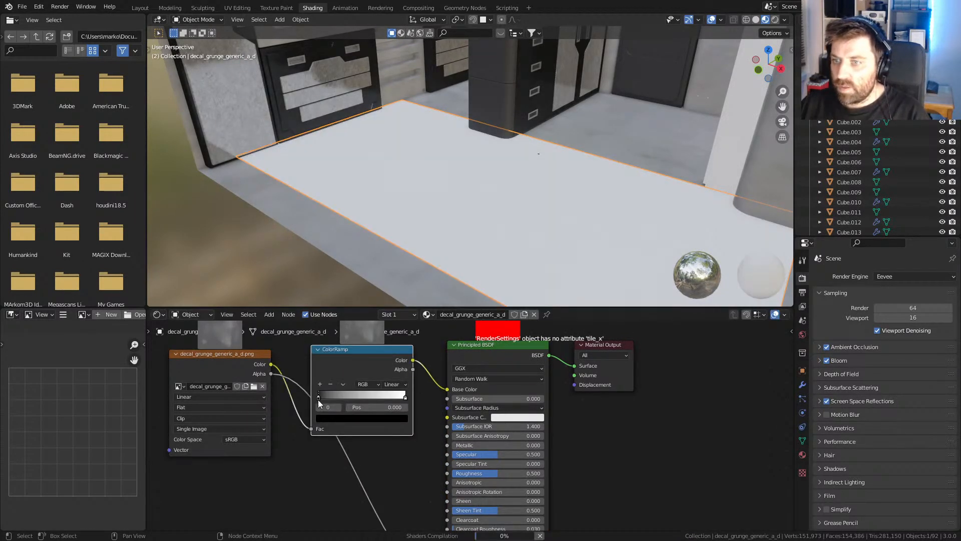
{"action": "left_click_drag", "start_coordinate": [318, 398], "coordinate": [342, 395]}
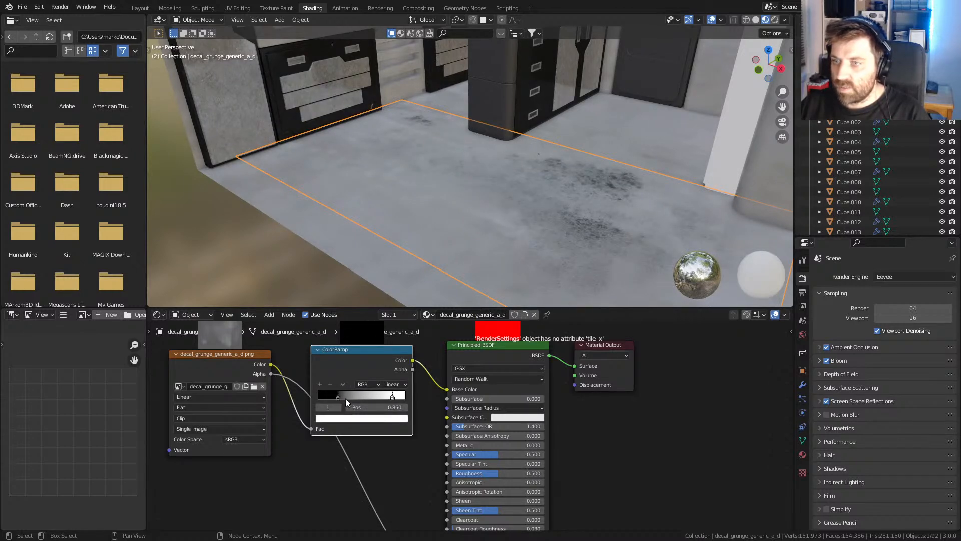
- Fine-tune the floor decal's height along Z so its darkened stains sit just above the floor
{"action": "middle_click_drag", "start_coordinate": [560, 142], "coordinate": [575, 200]}
{"action": "key", "text": "g"}
{"action": "key", "text": "z"}
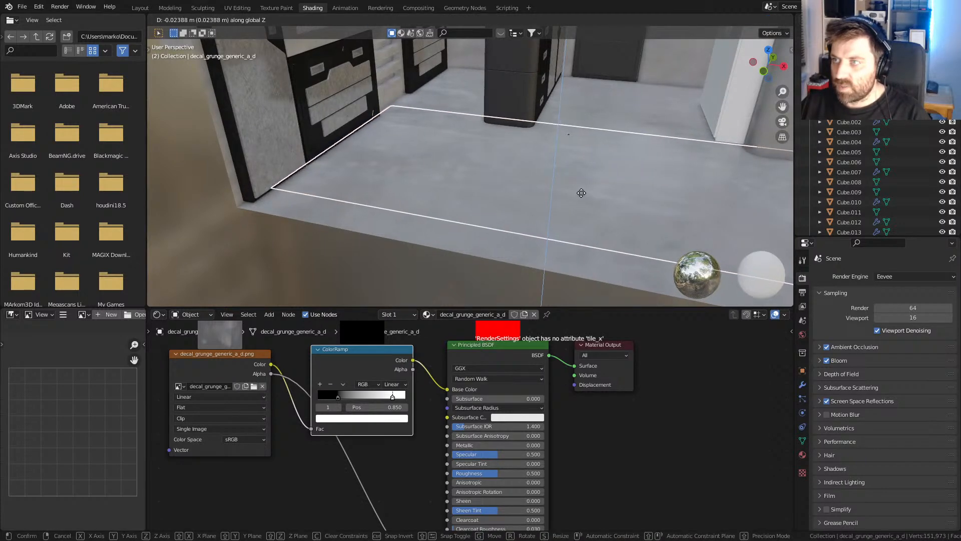
{"action": "left_click", "coordinate": [601, 192]}
{"action": "middle_click_drag", "start_coordinate": [609, 192], "coordinate": [557, 218]}
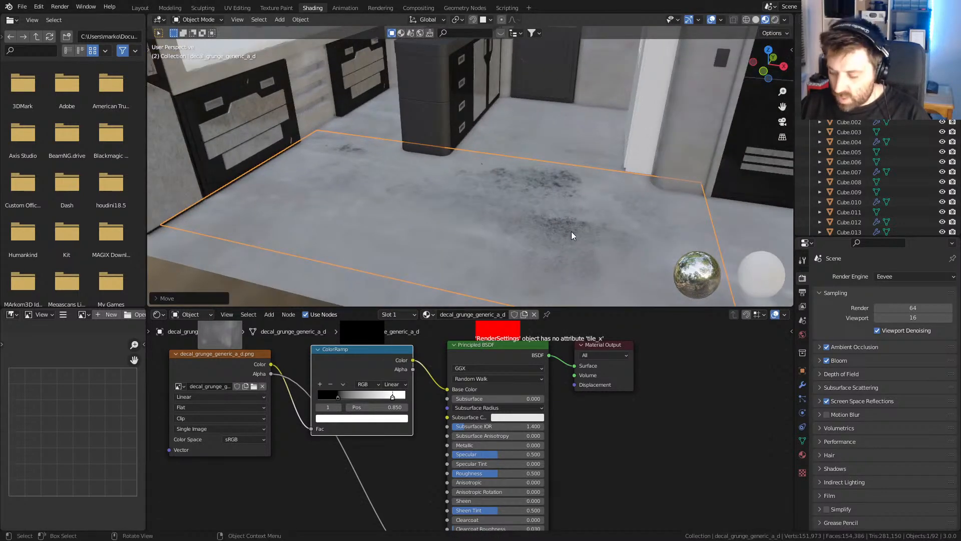
- Return to the Layout workspace and duplicate the floor grunge decal in a top wireframe view, placing the copy farther back
{"action": "key", "text": "KP_7"}
{"action": "key", "text": "z"}
{"action": "left_click", "coordinate": [515, 230]}
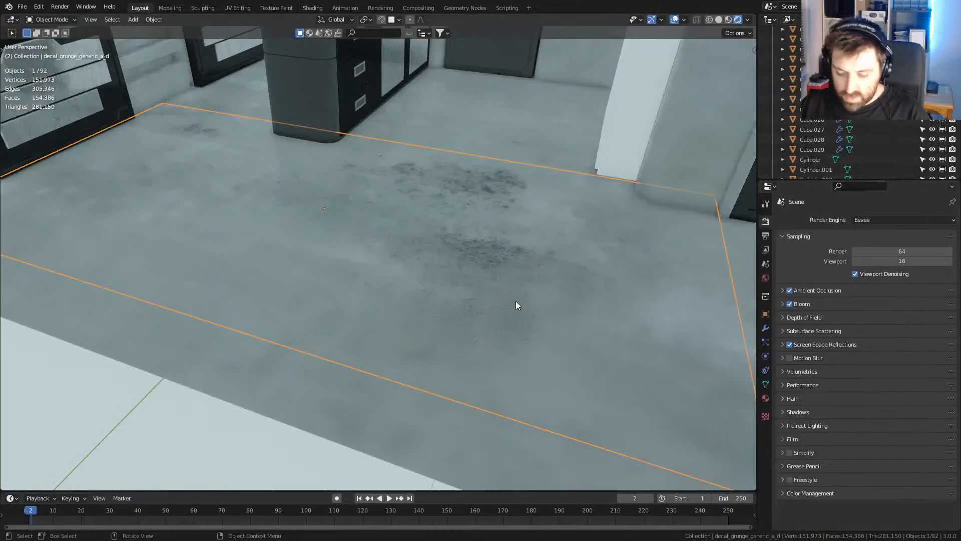
{"action": "key", "text": "KP_7"}
{"action": "key", "text": "z"}
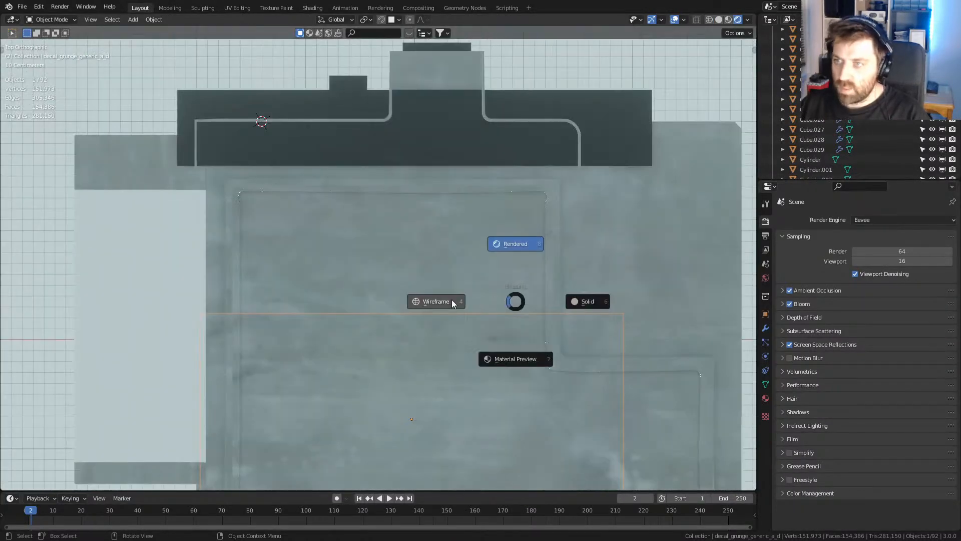
{"action": "left_click", "coordinate": [495, 302]}
{"action": "key", "text": "shift+d"}
{"action": "left_click", "coordinate": [518, 278]}
- Rotate and reposition the decal copy over the kitchen floor and scale it to 0.627
{"action": "key", "text": "r"}
{"action": "left_click", "coordinate": [527, 342]}
{"action": "key", "text": "g"}
{"action": "left_click", "coordinate": [495, 353]}
{"action": "key", "text": "s"}
{"action": "left_click", "coordinate": [567, 305]}
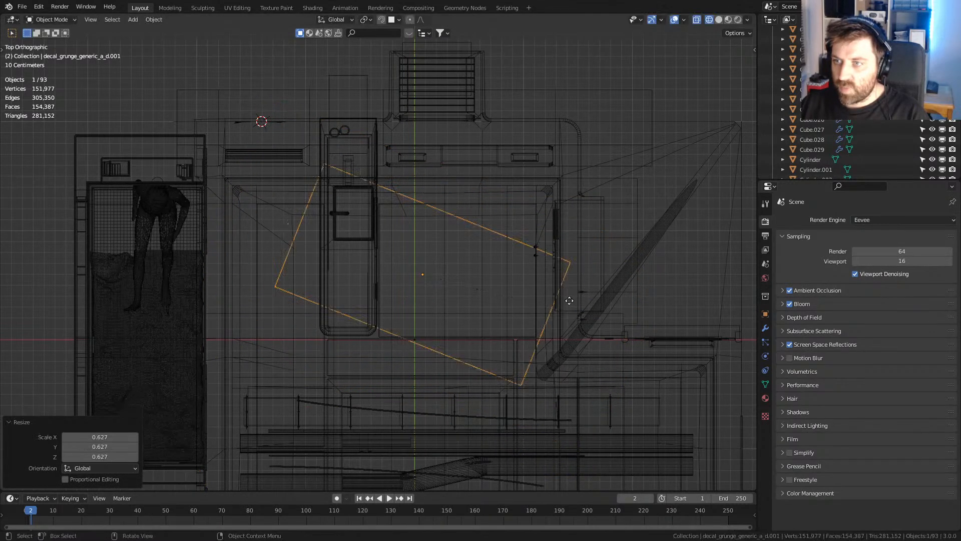
- Align the decal copy lengthwise beside the kitchen island, finishing with a 3.92° rotation, and restore rendered shading
{"action": "key", "text": "r"}
{"action": "left_click", "coordinate": [483, 133]}
{"action": "key", "text": "r"}
{"action": "left_click", "coordinate": [560, 189]}
{"action": "key", "text": "g"}
{"action": "left_click", "coordinate": [566, 187]}
{"action": "key", "text": "t"}
{"action": "key", "text": "t"}
{"action": "key", "text": "r"}
{"action": "left_click", "coordinate": [585, 253]}
{"action": "left_click", "coordinate": [738, 20]}
{"action": "mouse_move", "coordinate": [573, 365]}
{"action": "middle_mouse_down"}
{"action": "mouse_move", "coordinate": [557, 266]}
{"action": "mouse_move", "coordinate": [548, 302]}
{"action": "mouse_move", "coordinate": [488, 305]}
{"action": "mouse_move", "coordinate": [490, 322]}
{"action": "middle_mouse_up"}
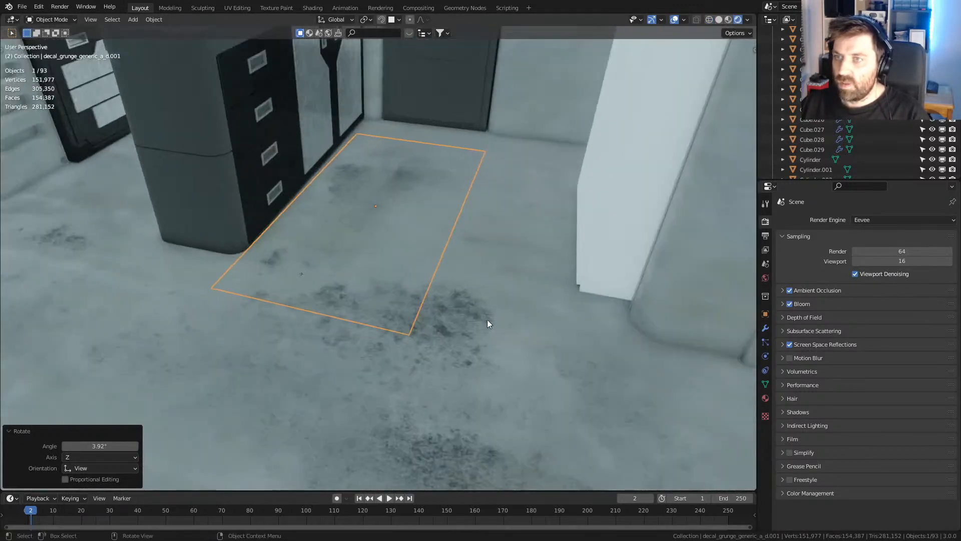
- Duplicate the smaller floor decal in a top wireframe view and place the copy on the bed side of the kitchen island
{"action": "scroll", "coordinate": [490, 322], "scroll_direction": "down", "scroll_amount": 5}
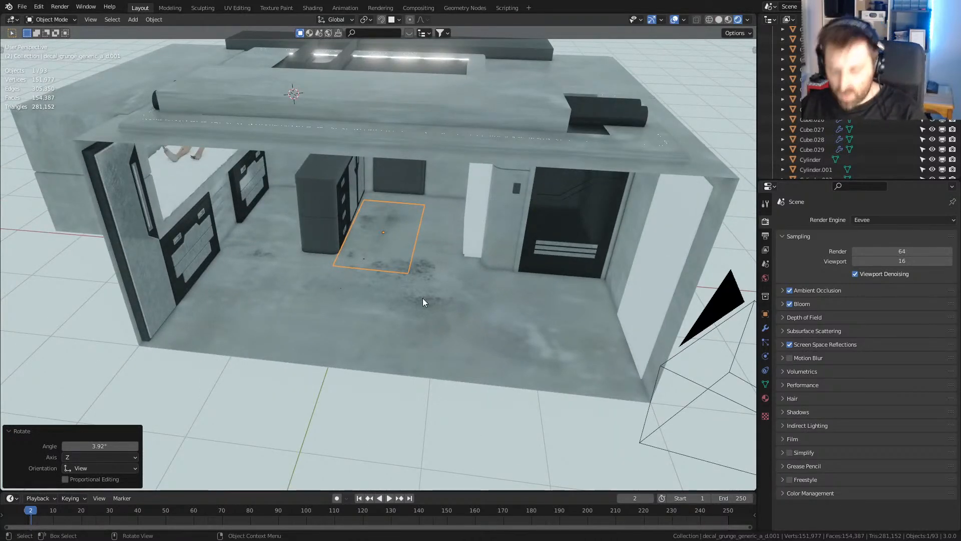
{"action": "key", "text": "KP_7"}
{"action": "key", "text": "z"}
{"action": "left_click", "coordinate": [398, 292]}
{"action": "middle_click_drag", "start_coordinate": [397, 293], "coordinate": [432, 209], "text": "shift"}
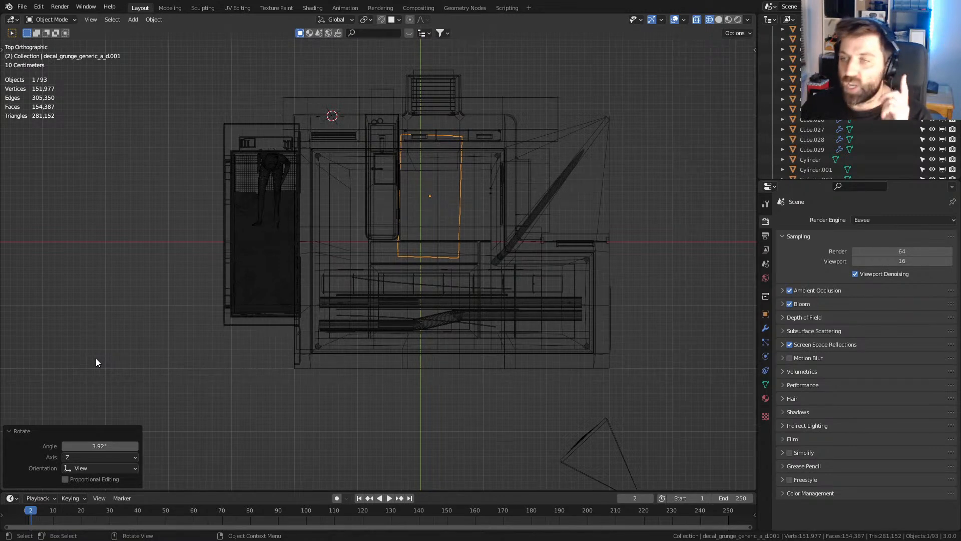
{"action": "scroll", "coordinate": [464, 285], "scroll_direction": "up", "scroll_amount": 1}
{"action": "key", "text": "shift+d"}
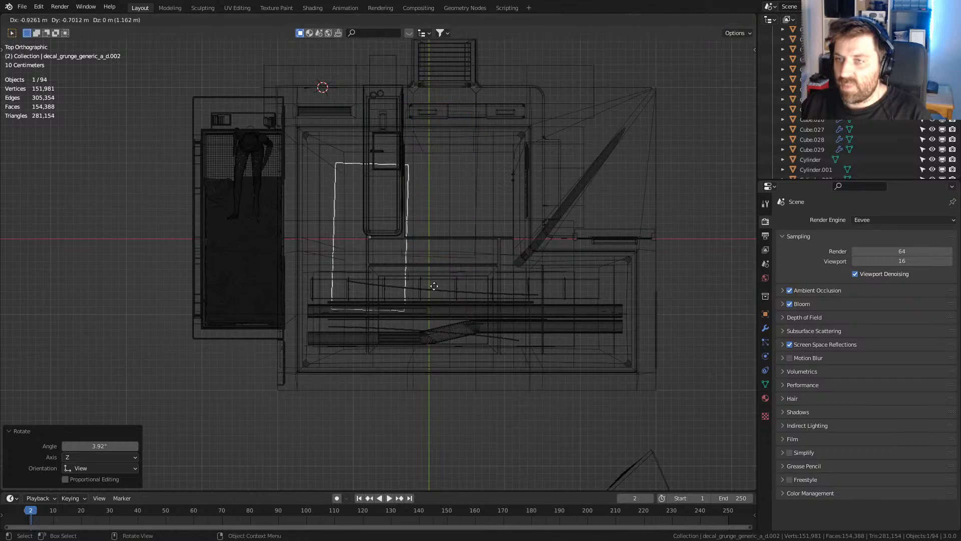
{"action": "left_click", "coordinate": [455, 269]}
- Switch to solid shading and move the new decal copy about 0.30 m toward negative X, against the bed drawers
{"action": "key", "text": "z"}
{"action": "left_click", "coordinate": [518, 268]}
{"action": "mouse_move", "coordinate": [518, 269]}
{"action": "middle_mouse_down"}
{"action": "mouse_move", "coordinate": [462, 224]}
{"action": "mouse_move", "coordinate": [432, 169]}
{"action": "mouse_move", "coordinate": [492, 237]}
{"action": "mouse_move", "coordinate": [531, 190]}
{"action": "middle_mouse_up"}
{"action": "scroll", "coordinate": [431, 168], "scroll_direction": "up", "scroll_amount": 3}
{"action": "key", "text": "g"}
{"action": "key", "text": "x"}
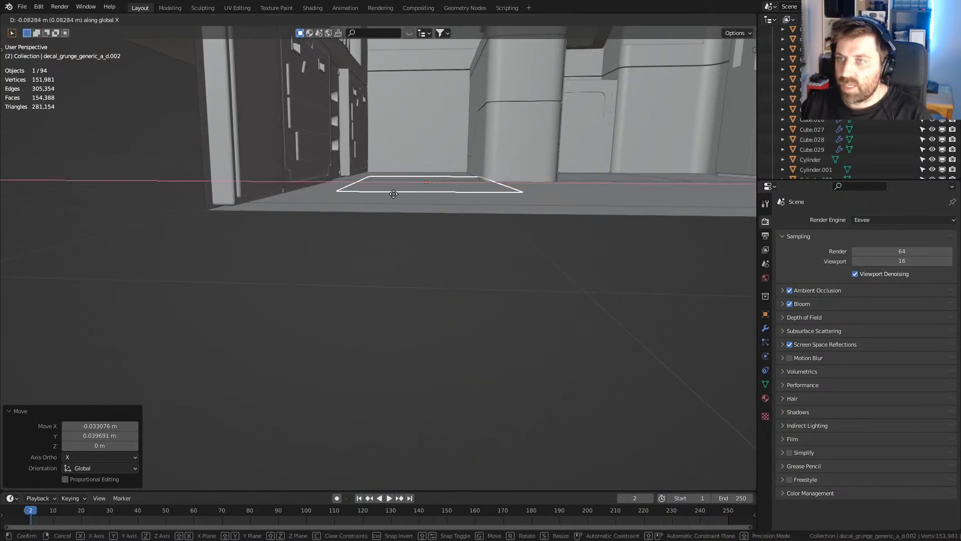
{"action": "left_click", "coordinate": [94, 232]}
{"action": "middle_click_drag", "start_coordinate": [295, 195], "coordinate": [277, 209]}
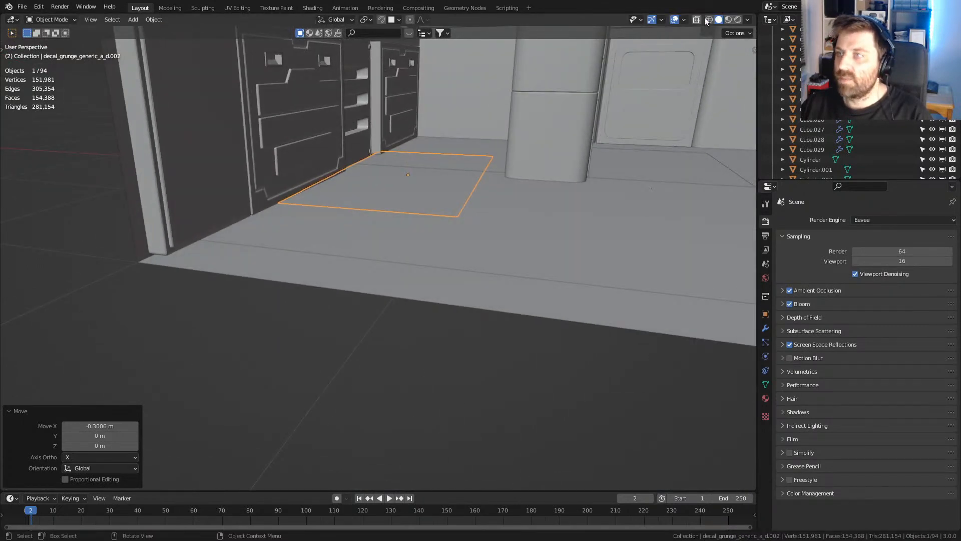
- Restore rendered shading and raise the decal beside the bed drawers about 0.0014 m along Z
{"action": "left_click", "coordinate": [739, 21]}
{"action": "mouse_move", "coordinate": [488, 187]}
{"action": "middle_mouse_down"}
{"action": "mouse_move", "coordinate": [458, 200]}
{"action": "mouse_move", "coordinate": [383, 275]}
{"action": "middle_mouse_up"}
{"action": "scroll", "coordinate": [384, 275], "scroll_direction": "up", "scroll_amount": 1}
{"action": "key", "text": "g"}
{"action": "key", "text": "z"}
{"action": "left_click", "coordinate": [410, 280]}
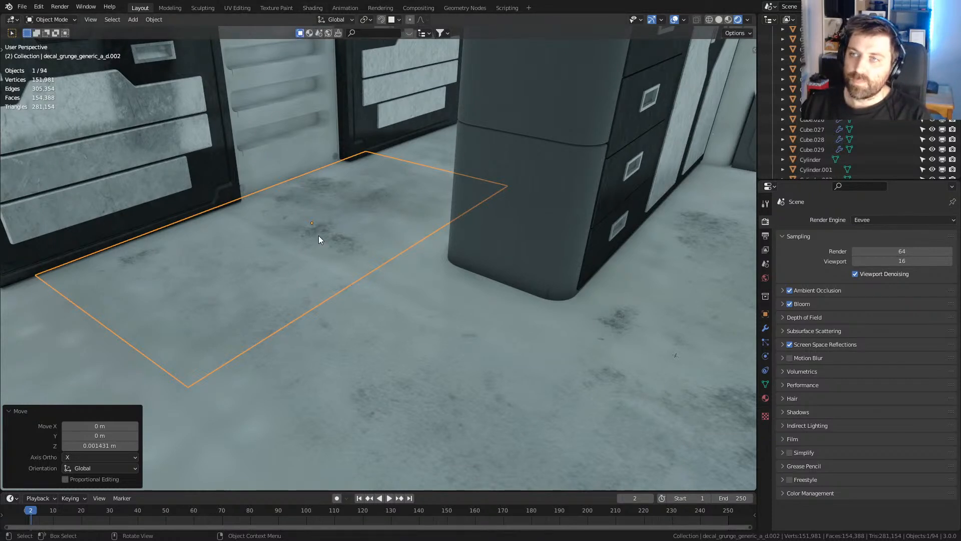
- In the Shading workspace, make the bed-side decal's material single-user, raise its ColorRamp's black stop to about 0.314, and use rendered shading
{"action": "left_click", "coordinate": [312, 7]}
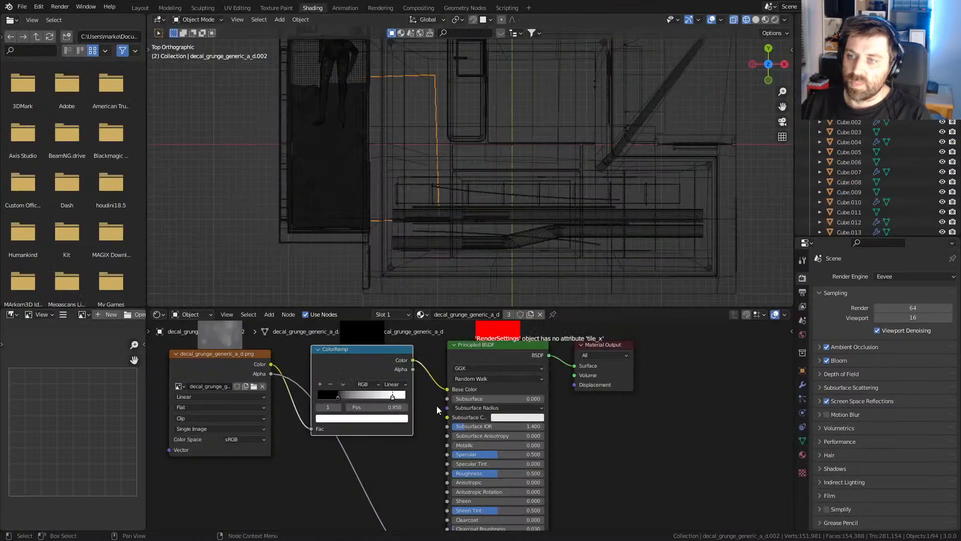
{"action": "middle_click_drag", "start_coordinate": [487, 235], "coordinate": [526, 192]}
{"action": "left_click", "coordinate": [529, 315]}
{"action": "middle_click_drag", "start_coordinate": [480, 139], "coordinate": [527, 212], "text": "shift"}
{"action": "left_click_drag", "start_coordinate": [340, 398], "coordinate": [362, 396]}
{"action": "left_click", "coordinate": [774, 19]}
{"action": "scroll", "coordinate": [596, 206], "scroll_direction": "up", "scroll_amount": 4}
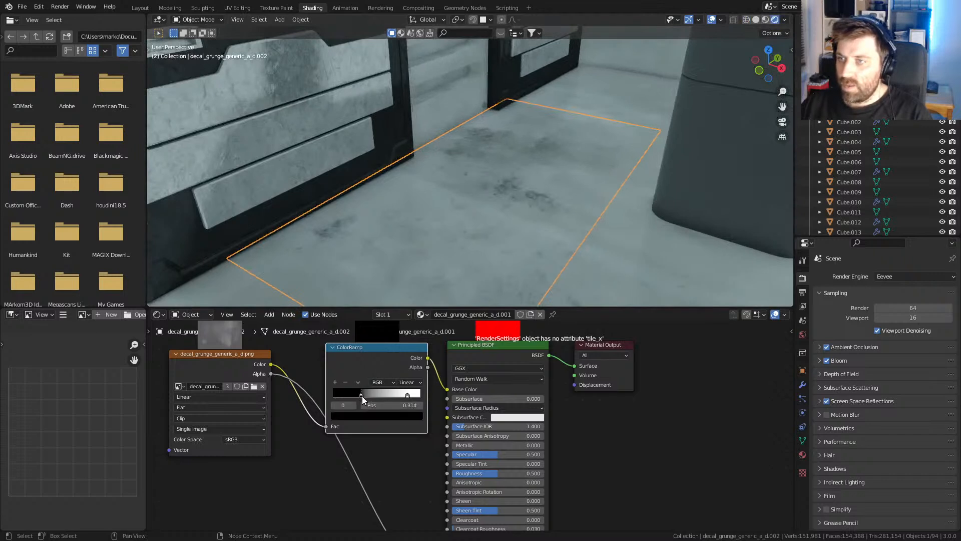
- Set the black stop of the bed-side decal's ColorRamp to about 0.786
{"action": "left_click", "coordinate": [420, 395]}
{"action": "left_click_drag", "start_coordinate": [404, 394], "coordinate": [386, 405]}
{"action": "scroll", "coordinate": [526, 169], "scroll_direction": "down", "scroll_amount": 4}
{"action": "scroll", "coordinate": [525, 180], "scroll_direction": "down", "scroll_amount": 3}
{"action": "middle_click_drag", "start_coordinate": [516, 215], "coordinate": [425, 175]}
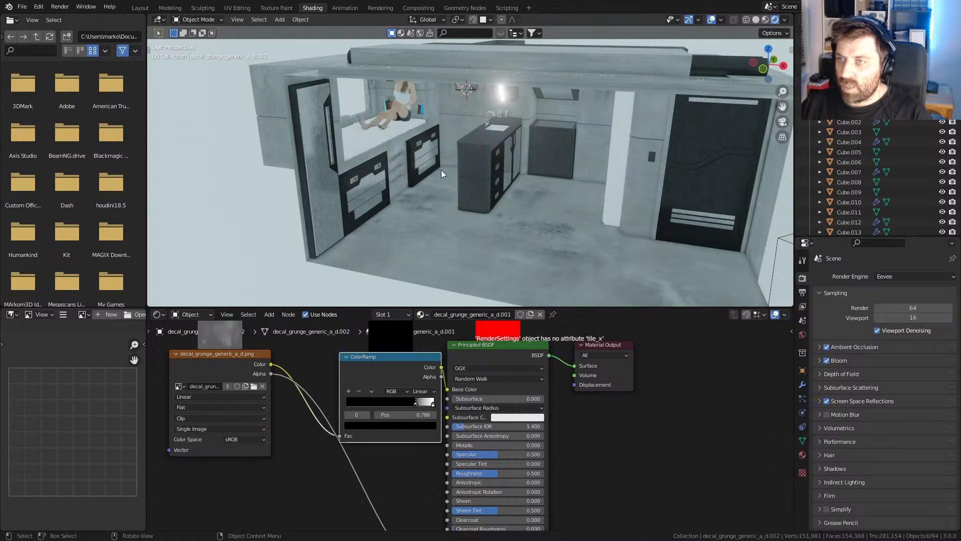
{"action": "middle_click_drag", "start_coordinate": [422, 176], "coordinate": [436, 160]}
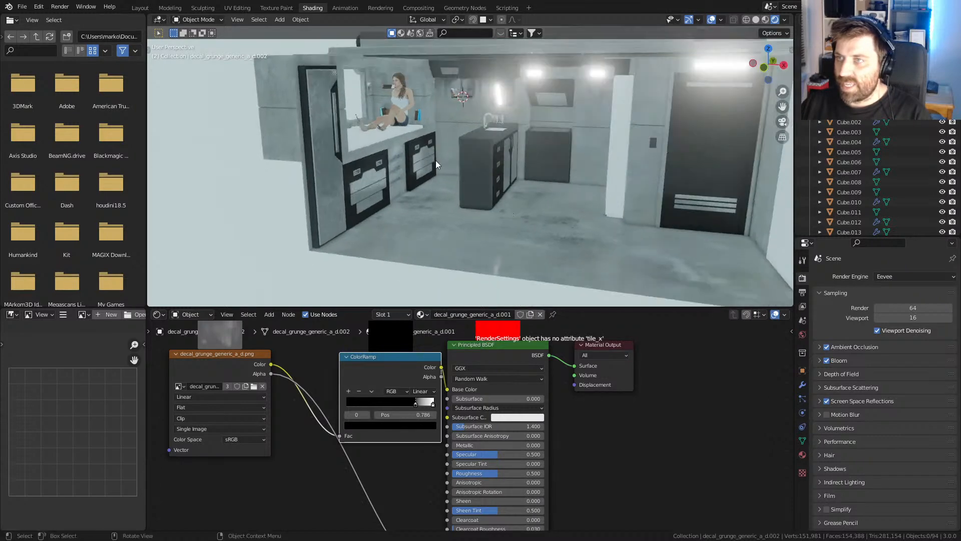
- Move the Decal_Grunge_Leaking_A decal to the floor between the bed drawers and kitchen island, and rotate it 90° about Z
{"action": "left_click", "coordinate": [471, 91]}
{"action": "left_click_drag", "start_coordinate": [474, 92], "coordinate": [429, 205]}
{"action": "type", "text": "z90"}
{"action": "key", "text": "Return"}
{"action": "scroll", "coordinate": [440, 206], "scroll_direction": "up", "scroll_amount": 4}
{"action": "middle_click_drag", "start_coordinate": [453, 209], "coordinate": [505, 186], "text": "shift"}
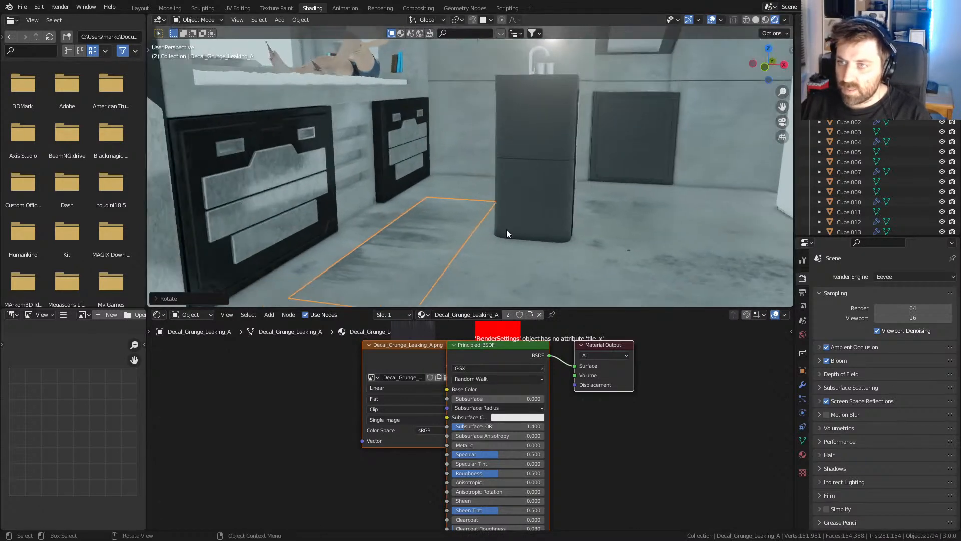
- Shift the leaking floor decal toward negative X, against the bed drawers
{"action": "key", "text": "g"}
{"action": "key", "text": "x"}
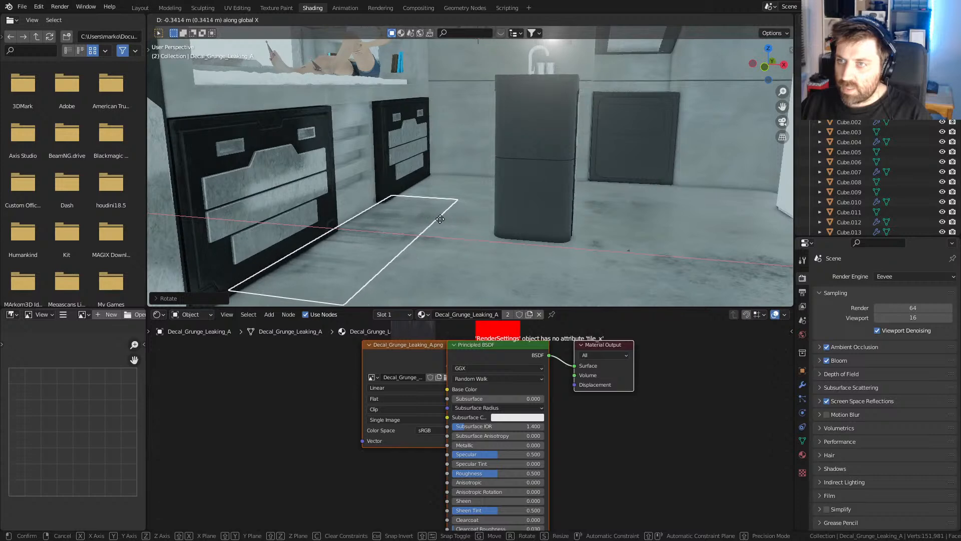
{"action": "left_click", "coordinate": [433, 210]}
{"action": "scroll", "coordinate": [431, 206], "scroll_direction": "up", "scroll_amount": 4}
{"action": "middle_click_drag", "start_coordinate": [417, 262], "coordinate": [476, 234], "text": "shift"}
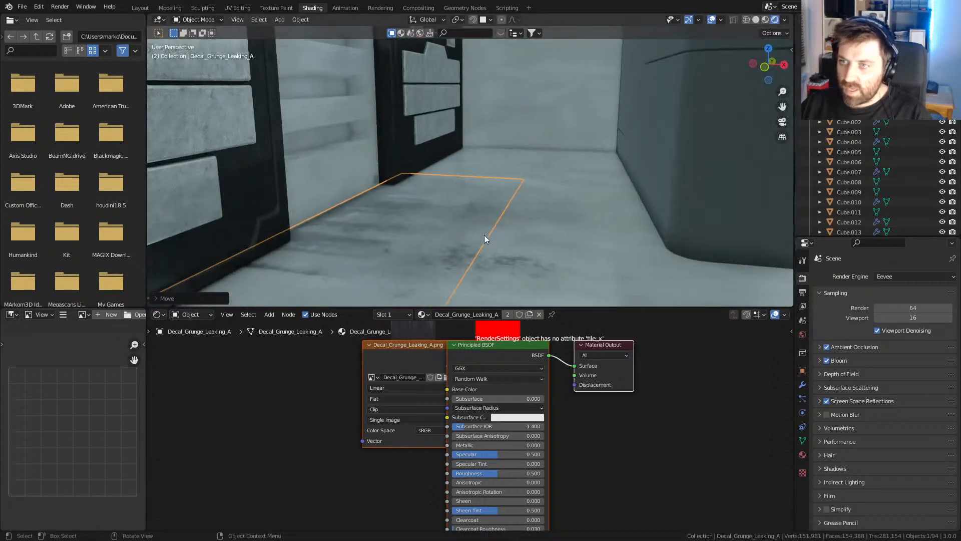
- Enlarge the leaking floor decal and shift it along positive X toward the kitchen island
{"action": "key", "text": "s"}
{"action": "left_click", "coordinate": [743, 205]}
{"action": "key", "text": "g"}
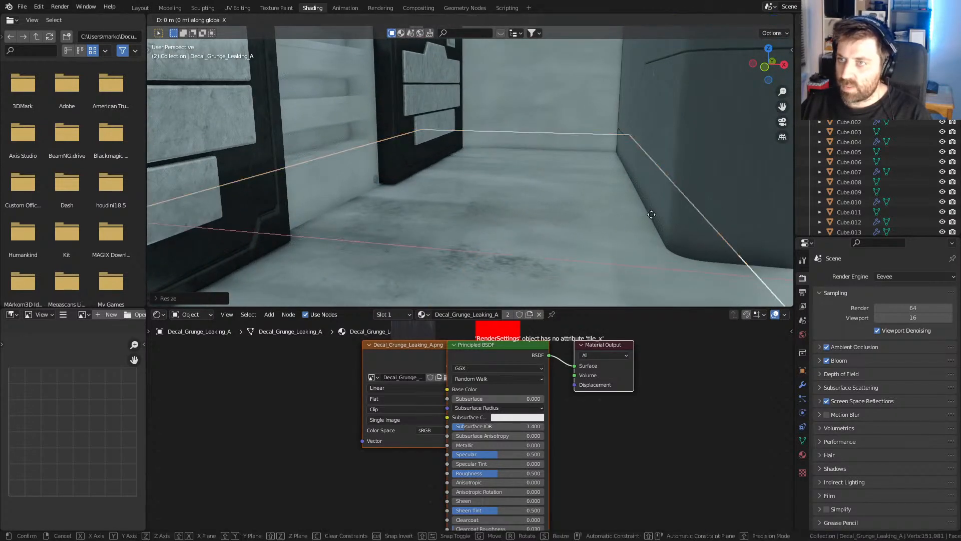
{"action": "key", "text": "x"}
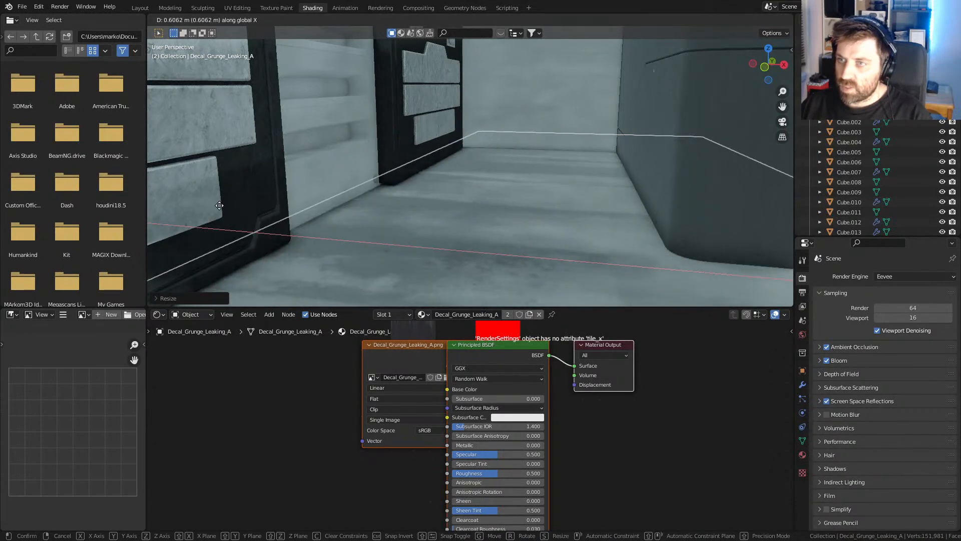
{"action": "left_click", "coordinate": [387, 197]}
{"action": "scroll", "coordinate": [510, 216], "scroll_direction": "down", "scroll_amount": 8}
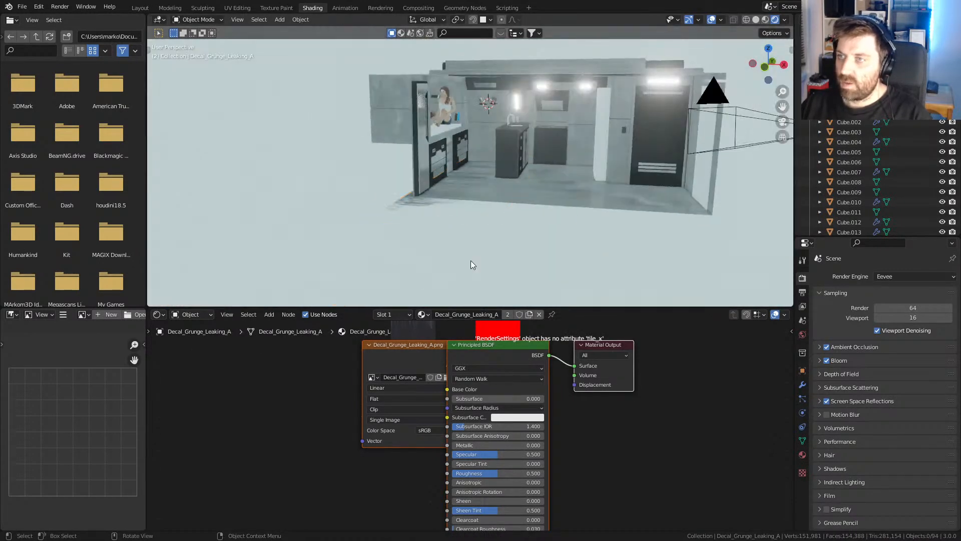
- Move the enlarged leaking decal about 1.04 m along Y, pulling it inward from the room's open edge
{"action": "middle_click_drag", "start_coordinate": [471, 261], "coordinate": [423, 278]}
{"action": "scroll", "coordinate": [453, 235], "scroll_direction": "up", "scroll_amount": 8}
{"action": "middle_click_drag", "start_coordinate": [515, 224], "coordinate": [566, 235], "text": "shift"}
{"action": "left_click", "coordinate": [345, 223]}
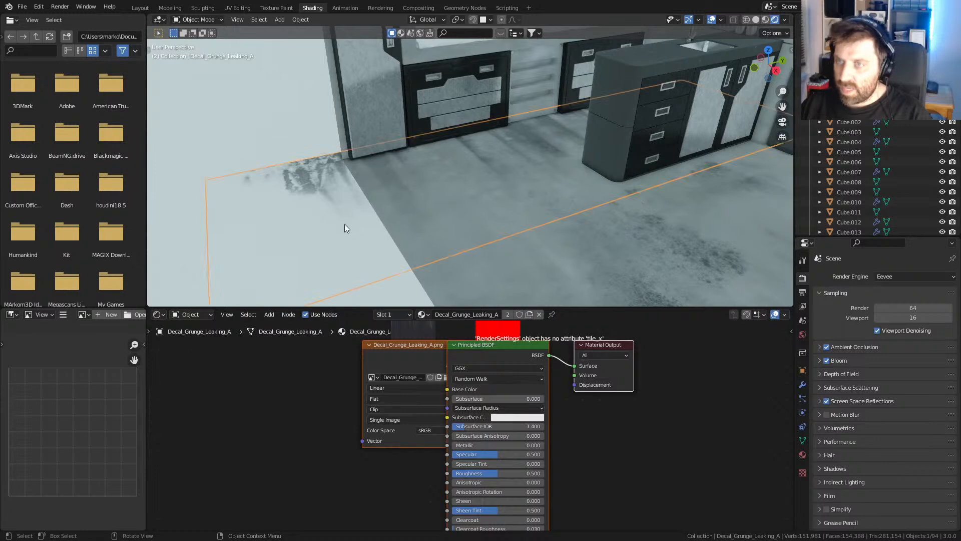
{"action": "key", "text": "g"}
{"action": "key", "text": "y"}
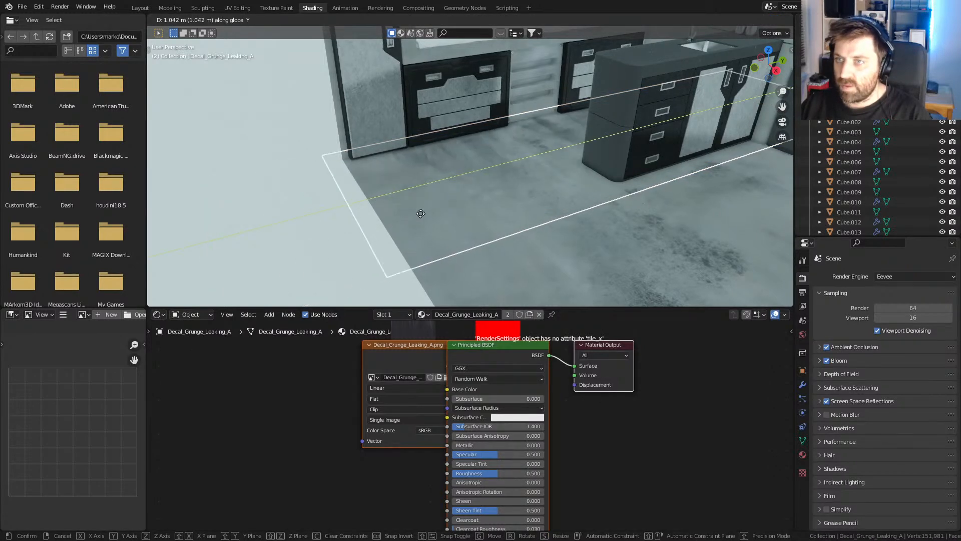
{"action": "left_click", "coordinate": [414, 208]}
{"action": "middle_click_drag", "start_coordinate": [415, 208], "coordinate": [426, 169]}
{"action": "scroll", "coordinate": [425, 170], "scroll_direction": "up", "scroll_amount": 3}
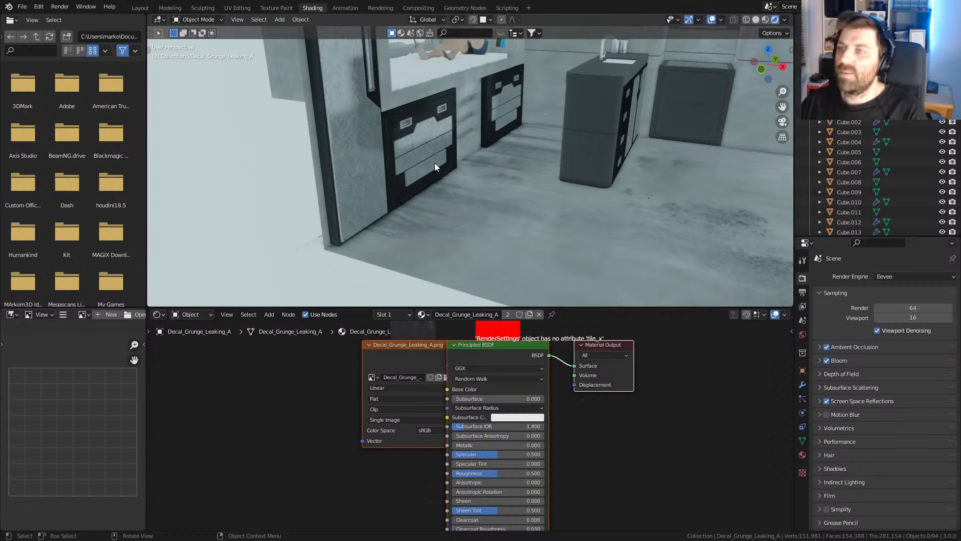
- Duplicate the large generic grunge floor decal and rotate the copy 90° about Z
{"action": "middle_click_drag", "start_coordinate": [474, 176], "coordinate": [539, 216]}
{"action": "left_click", "coordinate": [567, 297]}
{"action": "key", "text": "shift+d"}
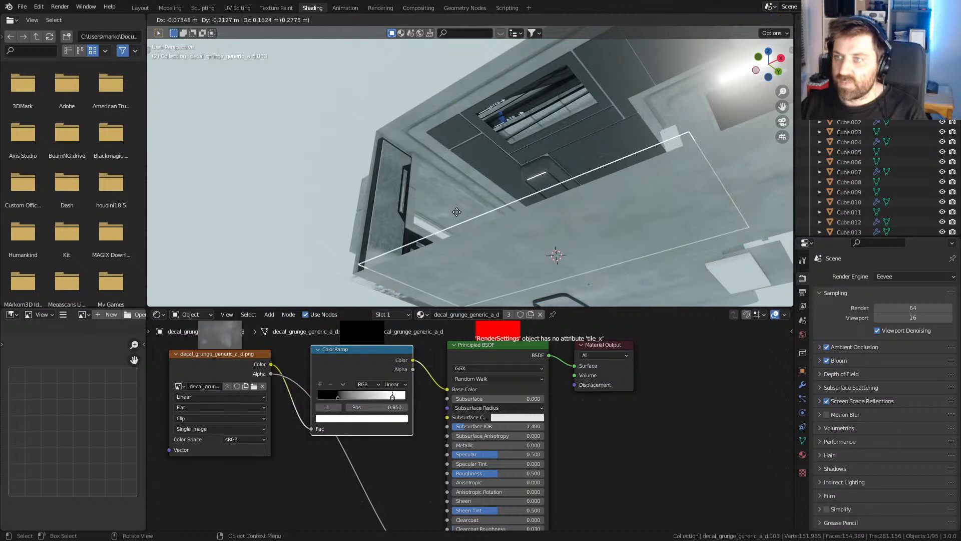
{"action": "type", "text": "rz90"}
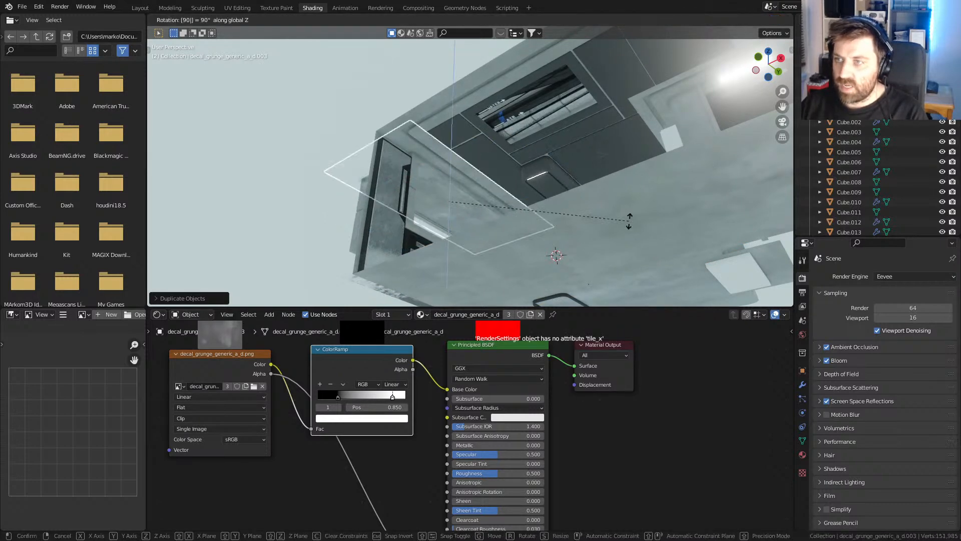
{"action": "key", "text": "Return"}
{"action": "scroll", "coordinate": [630, 225], "scroll_direction": "up", "scroll_amount": 2}
- Resize the rotated decal copy and shift it along X to fit the ceiling area above the bed
{"action": "key", "text": "g"}
{"action": "key", "text": "z"}
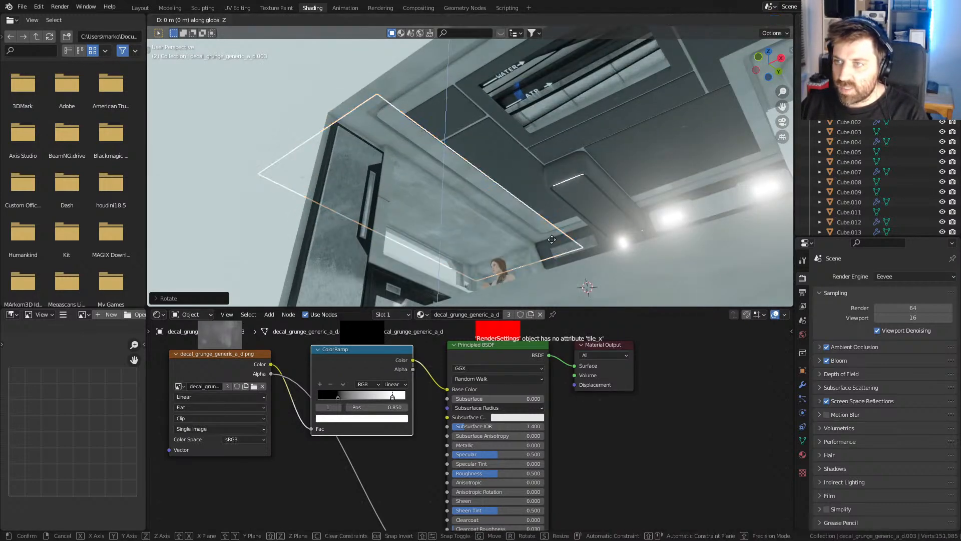
{"action": "key", "text": "s"}
{"action": "left_click", "coordinate": [545, 245]}
{"action": "middle_click_drag", "start_coordinate": [546, 244], "coordinate": [516, 179]}
{"action": "key", "text": "g"}
{"action": "key", "text": "x"}
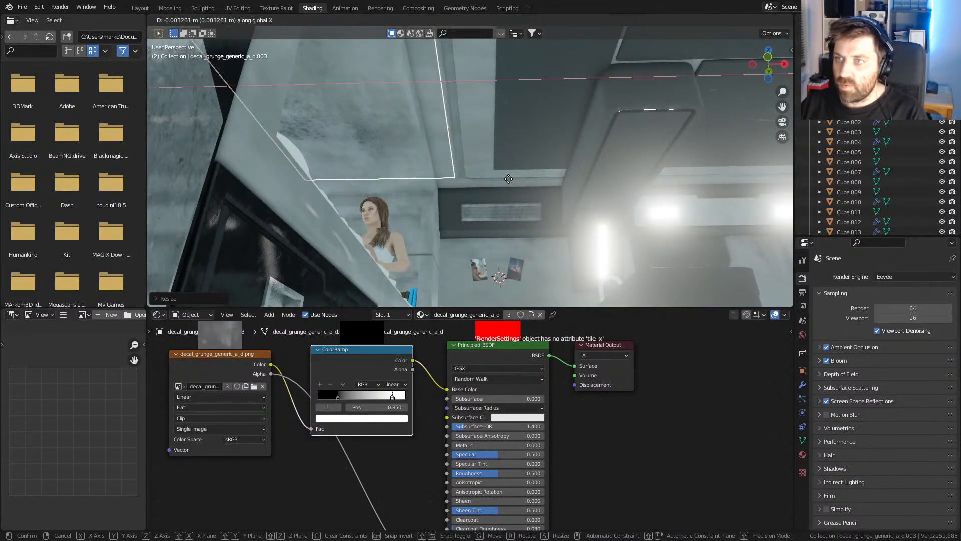
{"action": "left_click", "coordinate": [279, 211]}
- Examine the bed, drawers, floor decals, kitchen area and camera side of the interior from several angles
{"action": "middle_click_drag", "start_coordinate": [279, 211], "coordinate": [468, 142]}
{"action": "left_click", "coordinate": [467, 145]}
{"action": "middle_click_drag", "start_coordinate": [479, 186], "coordinate": [456, 138]}
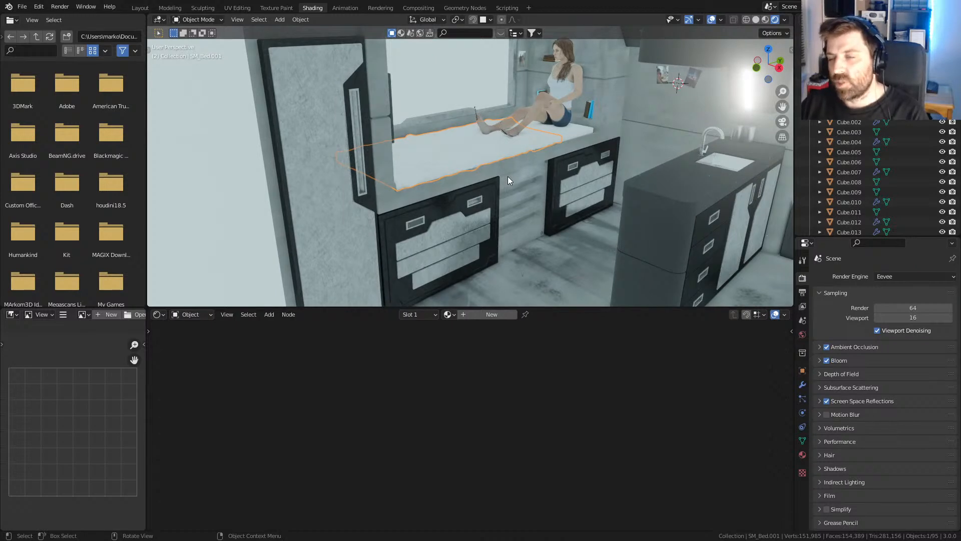
{"action": "middle_click_drag", "start_coordinate": [508, 176], "coordinate": [393, 48]}
{"action": "middle_click_drag", "start_coordinate": [448, 182], "coordinate": [434, 176]}
{"action": "middle_click_drag", "start_coordinate": [312, 258], "coordinate": [341, 211], "text": "shift"}
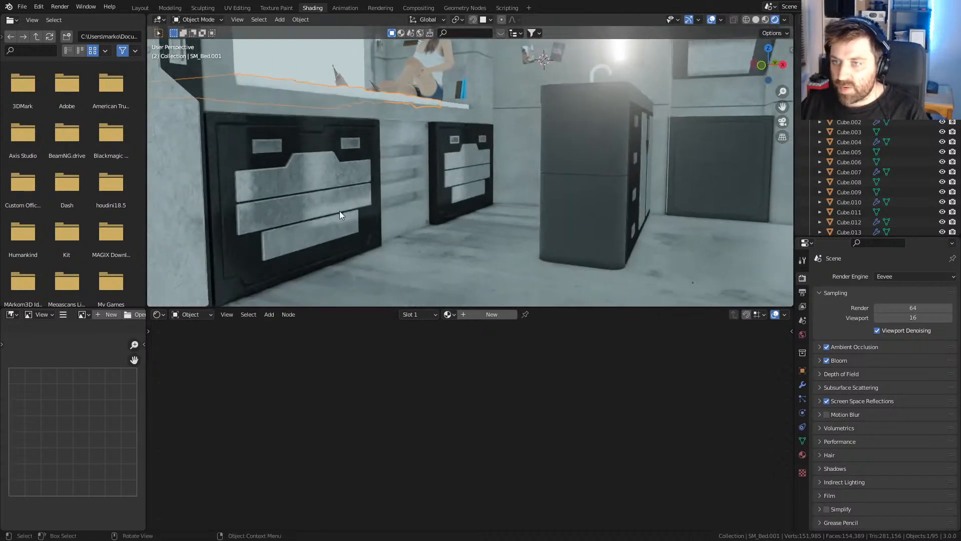
{"action": "left_click", "coordinate": [341, 214]}
{"action": "scroll", "coordinate": [495, 268], "scroll_direction": "down", "scroll_amount": 8}
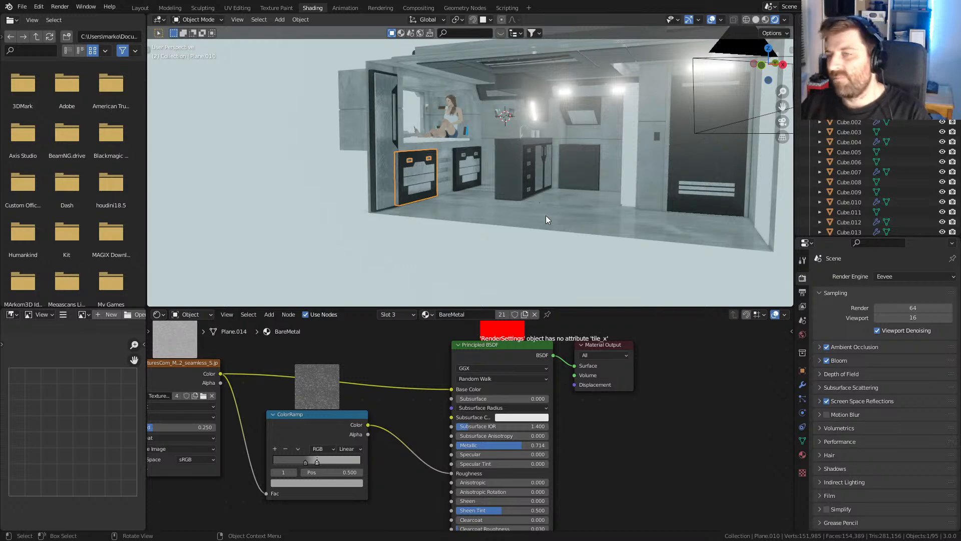
{"action": "middle_click_drag", "start_coordinate": [560, 219], "coordinate": [506, 236]}
{"action": "scroll", "coordinate": [506, 236], "scroll_direction": "up", "scroll_amount": 7}
{"action": "middle_click_drag", "start_coordinate": [624, 248], "coordinate": [506, 141]}
{"action": "middle_click_drag", "start_coordinate": [263, 184], "coordinate": [339, 179], "text": "shift"}
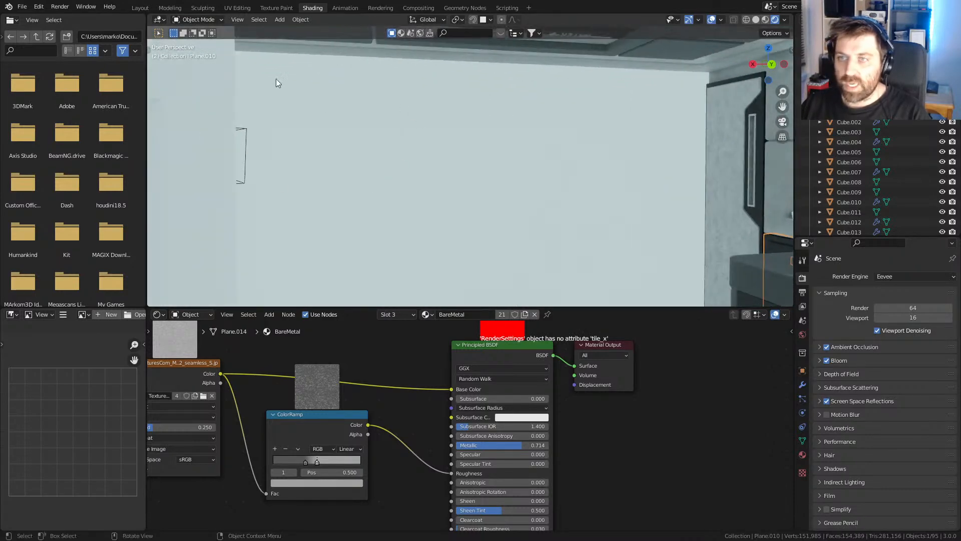
{"action": "middle_click_drag", "start_coordinate": [503, 118], "coordinate": [398, 98]}
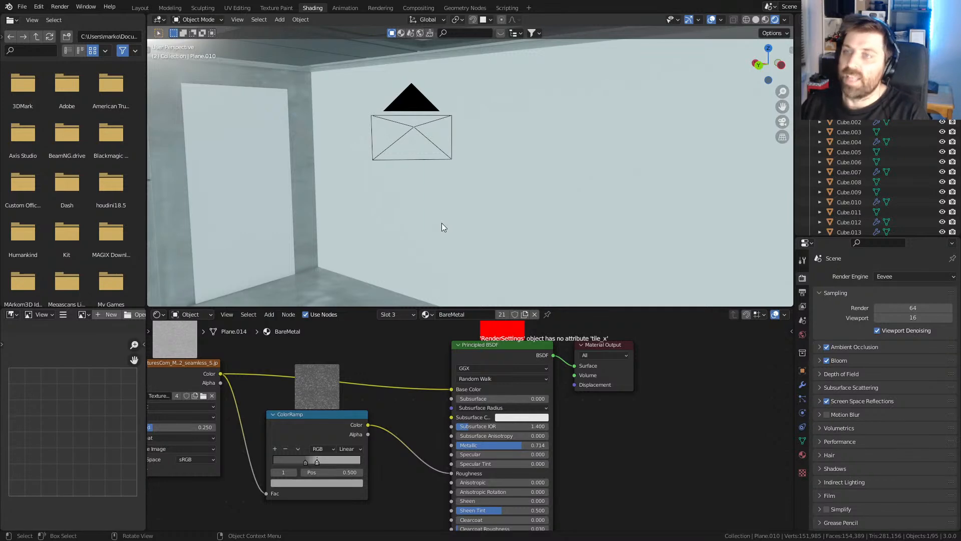
{"action": "middle_click_drag", "start_coordinate": [549, 251], "coordinate": [569, 231]}
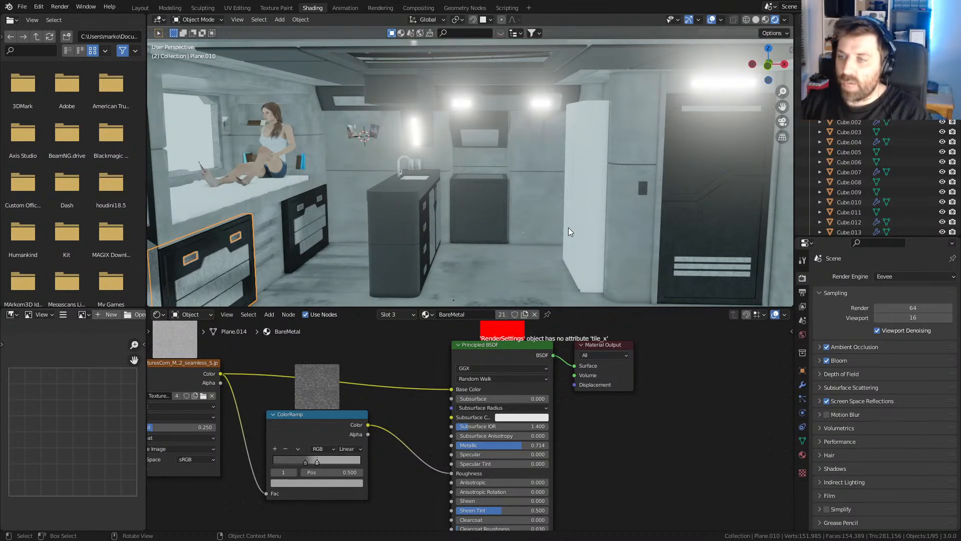
{"action": "middle_click_drag", "start_coordinate": [569, 227], "coordinate": [521, 218], "text": "shift"}
{"action": "middle_click_drag", "start_coordinate": [407, 214], "coordinate": [525, 213]}
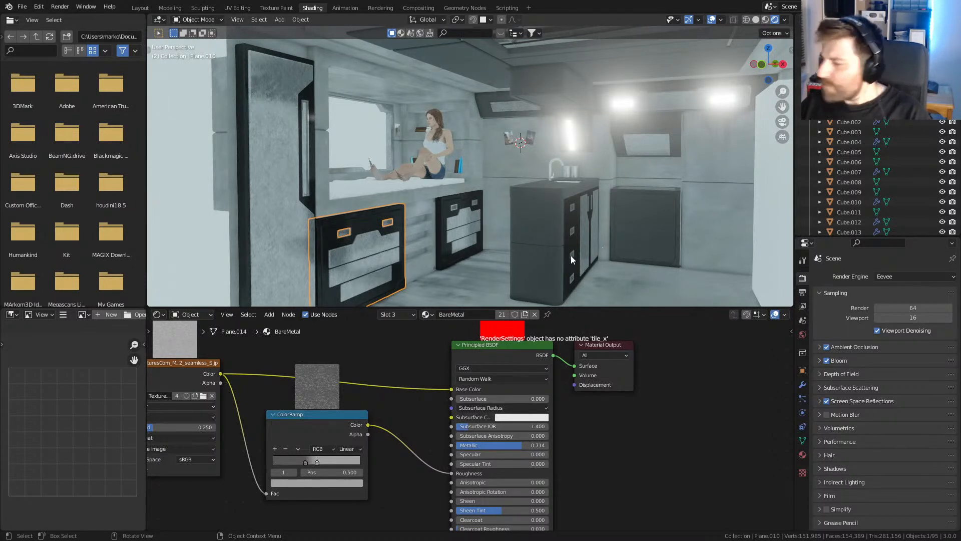
- Select the wall unit with the dark lower cabinet and hood behind the kitchen island, and frame it in view
{"action": "scroll", "coordinate": [626, 178], "scroll_direction": "up", "scroll_amount": 3}
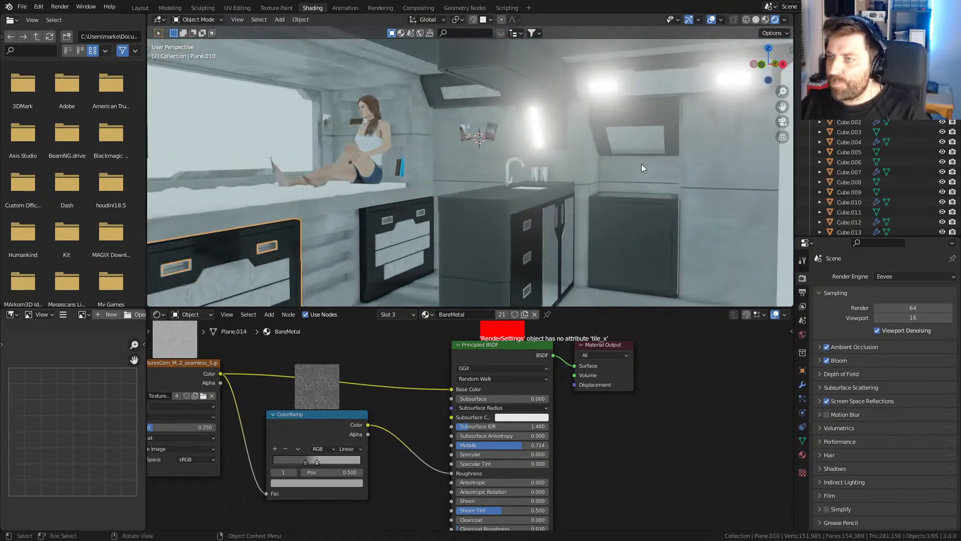
{"action": "middle_click_drag", "start_coordinate": [630, 175], "coordinate": [434, 174]}
{"action": "left_click", "coordinate": [523, 179]}
{"action": "scroll", "coordinate": [525, 192], "scroll_direction": "up", "scroll_amount": 2}
{"action": "left_click", "coordinate": [532, 188]}
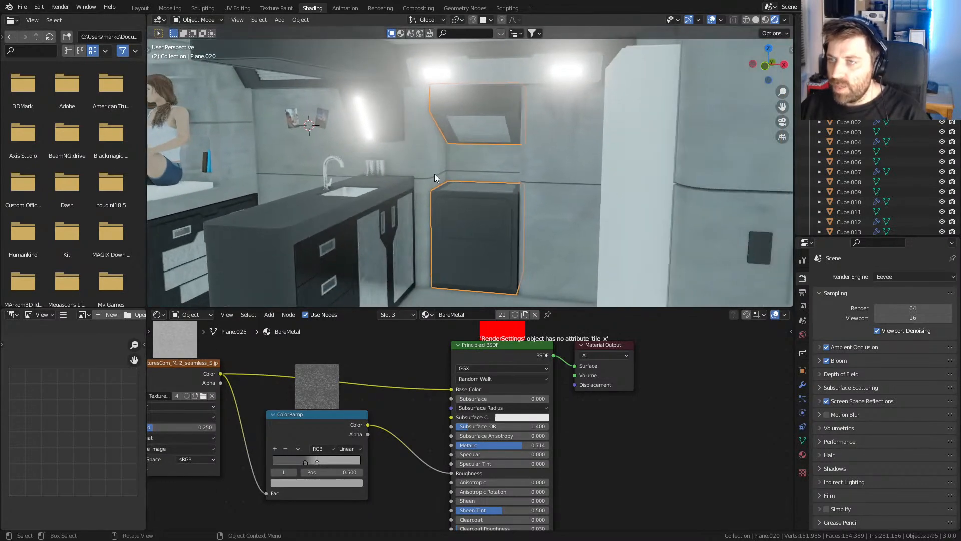
{"action": "key", "text": "KP_Decimal"}
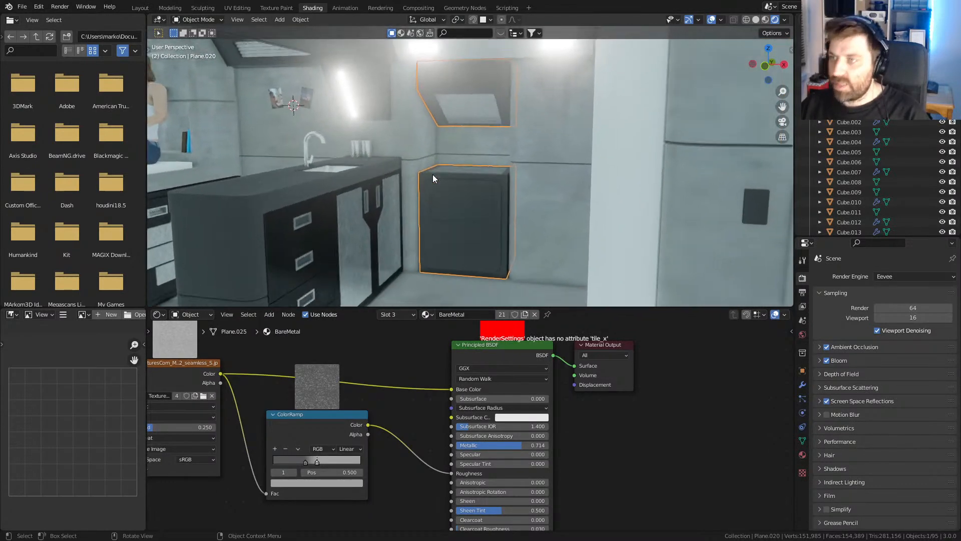
- Use solid shading to open the wall unit's mesh in Edit Mode, clear its selection, and switch to wireframe shading
{"action": "left_click", "coordinate": [755, 20]}
{"action": "scroll", "coordinate": [561, 145], "scroll_direction": "up", "scroll_amount": 2}
{"action": "mouse_move", "coordinate": [560, 145]}
{"action": "middle_mouse_down", "text": "shift"}
{"action": "mouse_move", "coordinate": [458, 248]}
{"action": "mouse_move", "coordinate": [471, 172]}
{"action": "mouse_move", "coordinate": [446, 206]}
{"action": "mouse_move", "coordinate": [503, 170]}
{"action": "middle_mouse_up", "text": "shift"}
{"action": "scroll", "coordinate": [471, 172], "scroll_direction": "up", "scroll_amount": 3}
{"action": "key", "text": "Tab"}
{"action": "scroll", "coordinate": [470, 190], "scroll_direction": "down", "scroll_amount": 2}
{"action": "key", "text": "Tab"}
{"action": "key", "text": "Tab"}
{"action": "key", "text": "alt+a"}
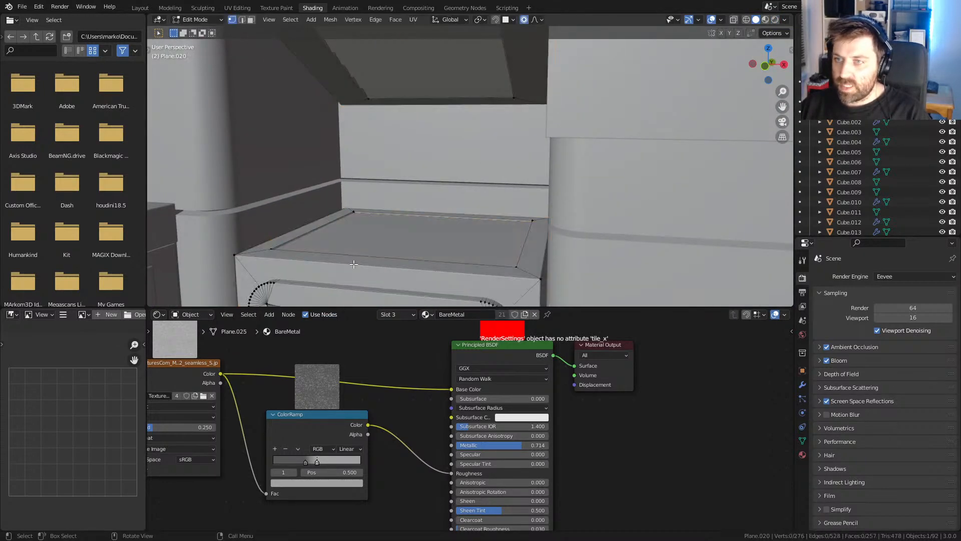
{"action": "scroll", "coordinate": [352, 263], "scroll_direction": "down", "scroll_amount": 2}
{"action": "key", "text": "shift+z"}
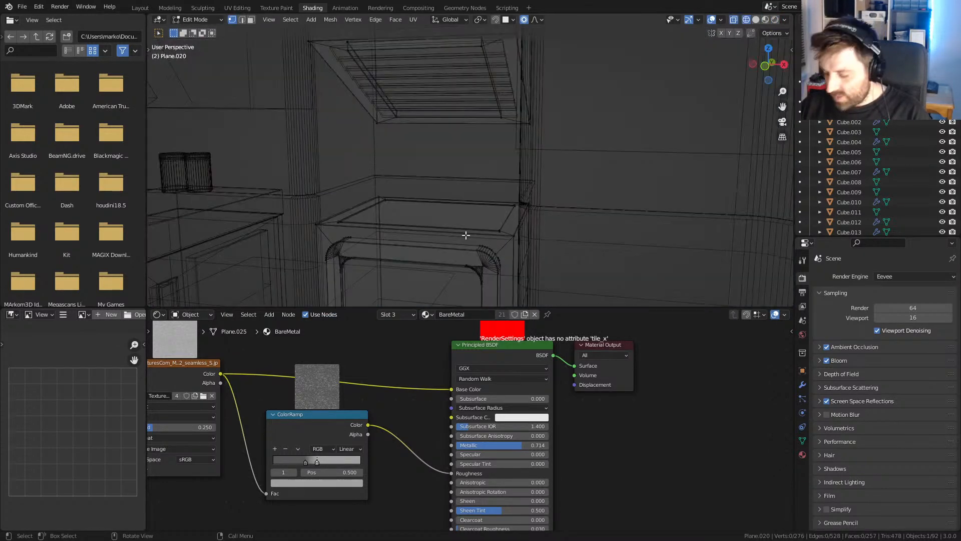
- In the right orthographic view, box-select the lower cabinet's rear vertices and move them slightly inward along Y
{"action": "key", "text": "KP_3"}
{"action": "scroll", "coordinate": [466, 234], "scroll_direction": "down", "scroll_amount": 1}
{"action": "left_click", "coordinate": [513, 212]}
{"action": "middle_click_drag", "start_coordinate": [527, 228], "coordinate": [545, 165], "text": "shift"}
{"action": "scroll", "coordinate": [545, 166], "scroll_direction": "down", "scroll_amount": 2}
{"action": "key", "text": "b"}
{"action": "left_click_drag", "start_coordinate": [549, 132], "coordinate": [442, 306]}
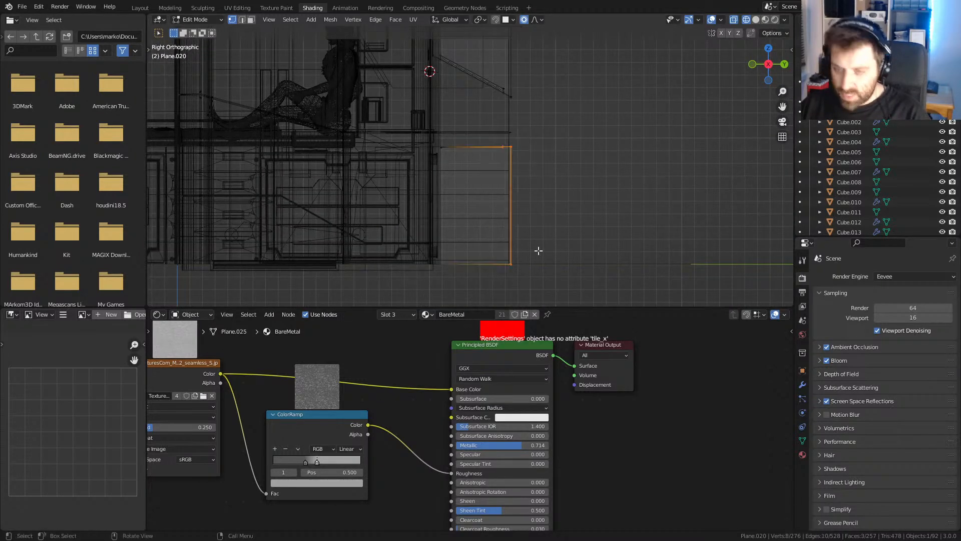
{"action": "key", "text": "g"}
{"action": "key", "text": "x"}
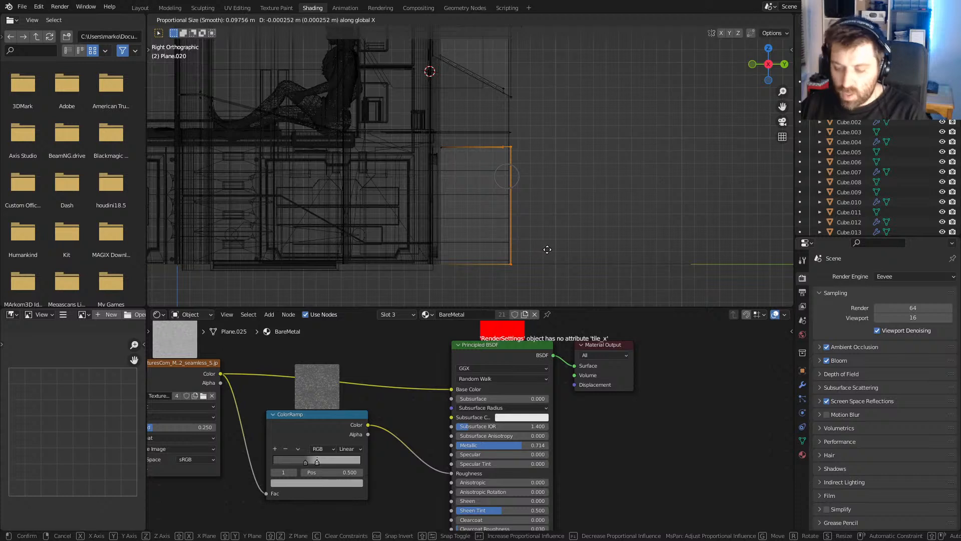
{"action": "left_click", "coordinate": [523, 248]}
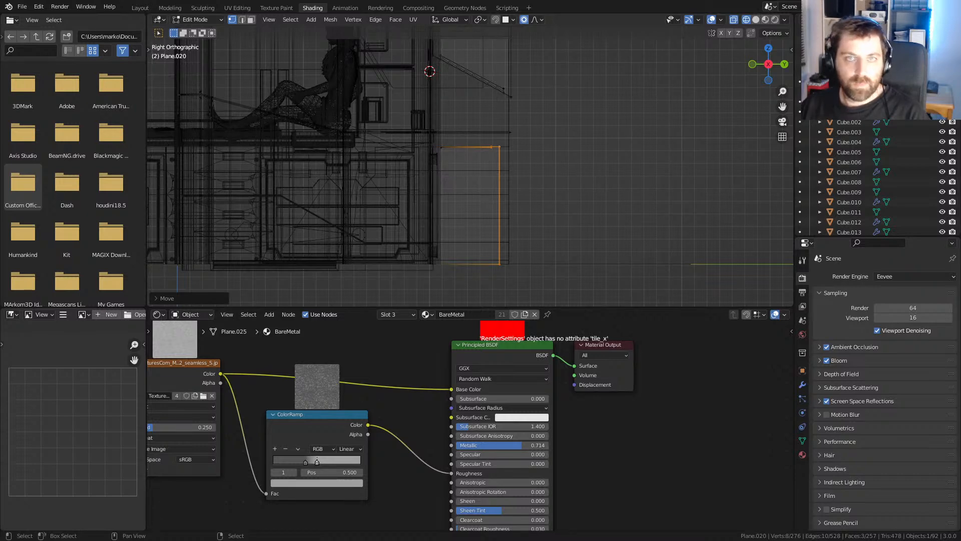
- Select the lower cabinet's rear face in face mode and extrude it outward into a thin strip behind the cabinet
{"action": "middle_click_drag", "start_coordinate": [467, 132], "coordinate": [510, 214]}
{"action": "left_click", "coordinate": [508, 229]}
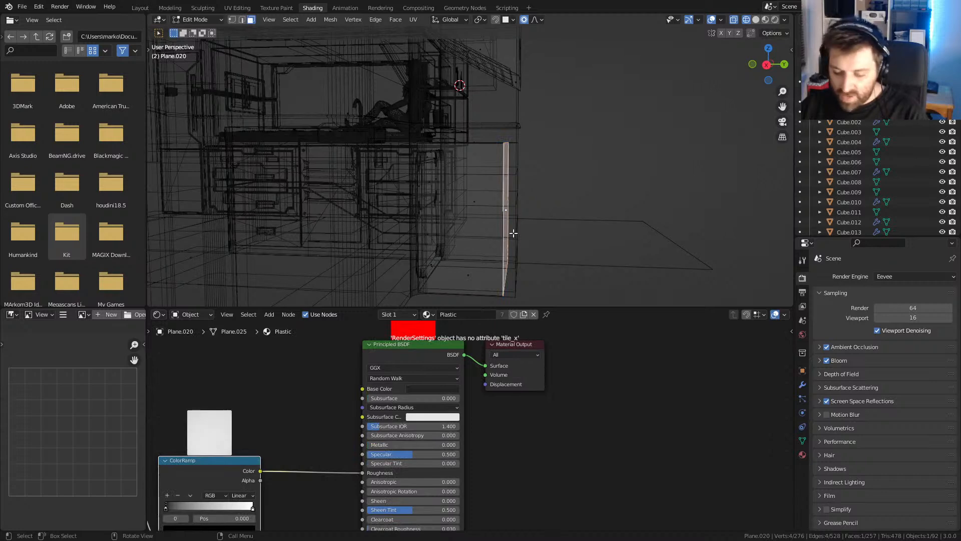
{"action": "key", "text": "e"}
{"action": "left_click", "coordinate": [604, 249]}
{"action": "middle_click_drag", "start_coordinate": [562, 221], "coordinate": [566, 236]}
- Extrude the top face of the cabinet's thin rear strip upward to form a back panel behind the hood
{"action": "left_click", "coordinate": [511, 142]}
{"action": "middle_click_drag", "start_coordinate": [511, 143], "coordinate": [607, 157]}
{"action": "key", "text": "e"}
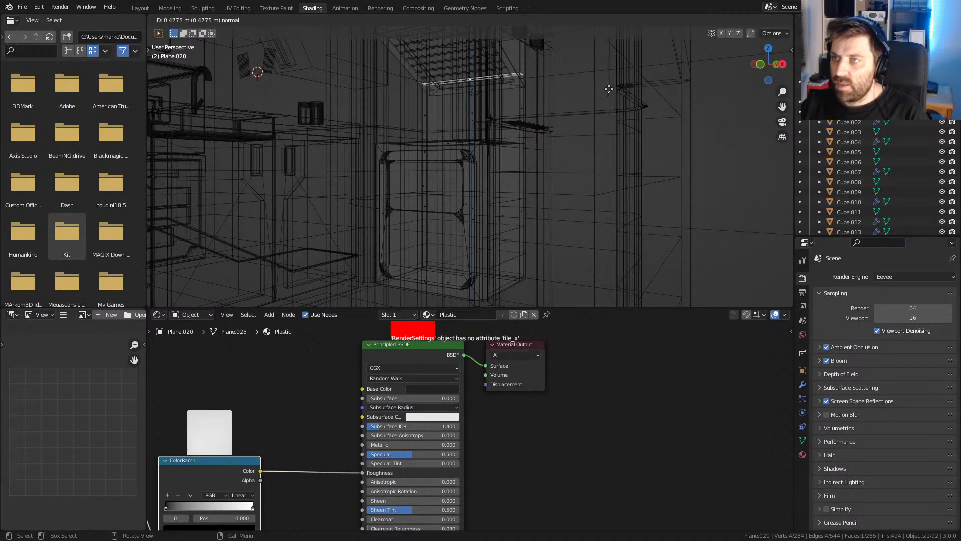
{"action": "left_click", "coordinate": [611, 60]}
{"action": "middle_click_drag", "start_coordinate": [611, 60], "coordinate": [437, 127]}
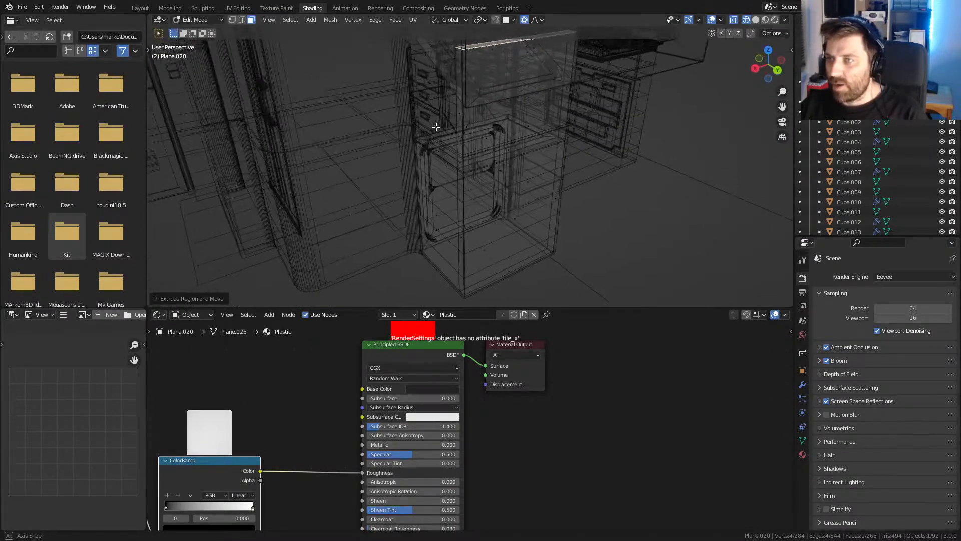
- Select the front face of the panel behind the hood and move it rearward along Y, with proportional editing off
{"action": "left_click", "coordinate": [526, 235]}
{"action": "middle_click_drag", "start_coordinate": [493, 189], "coordinate": [545, 153]}
{"action": "key", "text": "z"}
{"action": "left_click", "coordinate": [600, 157]}
{"action": "key", "text": "z"}
{"action": "left_click", "coordinate": [437, 176]}
{"action": "left_click", "coordinate": [523, 151]}
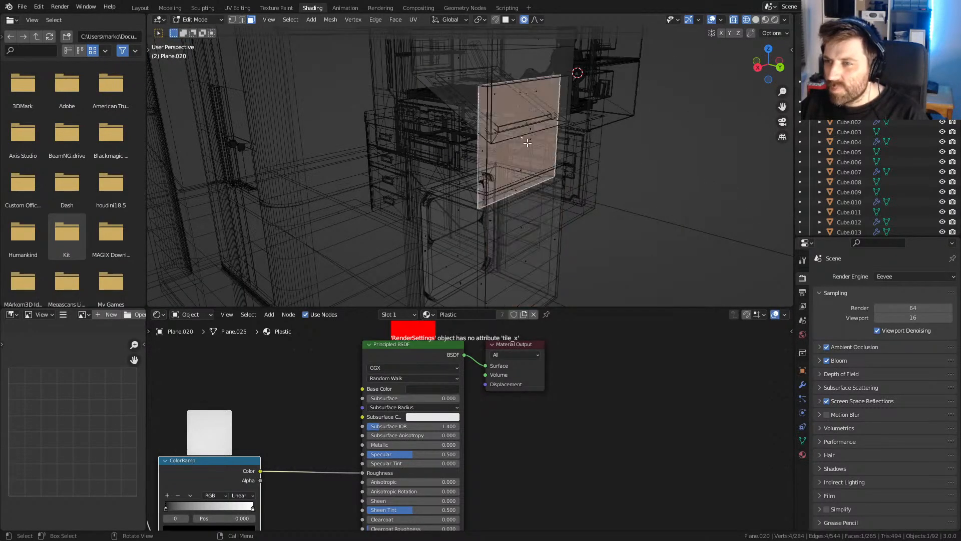
{"action": "left_click", "coordinate": [527, 236]}
{"action": "middle_click_drag", "start_coordinate": [524, 222], "coordinate": [607, 200]}
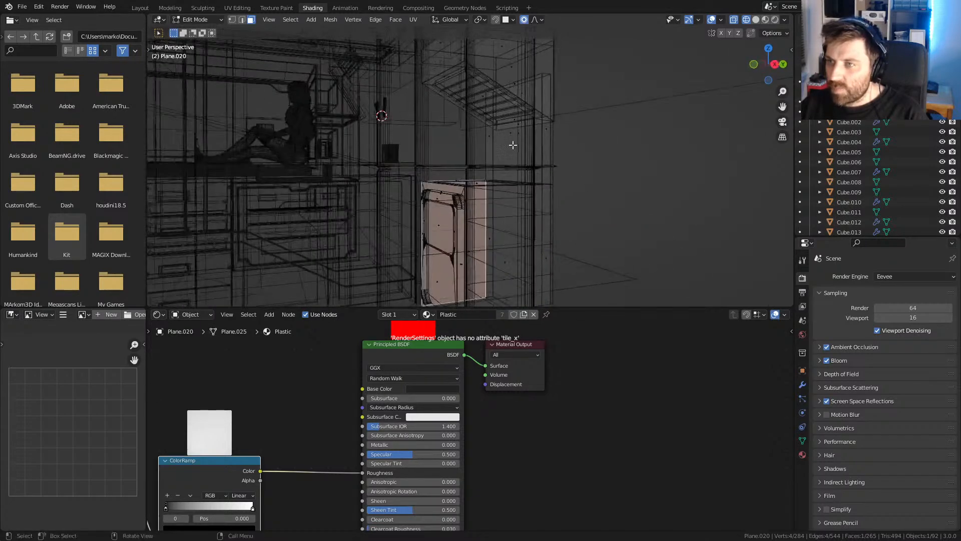
{"action": "left_click", "coordinate": [513, 143]}
{"action": "key", "text": "KP_Decimal"}
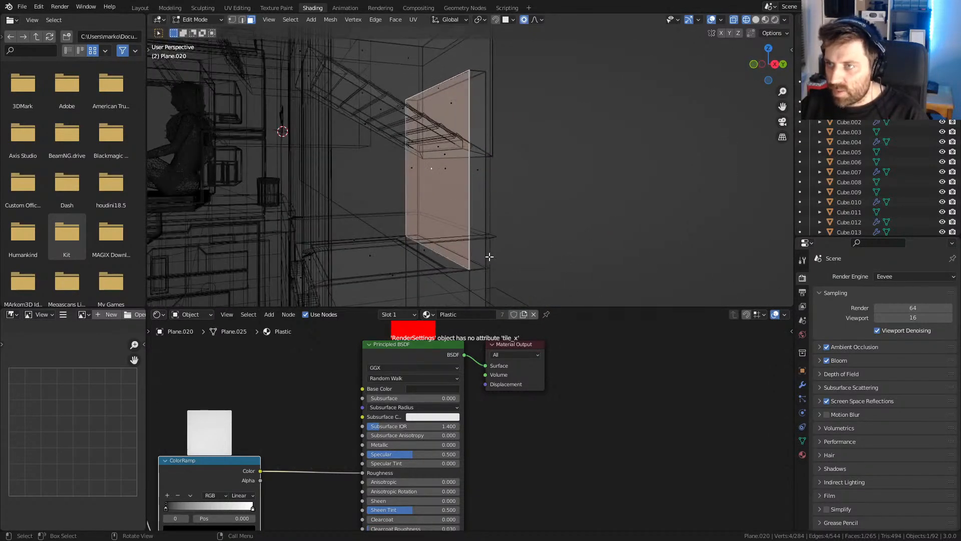
{"action": "key", "text": "KP_3"}
{"action": "middle_click_drag", "start_coordinate": [490, 249], "coordinate": [483, 196], "text": "shift"}
{"action": "key", "text": "g"}
{"action": "key", "text": "x"}
{"action": "key", "text": "o"}
{"action": "key", "text": "y"}
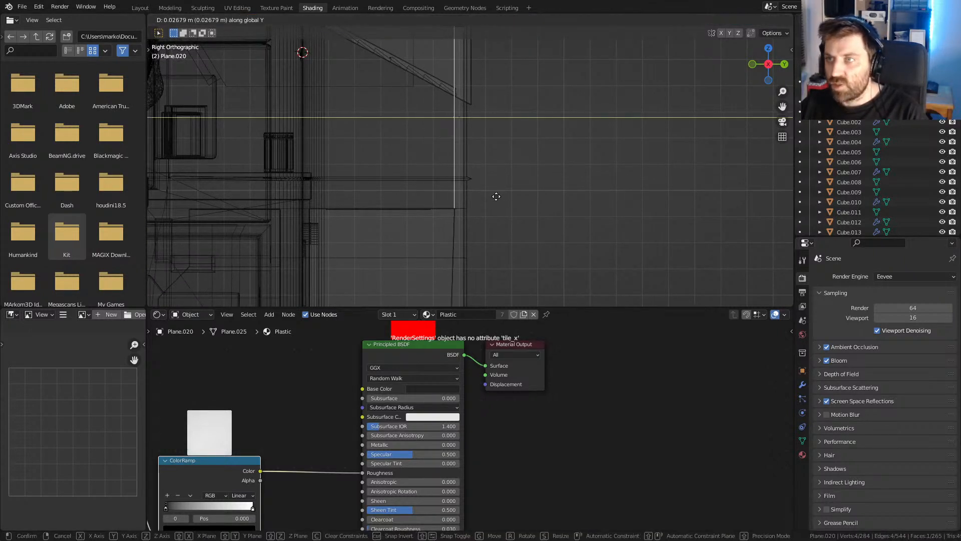
{"action": "left_click", "coordinate": [501, 198]}
- Leave Edit Mode and inspect the wall unit's back panel and countertop in rendered shading
{"action": "key", "text": "shift+z"}
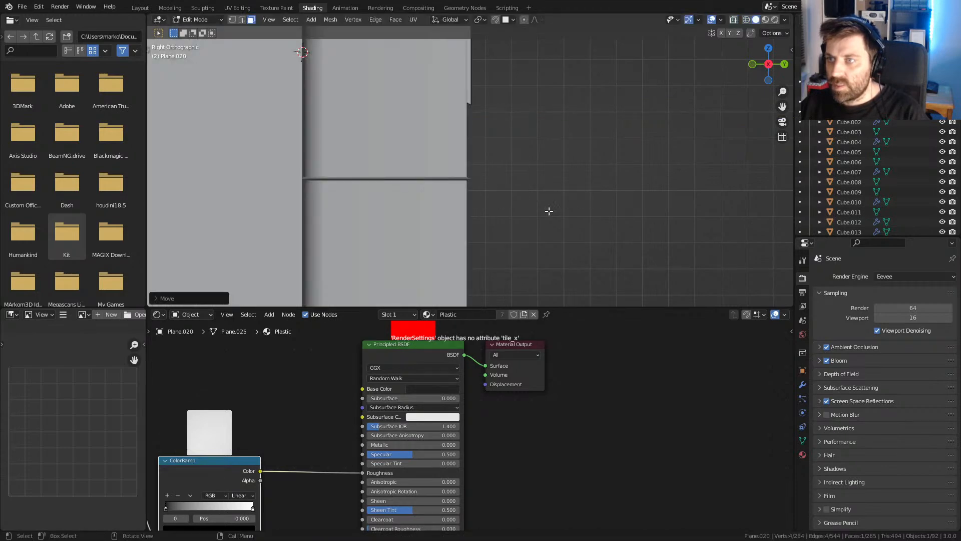
{"action": "key", "text": "Tab"}
{"action": "mouse_move", "coordinate": [519, 221]}
{"action": "middle_mouse_down"}
{"action": "mouse_move", "coordinate": [652, 235]}
{"action": "mouse_move", "coordinate": [626, 261]}
{"action": "middle_mouse_up"}
{"action": "scroll", "coordinate": [650, 234], "scroll_direction": "down", "scroll_amount": 5}
{"action": "left_click", "coordinate": [775, 20]}
{"action": "scroll", "coordinate": [582, 245], "scroll_direction": "up", "scroll_amount": 5}
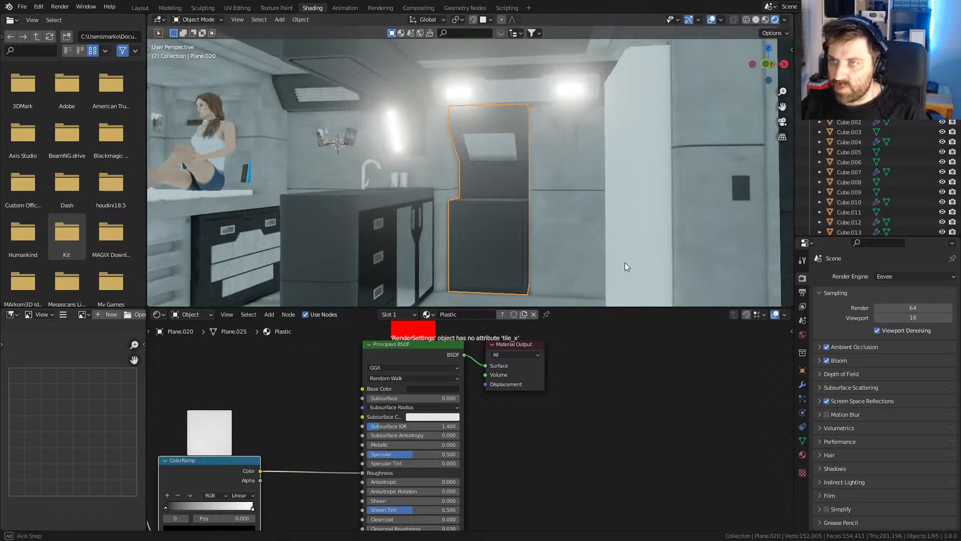
{"action": "scroll", "coordinate": [621, 260], "scroll_direction": "up", "scroll_amount": 4}
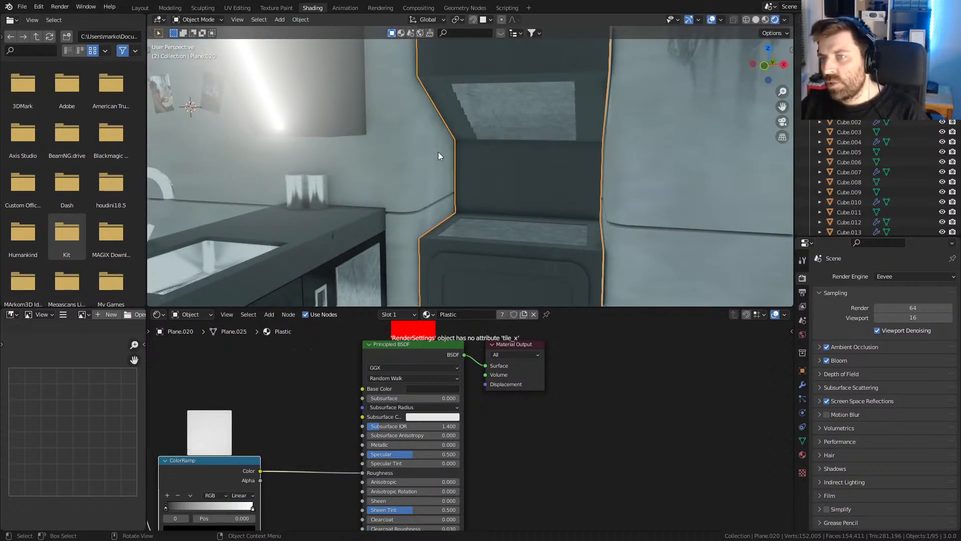
{"action": "middle_click_drag", "start_coordinate": [474, 233], "coordinate": [526, 188]}
{"action": "scroll", "coordinate": [509, 262], "scroll_direction": "up", "scroll_amount": 4}
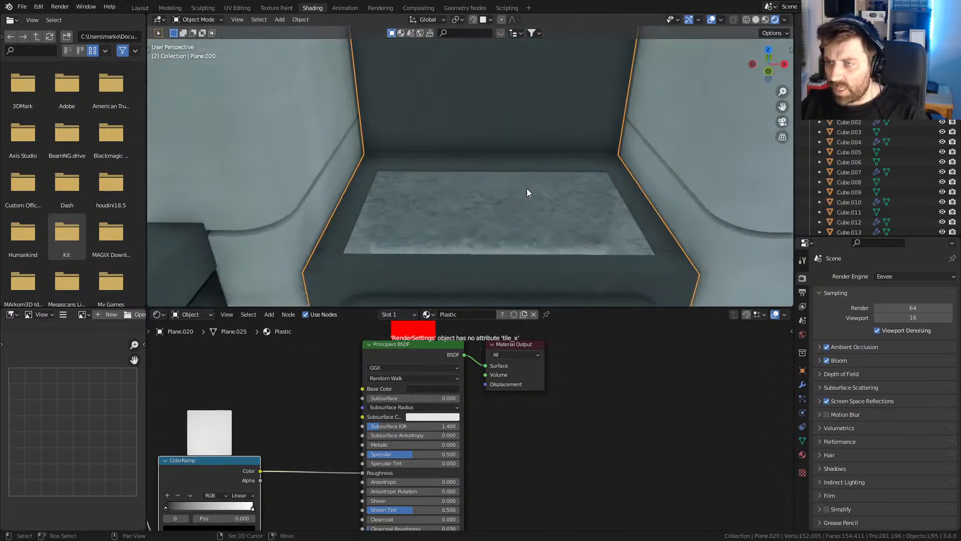
{"action": "left_click", "coordinate": [504, 204]}
{"action": "scroll", "coordinate": [503, 203], "scroll_direction": "down", "scroll_amount": 3}
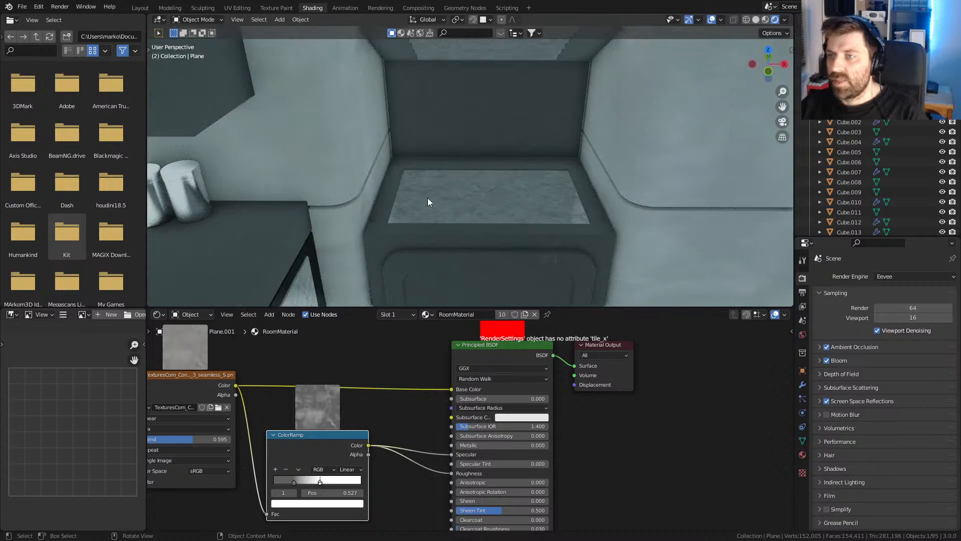
- Reopen the wall unit's mesh and duplicate the back panel's front face, moving the copy out in front along Y
{"action": "middle_click_drag", "start_coordinate": [449, 212], "coordinate": [516, 160]}
{"action": "left_click", "coordinate": [567, 163]}
{"action": "key", "text": "Tab"}
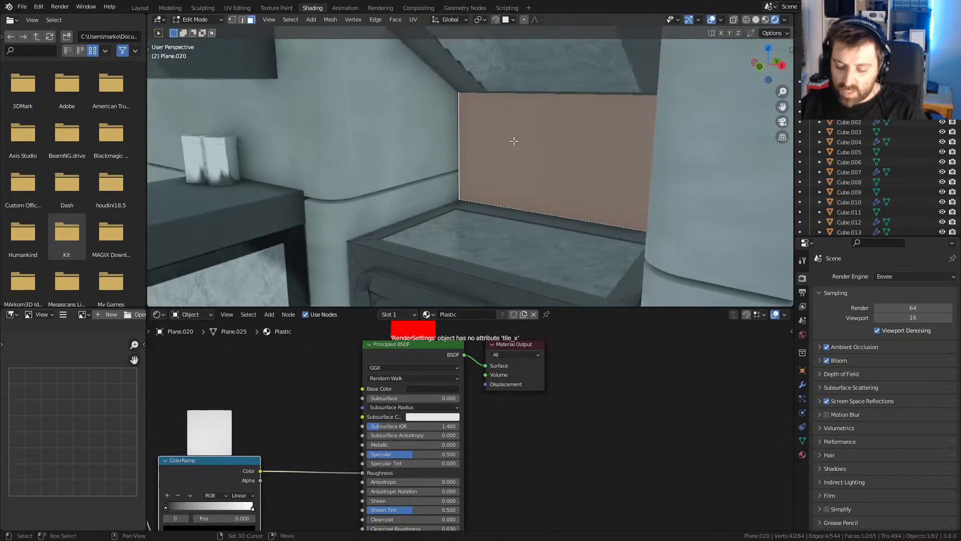
{"action": "key", "text": "e"}
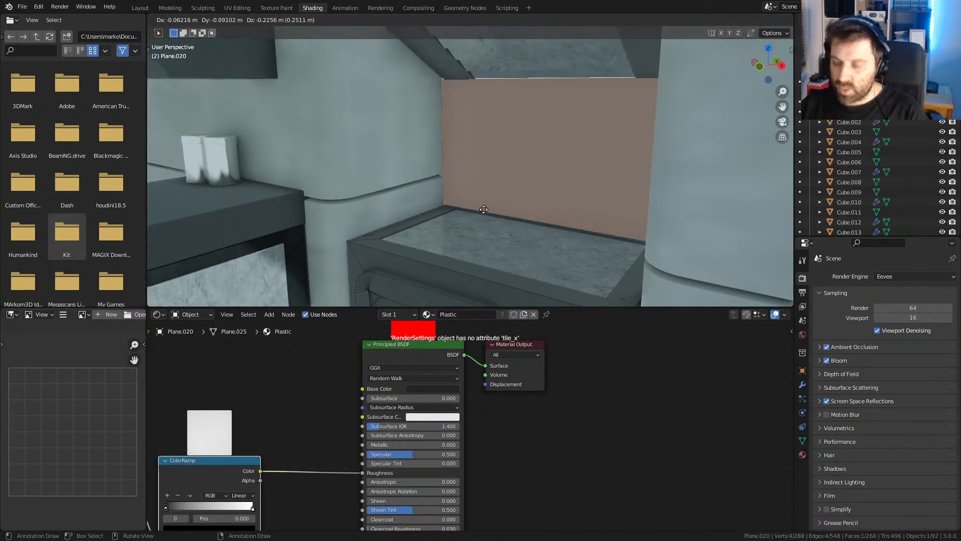
{"action": "key", "text": "y"}
{"action": "left_click", "coordinate": [295, 277]}
{"action": "scroll", "coordinate": [446, 228], "scroll_direction": "down", "scroll_amount": 3}
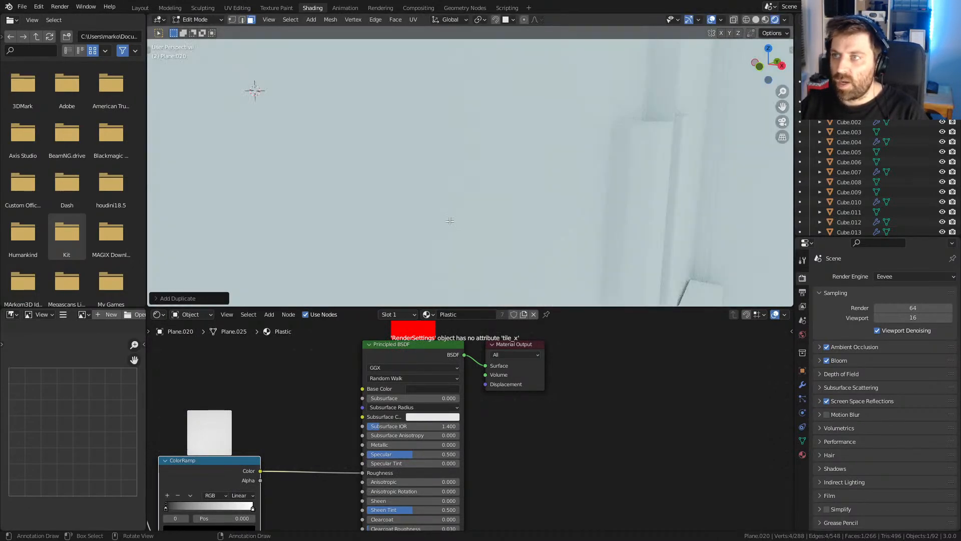
{"action": "middle_click_drag", "start_coordinate": [446, 228], "coordinate": [482, 195]}
- In the front wireframe view, lower the duplicated face's top edge along Z to just below the hood
{"action": "key", "text": "2"}
{"action": "left_click", "coordinate": [484, 49]}
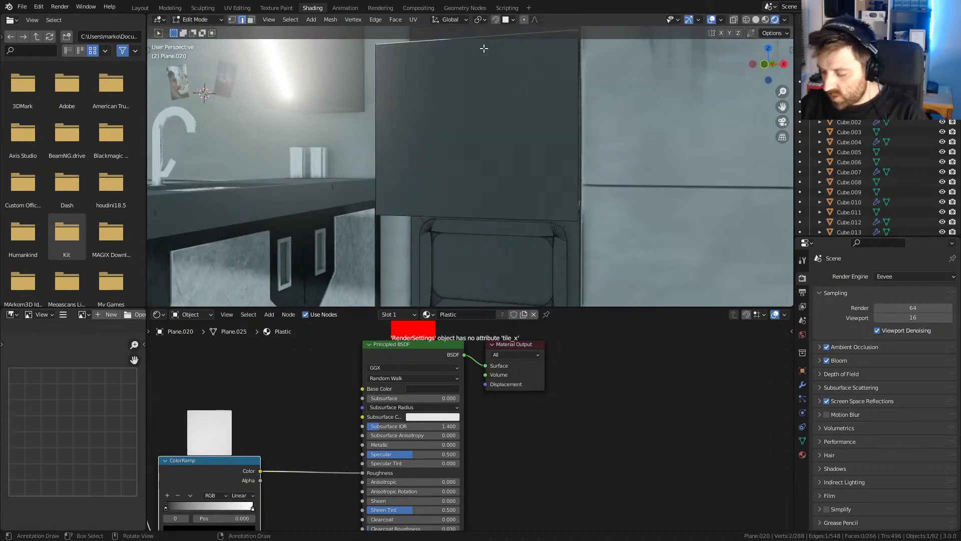
{"action": "key", "text": "KP_1"}
{"action": "key", "text": "z"}
{"action": "left_click", "coordinate": [420, 58]}
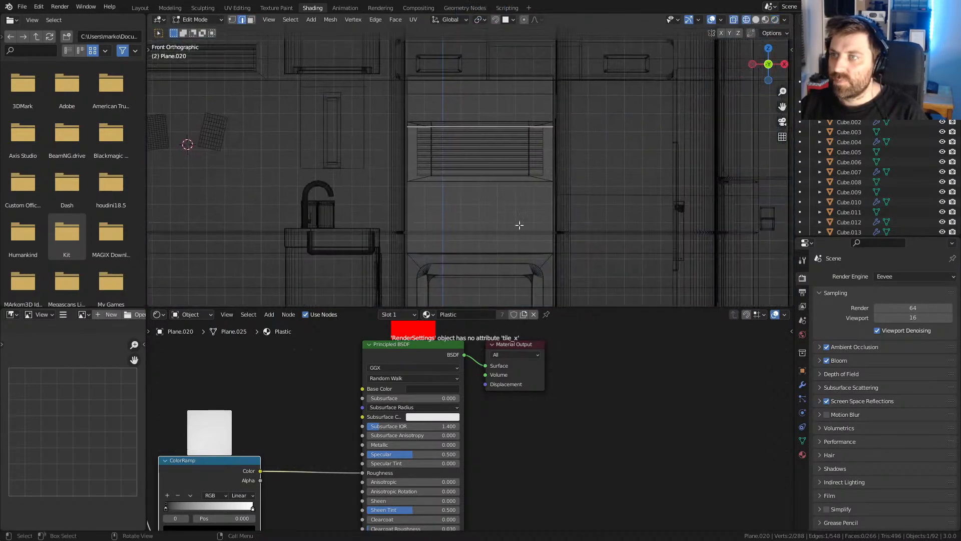
{"action": "key", "text": "g"}
{"action": "key", "text": "z"}
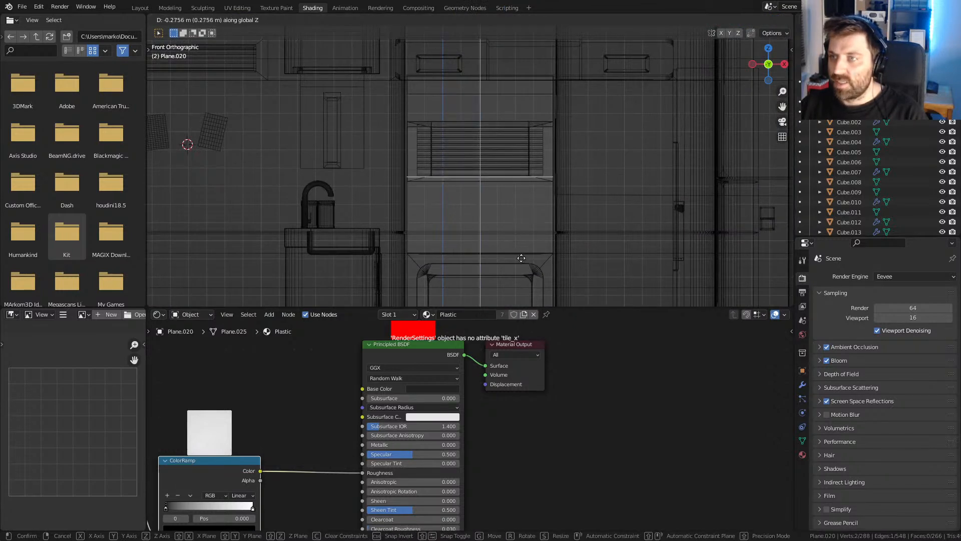
{"action": "left_click", "coordinate": [518, 265]}
- Select the whole duplicated face, scale it down slightly, and adjust its height along Z
{"action": "key", "text": "ctrl+l"}
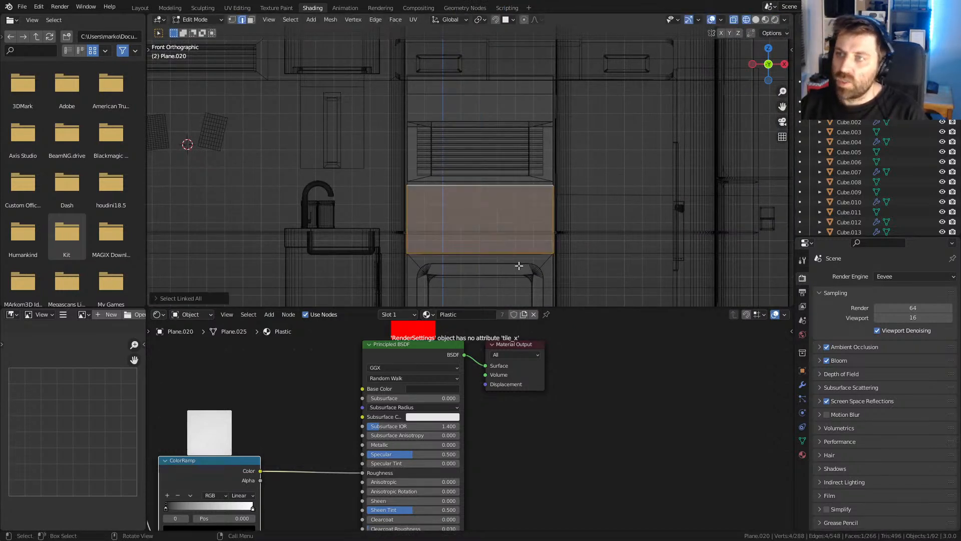
{"action": "key", "text": "s"}
{"action": "left_click", "coordinate": [639, 265]}
{"action": "key", "text": "g"}
{"action": "key", "text": "z"}
{"action": "left_click", "coordinate": [639, 261]}
- Split the duplicated face into two panels by beveling a centered vertical loop cut and deleting the narrow faces between
{"action": "middle_click_drag", "start_coordinate": [494, 237], "coordinate": [413, 268]}
{"action": "key", "text": "ctrl+r"}
{"action": "left_click", "coordinate": [417, 181]}
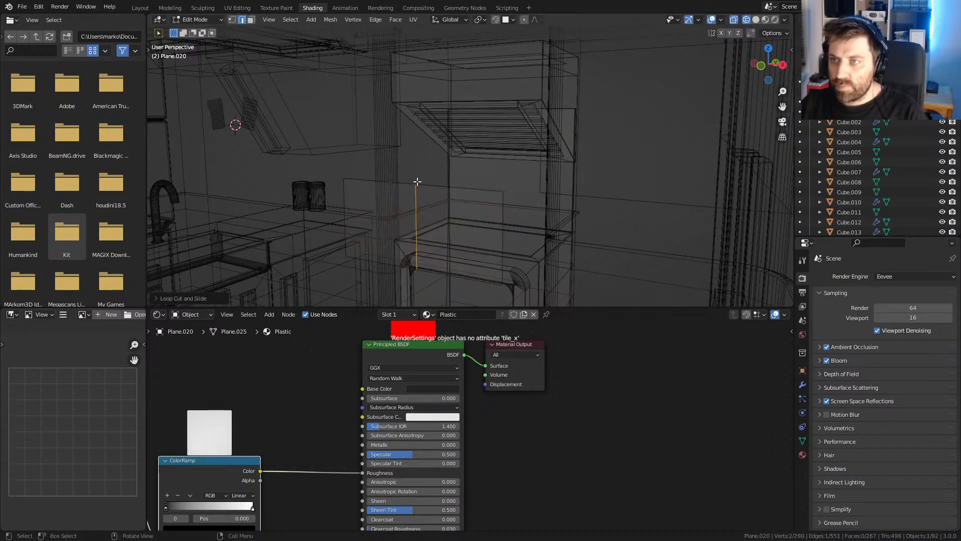
{"action": "left_click", "coordinate": [624, 245]}
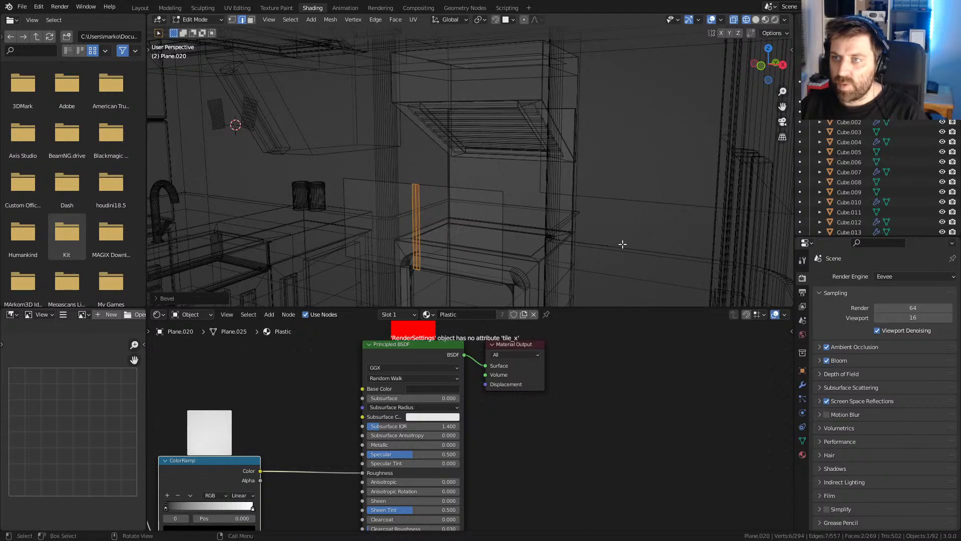
{"action": "key", "text": "x"}
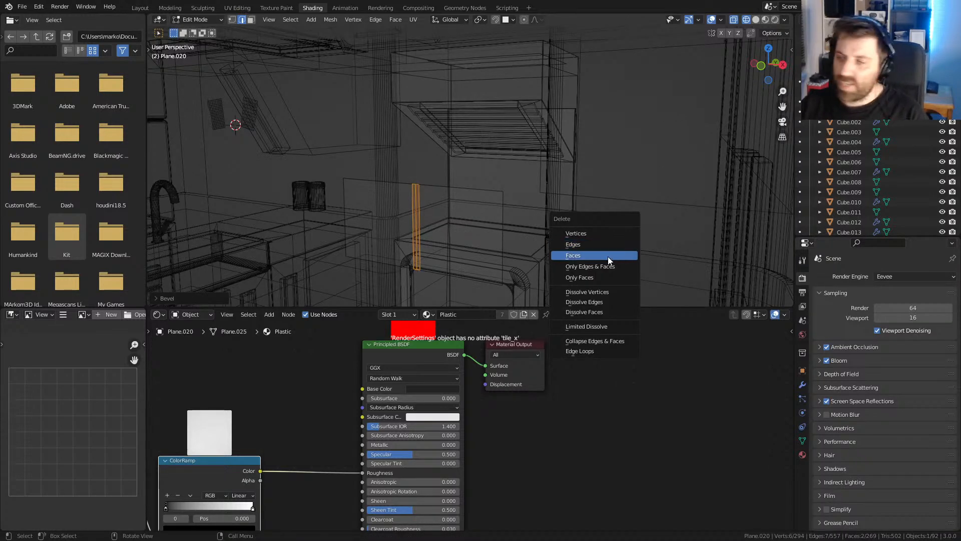
{"action": "left_click", "coordinate": [608, 256]}
- Select both separated panels and round their corners with a multi-segment vertex bevel
{"action": "mouse_move", "coordinate": [448, 236]}
{"action": "middle_mouse_down"}
{"action": "mouse_move", "coordinate": [350, 182]}
{"action": "mouse_move", "coordinate": [501, 240]}
{"action": "mouse_move", "coordinate": [502, 229]}
{"action": "middle_mouse_up"}
{"action": "key", "text": "1"}
{"action": "key", "text": "z"}
{"action": "mouse_move", "coordinate": [416, 182]}
{"action": "middle_mouse_down"}
{"action": "mouse_move", "coordinate": [380, 163]}
{"action": "mouse_move", "coordinate": [369, 171]}
{"action": "mouse_move", "coordinate": [420, 182]}
{"action": "mouse_move", "coordinate": [415, 206]}
{"action": "mouse_move", "coordinate": [441, 204]}
{"action": "middle_mouse_up"}
{"action": "key", "text": "ctrl+l"}
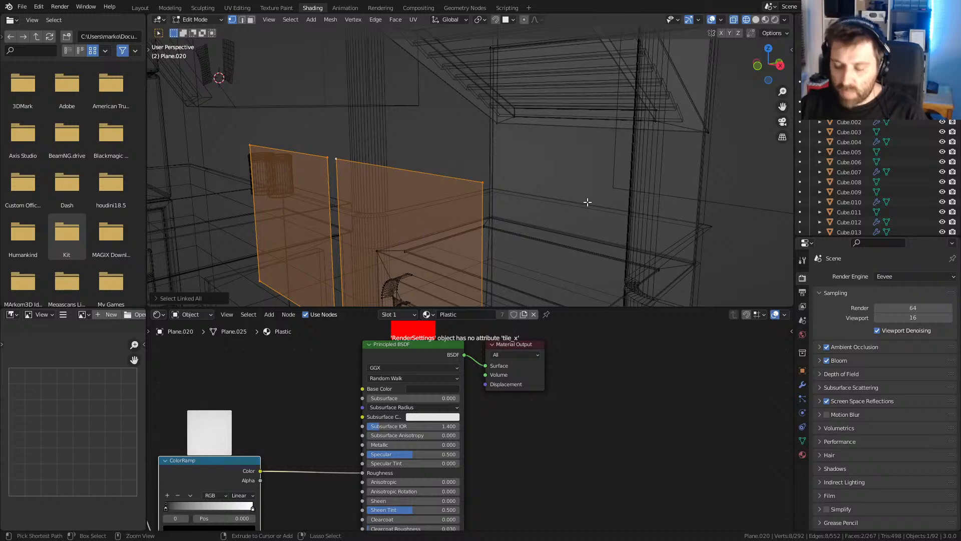
{"action": "key", "text": "h"}
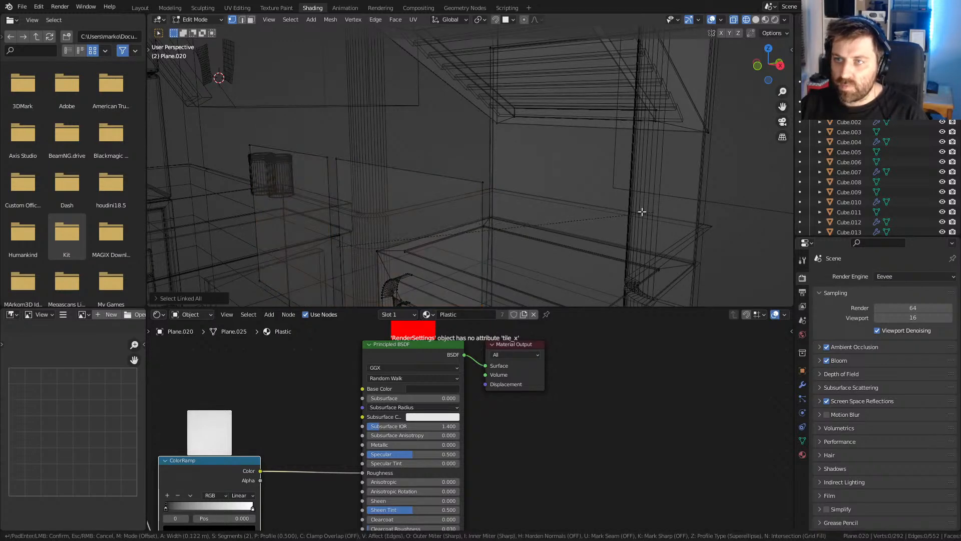
{"action": "key", "text": "alt+h"}
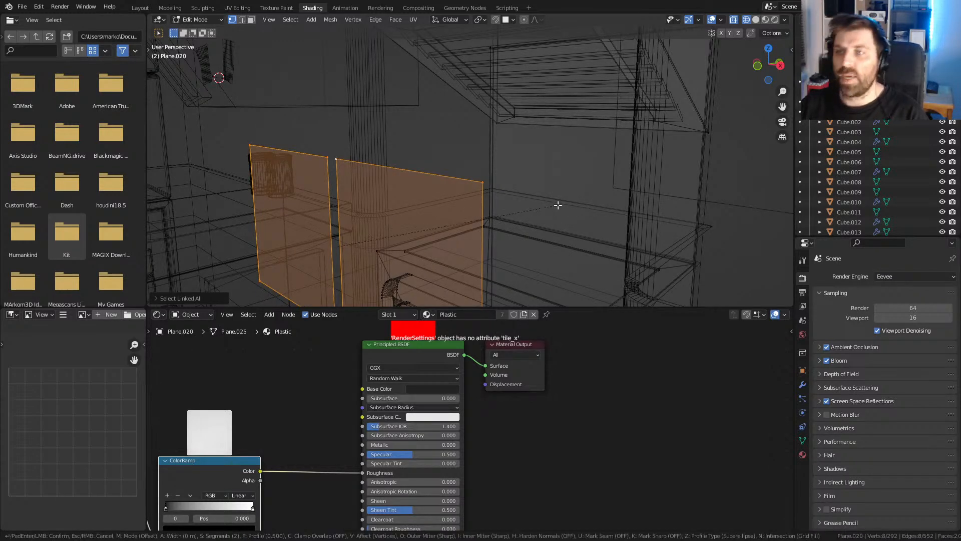
{"action": "key", "text": "ctrl+b"}
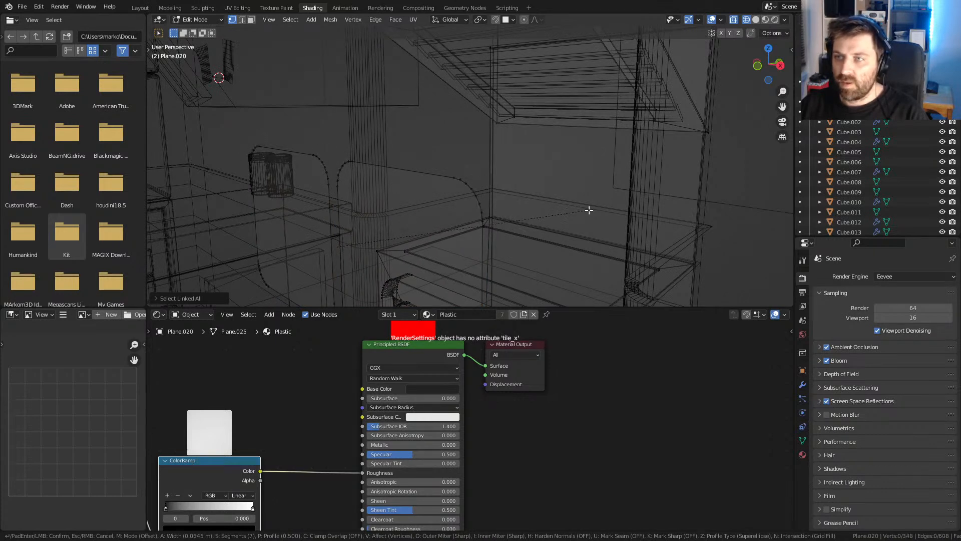
{"action": "left_click", "coordinate": [581, 209]}
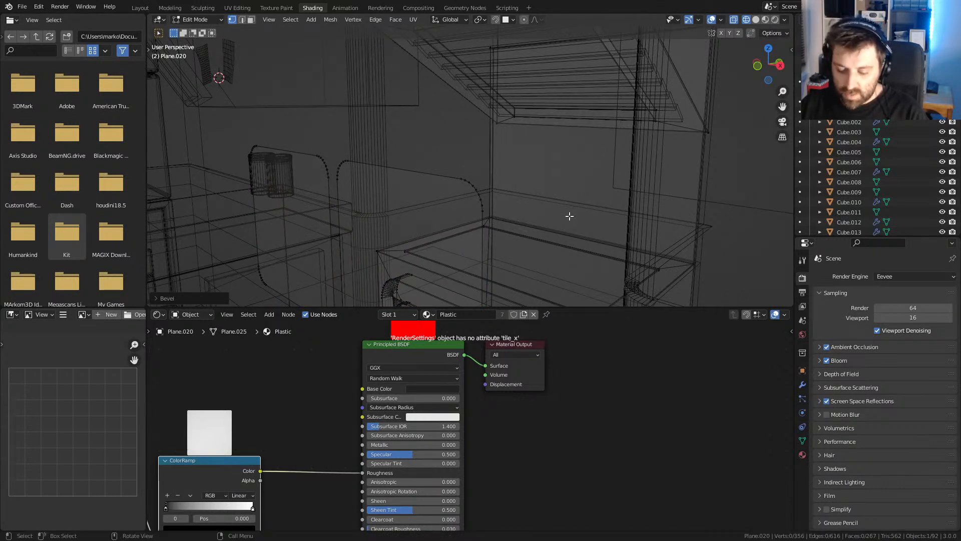
- Select both rounded panels and extrude them slightly along their normals to give them thickness
{"action": "left_click", "coordinate": [344, 144]}
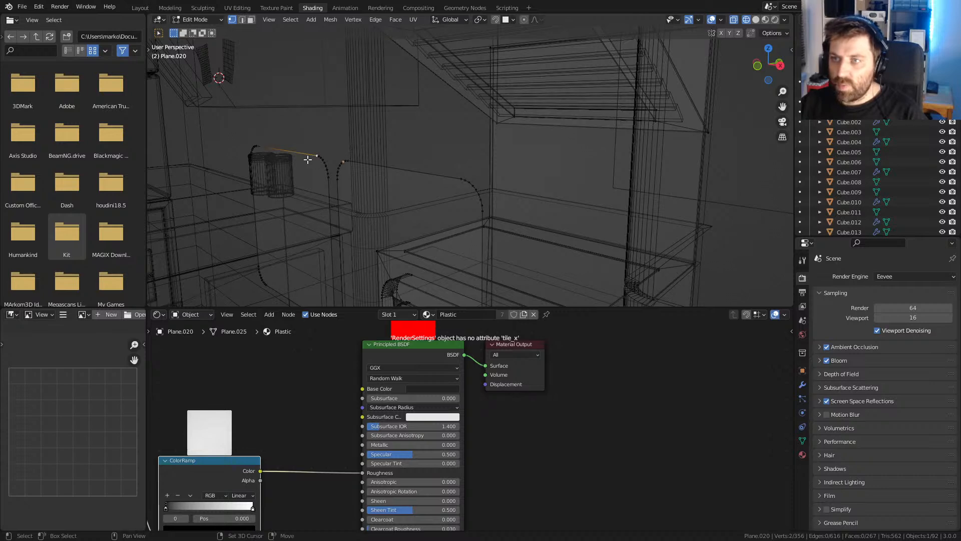
{"action": "key", "text": "ctrl+l"}
{"action": "key", "text": "e"}
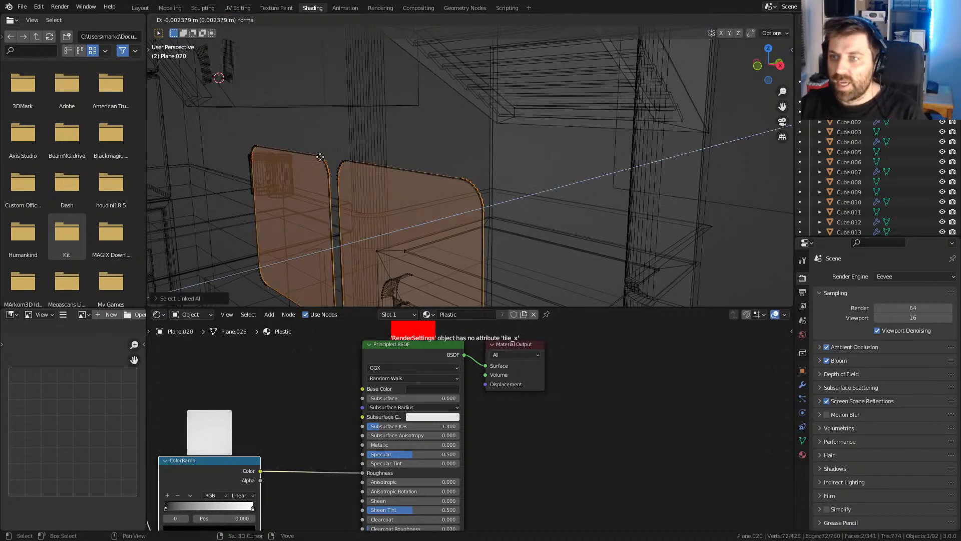
{"action": "left_click", "coordinate": [364, 144]}
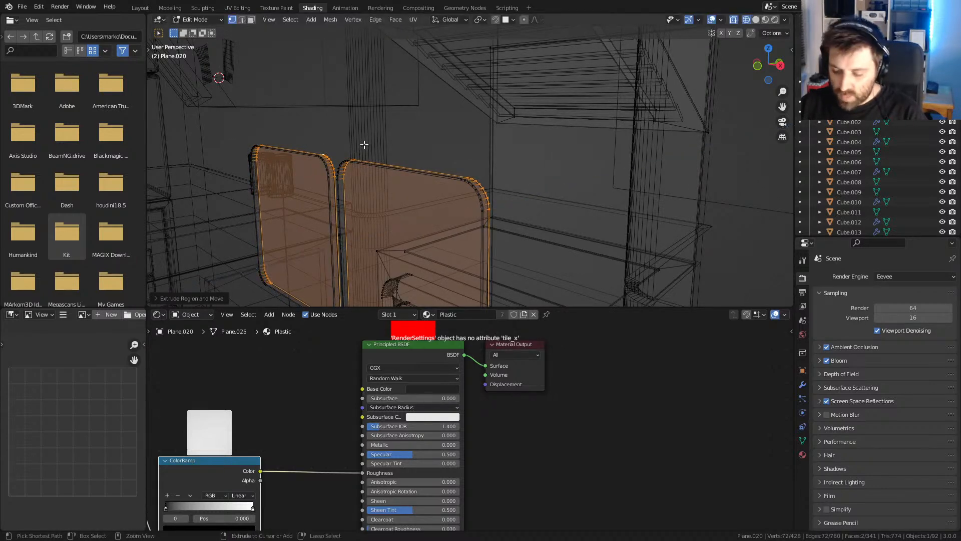
- Move both rounded panels back along Y until they sit against the wall unit's back panel
{"action": "key", "text": "ctrl+l"}
{"action": "key", "text": "g"}
{"action": "key", "text": "y"}
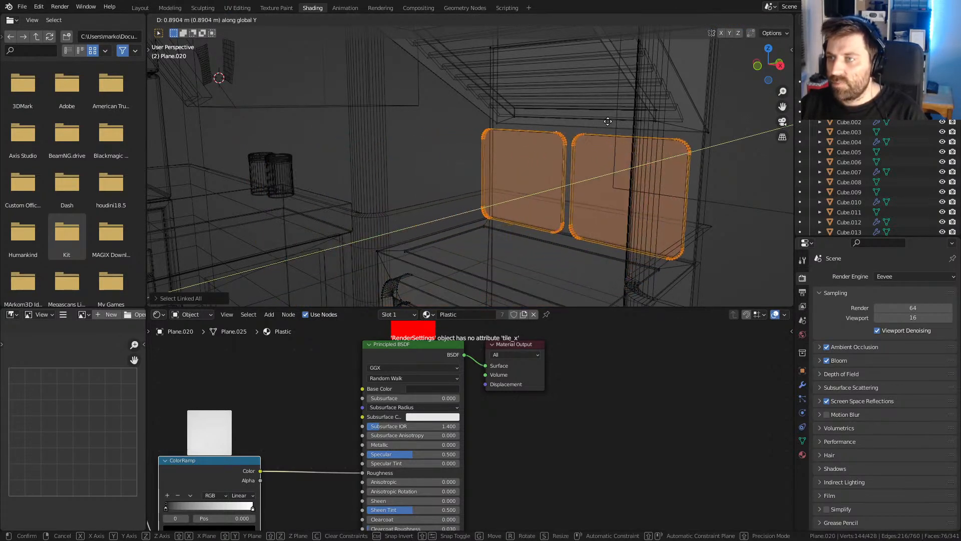
{"action": "left_click", "coordinate": [610, 121]}
{"action": "key", "text": "z"}
{"action": "left_click", "coordinate": [661, 122]}
{"action": "mouse_move", "coordinate": [661, 122]}
{"action": "middle_mouse_down"}
{"action": "mouse_move", "coordinate": [328, 128]}
{"action": "mouse_move", "coordinate": [351, 130]}
{"action": "middle_mouse_up"}
{"action": "middle_click_drag", "start_coordinate": [351, 129], "coordinate": [377, 161]}
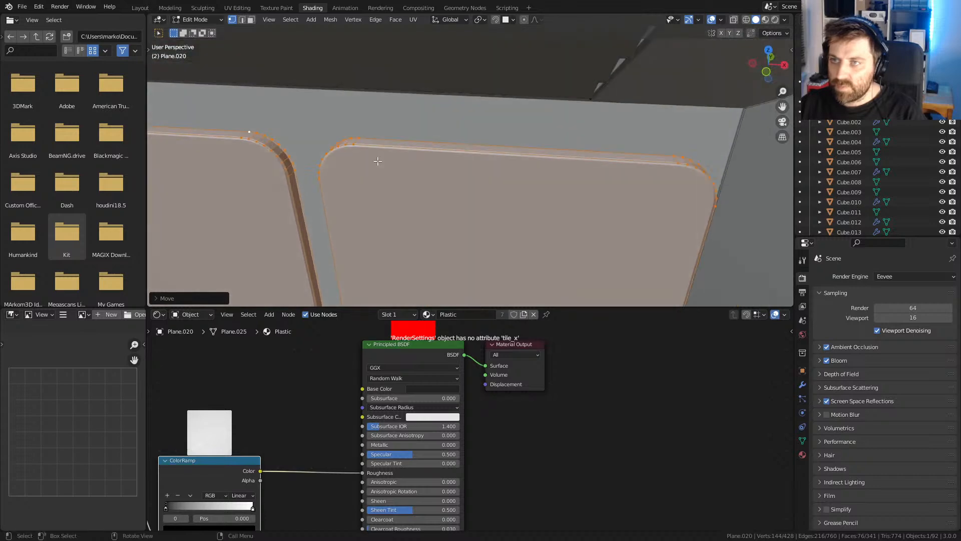
{"action": "key", "text": "g"}
{"action": "key", "text": "y"}
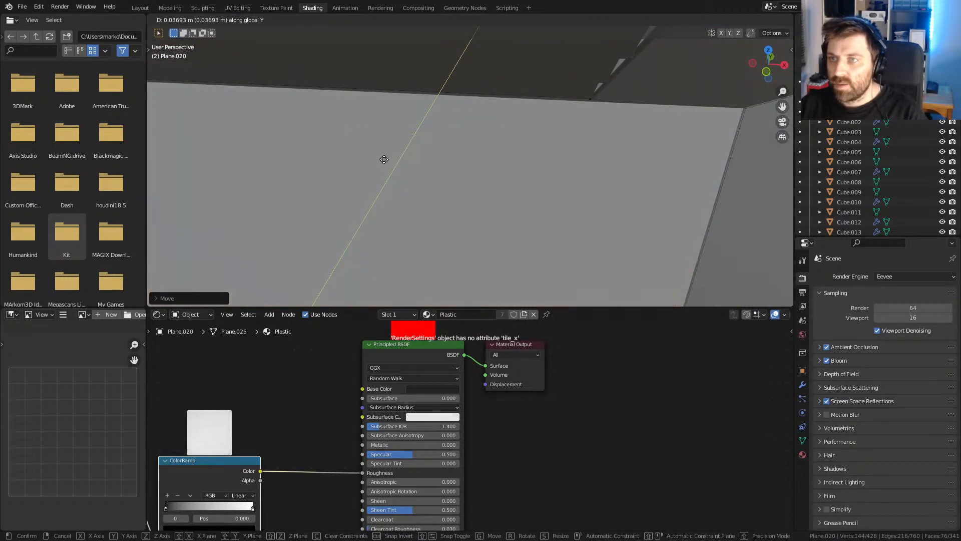
{"action": "left_click", "coordinate": [366, 178]}
- Exit Edit Mode and inspect the two rounded panels in rendered shading
{"action": "middle_click_drag", "start_coordinate": [366, 178], "coordinate": [345, 83]}
{"action": "scroll", "coordinate": [403, 148], "scroll_direction": "down", "scroll_amount": 9}
{"action": "scroll", "coordinate": [506, 260], "scroll_direction": "down", "scroll_amount": 8}
{"action": "key", "text": "Tab"}
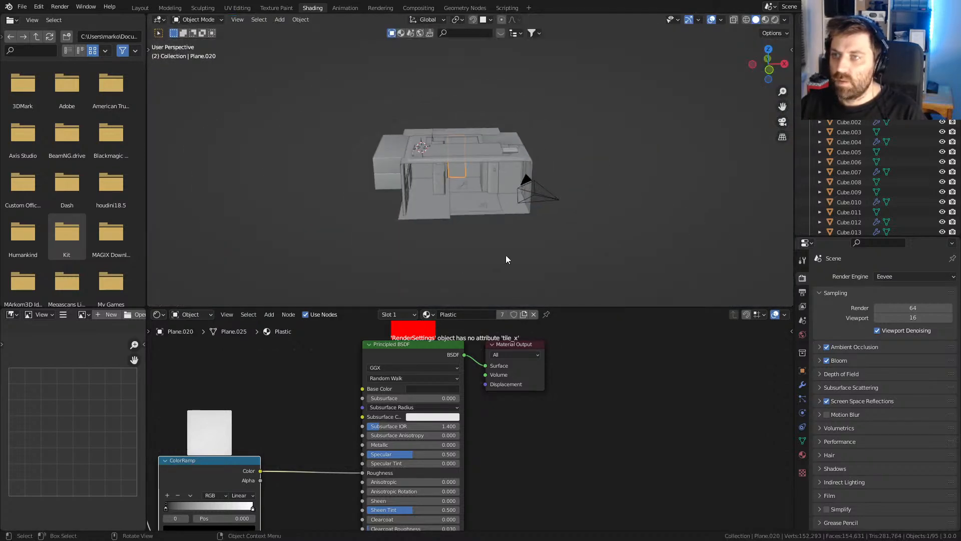
{"action": "left_click", "coordinate": [507, 256]}
{"action": "middle_click_drag", "start_coordinate": [506, 255], "coordinate": [484, 232]}
{"action": "scroll", "coordinate": [485, 231], "scroll_direction": "up", "scroll_amount": 7}
{"action": "left_click", "coordinate": [776, 20]}
{"action": "mouse_move", "coordinate": [601, 165]}
{"action": "middle_mouse_down", "text": "shift"}
{"action": "mouse_move", "coordinate": [406, 177]}
{"action": "mouse_move", "coordinate": [482, 232]}
{"action": "mouse_move", "coordinate": [464, 230]}
{"action": "middle_mouse_up", "text": "shift"}
{"action": "scroll", "coordinate": [464, 230], "scroll_direction": "up", "scroll_amount": 3}
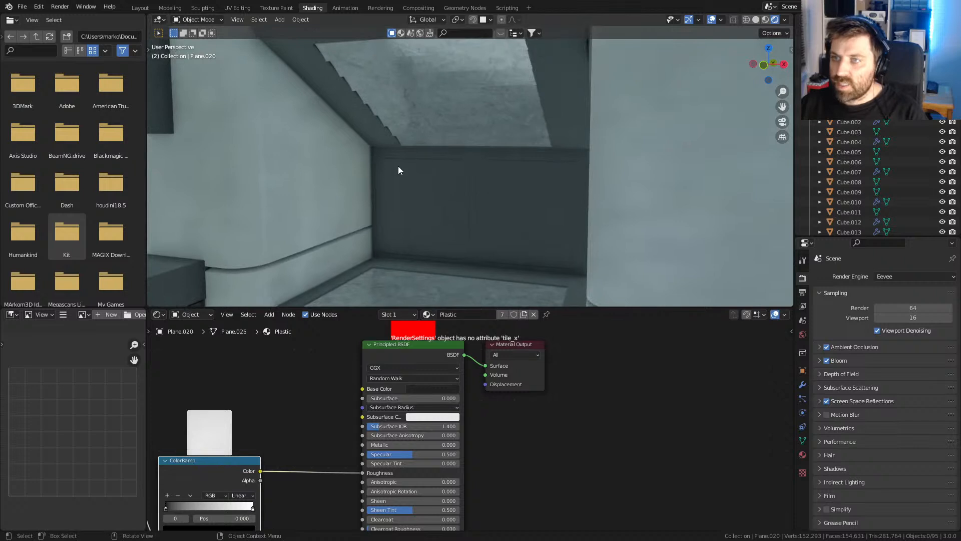
{"action": "middle_click_drag", "start_coordinate": [419, 237], "coordinate": [446, 208]}
{"action": "key", "text": "Tab"}
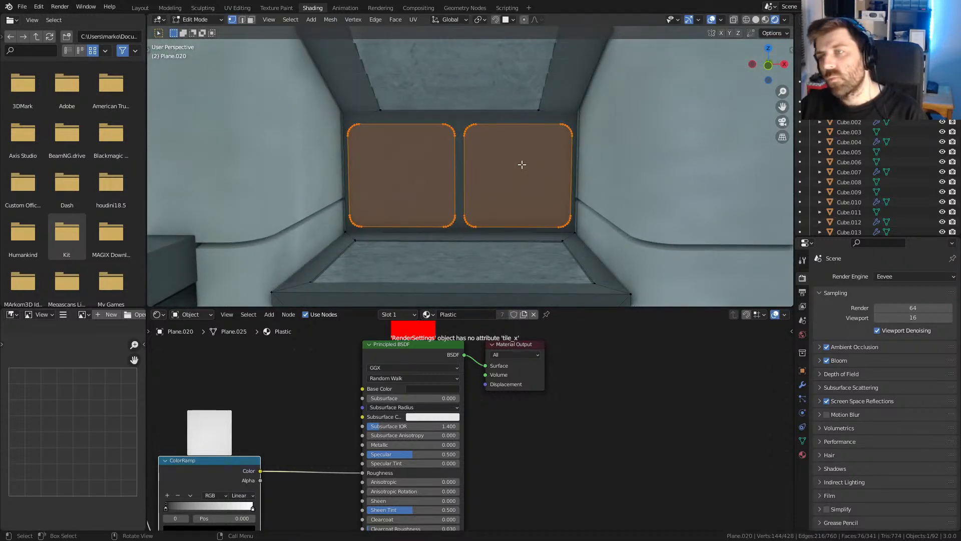
{"action": "scroll", "coordinate": [522, 228], "scroll_direction": "down", "scroll_amount": 4}
{"action": "key", "text": "Tab"}
- Select the hood's vent piece and set its BareMetal material's Metallic value to 0.464
{"action": "middle_click_drag", "start_coordinate": [495, 210], "coordinate": [453, 94]}
{"action": "left_click", "coordinate": [450, 108]}
{"action": "middle_click_drag", "start_coordinate": [315, 470], "coordinate": [381, 444]}
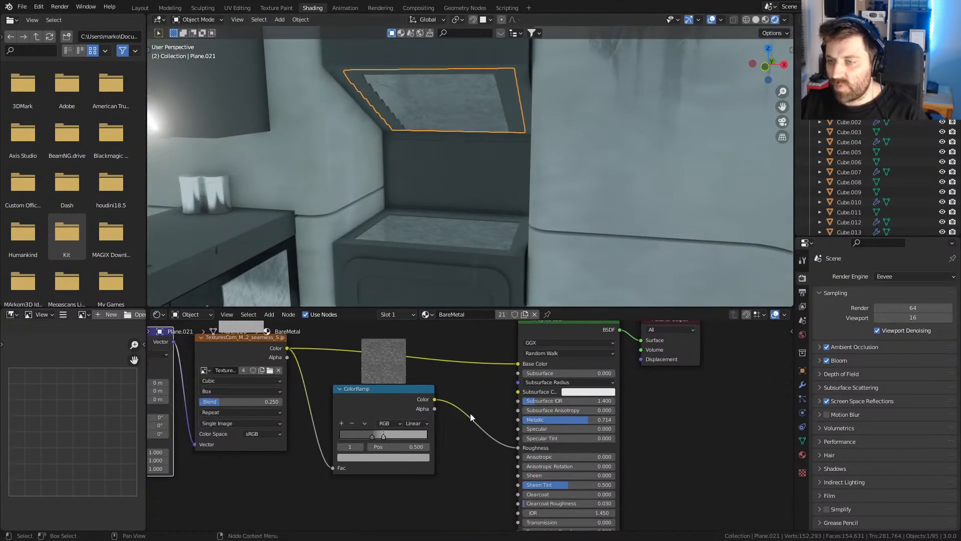
{"action": "mouse_move", "coordinate": [582, 420]}
{"action": "left_mouse_down"}
{"action": "mouse_move", "coordinate": [562, 420]}
{"action": "mouse_move", "coordinate": [615, 419]}
{"action": "mouse_move", "coordinate": [534, 419]}
{"action": "mouse_move", "coordinate": [565, 419]}
{"action": "left_mouse_up"}
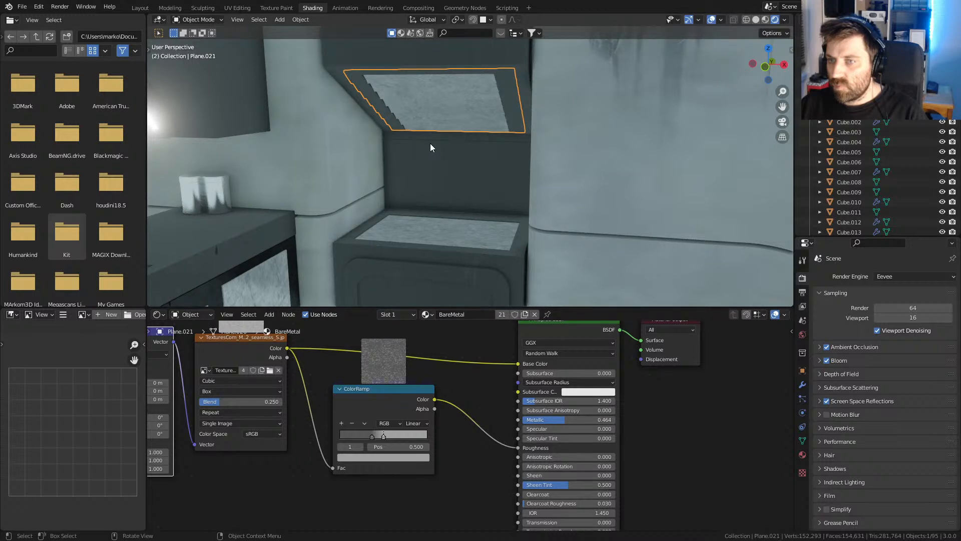
- Select the room floor object and switch the render engine from Eevee to Cycles
{"action": "middle_click_drag", "start_coordinate": [400, 383], "coordinate": [434, 475]}
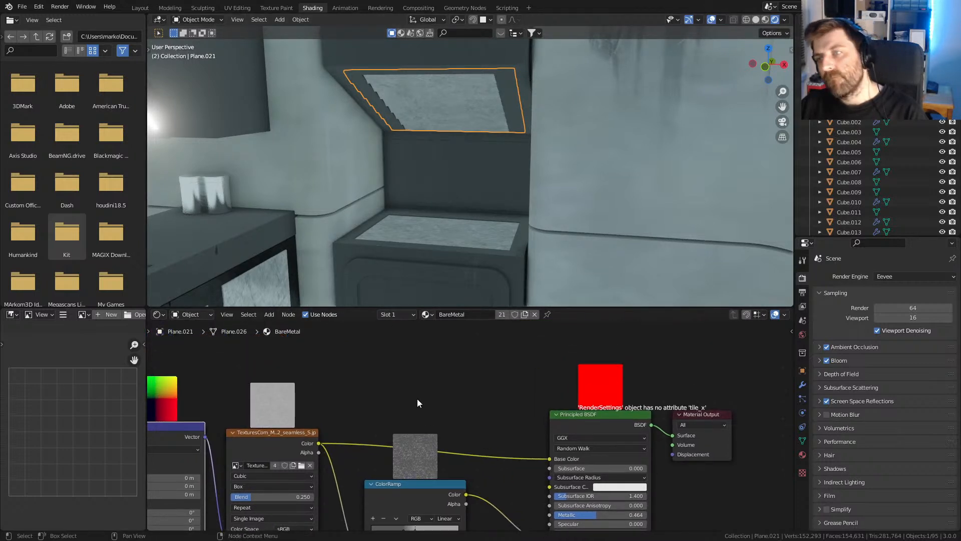
{"action": "scroll", "coordinate": [389, 266], "scroll_direction": "down", "scroll_amount": 2}
{"action": "middle_click_drag", "start_coordinate": [386, 266], "coordinate": [423, 197], "text": "shift"}
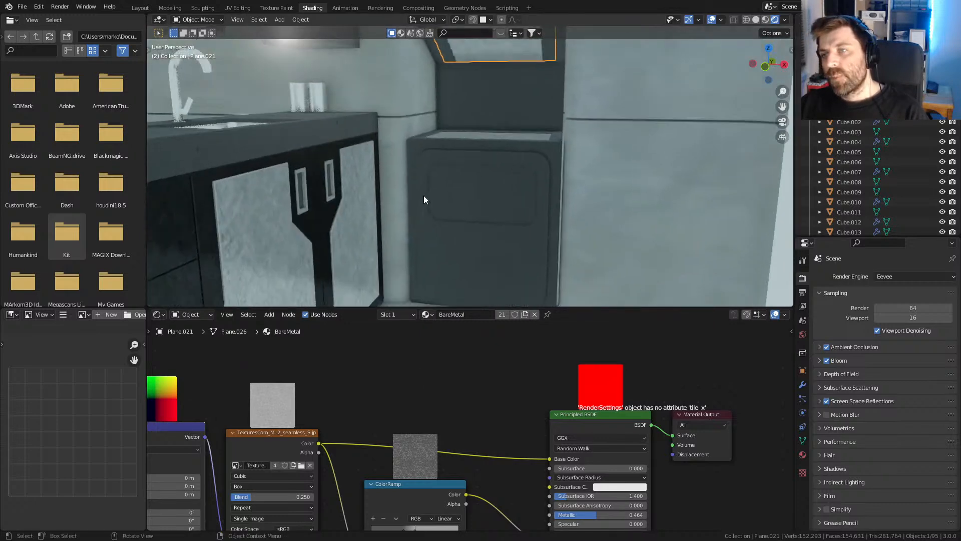
{"action": "scroll", "coordinate": [424, 197], "scroll_direction": "down", "scroll_amount": 2}
{"action": "left_click", "coordinate": [562, 218]}
{"action": "middle_click_drag", "start_coordinate": [562, 218], "coordinate": [537, 227]}
{"action": "left_click", "coordinate": [899, 278]}
{"action": "left_click", "coordinate": [900, 311]}
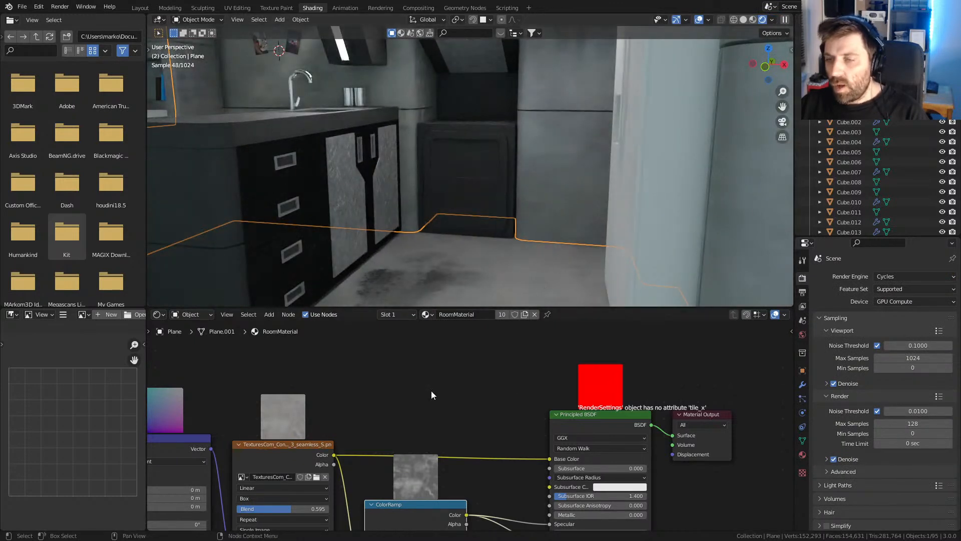
- Try inserting an Ambient Occlusion node between the concrete texture's Color output and the Base Color in RoomMaterial
{"action": "middle_click_drag", "start_coordinate": [429, 408], "coordinate": [442, 414]}
{"action": "key", "text": "shift+a"}
{"action": "left_click", "coordinate": [417, 377]}
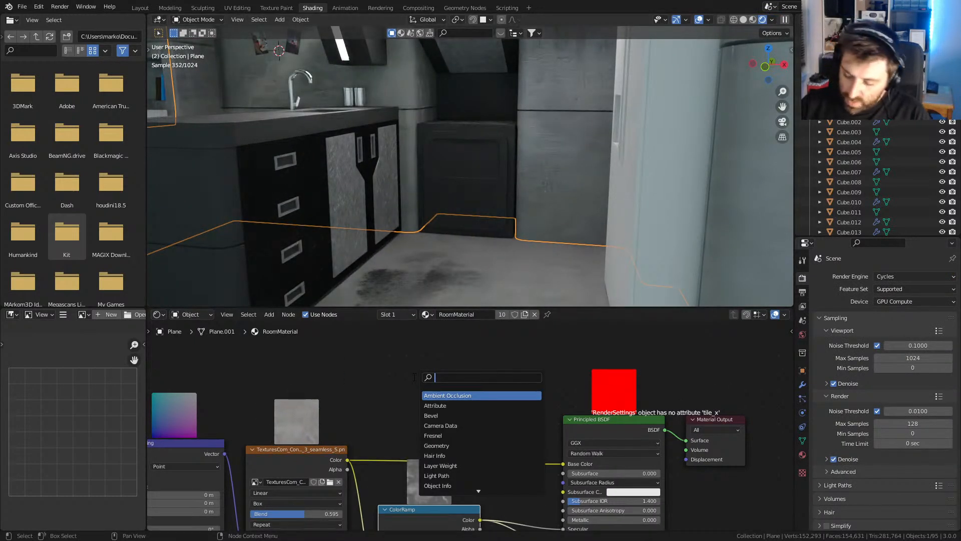
{"action": "key", "text": "Return"}
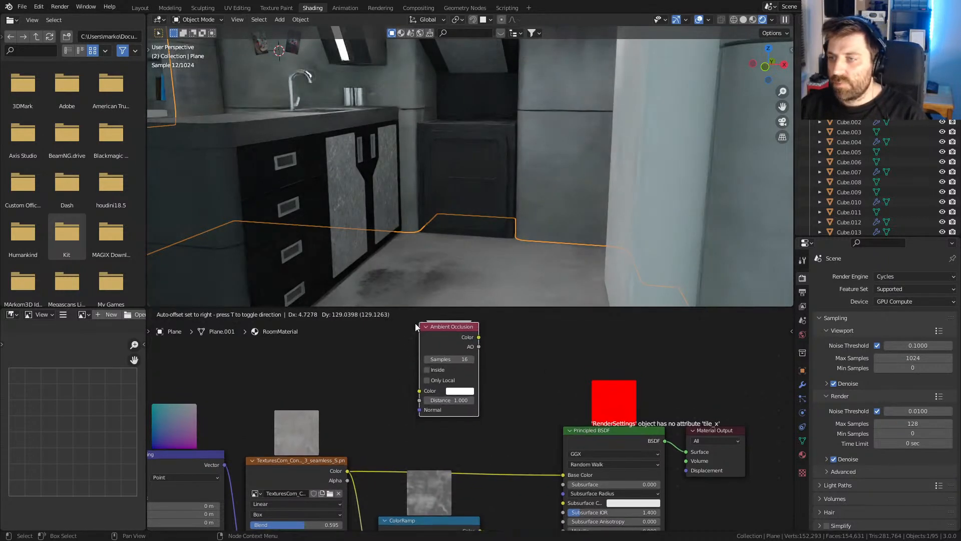
{"action": "left_click", "coordinate": [414, 322]}
{"action": "middle_click_drag", "start_coordinate": [535, 362], "coordinate": [531, 371]}
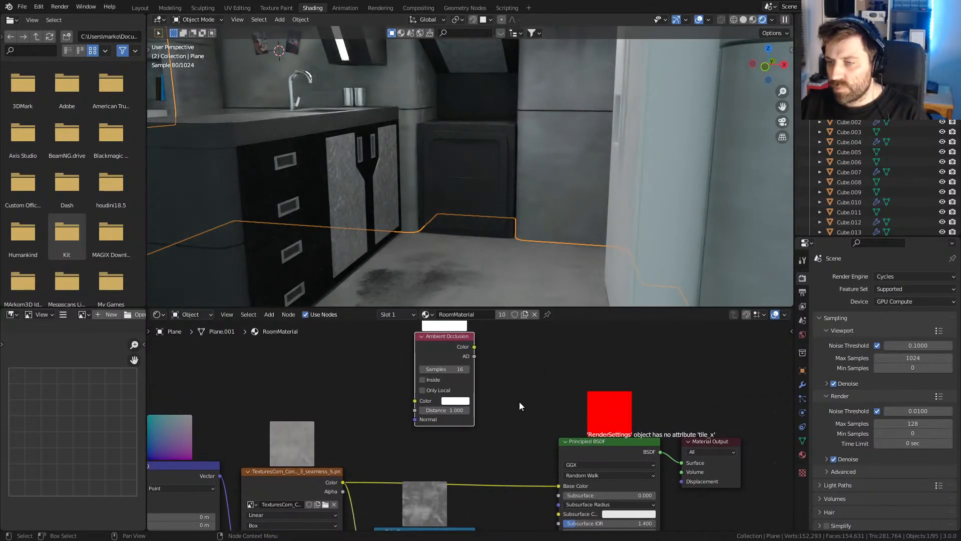
{"action": "left_click_drag", "start_coordinate": [558, 488], "coordinate": [364, 447]}
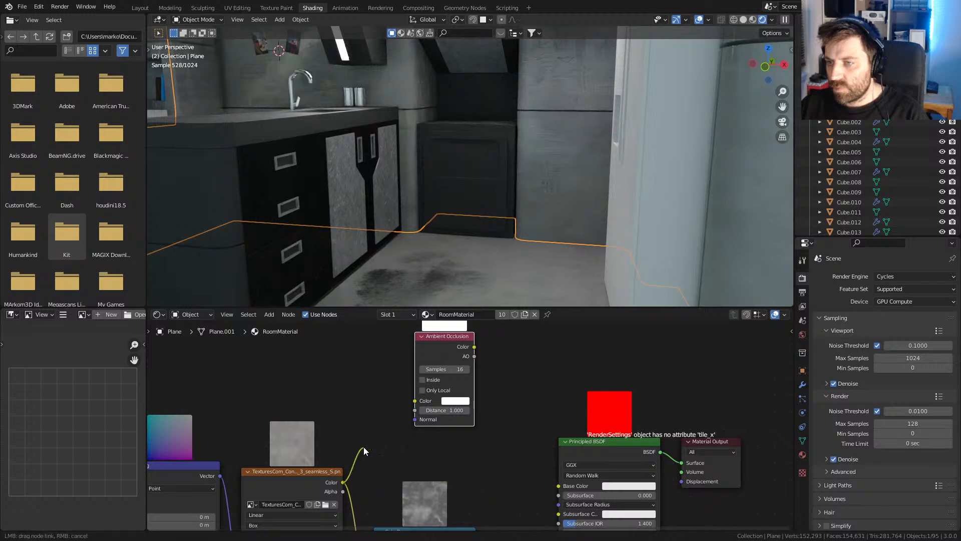
{"action": "left_click_drag", "start_coordinate": [412, 405], "coordinate": [414, 401]}
{"action": "left_click_drag", "start_coordinate": [475, 345], "coordinate": [570, 485]}
{"action": "scroll", "coordinate": [528, 279], "scroll_direction": "down", "scroll_amount": 10}
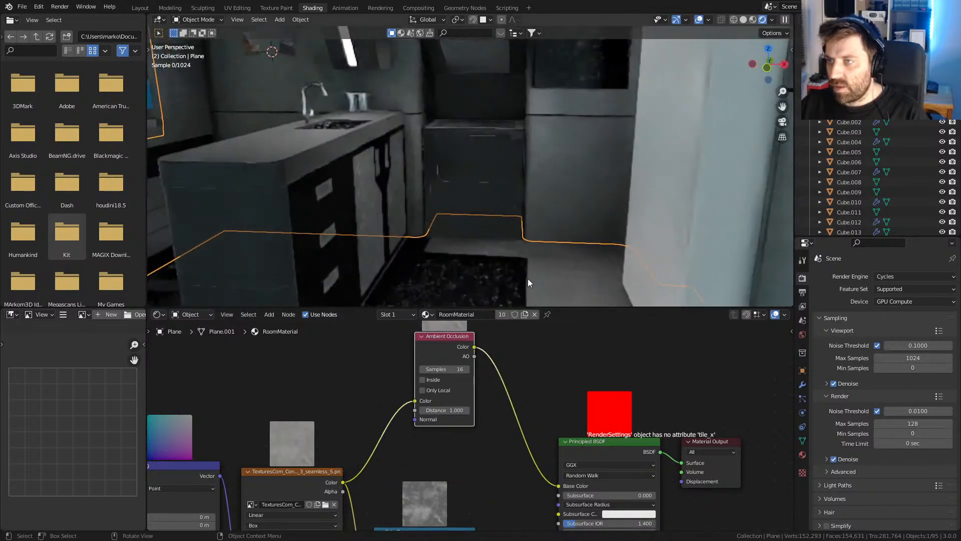
{"action": "scroll", "coordinate": [503, 276], "scroll_direction": "up", "scroll_amount": 10}
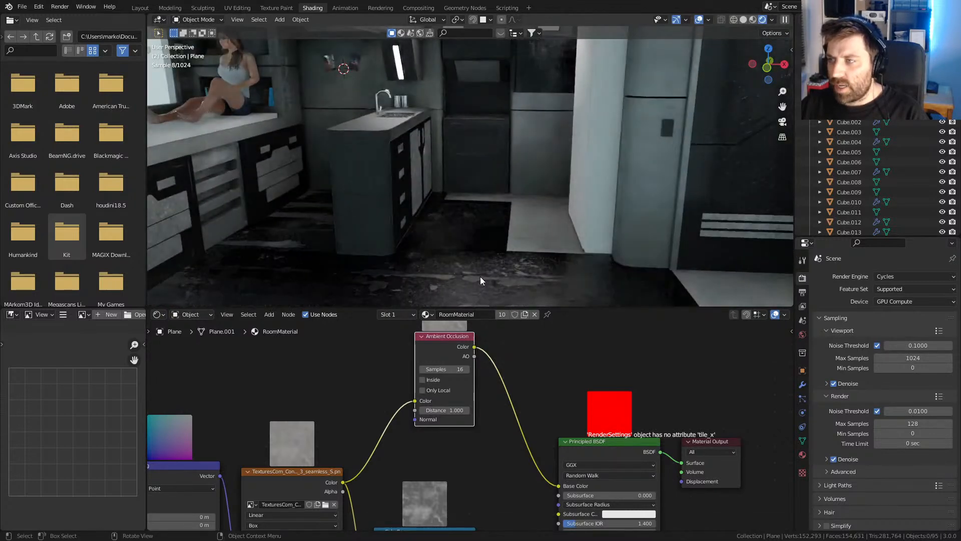
- Select the large floor grunge decal and examine its material nodes and its look in the rendered room
{"action": "left_click", "coordinate": [480, 276]}
{"action": "middle_click_drag", "start_coordinate": [514, 424], "coordinate": [486, 409]}
{"action": "left_click_drag", "start_coordinate": [460, 432], "coordinate": [471, 371]}
{"action": "middle_click_drag", "start_coordinate": [495, 491], "coordinate": [489, 451]}
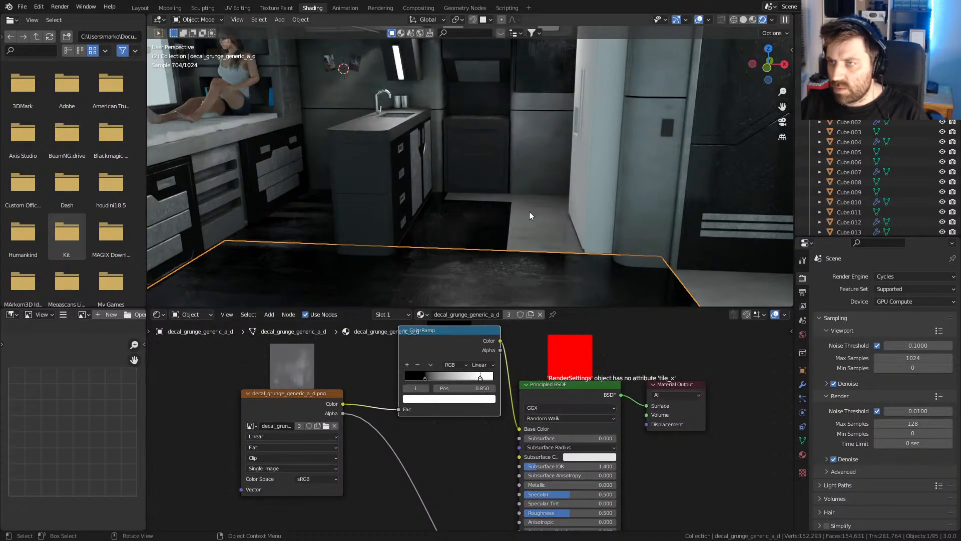
{"action": "scroll", "coordinate": [515, 268], "scroll_direction": "down", "scroll_amount": 2}
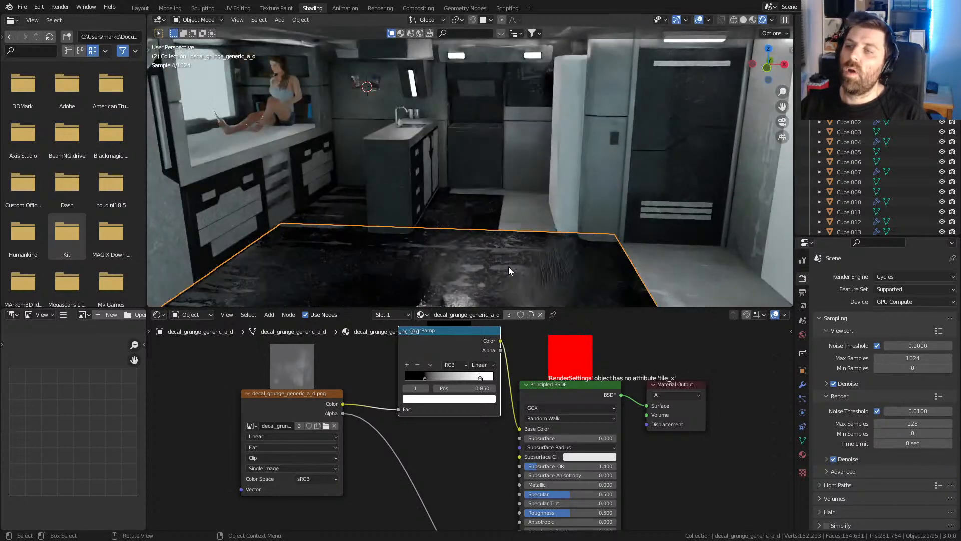
- Reconnect RoomMaterial's concrete texture color directly to the Base Color, bypassing the Ambient Occlusion node, and reselect the floor grunge decal
{"action": "left_click", "coordinate": [530, 187]}
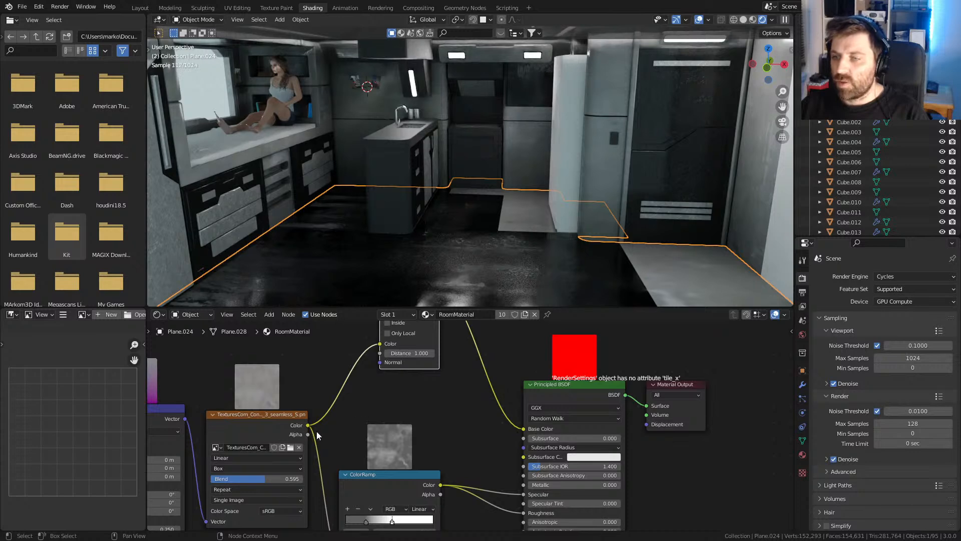
{"action": "left_click_drag", "start_coordinate": [307, 425], "coordinate": [523, 429]}
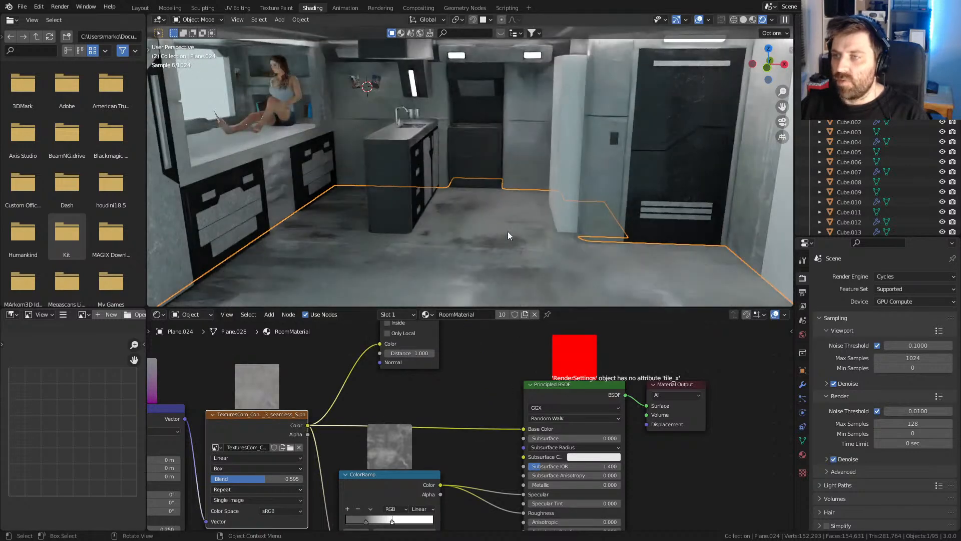
{"action": "left_click", "coordinate": [509, 280]}
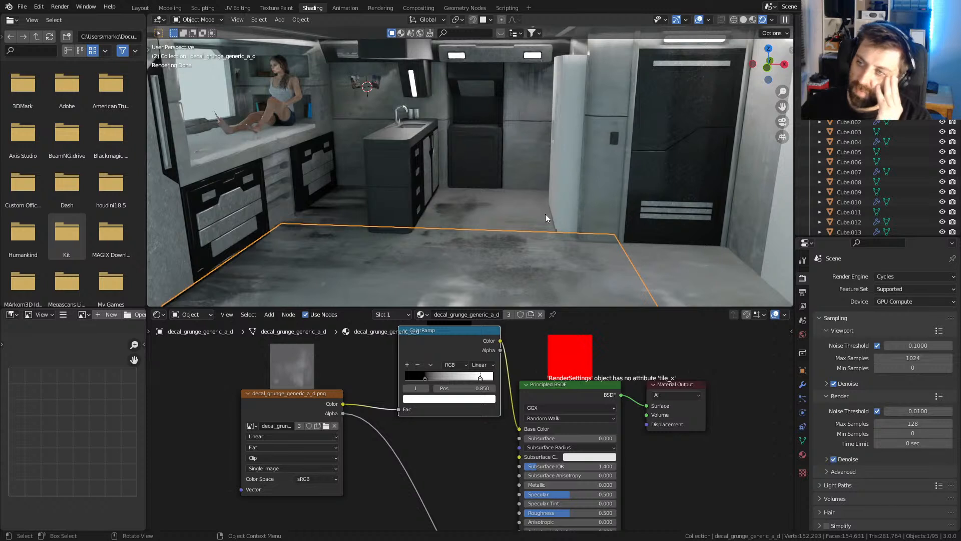
- Select the fridge body and give it a new material named Fridge
{"action": "left_click", "coordinate": [566, 195]}
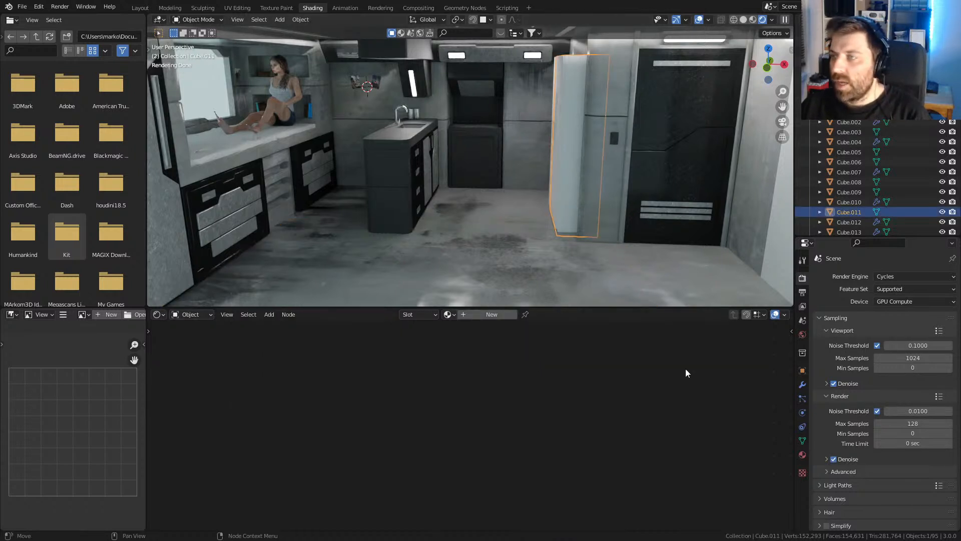
{"action": "left_click", "coordinate": [803, 387]}
{"action": "left_click", "coordinate": [803, 455]}
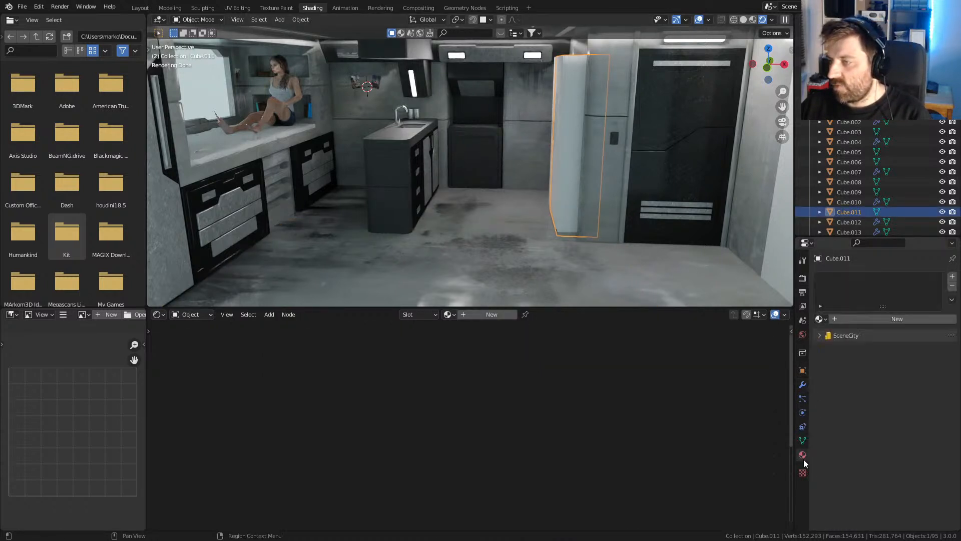
{"action": "left_click", "coordinate": [882, 327]}
{"action": "double_click", "coordinate": [863, 319]}
{"action": "type", "text": "Fridge"}
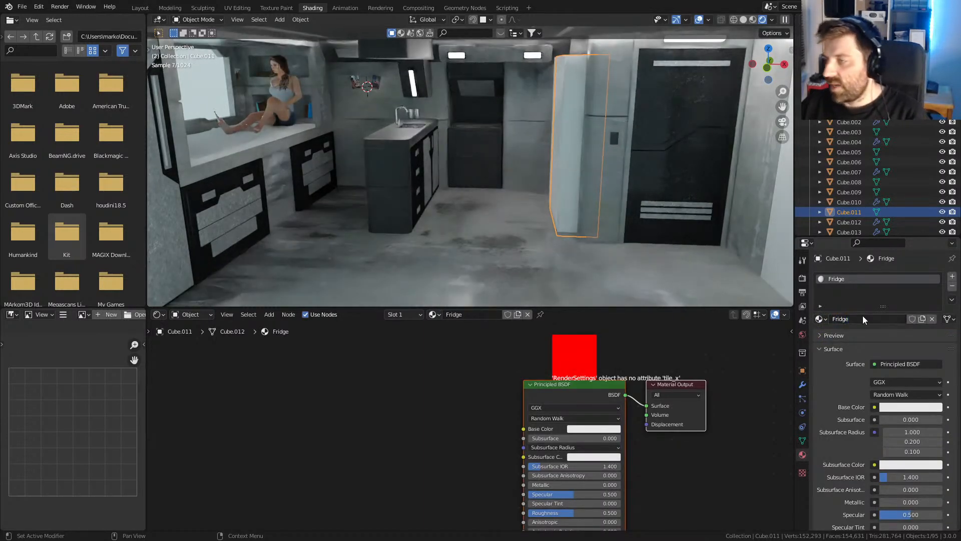
{"action": "key", "text": "Return"}
{"action": "middle_click_drag", "start_coordinate": [849, 424], "coordinate": [849, 417]}
{"action": "middle_click_drag", "start_coordinate": [711, 420], "coordinate": [743, 378]}
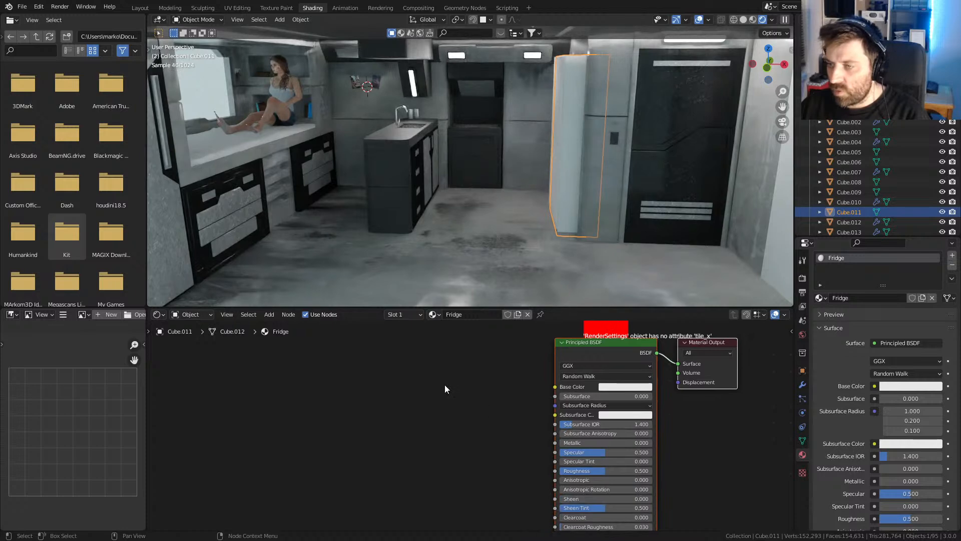
- Add a Noise Texture node to the Fridge material, placed ahead of the Principled BSDF
{"action": "key", "text": "shift+a"}
{"action": "left_click", "coordinate": [446, 388]}
{"action": "type", "text": "noise"}
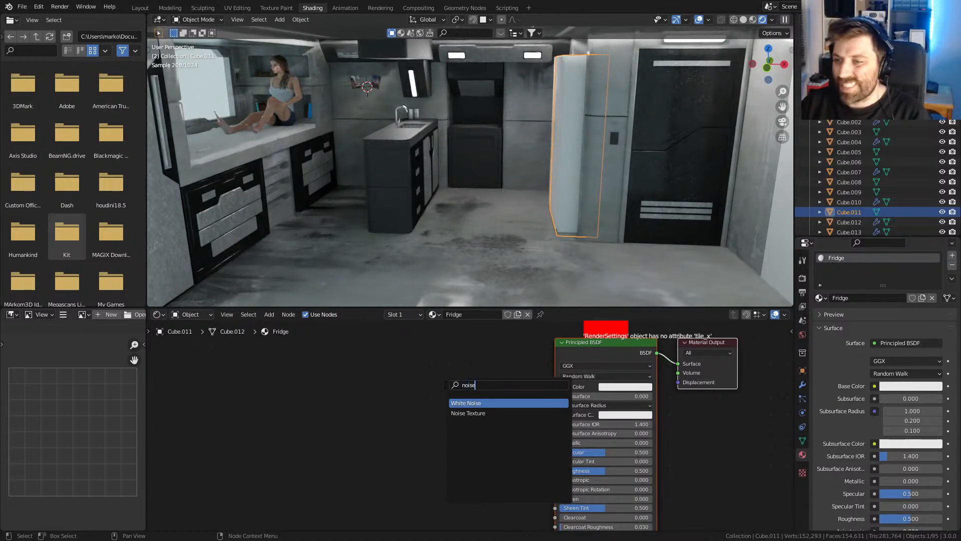
{"action": "left_click", "coordinate": [469, 413]}
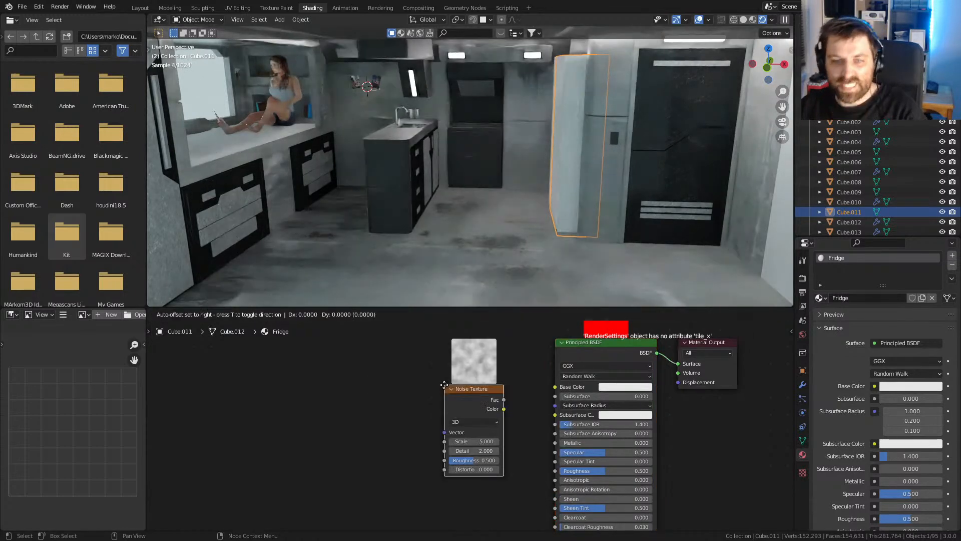
{"action": "left_click", "coordinate": [349, 410]}
{"action": "middle_click_drag", "start_coordinate": [283, 167], "coordinate": [258, 167]}
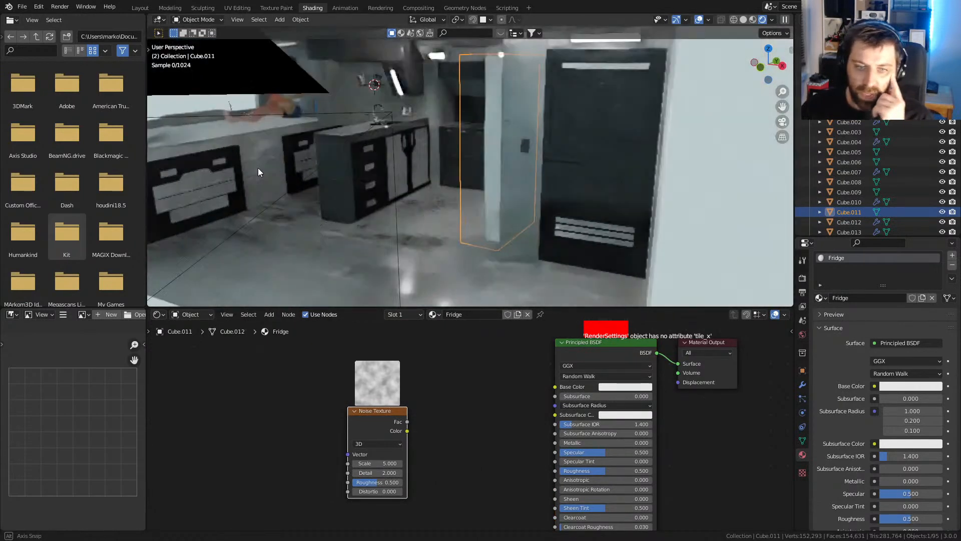
{"action": "scroll", "coordinate": [258, 167], "scroll_direction": "down", "scroll_amount": 2}
{"action": "scroll", "coordinate": [313, 202], "scroll_direction": "down", "scroll_amount": 1}
{"action": "middle_click_drag", "start_coordinate": [313, 202], "coordinate": [406, 193], "text": "shift"}
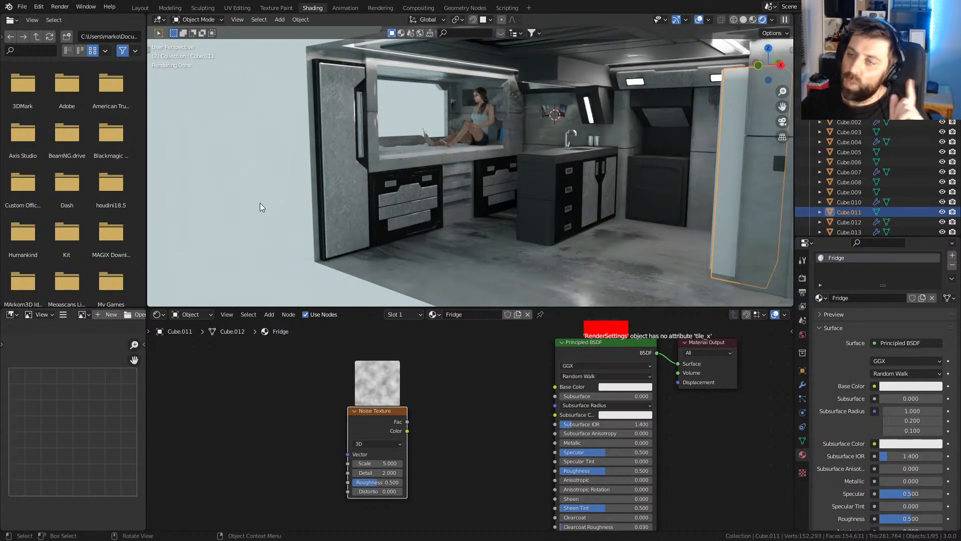
- Connect the Noise Texture's Color to Roughness and insert a ColorRamp node on that link
{"action": "left_click_drag", "start_coordinate": [375, 409], "coordinate": [555, 471]}
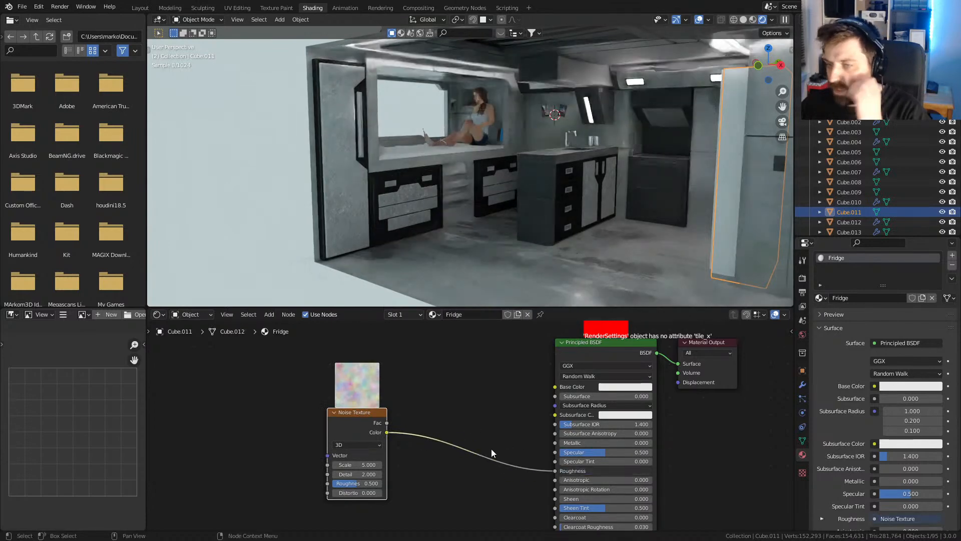
{"action": "key", "text": "shift+a"}
{"action": "type", "text": "col"}
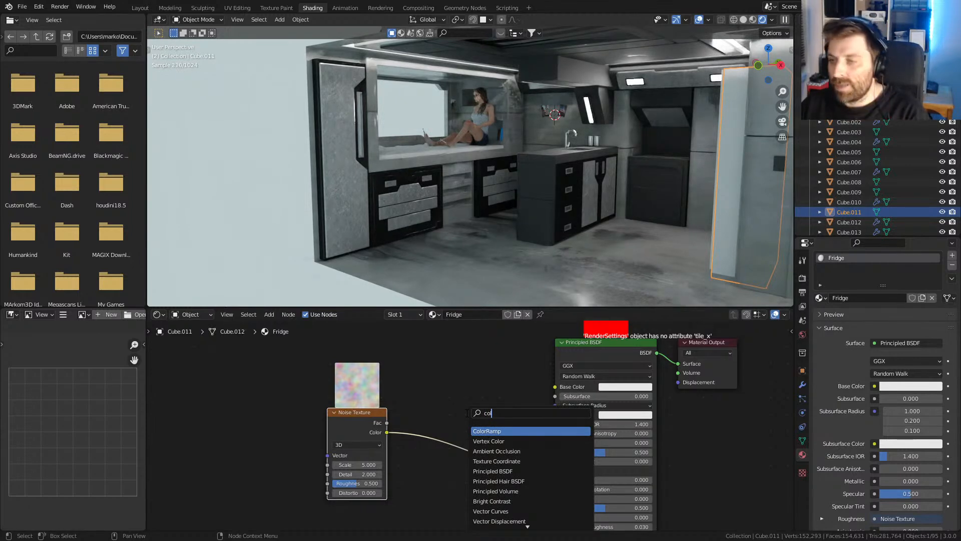
{"action": "key", "text": "Return"}
{"action": "left_click", "coordinate": [455, 424]}
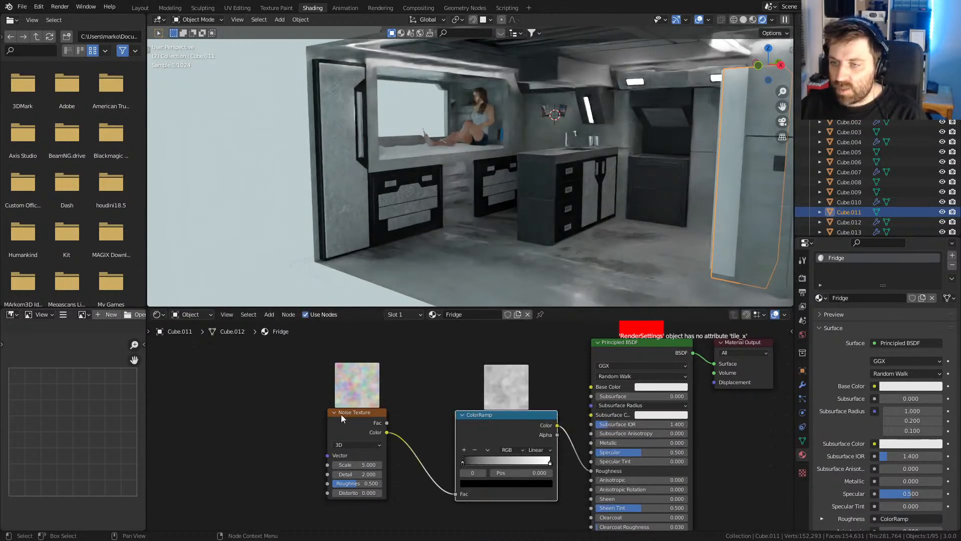
- Add Texture Coordinate and Mapping nodes feeding the Noise Texture's Vector input
{"action": "key", "text": "ctrl+t"}
{"action": "middle_click_drag", "start_coordinate": [460, 392], "coordinate": [519, 390]}
{"action": "middle_click_drag", "start_coordinate": [506, 231], "coordinate": [669, 190]}
{"action": "scroll", "coordinate": [564, 203], "scroll_direction": "up", "scroll_amount": 3}
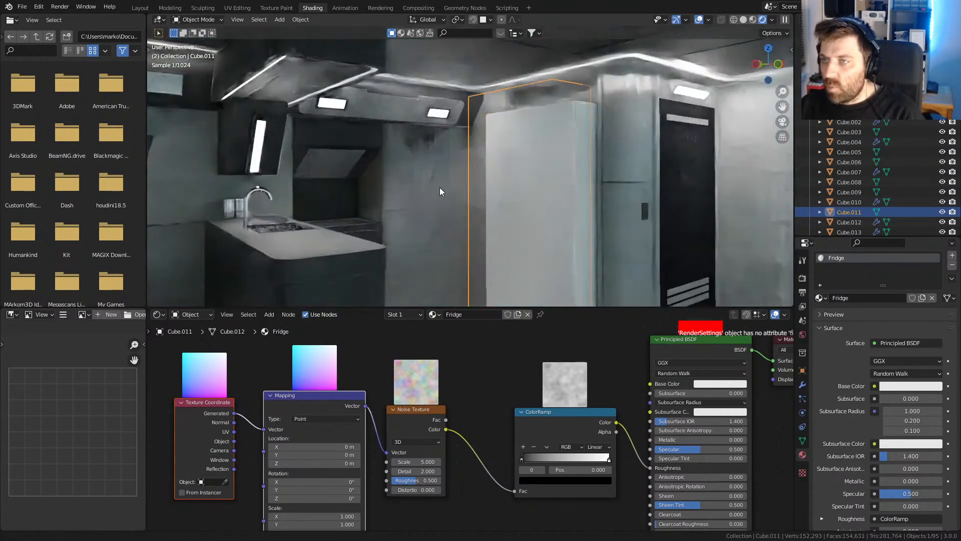
- Link the ColorRamp's Color to Base Color, switch to Material Preview, and bring the ramp stops closer, with the white one at 0.759
{"action": "left_click_drag", "start_coordinate": [617, 423], "coordinate": [650, 384]}
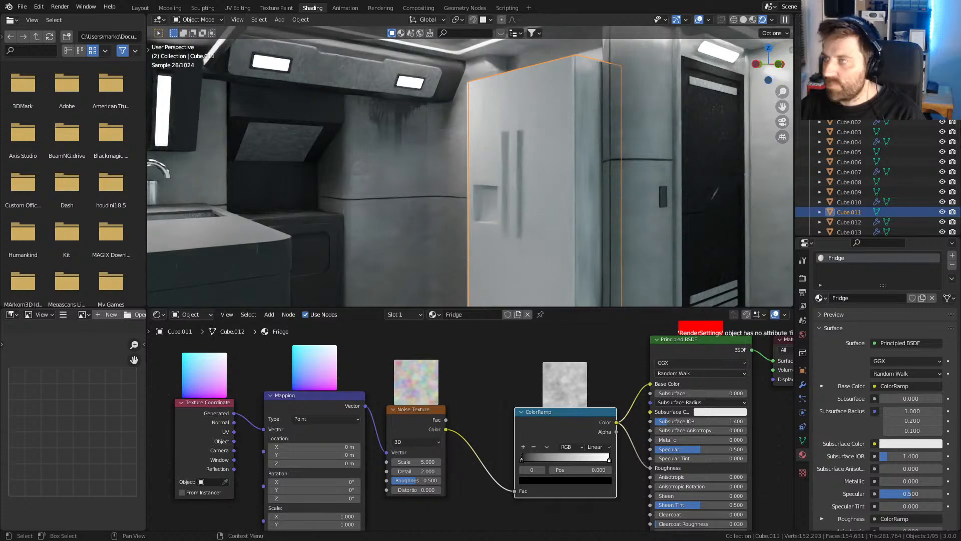
{"action": "left_click", "coordinate": [753, 20]}
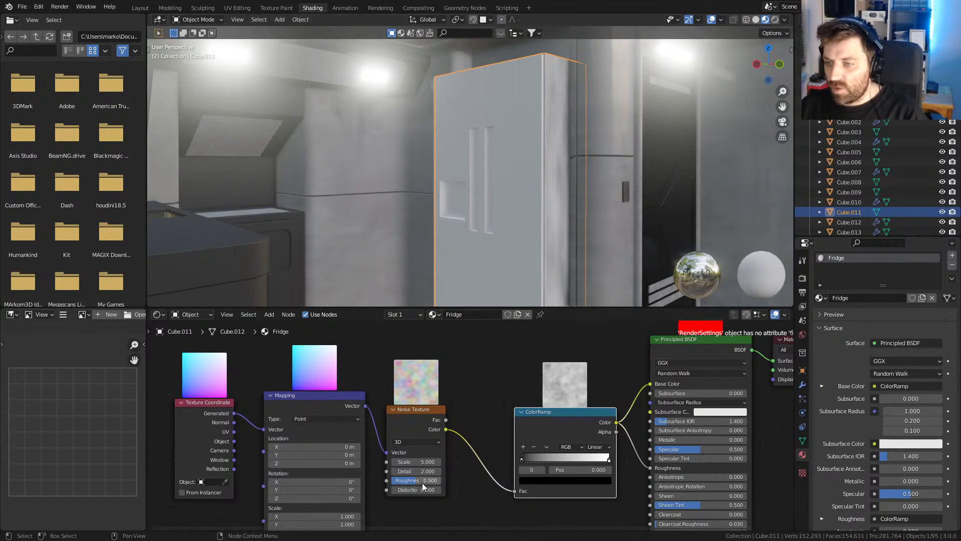
{"action": "left_click_drag", "start_coordinate": [521, 465], "coordinate": [577, 456]}
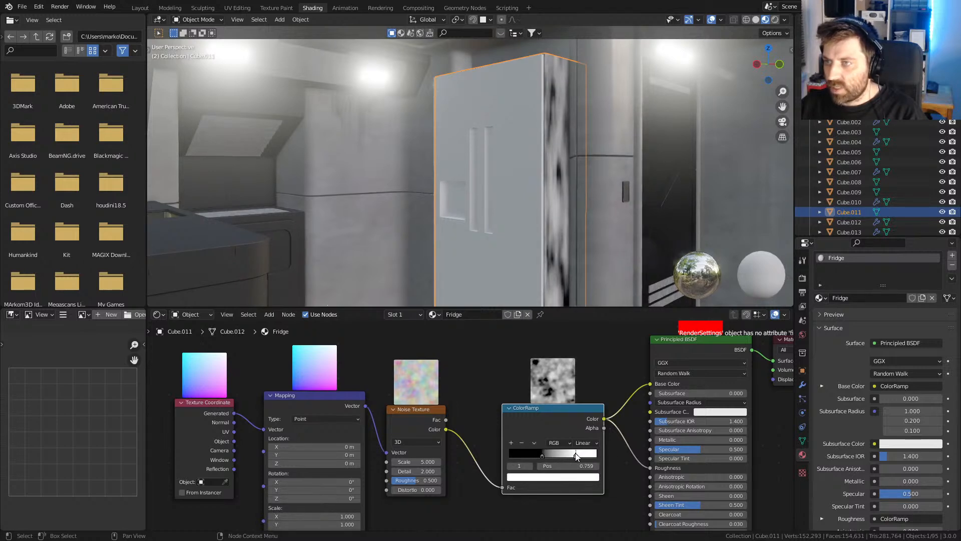
- Add the fridge's front door piece to the selection and copy the Fridge material from the fridge body to it
{"action": "left_click", "coordinate": [506, 265]}
{"action": "left_click", "coordinate": [530, 259], "text": "shift"}
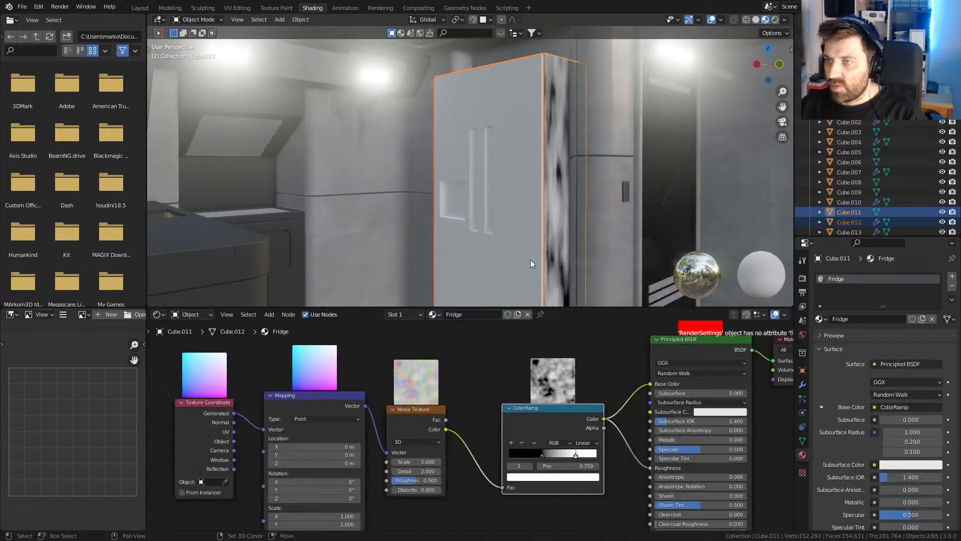
{"action": "left_click", "coordinate": [952, 299]}
{"action": "left_click", "coordinate": [910, 321]}
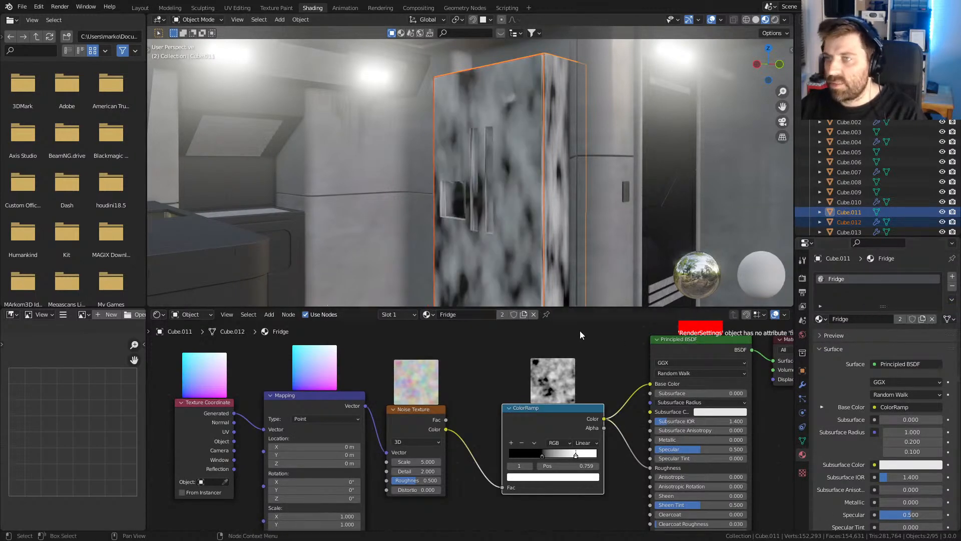
- Stretch the noise into fine vertical streaks with a Mapping Z scale of -0.200 and a Noise Texture scale of 231.600
{"action": "left_click_drag", "start_coordinate": [416, 463], "coordinate": [415, 462]}
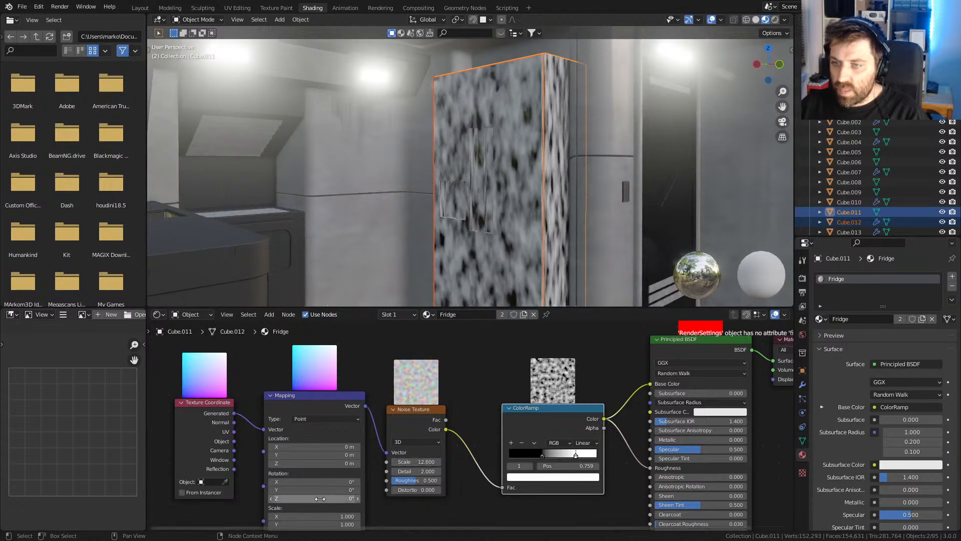
{"action": "middle_click_drag", "start_coordinate": [385, 512], "coordinate": [388, 465]}
{"action": "scroll", "coordinate": [388, 465], "scroll_direction": "down", "scroll_amount": 1}
{"action": "mouse_move", "coordinate": [317, 481]}
{"action": "left_mouse_down"}
{"action": "mouse_move", "coordinate": [371, 481]}
{"action": "mouse_move", "coordinate": [291, 481]}
{"action": "mouse_move", "coordinate": [330, 481]}
{"action": "left_mouse_up"}
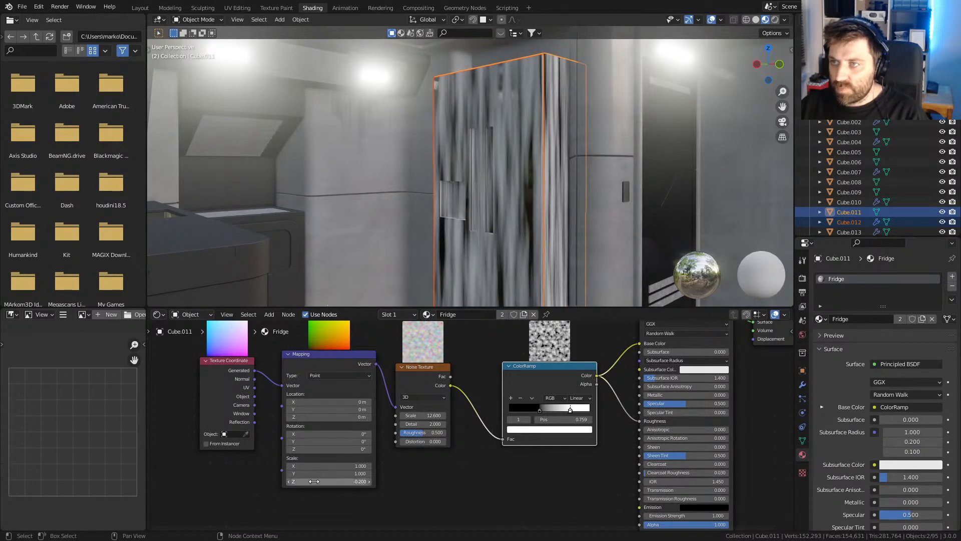
{"action": "left_click_drag", "start_coordinate": [420, 415], "coordinate": [556, 415]}
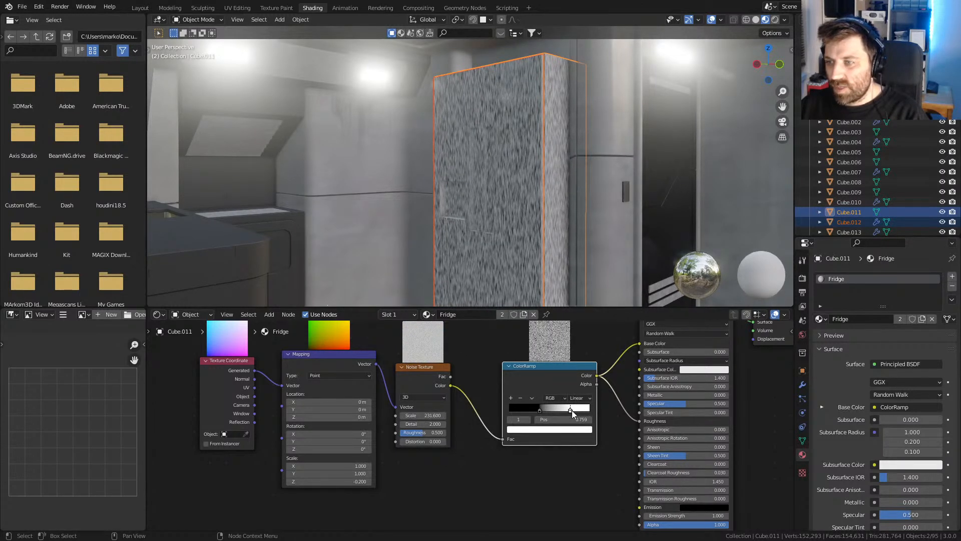
- Darken the ColorRamp's white stop to a medium-dark grey
{"action": "left_click", "coordinate": [560, 429]}
{"action": "left_click_drag", "start_coordinate": [577, 348], "coordinate": [574, 354]}
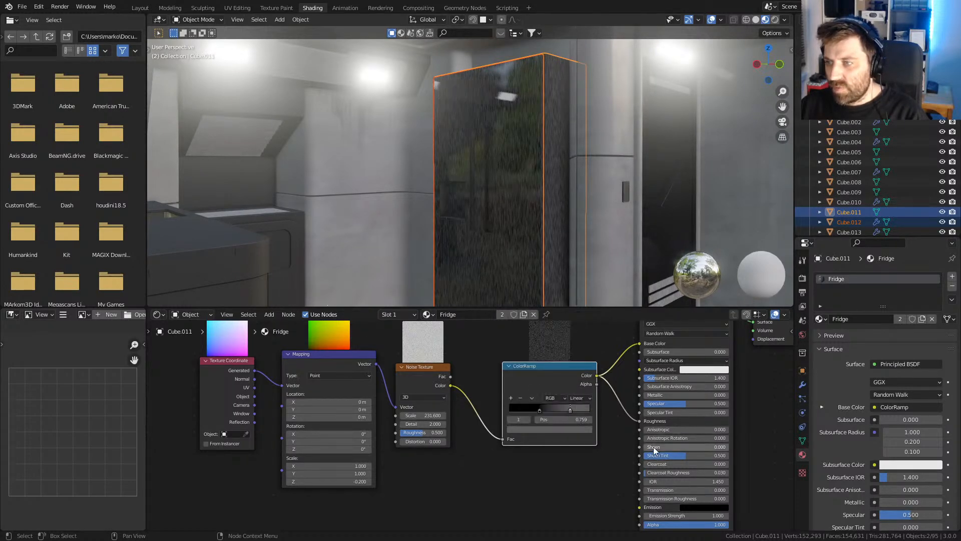
- Brighten the ColorRamp's black stop to white and fine-tune the other stop to a grey with a value of about 0.232
{"action": "left_click", "coordinate": [539, 411]}
{"action": "left_click", "coordinate": [541, 429]}
{"action": "left_click_drag", "start_coordinate": [578, 329], "coordinate": [574, 317]}
{"action": "left_click", "coordinate": [570, 409]}
{"action": "left_click", "coordinate": [571, 429]}
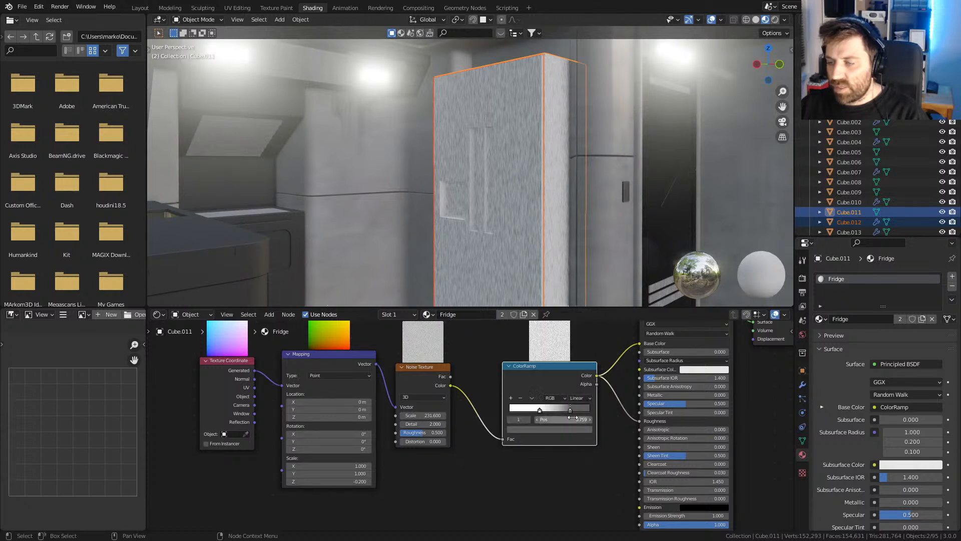
{"action": "left_click", "coordinate": [570, 428]}
{"action": "left_click_drag", "start_coordinate": [576, 346], "coordinate": [574, 344]}
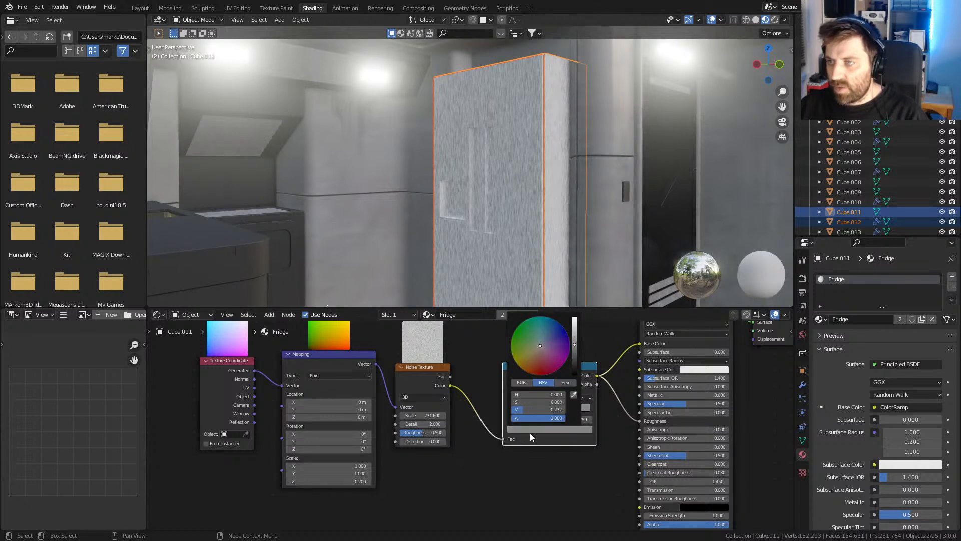
- Set the Fridge material's Specular to 0 and its Metallic to 1.000 on the Principled BSDF
{"action": "middle_click_drag", "start_coordinate": [626, 382], "coordinate": [561, 402]}
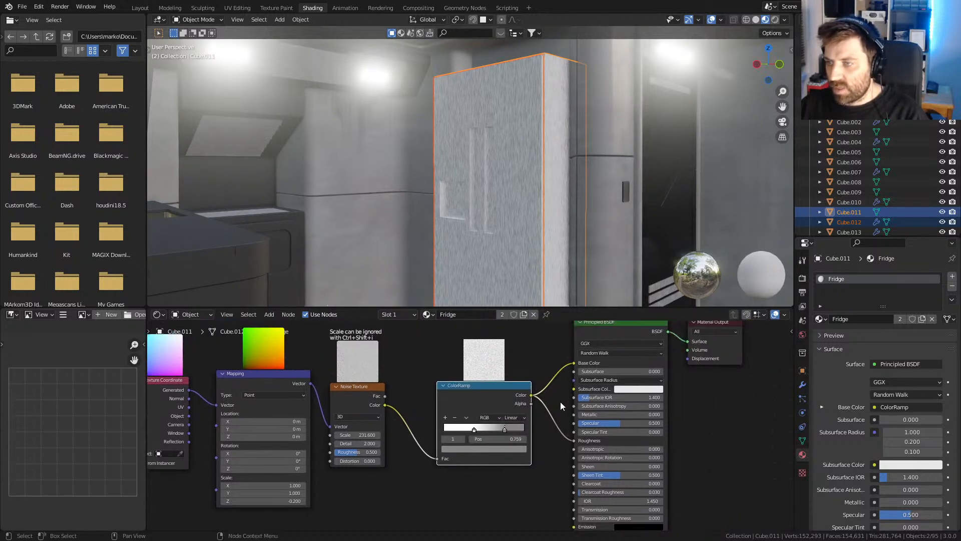
{"action": "left_click", "coordinate": [598, 424]}
{"action": "type", "text": "0"}
{"action": "key", "text": "Return"}
{"action": "left_click_drag", "start_coordinate": [596, 415], "coordinate": [664, 415]}
{"action": "middle_click_drag", "start_coordinate": [482, 226], "coordinate": [398, 206]}
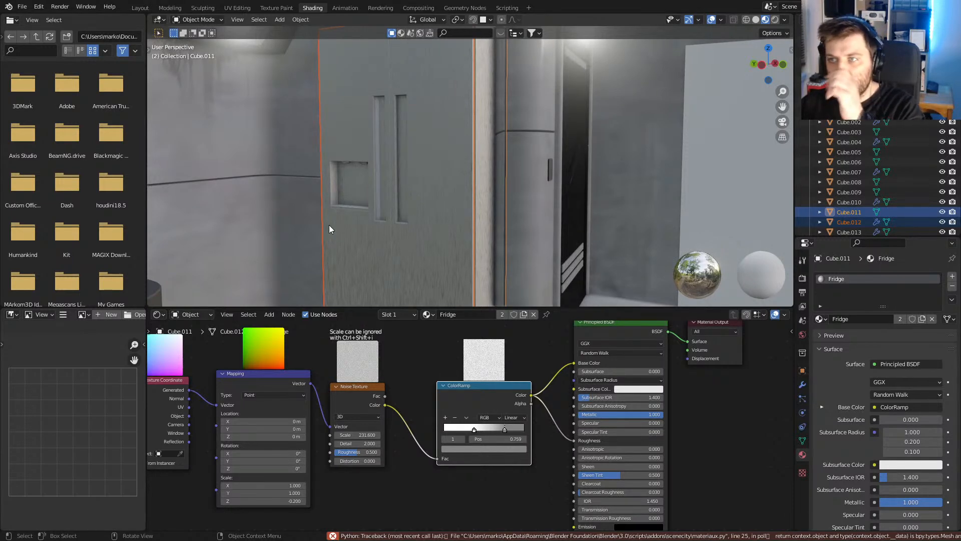
{"action": "middle_click_drag", "start_coordinate": [451, 266], "coordinate": [561, 244]}
- Add an Ambient Occlusion node, route the ColorRamp's Color through it into Base Color, and move the ColorRamp node clear of it
{"action": "middle_click_drag", "start_coordinate": [416, 368], "coordinate": [451, 481]}
{"action": "key", "text": "shift+a"}
{"action": "left_click", "coordinate": [444, 388]}
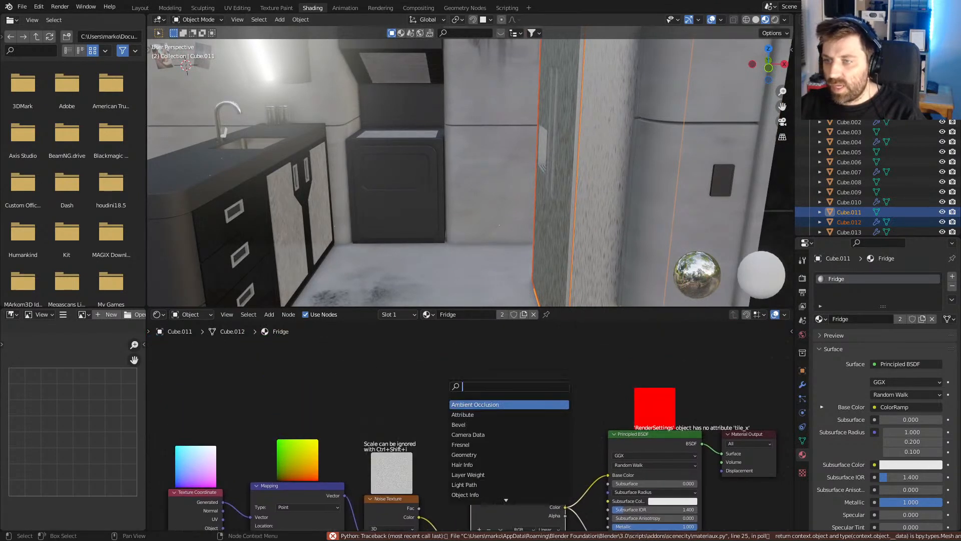
{"action": "type", "text": "am"}
{"action": "key", "text": "Return"}
{"action": "left_click", "coordinate": [450, 368]}
{"action": "middle_click_drag", "start_coordinate": [588, 495], "coordinate": [531, 445]}
{"action": "left_click_drag", "start_coordinate": [509, 457], "coordinate": [398, 383]}
{"action": "left_click_drag", "start_coordinate": [452, 332], "coordinate": [553, 426]}
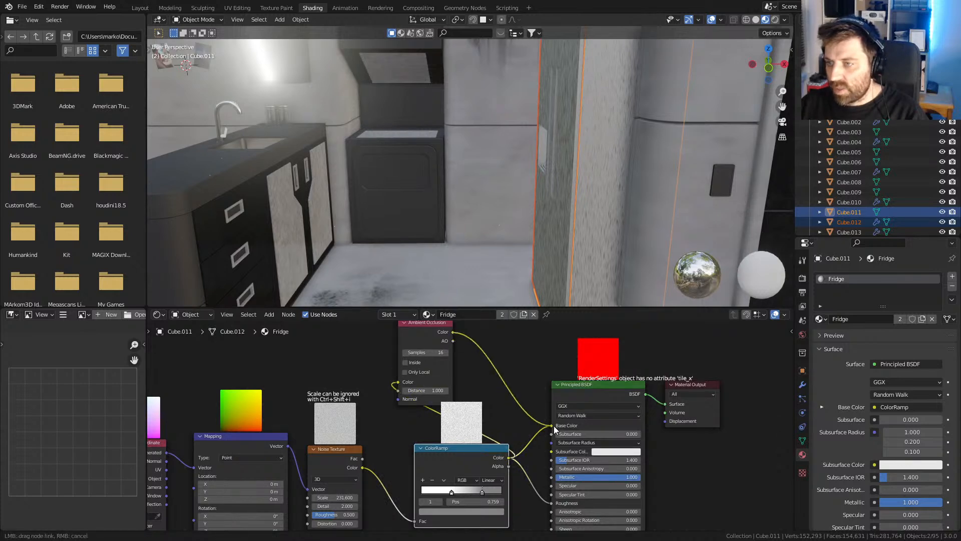
{"action": "middle_click_drag", "start_coordinate": [543, 220], "coordinate": [603, 213]}
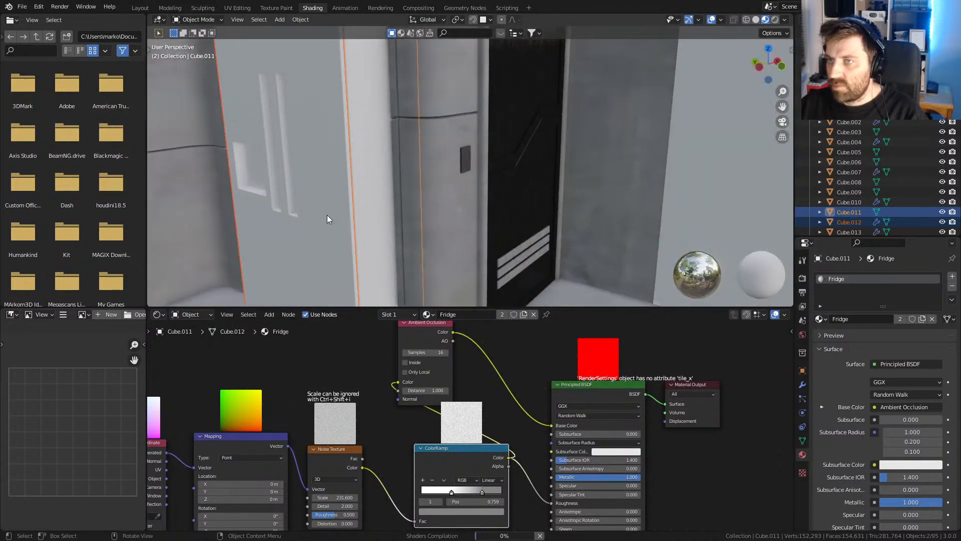
{"action": "middle_click_drag", "start_coordinate": [255, 209], "coordinate": [786, 149], "text": "shift"}
{"action": "scroll", "coordinate": [445, 150], "scroll_direction": "up", "scroll_amount": 5}
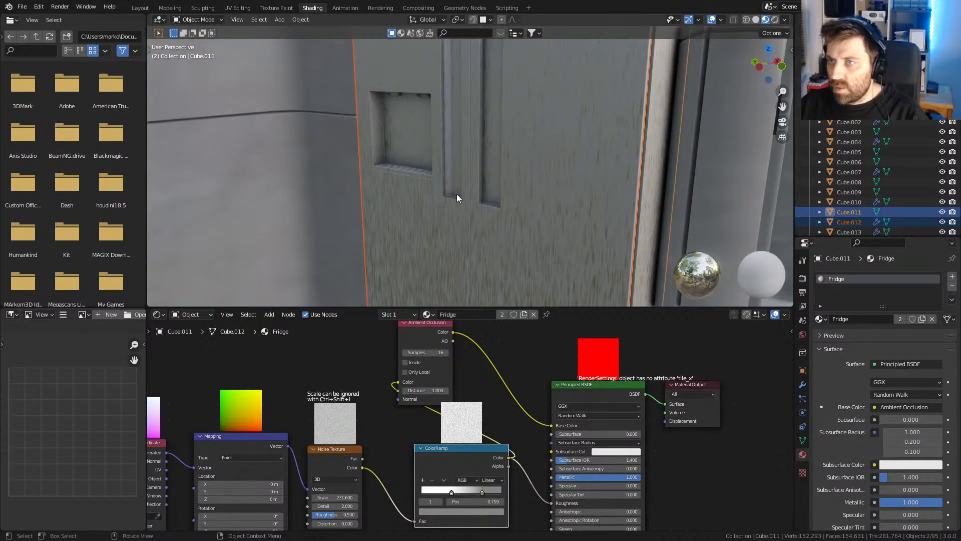
{"action": "middle_click_drag", "start_coordinate": [575, 234], "coordinate": [429, 188]}
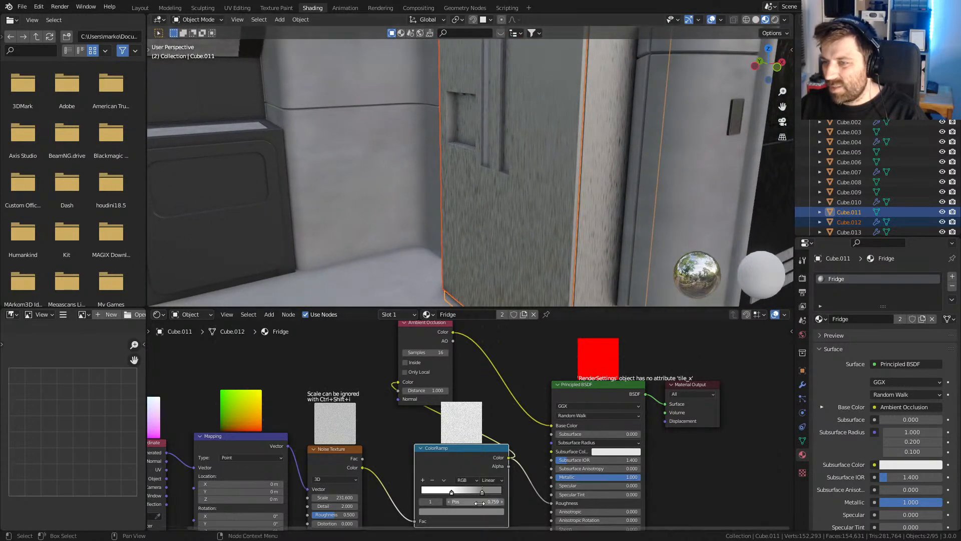
{"action": "left_click_drag", "start_coordinate": [472, 449], "coordinate": [437, 479]}
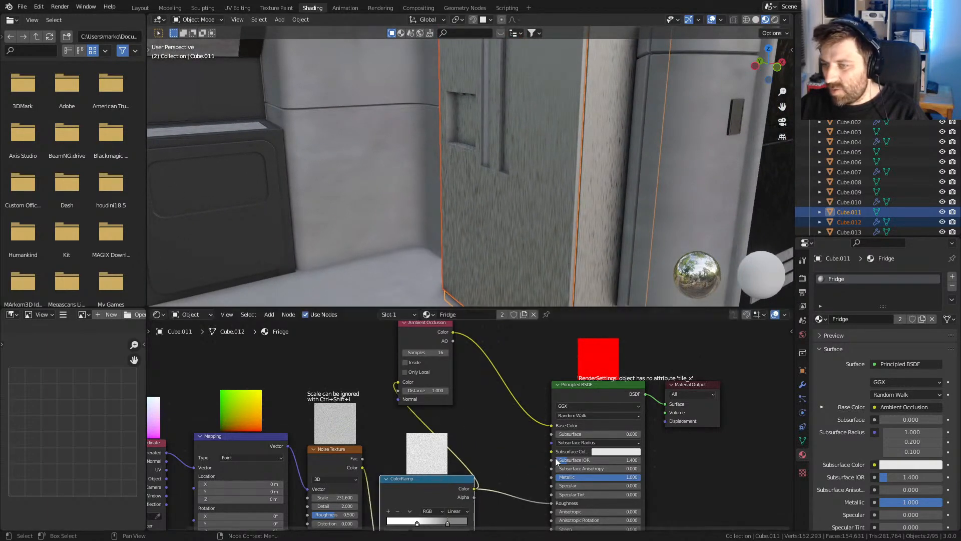
- Set the ColorRamp's grey stop to hex FFFFFF to match the white stop, and darken it slightly to a very light grey
{"action": "scroll", "coordinate": [570, 283], "scroll_direction": "down", "scroll_amount": 4}
{"action": "middle_click_drag", "start_coordinate": [531, 244], "coordinate": [507, 242]}
{"action": "scroll", "coordinate": [509, 251], "scroll_direction": "up", "scroll_amount": 2}
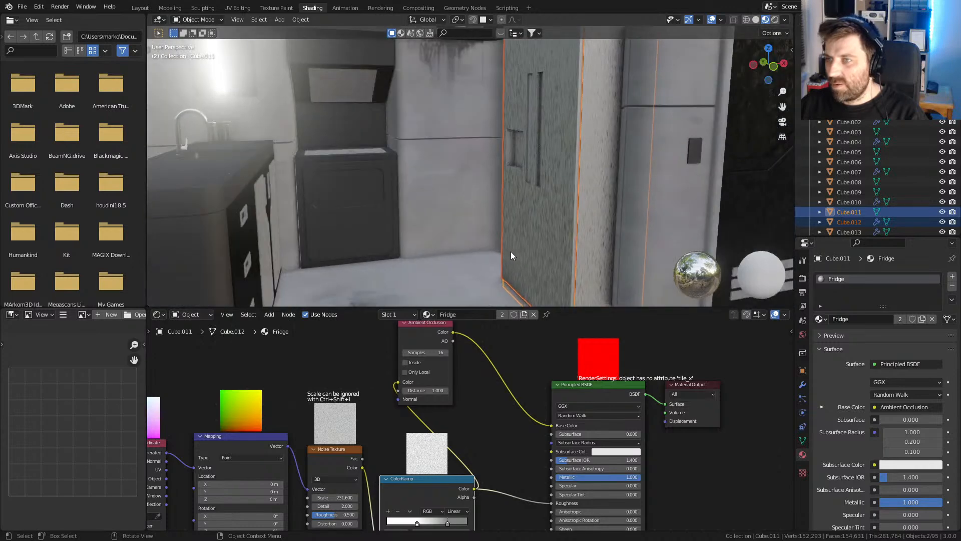
{"action": "middle_click_drag", "start_coordinate": [516, 492], "coordinate": [516, 460]}
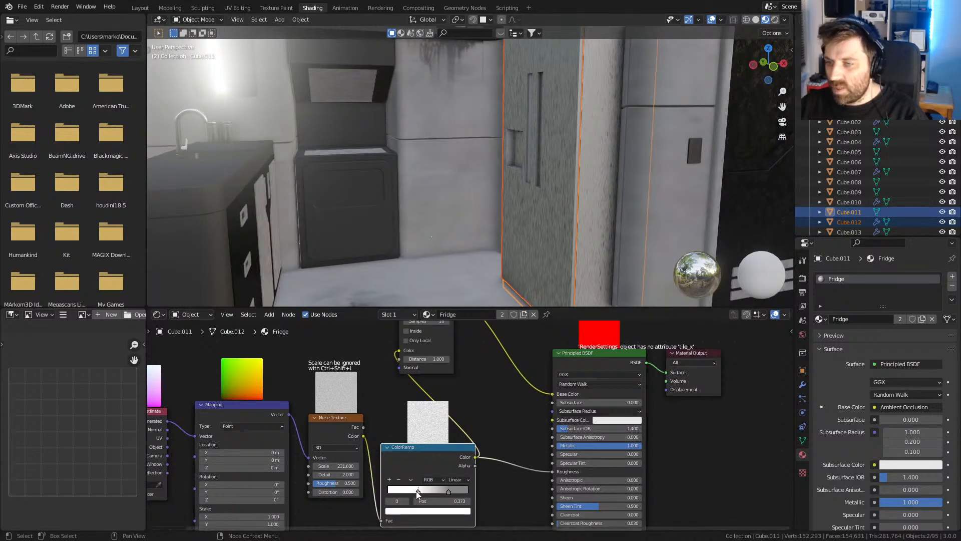
{"action": "left_click", "coordinate": [451, 511]}
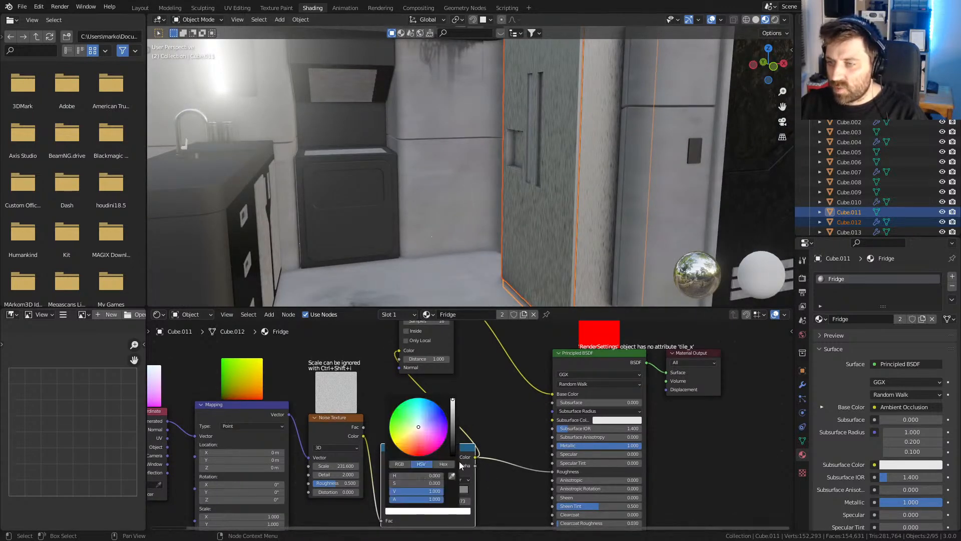
{"action": "left_click", "coordinate": [443, 464]}
{"action": "left_click", "coordinate": [418, 476]}
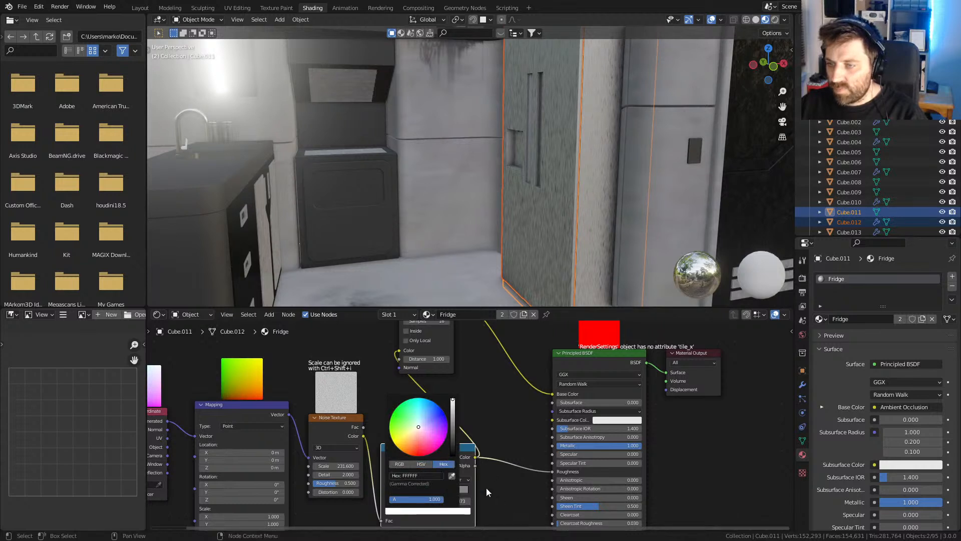
{"action": "left_click", "coordinate": [449, 492]}
{"action": "left_click", "coordinate": [449, 512]}
{"action": "left_click", "coordinate": [417, 476]}
{"action": "type", "text": "ffffff"}
{"action": "key", "text": "Return"}
{"action": "left_click", "coordinate": [454, 402]}
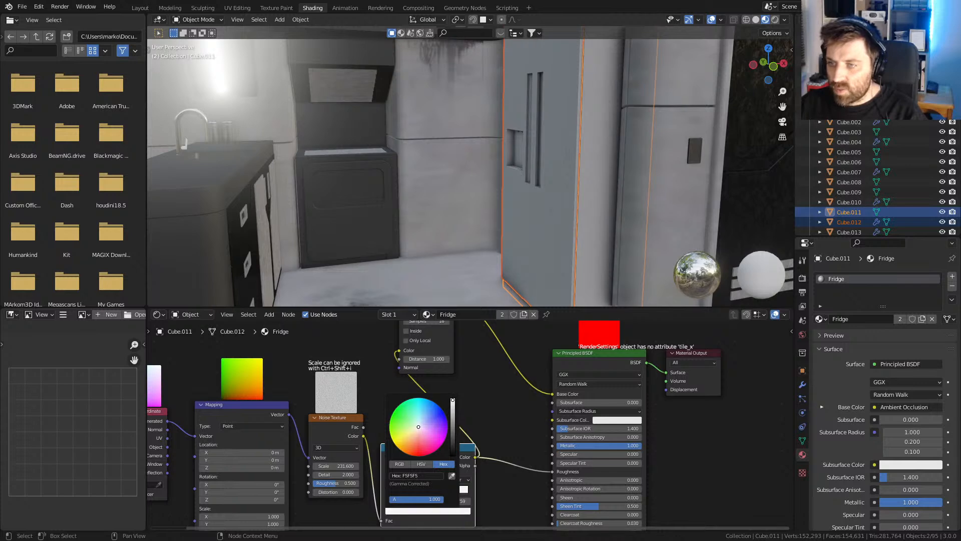
{"action": "left_click_drag", "start_coordinate": [453, 402], "coordinate": [453, 405]}
- Deselect the fridge and view the apartment through the scene camera
{"action": "scroll", "coordinate": [561, 230], "scroll_direction": "down", "scroll_amount": 8}
{"action": "middle_click_drag", "start_coordinate": [521, 230], "coordinate": [561, 233]}
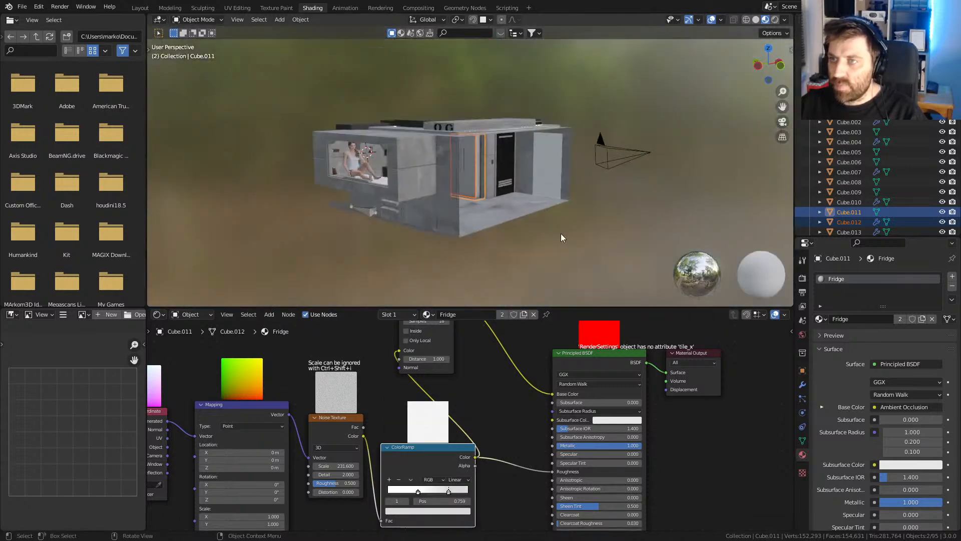
{"action": "left_click", "coordinate": [550, 219]}
{"action": "key", "text": "KP_0"}
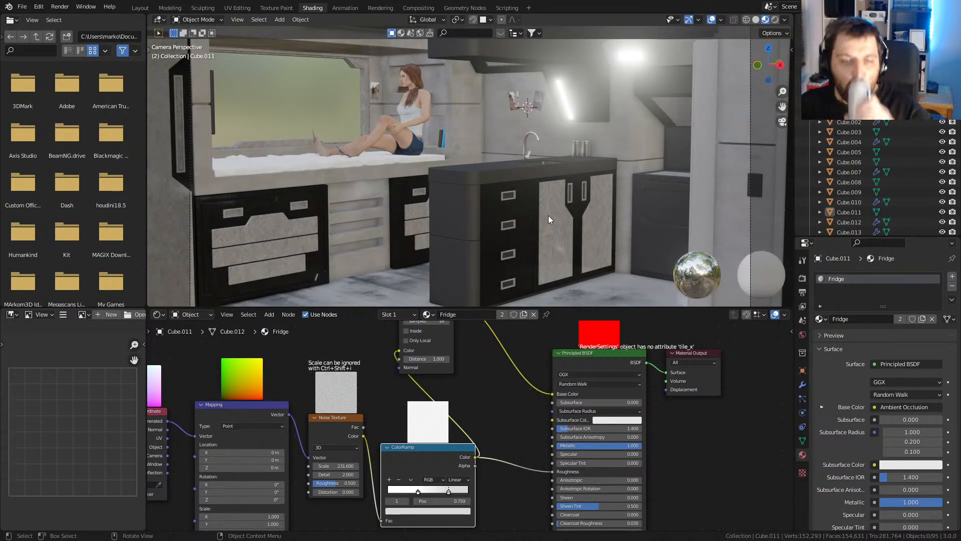
{"action": "scroll", "coordinate": [370, 222], "scroll_direction": "down", "scroll_amount": 2}
{"action": "middle_click_drag", "start_coordinate": [401, 211], "coordinate": [445, 227], "text": "shift"}
{"action": "left_click", "coordinate": [405, 195]}
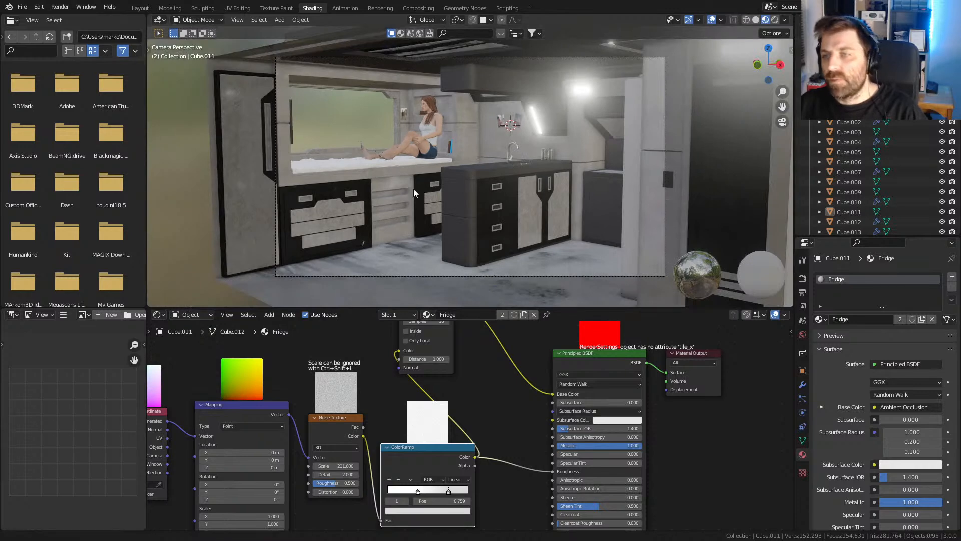
- Try to extrude the large floor grunge decal downwards to give it thickness
{"action": "left_click", "coordinate": [404, 292]}
{"action": "middle_click_drag", "start_coordinate": [404, 292], "coordinate": [442, 179], "text": "shift"}
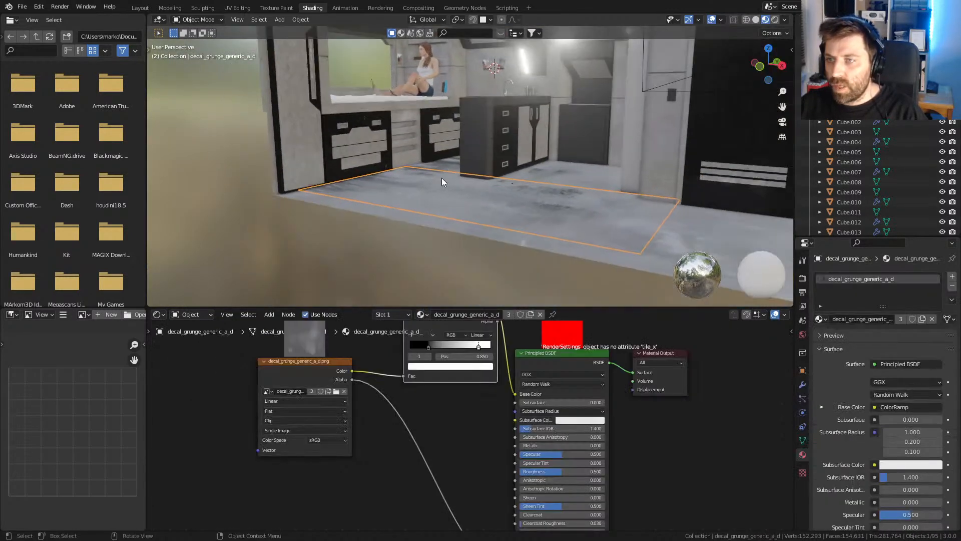
{"action": "key", "text": "Tab"}
{"action": "key", "text": "e"}
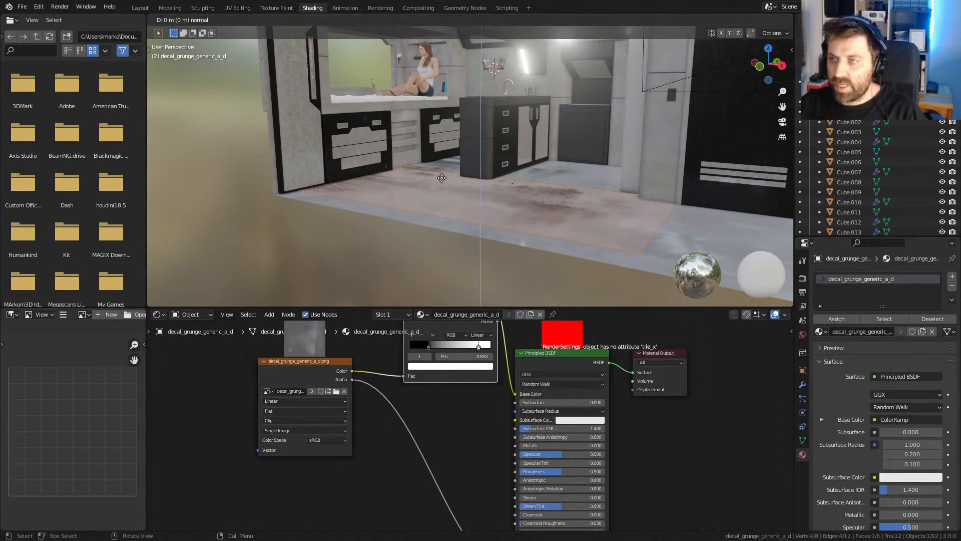
{"action": "left_click", "coordinate": [442, 219]}
{"action": "key", "text": "Tab"}
- Try linking the Ambient Occlusion Color to Base Color in the floor's RoomMaterial
{"action": "middle_click_drag", "start_coordinate": [512, 165], "coordinate": [535, 167]}
{"action": "left_click", "coordinate": [543, 169]}
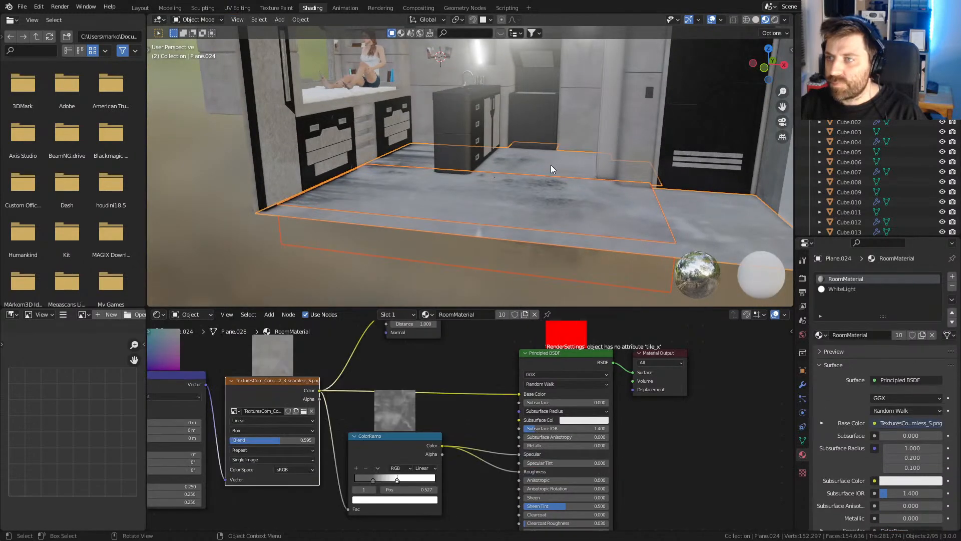
{"action": "middle_click_drag", "start_coordinate": [509, 384], "coordinate": [524, 463]}
{"action": "mouse_move", "coordinate": [533, 473]}
{"action": "left_mouse_down"}
{"action": "mouse_move", "coordinate": [476, 399]}
{"action": "mouse_move", "coordinate": [458, 351]}
{"action": "mouse_move", "coordinate": [533, 473]}
{"action": "left_mouse_up"}
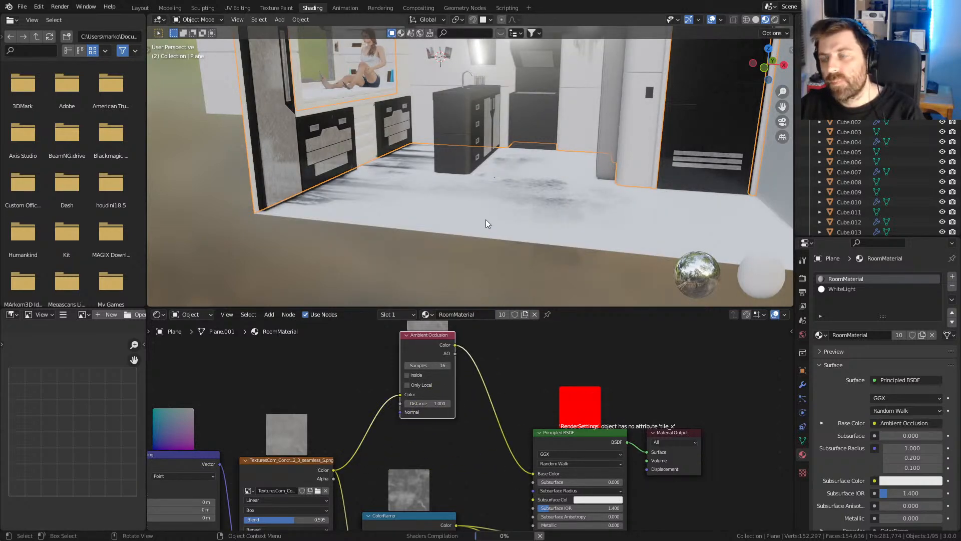
{"action": "middle_click_drag", "start_coordinate": [486, 224], "coordinate": [518, 239]}
{"action": "middle_click_drag", "start_coordinate": [596, 202], "coordinate": [511, 212], "text": "shift"}
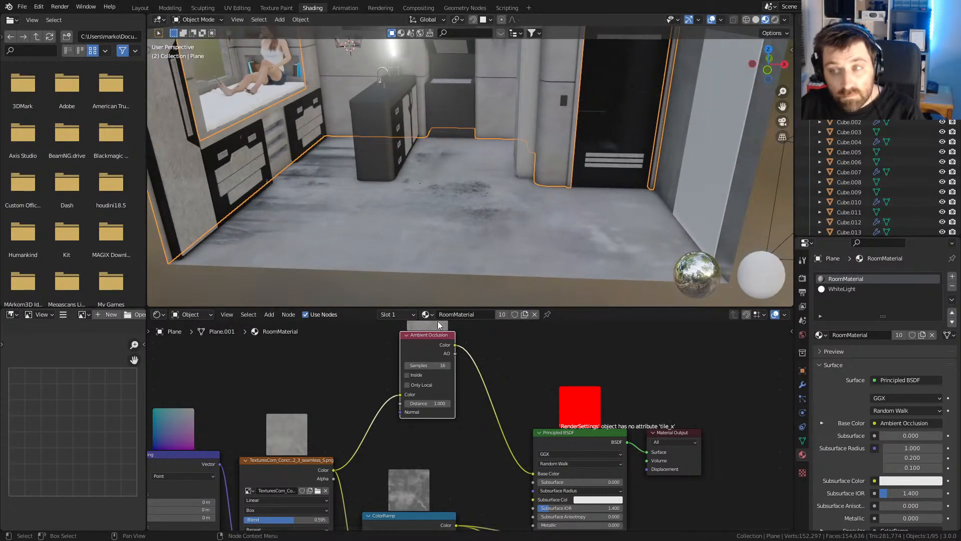
{"action": "left_click", "coordinate": [462, 234]}
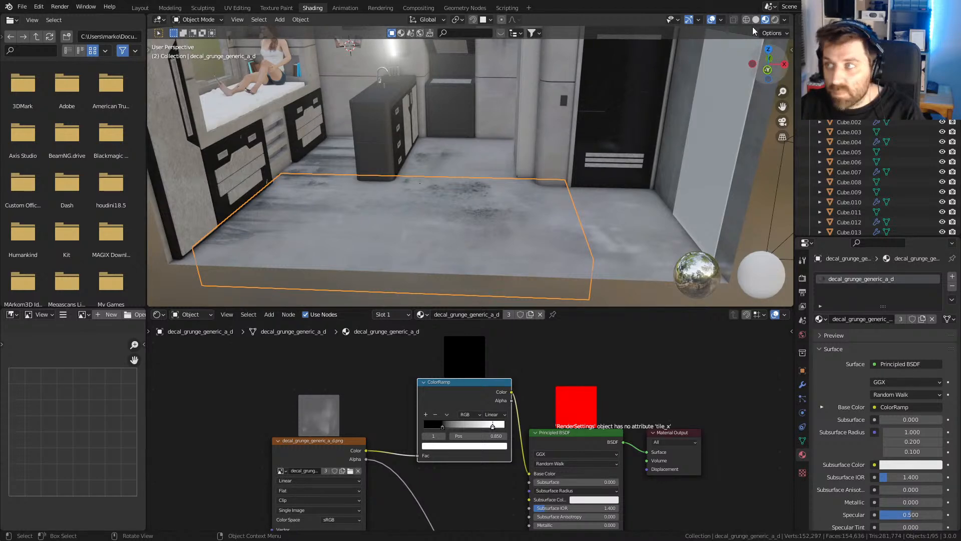
- Preview the floor decal in Rendered shading and return to Material Preview
{"action": "left_click", "coordinate": [774, 21]}
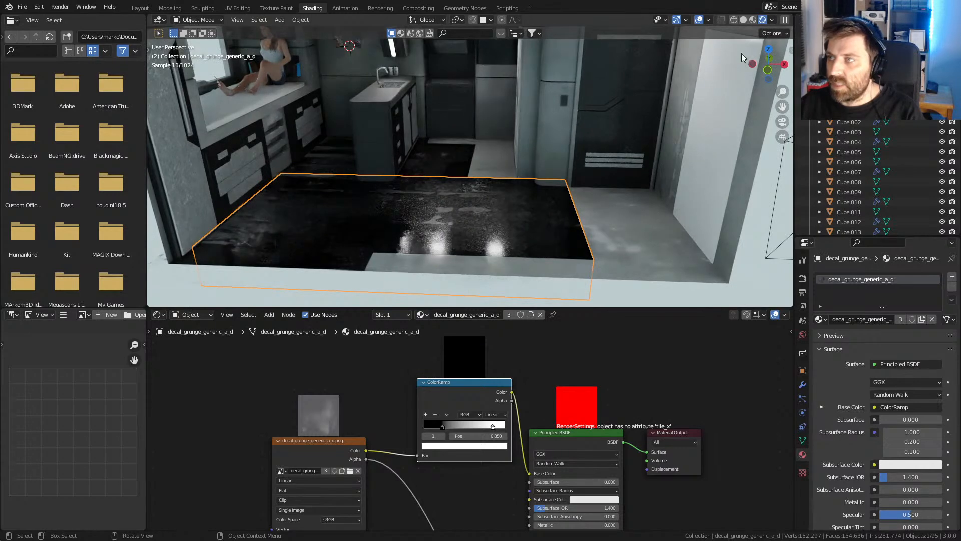
{"action": "middle_click_drag", "start_coordinate": [741, 53], "coordinate": [752, 14]}
{"action": "left_click", "coordinate": [752, 19]}
{"action": "mouse_move", "coordinate": [546, 241]}
{"action": "middle_mouse_down"}
{"action": "mouse_move", "coordinate": [485, 290]}
{"action": "mouse_move", "coordinate": [504, 272]}
{"action": "middle_mouse_up"}
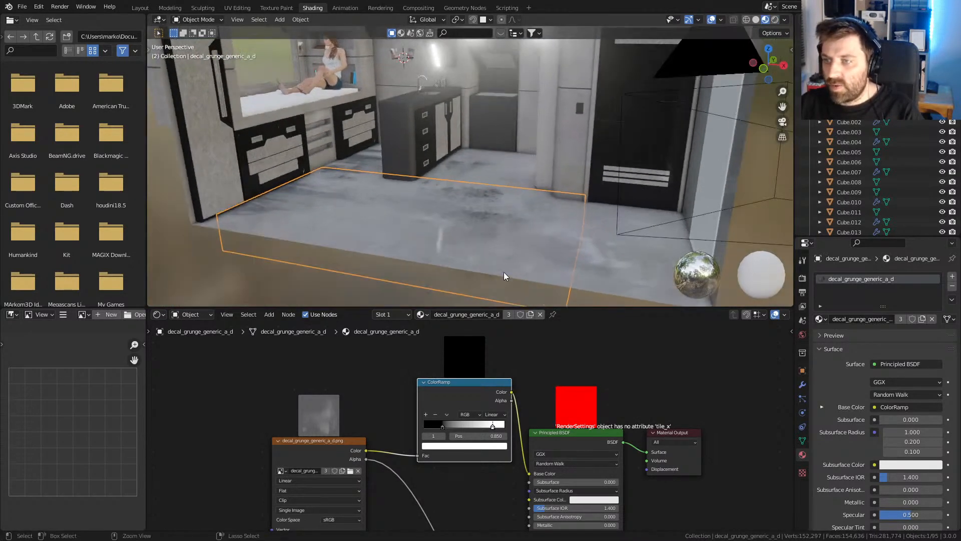
- Undo the RoomMaterial's Ambient Occlusion link and the floor decal's extrusion
{"action": "left_click", "coordinate": [503, 272]}
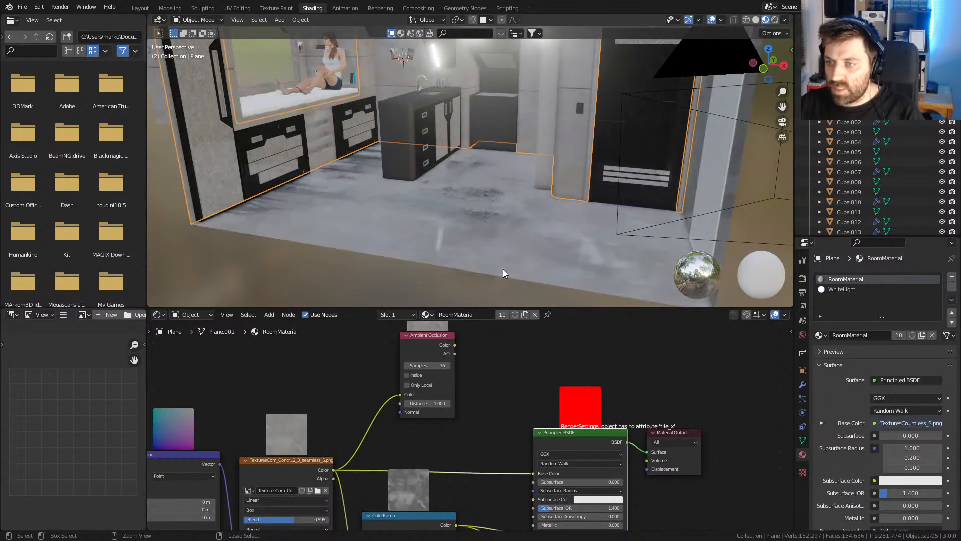
{"action": "left_click", "coordinate": [503, 268]}
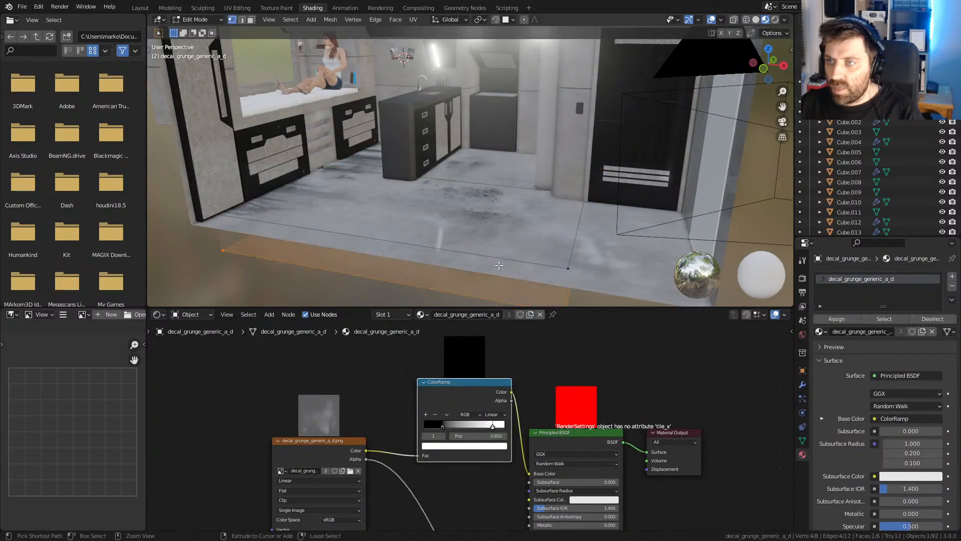
{"action": "scroll", "coordinate": [493, 266], "scroll_direction": "down", "scroll_amount": 5}
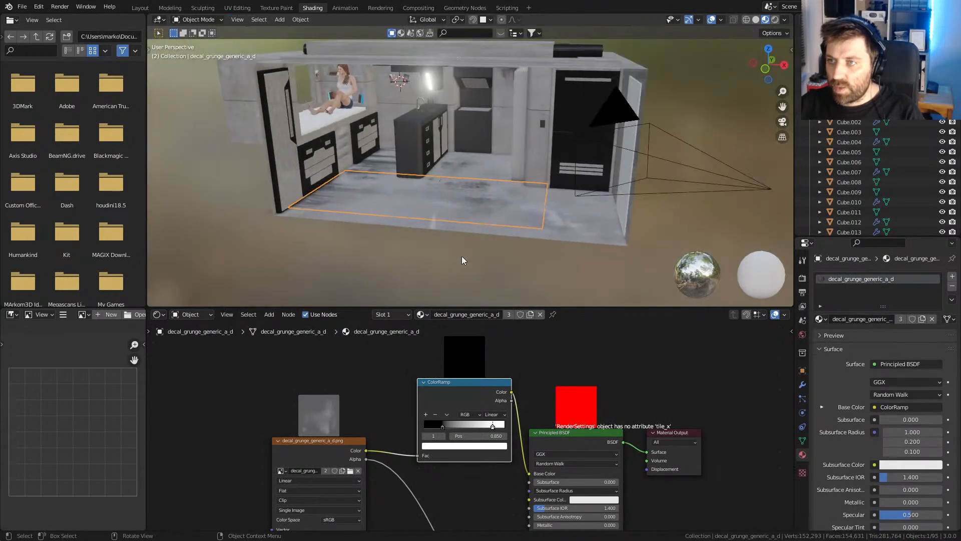
- Examine the bed cabinets, kitchen island and floor up close, and survey the whole apartment in Solid shading
{"action": "middle_click_drag", "start_coordinate": [476, 216], "coordinate": [536, 152]}
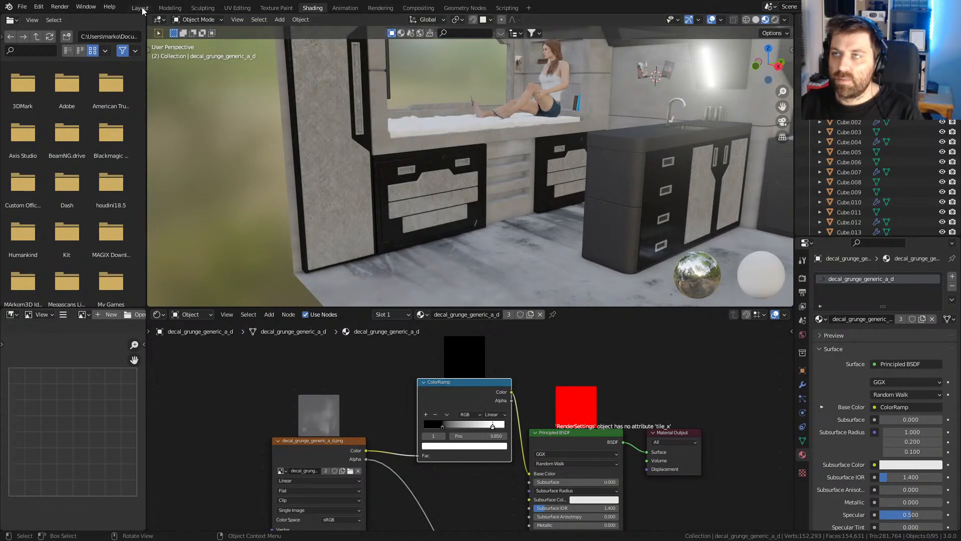
{"action": "middle_click_drag", "start_coordinate": [417, 100], "coordinate": [533, 134]}
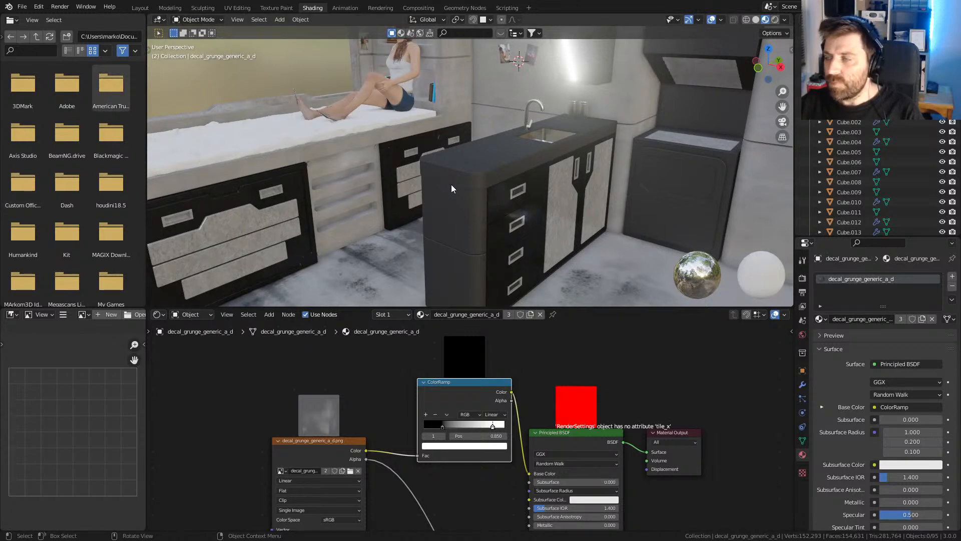
{"action": "middle_click_drag", "start_coordinate": [484, 206], "coordinate": [561, 148]}
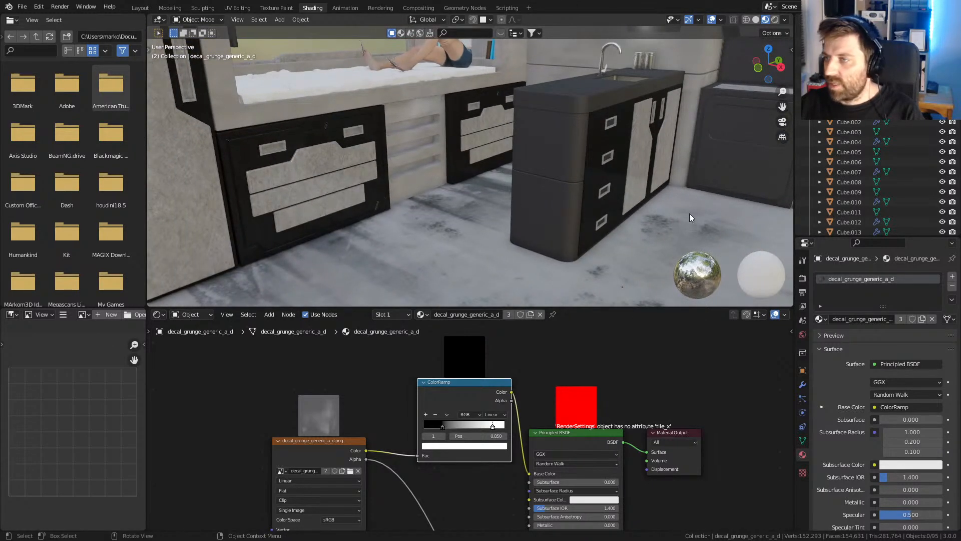
{"action": "middle_click_drag", "start_coordinate": [690, 213], "coordinate": [609, 219]}
{"action": "mouse_move", "coordinate": [399, 224]}
{"action": "middle_mouse_down"}
{"action": "mouse_move", "coordinate": [552, 241]}
{"action": "mouse_move", "coordinate": [535, 195]}
{"action": "mouse_move", "coordinate": [645, 219]}
{"action": "mouse_move", "coordinate": [607, 179]}
{"action": "mouse_move", "coordinate": [615, 166]}
{"action": "middle_mouse_up"}
{"action": "left_click", "coordinate": [756, 19]}
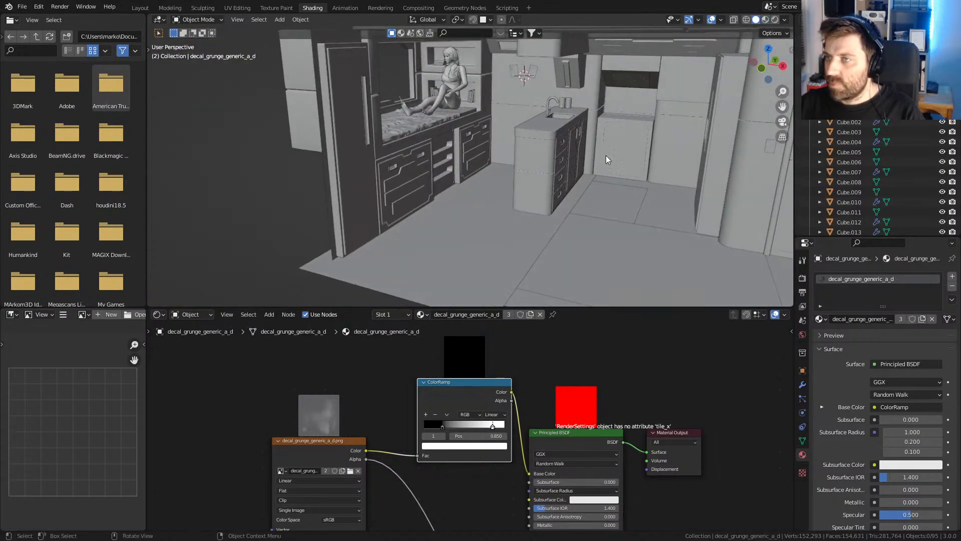
{"action": "middle_click_drag", "start_coordinate": [556, 92], "coordinate": [353, 139]}
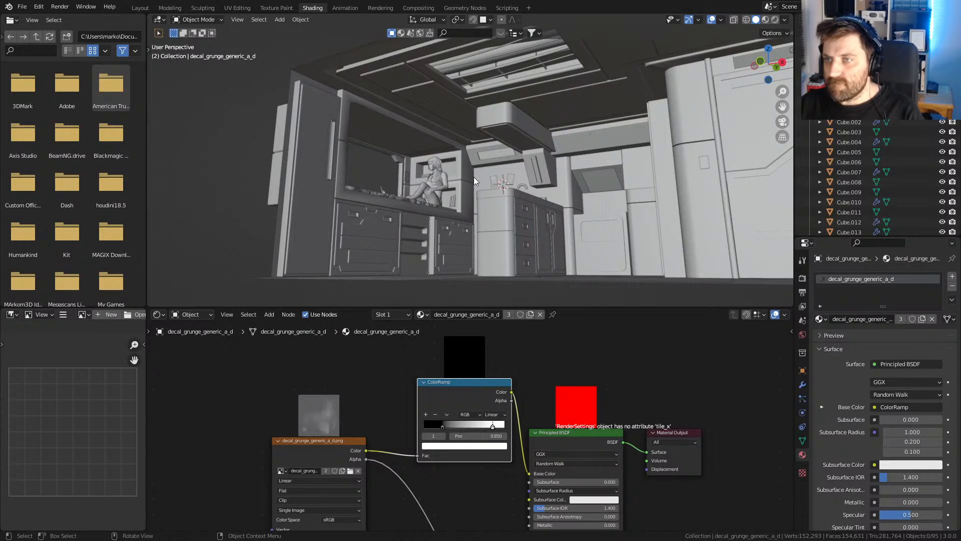
{"action": "middle_click_drag", "start_coordinate": [473, 176], "coordinate": [448, 202]}
{"action": "scroll", "coordinate": [447, 202], "scroll_direction": "down", "scroll_amount": 4}
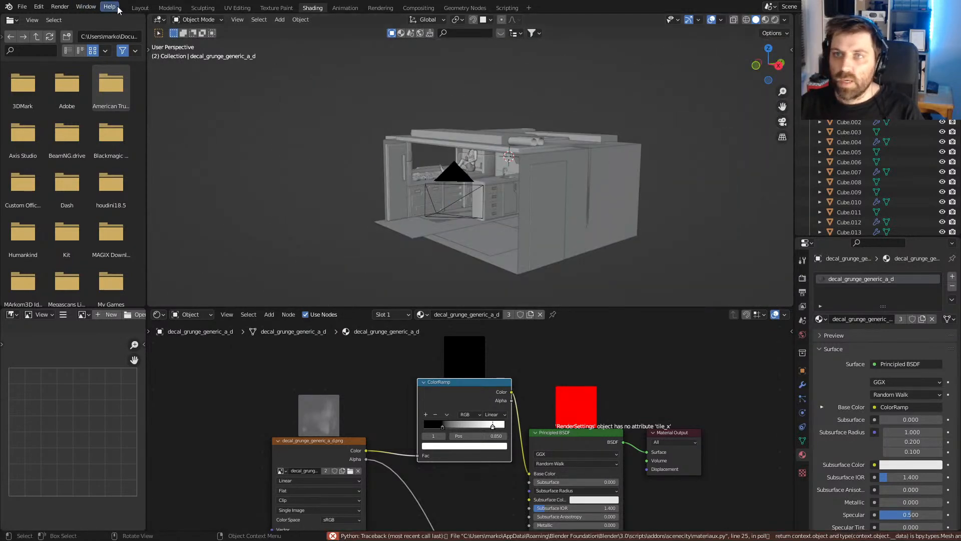
- Switch to the Layout workspace and show the whole apartment in Solid shading
{"action": "left_click", "coordinate": [141, 8]}
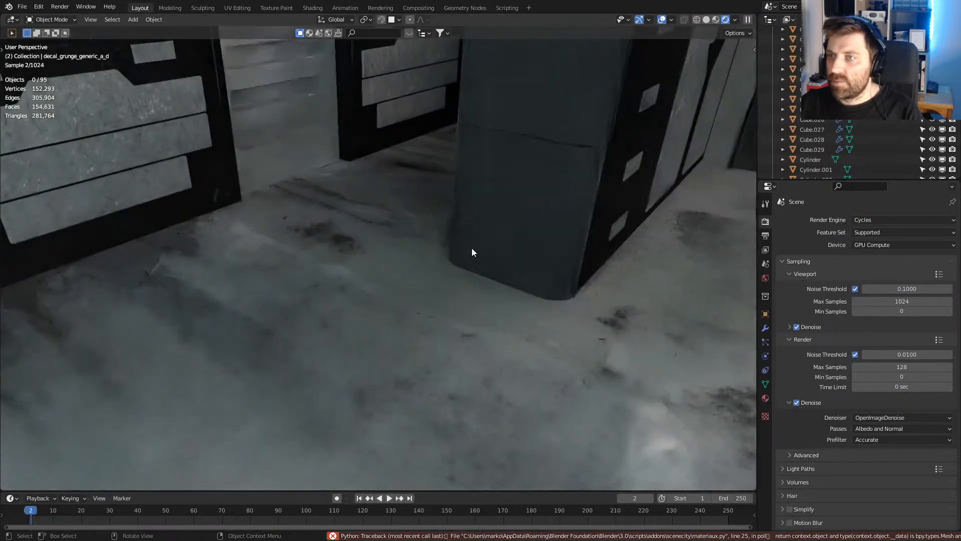
{"action": "scroll", "coordinate": [473, 242], "scroll_direction": "down", "scroll_amount": 10}
{"action": "middle_click_drag", "start_coordinate": [468, 246], "coordinate": [470, 211]}
{"action": "scroll", "coordinate": [471, 211], "scroll_direction": "down", "scroll_amount": 2}
{"action": "left_click", "coordinate": [706, 21]}
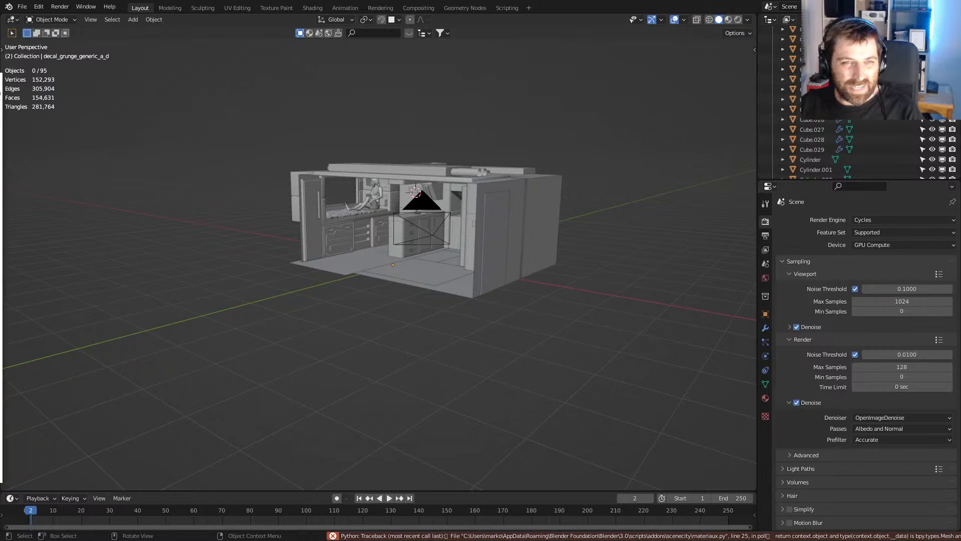
- Switch to File Explorer and browse to the Library\ScifiCity folder on the Blender (M:) drive
{"action": "key", "text": "alt+Tab"}
{"action": "left_click", "coordinate": [189, 385]}
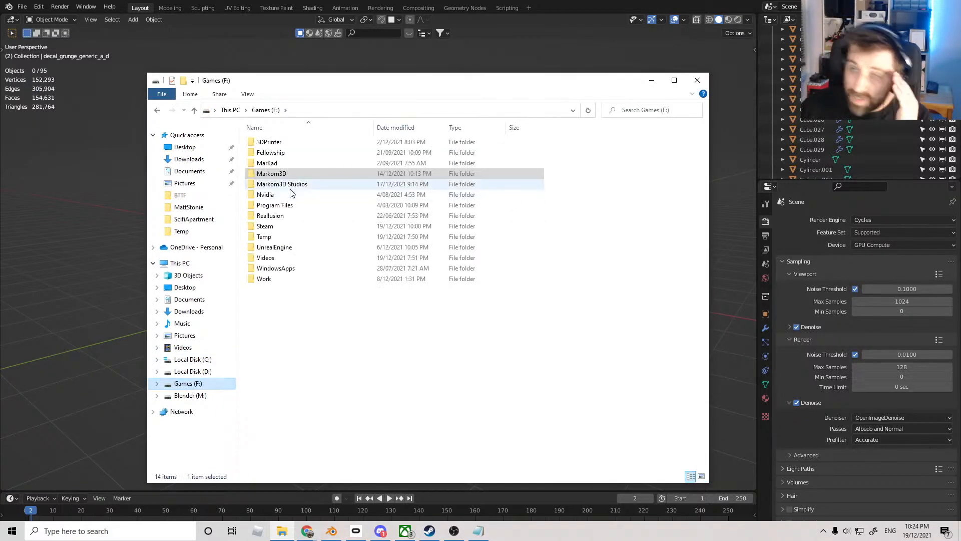
{"action": "left_click", "coordinate": [189, 396]}
{"action": "double_click", "coordinate": [281, 166]}
{"action": "double_click", "coordinate": [283, 153]}
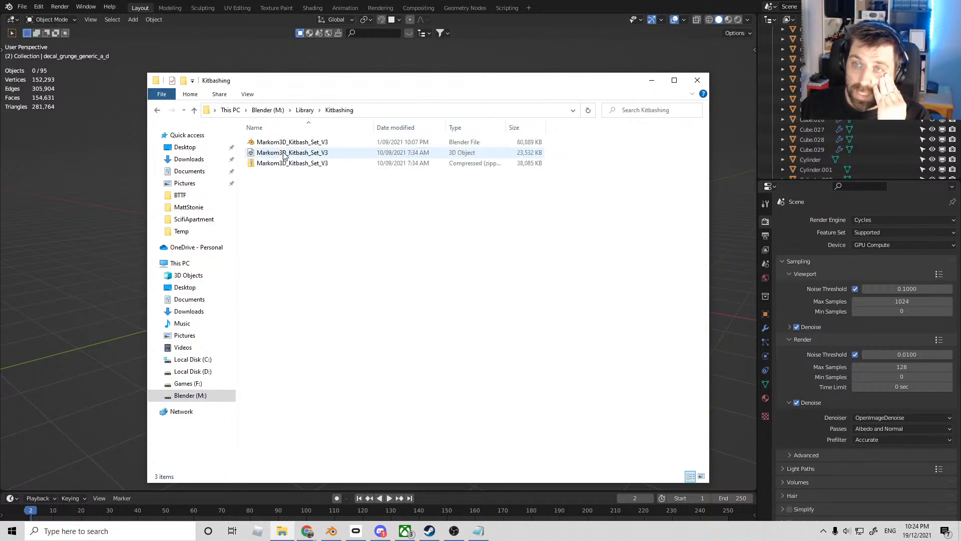
{"action": "key", "text": "alt+Left"}
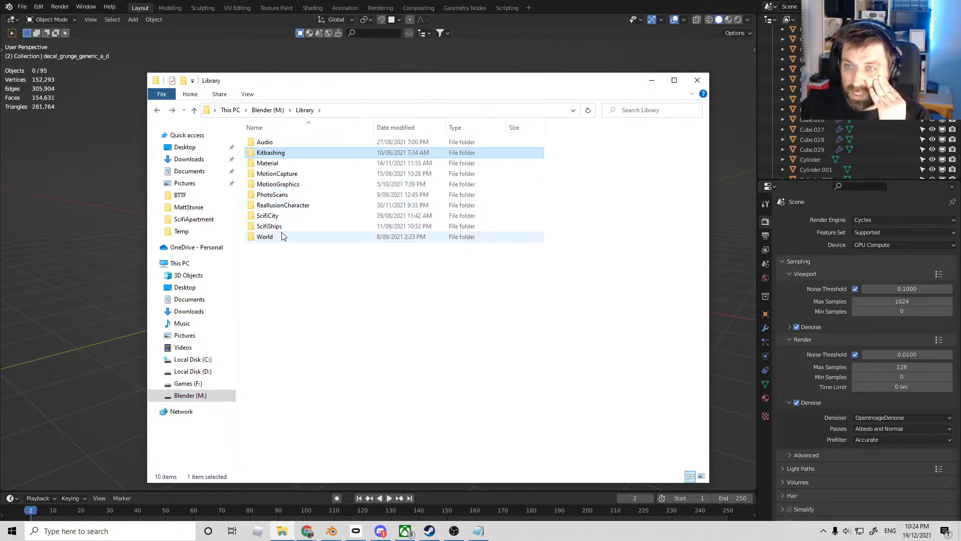
{"action": "double_click", "coordinate": [271, 216]}
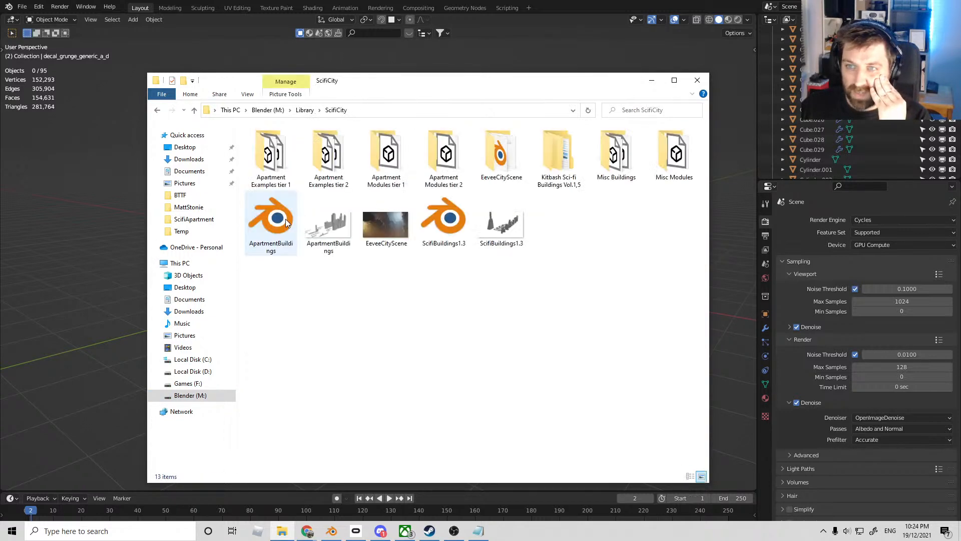
- Open ApartmentBuildings.blend from the ScifiCity folder, examine its building models and close it
{"action": "left_click", "coordinate": [338, 250]}
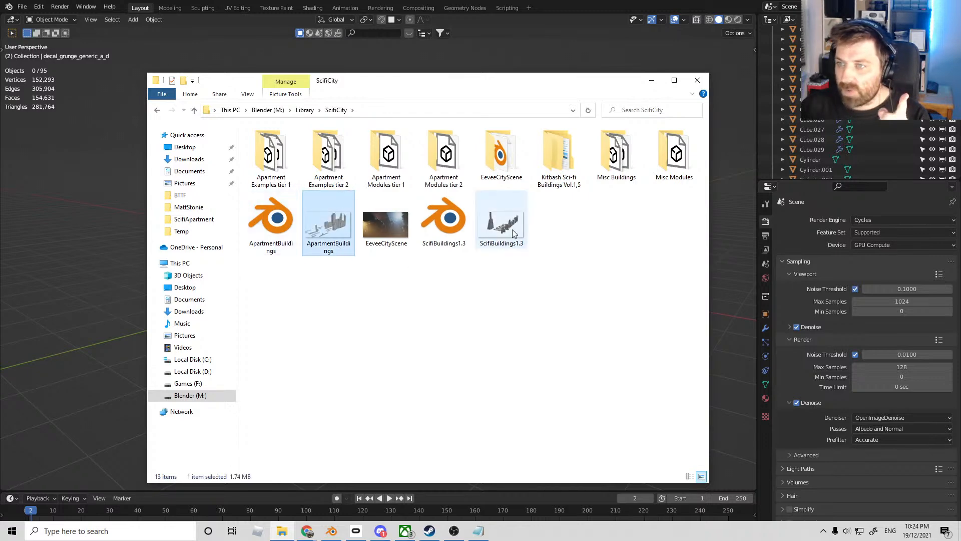
{"action": "double_click", "coordinate": [261, 235]}
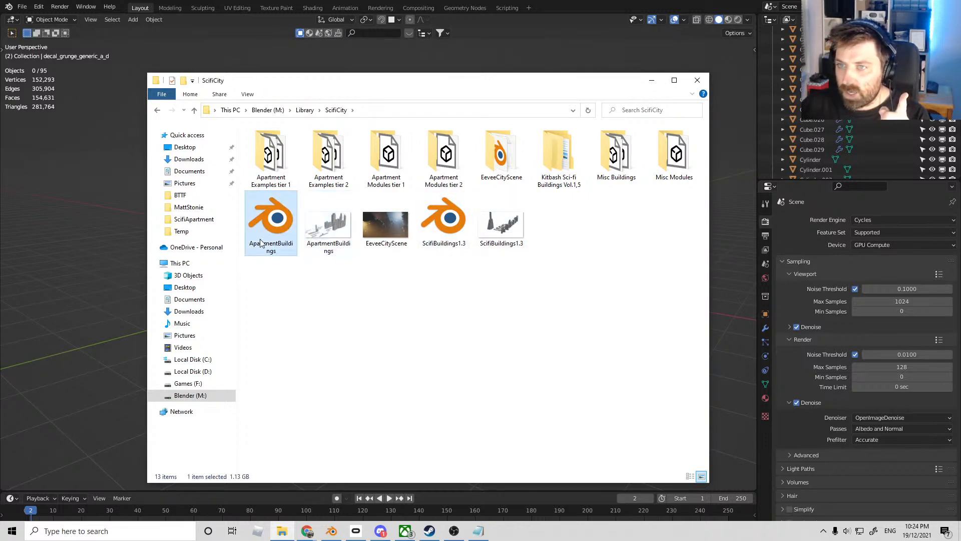
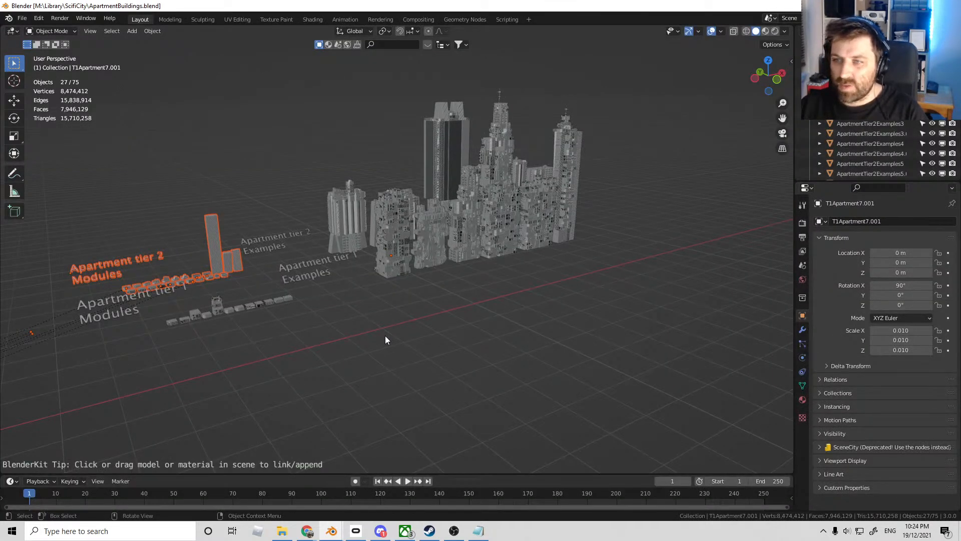
{"action": "middle_click_drag", "start_coordinate": [376, 274], "coordinate": [336, 284]}
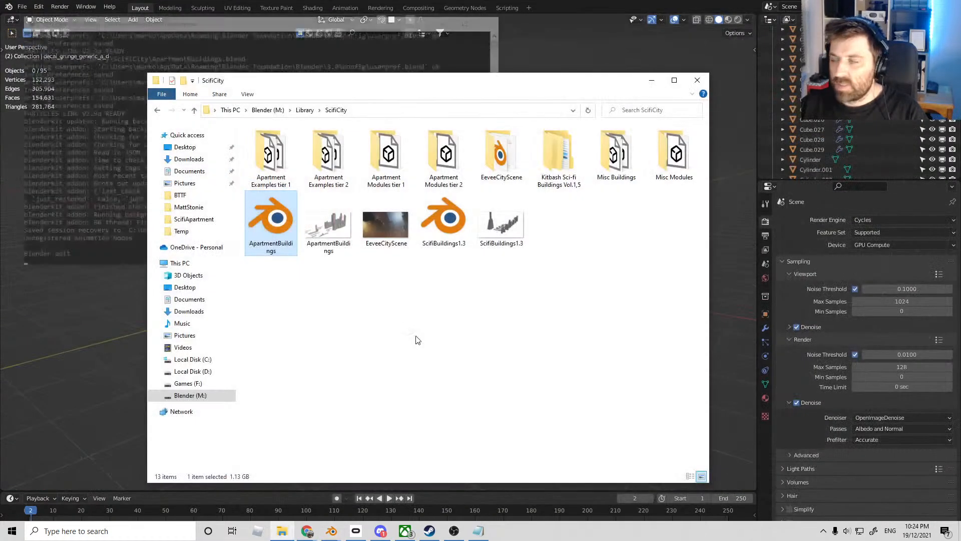
- Open ScifiBuildings1.3.blend from the ScifiCity folder and bring its row of buildings into view
{"action": "left_click", "coordinate": [501, 224]}
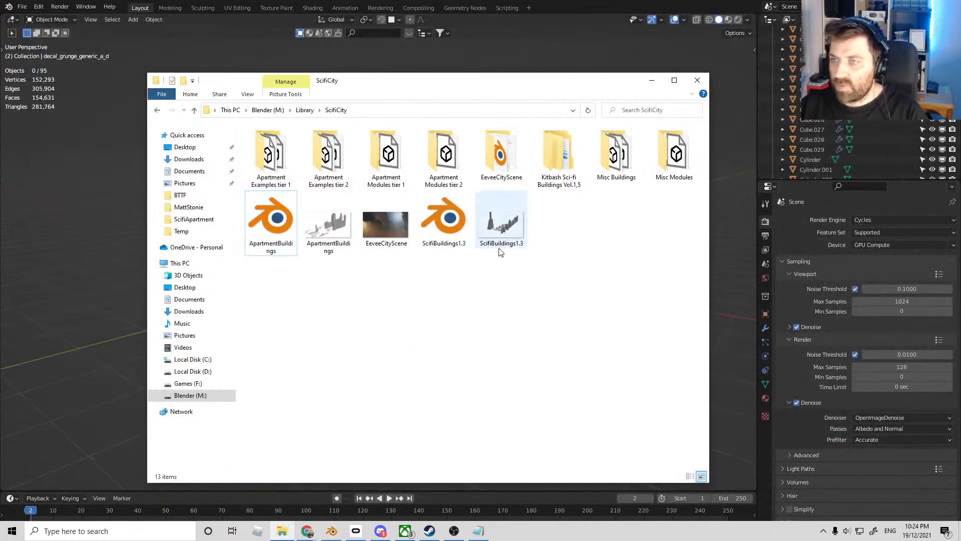
{"action": "double_click", "coordinate": [427, 227]}
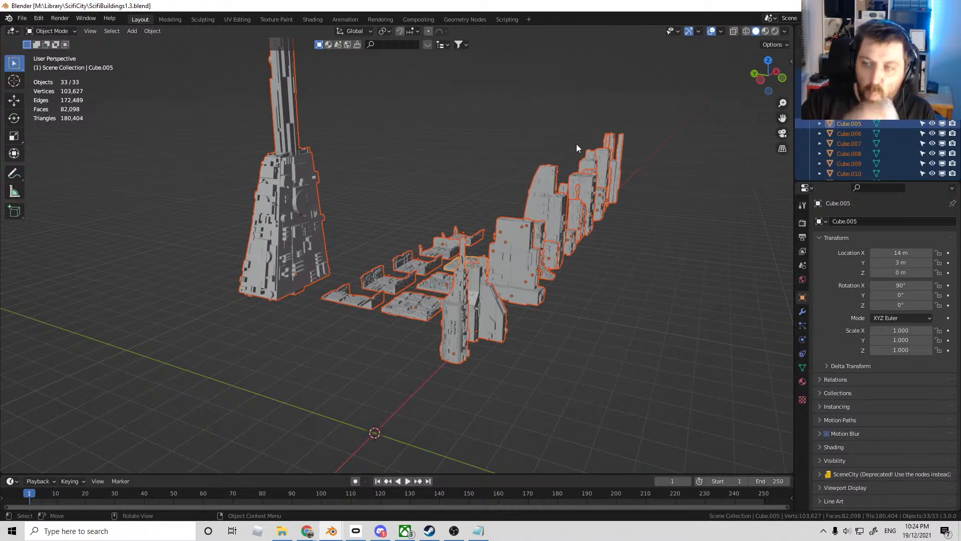
{"action": "middle_click_drag", "start_coordinate": [587, 212], "coordinate": [381, 306]}
- Select ten buildings: the small one mid-row, the six at the far end of the row and three near the origin
{"action": "left_click", "coordinate": [406, 285]}
{"action": "scroll", "coordinate": [470, 284], "scroll_direction": "down", "scroll_amount": 1}
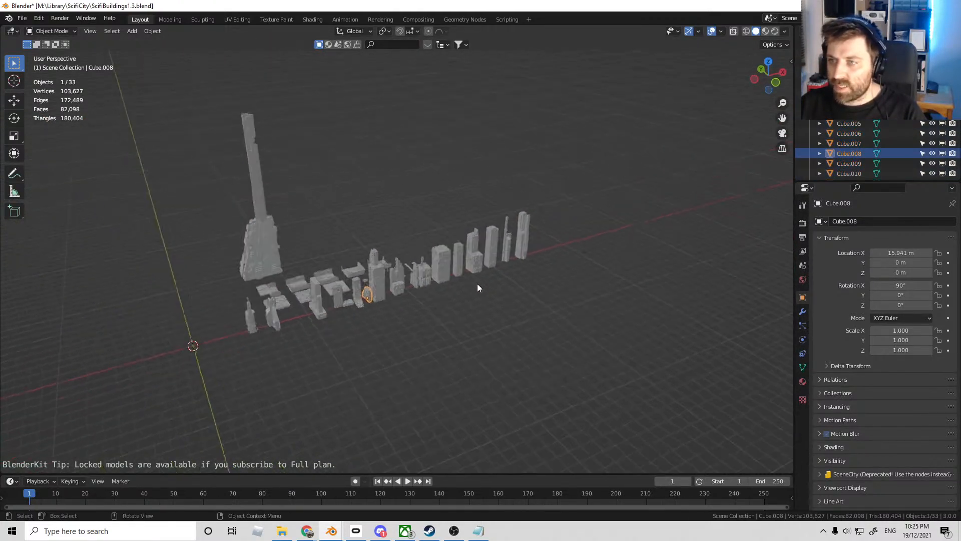
{"action": "scroll", "coordinate": [496, 275], "scroll_direction": "up", "scroll_amount": 3}
{"action": "key", "text": "c"}
{"action": "scroll", "coordinate": [466, 285], "scroll_direction": "down", "scroll_amount": 3}
{"action": "left_click_drag", "start_coordinate": [493, 271], "coordinate": [635, 208]}
{"action": "scroll", "coordinate": [634, 209], "scroll_direction": "down", "scroll_amount": 2}
{"action": "key", "text": "Escape"}
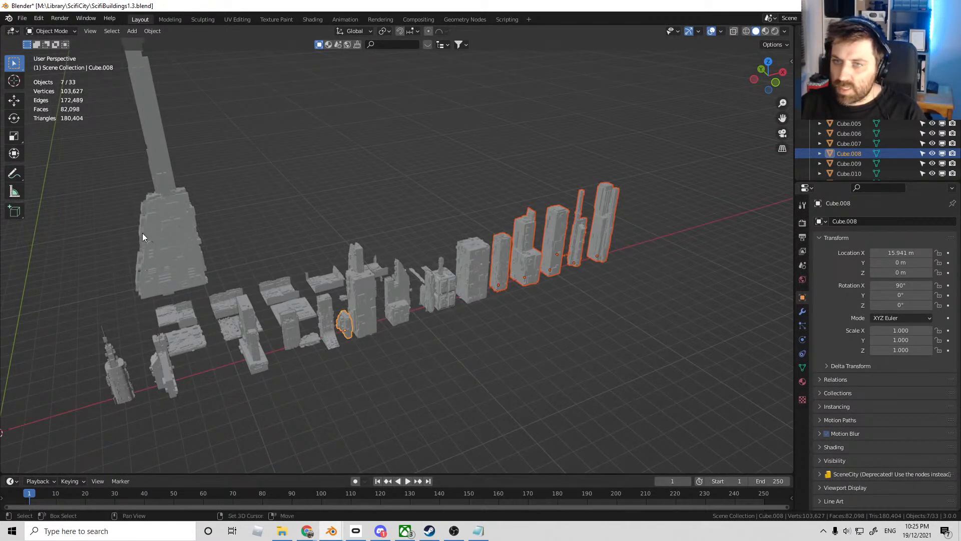
{"action": "left_click", "coordinate": [160, 372], "text": "shift"}
{"action": "left_click", "coordinate": [120, 381], "text": "shift"}
{"action": "left_click", "coordinate": [261, 353], "text": "shift"}
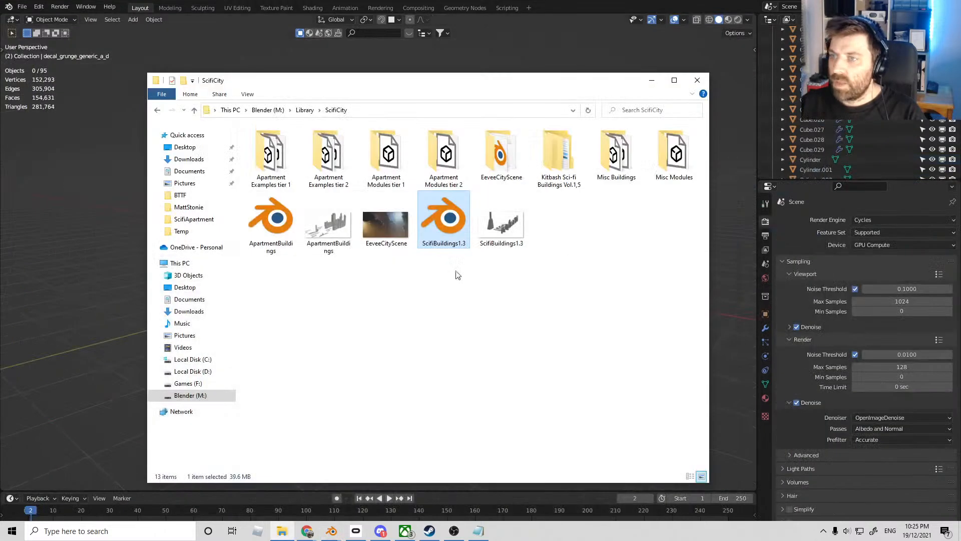
- Copy the ten selected buildings and paste them into the apartment scene
{"action": "left_click", "coordinate": [654, 82]}
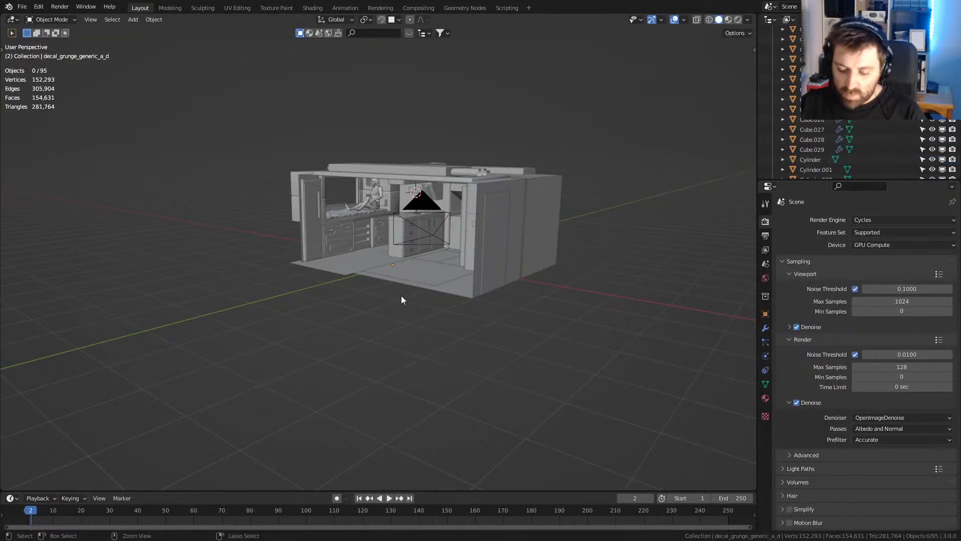
{"action": "scroll", "coordinate": [473, 332], "scroll_direction": "down", "scroll_amount": 10}
{"action": "middle_click_drag", "start_coordinate": [424, 306], "coordinate": [448, 299]}
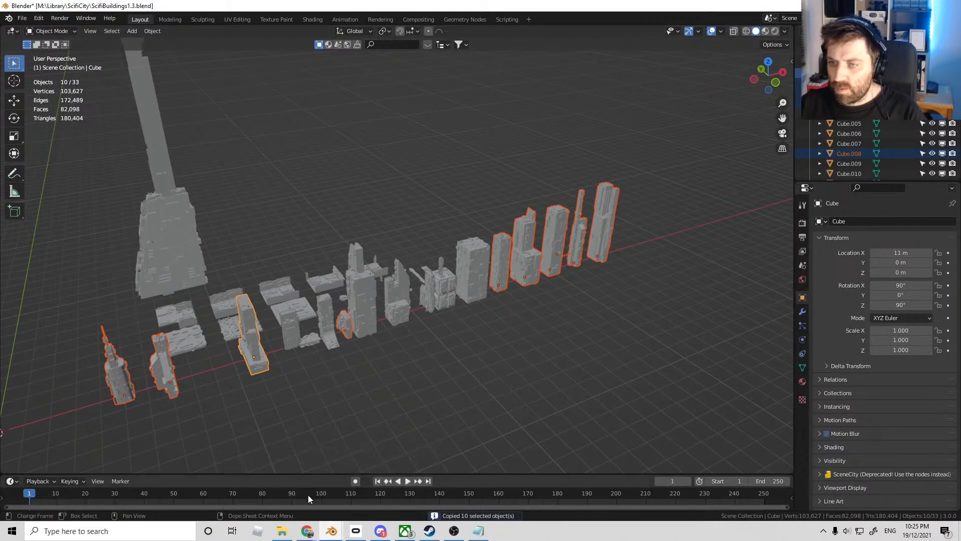
{"action": "mouse_move", "coordinate": [330, 530]}
{"action": "left_click", "coordinate": [379, 484]}
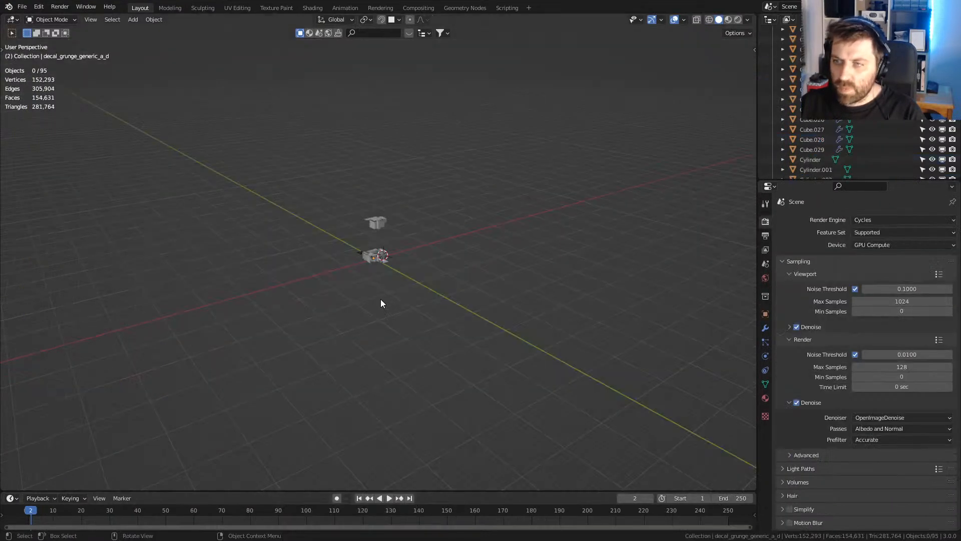
{"action": "key", "text": "ctrl+v"}
{"action": "middle_click_drag", "start_coordinate": [377, 287], "coordinate": [404, 315], "text": "shift"}
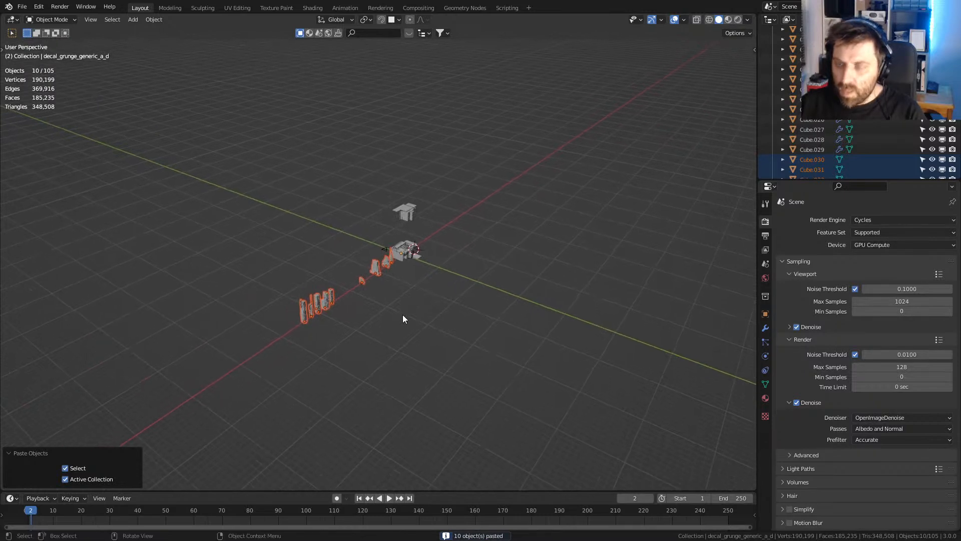
- In top view, move the pasted buildings below the apartment and scale them up by 1.724
{"action": "key", "text": "KP_7"}
{"action": "key", "text": "g"}
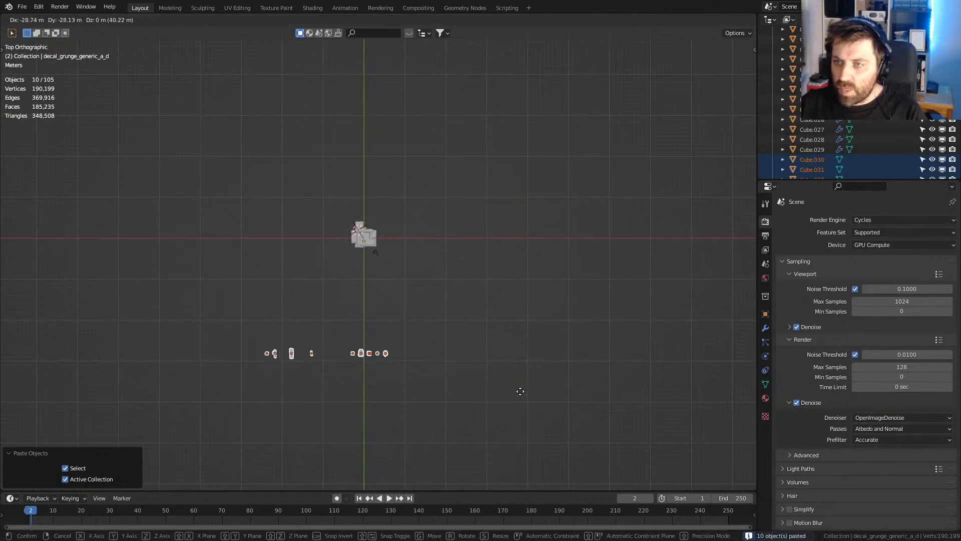
{"action": "left_click", "coordinate": [519, 395]}
{"action": "scroll", "coordinate": [485, 393], "scroll_direction": "up", "scroll_amount": 4}
{"action": "middle_click_drag", "start_coordinate": [462, 362], "coordinate": [536, 146], "text": "shift"}
{"action": "key", "text": "s"}
{"action": "left_click", "coordinate": [637, 242]}
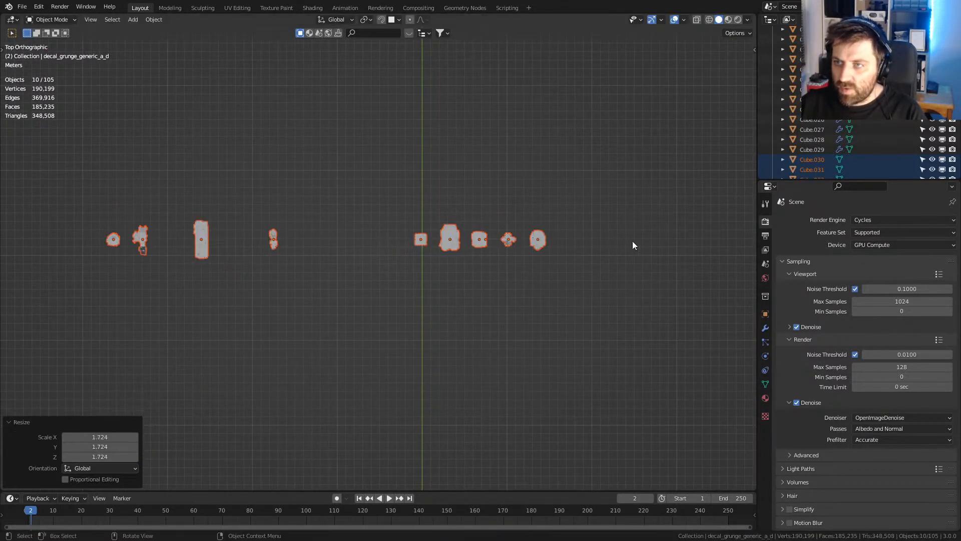
- Reposition three of the separated buildings individually in top view, bringing them closer to the main row
{"action": "left_click", "coordinate": [270, 241]}
{"action": "key", "text": "g"}
{"action": "left_click", "coordinate": [419, 298]}
{"action": "left_click", "coordinate": [205, 253]}
{"action": "key", "text": "g"}
{"action": "left_click", "coordinate": [381, 360]}
{"action": "left_click", "coordinate": [142, 243]}
{"action": "key", "text": "g"}
{"action": "left_click", "coordinate": [307, 276]}
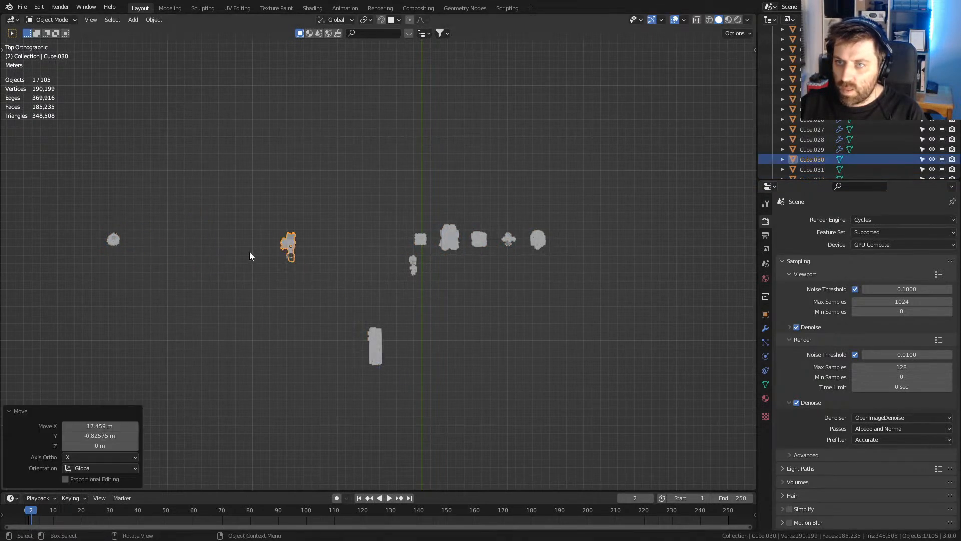
- Move the outermost round tower about 29.2 m along X and -4.5 m along Y to join the other buildings
{"action": "left_click", "coordinate": [114, 240]}
{"action": "key", "text": "g"}
{"action": "left_click", "coordinate": [435, 331]}
{"action": "key", "text": "s"}
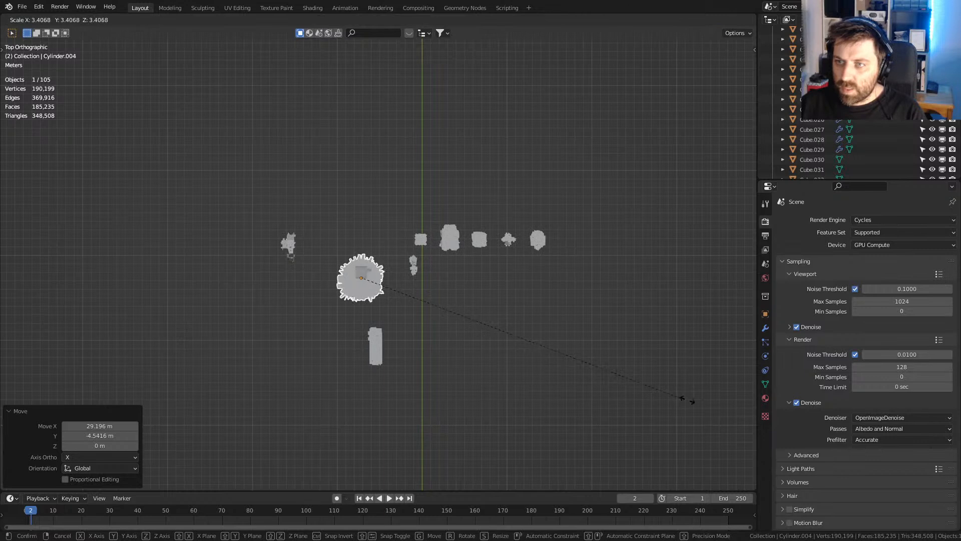
{"action": "right_click", "coordinate": [512, 365]}
- Select all ten buildings, scale them up by about 3.5, and move them -21.234 m in X and -14.694 m in Y
{"action": "scroll", "coordinate": [344, 274], "scroll_direction": "down", "scroll_amount": 2}
{"action": "key", "text": "c"}
{"action": "left_click_drag", "start_coordinate": [315, 264], "coordinate": [580, 297]}
{"action": "right_click", "coordinate": [507, 291]}
{"action": "key", "text": "s"}
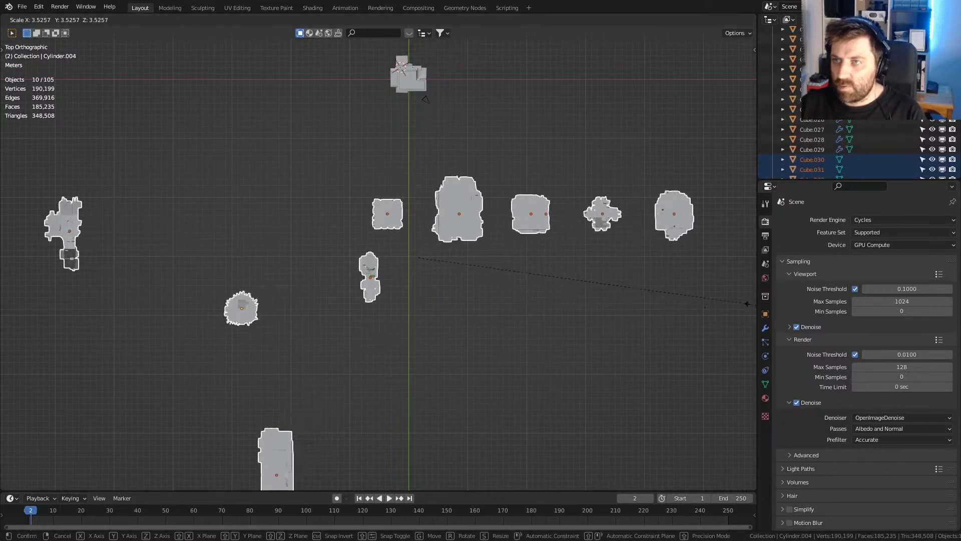
{"action": "left_click", "coordinate": [755, 304]}
{"action": "key", "text": "g"}
{"action": "left_click", "coordinate": [569, 372]}
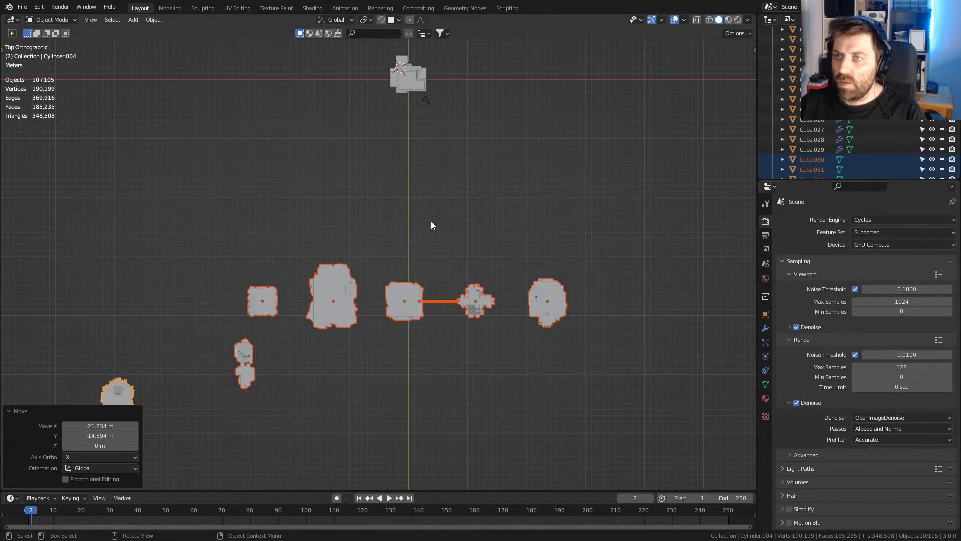
- Move the ten buildings 57.462 m along Y to behind the apartment window and check them through the camera
{"action": "key", "text": "KP_0"}
{"action": "scroll", "coordinate": [376, 236], "scroll_direction": "down", "scroll_amount": 15}
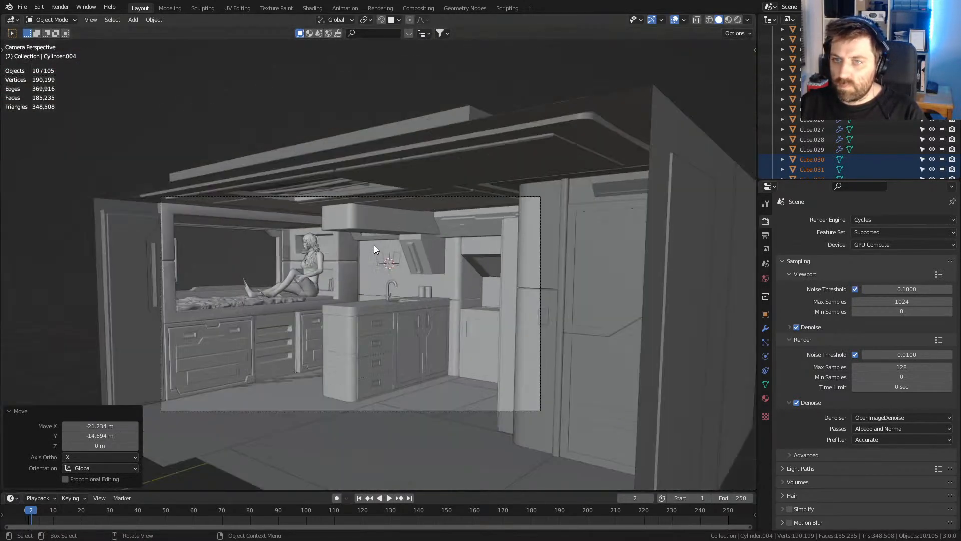
{"action": "middle_click_drag", "start_coordinate": [328, 268], "coordinate": [288, 306]}
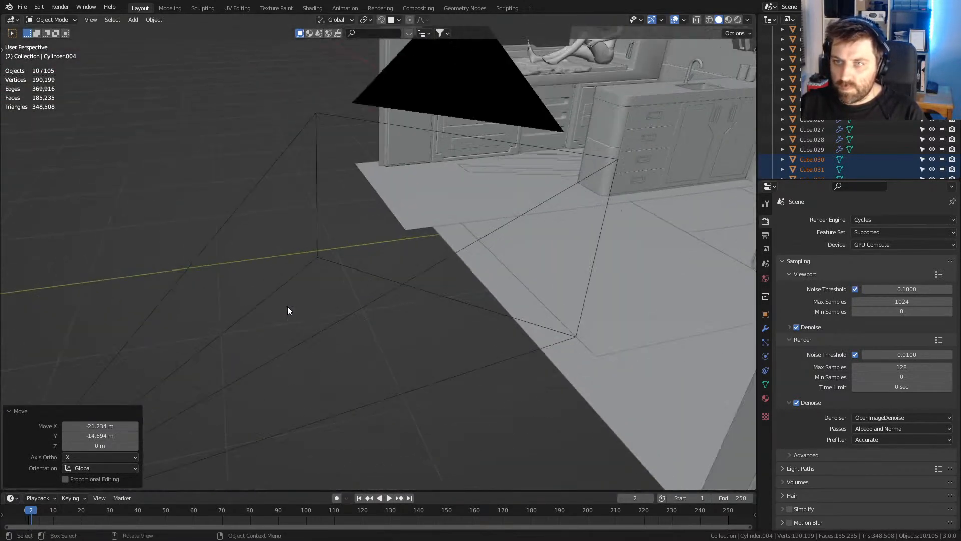
{"action": "scroll", "coordinate": [287, 311], "scroll_direction": "down", "scroll_amount": 8}
{"action": "middle_click_drag", "start_coordinate": [372, 175], "coordinate": [350, 160]}
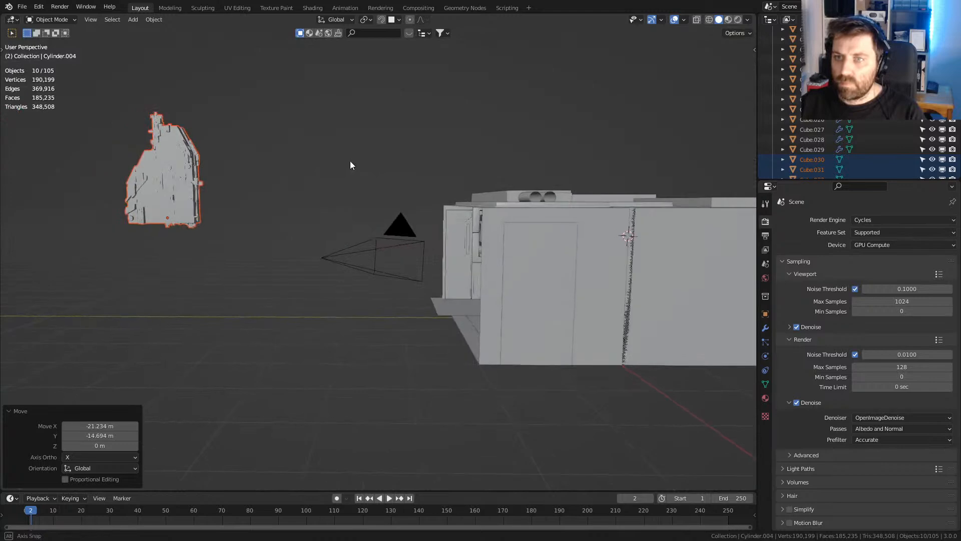
{"action": "key", "text": "g"}
{"action": "key", "text": "x"}
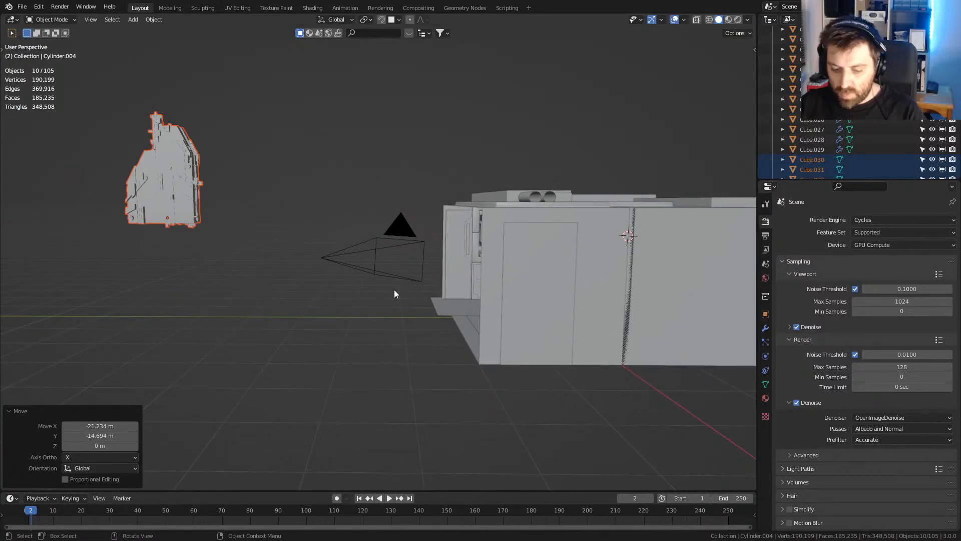
{"action": "key", "text": "y"}
{"action": "left_click", "coordinate": [609, 247]}
{"action": "key", "text": "KP_0"}
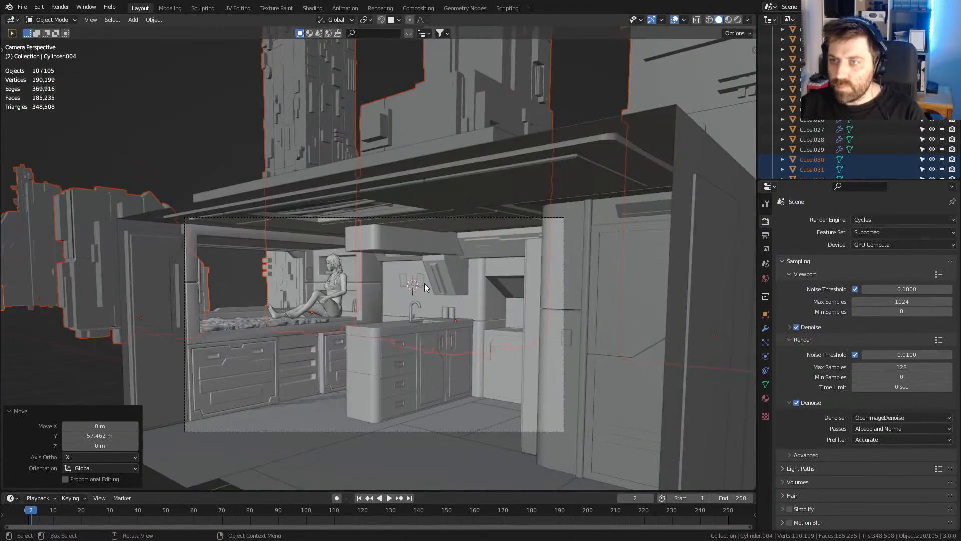
- Lower the ten buildings by 2.8665 m along Z while looking through the camera
{"action": "scroll", "coordinate": [428, 285], "scroll_direction": "up", "scroll_amount": 1}
{"action": "key", "text": "g"}
{"action": "key", "text": "z"}
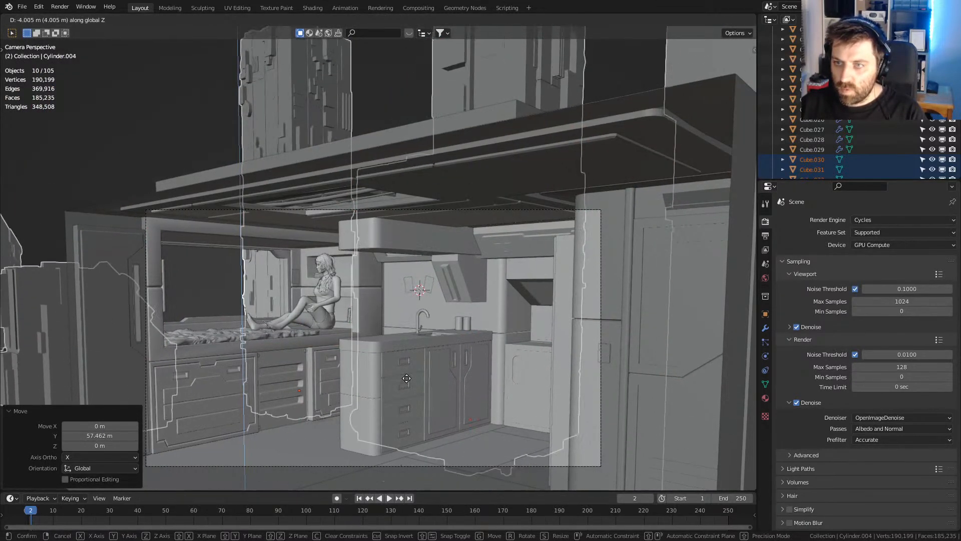
{"action": "left_click", "coordinate": [396, 330]}
- Split the Properties area in two and turn the upper part into a 3D viewport showing the camera view
{"action": "middle_click_drag", "start_coordinate": [395, 328], "coordinate": [449, 338]}
{"action": "scroll", "coordinate": [449, 337], "scroll_direction": "down", "scroll_amount": 11}
{"action": "middle_click_drag", "start_coordinate": [318, 260], "coordinate": [546, 155], "text": "shift"}
{"action": "scroll", "coordinate": [582, 163], "scroll_direction": "down", "scroll_amount": 5}
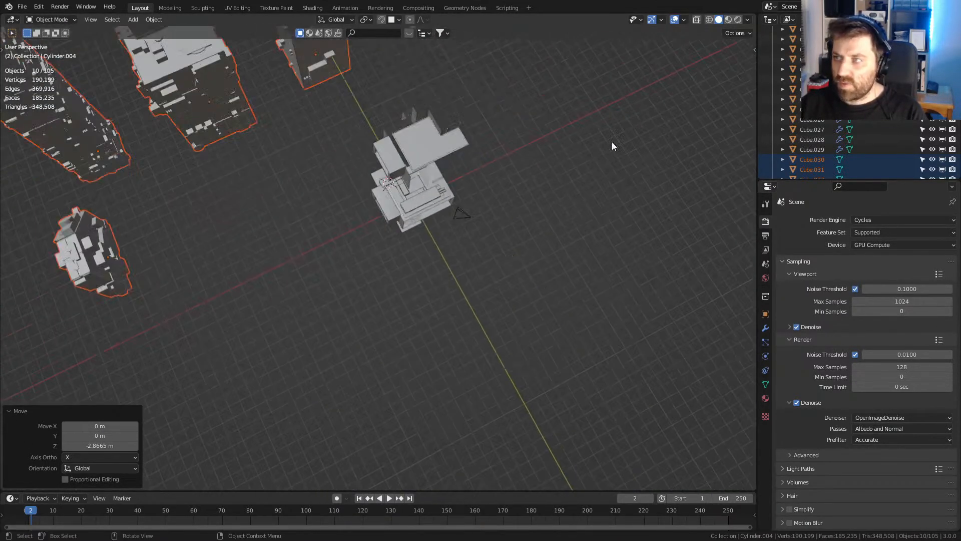
{"action": "left_click_drag", "start_coordinate": [760, 181], "coordinate": [765, 360]}
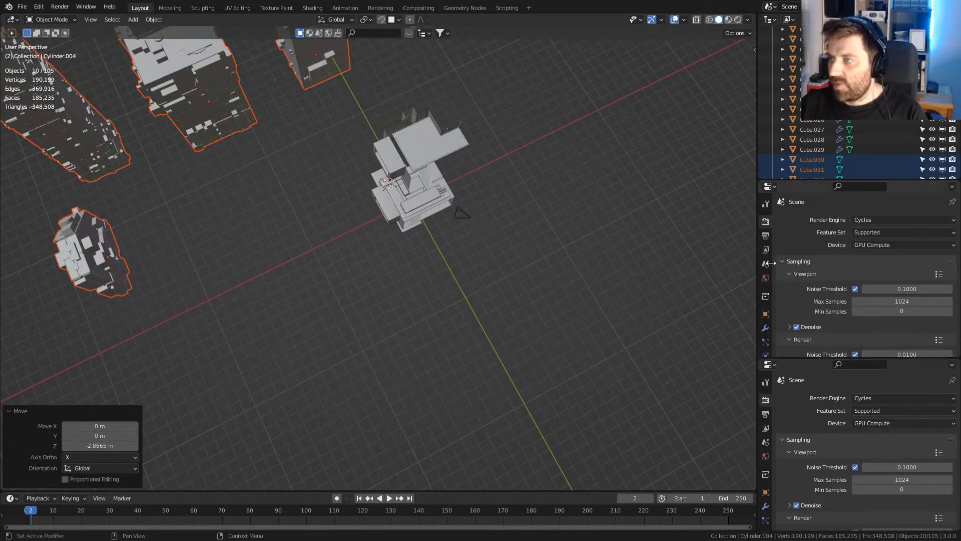
{"action": "left_click", "coordinate": [768, 186]}
{"action": "left_click", "coordinate": [465, 215]}
{"action": "middle_click_drag", "start_coordinate": [473, 259], "coordinate": [506, 258]}
{"action": "key", "text": "KP_0"}
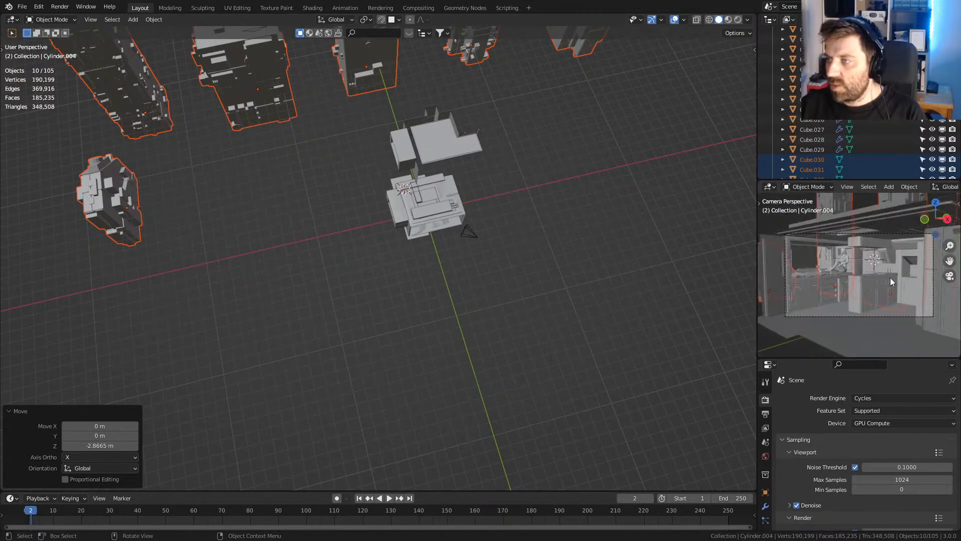
- Select three of the building pieces in top view, move them together beside the apartment's left side, and rotate them 90° around Z
{"action": "middle_click_drag", "start_coordinate": [299, 253], "coordinate": [371, 186]}
{"action": "left_click", "coordinate": [374, 153]}
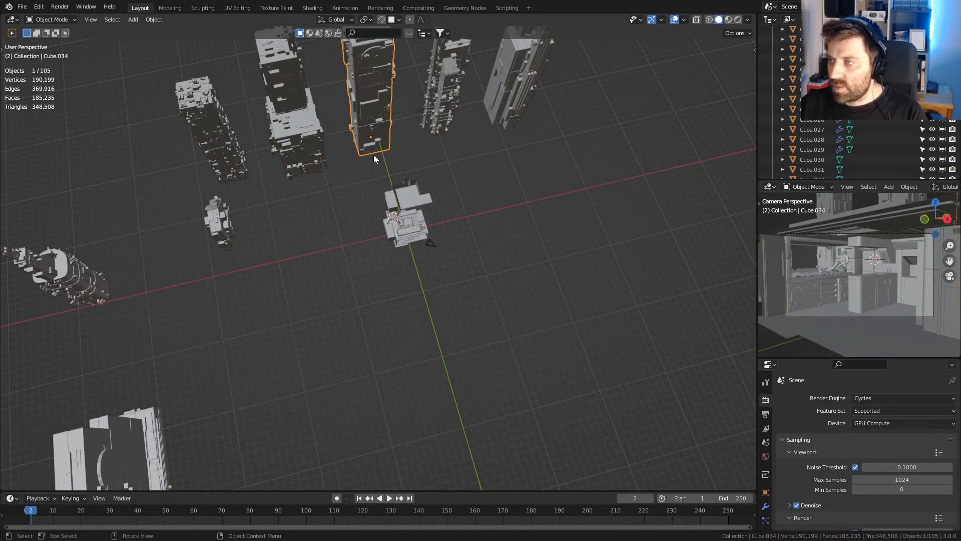
{"action": "key", "text": "KP_7"}
{"action": "left_click", "coordinate": [463, 112], "text": "shift"}
{"action": "left_click", "coordinate": [502, 114], "text": "shift"}
{"action": "key", "text": "g"}
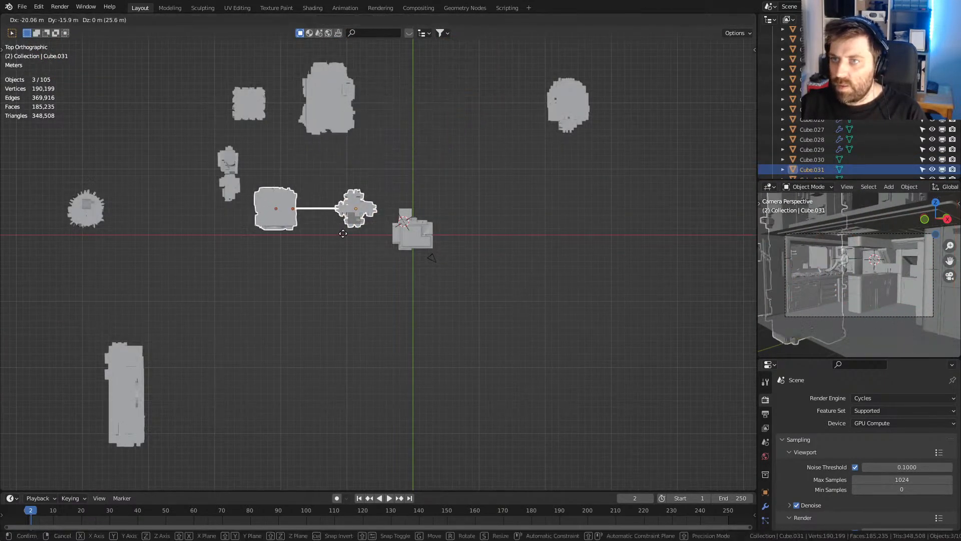
{"action": "left_click", "coordinate": [212, 158]}
{"action": "key", "text": "r"}
{"action": "key", "text": "9"}
{"action": "key", "text": "0"}
{"action": "key", "text": "Return"}
- Move the three rotated building pieces -11.432 m in X and 16.051 m in Y, and lower them about 5 m along Z
{"action": "key", "text": "g"}
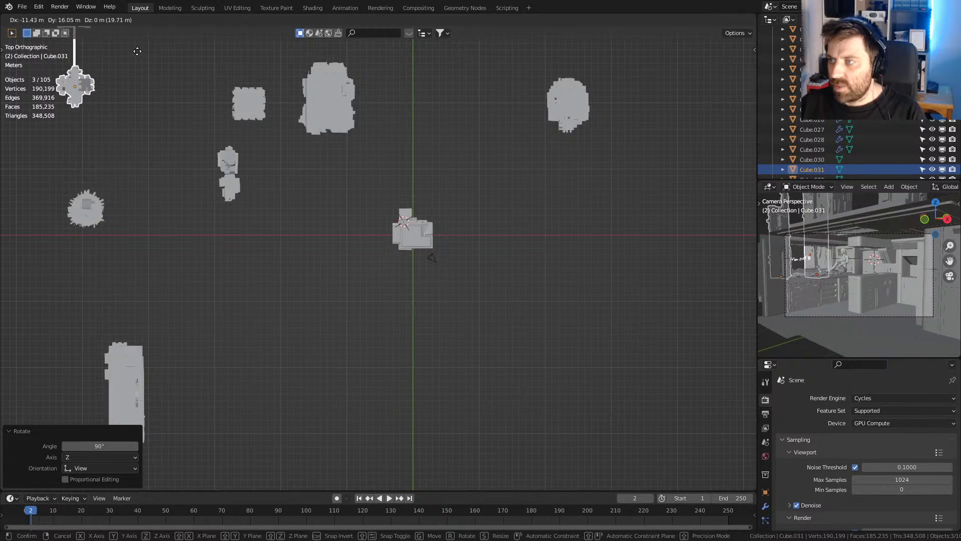
{"action": "left_click", "coordinate": [146, 62]}
{"action": "key", "text": "g"}
{"action": "key", "text": "z"}
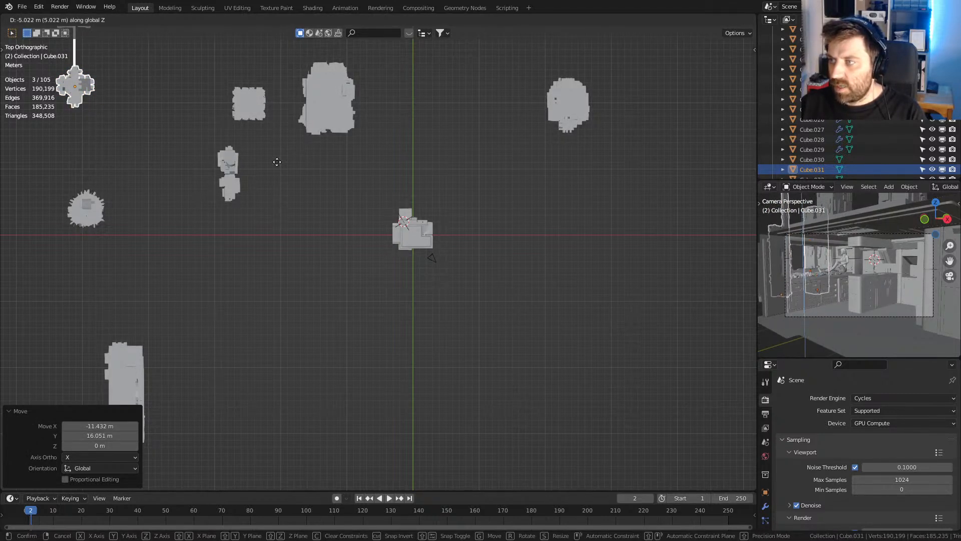
{"action": "left_click", "coordinate": [279, 166]}
- Move the long building southwest of the apartment -60.966 m in X and 82.815 m in Y, and lower it 3.2596 m along Z
{"action": "scroll", "coordinate": [280, 167], "scroll_direction": "down", "scroll_amount": 3}
{"action": "left_click", "coordinate": [226, 353]}
{"action": "key", "text": "g"}
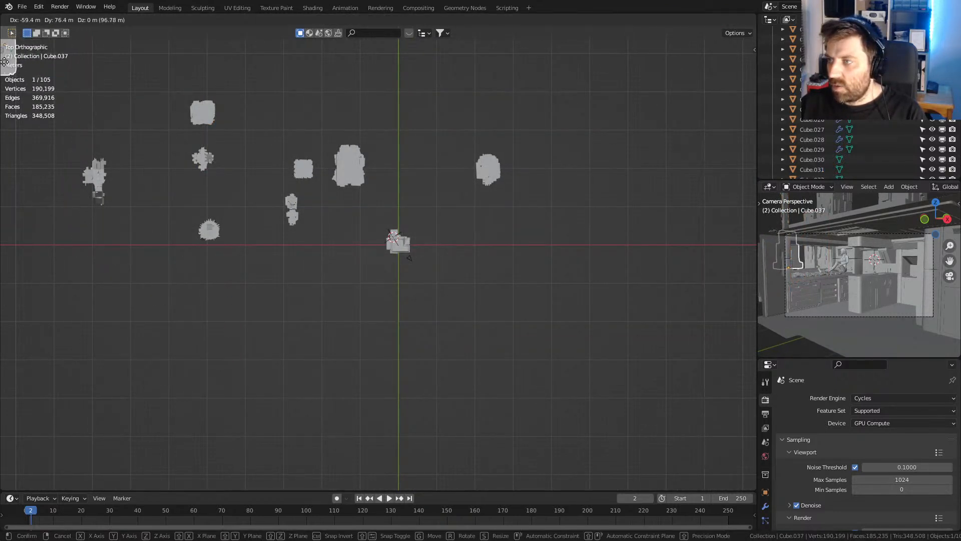
{"action": "left_click", "coordinate": [755, 41]}
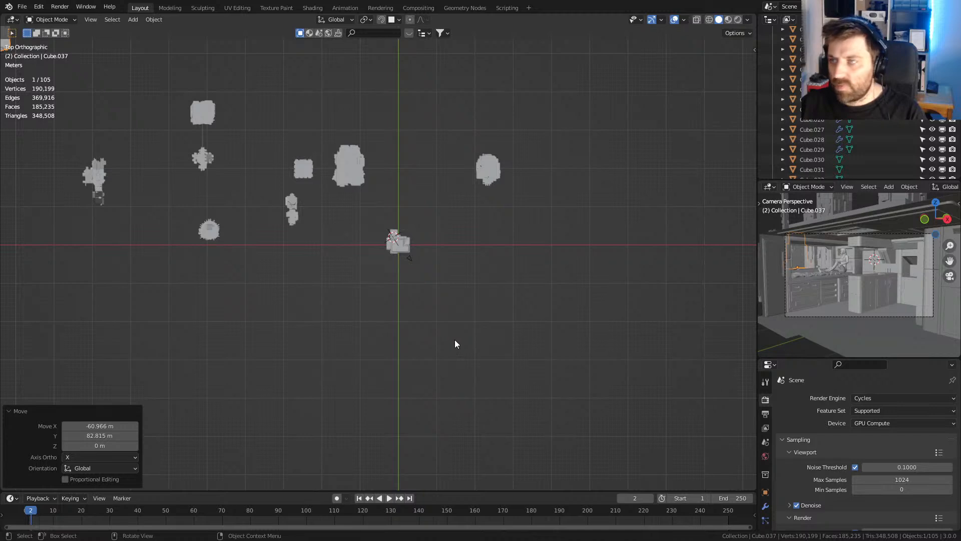
{"action": "key", "text": "g"}
{"action": "key", "text": "z"}
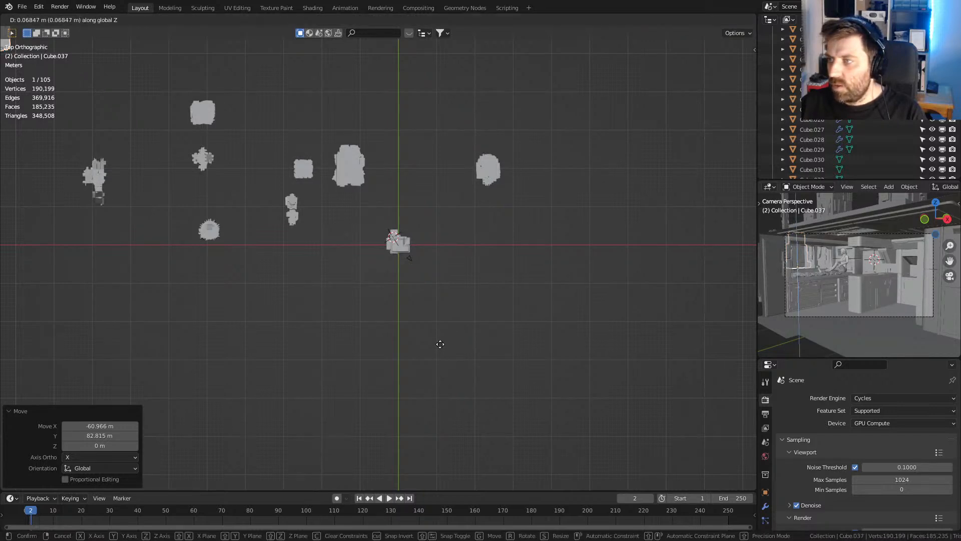
{"action": "left_click", "coordinate": [443, 305]}
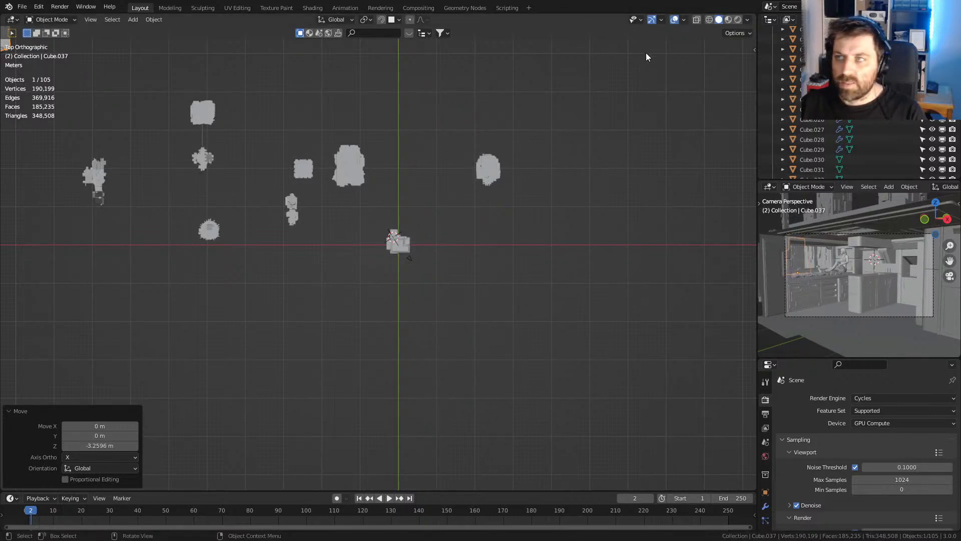
- Check the skyline in the rendered camera view and merge the small camera viewport back into the Properties area
{"action": "key", "text": "KP_0"}
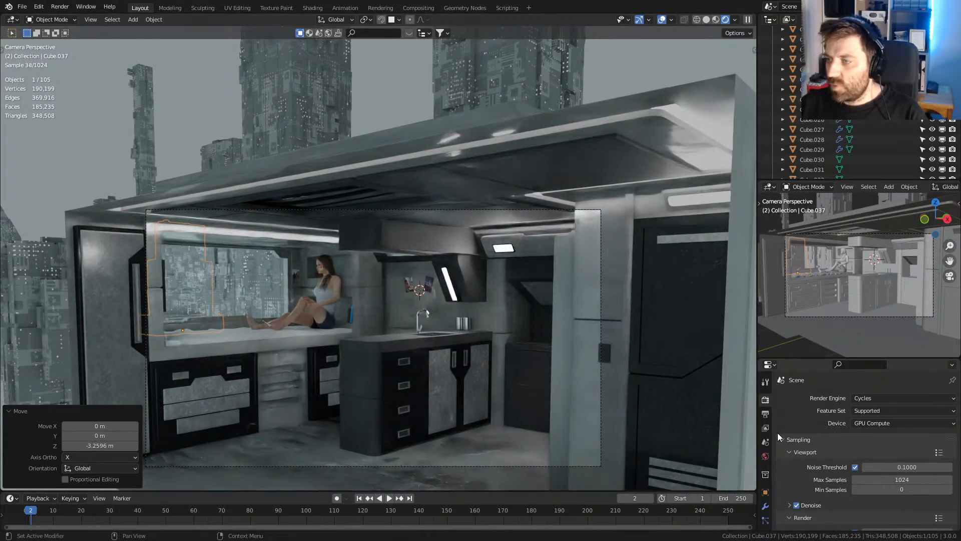
{"action": "left_click_drag", "start_coordinate": [760, 359], "coordinate": [759, 320]}
{"action": "middle_click_drag", "start_coordinate": [224, 339], "coordinate": [403, 300], "text": "shift"}
{"action": "scroll", "coordinate": [402, 298], "scroll_direction": "up", "scroll_amount": 6}
- Show the apartment and the surrounding buildings from above in solid shading
{"action": "middle_click_drag", "start_coordinate": [446, 238], "coordinate": [527, 290]}
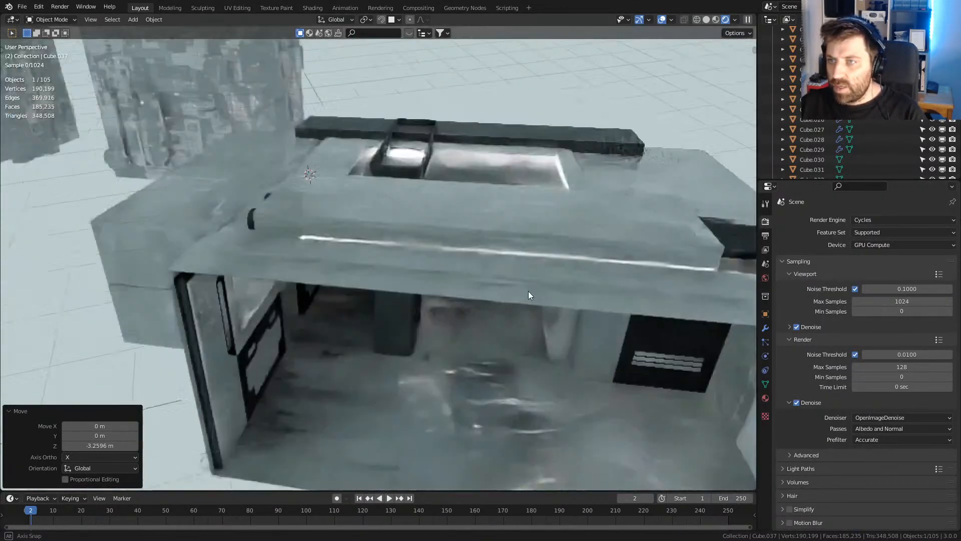
{"action": "scroll", "coordinate": [334, 307], "scroll_direction": "down", "scroll_amount": 6}
{"action": "middle_click_drag", "start_coordinate": [334, 307], "coordinate": [409, 333]}
{"action": "key", "text": "KP_7"}
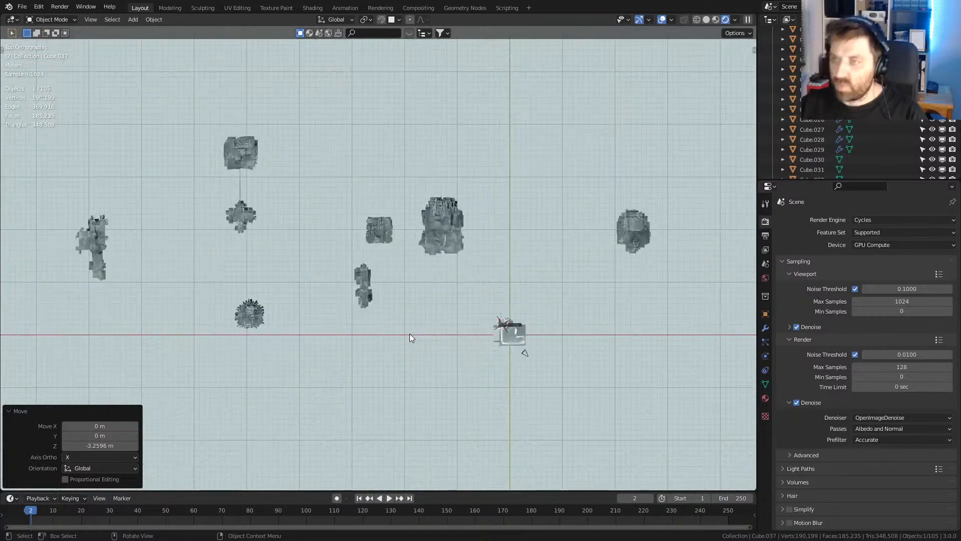
{"action": "left_click", "coordinate": [708, 19]}
{"action": "middle_click_drag", "start_coordinate": [383, 354], "coordinate": [368, 339], "text": "shift"}
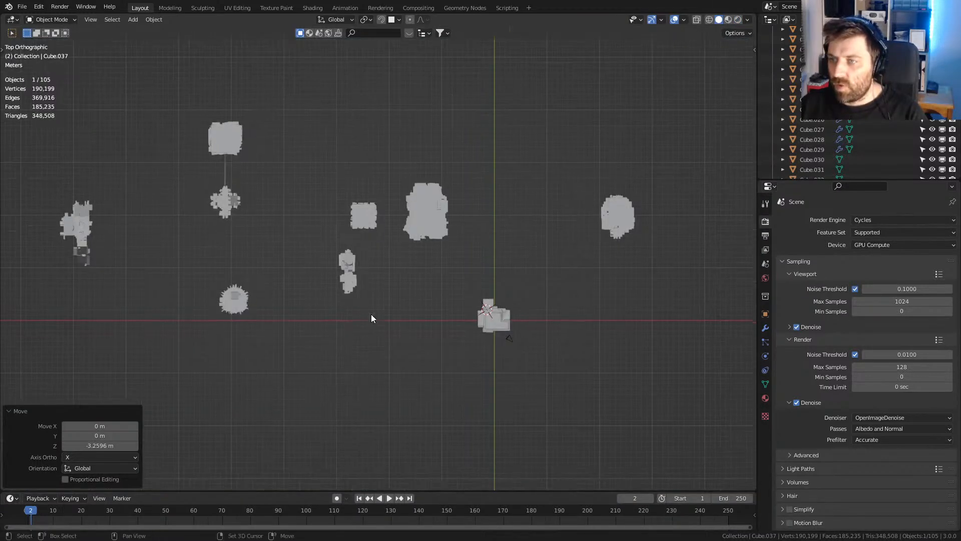
{"action": "key", "text": "shift+a"}
{"action": "mouse_move", "coordinate": [370, 304]}
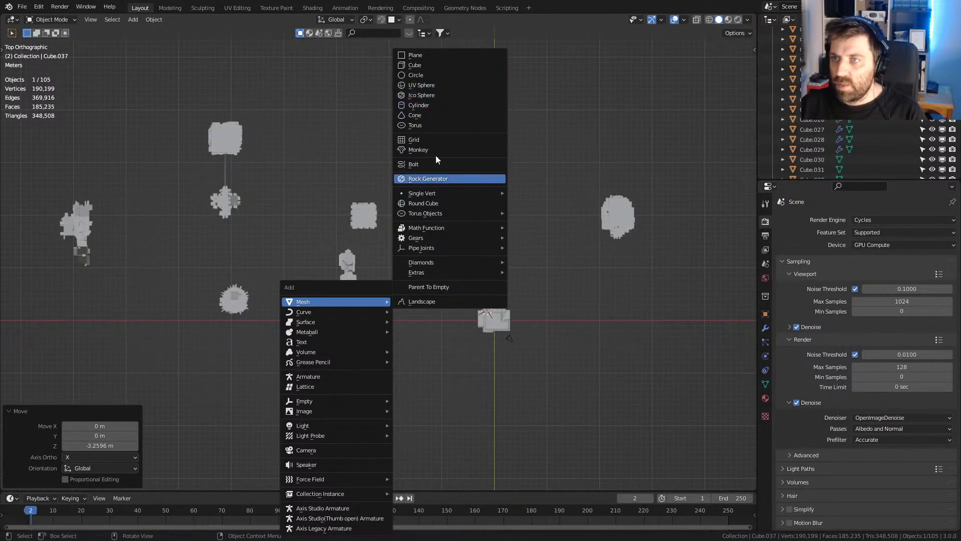
{"action": "left_click", "coordinate": [429, 59]}
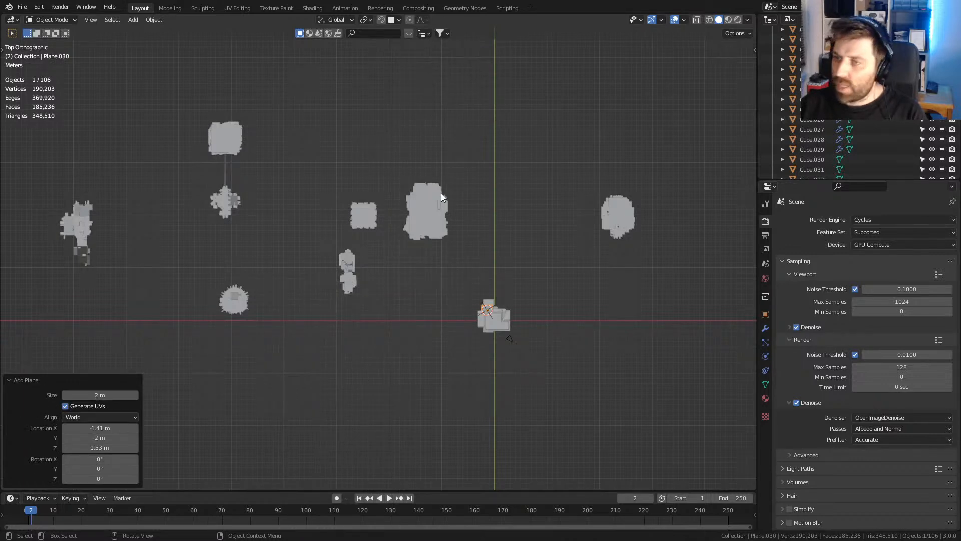
{"action": "key", "text": "Delete"}
- Add a cube, move it -20.834 m in X and 4.9469 m in Y, and scale it up over the buildings
{"action": "key", "text": "shift+a"}
{"action": "mouse_move", "coordinate": [440, 194]}
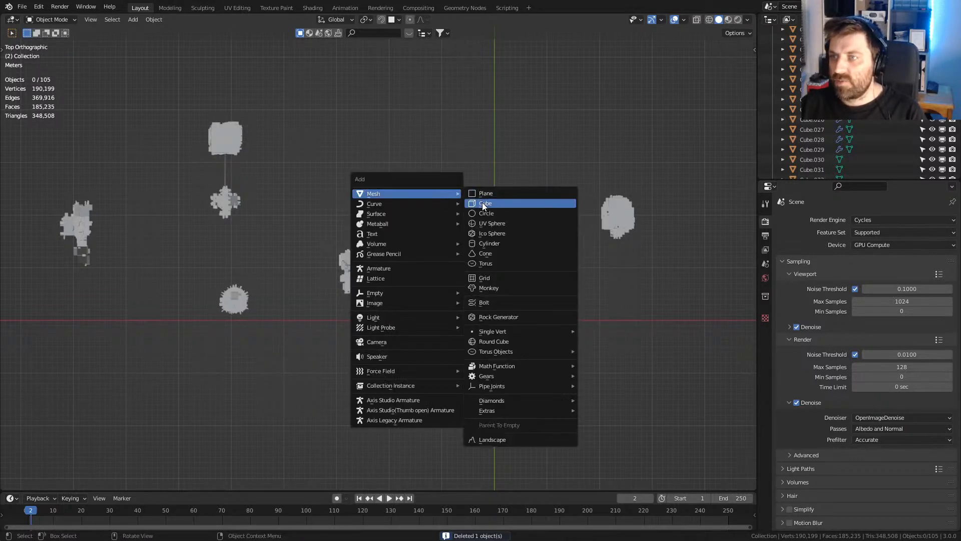
{"action": "left_click", "coordinate": [482, 202]}
{"action": "key", "text": "g"}
{"action": "left_click", "coordinate": [443, 301]}
{"action": "key", "text": "s"}
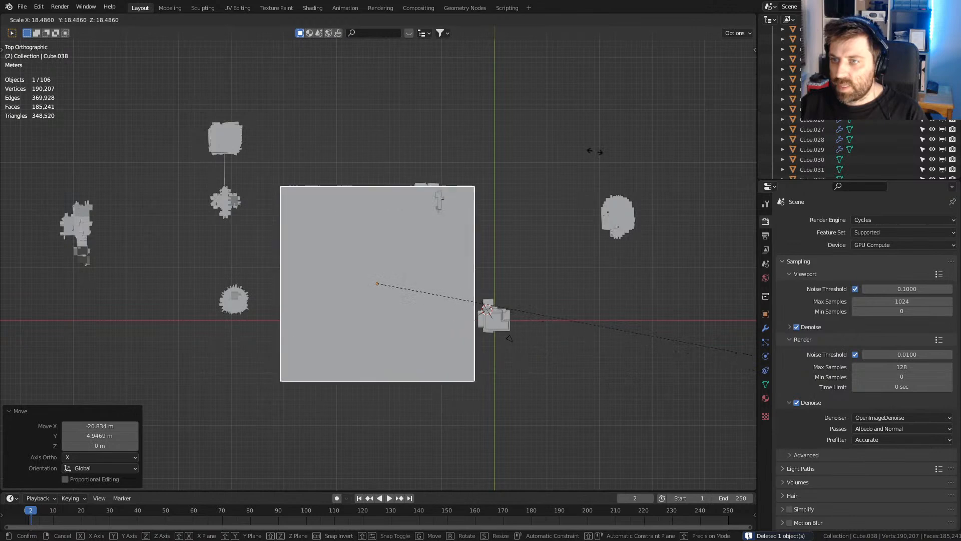
{"action": "left_click", "coordinate": [553, 279]}
- Enlarge the cube by about 1.8 and shift it in X and Y around the city, finishing with a -4.3761 m, 0.5708 m move
{"action": "key", "text": "g"}
{"action": "left_click", "coordinate": [470, 240]}
{"action": "key", "text": "s"}
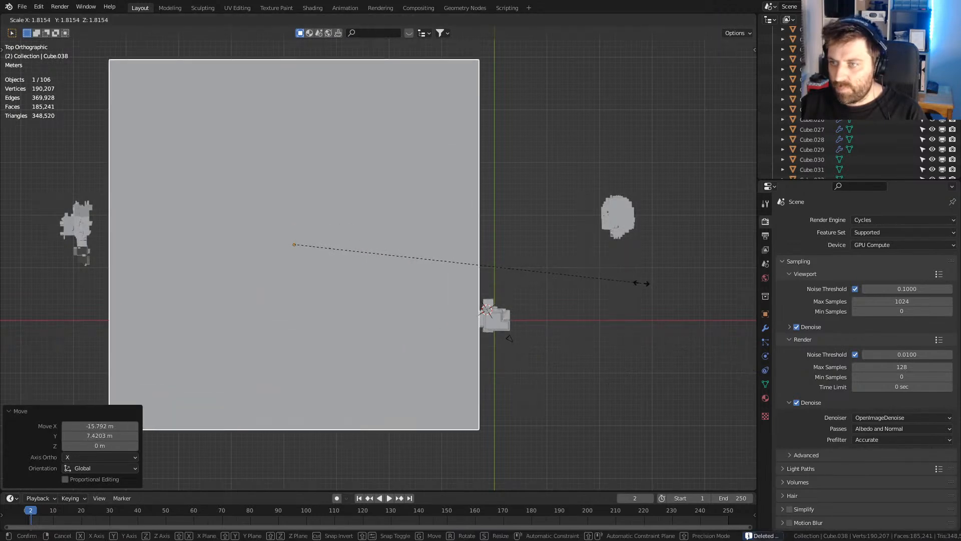
{"action": "left_click", "coordinate": [639, 281]}
{"action": "key", "text": "g"}
{"action": "left_click", "coordinate": [611, 284]}
{"action": "key", "text": "KP_0"}
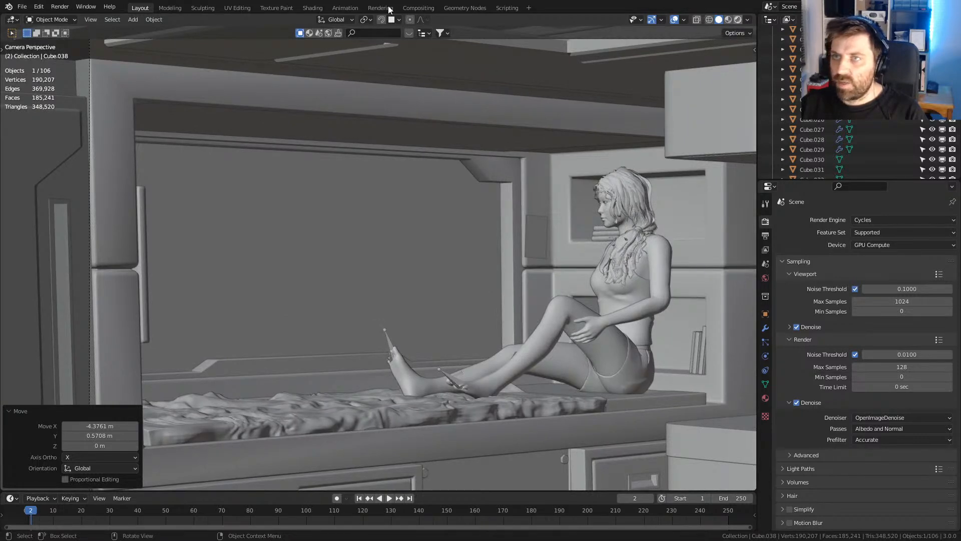
- Switch to the Shading workspace and show the scene rendered through the camera
{"action": "left_click", "coordinate": [309, 10]}
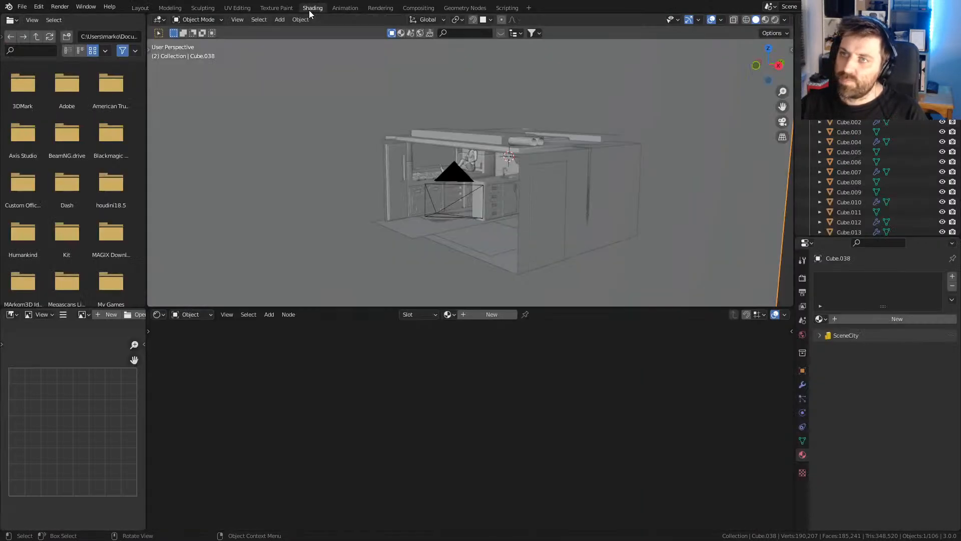
{"action": "scroll", "coordinate": [457, 205], "scroll_direction": "up", "scroll_amount": 2}
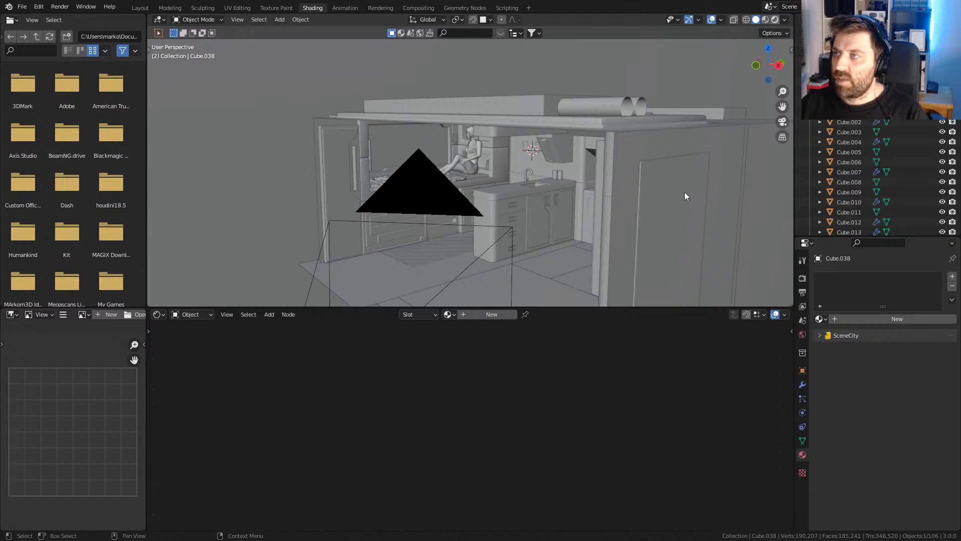
{"action": "key", "text": "z"}
{"action": "key", "text": "KP_0"}
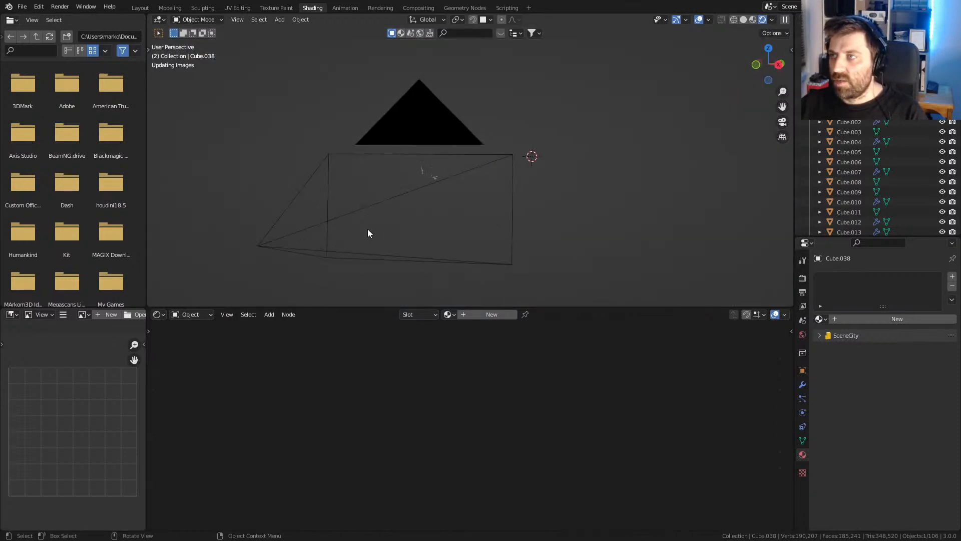
{"action": "middle_click_drag", "start_coordinate": [350, 117], "coordinate": [410, 254], "text": "shift"}
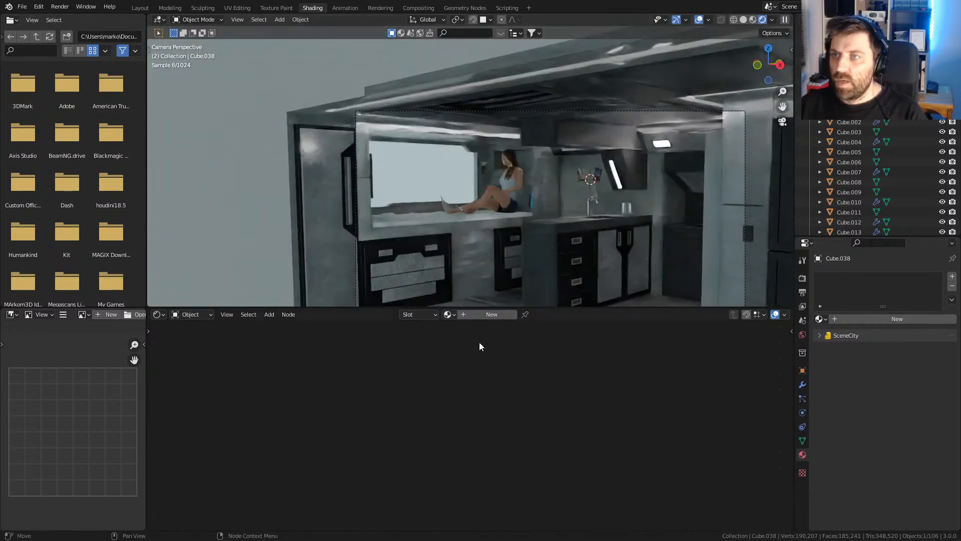
- Give the large cube a new material named WorldVolue and delete its Principled BSDF node
{"action": "left_click", "coordinate": [481, 313]}
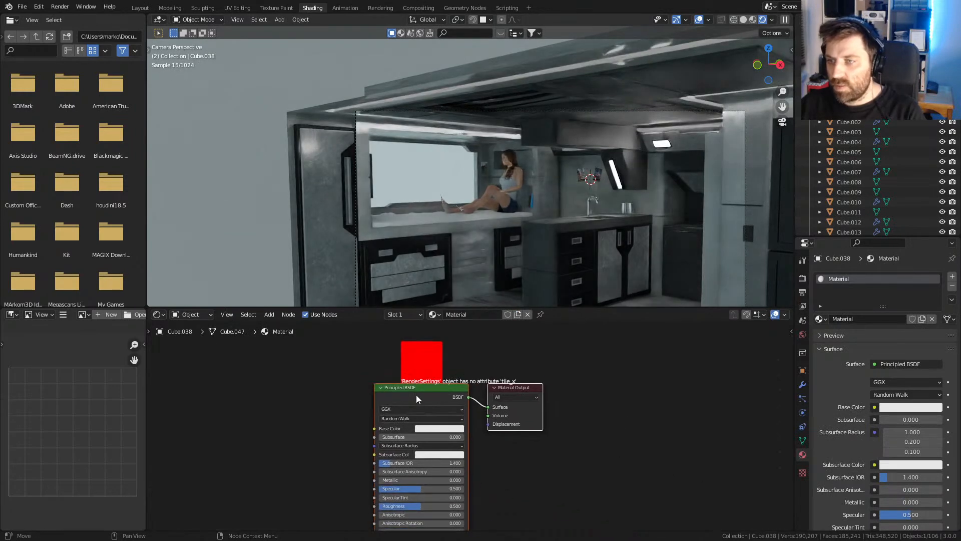
{"action": "key", "text": "x"}
{"action": "left_click", "coordinate": [456, 315]}
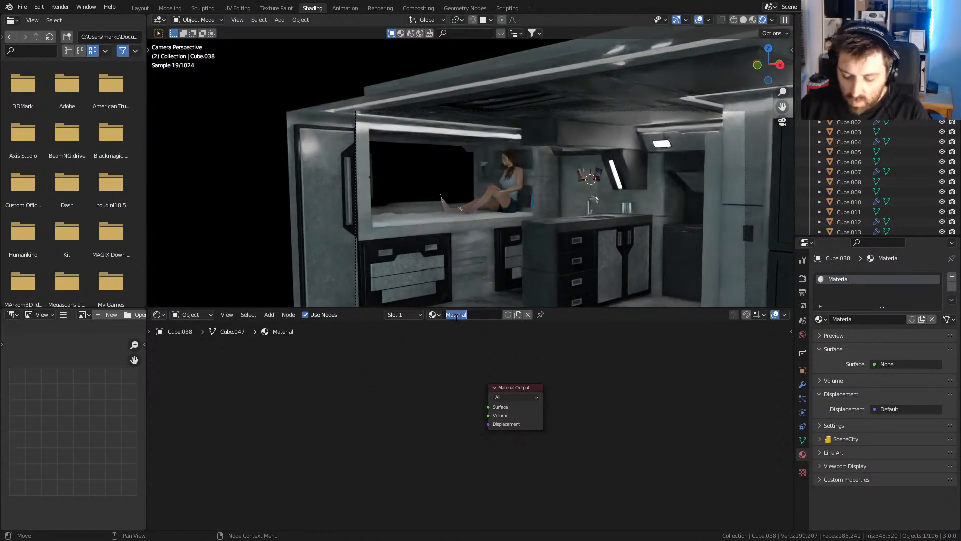
{"action": "type", "text": "WorldVolue"}
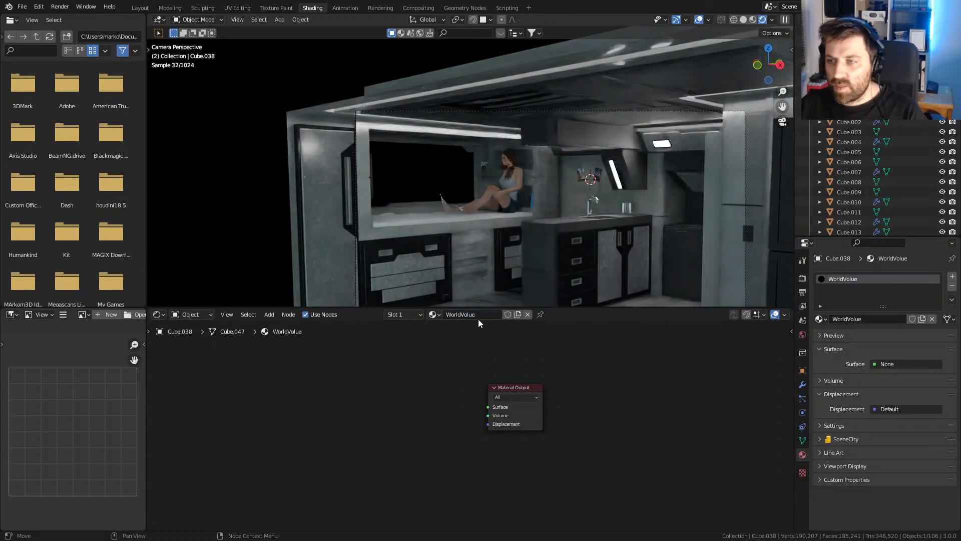
- Add a Principled Volume node and connect it to the Volume input of the Material Output
{"action": "scroll", "coordinate": [490, 393], "scroll_direction": "up", "scroll_amount": 2}
{"action": "key", "text": "shift+a"}
{"action": "left_click", "coordinate": [321, 415]}
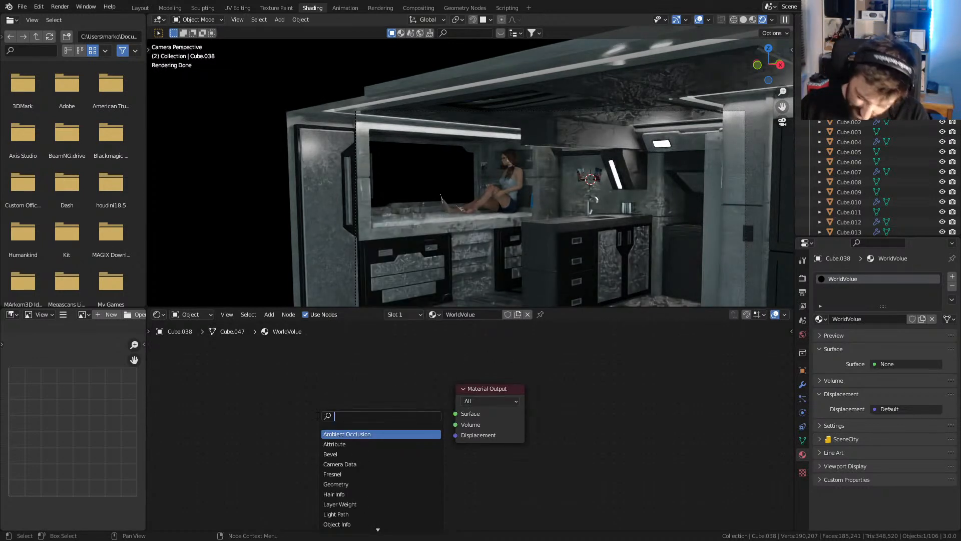
{"action": "type", "text": "volu"}
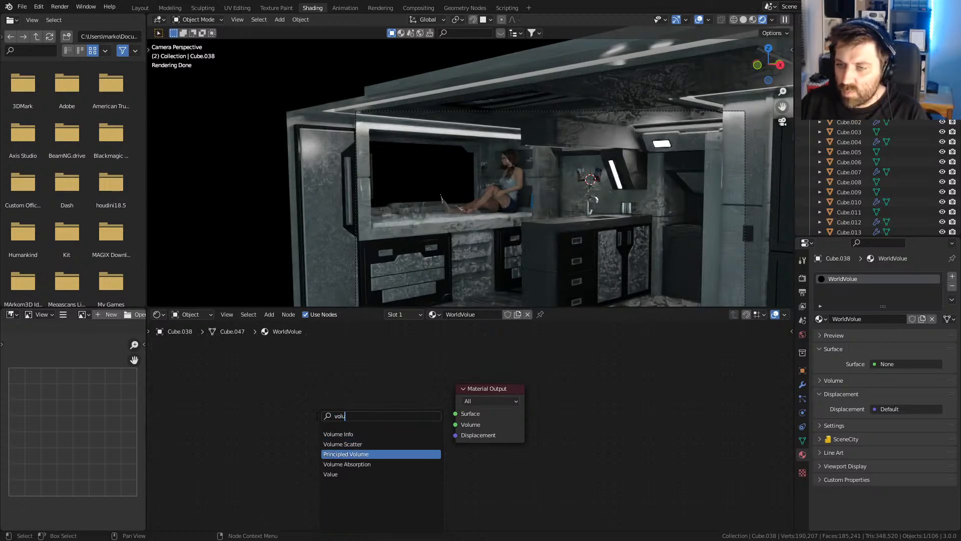
{"action": "left_click", "coordinate": [346, 454]}
{"action": "left_click_drag", "start_coordinate": [355, 404], "coordinate": [460, 429]}
- Set the Principled Volume density to 0.02
{"action": "scroll", "coordinate": [450, 425], "scroll_direction": "down", "scroll_amount": 1}
{"action": "middle_click_drag", "start_coordinate": [437, 418], "coordinate": [451, 401], "text": "shift"}
{"action": "left_click", "coordinate": [332, 418]}
{"action": "type", "text": ".02"}
{"action": "key", "text": "Return"}
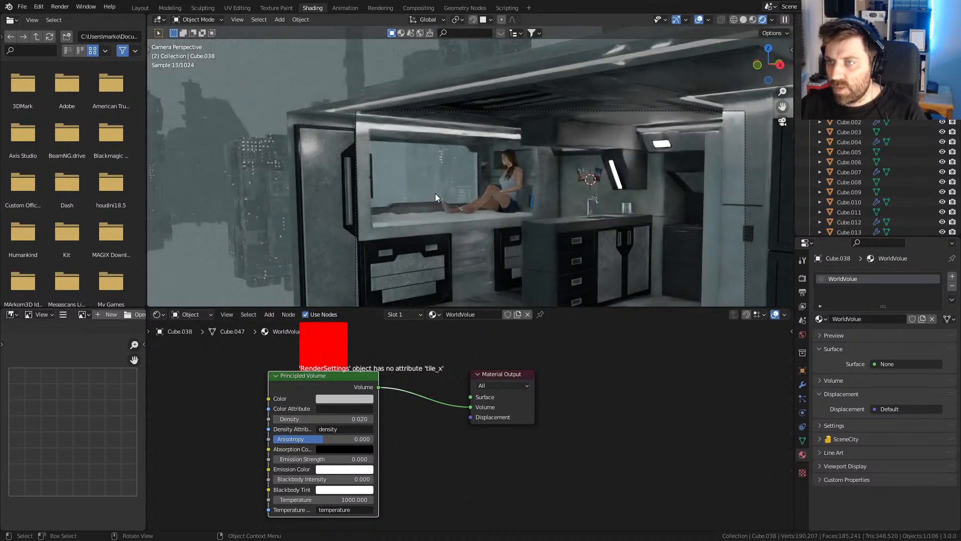
- Render the camera view to check how the volume fog looks over the city outside the window
{"action": "scroll", "coordinate": [437, 203], "scroll_direction": "up", "scroll_amount": 1}
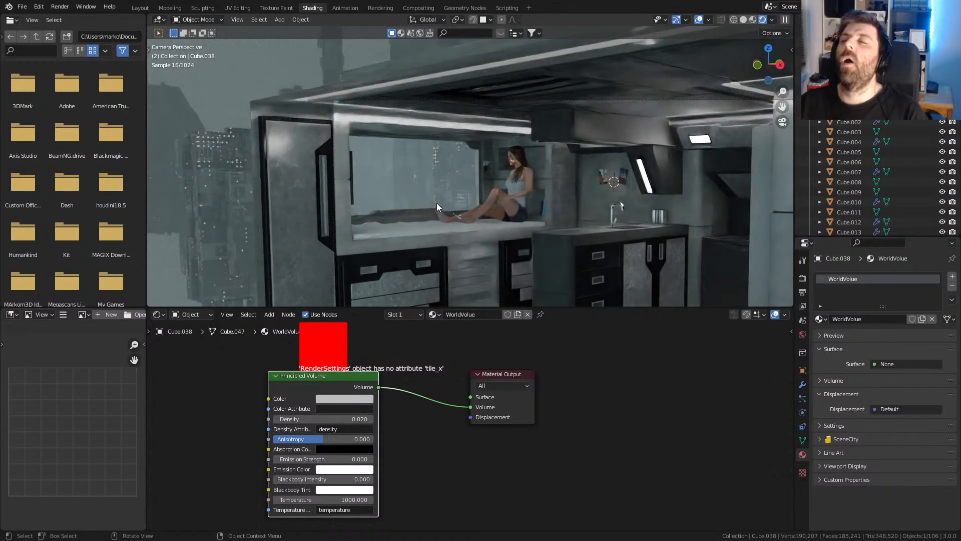
{"action": "scroll", "coordinate": [437, 202], "scroll_direction": "down", "scroll_amount": 1}
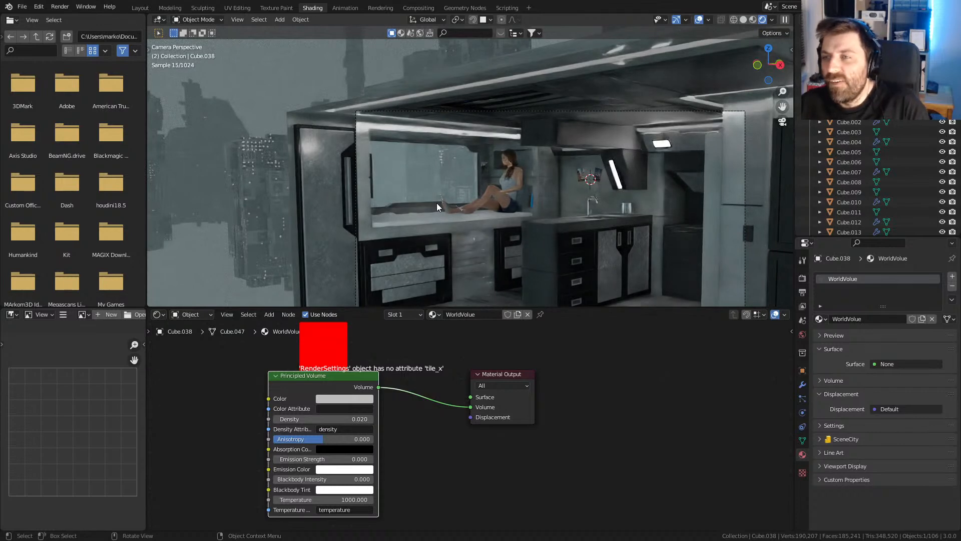
{"action": "key", "text": "KP_0"}
{"action": "key", "text": "KP_0"}
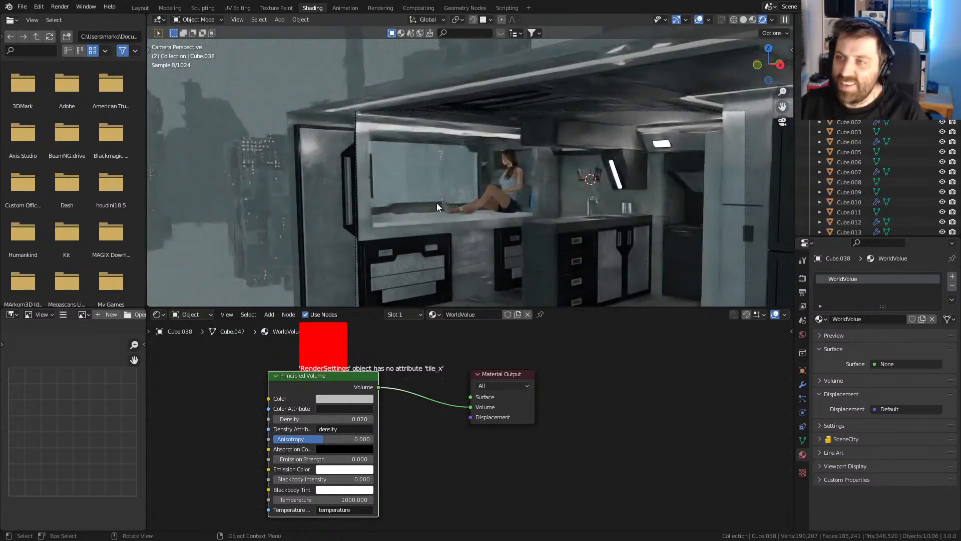
{"action": "key", "text": "F12"}
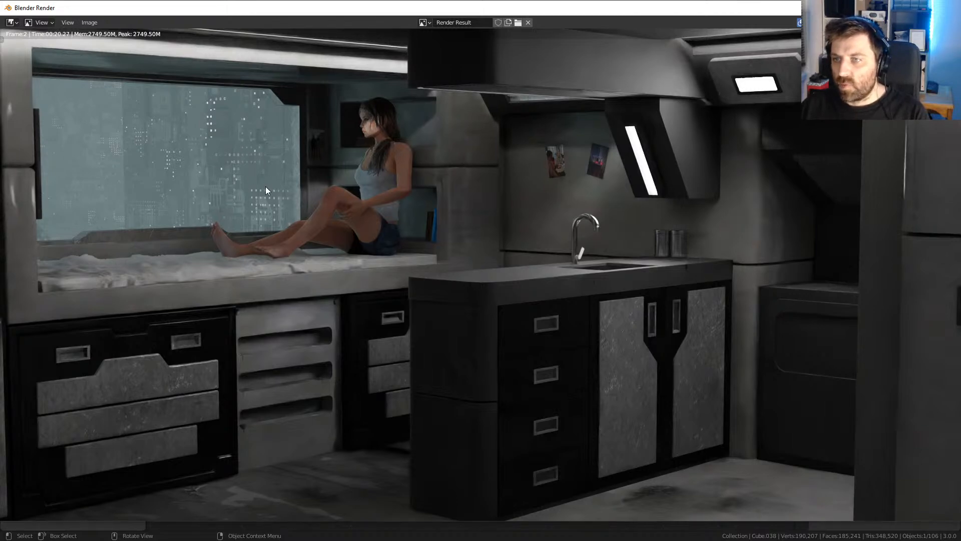
{"action": "key", "text": "Escape"}
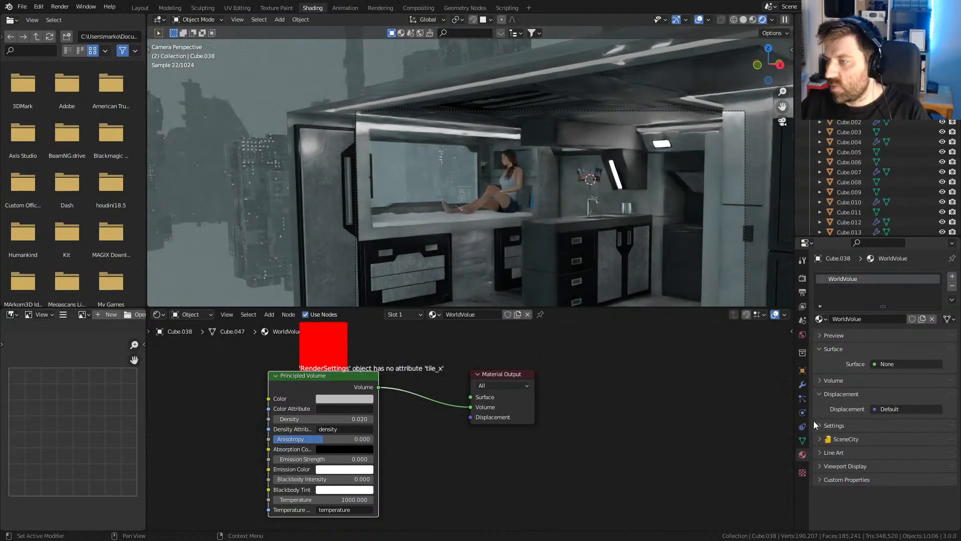
- Select the scene camera, enable its Depth of Field and return to the camera view
{"action": "middle_click_drag", "start_coordinate": [583, 221], "coordinate": [646, 240]}
{"action": "left_click", "coordinate": [593, 143]}
{"action": "middle_click_drag", "start_coordinate": [593, 176], "coordinate": [508, 195]}
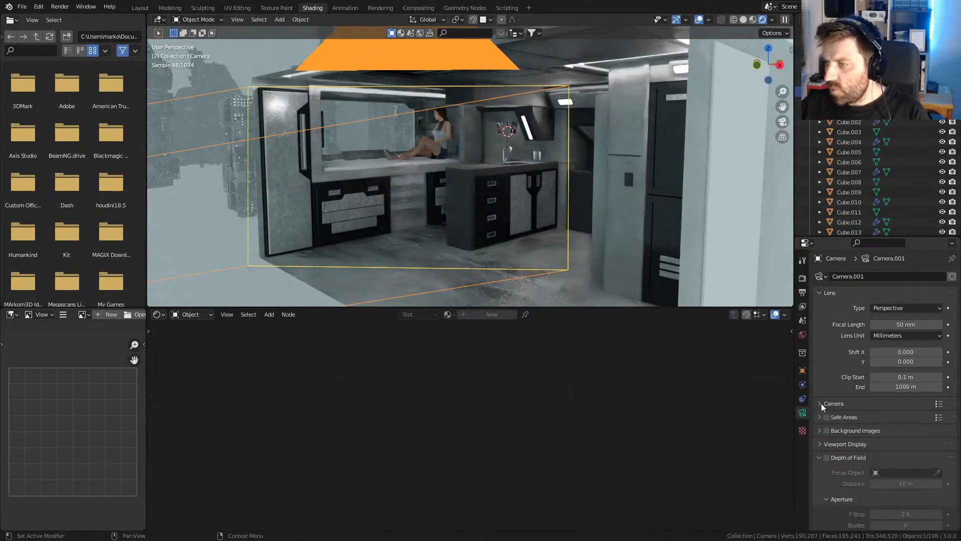
{"action": "left_click", "coordinate": [826, 458]}
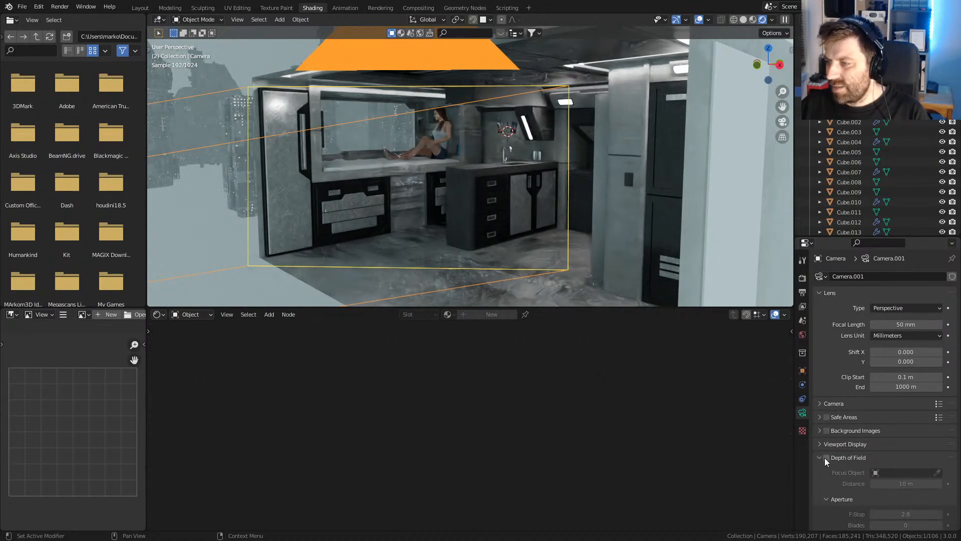
{"action": "key", "text": "KP_0"}
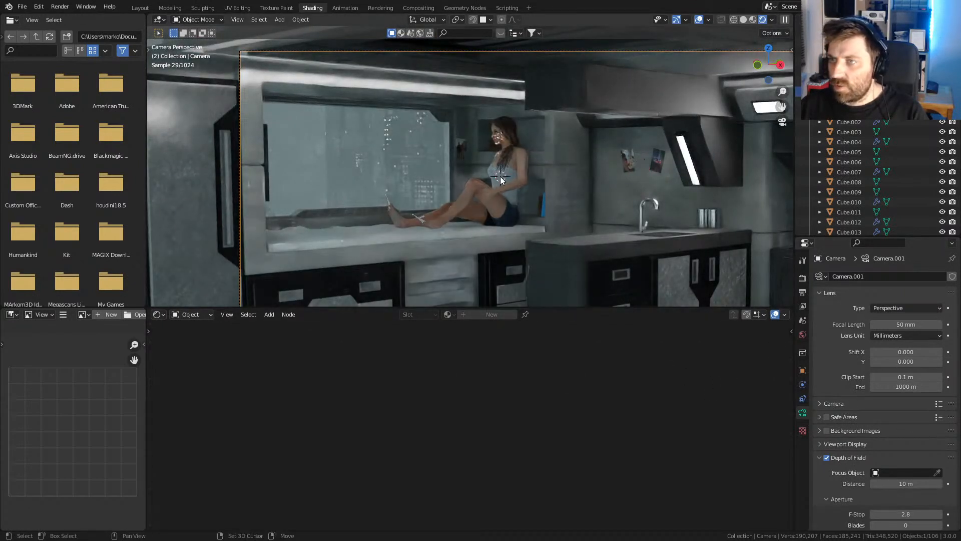
- Add a cube-shaped empty at the 3D cursor beside the seated woman and scale it down to about her hip's size
{"action": "key", "text": "shift+a"}
{"action": "mouse_move", "coordinate": [512, 230]}
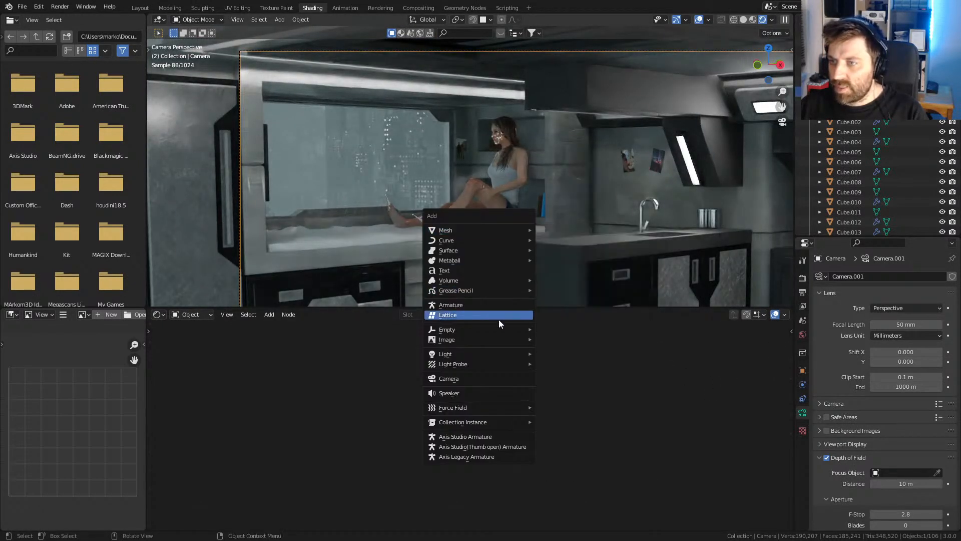
{"action": "mouse_move", "coordinate": [500, 330]}
{"action": "left_click", "coordinate": [575, 373]}
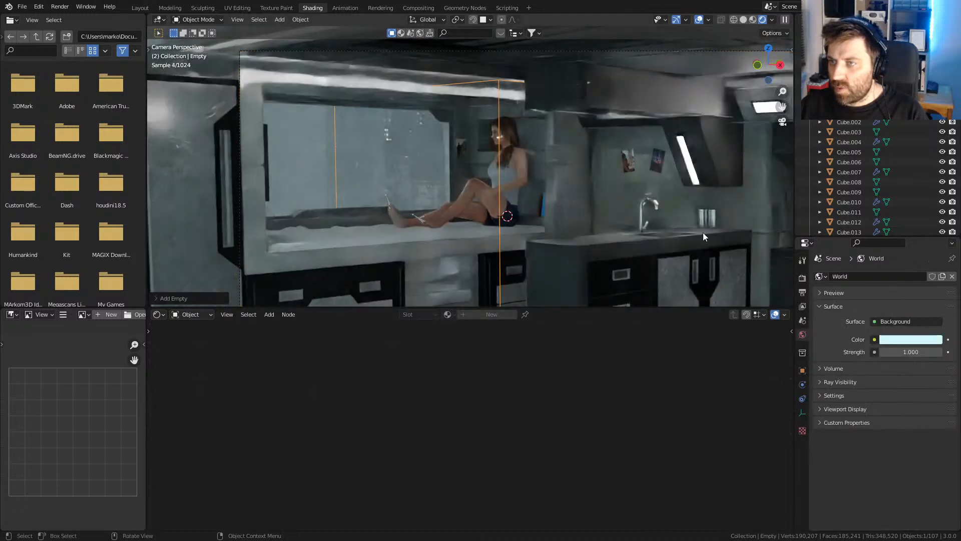
{"action": "key", "text": "s"}
{"action": "left_click", "coordinate": [539, 215]}
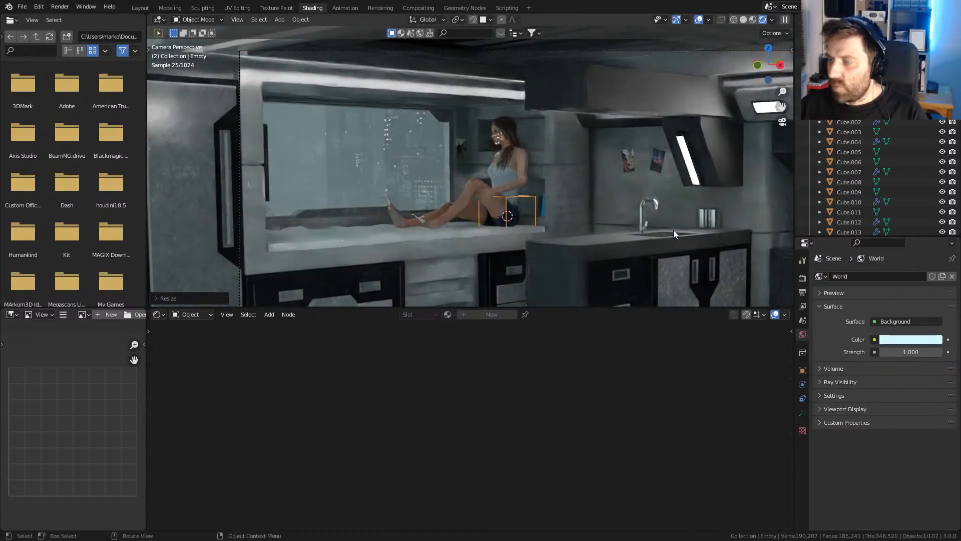
- Rename the new empty as Focus
{"action": "scroll", "coordinate": [904, 175], "scroll_direction": "down", "scroll_amount": 5}
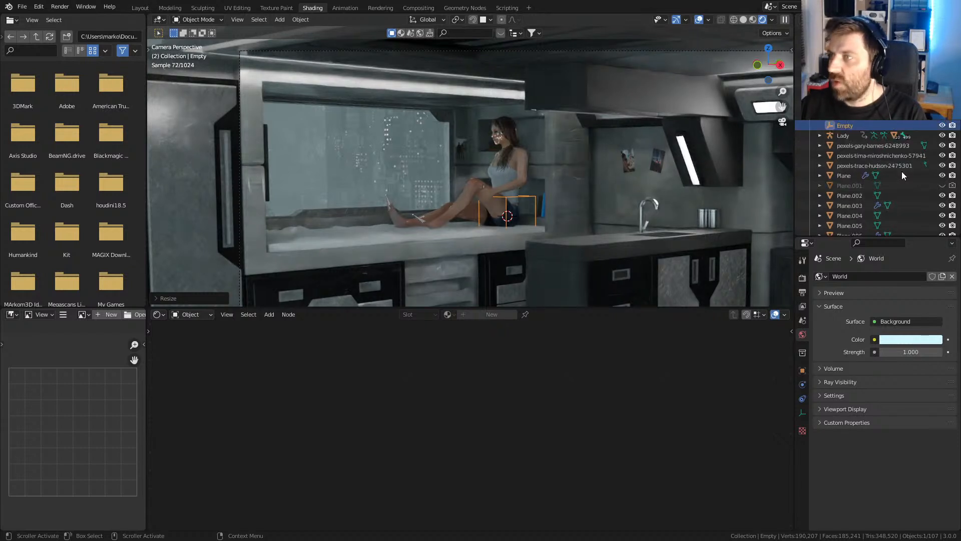
{"action": "double_click", "coordinate": [846, 126]}
{"action": "type", "text": "Fo"}
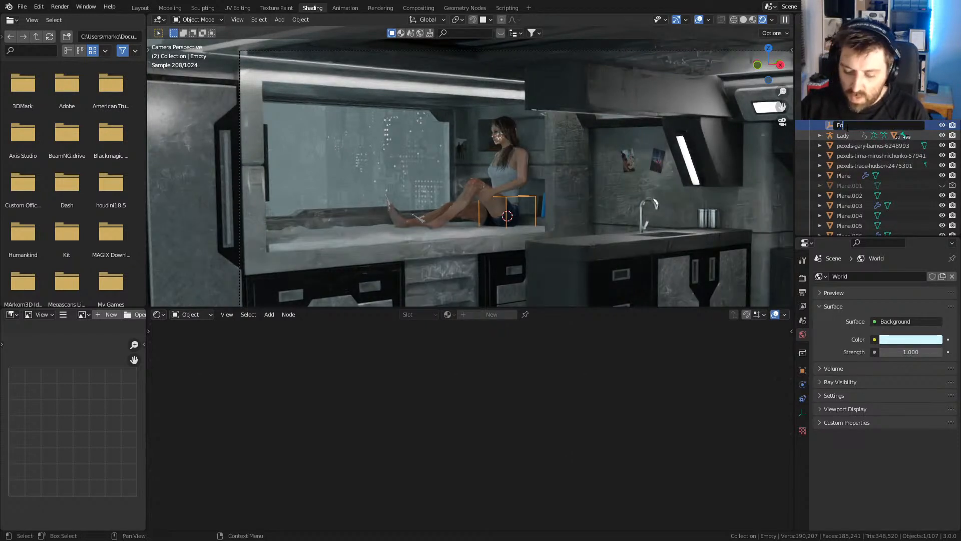
{"action": "type", "text": "cus"}
{"action": "key", "text": "Return"}
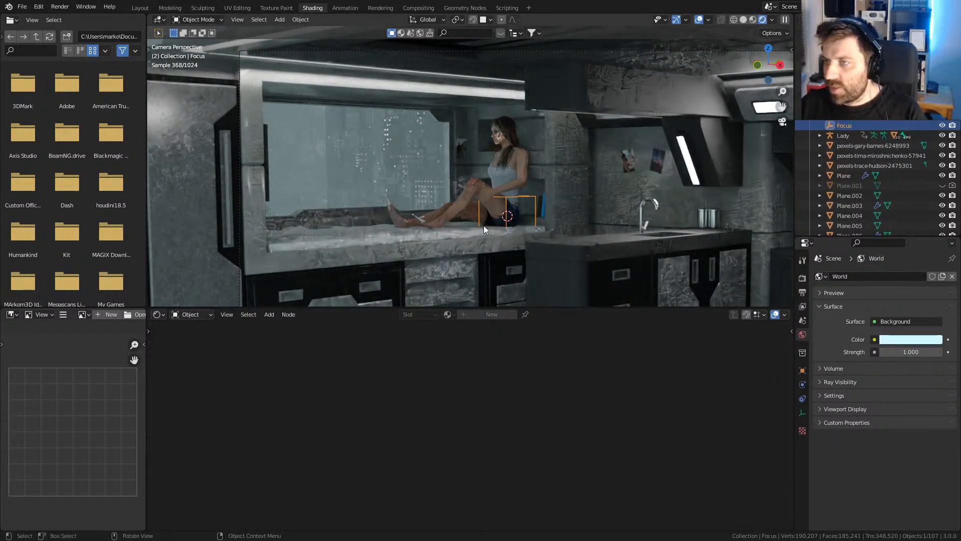
- Select the camera and set its Depth of Field focus object to the Focus empty
{"action": "scroll", "coordinate": [484, 225], "scroll_direction": "down", "scroll_amount": 5}
{"action": "left_click", "coordinate": [359, 179]}
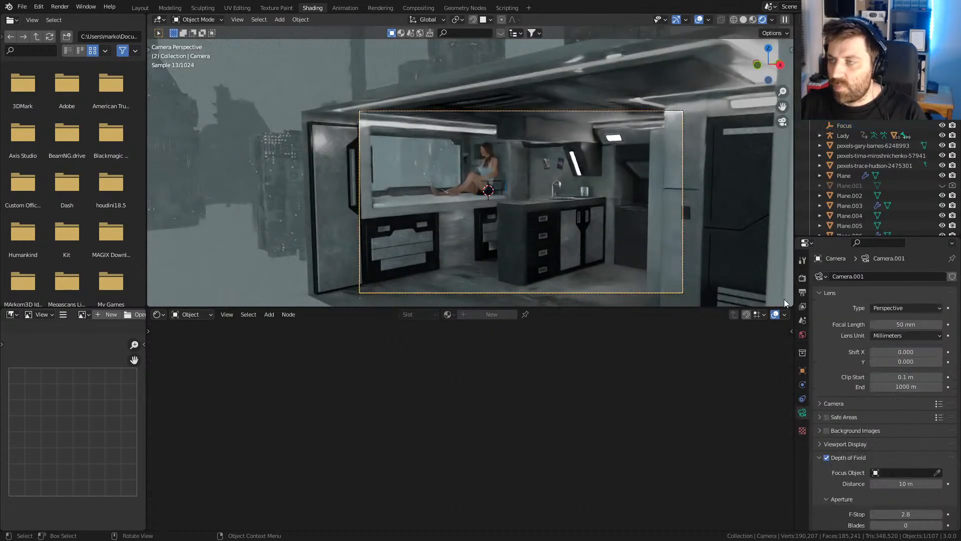
{"action": "scroll", "coordinate": [657, 262], "scroll_direction": "up", "scroll_amount": 3}
{"action": "left_click", "coordinate": [901, 473]}
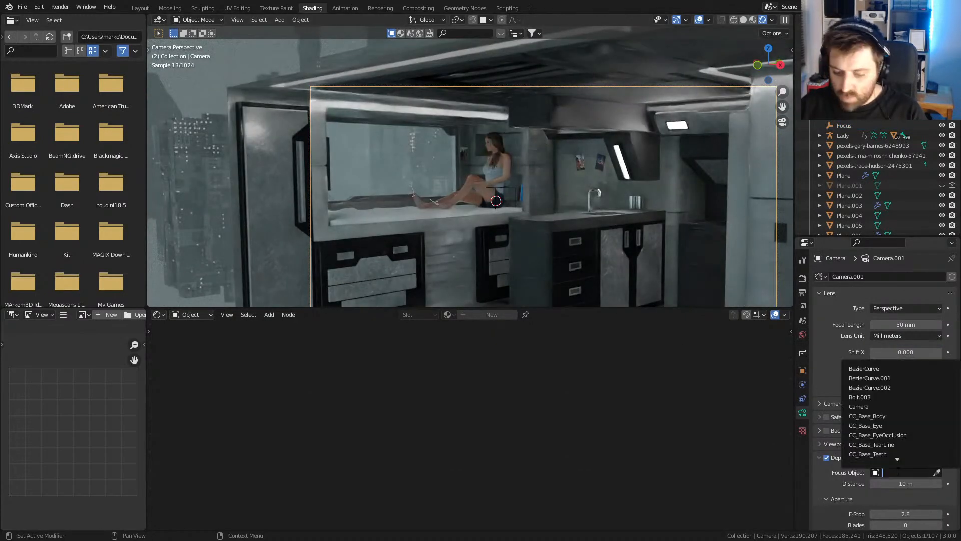
{"action": "type", "text": "foc"}
{"action": "key", "text": "Return"}
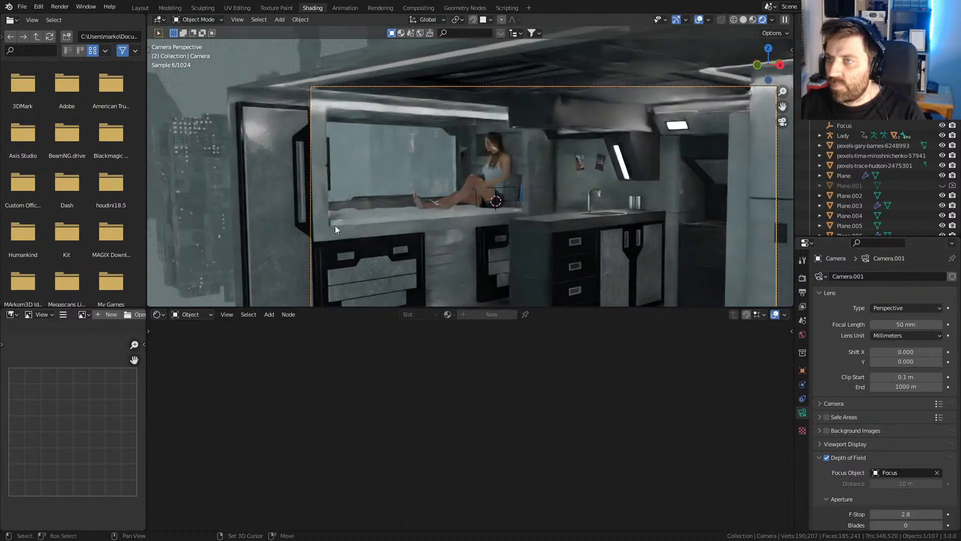
- Set the camera's depth-of-field F-Stop to 1.5 and render the camera view to check the blur
{"action": "scroll", "coordinate": [471, 173], "scroll_direction": "up", "scroll_amount": 2}
{"action": "scroll", "coordinate": [897, 475], "scroll_direction": "down", "scroll_amount": 1}
{"action": "left_click", "coordinate": [899, 495]}
{"action": "type", "text": "1.5"}
{"action": "key", "text": "Return"}
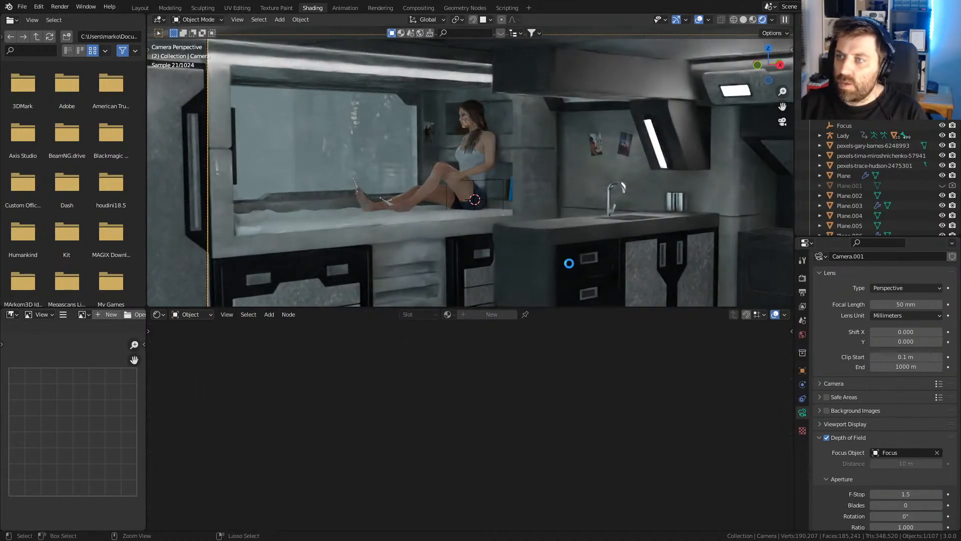
{"action": "key", "text": "F12"}
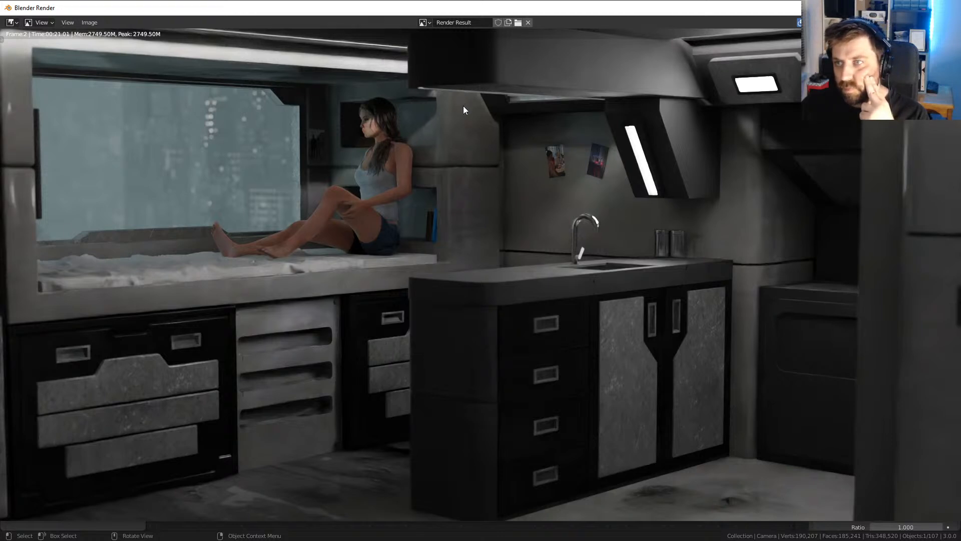
{"action": "key", "text": "Escape"}
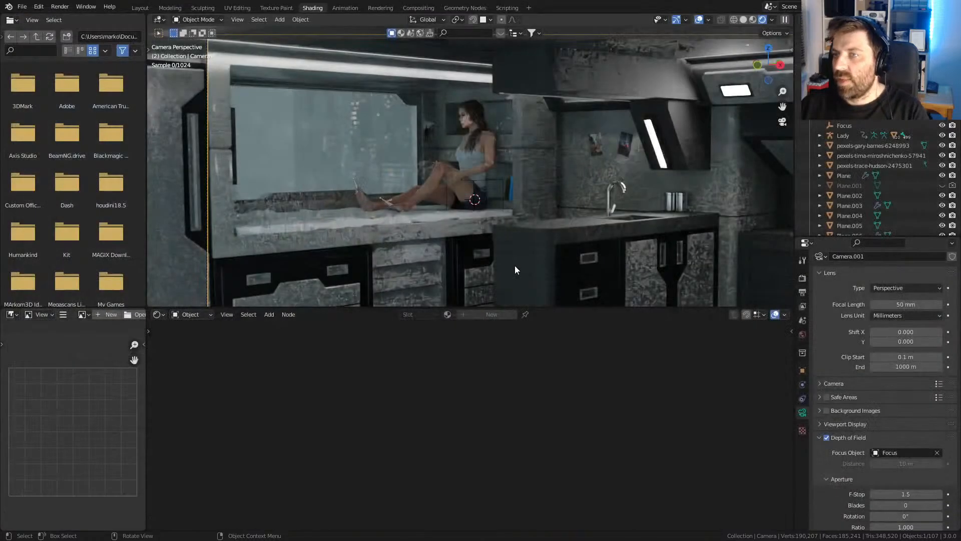
- Hide the large fog volume cube to view the scene without it, and make it visible again
{"action": "left_click", "coordinate": [324, 149]}
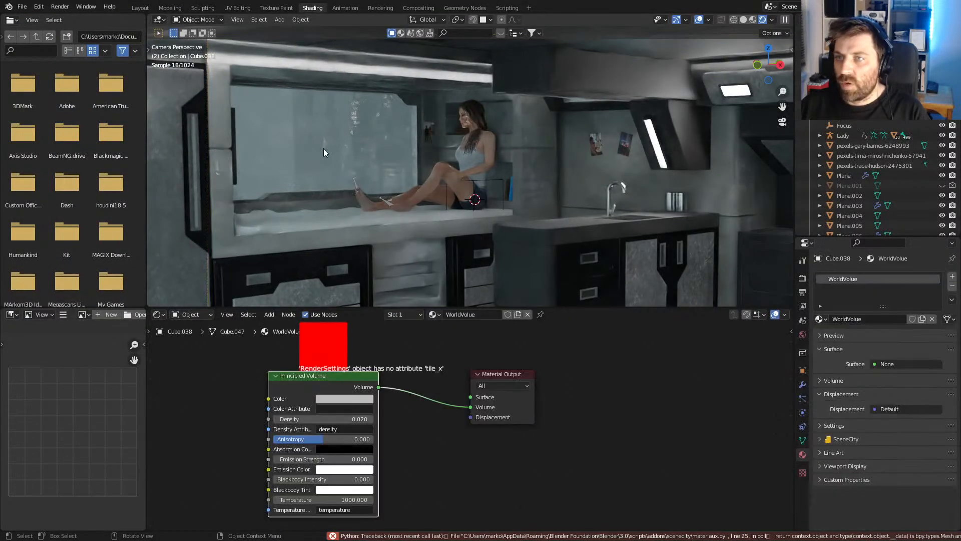
{"action": "scroll", "coordinate": [320, 159], "scroll_direction": "down", "scroll_amount": 1}
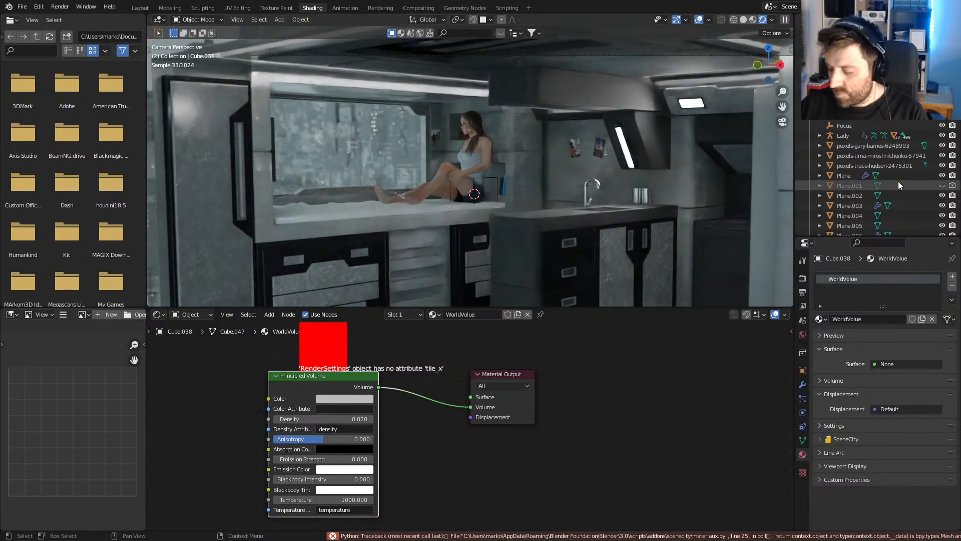
{"action": "scroll", "coordinate": [899, 181], "scroll_direction": "up", "scroll_amount": 5}
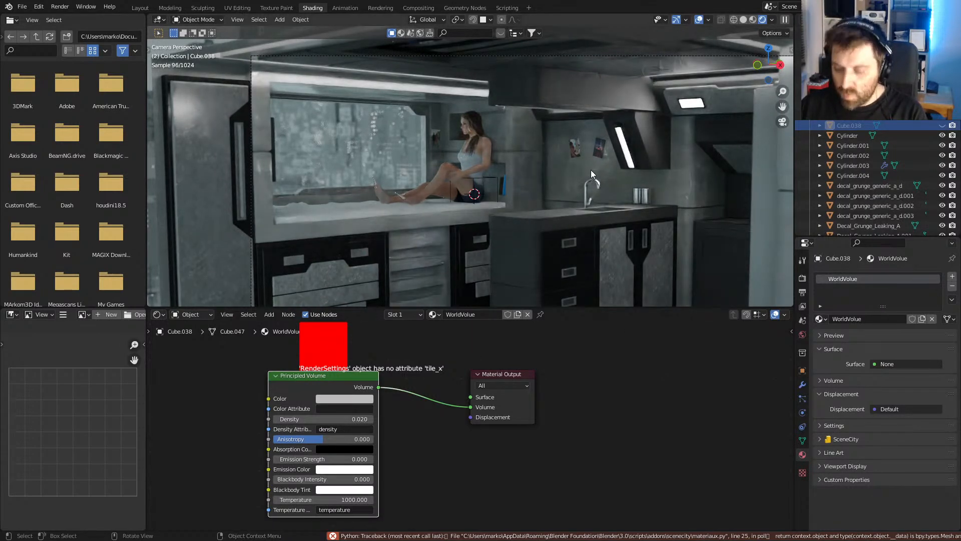
{"action": "key", "text": "m"}
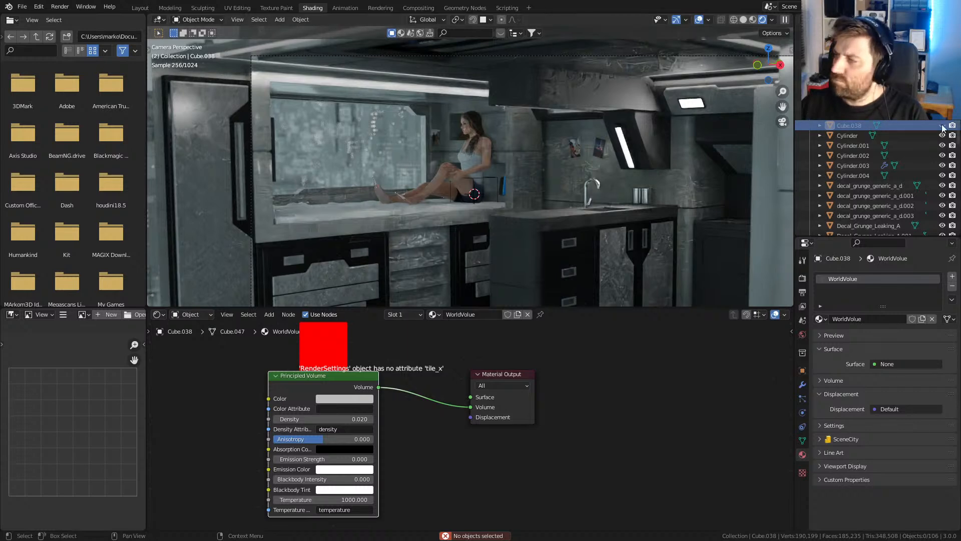
{"action": "left_click", "coordinate": [941, 126]}
{"action": "key", "text": "m"}
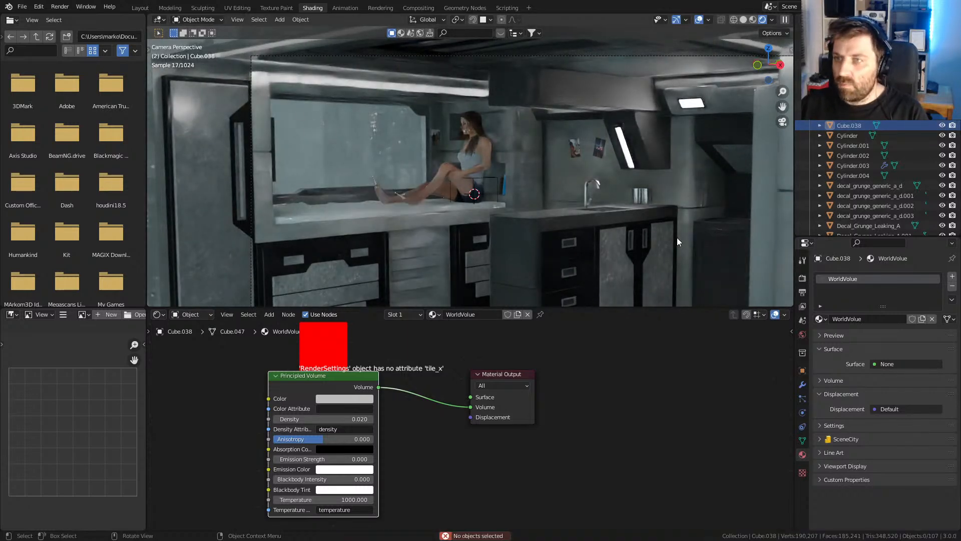
- Try to move the fog volume cube Cube.038 into a new collection named HideforVR
{"action": "left_click", "coordinate": [849, 125]}
{"action": "key", "text": "m"}
{"action": "left_click", "coordinate": [347, 192]}
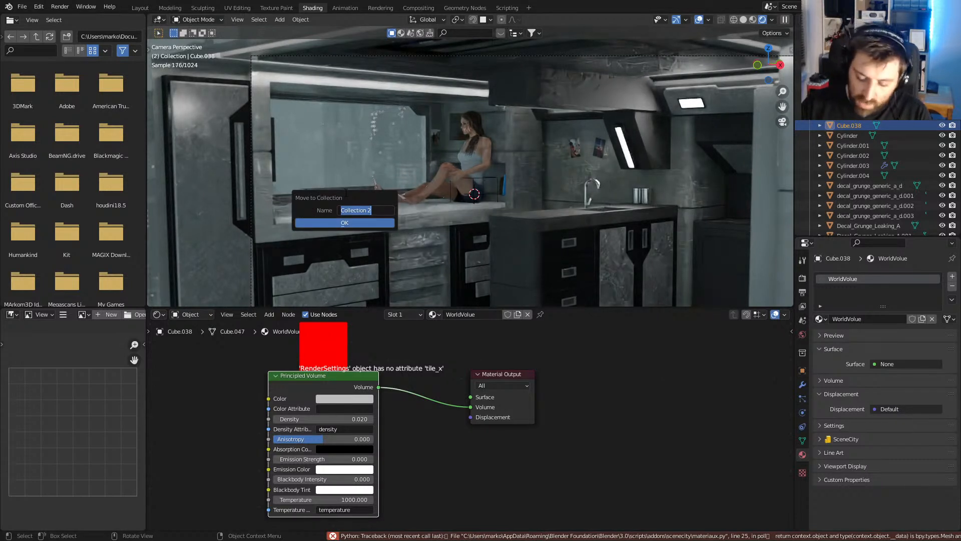
{"action": "type", "text": "Hide"}
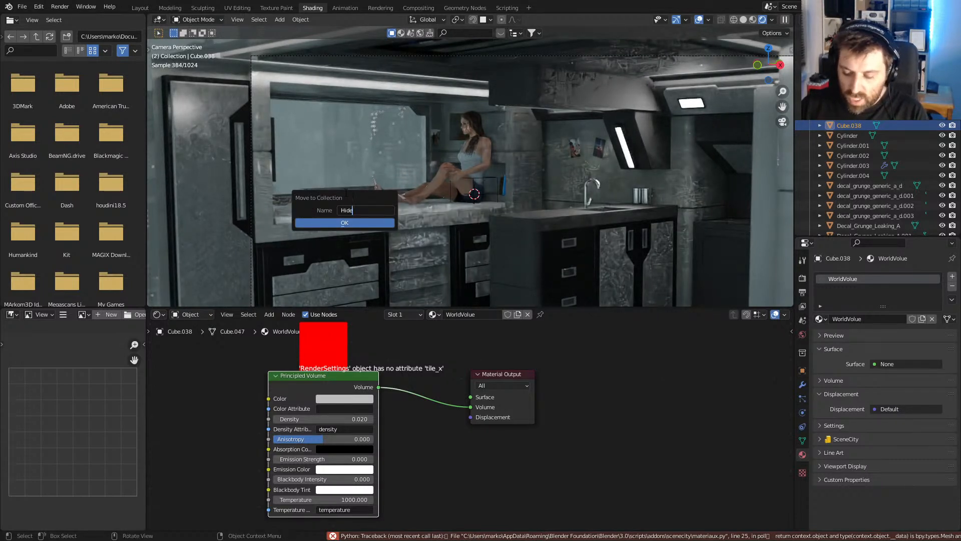
{"action": "type", "text": "forVR"}
{"action": "key", "text": "Return"}
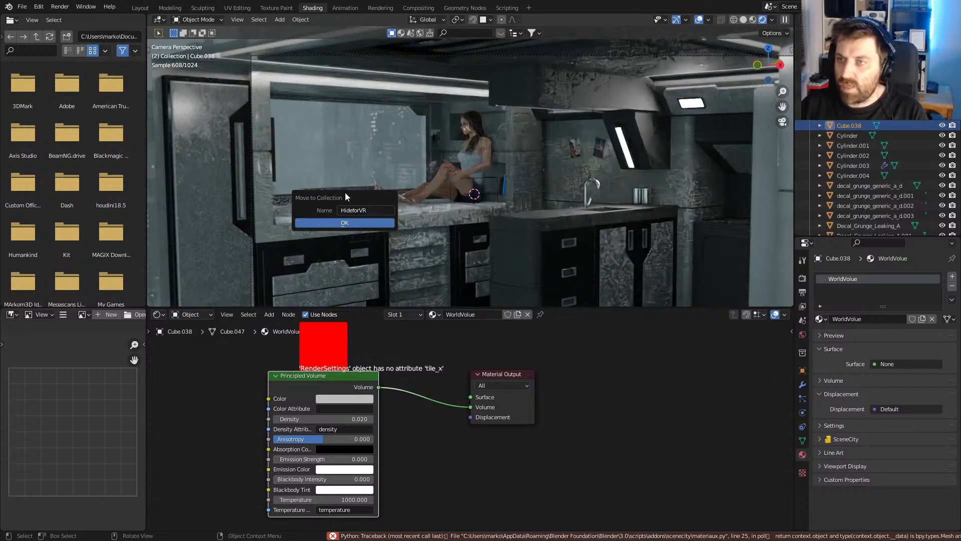
- Switch to the Layout workspace, show the viewport in solid shading and set the render engine to Eevee
{"action": "left_click", "coordinate": [141, 8]}
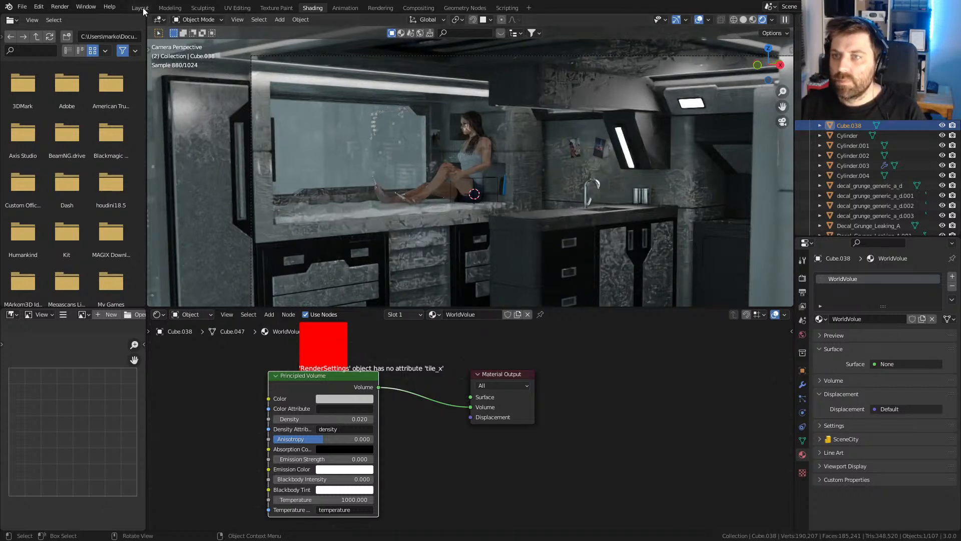
{"action": "left_click", "coordinate": [141, 8]}
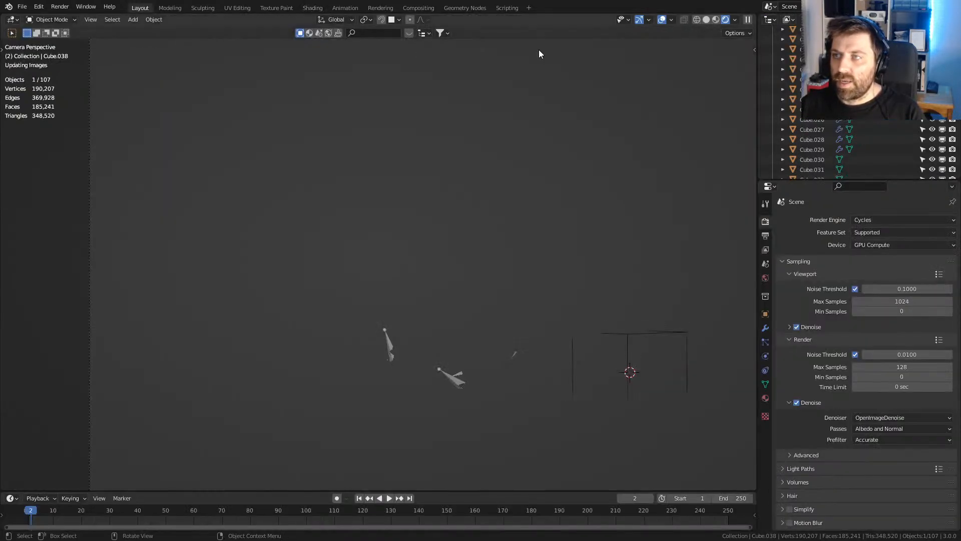
{"action": "left_click", "coordinate": [707, 19]}
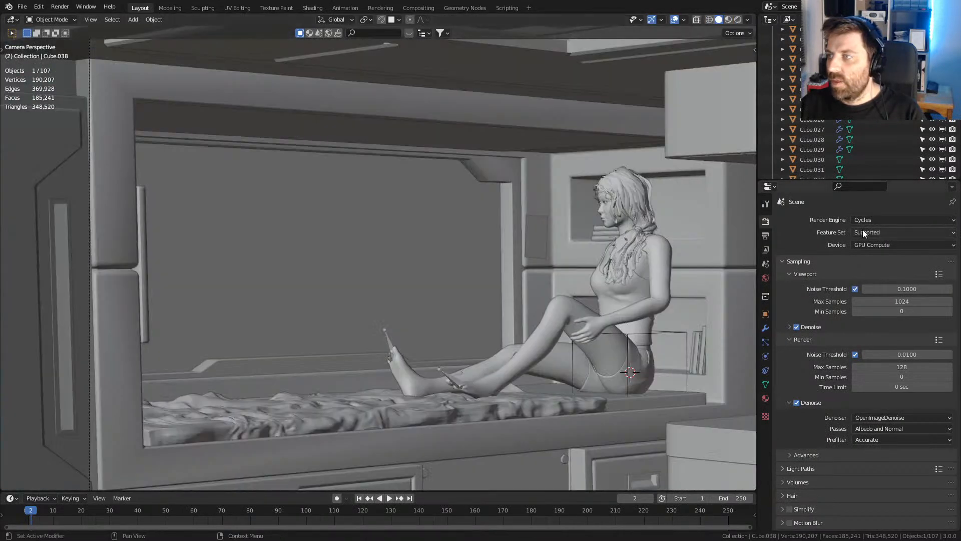
{"action": "left_click", "coordinate": [872, 220]}
{"action": "left_click", "coordinate": [879, 231]}
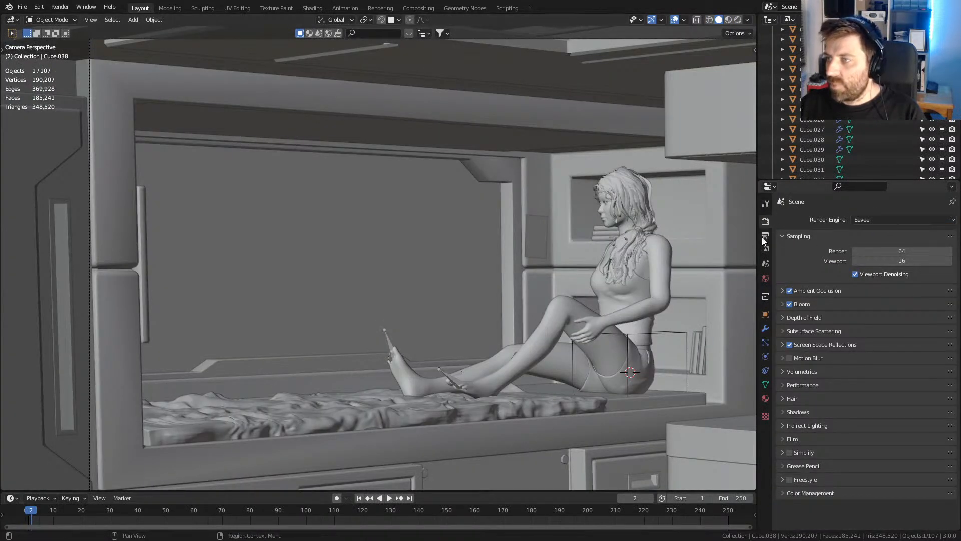
- Look through the scene's object hierarchy for the HideforVR collection
{"action": "scroll", "coordinate": [835, 122], "scroll_direction": "down", "scroll_amount": 5}
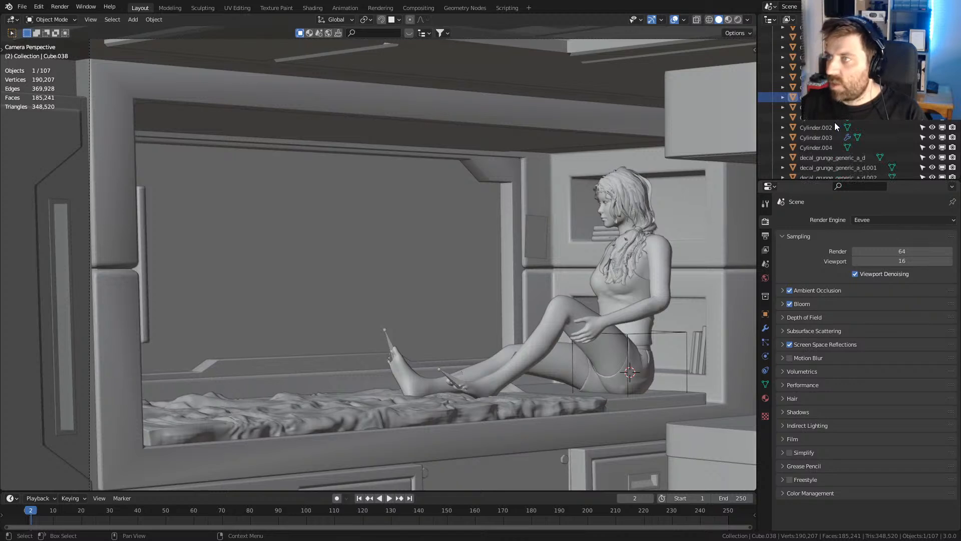
{"action": "scroll", "coordinate": [901, 125], "scroll_direction": "up", "scroll_amount": 6}
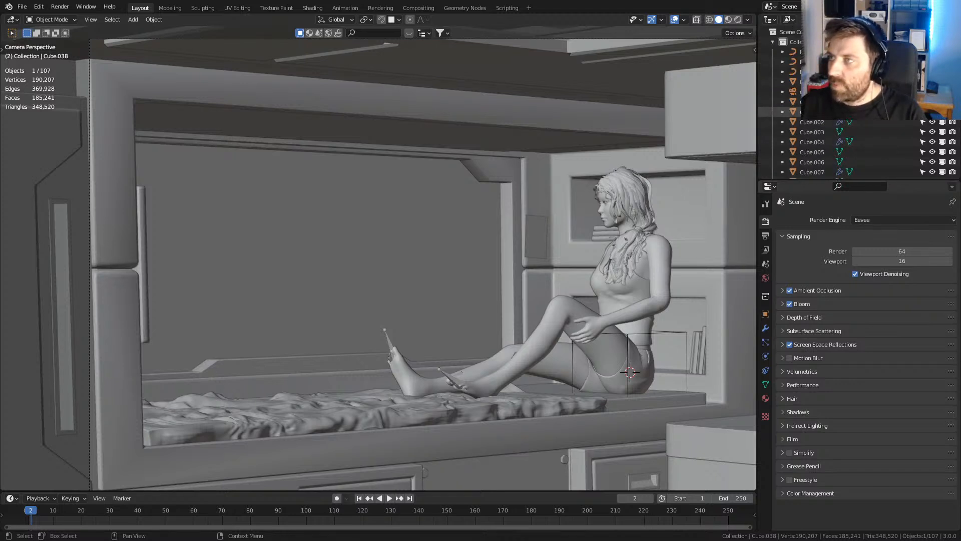
{"action": "scroll", "coordinate": [770, 46], "scroll_direction": "down", "scroll_amount": 3}
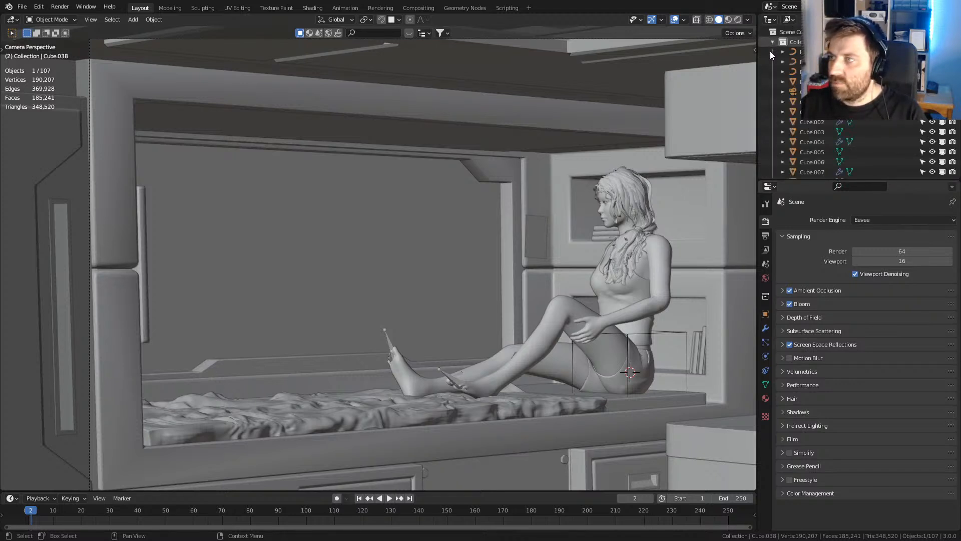
{"action": "scroll", "coordinate": [813, 122], "scroll_direction": "down", "scroll_amount": 10}
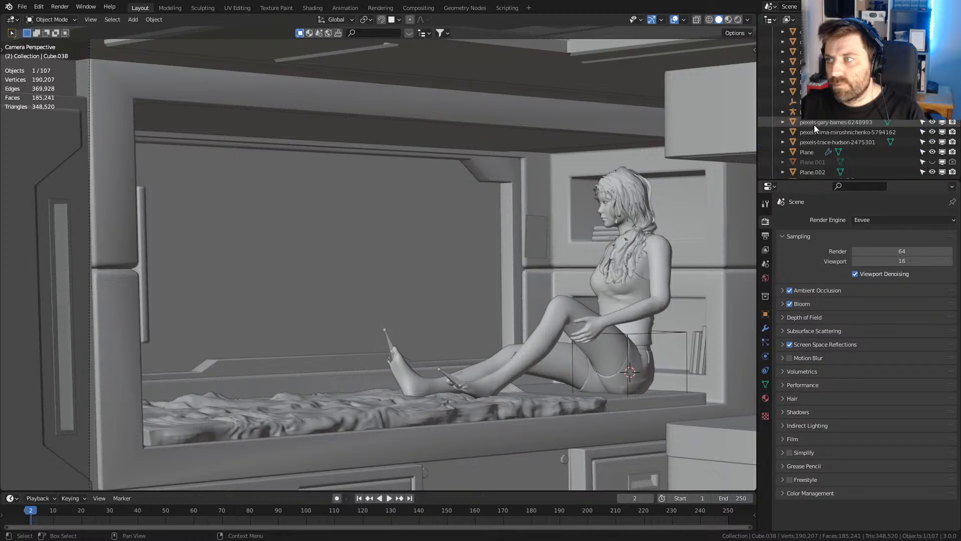
{"action": "scroll", "coordinate": [814, 125], "scroll_direction": "down", "scroll_amount": 1}
- Move the fog volume cube Cube.038 into a new collection named HideforVR
{"action": "left_click", "coordinate": [398, 260]}
{"action": "left_click", "coordinate": [342, 249]}
{"action": "key", "text": "KP_Decimal"}
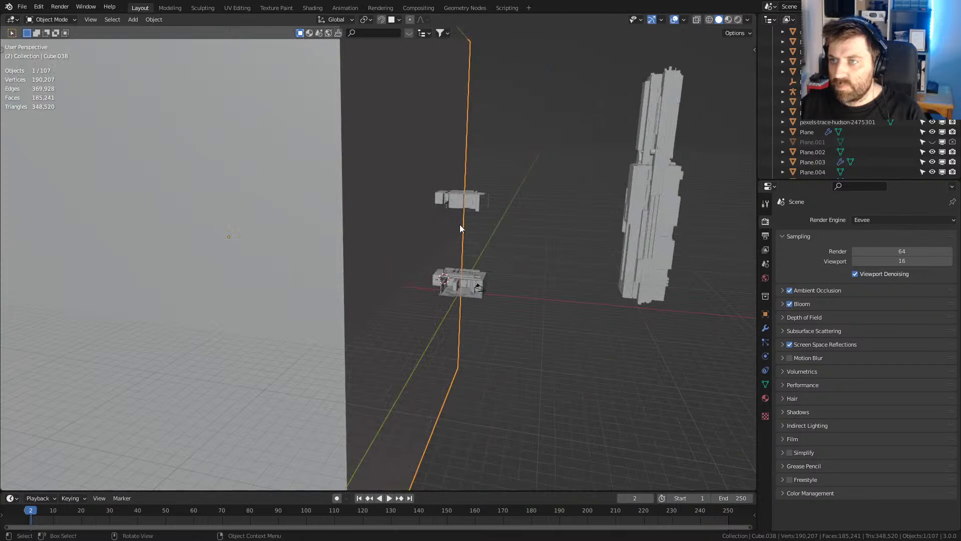
{"action": "scroll", "coordinate": [435, 227], "scroll_direction": "up", "scroll_amount": 8}
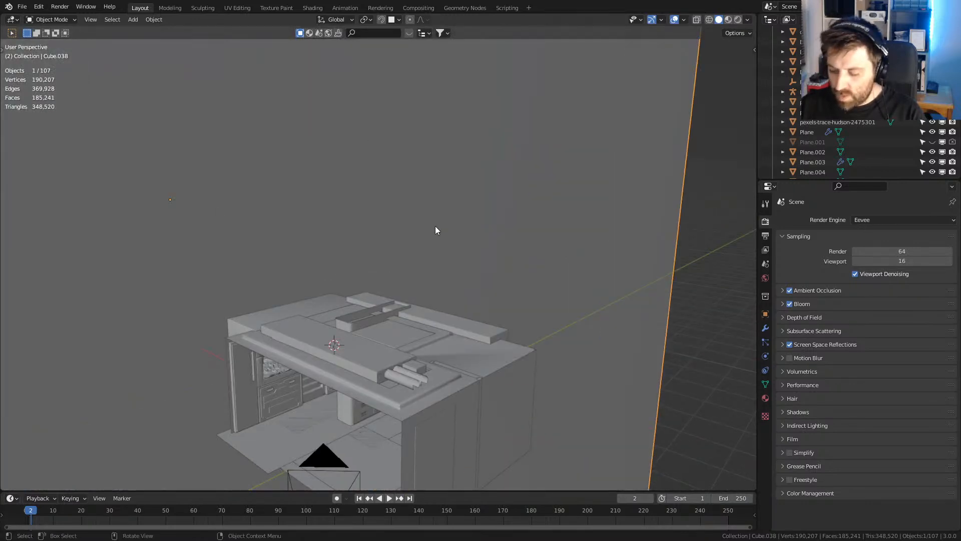
{"action": "key", "text": "m"}
{"action": "left_click", "coordinate": [425, 250]}
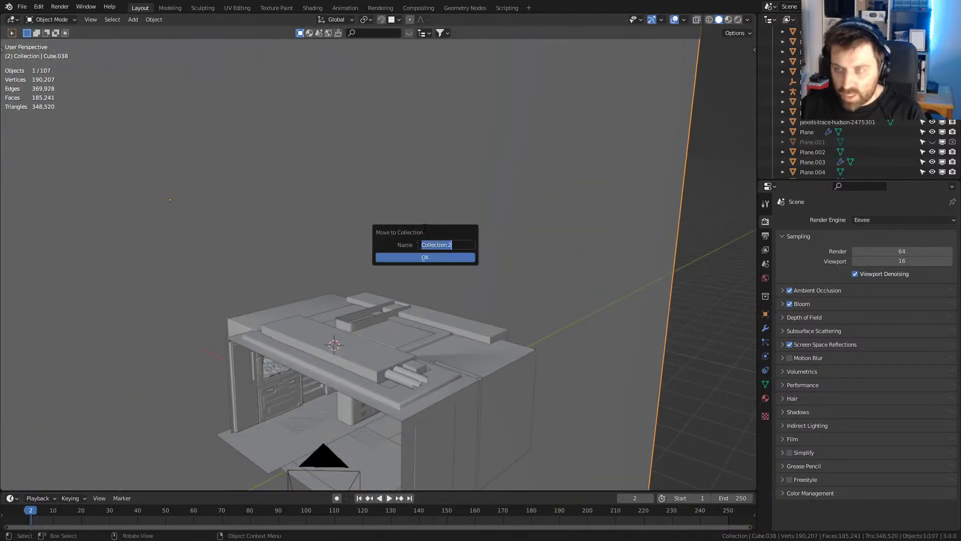
{"action": "type", "text": "HideforVR"}
{"action": "key", "text": "Return"}
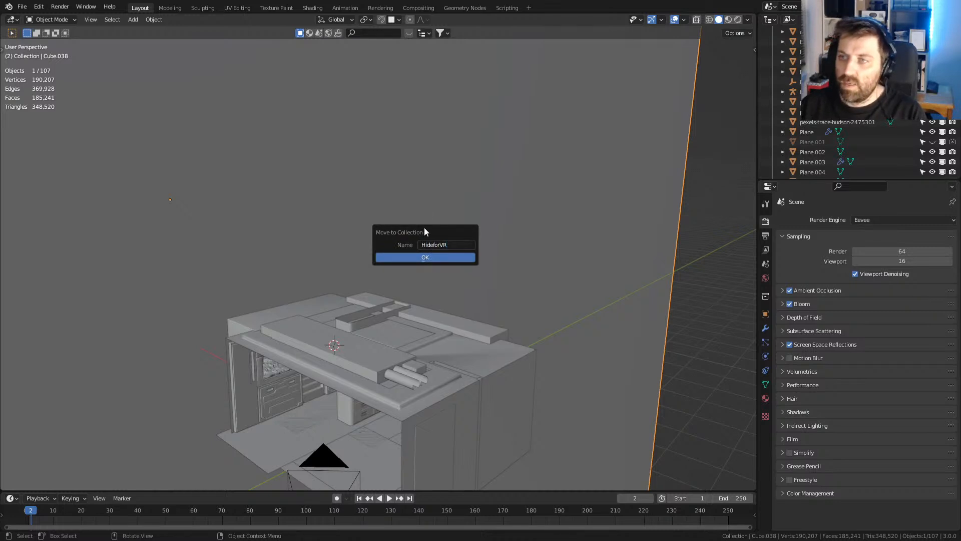
{"action": "left_click", "coordinate": [427, 256]}
- Hide the HideforVR collection in the viewport
{"action": "scroll", "coordinate": [427, 257], "scroll_direction": "up", "scroll_amount": 5}
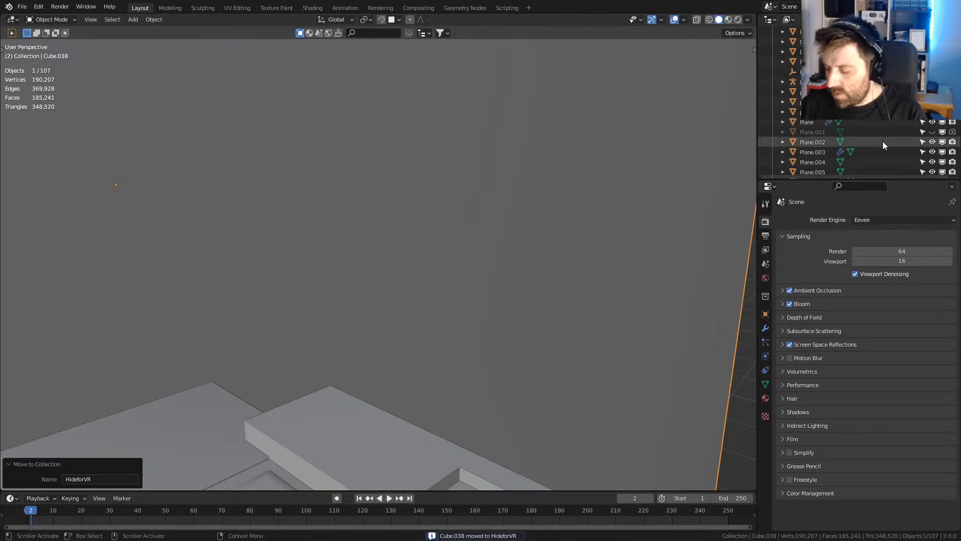
{"action": "scroll", "coordinate": [882, 142], "scroll_direction": "down", "scroll_amount": 10}
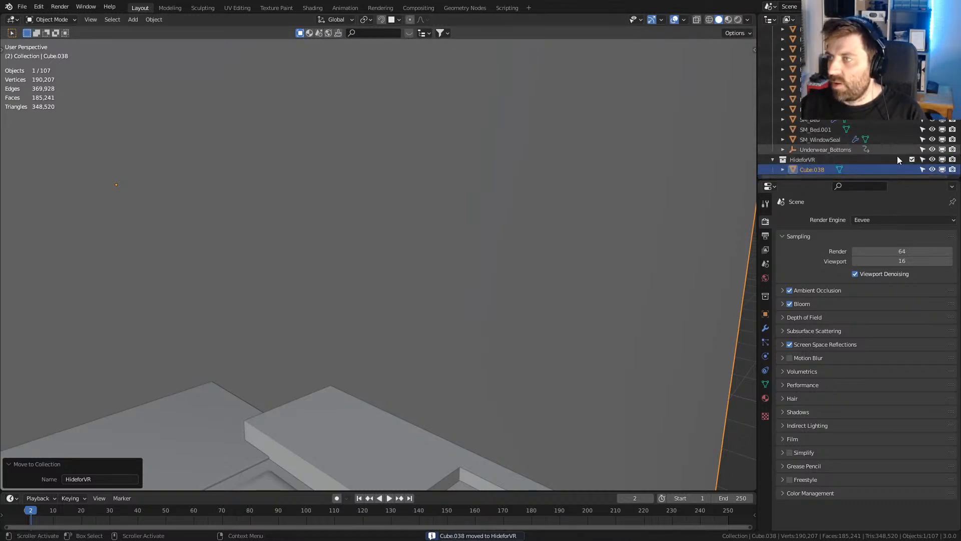
{"action": "left_click", "coordinate": [933, 159]}
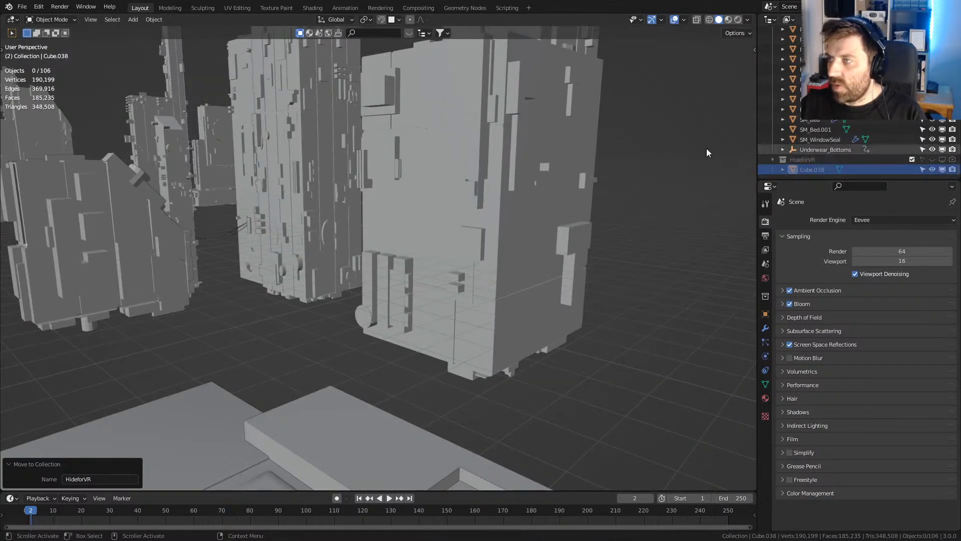
{"action": "scroll", "coordinate": [465, 281], "scroll_direction": "down", "scroll_amount": 5}
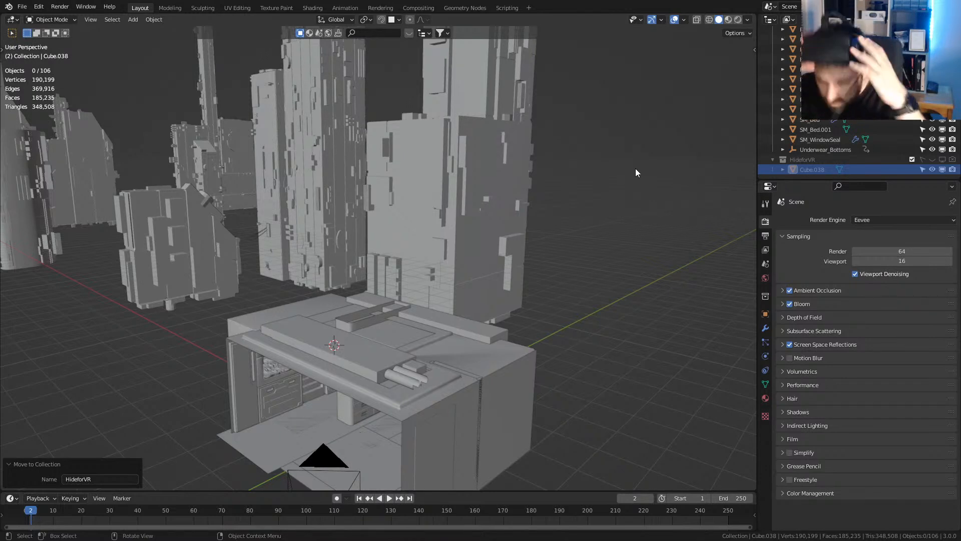
- Show the VR settings and briefly run a VR session of the scene in solid shading
{"action": "key", "text": "F3"}
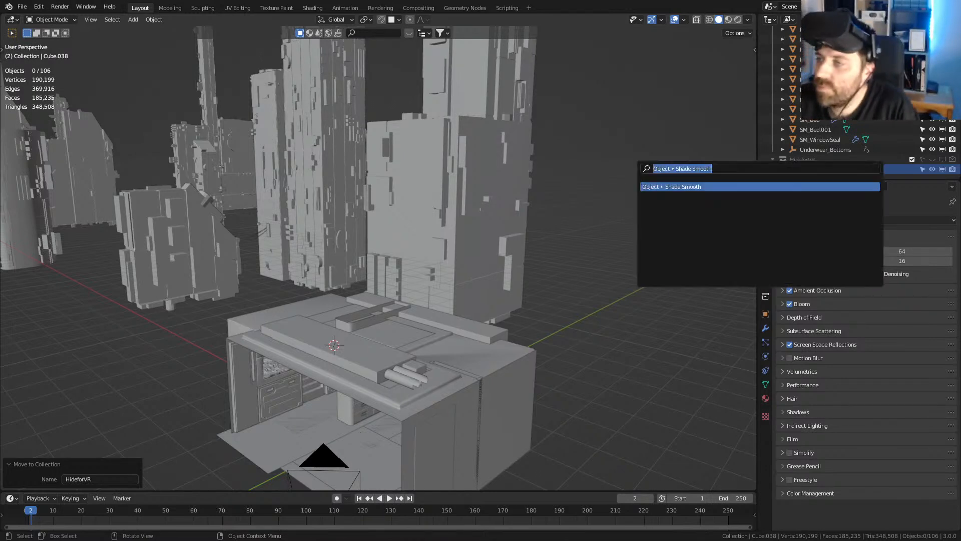
{"action": "key", "text": "Escape"}
{"action": "key", "text": "n"}
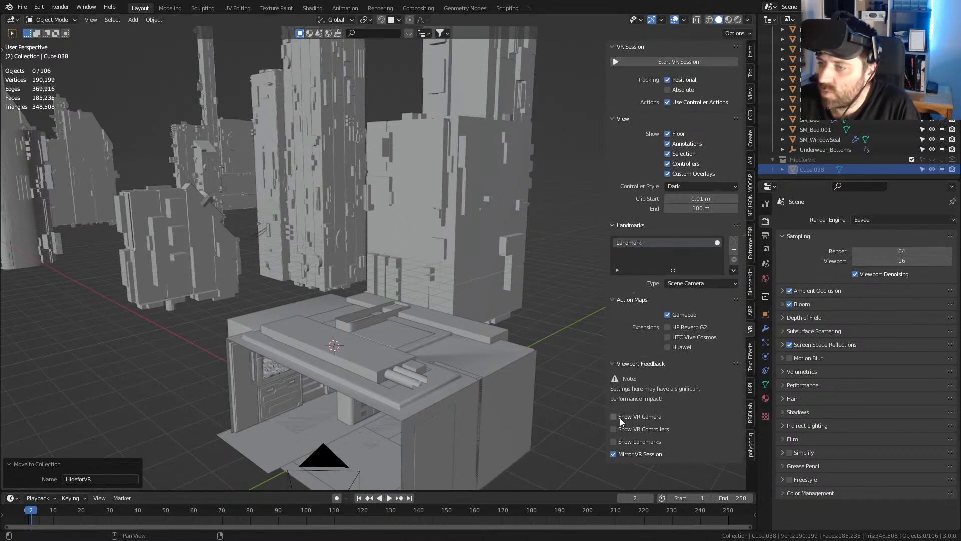
{"action": "left_click", "coordinate": [660, 60]}
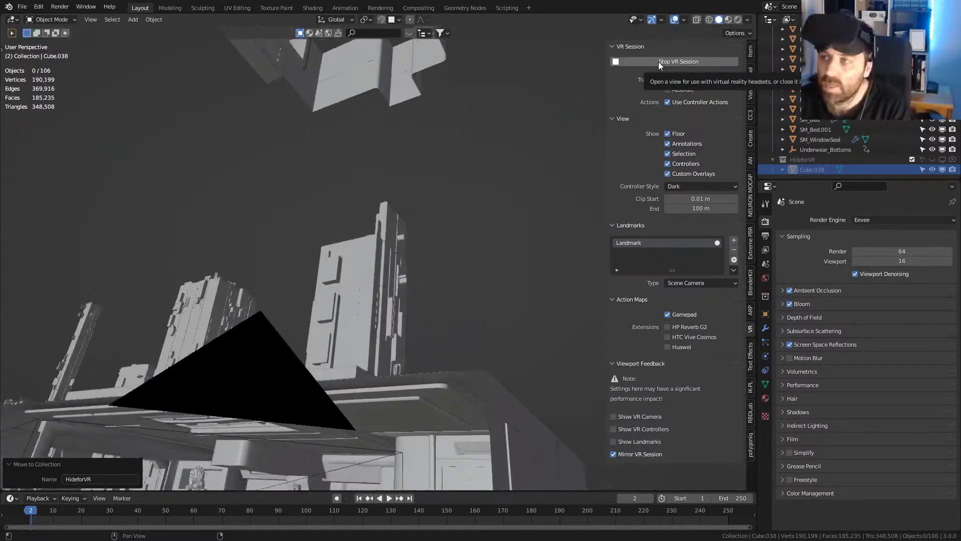
{"action": "left_click", "coordinate": [662, 62]}
- Show the viewport in rendered shading, view the scene through a VR session and stop the session
{"action": "left_click", "coordinate": [739, 20]}
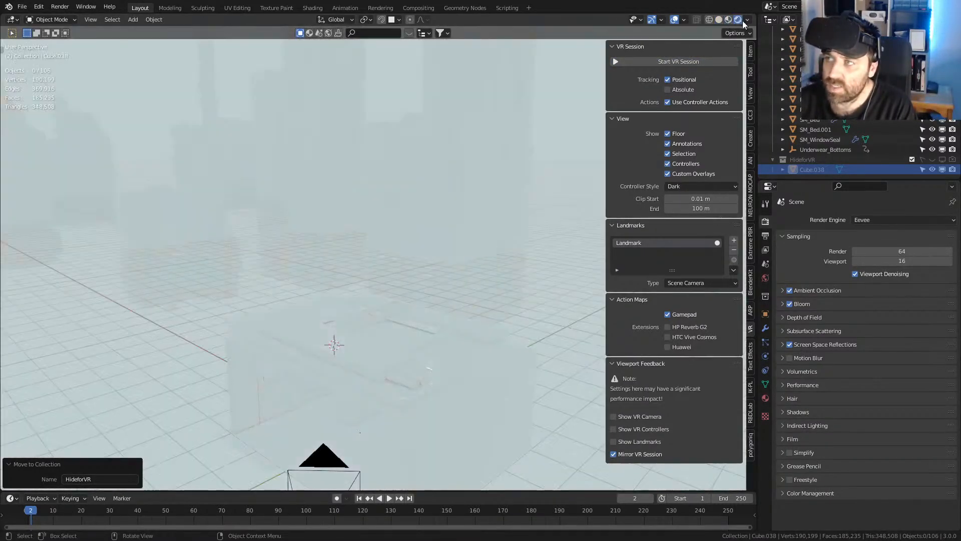
{"action": "left_click", "coordinate": [683, 49]}
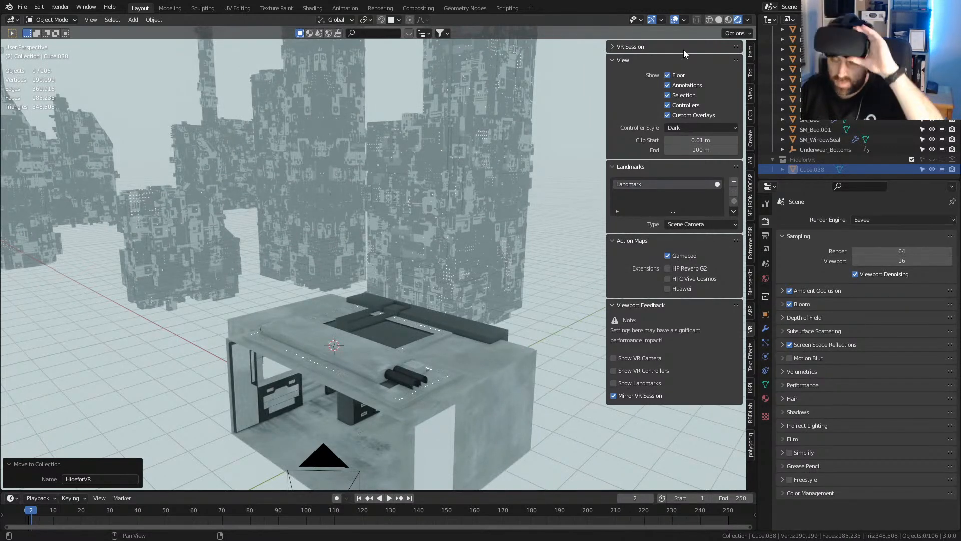
{"action": "left_click", "coordinate": [621, 47]}
{"action": "left_click", "coordinate": [655, 63]}
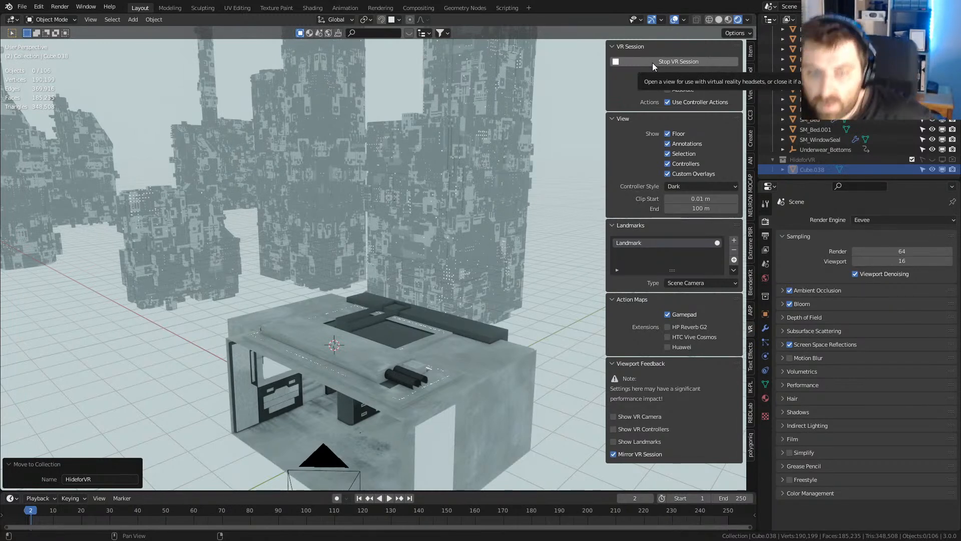
{"action": "left_click", "coordinate": [653, 62]}
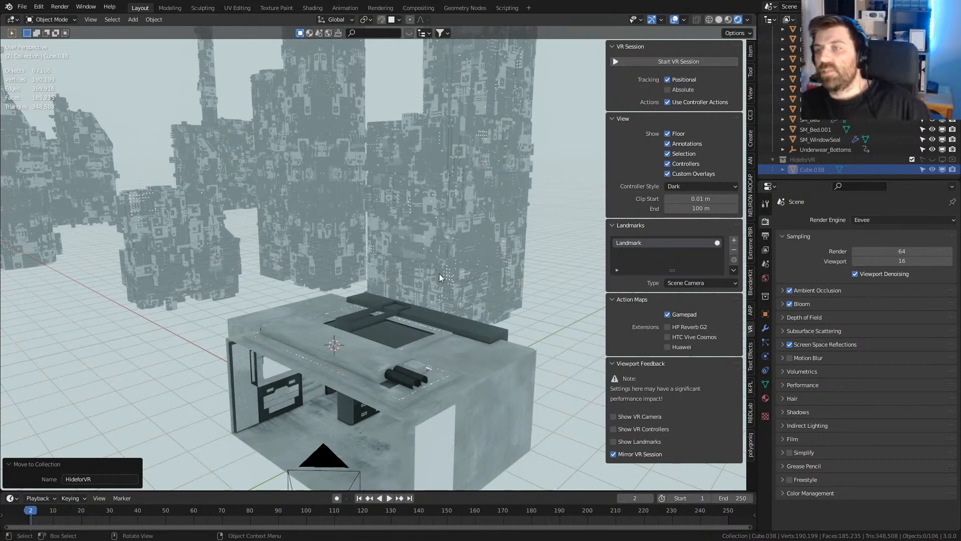
- Examine the apartment interior and the grunge decal on its floor up close in the rendered view
{"action": "middle_click_drag", "start_coordinate": [383, 347], "coordinate": [378, 285]}
{"action": "scroll", "coordinate": [392, 348], "scroll_direction": "down", "scroll_amount": 4}
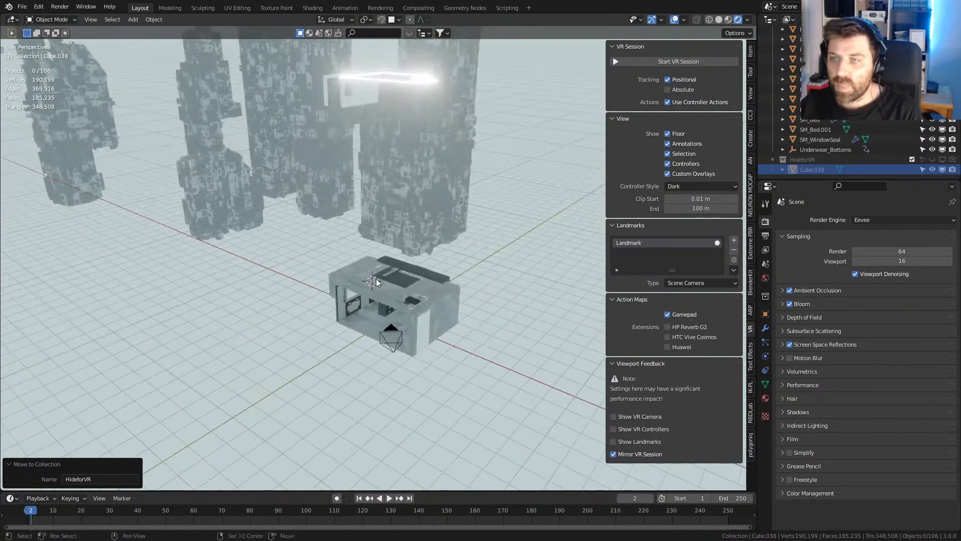
{"action": "scroll", "coordinate": [378, 285], "scroll_direction": "up", "scroll_amount": 6}
{"action": "middle_click_drag", "start_coordinate": [413, 405], "coordinate": [395, 382]}
{"action": "scroll", "coordinate": [397, 401], "scroll_direction": "down", "scroll_amount": 5}
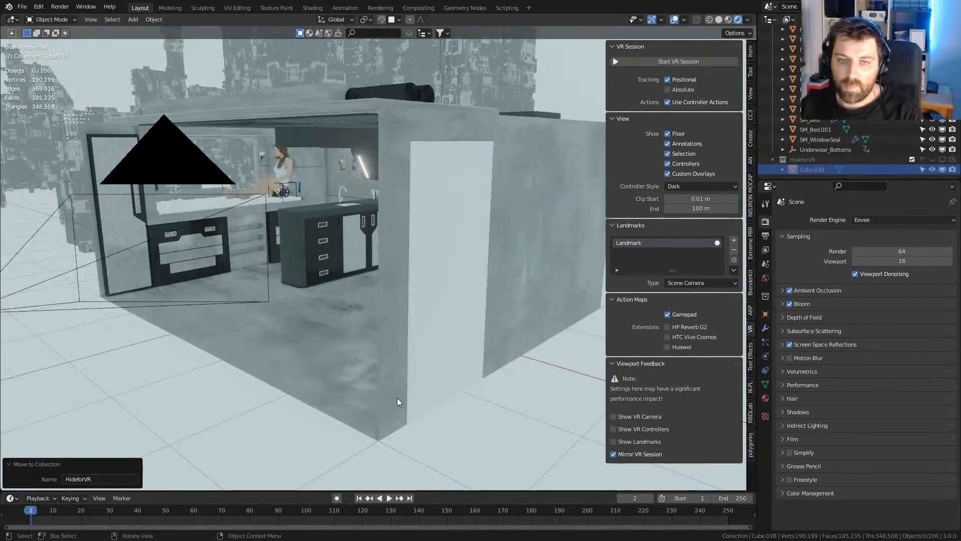
{"action": "left_click", "coordinate": [311, 360]}
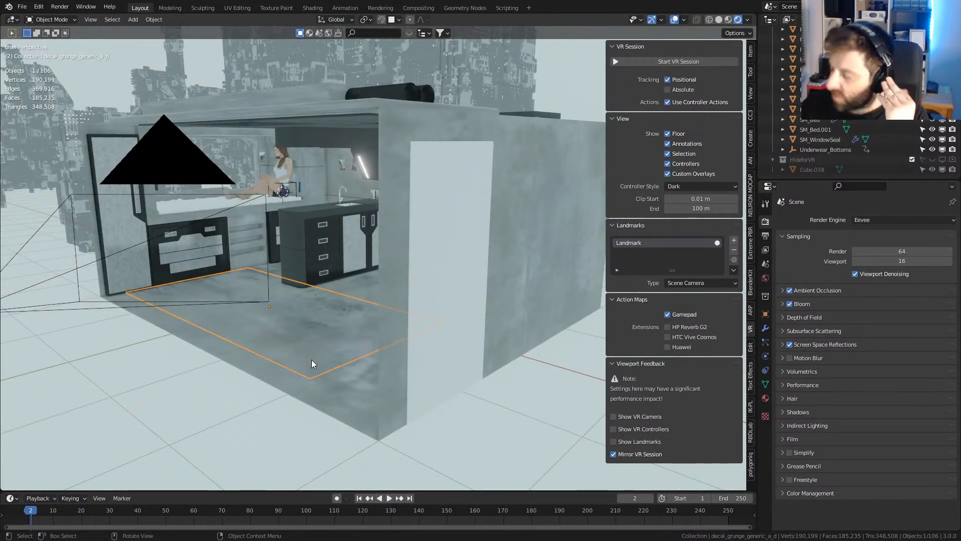
{"action": "key", "text": "KP_Decimal"}
{"action": "middle_click_drag", "start_coordinate": [321, 352], "coordinate": [306, 426], "text": "shift"}
{"action": "scroll", "coordinate": [306, 425], "scroll_direction": "up", "scroll_amount": 4}
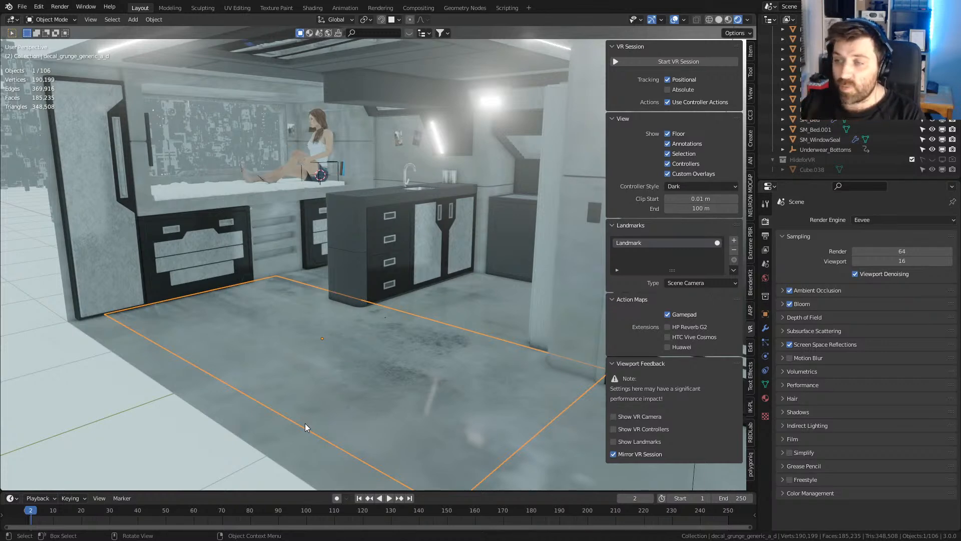
{"action": "middle_click_drag", "start_coordinate": [305, 423], "coordinate": [320, 290]}
- Try to pick a wall object in wireframe shading, and switch the viewport to solid shading
{"action": "key", "text": "z"}
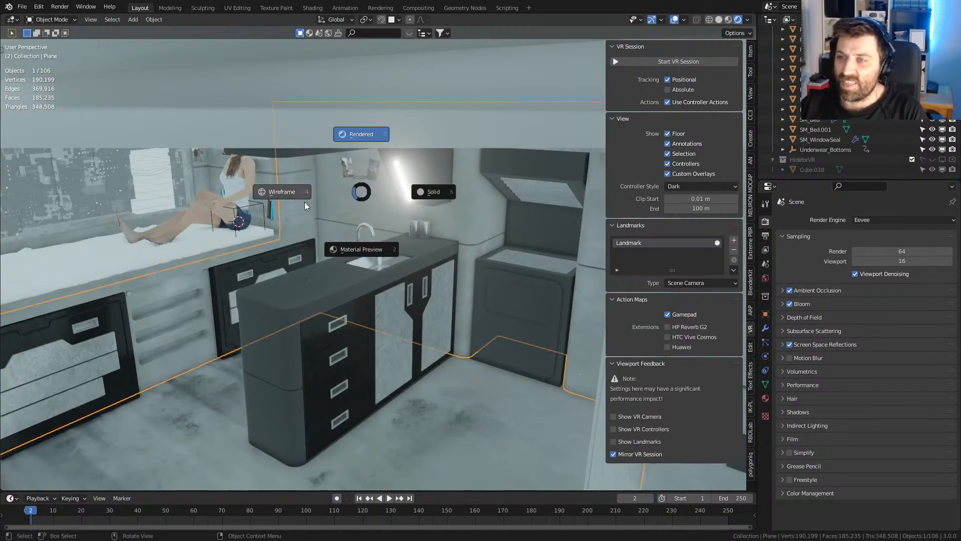
{"action": "left_click", "coordinate": [305, 202]}
{"action": "left_click", "coordinate": [362, 196]}
{"action": "left_click", "coordinate": [476, 222]}
{"action": "left_click", "coordinate": [477, 207]}
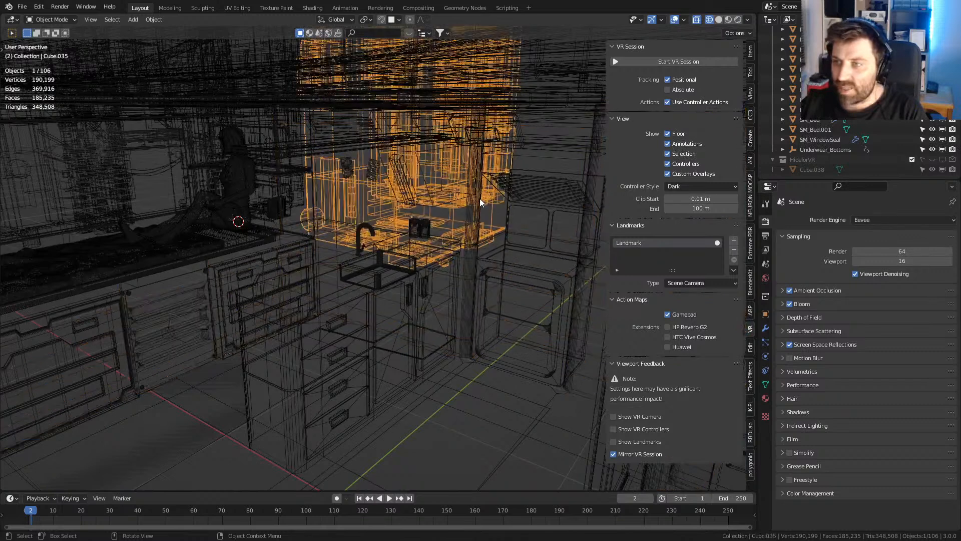
{"action": "left_click", "coordinate": [478, 193]}
{"action": "left_click", "coordinate": [467, 195]}
{"action": "key", "text": "z"}
{"action": "left_click", "coordinate": [537, 193]}
- Duplicate the wall decal Decal_Grunge_Leaking_A.001 and place the copy about -2.93 m along X, on the wall behind the kitchen sink
{"action": "mouse_move", "coordinate": [536, 193]}
{"action": "middle_mouse_down"}
{"action": "mouse_move", "coordinate": [521, 200]}
{"action": "mouse_move", "coordinate": [525, 218]}
{"action": "mouse_move", "coordinate": [520, 204]}
{"action": "middle_mouse_up"}
{"action": "left_click", "coordinate": [325, 204]}
{"action": "middle_click_drag", "start_coordinate": [326, 203], "coordinate": [566, 200]}
{"action": "left_click", "coordinate": [566, 201]}
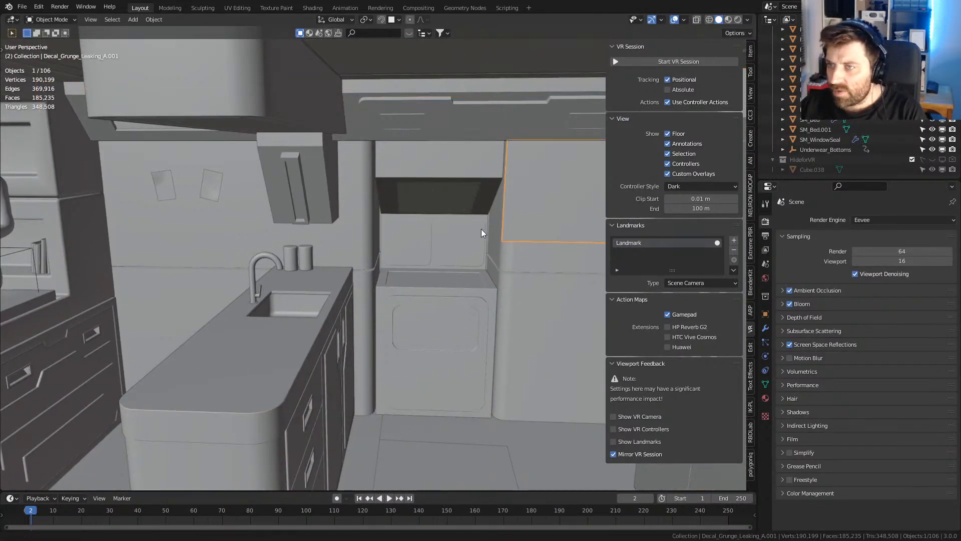
{"action": "middle_click_drag", "start_coordinate": [476, 230], "coordinate": [538, 200], "text": "shift"}
{"action": "key", "text": "shift+d"}
{"action": "key", "text": "x"}
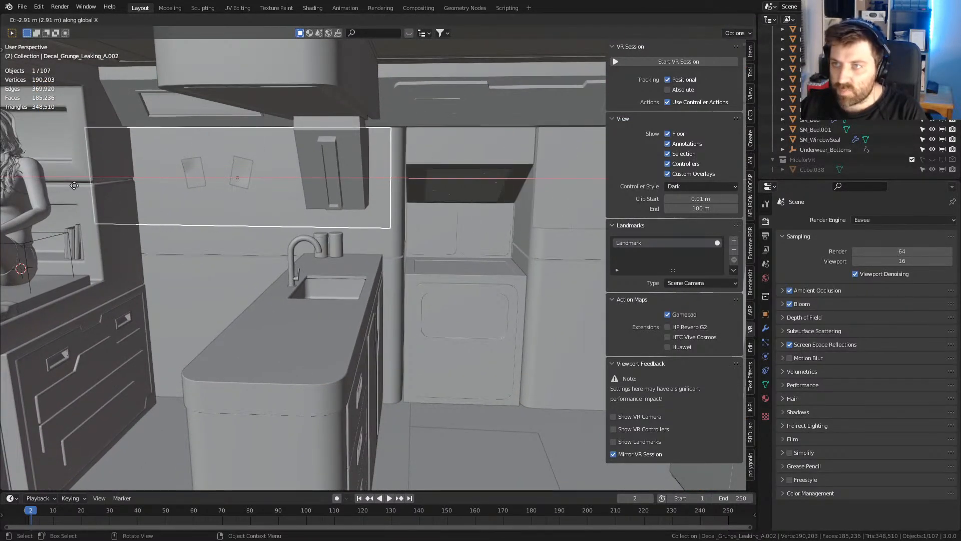
{"action": "left_click", "coordinate": [76, 189]}
- Scale the duplicated wall decal up to about 1.05 and raise it about 0.005 m along Z
{"action": "key", "text": "s"}
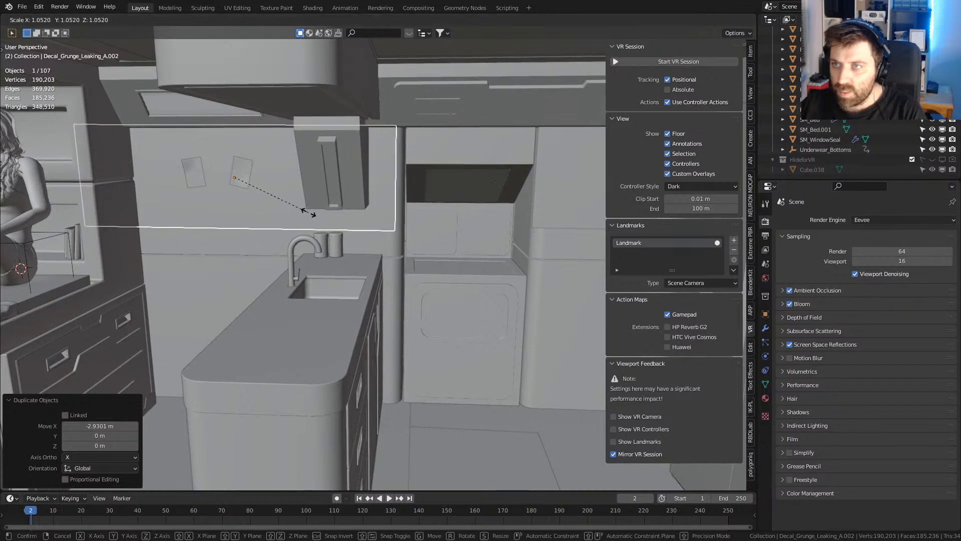
{"action": "left_click", "coordinate": [308, 212]}
{"action": "key", "text": "g"}
{"action": "key", "text": "z"}
{"action": "left_click", "coordinate": [313, 204]}
{"action": "scroll", "coordinate": [385, 284], "scroll_direction": "down", "scroll_amount": 1}
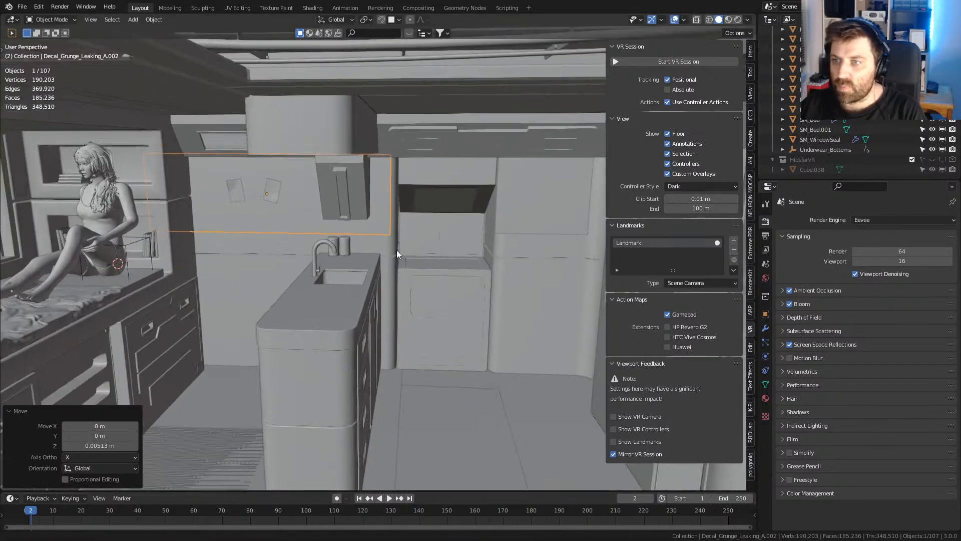
- Show the viewport in rendered shading and remap all faces of the floor Plane.024 with Cube Projection
{"action": "middle_click_drag", "start_coordinate": [385, 213], "coordinate": [382, 236]}
{"action": "scroll", "coordinate": [415, 251], "scroll_direction": "down", "scroll_amount": 2}
{"action": "scroll", "coordinate": [473, 295], "scroll_direction": "up", "scroll_amount": 1}
{"action": "left_click", "coordinate": [456, 240]}
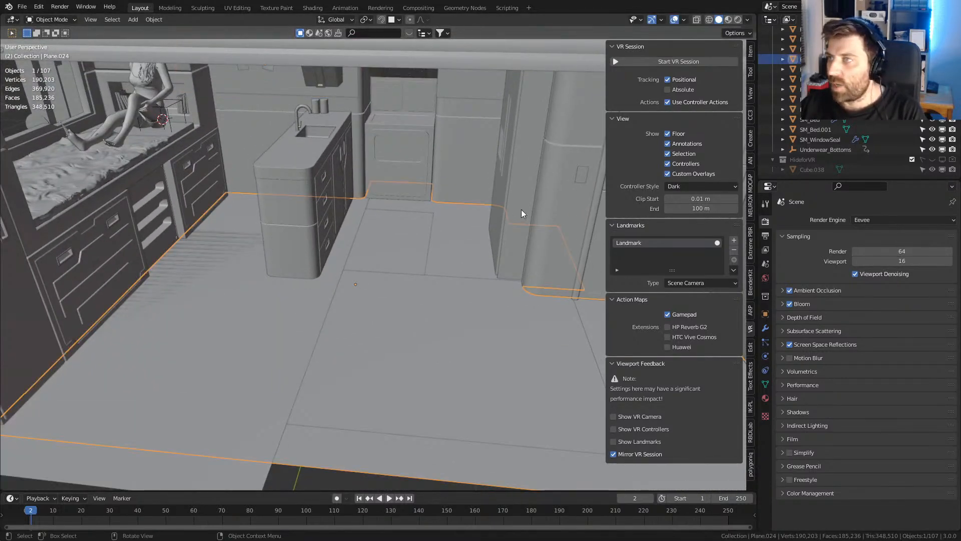
{"action": "left_click", "coordinate": [737, 19]}
{"action": "mouse_move", "coordinate": [459, 237]}
{"action": "middle_mouse_down"}
{"action": "mouse_move", "coordinate": [446, 284]}
{"action": "mouse_move", "coordinate": [433, 243]}
{"action": "middle_mouse_up"}
{"action": "scroll", "coordinate": [433, 243], "scroll_direction": "down", "scroll_amount": 2}
{"action": "key", "text": "Tab"}
{"action": "key", "text": "a"}
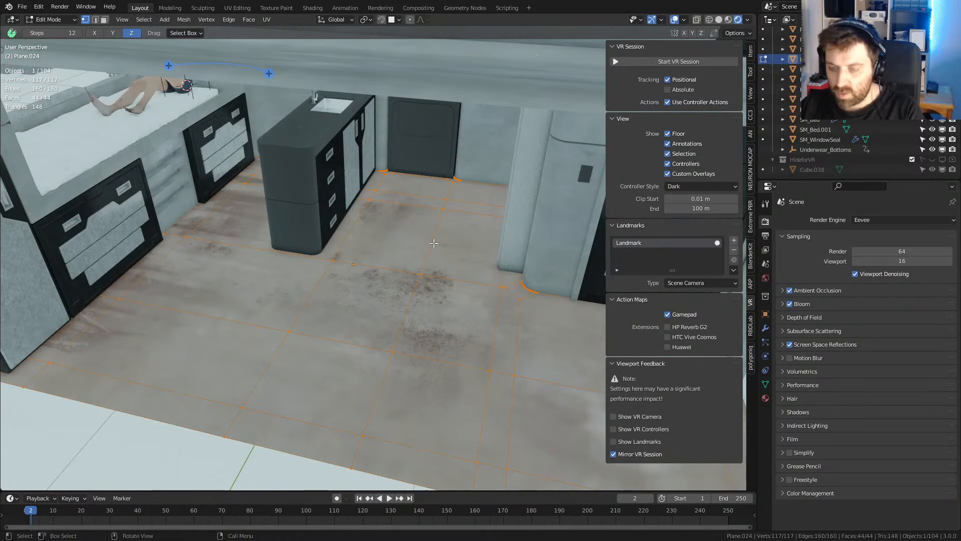
{"action": "key", "text": "u"}
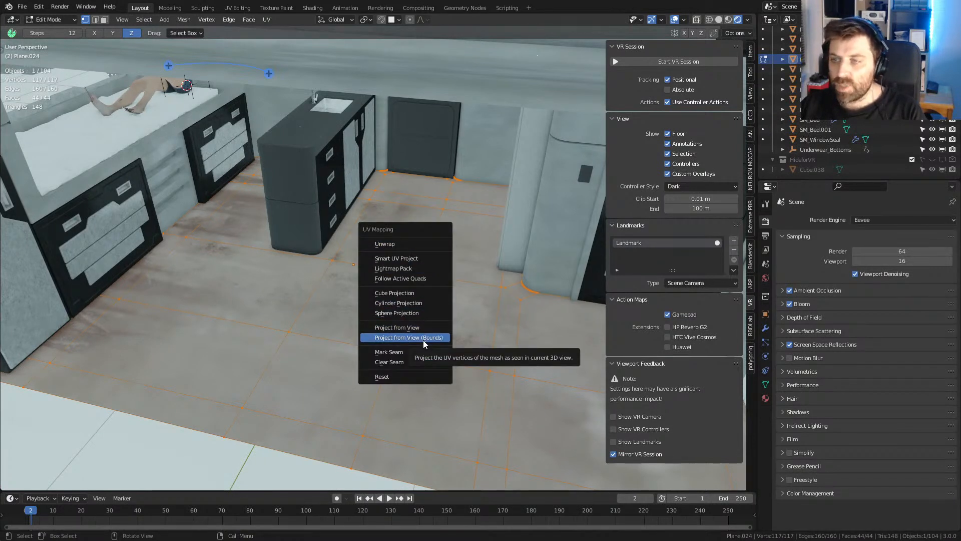
{"action": "left_click", "coordinate": [420, 294]}
{"action": "key", "text": "Tab"}
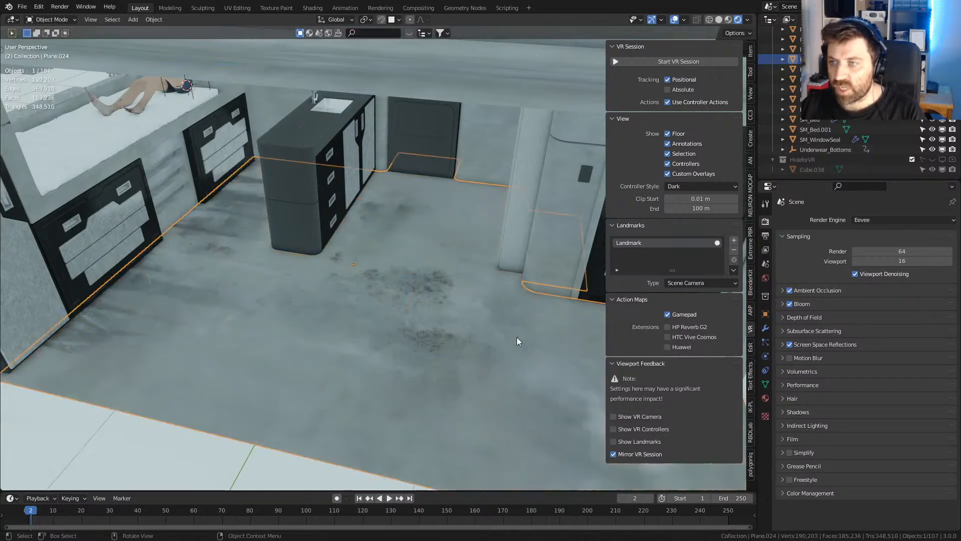
- Switch to the UV Editing workspace and show the floor there in rendered shading
{"action": "middle_click_drag", "start_coordinate": [540, 341], "coordinate": [378, 241], "text": "shift"}
{"action": "scroll", "coordinate": [457, 314], "scroll_direction": "up", "scroll_amount": 4}
{"action": "scroll", "coordinate": [464, 324], "scroll_direction": "down", "scroll_amount": 3}
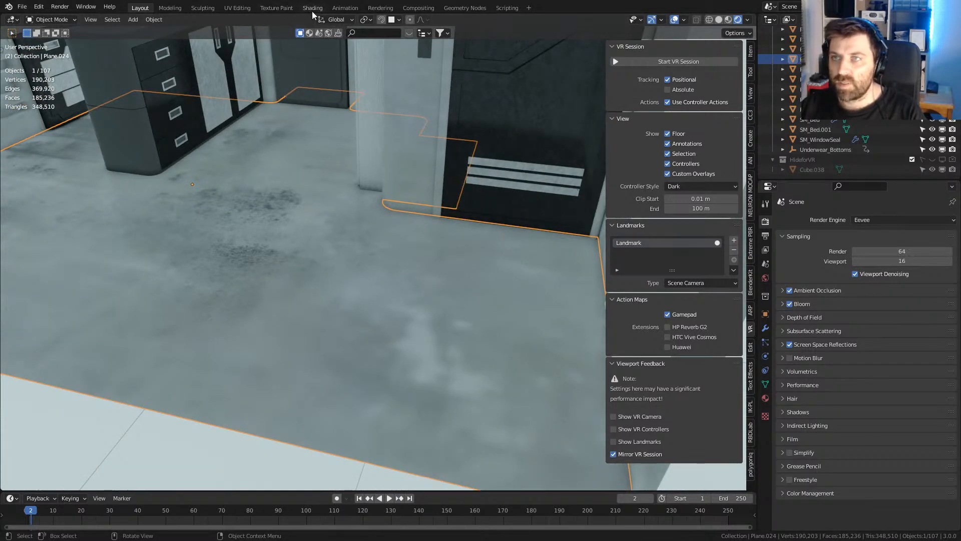
{"action": "left_click", "coordinate": [238, 8]}
{"action": "scroll", "coordinate": [623, 256], "scroll_direction": "up", "scroll_amount": 10}
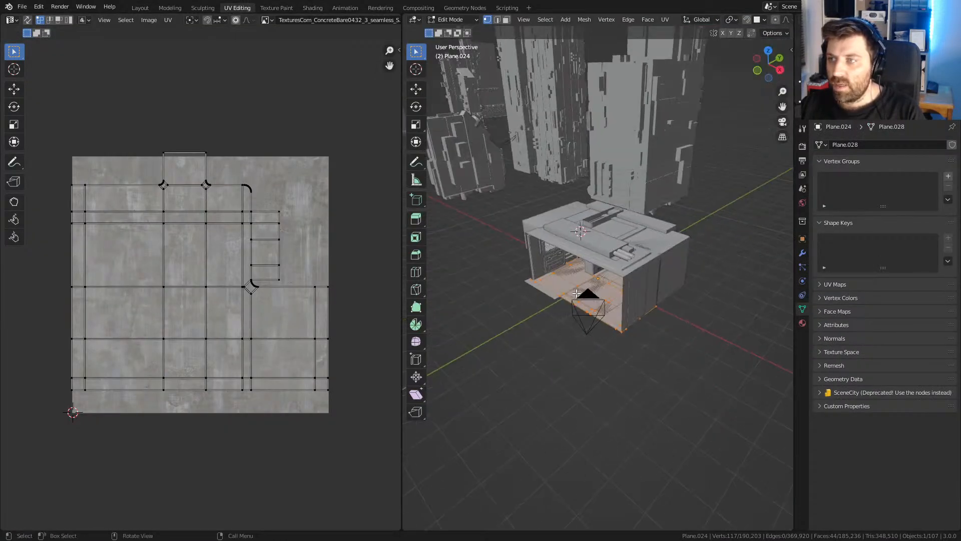
{"action": "scroll", "coordinate": [716, 21], "scroll_direction": "down", "scroll_amount": 5}
{"action": "left_click", "coordinate": [777, 19]}
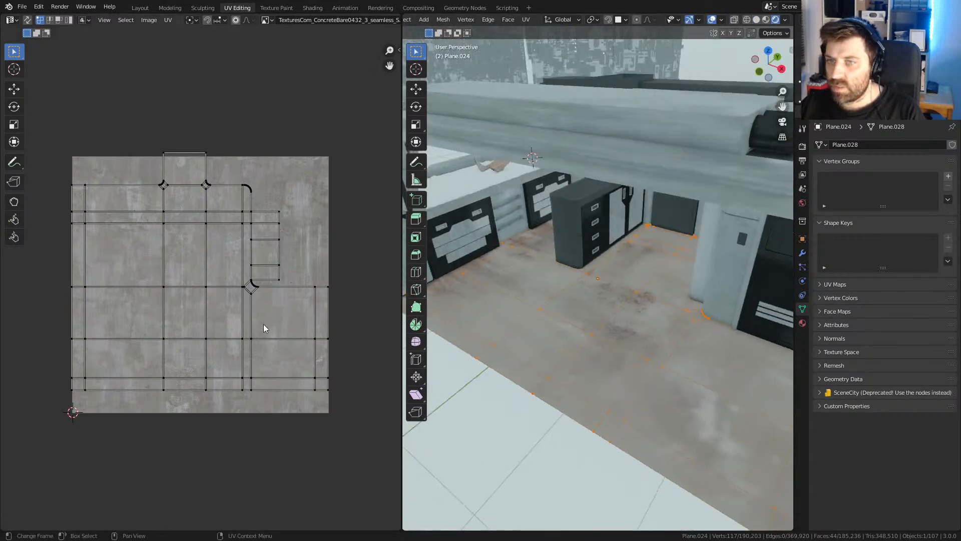
- Scale up all of the floor's UVs over the concrete texture and return to Object Mode
{"action": "key", "text": "a"}
{"action": "key", "text": "s"}
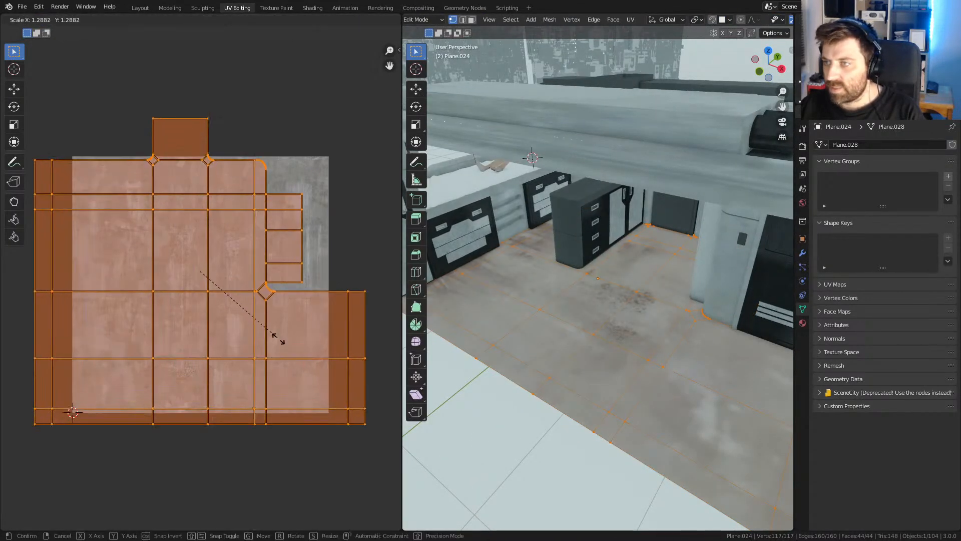
{"action": "left_click", "coordinate": [334, 370]}
{"action": "key", "text": "Tab"}
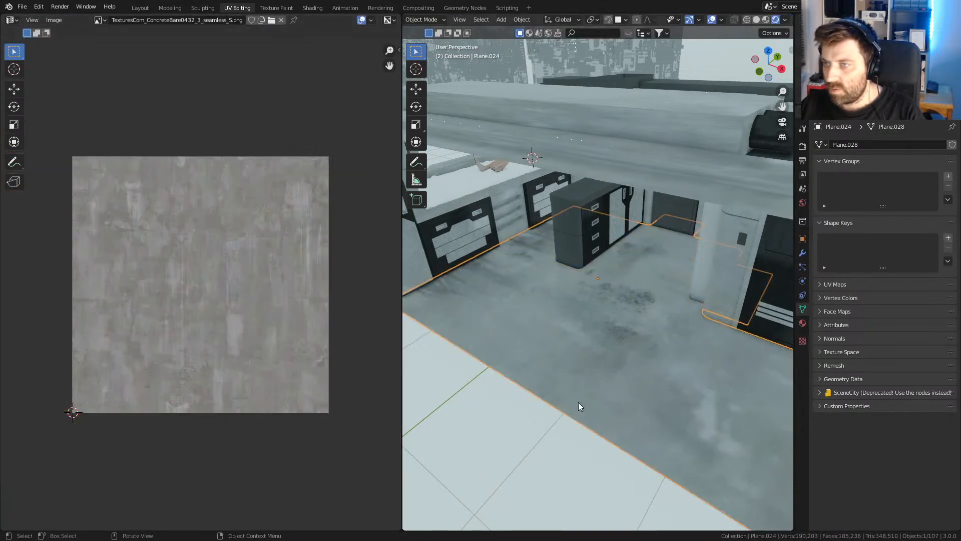
{"action": "middle_click_drag", "start_coordinate": [578, 405], "coordinate": [526, 396]}
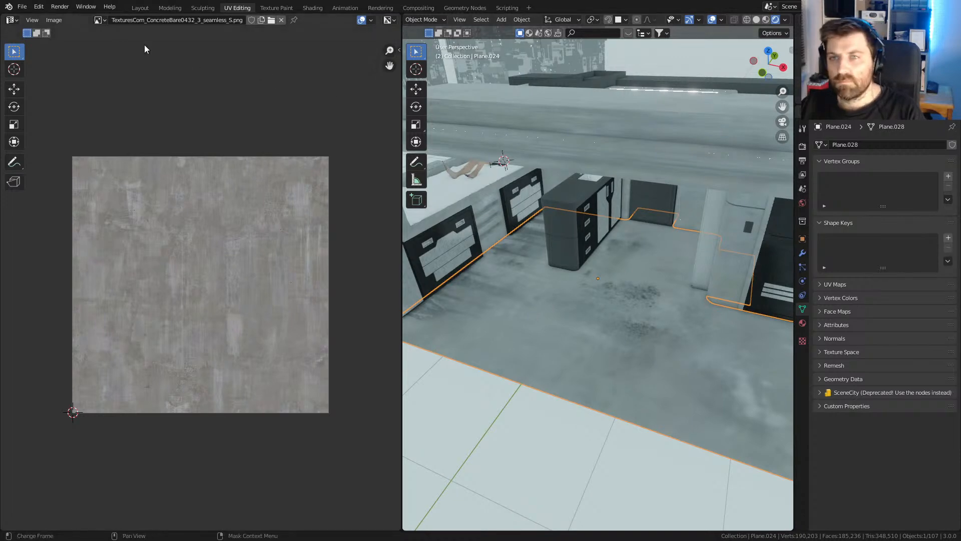
- Switch to the Shading workspace and feed the RoomMaterial's Mapping vector from the Texture Coordinate node's UV output
{"action": "left_click", "coordinate": [137, 8]}
{"action": "left_click", "coordinate": [750, 53]}
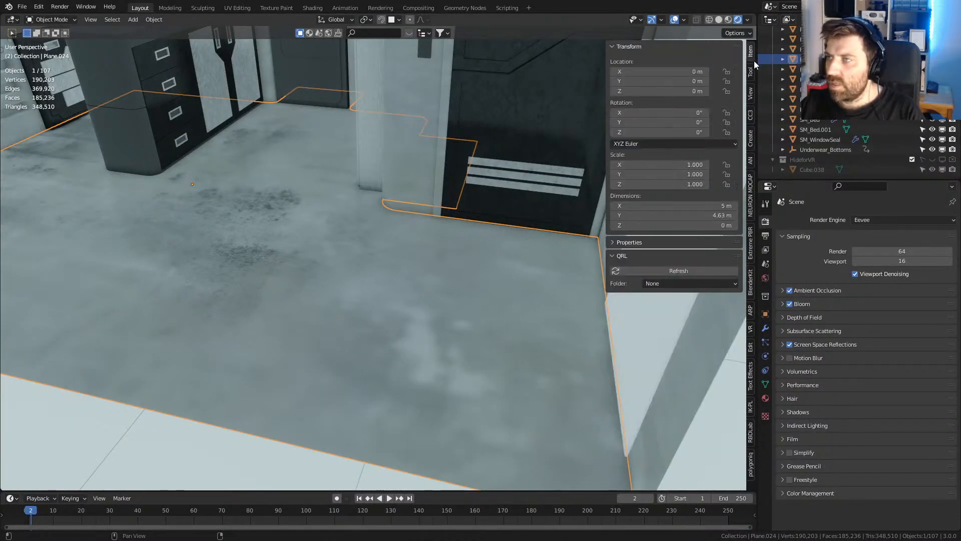
{"action": "scroll", "coordinate": [314, 227], "scroll_direction": "down", "scroll_amount": 5}
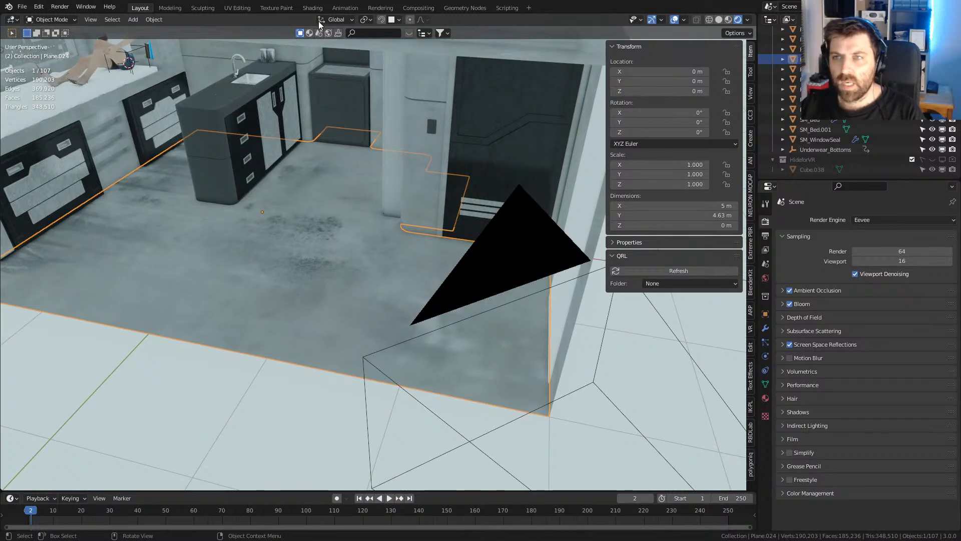
{"action": "left_click", "coordinate": [312, 8]}
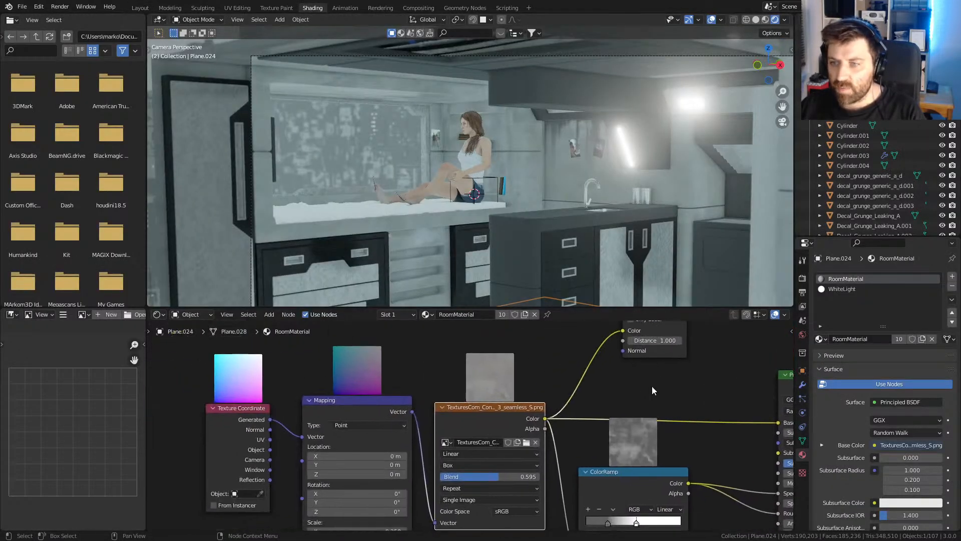
{"action": "middle_click_drag", "start_coordinate": [397, 249], "coordinate": [431, 217]}
{"action": "left_click_drag", "start_coordinate": [270, 439], "coordinate": [302, 437]}
{"action": "middle_click_drag", "start_coordinate": [506, 275], "coordinate": [527, 224]}
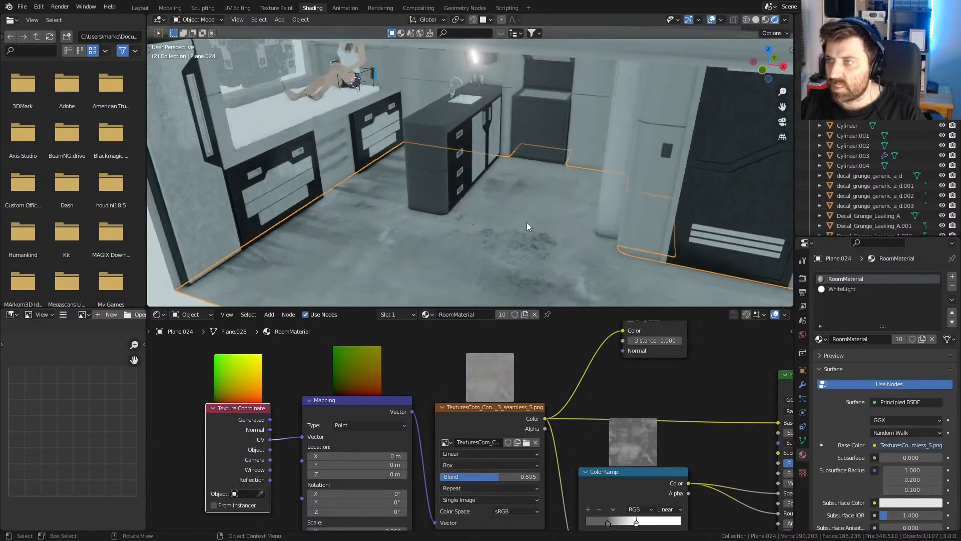
- Select the room's wall object Plane and remap its faces with Cube Projection
{"action": "left_click", "coordinate": [652, 195]}
{"action": "key", "text": "Tab"}
{"action": "key", "text": "u"}
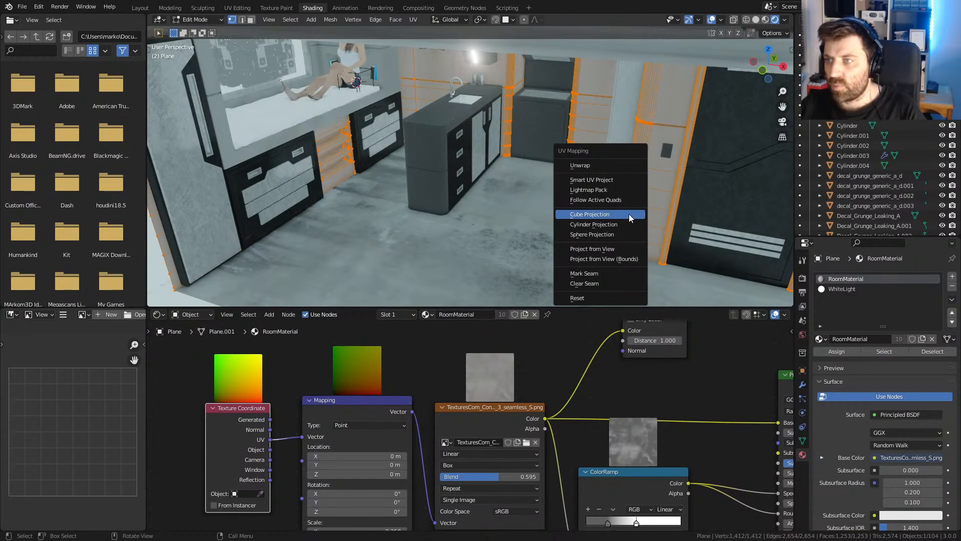
{"action": "left_click", "coordinate": [590, 215]}
{"action": "key", "text": "Tab"}
{"action": "middle_click_drag", "start_coordinate": [591, 249], "coordinate": [539, 227]}
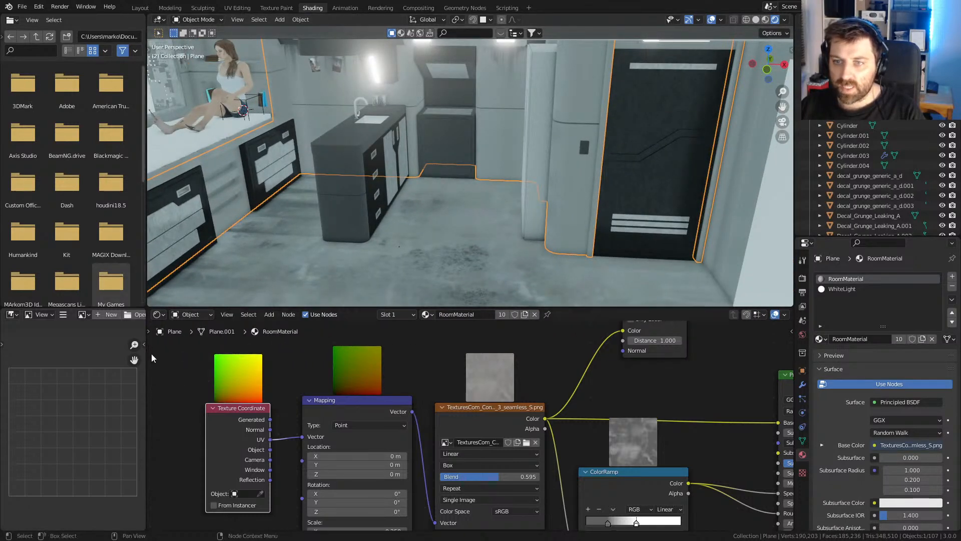
- Widen the file browser area of the Shading workspace and turn it into an Image Editor
{"action": "left_click_drag", "start_coordinate": [147, 372], "coordinate": [201, 372]}
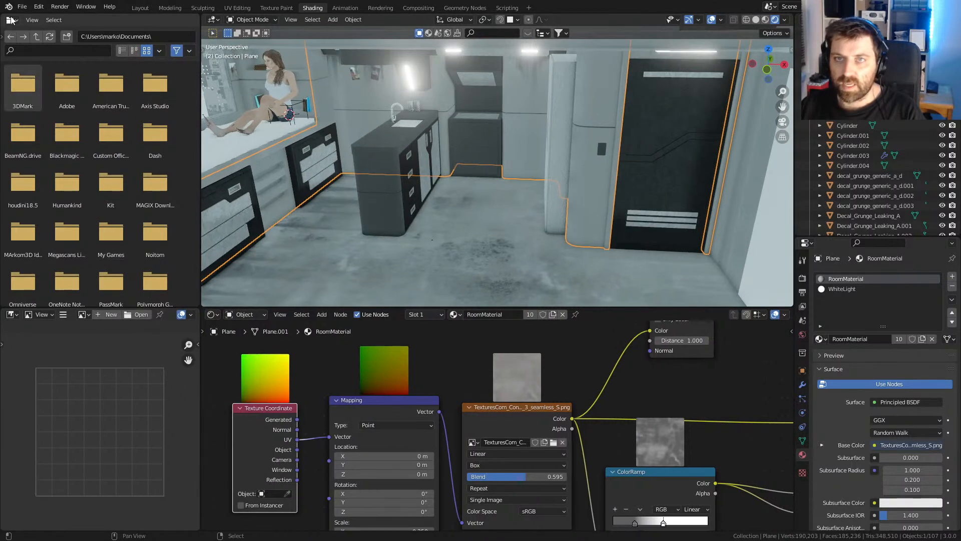
{"action": "left_click", "coordinate": [10, 20]}
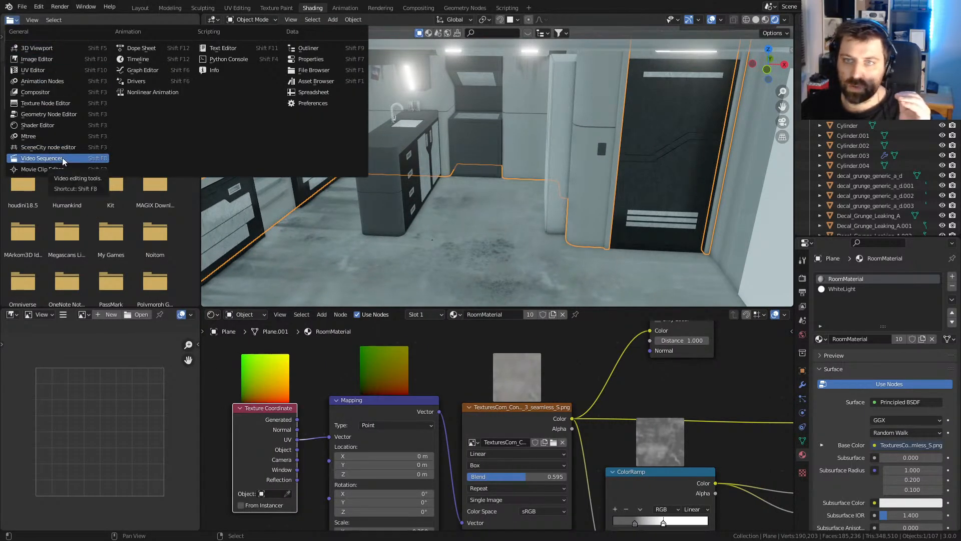
{"action": "left_click", "coordinate": [36, 59]}
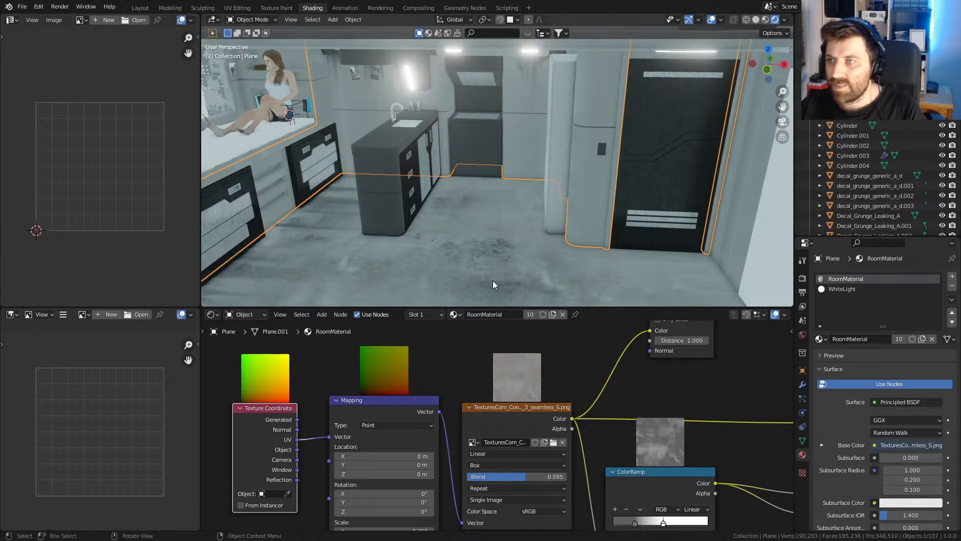
- Select all faces of the wall object and scale up their UVs over the texture
{"action": "key", "text": "Tab"}
{"action": "key", "text": "a"}
{"action": "scroll", "coordinate": [127, 241], "scroll_direction": "down", "scroll_amount": 5}
{"action": "key", "text": "s"}
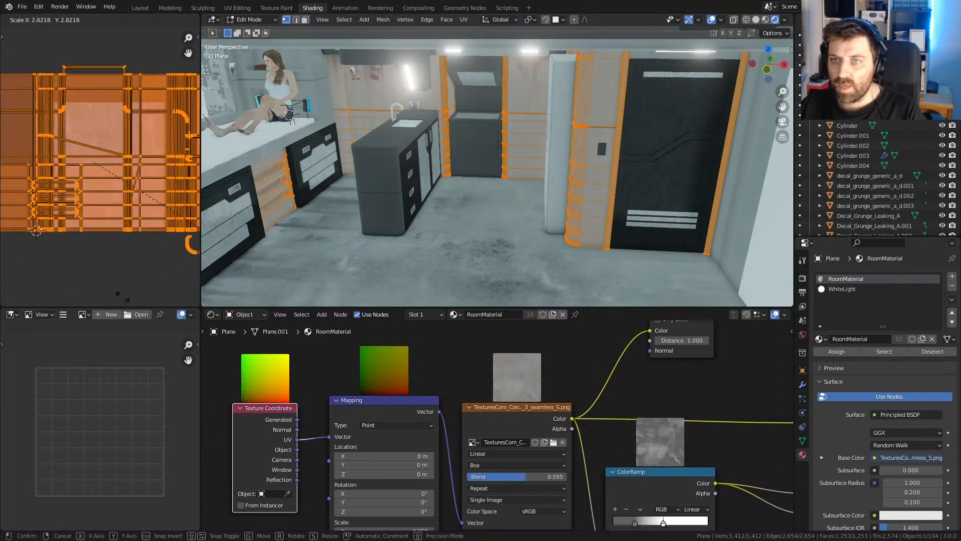
{"action": "left_click", "coordinate": [78, 66]}
{"action": "scroll", "coordinate": [593, 223], "scroll_direction": "down", "scroll_amount": 3}
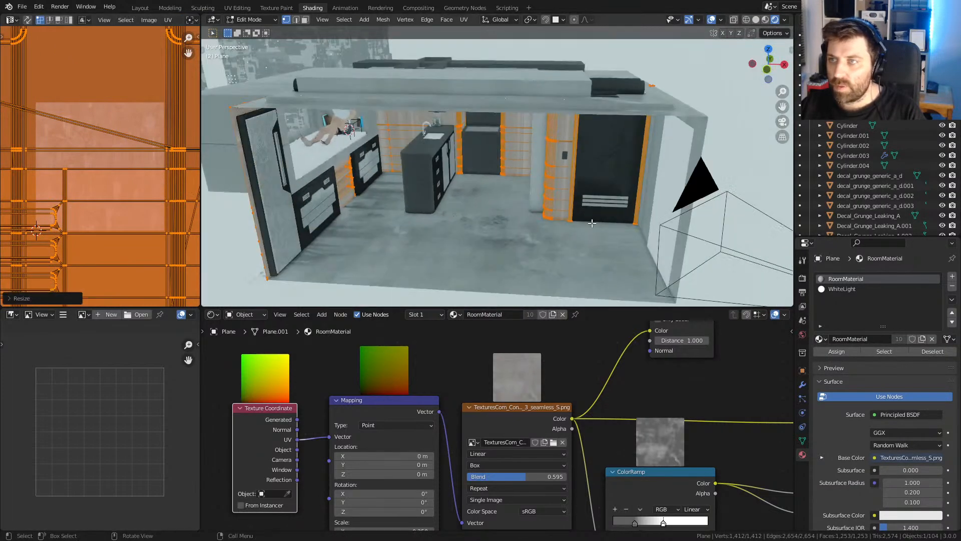
- Return the wall object to Object Mode and apply its object transform
{"action": "middle_click_drag", "start_coordinate": [593, 223], "coordinate": [566, 178]}
{"action": "key", "text": "Tab"}
{"action": "key", "text": "Tab"}
{"action": "key", "text": "Tab"}
{"action": "key", "text": "Tab"}
{"action": "key", "text": "Tab"}
{"action": "key", "text": "ctrl+a"}
{"action": "left_click", "coordinate": [564, 173]}
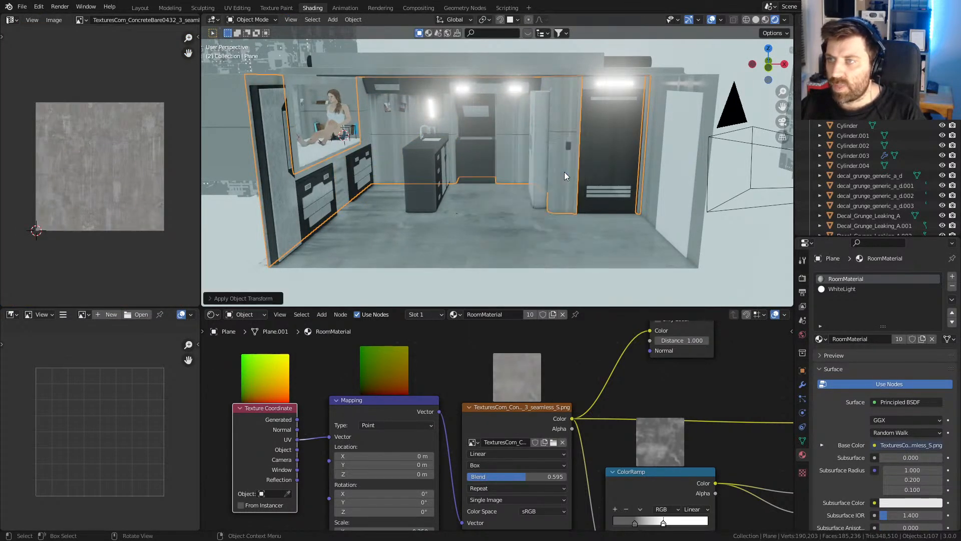
- Remap all wall faces with Cube Projection again and enlarge their UVs well beyond the concrete texture
{"action": "key", "text": "Tab"}
{"action": "key", "text": "u"}
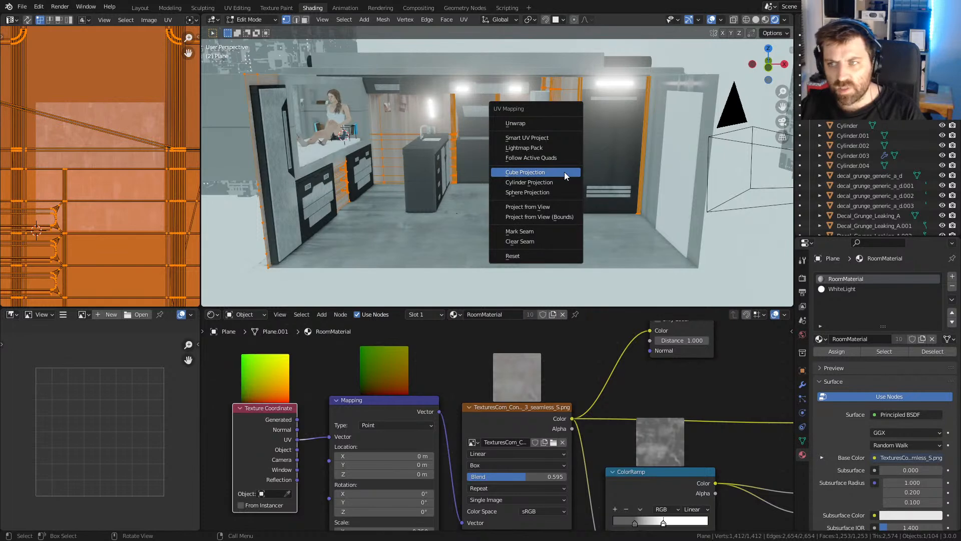
{"action": "left_click", "coordinate": [564, 172]}
{"action": "key", "text": "s"}
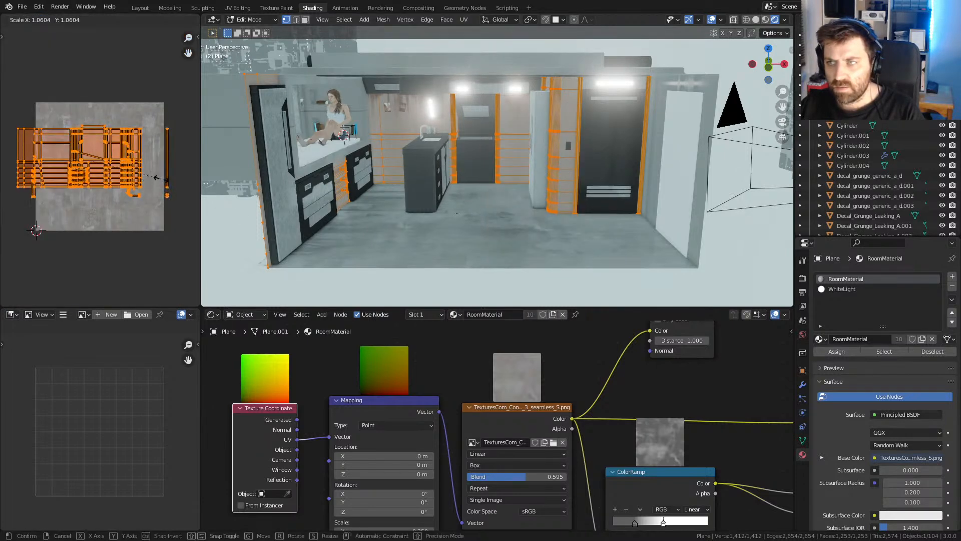
{"action": "left_click", "coordinate": [28, 258]}
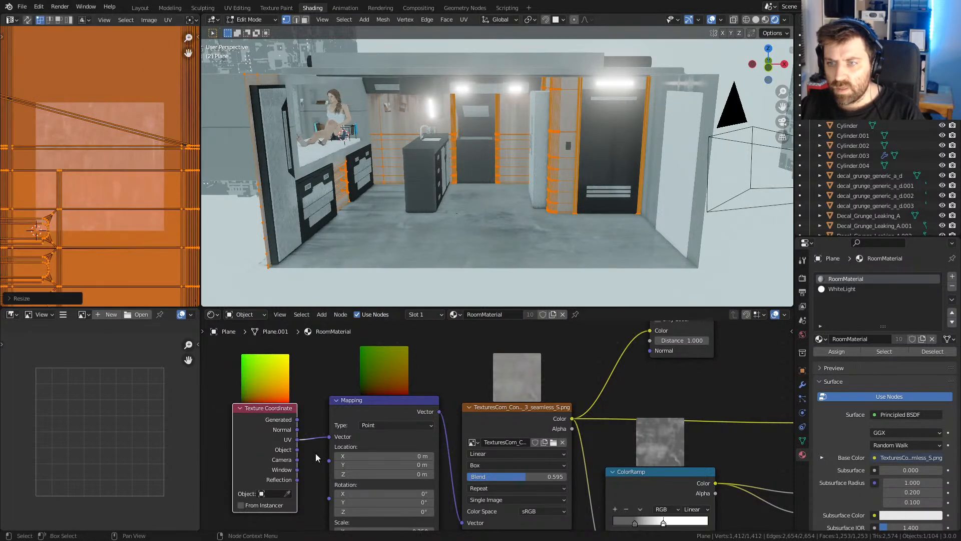
- Inspect the slotted wall panel beside the drawers up close and try to scale all wall UVs along Y and X
{"action": "middle_click_drag", "start_coordinate": [354, 153], "coordinate": [331, 150]}
{"action": "scroll", "coordinate": [521, 202], "scroll_direction": "up", "scroll_amount": 4}
{"action": "middle_click_drag", "start_coordinate": [521, 202], "coordinate": [423, 221], "text": "shift"}
{"action": "scroll", "coordinate": [67, 259], "scroll_direction": "down", "scroll_amount": 5}
{"action": "scroll", "coordinate": [422, 195], "scroll_direction": "up", "scroll_amount": 3}
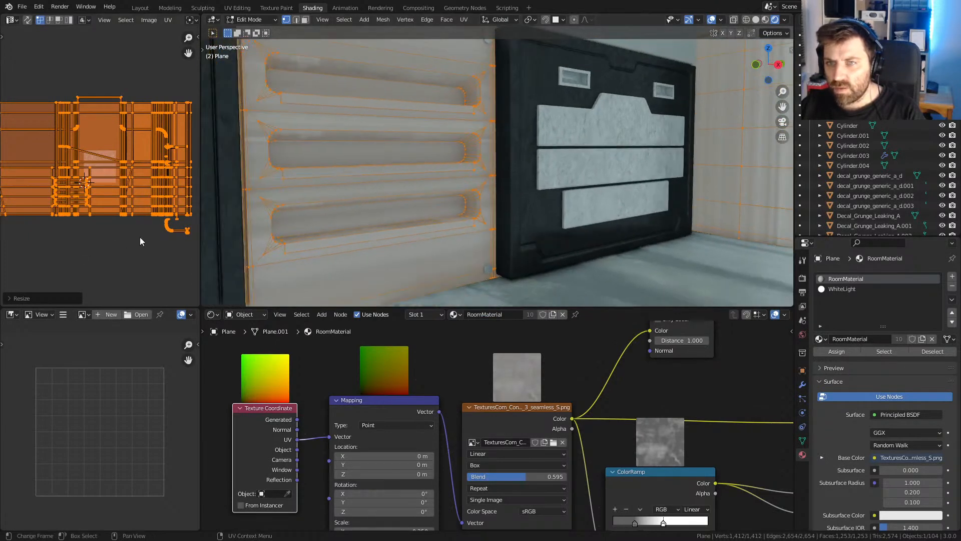
{"action": "key", "text": "s"}
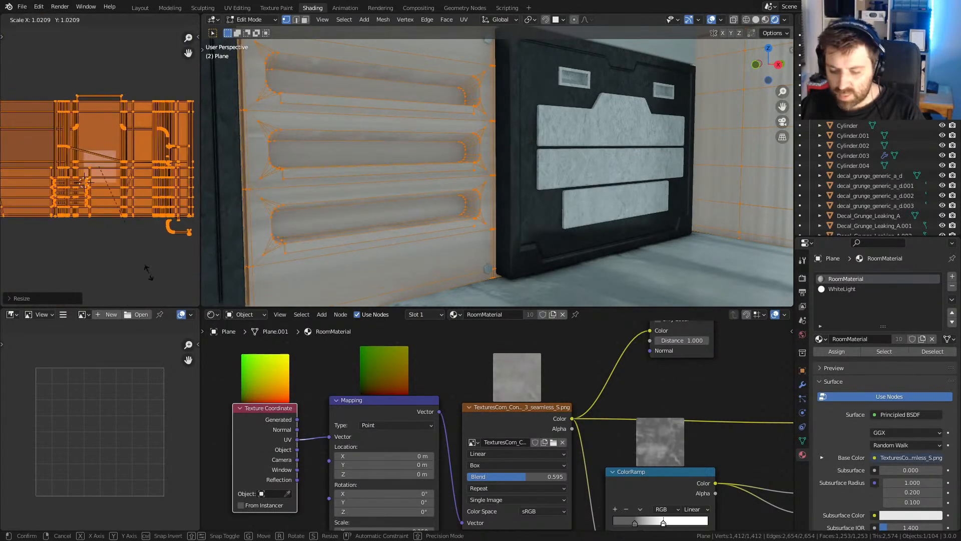
{"action": "key", "text": "y"}
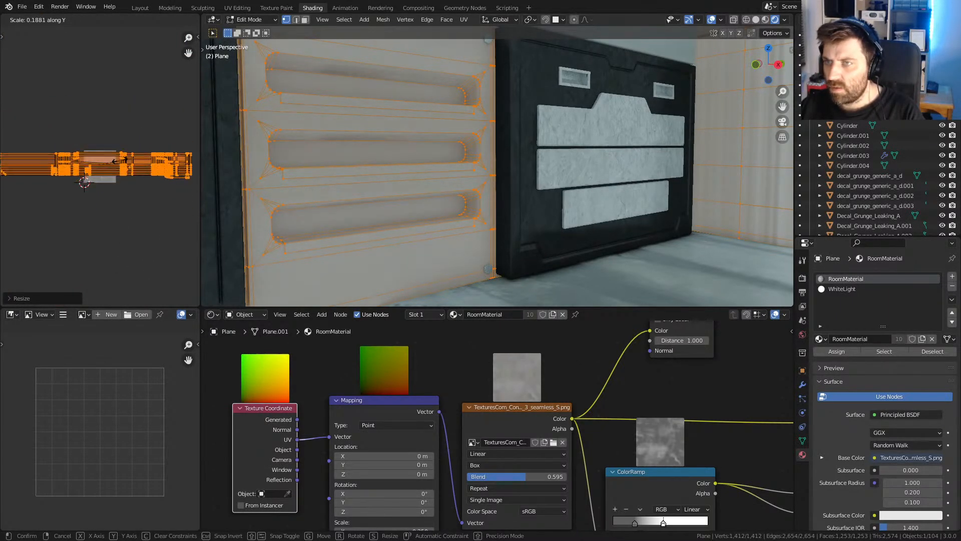
{"action": "key", "text": "x"}
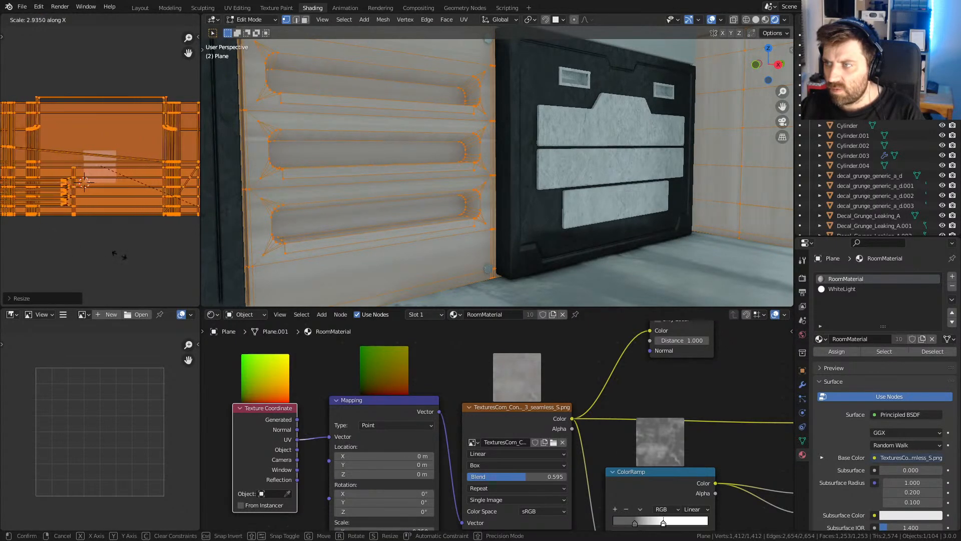
{"action": "left_click", "coordinate": [121, 37]}
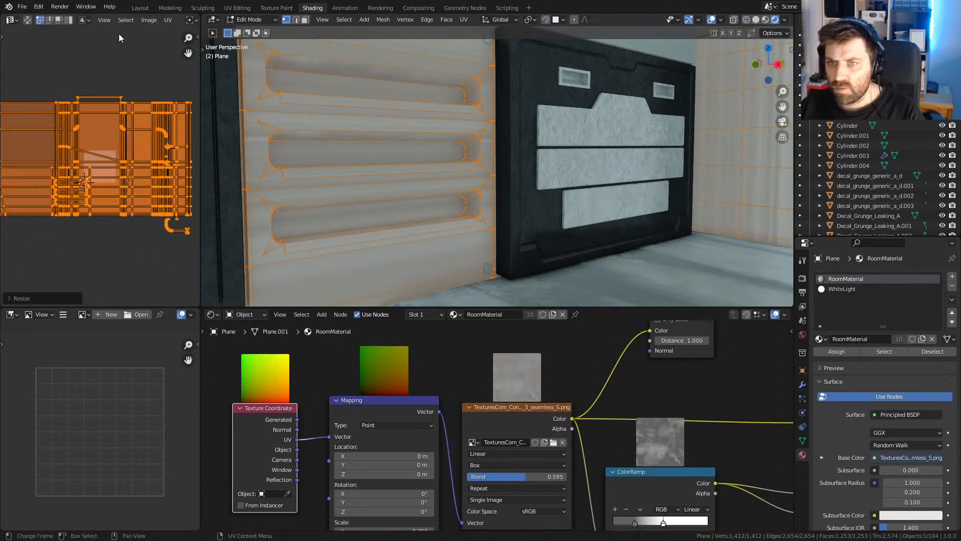
- Set the RoomMaterial concrete image texture's projection to Flat
{"action": "scroll", "coordinate": [183, 202], "scroll_direction": "up", "scroll_amount": 5}
{"action": "middle_click_drag", "start_coordinate": [584, 464], "coordinate": [548, 421]}
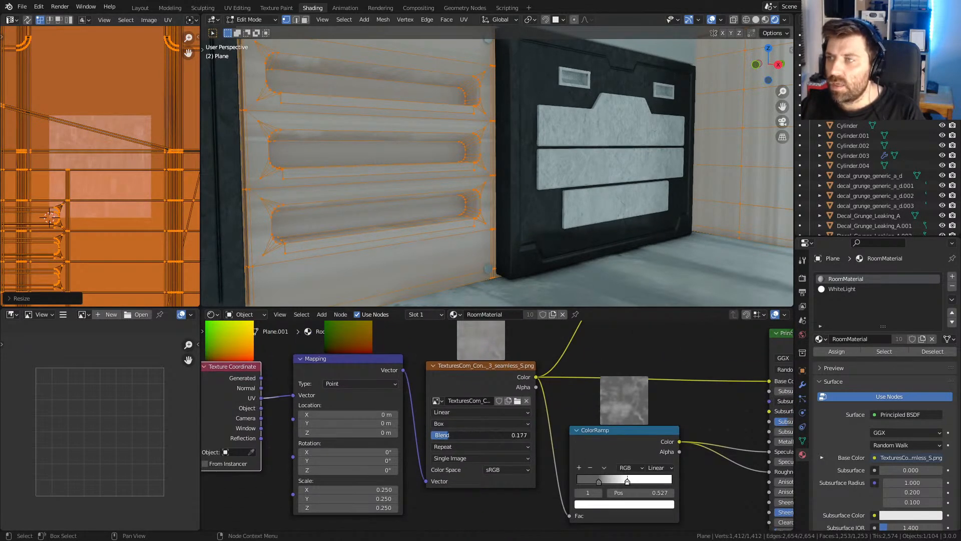
{"action": "left_click", "coordinate": [461, 424]}
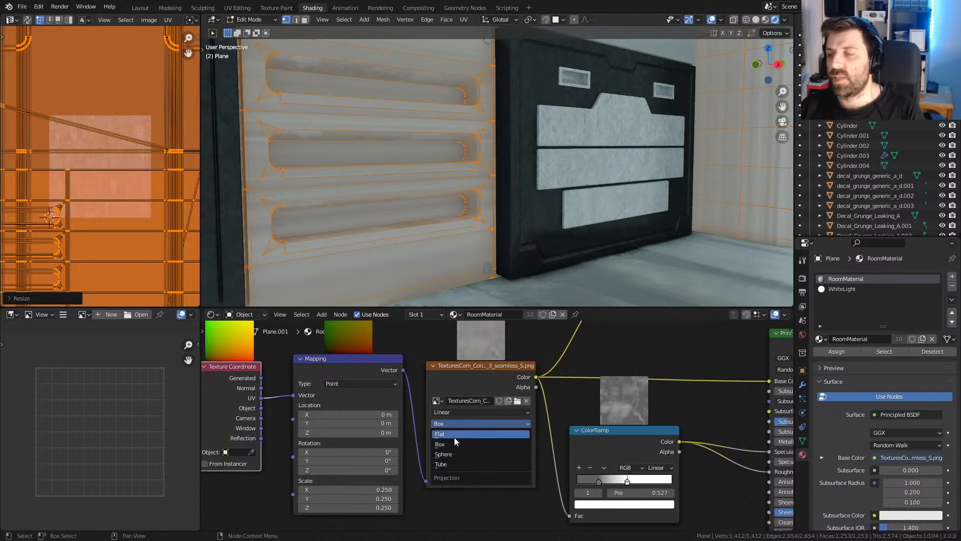
{"action": "left_click", "coordinate": [455, 435]}
- Scale down all UVs of the room wall mesh so the concrete texture fits the walls better
{"action": "middle_click_drag", "start_coordinate": [601, 235], "coordinate": [669, 262]}
{"action": "scroll", "coordinate": [670, 258], "scroll_direction": "down", "scroll_amount": 5}
{"action": "scroll", "coordinate": [601, 217], "scroll_direction": "up", "scroll_amount": 5}
{"action": "key", "text": "Tab"}
{"action": "middle_click_drag", "start_coordinate": [599, 198], "coordinate": [580, 183]}
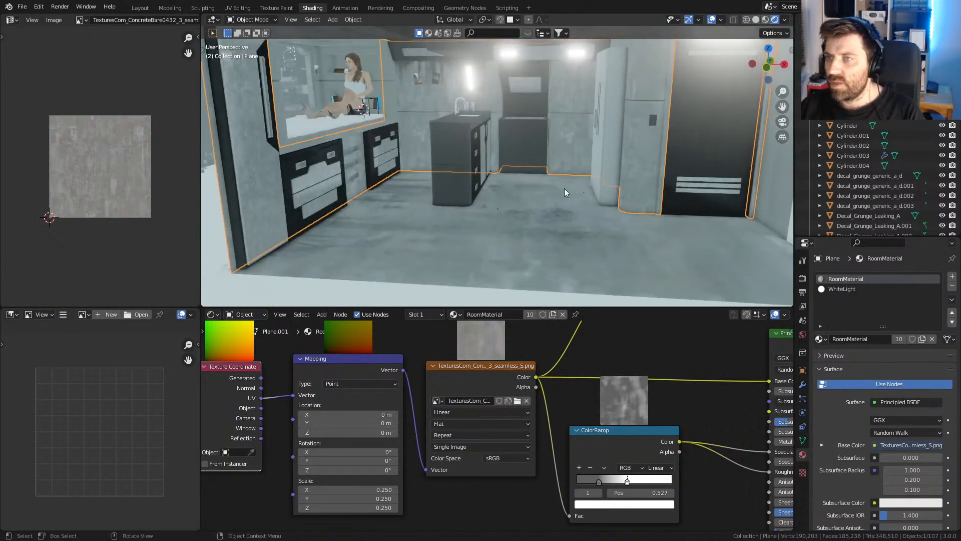
{"action": "key", "text": "Tab"}
{"action": "key", "text": "s"}
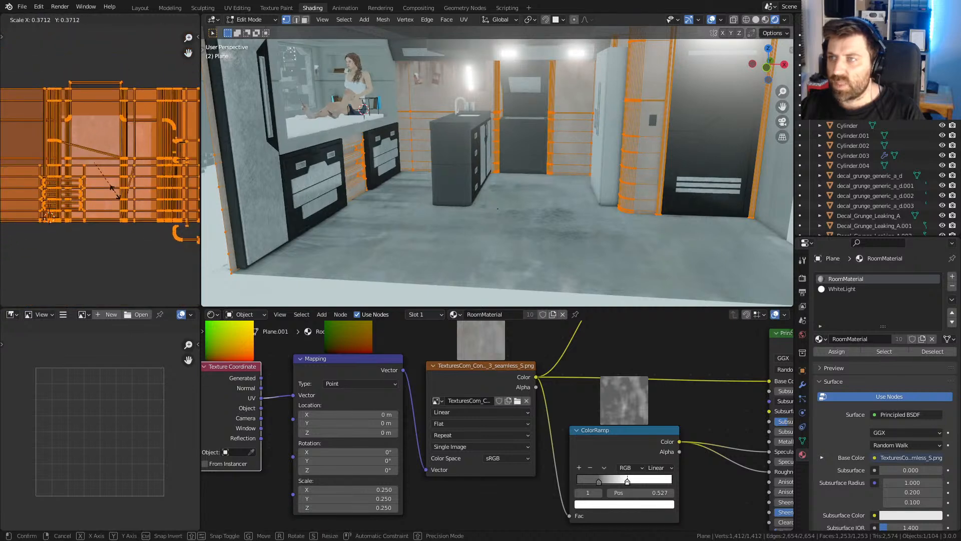
{"action": "left_click", "coordinate": [271, 198]}
{"action": "key", "text": "Tab"}
- Scale up all UVs of the ceiling border frame about 1.6 times
{"action": "scroll", "coordinate": [449, 184], "scroll_direction": "down", "scroll_amount": 5}
{"action": "middle_click_drag", "start_coordinate": [449, 184], "coordinate": [572, 129]}
{"action": "left_click", "coordinate": [571, 128]}
{"action": "key", "text": "Tab"}
{"action": "key", "text": "KP_Decimal"}
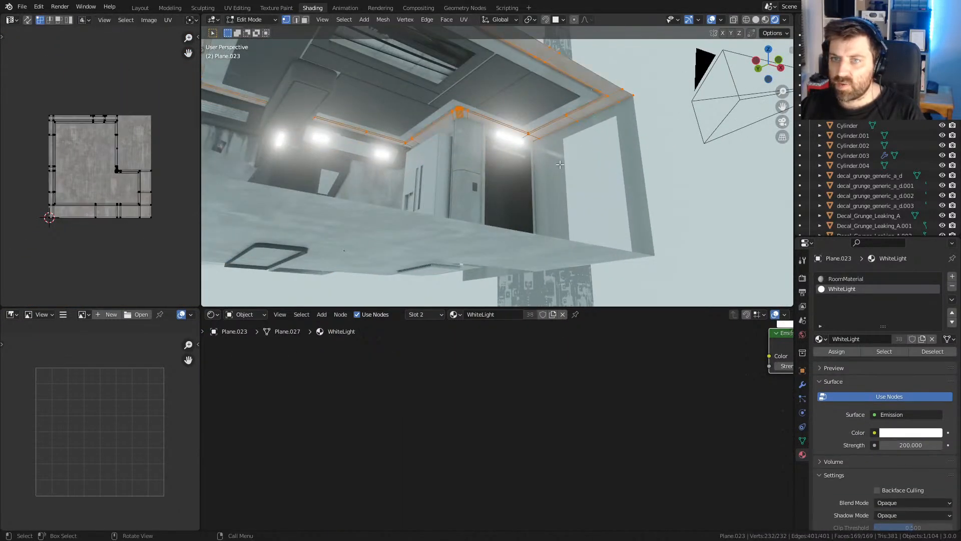
{"action": "key", "text": "a"}
{"action": "key", "text": "s"}
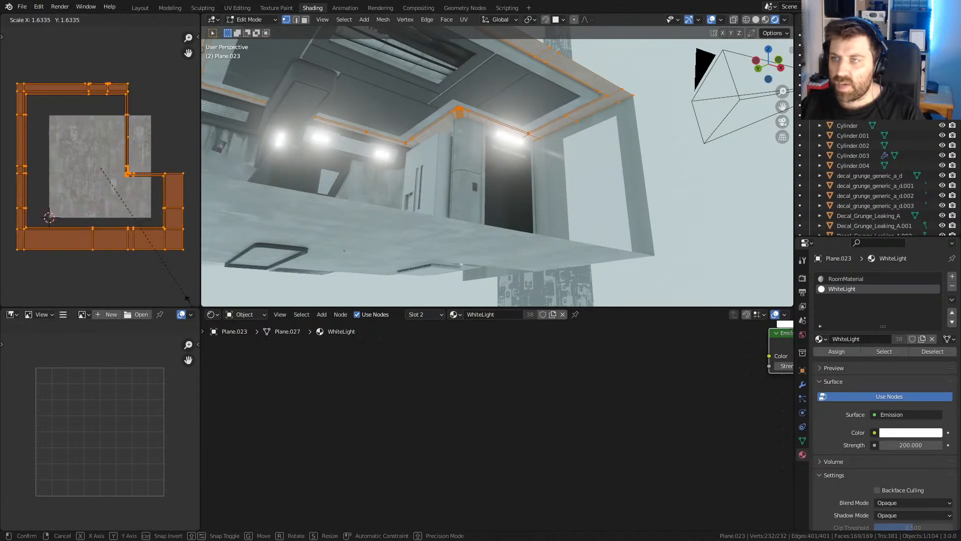
{"action": "left_click", "coordinate": [191, 307]}
{"action": "key", "text": "Tab"}
- Unwrap the wall around the large opening with Cube Projection and scale up its UVs beyond the texture image
{"action": "left_click", "coordinate": [633, 235]}
{"action": "middle_click_drag", "start_coordinate": [634, 223], "coordinate": [639, 248]}
{"action": "key", "text": "Tab"}
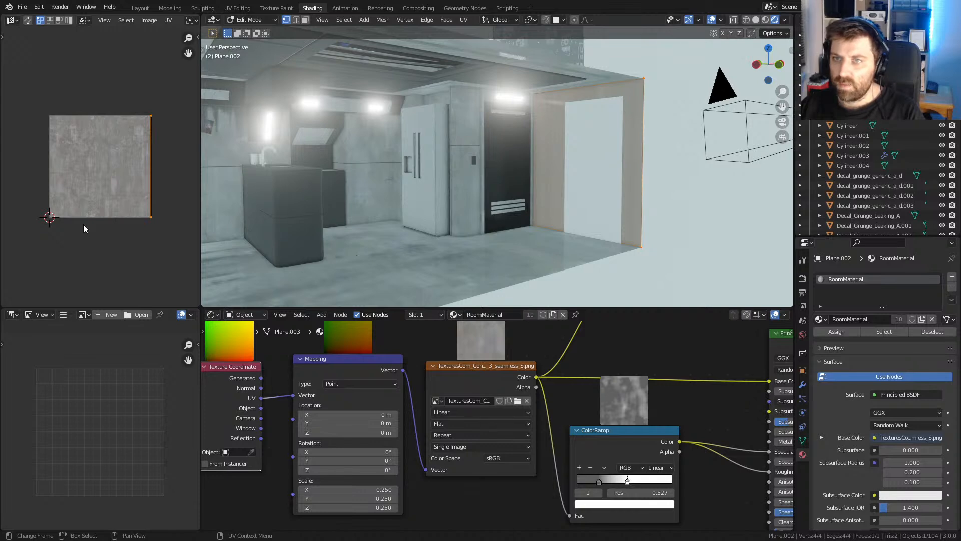
{"action": "key", "text": "u"}
{"action": "left_click", "coordinate": [487, 220]}
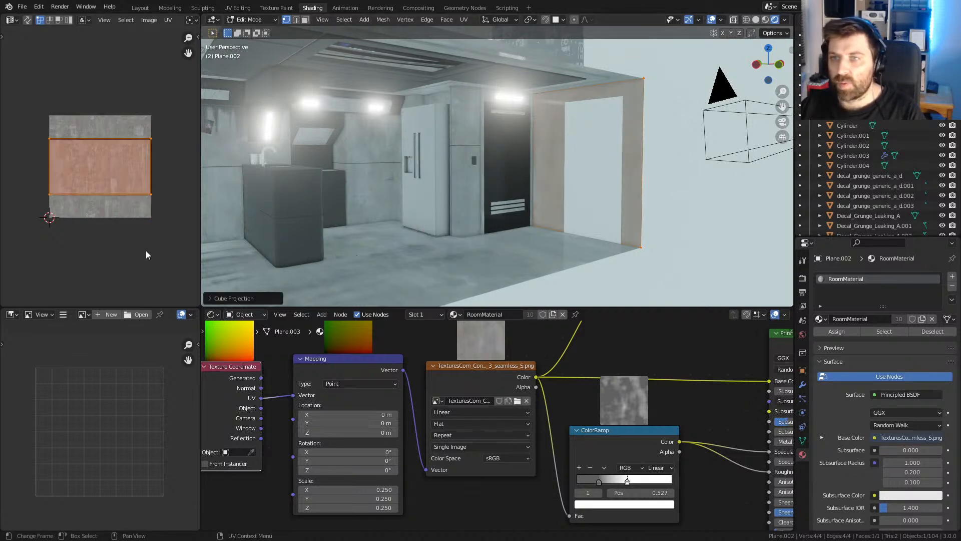
{"action": "key", "text": "s"}
{"action": "left_click", "coordinate": [125, 274]}
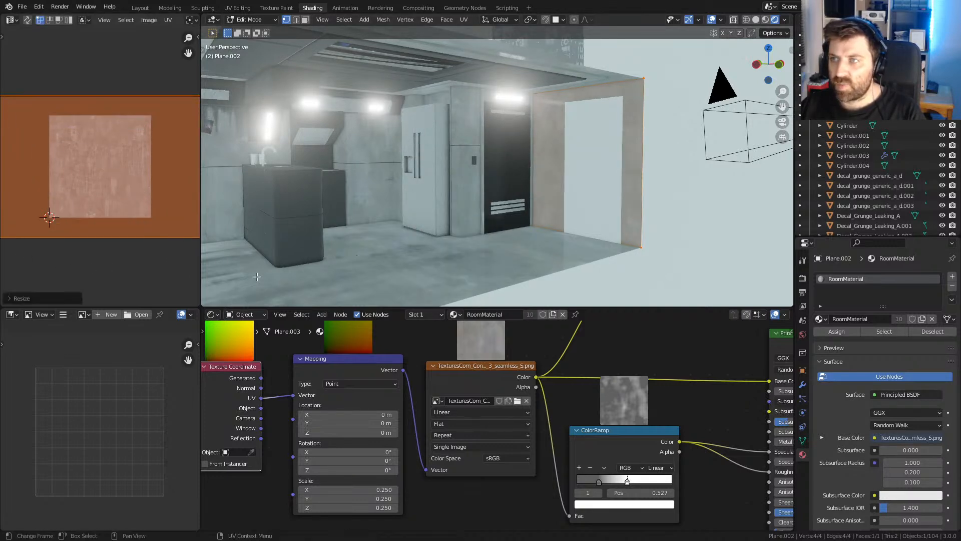
{"action": "scroll", "coordinate": [547, 240], "scroll_direction": "down", "scroll_amount": 5}
{"action": "key", "text": "Tab"}
- Unwrap the nearer black drawer cabinet under the window bed with Cube Projection
{"action": "scroll", "coordinate": [451, 249], "scroll_direction": "up", "scroll_amount": 4}
{"action": "middle_click_drag", "start_coordinate": [546, 236], "coordinate": [741, 210]}
{"action": "scroll", "coordinate": [479, 171], "scroll_direction": "up", "scroll_amount": 3}
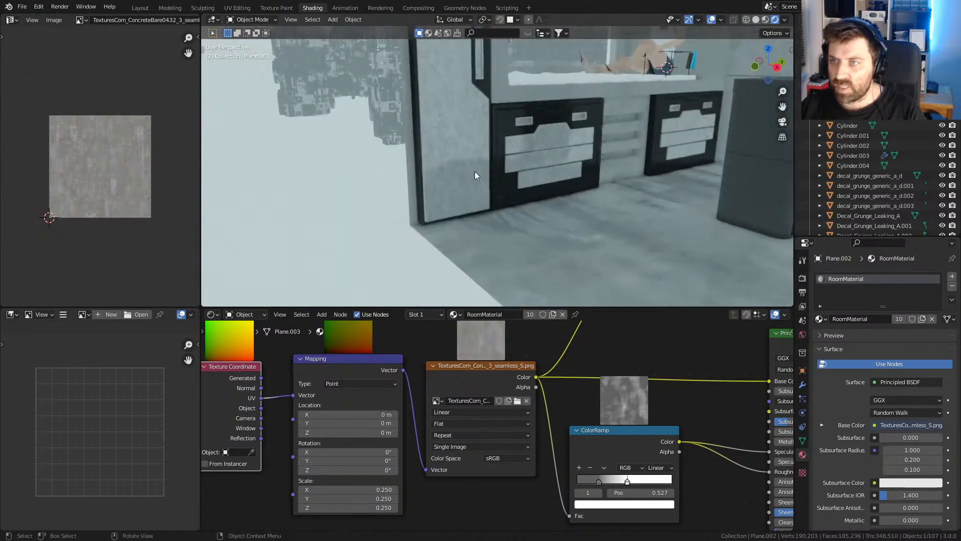
{"action": "left_click", "coordinate": [528, 161]}
{"action": "scroll", "coordinate": [531, 161], "scroll_direction": "down", "scroll_amount": 2}
{"action": "key", "text": "Tab"}
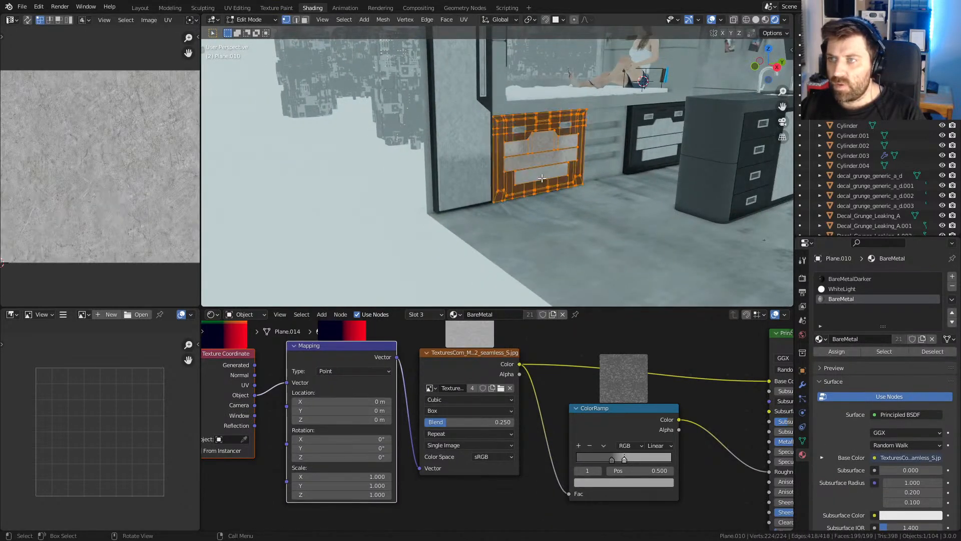
{"action": "middle_click_drag", "start_coordinate": [278, 213], "coordinate": [589, 202]}
{"action": "key", "text": "u"}
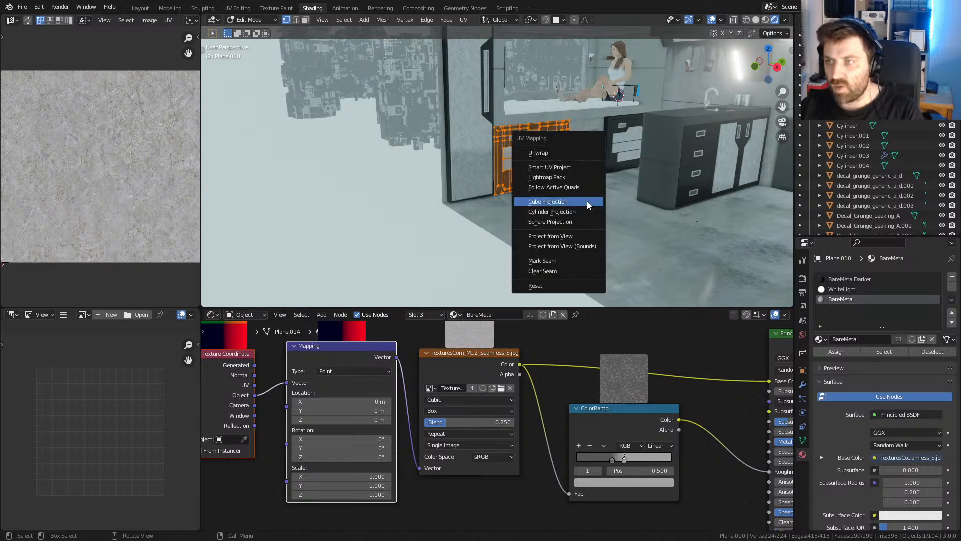
{"action": "left_click", "coordinate": [587, 202]}
- Scale up all UVs of the nearer drawer cabinet about 2.4 times
{"action": "key", "text": "a"}
{"action": "key", "text": "s"}
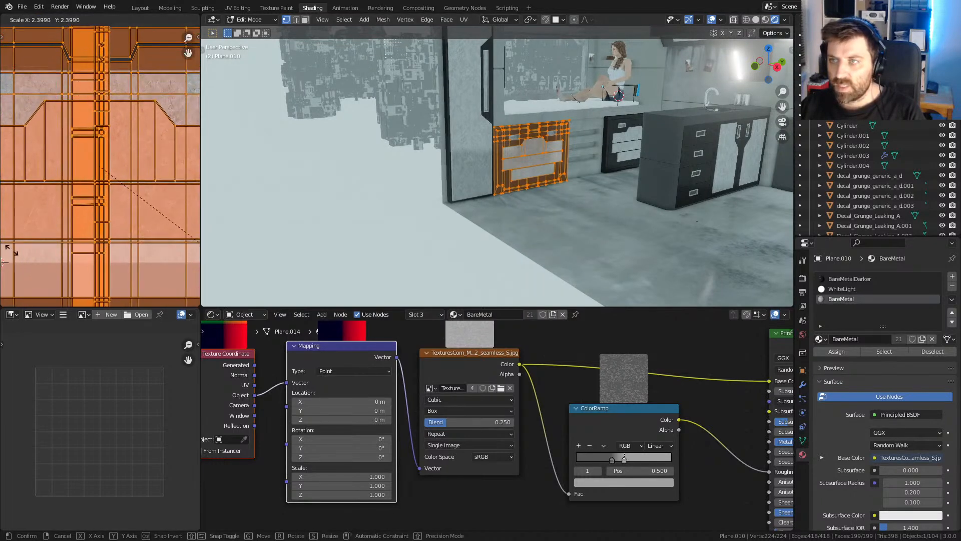
{"action": "left_click", "coordinate": [13, 253]}
{"action": "scroll", "coordinate": [626, 164], "scroll_direction": "up", "scroll_amount": 2}
{"action": "key", "text": "Tab"}
- Unwrap the farther black drawer cabinet with Cube Projection and scale up all its UVs
{"action": "left_click", "coordinate": [672, 150]}
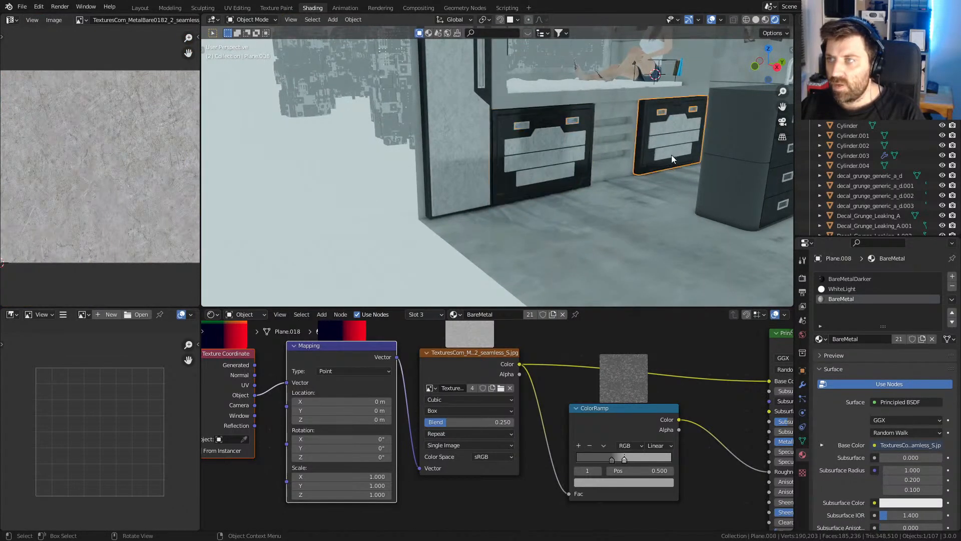
{"action": "key", "text": "Tab"}
{"action": "key", "text": "u"}
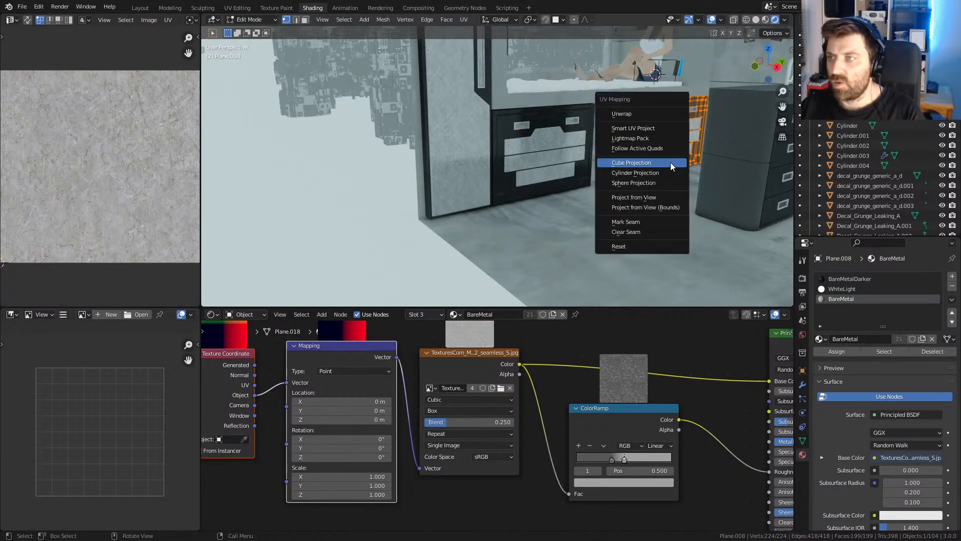
{"action": "left_click", "coordinate": [671, 163]}
{"action": "key", "text": "a"}
{"action": "key", "text": "s"}
{"action": "left_click", "coordinate": [160, 266]}
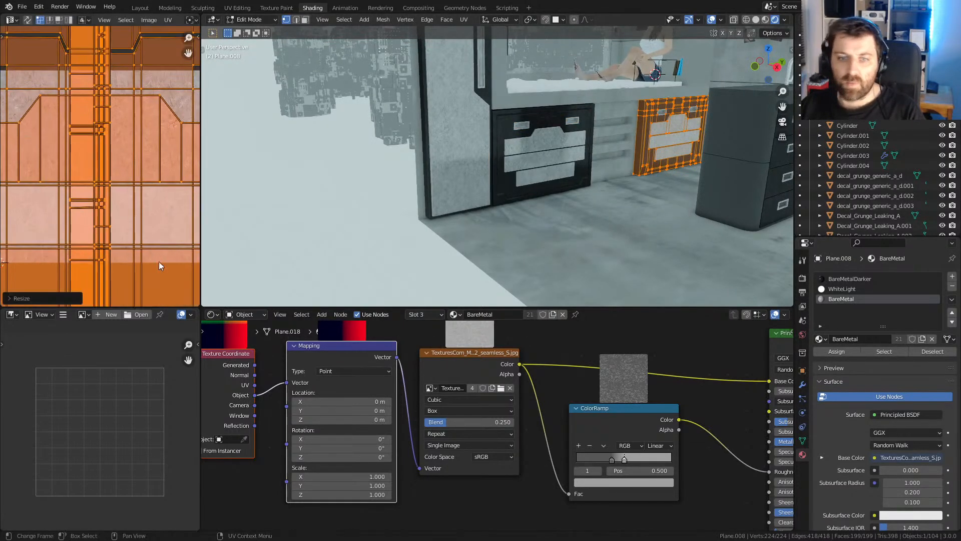
- Unwrap the tall metal cabinet beside the window bed with Cube Projection
{"action": "scroll", "coordinate": [242, 246], "scroll_direction": "down", "scroll_amount": 1}
{"action": "middle_click_drag", "start_coordinate": [226, 256], "coordinate": [383, 219]}
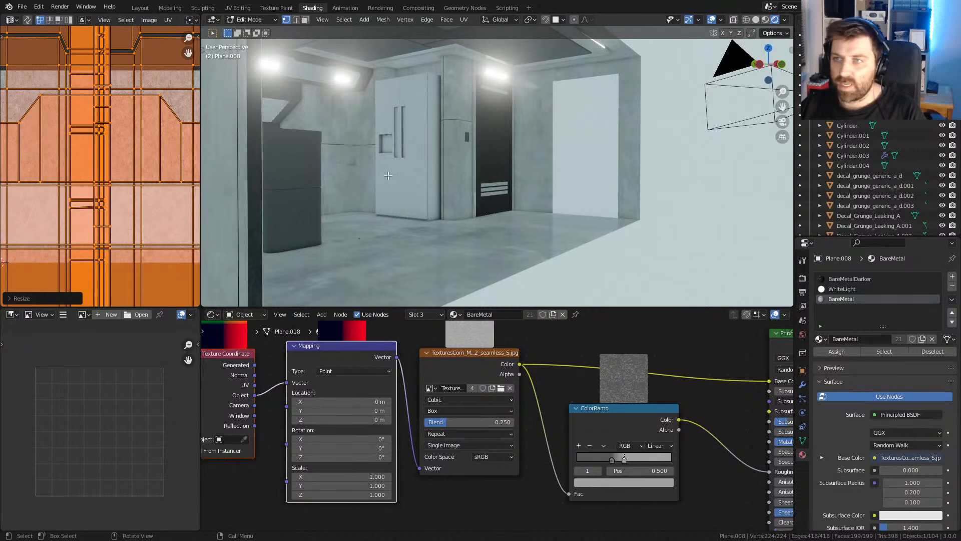
{"action": "scroll", "coordinate": [417, 154], "scroll_direction": "up", "scroll_amount": 2}
{"action": "middle_click_drag", "start_coordinate": [406, 167], "coordinate": [377, 151], "text": "shift"}
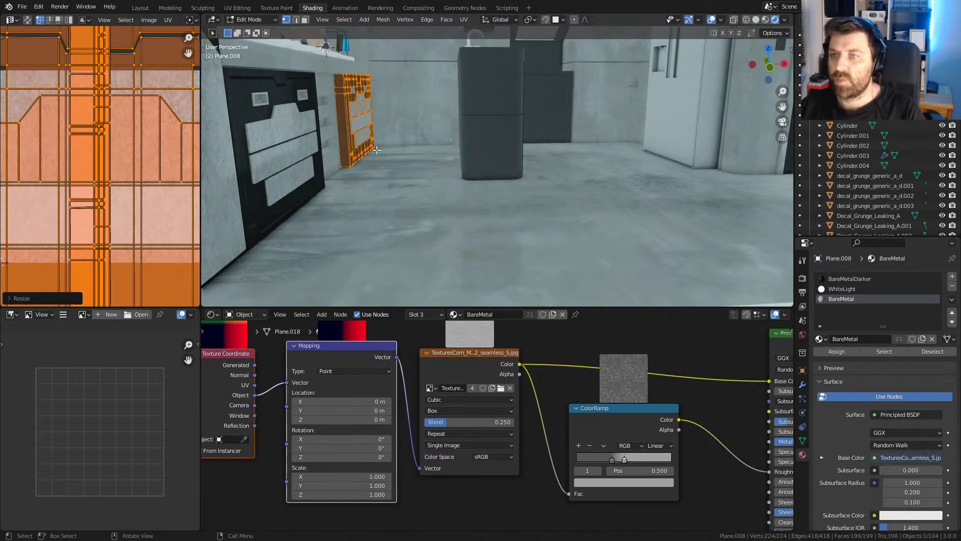
{"action": "middle_click_drag", "start_coordinate": [332, 155], "coordinate": [273, 155]}
{"action": "key", "text": "Tab"}
{"action": "left_click", "coordinate": [392, 140]}
{"action": "key", "text": "Tab"}
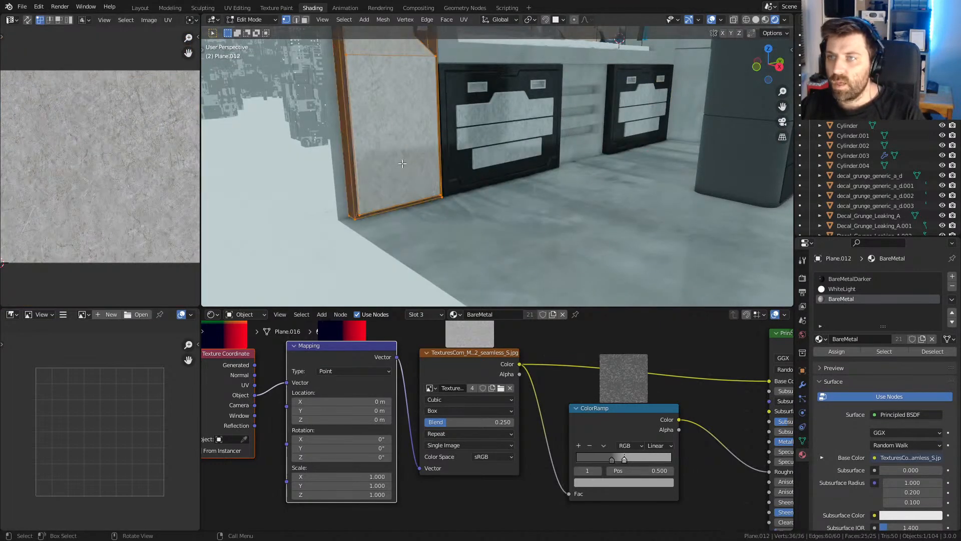
{"action": "key", "text": "u"}
{"action": "left_click", "coordinate": [402, 163]}
- Rescale all UVs of the tall metal cabinet
{"action": "key", "text": "a"}
{"action": "key", "text": "s"}
{"action": "left_click", "coordinate": [7, 281]}
{"action": "scroll", "coordinate": [498, 167], "scroll_direction": "down", "scroll_amount": 1}
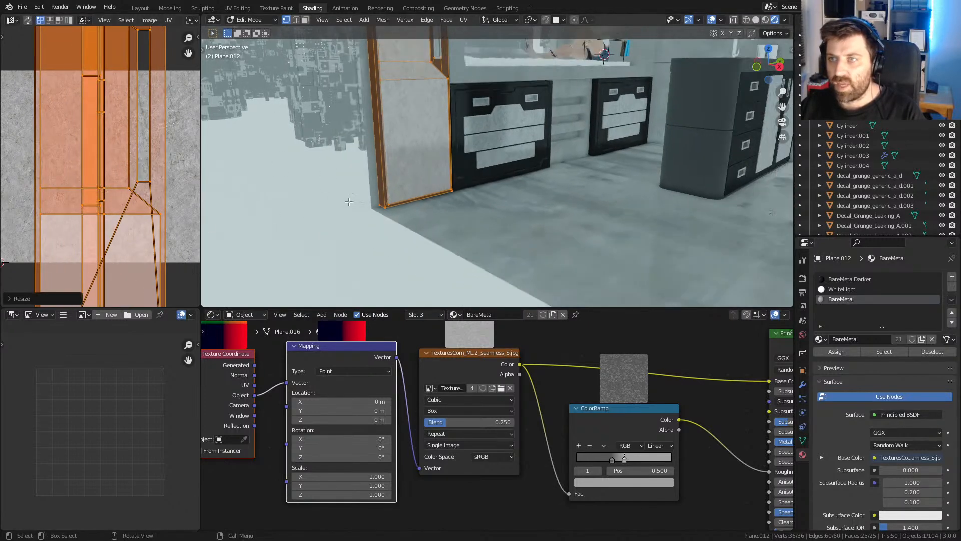
{"action": "key", "text": "Tab"}
- Connect the Texture Coordinate UV output to the Mapping vector in the BareMetal material
{"action": "middle_click_drag", "start_coordinate": [383, 193], "coordinate": [447, 184], "text": "shift"}
{"action": "scroll", "coordinate": [311, 351], "scroll_direction": "down", "scroll_amount": 3}
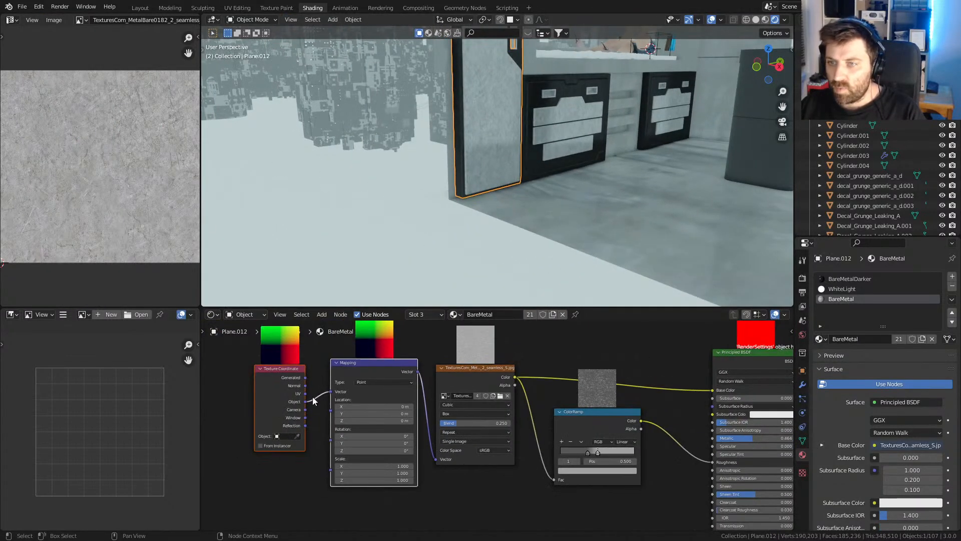
{"action": "left_click_drag", "start_coordinate": [337, 392], "coordinate": [336, 392]}
- Set the BareMetal image texture to Linear interpolation and Flat projection
{"action": "left_click", "coordinate": [470, 403]}
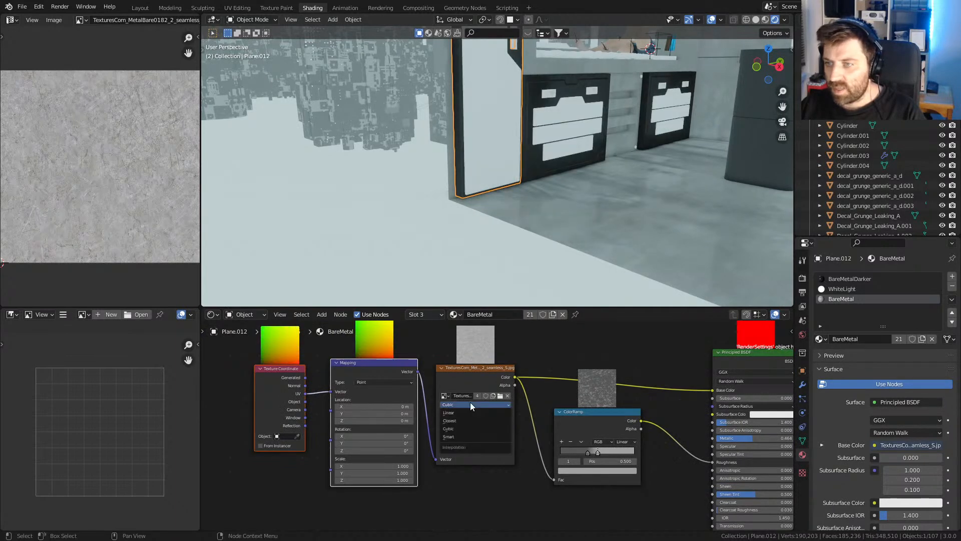
{"action": "left_click", "coordinate": [470, 412]}
{"action": "scroll", "coordinate": [516, 205], "scroll_direction": "up", "scroll_amount": 4}
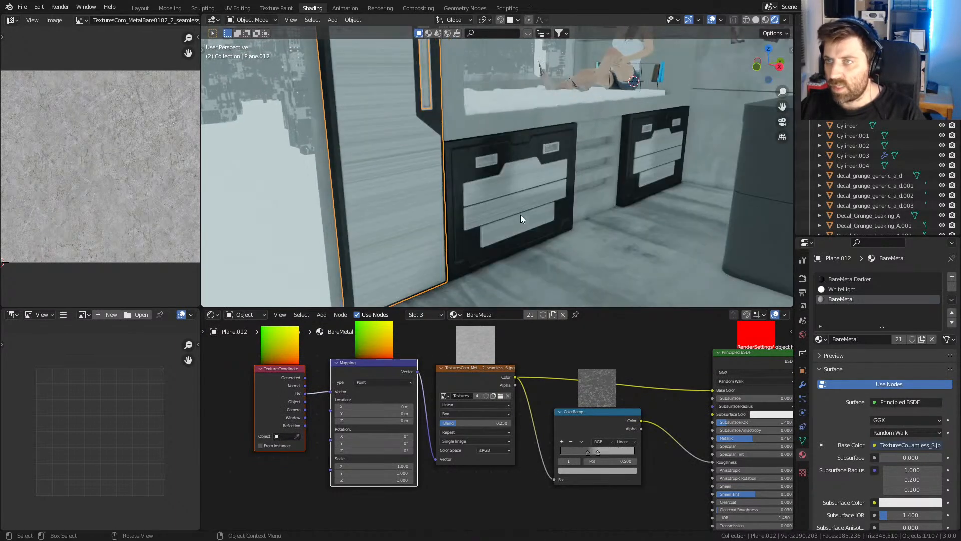
{"action": "left_click", "coordinate": [465, 404]}
{"action": "left_click", "coordinate": [466, 407]}
{"action": "left_click", "coordinate": [467, 413]}
{"action": "left_click", "coordinate": [465, 421]}
- Connect the Texture Coordinate UV output to the Mapping vector in the kitchen island's Plastic material
{"action": "middle_click_drag", "start_coordinate": [552, 203], "coordinate": [451, 153]}
{"action": "left_click", "coordinate": [502, 204]}
{"action": "middle_click_drag", "start_coordinate": [676, 354], "coordinate": [434, 366]}
{"action": "left_click", "coordinate": [851, 279]}
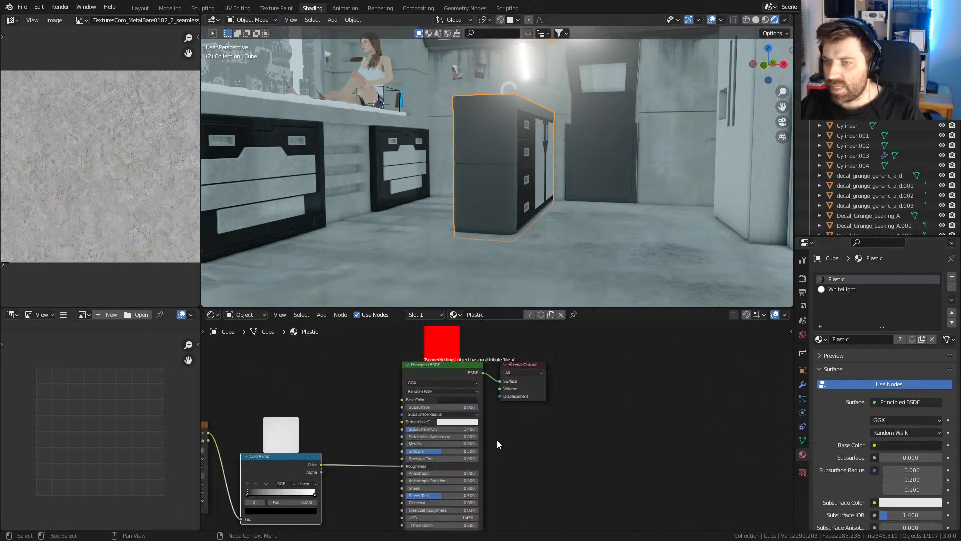
{"action": "middle_click_drag", "start_coordinate": [496, 444], "coordinate": [726, 425]}
{"action": "middle_click_drag", "start_coordinate": [355, 403], "coordinate": [586, 398]}
{"action": "scroll", "coordinate": [523, 416], "scroll_direction": "up", "scroll_amount": 3}
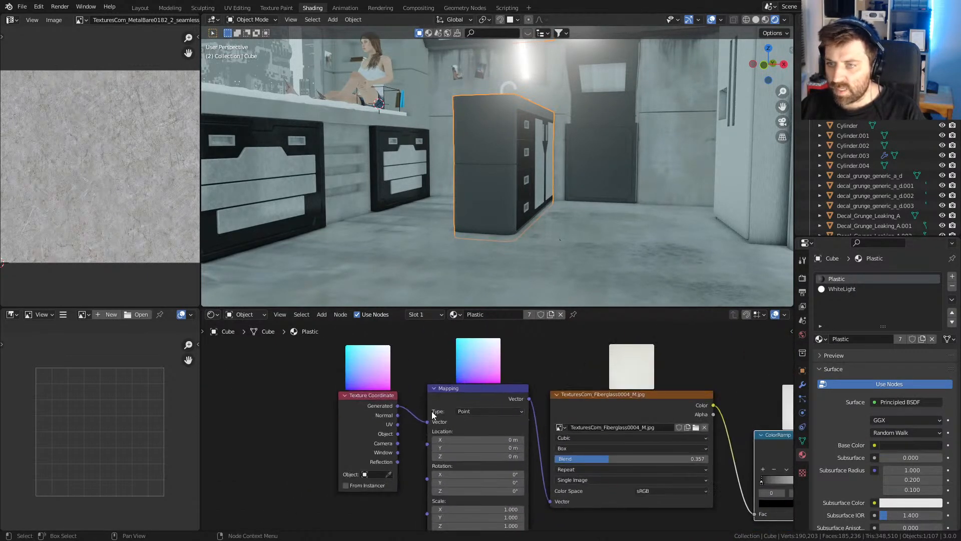
{"action": "left_click_drag", "start_coordinate": [429, 426], "coordinate": [428, 423]}
- Unwrap the kitchen island mesh with Cube Projection and rescale all its UVs
{"action": "scroll", "coordinate": [544, 188], "scroll_direction": "down", "scroll_amount": 5}
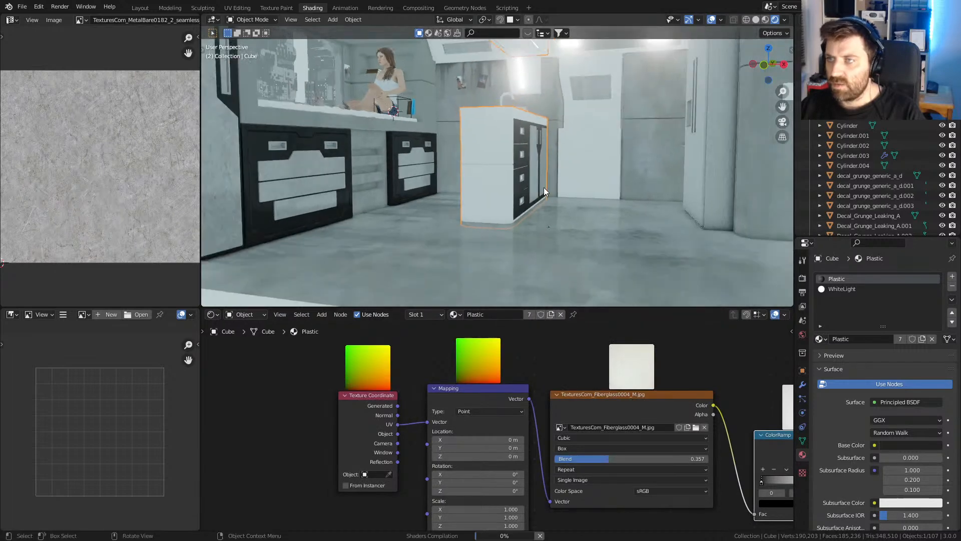
{"action": "key", "text": "Tab"}
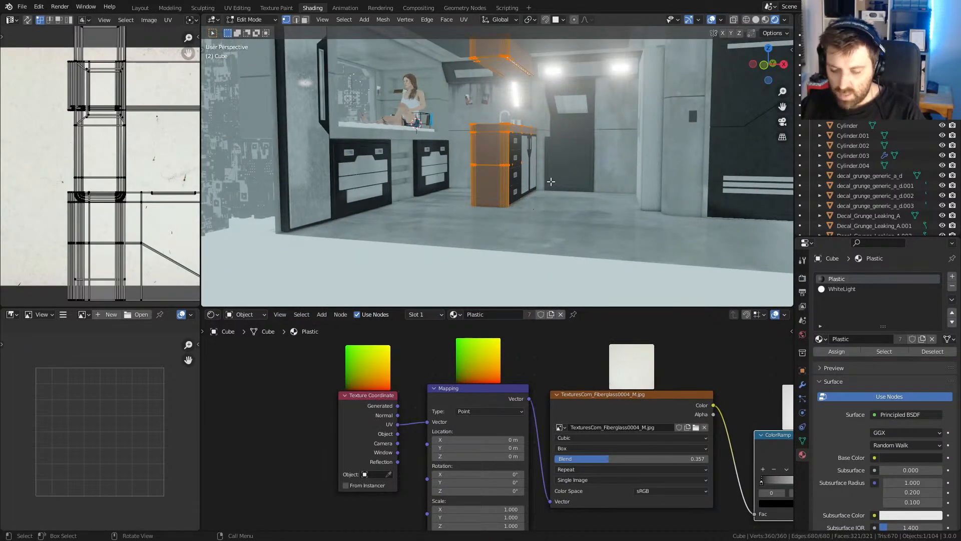
{"action": "key", "text": "u"}
{"action": "left_click", "coordinate": [550, 187]}
{"action": "key", "text": "a"}
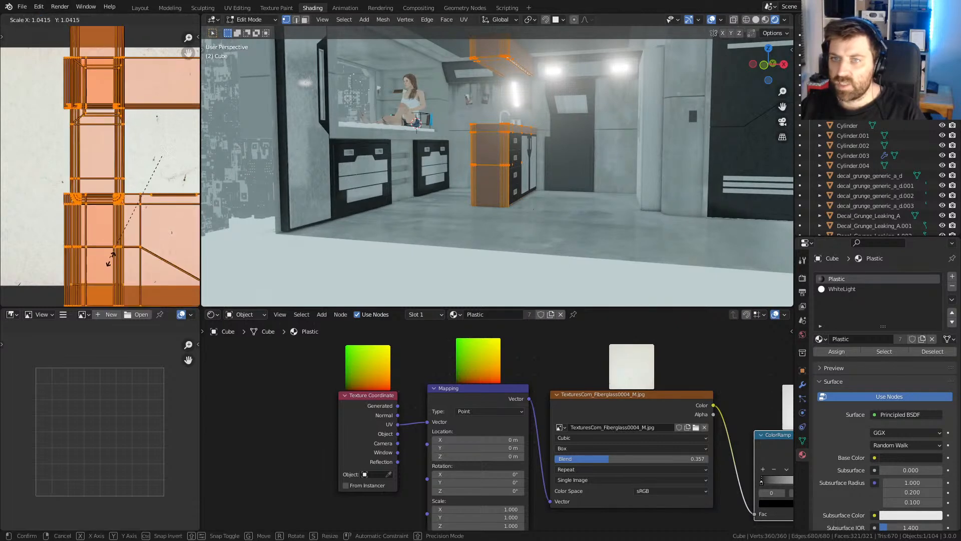
{"action": "key", "text": "s"}
{"action": "left_click", "coordinate": [14, 189]}
{"action": "key", "text": "Tab"}
- Unwrap the plastic door on the back wall with Cube Projection and rescale all its UVs
{"action": "left_click", "coordinate": [575, 153]}
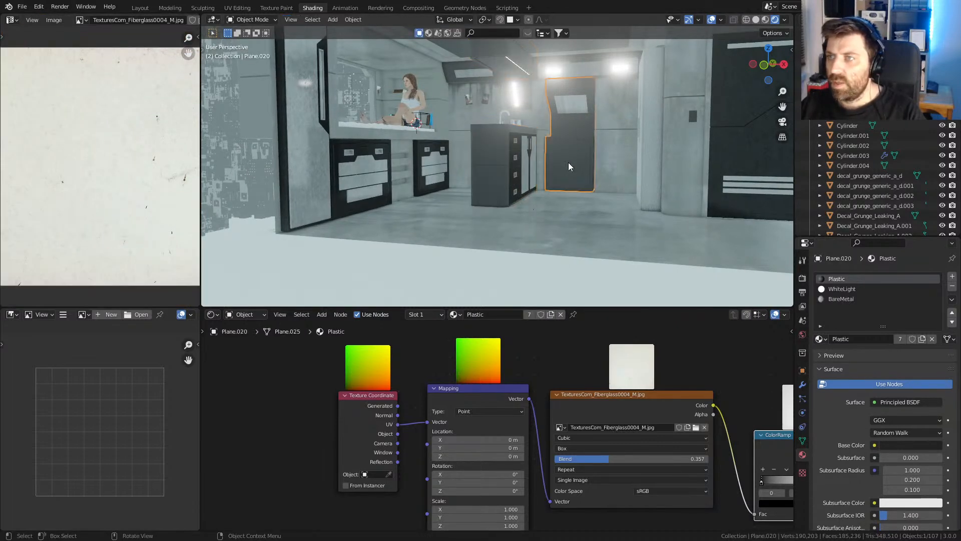
{"action": "key", "text": "Tab"}
{"action": "key", "text": "a"}
{"action": "key", "text": "u"}
{"action": "left_click", "coordinate": [565, 215]}
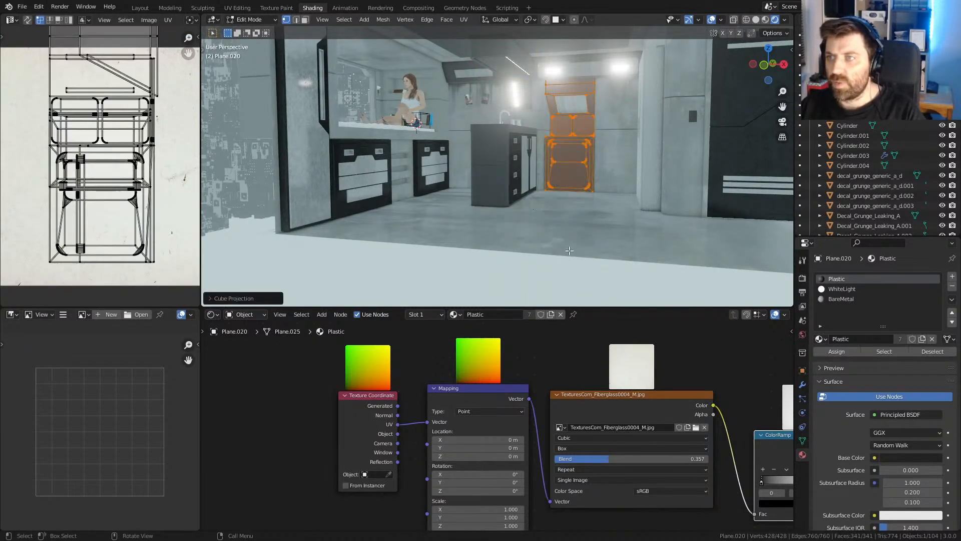
{"action": "key", "text": "a"}
{"action": "key", "text": "s"}
{"action": "left_click", "coordinate": [17, 291]}
{"action": "middle_click_drag", "start_coordinate": [521, 163], "coordinate": [489, 92]}
{"action": "key", "text": "Tab"}
- Unwrap the plastic ceiling panels with Cube Projection and rescale all their UVs
{"action": "left_click", "coordinate": [490, 90]}
{"action": "key", "text": "Tab"}
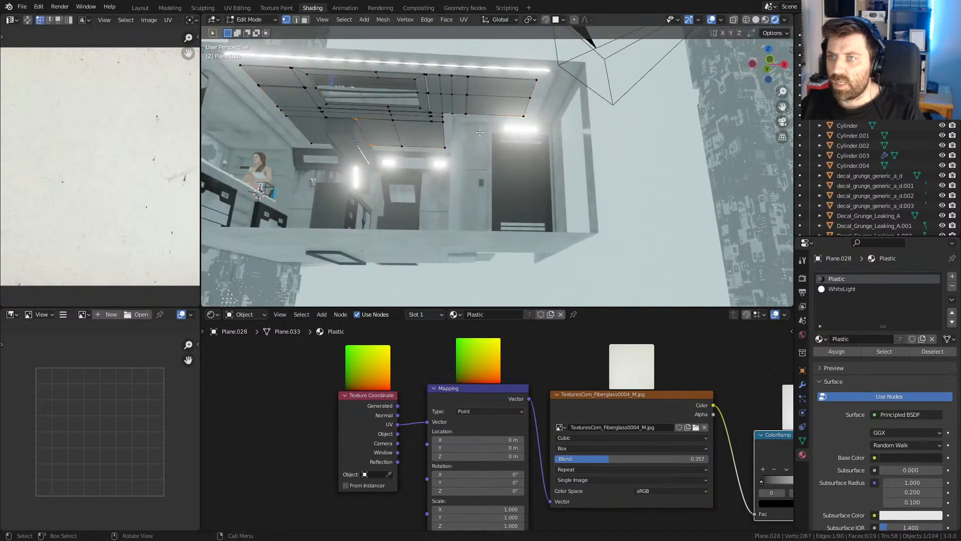
{"action": "key", "text": "a"}
{"action": "key", "text": "u"}
{"action": "left_click", "coordinate": [479, 132]}
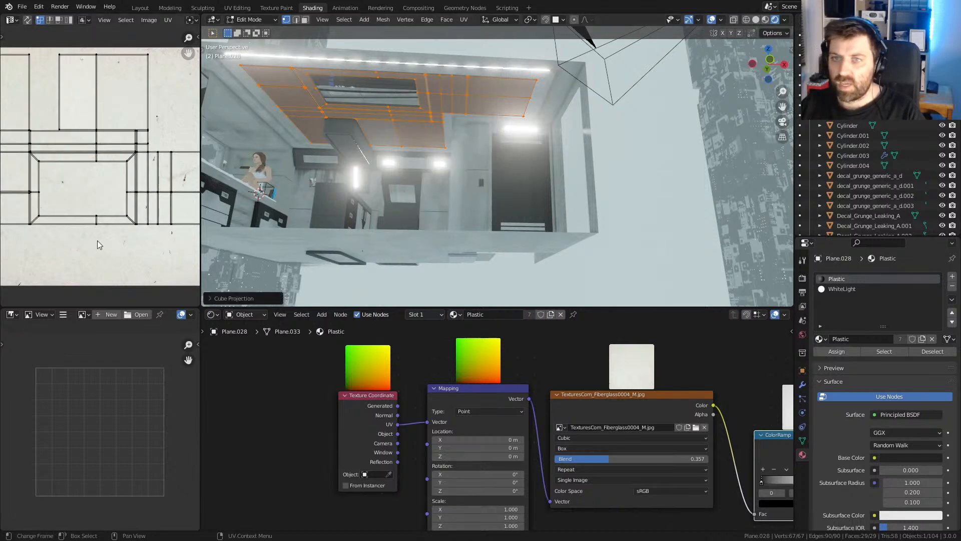
{"action": "key", "text": "a"}
{"action": "key", "text": "s"}
{"action": "left_click", "coordinate": [125, 125]}
{"action": "key", "text": "Tab"}
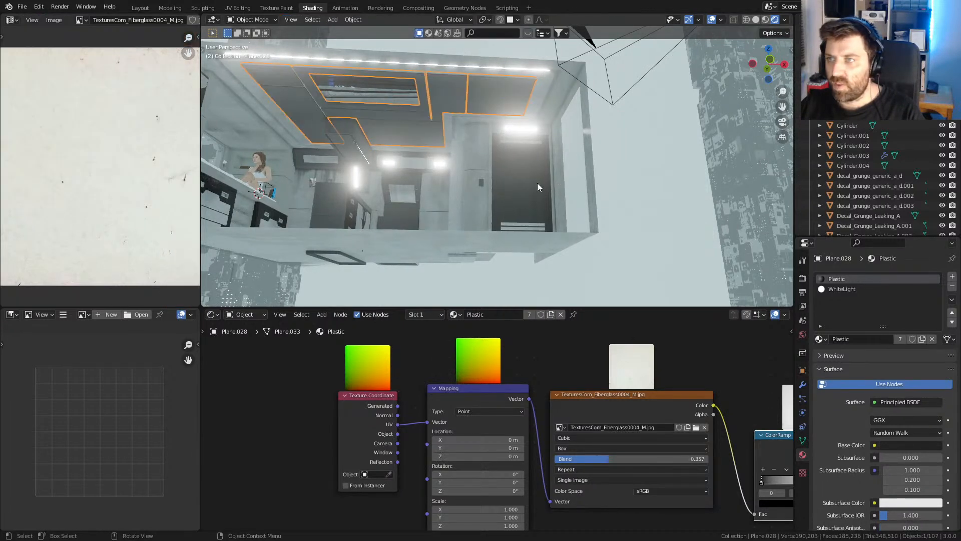
- Unwrap the dark metal door with Cube Projection
{"action": "left_click", "coordinate": [538, 188]}
{"action": "key", "text": "Tab"}
{"action": "key", "text": "s"}
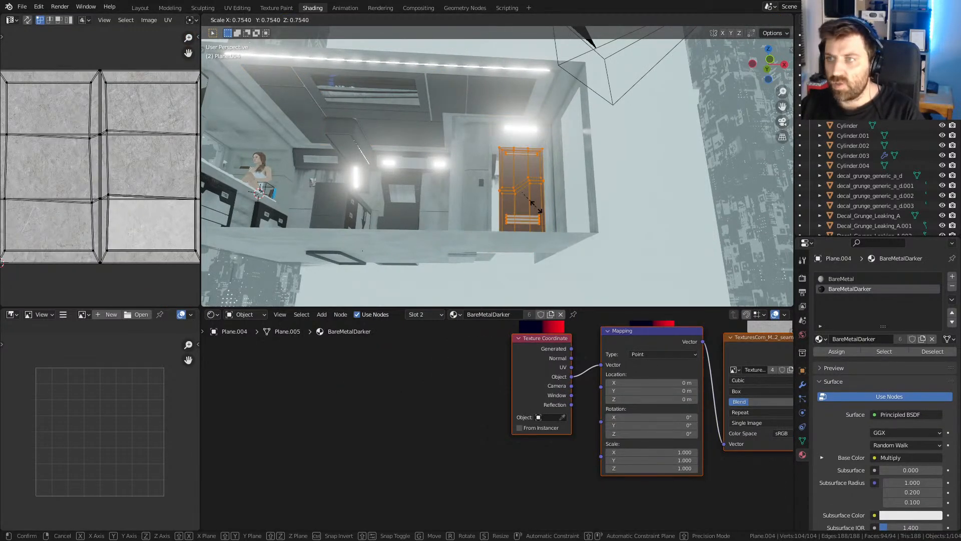
{"action": "key", "text": "Escape"}
{"action": "key", "text": "u"}
{"action": "left_click", "coordinate": [537, 206]}
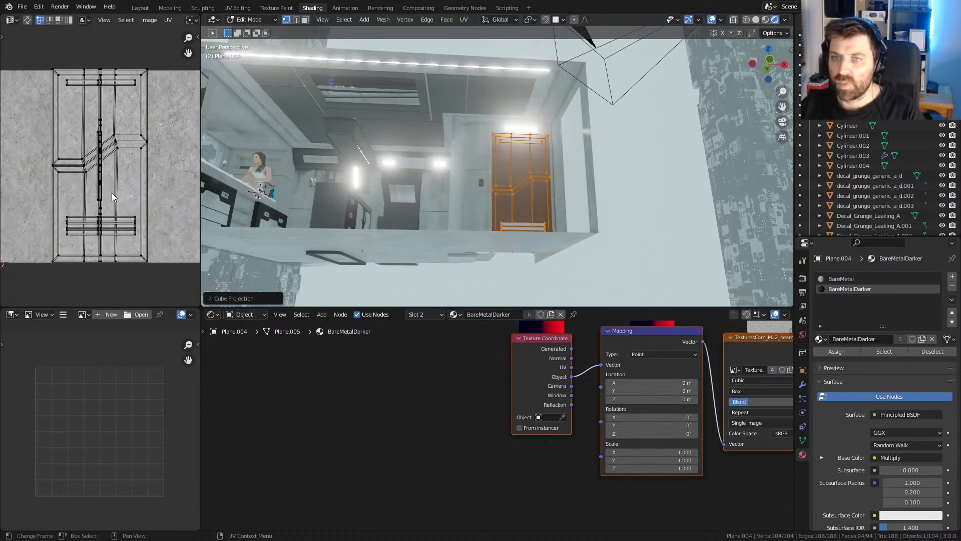
- Rescale all UVs of the dark metal door until its metal texture has a suitable density
{"action": "key", "text": "a"}
{"action": "key", "text": "s"}
{"action": "left_click", "coordinate": [173, 258]}
{"action": "key", "text": "Tab"}
{"action": "middle_click_drag", "start_coordinate": [593, 240], "coordinate": [491, 222]}
{"action": "scroll", "coordinate": [578, 235], "scroll_direction": "up", "scroll_amount": 3}
{"action": "scroll", "coordinate": [459, 202], "scroll_direction": "up", "scroll_amount": 2}
{"action": "scroll", "coordinate": [459, 202], "scroll_direction": "up", "scroll_amount": 2}
{"action": "scroll", "coordinate": [492, 222], "scroll_direction": "down", "scroll_amount": 1}
{"action": "key", "text": "Tab"}
{"action": "key", "text": "s"}
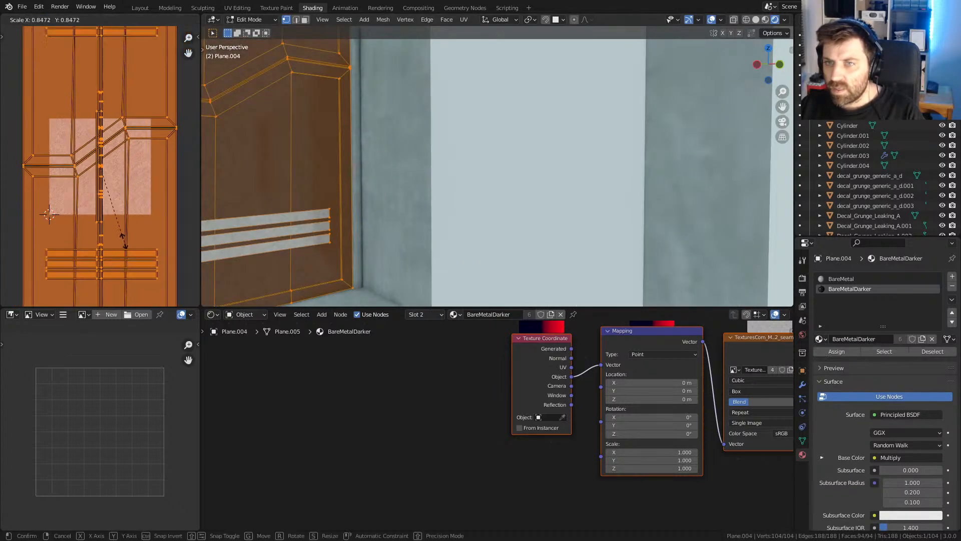
{"action": "left_click", "coordinate": [107, 193]}
{"action": "key", "text": "Tab"}
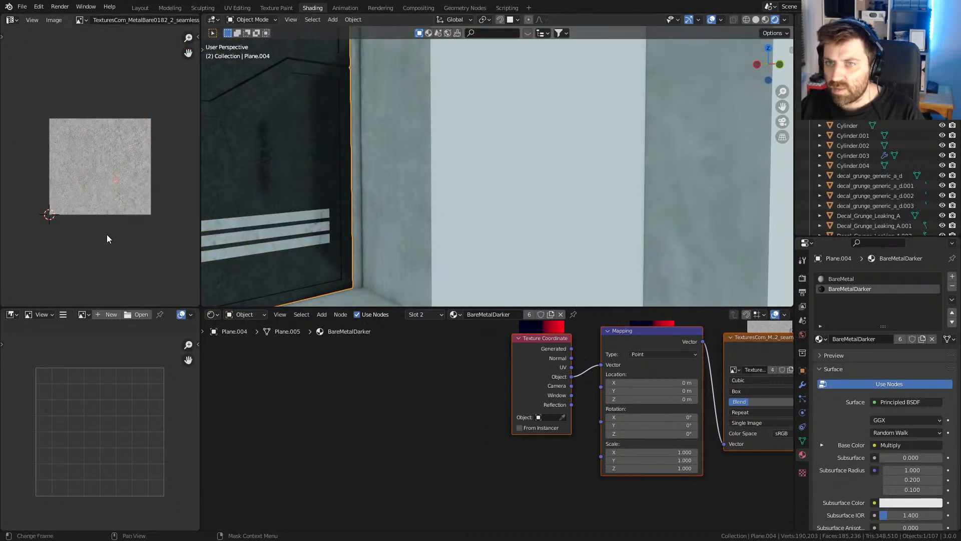
{"action": "key", "text": "Tab"}
{"action": "key", "text": "s"}
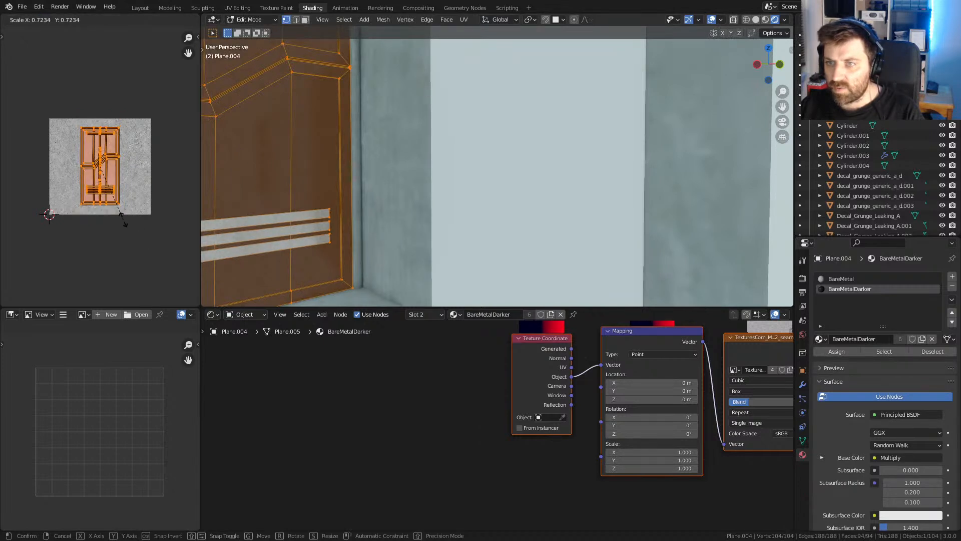
{"action": "left_click", "coordinate": [124, 224]}
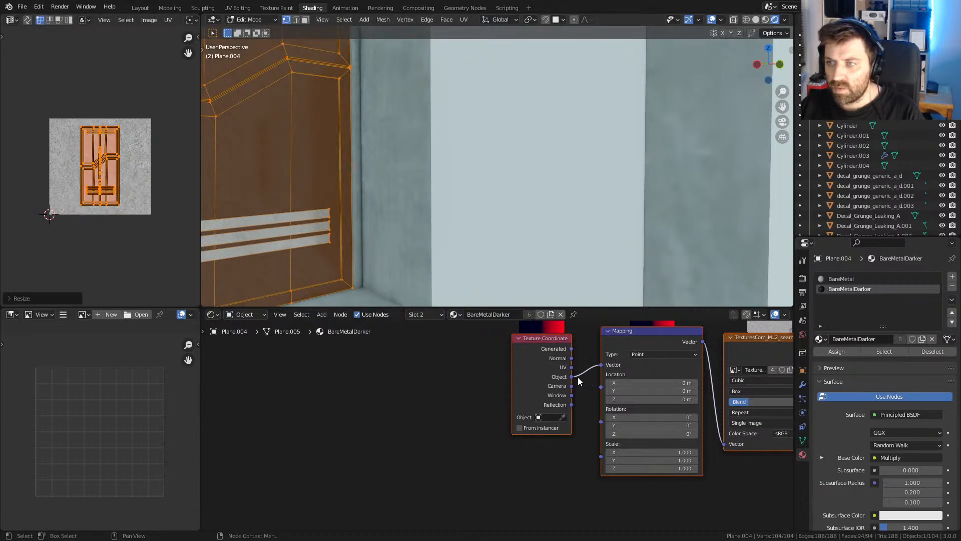
{"action": "key", "text": "Tab"}
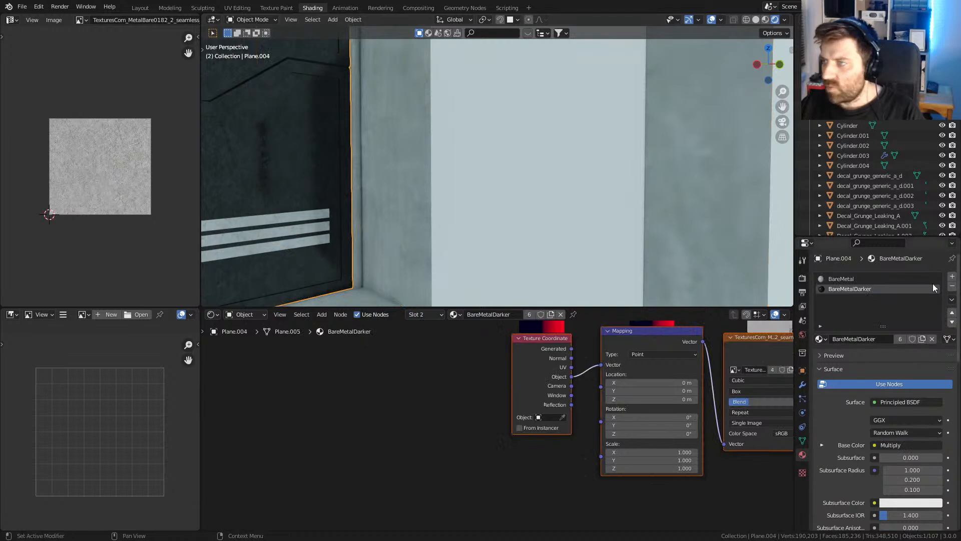
- Feed the BareMetalDarker mapping from the UV coordinates and set its metal image texture's projection to Flat
{"action": "left_click_drag", "start_coordinate": [571, 367], "coordinate": [601, 364]}
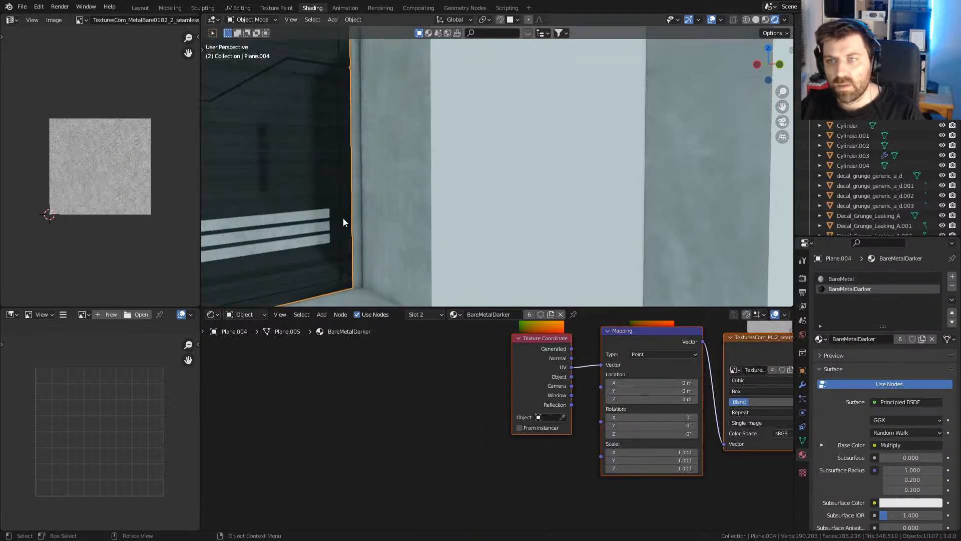
{"action": "middle_click_drag", "start_coordinate": [343, 218], "coordinate": [367, 227]}
{"action": "middle_click_drag", "start_coordinate": [667, 396], "coordinate": [511, 400]}
{"action": "left_click", "coordinate": [614, 393]}
{"action": "left_click", "coordinate": [614, 399]}
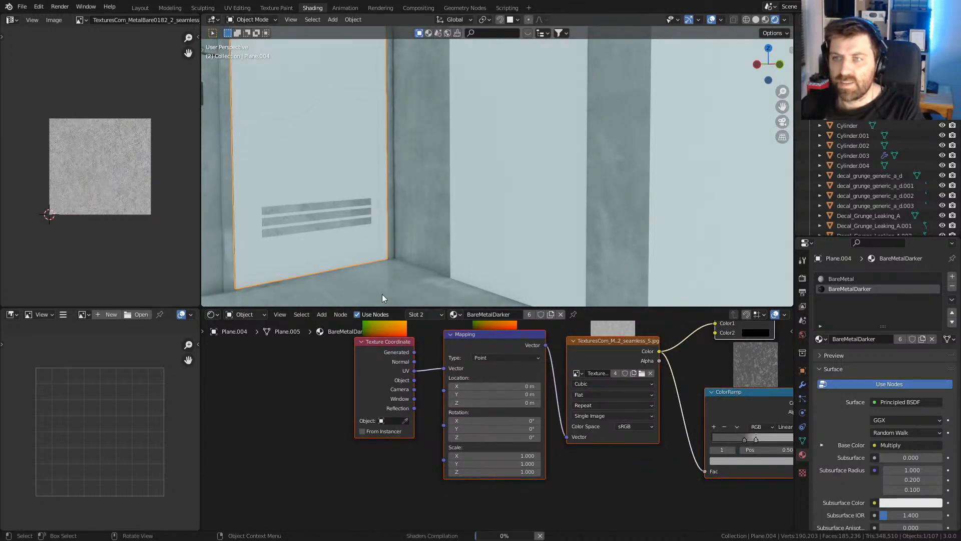
- Examine the drawer cabinet's BareMetal and BareMetalDarker materials, the back wall and the fridge's surface texture up close
{"action": "middle_click_drag", "start_coordinate": [355, 283], "coordinate": [368, 182]}
{"action": "scroll", "coordinate": [572, 207], "scroll_direction": "up", "scroll_amount": 4}
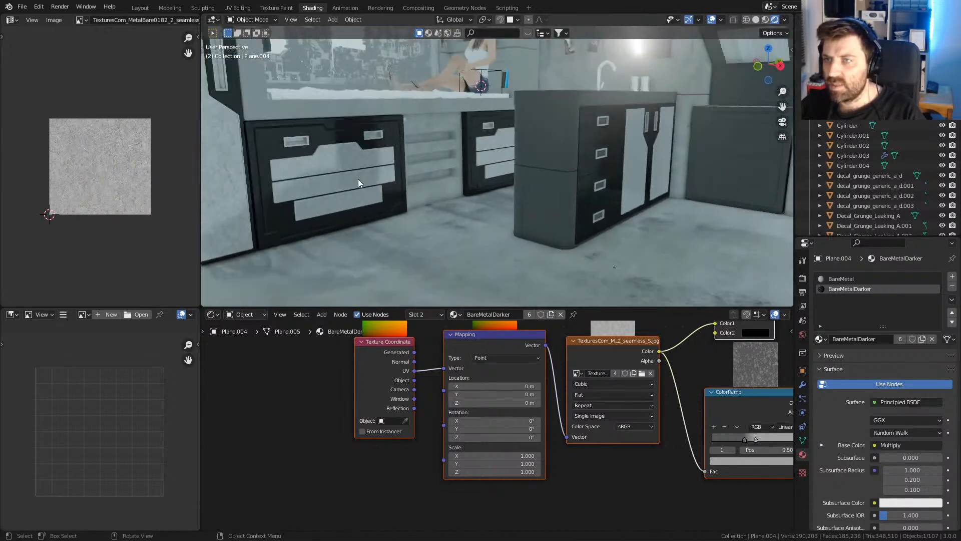
{"action": "left_click", "coordinate": [335, 193]}
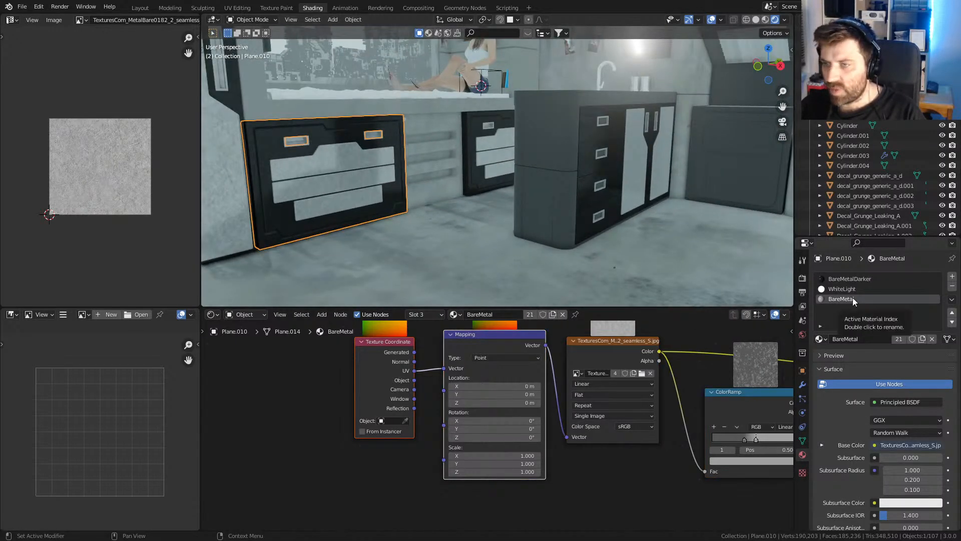
{"action": "left_click", "coordinate": [863, 280]}
{"action": "middle_click_drag", "start_coordinate": [614, 272], "coordinate": [386, 171]}
{"action": "left_click", "coordinate": [358, 142]}
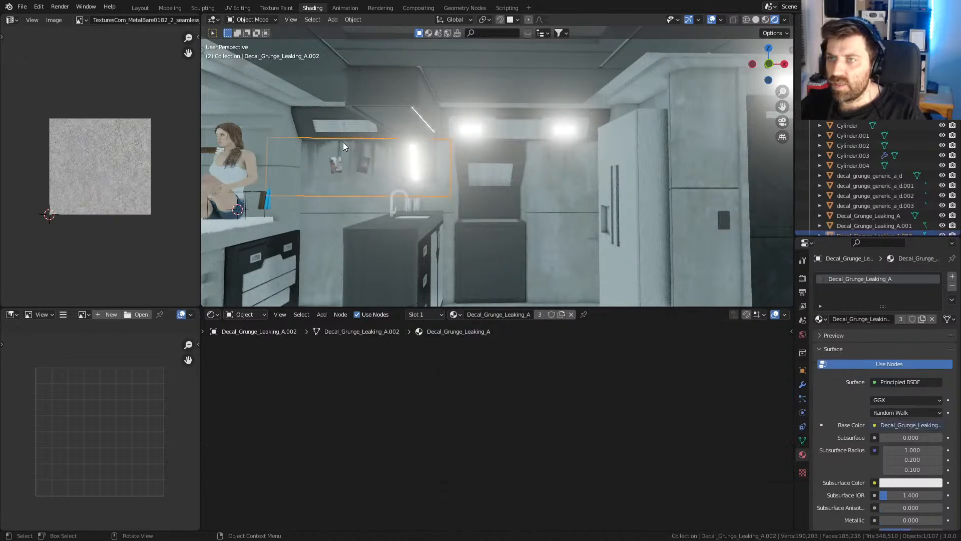
{"action": "scroll", "coordinate": [419, 243], "scroll_direction": "down", "scroll_amount": 6}
{"action": "middle_click_drag", "start_coordinate": [485, 254], "coordinate": [532, 253]}
{"action": "scroll", "coordinate": [642, 218], "scroll_direction": "up", "scroll_amount": 4}
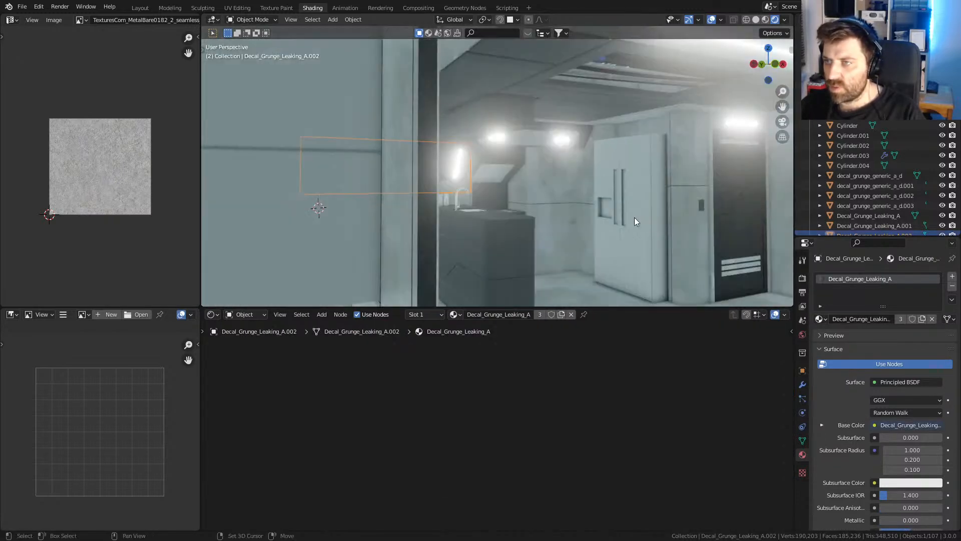
{"action": "middle_click_drag", "start_coordinate": [642, 218], "coordinate": [440, 203], "text": "shift"}
{"action": "mouse_move", "coordinate": [344, 223]}
{"action": "middle_mouse_down"}
{"action": "mouse_move", "coordinate": [576, 239]}
{"action": "mouse_move", "coordinate": [552, 255]}
{"action": "mouse_move", "coordinate": [583, 231]}
{"action": "middle_mouse_up"}
{"action": "scroll", "coordinate": [358, 235], "scroll_direction": "up", "scroll_amount": 6}
{"action": "scroll", "coordinate": [576, 238], "scroll_direction": "up", "scroll_amount": 1}
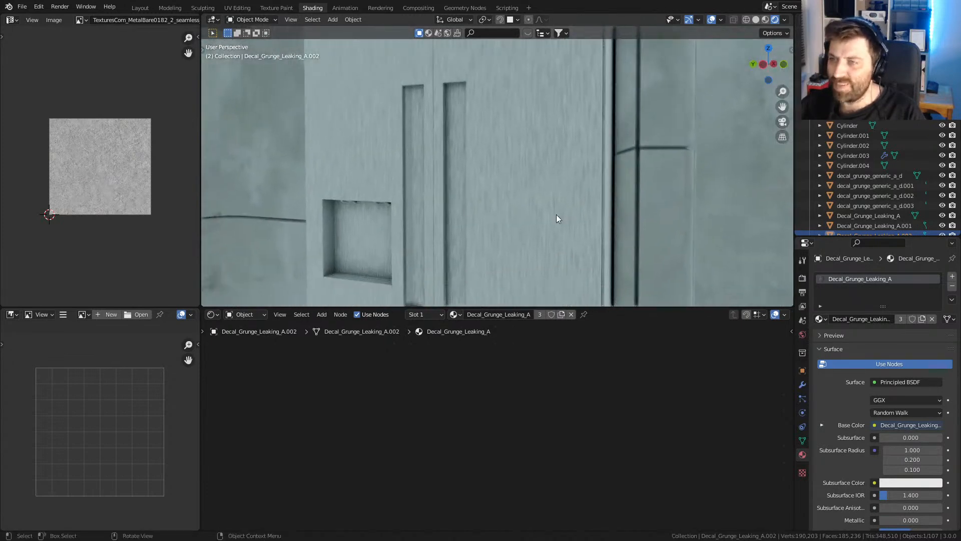
- Select the fridge and spread out the Ambient Occlusion and ColorRamp nodes in its Fridge material
{"action": "left_click", "coordinate": [555, 216]}
{"action": "middle_click_drag", "start_coordinate": [631, 356], "coordinate": [508, 354]}
{"action": "scroll", "coordinate": [524, 400], "scroll_direction": "up", "scroll_amount": 1}
{"action": "middle_click_drag", "start_coordinate": [693, 403], "coordinate": [524, 485]}
{"action": "scroll", "coordinate": [506, 408], "scroll_direction": "up", "scroll_amount": 3}
{"action": "scroll", "coordinate": [540, 451], "scroll_direction": "down", "scroll_amount": 2}
{"action": "middle_click_drag", "start_coordinate": [539, 429], "coordinate": [539, 471]}
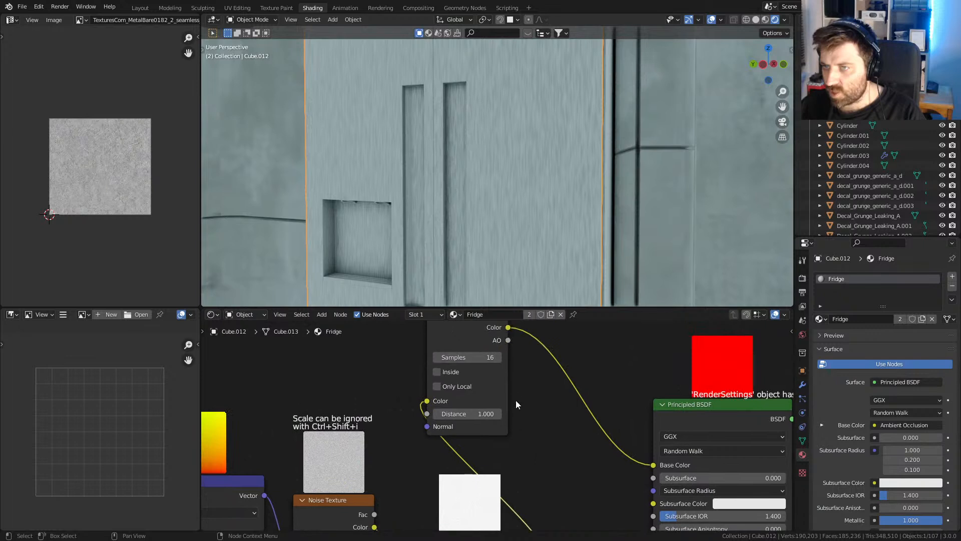
{"action": "middle_click_drag", "start_coordinate": [538, 381], "coordinate": [560, 414]}
{"action": "left_click_drag", "start_coordinate": [470, 345], "coordinate": [545, 386]}
{"action": "middle_click_drag", "start_coordinate": [587, 526], "coordinate": [546, 399]}
{"action": "left_click_drag", "start_coordinate": [504, 450], "coordinate": [503, 398]}
- Set the Fridge material's noise texture detail to 15 and its roughness to 0.817
{"action": "middle_click_drag", "start_coordinate": [387, 446], "coordinate": [462, 418]}
{"action": "left_click_drag", "start_coordinate": [390, 463], "coordinate": [450, 463]}
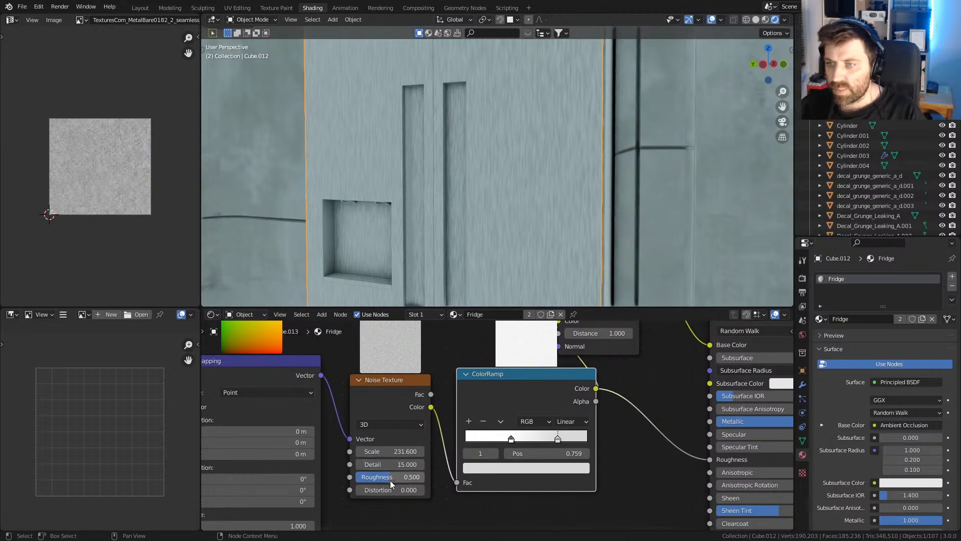
{"action": "left_click_drag", "start_coordinate": [391, 477], "coordinate": [370, 477]}
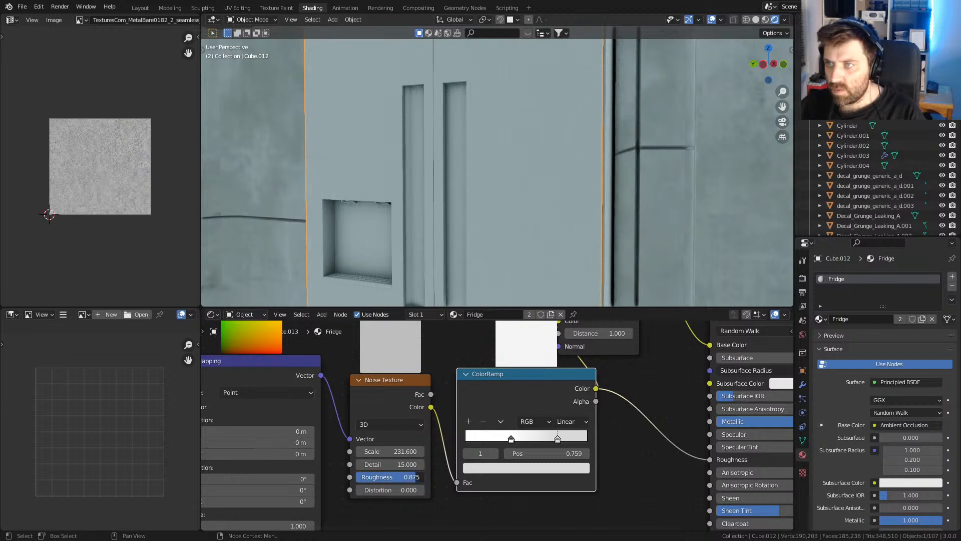
{"action": "scroll", "coordinate": [479, 227], "scroll_direction": "down", "scroll_amount": 7}
{"action": "middle_click_drag", "start_coordinate": [479, 227], "coordinate": [528, 218]}
{"action": "scroll", "coordinate": [437, 230], "scroll_direction": "up", "scroll_amount": 10}
{"action": "left_click", "coordinate": [590, 200]}
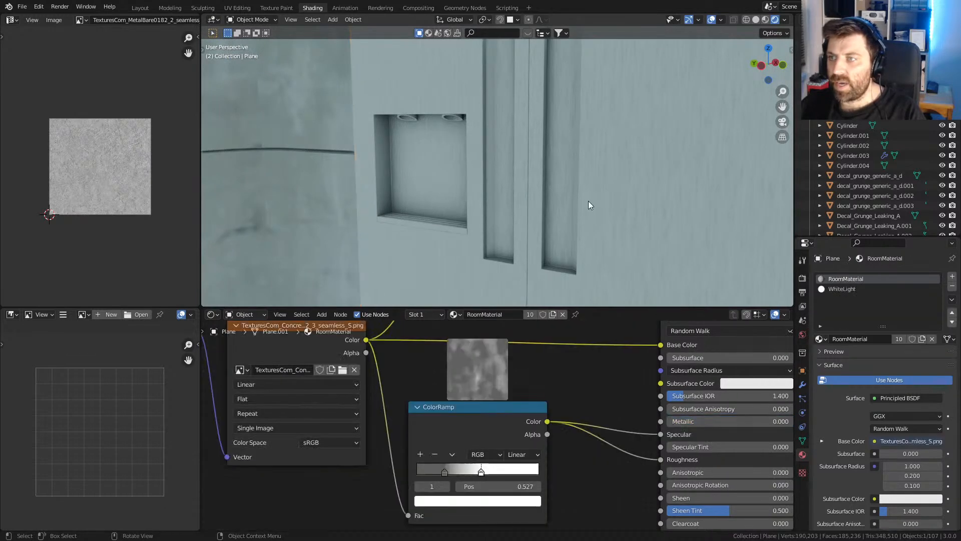
{"action": "key", "text": "Tab"}
{"action": "middle_click_drag", "start_coordinate": [591, 176], "coordinate": [554, 222], "text": "shift"}
{"action": "scroll", "coordinate": [556, 231], "scroll_direction": "down", "scroll_amount": 4}
{"action": "key", "text": "Tab"}
- Isolate the fridge by inverting the selection and hiding every other object
{"action": "left_click", "coordinate": [557, 231]}
{"action": "key", "text": "Tab"}
{"action": "key", "text": "Tab"}
{"action": "key", "text": "ctrl+i"}
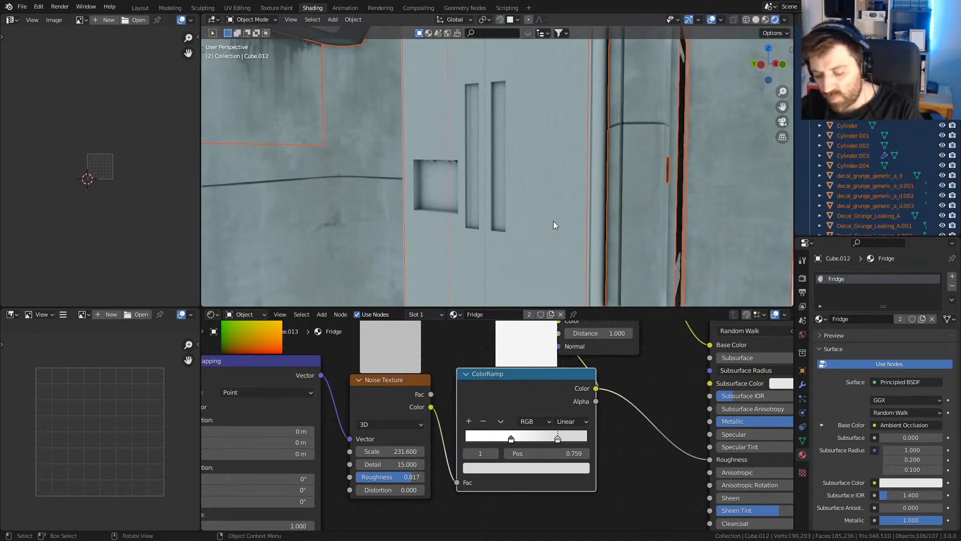
{"action": "key", "text": "h"}
- Select the loop of inner side faces around the fridge's right-hand handle recess
{"action": "scroll", "coordinate": [533, 212], "scroll_direction": "up", "scroll_amount": 3}
{"action": "key", "text": "Tab"}
{"action": "mouse_move", "coordinate": [533, 212]}
{"action": "middle_mouse_down"}
{"action": "mouse_move", "coordinate": [568, 224]}
{"action": "mouse_move", "coordinate": [547, 216]}
{"action": "middle_mouse_up"}
{"action": "key", "text": "3"}
{"action": "middle_click_drag", "start_coordinate": [525, 289], "coordinate": [490, 266]}
{"action": "left_click", "coordinate": [424, 234], "text": "alt"}
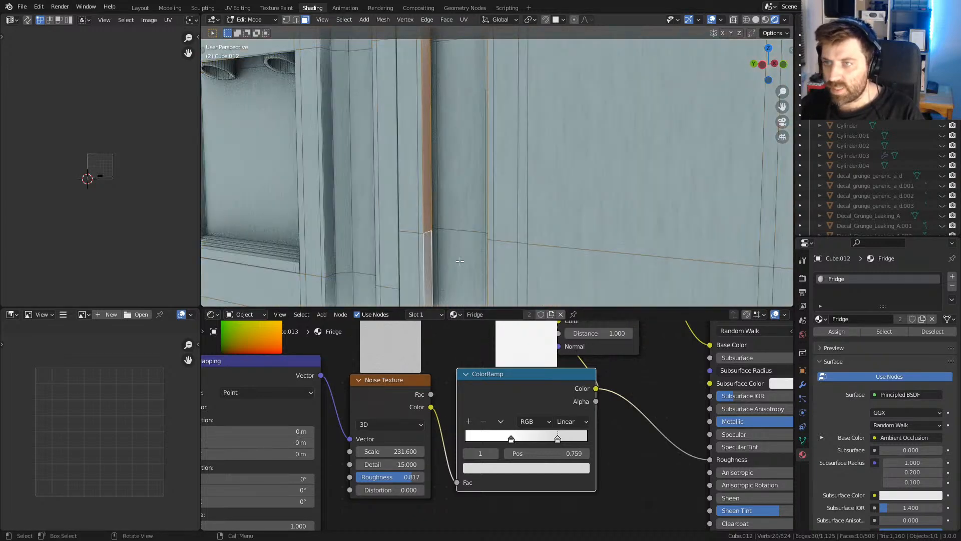
{"action": "scroll", "coordinate": [480, 236], "scroll_direction": "down", "scroll_amount": 3}
{"action": "key", "text": "shift+d"}
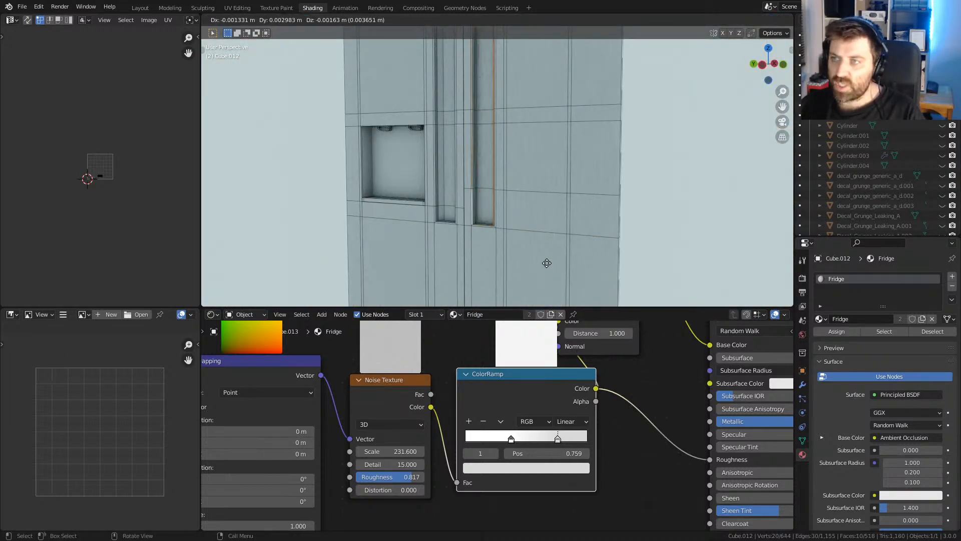
{"action": "right_click", "coordinate": [541, 267]}
{"action": "scroll", "coordinate": [516, 277], "scroll_direction": "up", "scroll_amount": 4}
{"action": "key", "text": "ctrl+z"}
- Add the inner side faces of the fridge's left-hand handle recess to the face selection
{"action": "middle_click_drag", "start_coordinate": [506, 279], "coordinate": [420, 235], "text": "shift"}
{"action": "scroll", "coordinate": [436, 228], "scroll_direction": "down", "scroll_amount": 4}
{"action": "scroll", "coordinate": [425, 229], "scroll_direction": "up", "scroll_amount": 4}
{"action": "scroll", "coordinate": [425, 233], "scroll_direction": "down", "scroll_amount": 4}
{"action": "scroll", "coordinate": [453, 290], "scroll_direction": "up", "scroll_amount": 2}
{"action": "middle_click_drag", "start_coordinate": [452, 293], "coordinate": [485, 220], "text": "shift"}
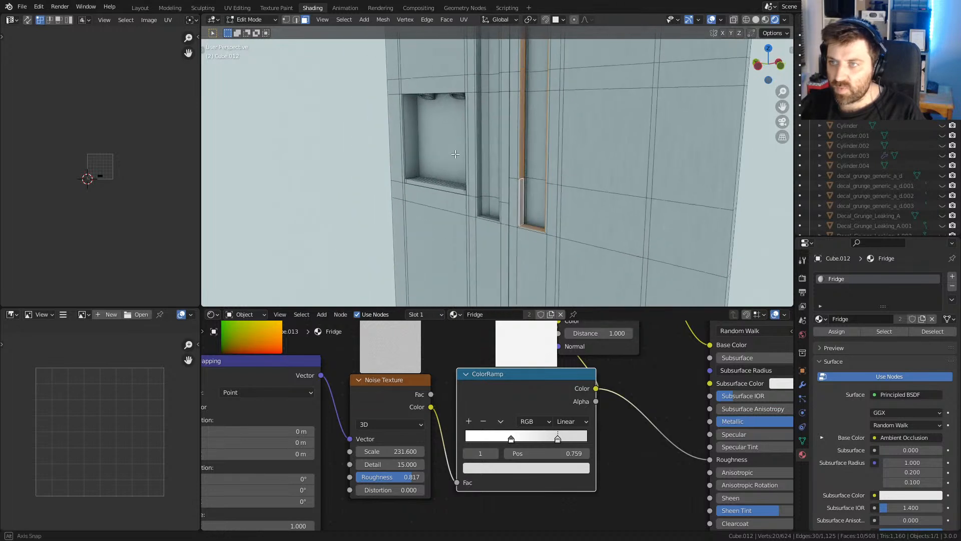
{"action": "scroll", "coordinate": [484, 219], "scroll_direction": "up", "scroll_amount": 2}
{"action": "left_click", "coordinate": [472, 207], "text": "alt+shift"}
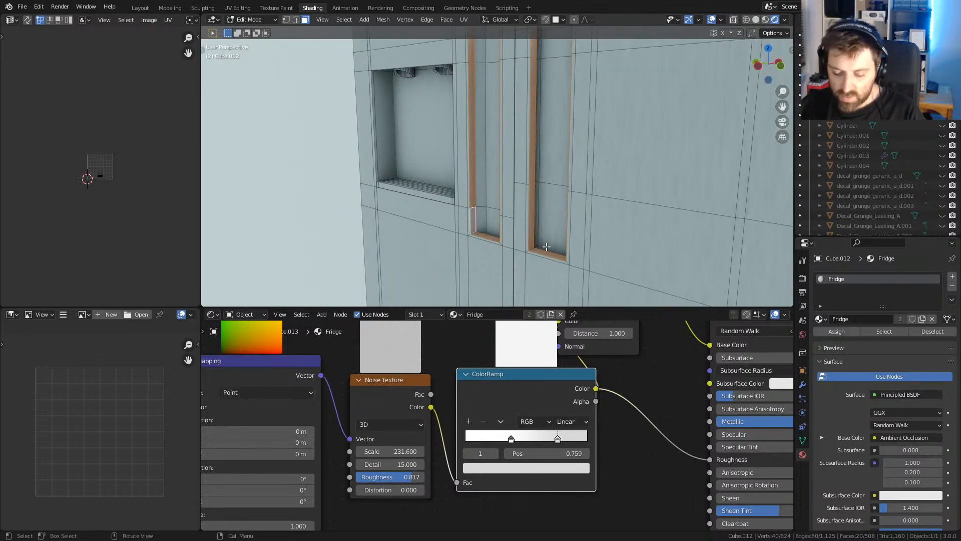
- Duplicate the side faces of both handle recesses and separate the copy into its own object
{"action": "key", "text": "p"}
{"action": "left_click", "coordinate": [560, 258]}
{"action": "key", "text": "ctrl+z"}
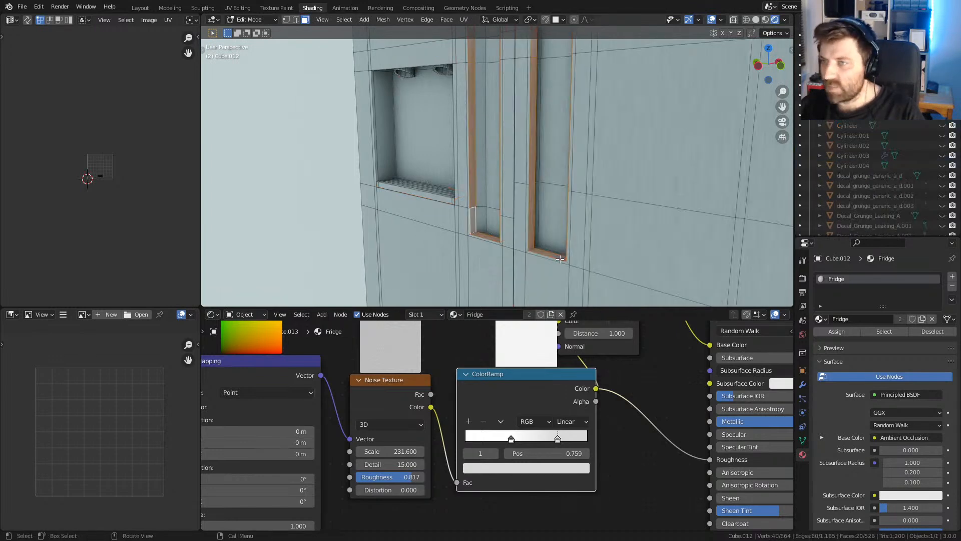
{"action": "key", "text": "p"}
{"action": "left_click", "coordinate": [557, 239]}
{"action": "key", "text": "Tab"}
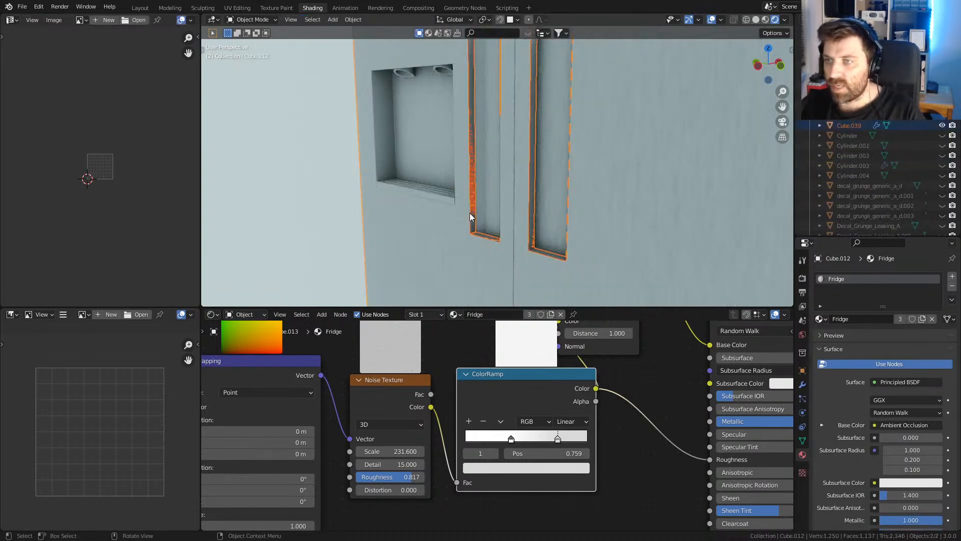
- Scale the separated handle trim faces along the global X axis
{"action": "left_click", "coordinate": [473, 215]}
{"action": "key", "text": "Tab"}
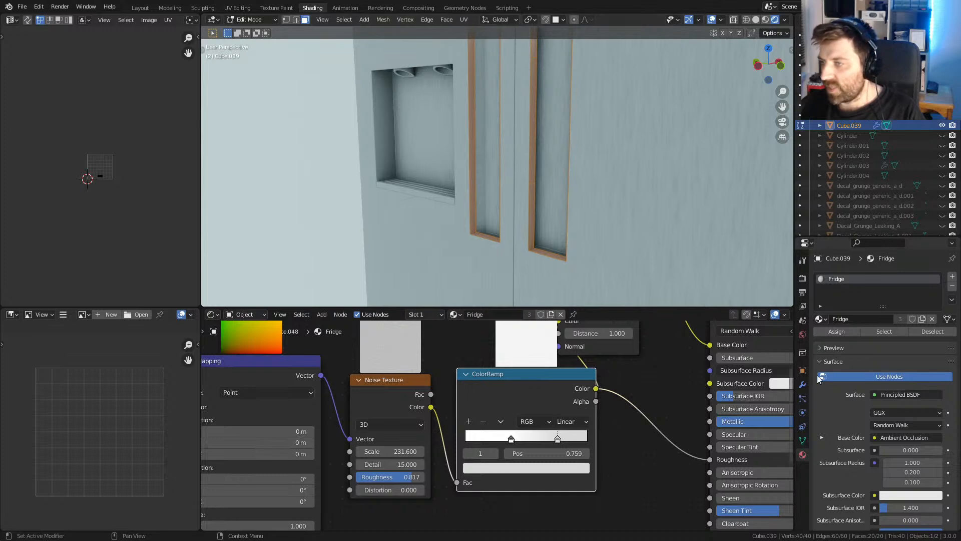
{"action": "key", "text": "s"}
{"action": "key", "text": "x"}
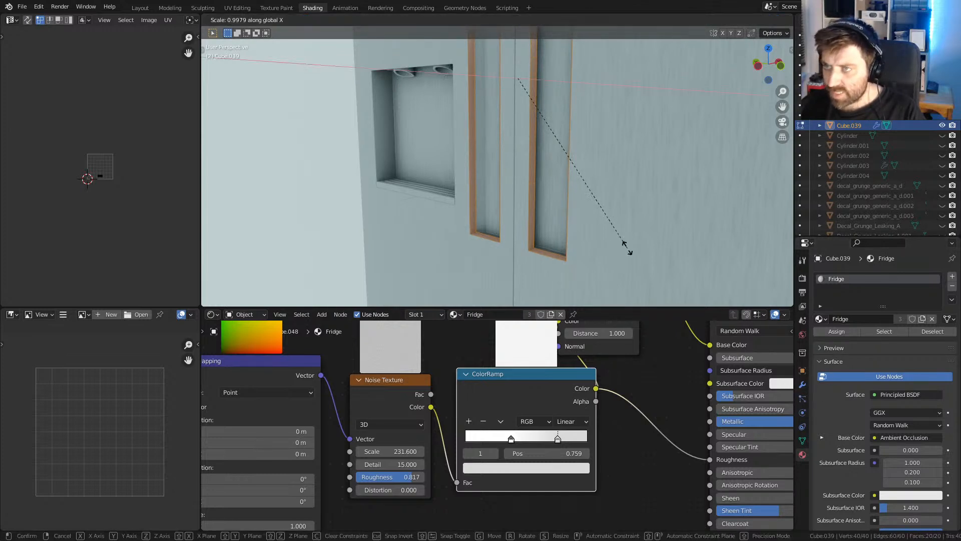
{"action": "key", "text": "x"}
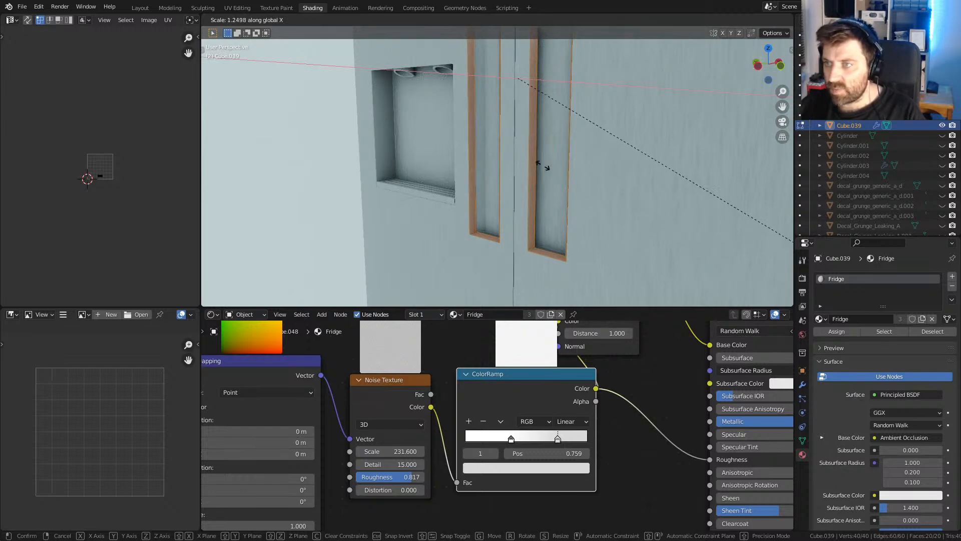
{"action": "left_click", "coordinate": [761, 218]}
- Add a Solidify modifier with Even Thickness to the handle trim object
{"action": "left_click", "coordinate": [803, 385]}
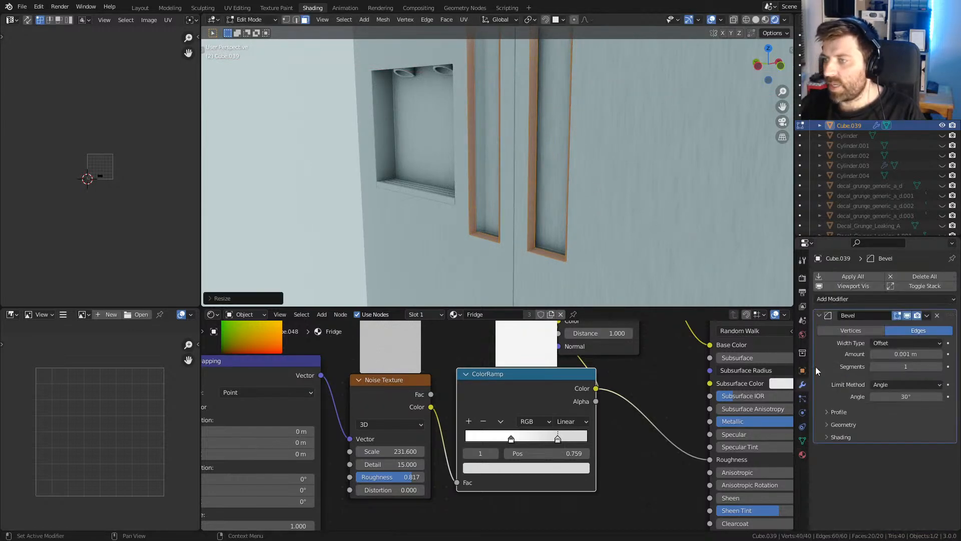
{"action": "left_click", "coordinate": [864, 299]}
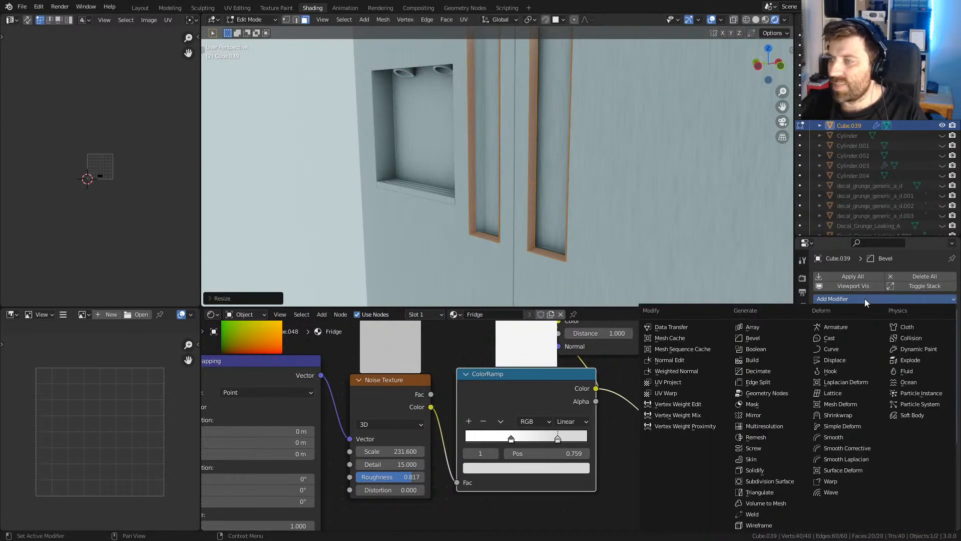
{"action": "left_click", "coordinate": [788, 470]}
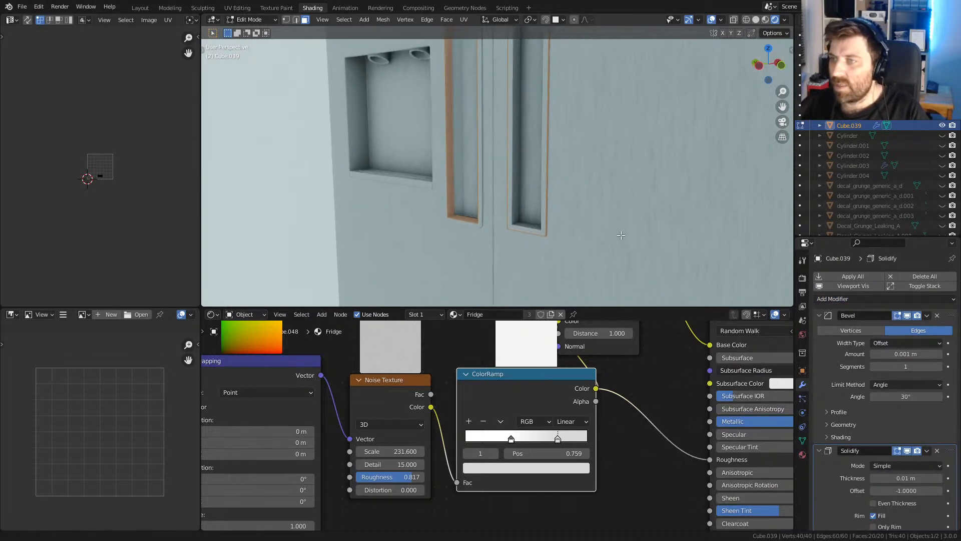
{"action": "left_click", "coordinate": [822, 424]}
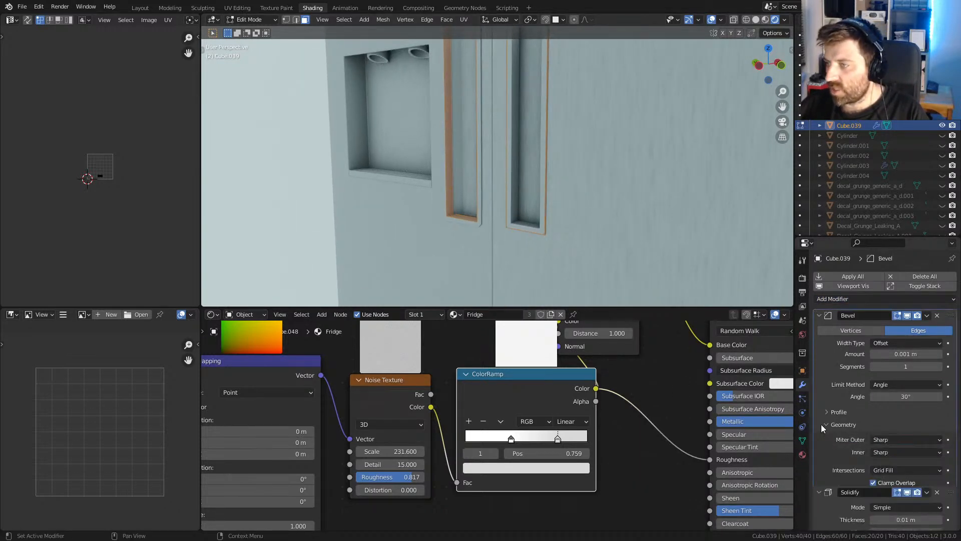
{"action": "left_click", "coordinate": [824, 425]}
{"action": "scroll", "coordinate": [837, 481], "scroll_direction": "down", "scroll_amount": 5}
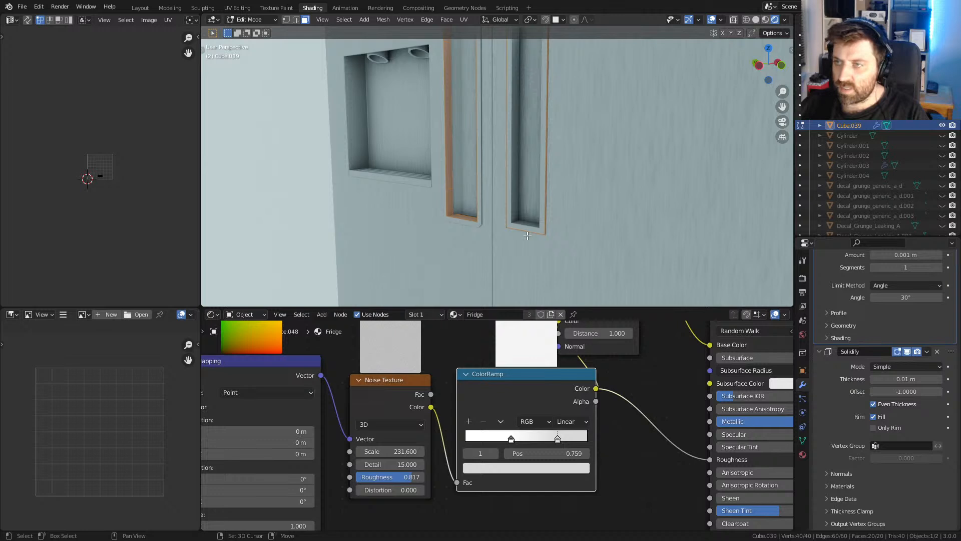
- Recalculate the handle trim's normals and set its Solidify offset to 0.05
{"action": "key", "text": "shift+n"}
{"action": "middle_click_drag", "start_coordinate": [528, 236], "coordinate": [528, 236]}
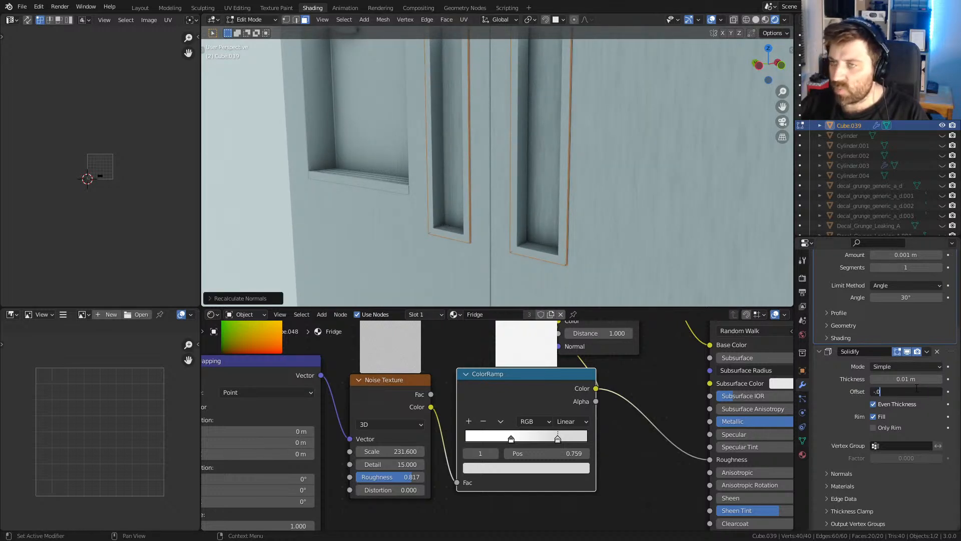
{"action": "type", "text": ".05"}
{"action": "key", "text": "Return"}
{"action": "key", "text": "Tab"}
{"action": "middle_click_drag", "start_coordinate": [638, 235], "coordinate": [647, 236]}
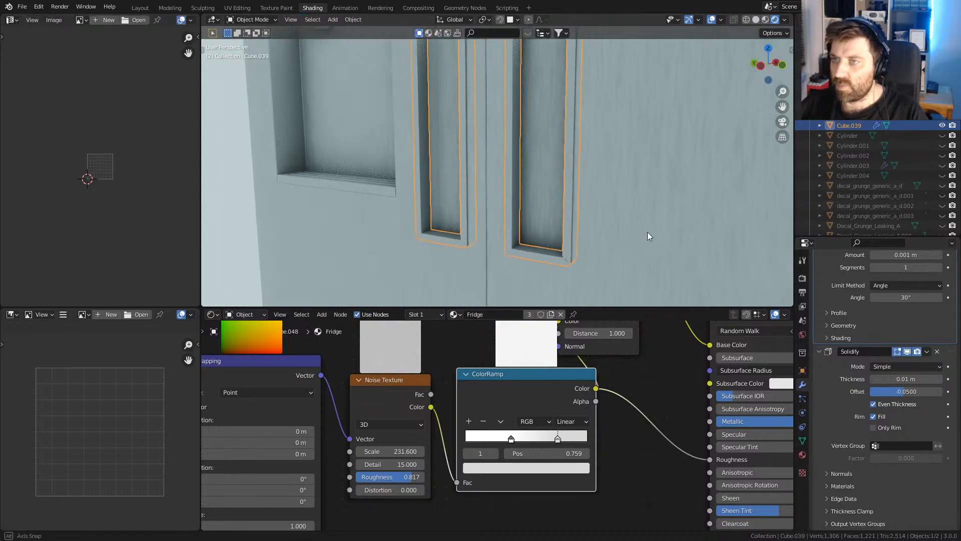
- Add the Plastic material in a new slot on the fridge handle trim and assign it to all its faces
{"action": "scroll", "coordinate": [873, 330], "scroll_direction": "up", "scroll_amount": 5}
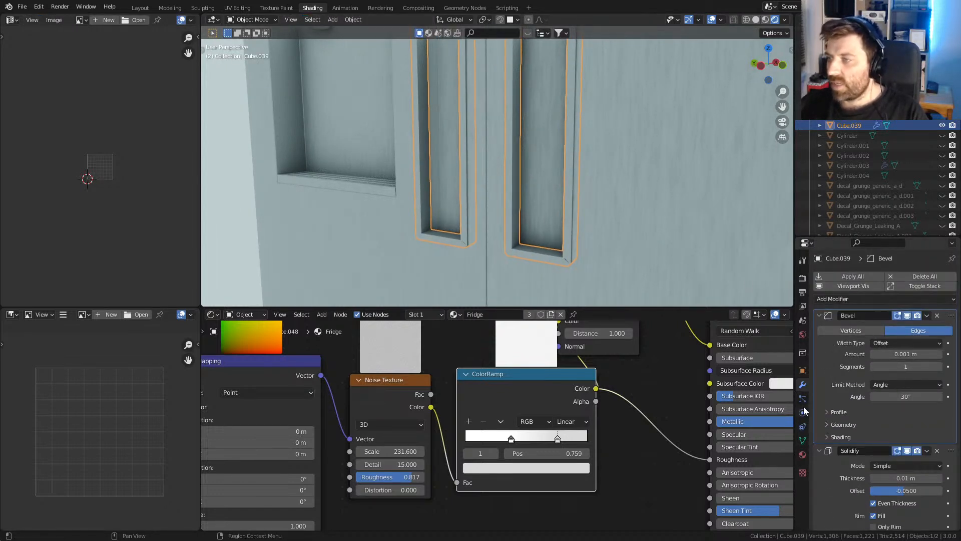
{"action": "left_click", "coordinate": [802, 454]}
{"action": "left_click", "coordinate": [952, 277]}
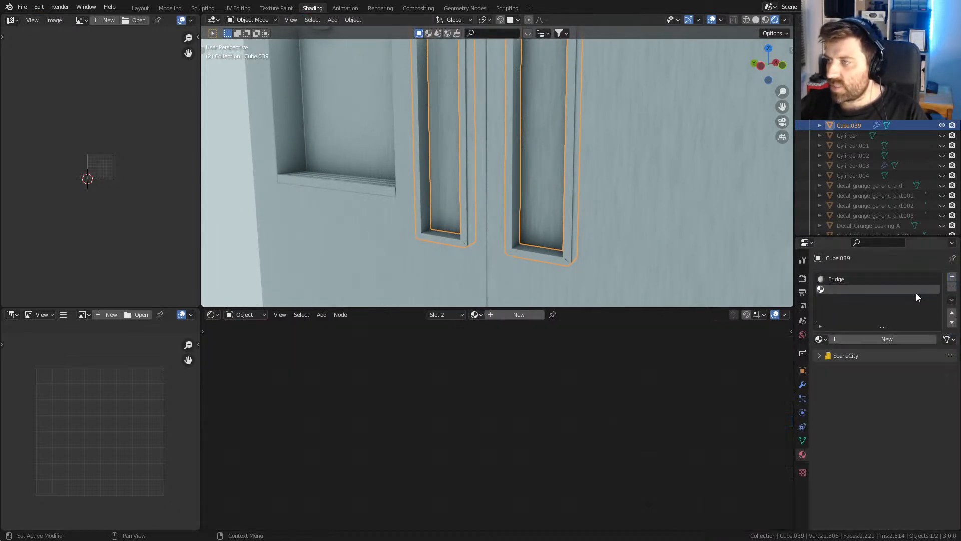
{"action": "left_click", "coordinate": [822, 339]}
{"action": "scroll", "coordinate": [874, 435], "scroll_direction": "down", "scroll_amount": 5}
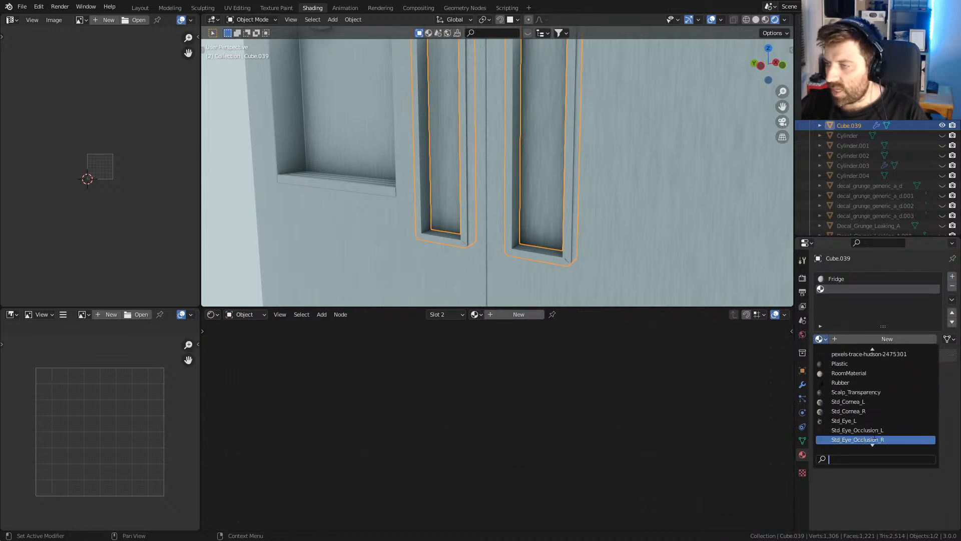
{"action": "left_click", "coordinate": [851, 363]}
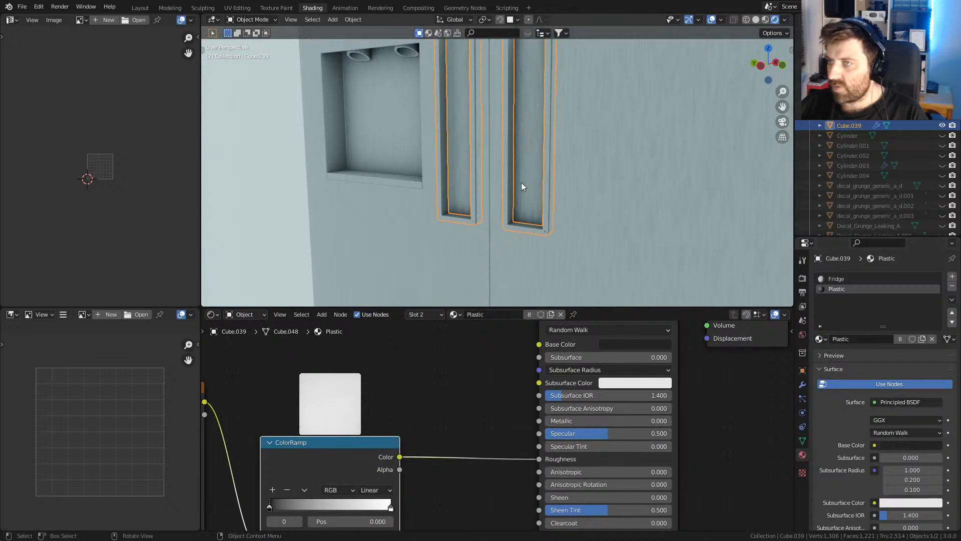
{"action": "key", "text": "Tab"}
{"action": "left_click", "coordinate": [843, 350]}
{"action": "key", "text": "Tab"}
{"action": "scroll", "coordinate": [450, 187], "scroll_direction": "down", "scroll_amount": 2}
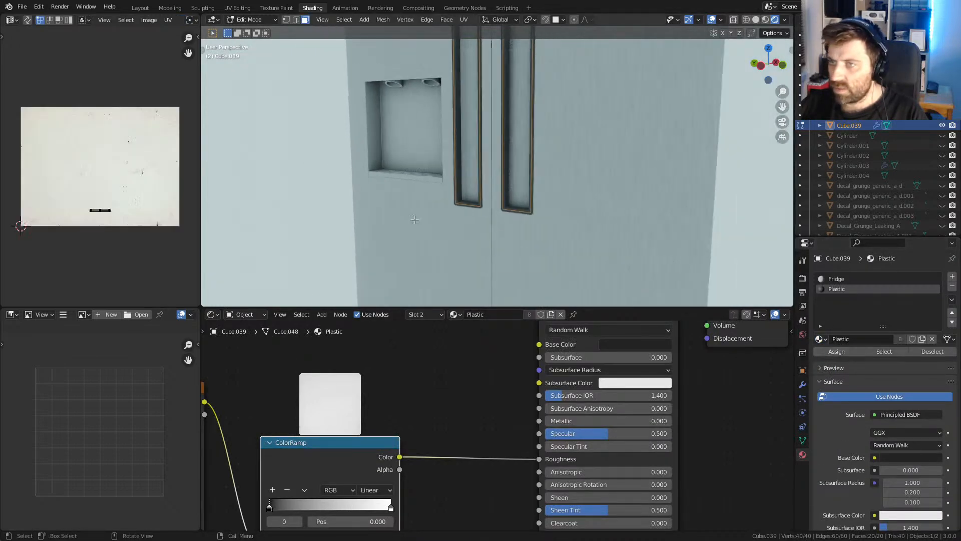
- Select the linked faces of the fridge dispenser's lower ledge and add the Plastic material in a second slot on the fridge
{"action": "left_click", "coordinate": [572, 202]}
{"action": "scroll", "coordinate": [541, 196], "scroll_direction": "down", "scroll_amount": 5}
{"action": "scroll", "coordinate": [500, 209], "scroll_direction": "up", "scroll_amount": 5}
{"action": "scroll", "coordinate": [503, 198], "scroll_direction": "up", "scroll_amount": 4}
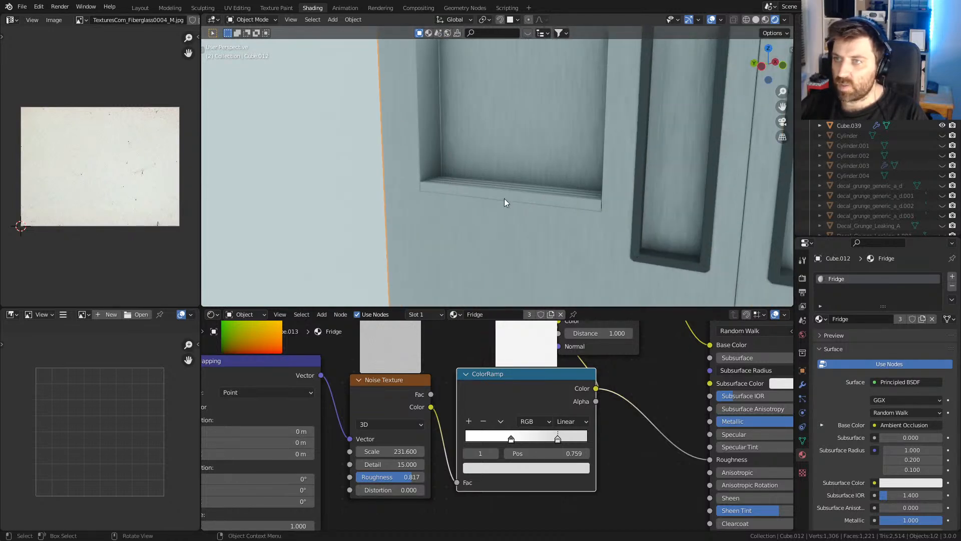
{"action": "key", "text": "Tab"}
{"action": "left_click", "coordinate": [509, 190]}
{"action": "key", "text": "ctrl+l"}
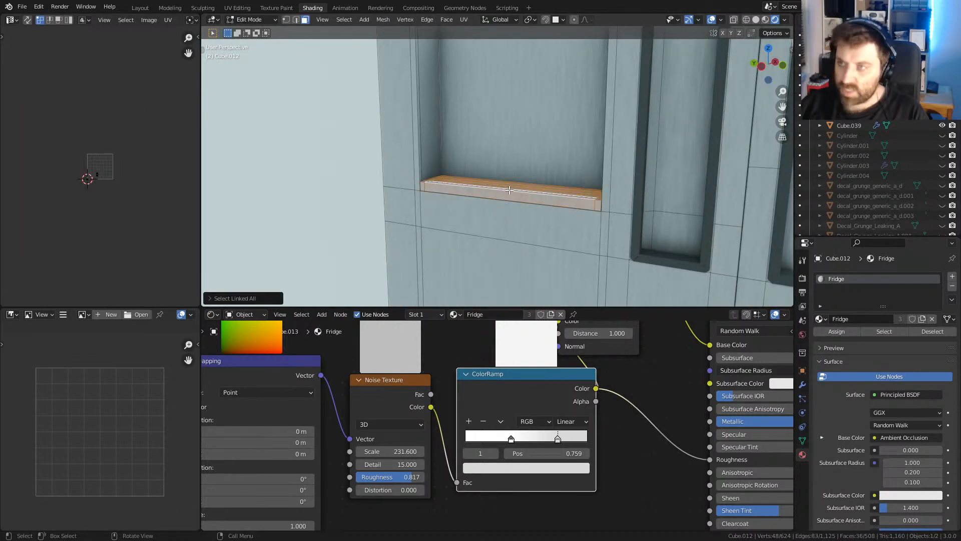
{"action": "left_click", "coordinate": [952, 276]}
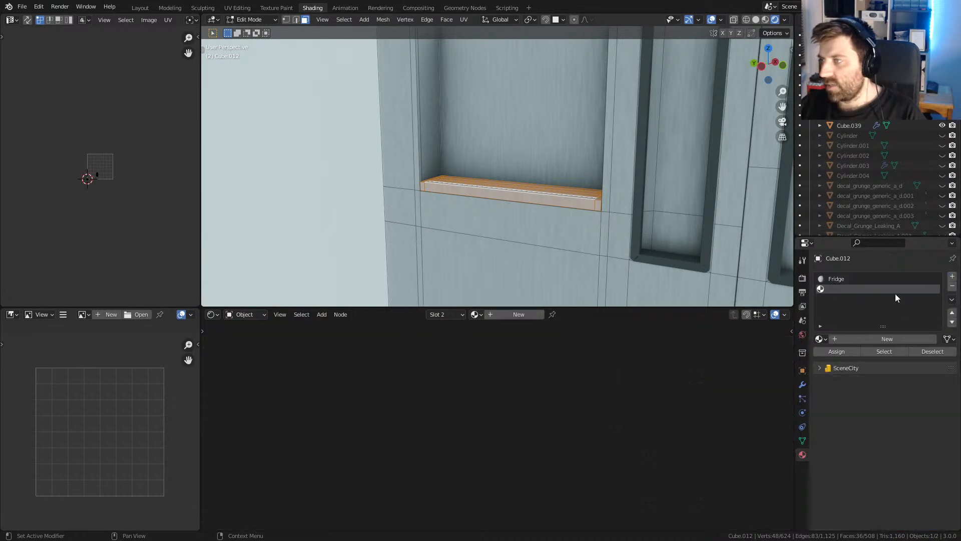
{"action": "left_click", "coordinate": [820, 338]}
{"action": "scroll", "coordinate": [876, 401], "scroll_direction": "down", "scroll_amount": 8}
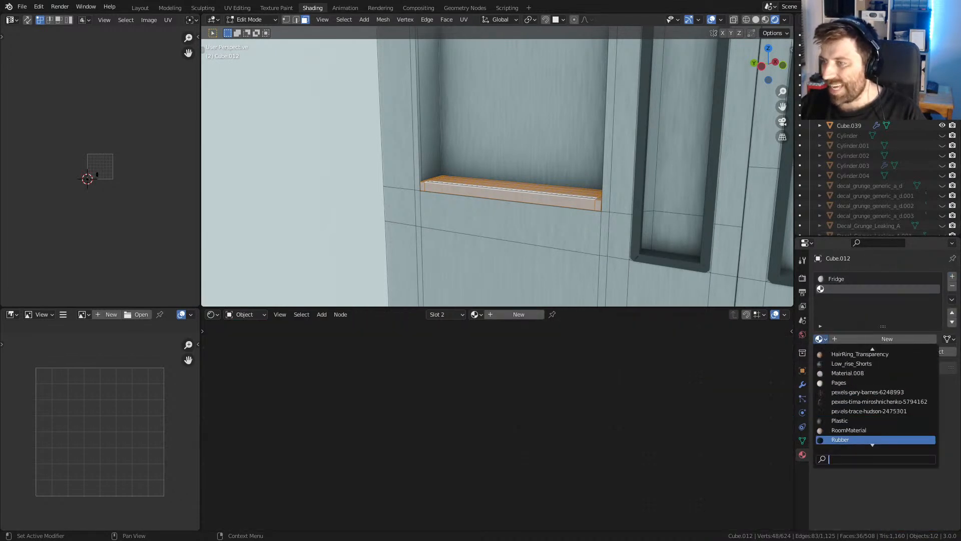
{"action": "left_click", "coordinate": [840, 420]}
{"action": "key", "text": "Tab"}
- Unhide all hidden objects in the scene
{"action": "middle_click_drag", "start_coordinate": [651, 304], "coordinate": [511, 259]}
{"action": "scroll", "coordinate": [506, 245], "scroll_direction": "down", "scroll_amount": 6}
{"action": "scroll", "coordinate": [511, 260], "scroll_direction": "up", "scroll_amount": 2}
{"action": "key", "text": "alt+h"}
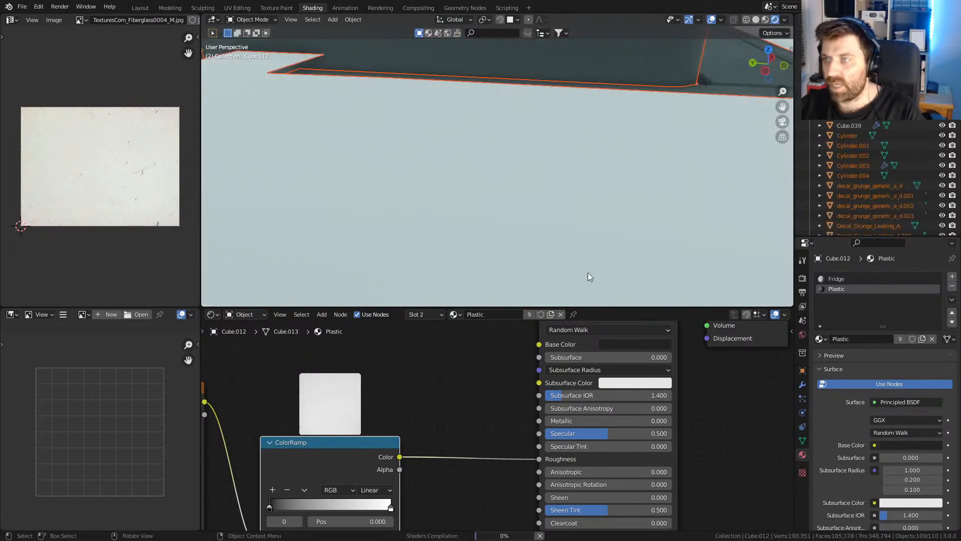
- Delete the two outer objects that block the view into the room
{"action": "scroll", "coordinate": [567, 269], "scroll_direction": "down", "scroll_amount": 7}
{"action": "left_click", "coordinate": [595, 201]}
{"action": "mouse_move", "coordinate": [598, 205]}
{"action": "middle_mouse_down"}
{"action": "mouse_move", "coordinate": [575, 215]}
{"action": "mouse_move", "coordinate": [588, 215]}
{"action": "middle_mouse_up"}
{"action": "key", "text": "Delete"}
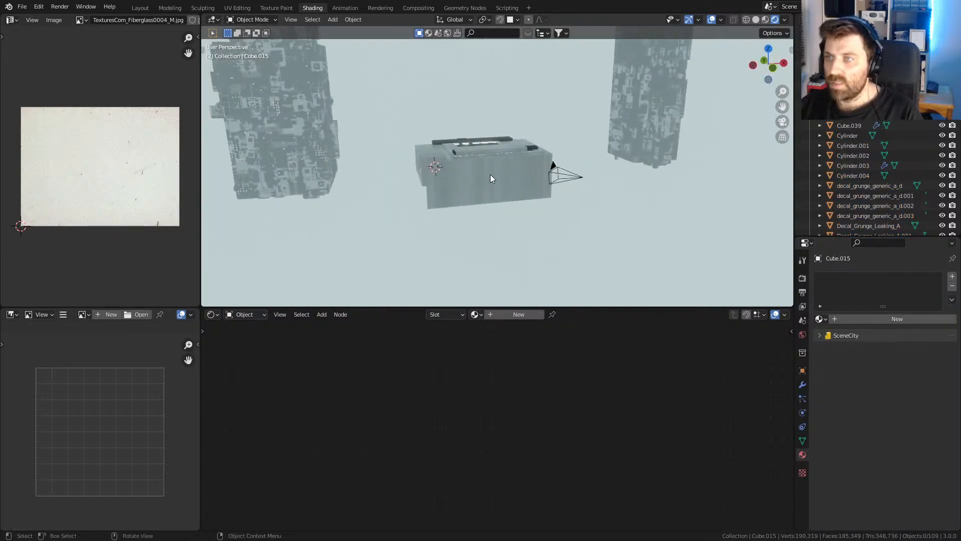
{"action": "left_click", "coordinate": [491, 175]}
{"action": "middle_click_drag", "start_coordinate": [491, 175], "coordinate": [397, 186]}
{"action": "key", "text": "Delete"}
- Remap the UVs of the BareMetal panel above the stove with Cube Projection
{"action": "scroll", "coordinate": [441, 137], "scroll_direction": "up", "scroll_amount": 4}
{"action": "middle_click_drag", "start_coordinate": [441, 137], "coordinate": [638, 175], "text": "shift"}
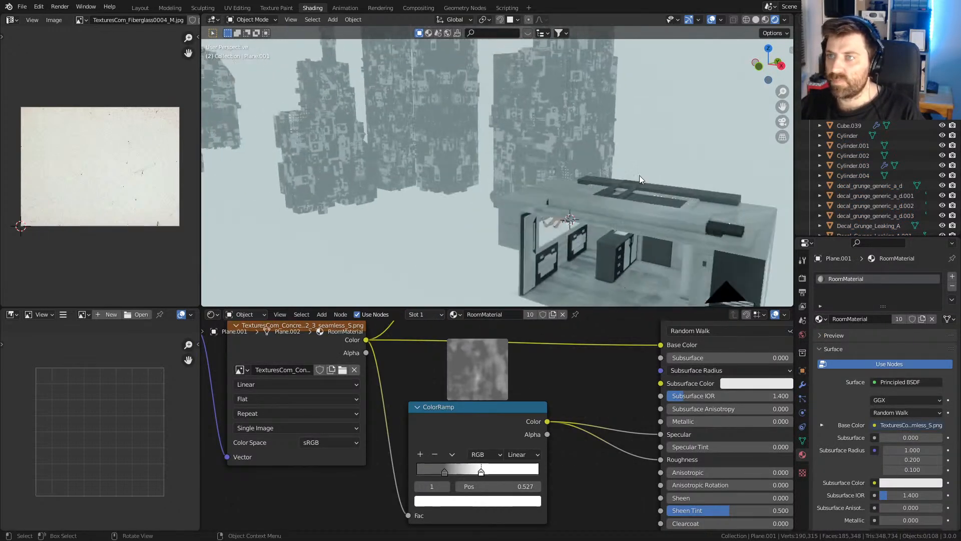
{"action": "middle_click_drag", "start_coordinate": [677, 260], "coordinate": [602, 128], "text": "shift"}
{"action": "scroll", "coordinate": [602, 128], "scroll_direction": "up", "scroll_amount": 5}
{"action": "middle_click_drag", "start_coordinate": [481, 116], "coordinate": [610, 124], "text": "shift"}
{"action": "scroll", "coordinate": [550, 204], "scroll_direction": "up", "scroll_amount": 3}
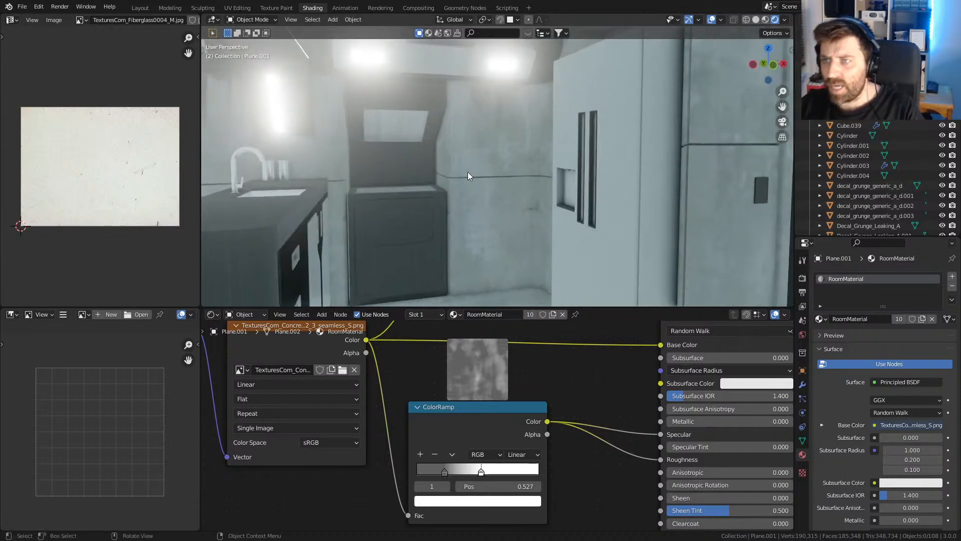
{"action": "left_click", "coordinate": [410, 137]}
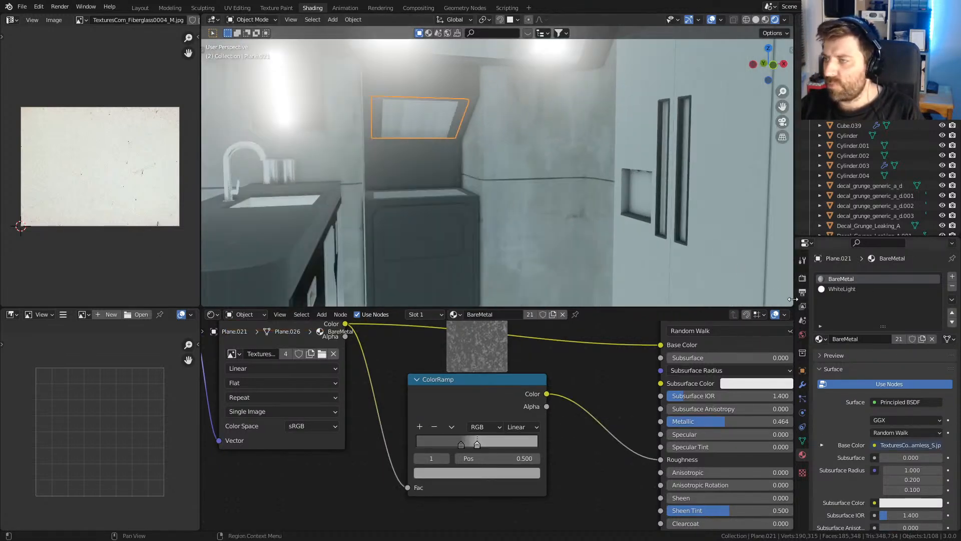
{"action": "key", "text": "Tab"}
{"action": "key", "text": "u"}
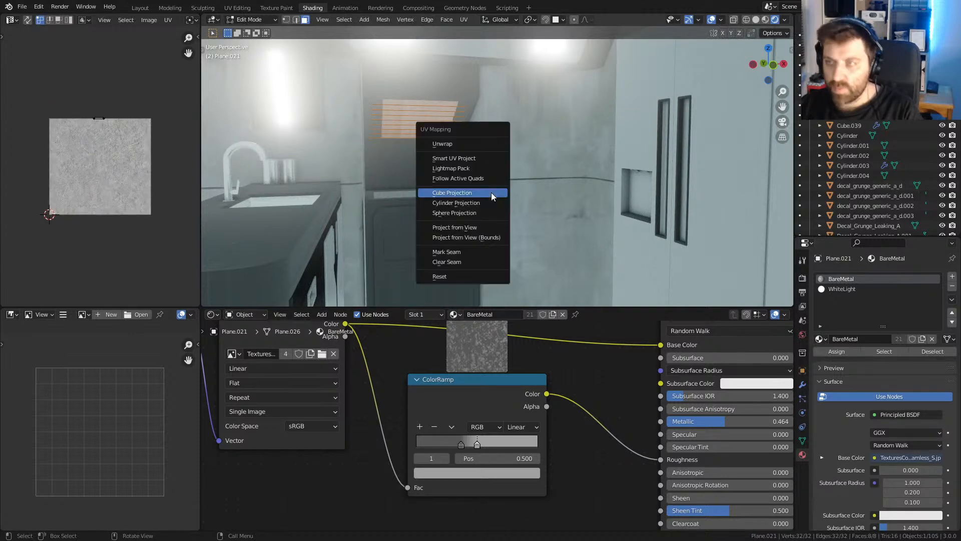
{"action": "left_click", "coordinate": [491, 193]}
{"action": "key", "text": "Tab"}
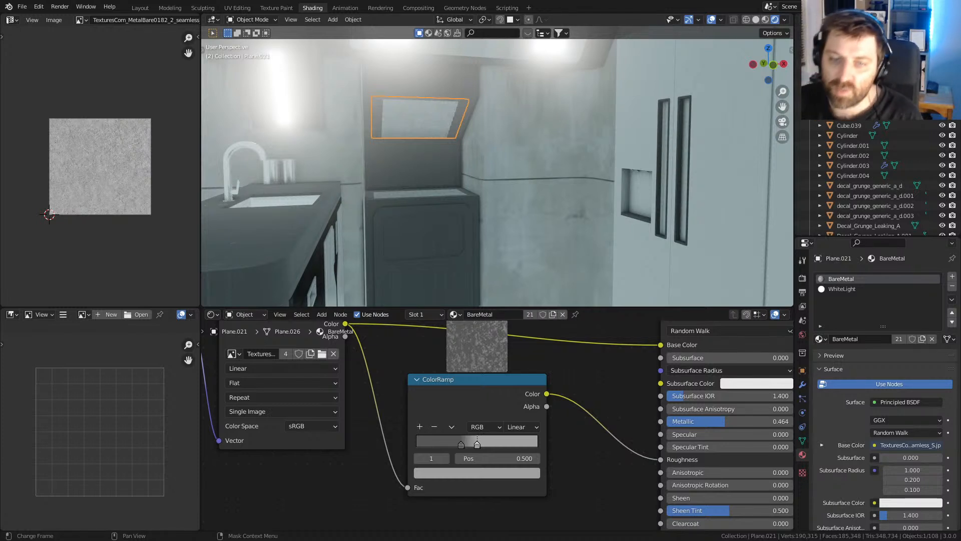
{"action": "middle_click_drag", "start_coordinate": [534, 237], "coordinate": [337, 184]}
{"action": "middle_click_drag", "start_coordinate": [672, 175], "coordinate": [295, 145], "text": "shift"}
{"action": "left_click", "coordinate": [447, 143]}
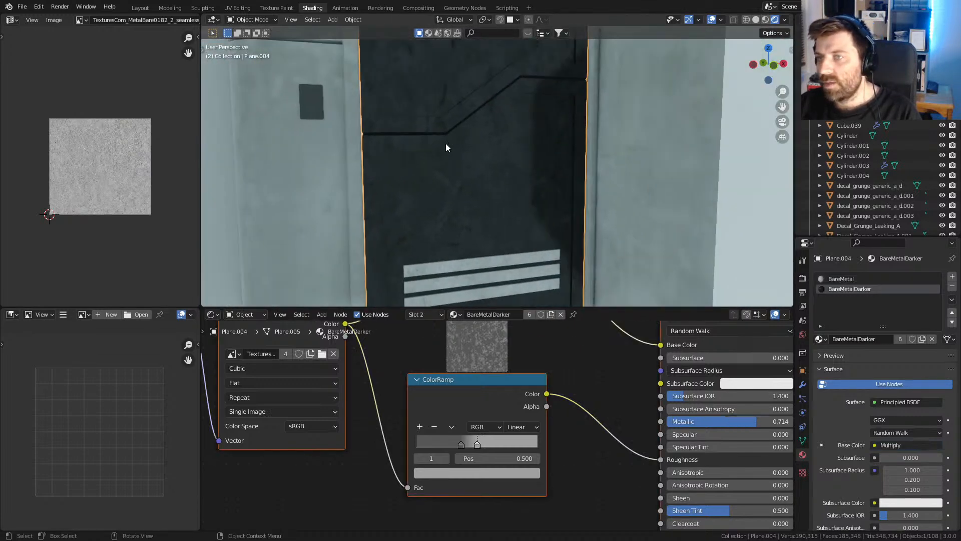
{"action": "scroll", "coordinate": [445, 144], "scroll_direction": "down", "scroll_amount": 5}
{"action": "middle_click_drag", "start_coordinate": [443, 145], "coordinate": [596, 168], "text": "shift"}
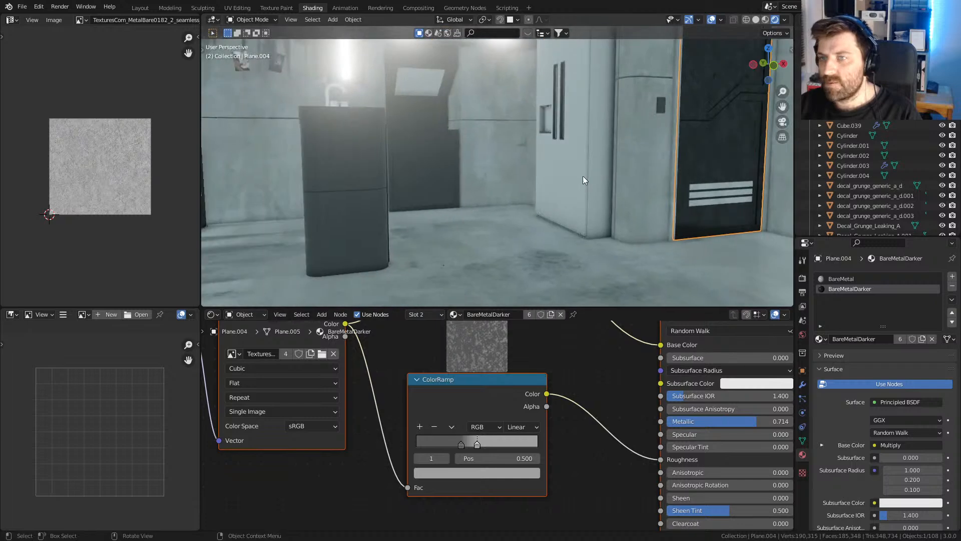
- Remap the UVs of the dark plastic stove unit on the back wall with Cube Projection
{"action": "scroll", "coordinate": [596, 168], "scroll_direction": "up", "scroll_amount": 4}
{"action": "left_click", "coordinate": [392, 168]}
{"action": "middle_click_drag", "start_coordinate": [401, 167], "coordinate": [525, 185], "text": "shift"}
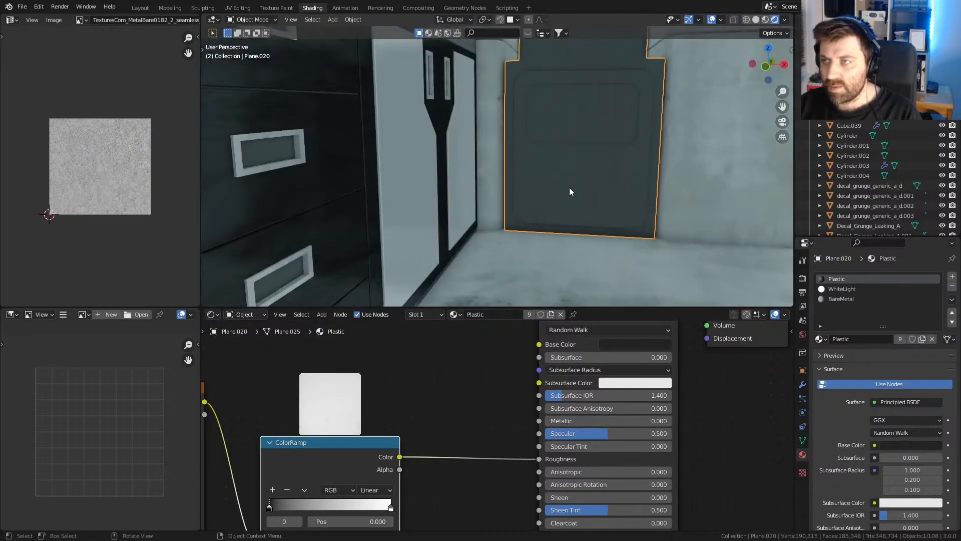
{"action": "key", "text": "Tab"}
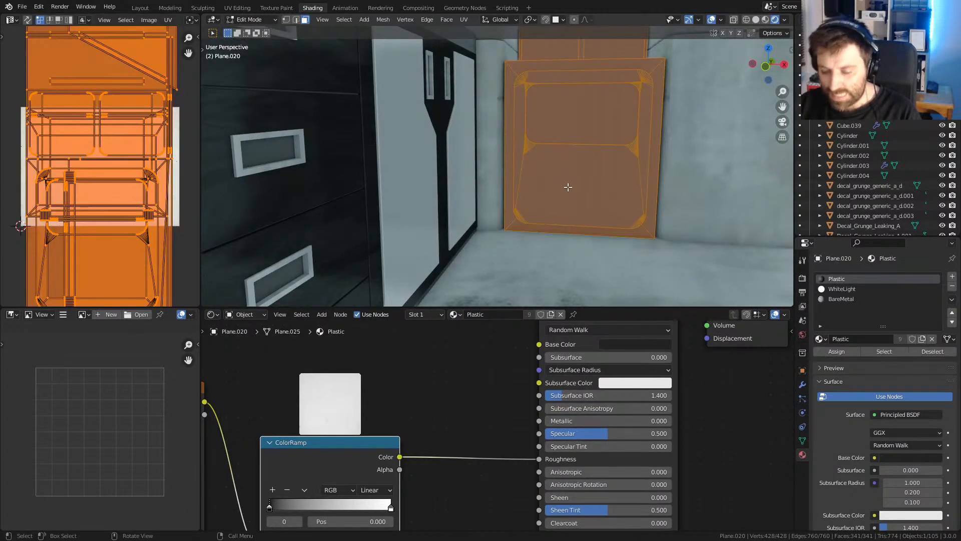
{"action": "key", "text": "u"}
{"action": "left_click", "coordinate": [568, 189]}
{"action": "scroll", "coordinate": [449, 354], "scroll_direction": "down", "scroll_amount": 2}
- Change the Plastic material's fiberglass image texture projection from Box to Flat
{"action": "middle_click_drag", "start_coordinate": [449, 355], "coordinate": [644, 339]}
{"action": "middle_click_drag", "start_coordinate": [342, 383], "coordinate": [559, 380]}
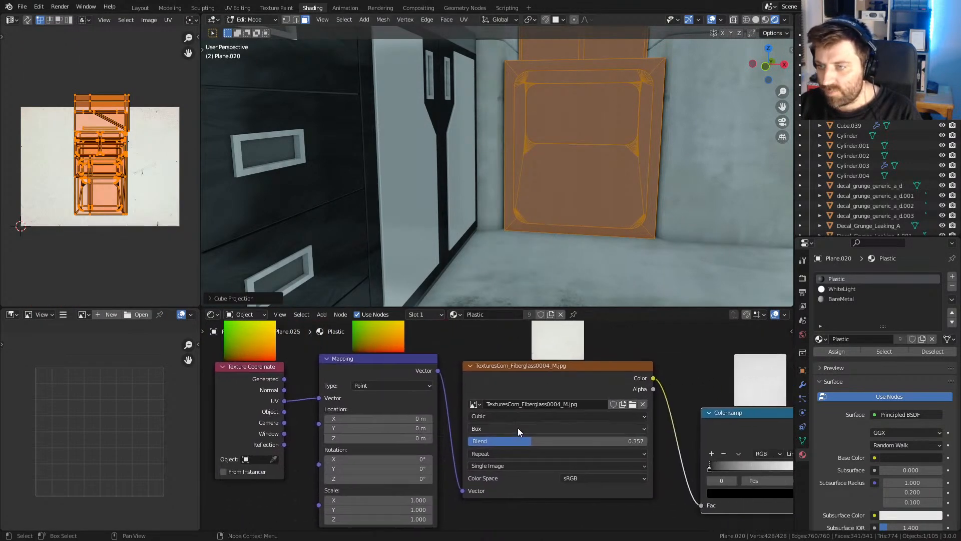
{"action": "left_click", "coordinate": [521, 428]}
{"action": "left_click", "coordinate": [515, 440]}
{"action": "middle_click_drag", "start_coordinate": [565, 296], "coordinate": [671, 260]}
{"action": "key", "text": "Tab"}
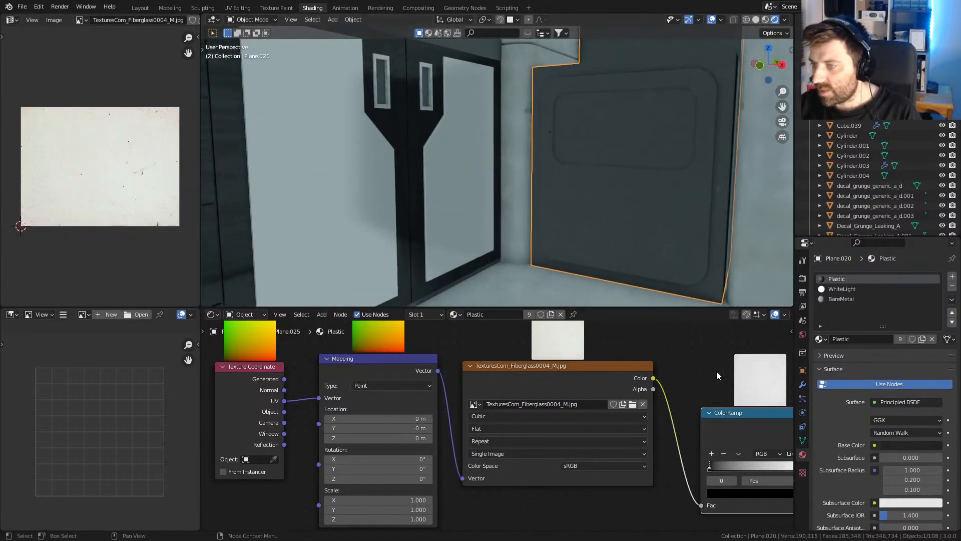
- Tighten the Plastic roughness ColorRamp by moving the black stop to 0.677 and the white stop to about 0.886
{"action": "middle_click_drag", "start_coordinate": [724, 371], "coordinate": [421, 356]}
{"action": "scroll", "coordinate": [583, 423], "scroll_direction": "up", "scroll_amount": 2}
{"action": "left_click_drag", "start_coordinate": [364, 469], "coordinate": [452, 466]}
{"action": "mouse_move", "coordinate": [511, 466]}
{"action": "left_mouse_down"}
{"action": "mouse_move", "coordinate": [473, 467]}
{"action": "mouse_move", "coordinate": [515, 473]}
{"action": "left_mouse_up"}
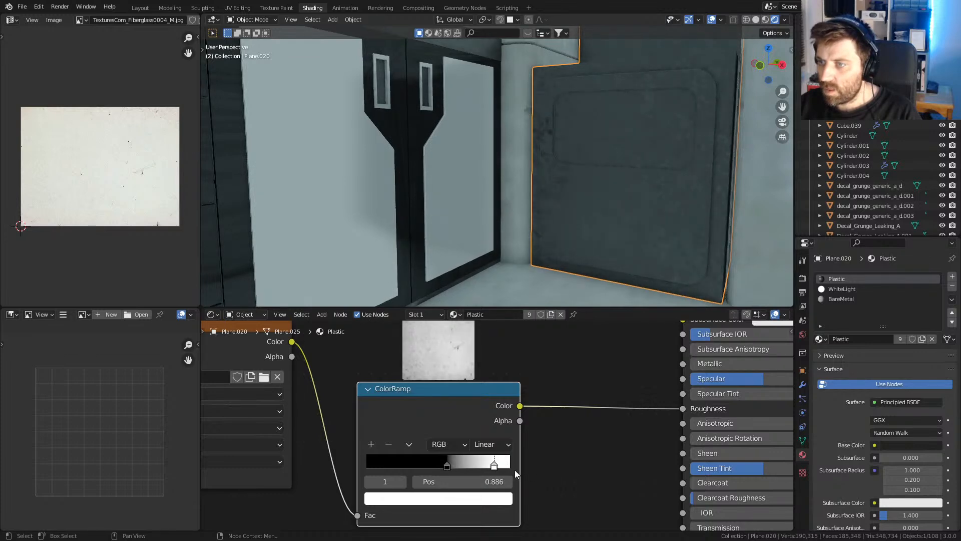
{"action": "left_click_drag", "start_coordinate": [447, 466], "coordinate": [464, 470]}
- Shift all of the kitchen island's UVs along X by about -0.3
{"action": "middle_click_drag", "start_coordinate": [721, 75], "coordinate": [488, 177]}
{"action": "scroll", "coordinate": [572, 204], "scroll_direction": "up", "scroll_amount": 5}
{"action": "left_click", "coordinate": [501, 185]}
{"action": "scroll", "coordinate": [490, 172], "scroll_direction": "up", "scroll_amount": 4}
{"action": "middle_click_drag", "start_coordinate": [505, 134], "coordinate": [458, 134]}
{"action": "middle_click_drag", "start_coordinate": [392, 323], "coordinate": [642, 389]}
{"action": "middle_click_drag", "start_coordinate": [536, 134], "coordinate": [573, 112]}
{"action": "middle_click_drag", "start_coordinate": [503, 144], "coordinate": [509, 142]}
{"action": "key", "text": "Tab"}
{"action": "scroll", "coordinate": [489, 183], "scroll_direction": "down", "scroll_amount": 3}
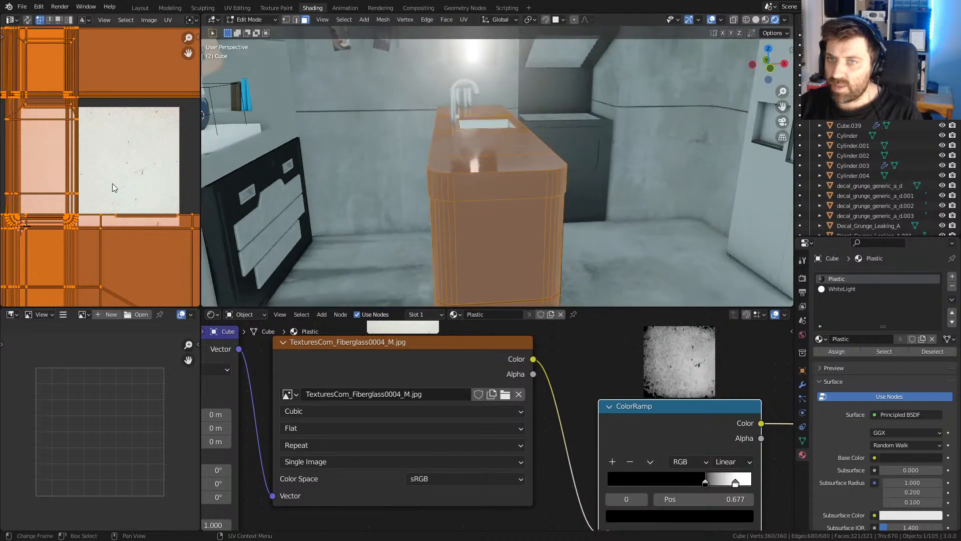
{"action": "key", "text": "g"}
{"action": "key", "text": "x"}
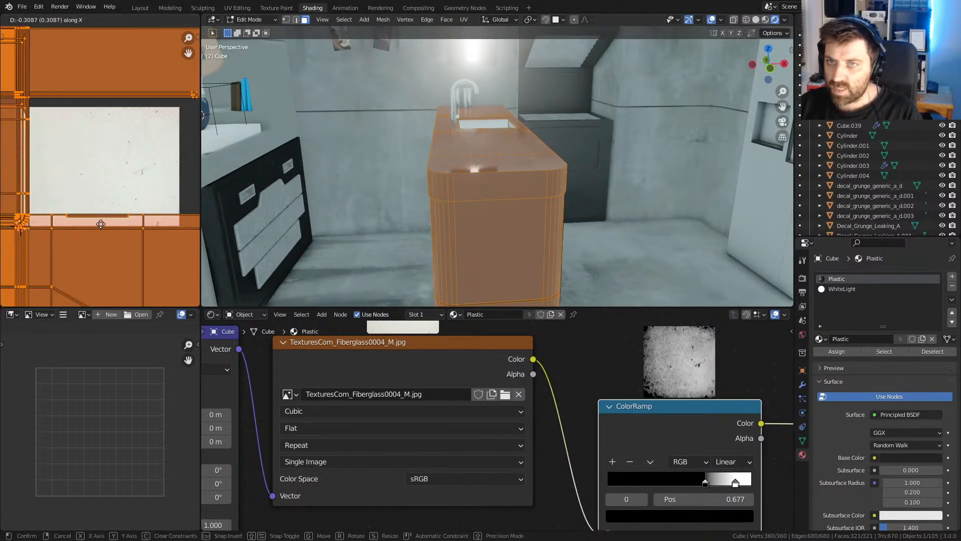
{"action": "left_click", "coordinate": [97, 224]}
{"action": "key", "text": "Tab"}
- Duplicate the floor's grunge decal over the kitchen island and scale the copy down to about 0.3
{"action": "middle_click_drag", "start_coordinate": [439, 179], "coordinate": [418, 220]}
{"action": "scroll", "coordinate": [356, 200], "scroll_direction": "up", "scroll_amount": 4}
{"action": "right_click", "coordinate": [473, 145]}
{"action": "key", "text": "Escape"}
{"action": "left_click", "coordinate": [482, 256]}
{"action": "middle_click_drag", "start_coordinate": [482, 256], "coordinate": [497, 221]}
{"action": "scroll", "coordinate": [511, 223], "scroll_direction": "down", "scroll_amount": 2}
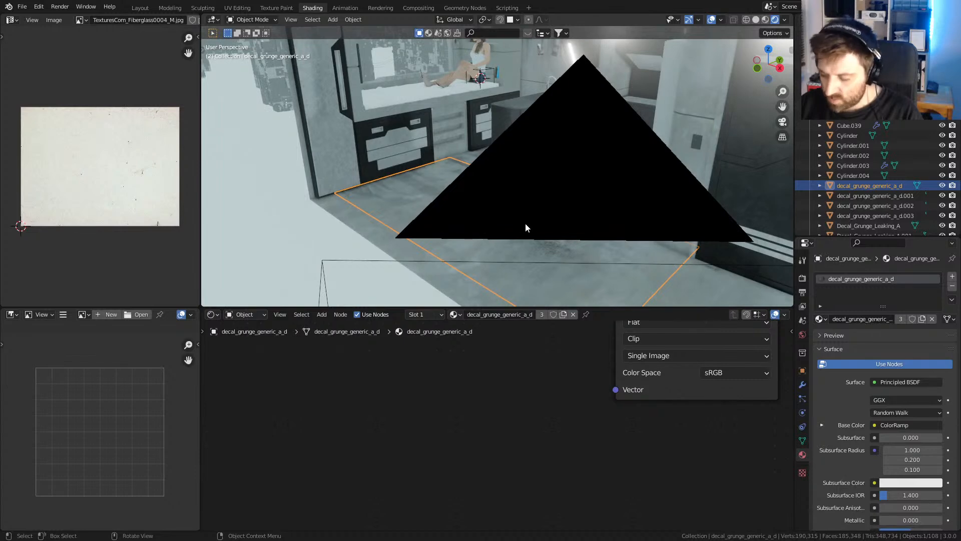
{"action": "key", "text": "z"}
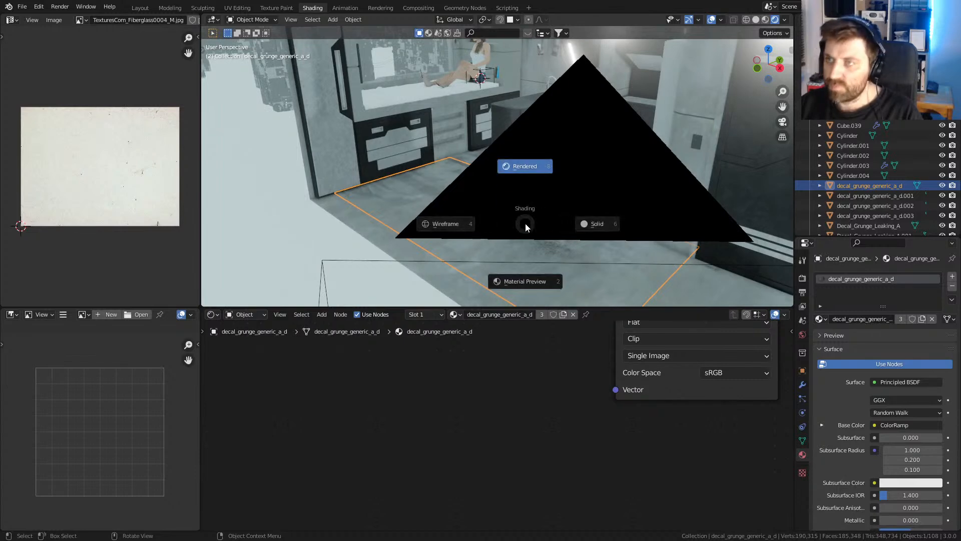
{"action": "left_click", "coordinate": [502, 106]}
{"action": "middle_click_drag", "start_coordinate": [475, 220], "coordinate": [490, 227]}
{"action": "key", "text": "shift+d"}
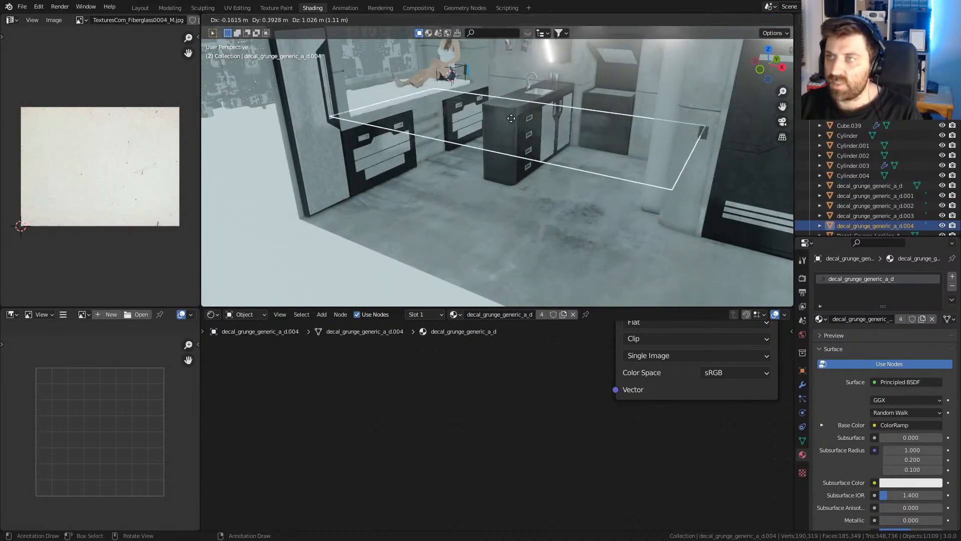
{"action": "left_click", "coordinate": [518, 97]}
{"action": "key", "text": "s"}
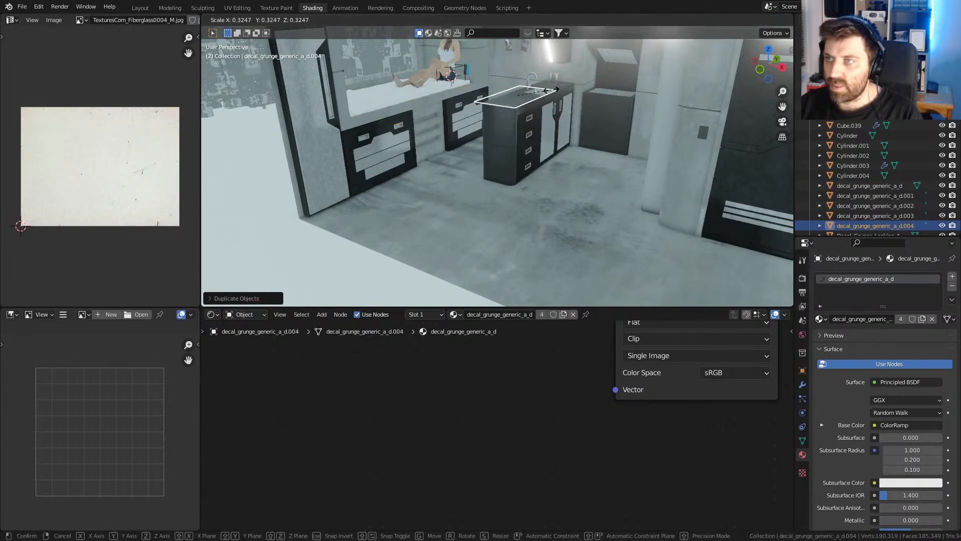
{"action": "left_click", "coordinate": [539, 89]}
- Move the decal copy horizontally onto the island worktop beside the sink, and raise it about 0.0008 m along Z
{"action": "scroll", "coordinate": [548, 110], "scroll_direction": "up", "scroll_amount": 5}
{"action": "middle_click_drag", "start_coordinate": [548, 109], "coordinate": [543, 178]}
{"action": "key", "text": "g"}
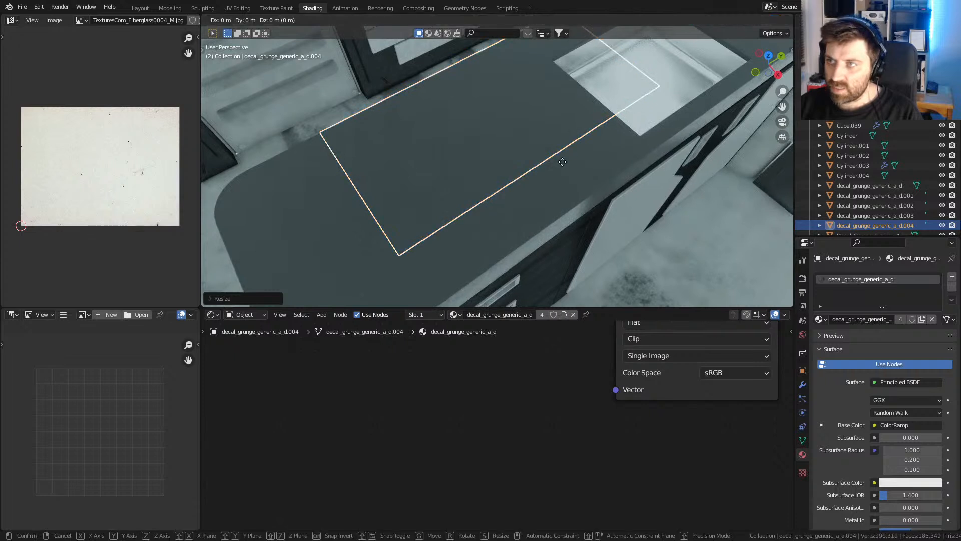
{"action": "right_click", "coordinate": [559, 170]}
{"action": "key", "text": "g"}
{"action": "key", "text": "shift+z"}
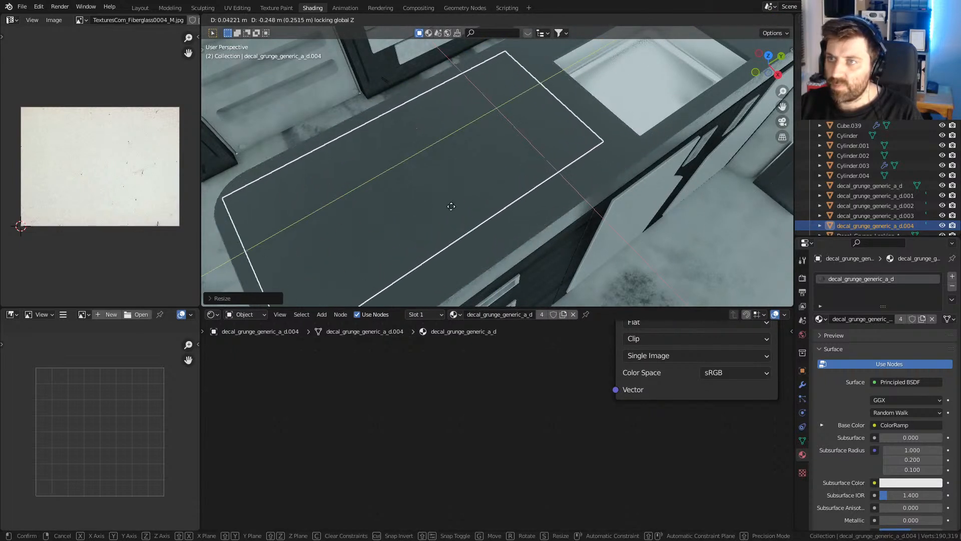
{"action": "left_click", "coordinate": [571, 236]}
{"action": "key", "text": "g"}
{"action": "key", "text": "z"}
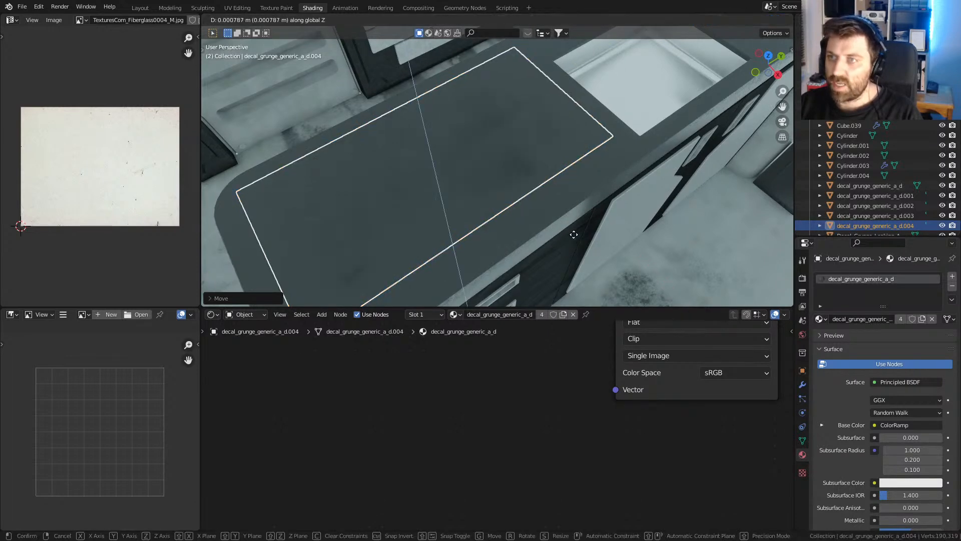
{"action": "left_click", "coordinate": [574, 235]}
- View the room through the scene camera
{"action": "middle_click_drag", "start_coordinate": [573, 231], "coordinate": [509, 130]}
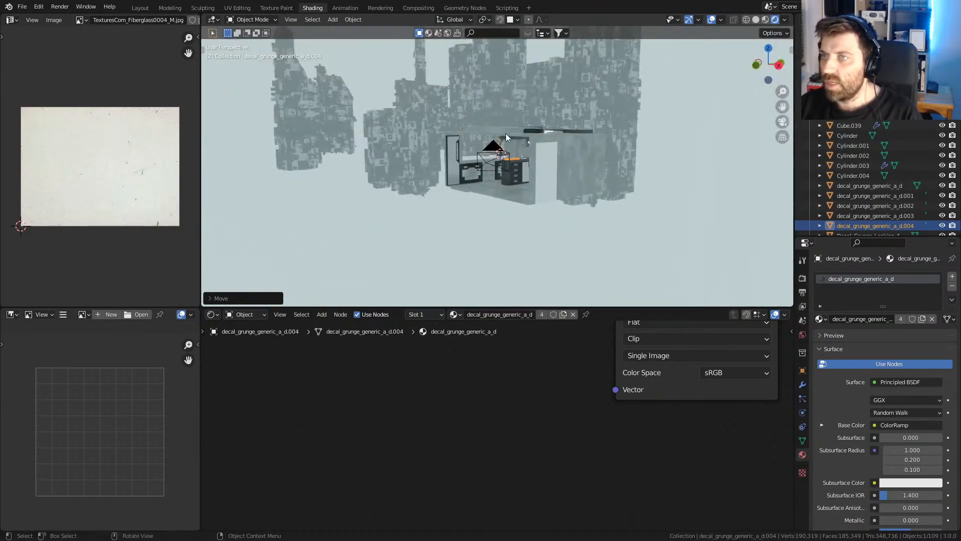
{"action": "scroll", "coordinate": [875, 217], "scroll_direction": "down", "scroll_amount": 15}
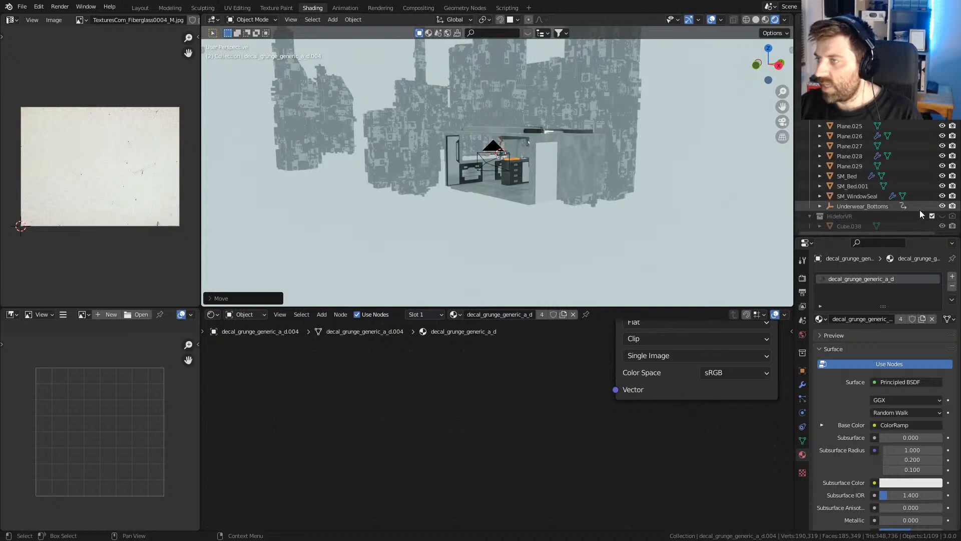
{"action": "key", "text": "KP_0"}
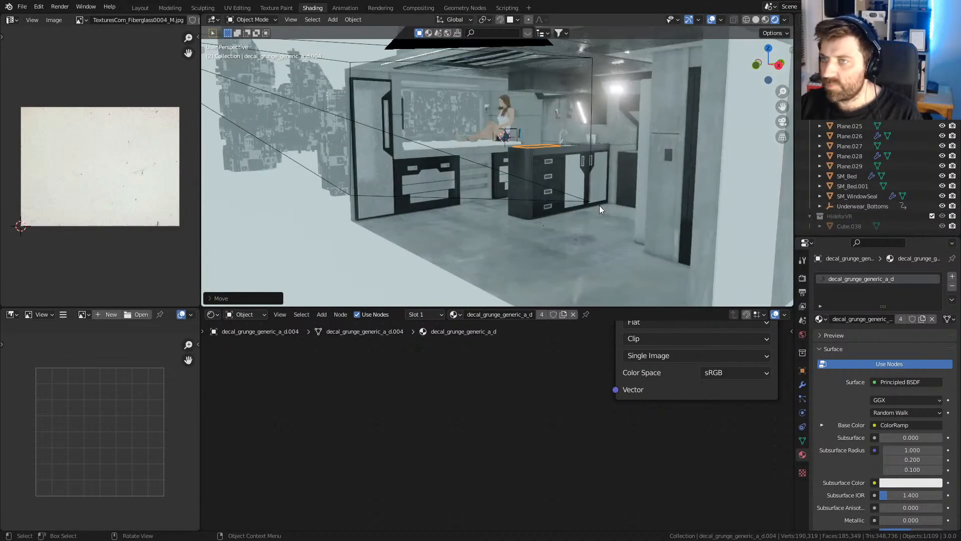
- Render the current frame through the scene camera and inspect the bed, drawer fronts, kitchen island and floor in the result
{"action": "middle_click_drag", "start_coordinate": [599, 205], "coordinate": [575, 112]}
{"action": "scroll", "coordinate": [615, 197], "scroll_direction": "down", "scroll_amount": 5}
{"action": "key", "text": "KP_0"}
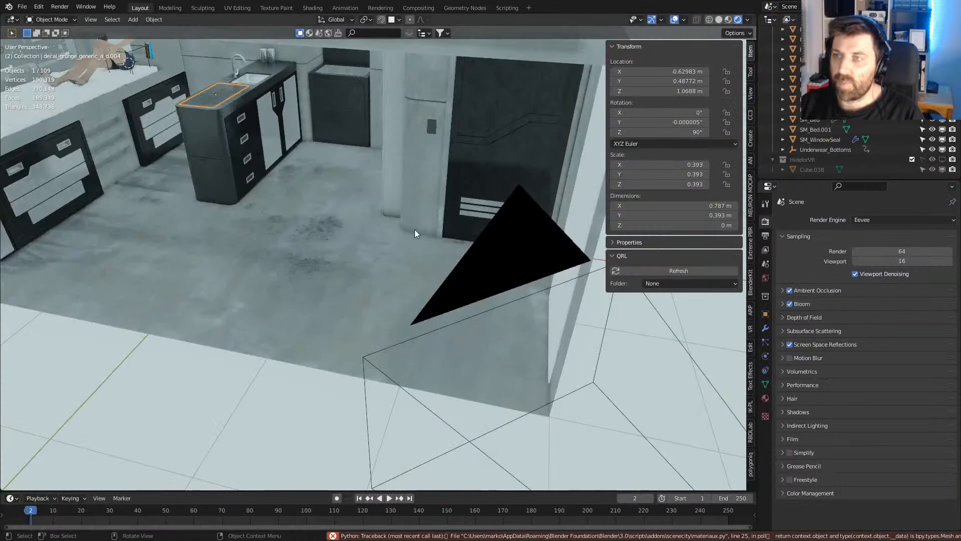
{"action": "key", "text": "KP_0"}
{"action": "key", "text": "F12"}
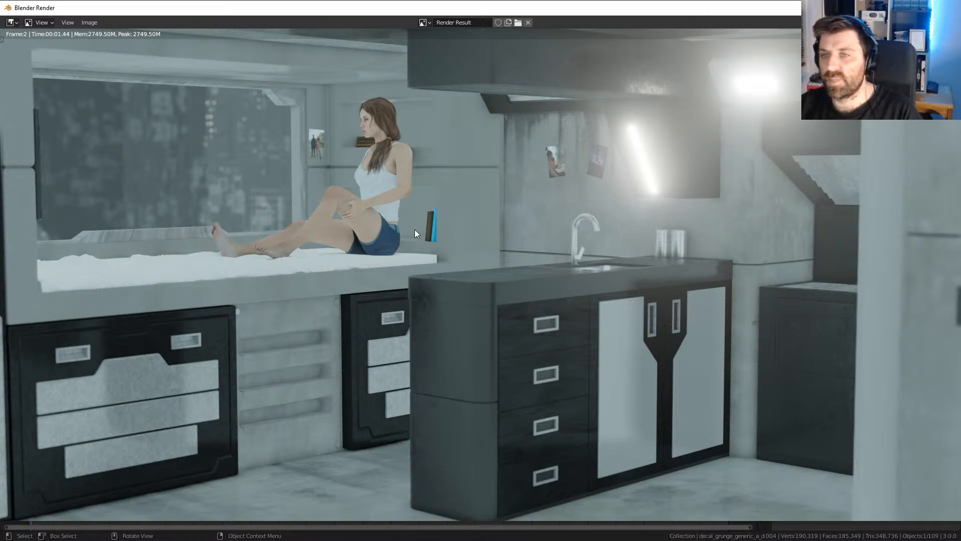
{"action": "middle_click_drag", "start_coordinate": [414, 229], "coordinate": [404, 182]}
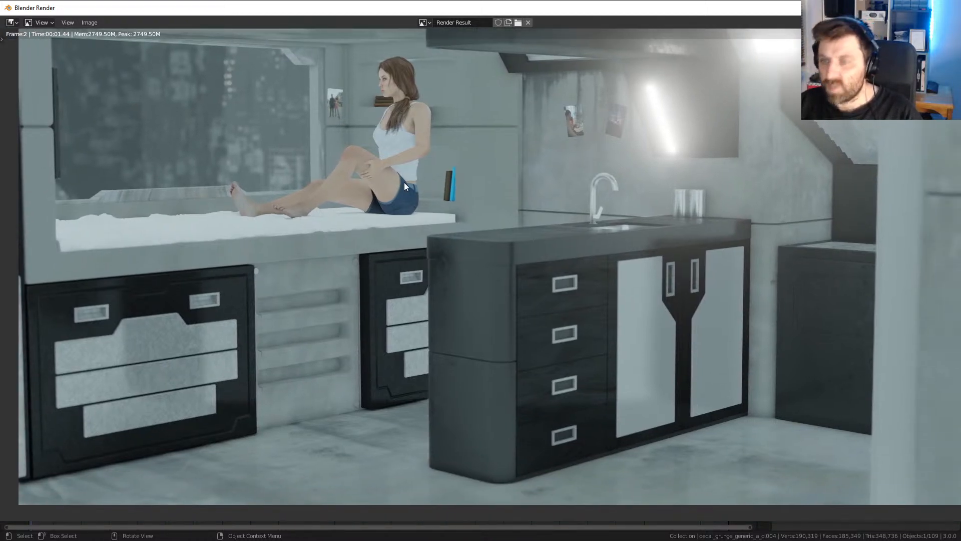
{"action": "middle_click_drag", "start_coordinate": [299, 321], "coordinate": [341, 272]}
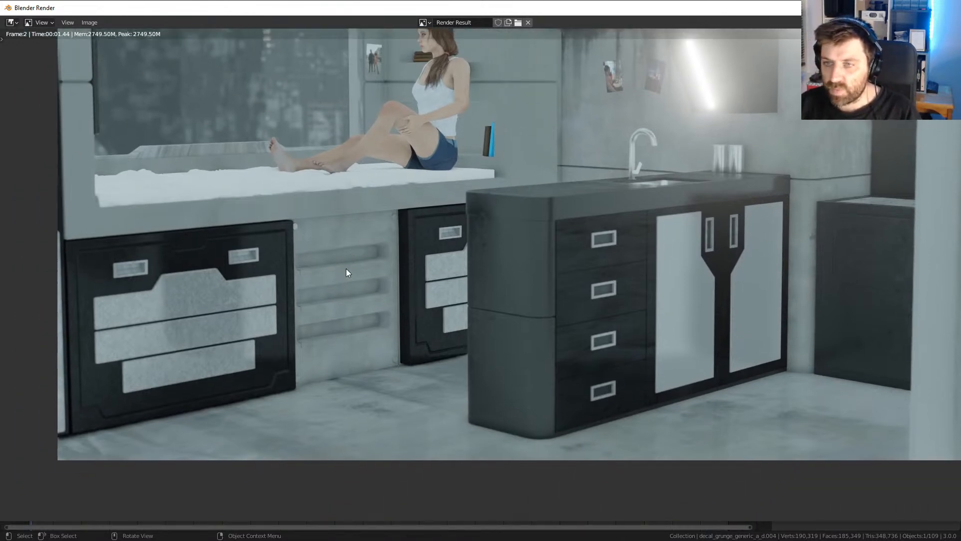
{"action": "scroll", "coordinate": [233, 223], "scroll_direction": "up", "scroll_amount": 2}
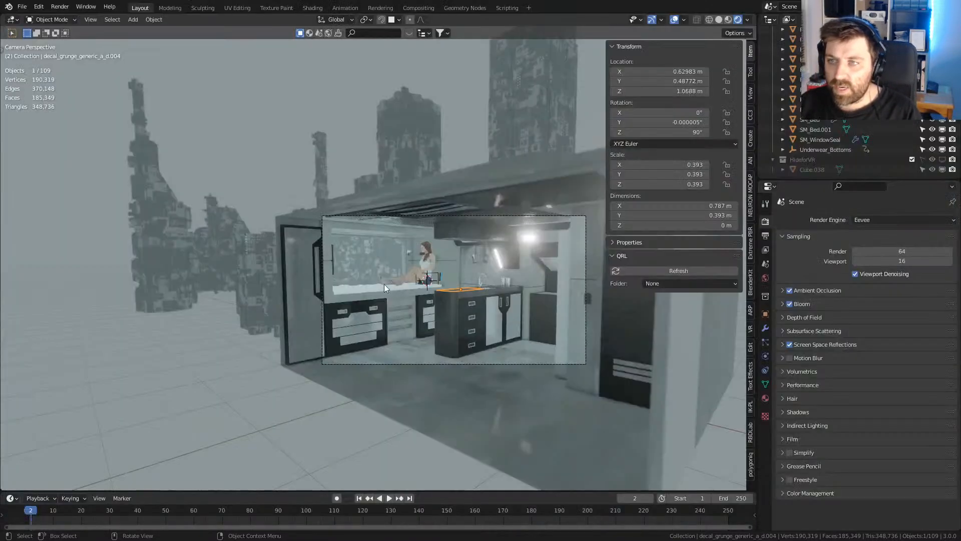
- Give the bolts on the wall panel between the two drawer units under the bed the existing Rubber material
{"action": "scroll", "coordinate": [398, 287], "scroll_direction": "up", "scroll_amount": 5}
{"action": "middle_click_drag", "start_coordinate": [386, 288], "coordinate": [364, 220]}
{"action": "left_click", "coordinate": [246, 212]}
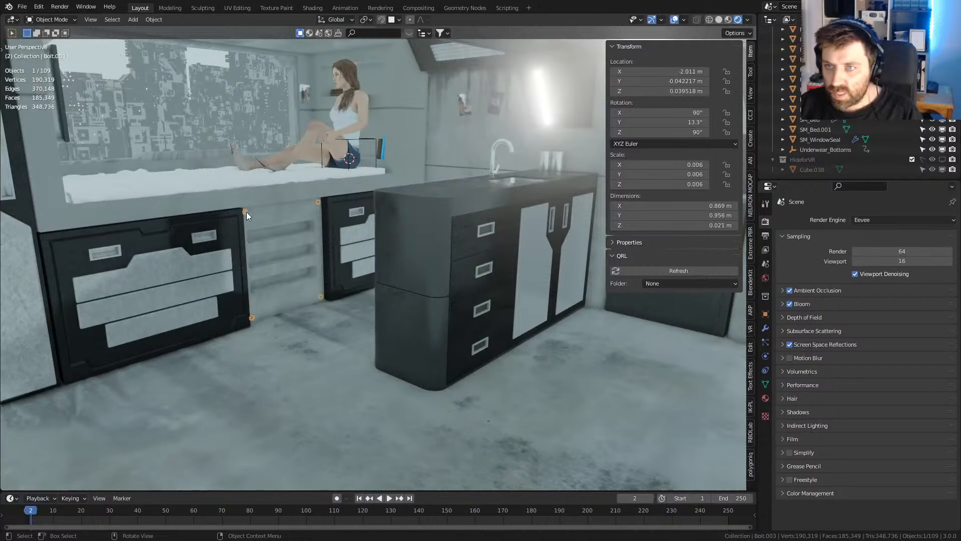
{"action": "left_click", "coordinate": [765, 399]}
{"action": "left_click", "coordinate": [782, 262]}
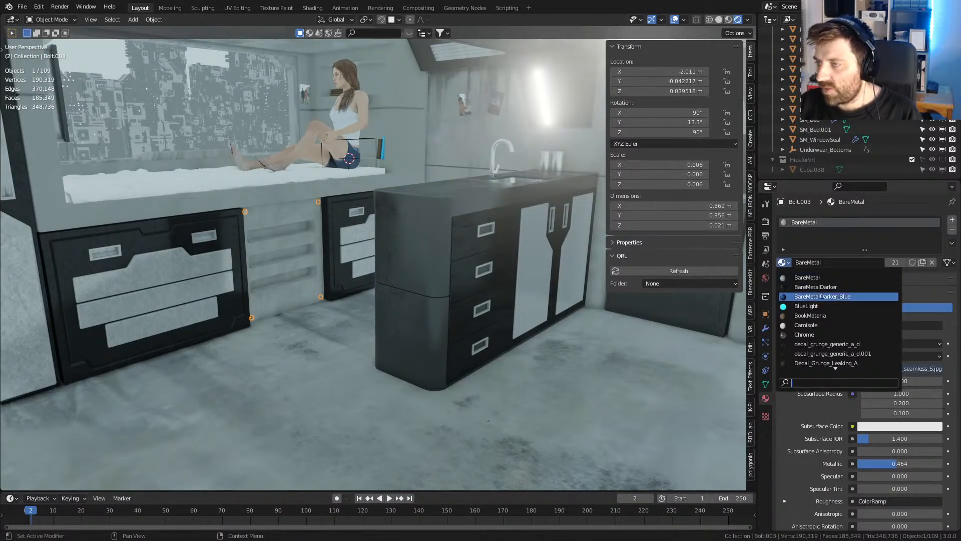
{"action": "scroll", "coordinate": [829, 337], "scroll_direction": "down", "scroll_amount": 15}
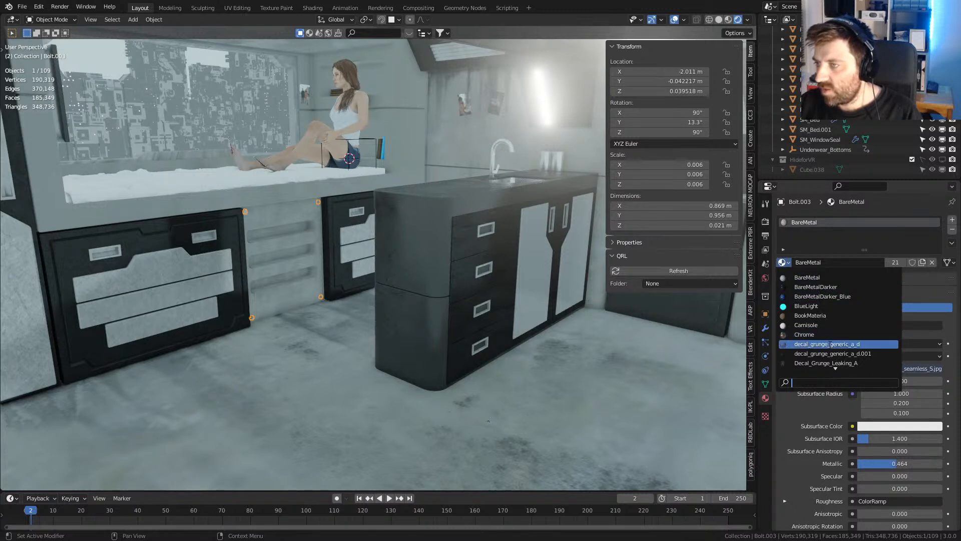
{"action": "scroll", "coordinate": [829, 346], "scroll_direction": "down", "scroll_amount": 5}
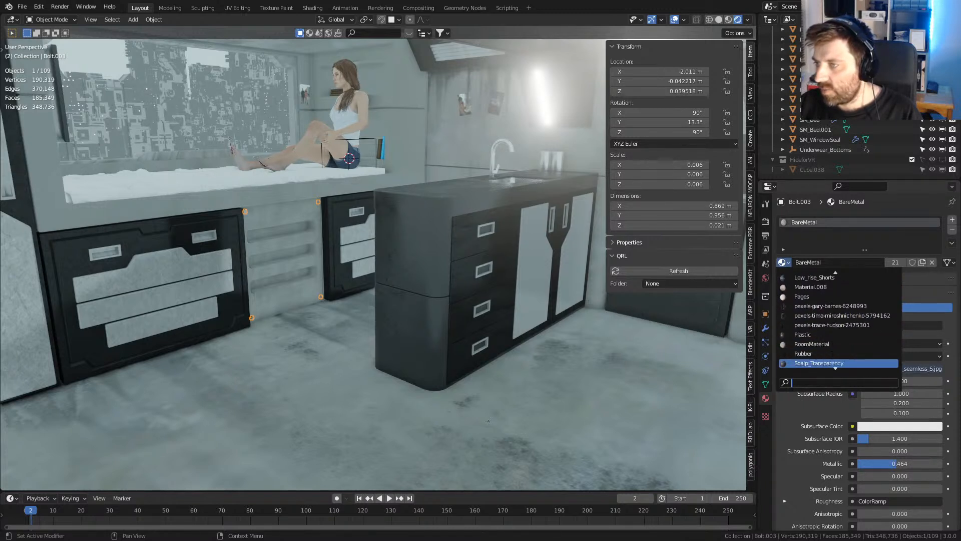
{"action": "left_click", "coordinate": [820, 316]}
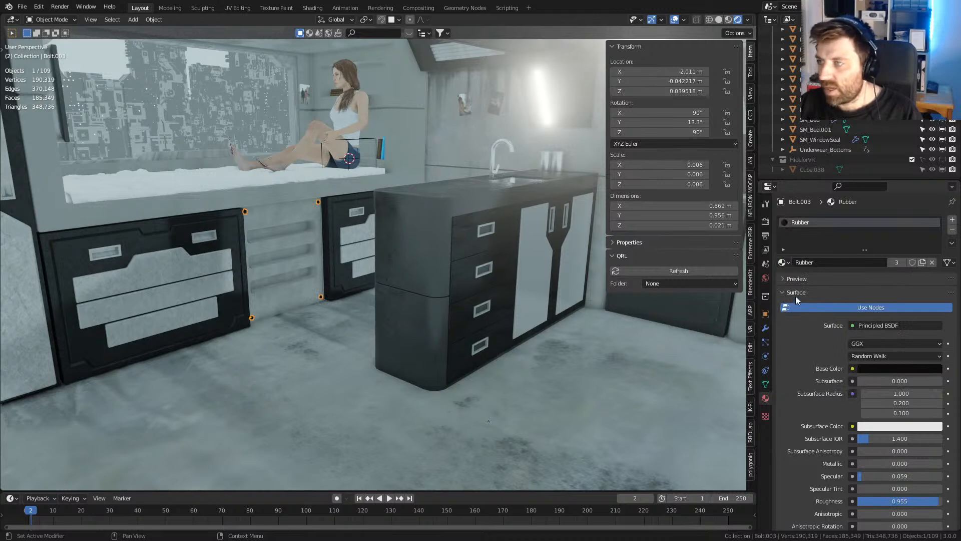
{"action": "scroll", "coordinate": [425, 278], "scroll_direction": "down", "scroll_amount": 2}
- Unwrap the UVs of the selected bolt mesh
{"action": "middle_click_drag", "start_coordinate": [425, 277], "coordinate": [254, 291]}
{"action": "key", "text": "Tab"}
{"action": "key", "text": "u"}
{"action": "left_click", "coordinate": [382, 262]}
{"action": "key", "text": "Tab"}
- Add a second material slot to the small wall switch panel, with its lower inset face selected
{"action": "scroll", "coordinate": [489, 261], "scroll_direction": "down", "scroll_amount": 2}
{"action": "scroll", "coordinate": [372, 287], "scroll_direction": "up", "scroll_amount": 4}
{"action": "middle_click_drag", "start_coordinate": [371, 287], "coordinate": [350, 277]}
{"action": "left_click", "coordinate": [302, 296]}
{"action": "key", "text": "Tab"}
{"action": "key", "text": "KP_Decimal"}
{"action": "scroll", "coordinate": [350, 277], "scroll_direction": "down", "scroll_amount": 4}
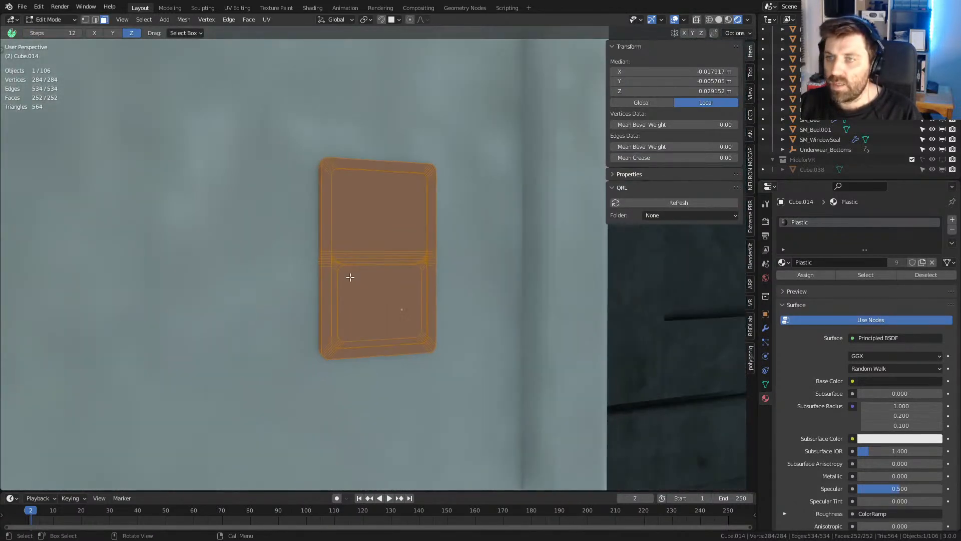
{"action": "left_click", "coordinate": [390, 304]}
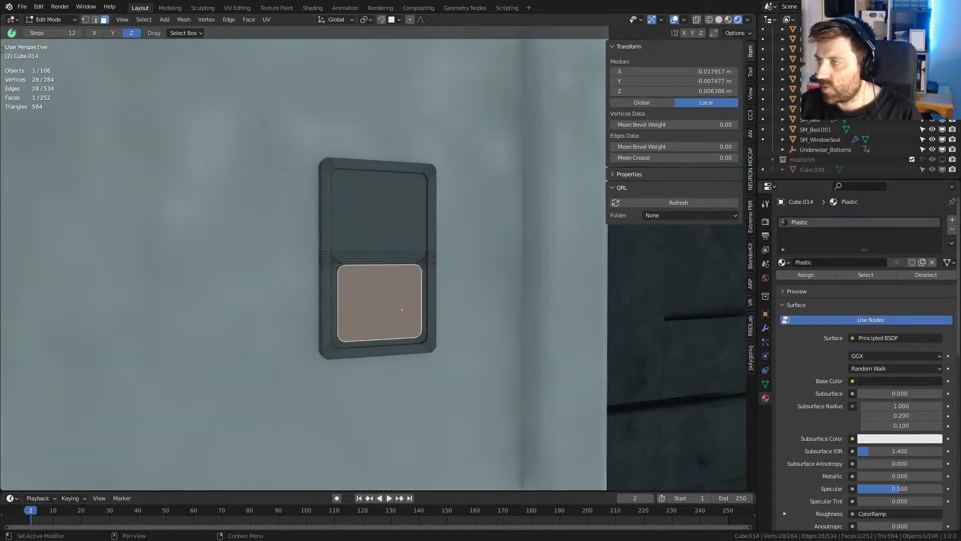
{"action": "left_click", "coordinate": [952, 220]}
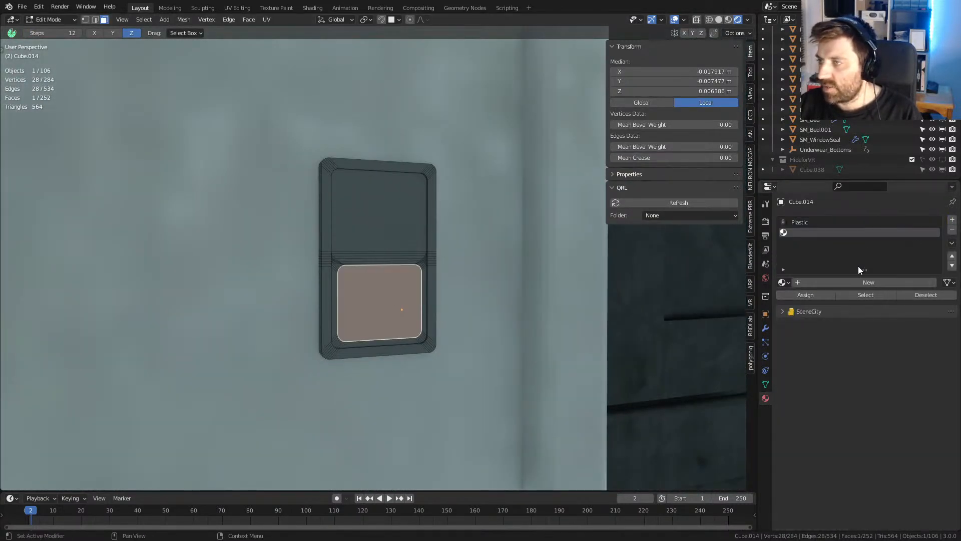
- Fill the wall switch's new material slot with BlueLight and assign it to the lower inset face
{"action": "left_click", "coordinate": [827, 282]}
{"action": "left_click", "coordinate": [784, 282]}
{"action": "scroll", "coordinate": [838, 346], "scroll_direction": "down", "scroll_amount": 8}
{"action": "scroll", "coordinate": [838, 341], "scroll_direction": "up", "scroll_amount": 10}
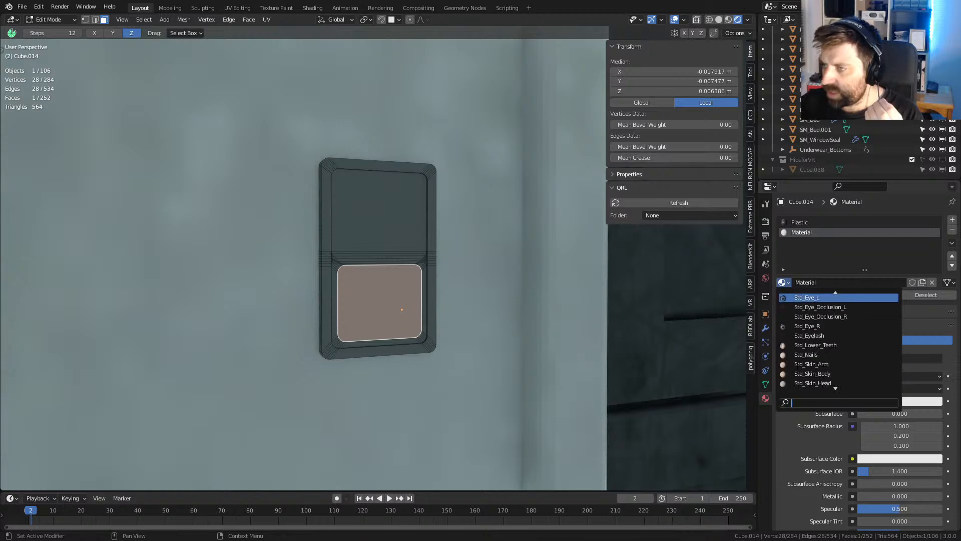
{"action": "scroll", "coordinate": [839, 340], "scroll_direction": "up", "scroll_amount": 20}
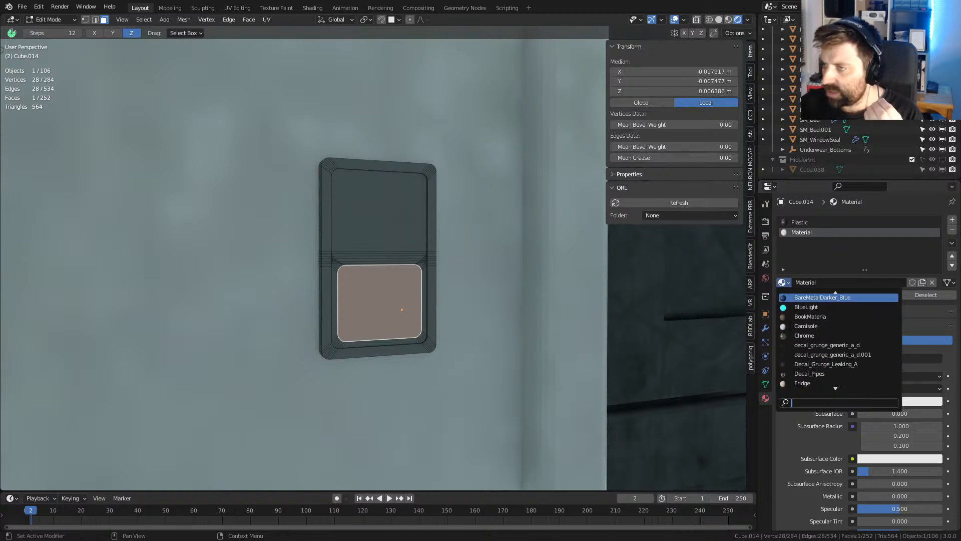
{"action": "left_click", "coordinate": [811, 316]}
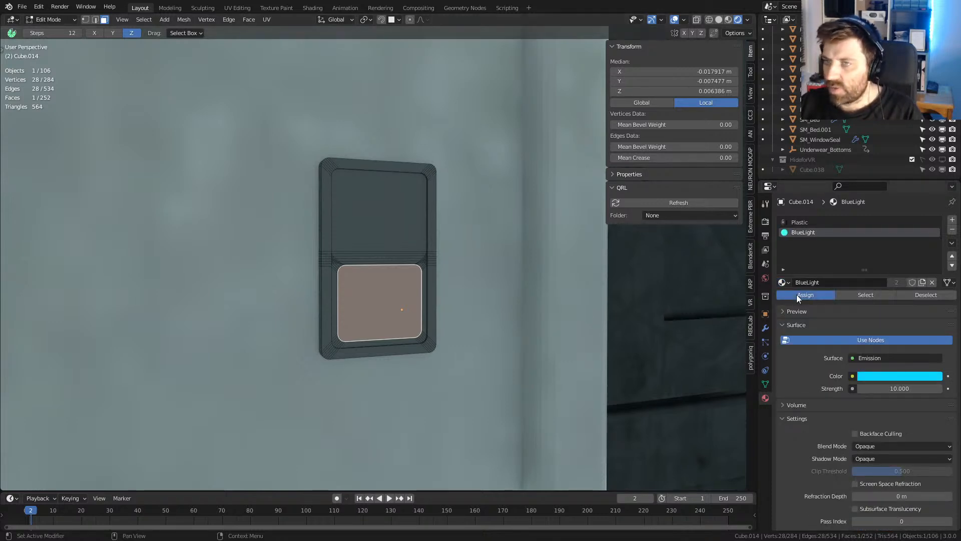
{"action": "left_click", "coordinate": [801, 294]}
{"action": "scroll", "coordinate": [470, 296], "scroll_direction": "down", "scroll_amount": 8}
{"action": "key", "text": "Tab"}
- Examine the bed area, the seated character, the shelves and the kitchen from several angles
{"action": "middle_click_drag", "start_coordinate": [463, 297], "coordinate": [224, 232]}
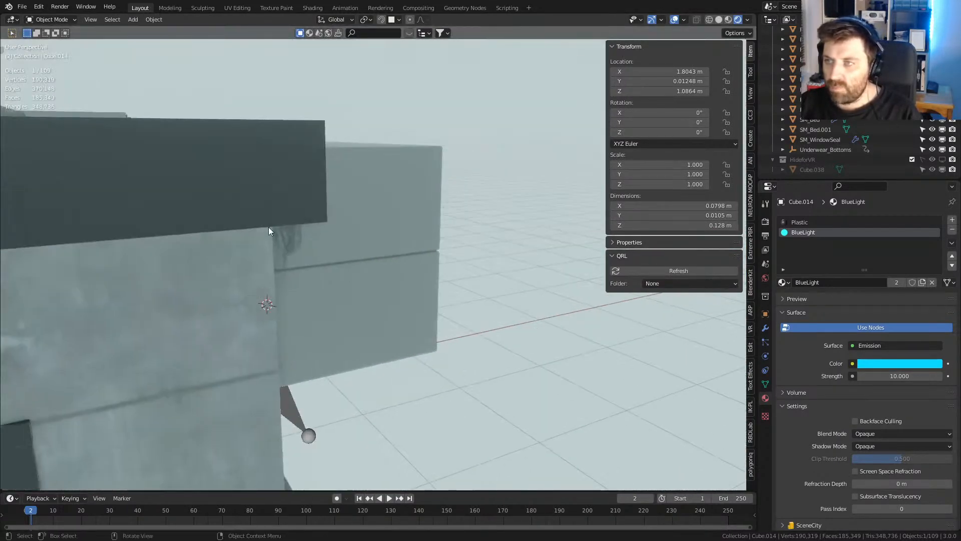
{"action": "scroll", "coordinate": [224, 225], "scroll_direction": "down", "scroll_amount": 3}
{"action": "scroll", "coordinate": [225, 226], "scroll_direction": "up", "scroll_amount": 2}
{"action": "middle_click_drag", "start_coordinate": [533, 236], "coordinate": [473, 247]}
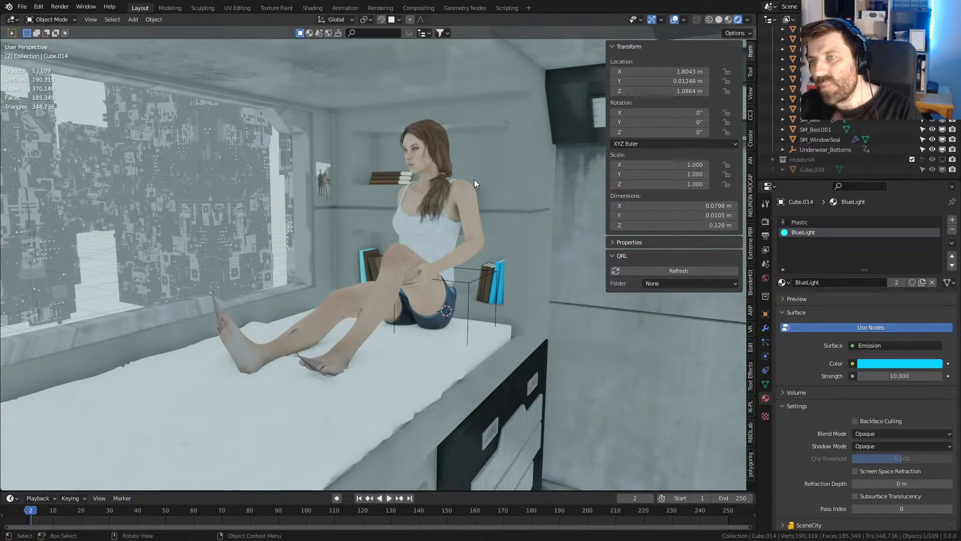
{"action": "middle_click_drag", "start_coordinate": [473, 179], "coordinate": [670, 338]}
{"action": "middle_click_drag", "start_coordinate": [554, 338], "coordinate": [579, 282]}
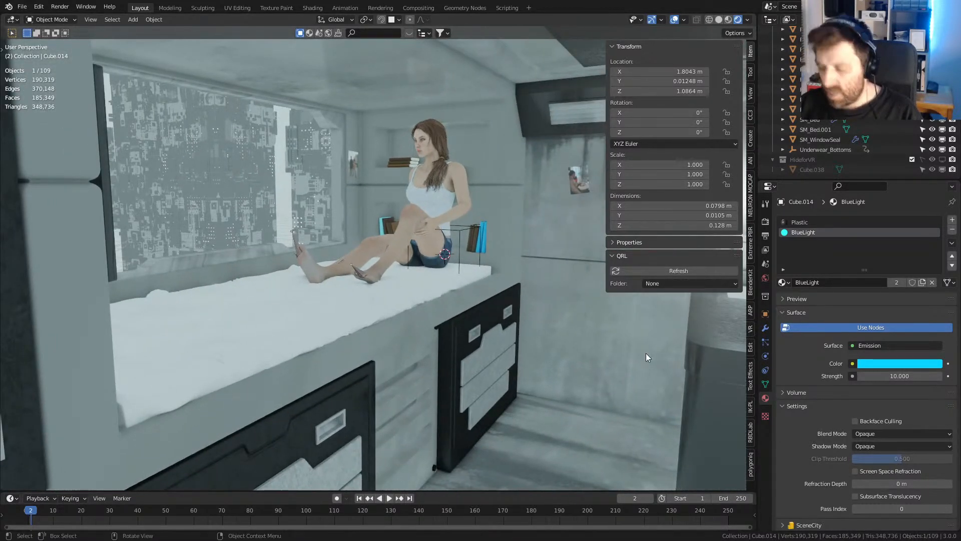
{"action": "key", "text": "n"}
{"action": "scroll", "coordinate": [518, 312], "scroll_direction": "down", "scroll_amount": 5}
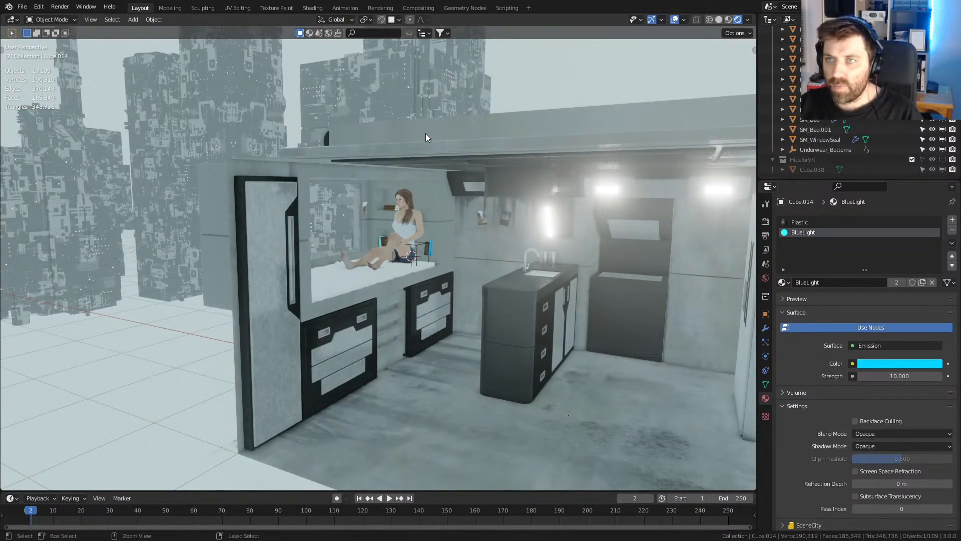
- Enable the Simply-Cloth-Pro add-on in the preferences and show its cloth controls
{"action": "left_click", "coordinate": [38, 6]}
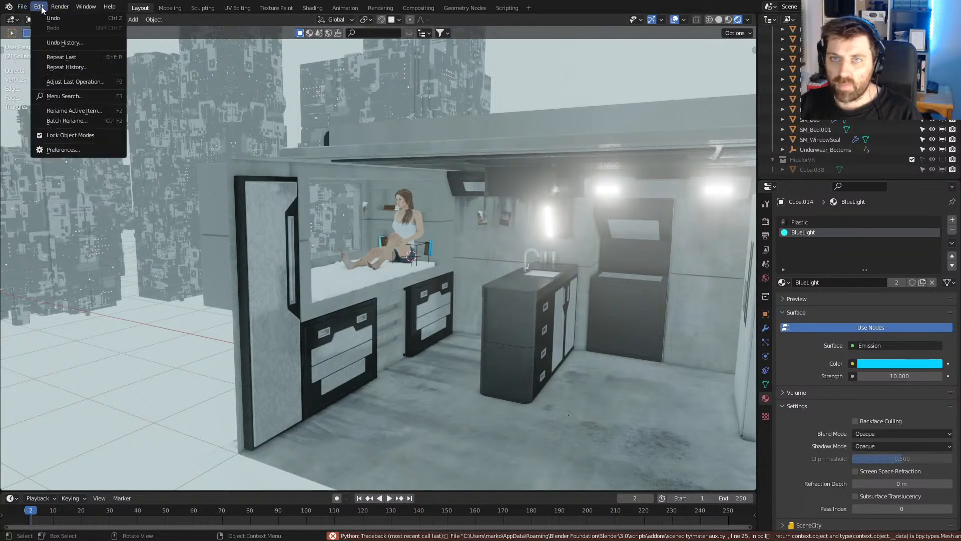
{"action": "left_click", "coordinate": [74, 150]}
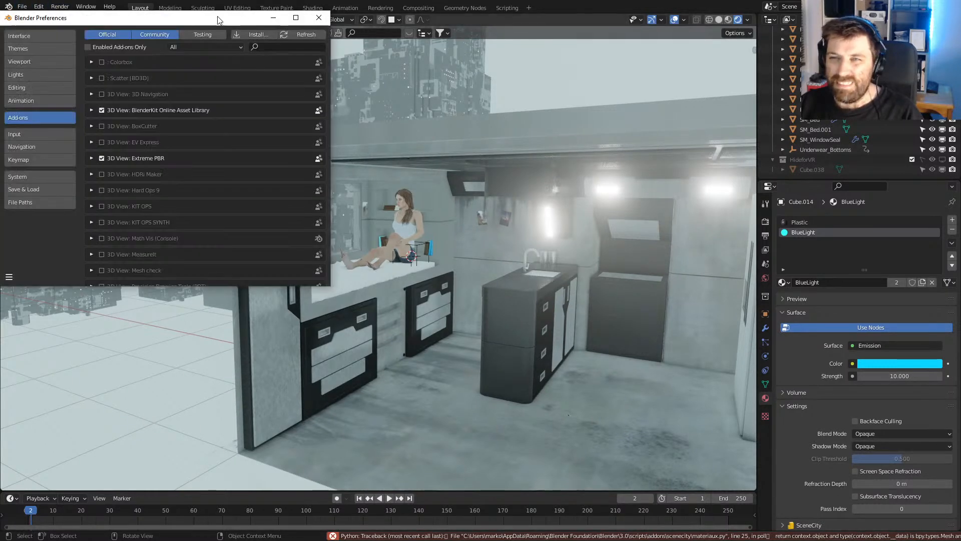
{"action": "type", "text": "simpl"}
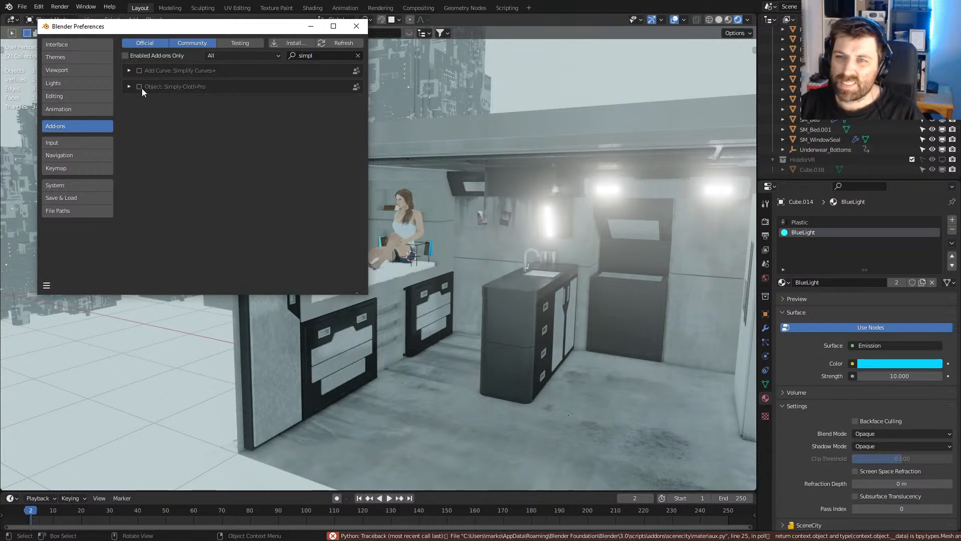
{"action": "left_click", "coordinate": [139, 87]}
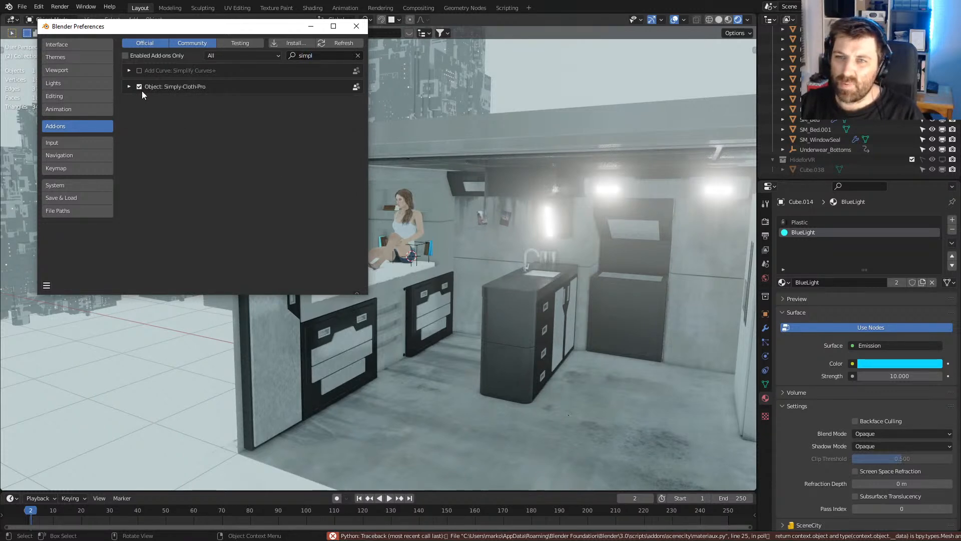
{"action": "left_click", "coordinate": [356, 26]}
{"action": "key", "text": "n"}
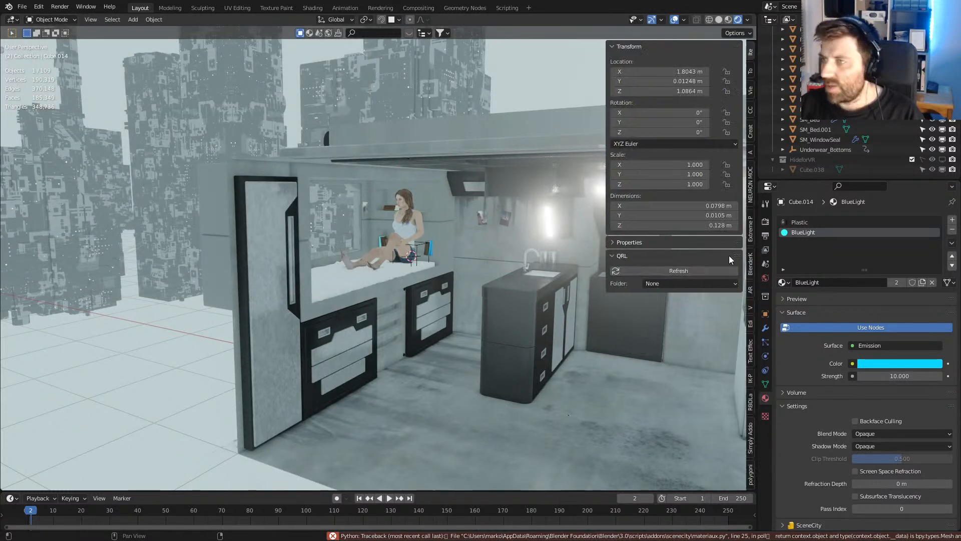
{"action": "left_click", "coordinate": [751, 437]}
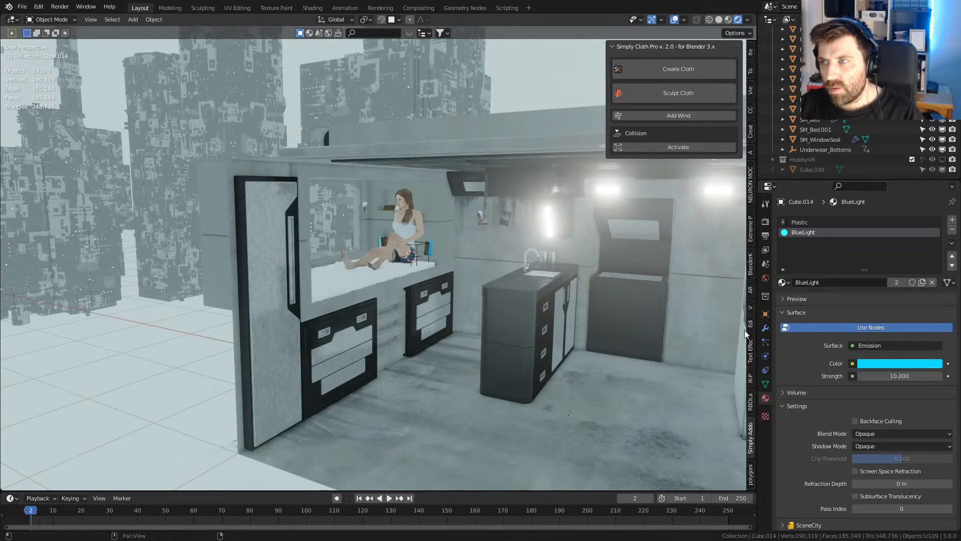
- Create a Simply Cloth setup on the selected wall switch and review its cloth settings
{"action": "left_click", "coordinate": [692, 68]}
{"action": "left_click", "coordinate": [675, 146]}
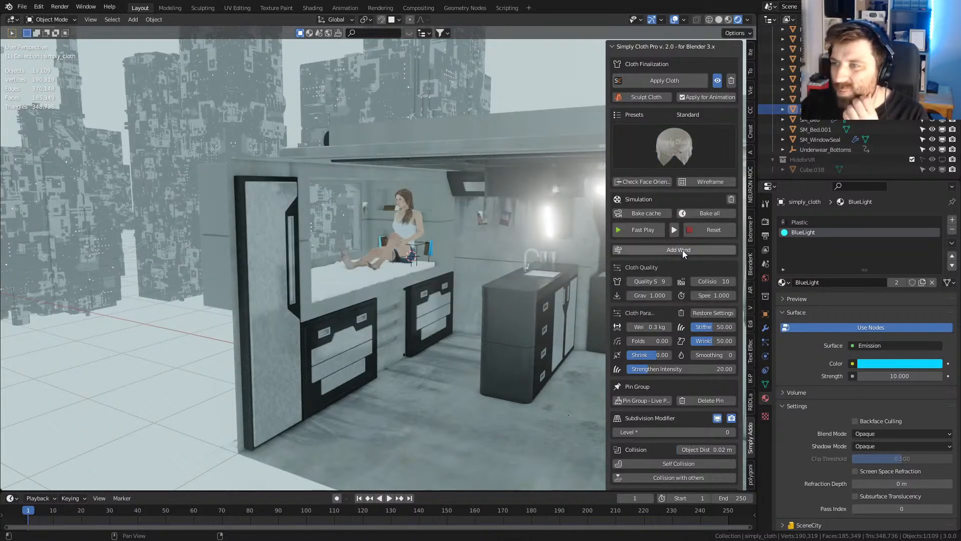
{"action": "scroll", "coordinate": [696, 264], "scroll_direction": "down", "scroll_amount": 8}
{"action": "scroll", "coordinate": [696, 265], "scroll_direction": "up", "scroll_amount": 7}
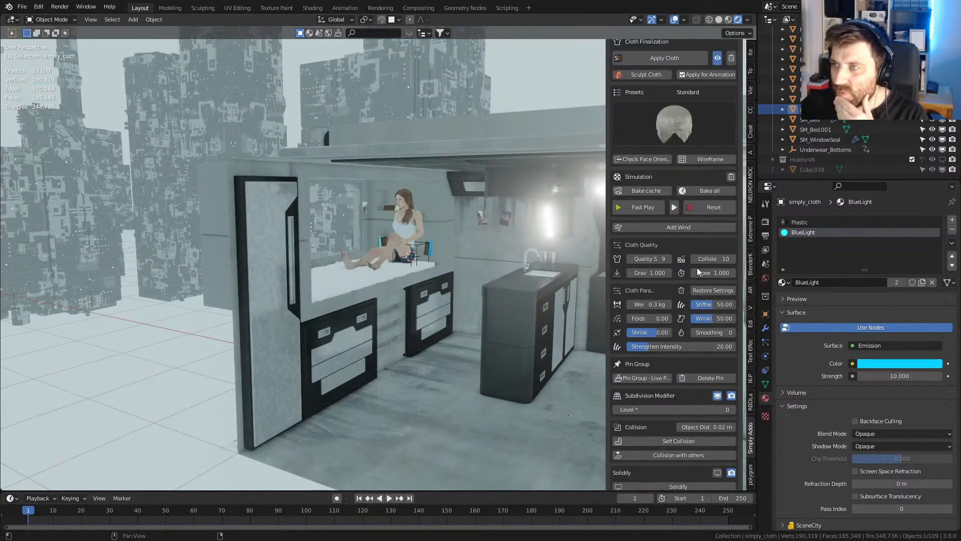
{"action": "scroll", "coordinate": [721, 395], "scroll_direction": "up", "scroll_amount": 1}
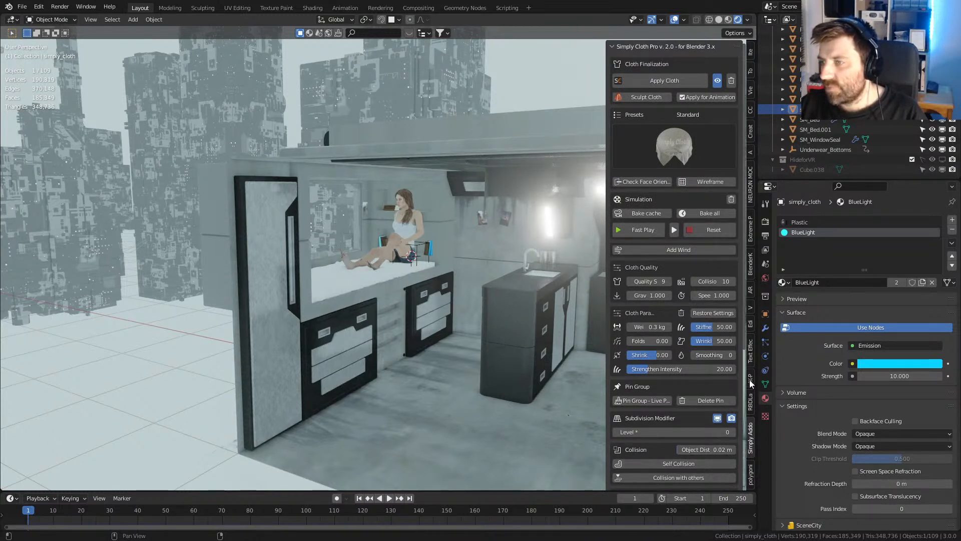
- Disable the Simply-Cloth-Pro add-on in the preferences
{"action": "left_click", "coordinate": [39, 7]}
{"action": "left_click", "coordinate": [64, 151]}
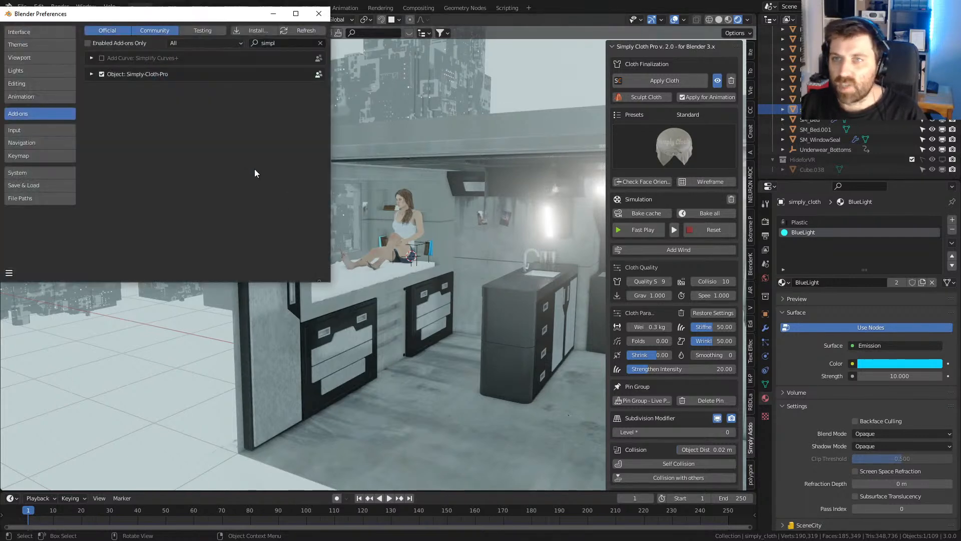
{"action": "left_click", "coordinate": [102, 75]}
{"action": "left_click", "coordinate": [319, 14]}
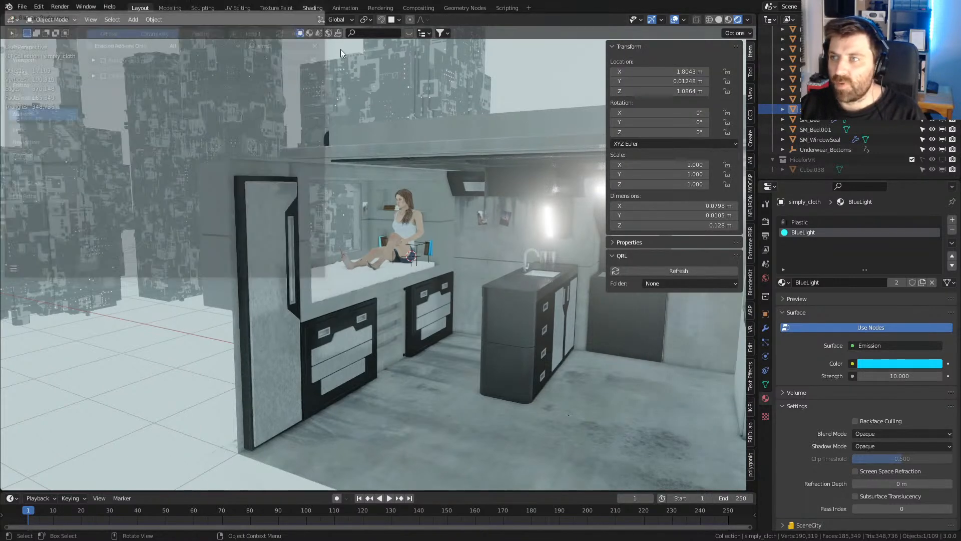
- Snap the 3D cursor to the world origin on the room's floor
{"action": "mouse_move", "coordinate": [413, 294]}
{"action": "middle_mouse_down", "text": "shift"}
{"action": "mouse_move", "coordinate": [386, 285]}
{"action": "mouse_move", "coordinate": [401, 297]}
{"action": "middle_mouse_up", "text": "shift"}
{"action": "key", "text": "shift+a"}
{"action": "key", "text": "Escape"}
{"action": "key", "text": "shift+s"}
{"action": "left_click", "coordinate": [387, 334]}
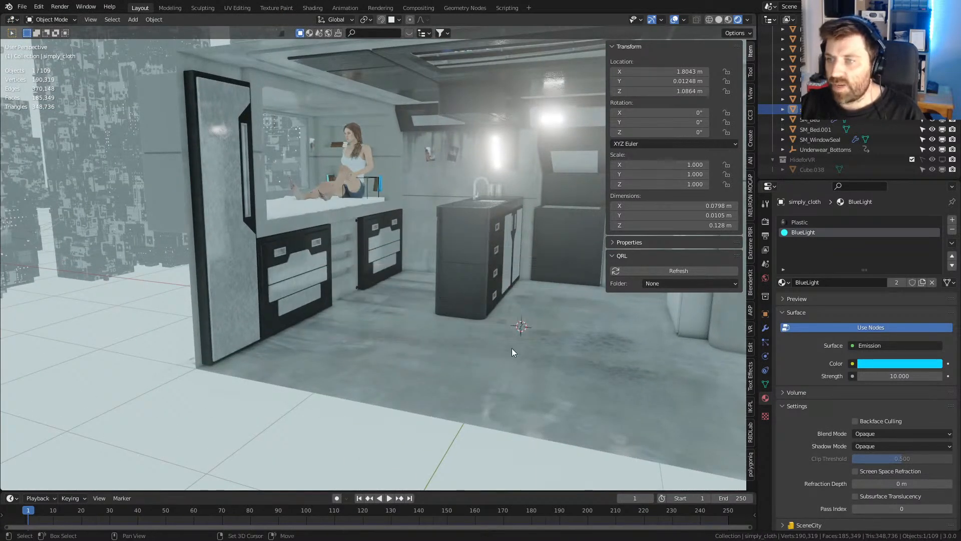
- Add a 2 m cube at the world origin and flatten its mesh along Z to a scale of about 0.088
{"action": "key", "text": "shift+a"}
{"action": "mouse_move", "coordinate": [484, 248]}
{"action": "left_click", "coordinate": [575, 260]}
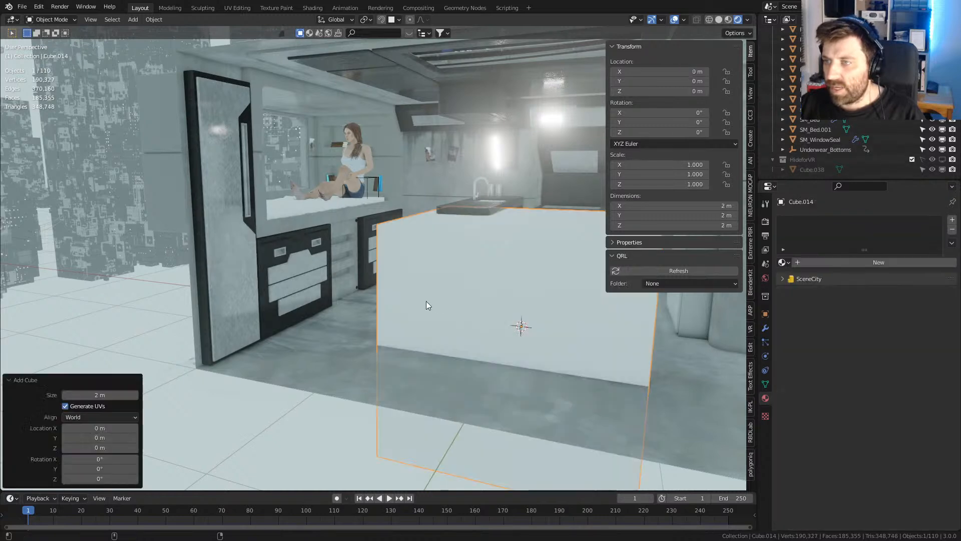
{"action": "key", "text": "KP_Decimal"}
{"action": "key", "text": "Tab"}
{"action": "key", "text": "s"}
{"action": "key", "text": "z"}
{"action": "left_click", "coordinate": [379, 311]}
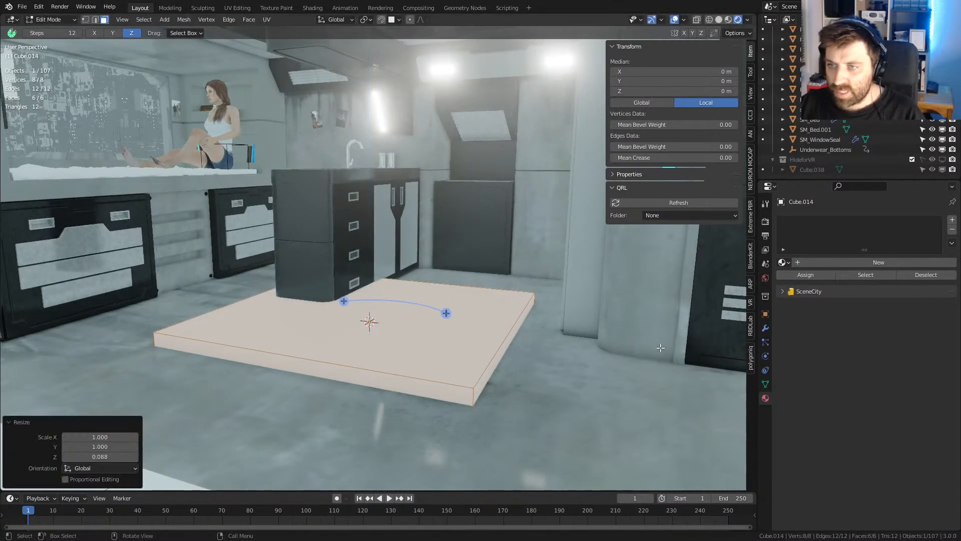
- Scale the flattened slab uniformly to 0.39 and narrow it along X to a width of 0.365 m
{"action": "key", "text": "s"}
{"action": "left_click", "coordinate": [478, 330]}
{"action": "key", "text": "s"}
{"action": "key", "text": "x"}
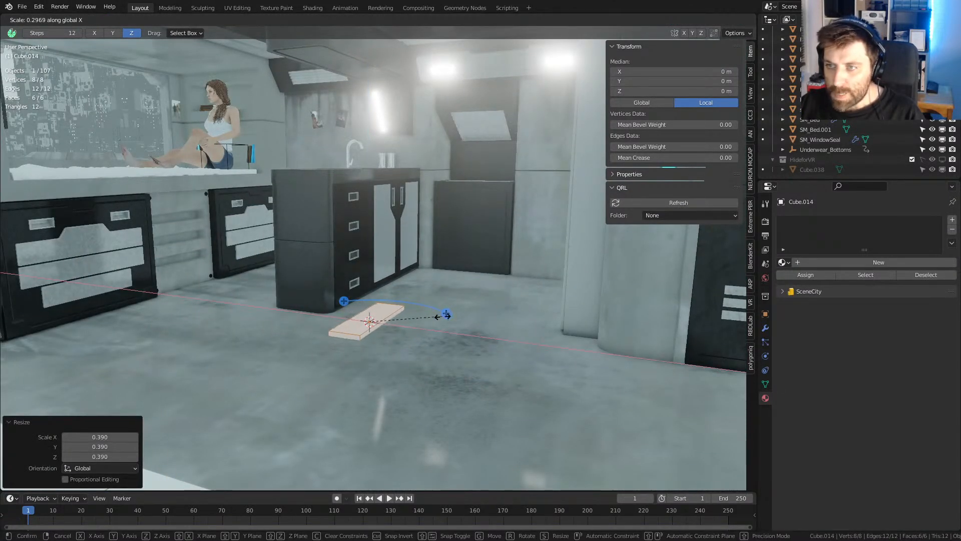
{"action": "left_click", "coordinate": [478, 314]}
- Raise the slab object along Z from the floor to about kitchen worktop height and reopen its mesh for editing
{"action": "key", "text": "Tab"}
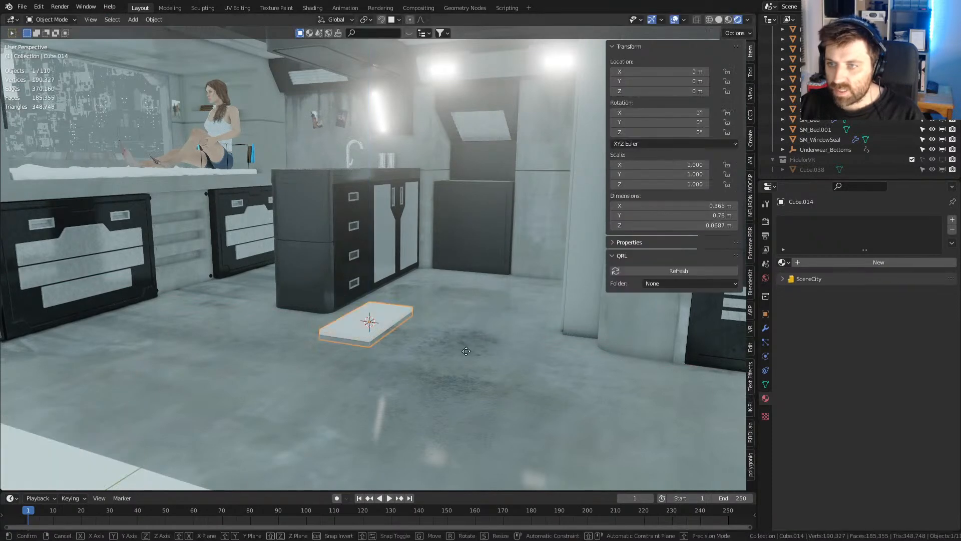
{"action": "key", "text": "g"}
{"action": "key", "text": "z"}
{"action": "left_click", "coordinate": [438, 203]}
{"action": "middle_click_drag", "start_coordinate": [439, 205], "coordinate": [460, 279]}
{"action": "scroll", "coordinate": [461, 278], "scroll_direction": "up", "scroll_amount": 5}
{"action": "key", "text": "Tab"}
{"action": "middle_click_drag", "start_coordinate": [498, 318], "coordinate": [484, 298]}
{"action": "key", "text": "ctrl+r"}
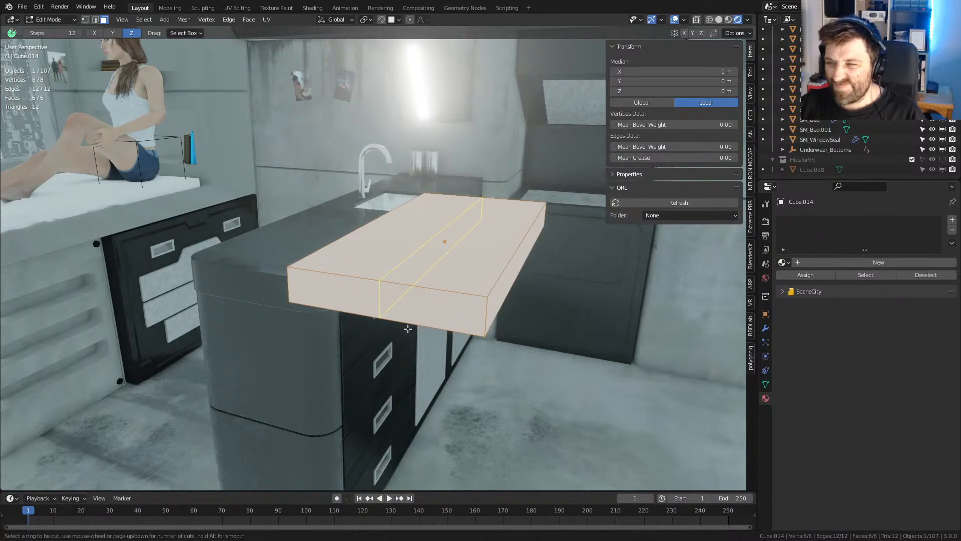
{"action": "key", "text": "Escape"}
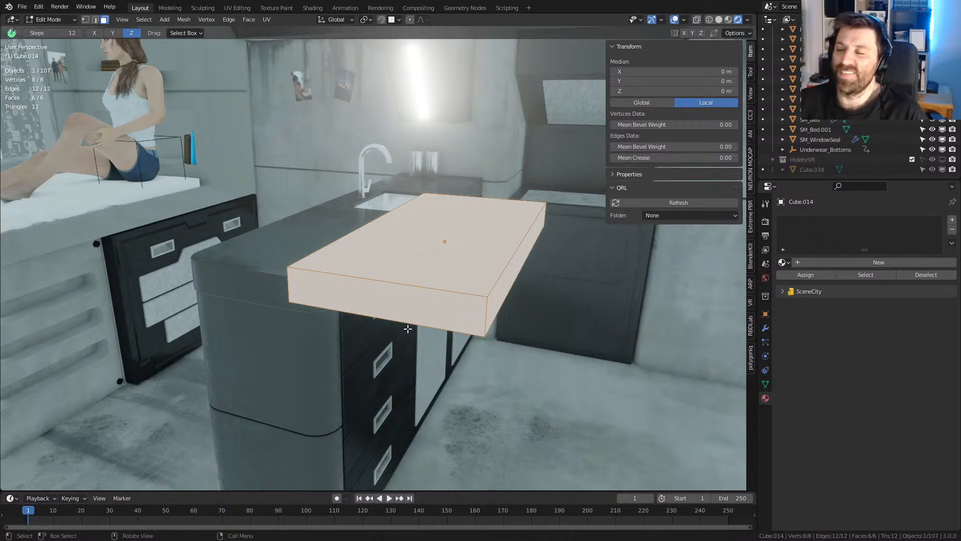
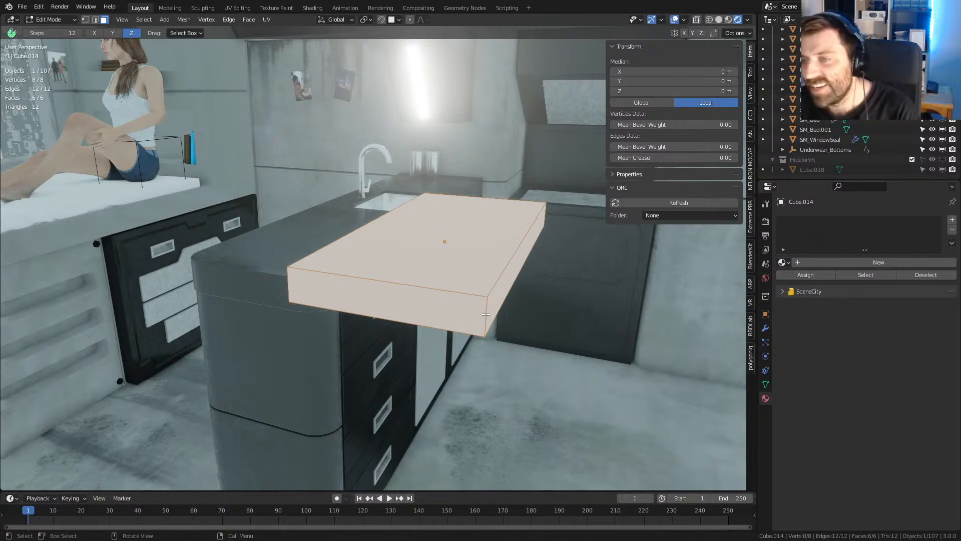
- Thin the slab's mesh along Z to a scale of 0.834
{"action": "key", "text": "s"}
{"action": "key", "text": "z"}
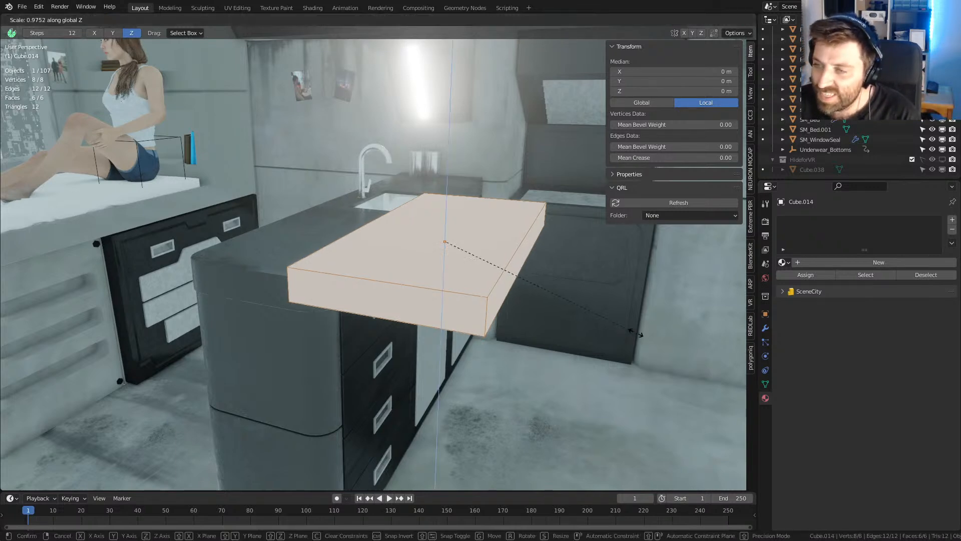
{"action": "left_click", "coordinate": [608, 320]}
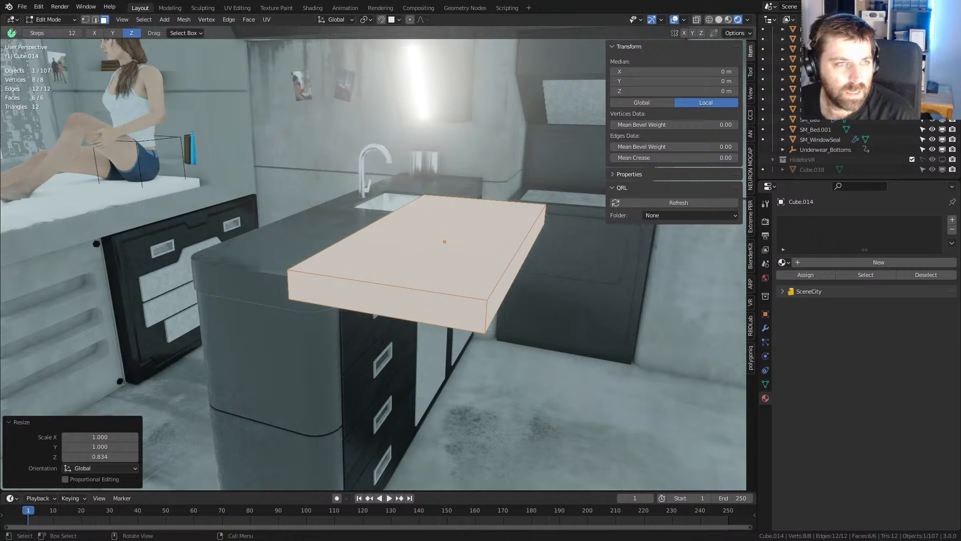
- Switch to the browser with the YouTube channel page and open the channel's list of uploaded videos
{"action": "left_click_drag", "start_coordinate": [622, 65], "coordinate": [622, 7]}
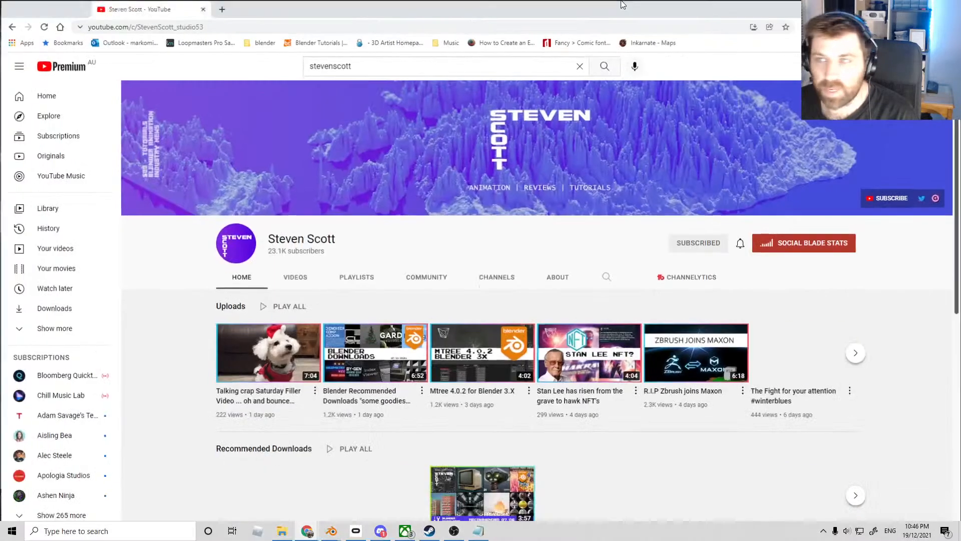
{"action": "scroll", "coordinate": [298, 343], "scroll_direction": "down", "scroll_amount": 3}
{"action": "scroll", "coordinate": [298, 343], "scroll_direction": "up", "scroll_amount": 1}
{"action": "scroll", "coordinate": [298, 343], "scroll_direction": "up", "scroll_amount": 2}
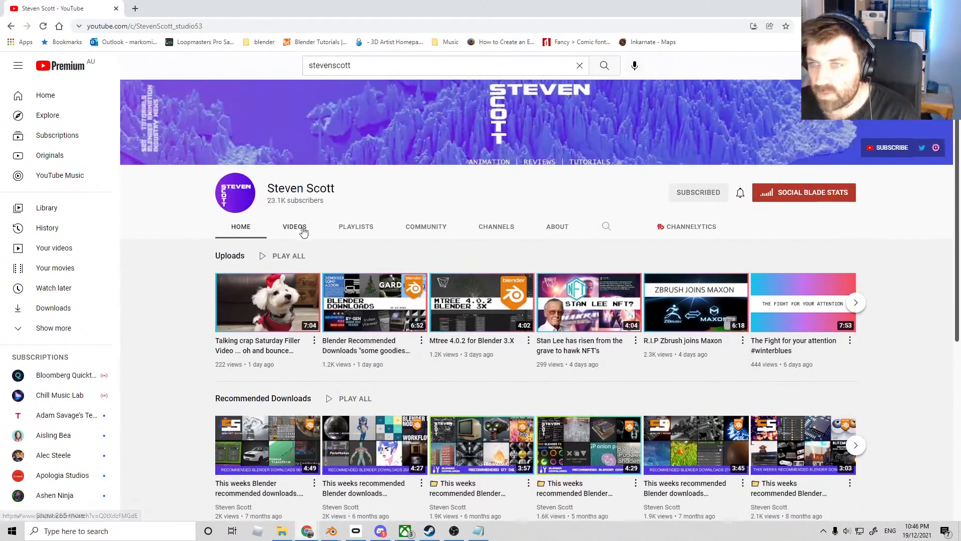
{"action": "left_click", "coordinate": [298, 229]}
- Look through the channel's uploaded videos down to the oldest ones and back up towards the newer ones
{"action": "scroll", "coordinate": [376, 278], "scroll_direction": "down", "scroll_amount": 2}
{"action": "scroll", "coordinate": [375, 279], "scroll_direction": "down", "scroll_amount": 12}
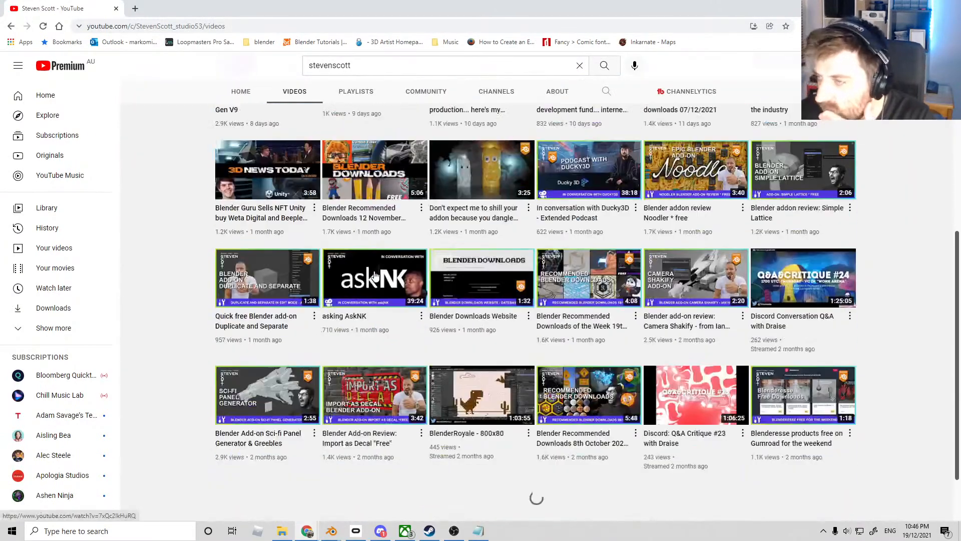
{"action": "scroll", "coordinate": [375, 275], "scroll_direction": "down", "scroll_amount": 8}
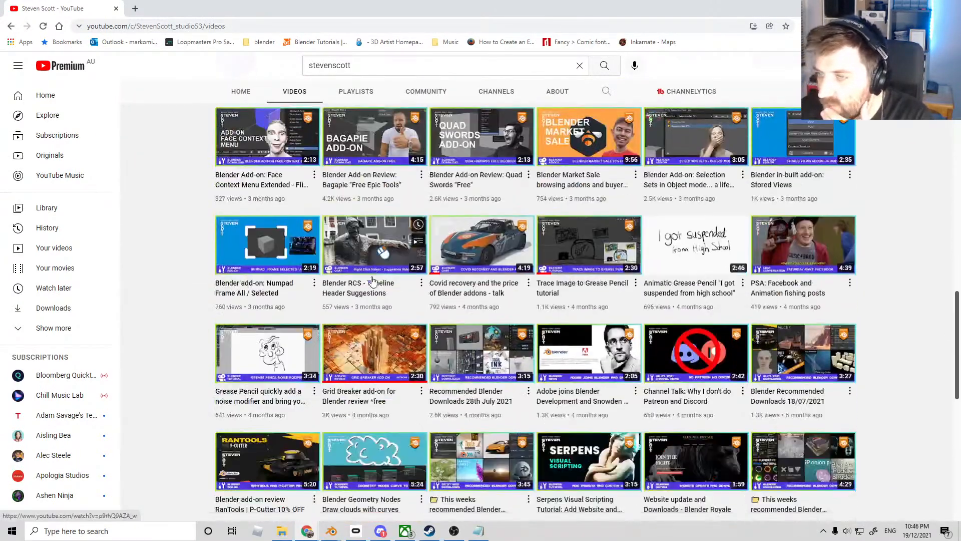
{"action": "scroll", "coordinate": [819, 277], "scroll_direction": "down", "scroll_amount": 6}
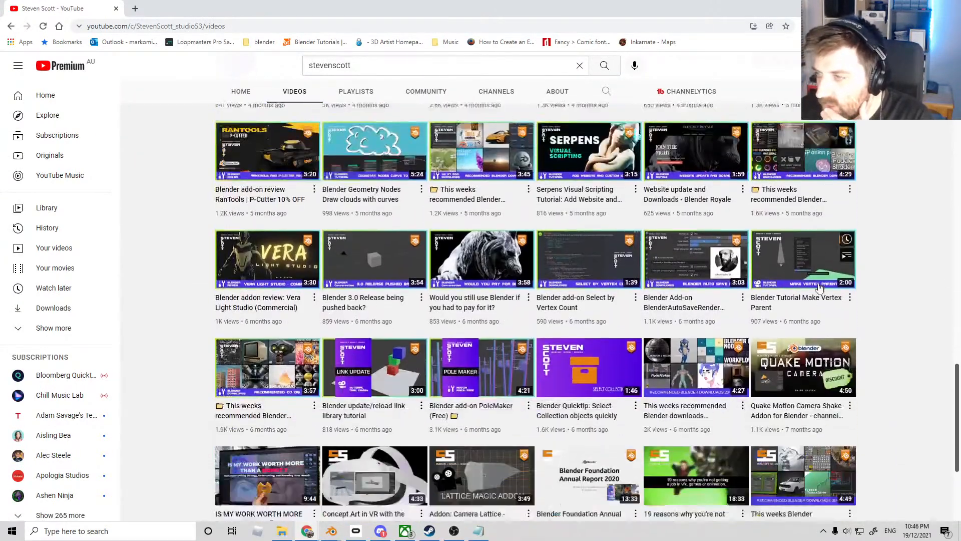
{"action": "scroll", "coordinate": [756, 253], "scroll_direction": "down", "scroll_amount": 10}
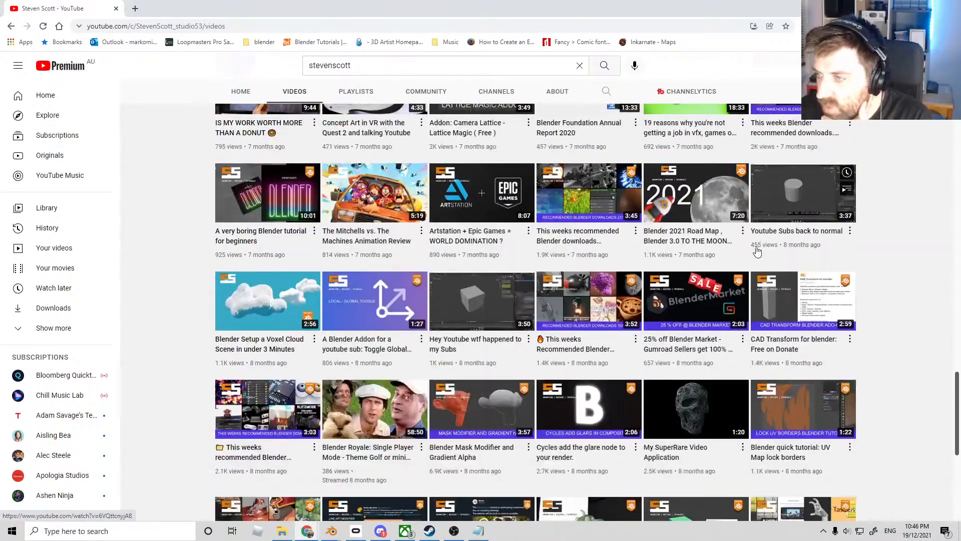
{"action": "scroll", "coordinate": [749, 264], "scroll_direction": "down", "scroll_amount": 9}
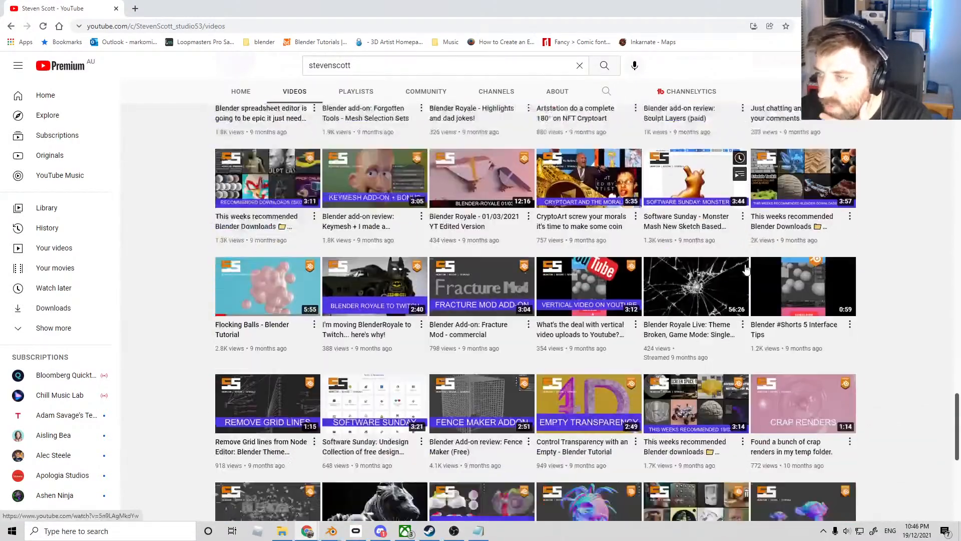
{"action": "scroll", "coordinate": [747, 268], "scroll_direction": "down", "scroll_amount": 11}
{"action": "scroll", "coordinate": [746, 269], "scroll_direction": "down", "scroll_amount": 4}
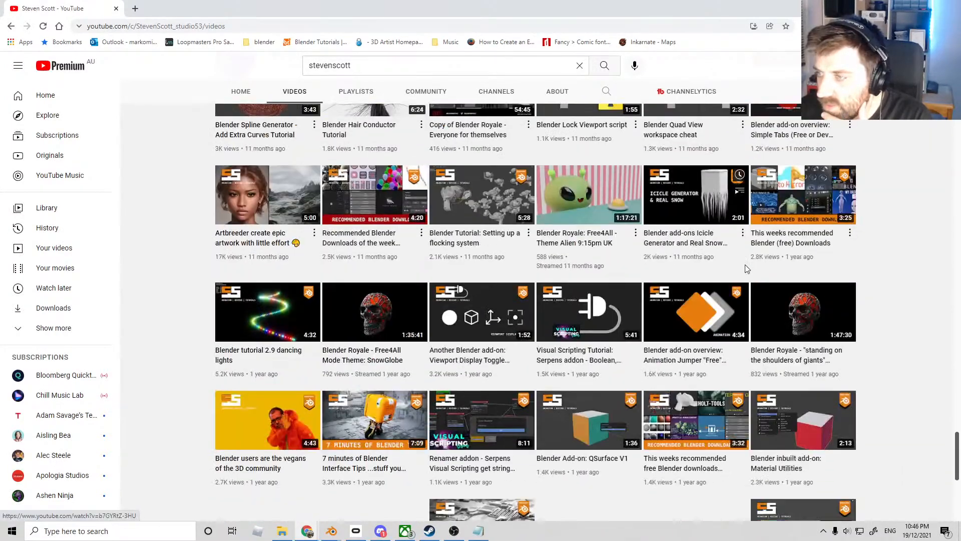
{"action": "scroll", "coordinate": [745, 265], "scroll_direction": "down", "scroll_amount": 2}
{"action": "scroll", "coordinate": [693, 235], "scroll_direction": "up", "scroll_amount": 2}
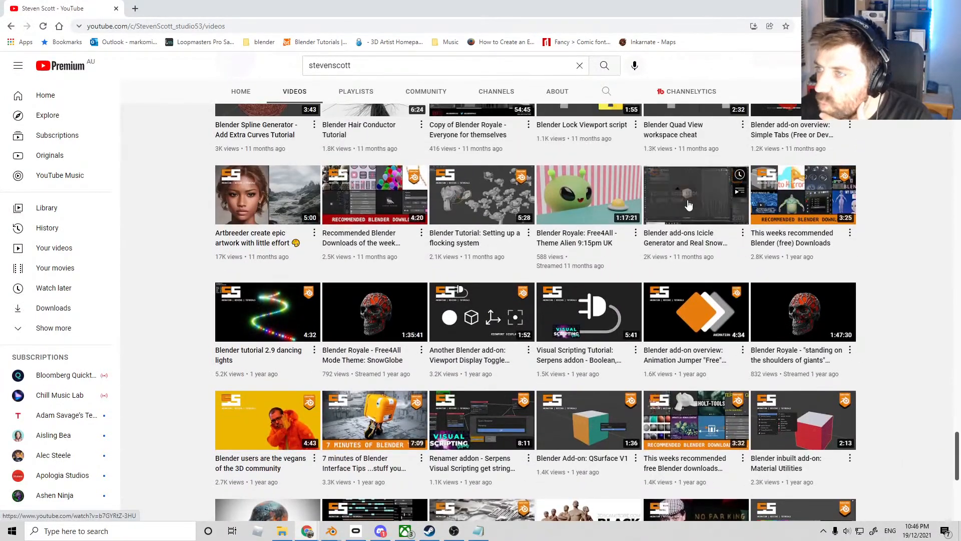
{"action": "scroll", "coordinate": [680, 243], "scroll_direction": "down", "scroll_amount": 4}
{"action": "scroll", "coordinate": [670, 249], "scroll_direction": "down", "scroll_amount": 3}
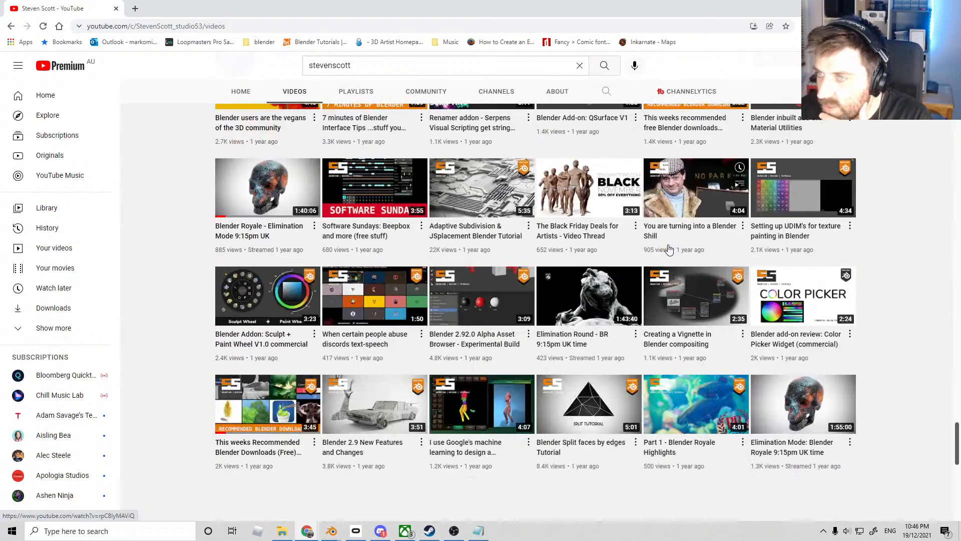
{"action": "scroll", "coordinate": [670, 249], "scroll_direction": "down", "scroll_amount": 2}
{"action": "scroll", "coordinate": [670, 249], "scroll_direction": "down", "scroll_amount": 8}
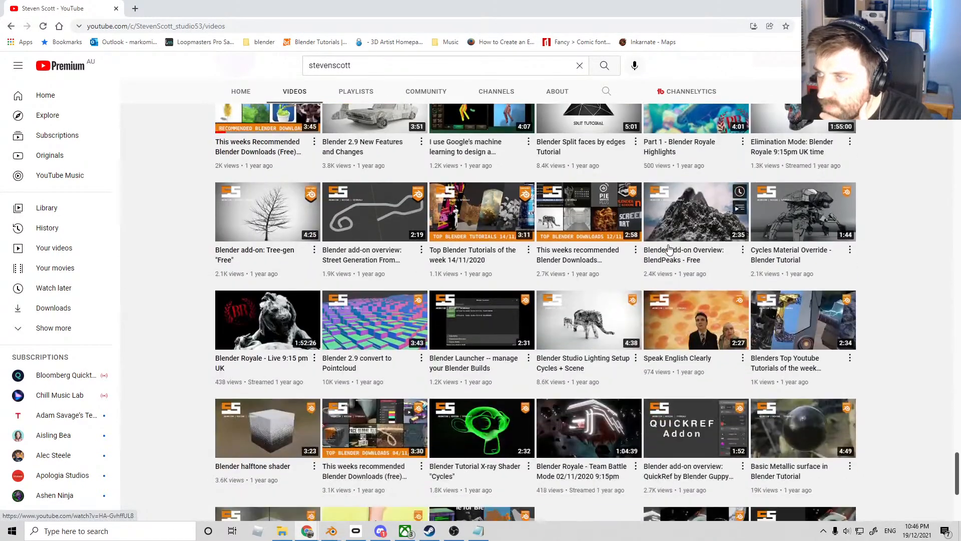
{"action": "scroll", "coordinate": [670, 249], "scroll_direction": "down", "scroll_amount": 4}
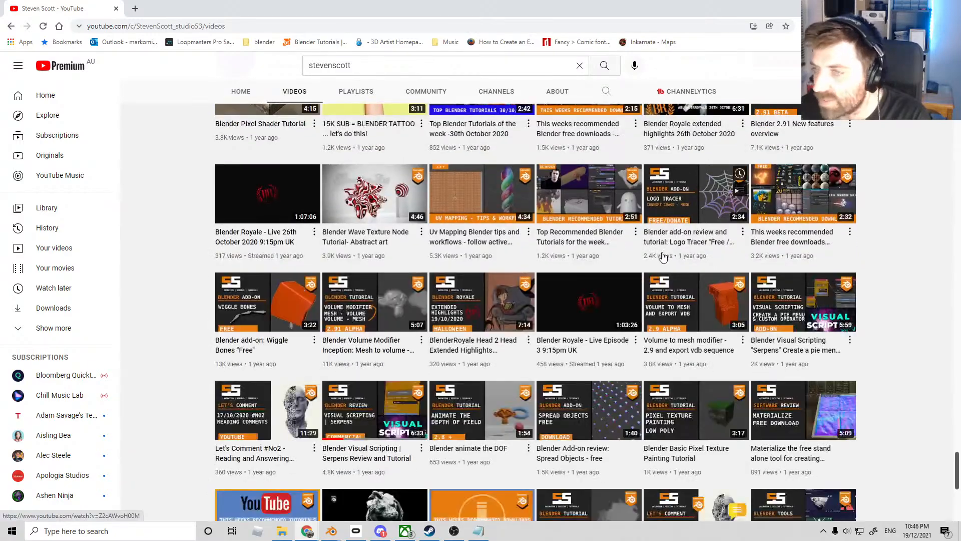
{"action": "scroll", "coordinate": [669, 249], "scroll_direction": "down", "scroll_amount": 7}
{"action": "scroll", "coordinate": [662, 262], "scroll_direction": "down", "scroll_amount": 12}
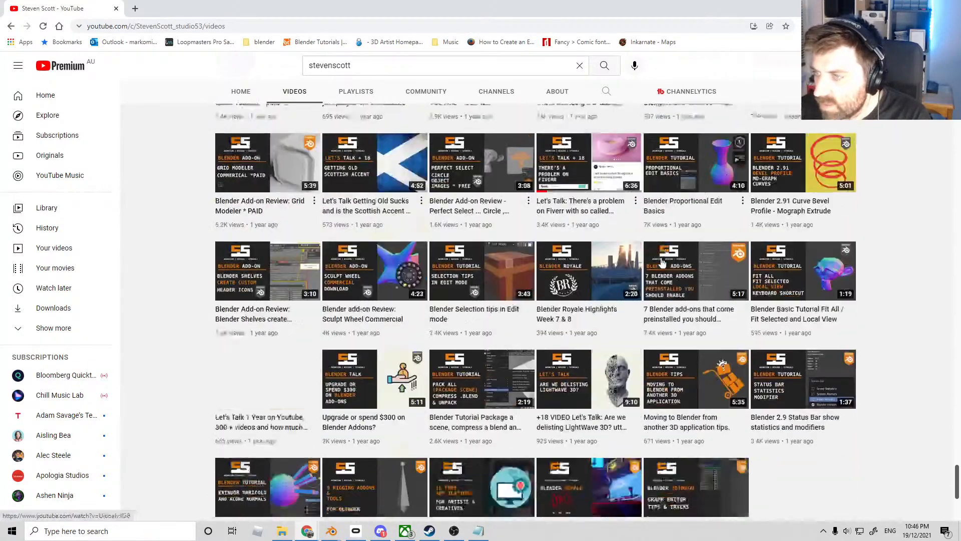
{"action": "scroll", "coordinate": [662, 263], "scroll_direction": "down", "scroll_amount": 11}
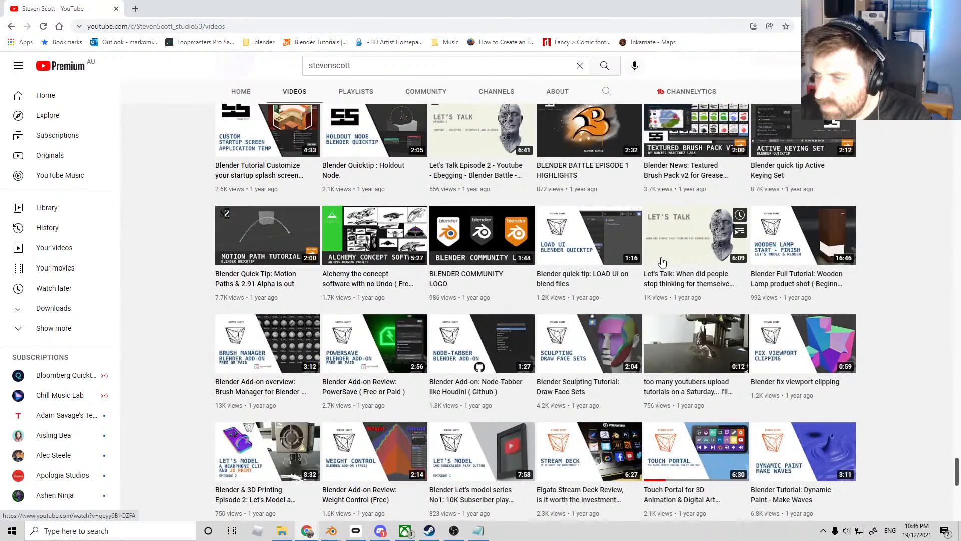
{"action": "scroll", "coordinate": [662, 262], "scroll_direction": "down", "scroll_amount": 12}
{"action": "scroll", "coordinate": [660, 266], "scroll_direction": "down", "scroll_amount": 7}
{"action": "scroll", "coordinate": [620, 205], "scroll_direction": "up", "scroll_amount": 5}
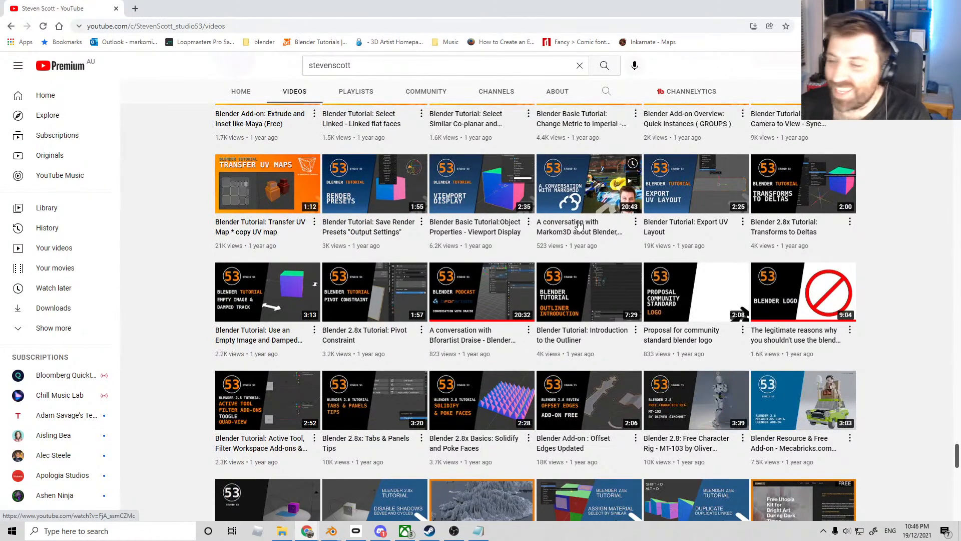
{"action": "scroll", "coordinate": [581, 230], "scroll_direction": "down", "scroll_amount": 3}
{"action": "scroll", "coordinate": [621, 351], "scroll_direction": "down", "scroll_amount": 4}
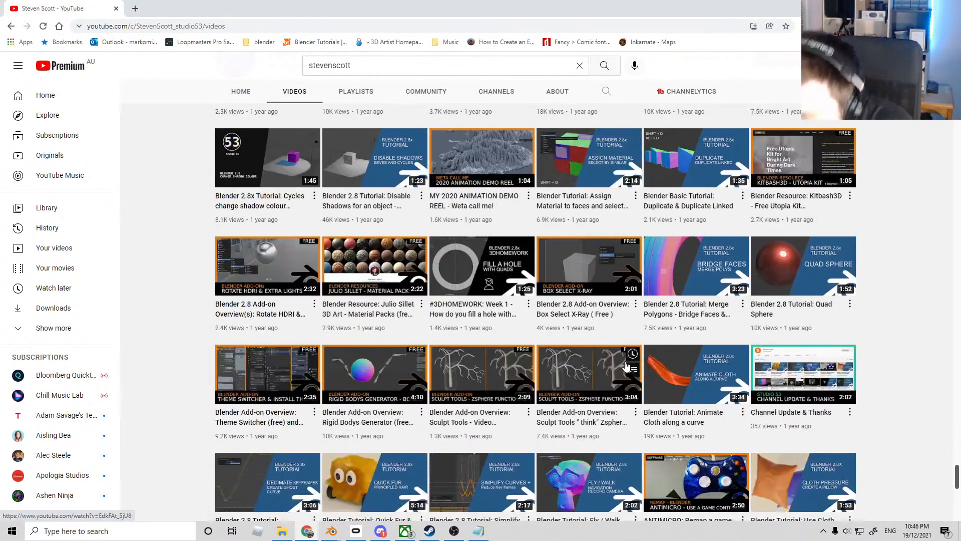
{"action": "scroll", "coordinate": [626, 367], "scroll_direction": "down", "scroll_amount": 10}
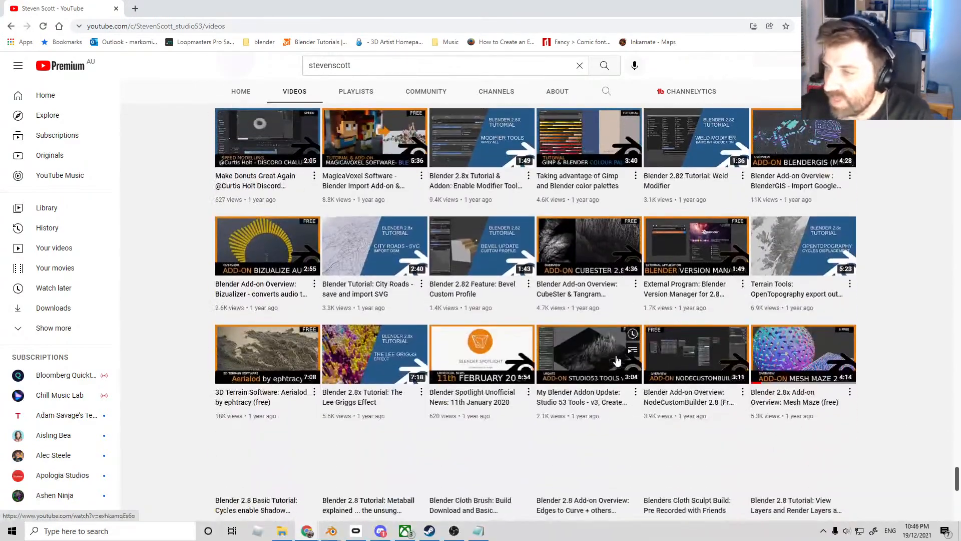
{"action": "scroll", "coordinate": [621, 362], "scroll_direction": "down", "scroll_amount": 9}
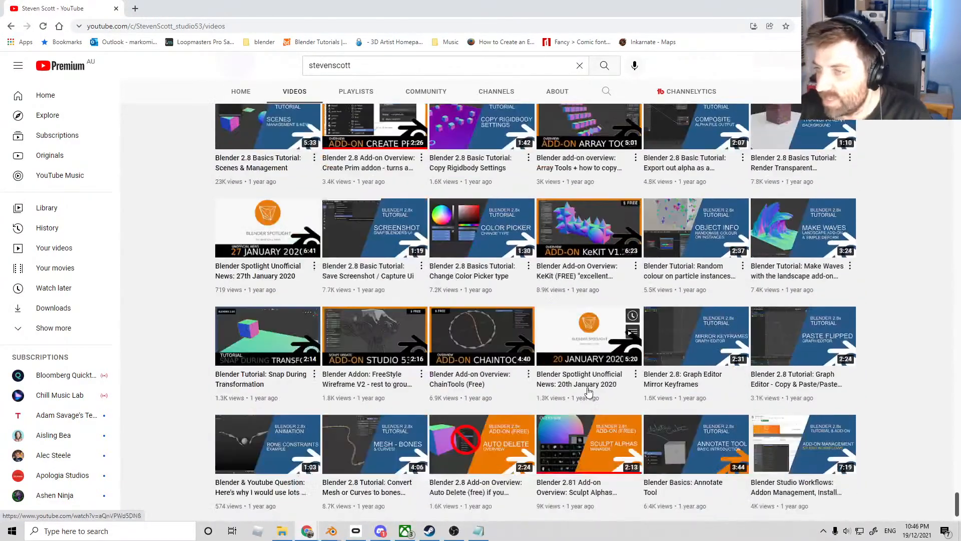
{"action": "scroll", "coordinate": [589, 392], "scroll_direction": "down", "scroll_amount": 13}
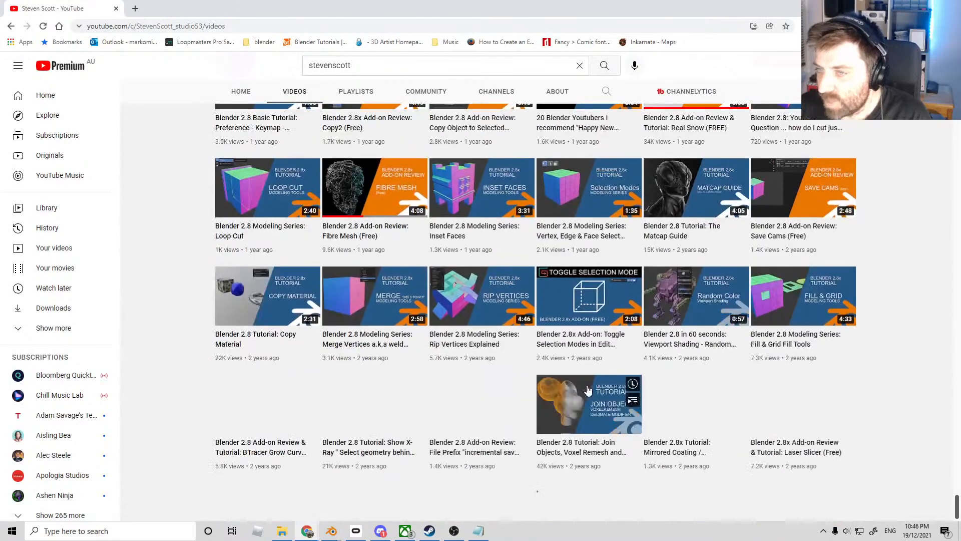
{"action": "scroll", "coordinate": [588, 390], "scroll_direction": "down", "scroll_amount": 6}
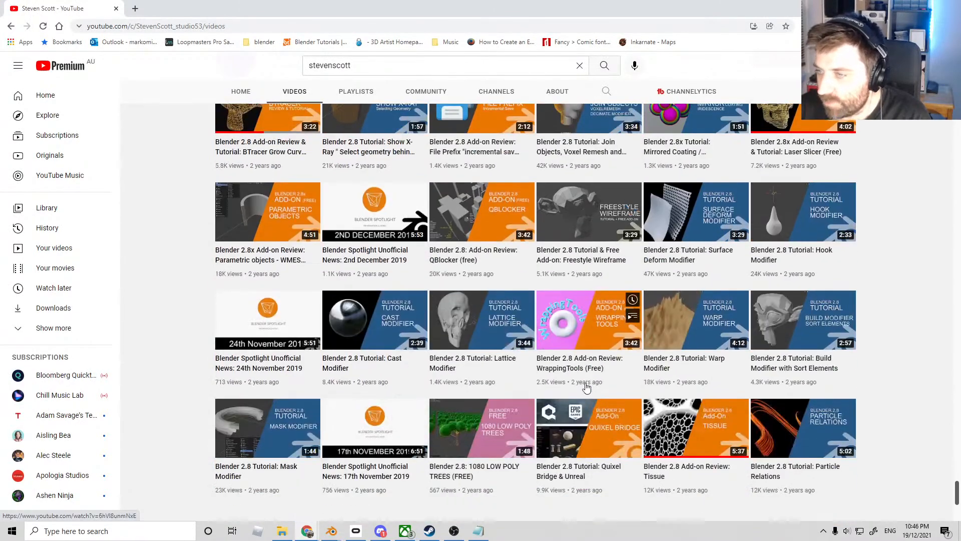
{"action": "scroll", "coordinate": [587, 387], "scroll_direction": "down", "scroll_amount": 4}
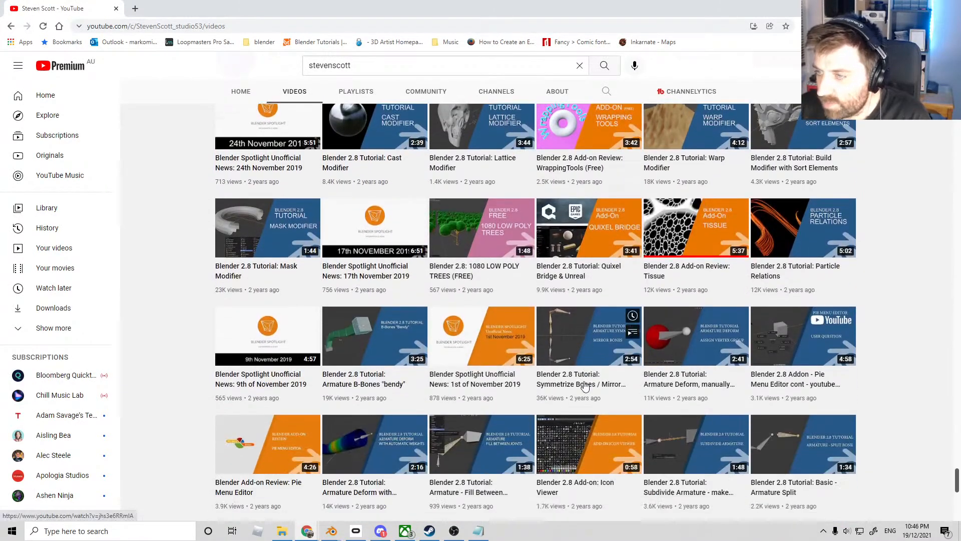
{"action": "scroll", "coordinate": [583, 387], "scroll_direction": "down", "scroll_amount": 8}
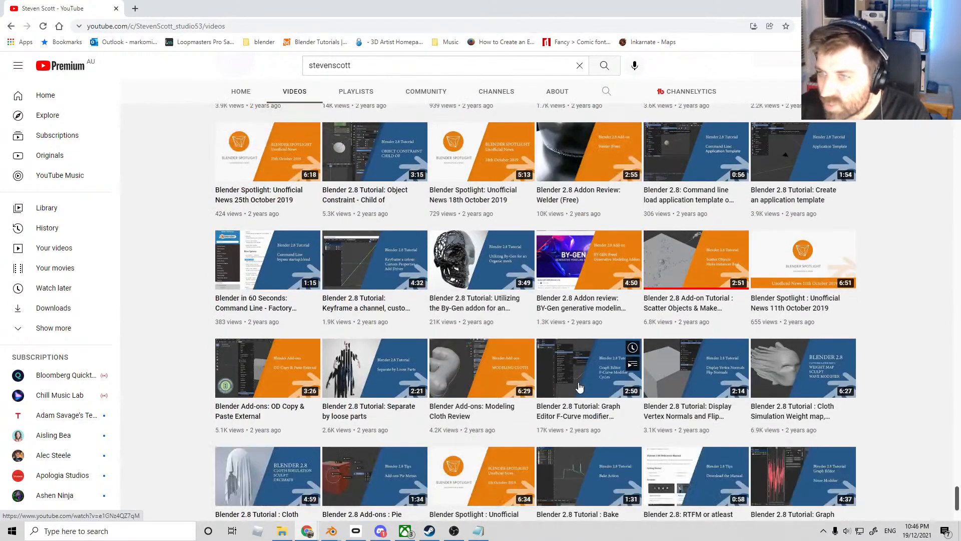
{"action": "scroll", "coordinate": [478, 300], "scroll_direction": "down", "scroll_amount": 3}
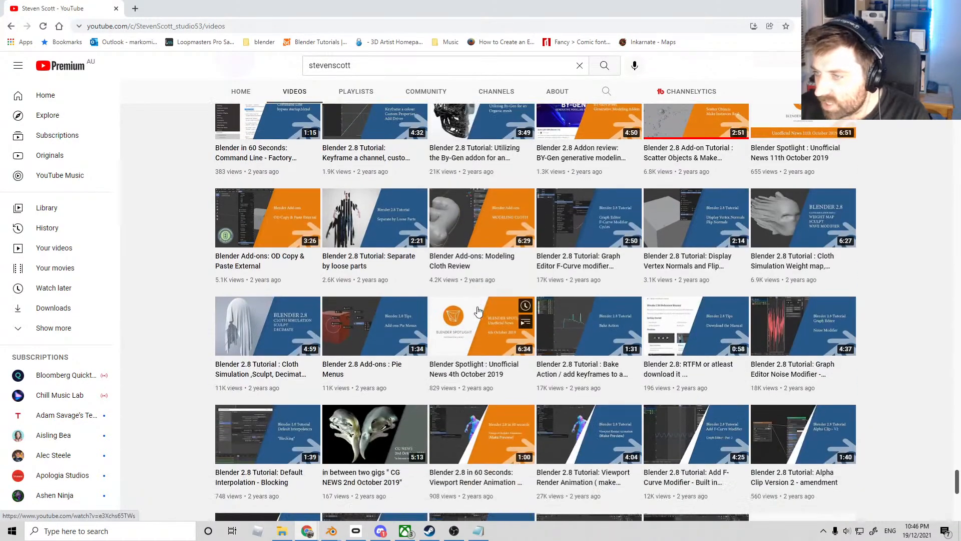
{"action": "scroll", "coordinate": [478, 311], "scroll_direction": "down", "scroll_amount": 12}
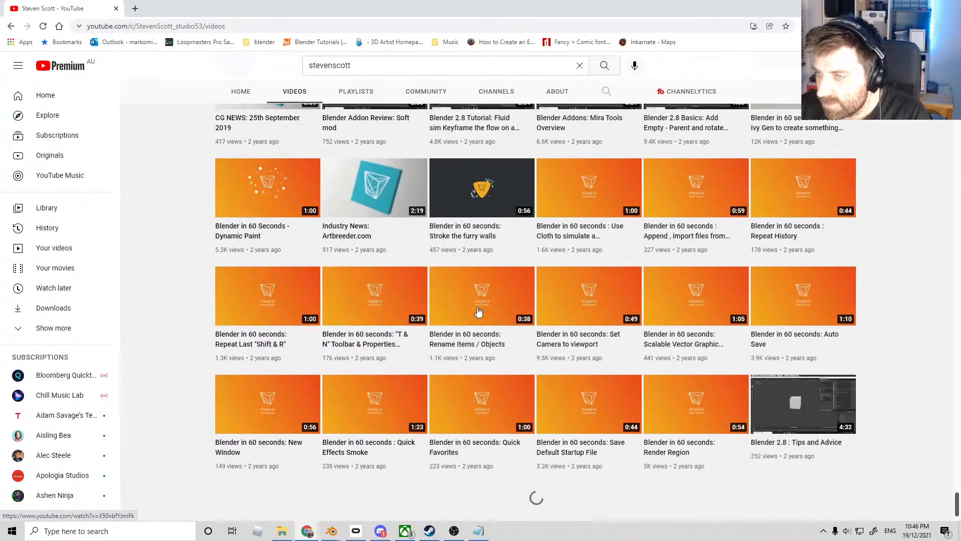
{"action": "scroll", "coordinate": [478, 311], "scroll_direction": "down", "scroll_amount": 6}
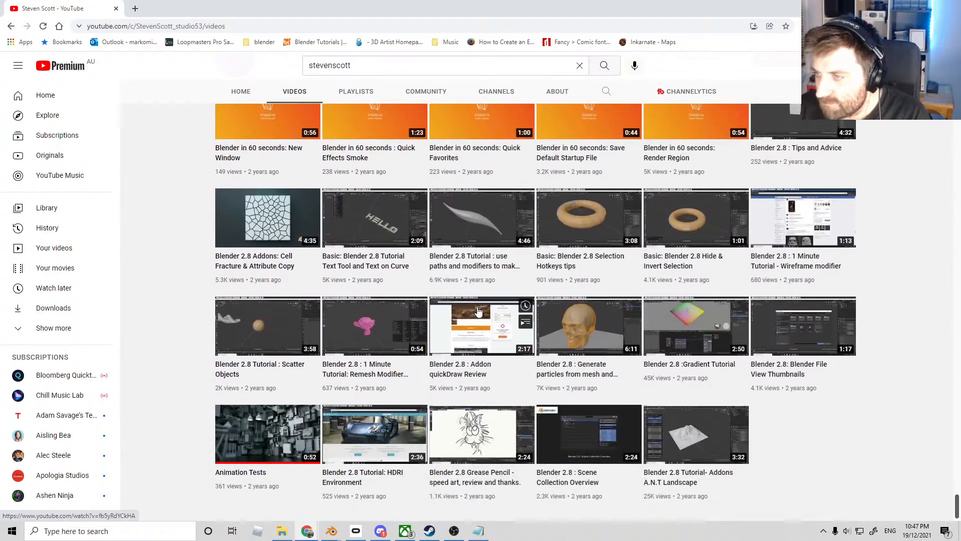
{"action": "scroll", "coordinate": [478, 310], "scroll_direction": "up", "scroll_amount": 9}
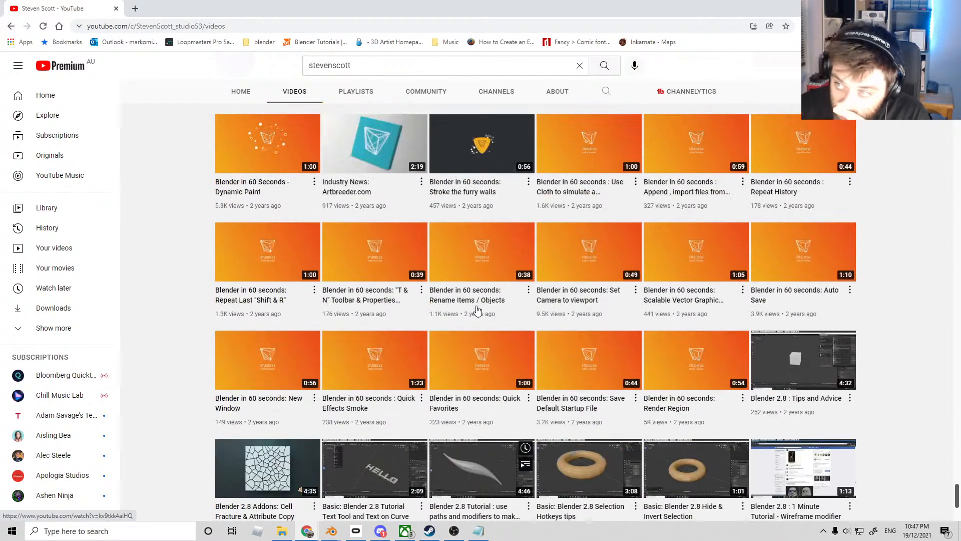
{"action": "scroll", "coordinate": [477, 310], "scroll_direction": "up", "scroll_amount": 10}
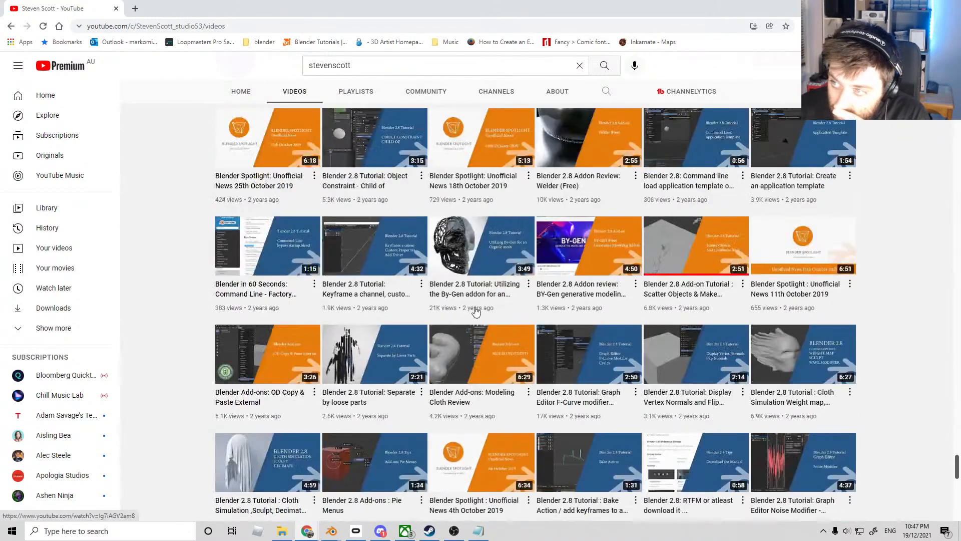
{"action": "scroll", "coordinate": [471, 335], "scroll_direction": "up", "scroll_amount": 9}
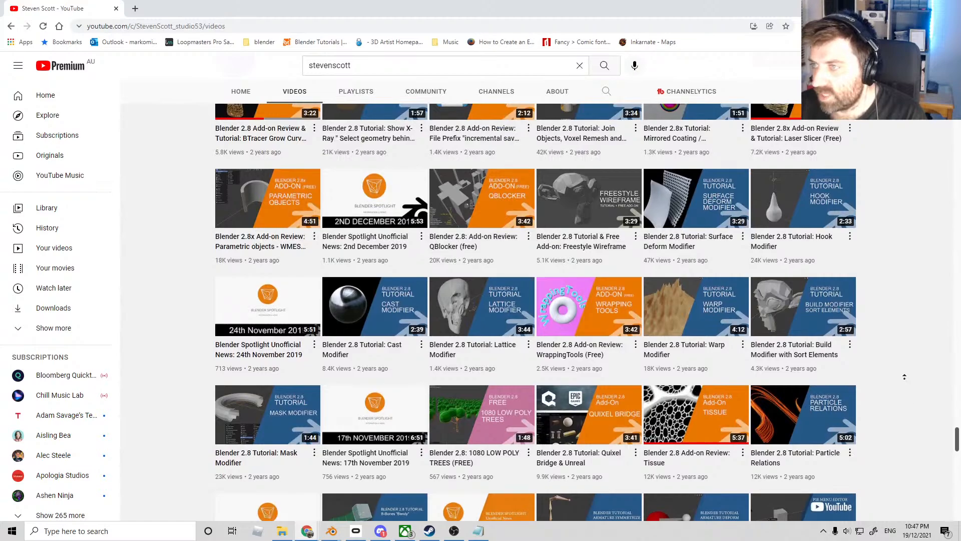
- Browse the channel's uploaded videos from the two-year-old tutorials up through the one-year-old ones
{"action": "scroll", "coordinate": [901, 370], "scroll_direction": "up", "scroll_amount": 3}
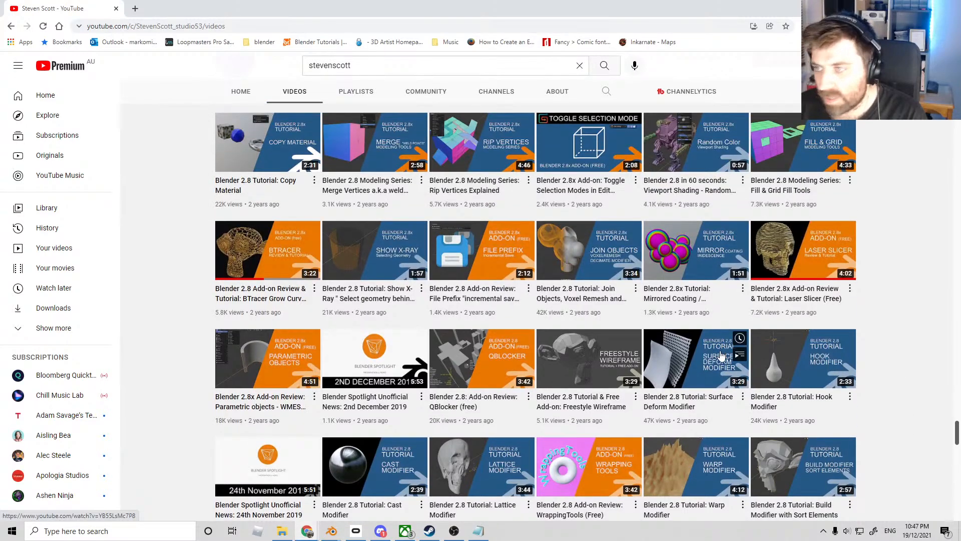
{"action": "scroll", "coordinate": [721, 355], "scroll_direction": "up", "scroll_amount": 8}
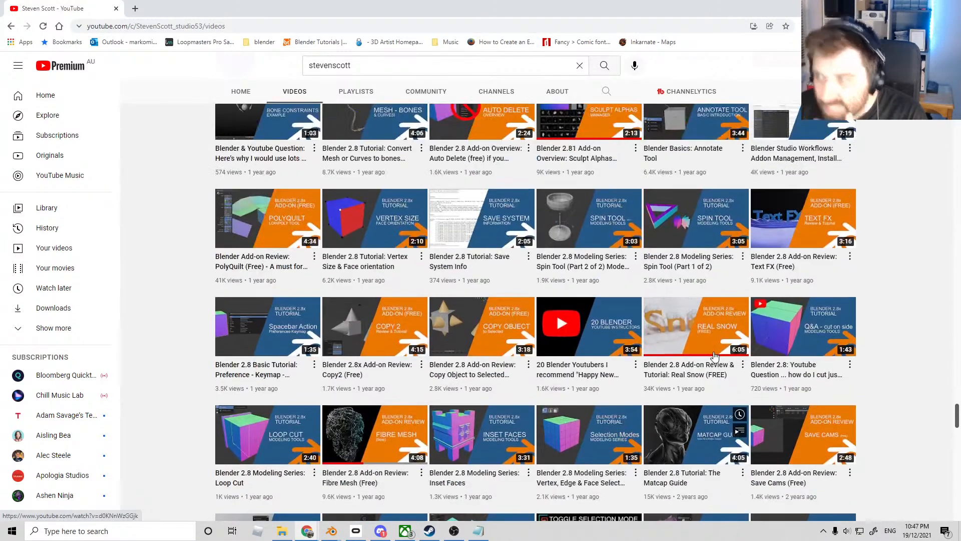
{"action": "scroll", "coordinate": [715, 355], "scroll_direction": "up", "scroll_amount": 10}
{"action": "scroll", "coordinate": [680, 329], "scroll_direction": "up", "scroll_amount": 1}
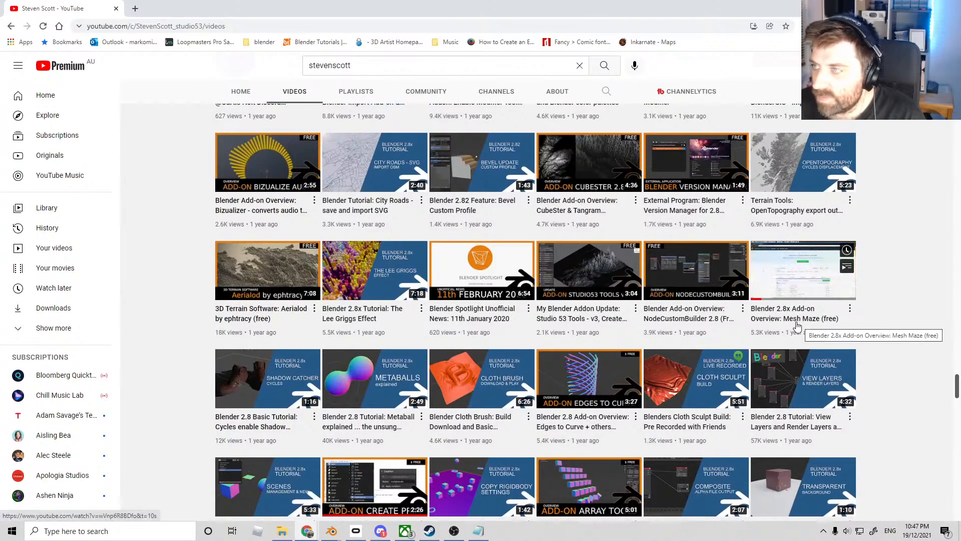
{"action": "scroll", "coordinate": [798, 326], "scroll_direction": "up", "scroll_amount": 3}
{"action": "scroll", "coordinate": [822, 234], "scroll_direction": "up", "scroll_amount": 3}
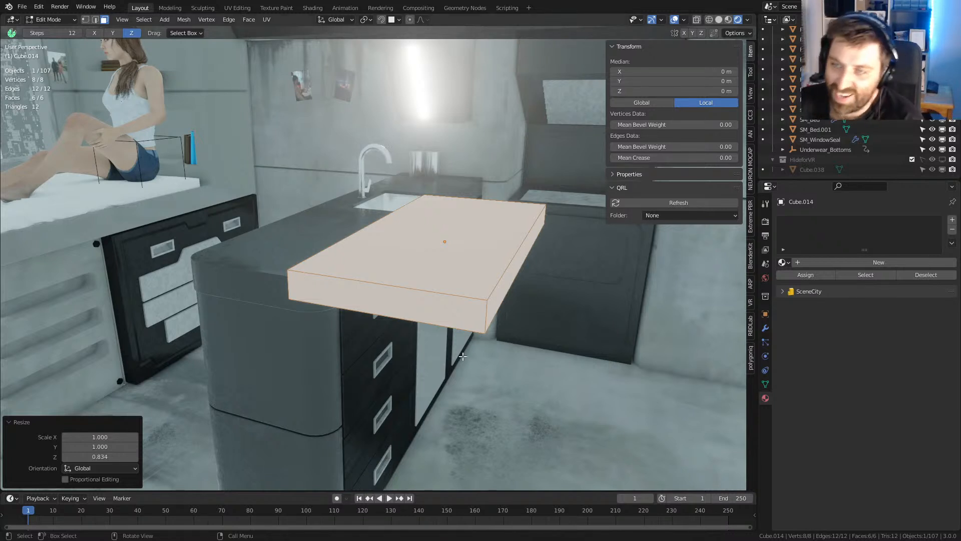
- Select the slab's whole mesh and thin it further along Z
{"action": "middle_click_drag", "start_coordinate": [446, 372], "coordinate": [415, 345]}
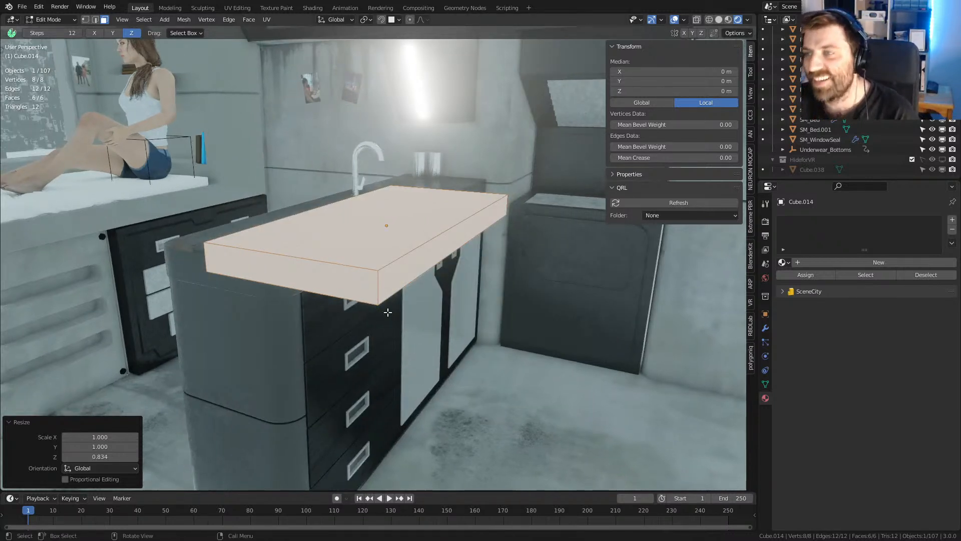
{"action": "key", "text": "ctrl+r"}
{"action": "key", "text": "Escape"}
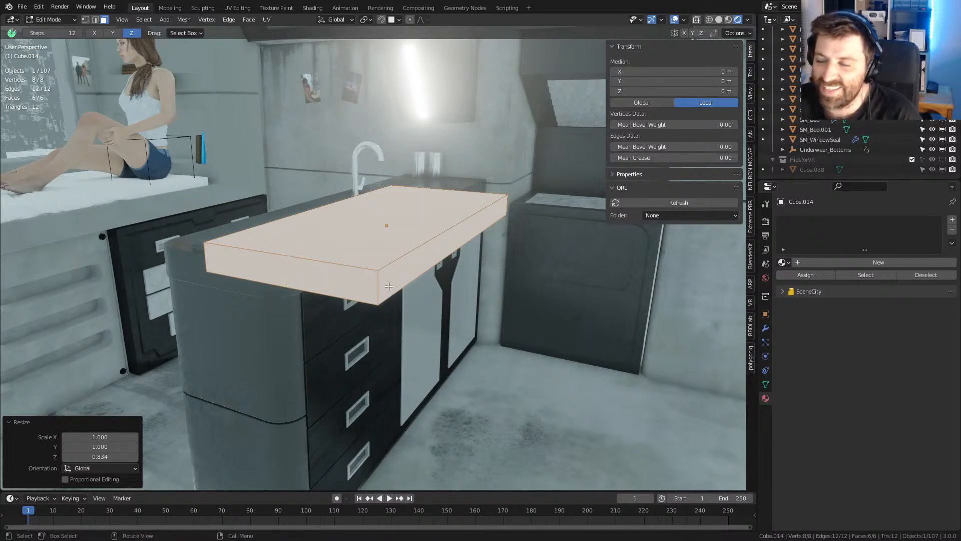
{"action": "key", "text": "a"}
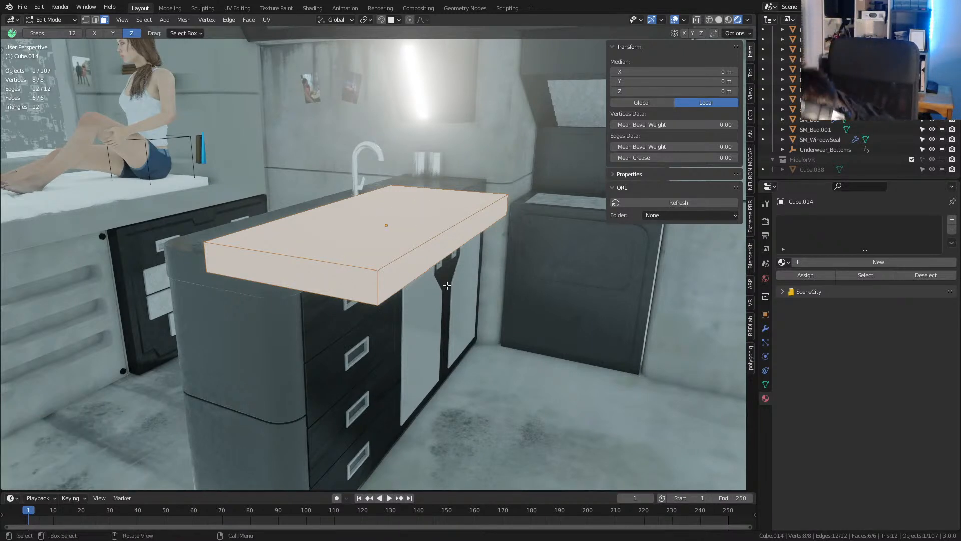
{"action": "key", "text": "s"}
{"action": "key", "text": "z"}
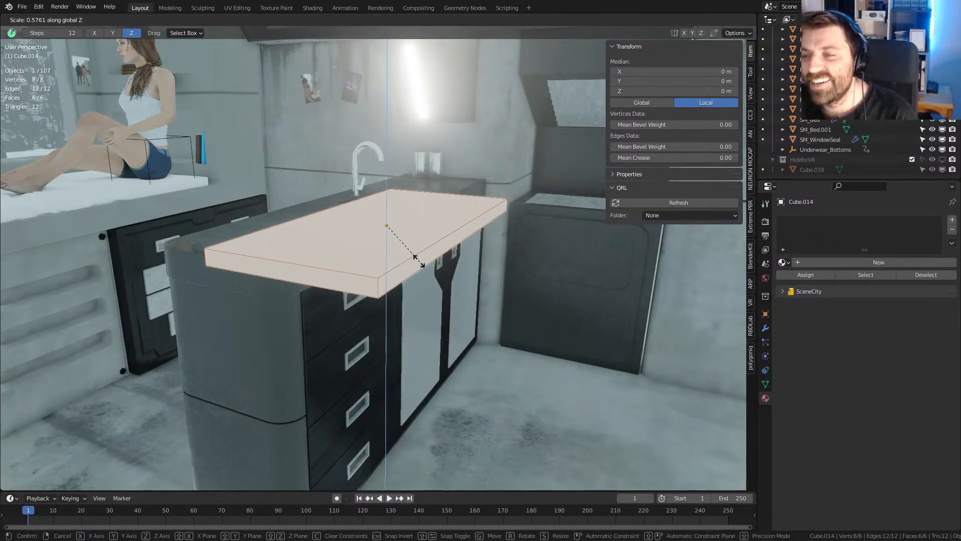
{"action": "left_click", "coordinate": [401, 241]}
- Subdivide the slab into a grid with 10 loop cuts running along its length and 21 across it, without sliding them
{"action": "key", "text": "ctrl+r"}
{"action": "scroll", "coordinate": [301, 271], "scroll_direction": "up", "scroll_amount": 9}
{"action": "left_click", "coordinate": [296, 262]}
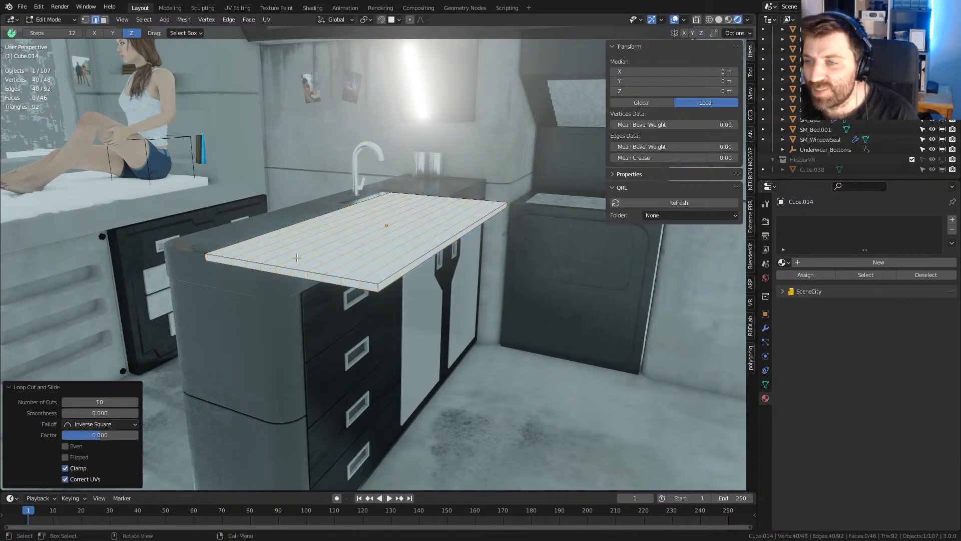
{"action": "middle_click_drag", "start_coordinate": [296, 262], "coordinate": [329, 273]}
{"action": "scroll", "coordinate": [327, 451], "scroll_direction": "up", "scroll_amount": 11}
{"action": "left_click", "coordinate": [320, 440]}
{"action": "right_click", "coordinate": [551, 408]}
{"action": "middle_click_drag", "start_coordinate": [517, 396], "coordinate": [602, 346], "text": "shift"}
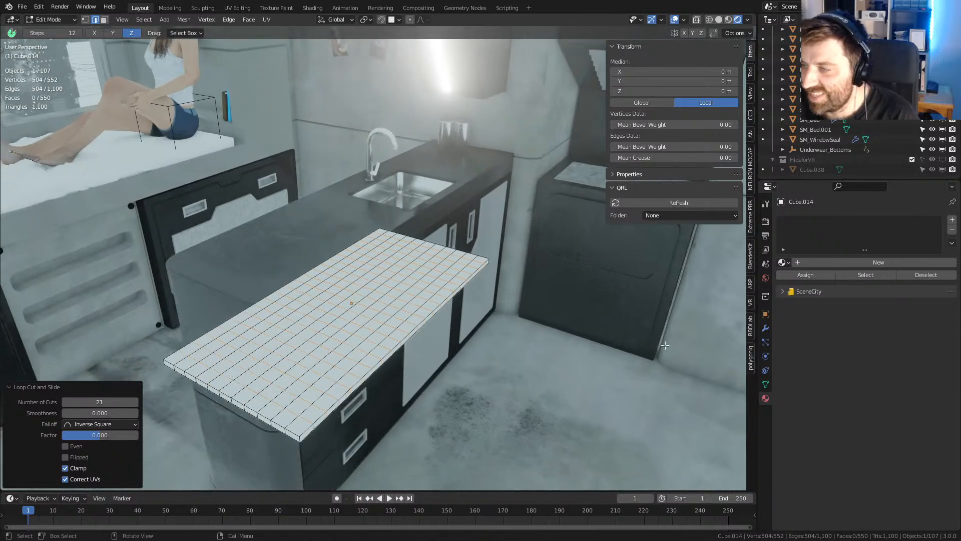
{"action": "middle_click_drag", "start_coordinate": [413, 383], "coordinate": [422, 366]}
- Add Cloth physics to the slab object
{"action": "left_click", "coordinate": [764, 327]}
{"action": "left_click", "coordinate": [765, 342]}
{"action": "left_click", "coordinate": [765, 369]}
{"action": "left_click", "coordinate": [766, 358]}
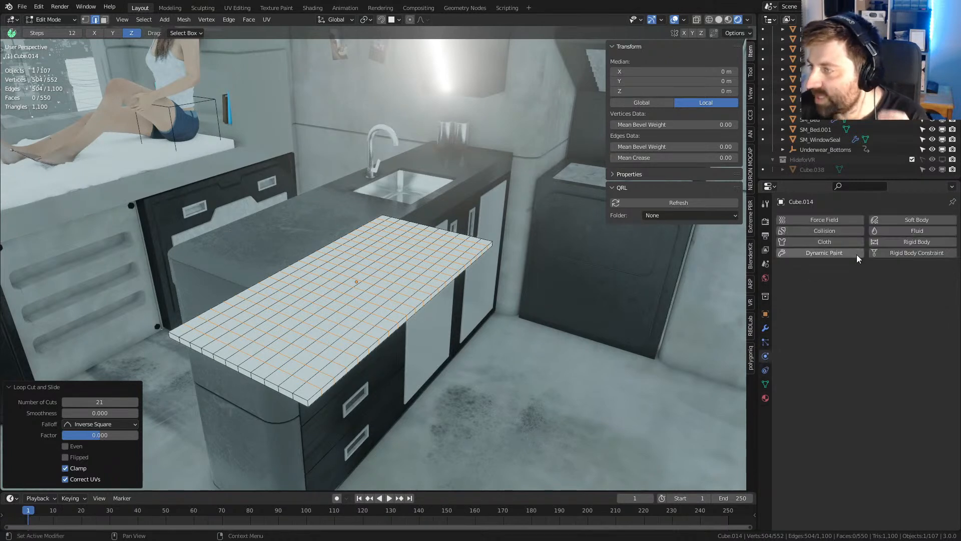
{"action": "left_click", "coordinate": [823, 243]}
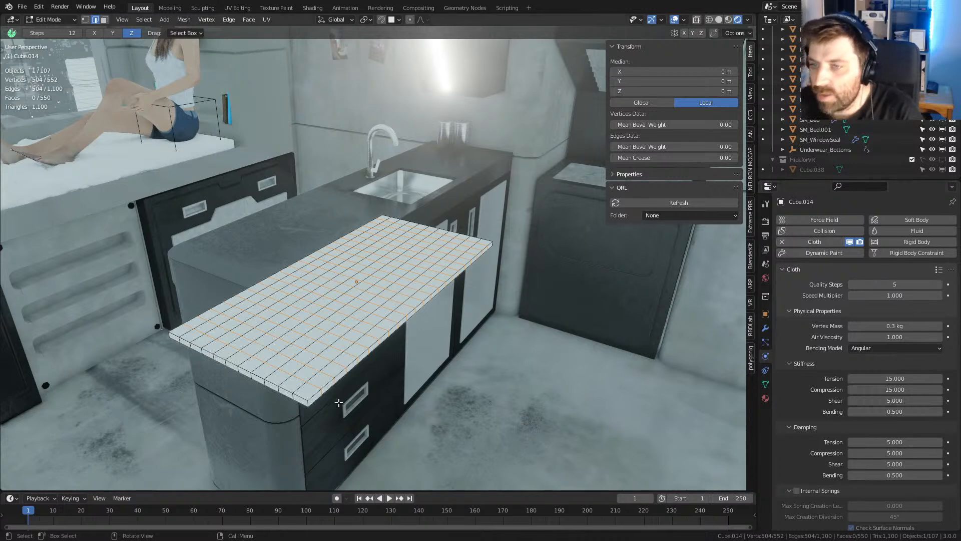
- Select the loop of side faces around the slab's perimeter and scale it along Z to 0.244
{"action": "key", "text": "3"}
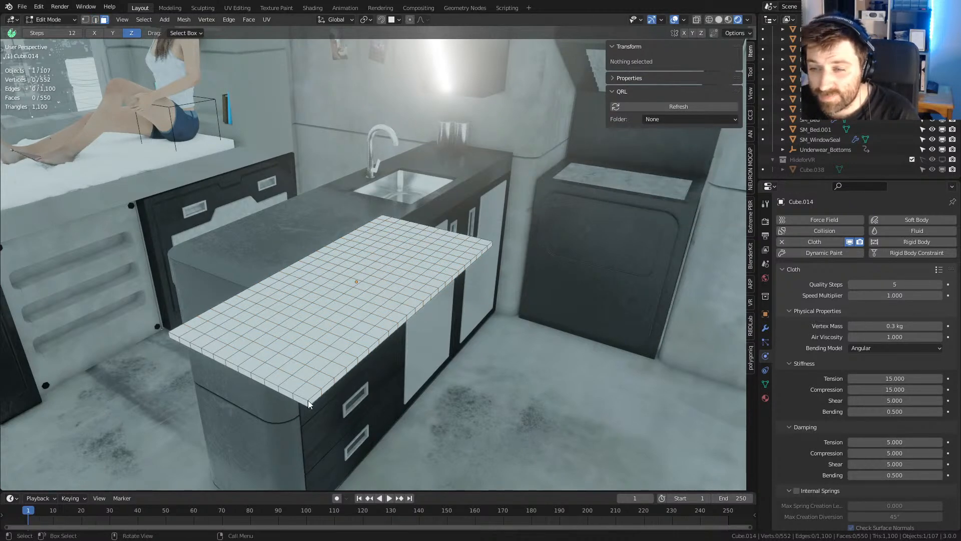
{"action": "left_click", "coordinate": [308, 401], "text": "alt"}
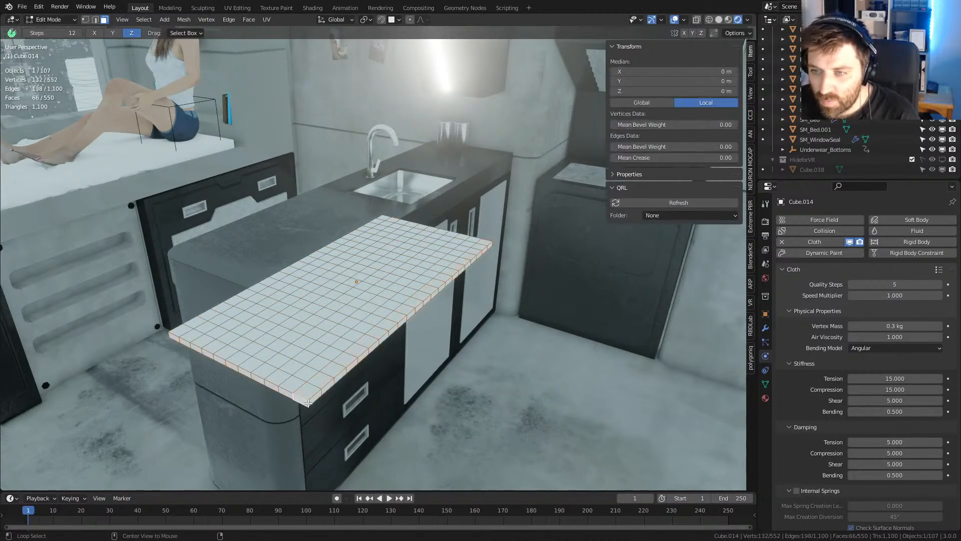
{"action": "key", "text": "s"}
{"action": "key", "text": "z"}
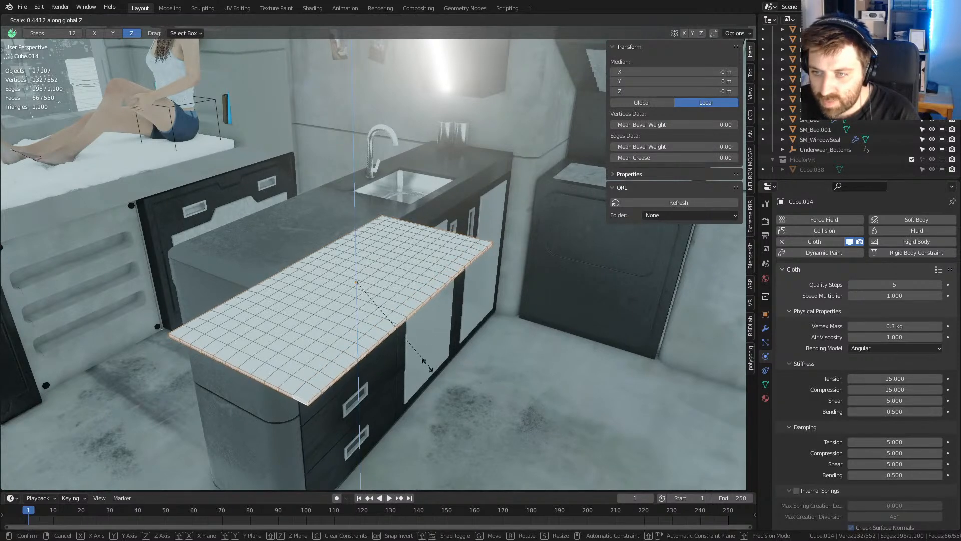
{"action": "left_click", "coordinate": [390, 333]}
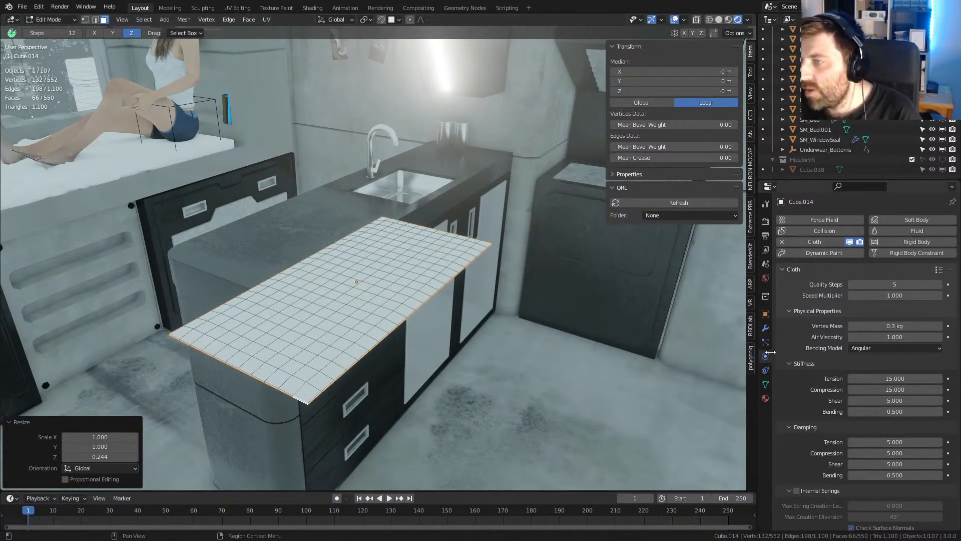
- Add a vertex group named Pinning to the slab's mesh
{"action": "left_click", "coordinate": [765, 383]}
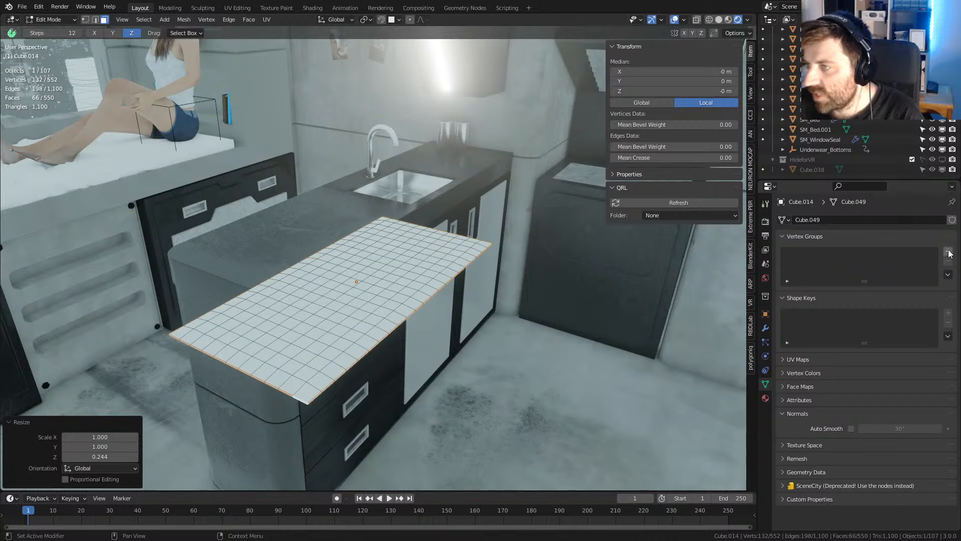
{"action": "left_click", "coordinate": [948, 252]}
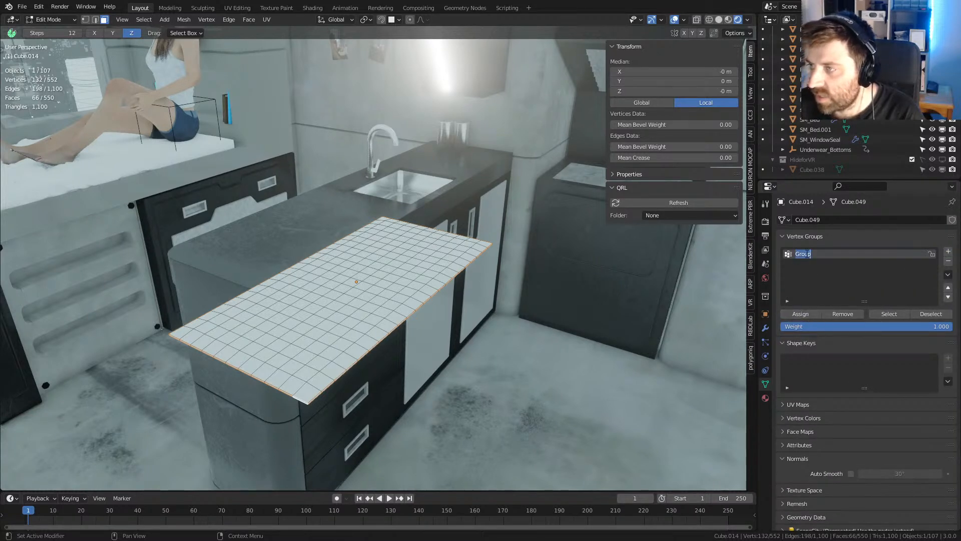
{"action": "type", "text": "Pinning"}
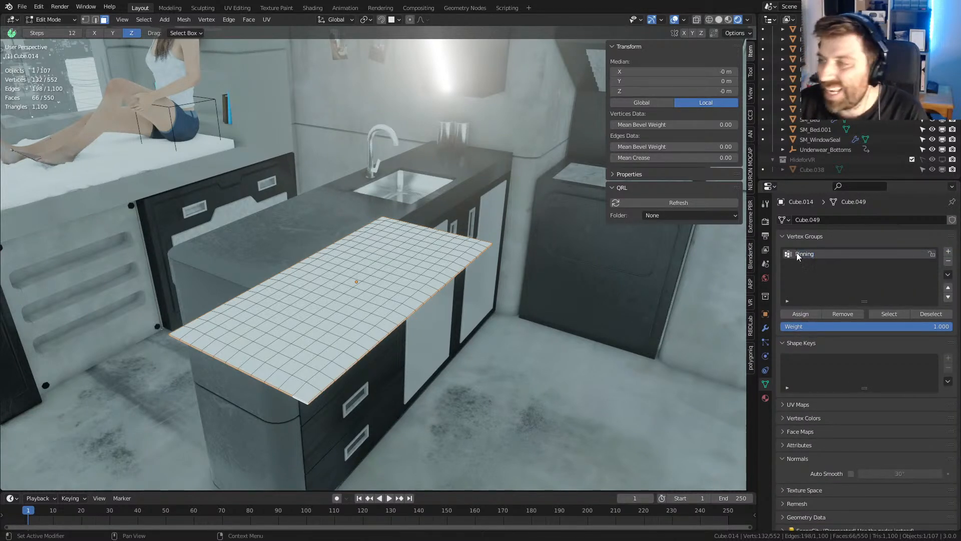
- Return to the slab's cloth settings and enable Pressure
{"action": "left_click", "coordinate": [767, 328]}
{"action": "left_click", "coordinate": [765, 342]}
{"action": "left_click", "coordinate": [766, 357]}
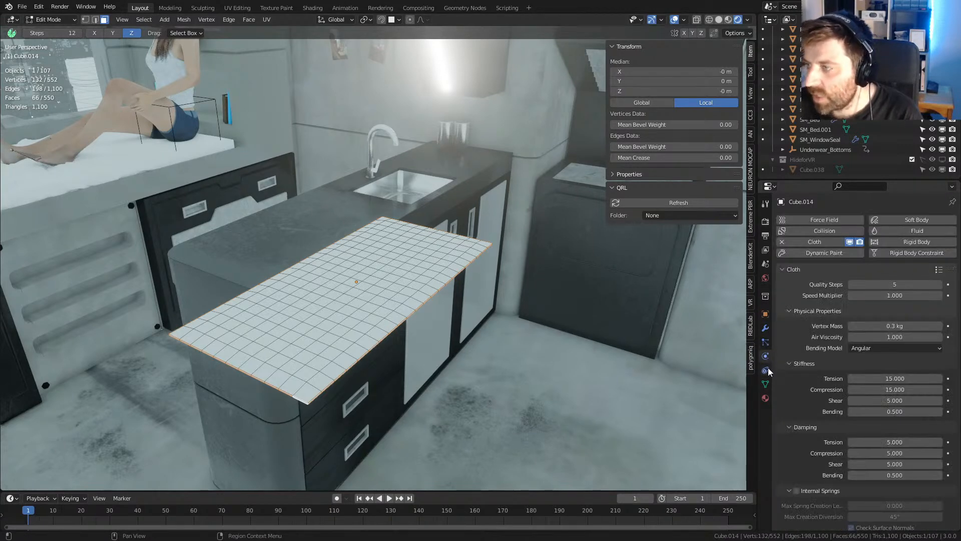
{"action": "scroll", "coordinate": [796, 371], "scroll_direction": "down", "scroll_amount": 2}
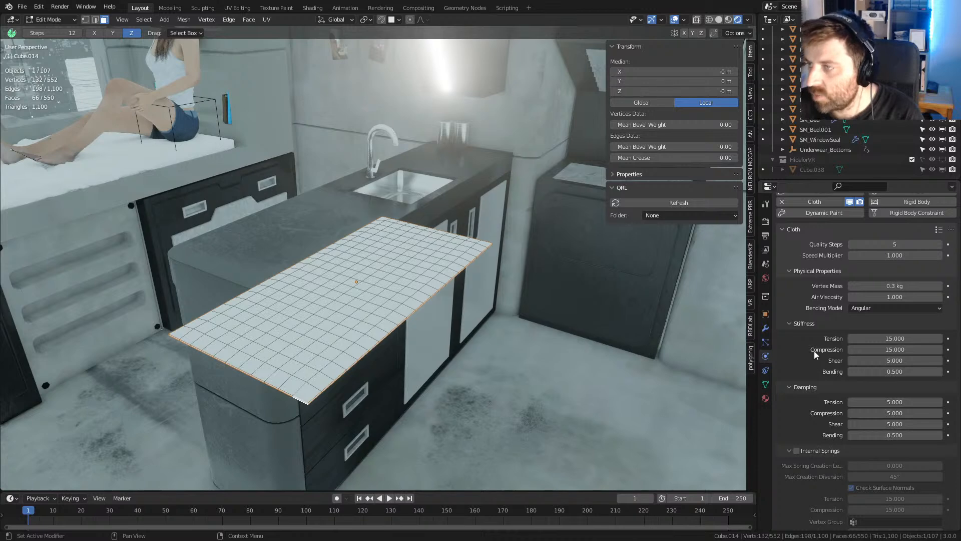
{"action": "scroll", "coordinate": [810, 268], "scroll_direction": "down", "scroll_amount": 8}
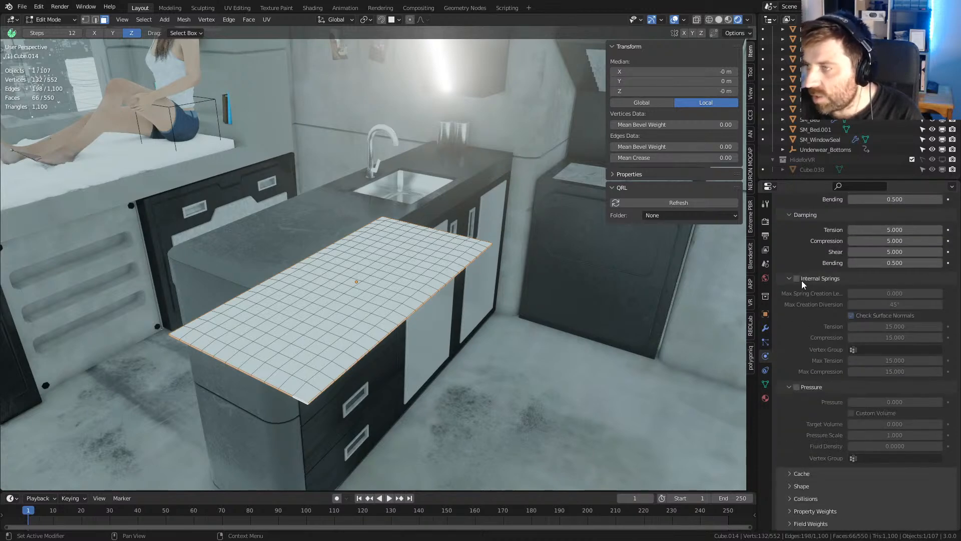
{"action": "left_click", "coordinate": [796, 387]}
- Expand the cloth's cache, shape, collision and property weight settings and set the Pin Group to Pinning
{"action": "left_click", "coordinate": [793, 511]}
{"action": "left_click", "coordinate": [793, 498]}
{"action": "left_click", "coordinate": [792, 486]}
{"action": "left_click", "coordinate": [792, 473]}
{"action": "scroll", "coordinate": [801, 468], "scroll_direction": "down", "scroll_amount": 7}
{"action": "scroll", "coordinate": [801, 467], "scroll_direction": "down", "scroll_amount": 6}
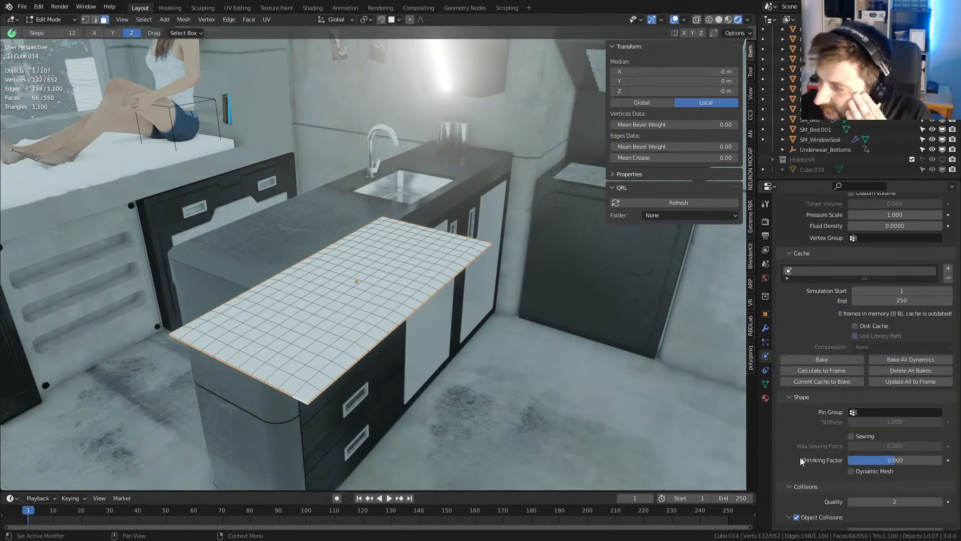
{"action": "left_click", "coordinate": [881, 372]}
{"action": "left_click", "coordinate": [874, 395]}
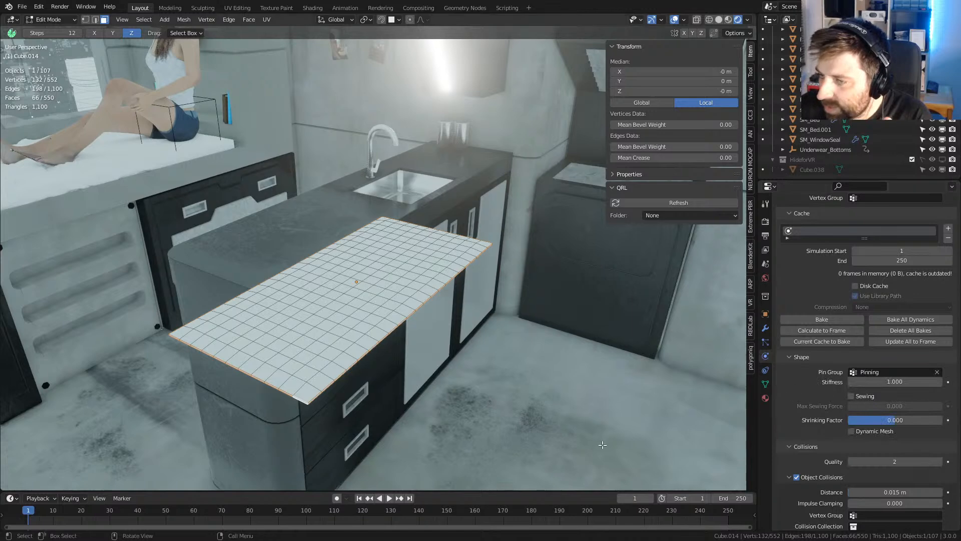
- Leave mesh editing and save the file, and play the cloth simulation for about 29 frames
{"action": "key", "text": "Tab"}
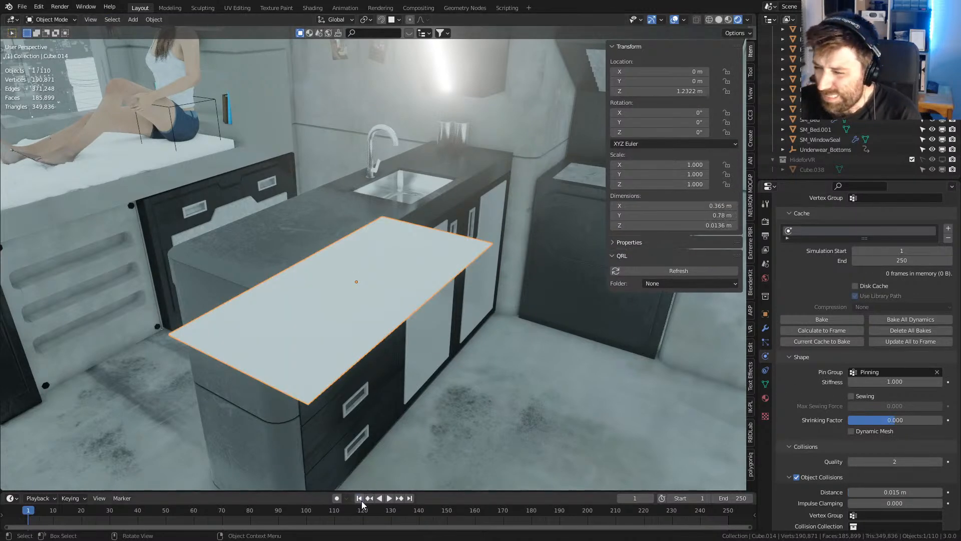
{"action": "key", "text": "ctrl+s"}
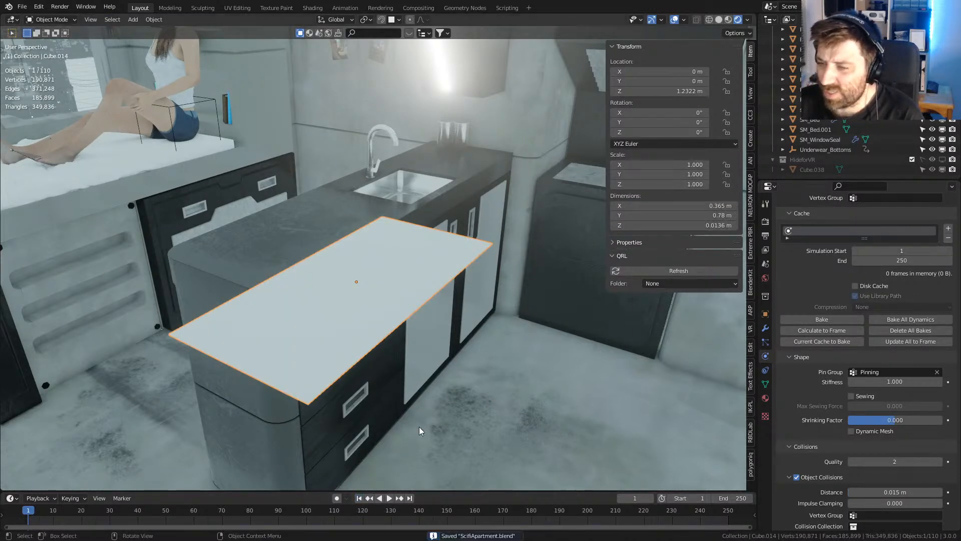
{"action": "left_click", "coordinate": [389, 498]}
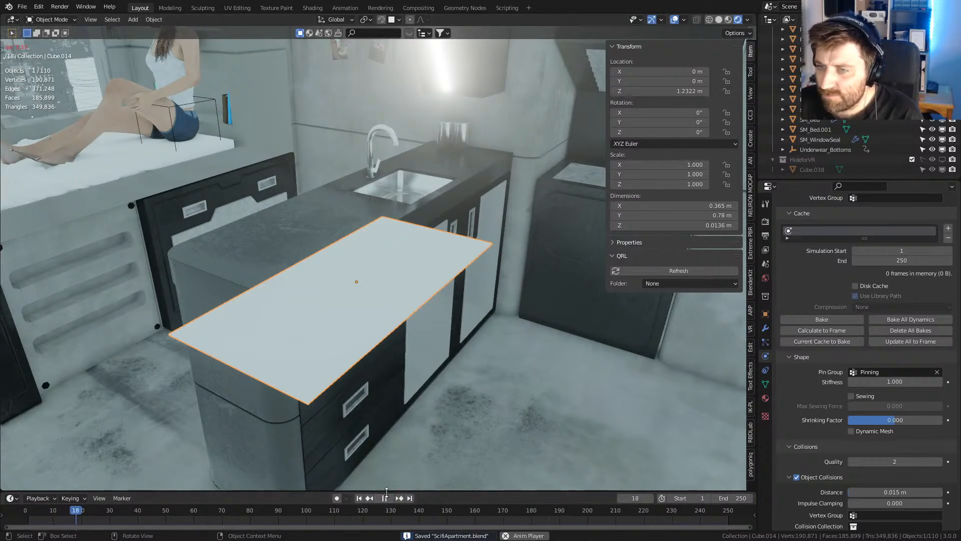
{"action": "left_click", "coordinate": [384, 498]}
{"action": "middle_click_drag", "start_coordinate": [385, 474], "coordinate": [395, 372]}
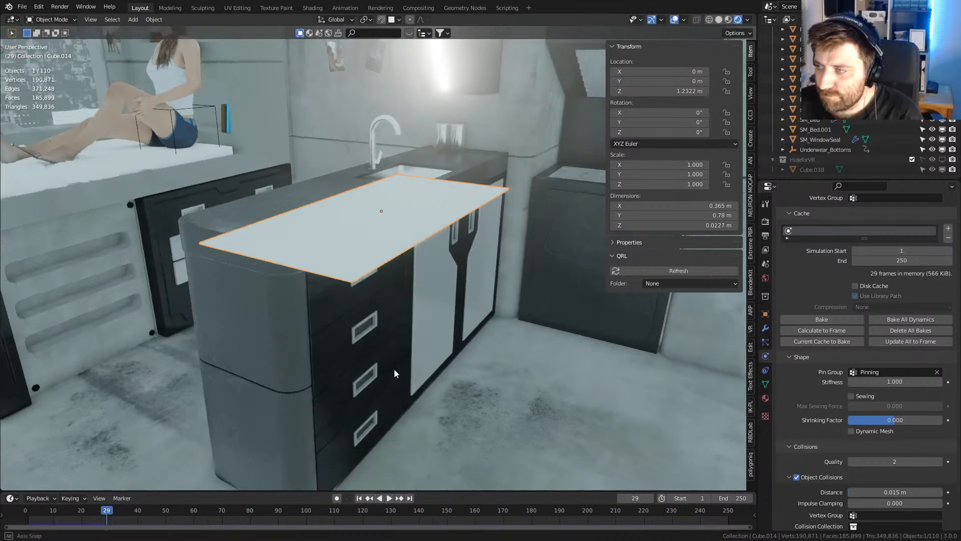
- Set the cloth's Pressure value to 1
{"action": "scroll", "coordinate": [826, 381], "scroll_direction": "up", "scroll_amount": 10}
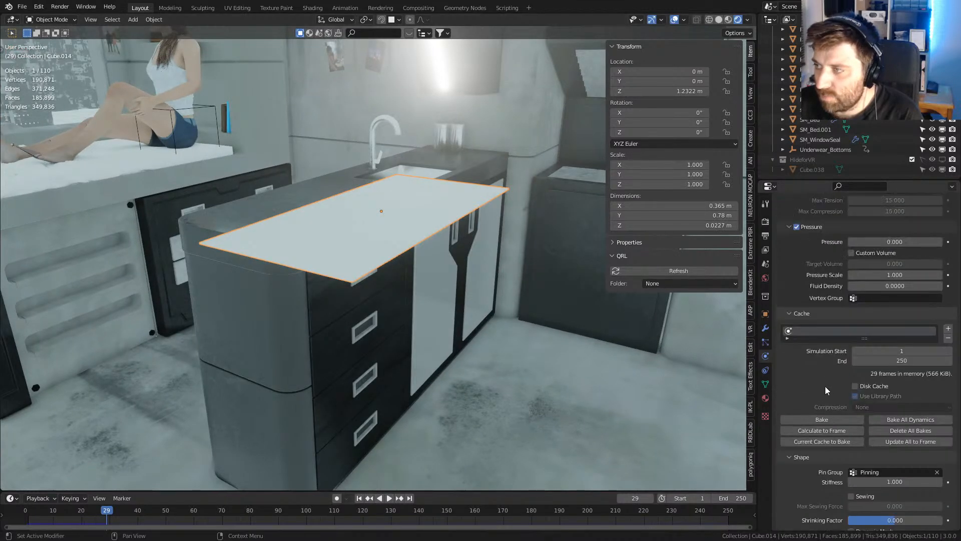
{"action": "scroll", "coordinate": [824, 395], "scroll_direction": "up", "scroll_amount": 6}
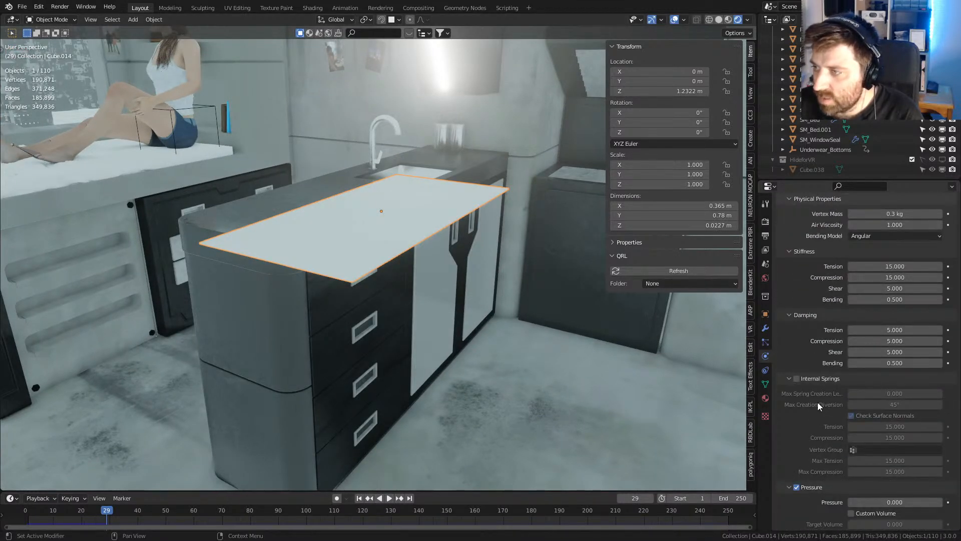
{"action": "scroll", "coordinate": [817, 403], "scroll_direction": "down", "scroll_amount": 7}
{"action": "double_click", "coordinate": [887, 362]}
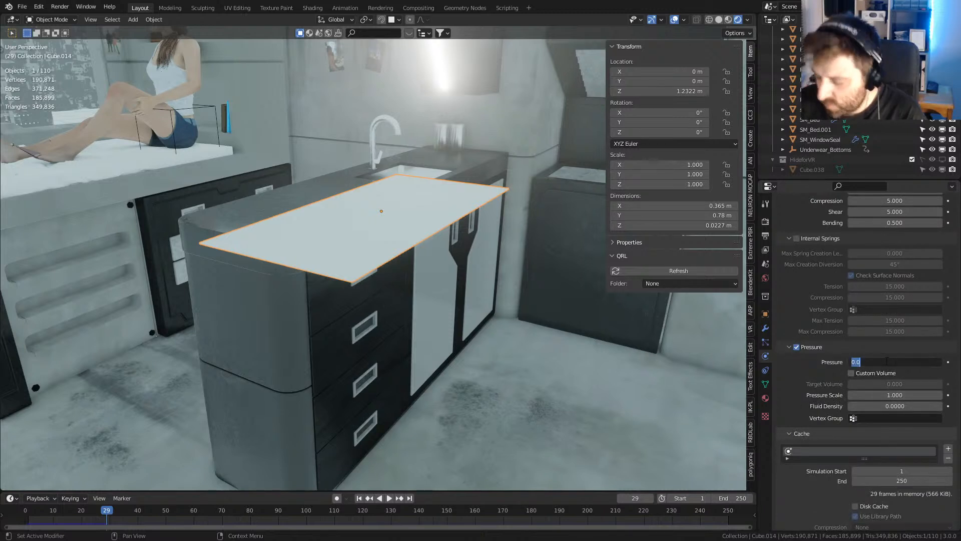
{"action": "key", "text": "Return"}
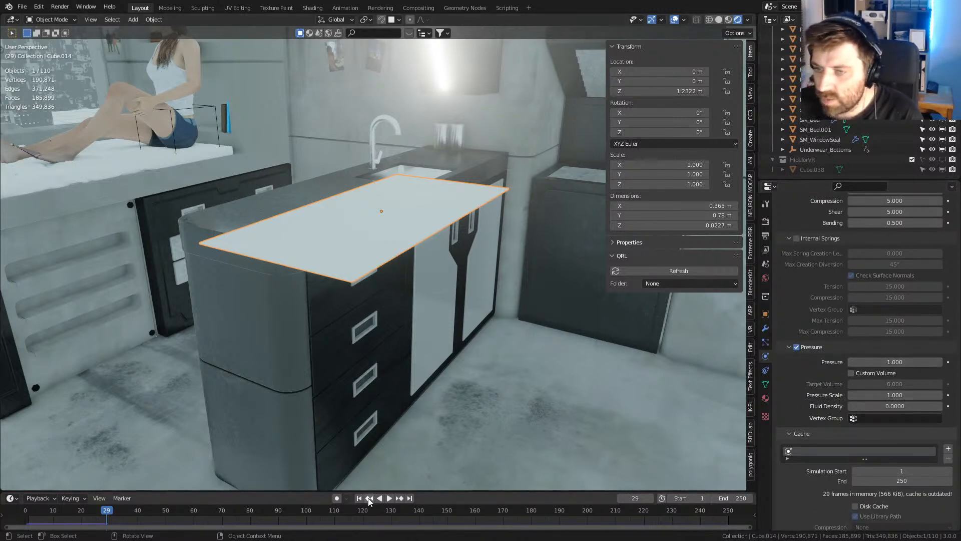
- Play the cloth simulation to frame 38 and check which vertex groups are available for the cloth's pressure
{"action": "left_click", "coordinate": [389, 498]}
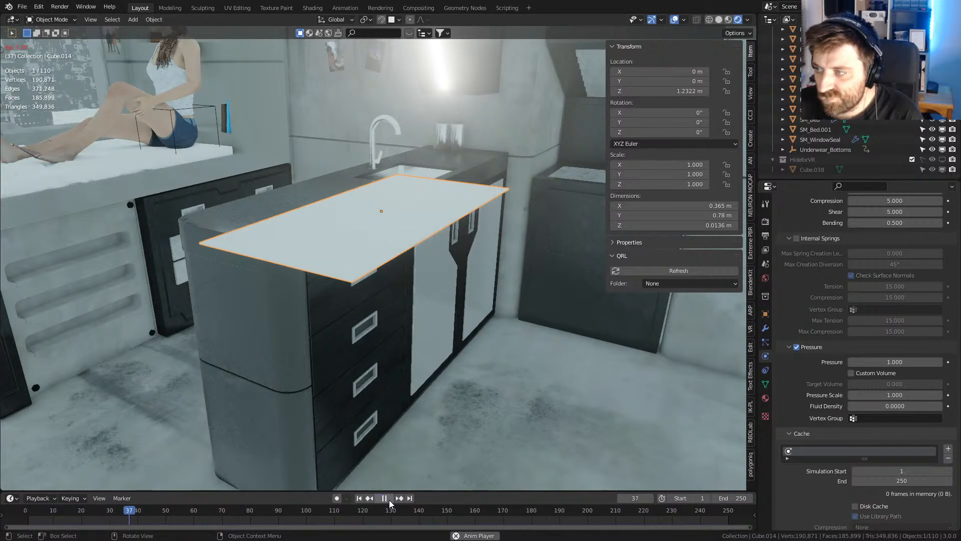
{"action": "left_click", "coordinate": [390, 499]}
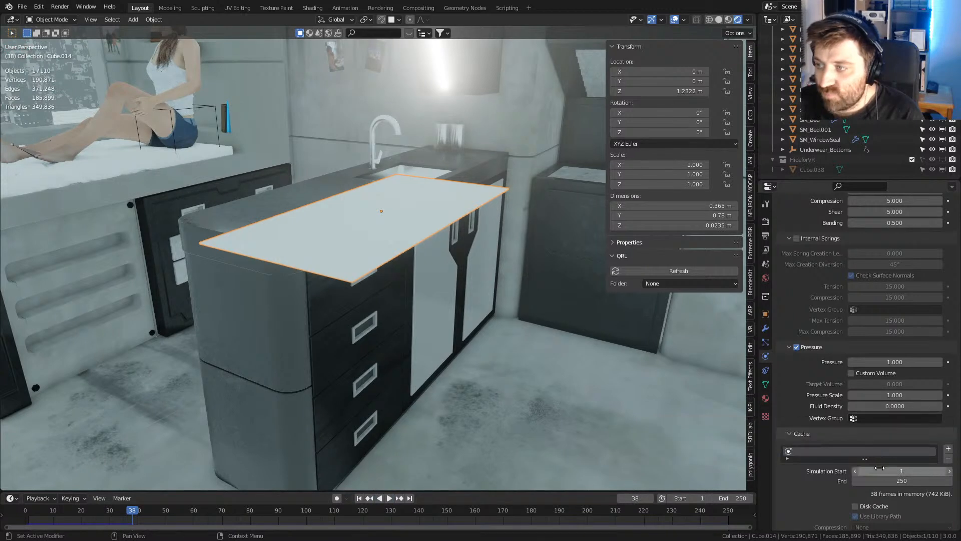
{"action": "left_click", "coordinate": [856, 419]}
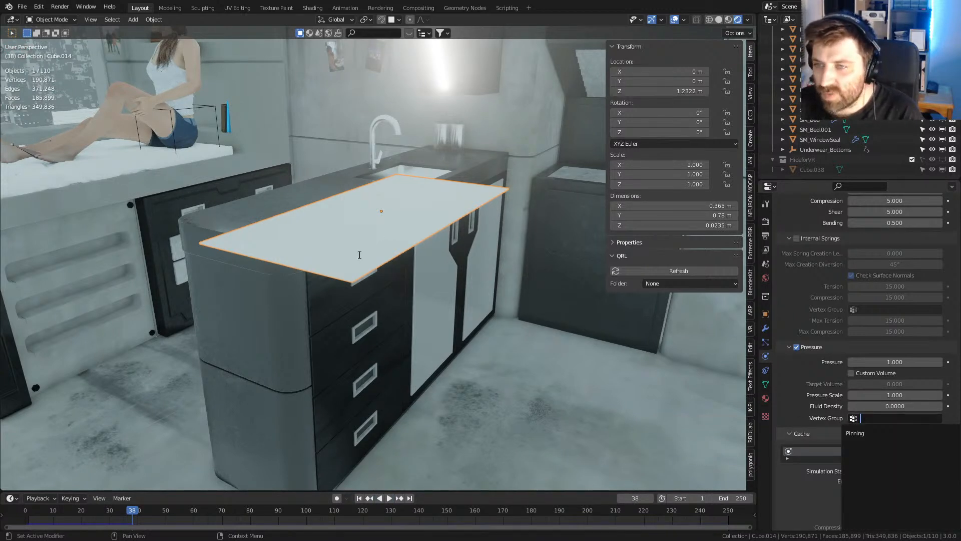
{"action": "key", "text": "Escape"}
- Create a vertex group named Pressure on the slab and assign all of its faces to it
{"action": "key", "text": "Tab"}
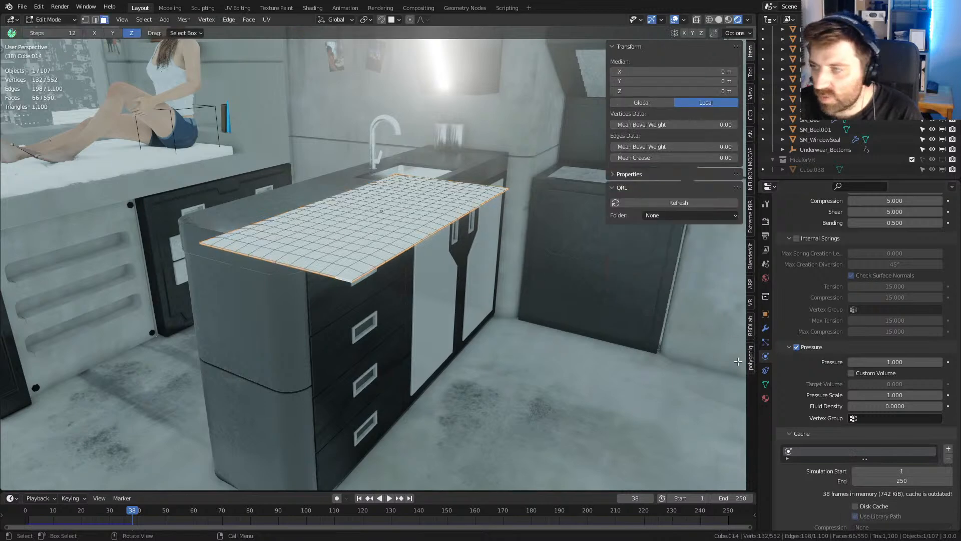
{"action": "left_click", "coordinate": [765, 383]}
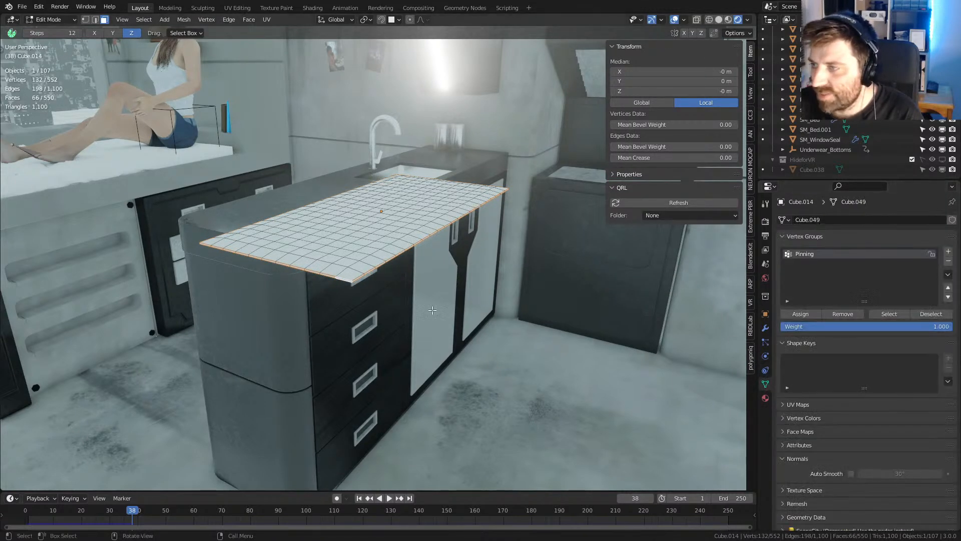
{"action": "key", "text": "a"}
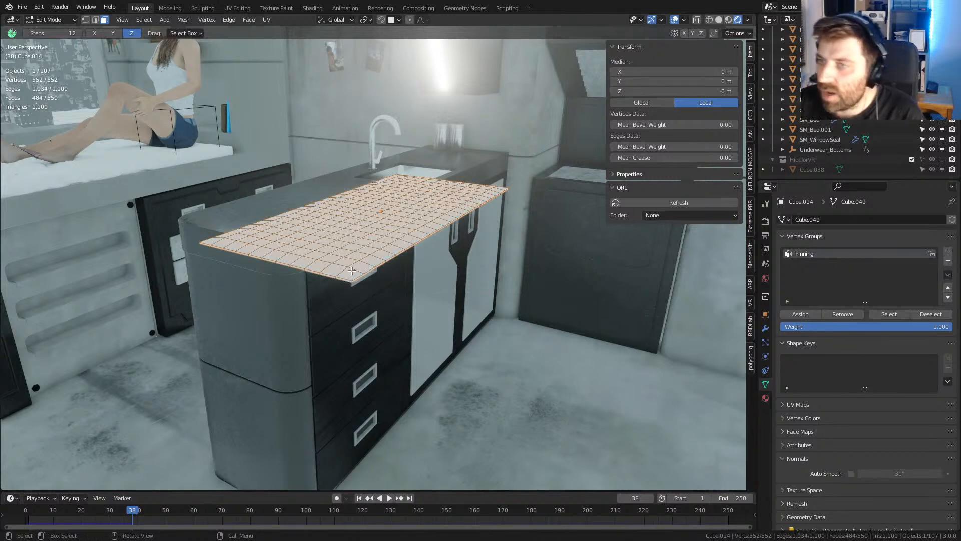
{"action": "left_click", "coordinate": [949, 252]}
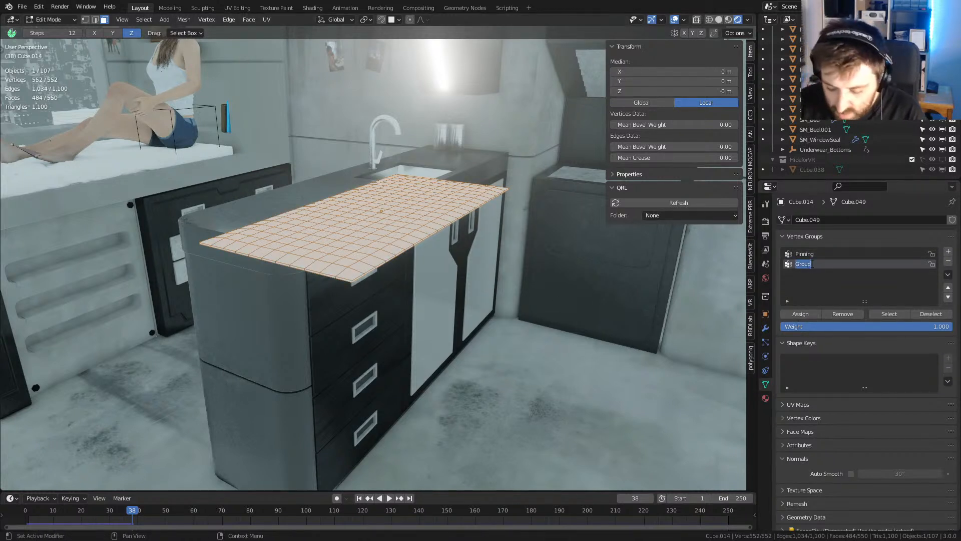
{"action": "type", "text": "Pressure"}
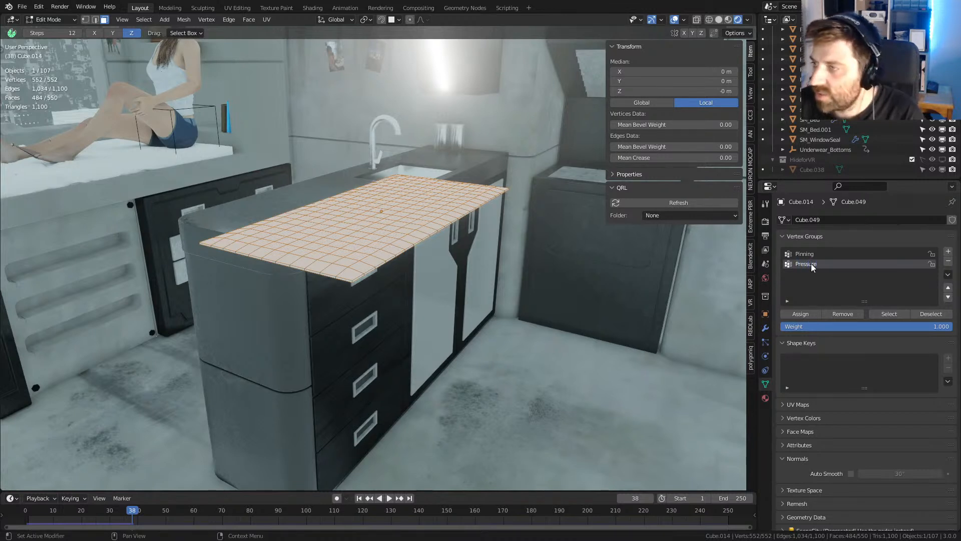
{"action": "left_click", "coordinate": [795, 313]}
- Return to the slab's cloth settings and set the pressure Vertex Group to Pressure
{"action": "left_click", "coordinate": [766, 327]}
{"action": "left_click", "coordinate": [765, 342]}
{"action": "left_click", "coordinate": [766, 372]}
{"action": "left_click", "coordinate": [765, 356]}
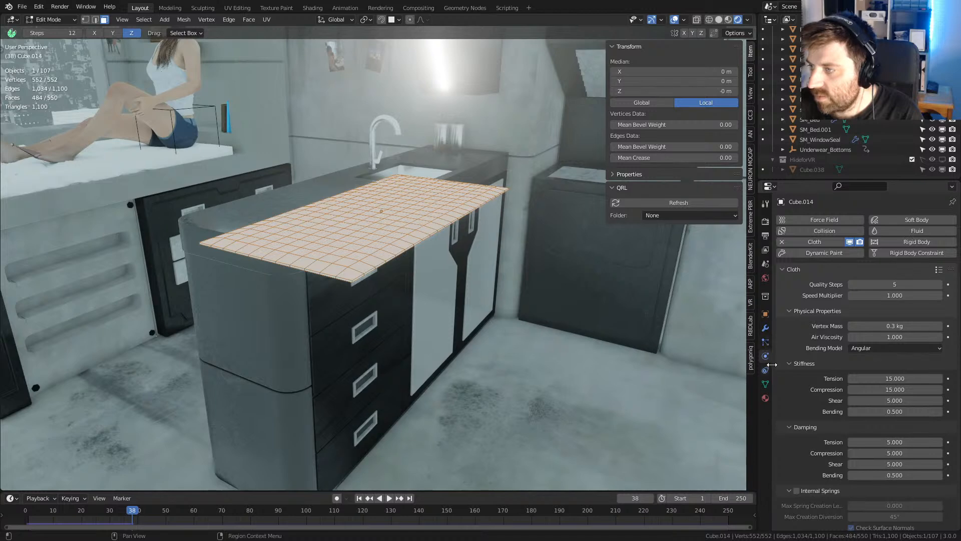
{"action": "scroll", "coordinate": [785, 383], "scroll_direction": "down", "scroll_amount": 17}
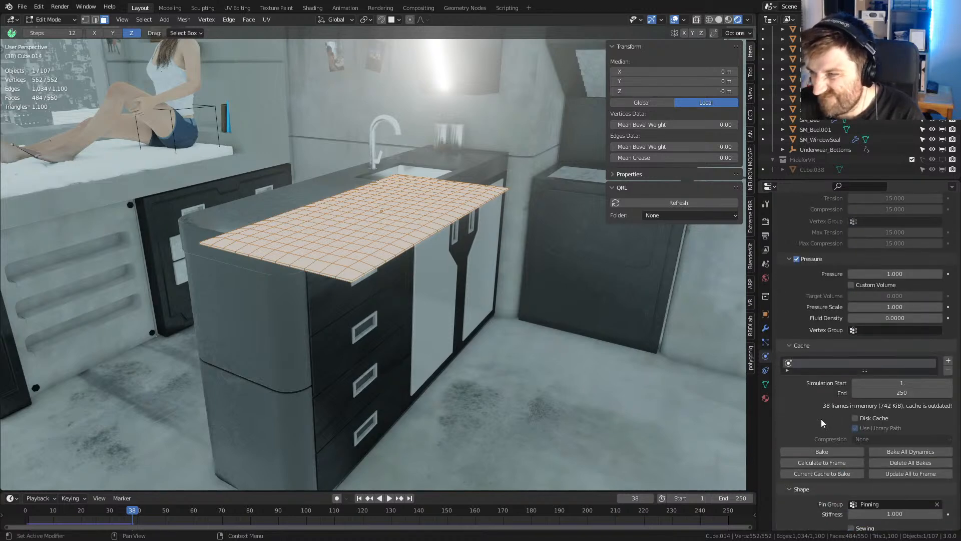
{"action": "scroll", "coordinate": [821, 418], "scroll_direction": "down", "scroll_amount": 5}
{"action": "scroll", "coordinate": [852, 468], "scroll_direction": "up", "scroll_amount": 4}
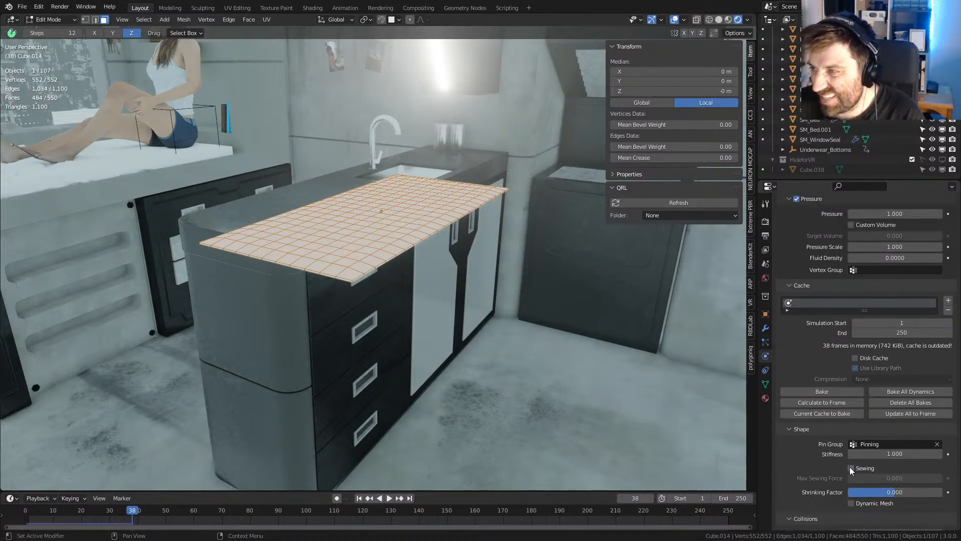
{"action": "left_click", "coordinate": [854, 311]}
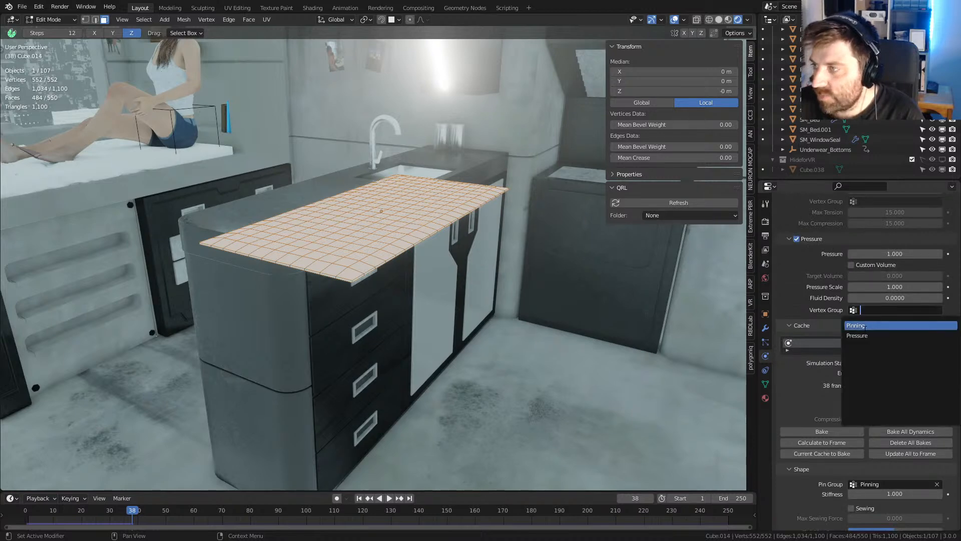
{"action": "left_click", "coordinate": [866, 334]}
- Replay the cloth simulation from the first frame and leave mesh editing to watch the slab
{"action": "key", "text": "Tab"}
{"action": "key", "text": "Tab"}
{"action": "left_click", "coordinate": [360, 499]}
{"action": "left_click", "coordinate": [389, 498]}
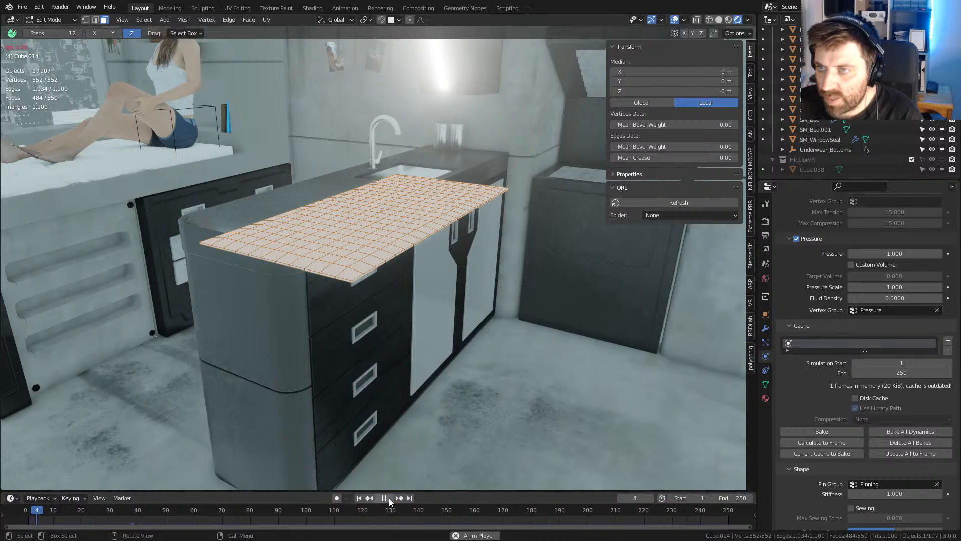
{"action": "key", "text": "Tab"}
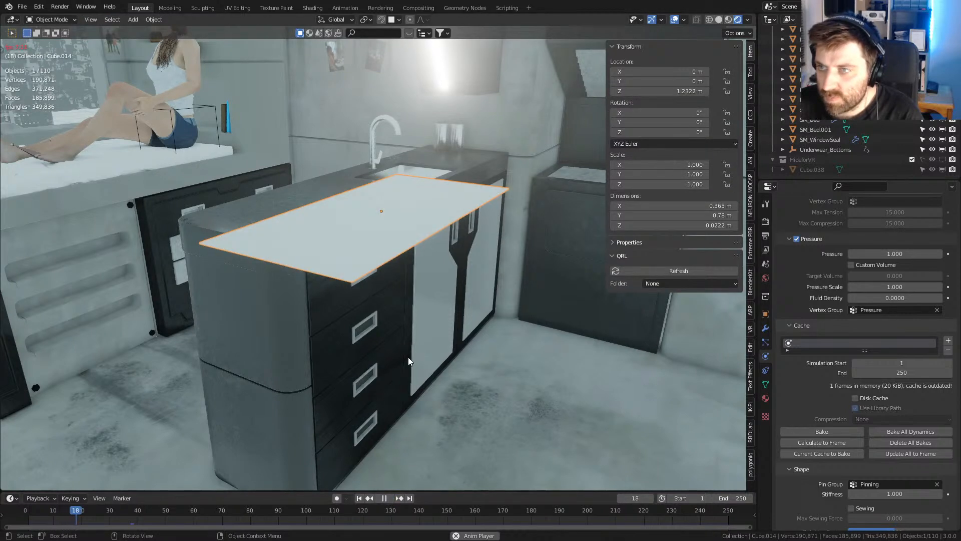
{"action": "left_click", "coordinate": [359, 498]}
{"action": "key", "text": "space"}
- Clear the existing bakes and bake all dynamics with the cloth cache's end frame set to 100
{"action": "left_click", "coordinate": [907, 441]}
{"action": "left_click", "coordinate": [901, 373]}
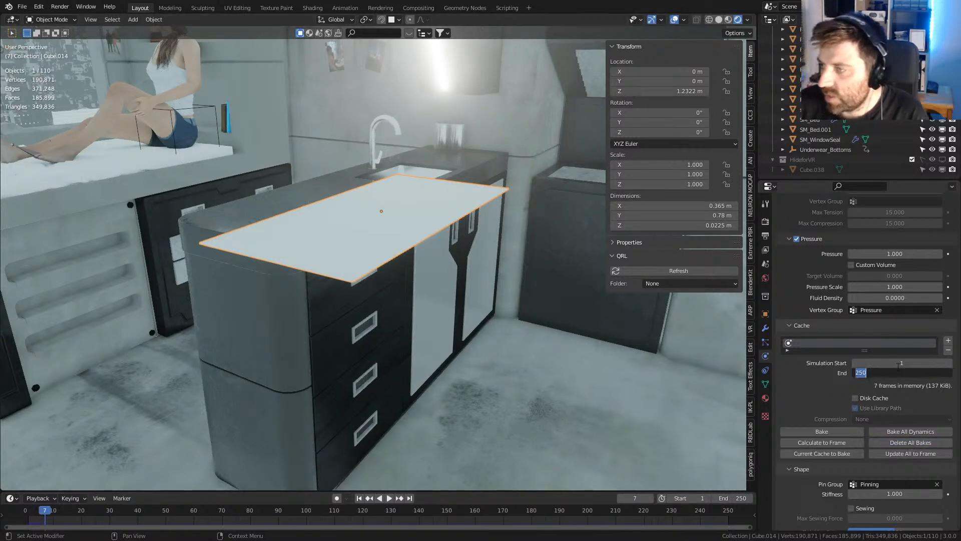
{"action": "key", "text": "Return"}
{"action": "left_click", "coordinate": [910, 433]}
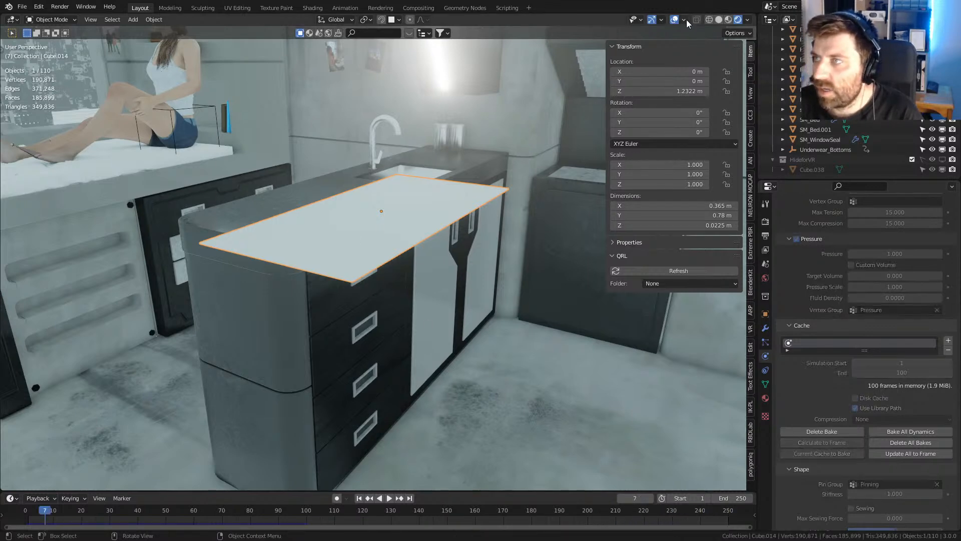
- Enable the Face Orientation overlay and inspect the slab's face directions in and out of mesh editing
{"action": "left_click", "coordinate": [663, 21]}
{"action": "left_click", "coordinate": [684, 20]}
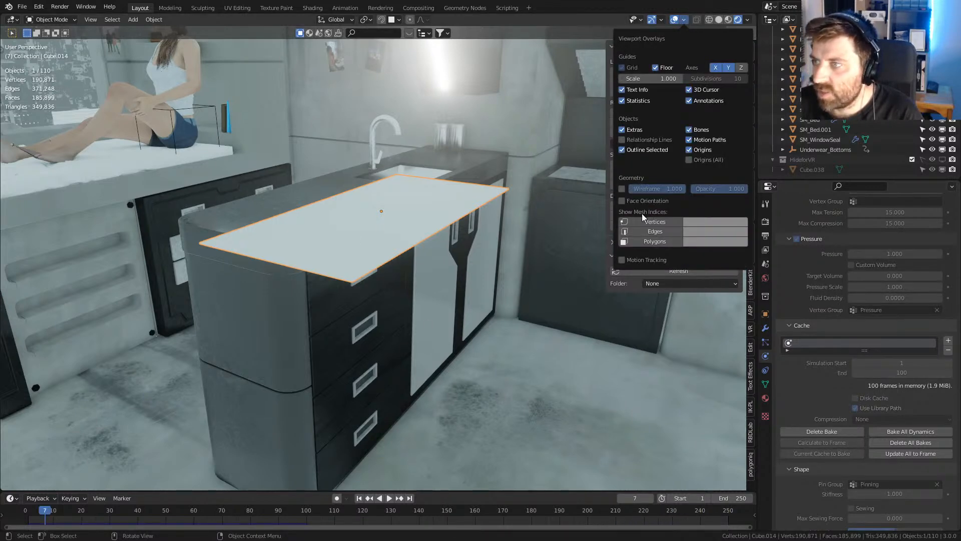
{"action": "left_click", "coordinate": [632, 200]}
{"action": "middle_click_drag", "start_coordinate": [376, 260], "coordinate": [396, 241]}
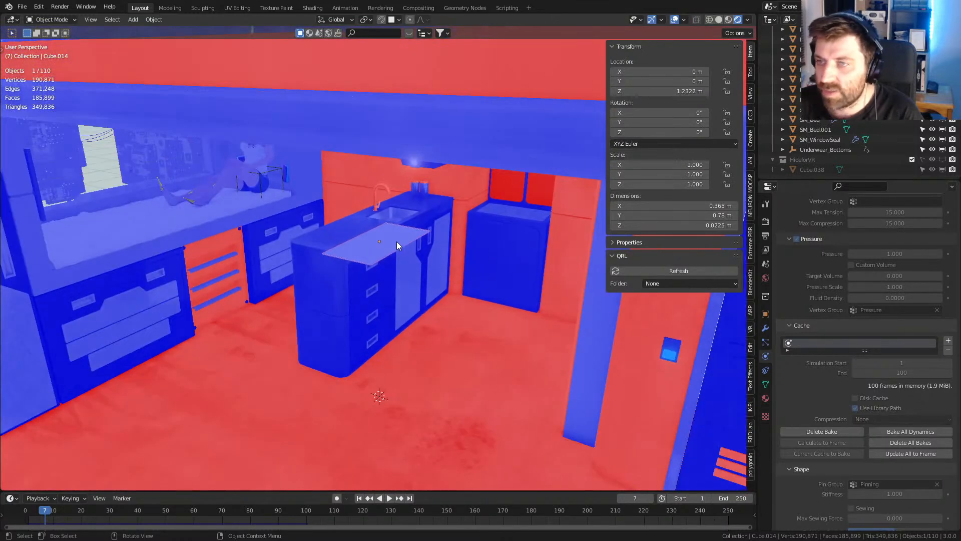
{"action": "key", "text": "Tab"}
{"action": "scroll", "coordinate": [395, 233], "scroll_direction": "up", "scroll_amount": 4}
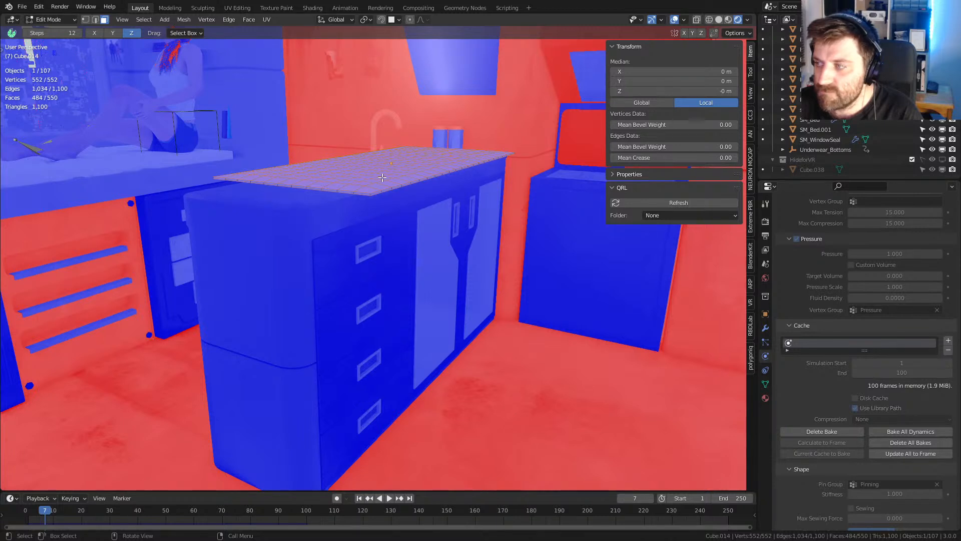
{"action": "key", "text": "Tab"}
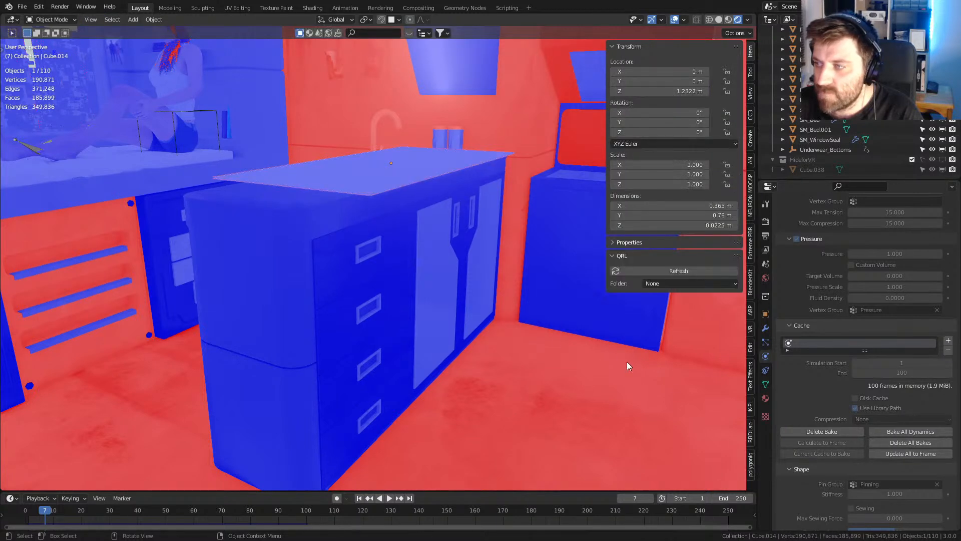
- Review the slab's vertex groups in mesh editing and return the timeline to frame 1
{"action": "left_click", "coordinate": [765, 384]}
{"action": "key", "text": "Tab"}
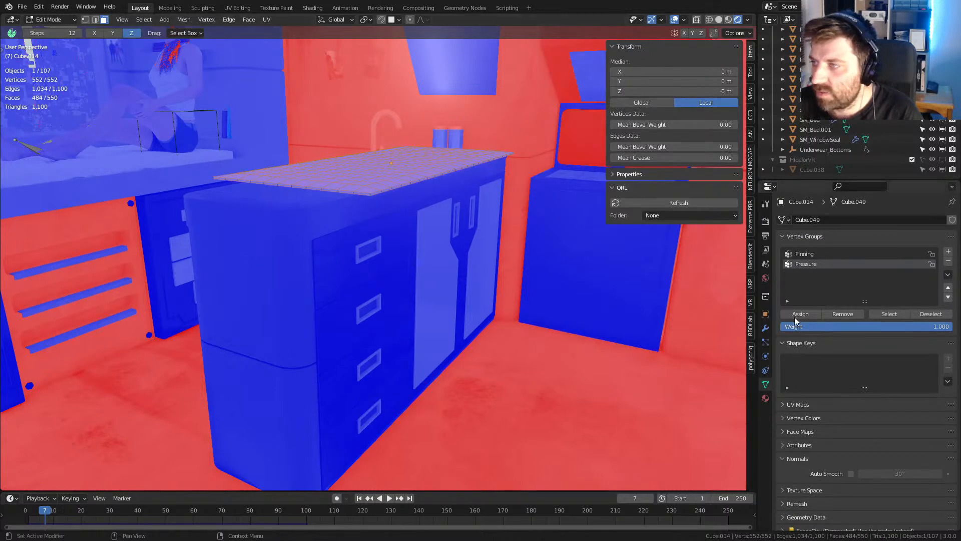
{"action": "key", "text": "Tab"}
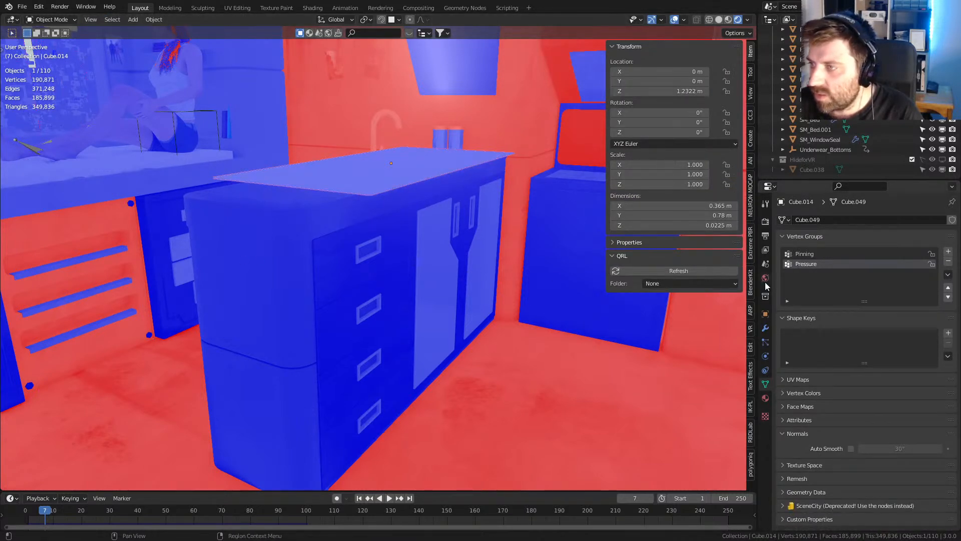
{"action": "left_click", "coordinate": [360, 499]}
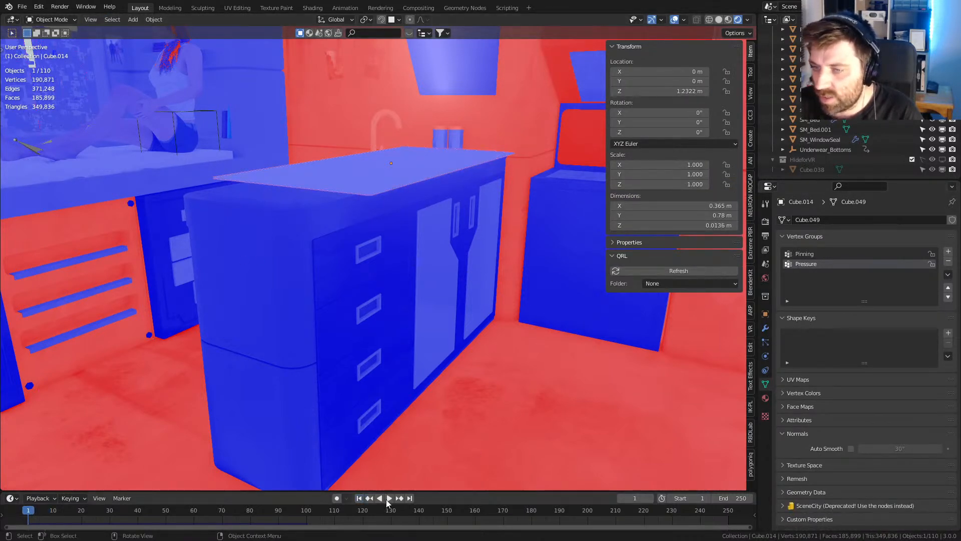
- Delete all bakes in the slab's cloth cache and try to bake all dynamics again
{"action": "left_click", "coordinate": [765, 356]}
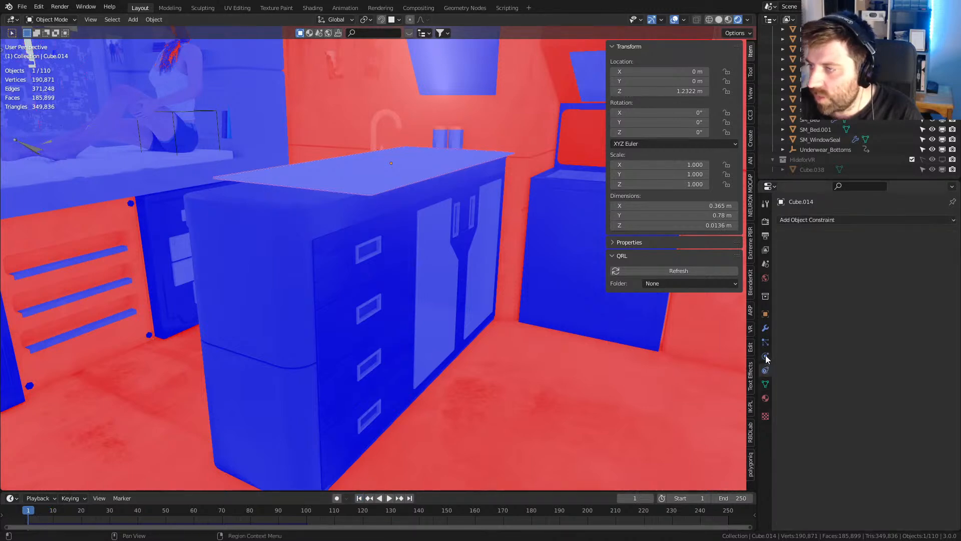
{"action": "scroll", "coordinate": [851, 391], "scroll_direction": "down", "scroll_amount": 5}
{"action": "scroll", "coordinate": [851, 392], "scroll_direction": "down", "scroll_amount": 10}
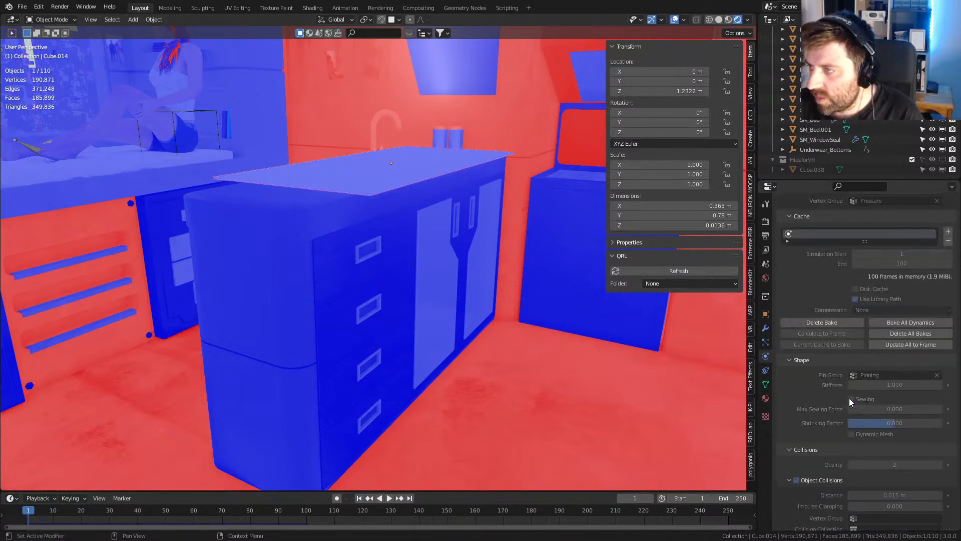
{"action": "left_click", "coordinate": [910, 333]}
{"action": "left_click", "coordinate": [908, 322]}
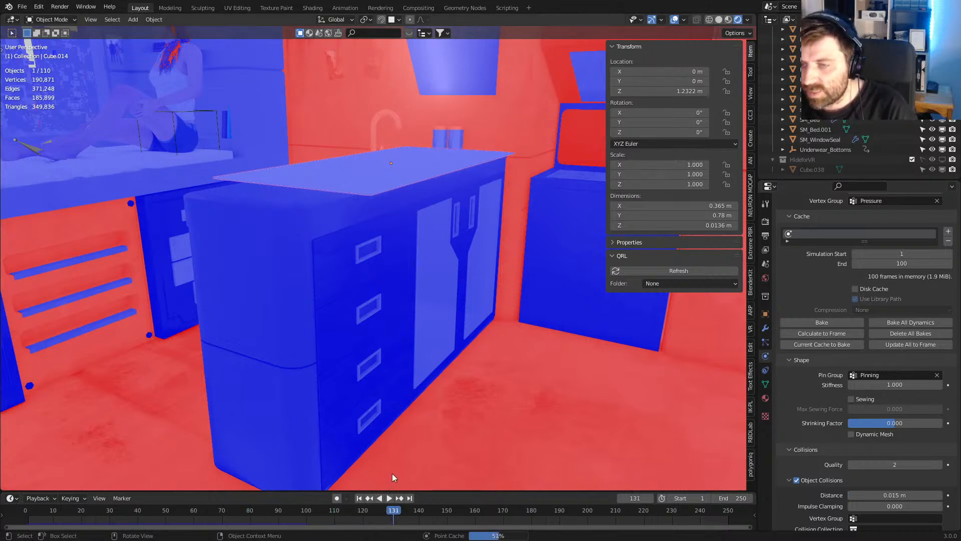
{"action": "left_click", "coordinate": [910, 333]}
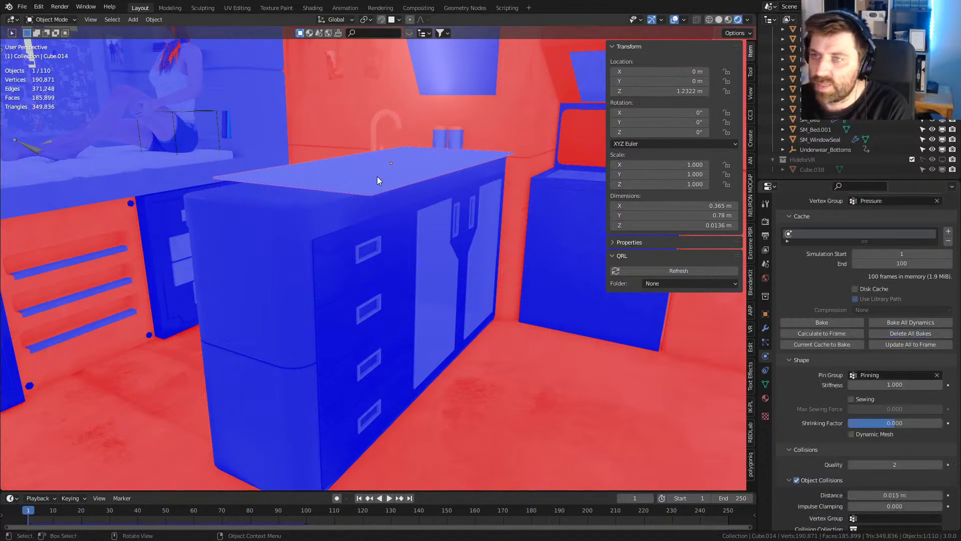
- Delete the cloth slab above the kitchen counter
{"action": "key", "text": "Delete"}
{"action": "key", "text": "ctrl+z"}
{"action": "left_click", "coordinate": [379, 181]}
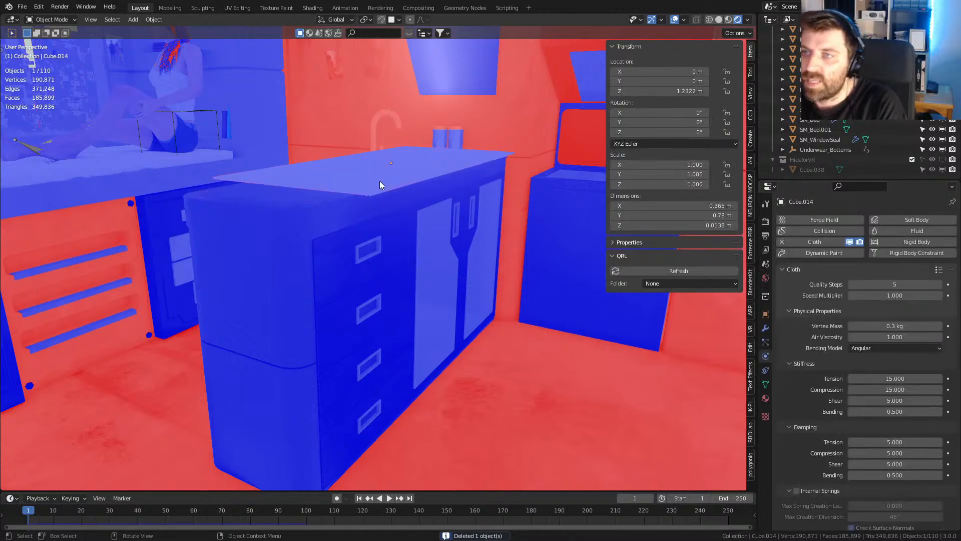
{"action": "key", "text": "Delete"}
- Turn off the Face Orientation overlay to restore the room's rendered look
{"action": "left_click", "coordinate": [684, 20]}
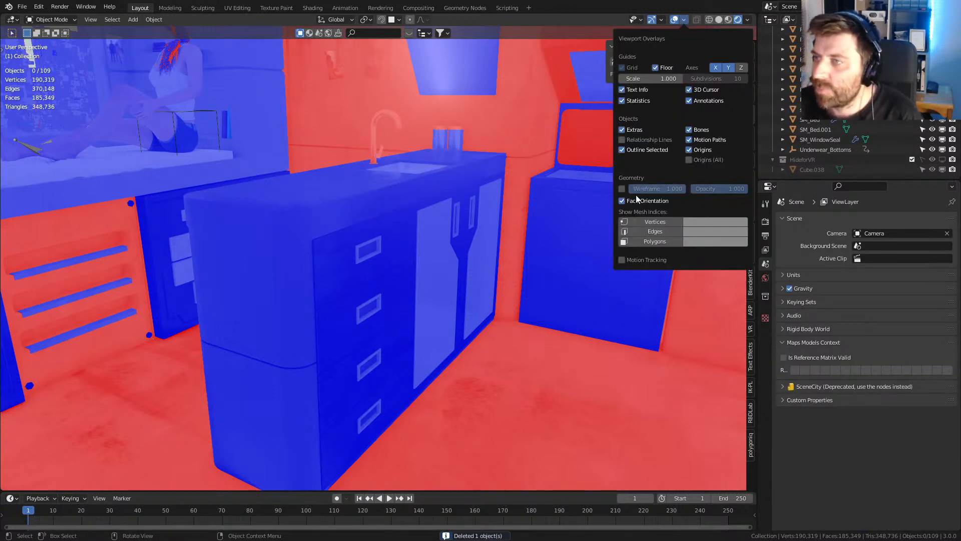
{"action": "left_click", "coordinate": [623, 197]}
{"action": "scroll", "coordinate": [457, 218], "scroll_direction": "down", "scroll_amount": 7}
{"action": "scroll", "coordinate": [463, 211], "scroll_direction": "up", "scroll_amount": 5}
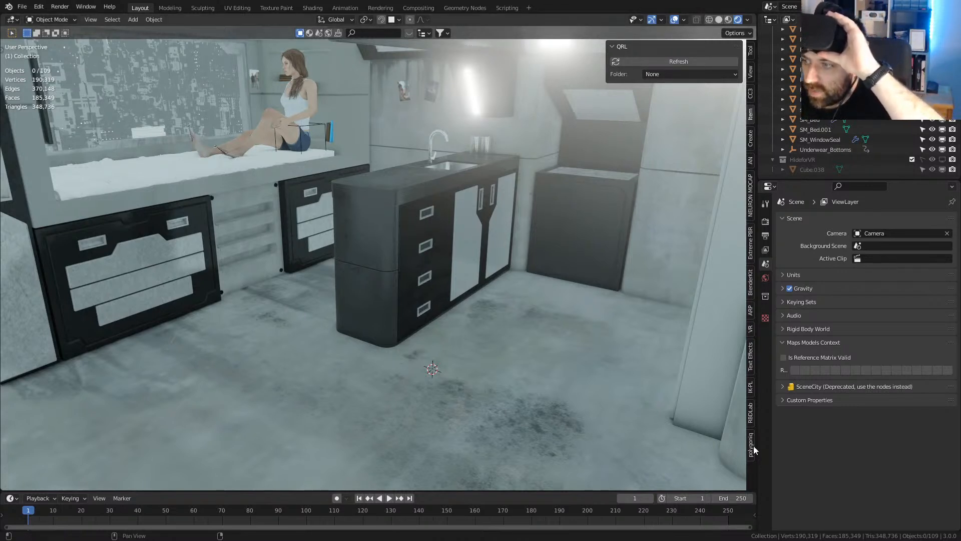
- Start a VR session to view the room in the headset, and stop it when finished
{"action": "left_click", "coordinate": [751, 329]}
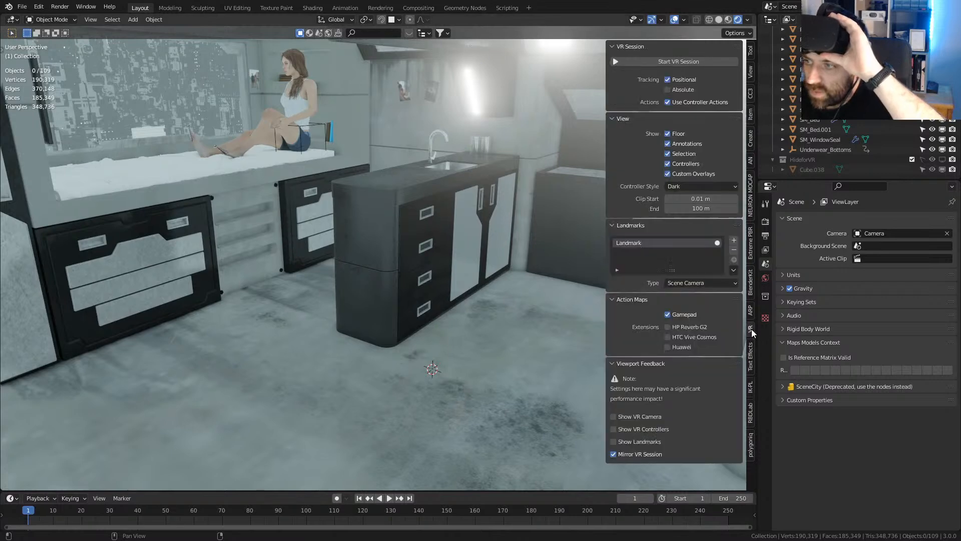
{"action": "left_click", "coordinate": [680, 63]}
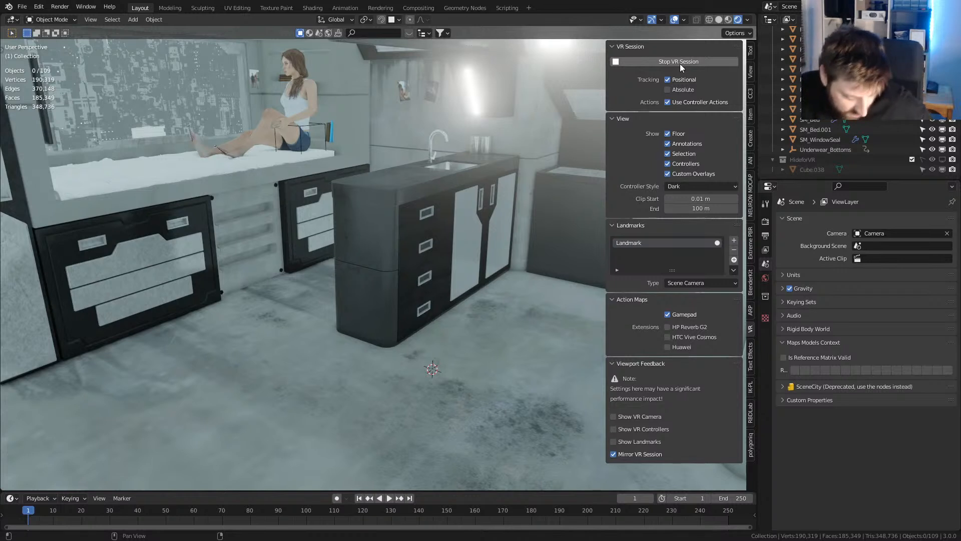
{"action": "left_click", "coordinate": [680, 64]}
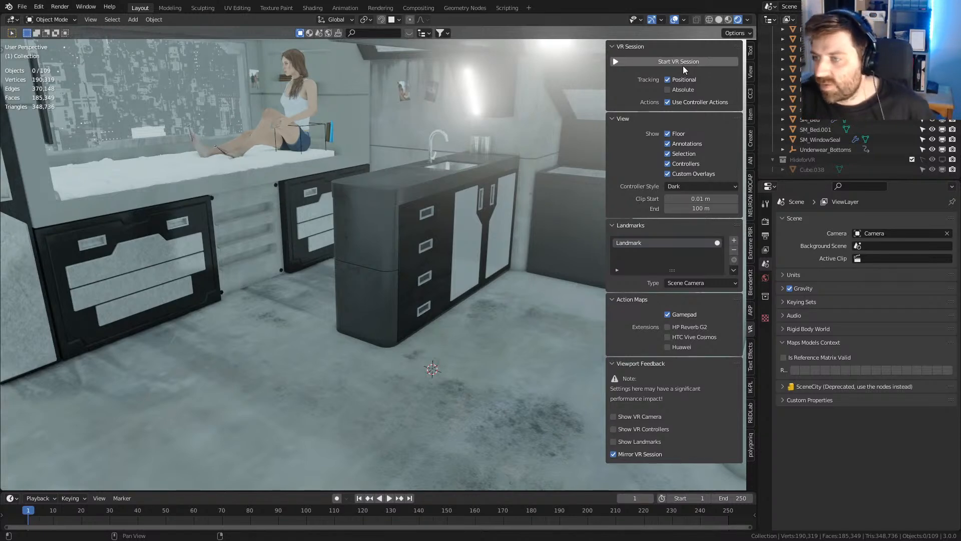
- Assign the existing Plastic material to the bracket panel behind the wall-mounted screen beside the bed
{"action": "middle_click_drag", "start_coordinate": [281, 268], "coordinate": [260, 256]}
{"action": "scroll", "coordinate": [239, 204], "scroll_direction": "up", "scroll_amount": 4}
{"action": "left_click", "coordinate": [113, 172]}
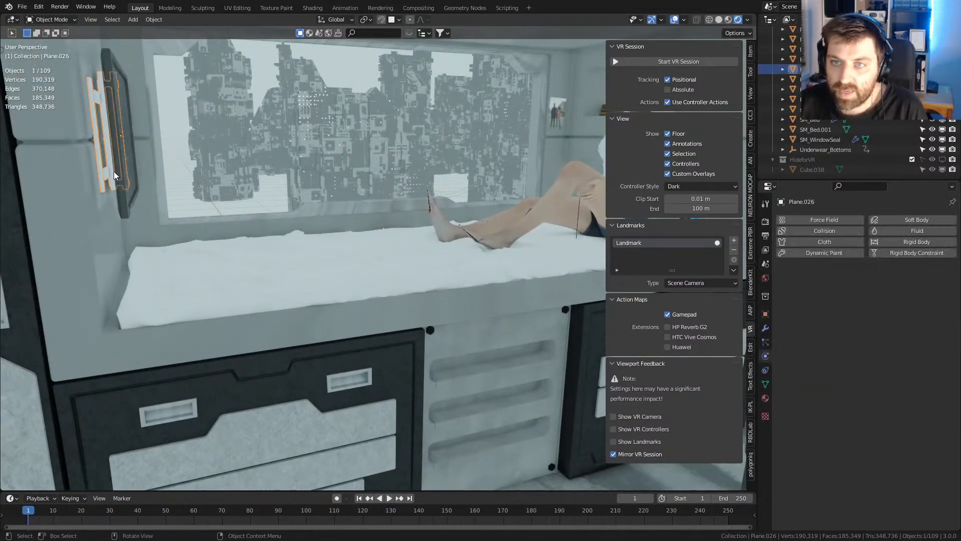
{"action": "left_click", "coordinate": [765, 399]}
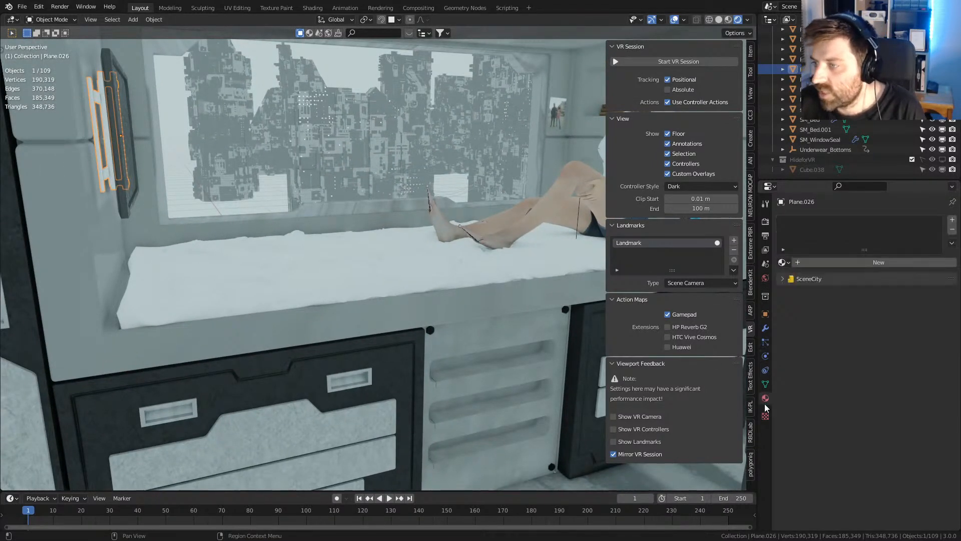
{"action": "left_click", "coordinate": [784, 263]}
{"action": "scroll", "coordinate": [821, 326], "scroll_direction": "down", "scroll_amount": 3}
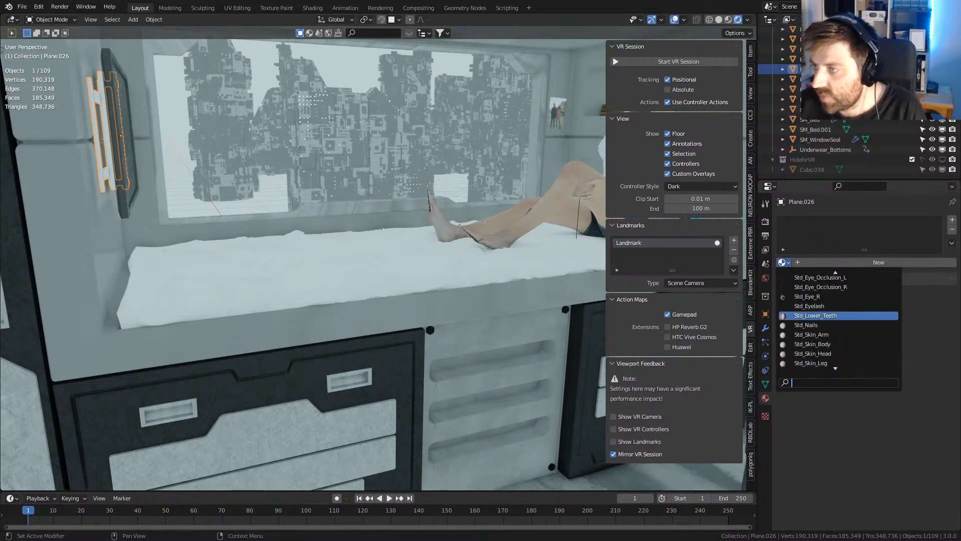
{"action": "scroll", "coordinate": [829, 278], "scroll_direction": "up", "scroll_amount": 6}
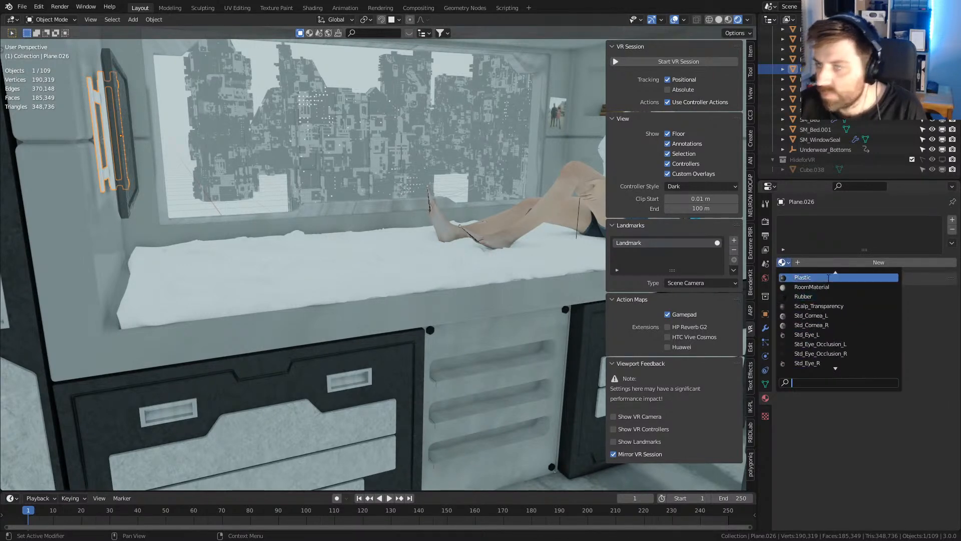
{"action": "left_click", "coordinate": [828, 278]}
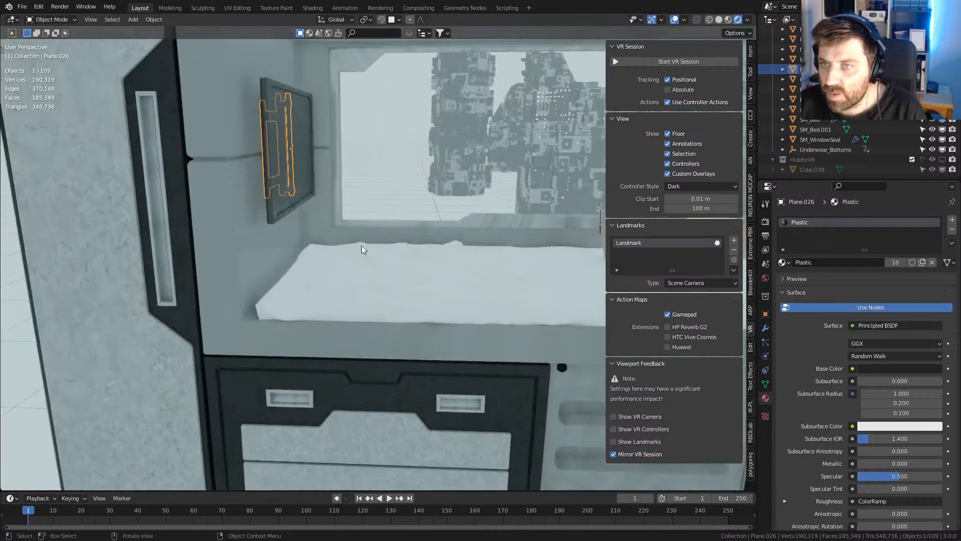
- Replace the Plastic material on the wall screen's display panel with a new material named Screen
{"action": "left_click", "coordinate": [304, 173]}
{"action": "key", "text": "KP_Decimal"}
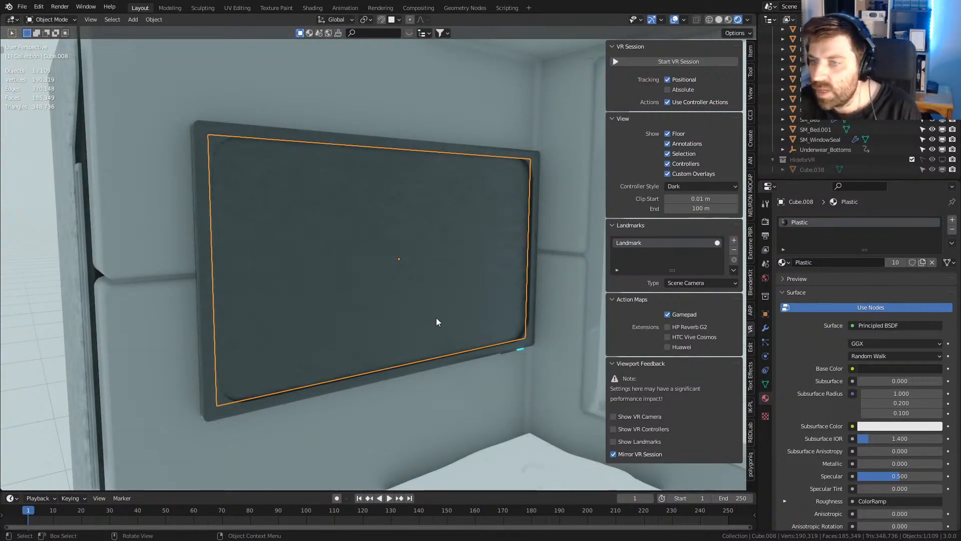
{"action": "left_click", "coordinate": [953, 219]}
{"action": "left_click", "coordinate": [953, 230]}
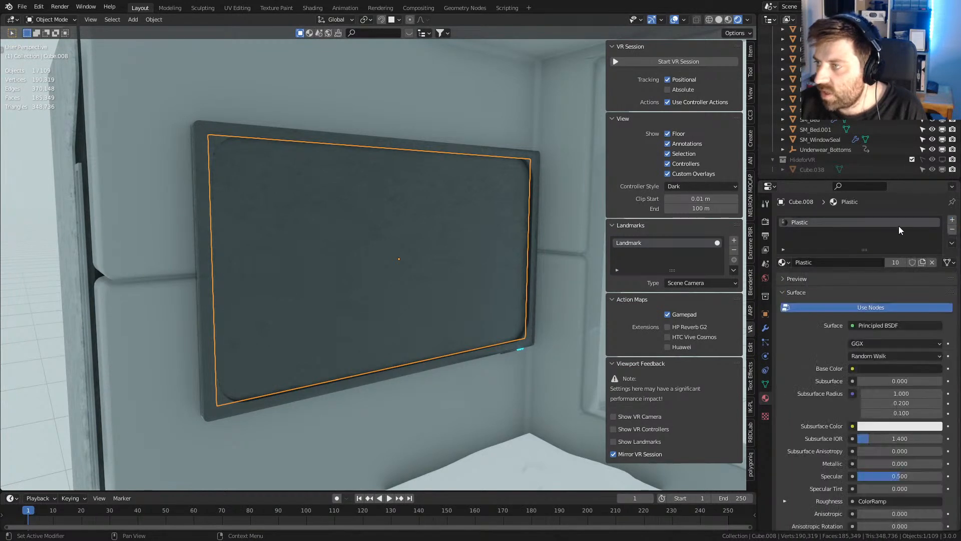
{"action": "left_click", "coordinate": [952, 229]}
{"action": "left_click", "coordinate": [952, 219]}
{"action": "left_click", "coordinate": [834, 262]}
{"action": "double_click", "coordinate": [836, 262]}
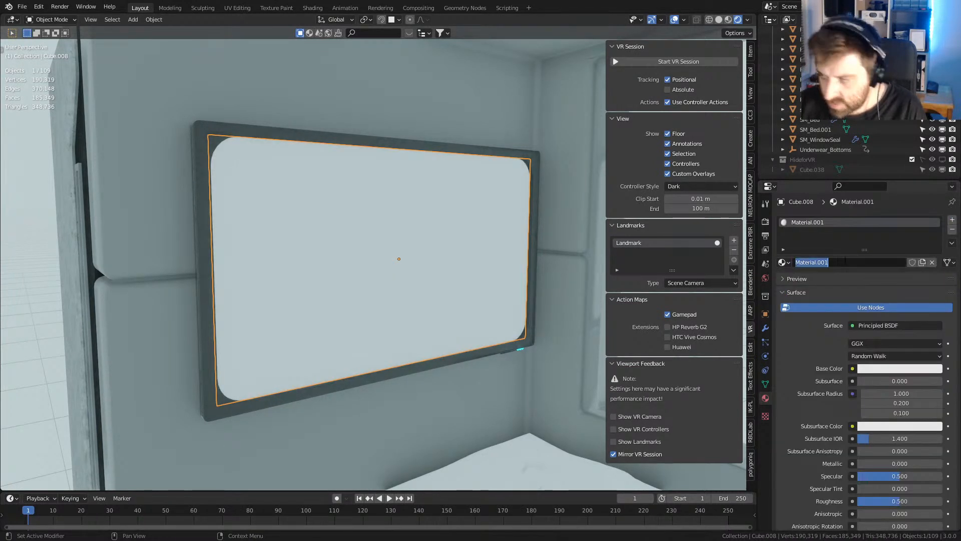
{"action": "type", "text": "Screen"}
{"action": "key", "text": "Return"}
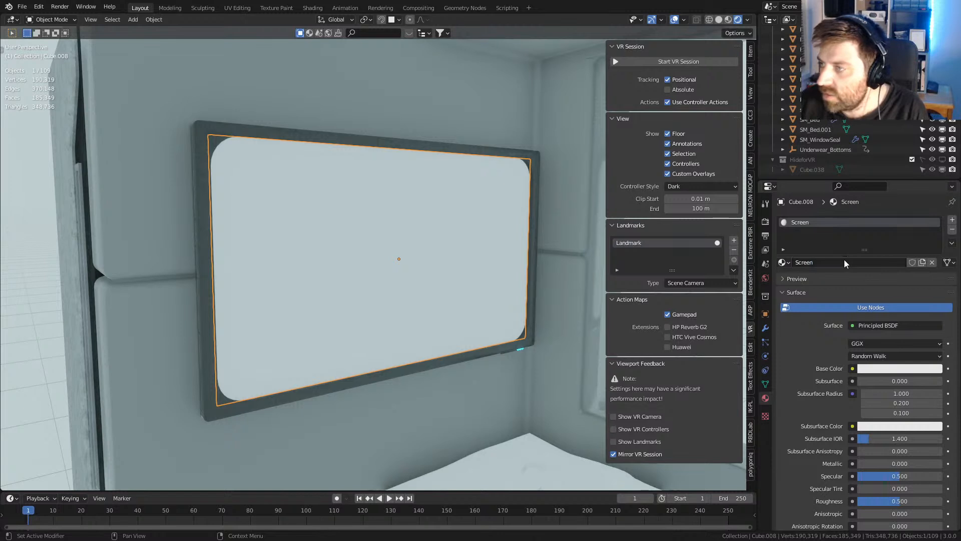
- Give the Screen material a near-black base color, 0.851 specular and 0.114 roughness
{"action": "left_click", "coordinate": [914, 368]}
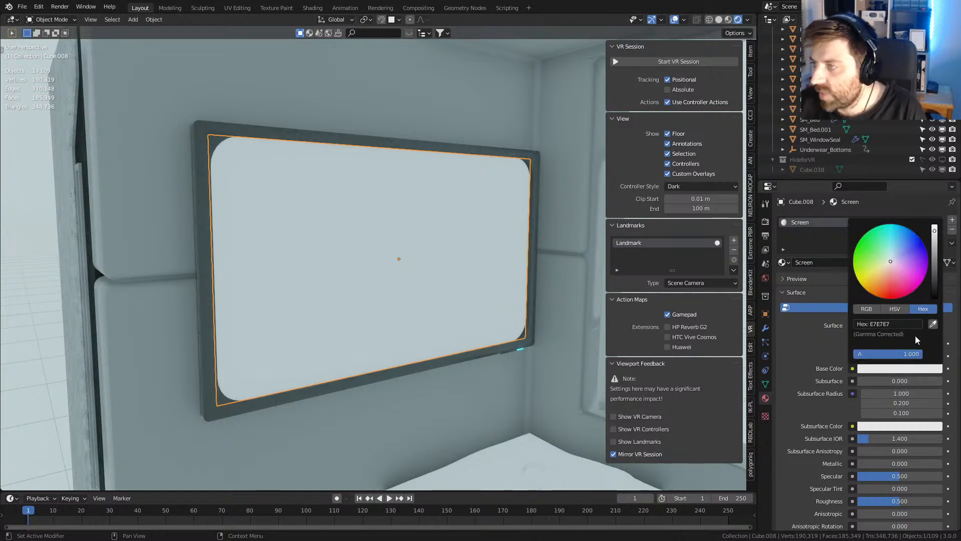
{"action": "left_click", "coordinate": [936, 294]}
{"action": "left_click_drag", "start_coordinate": [858, 476], "coordinate": [876, 501]}
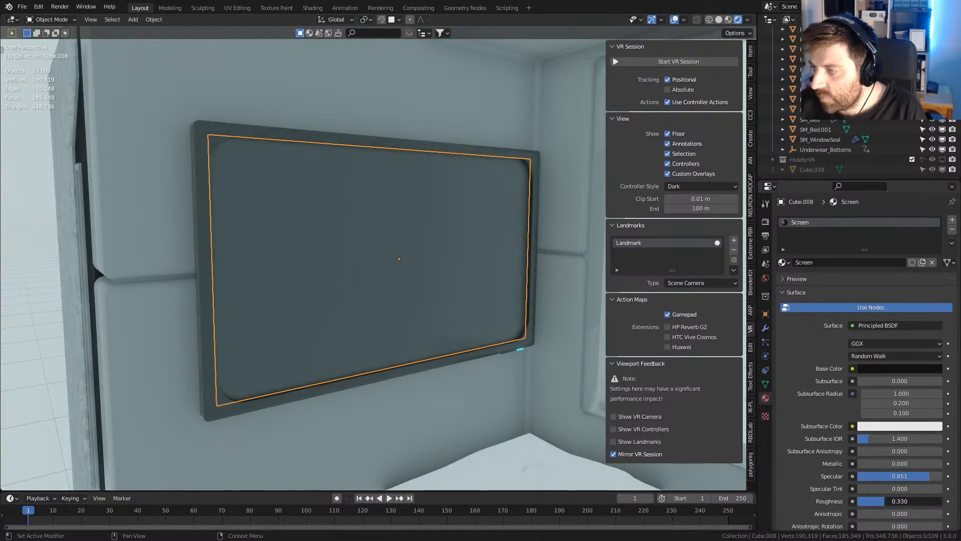
{"action": "middle_click_drag", "start_coordinate": [371, 350], "coordinate": [267, 254]}
{"action": "left_click", "coordinate": [454, 301]}
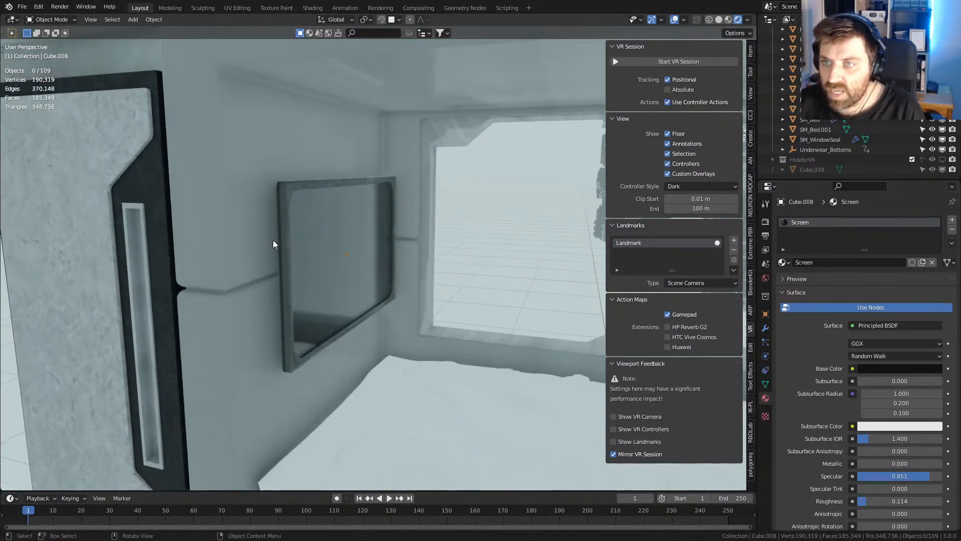
- Unwrap the kitchen counter's dark drawer and door front with Cube Projection
{"action": "scroll", "coordinate": [257, 317], "scroll_direction": "down", "scroll_amount": 4}
{"action": "middle_click_drag", "start_coordinate": [259, 319], "coordinate": [386, 268]}
{"action": "left_click", "coordinate": [476, 249]}
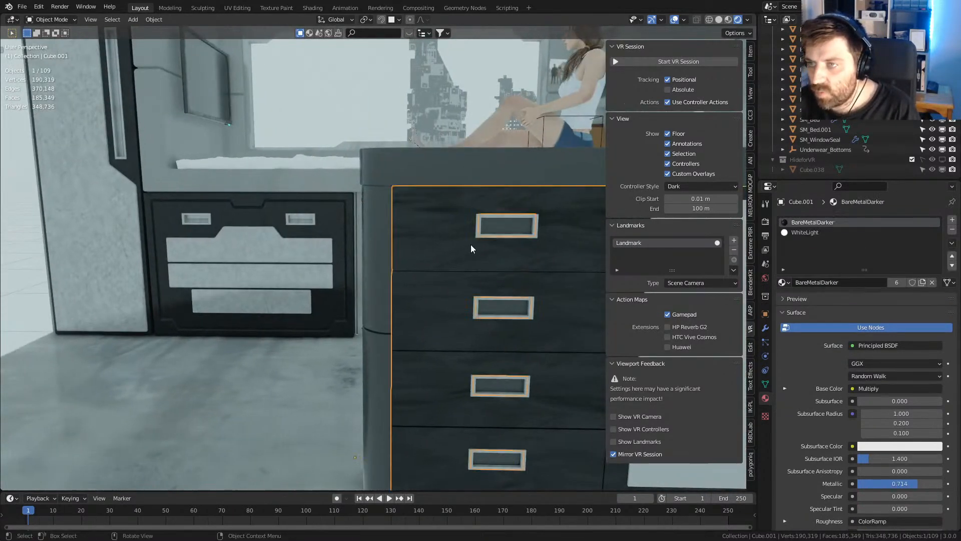
{"action": "key", "text": "Tab"}
{"action": "key", "text": "u"}
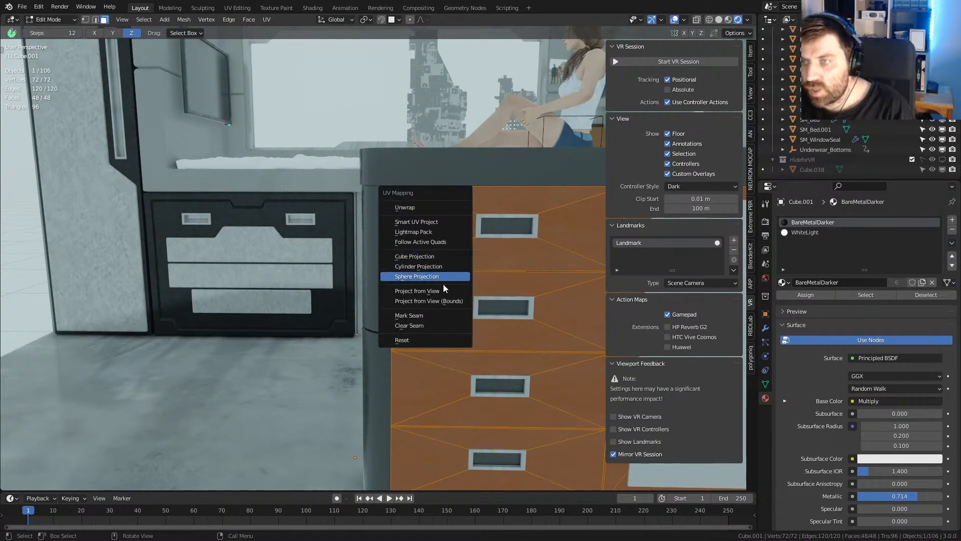
{"action": "left_click", "coordinate": [432, 256]}
{"action": "key", "text": "Tab"}
- Unwrap the light inset panels on the counter's cupboard doors with Cube Projection
{"action": "scroll", "coordinate": [391, 285], "scroll_direction": "down", "scroll_amount": 2}
{"action": "middle_click_drag", "start_coordinate": [390, 285], "coordinate": [261, 318]}
{"action": "scroll", "coordinate": [426, 295], "scroll_direction": "up", "scroll_amount": 3}
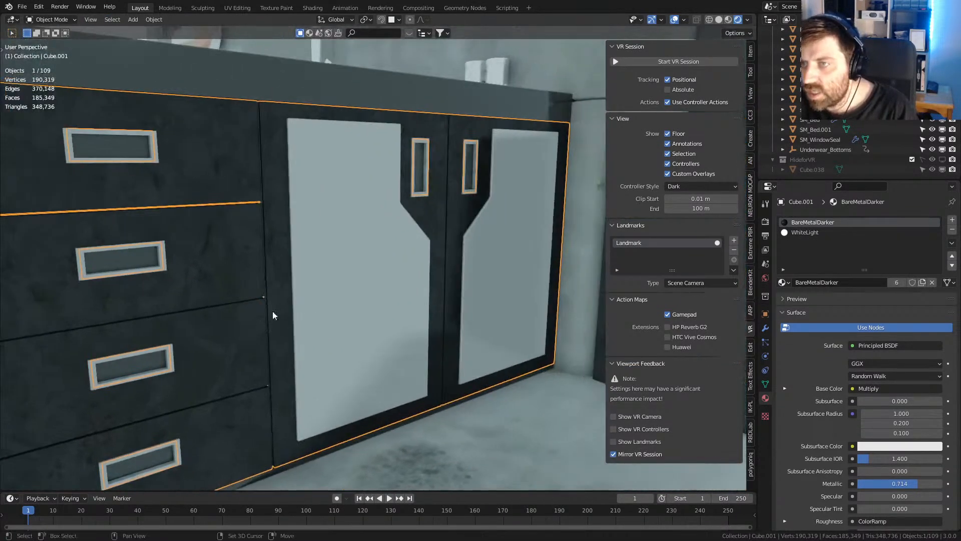
{"action": "left_click", "coordinate": [331, 301]}
{"action": "key", "text": "Tab"}
{"action": "key", "text": "u"}
{"action": "left_click", "coordinate": [363, 306]}
{"action": "key", "text": "Tab"}
- Select the counter's four drawer handles and two door handles, and unwrap them together with Cube Projection
{"action": "scroll", "coordinate": [350, 310], "scroll_direction": "down", "scroll_amount": 3}
{"action": "scroll", "coordinate": [322, 317], "scroll_direction": "up", "scroll_amount": 2}
{"action": "left_click", "coordinate": [341, 299]}
{"action": "left_click", "coordinate": [334, 354], "text": "shift"}
{"action": "left_click", "coordinate": [334, 429], "text": "shift"}
{"action": "left_click", "coordinate": [516, 220], "text": "shift"}
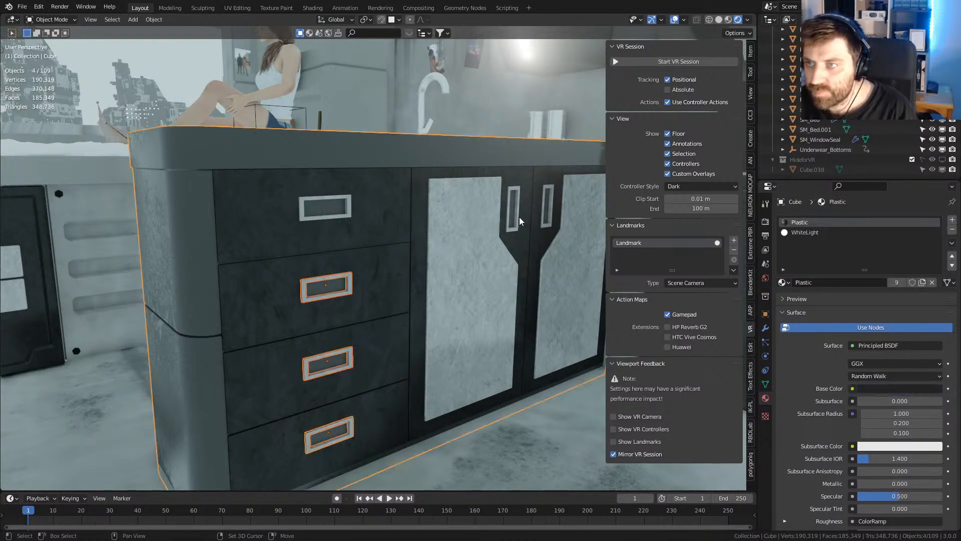
{"action": "left_click", "coordinate": [363, 213], "text": "shift"}
{"action": "left_click", "coordinate": [343, 208], "text": "shift"}
{"action": "left_click", "coordinate": [518, 213], "text": "shift"}
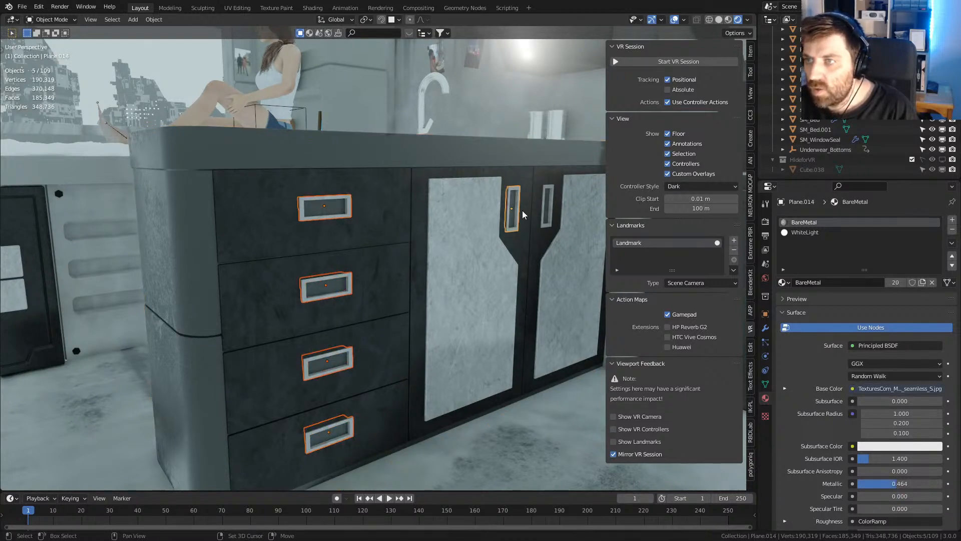
{"action": "left_click", "coordinate": [545, 214], "text": "shift"}
{"action": "key", "text": "Tab"}
{"action": "key", "text": "u"}
{"action": "left_click", "coordinate": [543, 221]}
{"action": "key", "text": "Tab"}
{"action": "scroll", "coordinate": [278, 297], "scroll_direction": "down", "scroll_amount": 5}
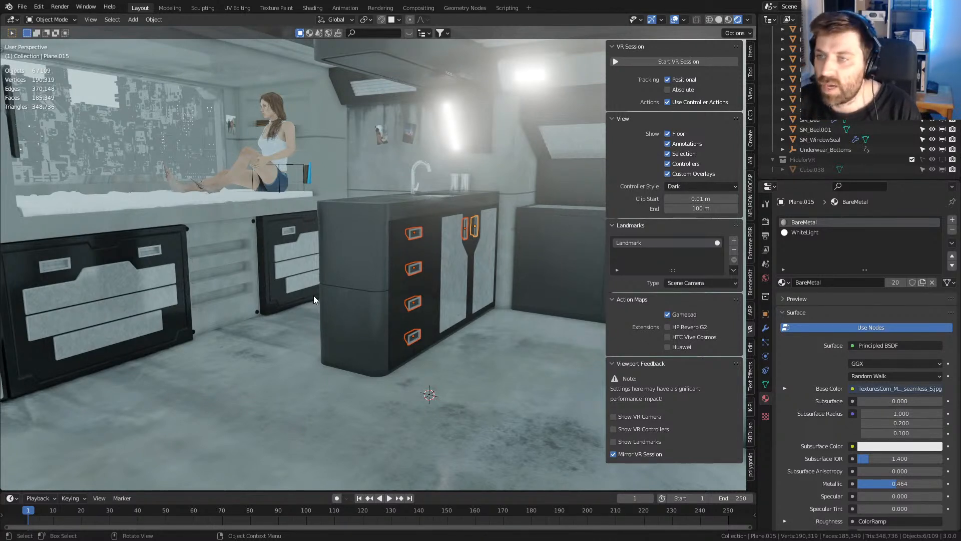
- Look up the VR Scene Inspection add-on by searching the add-on preferences for "vr", then close the preferences
{"action": "middle_click_drag", "start_coordinate": [336, 245], "coordinate": [411, 263], "text": "shift"}
{"action": "left_click", "coordinate": [42, 6]}
{"action": "left_click", "coordinate": [70, 149]}
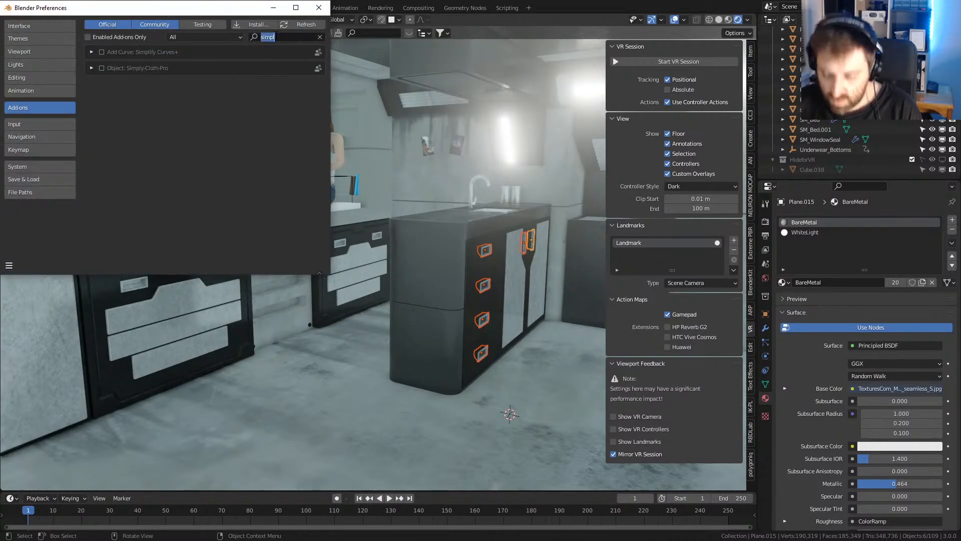
{"action": "type", "text": "vr"}
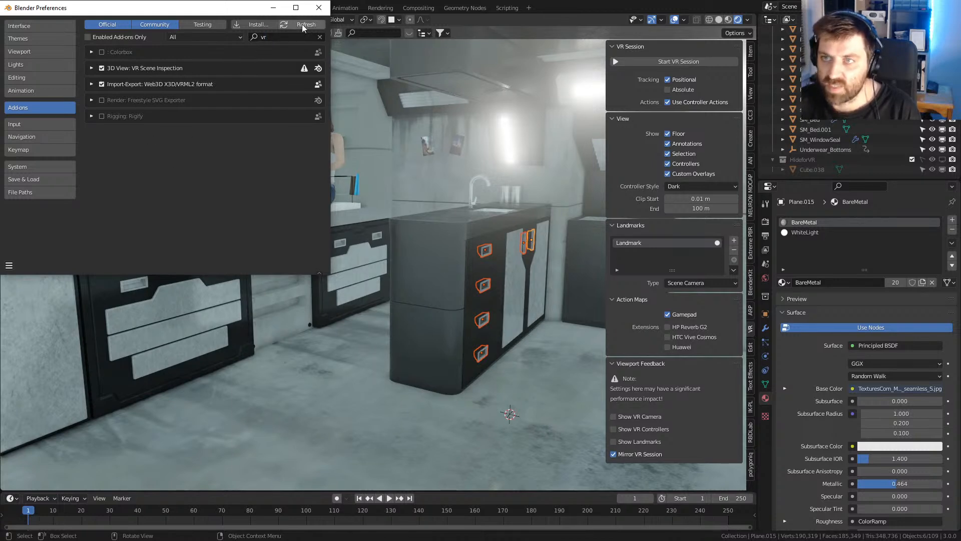
{"action": "left_click", "coordinate": [319, 7]}
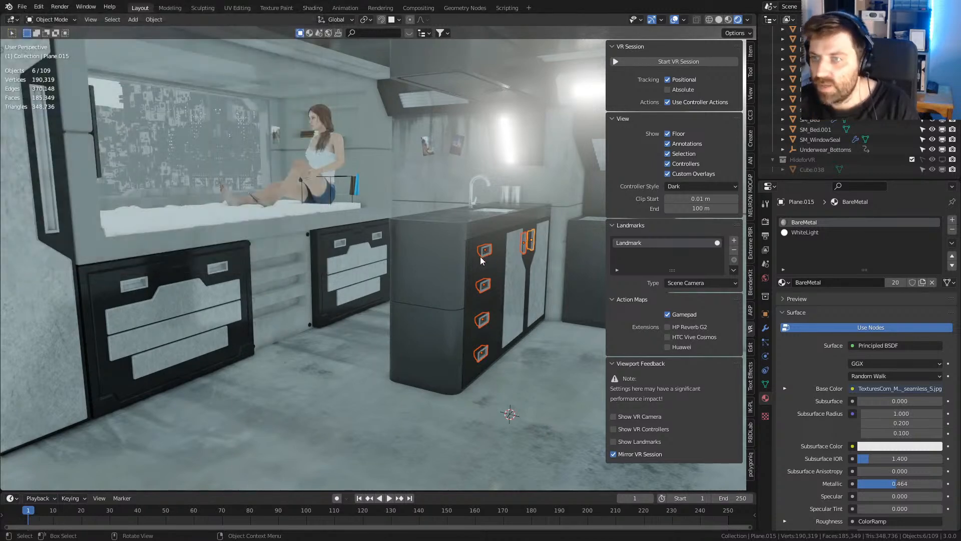
- Add a cube on the floor in front of the counter, shrink it, and flatten it to 0.111 along Z
{"action": "middle_click_drag", "start_coordinate": [449, 271], "coordinate": [428, 301], "text": "shift"}
{"action": "middle_click_drag", "start_coordinate": [405, 251], "coordinate": [307, 378]}
{"action": "key", "text": "shift+a"}
{"action": "mouse_move", "coordinate": [328, 303]}
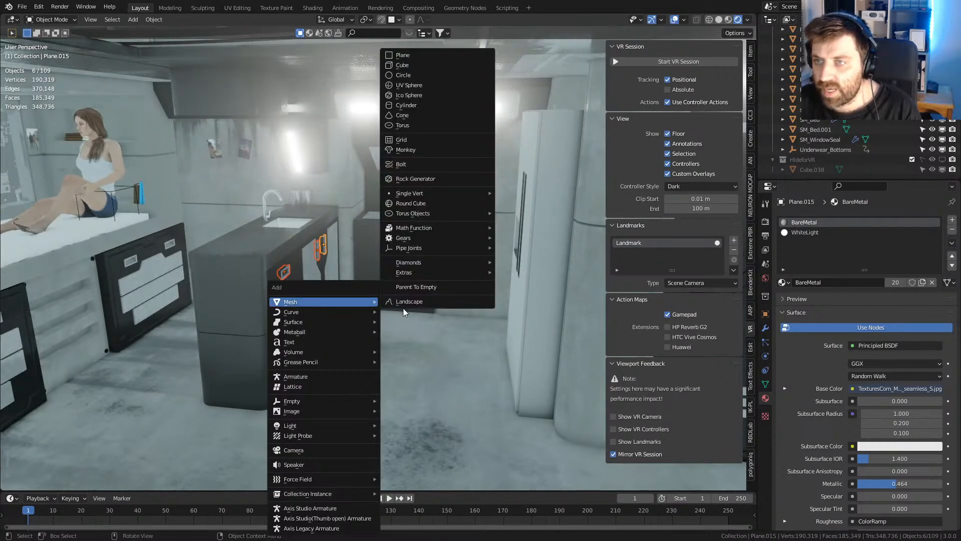
{"action": "left_click", "coordinate": [441, 76]}
{"action": "key", "text": "s"}
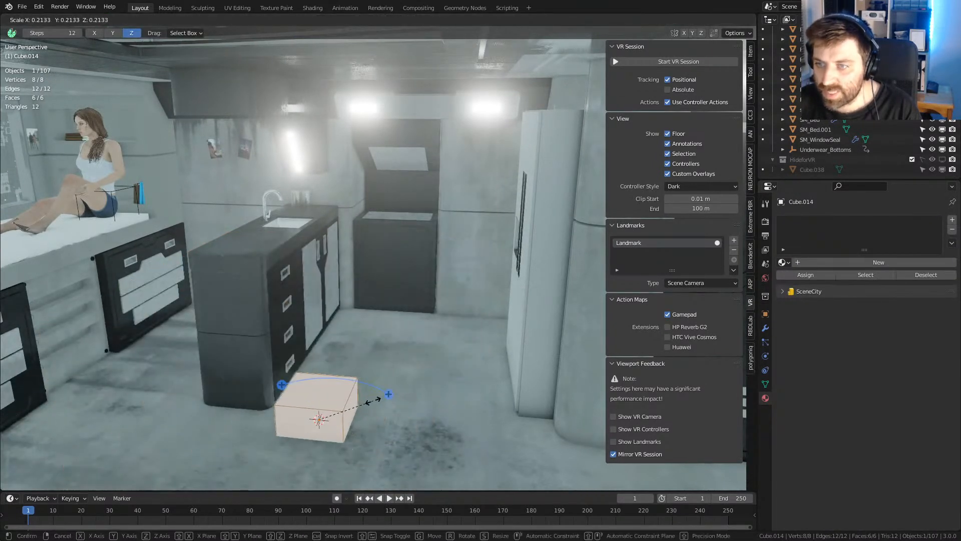
{"action": "left_click", "coordinate": [360, 445]}
{"action": "key", "text": "s"}
{"action": "key", "text": "z"}
{"action": "left_click", "coordinate": [338, 430]}
- Raise the flat slab by about 0.017 m, and move its top face along Z to thin it
{"action": "middle_click_drag", "start_coordinate": [338, 431], "coordinate": [411, 326], "text": "shift"}
{"action": "scroll", "coordinate": [421, 447], "scroll_direction": "up", "scroll_amount": 4}
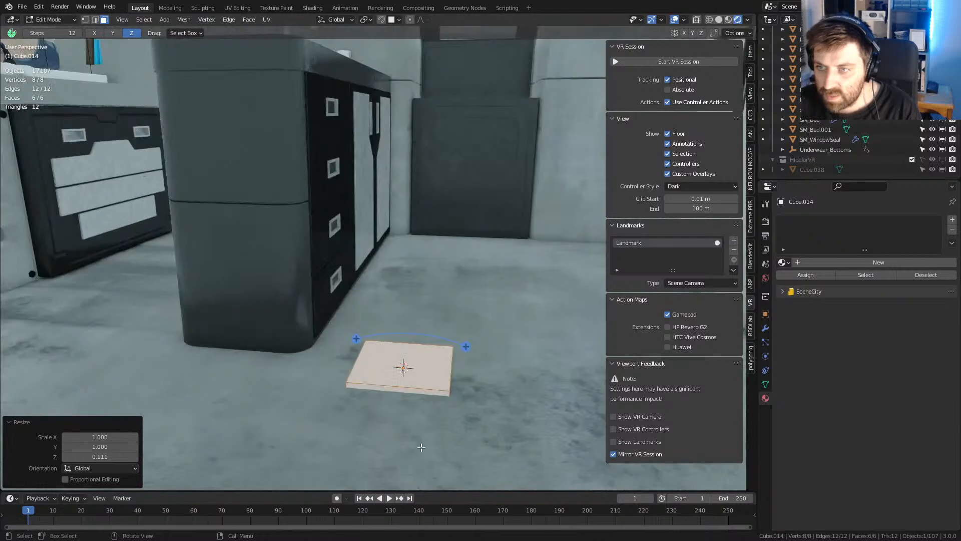
{"action": "key", "text": "g"}
{"action": "key", "text": "z"}
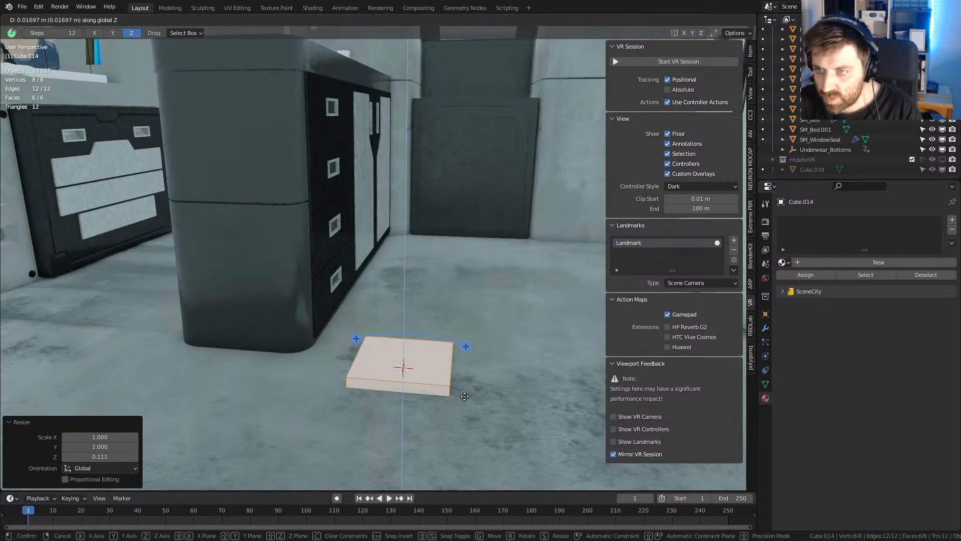
{"action": "left_click", "coordinate": [465, 396]}
{"action": "left_click", "coordinate": [415, 364]}
{"action": "key", "text": "g"}
{"action": "key", "text": "Escape"}
{"action": "key", "text": "g"}
{"action": "key", "text": "z"}
{"action": "left_click", "coordinate": [502, 412]}
{"action": "key", "text": "Tab"}
{"action": "middle_click_drag", "start_coordinate": [502, 413], "coordinate": [433, 392]}
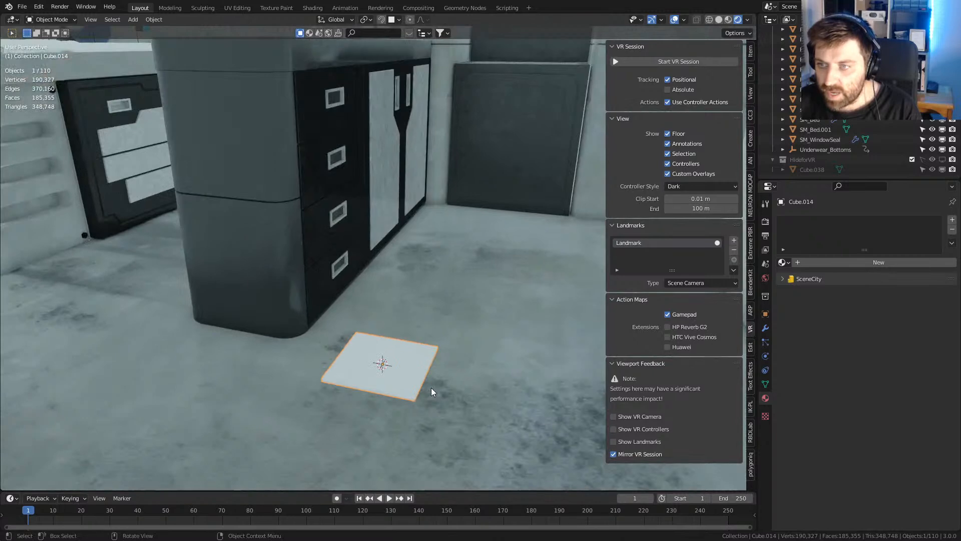
- Open the slab's mesh for editing and display the scene in wireframe
{"action": "key", "text": "Tab"}
{"action": "key", "text": "z"}
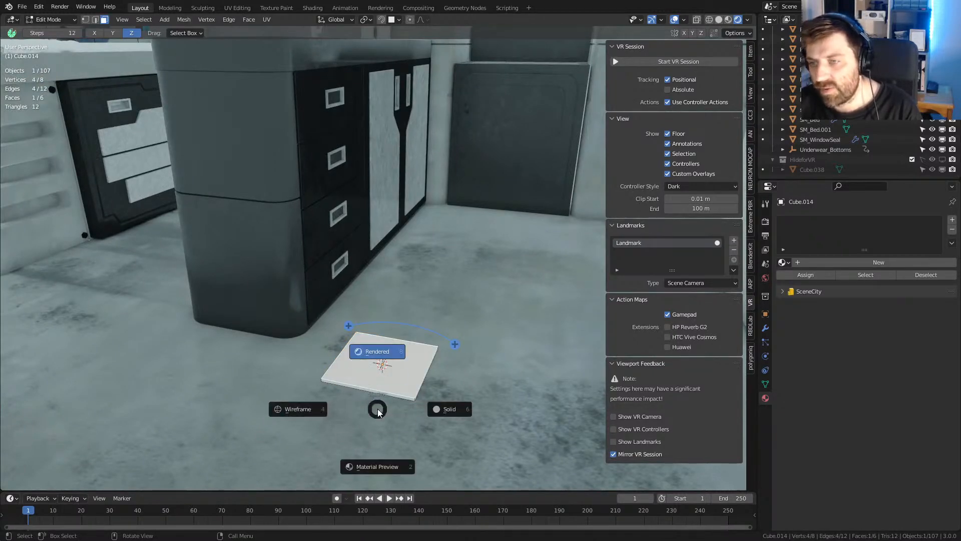
{"action": "left_click", "coordinate": [320, 409]}
{"action": "key", "text": "1"}
{"action": "left_click", "coordinate": [322, 383]}
{"action": "left_click", "coordinate": [322, 381], "text": "shift"}
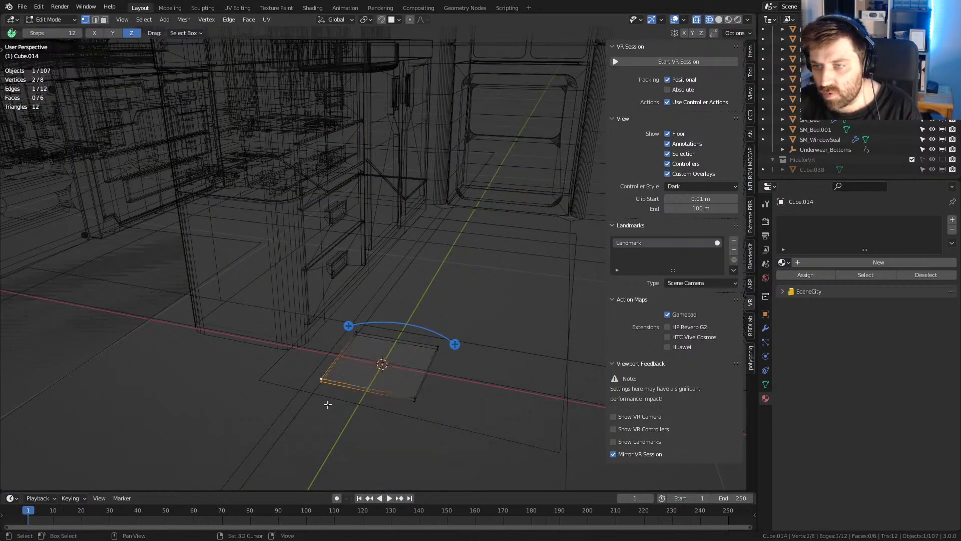
{"action": "key", "text": "2"}
{"action": "mouse_move", "coordinate": [415, 414]}
{"action": "middle_mouse_down"}
{"action": "mouse_move", "coordinate": [414, 377]}
{"action": "mouse_move", "coordinate": [406, 398]}
{"action": "middle_mouse_up"}
{"action": "key", "text": "3"}
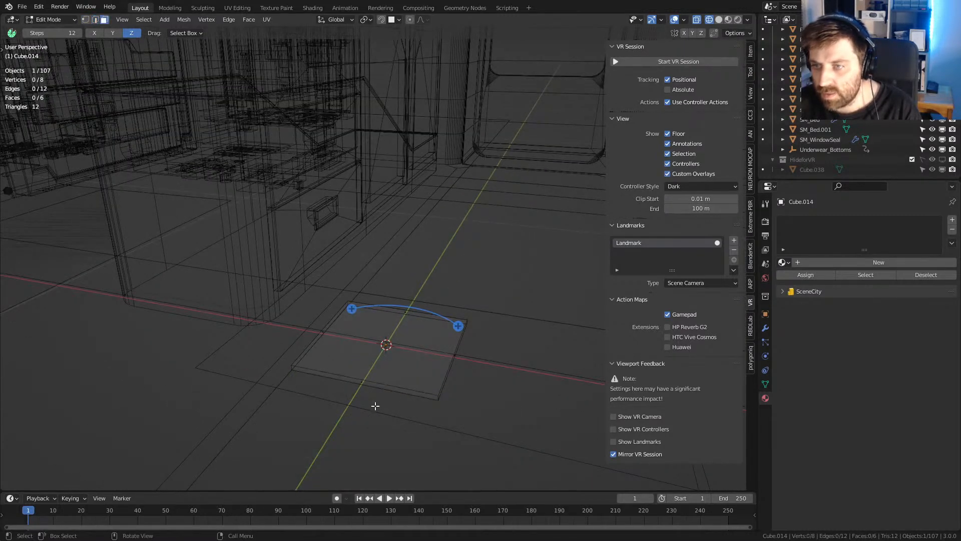
{"action": "key", "text": "a"}
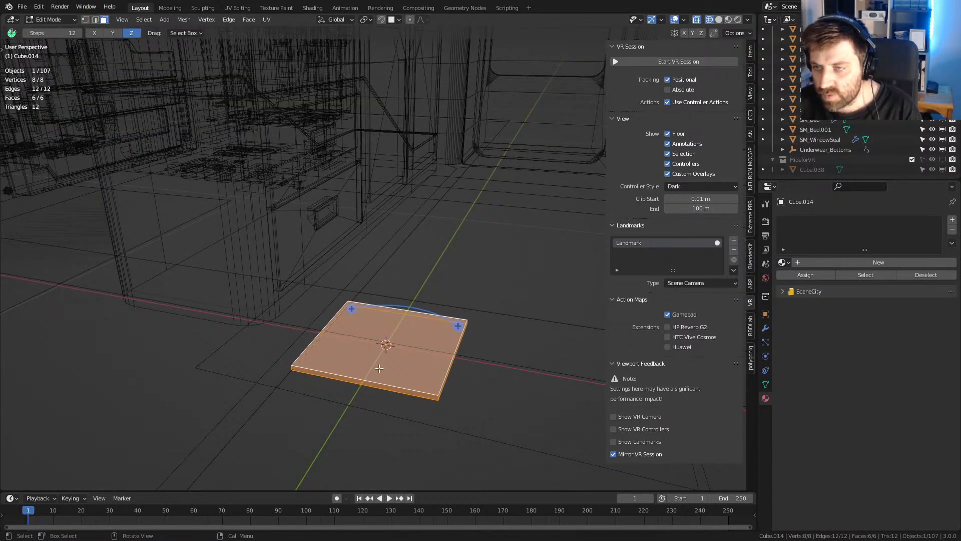
{"action": "key", "text": "c"}
{"action": "key", "text": "Escape"}
- Round the slab's four vertical corner edges with an 8-segment bevel about 0.019 m wide
{"action": "key", "text": "2"}
{"action": "key", "text": "c"}
{"action": "scroll", "coordinate": [383, 364], "scroll_direction": "up", "scroll_amount": 5}
{"action": "mouse_move", "coordinate": [400, 309]}
{"action": "middle_mouse_down"}
{"action": "mouse_move", "coordinate": [375, 365]}
{"action": "mouse_move", "coordinate": [325, 334]}
{"action": "mouse_move", "coordinate": [534, 382]}
{"action": "middle_mouse_up"}
{"action": "key", "text": "Escape"}
{"action": "key", "text": "ctrl+b"}
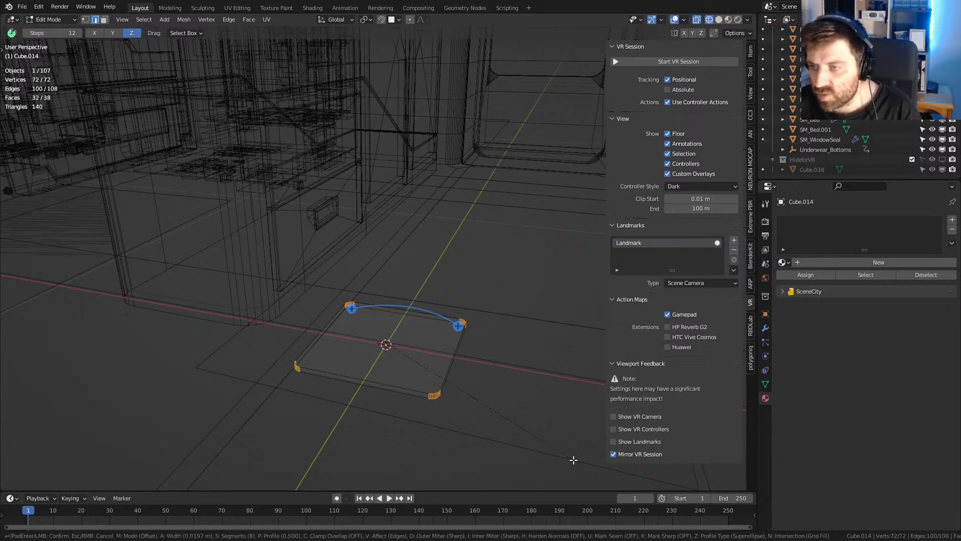
{"action": "left_click", "coordinate": [580, 463]}
{"action": "scroll", "coordinate": [433, 429], "scroll_direction": "down", "scroll_amount": 5}
{"action": "key", "text": "Tab"}
- Switch to solid shading and move the slab onto the countertop in front of the sink, about 1.07 m up
{"action": "middle_click_drag", "start_coordinate": [434, 429], "coordinate": [399, 402]}
{"action": "scroll", "coordinate": [405, 384], "scroll_direction": "up", "scroll_amount": 3}
{"action": "scroll", "coordinate": [321, 309], "scroll_direction": "down", "scroll_amount": 4}
{"action": "middle_click_drag", "start_coordinate": [321, 308], "coordinate": [328, 409], "text": "shift"}
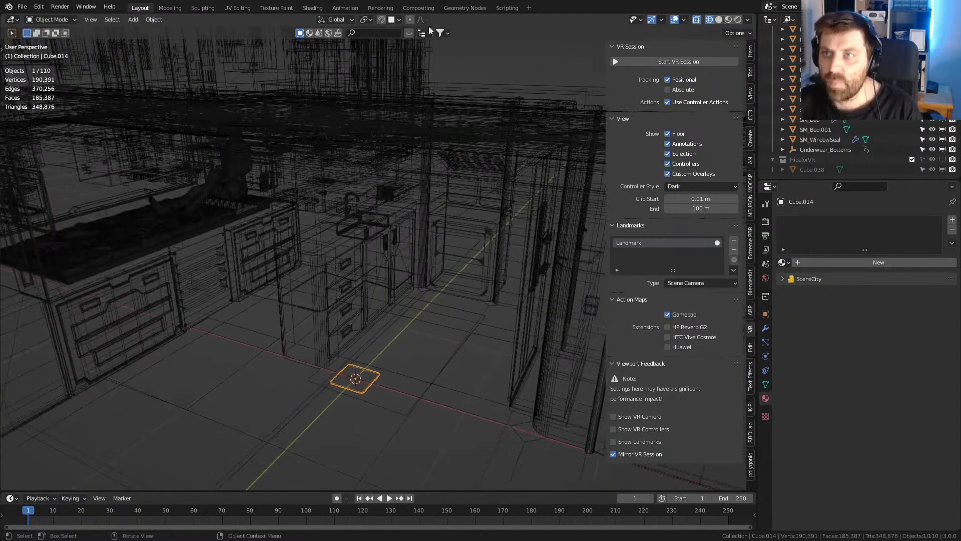
{"action": "middle_click_drag", "start_coordinate": [423, 222], "coordinate": [434, 232]}
{"action": "key", "text": "z"}
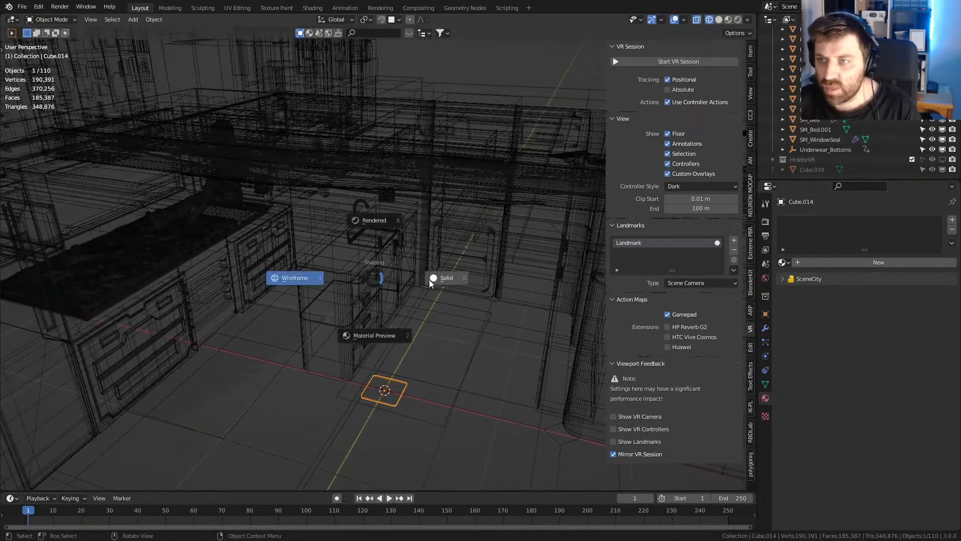
{"action": "left_click", "coordinate": [419, 281]}
{"action": "middle_click_drag", "start_coordinate": [417, 283], "coordinate": [427, 266]}
{"action": "key", "text": "g"}
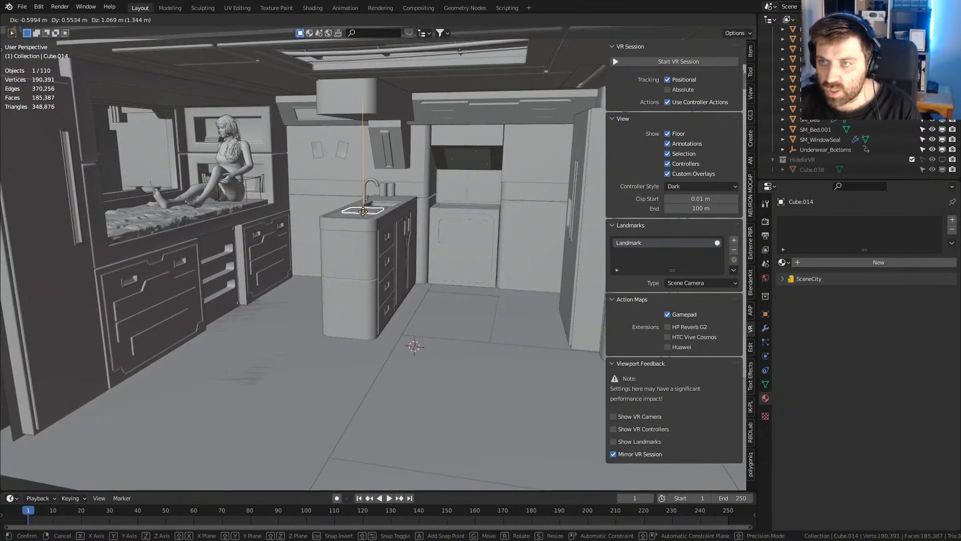
{"action": "left_click", "coordinate": [365, 215]}
{"action": "key", "text": "KP_Decimal"}
{"action": "scroll", "coordinate": [420, 393], "scroll_direction": "up", "scroll_amount": 3}
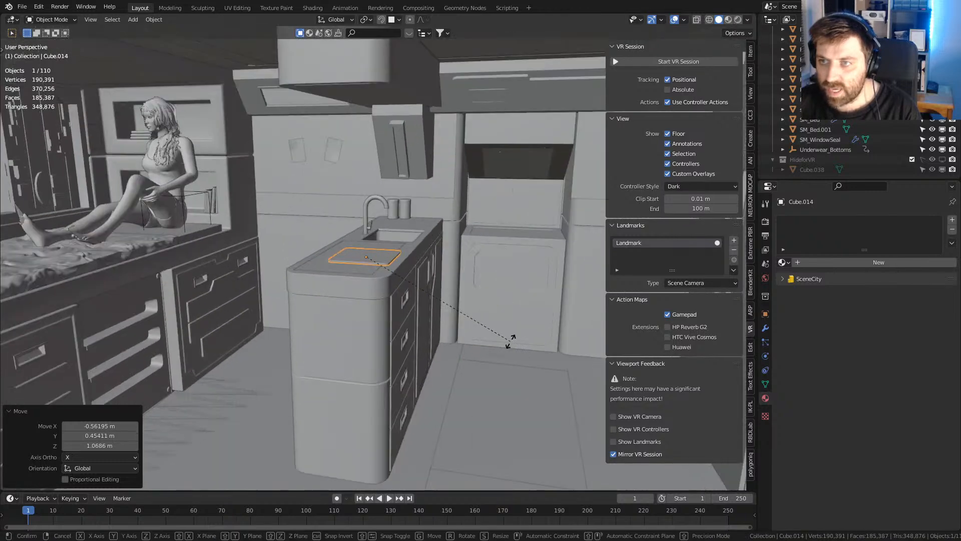
- Unwrap the slab's whole mesh with a Cube Projection, and return to object mode
{"action": "key", "text": "r"}
{"action": "key", "text": "Escape"}
{"action": "key", "text": "Tab"}
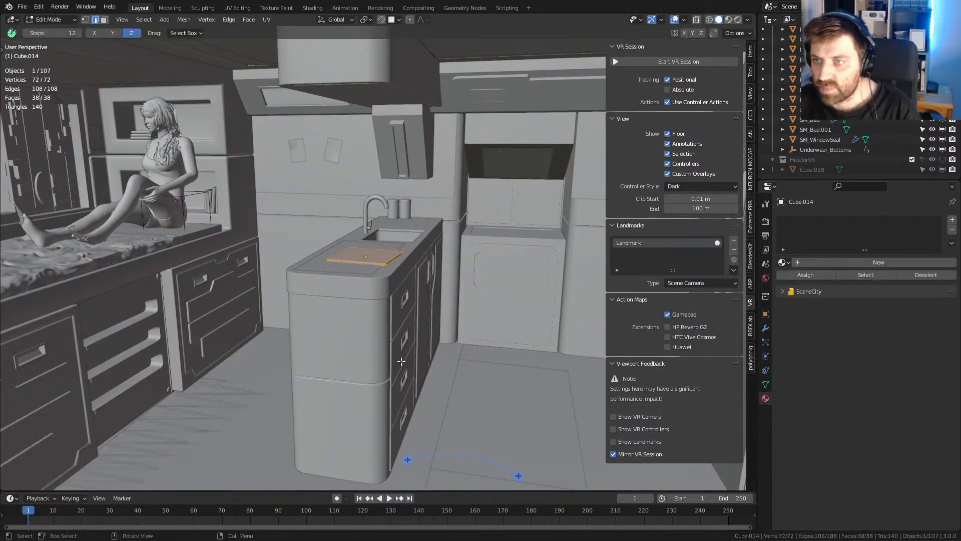
{"action": "key", "text": "u"}
{"action": "left_click", "coordinate": [401, 362]}
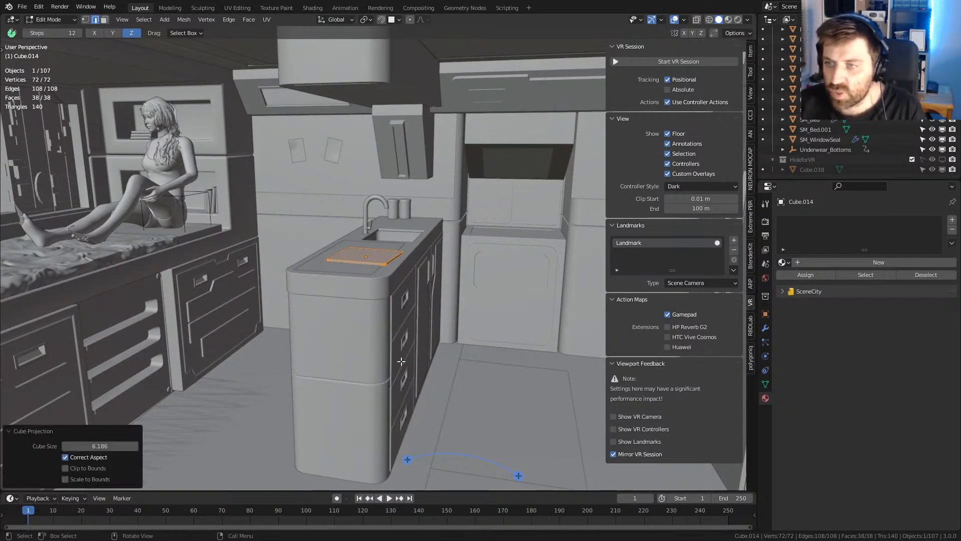
{"action": "key", "text": "Tab"}
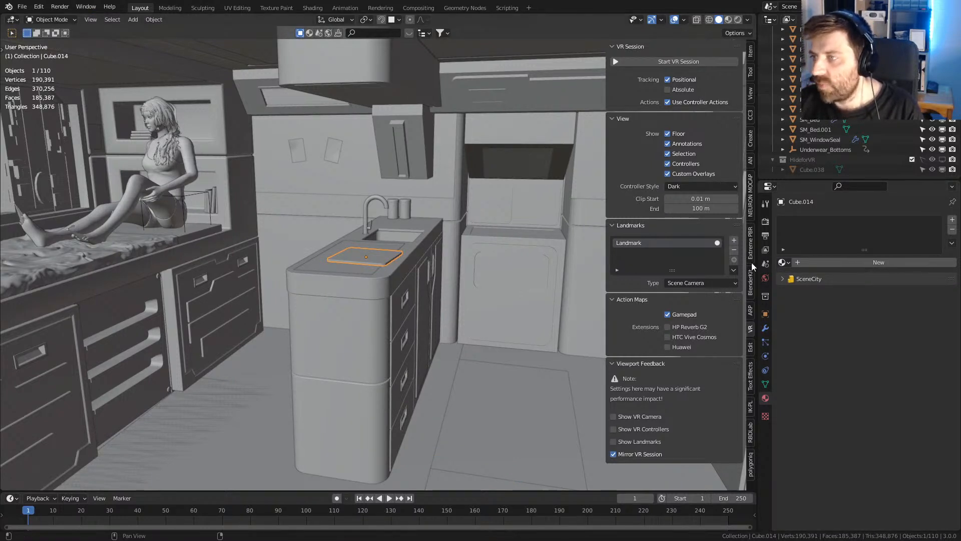
- Browse the Extreme PBR library's Wood categories, including Plain, Plain Dark, Planks and Timber, for a material for the slab
{"action": "left_click", "coordinate": [750, 246]}
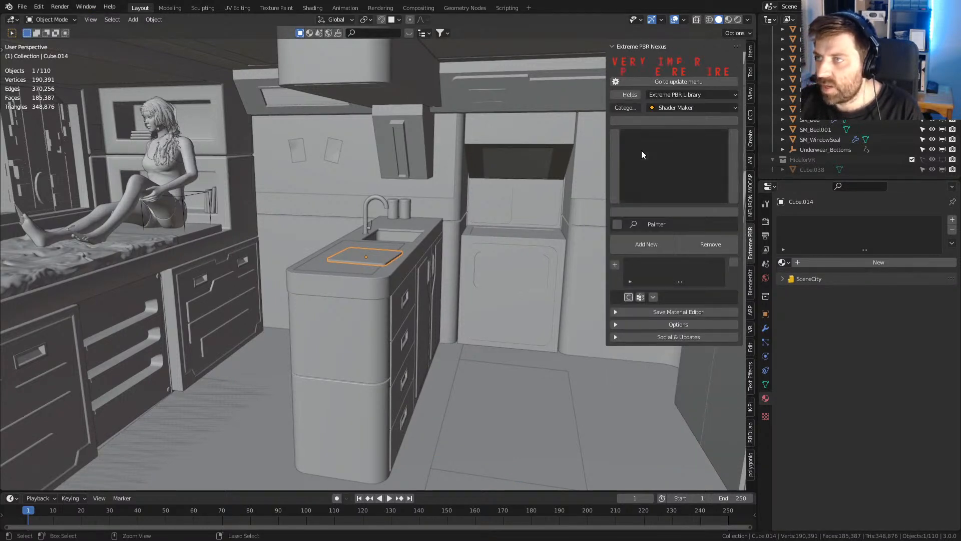
{"action": "left_click", "coordinate": [691, 108]}
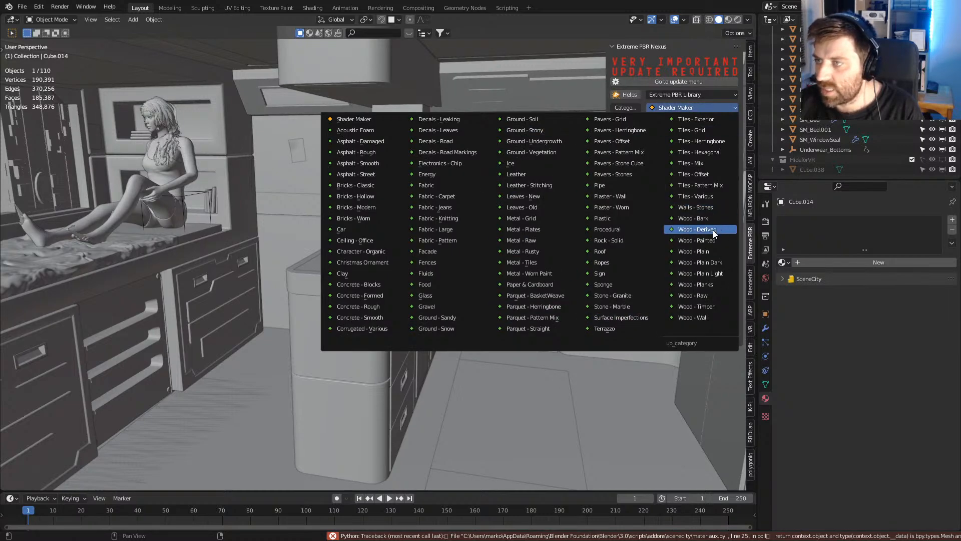
{"action": "left_click", "coordinate": [711, 252]}
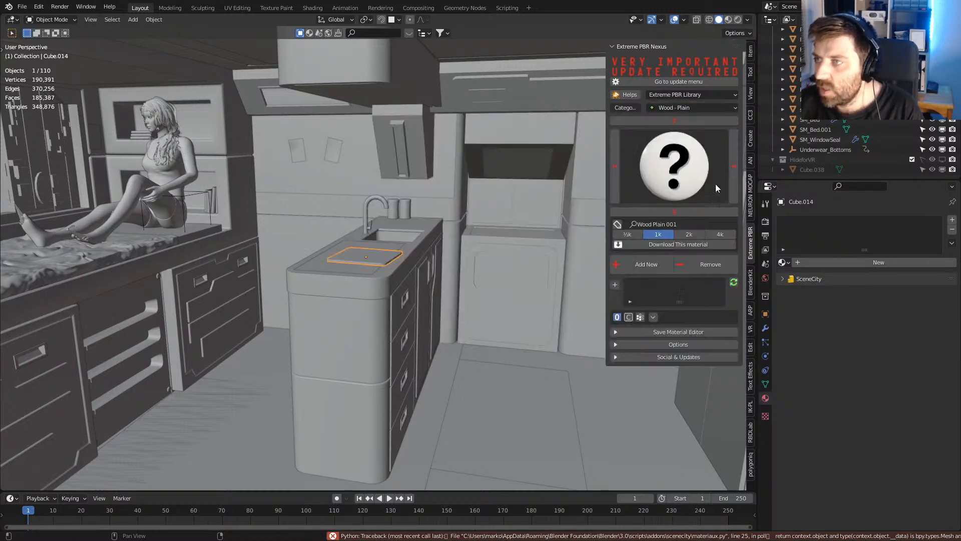
{"action": "left_click", "coordinate": [705, 108]}
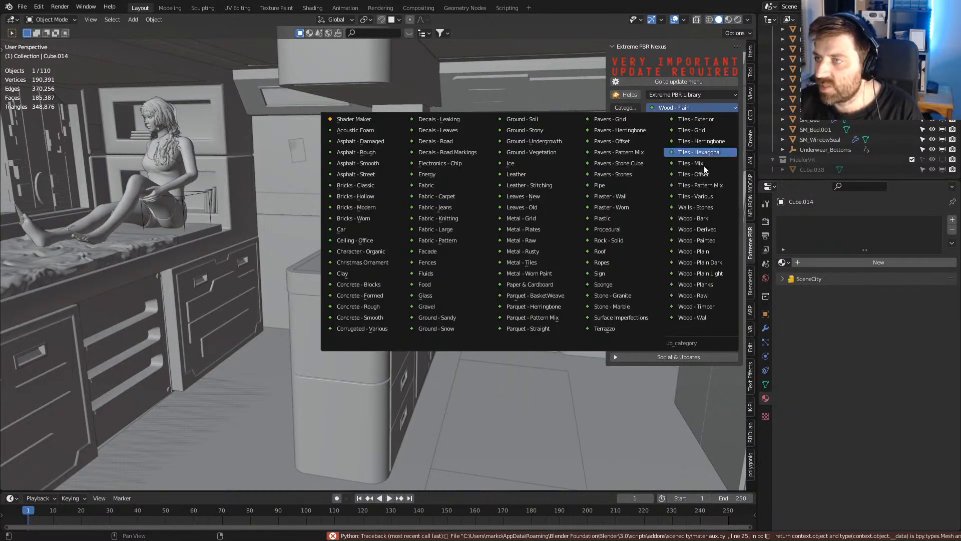
{"action": "left_click", "coordinate": [711, 251]}
{"action": "left_click", "coordinate": [701, 107]}
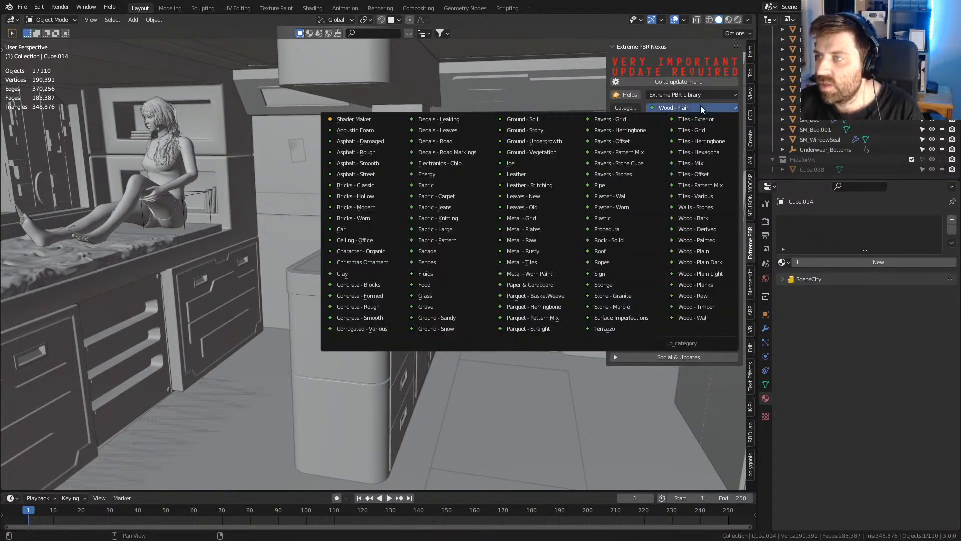
{"action": "left_click", "coordinate": [695, 108]}
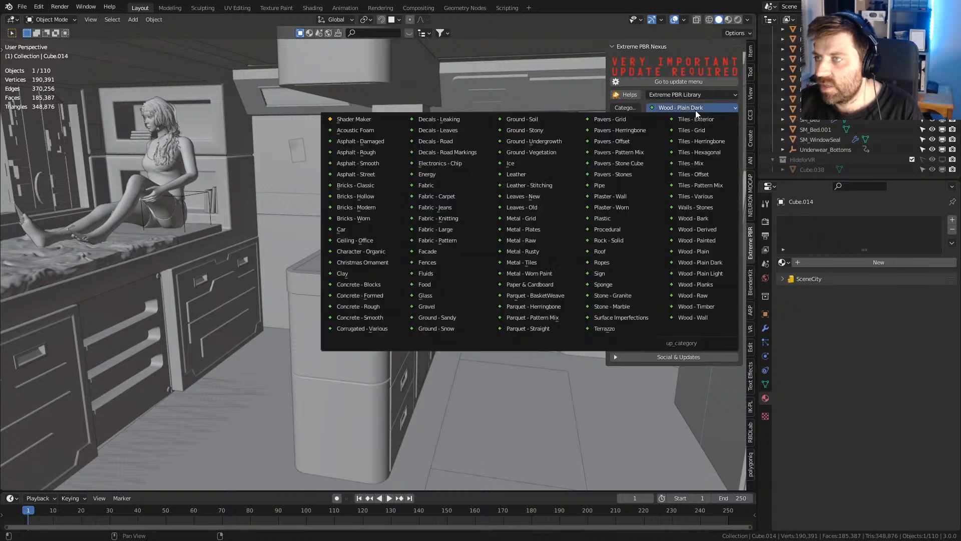
{"action": "left_click", "coordinate": [696, 285]}
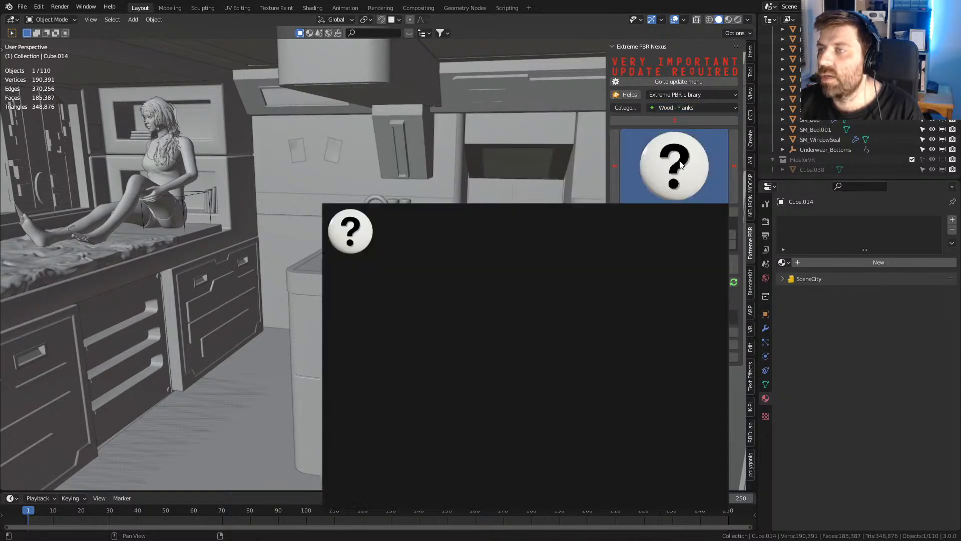
{"action": "left_click", "coordinate": [697, 109]}
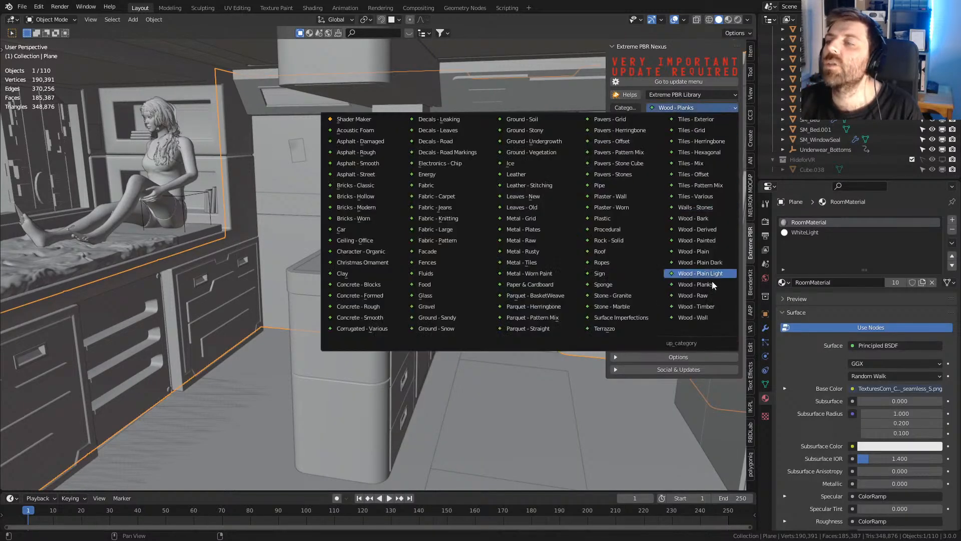
{"action": "left_click", "coordinate": [713, 309]}
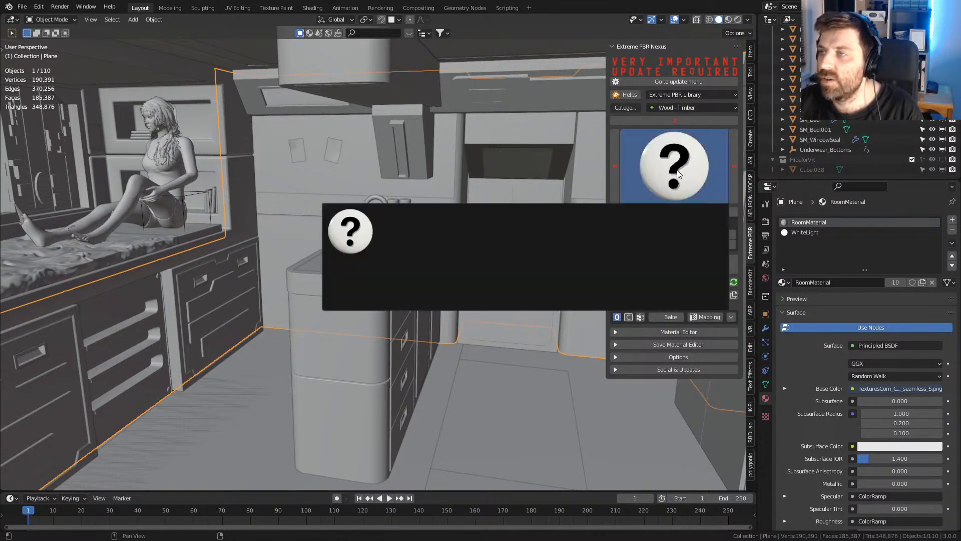
- Reselect the slab on the kitchen countertop
{"action": "middle_click_drag", "start_coordinate": [515, 343], "coordinate": [542, 273]}
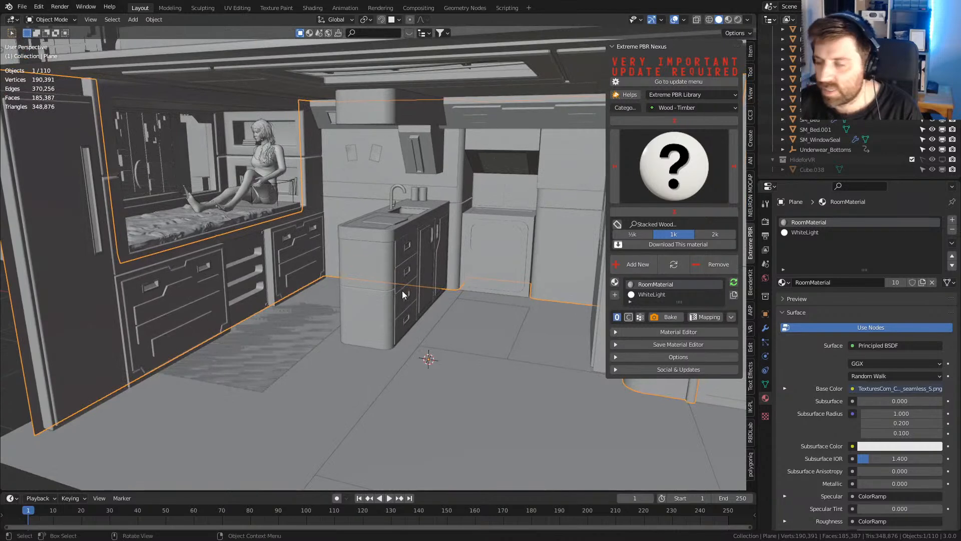
{"action": "left_click", "coordinate": [381, 221]}
{"action": "middle_click_drag", "start_coordinate": [375, 252], "coordinate": [503, 362]}
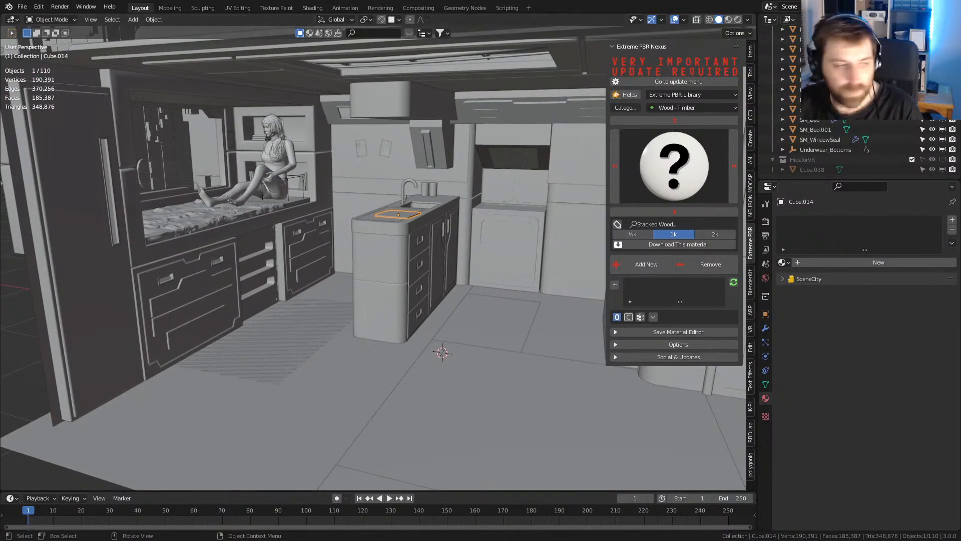
- Switch to the Chrome browser and open the textures.com website
{"action": "key", "text": "alt+Tab"}
{"action": "left_click", "coordinate": [465, 24]}
{"action": "type", "text": "textures"}
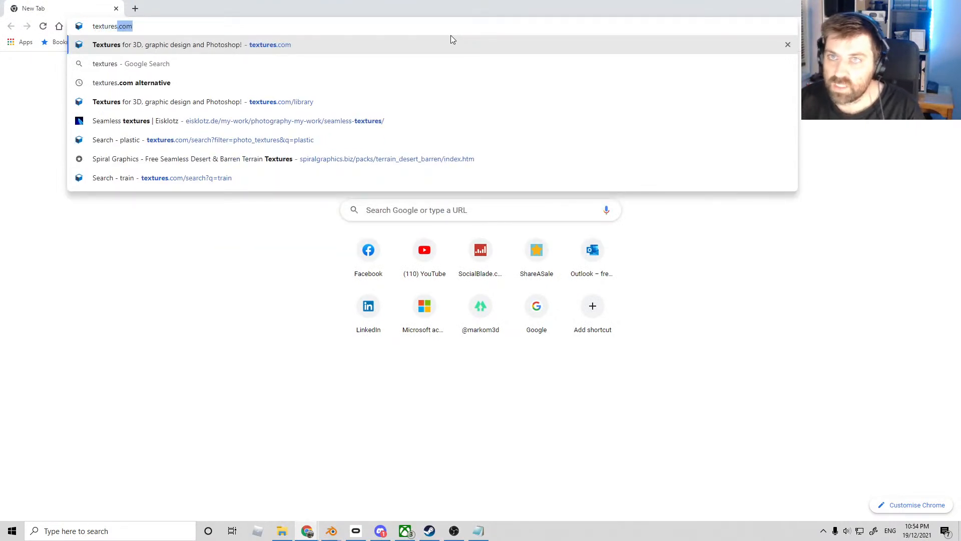
{"action": "key", "text": "Return"}
- Search the textures.com library with the keywords "wood" and "polished"
{"action": "left_click", "coordinate": [392, 120]}
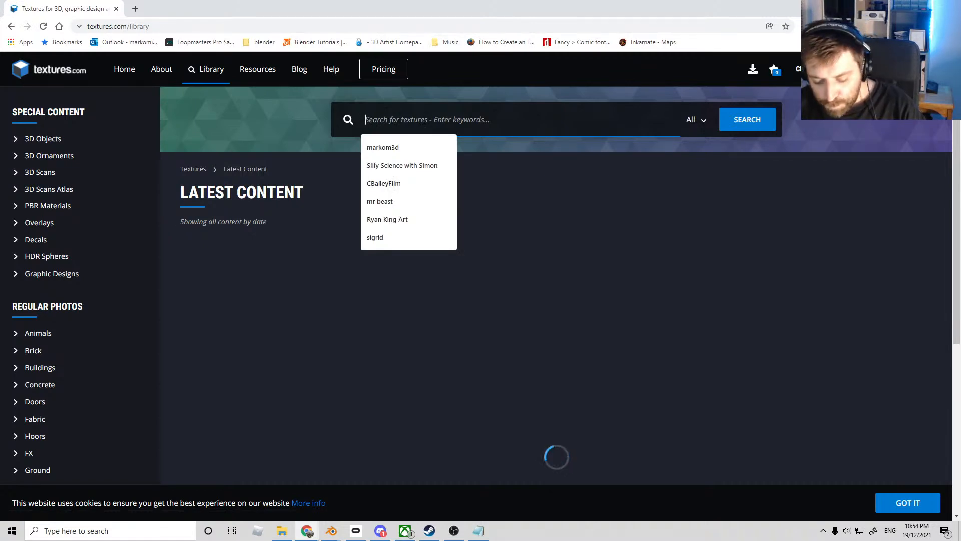
{"action": "type", "text": "wood"}
{"action": "key", "text": "Return"}
{"action": "type", "text": "p"}
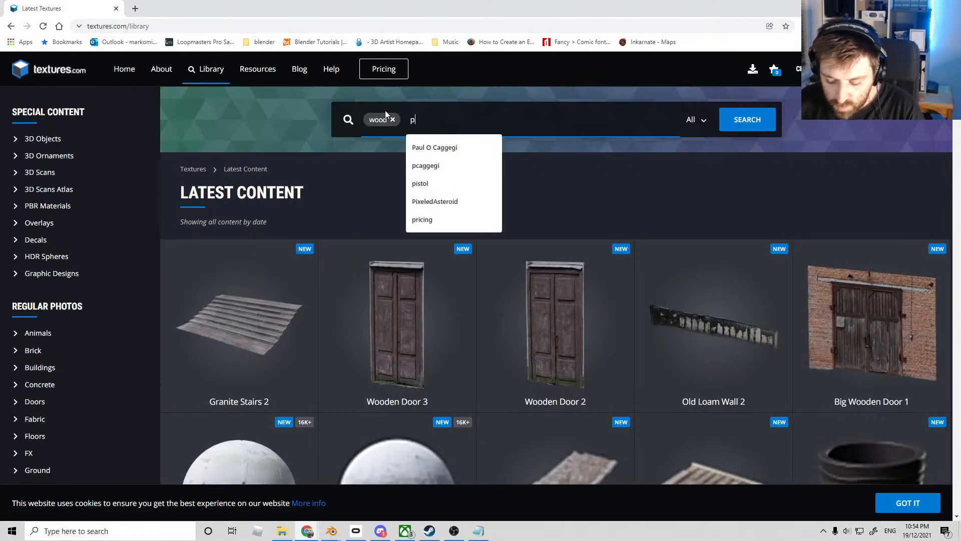
{"action": "type", "text": "olished"}
{"action": "key", "text": "Return"}
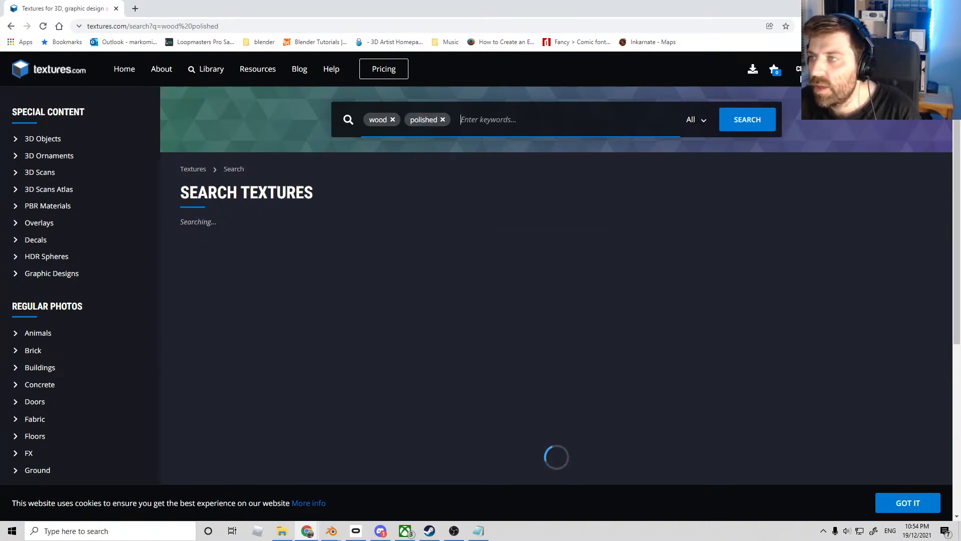
- Limit the texture search to Photo Textures and remove the keyword "polished", keeping only "wood"
{"action": "left_click", "coordinate": [697, 121]}
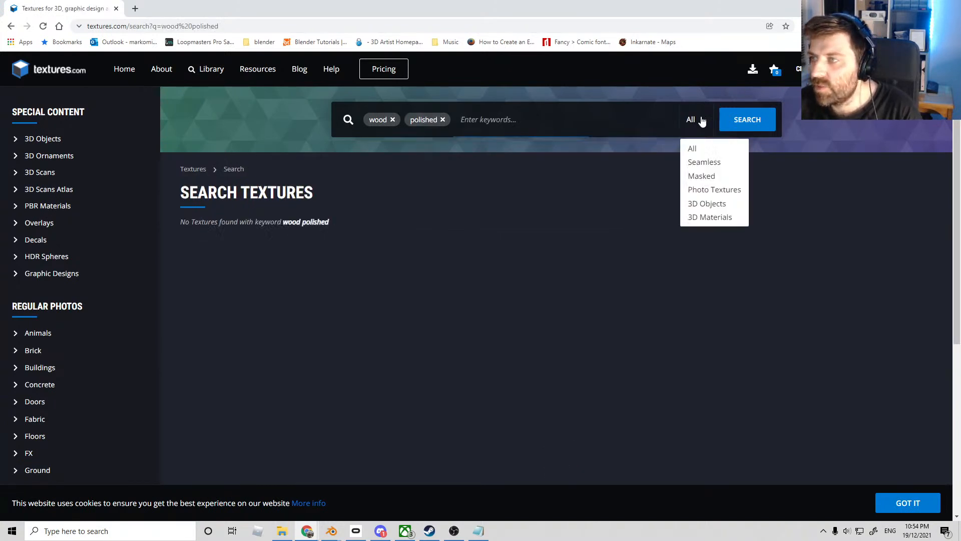
{"action": "left_click", "coordinate": [730, 196]}
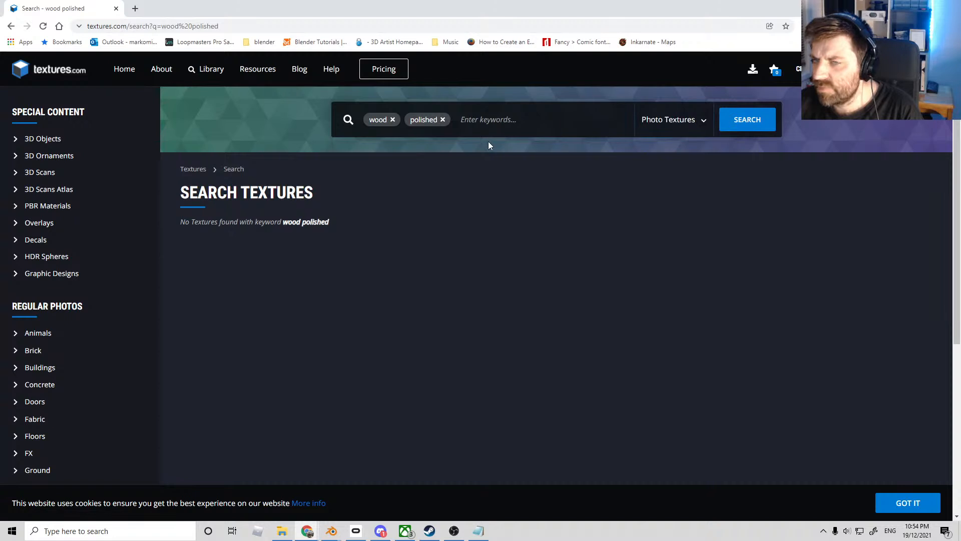
{"action": "left_click", "coordinate": [443, 120]}
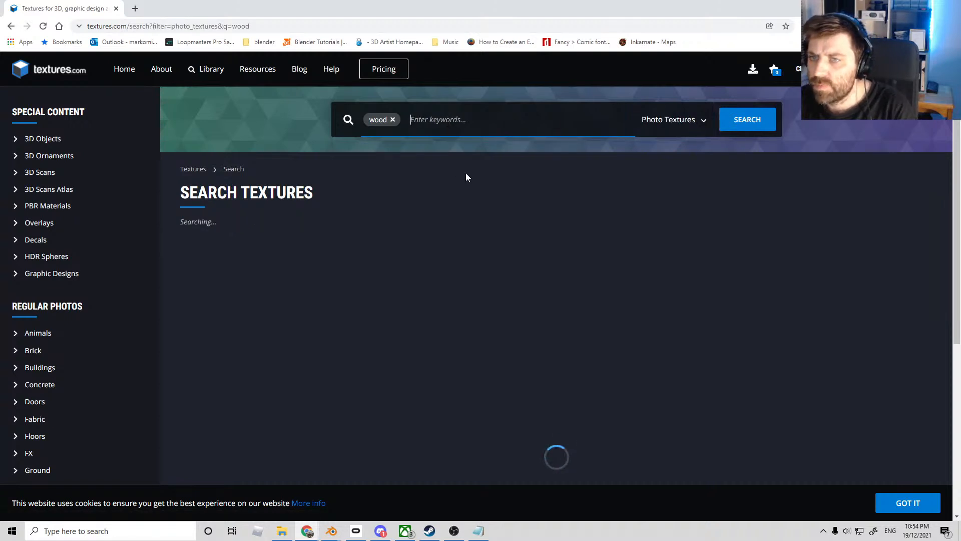
- Look through the wood photo textures for a clean, seamless grain suited to the countertop slab
{"action": "scroll", "coordinate": [333, 316], "scroll_direction": "down", "scroll_amount": 2}
{"action": "scroll", "coordinate": [517, 293], "scroll_direction": "down", "scroll_amount": 10}
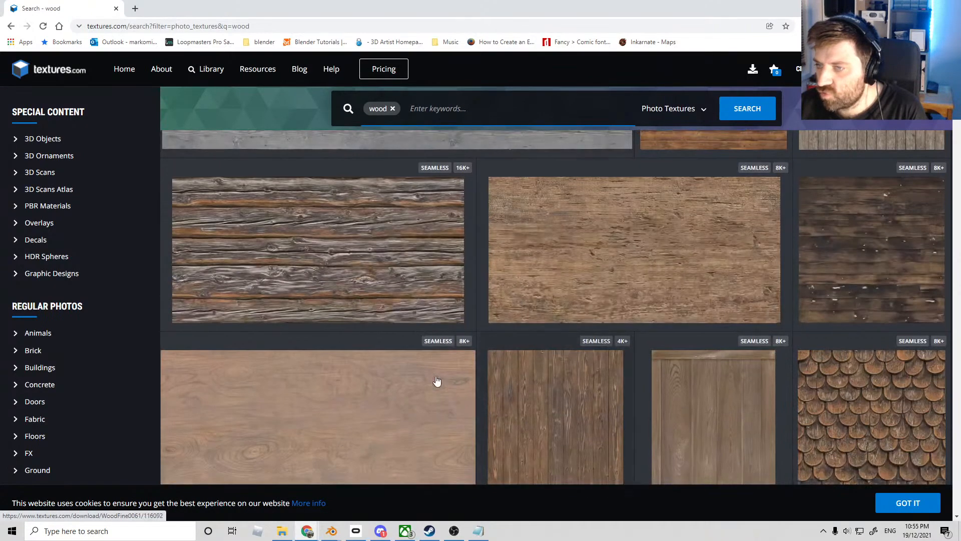
{"action": "scroll", "coordinate": [459, 375], "scroll_direction": "down", "scroll_amount": 4}
{"action": "scroll", "coordinate": [382, 217], "scroll_direction": "down", "scroll_amount": 1}
{"action": "scroll", "coordinate": [382, 216], "scroll_direction": "up", "scroll_amount": 1}
{"action": "scroll", "coordinate": [382, 216], "scroll_direction": "down", "scroll_amount": 6}
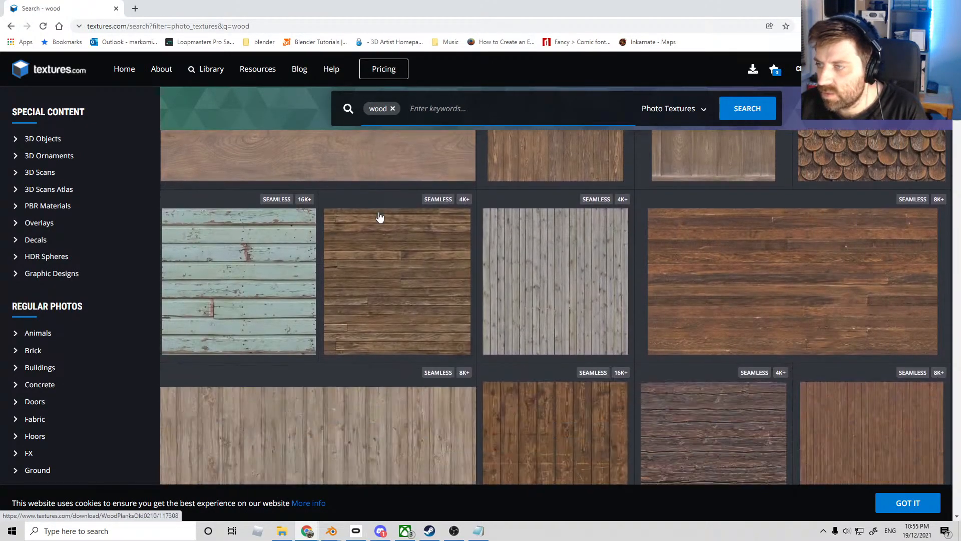
{"action": "scroll", "coordinate": [753, 284], "scroll_direction": "down", "scroll_amount": 3}
{"action": "scroll", "coordinate": [741, 302], "scroll_direction": "down", "scroll_amount": 8}
{"action": "scroll", "coordinate": [715, 322], "scroll_direction": "down", "scroll_amount": 1}
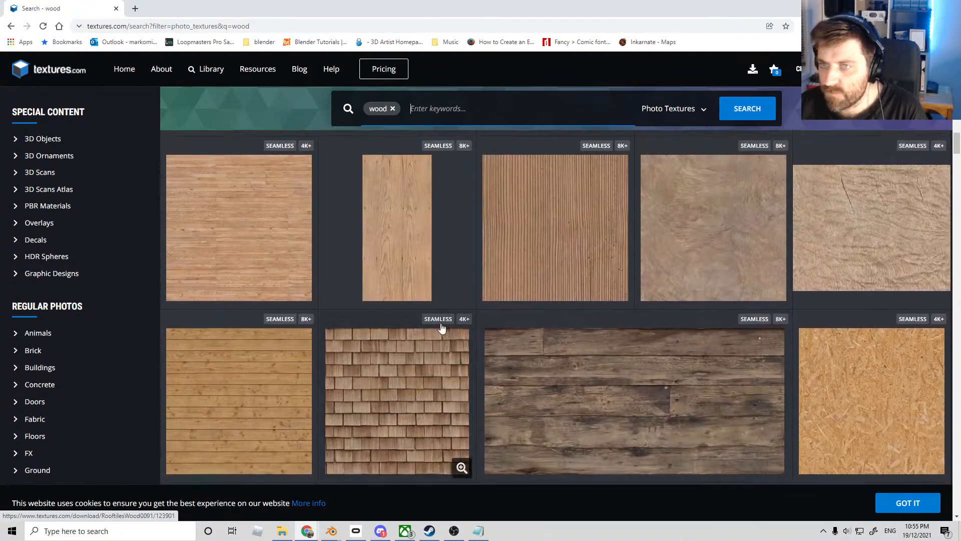
{"action": "scroll", "coordinate": [806, 295], "scroll_direction": "down", "scroll_amount": 6}
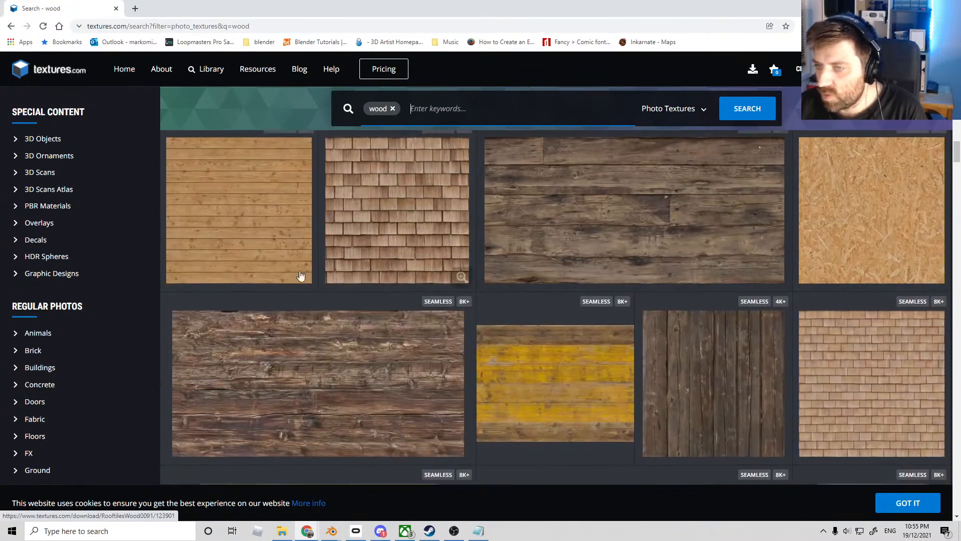
{"action": "scroll", "coordinate": [285, 294], "scroll_direction": "down", "scroll_amount": 8}
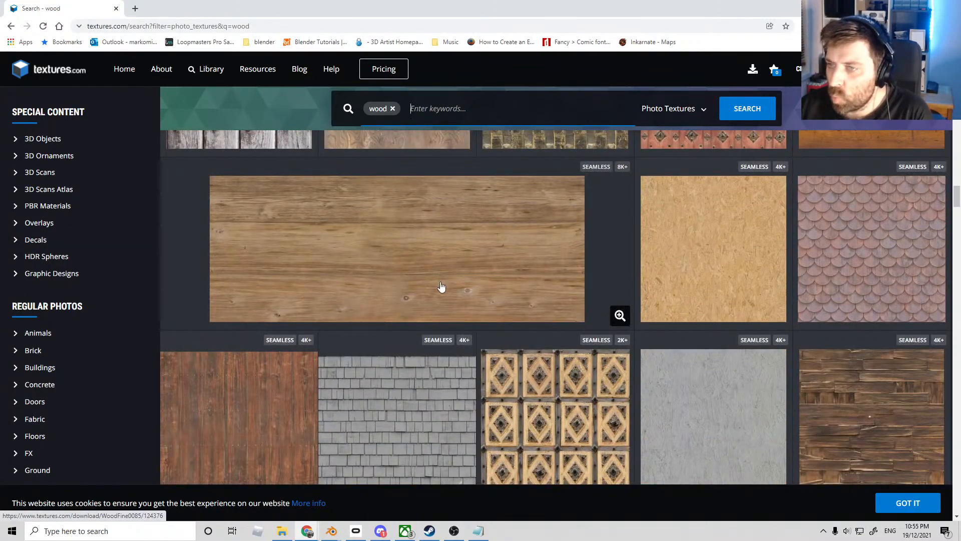
{"action": "scroll", "coordinate": [440, 285], "scroll_direction": "down", "scroll_amount": 5}
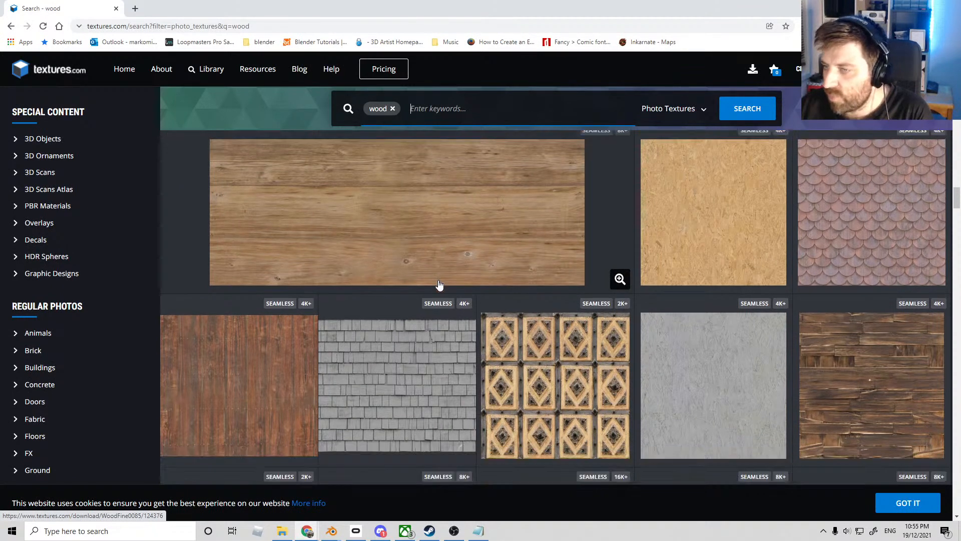
{"action": "scroll", "coordinate": [513, 329], "scroll_direction": "down", "scroll_amount": 3}
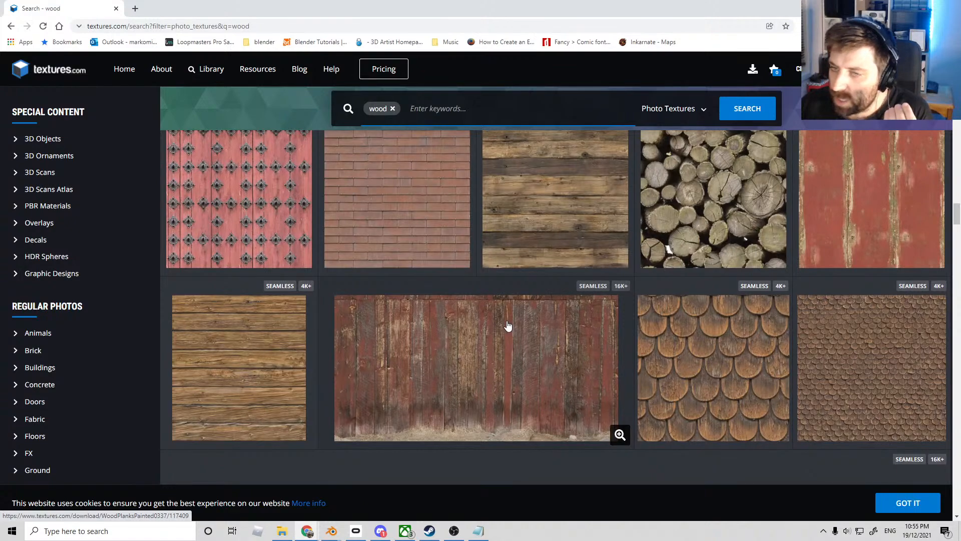
{"action": "scroll", "coordinate": [497, 329], "scroll_direction": "down", "scroll_amount": 10}
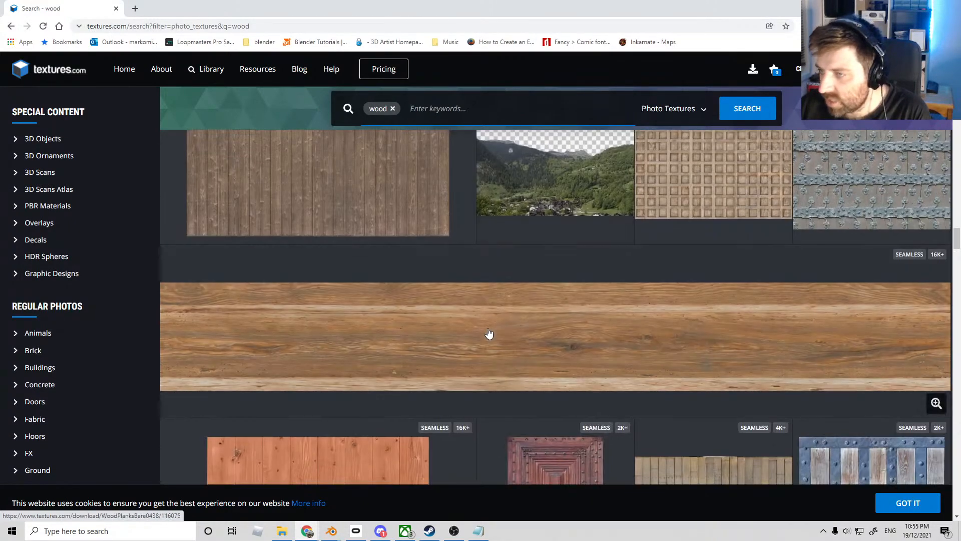
- Find the PlywoodNew0078 texture among the wood results and download its Image 1 in size S, 1024x1024
{"action": "scroll", "coordinate": [489, 333], "scroll_direction": "down", "scroll_amount": 5}
{"action": "scroll", "coordinate": [488, 325], "scroll_direction": "down", "scroll_amount": 10}
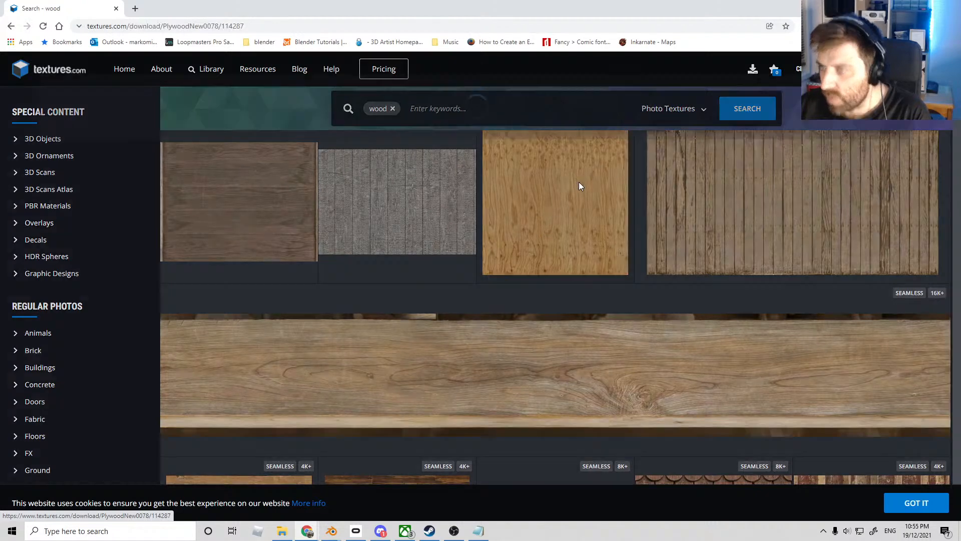
{"action": "left_click", "coordinate": [579, 182]}
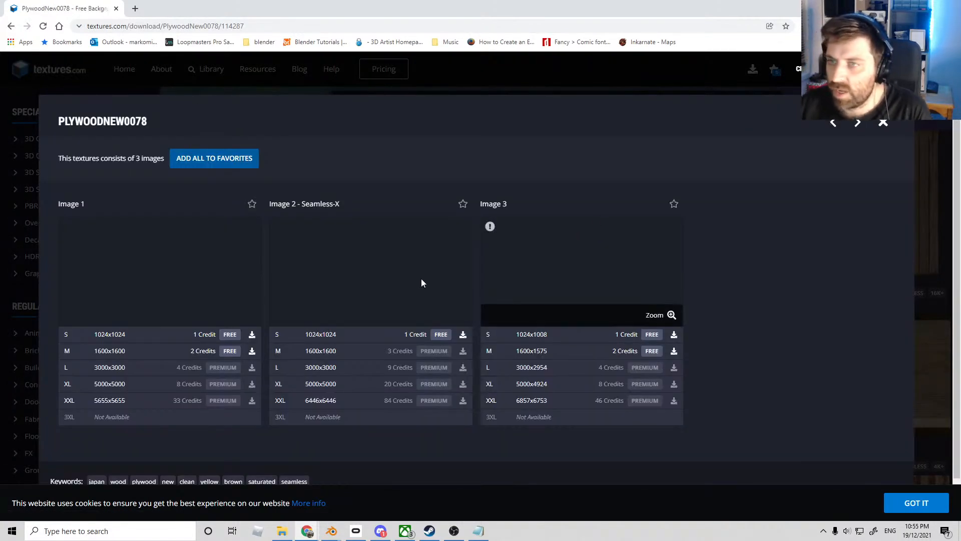
{"action": "left_click", "coordinate": [229, 335]}
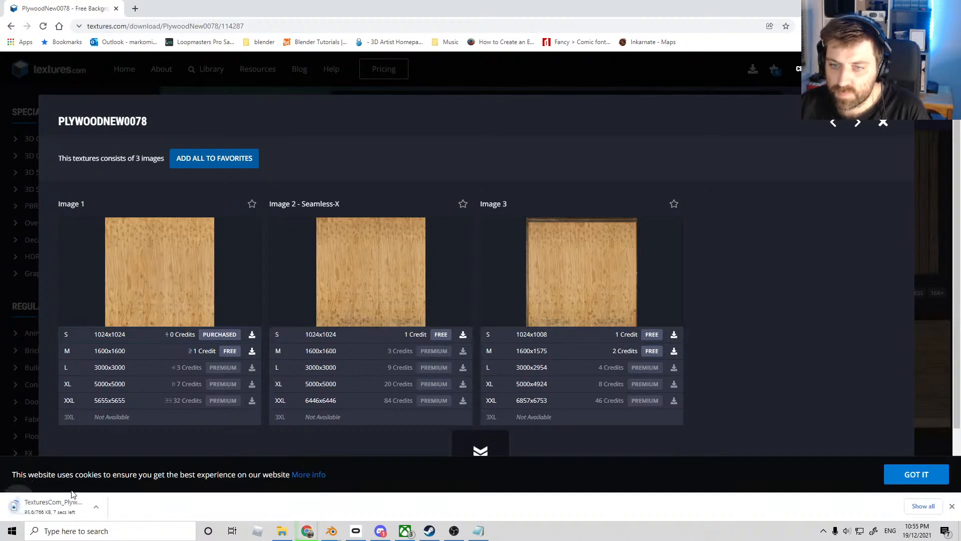
- Switch to File Explorer and go to the textures folder of the ScifiApartment project on the Games (F:) drive
{"action": "left_click", "coordinate": [277, 530]}
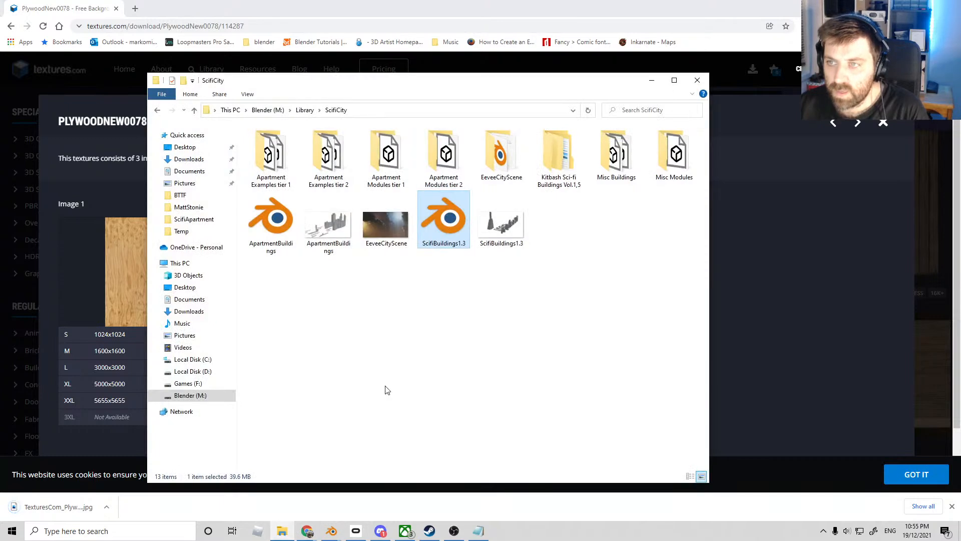
{"action": "key", "text": "alt+Left"}
{"action": "key", "text": "alt+Left"}
{"action": "key", "text": "alt+Left"}
{"action": "key", "text": "alt+Left"}
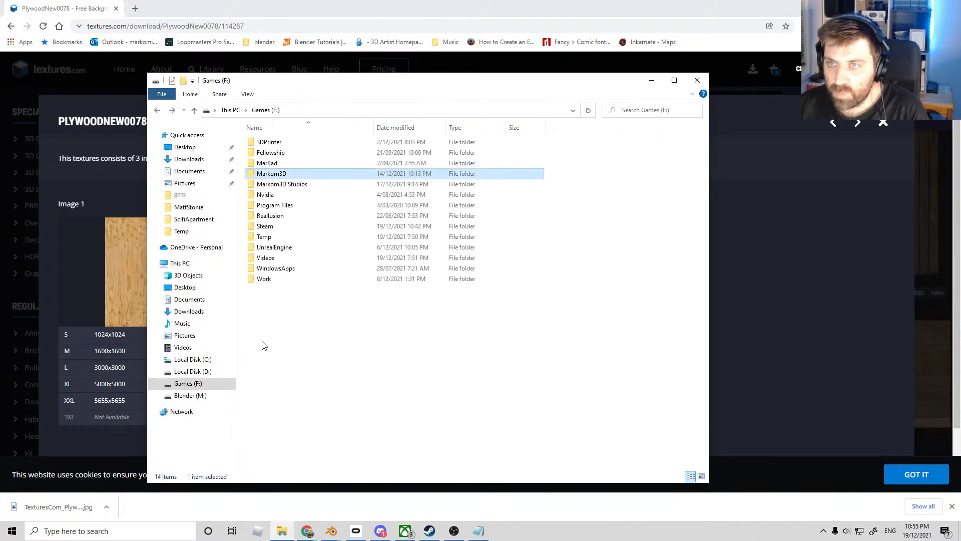
{"action": "key", "text": "alt+Right"}
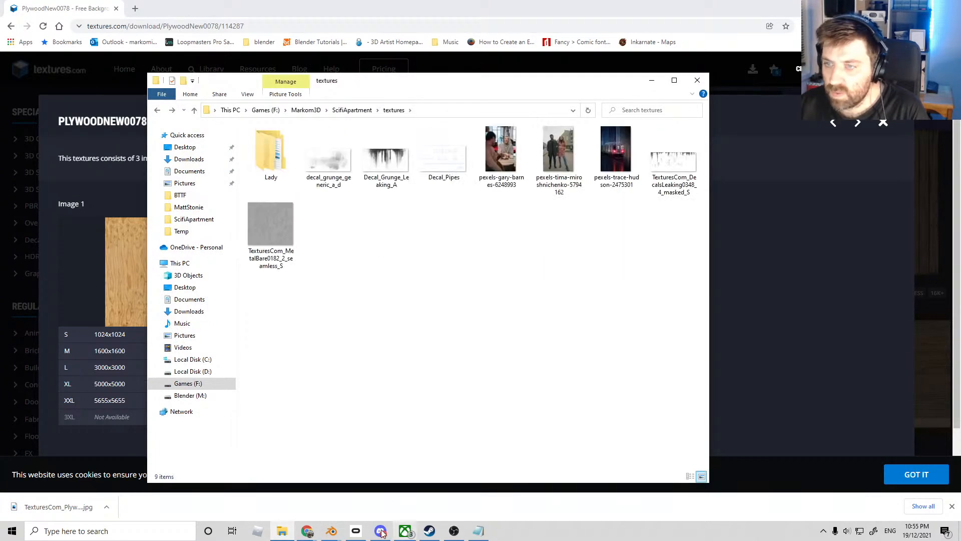
- Copy TexturesCom_PlywoodNew0078_1_S from the Downloads folder into the ScifiApartment textures folder
{"action": "right_click", "coordinate": [307, 530]}
{"action": "right_click", "coordinate": [282, 531]}
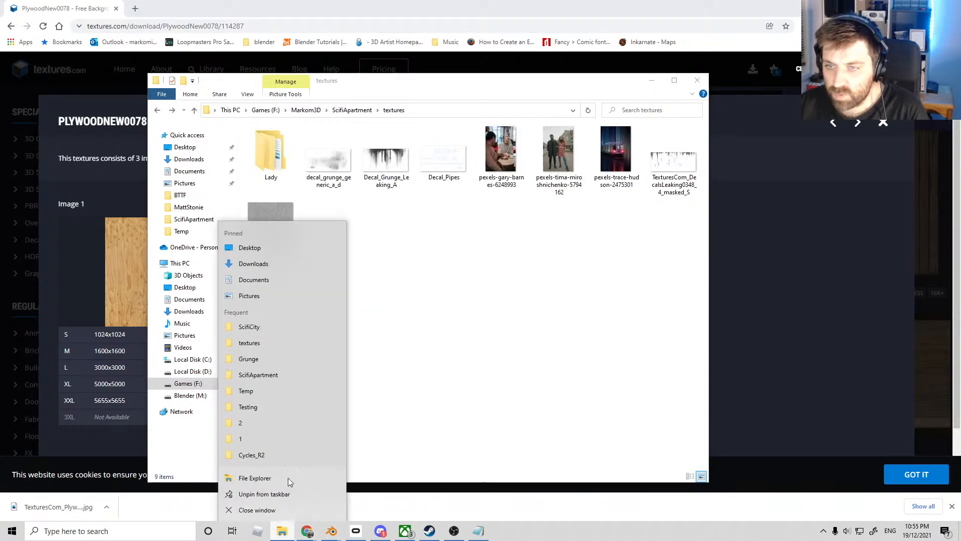
{"action": "left_click", "coordinate": [254, 263]}
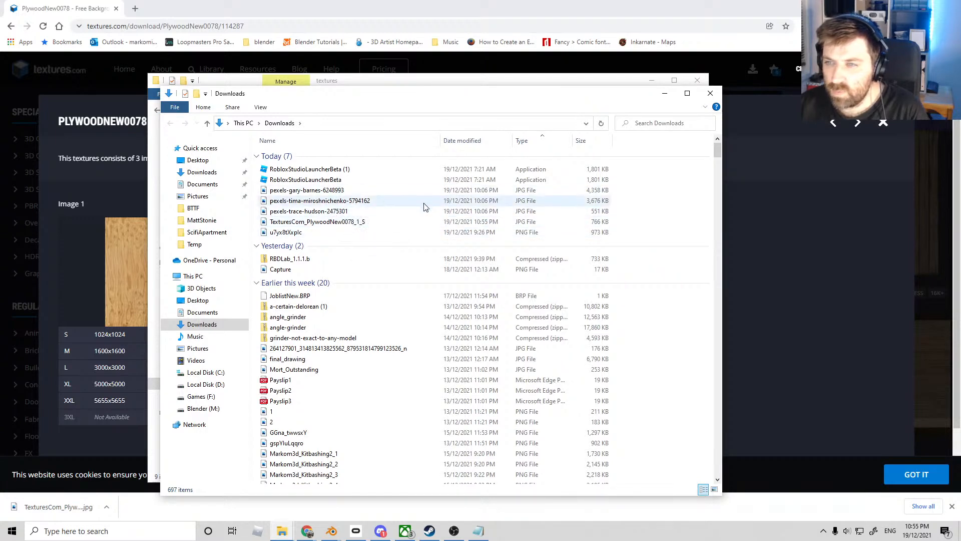
{"action": "left_click", "coordinate": [479, 141]}
{"action": "left_click", "coordinate": [469, 172]}
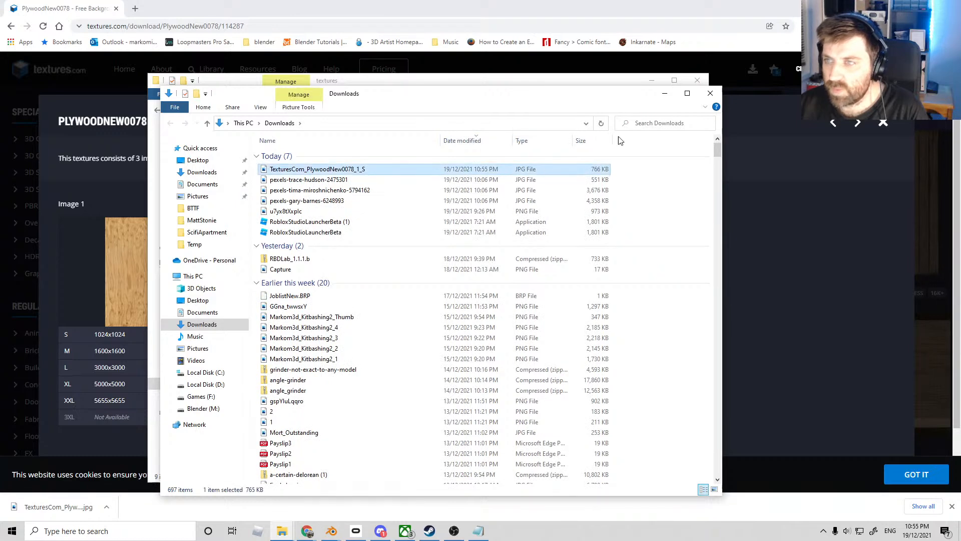
{"action": "left_click", "coordinate": [666, 94]}
{"action": "right_click", "coordinate": [457, 336]}
{"action": "left_click", "coordinate": [489, 406]}
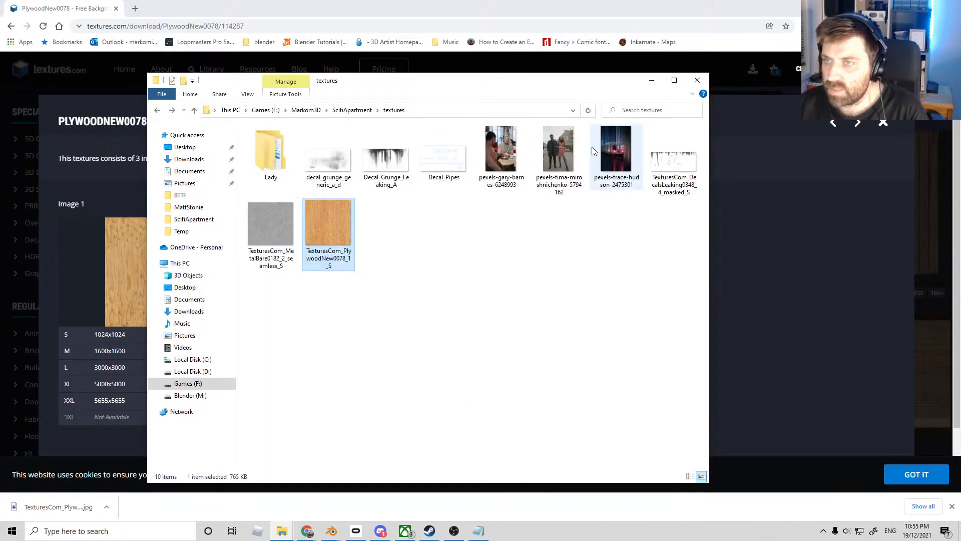
- Put away the browser and File Explorer, return to Blender and switch to the Shading workspace
{"action": "left_click", "coordinate": [903, 8]}
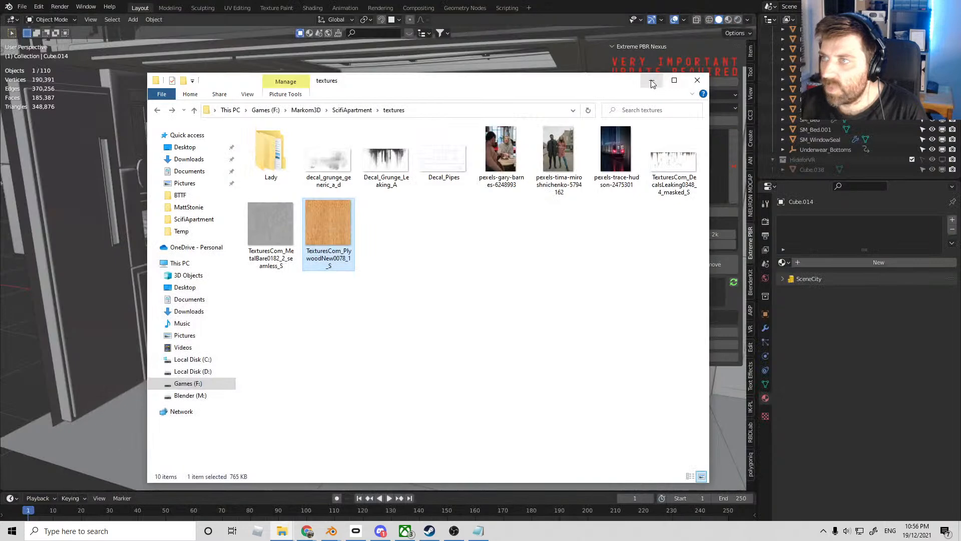
{"action": "left_click", "coordinate": [652, 81]}
{"action": "left_click", "coordinate": [312, 8]}
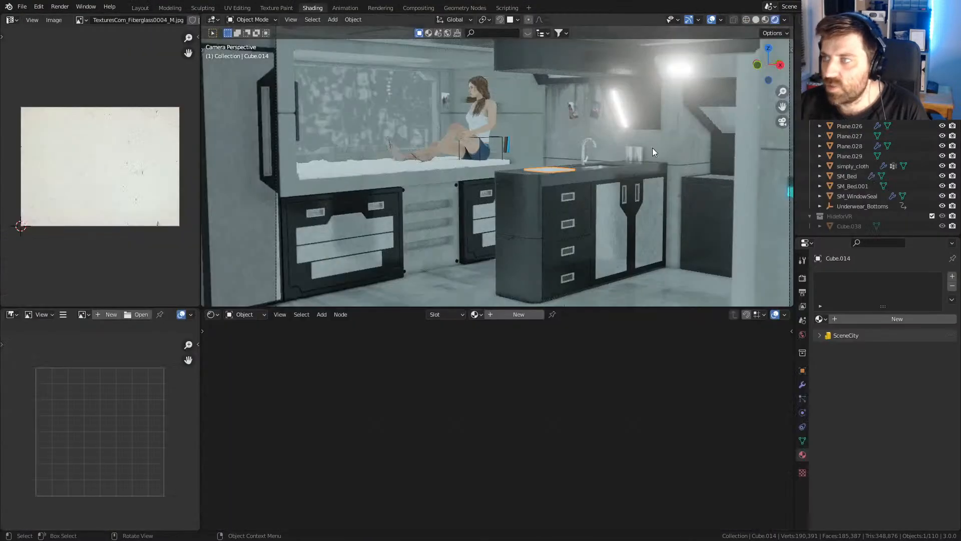
- Create a new material for the countertop slab and name it ChoppingBoard
{"action": "middle_click_drag", "start_coordinate": [566, 235], "coordinate": [535, 202]}
{"action": "scroll", "coordinate": [536, 203], "scroll_direction": "up", "scroll_amount": 4}
{"action": "left_click", "coordinate": [516, 314]}
{"action": "left_click", "coordinate": [514, 315]}
{"action": "type", "text": "Chopp"}
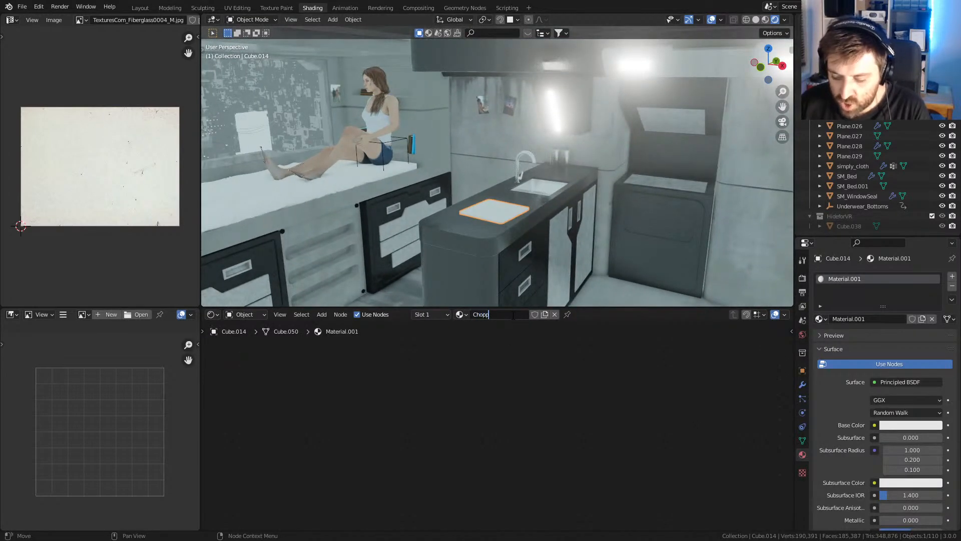
{"action": "type", "text": "ingBoard"}
{"action": "key", "text": "Return"}
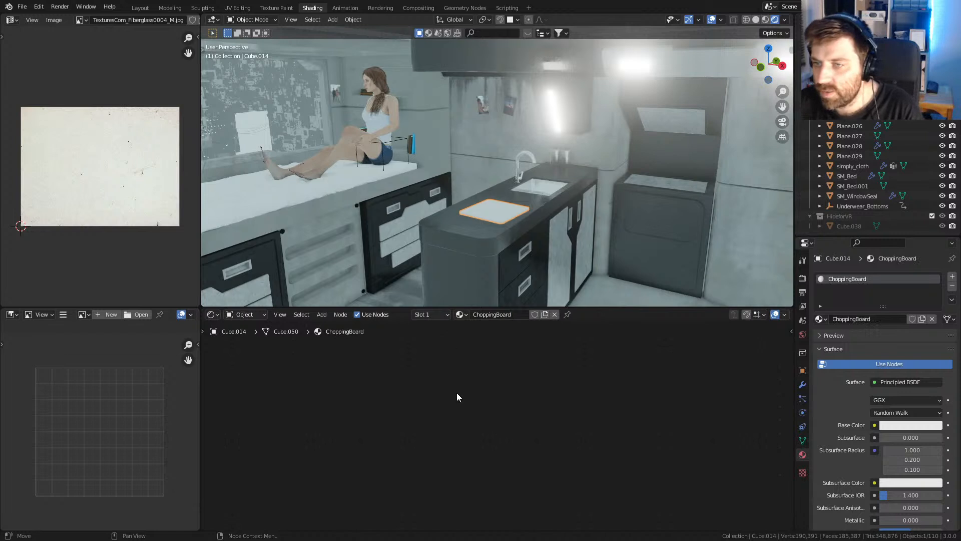
- Add an Image Texture node to the ChoppingBoard material and link its Color output to the Principled BSDF's Base Color
{"action": "key", "text": "shift+a"}
{"action": "key", "text": "Home"}
{"action": "scroll", "coordinate": [566, 363], "scroll_direction": "up", "scroll_amount": 4}
{"action": "key", "text": "shift+a"}
{"action": "left_click", "coordinate": [402, 367]}
{"action": "type", "text": "im"}
{"action": "key", "text": "Return"}
{"action": "left_click", "coordinate": [242, 362]}
{"action": "left_click_drag", "start_coordinate": [317, 370], "coordinate": [429, 357]}
{"action": "left_click_drag", "start_coordinate": [262, 373], "coordinate": [265, 351]}
- Load TexturesCom_PlywoodNew0078_1_S.jpg from the project's textures folder into the Image Texture node
{"action": "left_click", "coordinate": [281, 365]}
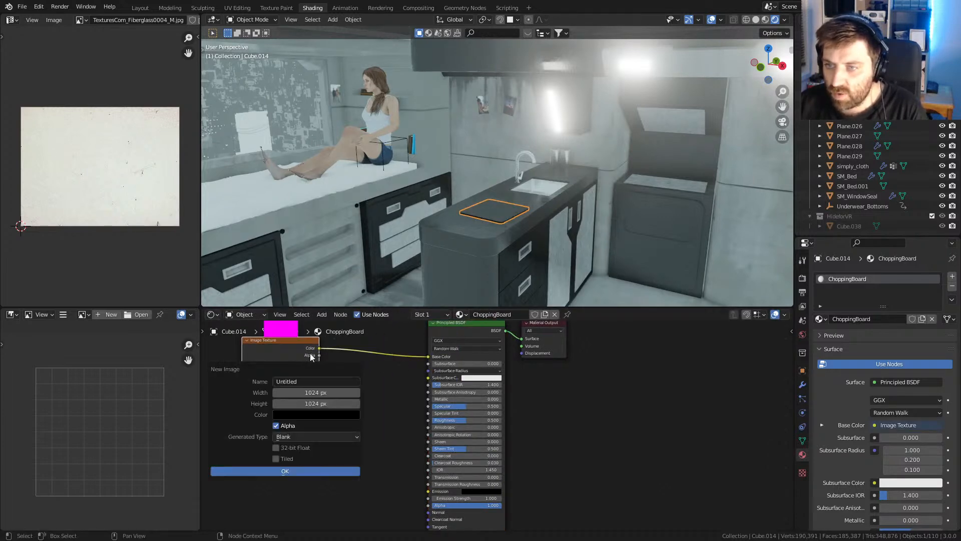
{"action": "left_click", "coordinate": [305, 368]}
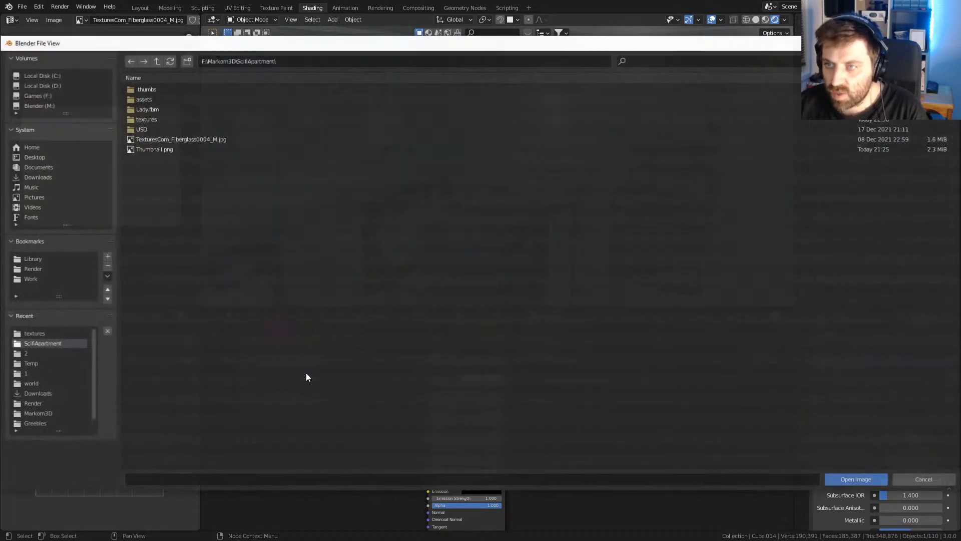
{"action": "double_click", "coordinate": [148, 119]}
{"action": "left_click", "coordinate": [871, 77]}
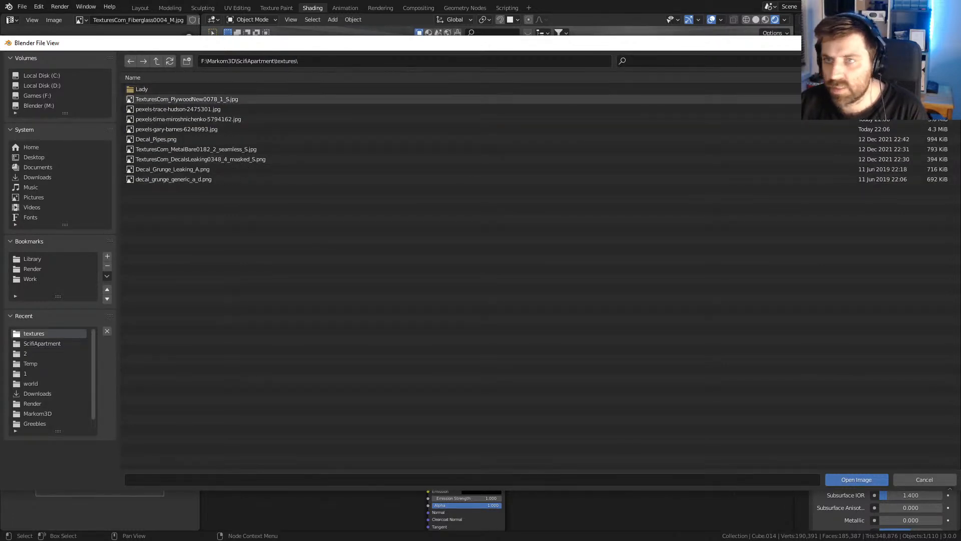
{"action": "double_click", "coordinate": [851, 99]}
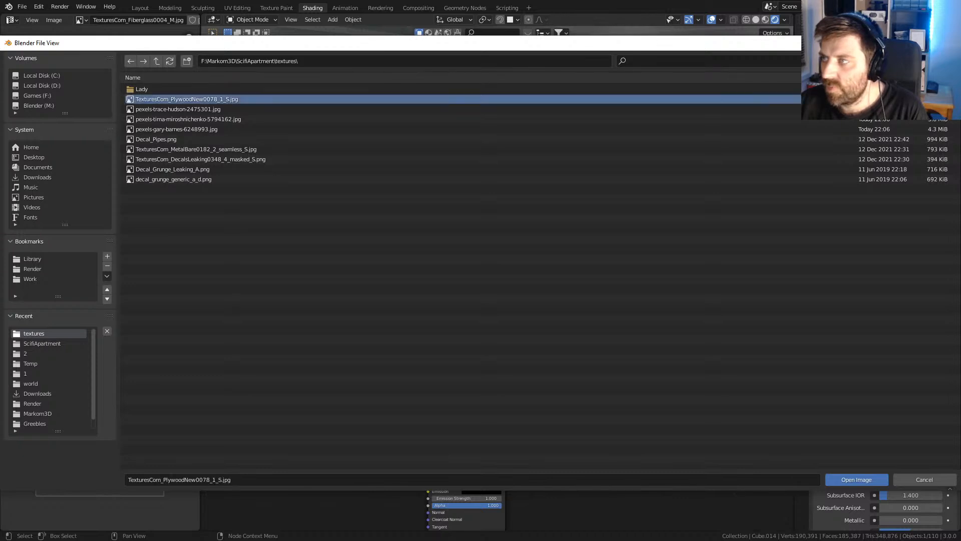
- Scale all of the chopping board's UVs down to about 0.6 so the wood grain appears larger
{"action": "scroll", "coordinate": [557, 228], "scroll_direction": "up", "scroll_amount": 4}
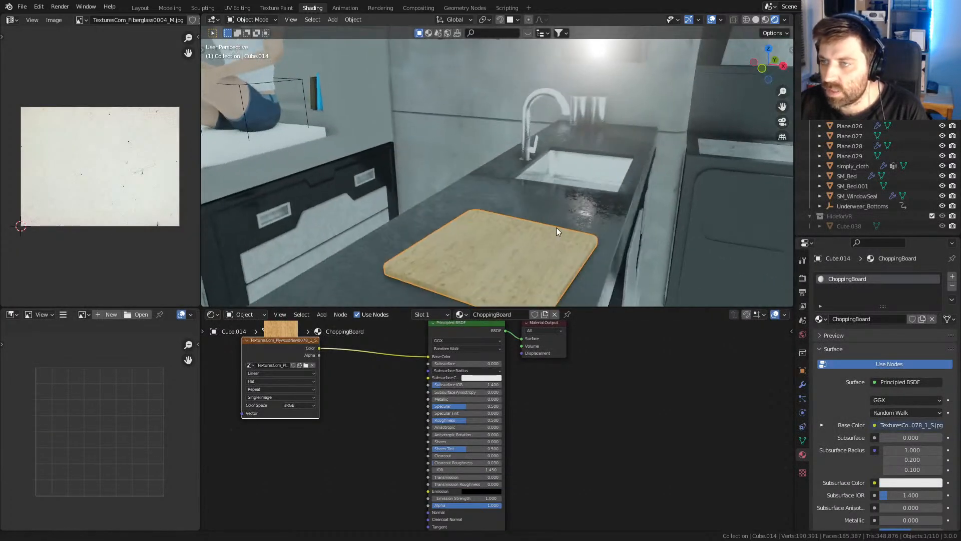
{"action": "middle_click_drag", "start_coordinate": [557, 227], "coordinate": [567, 234]}
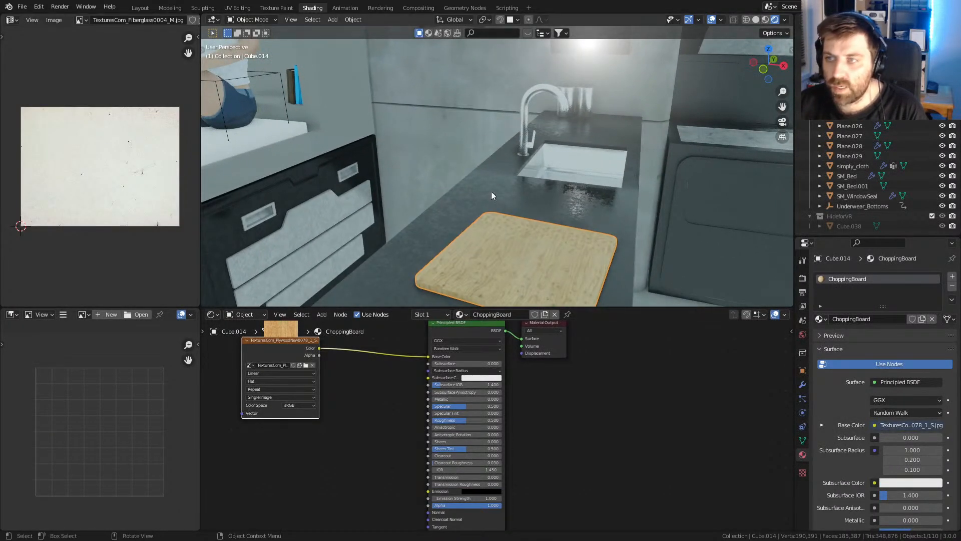
{"action": "key", "text": "Tab"}
{"action": "key", "text": "a"}
{"action": "key", "text": "s"}
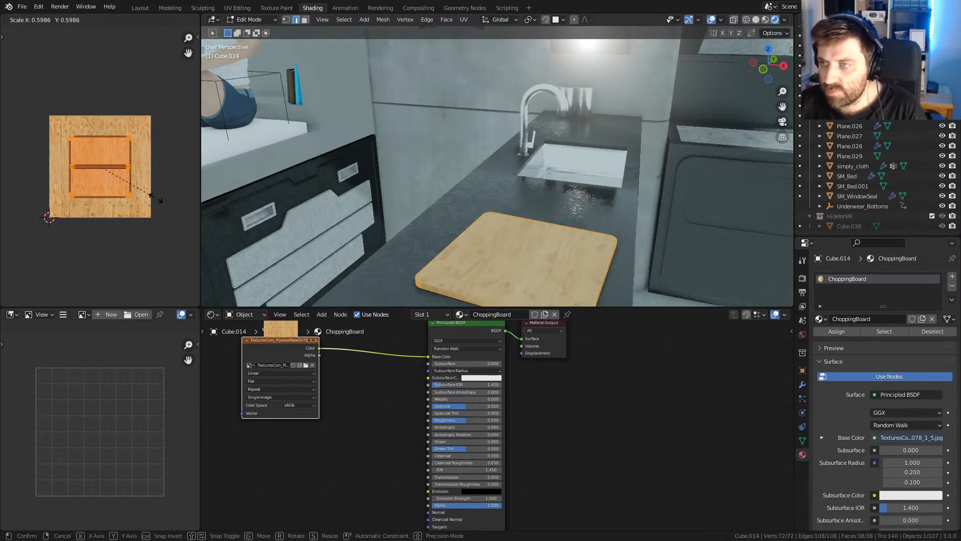
{"action": "left_click", "coordinate": [146, 192]}
{"action": "scroll", "coordinate": [557, 241], "scroll_direction": "down", "scroll_amount": 2}
{"action": "middle_click_drag", "start_coordinate": [556, 240], "coordinate": [550, 213], "text": "shift"}
{"action": "key", "text": "Tab"}
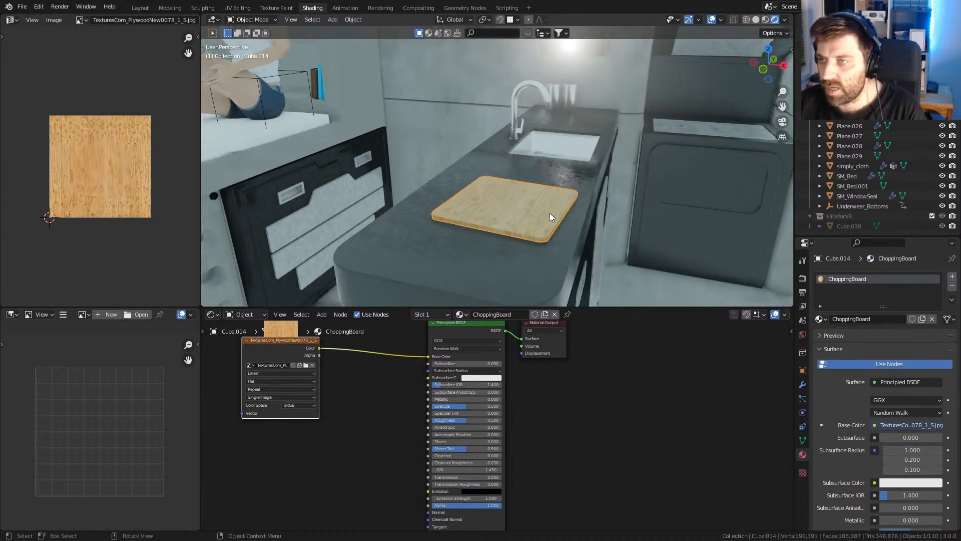
{"action": "scroll", "coordinate": [549, 213], "scroll_direction": "up", "scroll_amount": 2}
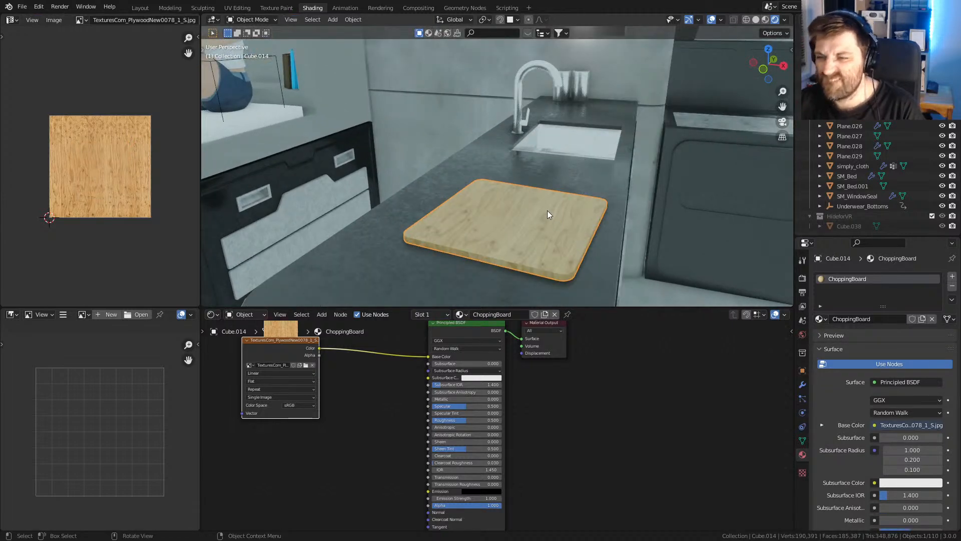
- Add a ColorRamp node fed by the plywood image's Color and link its Color output to the Principled BSDF's Roughness
{"action": "middle_click_drag", "start_coordinate": [345, 351], "coordinate": [362, 351]}
{"action": "left_click_drag", "start_coordinate": [306, 345], "coordinate": [234, 348]}
{"action": "key", "text": "shift+a"}
{"action": "left_click", "coordinate": [328, 359]}
{"action": "type", "text": "col"}
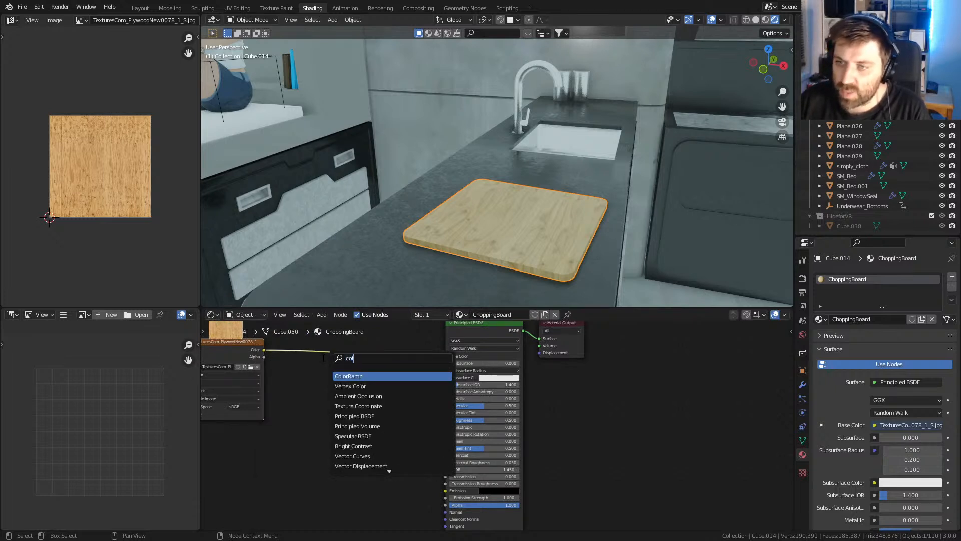
{"action": "key", "text": "Return"}
{"action": "left_click_drag", "start_coordinate": [266, 351], "coordinate": [307, 453]}
{"action": "left_click_drag", "start_coordinate": [384, 401], "coordinate": [405, 404]}
{"action": "left_click_drag", "start_coordinate": [419, 450], "coordinate": [384, 401]}
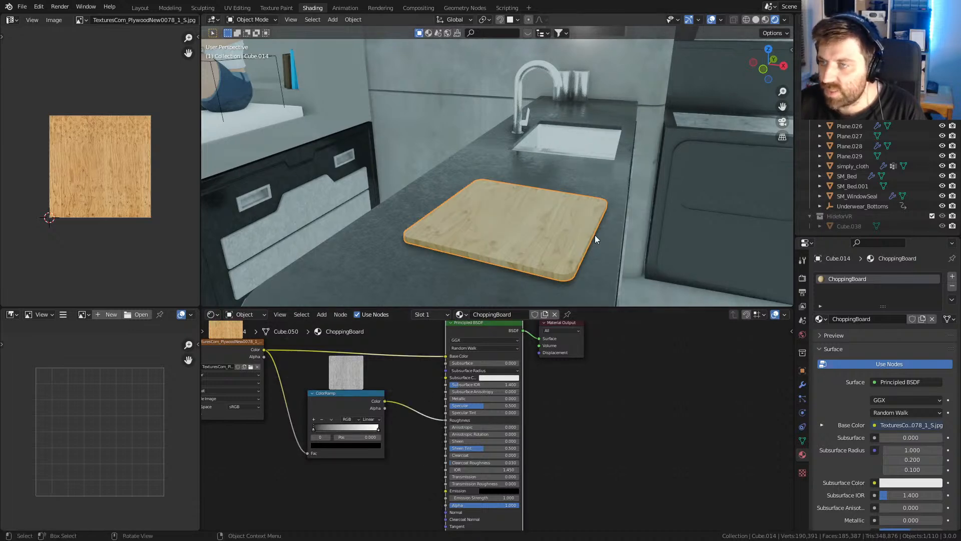
- Increase the contrast of the chopping board's roughness ColorRamp, moving the black stop inward and the white stop to 0.555
{"action": "scroll", "coordinate": [595, 236], "scroll_direction": "up", "scroll_amount": 2}
{"action": "mouse_move", "coordinate": [593, 236]}
{"action": "middle_mouse_down"}
{"action": "mouse_move", "coordinate": [603, 211]}
{"action": "mouse_move", "coordinate": [580, 231]}
{"action": "middle_mouse_up"}
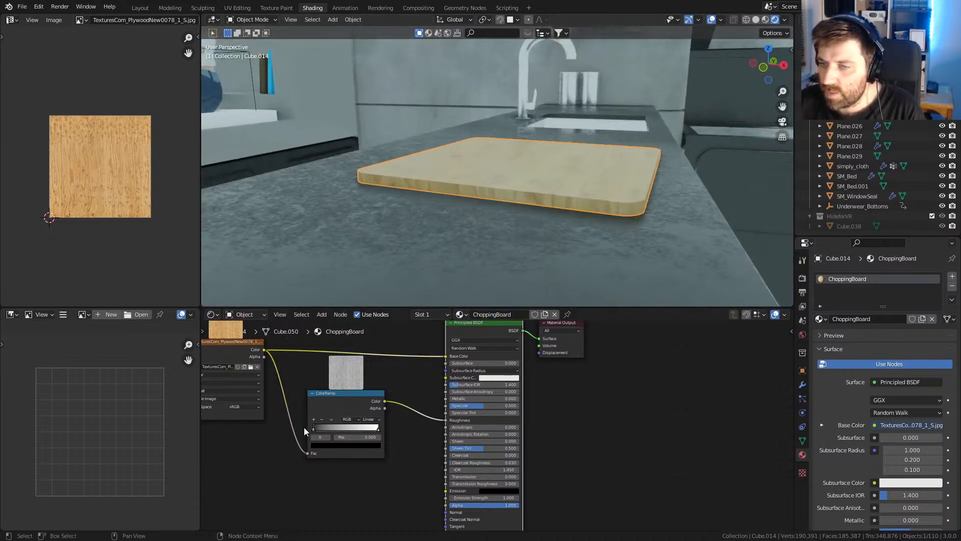
{"action": "left_click_drag", "start_coordinate": [314, 432], "coordinate": [350, 428]}
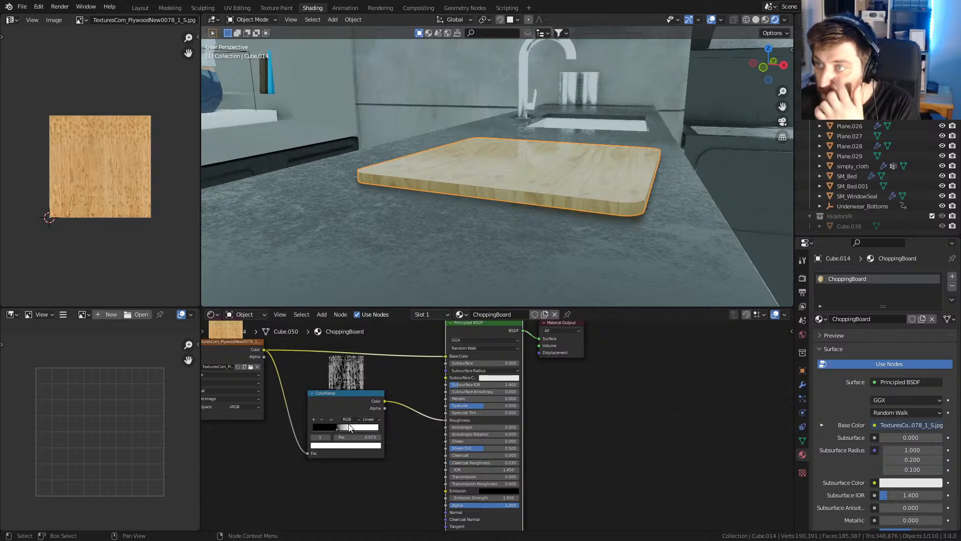
{"action": "middle_click_drag", "start_coordinate": [605, 158], "coordinate": [593, 182]}
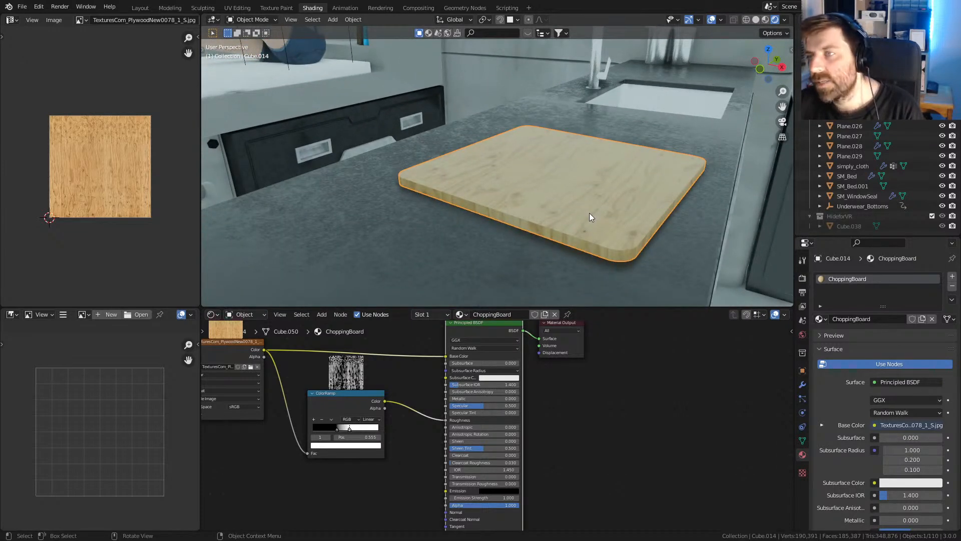
- Move the grunge decal on the kitchen countertop slightly along the global Z axis
{"action": "scroll", "coordinate": [590, 213], "scroll_direction": "down", "scroll_amount": 3}
{"action": "left_click", "coordinate": [491, 246]}
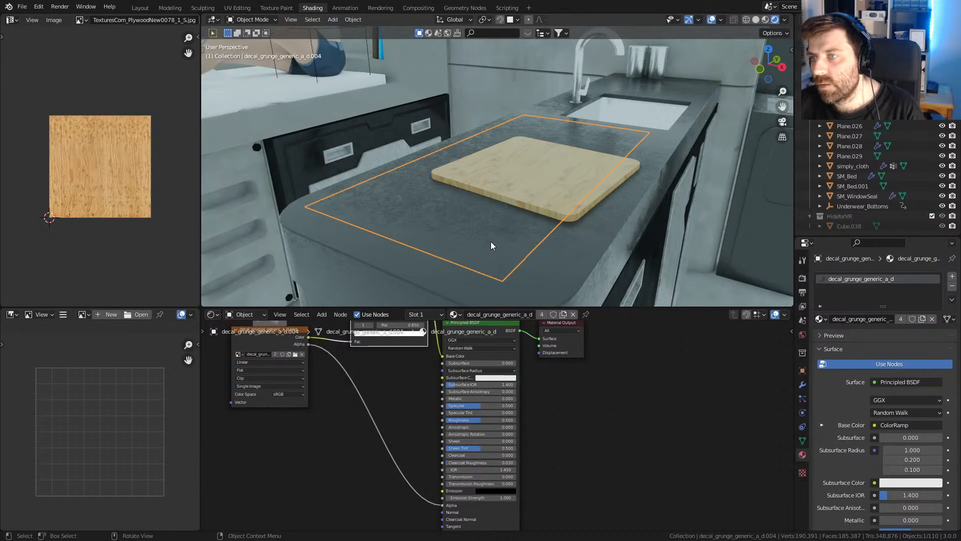
{"action": "key", "text": "g"}
{"action": "key", "text": "z"}
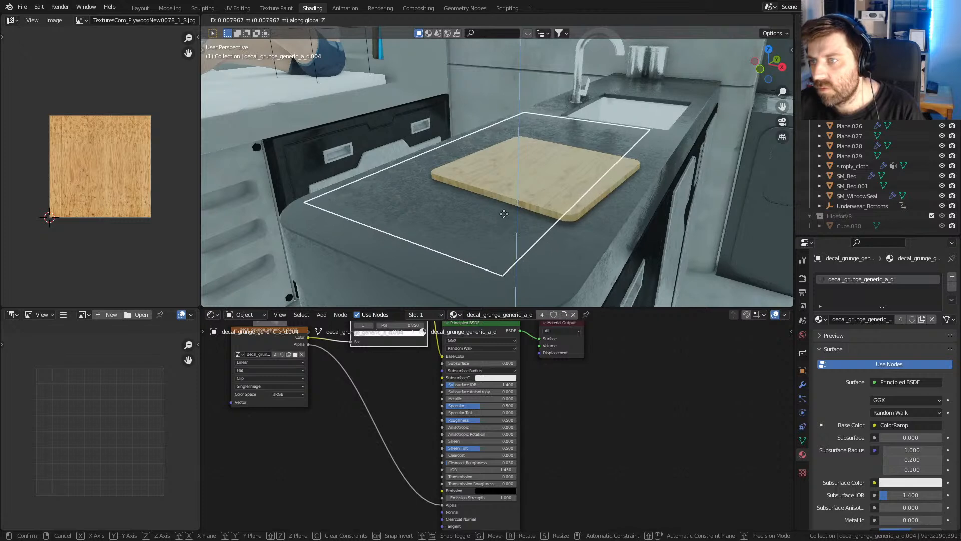
{"action": "left_click", "coordinate": [518, 275]}
{"action": "middle_click_drag", "start_coordinate": [518, 274], "coordinate": [513, 249]}
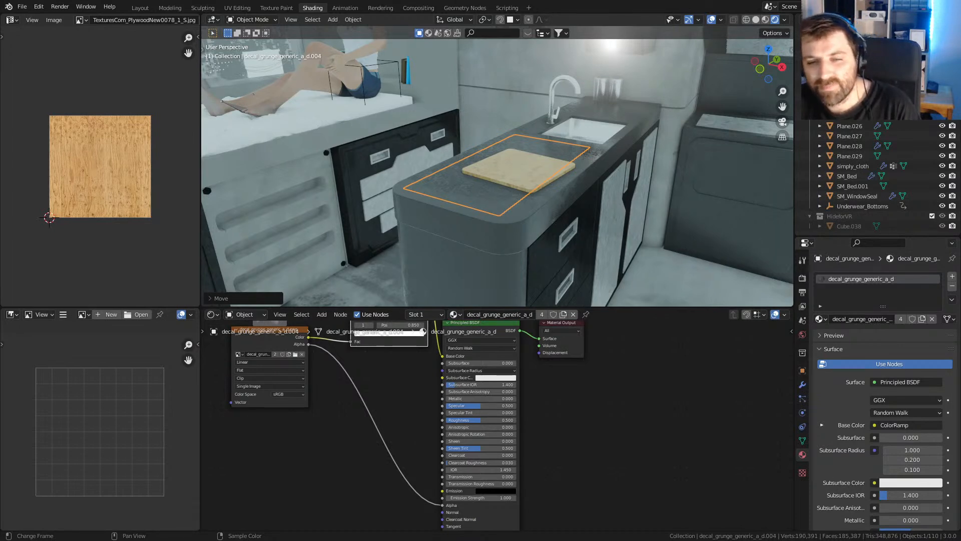
- Open the oven unit beside the kitchen counter for mesh editing, framed up close
{"action": "scroll", "coordinate": [621, 273], "scroll_direction": "down", "scroll_amount": 3}
{"action": "middle_click_drag", "start_coordinate": [621, 273], "coordinate": [566, 224], "text": "shift"}
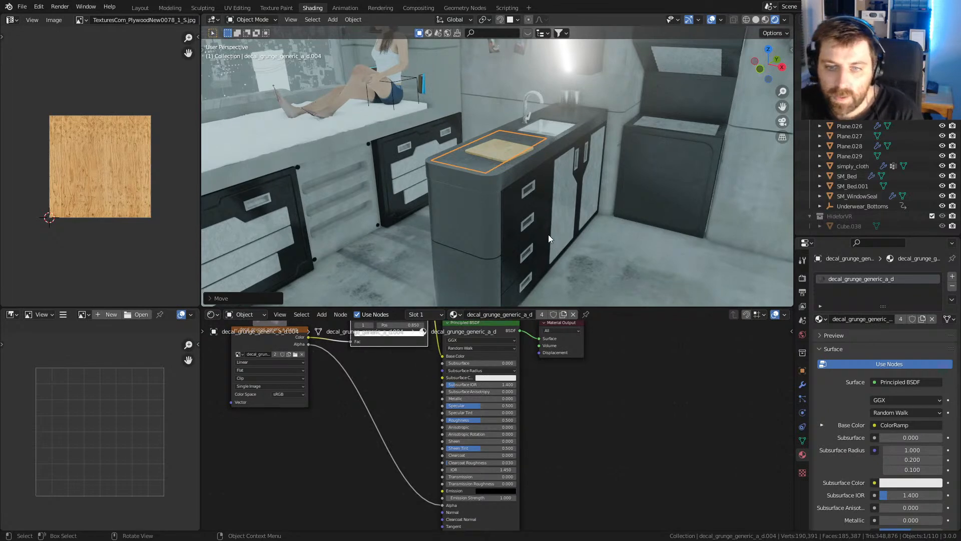
{"action": "middle_click_drag", "start_coordinate": [545, 227], "coordinate": [527, 175]}
{"action": "left_click", "coordinate": [569, 170]}
{"action": "scroll", "coordinate": [590, 170], "scroll_direction": "up", "scroll_amount": 2}
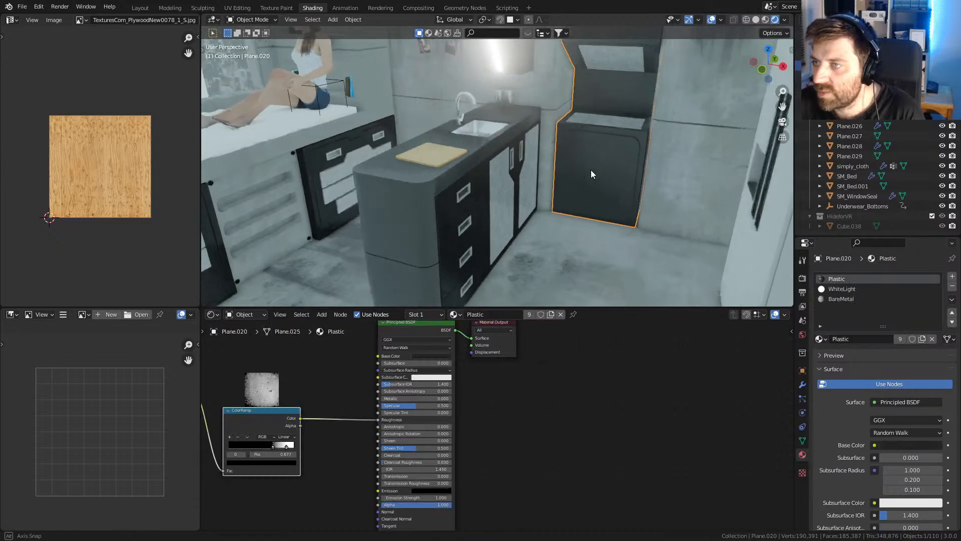
{"action": "middle_click_drag", "start_coordinate": [666, 178], "coordinate": [701, 182], "text": "shift"}
{"action": "key", "text": "KP_Decimal"}
{"action": "key", "text": "Tab"}
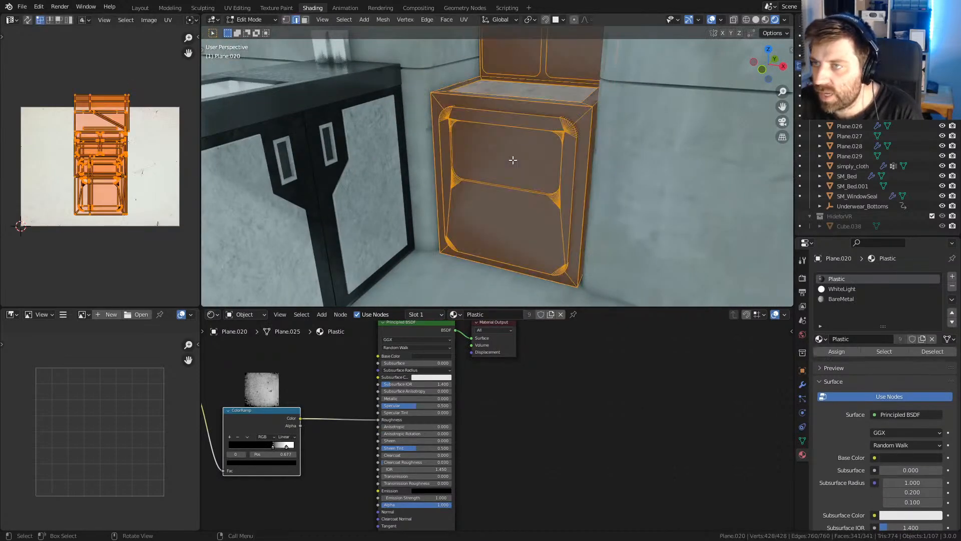
- Give the oven's front window face the existing Screen material in a new material slot
{"action": "key", "text": "F2"}
{"action": "key", "text": "Escape"}
{"action": "left_click", "coordinate": [510, 159]}
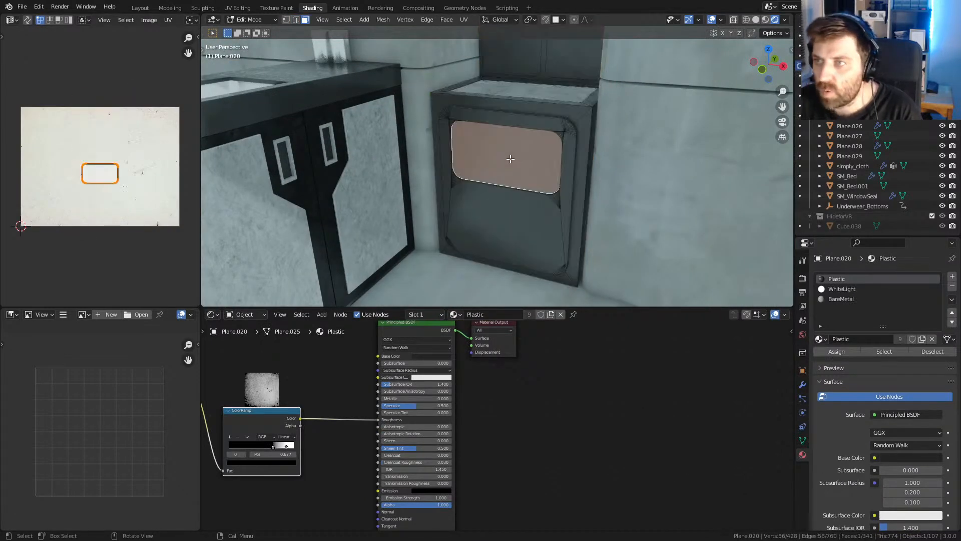
{"action": "left_click", "coordinate": [953, 276]}
{"action": "left_click", "coordinate": [820, 339]}
{"action": "scroll", "coordinate": [842, 373], "scroll_direction": "down", "scroll_amount": 10}
{"action": "scroll", "coordinate": [841, 374], "scroll_direction": "down", "scroll_amount": 20}
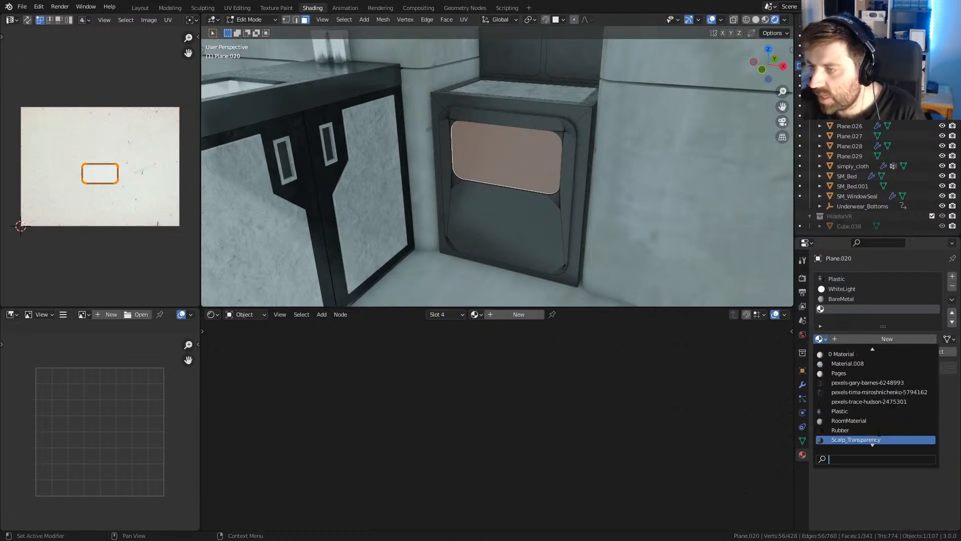
{"action": "scroll", "coordinate": [866, 421], "scroll_direction": "up", "scroll_amount": 14}
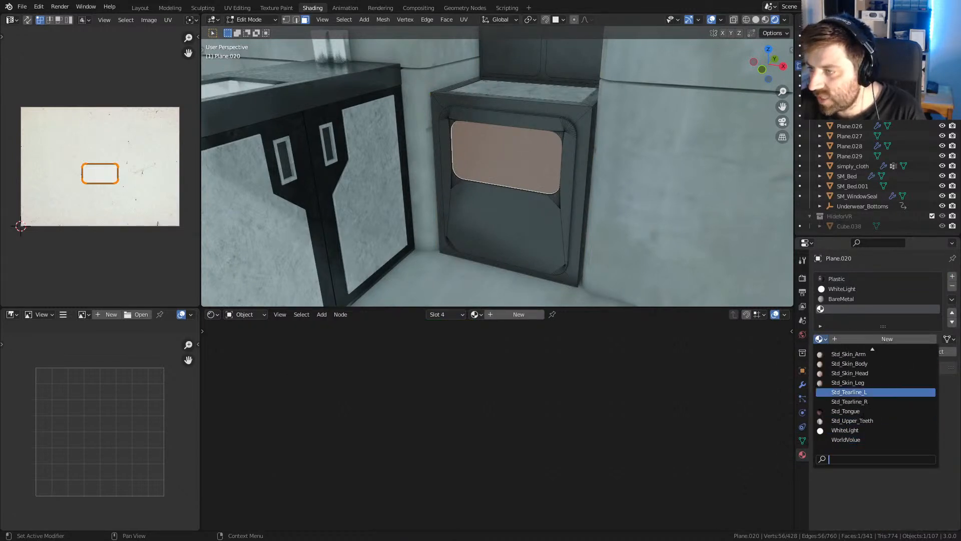
{"action": "scroll", "coordinate": [866, 421], "scroll_direction": "up", "scroll_amount": 8}
{"action": "scroll", "coordinate": [866, 420], "scroll_direction": "down", "scroll_amount": 8}
{"action": "left_click", "coordinate": [834, 421]}
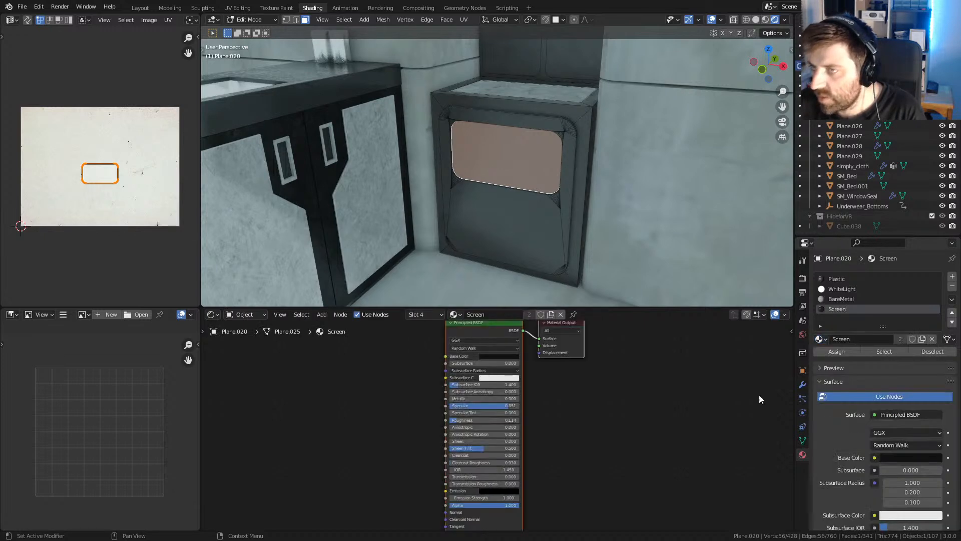
{"action": "scroll", "coordinate": [501, 217], "scroll_direction": "down", "scroll_amount": 3}
{"action": "key", "text": "Tab"}
- Check the room through the scene camera, with the camera frame filling the viewport
{"action": "left_click", "coordinate": [432, 274]}
{"action": "middle_click_drag", "start_coordinate": [432, 275], "coordinate": [509, 181]}
{"action": "middle_click_drag", "start_coordinate": [464, 185], "coordinate": [536, 188]}
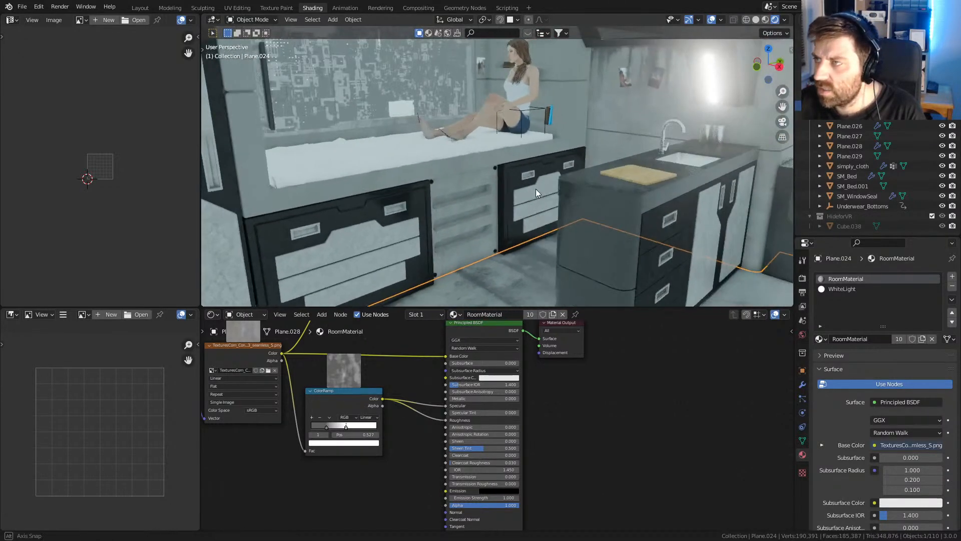
{"action": "key", "text": "KP_0"}
{"action": "key", "text": "Home"}
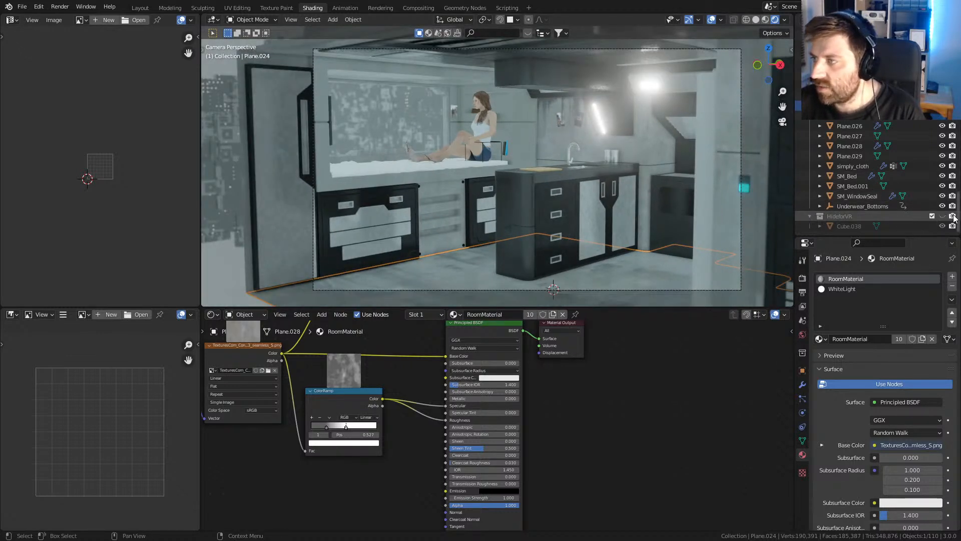
- Reveal all hidden objects in the scene, including the outer wall in front of the room
{"action": "left_click", "coordinate": [933, 216]}
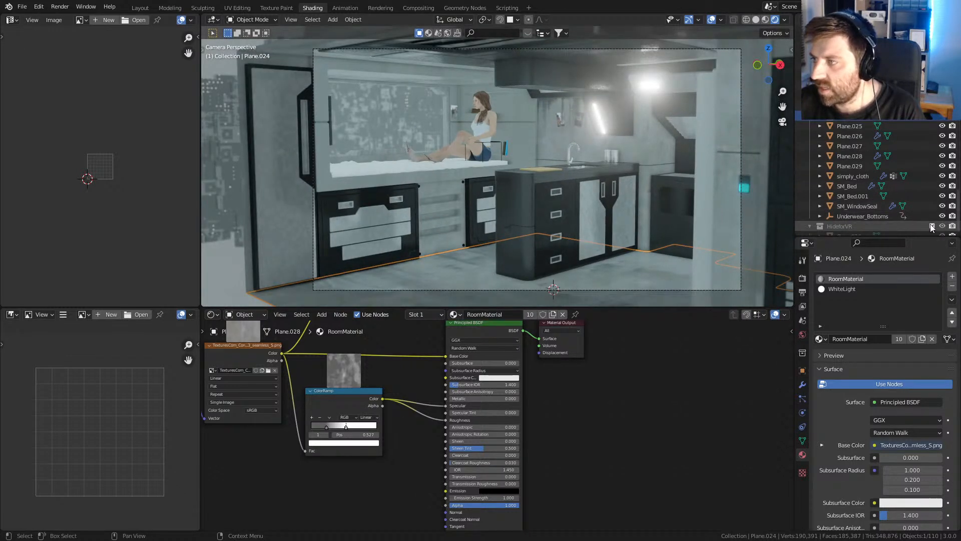
{"action": "scroll", "coordinate": [374, 139], "scroll_direction": "down", "scroll_amount": 2}
{"action": "middle_click_drag", "start_coordinate": [374, 139], "coordinate": [425, 113]}
{"action": "scroll", "coordinate": [443, 146], "scroll_direction": "down", "scroll_amount": 12}
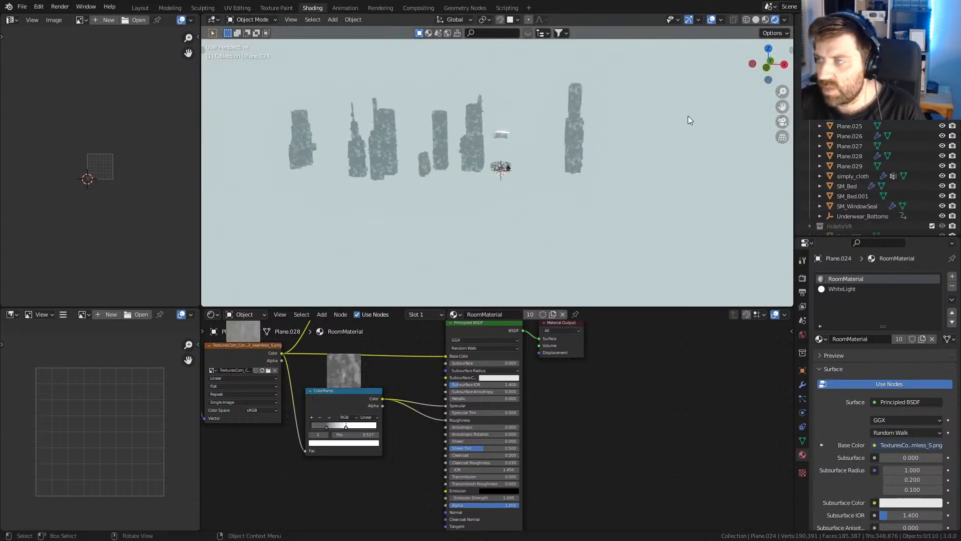
{"action": "scroll", "coordinate": [926, 230], "scroll_direction": "down", "scroll_amount": 1}
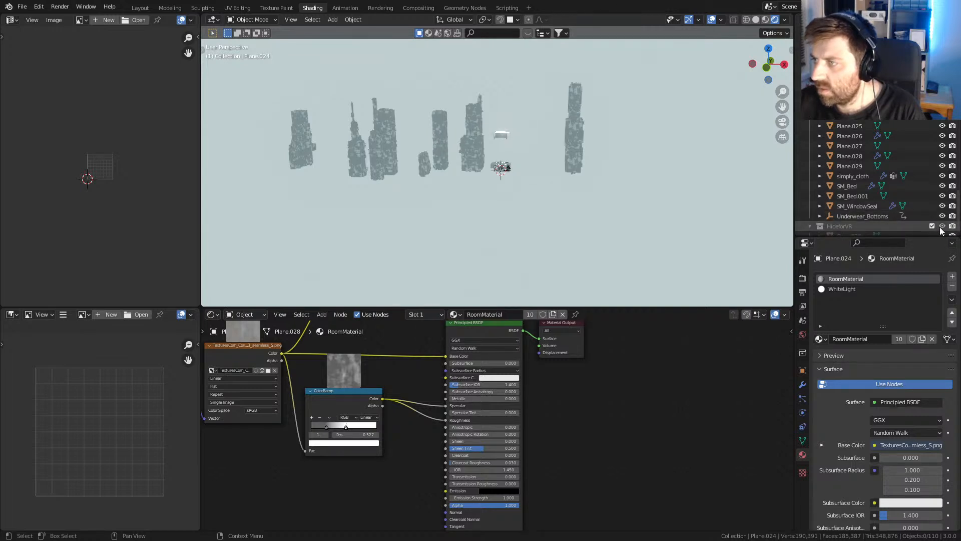
{"action": "key", "text": "alt+h"}
{"action": "middle_click_drag", "start_coordinate": [486, 172], "coordinate": [459, 180]}
{"action": "scroll", "coordinate": [458, 180], "scroll_direction": "up", "scroll_amount": 7}
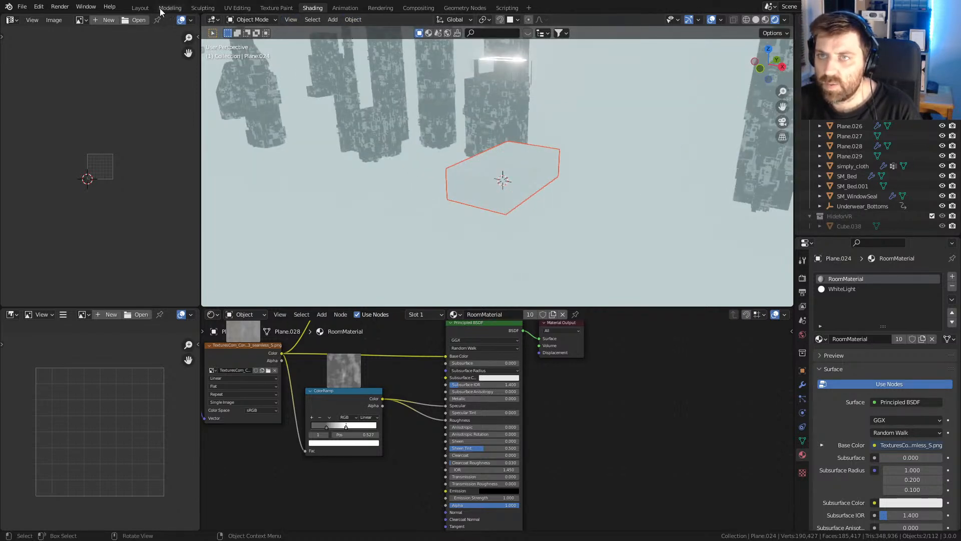
- In the Layout workspace, enable the HideforVR collection in the viewport and remove the wall blocking the camera's view
{"action": "left_click", "coordinate": [140, 7]}
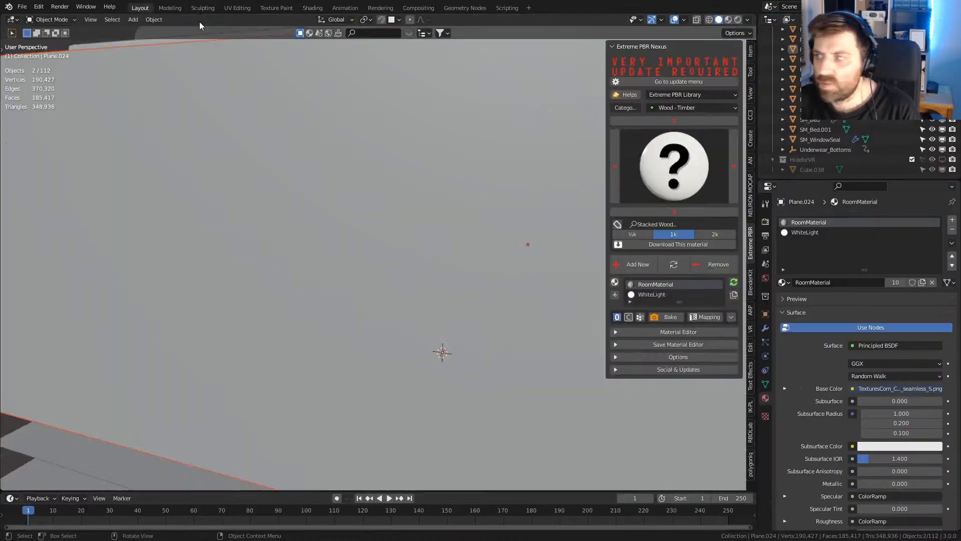
{"action": "left_click", "coordinate": [943, 159]}
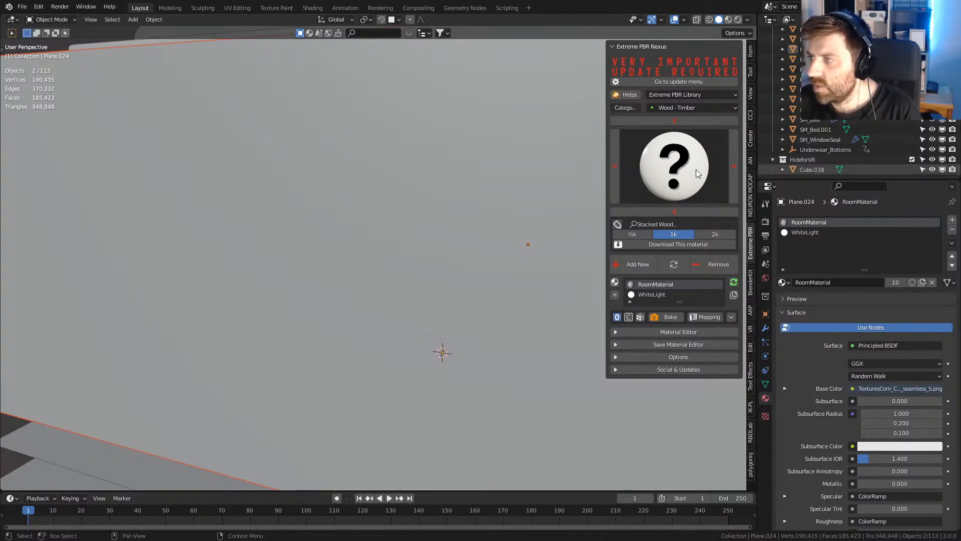
{"action": "key", "text": "KP_0"}
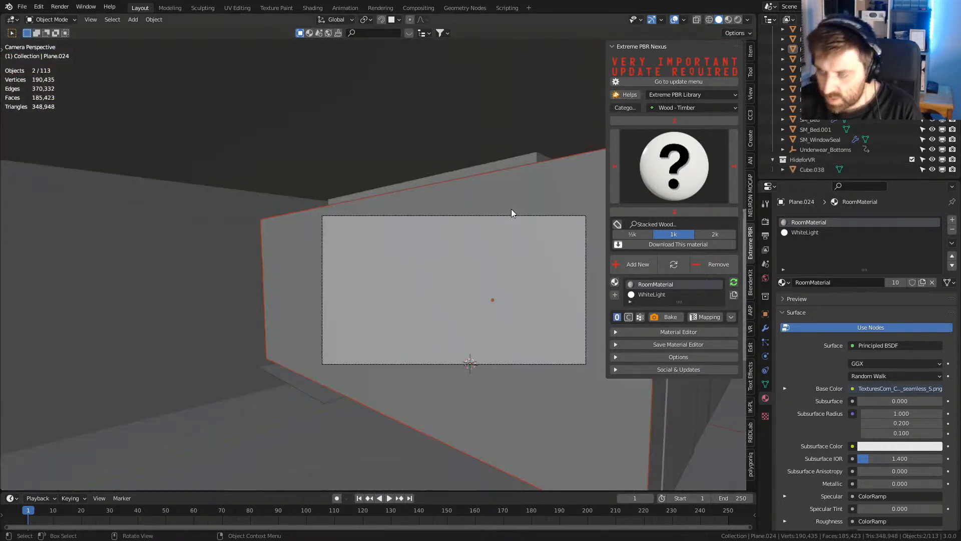
{"action": "key", "text": "Delete"}
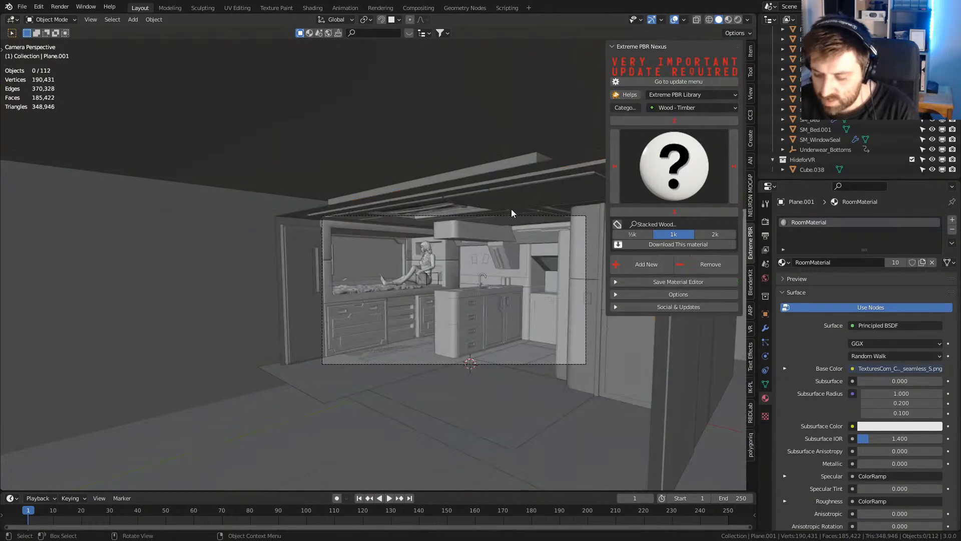
- Test-render the camera view, switch the render engine to Cycles and render the frame again
{"action": "key", "text": "F12"}
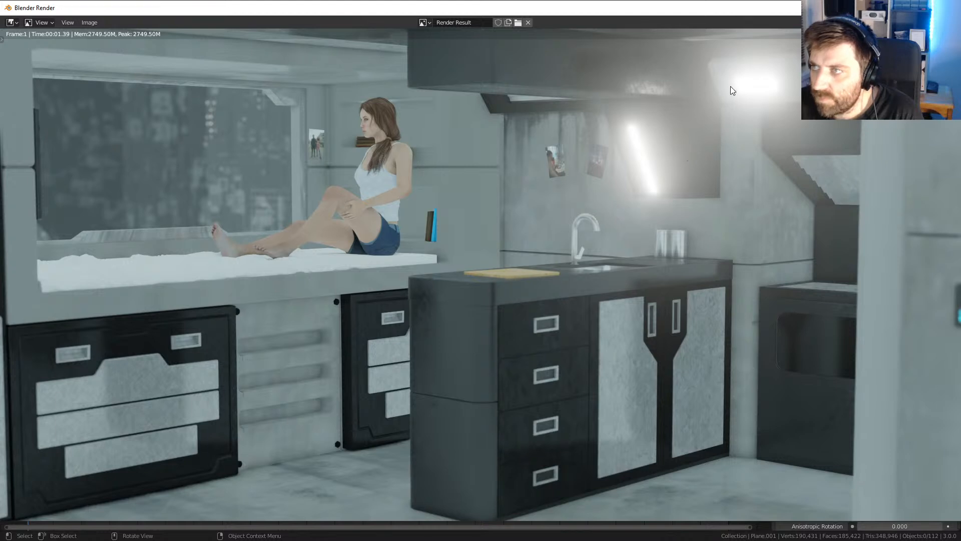
{"action": "key", "text": "Escape"}
{"action": "left_click", "coordinate": [765, 222]}
{"action": "left_click", "coordinate": [871, 220]}
{"action": "left_click", "coordinate": [867, 253]}
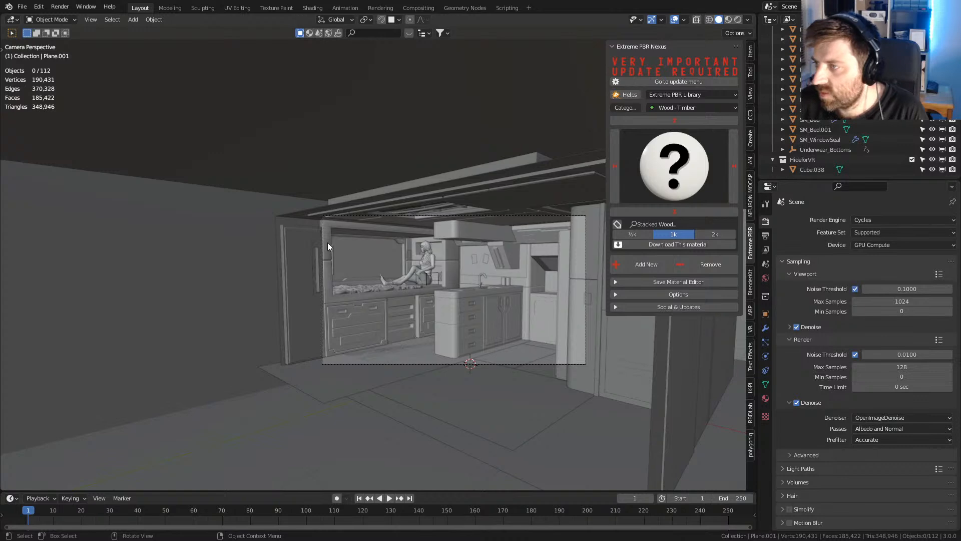
{"action": "key", "text": "F12"}
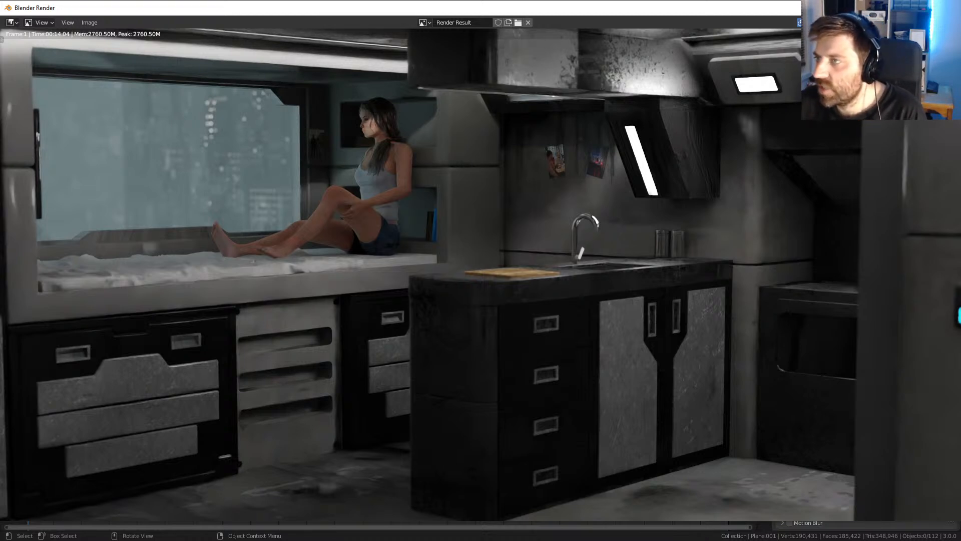
{"action": "key", "text": "Escape"}
- Unwrap all faces of the overhead cabinets along the kitchen wall with Cube Projection
{"action": "middle_click_drag", "start_coordinate": [590, 207], "coordinate": [529, 247]}
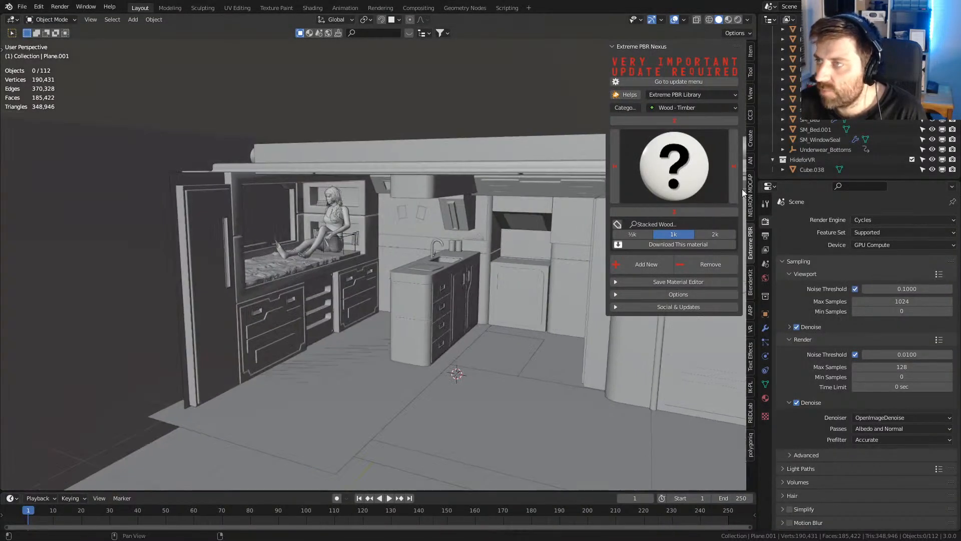
{"action": "key", "text": "n"}
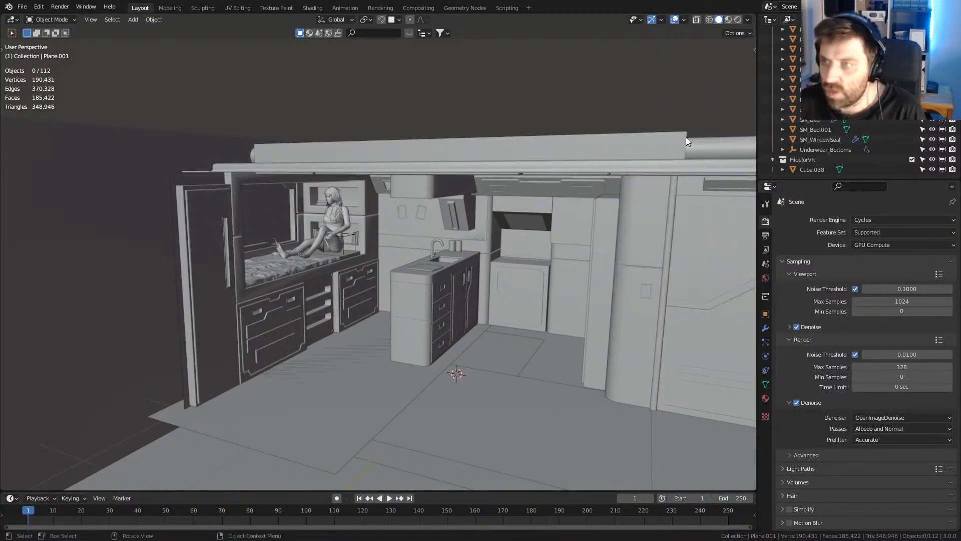
{"action": "scroll", "coordinate": [536, 175], "scroll_direction": "up", "scroll_amount": 4}
{"action": "left_click", "coordinate": [556, 173]}
{"action": "middle_click_drag", "start_coordinate": [575, 170], "coordinate": [461, 197]}
{"action": "key", "text": "Tab"}
{"action": "key", "text": "a"}
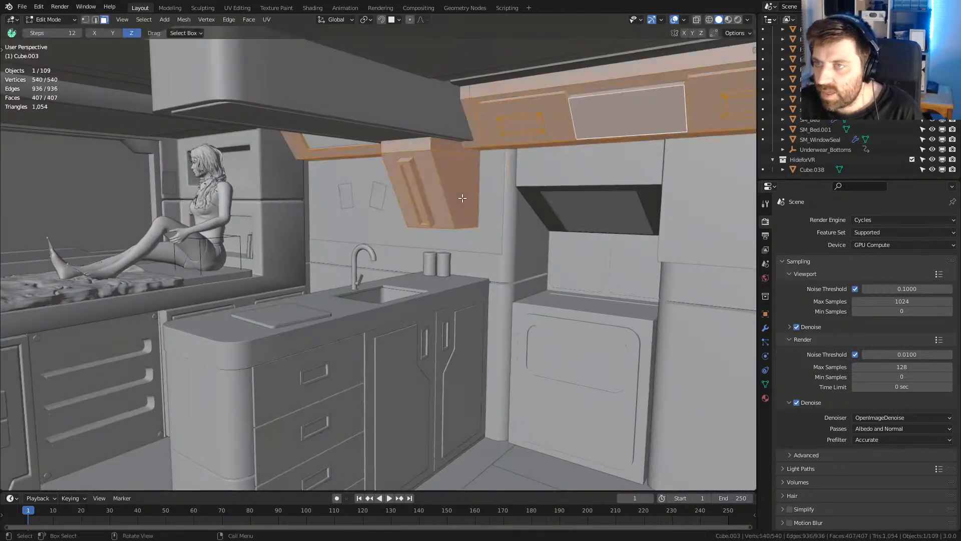
{"action": "key", "text": "u"}
{"action": "left_click", "coordinate": [462, 197]}
{"action": "key", "text": "Tab"}
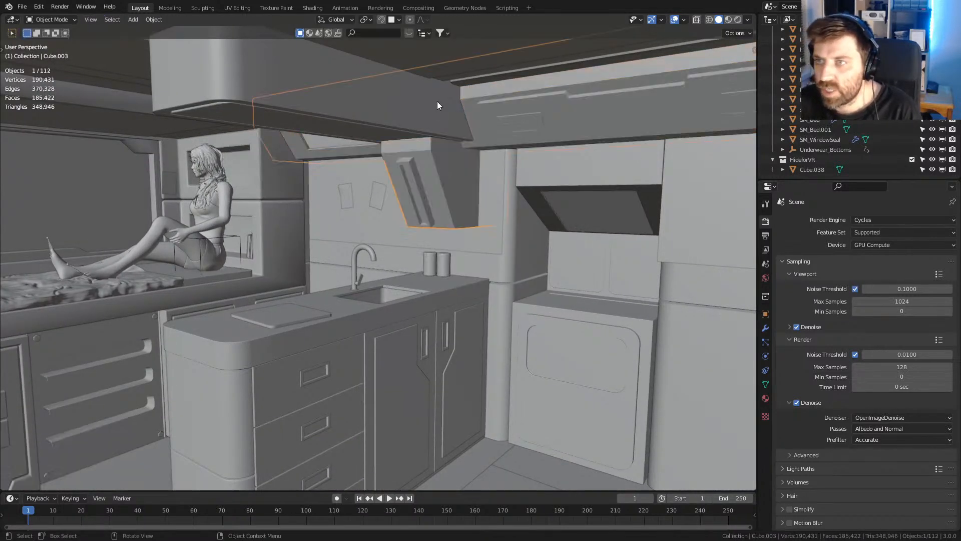
- Unwrap the object forming the kitchen counter and its overhead hood with Cube Projection
{"action": "left_click", "coordinate": [437, 102]}
{"action": "key", "text": "Tab"}
{"action": "key", "text": "u"}
{"action": "left_click", "coordinate": [444, 130]}
{"action": "key", "text": "Tab"}
- Unwrap all faces of the oven unit with Cube Projection
{"action": "left_click", "coordinate": [572, 310]}
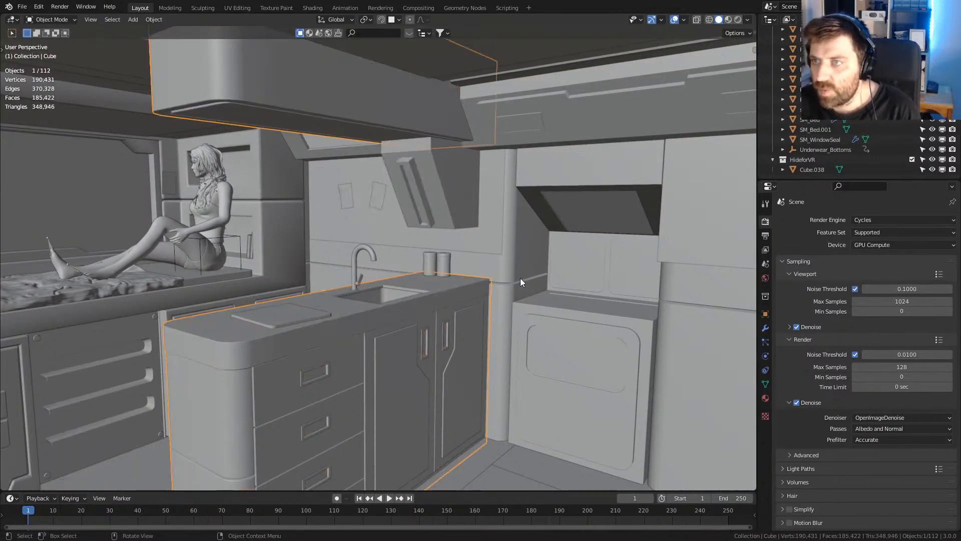
{"action": "key", "text": "Tab"}
{"action": "key", "text": "u"}
{"action": "left_click", "coordinate": [582, 325]}
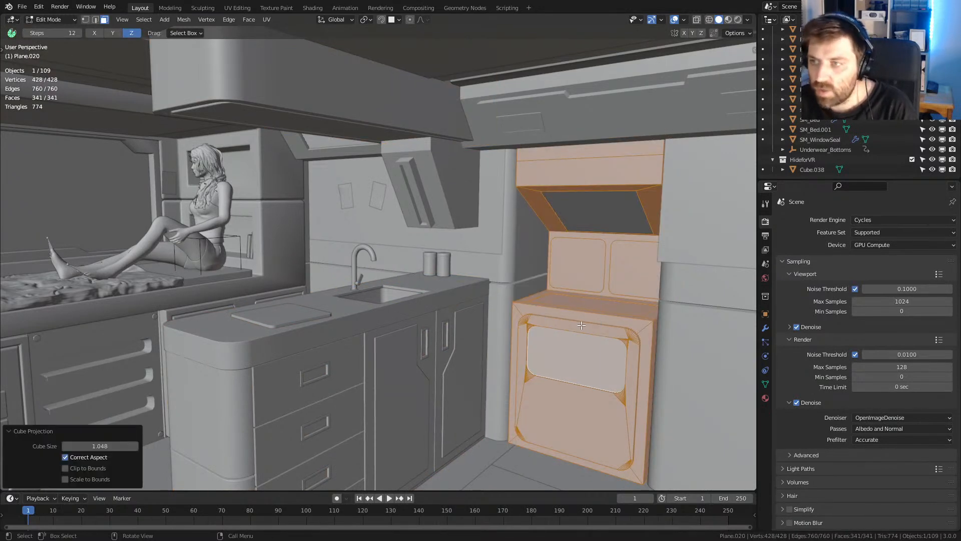
{"action": "scroll", "coordinate": [581, 325], "scroll_direction": "down", "scroll_amount": 3}
{"action": "key", "text": "Tab"}
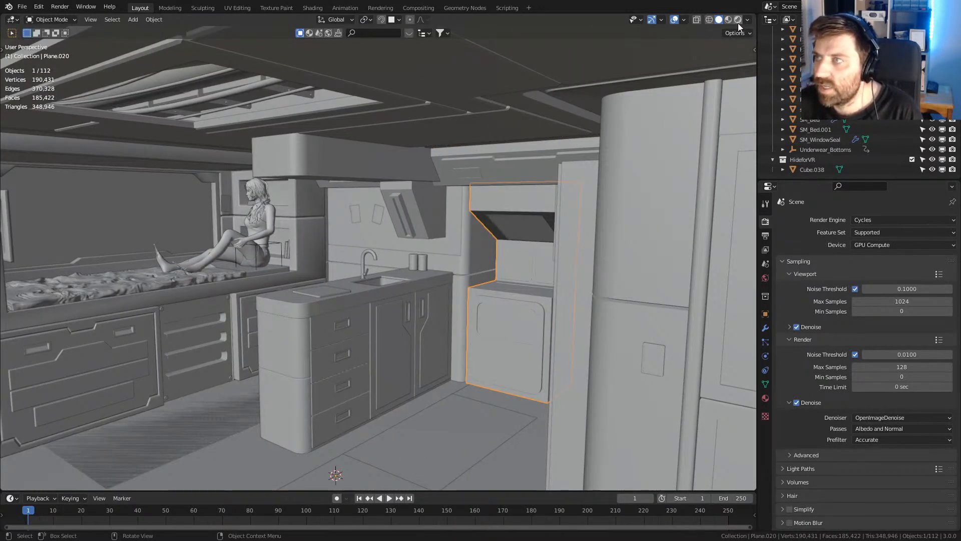
- Preview the room in rendered shading, return to solid shading and render the camera view in Cycles
{"action": "key", "text": "z"}
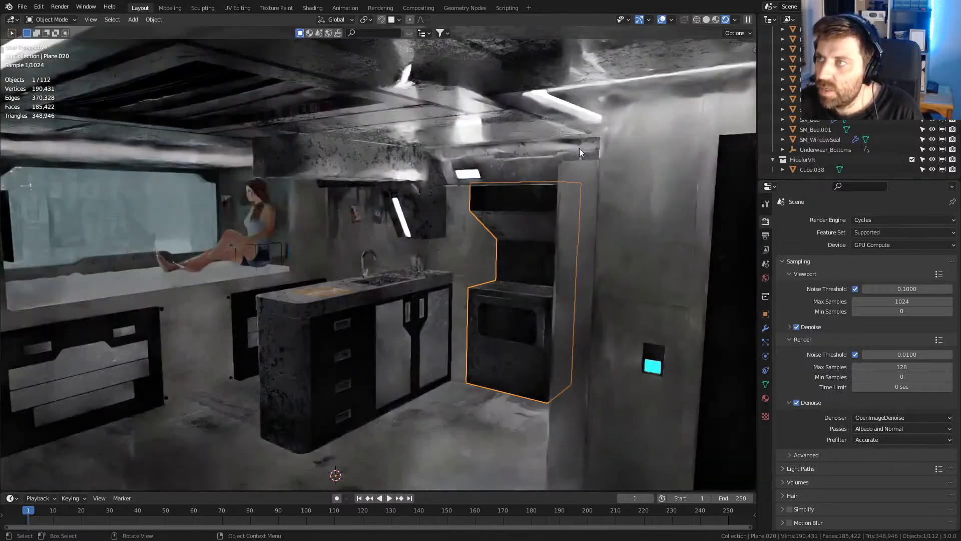
{"action": "left_click", "coordinate": [706, 19]}
{"action": "key", "text": "F12"}
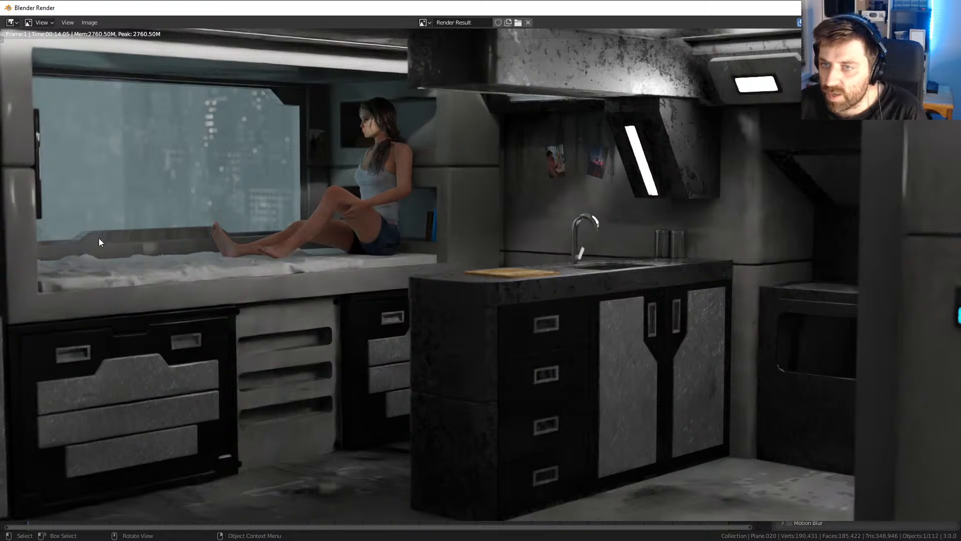
- Unwrap all faces of the window seal with Cube Projection and render the camera view again
{"action": "key", "text": "Escape"}
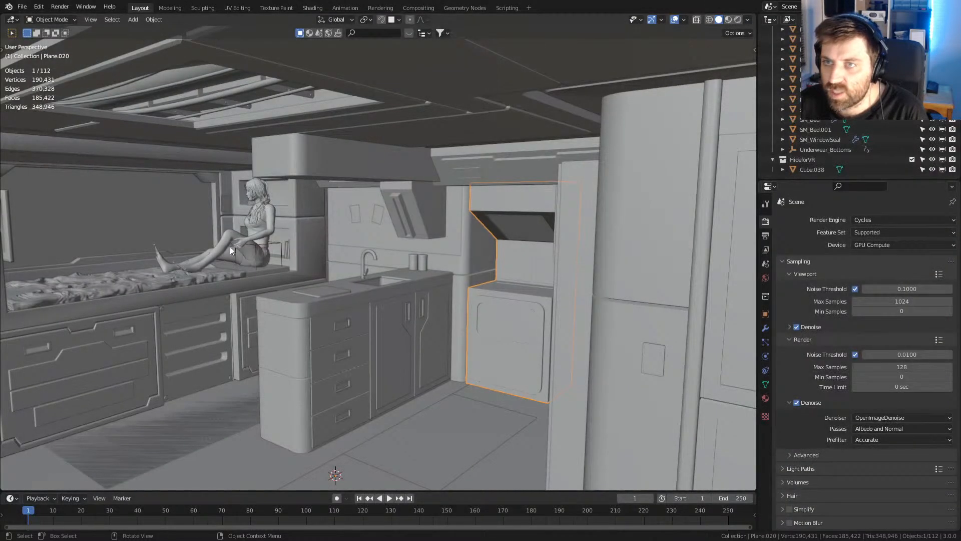
{"action": "left_click", "coordinate": [209, 186]}
{"action": "key", "text": "Tab"}
{"action": "right_click", "coordinate": [210, 185]}
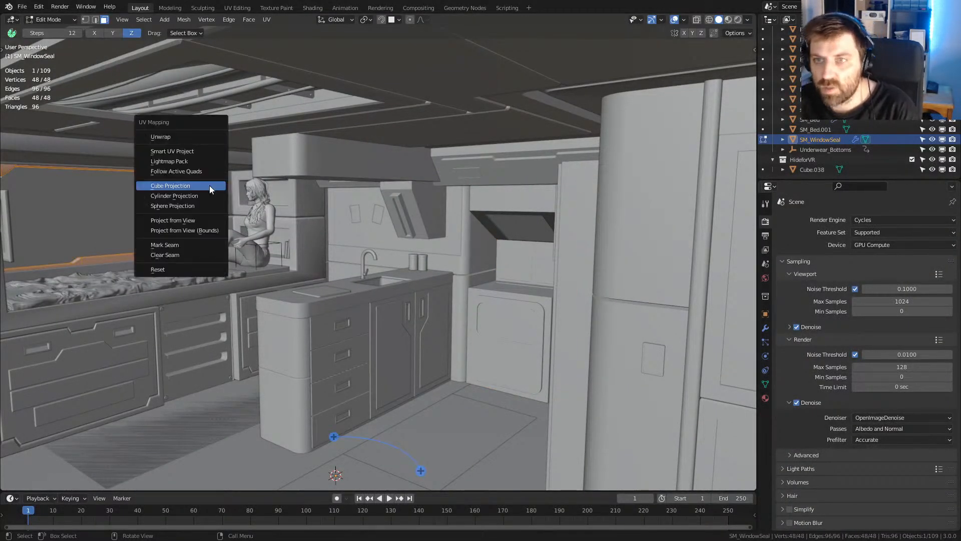
{"action": "left_click", "coordinate": [209, 187]}
{"action": "key", "text": "Tab"}
{"action": "key", "text": "F12"}
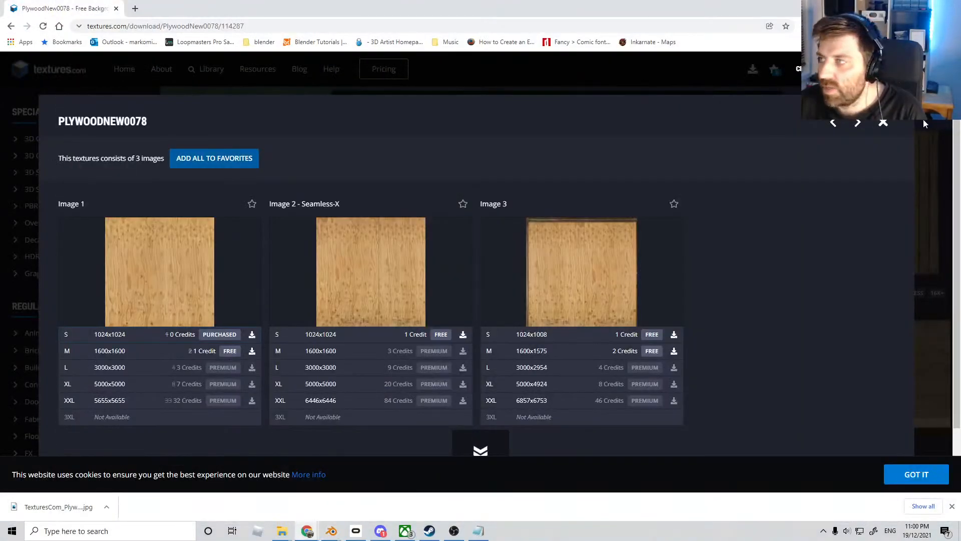
- Switch to Textures.com in the browser, replace the wood keyword with "cotton" and browse the resulting textures
{"action": "left_click", "coordinate": [885, 124]}
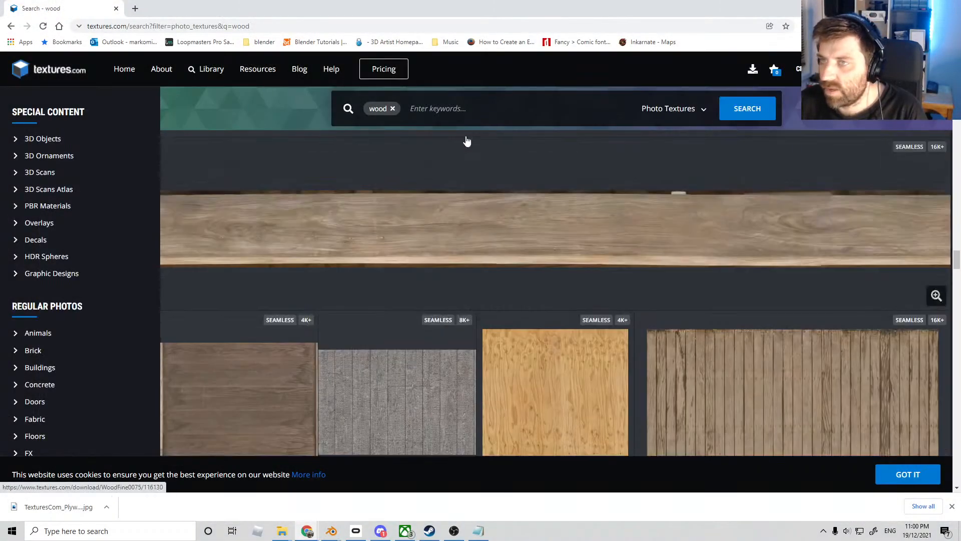
{"action": "left_click", "coordinate": [393, 108]}
{"action": "type", "text": "cotton"}
{"action": "key", "text": "Return"}
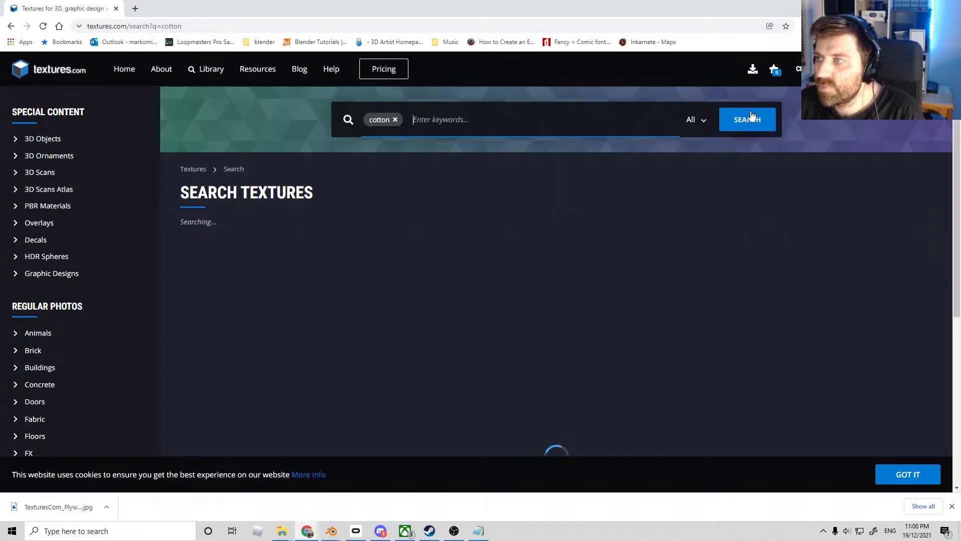
{"action": "left_click", "coordinate": [754, 119]}
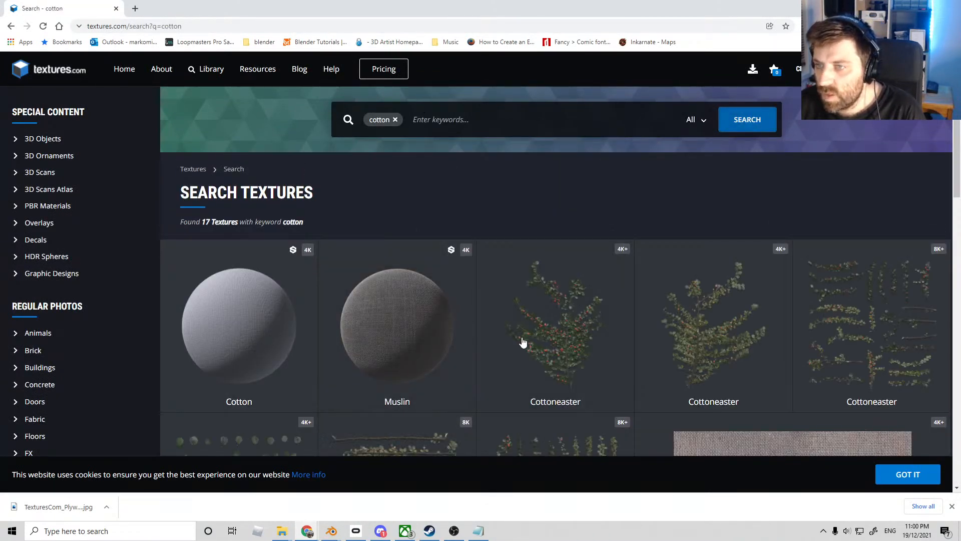
{"action": "scroll", "coordinate": [414, 242], "scroll_direction": "down", "scroll_amount": 2}
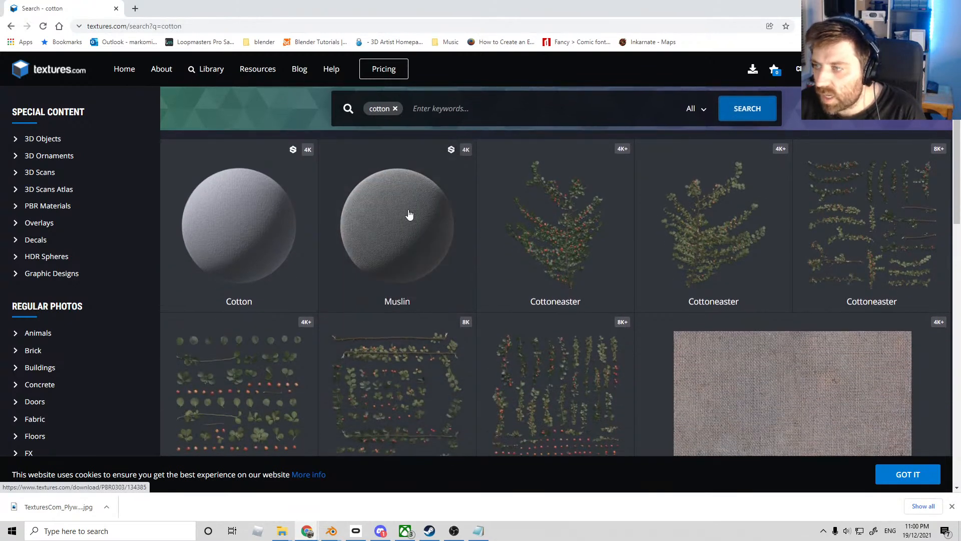
{"action": "scroll", "coordinate": [409, 214], "scroll_direction": "down", "scroll_amount": 2}
{"action": "scroll", "coordinate": [406, 209], "scroll_direction": "up", "scroll_amount": 1}
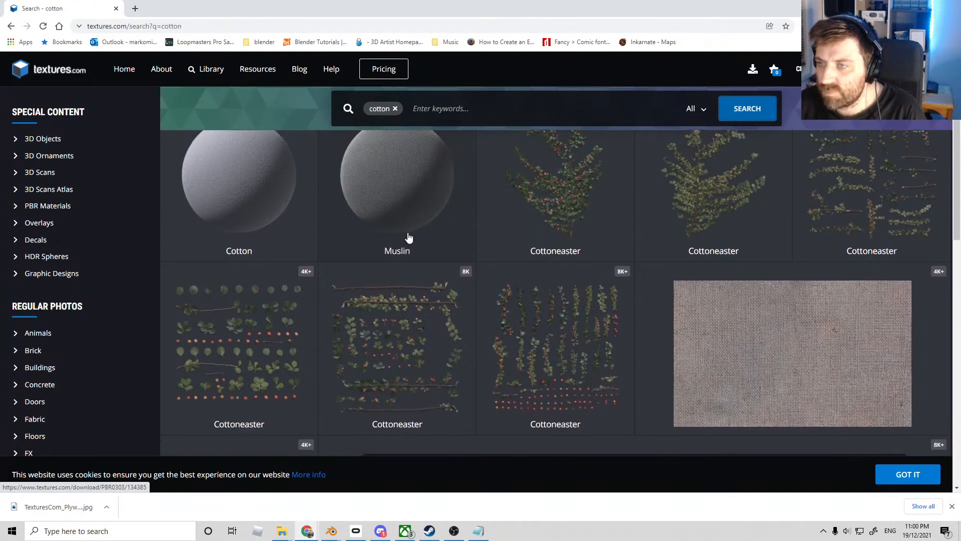
{"action": "scroll", "coordinate": [426, 231], "scroll_direction": "down", "scroll_amount": 5}
{"action": "scroll", "coordinate": [576, 191], "scroll_direction": "up", "scroll_amount": 1}
- Restrict the cotton texture search to Photo Textures
{"action": "left_click", "coordinate": [695, 109]}
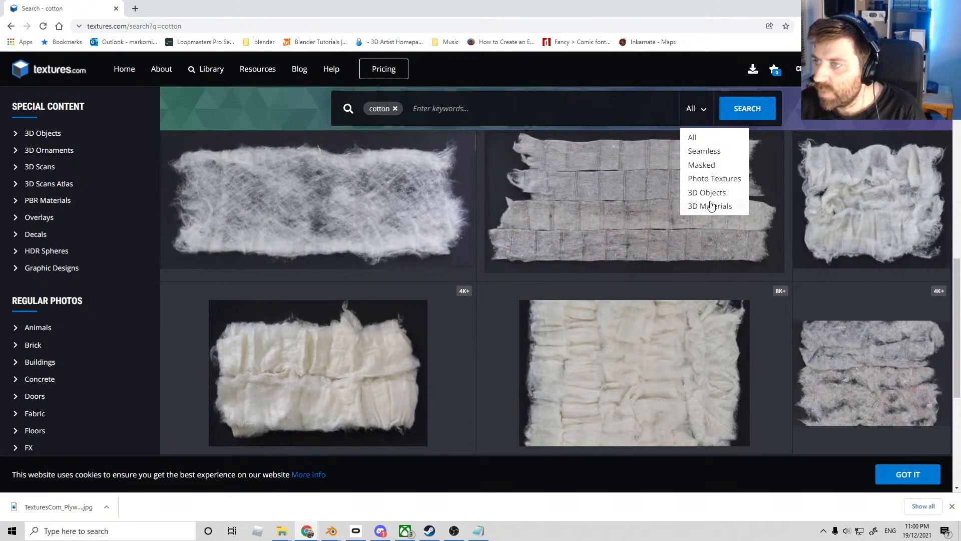
{"action": "left_click", "coordinate": [715, 179]}
{"action": "scroll", "coordinate": [451, 155], "scroll_direction": "up", "scroll_amount": 4}
{"action": "scroll", "coordinate": [501, 165], "scroll_direction": "up", "scroll_amount": 4}
{"action": "left_click", "coordinate": [694, 109]}
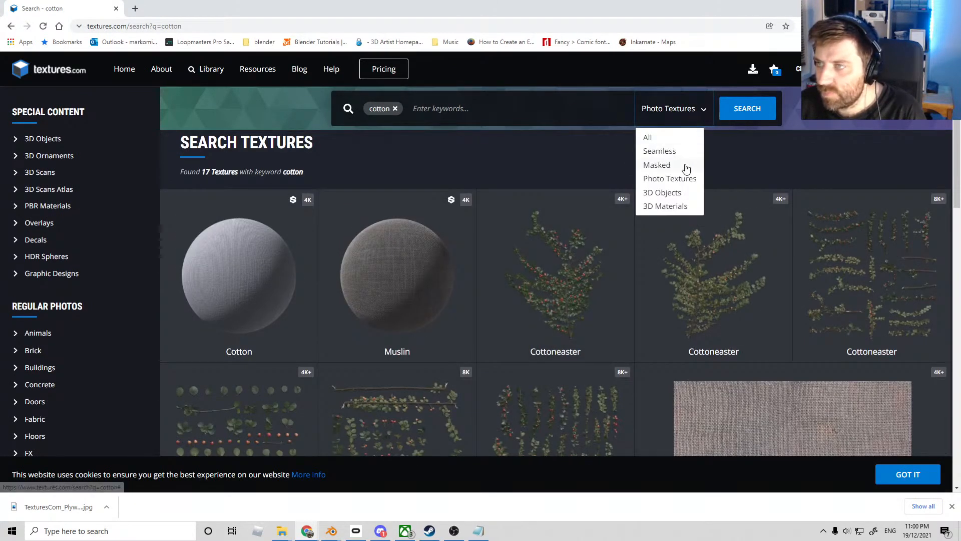
{"action": "left_click", "coordinate": [679, 151]}
{"action": "left_click", "coordinate": [685, 110]}
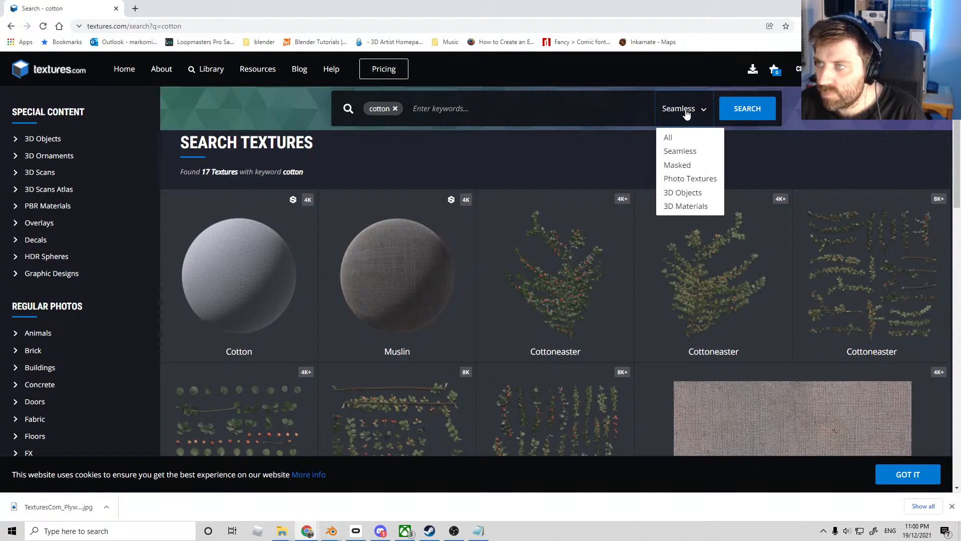
{"action": "left_click", "coordinate": [687, 179]}
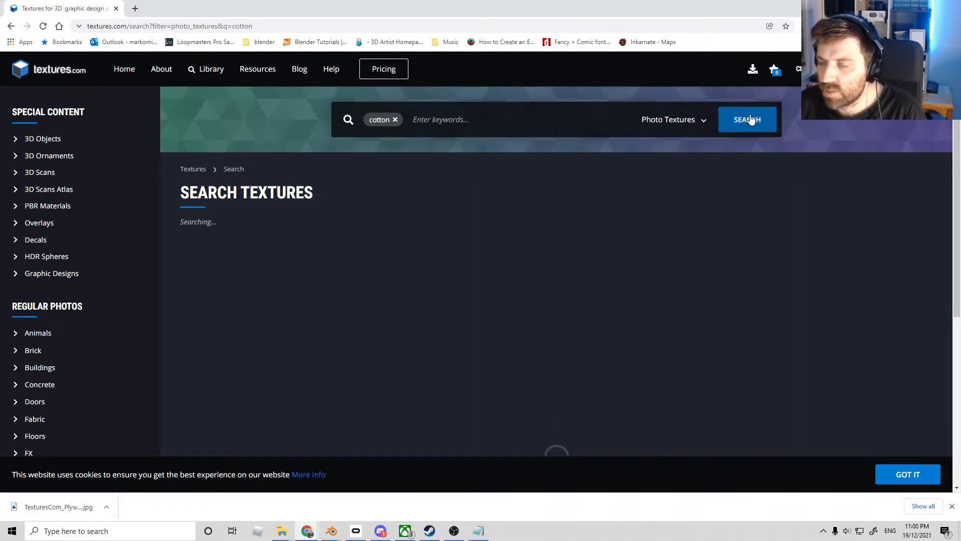
- Browse the cotton photo textures and examine the download sizes of the FabricPlain0141 woven fabric texture
{"action": "scroll", "coordinate": [346, 298], "scroll_direction": "down", "scroll_amount": 1}
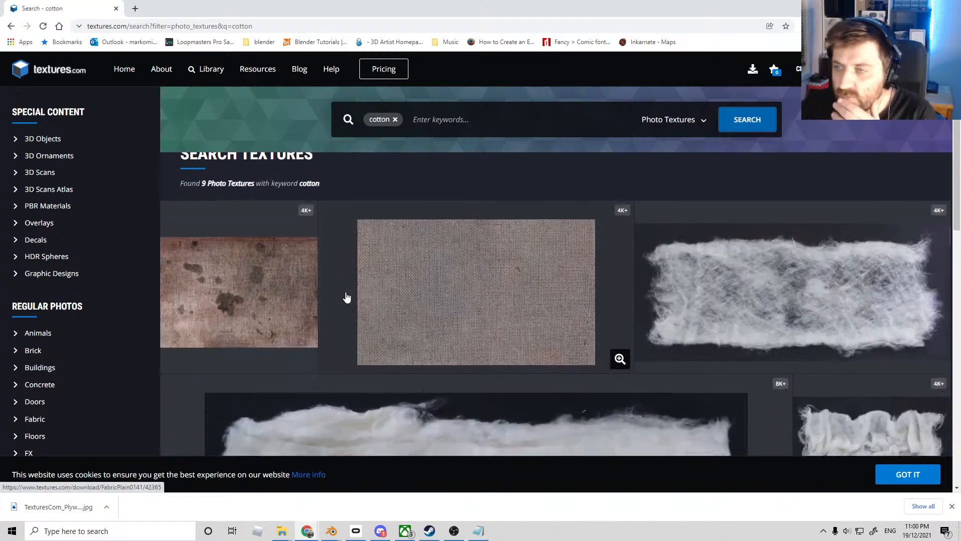
{"action": "scroll", "coordinate": [503, 298], "scroll_direction": "down", "scroll_amount": 10}
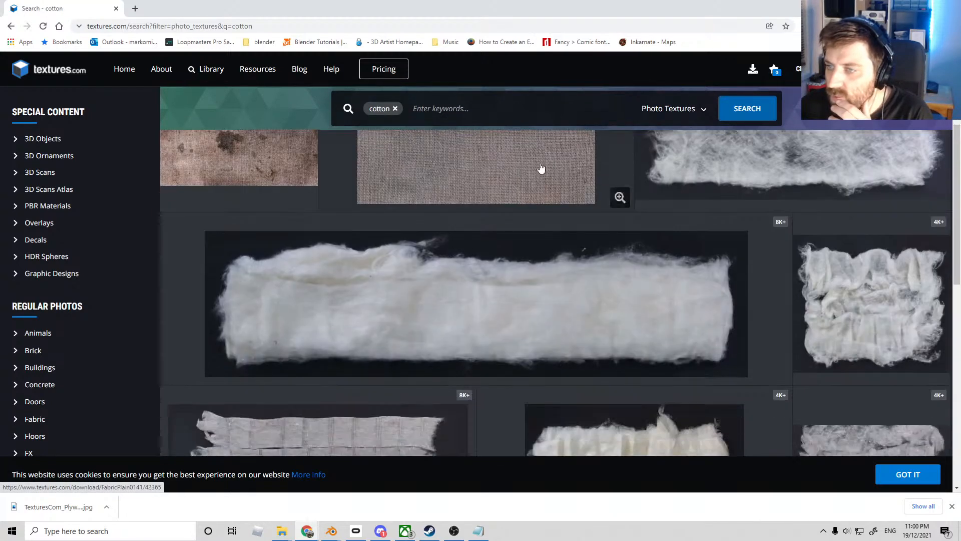
{"action": "scroll", "coordinate": [524, 317], "scroll_direction": "up", "scroll_amount": 10}
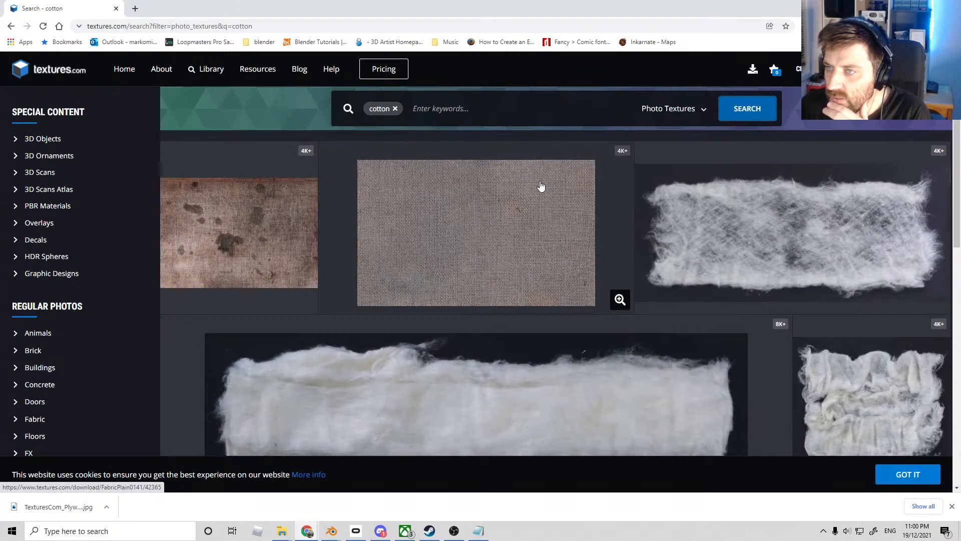
{"action": "left_click", "coordinate": [540, 186]}
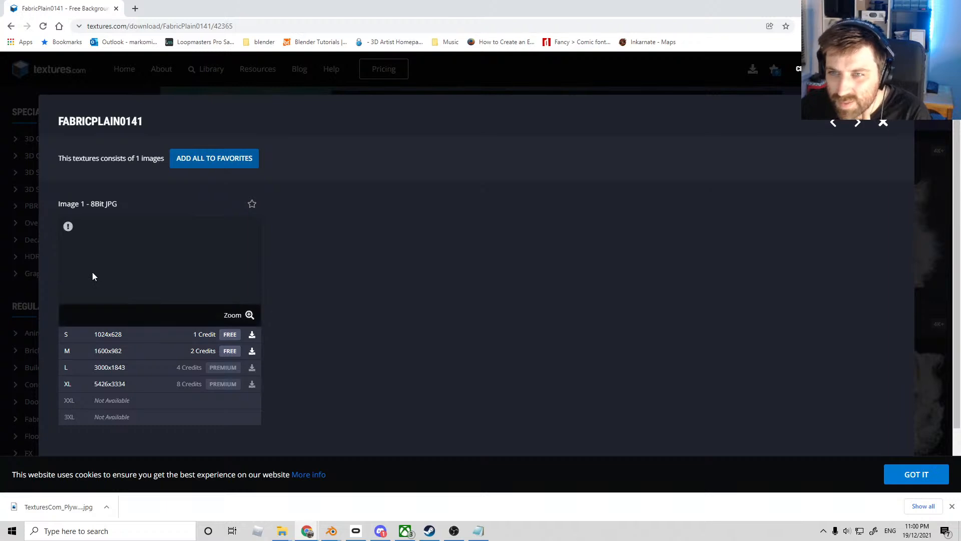
{"action": "left_click", "coordinate": [884, 126]}
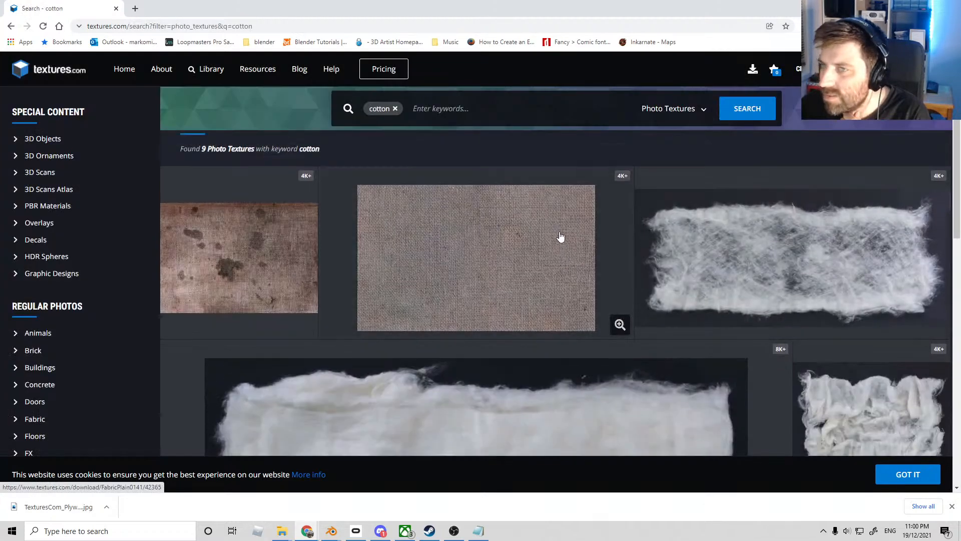
- Search the texture library for "cotten" instead
{"action": "left_click", "coordinate": [399, 121]}
{"action": "type", "text": "cotten"}
{"action": "key", "text": "Return"}
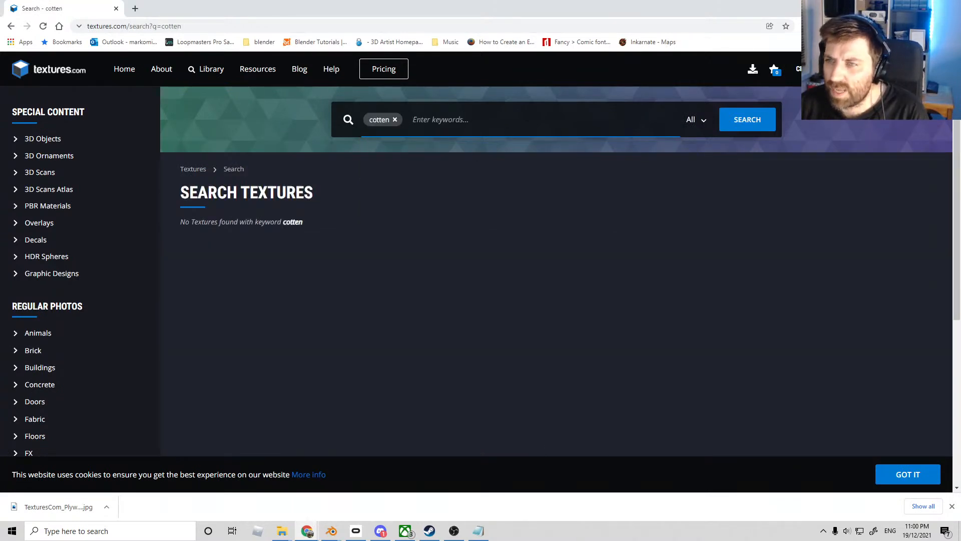
{"action": "key", "text": "BackSpace"}
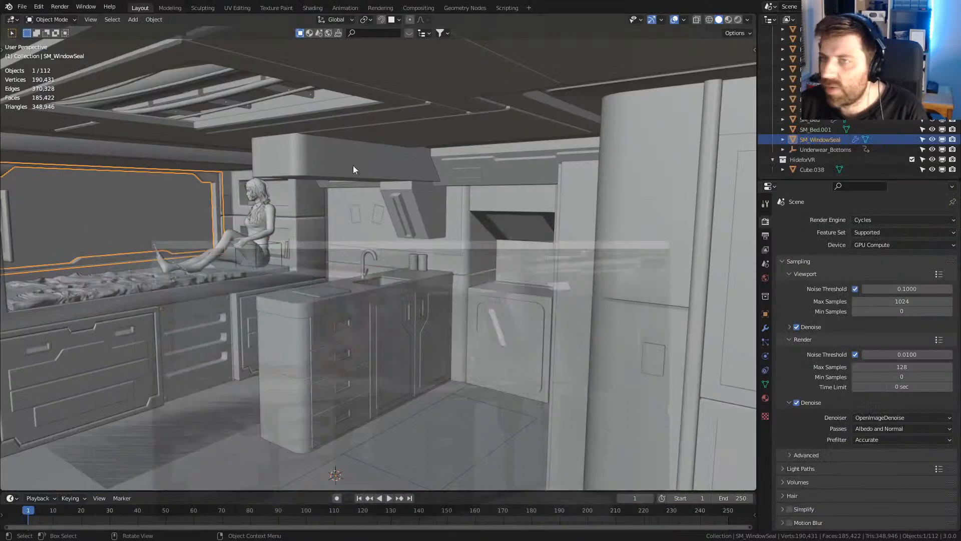
- Return to Blender, select the crumpled bed cover and choose Dark Fabric 002 from the Extreme PBR library's Fabric category
{"action": "left_click", "coordinate": [137, 276]}
{"action": "middle_click_drag", "start_coordinate": [137, 276], "coordinate": [290, 261]}
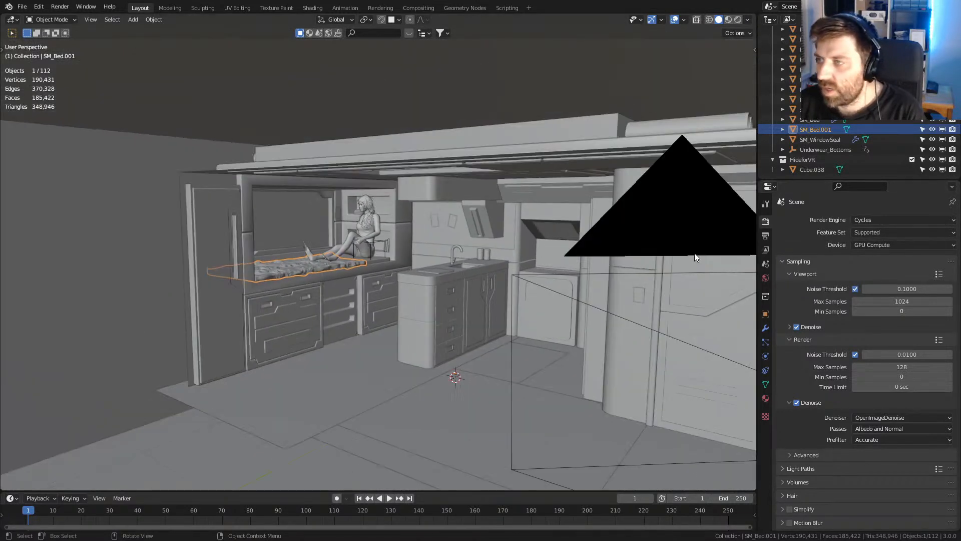
{"action": "key", "text": "n"}
{"action": "left_click", "coordinate": [679, 108]}
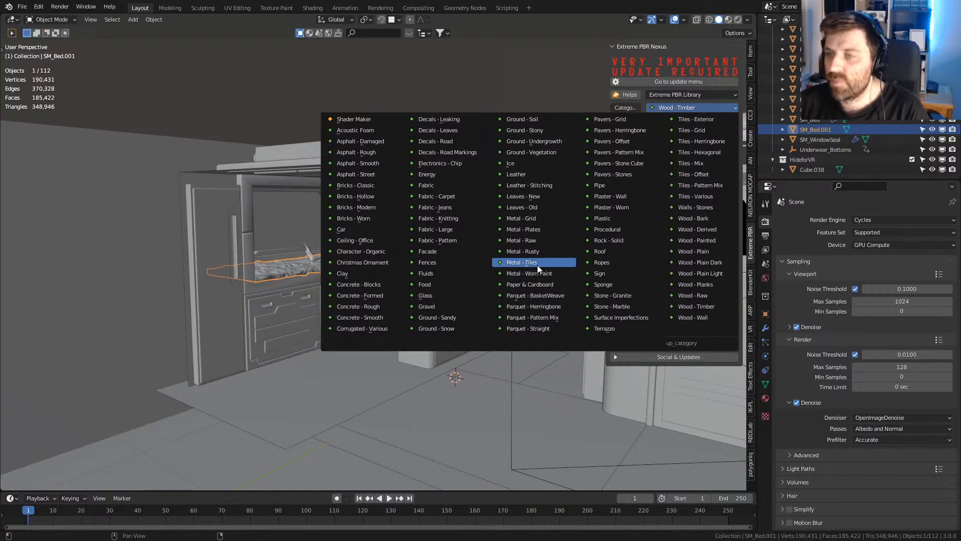
{"action": "left_click", "coordinate": [449, 189]}
{"action": "left_click", "coordinate": [654, 154]}
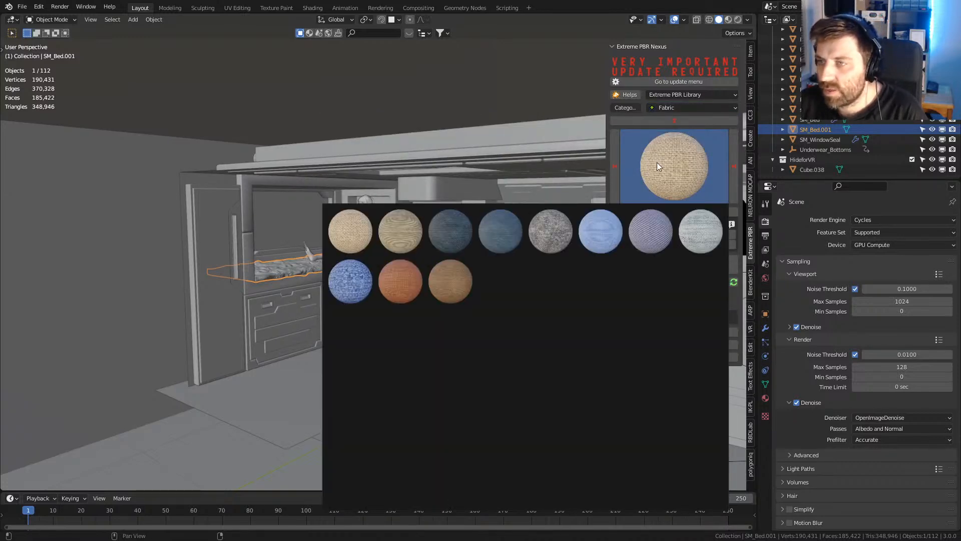
{"action": "left_click", "coordinate": [505, 233]}
{"action": "scroll", "coordinate": [455, 244], "scroll_direction": "up", "scroll_amount": 6}
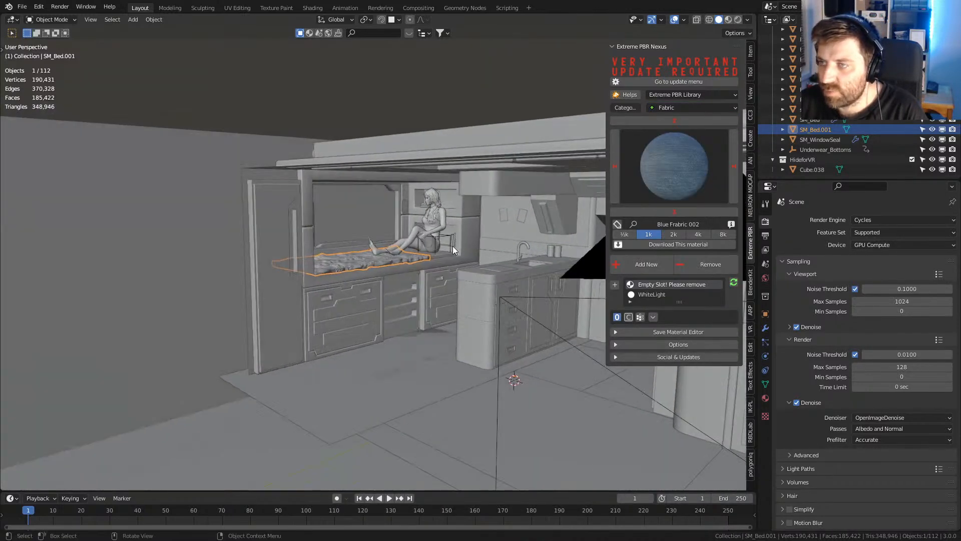
{"action": "left_click", "coordinate": [695, 172]}
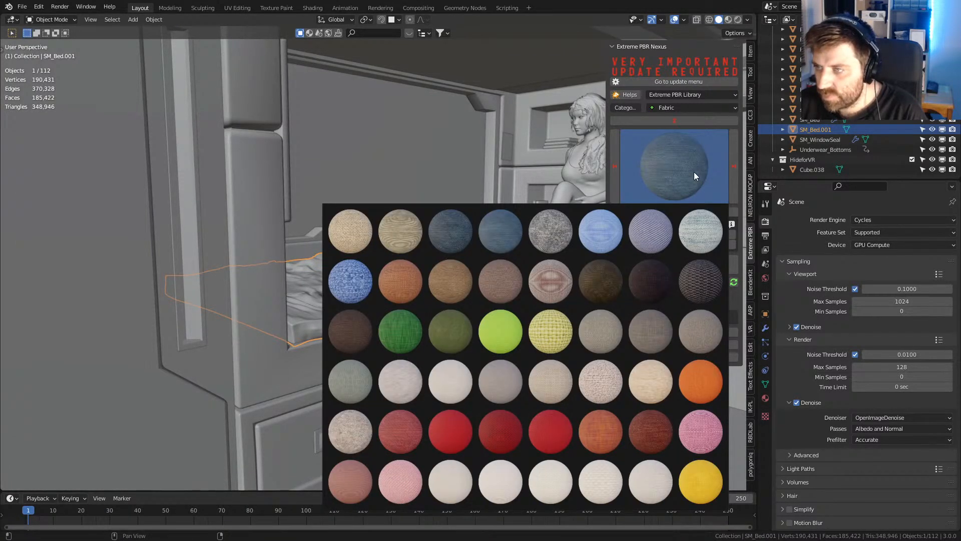
{"action": "left_click", "coordinate": [655, 281]}
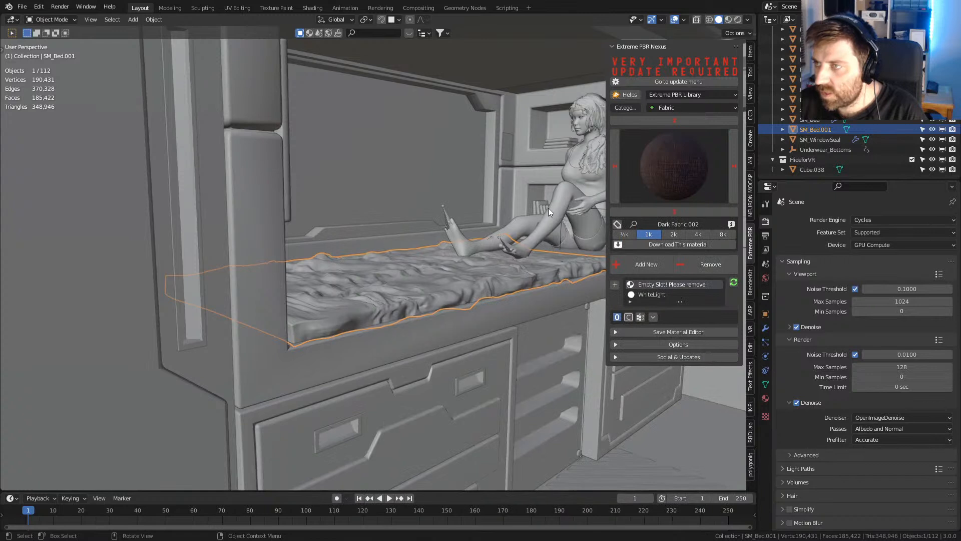
- Remove the bed cover's empty material slot and add the Dark Fabric 002 material at 4k resolution
{"action": "middle_click_drag", "start_coordinate": [543, 205], "coordinate": [506, 204]}
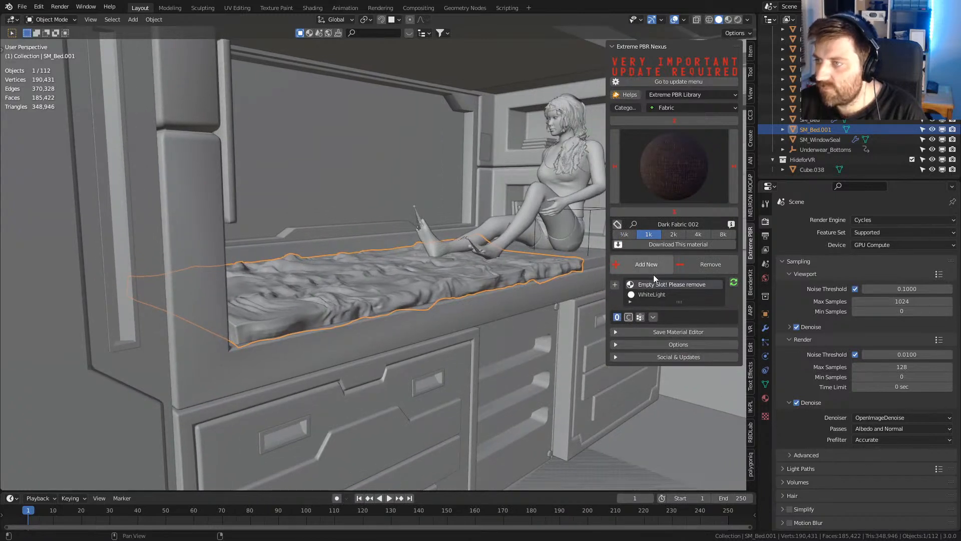
{"action": "left_click", "coordinate": [700, 270]}
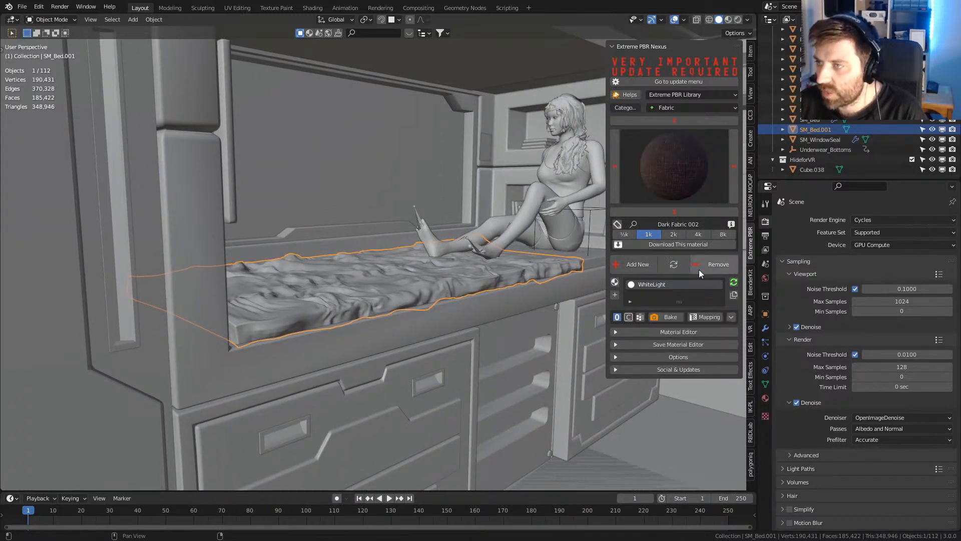
{"action": "left_click", "coordinate": [696, 235]}
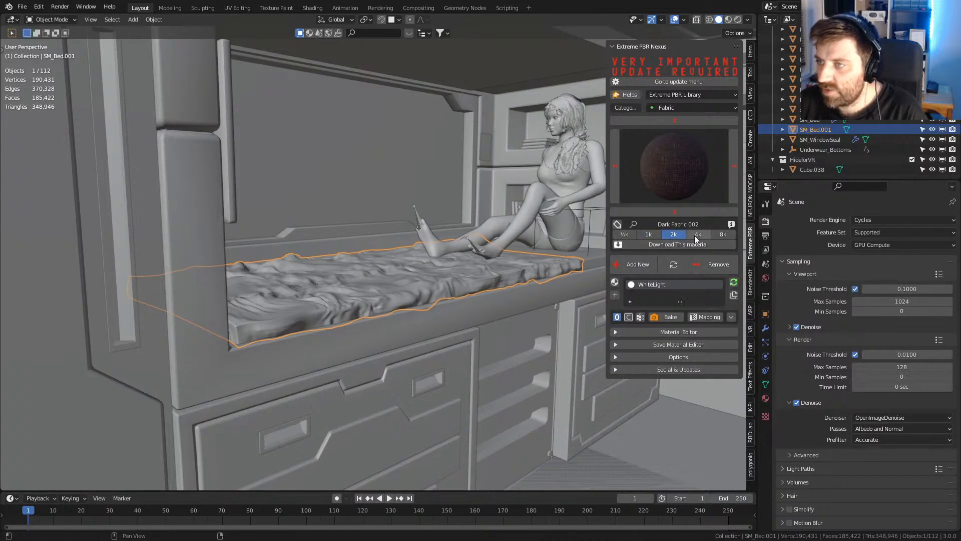
{"action": "left_click", "coordinate": [639, 263]}
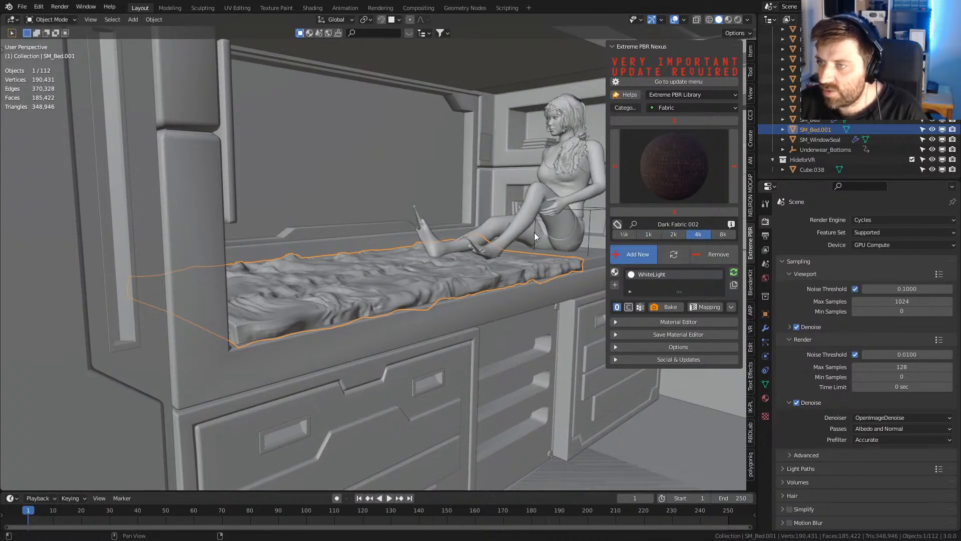
{"action": "middle_click_drag", "start_coordinate": [534, 232], "coordinate": [440, 250]}
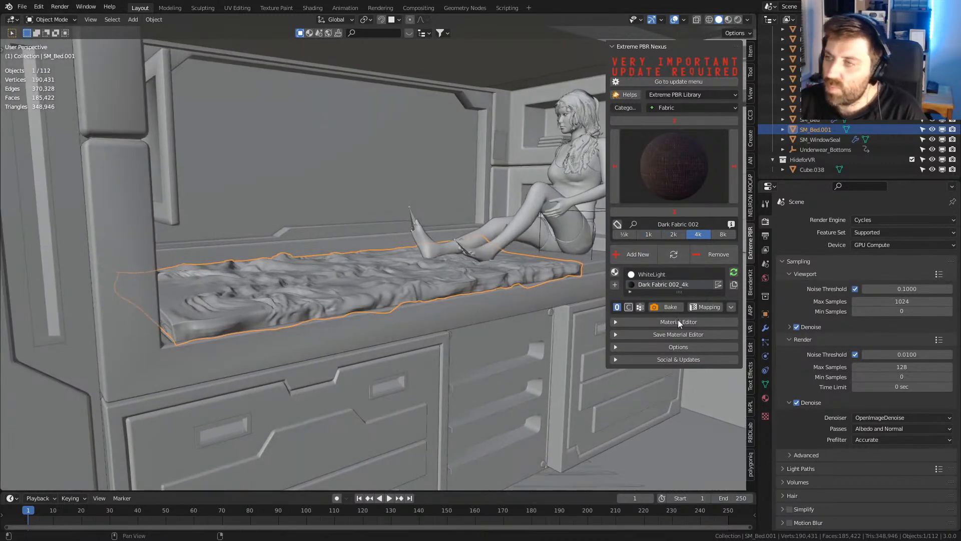
- Remove the WhiteLight material slot from the bed cover and preview the bed in rendered shading
{"action": "key", "text": "Tab"}
{"action": "left_click", "coordinate": [765, 398]}
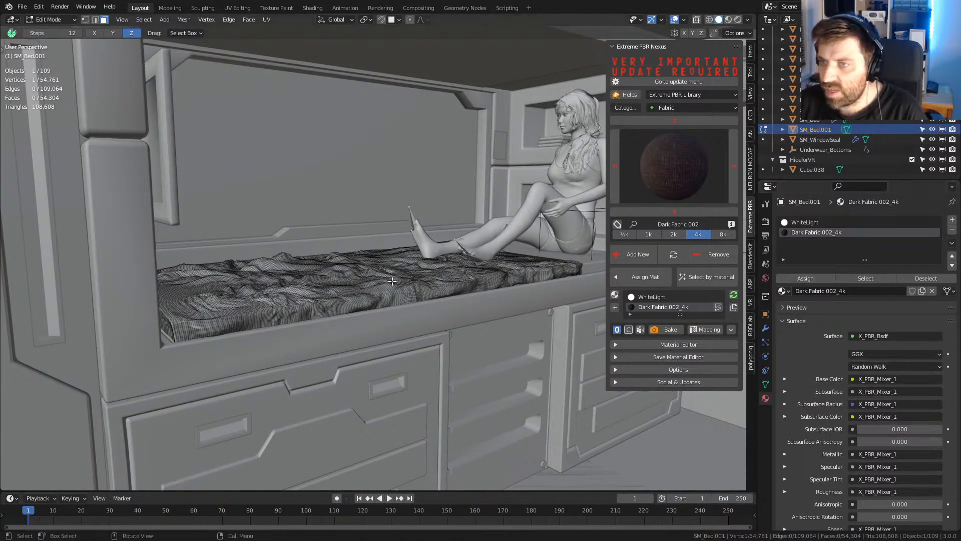
{"action": "key", "text": "a"}
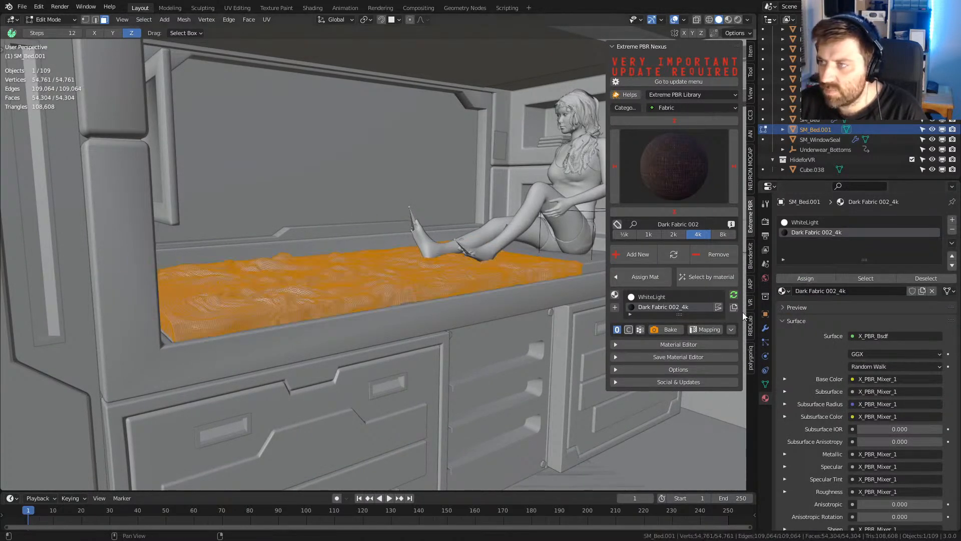
{"action": "left_click", "coordinate": [806, 223]}
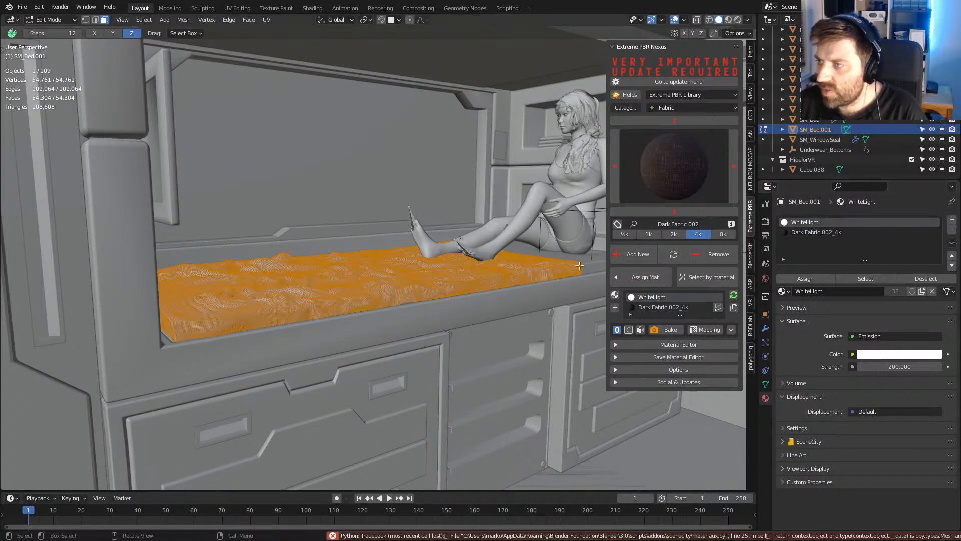
{"action": "key", "text": "Tab"}
{"action": "left_click", "coordinate": [951, 229]}
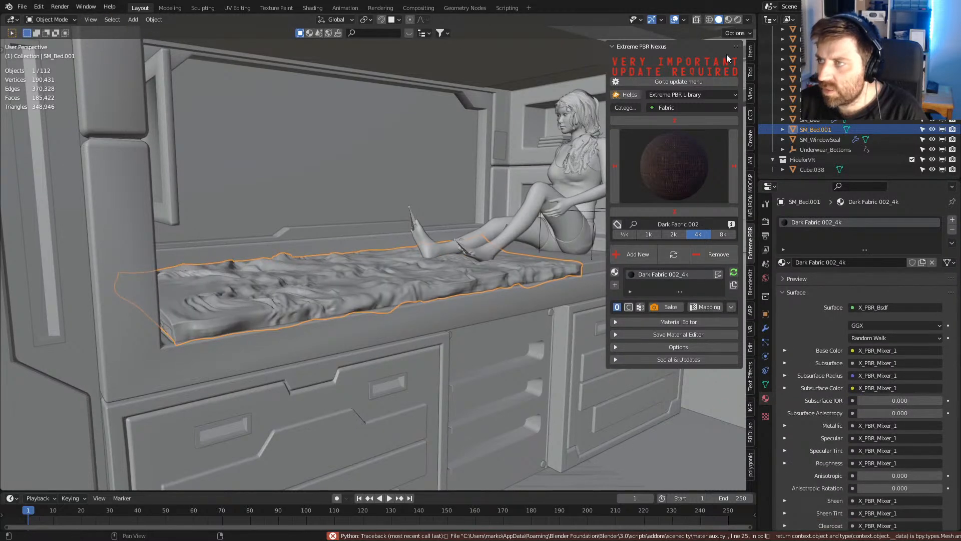
{"action": "left_click", "coordinate": [739, 20]}
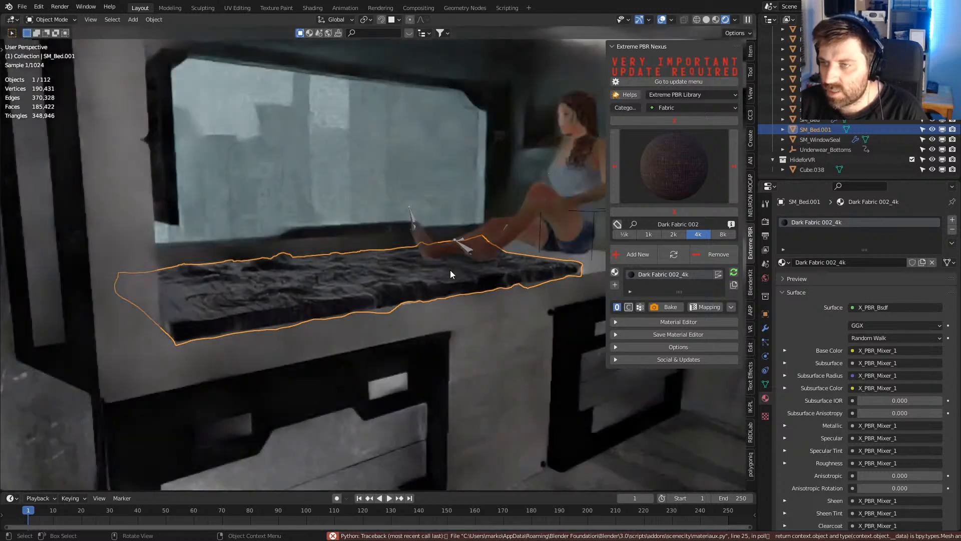
- Open the bed cover in the UV Editing workspace and unwrap all its faces with Cube Projection
{"action": "scroll", "coordinate": [348, 325], "scroll_direction": "up", "scroll_amount": 3}
{"action": "scroll", "coordinate": [348, 325], "scroll_direction": "up", "scroll_amount": 2}
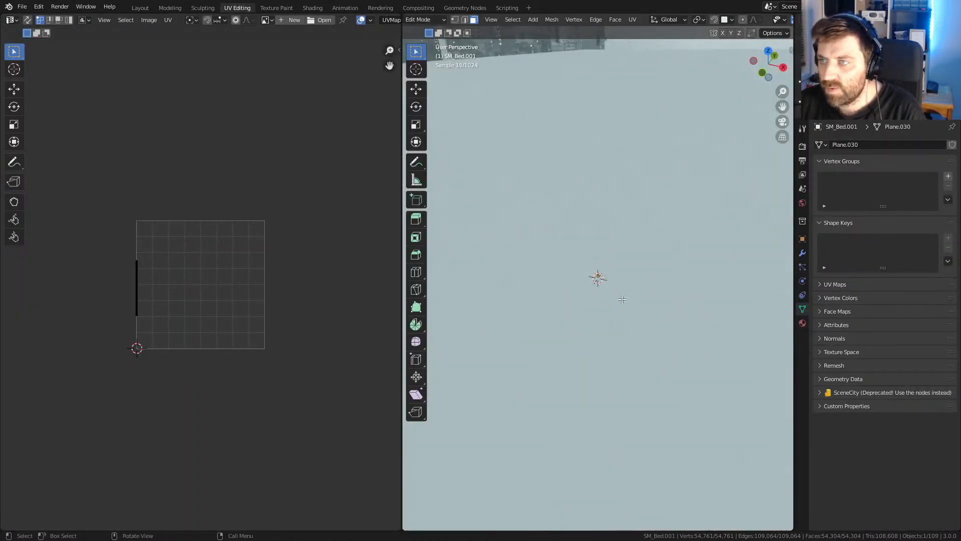
{"action": "middle_click_drag", "start_coordinate": [605, 203], "coordinate": [729, 185]}
{"action": "scroll", "coordinate": [575, 275], "scroll_direction": "up", "scroll_amount": 6}
{"action": "middle_click_drag", "start_coordinate": [575, 274], "coordinate": [623, 268], "text": "shift"}
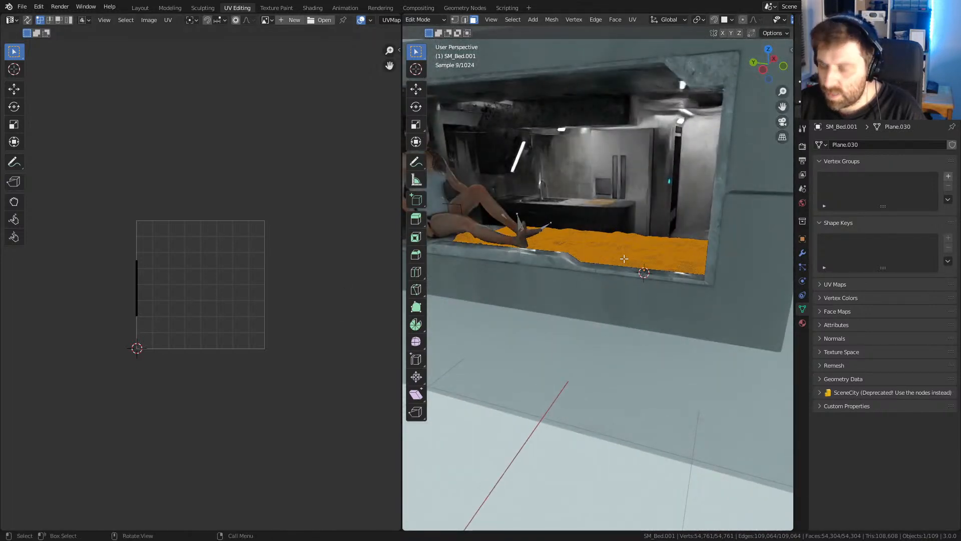
{"action": "key", "text": "u"}
{"action": "left_click", "coordinate": [624, 258]}
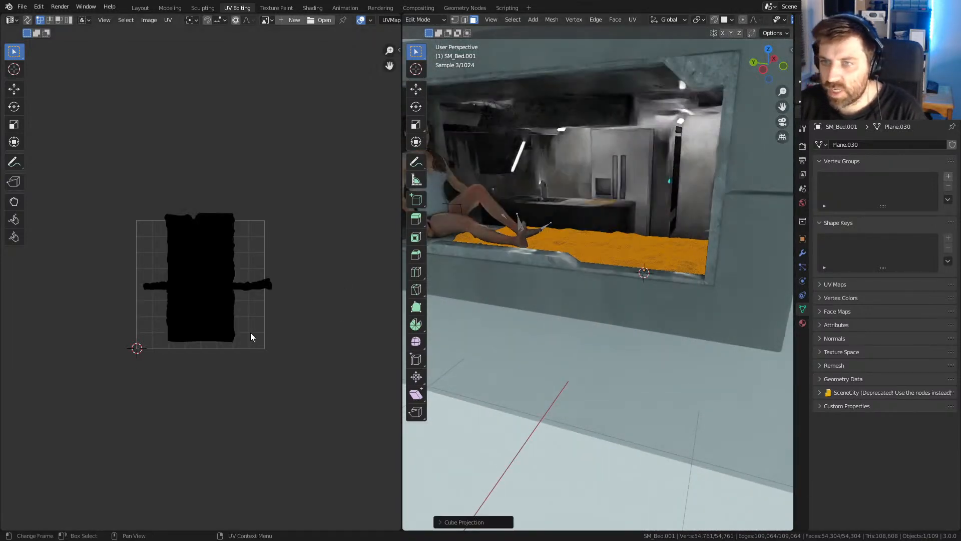
- Scale the bed cover's whole UV layout up to more than five times its size and inspect the fabric in the viewport
{"action": "key", "text": "Tab"}
{"action": "key", "text": "Tab"}
{"action": "key", "text": "s"}
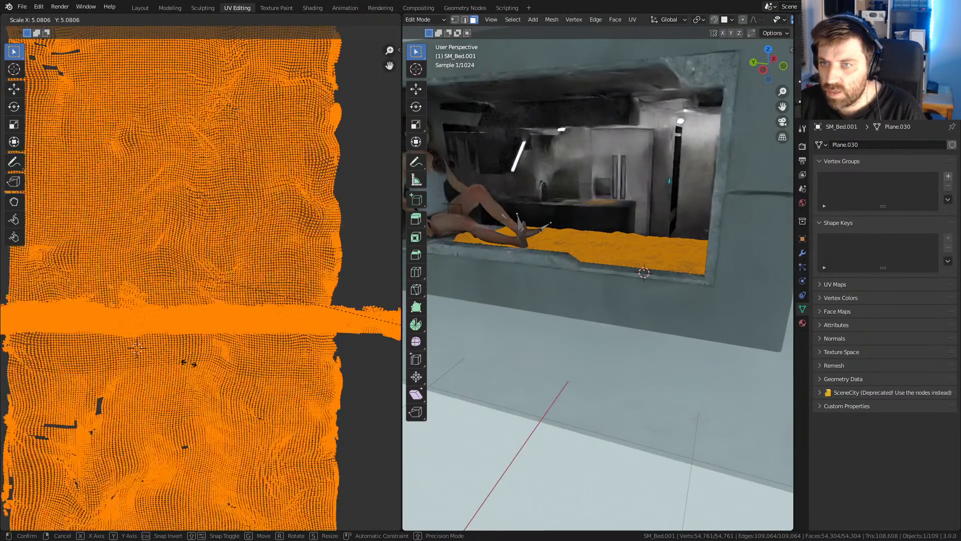
{"action": "key", "text": "Return"}
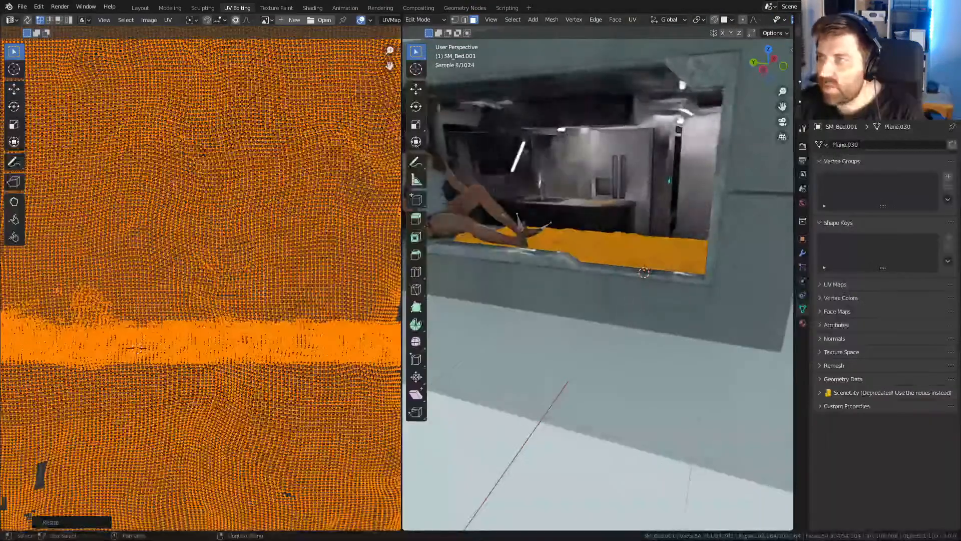
{"action": "key", "text": "Tab"}
{"action": "scroll", "coordinate": [626, 247], "scroll_direction": "up", "scroll_amount": 3}
{"action": "mouse_move", "coordinate": [626, 248]}
{"action": "middle_mouse_down"}
{"action": "mouse_move", "coordinate": [590, 261]}
{"action": "mouse_move", "coordinate": [675, 242]}
{"action": "mouse_move", "coordinate": [608, 243]}
{"action": "middle_mouse_up"}
{"action": "scroll", "coordinate": [590, 260], "scroll_direction": "down", "scroll_amount": 2}
{"action": "scroll", "coordinate": [681, 253], "scroll_direction": "down", "scroll_amount": 4}
{"action": "middle_click_drag", "start_coordinate": [681, 254], "coordinate": [601, 241]}
{"action": "scroll", "coordinate": [590, 259], "scroll_direction": "up", "scroll_amount": 4}
{"action": "scroll", "coordinate": [683, 318], "scroll_direction": "down", "scroll_amount": 2}
{"action": "middle_click_drag", "start_coordinate": [683, 317], "coordinate": [603, 299], "text": "shift"}
{"action": "scroll", "coordinate": [639, 301], "scroll_direction": "up", "scroll_amount": 1}
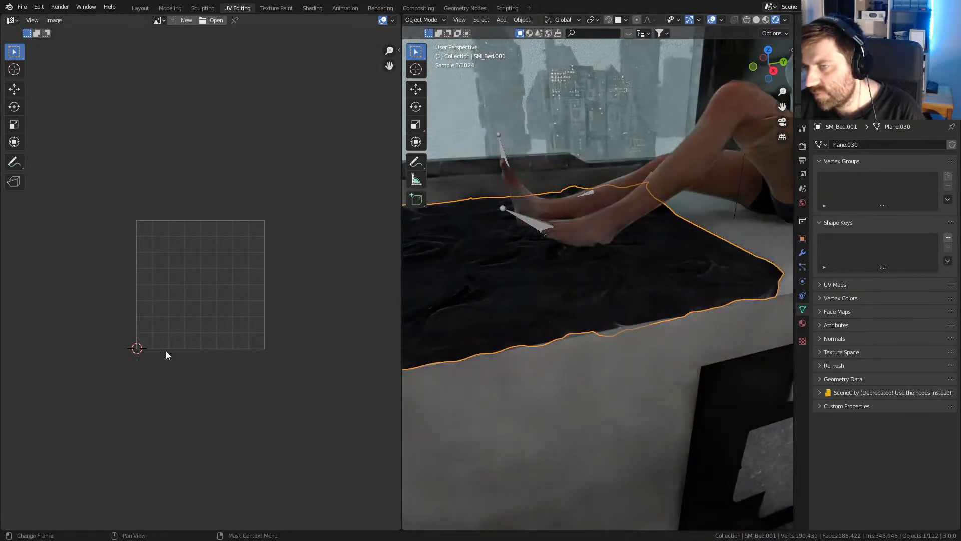
- Shrink the bed cover's UV layout to roughly the size of the UV tile and render the scene from the camera
{"action": "key", "text": "Tab"}
{"action": "key", "text": "g"}
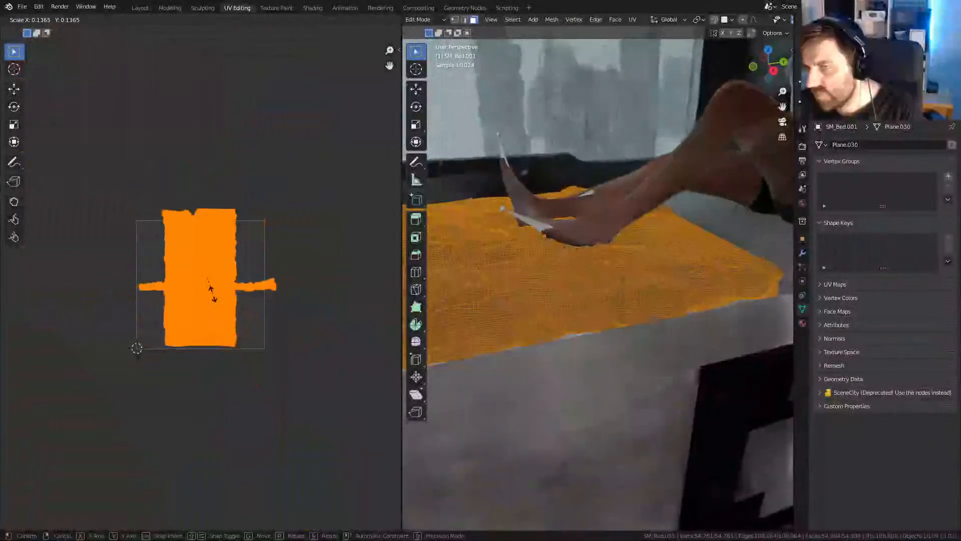
{"action": "left_click", "coordinate": [235, 315]}
{"action": "key", "text": "Tab"}
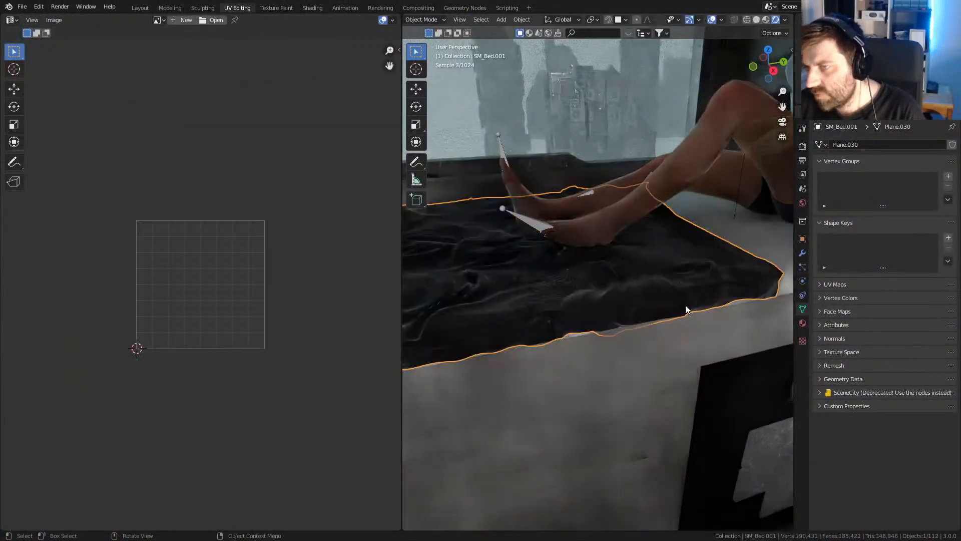
{"action": "key", "text": "KP_0"}
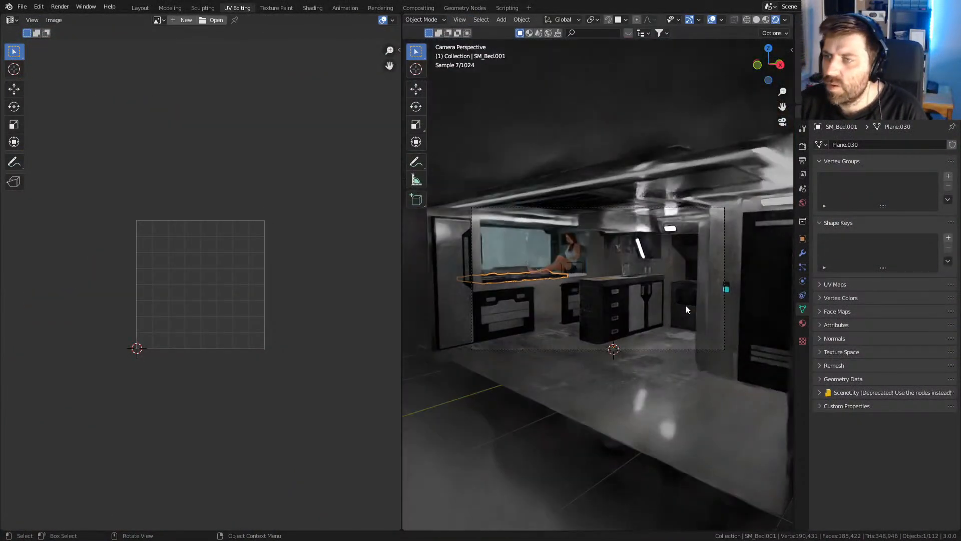
{"action": "key", "text": "F12"}
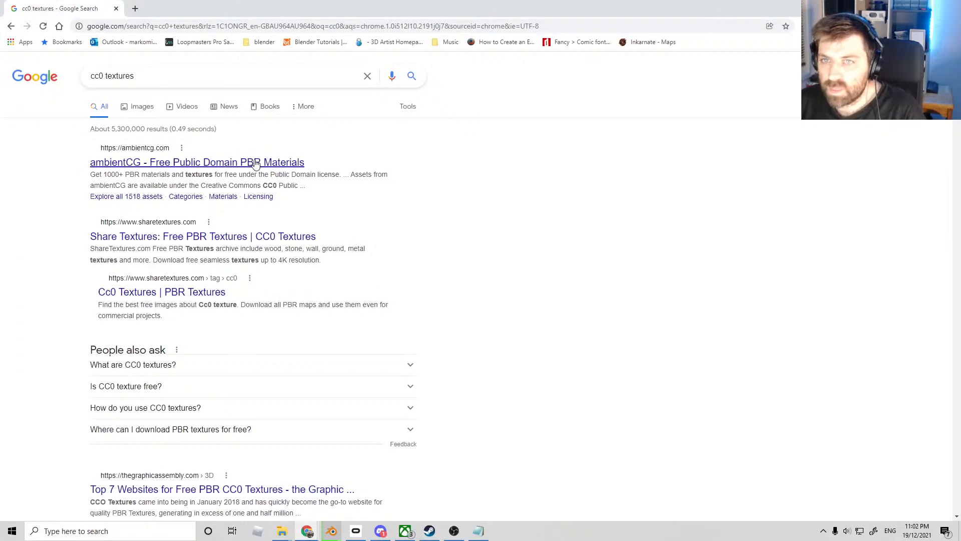
- In the browser, open ambientCG in a new tab from the cc0 textures results and search all its assets for "cotton"
{"action": "right_click", "coordinate": [256, 163]}
{"action": "left_click", "coordinate": [285, 173]}
{"action": "left_click", "coordinate": [178, 6]}
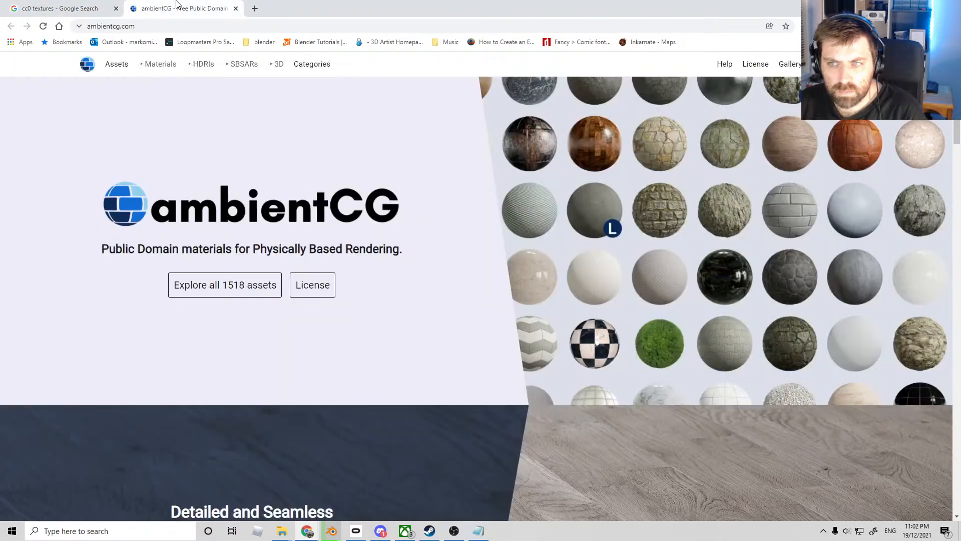
{"action": "left_click", "coordinate": [246, 294]}
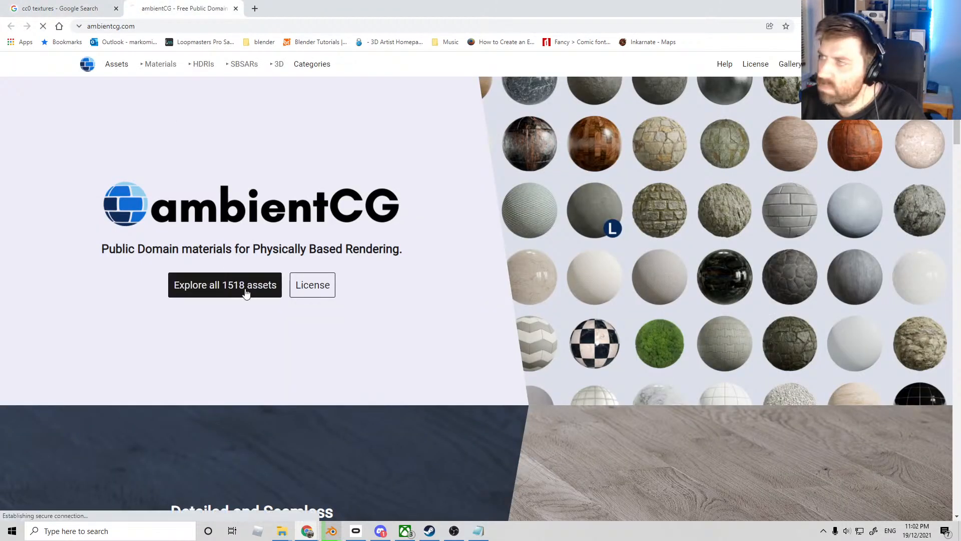
{"action": "type", "text": "cotton"}
{"action": "key", "text": "Return"}
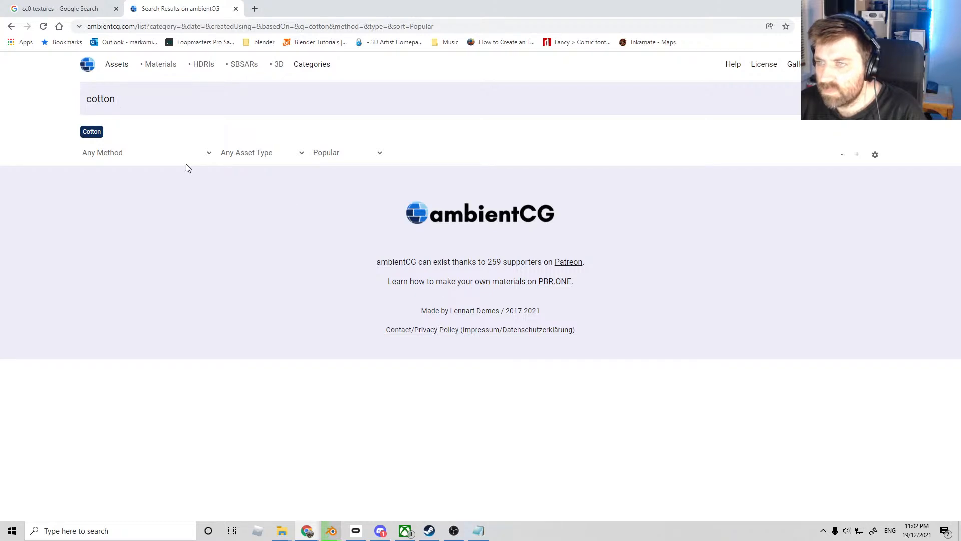
- Search ambientCG for "fabric" instead and browse the listed materials
{"action": "double_click", "coordinate": [106, 99]}
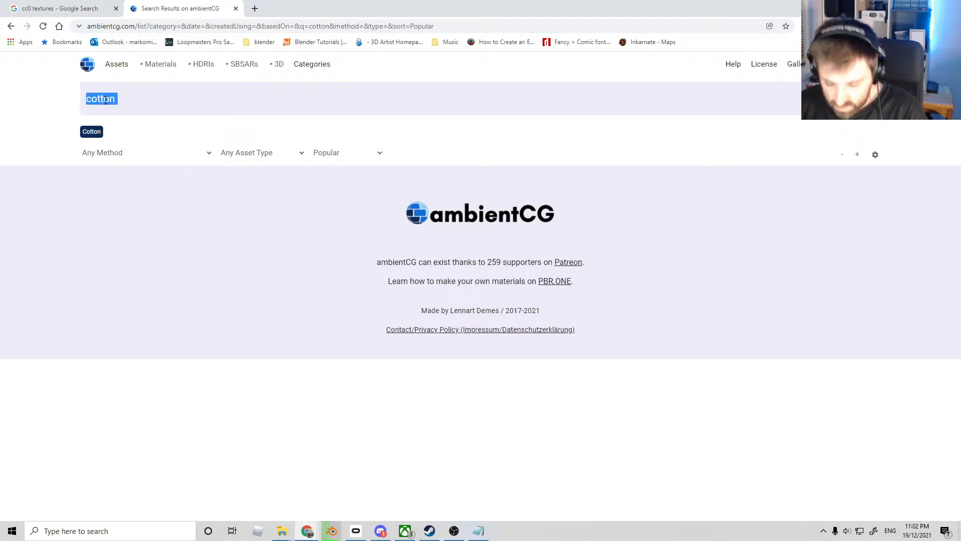
{"action": "type", "text": "fabric"}
{"action": "key", "text": "Return"}
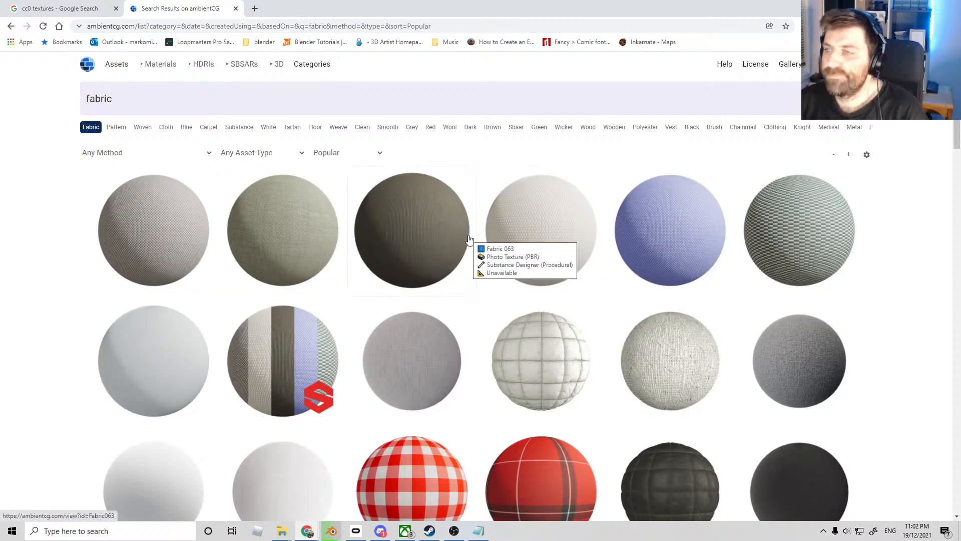
{"action": "scroll", "coordinate": [869, 287], "scroll_direction": "down", "scroll_amount": 15}
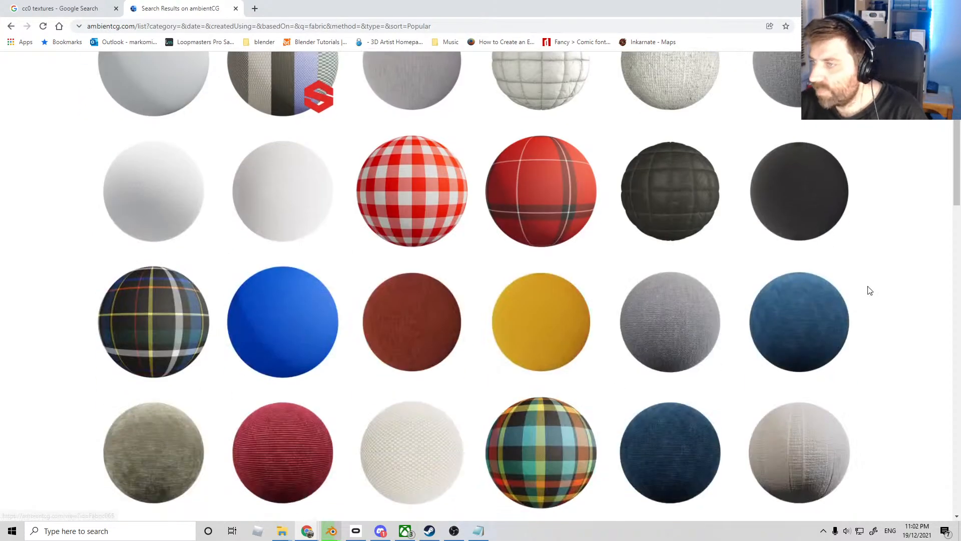
{"action": "scroll", "coordinate": [871, 300], "scroll_direction": "down", "scroll_amount": 5}
{"action": "scroll", "coordinate": [869, 303], "scroll_direction": "up", "scroll_amount": 12}
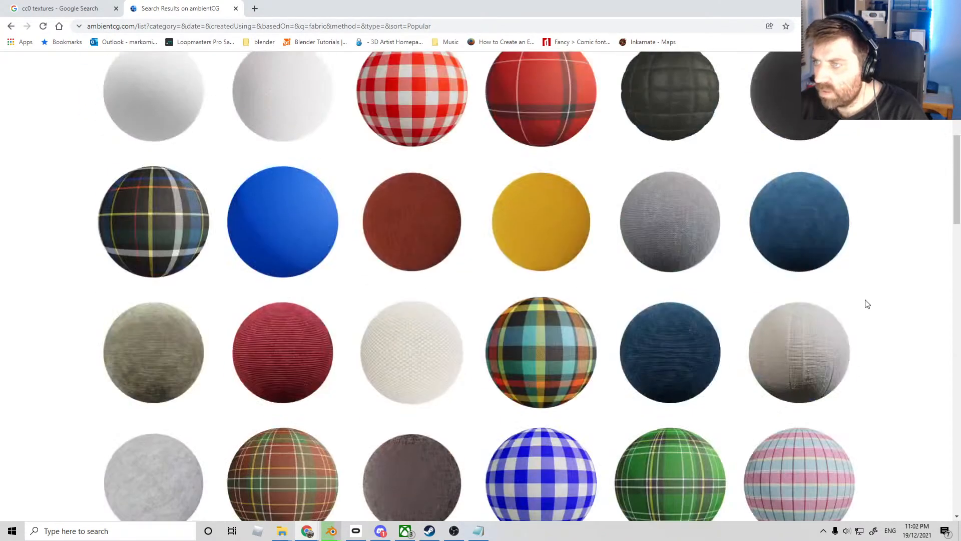
{"action": "scroll", "coordinate": [868, 304], "scroll_direction": "up", "scroll_amount": 5}
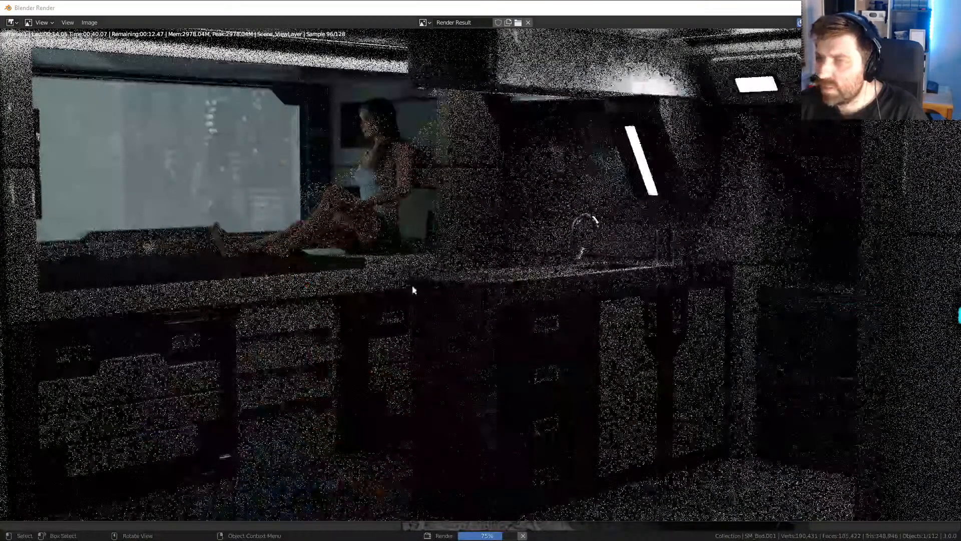
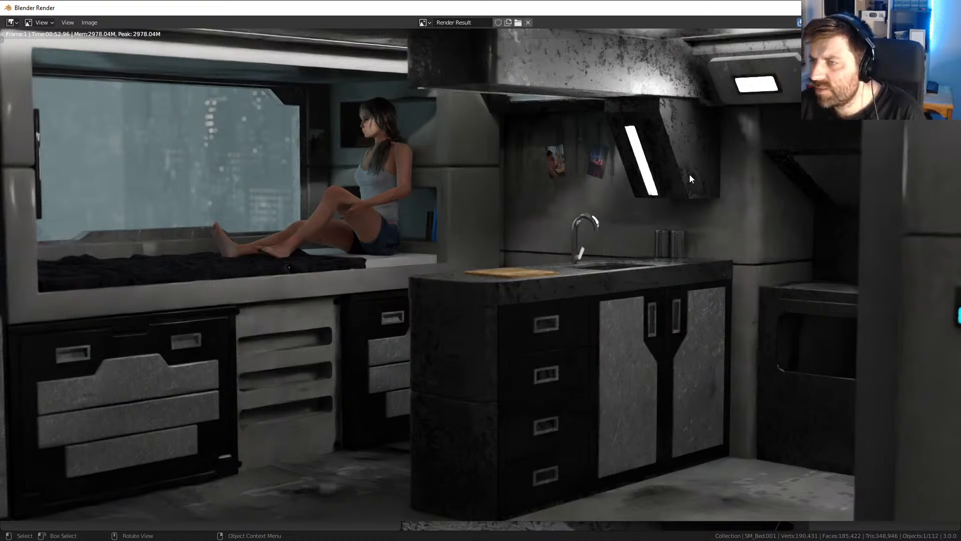
- Close the finished render in Blender, return to the Layout workspace and select the overhead cabinets with the hanging lamp unit
{"action": "key", "text": "Escape"}
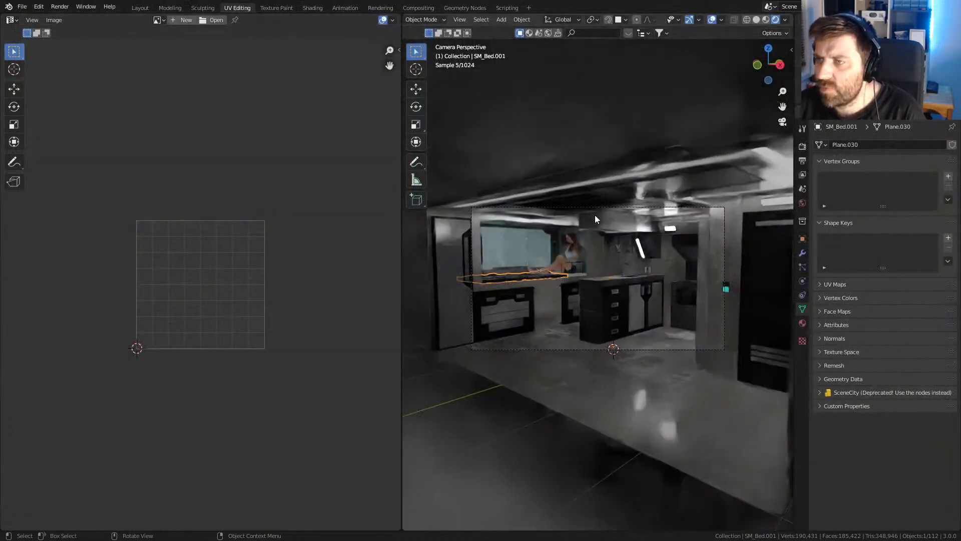
{"action": "left_click", "coordinate": [146, 8]}
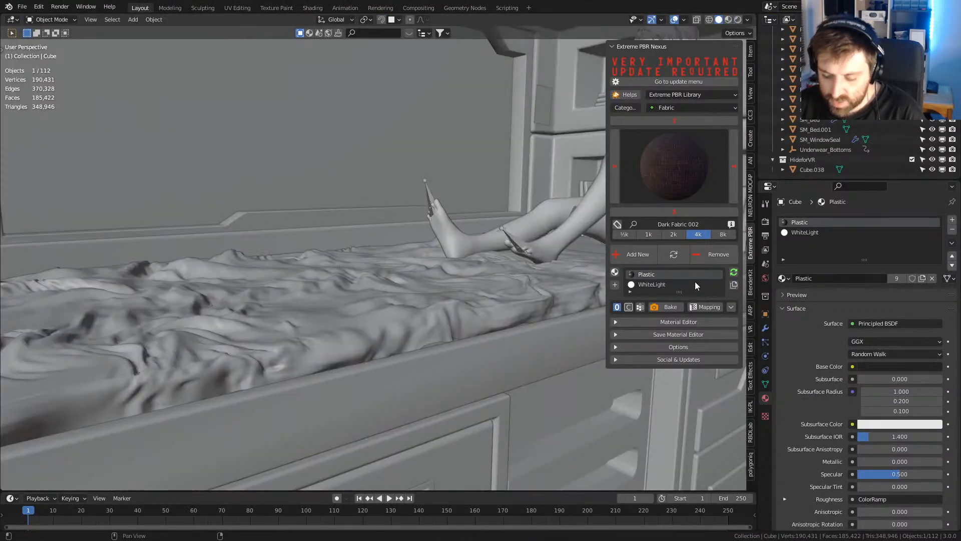
{"action": "key", "text": "n"}
{"action": "scroll", "coordinate": [694, 281], "scroll_direction": "down", "scroll_amount": 4}
{"action": "middle_click_drag", "start_coordinate": [535, 224], "coordinate": [344, 320], "text": "shift"}
{"action": "scroll", "coordinate": [438, 237], "scroll_direction": "up", "scroll_amount": 4}
{"action": "scroll", "coordinate": [479, 275], "scroll_direction": "down", "scroll_amount": 4}
{"action": "scroll", "coordinate": [479, 275], "scroll_direction": "up", "scroll_amount": 3}
{"action": "middle_click_drag", "start_coordinate": [470, 269], "coordinate": [467, 197]}
{"action": "scroll", "coordinate": [495, 211], "scroll_direction": "down", "scroll_amount": 2}
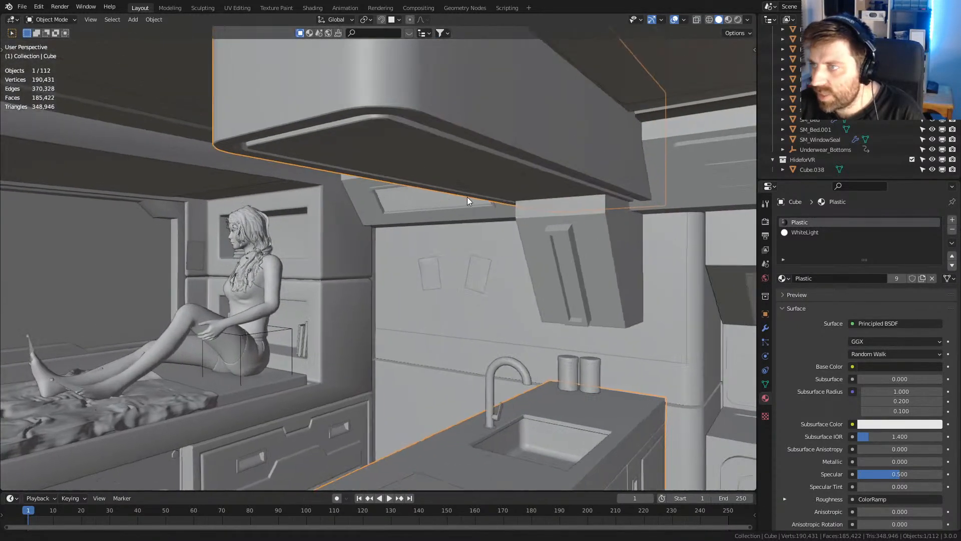
{"action": "left_click", "coordinate": [617, 231]}
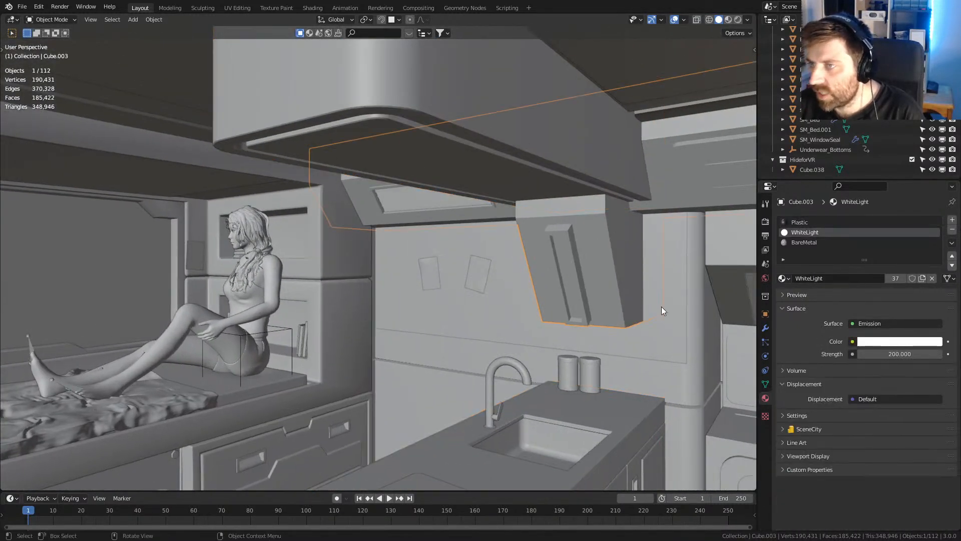
- Apply all existing modifiers on the overhead cabinets and add a Bevel modifier with an amount of 0.2 m
{"action": "left_click", "coordinate": [765, 328]}
{"action": "left_click", "coordinate": [825, 220]}
{"action": "left_click", "coordinate": [756, 259]}
{"action": "middle_click_drag", "start_coordinate": [651, 266], "coordinate": [489, 276]}
{"action": "key", "text": "KP_Decimal"}
{"action": "left_click_drag", "start_coordinate": [897, 297], "coordinate": [924, 297]}
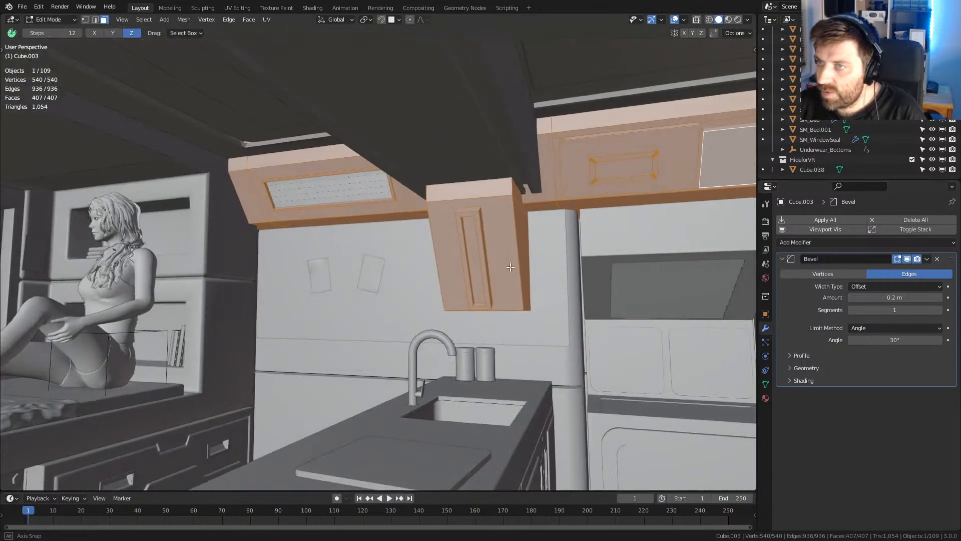
- Select the cabinet doors' raised rectangular frames with Select Linked, delimited by seam, and separate them into their own object
{"action": "middle_click_drag", "start_coordinate": [510, 267], "coordinate": [360, 321], "text": "shift"}
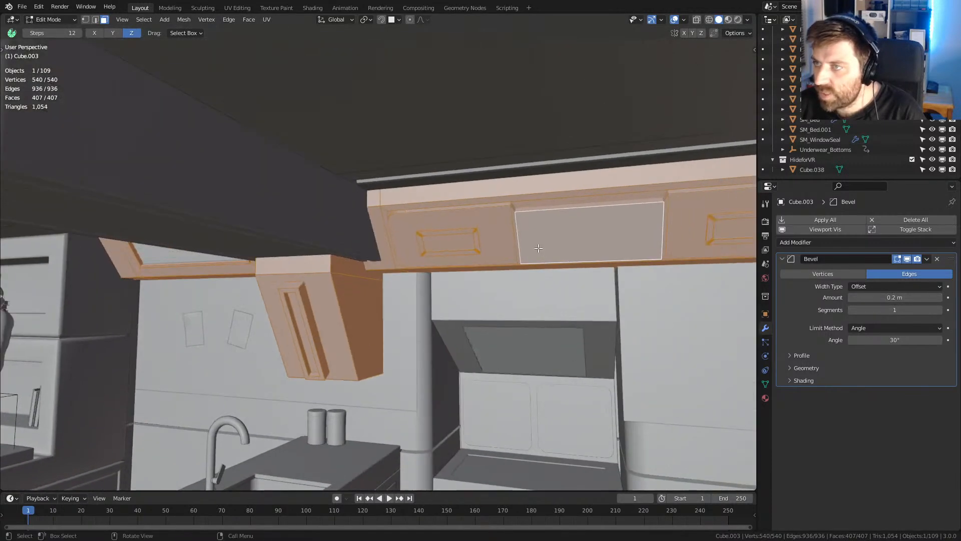
{"action": "scroll", "coordinate": [331, 290], "scroll_direction": "up", "scroll_amount": 5}
{"action": "middle_click_drag", "start_coordinate": [541, 250], "coordinate": [501, 283], "text": "shift"}
{"action": "key", "text": "alt+a"}
{"action": "scroll", "coordinate": [571, 273], "scroll_direction": "down", "scroll_amount": 4}
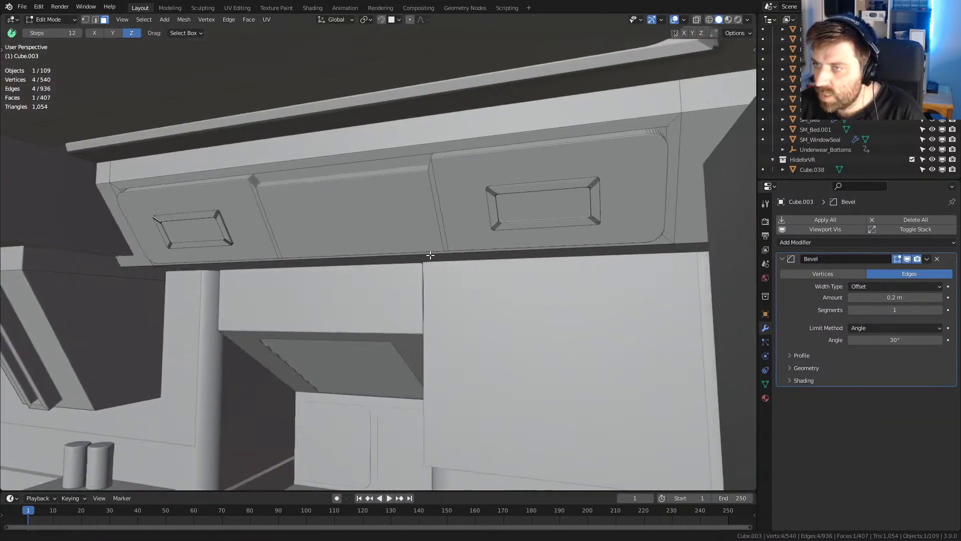
{"action": "left_click", "coordinate": [558, 186]}
{"action": "key", "text": "ctrl+l"}
{"action": "key", "text": "p"}
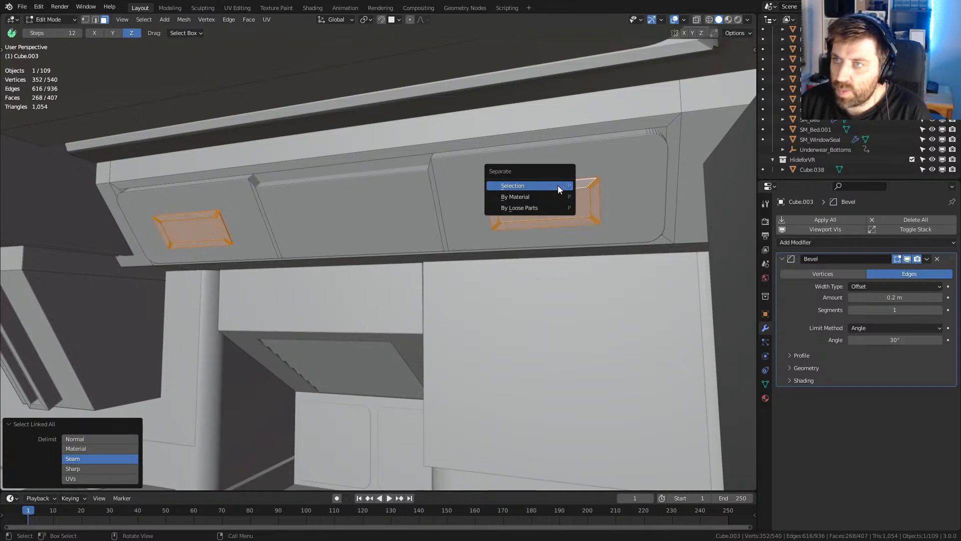
{"action": "left_click", "coordinate": [558, 185]}
{"action": "key", "text": "Tab"}
- Reselect the overhead cabinets and edit the rounded door corner in wireframe shading with vertex selection
{"action": "scroll", "coordinate": [449, 220], "scroll_direction": "down", "scroll_amount": 7}
{"action": "middle_click_drag", "start_coordinate": [450, 220], "coordinate": [587, 167]}
{"action": "scroll", "coordinate": [309, 259], "scroll_direction": "up", "scroll_amount": 6}
{"action": "scroll", "coordinate": [473, 212], "scroll_direction": "up", "scroll_amount": 4}
{"action": "left_click", "coordinate": [587, 167]}
{"action": "key", "text": "Tab"}
{"action": "key", "text": "Tab"}
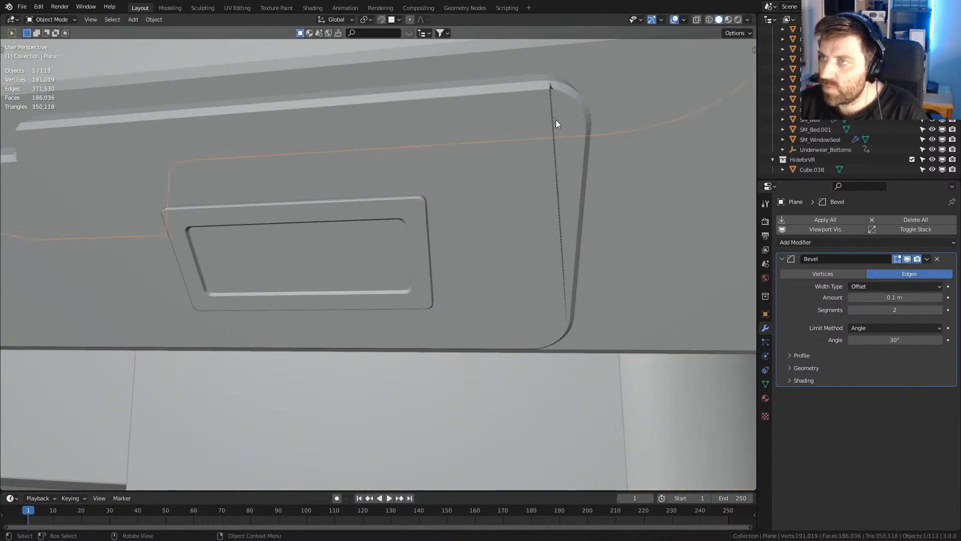
{"action": "left_click", "coordinate": [558, 120]}
{"action": "key", "text": "Tab"}
{"action": "middle_click_drag", "start_coordinate": [557, 120], "coordinate": [532, 160], "text": "shift"}
{"action": "key", "text": "z"}
{"action": "left_click", "coordinate": [439, 203]}
{"action": "key", "text": "1"}
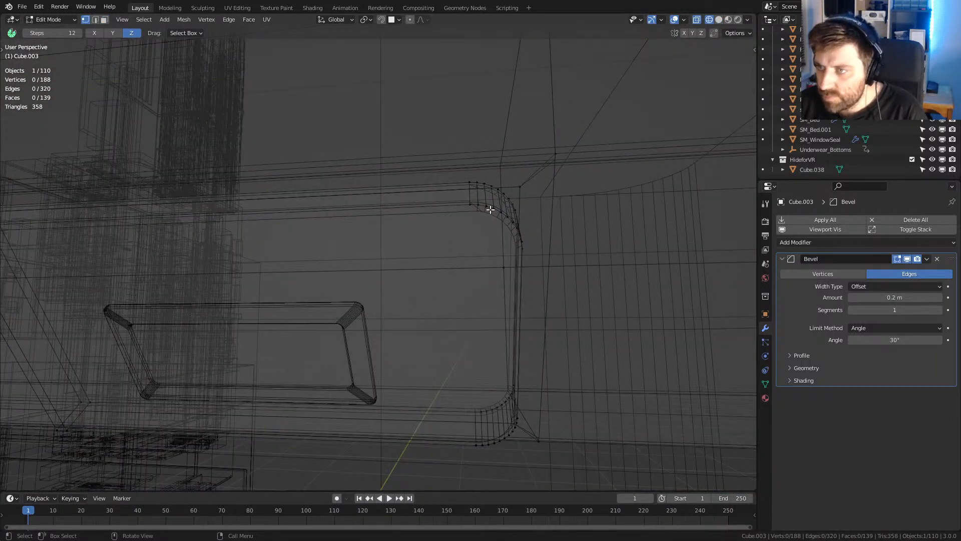
- Select the rounded door panel's outline vertices and examine the corner geometry from another angle
{"action": "left_click", "coordinate": [469, 212]}
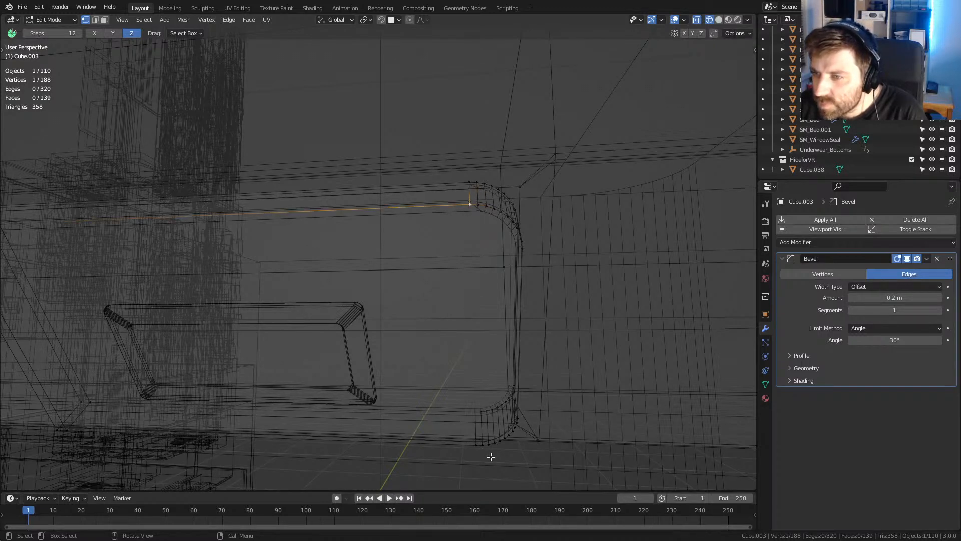
{"action": "left_click", "coordinate": [464, 449], "text": "alt"}
{"action": "middle_click_drag", "start_coordinate": [463, 448], "coordinate": [457, 352]}
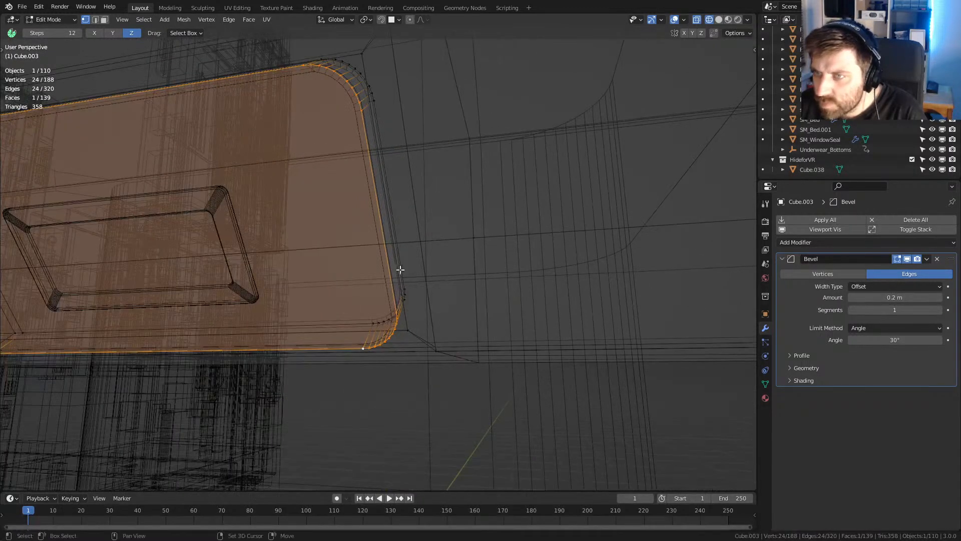
{"action": "middle_click_drag", "start_coordinate": [395, 272], "coordinate": [538, 256]}
- Select the entire overhead cabinet mesh and recalculate its normals to the outside
{"action": "key", "text": "a"}
{"action": "scroll", "coordinate": [517, 261], "scroll_direction": "down", "scroll_amount": 4}
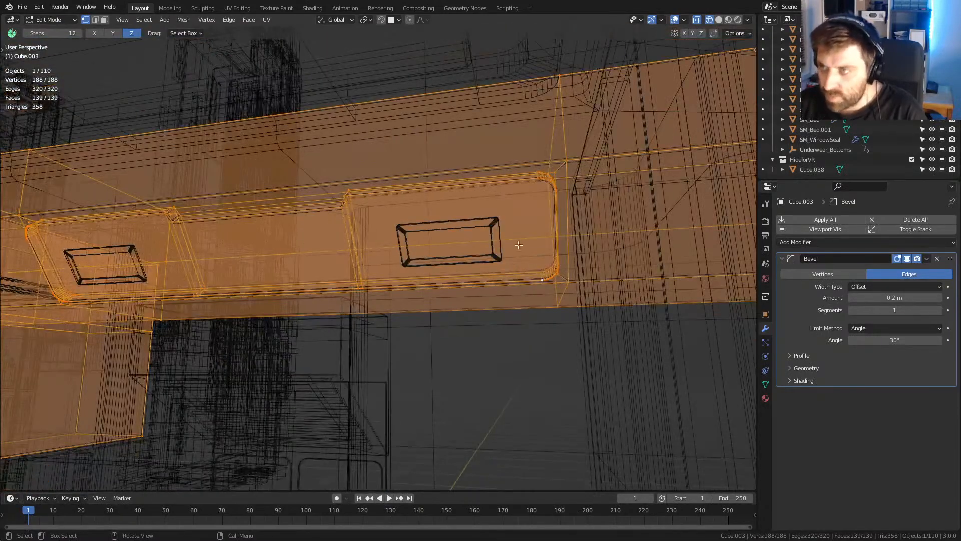
{"action": "scroll", "coordinate": [518, 250], "scroll_direction": "up", "scroll_amount": 8}
{"action": "scroll", "coordinate": [509, 245], "scroll_direction": "down", "scroll_amount": 3}
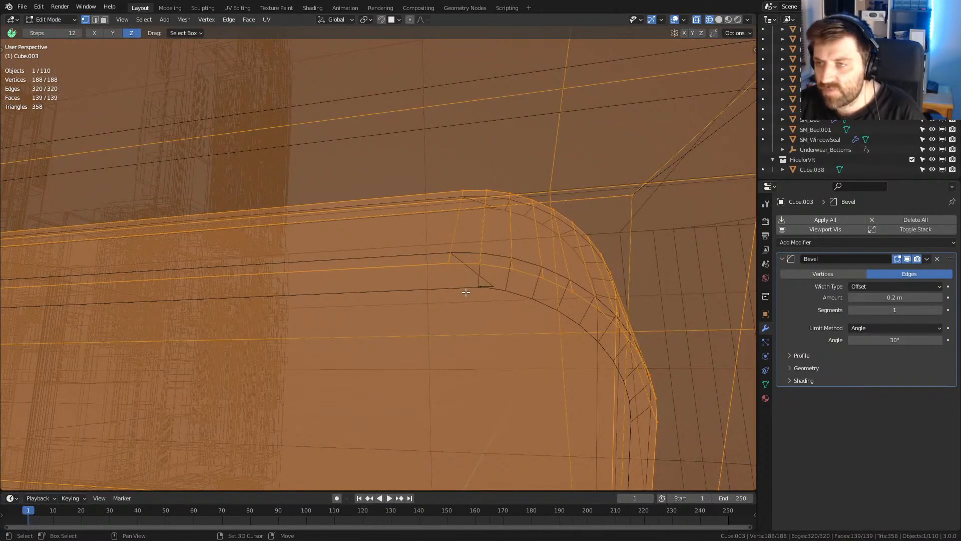
{"action": "key", "text": "shift+n"}
{"action": "key", "text": "Tab"}
{"action": "key", "text": "Tab"}
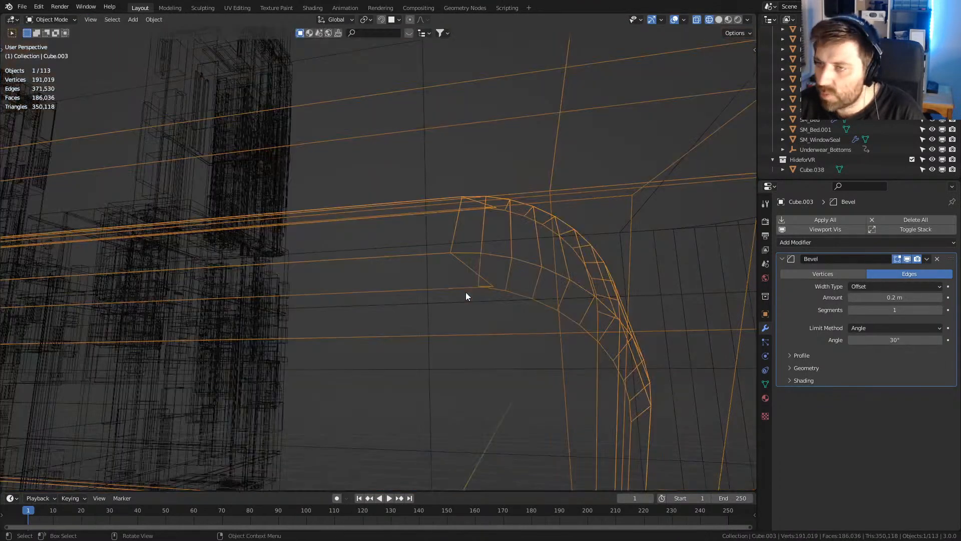
{"action": "scroll", "coordinate": [466, 291], "scroll_direction": "down", "scroll_amount": 3}
{"action": "middle_click_drag", "start_coordinate": [466, 291], "coordinate": [476, 279]}
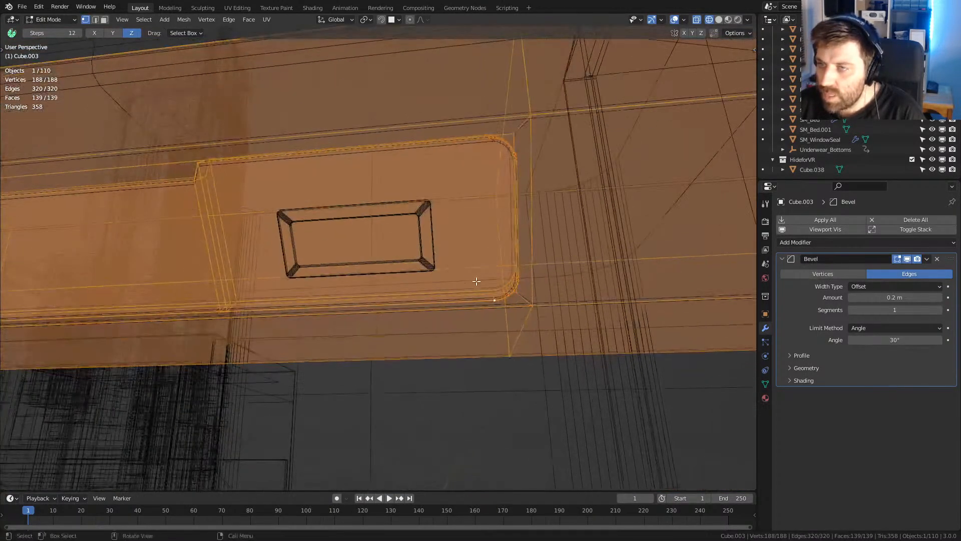
- Select the raised overhead door panel's linked geometry and separate it from the cabinet into its own object
{"action": "left_click", "coordinate": [498, 298]}
{"action": "key", "text": "ctrl+l"}
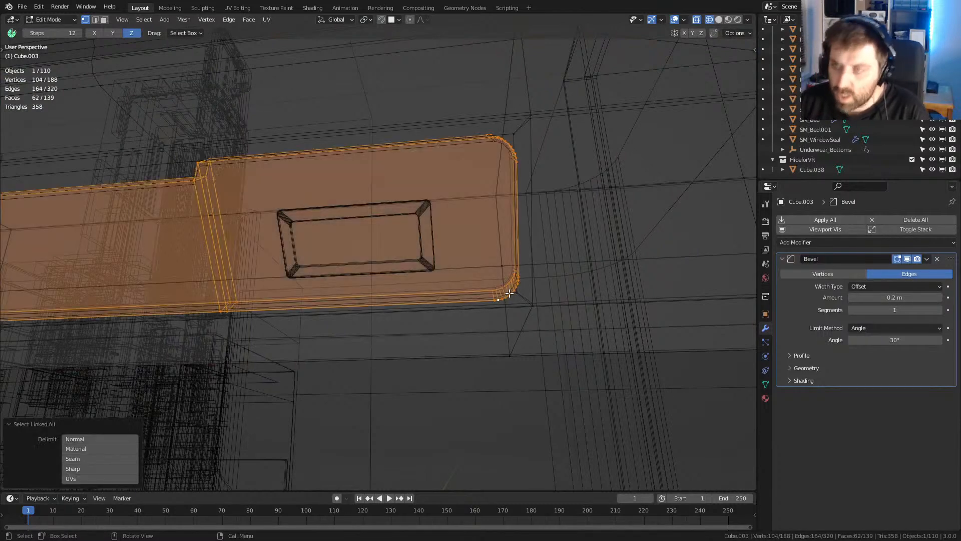
{"action": "key", "text": "p"}
{"action": "left_click", "coordinate": [509, 296]}
{"action": "key", "text": "Tab"}
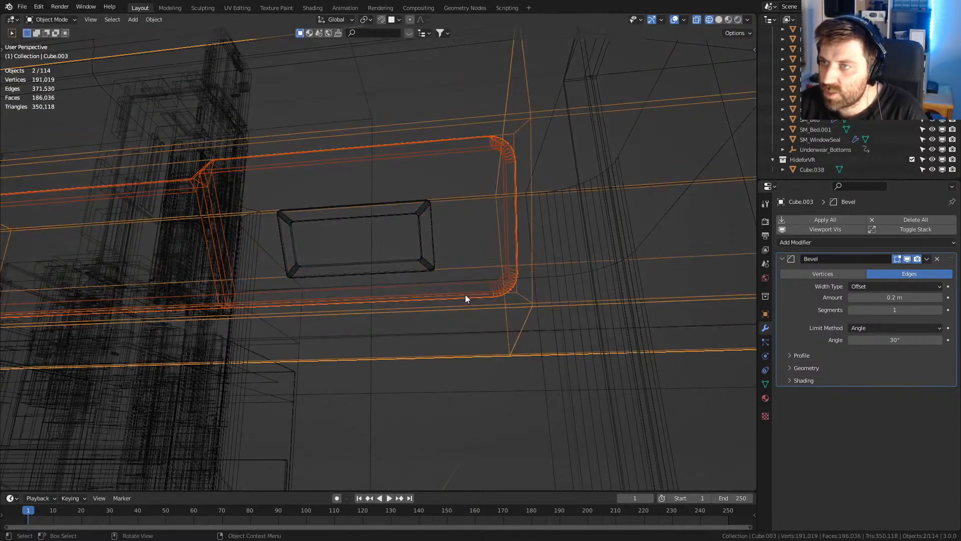
- Edit the separated door panel, select its whole mesh and display it in solid shading with the Face Orientation overlay
{"action": "left_click", "coordinate": [514, 158]}
{"action": "key", "text": "Tab"}
{"action": "middle_click_drag", "start_coordinate": [511, 150], "coordinate": [509, 165]}
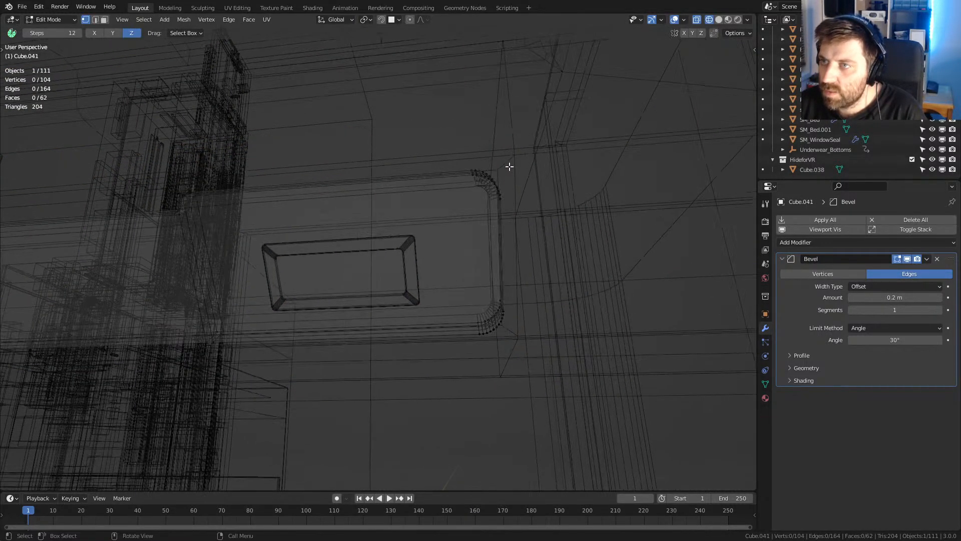
{"action": "key", "text": "a"}
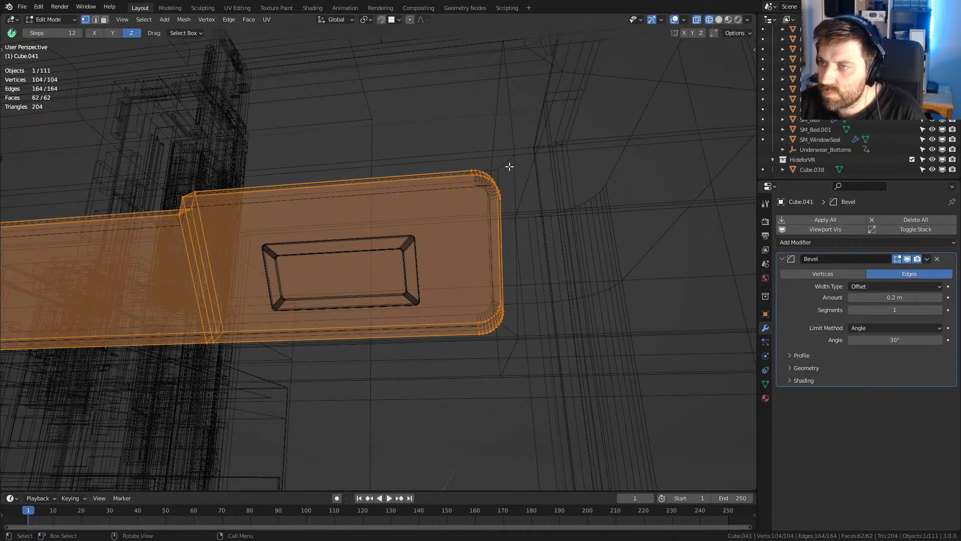
{"action": "key", "text": "z"}
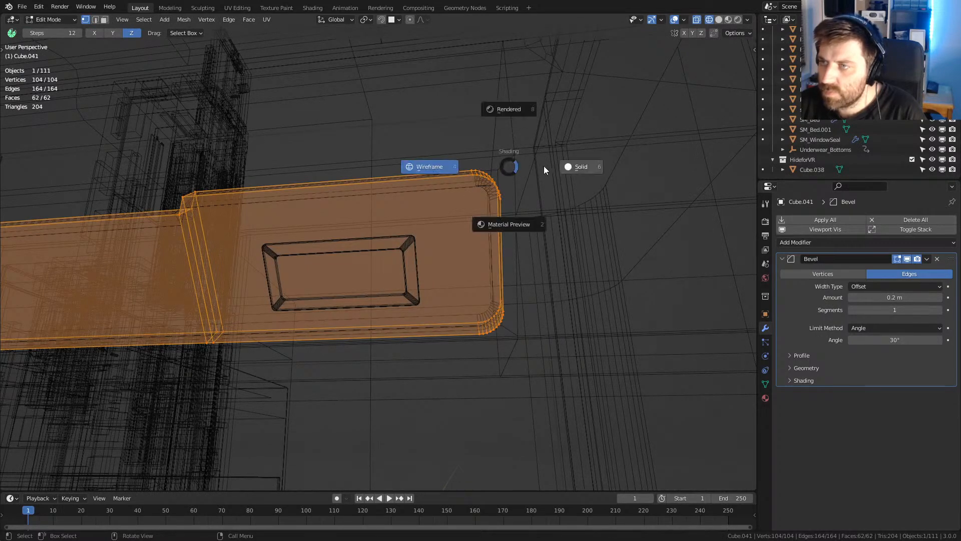
{"action": "left_click", "coordinate": [575, 165]}
{"action": "left_click", "coordinate": [684, 20]}
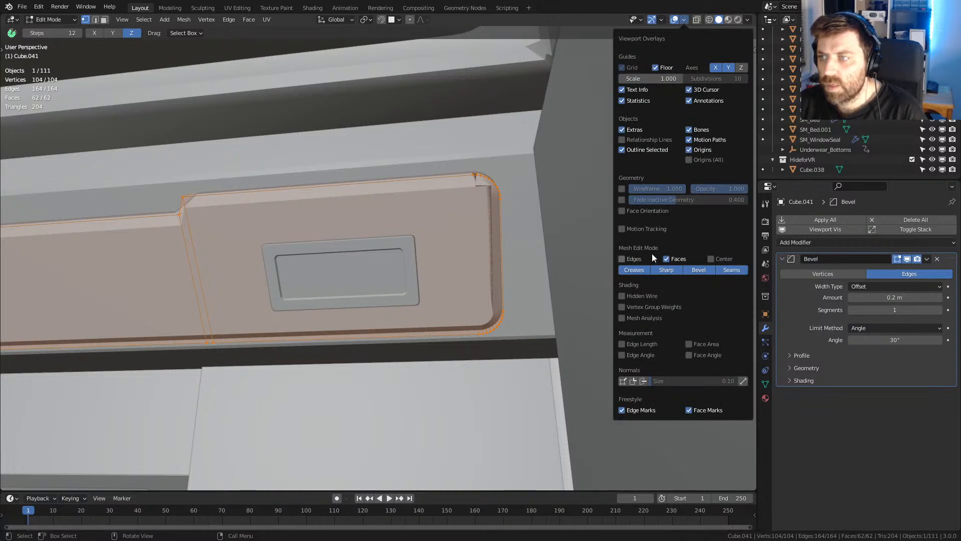
{"action": "left_click", "coordinate": [623, 211]}
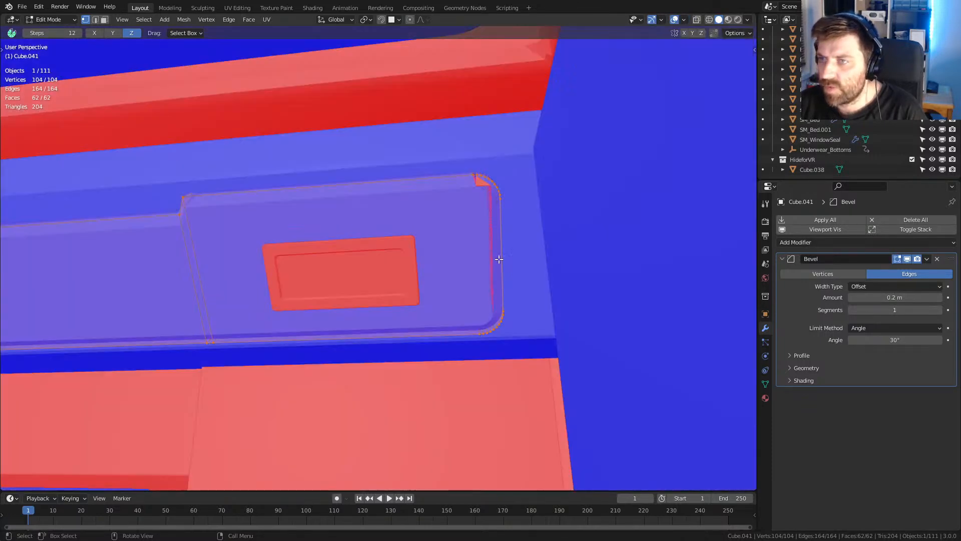
- Try to scale down the rounded end face of the door panel
{"action": "scroll", "coordinate": [481, 194], "scroll_direction": "up", "scroll_amount": 3}
{"action": "middle_click_drag", "start_coordinate": [481, 194], "coordinate": [470, 241]}
{"action": "left_click", "coordinate": [499, 314], "text": "alt"}
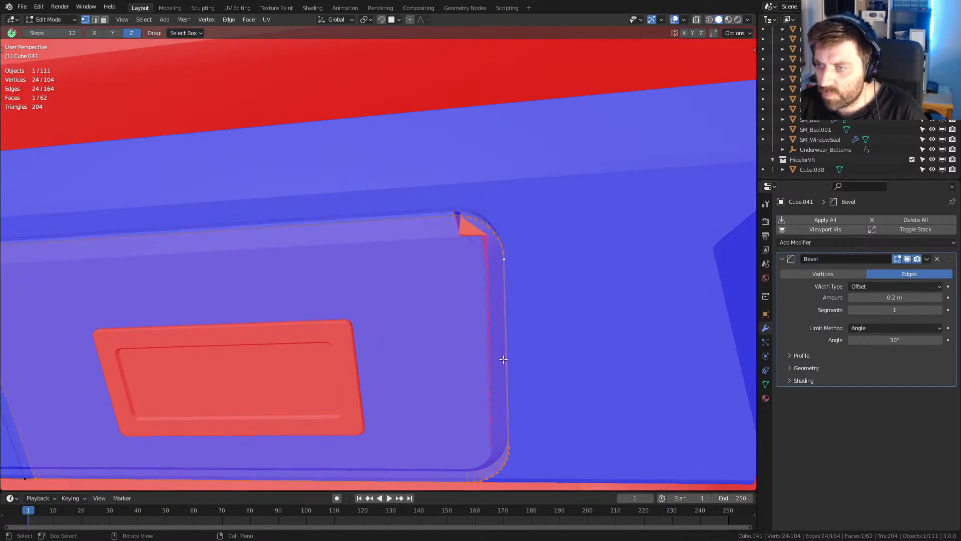
{"action": "middle_click_drag", "start_coordinate": [502, 354], "coordinate": [530, 308], "text": "shift"}
{"action": "scroll", "coordinate": [555, 303], "scroll_direction": "down", "scroll_amount": 1}
{"action": "key", "text": "s"}
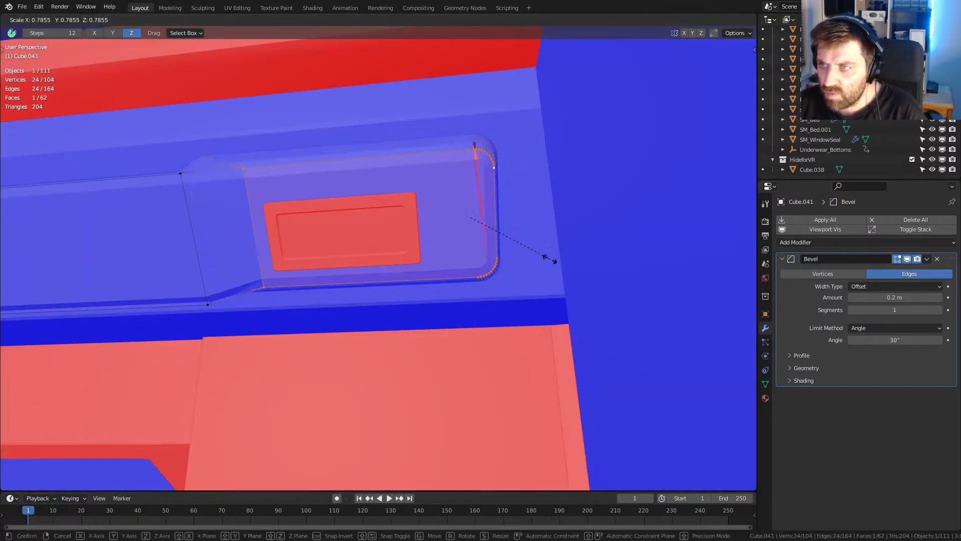
{"action": "left_click", "coordinate": [573, 263]}
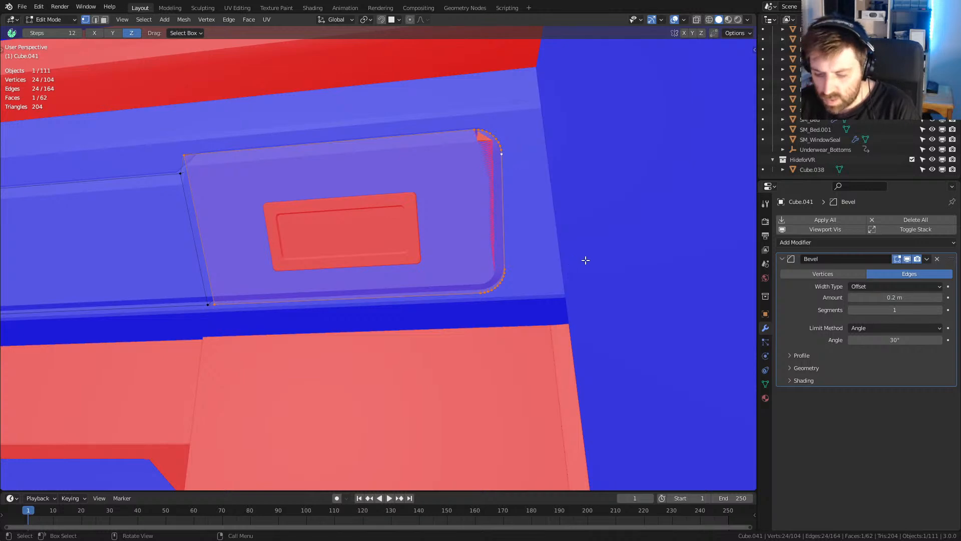
- Try to inset only the rounded end face of the door panel by about 0.016 m
{"action": "key", "text": "i"}
{"action": "left_click", "coordinate": [550, 272]}
{"action": "middle_click_drag", "start_coordinate": [296, 290], "coordinate": [486, 260], "text": "shift"}
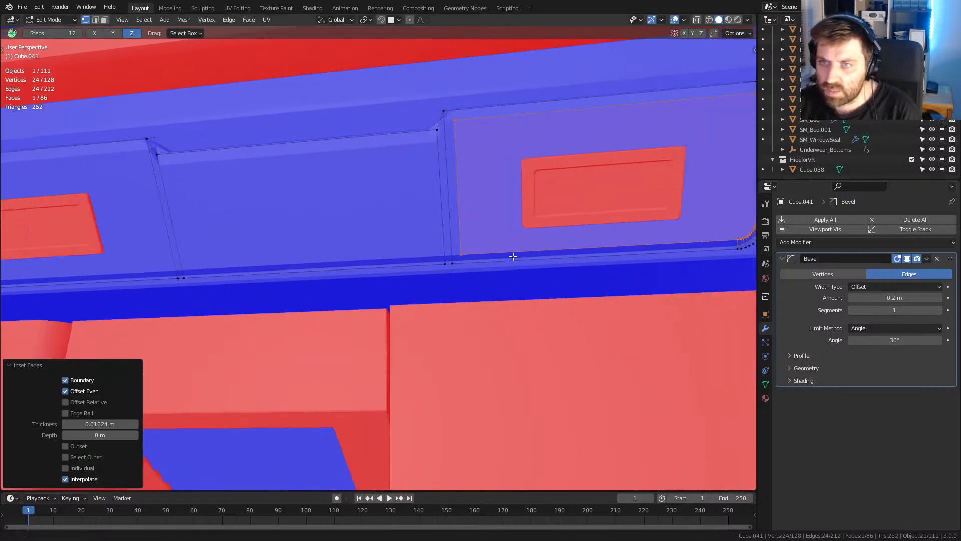
{"action": "scroll", "coordinate": [362, 276], "scroll_direction": "down", "scroll_amount": 2}
{"action": "middle_click_drag", "start_coordinate": [362, 276], "coordinate": [476, 258], "text": "shift"}
{"action": "key", "text": "ctrl+z"}
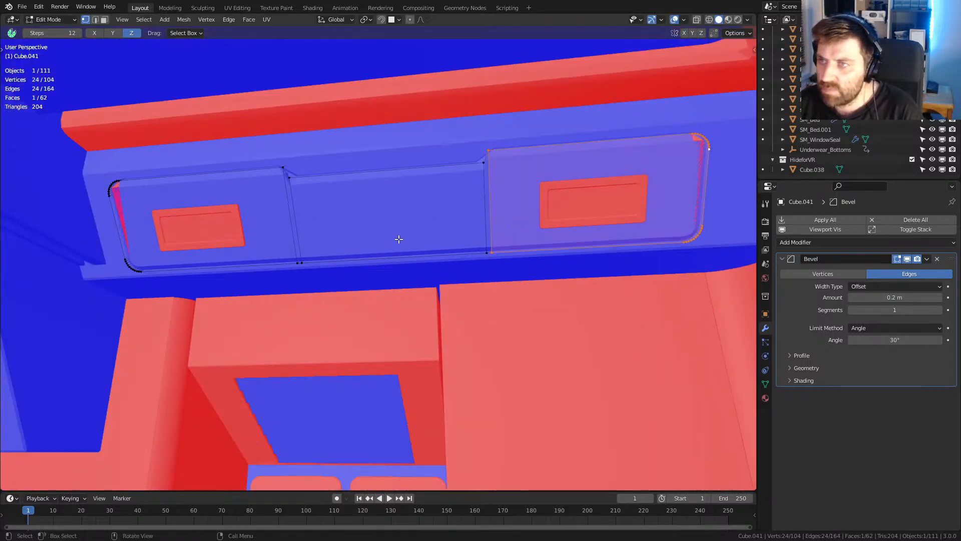
- Select all front faces of the door panel, including the narrow divider faces, and inset them together by about 0.018 m
{"action": "key", "text": "3"}
{"action": "left_click", "coordinate": [325, 223]}
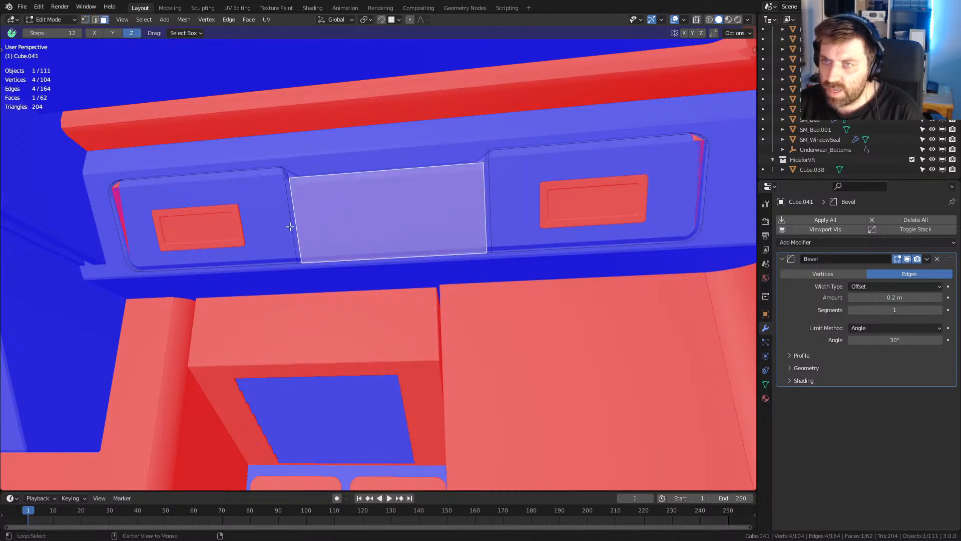
{"action": "left_click", "coordinate": [293, 226], "text": "shift"}
{"action": "left_click", "coordinate": [294, 226], "text": "shift"}
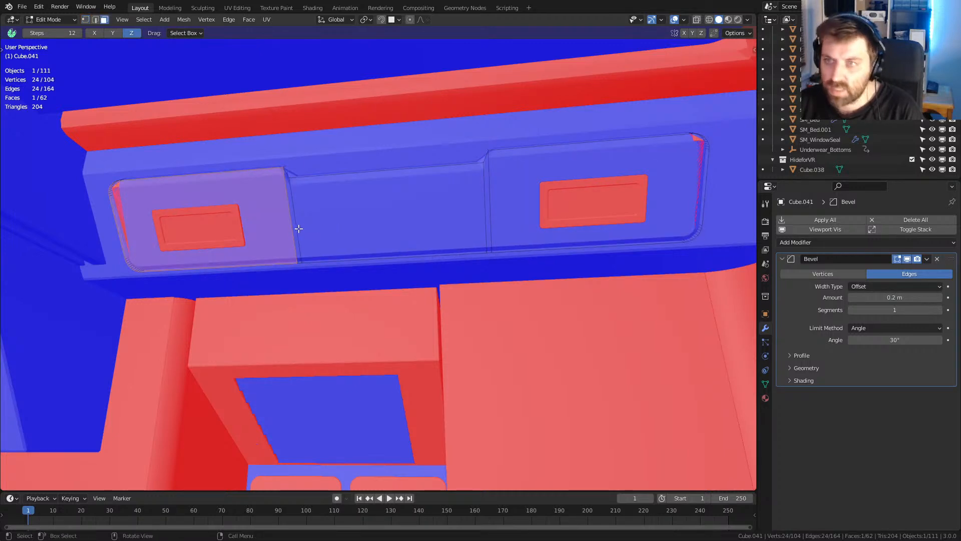
{"action": "left_click", "coordinate": [320, 226], "text": "shift"}
{"action": "left_click", "coordinate": [664, 226], "text": "shift"}
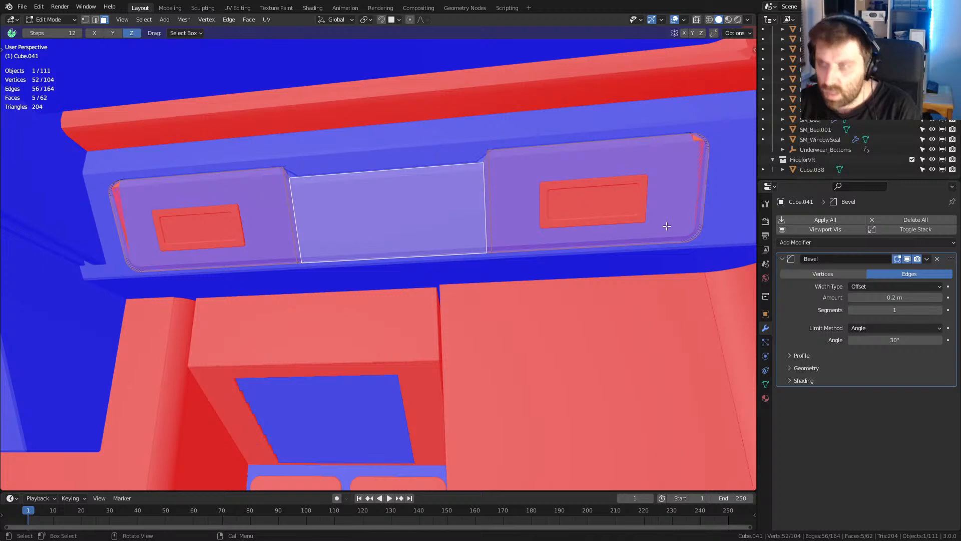
{"action": "key", "text": "i"}
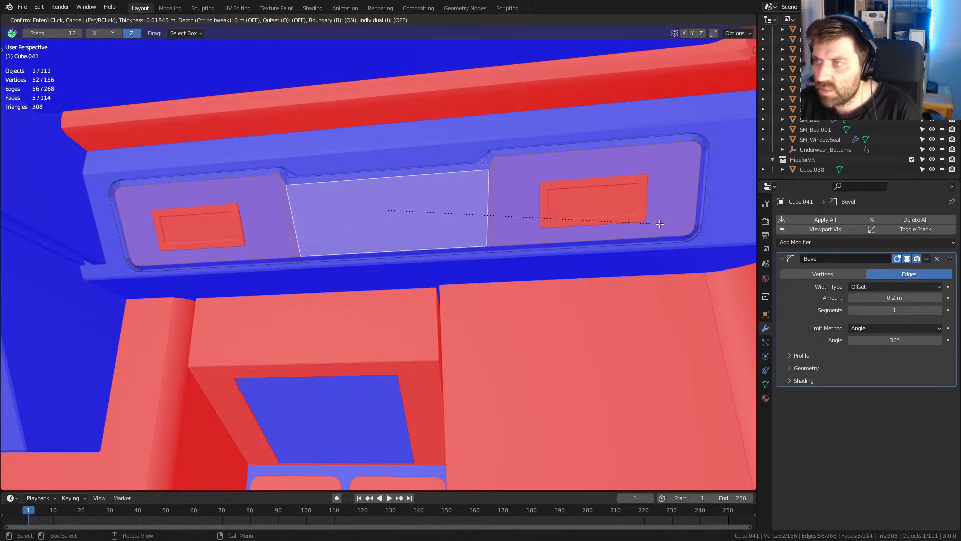
{"action": "left_click", "coordinate": [660, 224]}
{"action": "key", "text": "Tab"}
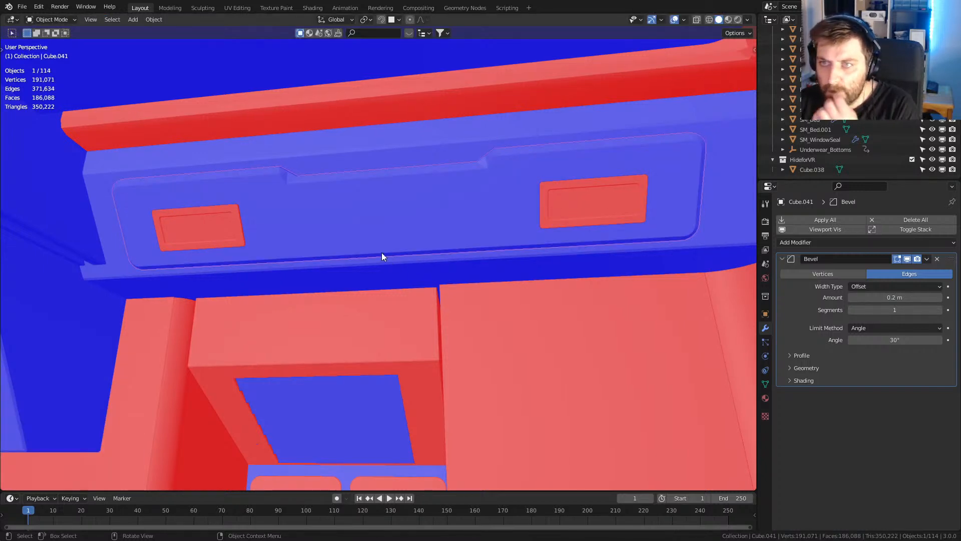
- Bevel the edge loops along the door panel's two dividers between the middle and end sections
{"action": "key", "text": "Tab"}
{"action": "key", "text": "2"}
{"action": "left_click", "coordinate": [506, 198], "text": "alt"}
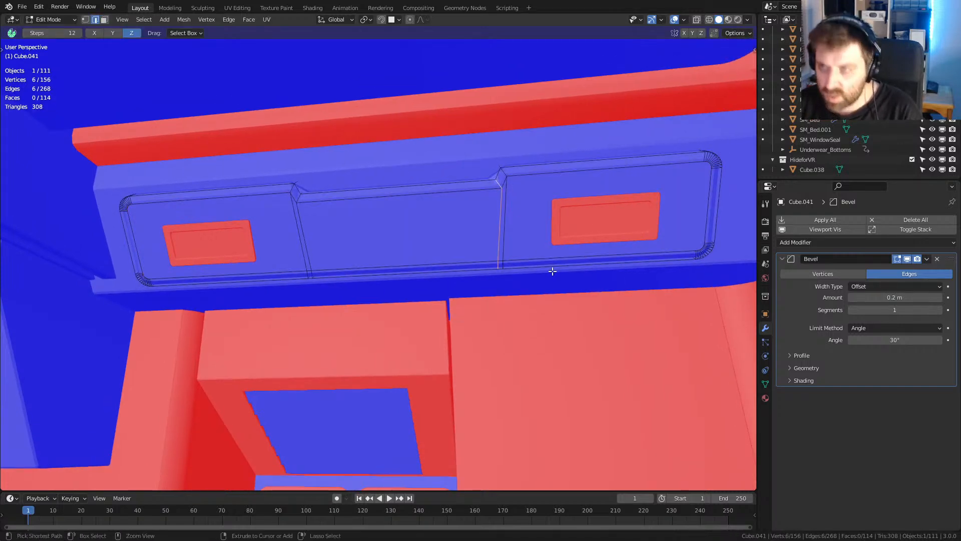
{"action": "left_click", "coordinate": [319, 242], "text": "alt+shift"}
{"action": "middle_click_drag", "start_coordinate": [374, 249], "coordinate": [404, 226], "text": "shift"}
{"action": "key", "text": "ctrl+b"}
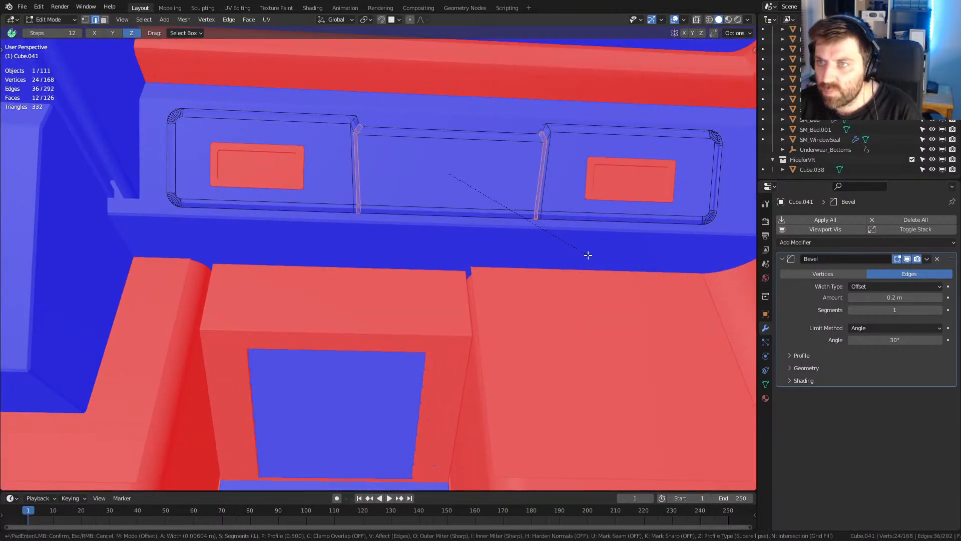
{"action": "left_click", "coordinate": [581, 254]}
{"action": "key", "text": "ctrl+z"}
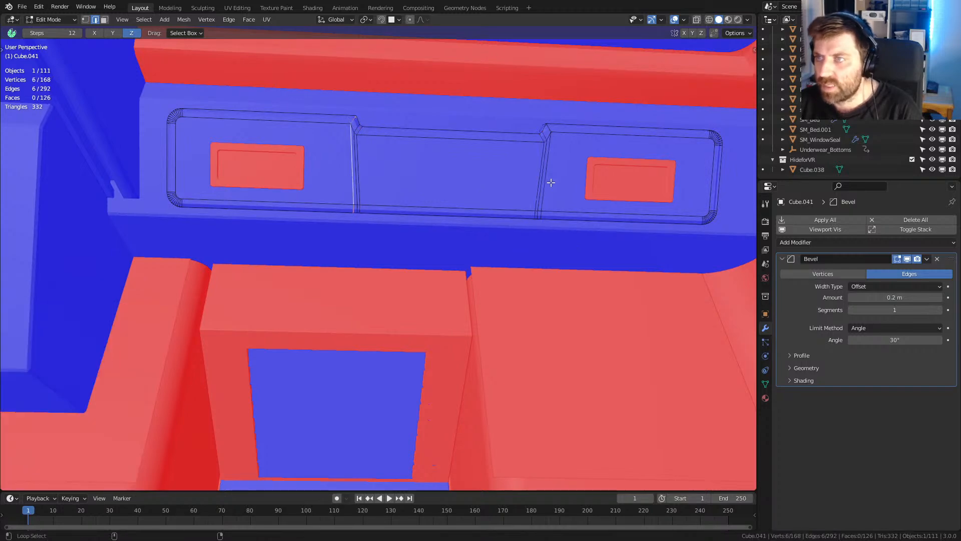
{"action": "key", "text": "ctrl+b"}
{"action": "left_click", "coordinate": [591, 258]}
{"action": "key", "text": "Tab"}
- Select the mesh of the two small rectangular door frames and recalculate its normals to the outside
{"action": "middle_click_drag", "start_coordinate": [593, 260], "coordinate": [313, 262]}
{"action": "left_click", "coordinate": [303, 269]}
{"action": "key", "text": "Tab"}
{"action": "key", "text": "a"}
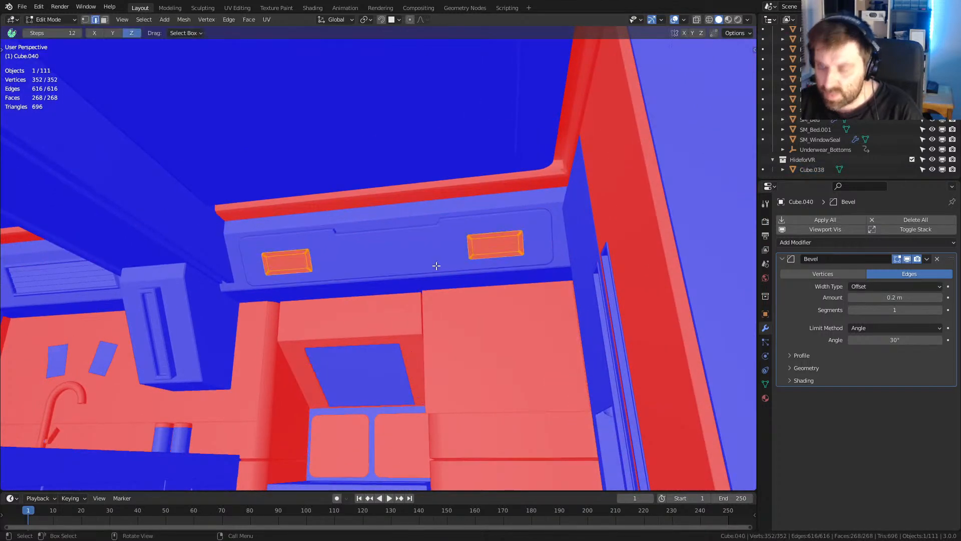
{"action": "key", "text": "shift+n"}
{"action": "scroll", "coordinate": [435, 266], "scroll_direction": "up", "scroll_amount": 2}
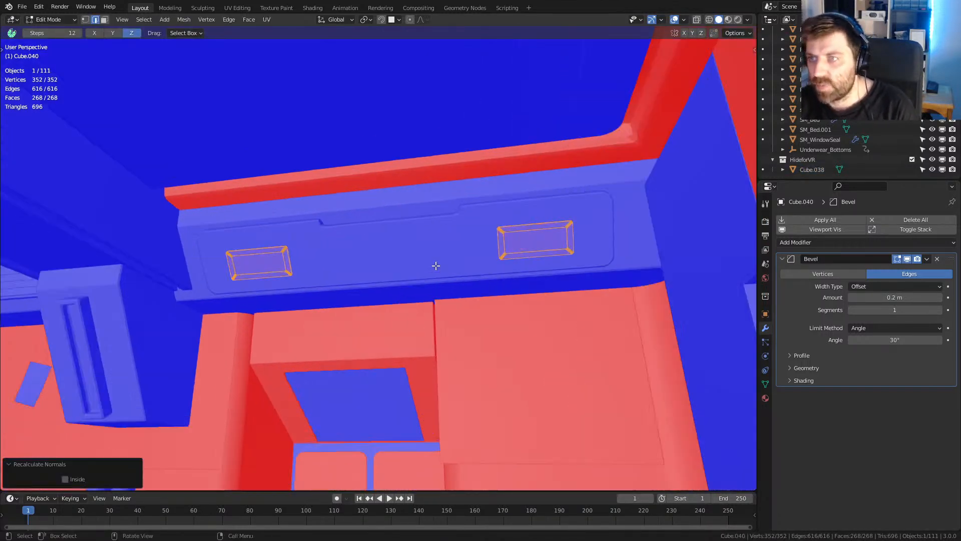
{"action": "key", "text": "Tab"}
- Open the overhead cabinet object for editing, select its whole mesh and show the tall narrow recess in wireframe shading
{"action": "mouse_move", "coordinate": [436, 265]}
{"action": "middle_mouse_down", "text": "shift"}
{"action": "mouse_move", "coordinate": [588, 223]}
{"action": "mouse_move", "coordinate": [384, 234]}
{"action": "mouse_move", "coordinate": [452, 263]}
{"action": "mouse_move", "coordinate": [380, 314]}
{"action": "mouse_move", "coordinate": [442, 304]}
{"action": "mouse_move", "coordinate": [432, 240]}
{"action": "mouse_move", "coordinate": [511, 240]}
{"action": "mouse_move", "coordinate": [498, 250]}
{"action": "middle_mouse_up", "text": "shift"}
{"action": "left_click", "coordinate": [413, 290]}
{"action": "key", "text": "Tab"}
{"action": "scroll", "coordinate": [453, 310], "scroll_direction": "up", "scroll_amount": 3}
{"action": "key", "text": "a"}
{"action": "scroll", "coordinate": [511, 240], "scroll_direction": "up", "scroll_amount": 3}
{"action": "scroll", "coordinate": [507, 237], "scroll_direction": "up", "scroll_amount": 3}
{"action": "key", "text": "z"}
{"action": "left_click", "coordinate": [423, 245]}
{"action": "scroll", "coordinate": [423, 242], "scroll_direction": "down", "scroll_amount": 2}
{"action": "middle_click_drag", "start_coordinate": [422, 242], "coordinate": [395, 239]}
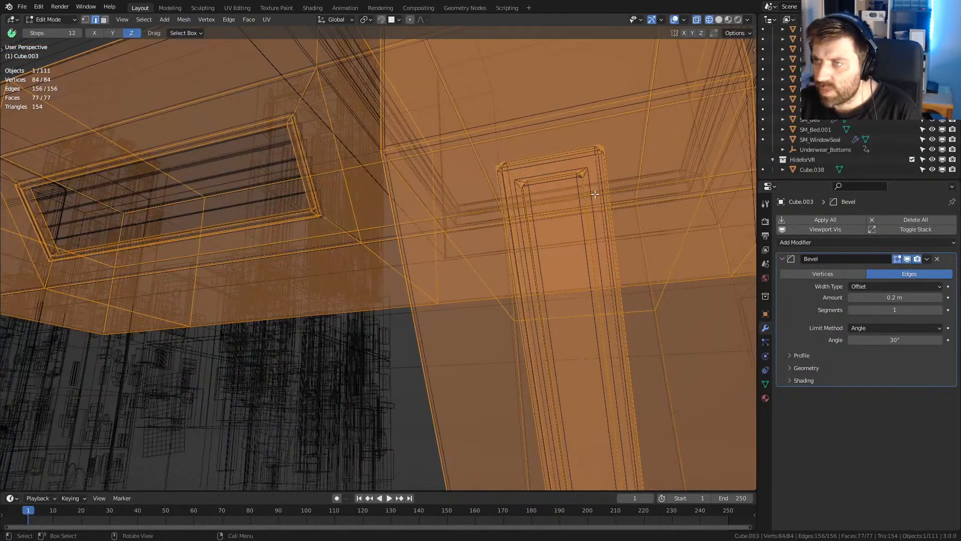
- Separate the linked geometry of the tall narrow recessed frame into its own object and return to solid shading
{"action": "left_click", "coordinate": [603, 201]}
{"action": "left_click", "coordinate": [601, 153]}
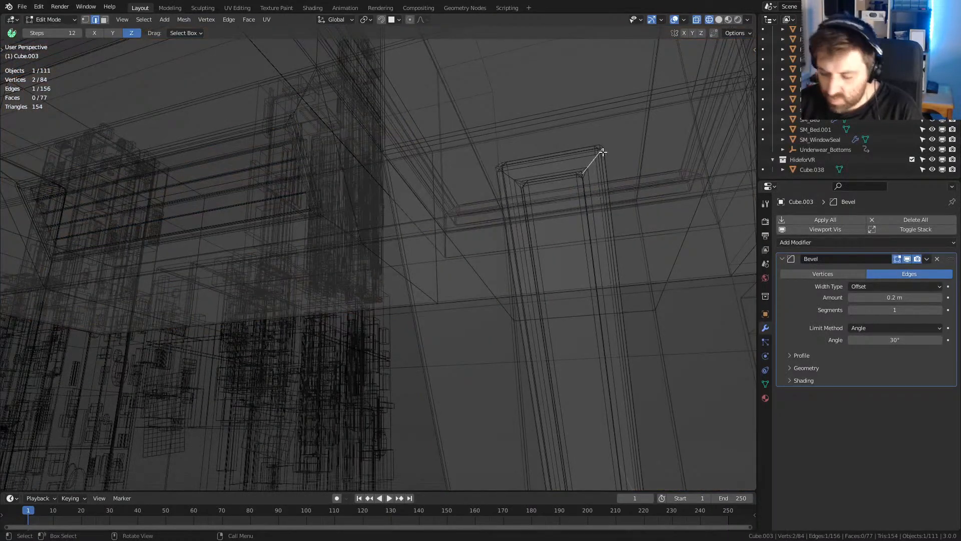
{"action": "key", "text": "ctrl+l"}
{"action": "key", "text": "p"}
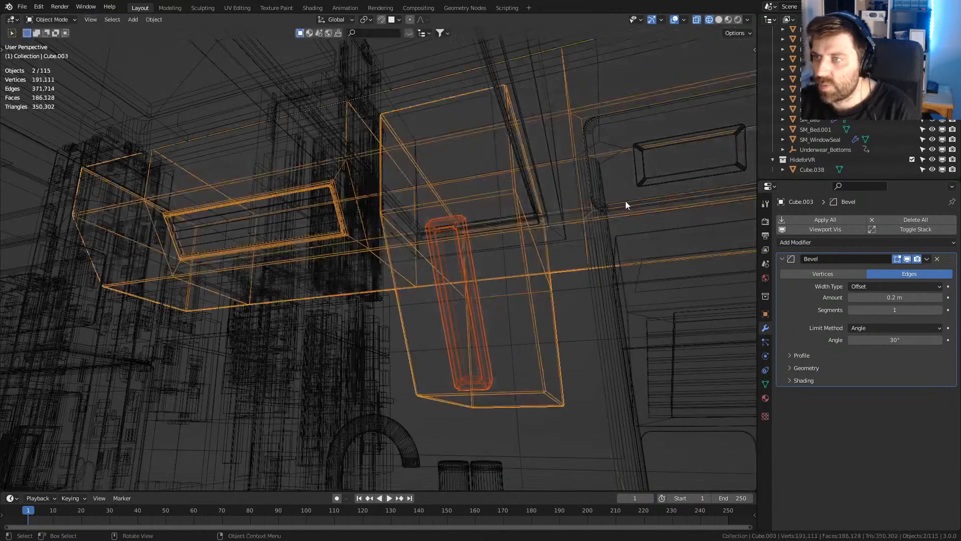
{"action": "key", "text": "z"}
{"action": "left_click", "coordinate": [541, 203]}
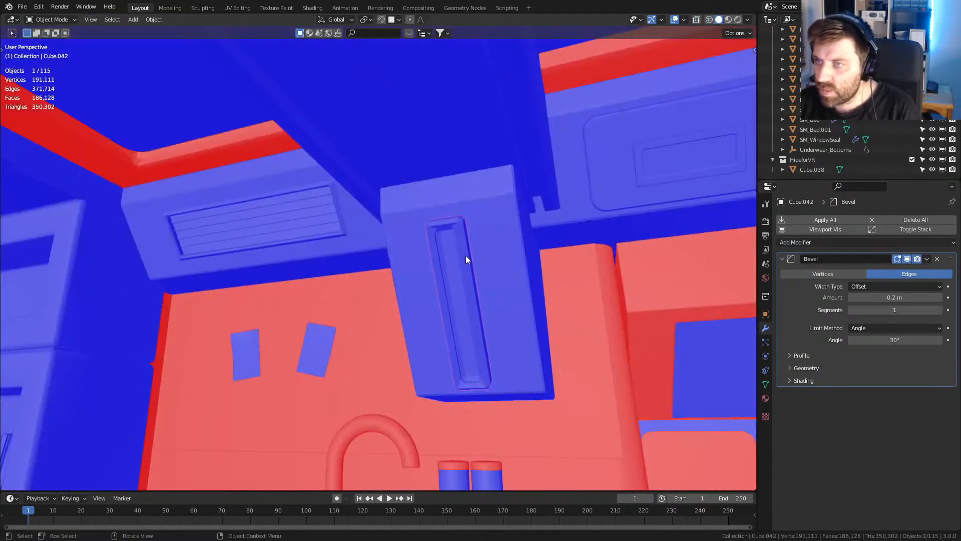
- Select the edge loops at all four corners of the tall narrow frame and bevel them
{"action": "key", "text": "Tab"}
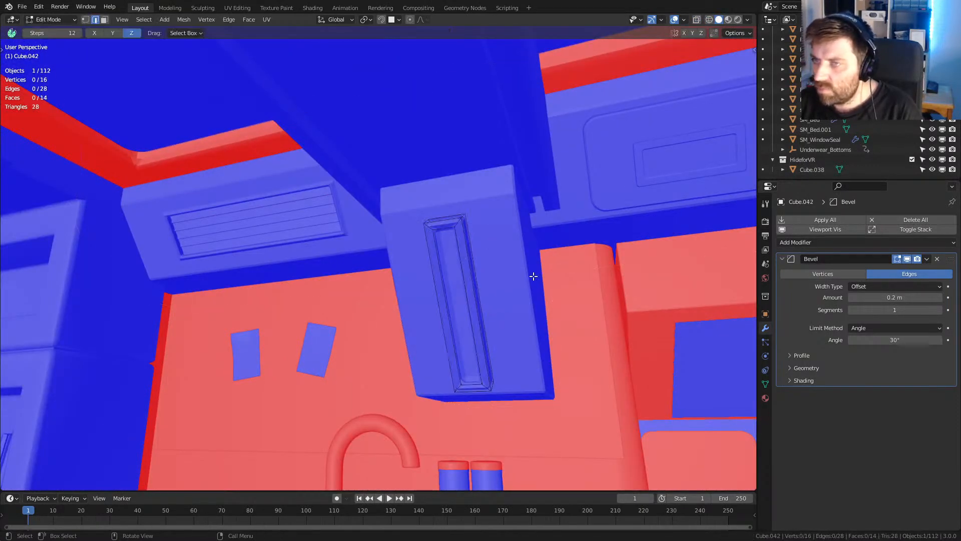
{"action": "scroll", "coordinate": [510, 242], "scroll_direction": "up", "scroll_amount": 5}
{"action": "left_click", "coordinate": [565, 168], "text": "alt"}
{"action": "left_click", "coordinate": [586, 164], "text": "alt"}
{"action": "left_click", "coordinate": [514, 182], "text": "alt+shift"}
{"action": "middle_click_drag", "start_coordinate": [590, 370], "coordinate": [593, 223], "text": "shift"}
{"action": "left_click", "coordinate": [566, 150], "text": "alt+shift"}
{"action": "left_click", "coordinate": [646, 138], "text": "alt+shift"}
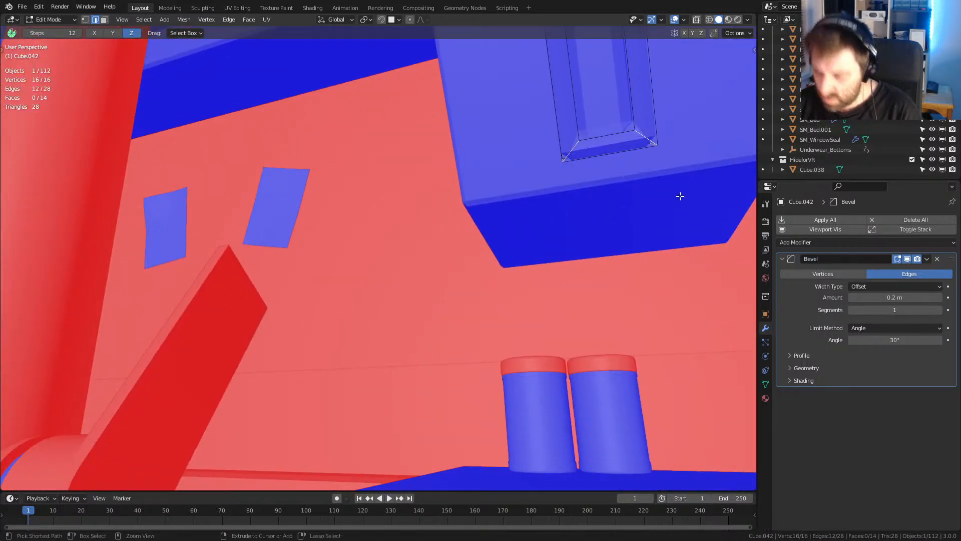
{"action": "key", "text": "ctrl+b"}
{"action": "scroll", "coordinate": [686, 200], "scroll_direction": "up", "scroll_amount": 1}
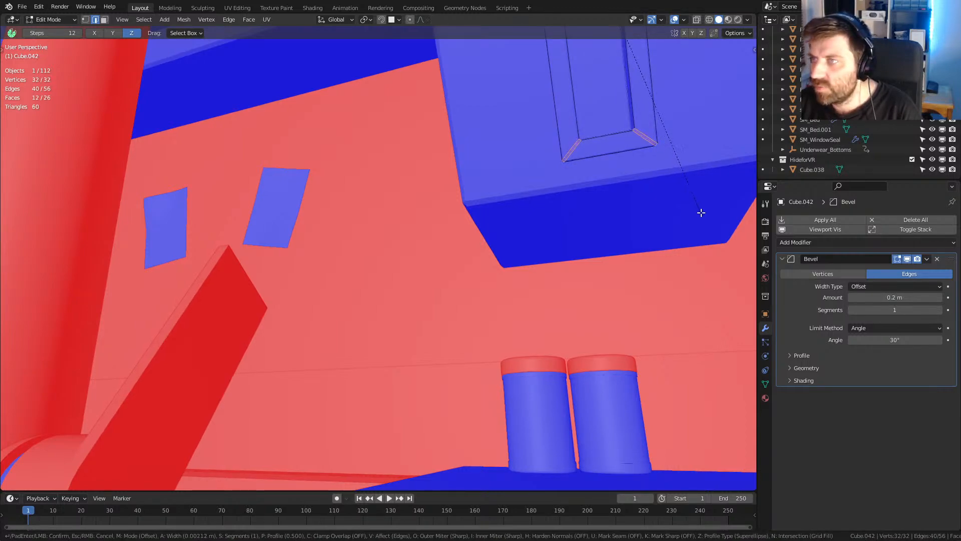
{"action": "left_click", "coordinate": [672, 208]}
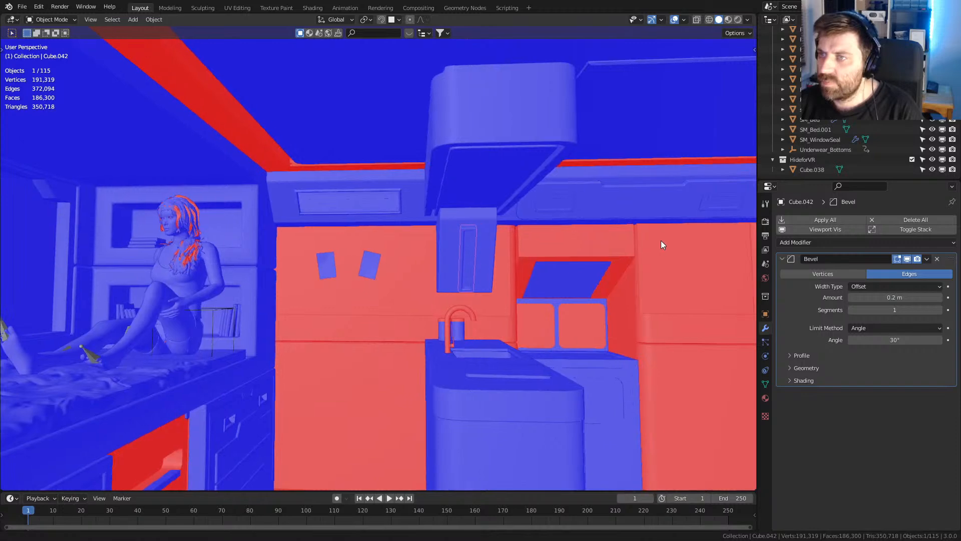
- Look through the scene camera and save the file
{"action": "middle_click_drag", "start_coordinate": [661, 241], "coordinate": [584, 266]}
{"action": "scroll", "coordinate": [603, 297], "scroll_direction": "down", "scroll_amount": 4}
{"action": "scroll", "coordinate": [580, 296], "scroll_direction": "up", "scroll_amount": 4}
{"action": "key", "text": "KP_0"}
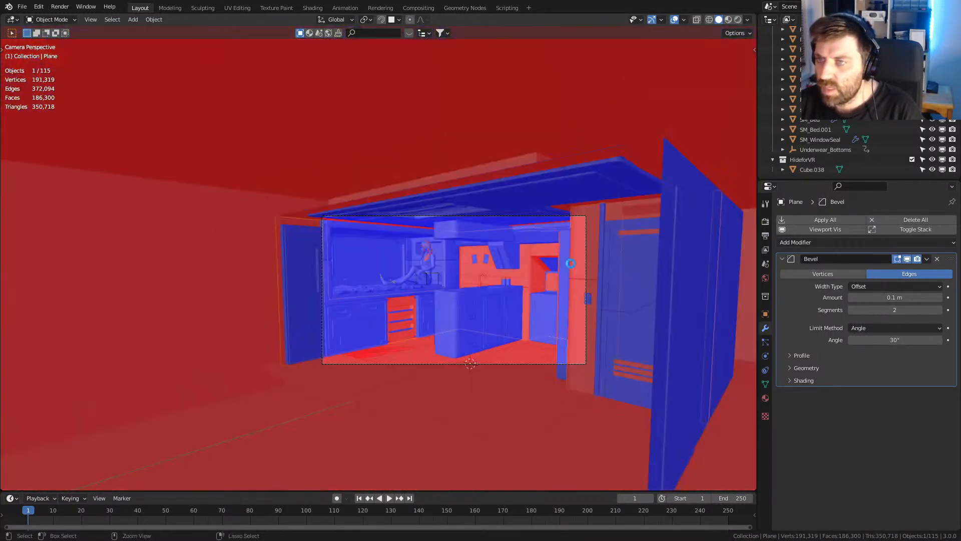
{"action": "key", "text": "ctrl+s"}
- Turn off the Face Orientation overlay and render the scene to check the full image
{"action": "left_click", "coordinate": [683, 20]}
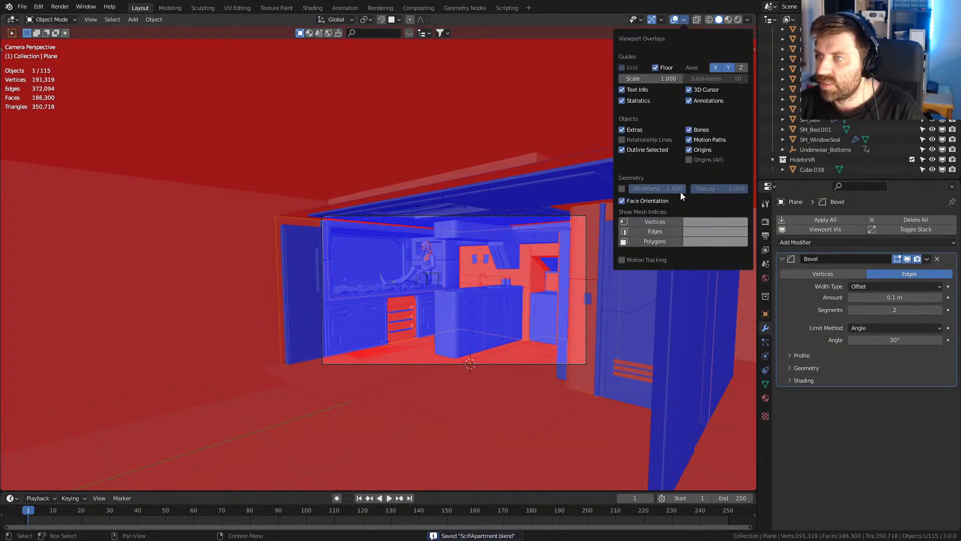
{"action": "left_click", "coordinate": [623, 202]}
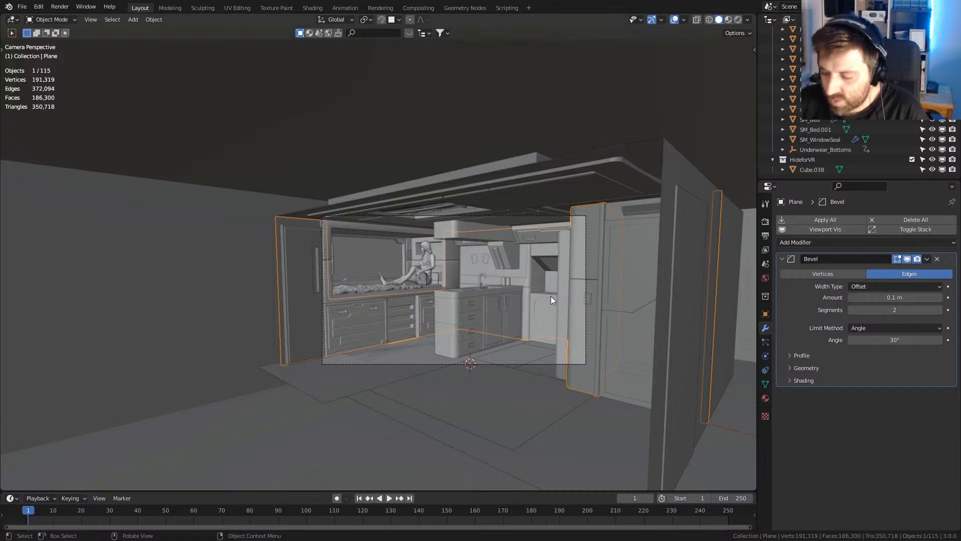
{"action": "key", "text": "F12"}
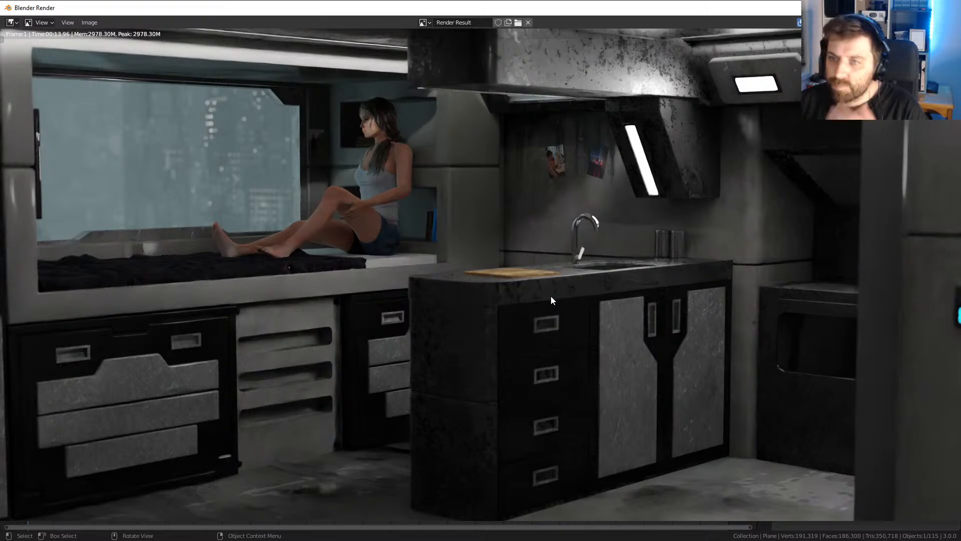
{"action": "scroll", "coordinate": [551, 296], "scroll_direction": "down", "scroll_amount": 1}
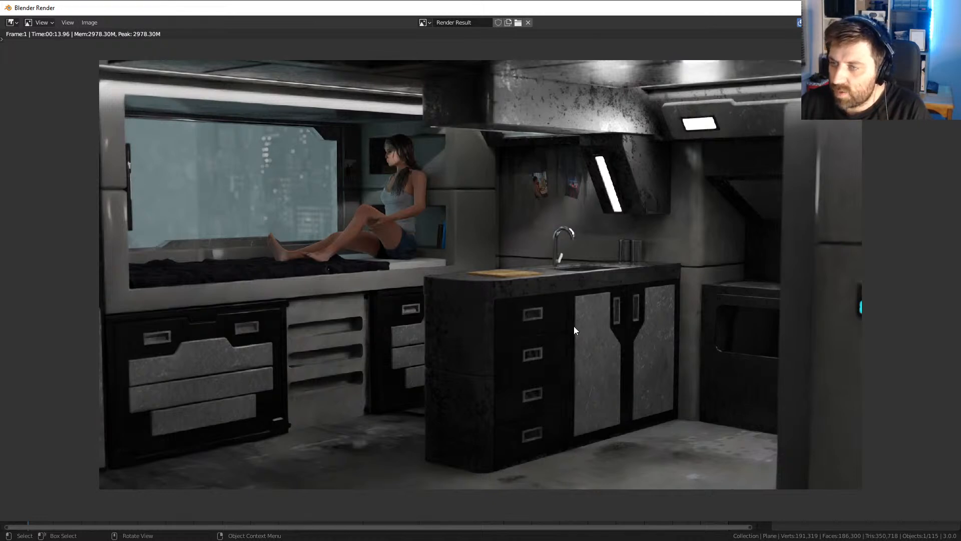
- Preview the scene in rendered shading and set the emission strength of the slanted kitchen lamp's WhiteLight material to 100
{"action": "key", "text": "Escape"}
{"action": "left_click", "coordinate": [500, 258]}
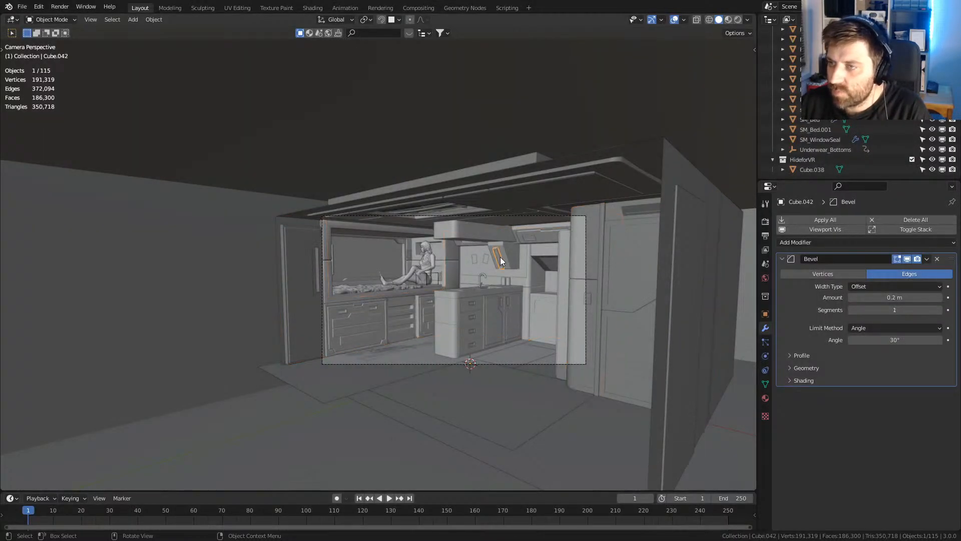
{"action": "left_click", "coordinate": [738, 20]}
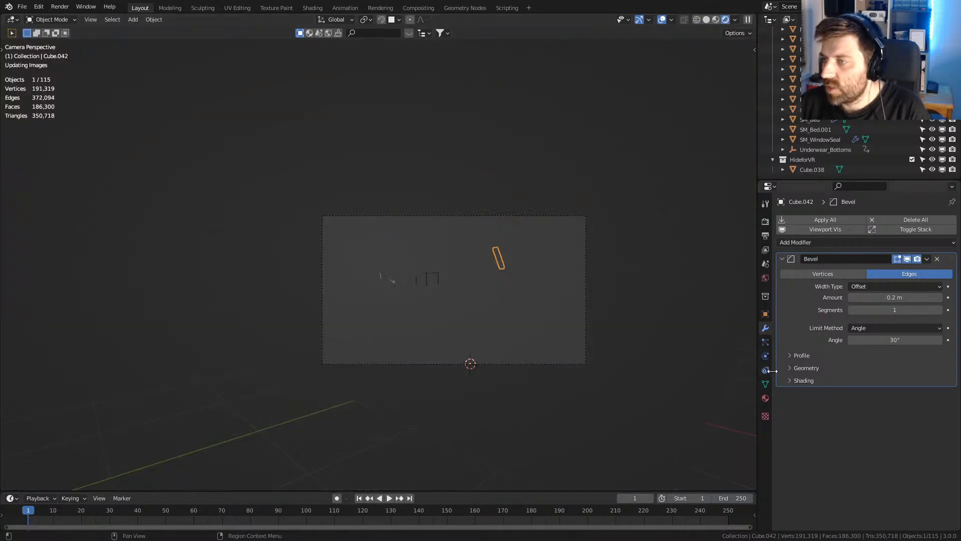
{"action": "left_click", "coordinate": [765, 398]}
{"action": "left_click", "coordinate": [806, 233]}
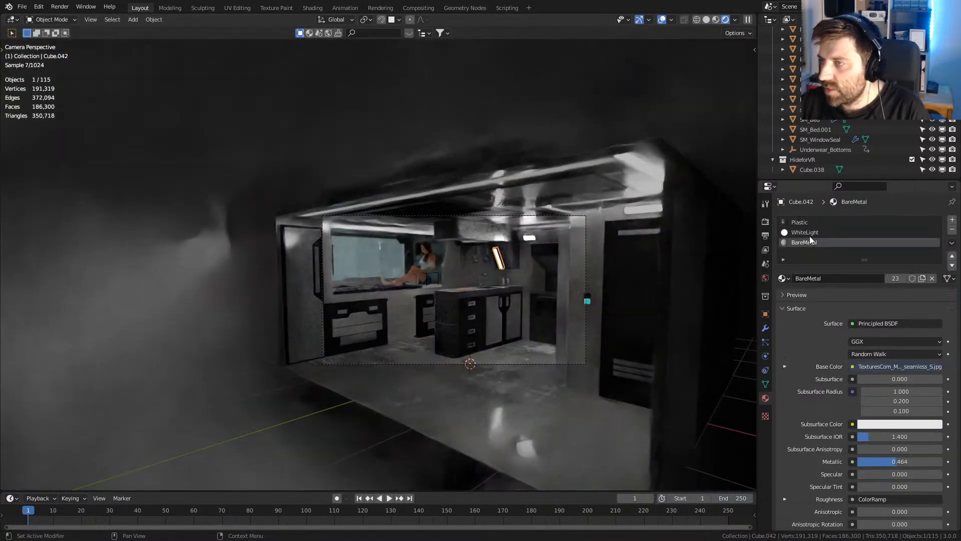
{"action": "left_click", "coordinate": [893, 354]}
{"action": "type", "text": "100"}
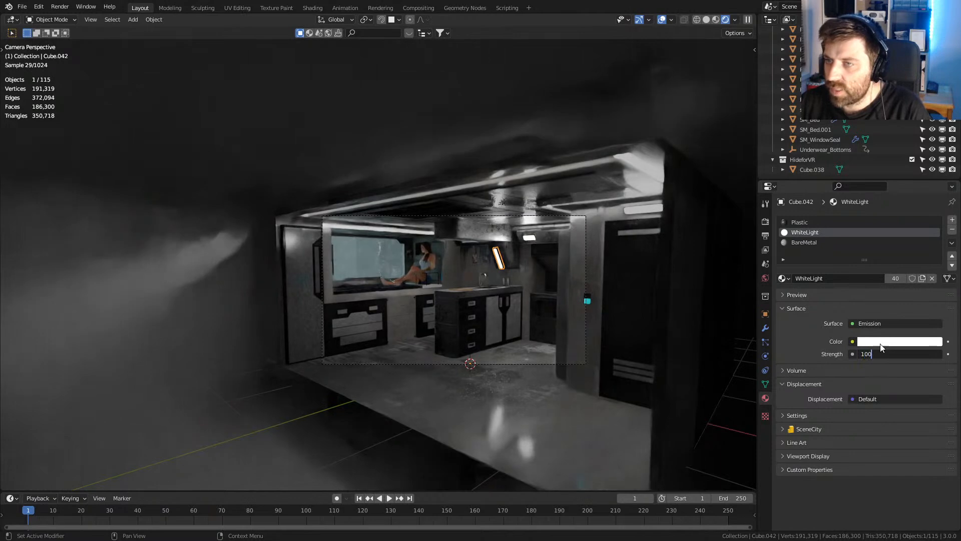
{"action": "key", "text": "Return"}
{"action": "scroll", "coordinate": [530, 356], "scroll_direction": "up", "scroll_amount": 5}
{"action": "middle_click_drag", "start_coordinate": [604, 363], "coordinate": [484, 314], "text": "shift"}
{"action": "scroll", "coordinate": [472, 313], "scroll_direction": "down", "scroll_amount": 1}
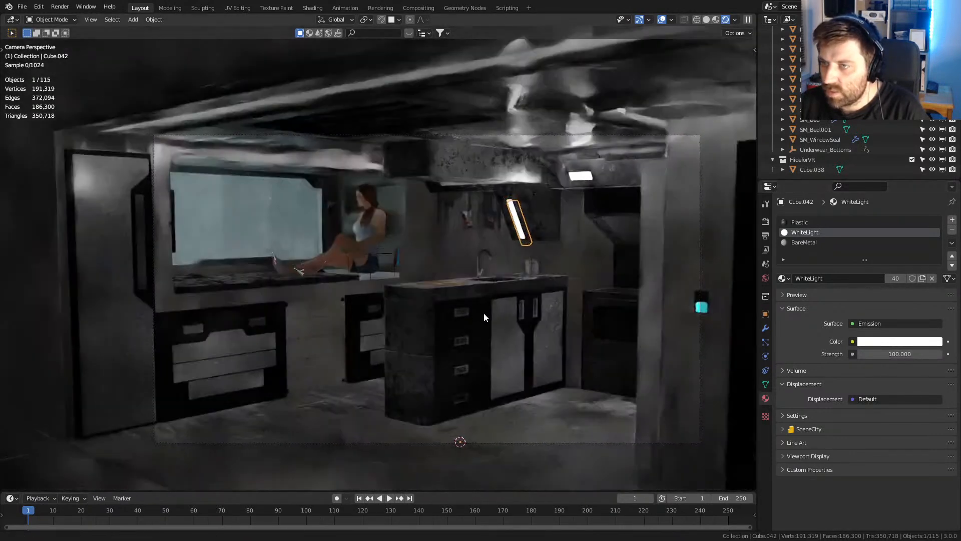
{"action": "scroll", "coordinate": [485, 314], "scroll_direction": "up", "scroll_amount": 1}
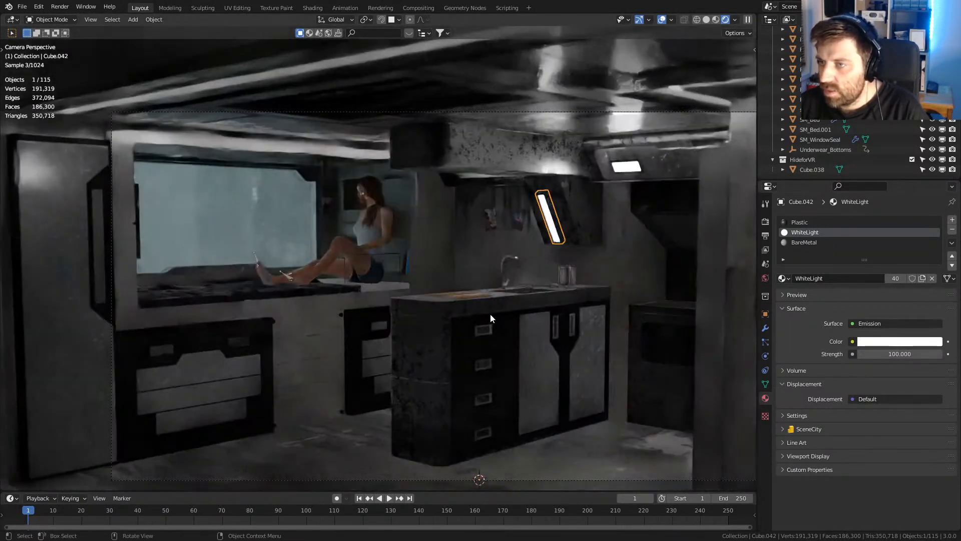
- Set the WhiteLight emission strength to 50, render the image and close the render after checking it
{"action": "left_click", "coordinate": [900, 354]}
{"action": "type", "text": "50"}
{"action": "key", "text": "Return"}
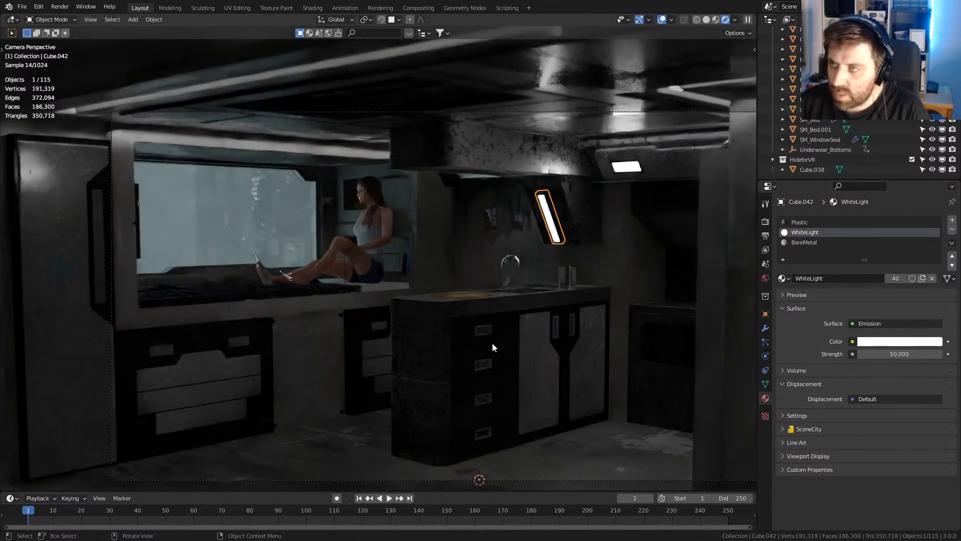
{"action": "key", "text": "F12"}
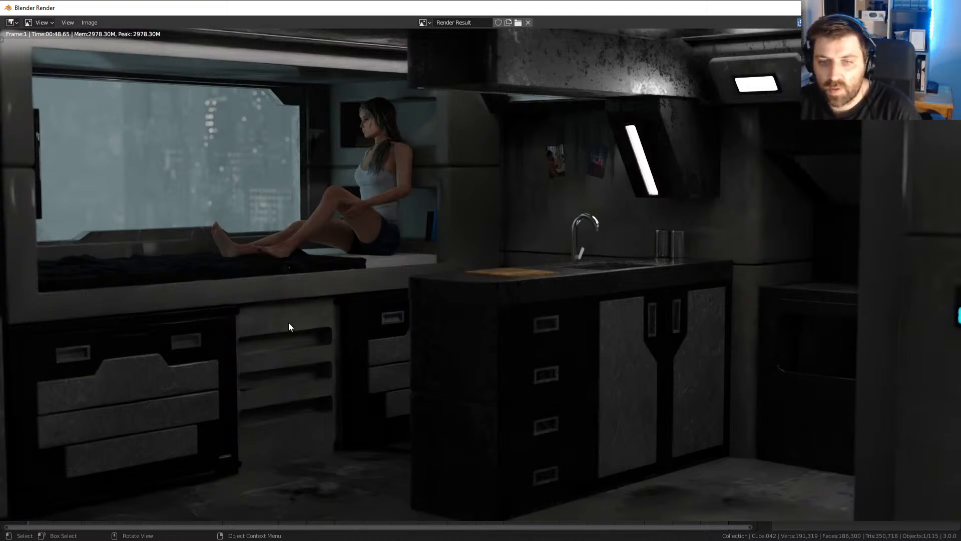
{"action": "scroll", "coordinate": [364, 281], "scroll_direction": "down", "scroll_amount": 1}
{"action": "middle_click_drag", "start_coordinate": [363, 280], "coordinate": [395, 228]}
{"action": "key", "text": "Escape"}
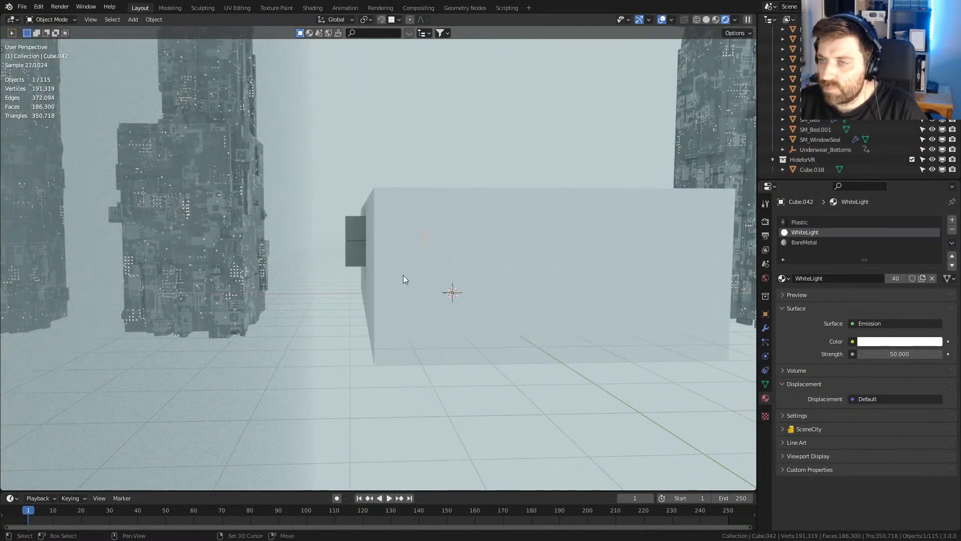
- Add a Sun light, rotate it about -52.9° in the view and place it outside the apartment's window side
{"action": "key", "text": "shift+a"}
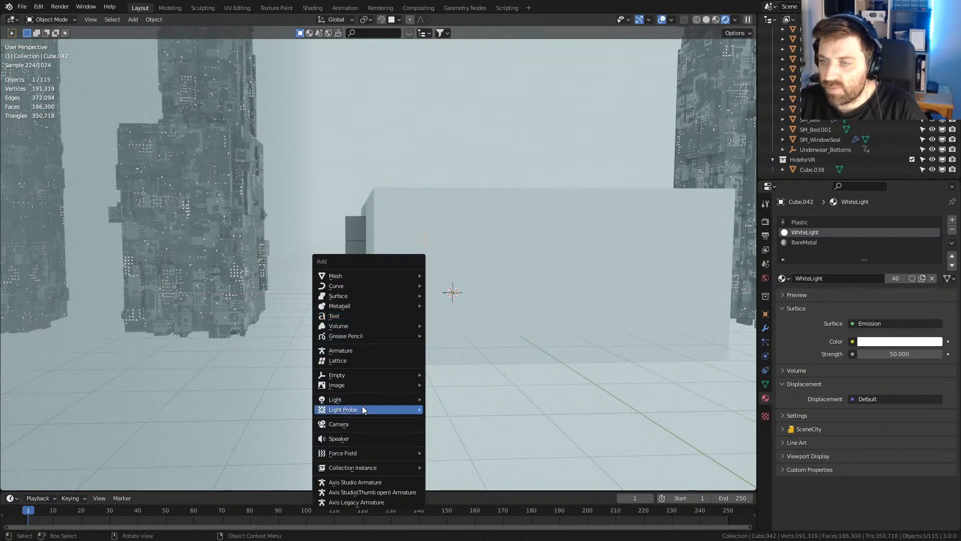
{"action": "mouse_move", "coordinate": [362, 399]}
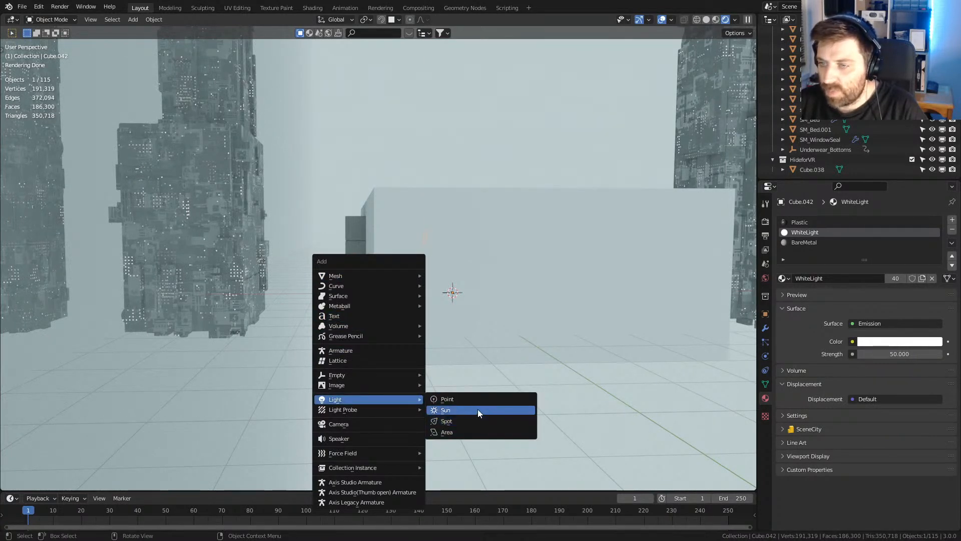
{"action": "left_click", "coordinate": [477, 411]}
{"action": "key", "text": "g"}
{"action": "left_click", "coordinate": [360, 211]}
{"action": "key", "text": "r"}
{"action": "left_click", "coordinate": [551, 465]}
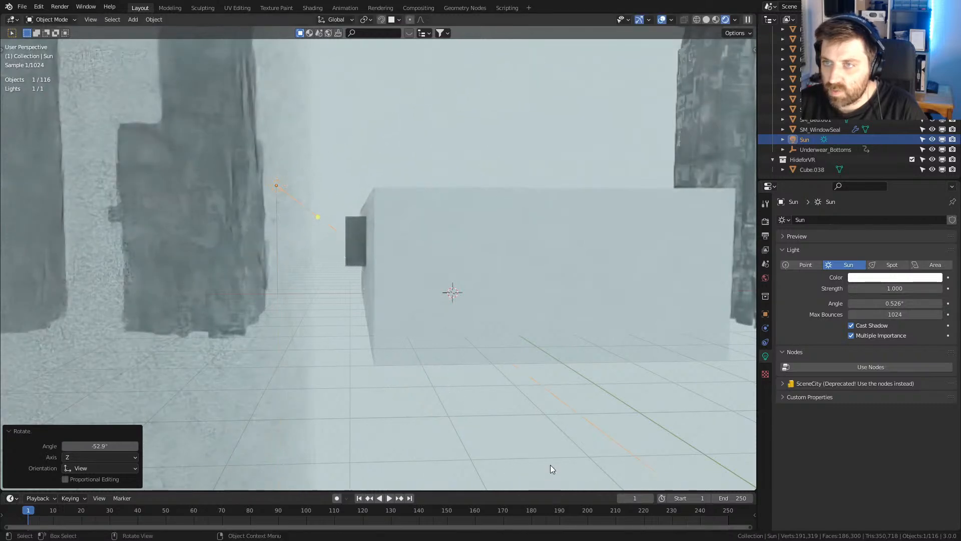
{"action": "key", "text": "g"}
{"action": "left_click", "coordinate": [530, 275]}
- Look through the scene camera and rotate the sun around the global Z axis in two passes, the second about -12.5°
{"action": "key", "text": "KP_0"}
{"action": "key", "text": "r"}
{"action": "key", "text": "z"}
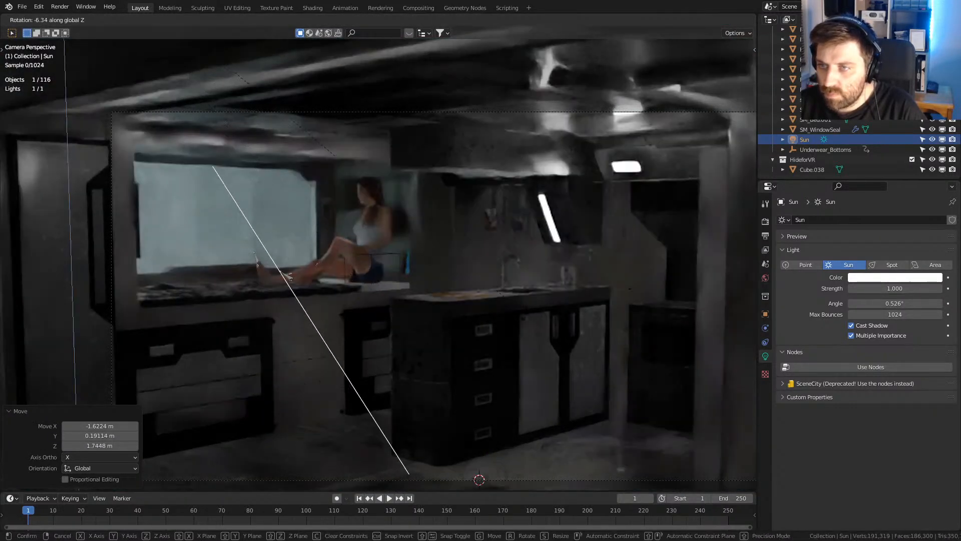
{"action": "left_click", "coordinate": [567, 272]}
{"action": "key", "text": "r"}
{"action": "key", "text": "z"}
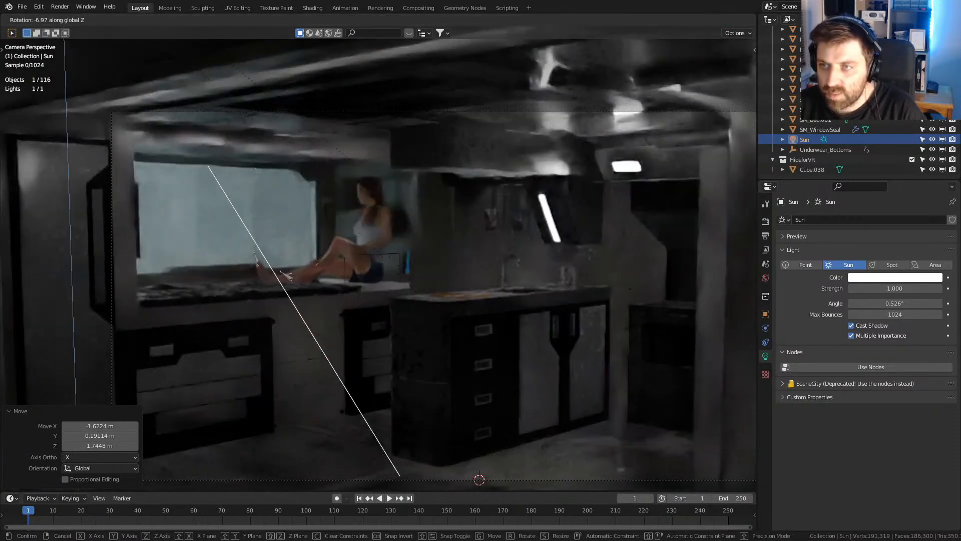
{"action": "left_click", "coordinate": [583, 269]}
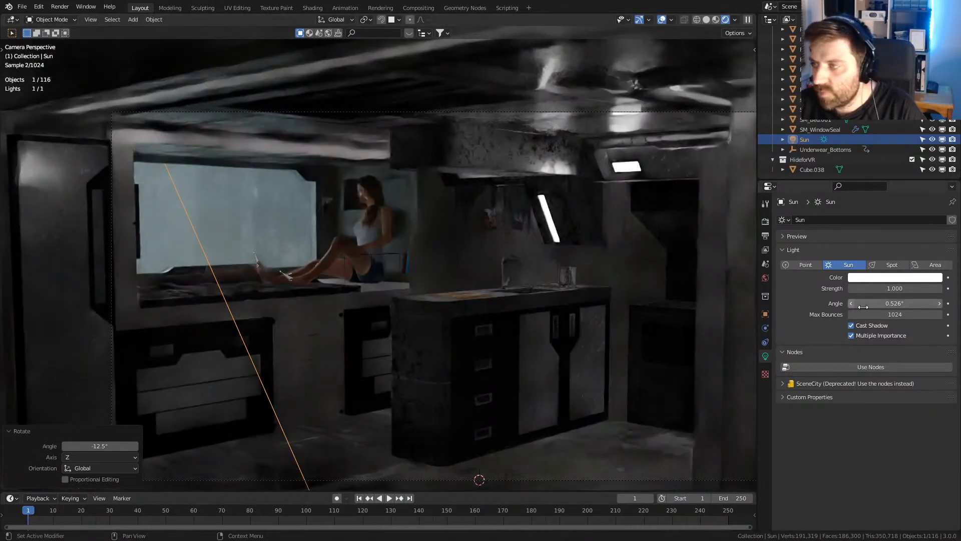
- Set the sun light's strength to 10
{"action": "left_click", "coordinate": [904, 288]}
{"action": "type", "text": "10"}
{"action": "key", "text": "Return"}
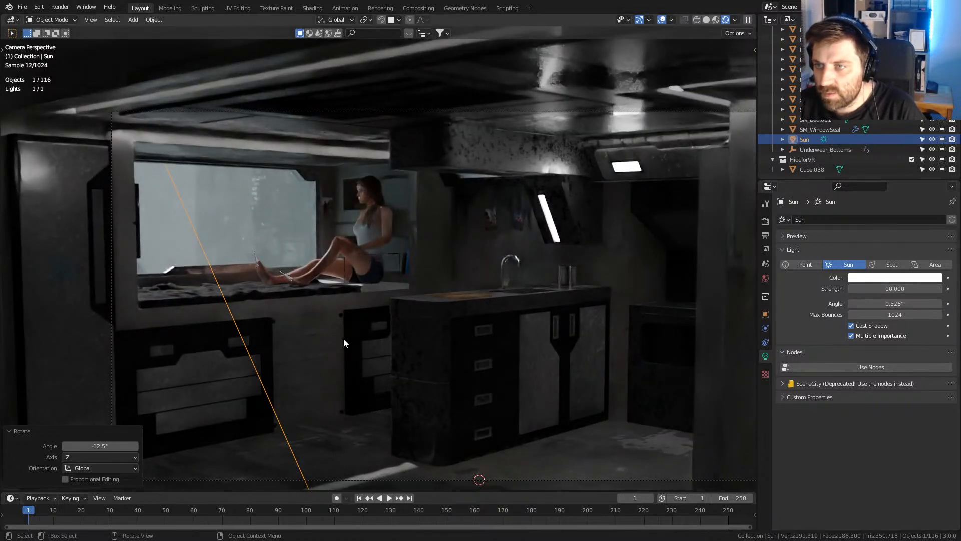
- Select the large fog volume cube and set the Density of its WorldVolue material's Principled Volume node to 0.05
{"action": "left_click", "coordinate": [264, 208]}
{"action": "scroll", "coordinate": [266, 213], "scroll_direction": "down", "scroll_amount": 6}
{"action": "scroll", "coordinate": [448, 291], "scroll_direction": "up", "scroll_amount": 4}
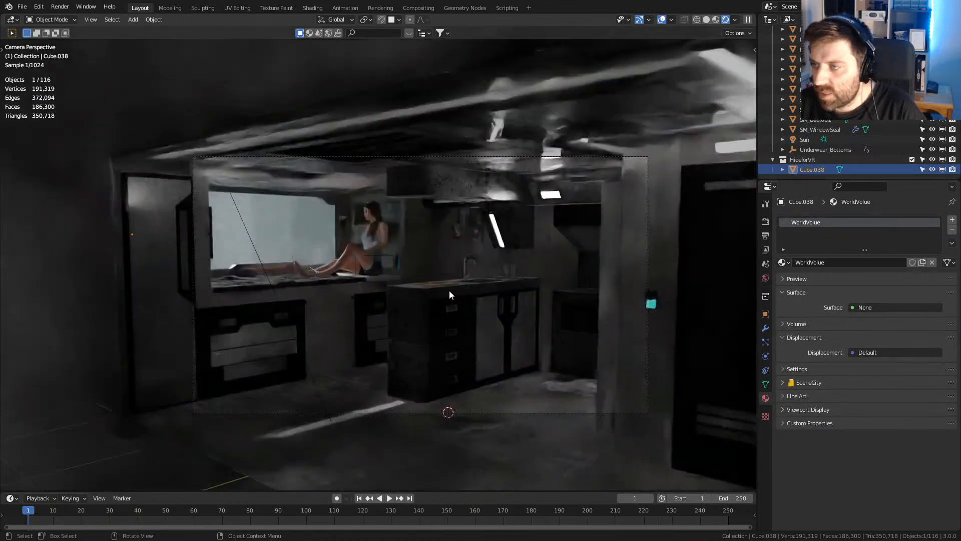
{"action": "scroll", "coordinate": [449, 292], "scroll_direction": "up", "scroll_amount": 2}
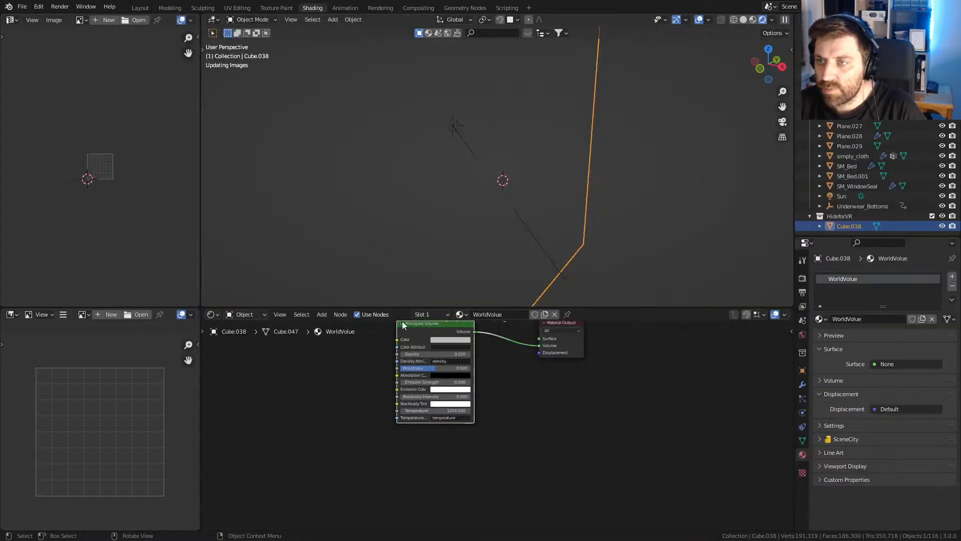
{"action": "scroll", "coordinate": [470, 392], "scroll_direction": "up", "scroll_amount": 2}
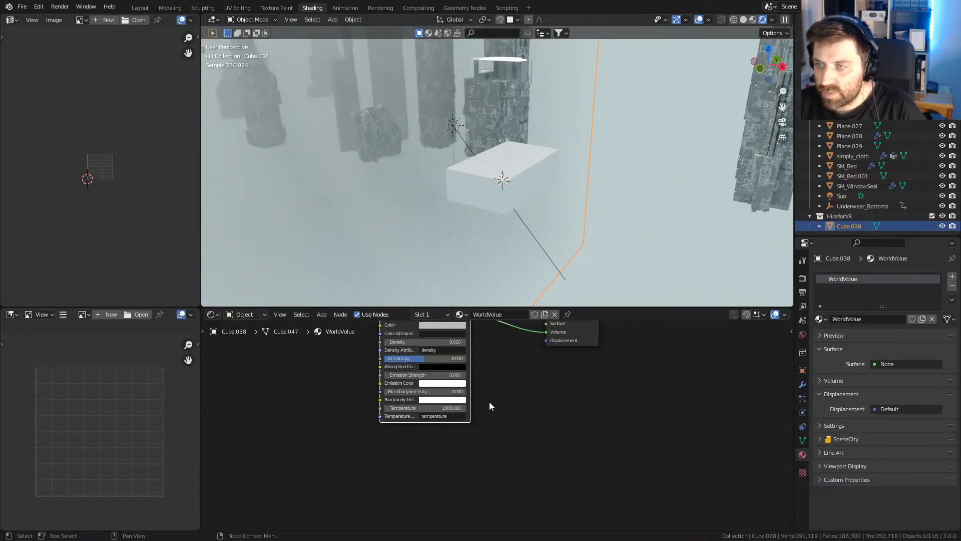
{"action": "left_click", "coordinate": [444, 341]}
{"action": "type", "text": "0.05"}
{"action": "key", "text": "Return"}
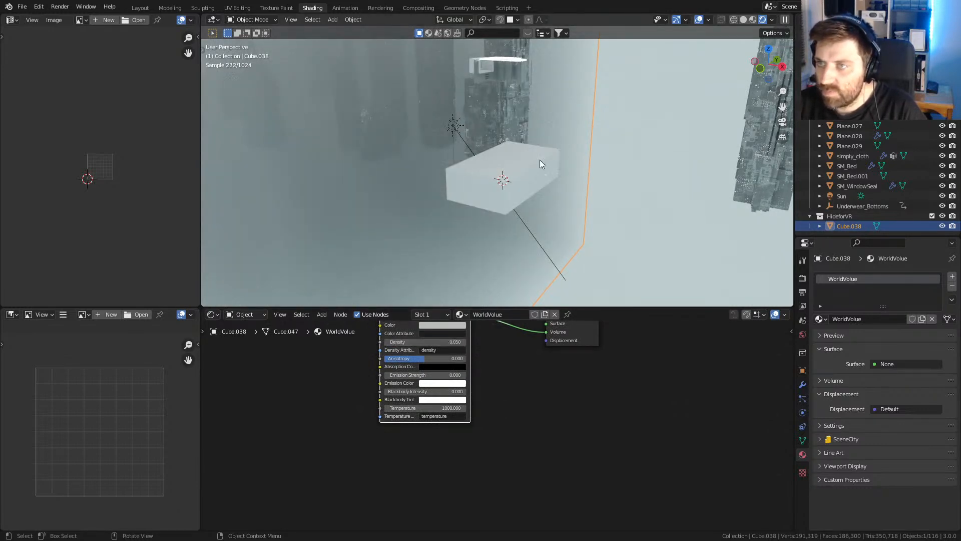
- Look through the scene camera and set the fog volume's Density to 0
{"action": "key", "text": "KP_0"}
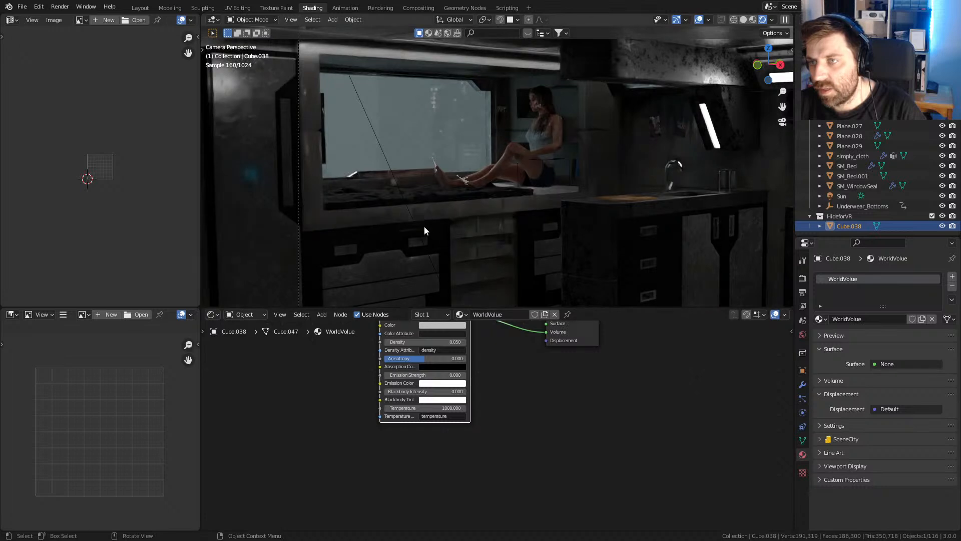
{"action": "left_click", "coordinate": [423, 239]}
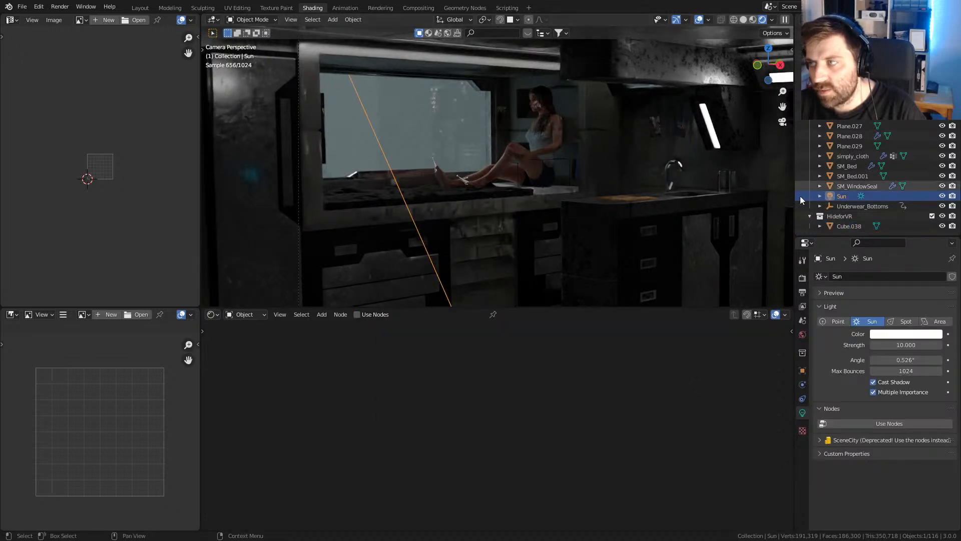
{"action": "left_click", "coordinate": [463, 113]}
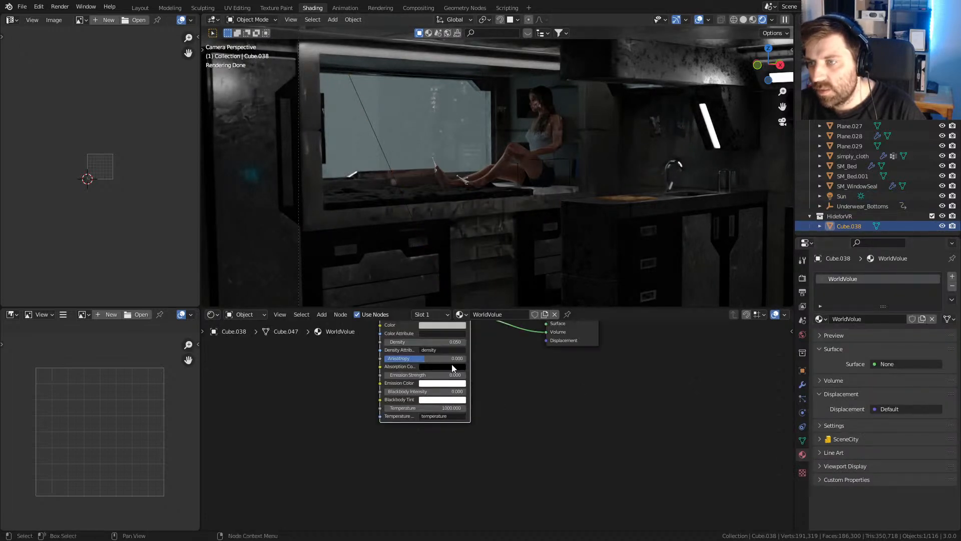
{"action": "left_click_drag", "start_coordinate": [442, 341], "coordinate": [440, 339]}
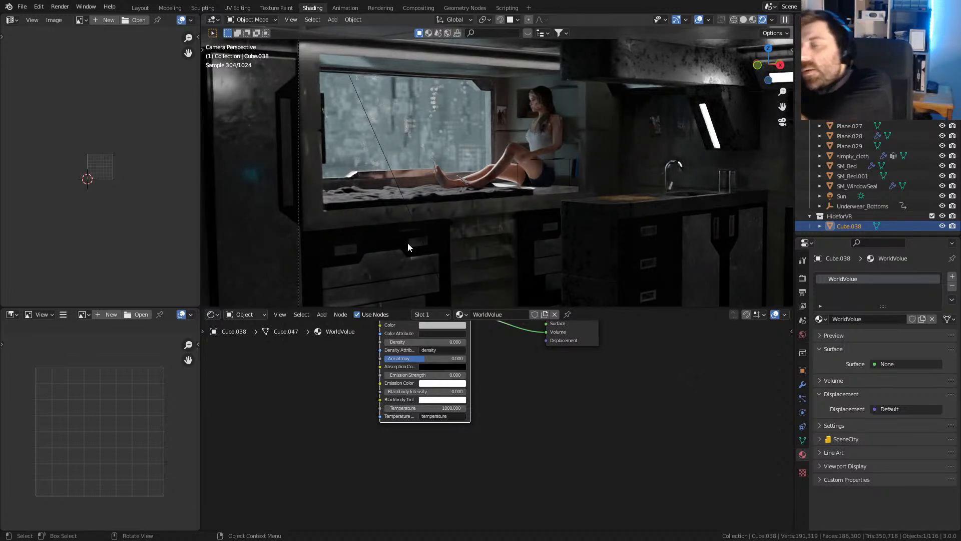
- Select the sun and rotate it about 21° around its local X axis
{"action": "left_click", "coordinate": [388, 164]}
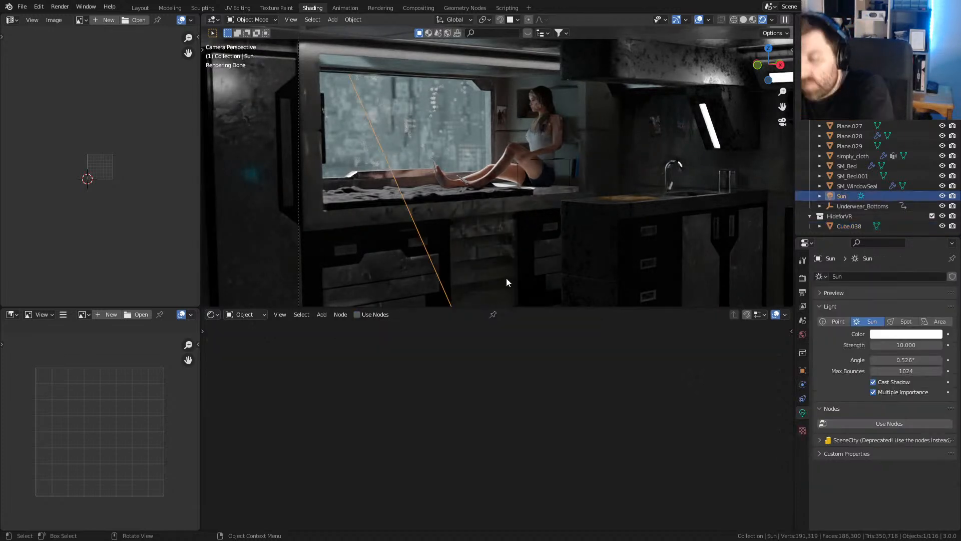
{"action": "key", "text": "r"}
{"action": "key", "text": "x"}
{"action": "key", "text": "x"}
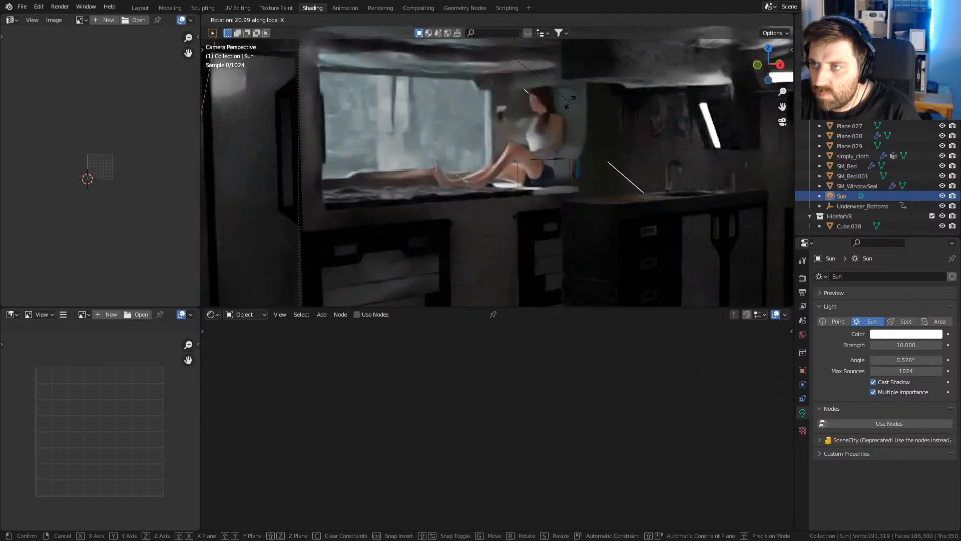
{"action": "left_click", "coordinate": [569, 104]}
- Move the sun to a new position outside the apartment and return to the scene camera view
{"action": "middle_click_drag", "start_coordinate": [491, 159], "coordinate": [450, 160]}
{"action": "scroll", "coordinate": [526, 180], "scroll_direction": "down", "scroll_amount": 12}
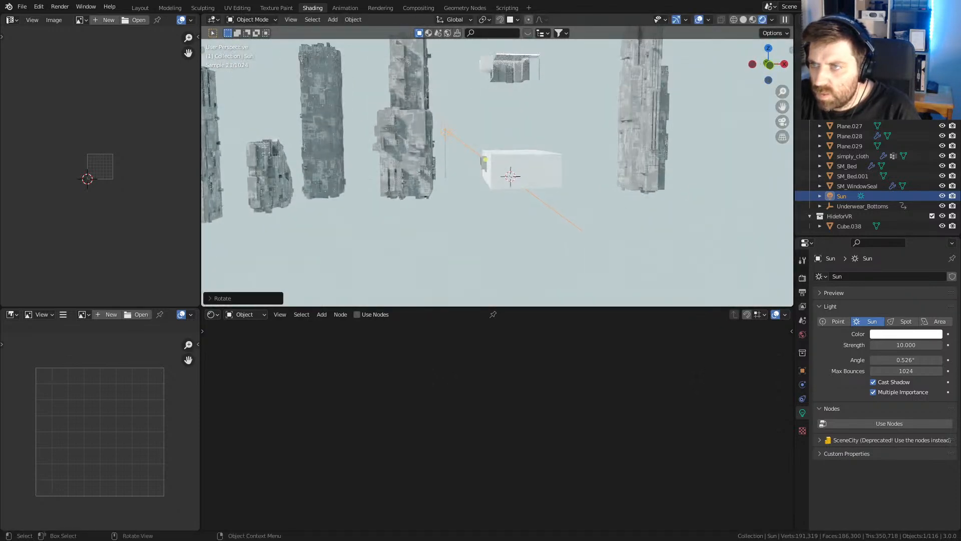
{"action": "key", "text": "g"}
{"action": "left_click", "coordinate": [665, 128]}
{"action": "key", "text": "KP_0"}
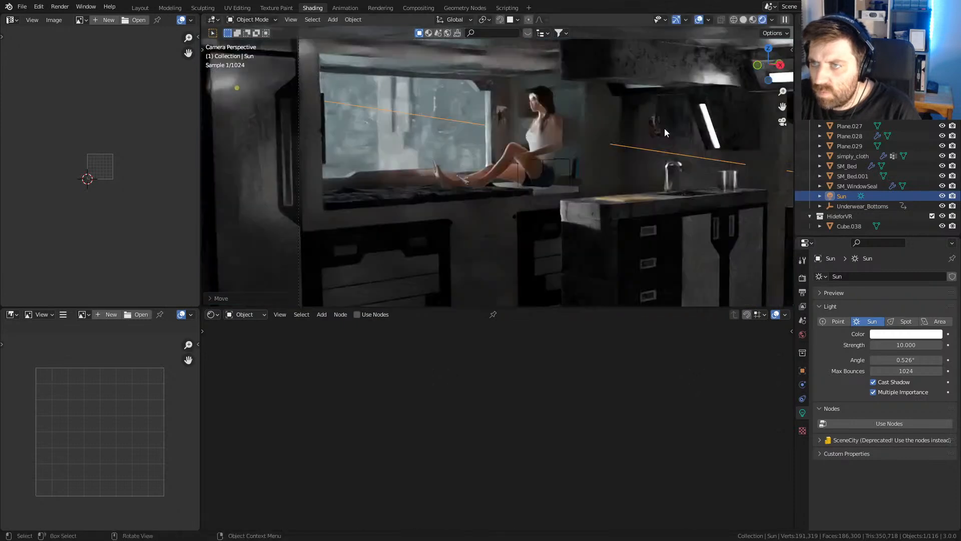
- Adjust the sun's direction in three rotations around the global Z axis while checking the light on the seated woman
{"action": "key", "text": "r"}
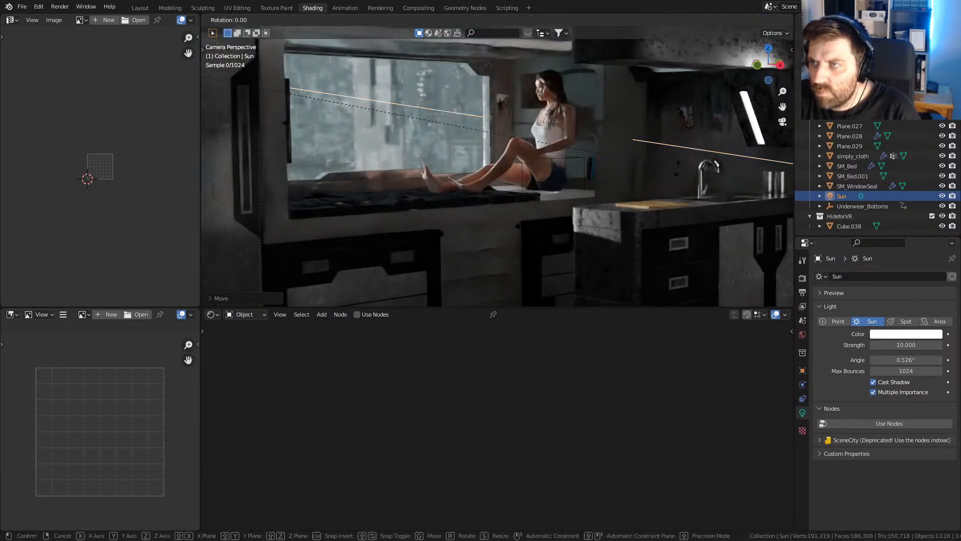
{"action": "key", "text": "z"}
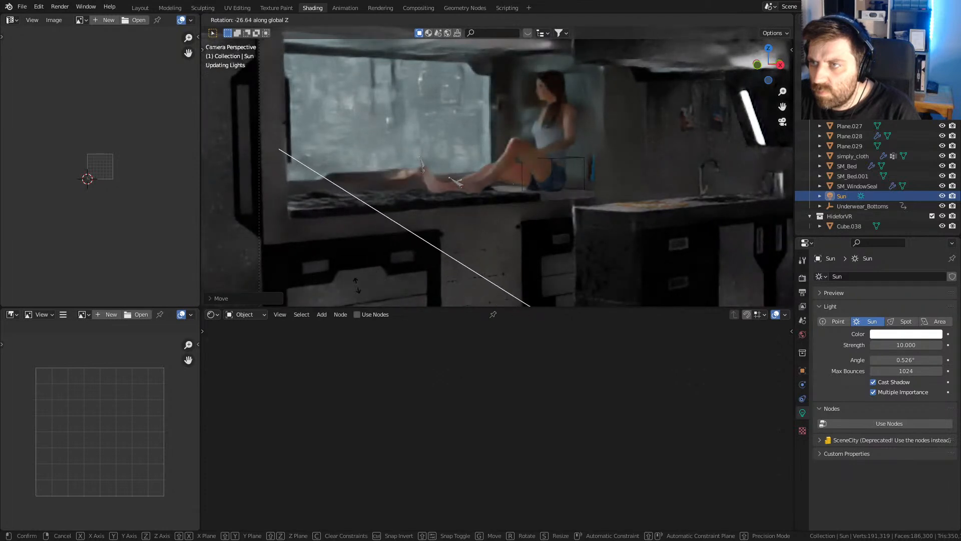
{"action": "left_click", "coordinate": [639, 192]}
{"action": "key", "text": "r"}
{"action": "key", "text": "z"}
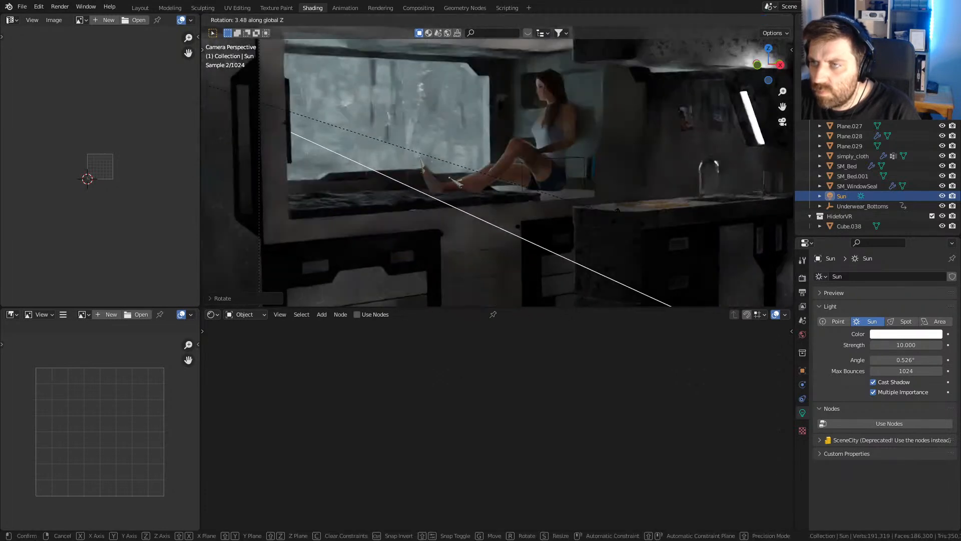
{"action": "left_click", "coordinate": [616, 216]}
{"action": "key", "text": "r"}
{"action": "key", "text": "z"}
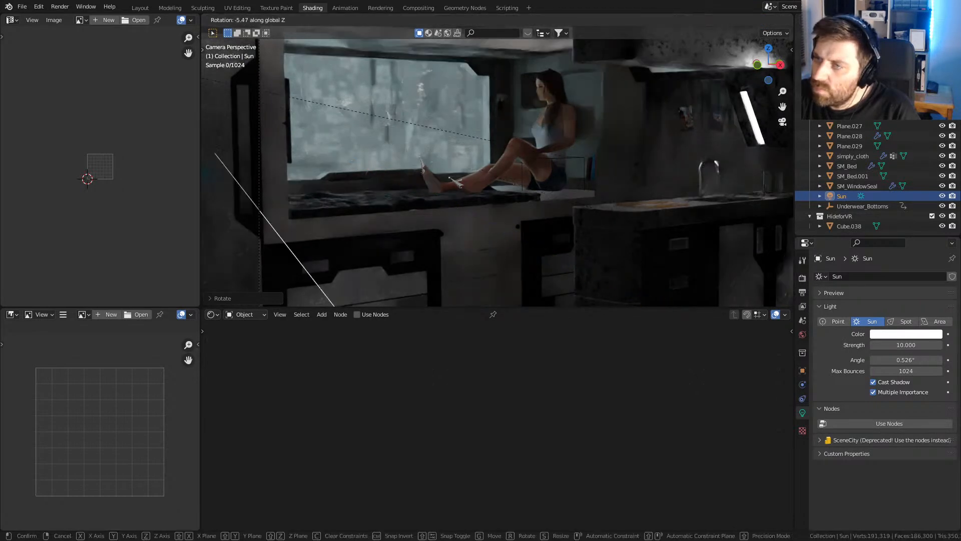
{"action": "left_click", "coordinate": [633, 209]}
- Turn the sun around the global Z axis from an exterior view, aiming it through the window, and check it through the camera
{"action": "middle_click_drag", "start_coordinate": [341, 179], "coordinate": [489, 208]}
{"action": "key", "text": "r"}
{"action": "key", "text": "z"}
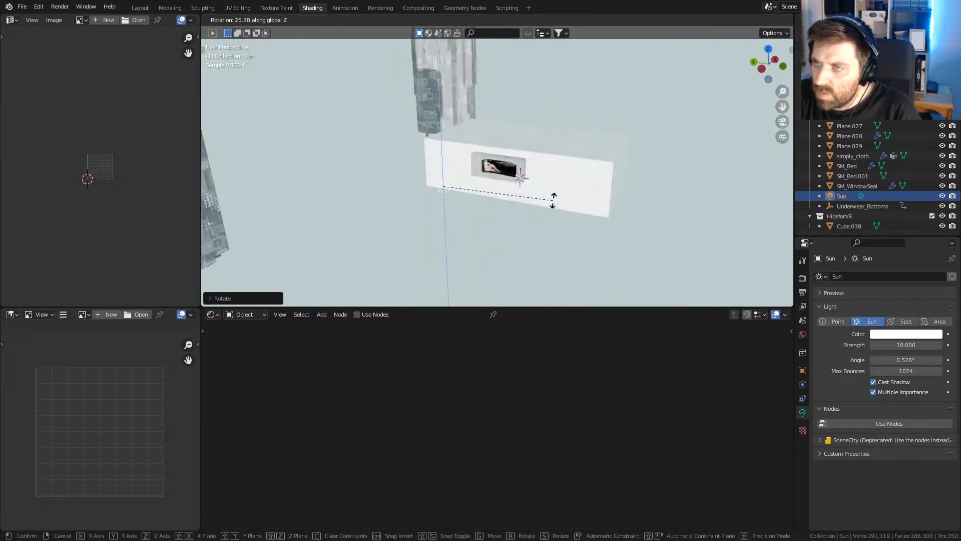
{"action": "left_click", "coordinate": [562, 194]}
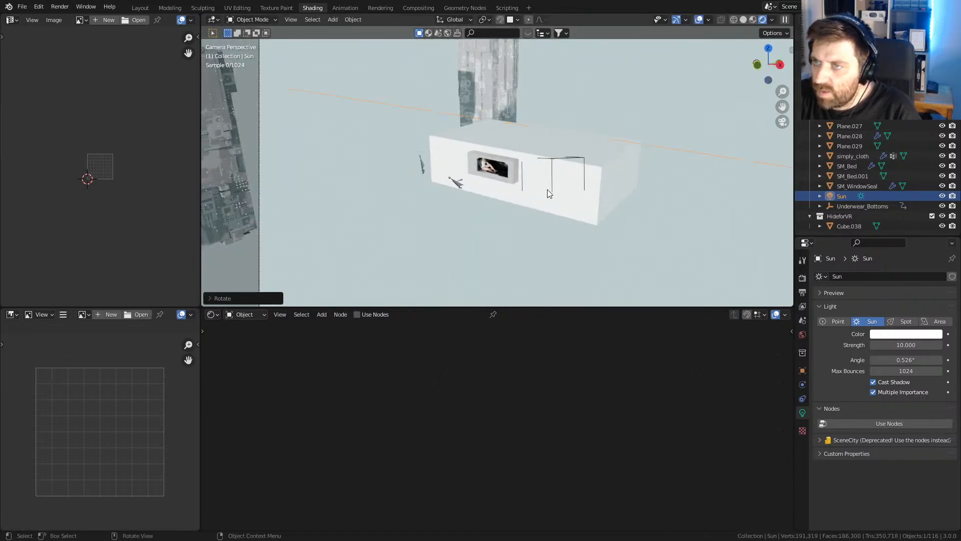
{"action": "key", "text": "KP_0"}
{"action": "scroll", "coordinate": [540, 187], "scroll_direction": "up", "scroll_amount": 2}
{"action": "middle_click_drag", "start_coordinate": [542, 183], "coordinate": [579, 191], "text": "shift"}
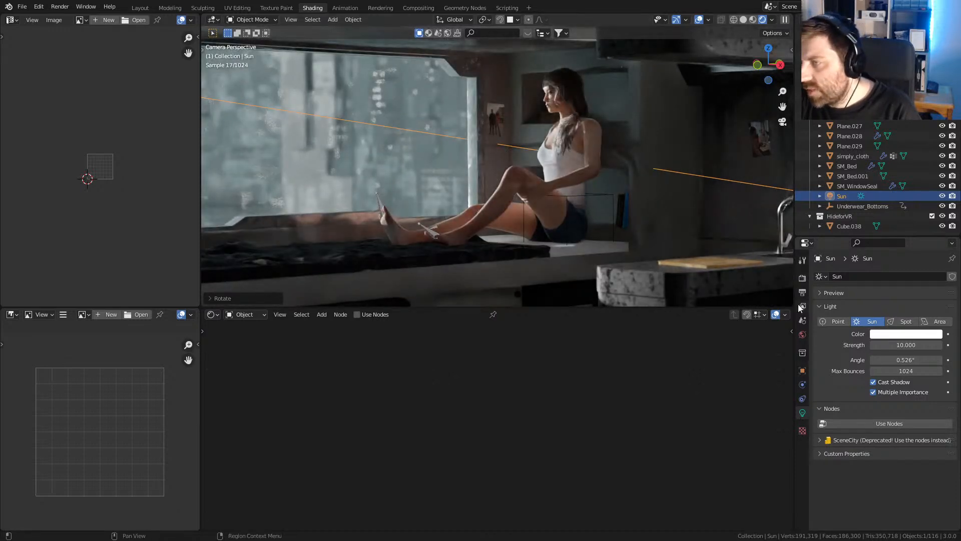
- Raise the scene's color management exposure, trying 1 first and settling on 3
{"action": "left_click", "coordinate": [803, 278]}
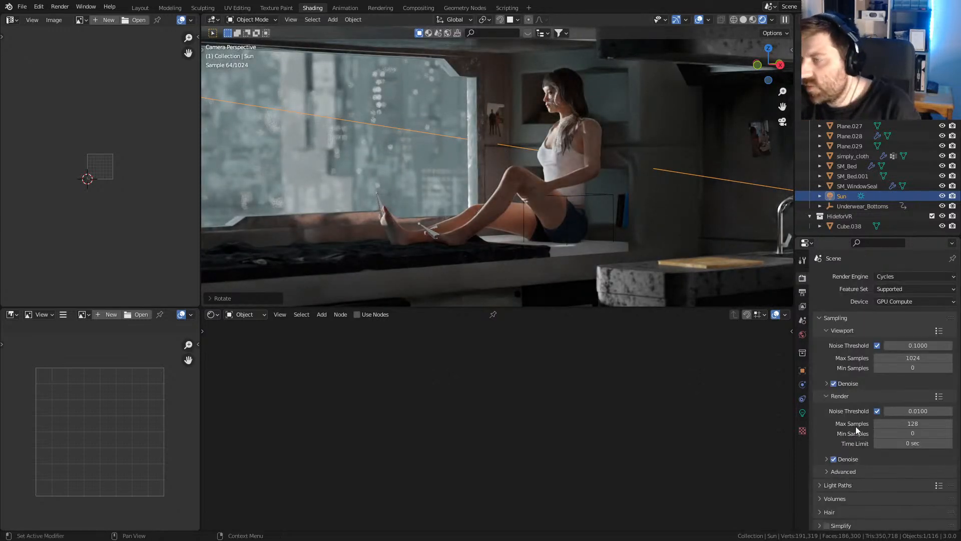
{"action": "scroll", "coordinate": [842, 381], "scroll_direction": "down", "scroll_amount": 4}
{"action": "scroll", "coordinate": [855, 491], "scroll_direction": "down", "scroll_amount": 4}
{"action": "left_click", "coordinate": [899, 482]}
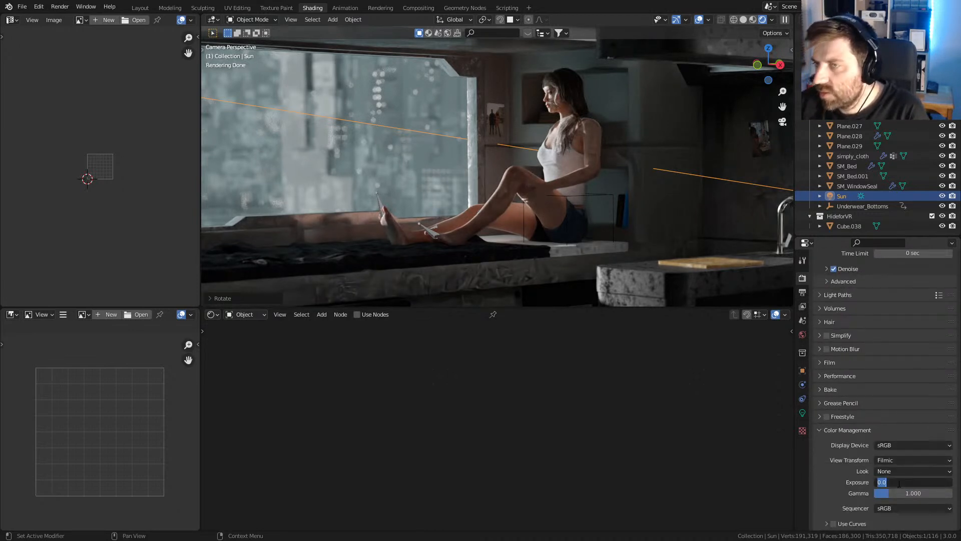
{"action": "type", "text": "1"}
{"action": "key", "text": "Return"}
{"action": "middle_click_drag", "start_coordinate": [558, 184], "coordinate": [564, 139]}
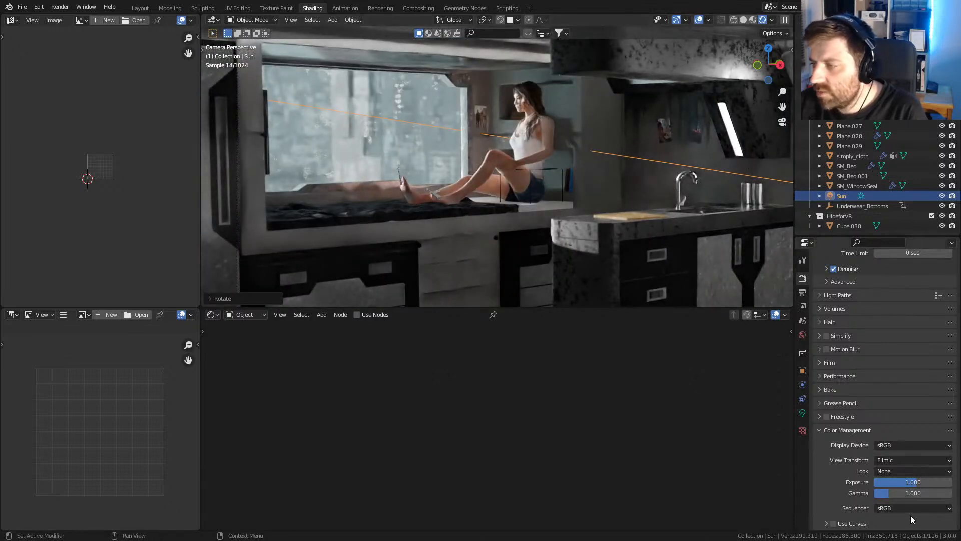
{"action": "left_click", "coordinate": [929, 480]}
{"action": "type", "text": "3"}
{"action": "key", "text": "Return"}
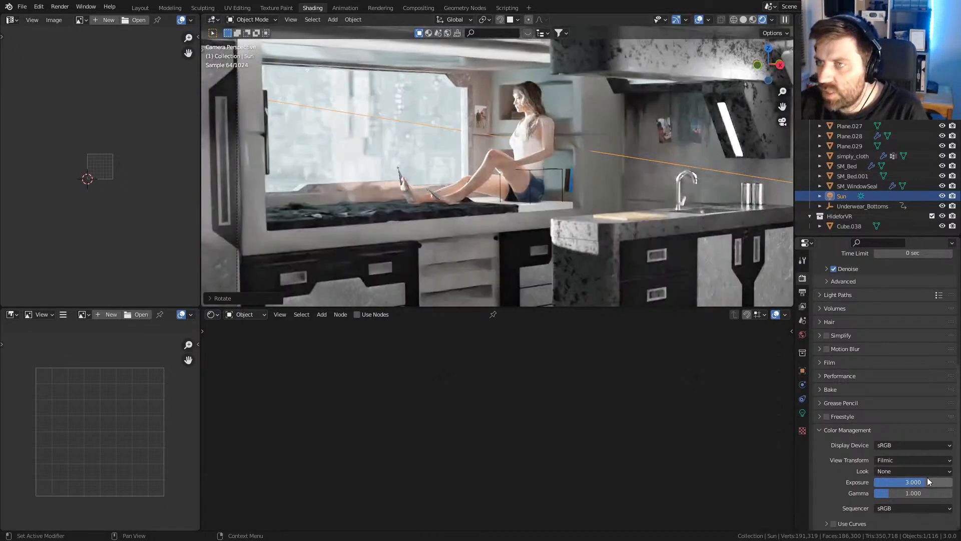
{"action": "middle_click_drag", "start_coordinate": [564, 201], "coordinate": [557, 194]}
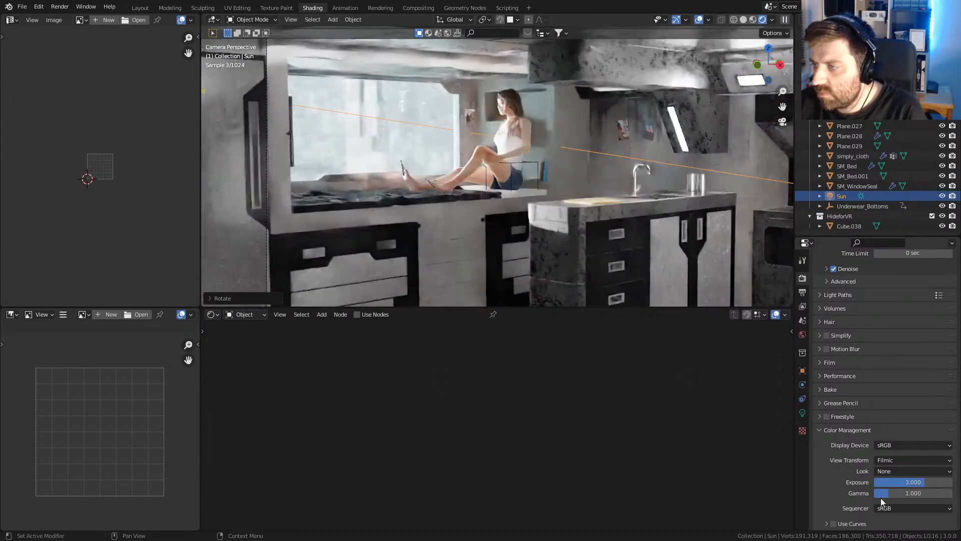
- Try a color management gamma of 0.1 and set it to 0.5
{"action": "left_click", "coordinate": [895, 494]}
{"action": "type", "text": "0.1"}
{"action": "key", "text": "Return"}
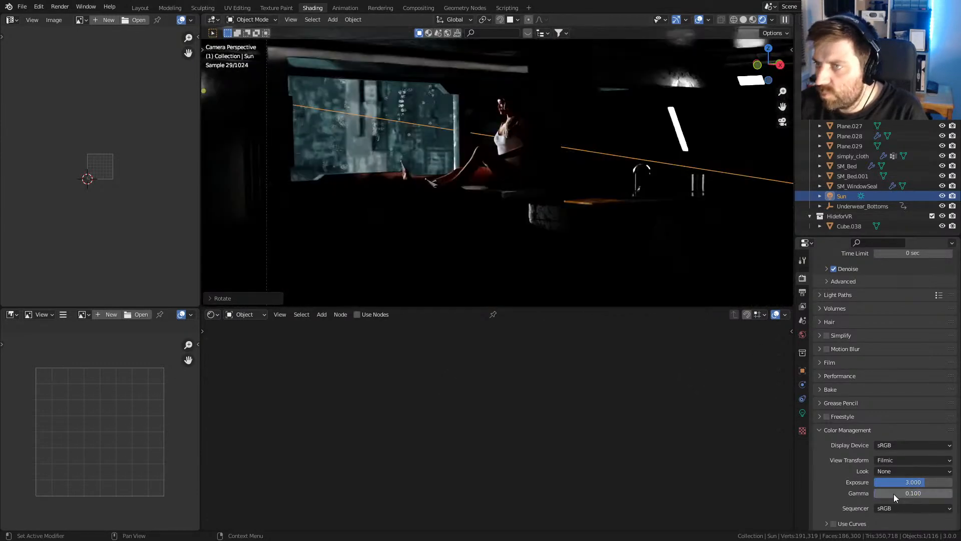
{"action": "left_click", "coordinate": [894, 494]}
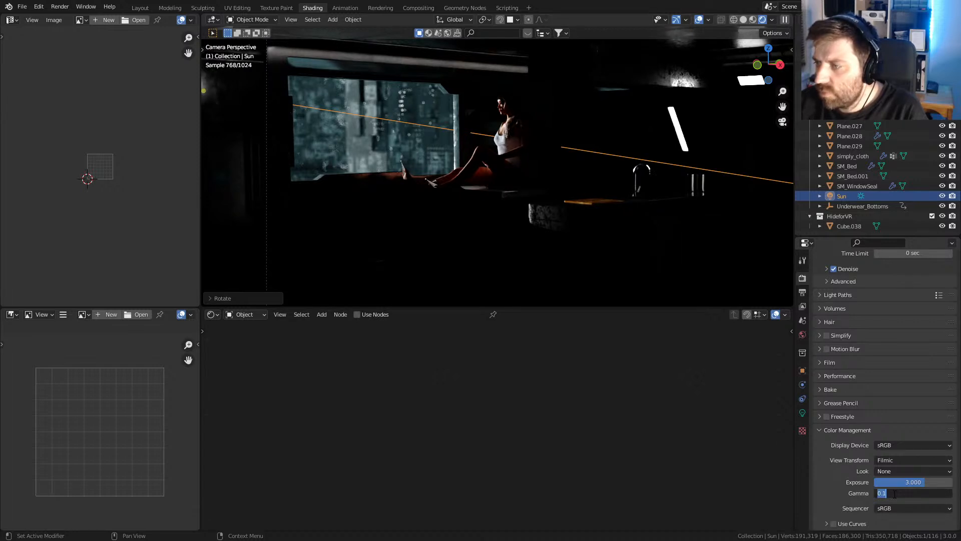
{"action": "type", "text": "05"}
{"action": "key", "text": "Return"}
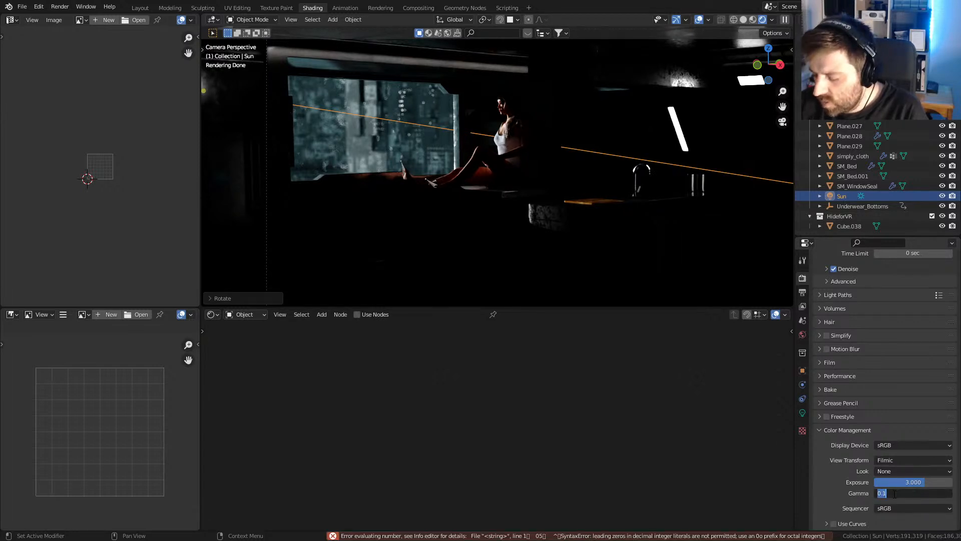
{"action": "key", "text": "Return"}
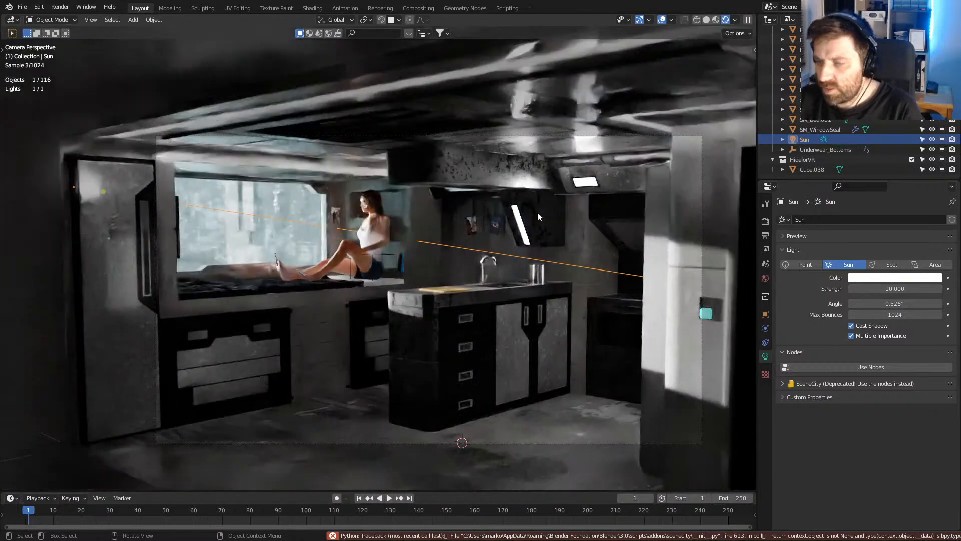
- Render the camera view in Cycles, review the image and close the result
{"action": "key", "text": "F12"}
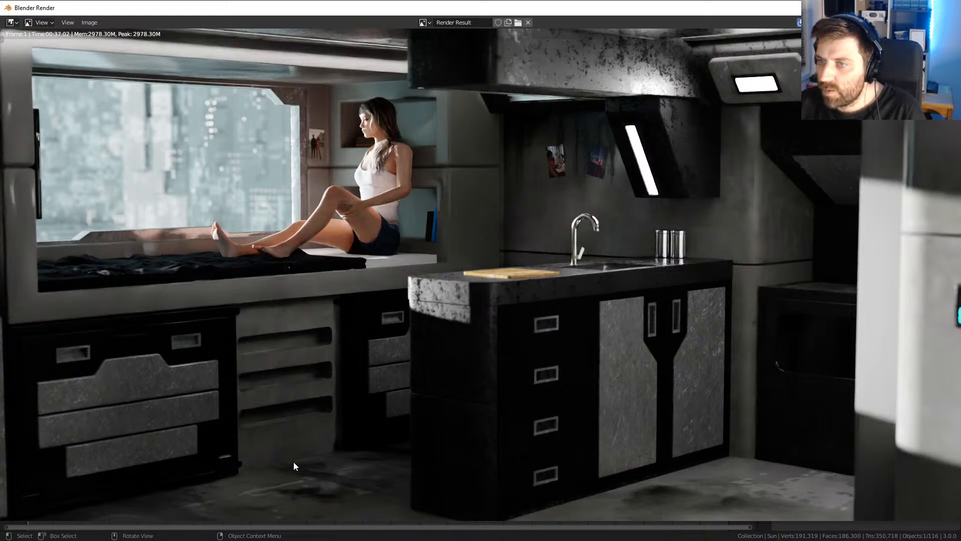
{"action": "key", "text": "Escape"}
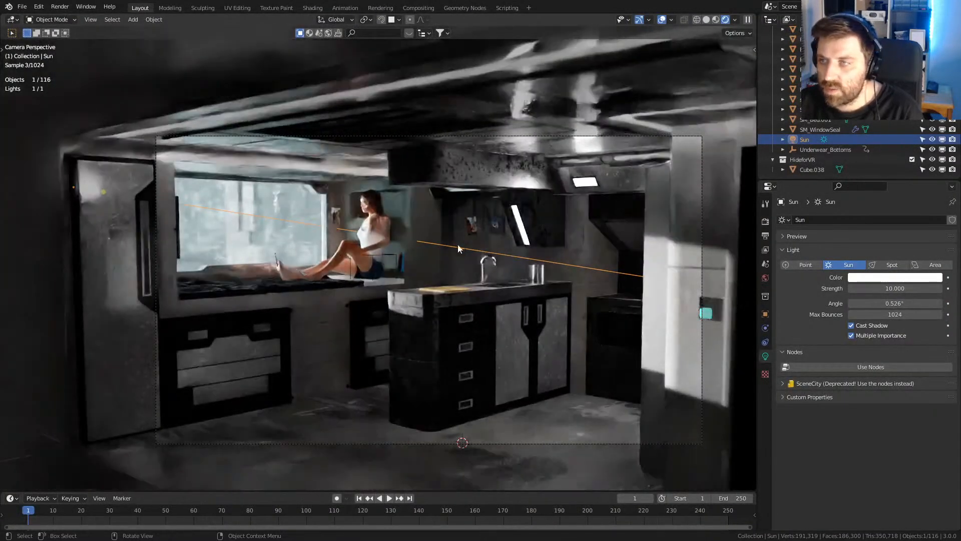
- Tint the sun's light a pale yellow, hex FEFFDC
{"action": "left_click", "coordinate": [898, 277]}
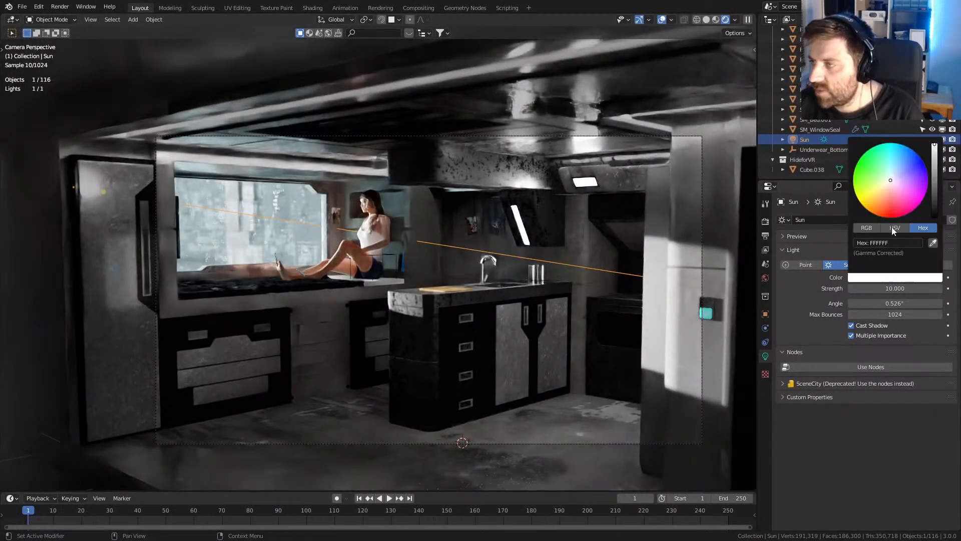
{"action": "left_click", "coordinate": [886, 182]}
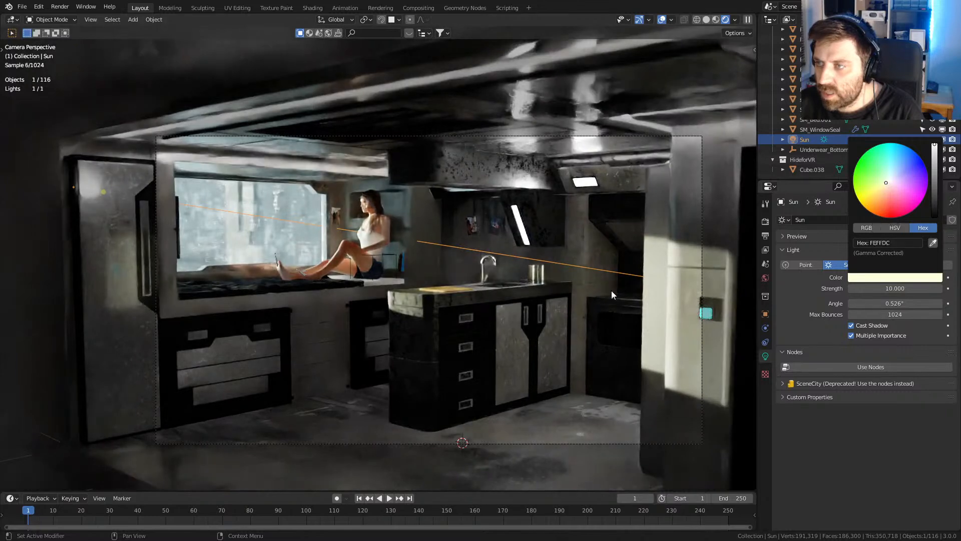
{"action": "middle_click_drag", "start_coordinate": [358, 347], "coordinate": [383, 326], "text": "shift"}
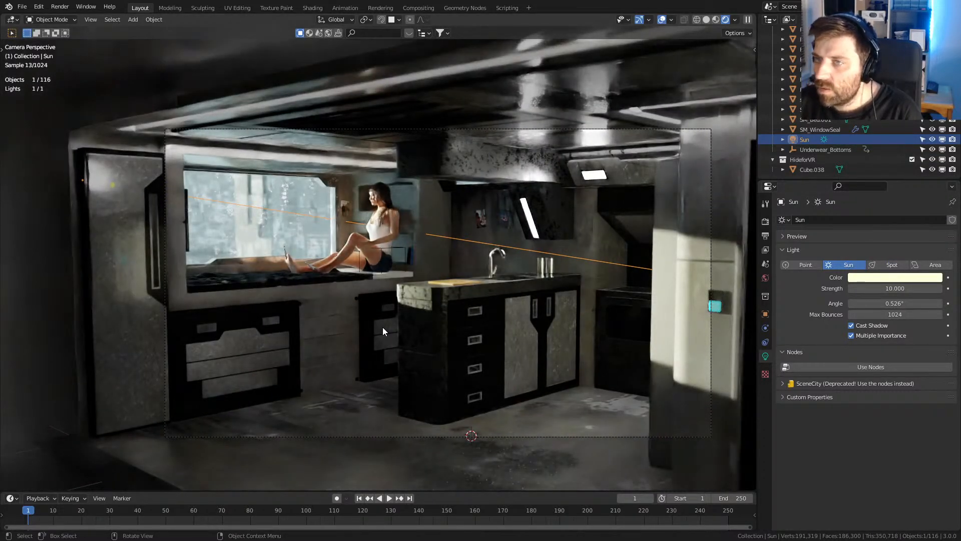
- Scale up the UVs of the kitchen counter and overhead cabinet object by about 2.1
{"action": "left_click", "coordinate": [462, 164]}
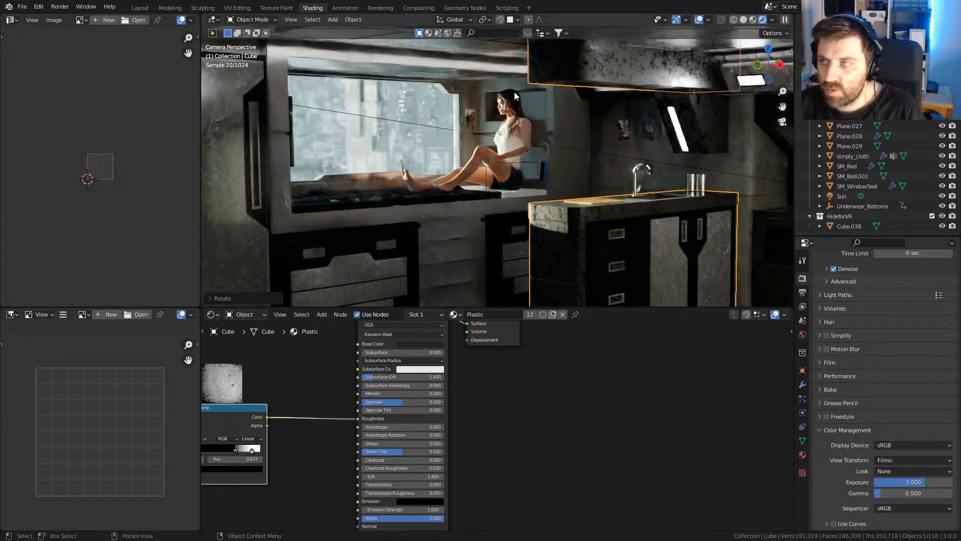
{"action": "key", "text": "Tab"}
{"action": "key", "text": "s"}
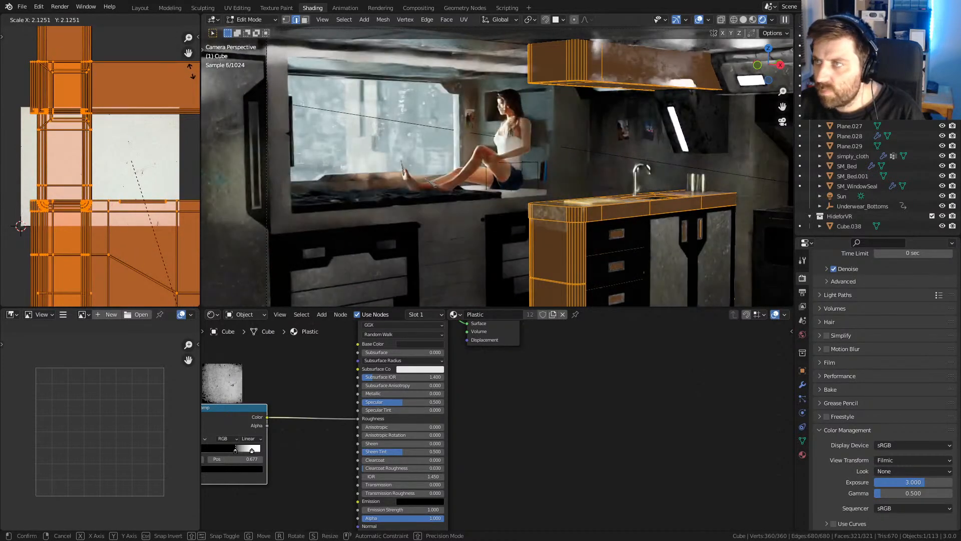
{"action": "left_click", "coordinate": [192, 71]}
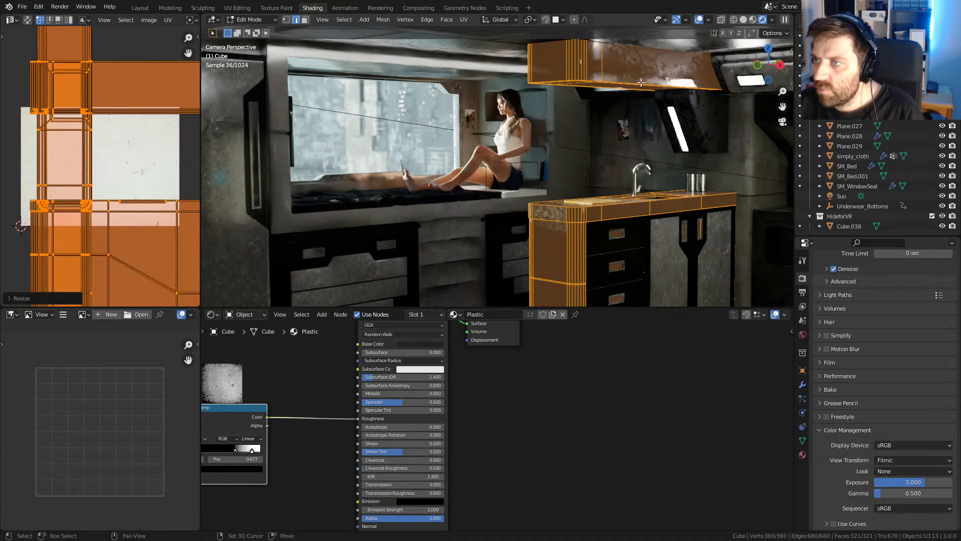
{"action": "scroll", "coordinate": [643, 79], "scroll_direction": "up", "scroll_amount": 1}
{"action": "key", "text": "Tab"}
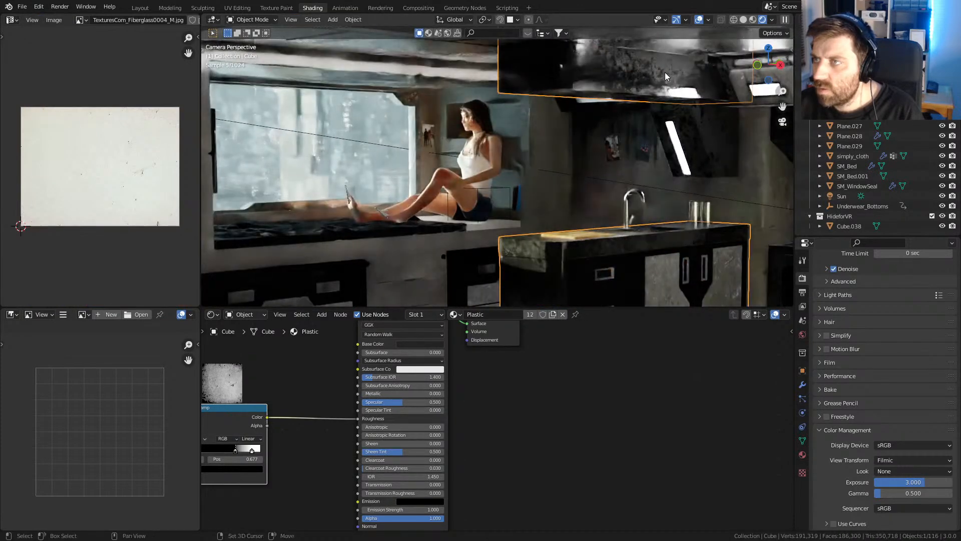
{"action": "scroll", "coordinate": [647, 95], "scroll_direction": "up", "scroll_amount": 1}
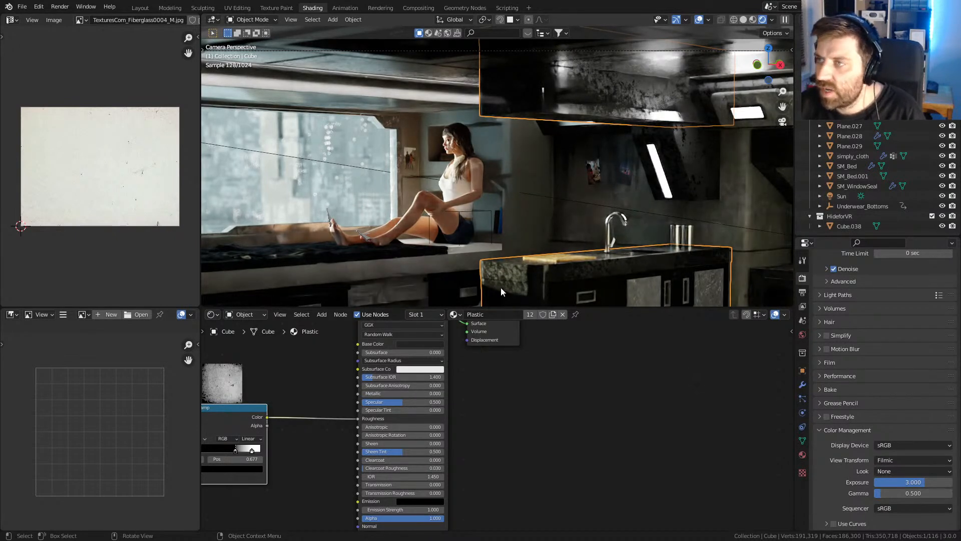
{"action": "middle_click_drag", "start_coordinate": [428, 251], "coordinate": [517, 226], "text": "shift"}
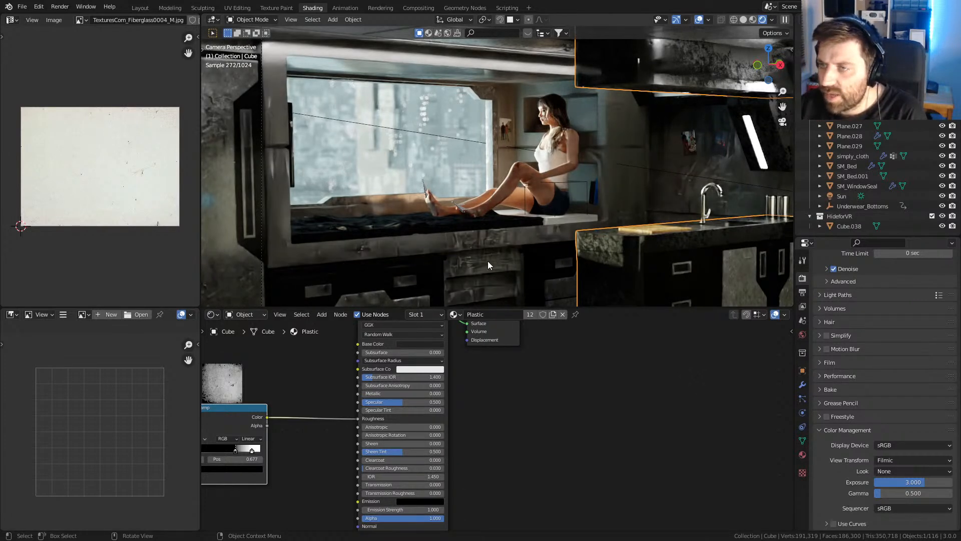
{"action": "middle_click_drag", "start_coordinate": [486, 263], "coordinate": [502, 181], "text": "shift"}
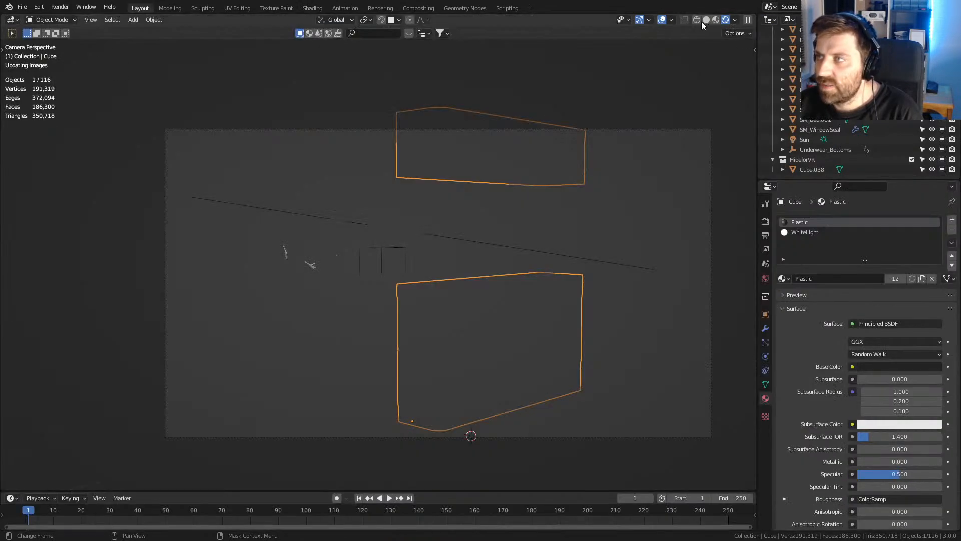
- In solid shading, add a 2 m plane and raise it about 4.16 m along Z above the apartment
{"action": "left_click", "coordinate": [706, 20]}
{"action": "mouse_move", "coordinate": [349, 308]}
{"action": "middle_mouse_down"}
{"action": "mouse_move", "coordinate": [525, 245]}
{"action": "mouse_move", "coordinate": [548, 255]}
{"action": "mouse_move", "coordinate": [527, 242]}
{"action": "middle_mouse_up"}
{"action": "key", "text": "shift+a"}
{"action": "mouse_move", "coordinate": [514, 121]}
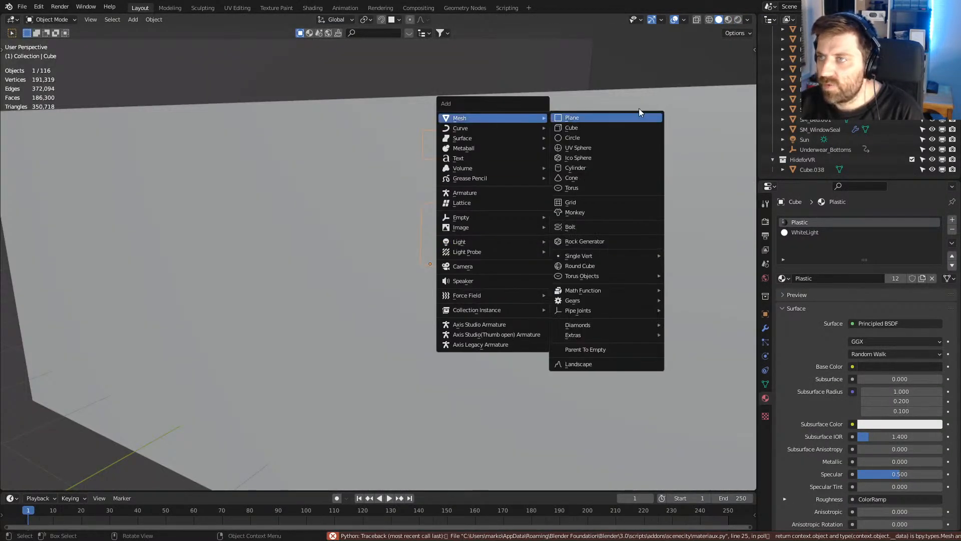
{"action": "left_click", "coordinate": [635, 118]}
{"action": "scroll", "coordinate": [566, 151], "scroll_direction": "down", "scroll_amount": 5}
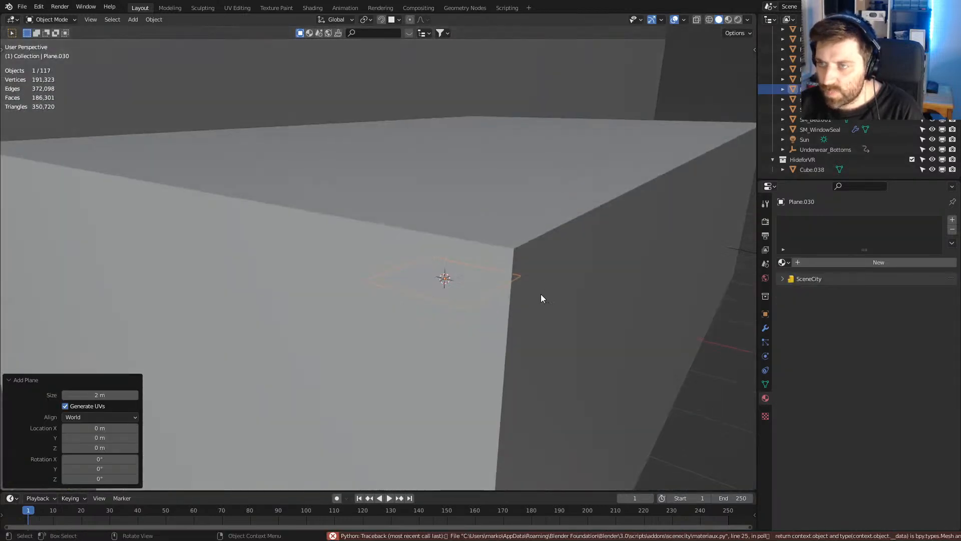
{"action": "scroll", "coordinate": [540, 294], "scroll_direction": "down", "scroll_amount": 3}
{"action": "key", "text": "g"}
{"action": "key", "text": "z"}
{"action": "left_click", "coordinate": [537, 153]}
- Subdivide the new plane five times into a dense grid of 1,024 faces
{"action": "middle_click_drag", "start_coordinate": [525, 150], "coordinate": [536, 176]}
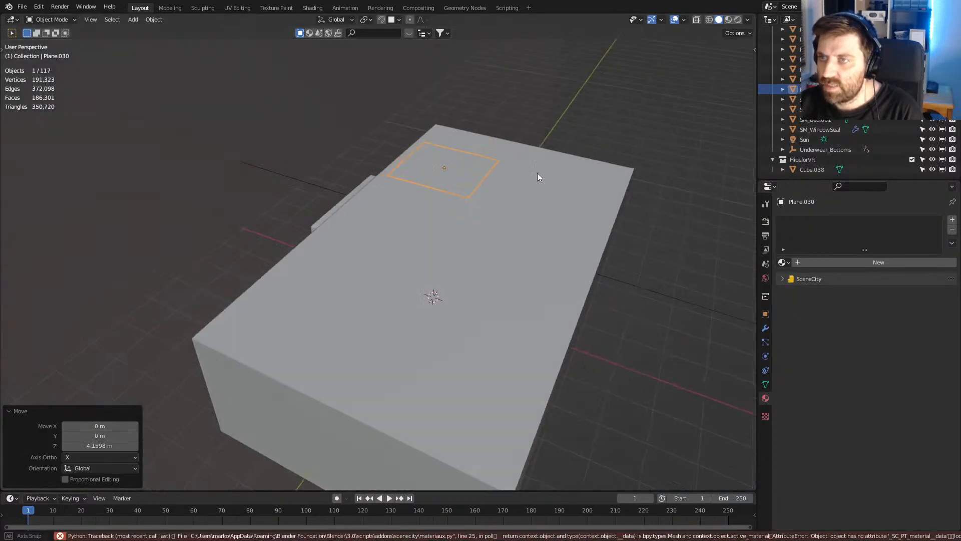
{"action": "key", "text": "Tab"}
{"action": "right_click", "coordinate": [504, 196]}
{"action": "left_click", "coordinate": [504, 195]}
{"action": "key", "text": "shift+r"}
{"action": "key", "text": "shift+r"}
{"action": "right_click", "coordinate": [496, 192]}
{"action": "left_click", "coordinate": [496, 192]}
{"action": "right_click", "coordinate": [470, 194]}
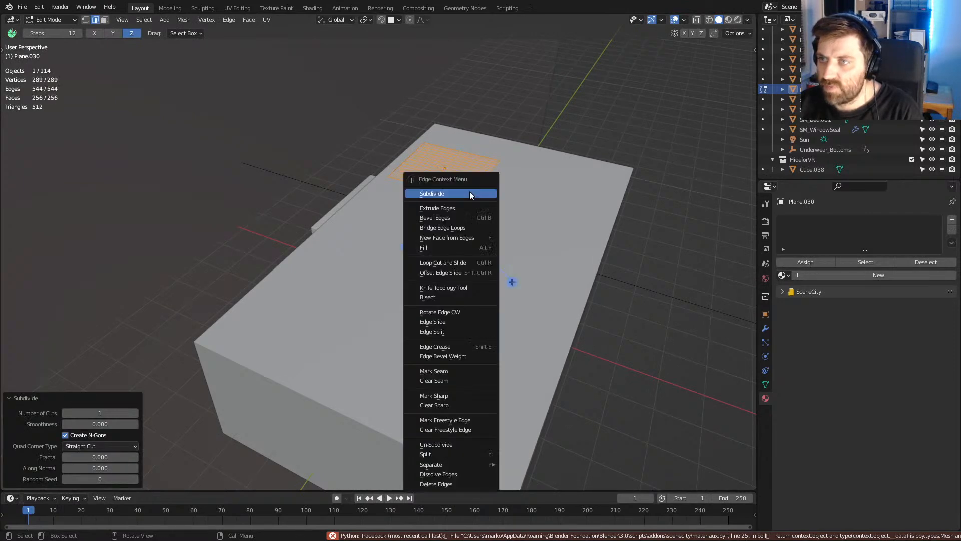
{"action": "left_click", "coordinate": [470, 194]}
{"action": "key", "text": "Tab"}
- Examine the subdivided plane's mesh density up close in Edit Mode and Object Mode
{"action": "middle_click_drag", "start_coordinate": [470, 191], "coordinate": [476, 218]}
{"action": "scroll", "coordinate": [476, 219], "scroll_direction": "up", "scroll_amount": 1}
{"action": "key", "text": "Tab"}
{"action": "scroll", "coordinate": [474, 249], "scroll_direction": "up", "scroll_amount": 5}
{"action": "middle_click_drag", "start_coordinate": [507, 271], "coordinate": [521, 209]}
{"action": "key", "text": "Tab"}
{"action": "key", "text": "Tab"}
{"action": "mouse_move", "coordinate": [554, 150]}
{"action": "middle_mouse_down"}
{"action": "mouse_move", "coordinate": [528, 185]}
{"action": "mouse_move", "coordinate": [551, 160]}
{"action": "middle_mouse_up"}
{"action": "scroll", "coordinate": [551, 161], "scroll_direction": "down", "scroll_amount": 4}
{"action": "key", "text": "Tab"}
- Add Cloth physics to the subdivided plane
{"action": "left_click", "coordinate": [765, 332]}
{"action": "left_click", "coordinate": [766, 370]}
{"action": "left_click", "coordinate": [765, 384]}
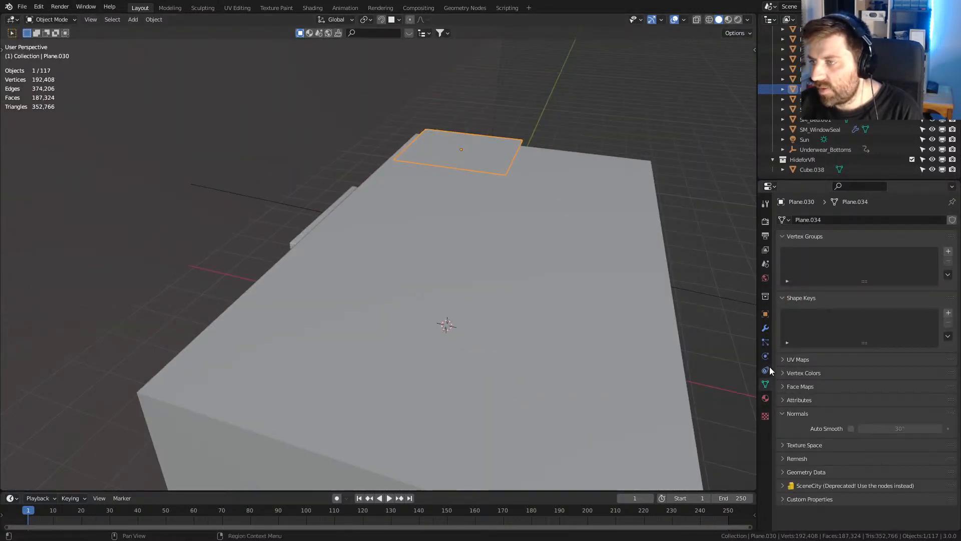
{"action": "left_click", "coordinate": [765, 328]}
{"action": "left_click", "coordinate": [766, 370]}
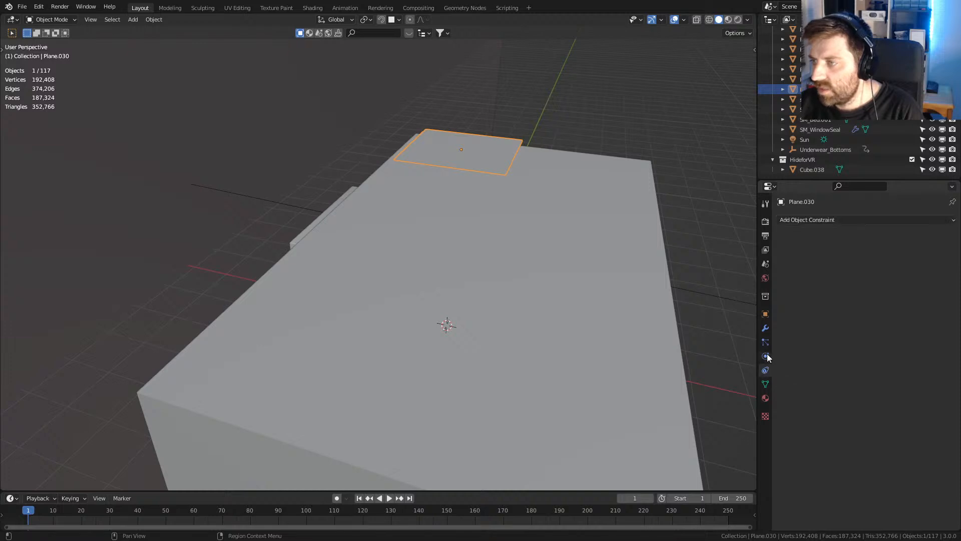
{"action": "left_click", "coordinate": [766, 356]}
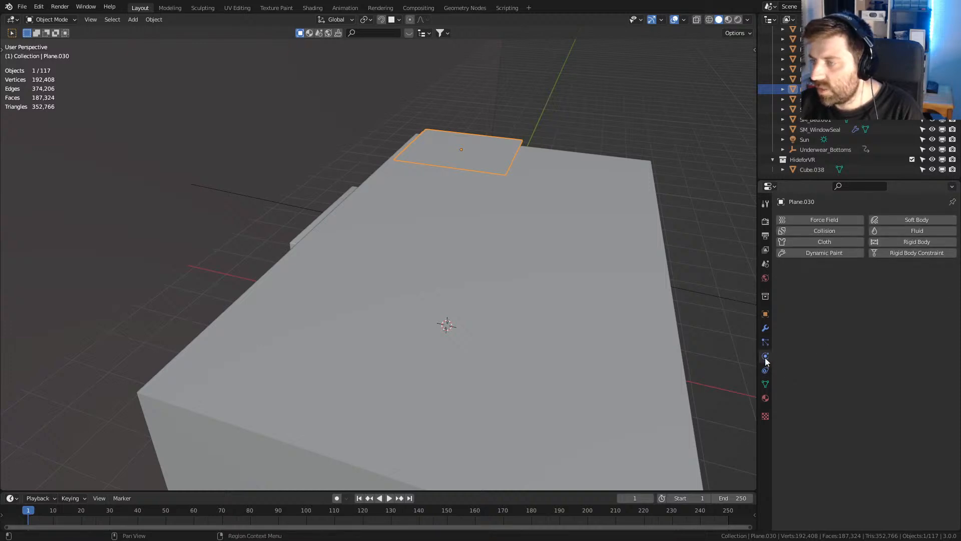
{"action": "left_click", "coordinate": [818, 245]}
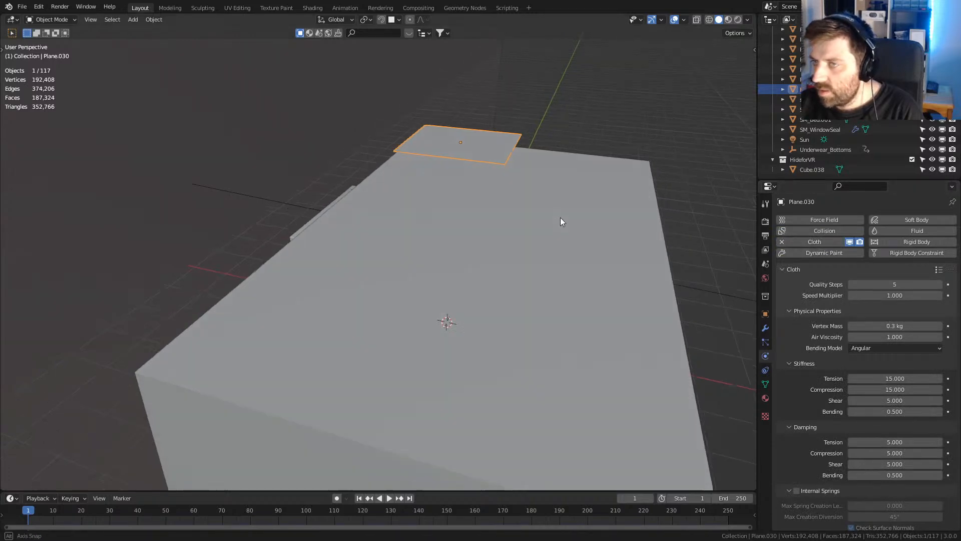
- Lower the cloth plane about 2.44 m along Z into the apartment and switch to wireframe display
{"action": "middle_click_drag", "start_coordinate": [561, 218], "coordinate": [564, 196]}
{"action": "key", "text": "g"}
{"action": "key", "text": "z"}
{"action": "left_click", "coordinate": [562, 279]}
{"action": "key", "text": "shift+z"}
- From the top view, shrink the cloth plane and place it rotated beside the bed, ending with a scale of about 0.85
{"action": "middle_click_drag", "start_coordinate": [520, 265], "coordinate": [515, 280]}
{"action": "key", "text": "KP_7"}
{"action": "key", "text": "s"}
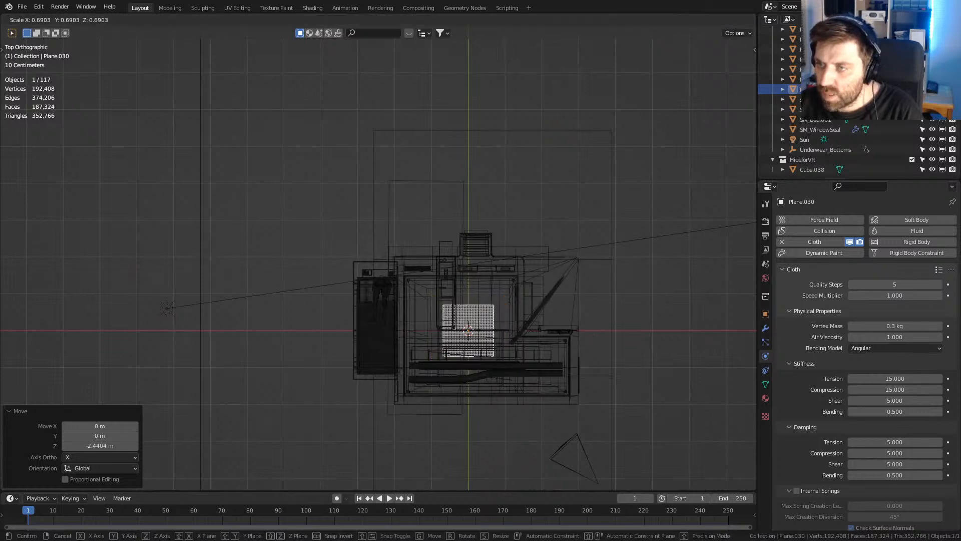
{"action": "left_click", "coordinate": [563, 333]}
{"action": "key", "text": "g"}
{"action": "left_click", "coordinate": [531, 325]}
{"action": "key", "text": "r"}
{"action": "left_click", "coordinate": [567, 370]}
{"action": "key", "text": "s"}
{"action": "left_click", "coordinate": [547, 364]}
- Fine-tune the cloth plane's position and reduce its size slightly, with a last scaling of about 0.97
{"action": "key", "text": "g"}
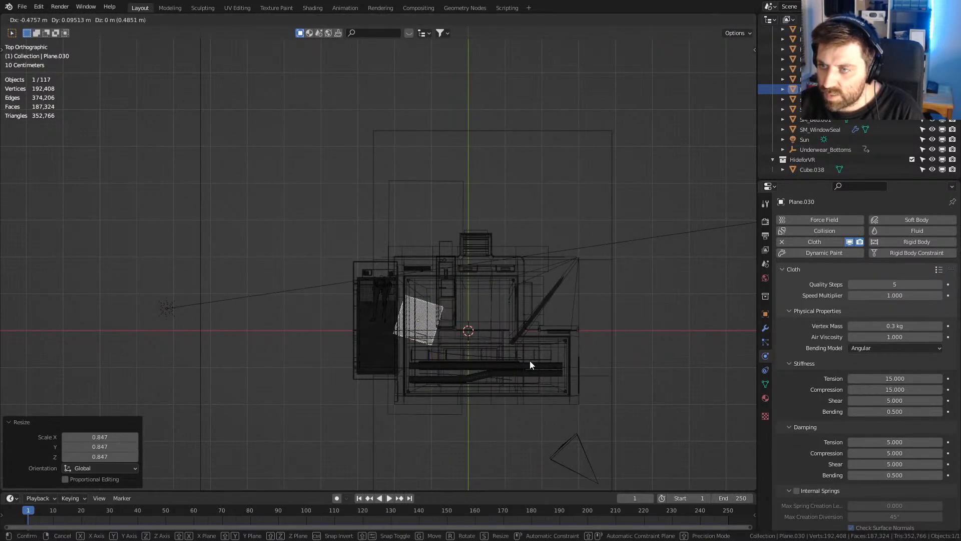
{"action": "left_click", "coordinate": [531, 367]}
{"action": "key", "text": "s"}
{"action": "left_click", "coordinate": [523, 365]}
{"action": "key", "text": "g"}
{"action": "left_click", "coordinate": [520, 361]}
{"action": "key", "text": "s"}
{"action": "left_click", "coordinate": [521, 364]}
- Tilt the cloth plane in a perspective view and reposition it next to the bed
{"action": "middle_click_drag", "start_coordinate": [526, 370], "coordinate": [531, 303]}
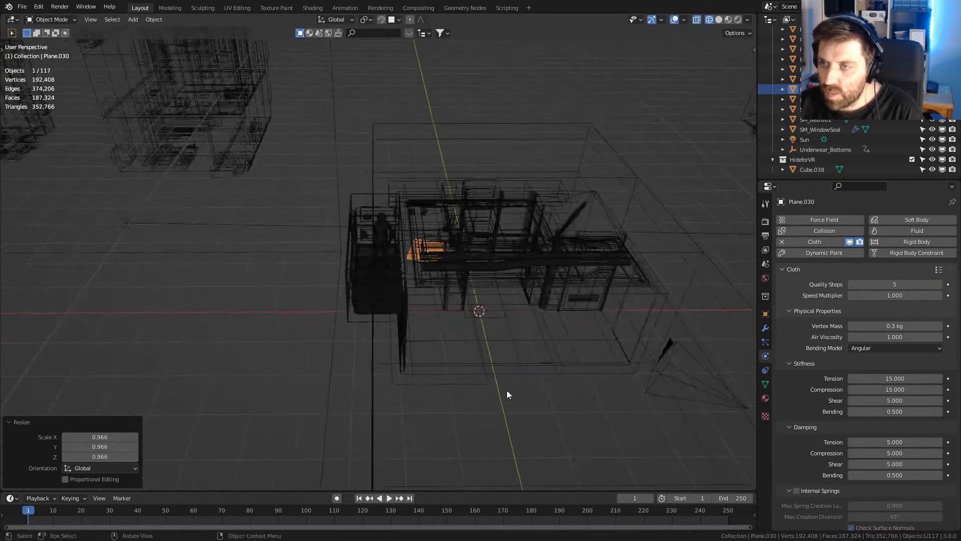
{"action": "middle_click_drag", "start_coordinate": [507, 391], "coordinate": [501, 335]}
{"action": "key", "text": "r"}
{"action": "left_click", "coordinate": [502, 332]}
{"action": "key", "text": "g"}
{"action": "left_click", "coordinate": [500, 335]}
- Give the apartment's floor plane Collision physics and reselect the cloth plane
{"action": "left_click", "coordinate": [449, 309]}
{"action": "left_click", "coordinate": [446, 305]}
{"action": "middle_click_drag", "start_coordinate": [446, 305], "coordinate": [444, 325]}
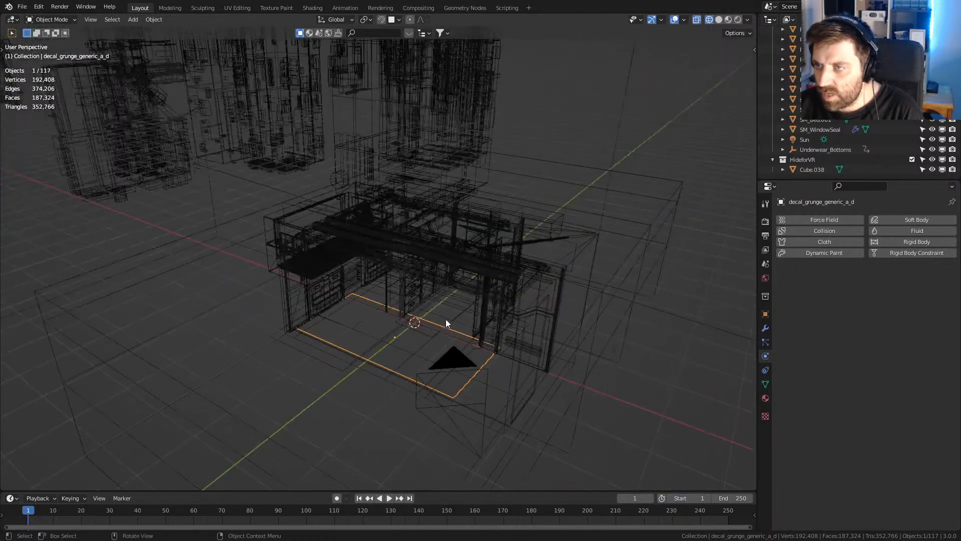
{"action": "left_click", "coordinate": [392, 344]}
{"action": "middle_click_drag", "start_coordinate": [391, 402], "coordinate": [426, 396]}
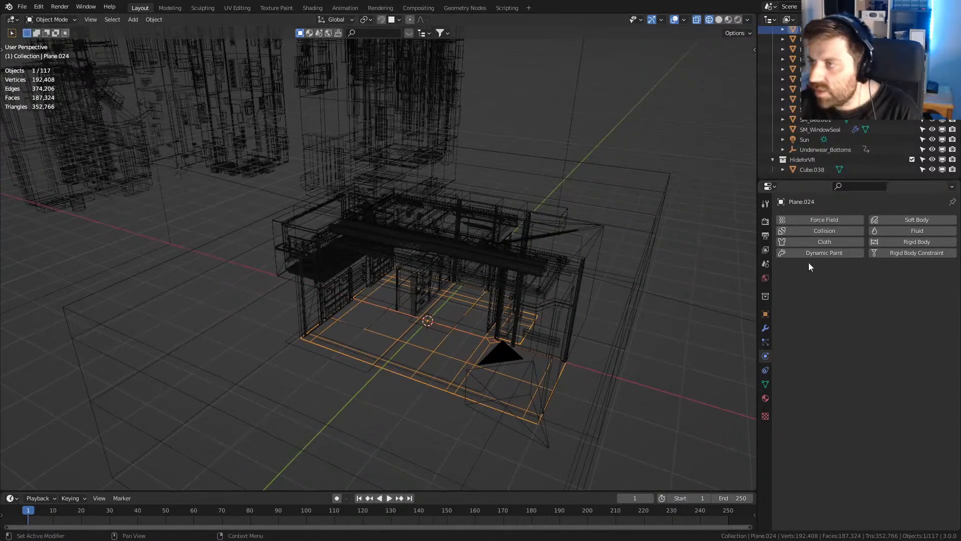
{"action": "left_click", "coordinate": [846, 238]}
{"action": "middle_click_drag", "start_coordinate": [618, 290], "coordinate": [464, 263]}
{"action": "left_click", "coordinate": [485, 228]}
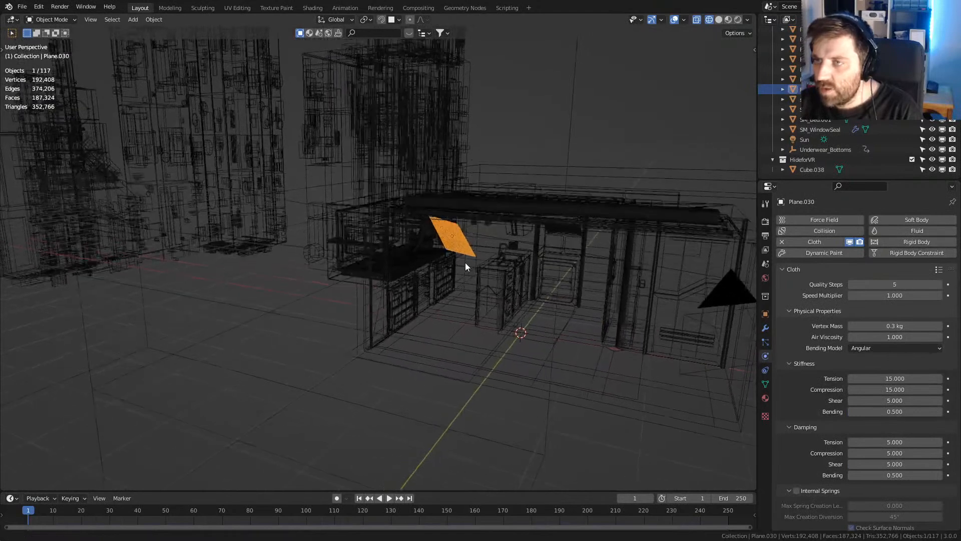
- Check the bed's material, assign Dark Fabric 002_4k to the cloth plane and make it a single-user copy
{"action": "left_click", "coordinate": [765, 397]}
{"action": "left_click", "coordinate": [784, 262]}
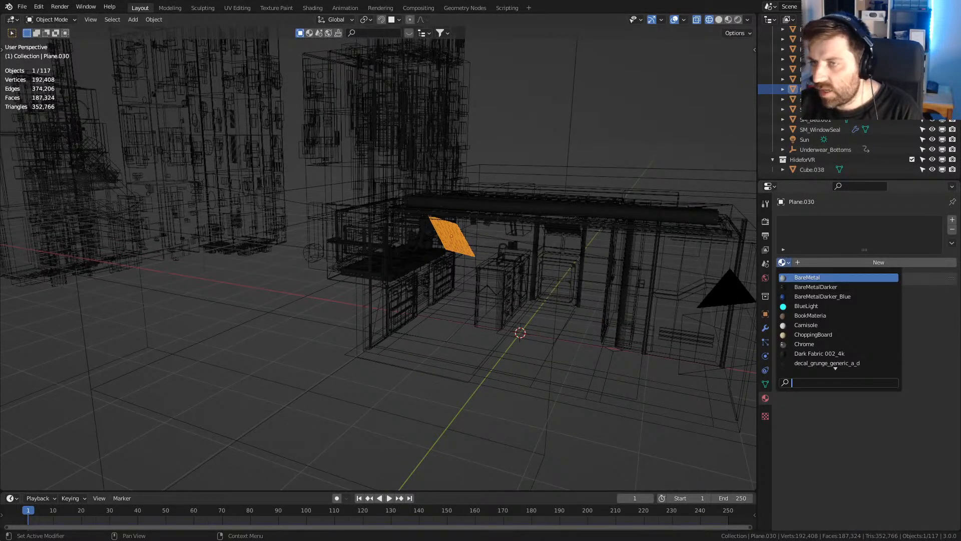
{"action": "left_click", "coordinate": [400, 268]}
{"action": "left_click", "coordinate": [401, 268]}
{"action": "left_click", "coordinate": [401, 268]}
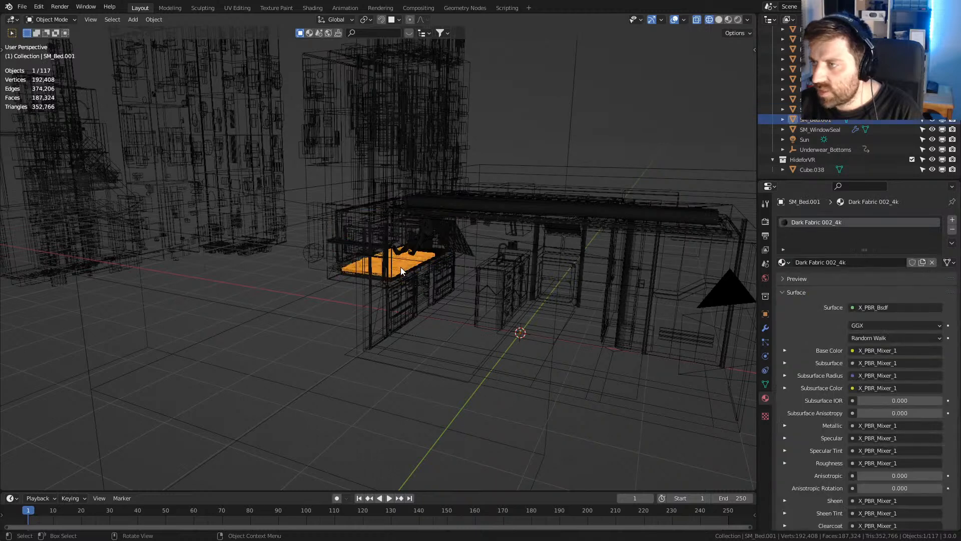
{"action": "left_click", "coordinate": [460, 260]}
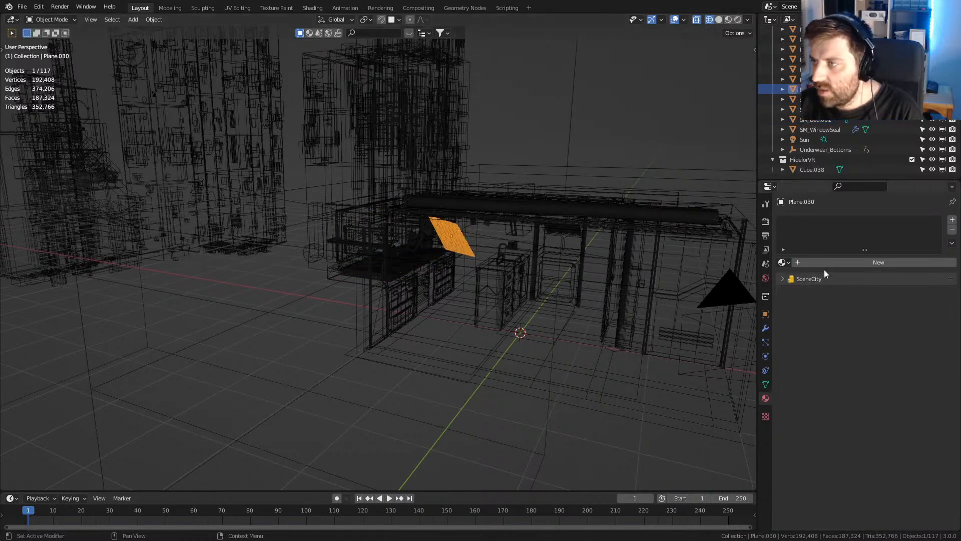
{"action": "left_click", "coordinate": [784, 262]}
{"action": "type", "text": "fabic"}
{"action": "key", "text": "Return"}
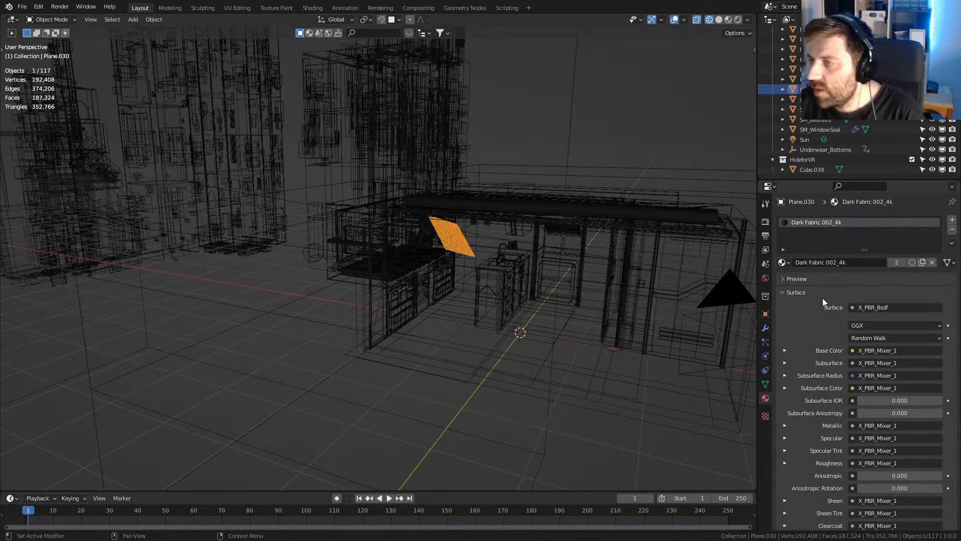
{"action": "left_click", "coordinate": [921, 263]}
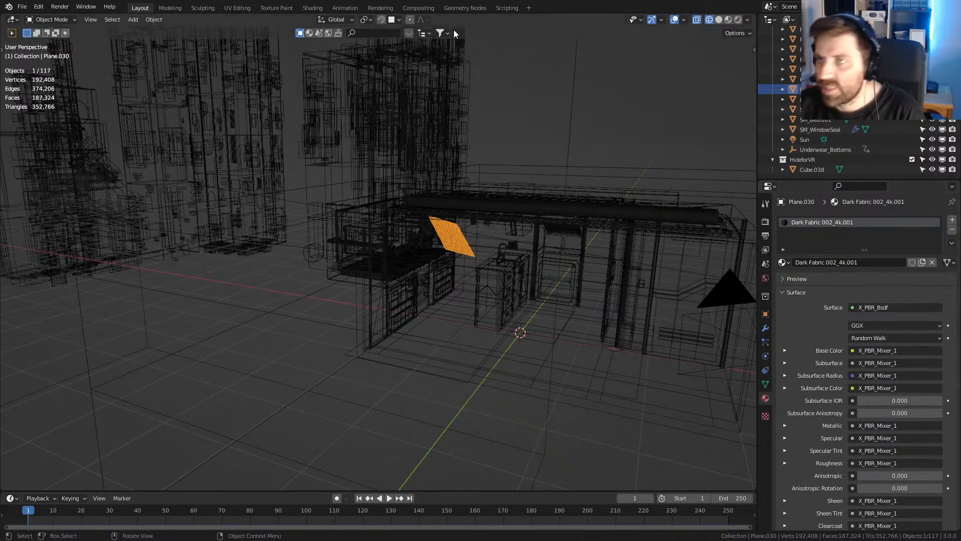
- Examine the cloth's fabric material in the Shading workspace, looking inside its X_PBR_Mixer_1 and Dark Fabric 002_4k node groups
{"action": "left_click", "coordinate": [312, 8]}
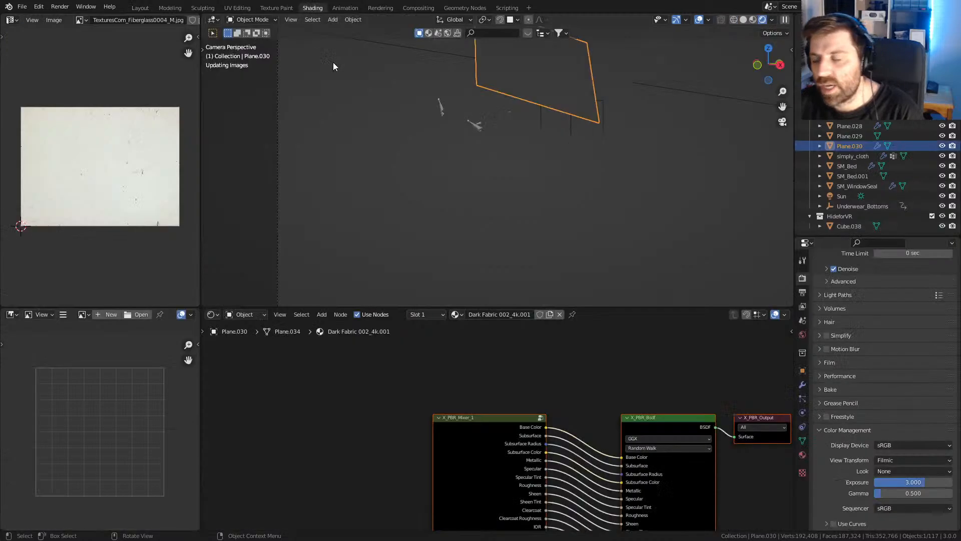
{"action": "middle_click_drag", "start_coordinate": [565, 485], "coordinate": [508, 427]}
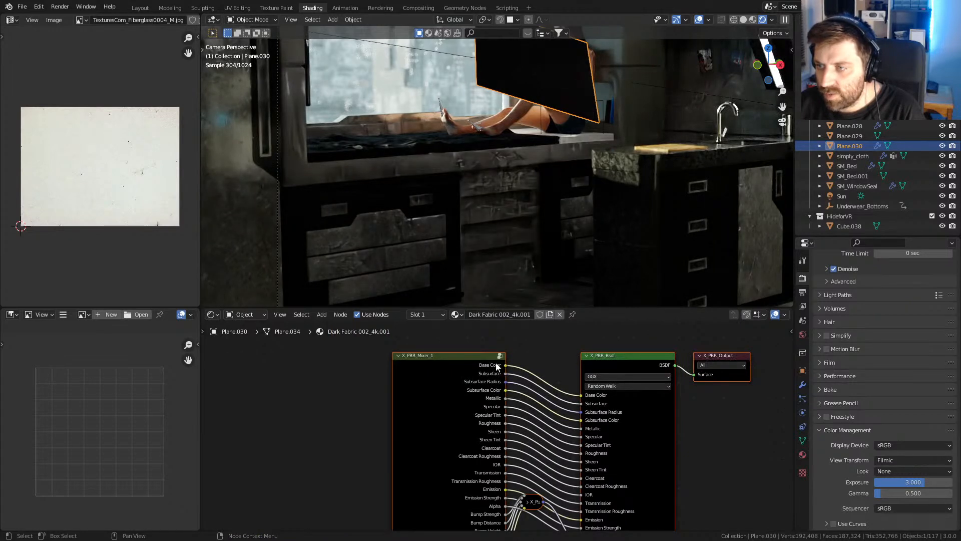
{"action": "left_click", "coordinate": [501, 356]}
{"action": "middle_click_drag", "start_coordinate": [489, 371], "coordinate": [480, 448]}
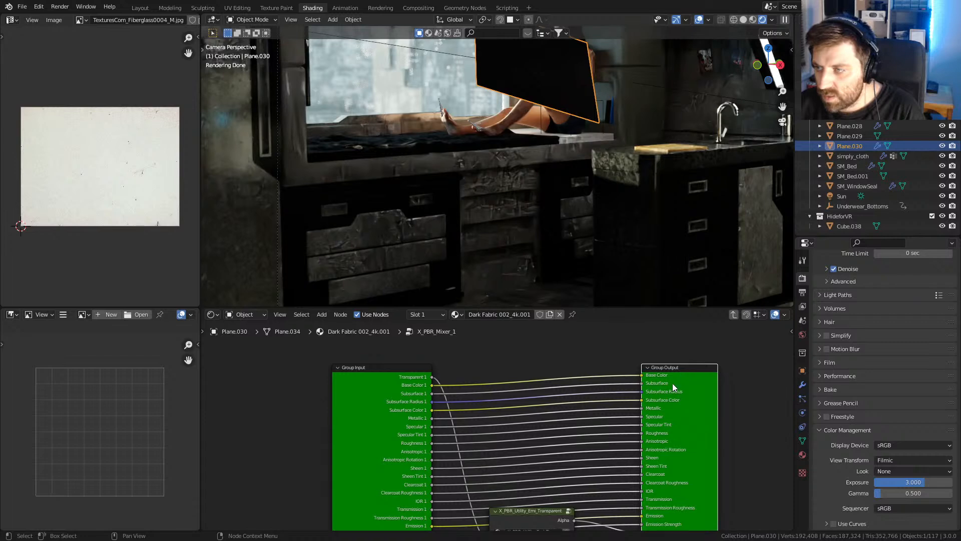
{"action": "left_click", "coordinate": [420, 390]}
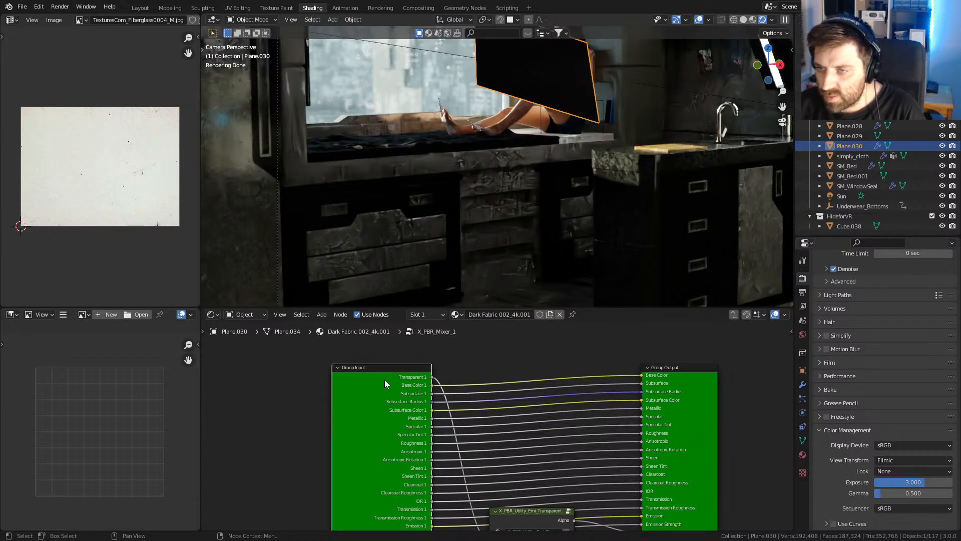
{"action": "middle_click_drag", "start_coordinate": [419, 439], "coordinate": [481, 515]}
{"action": "left_click", "coordinate": [734, 315]}
{"action": "middle_click_drag", "start_coordinate": [437, 464], "coordinate": [506, 341]}
{"action": "middle_click_drag", "start_coordinate": [470, 433], "coordinate": [511, 404]}
{"action": "left_click", "coordinate": [408, 441]}
{"action": "key", "text": "Tab"}
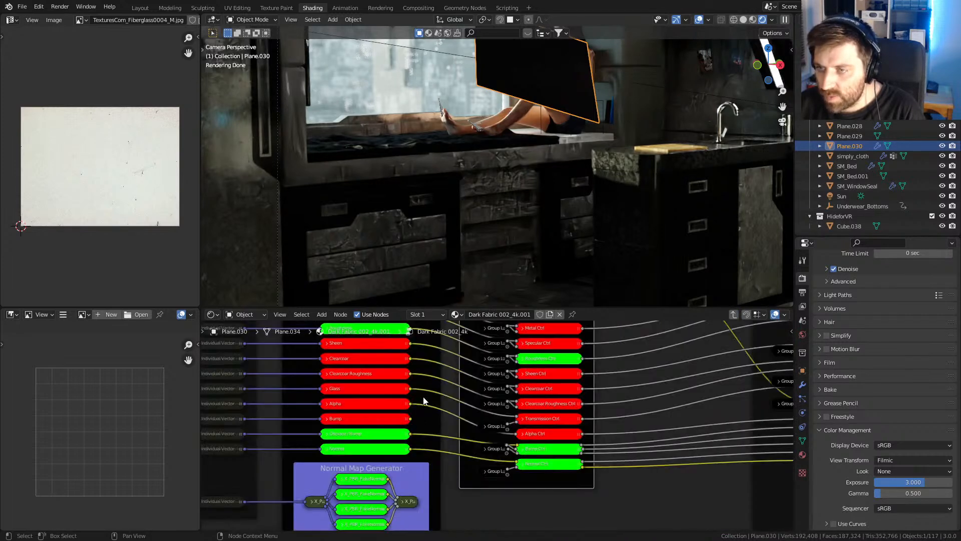
- Expand the Diffuse Ctrl and a Combine Ao node in the X-Pbr Module and examine the fabric's colour controls
{"action": "scroll", "coordinate": [569, 443], "scroll_direction": "down", "scroll_amount": 5}
{"action": "scroll", "coordinate": [569, 438], "scroll_direction": "down", "scroll_amount": 10}
{"action": "middle_click_drag", "start_coordinate": [597, 485], "coordinate": [563, 430]}
{"action": "scroll", "coordinate": [563, 430], "scroll_direction": "up", "scroll_amount": 12}
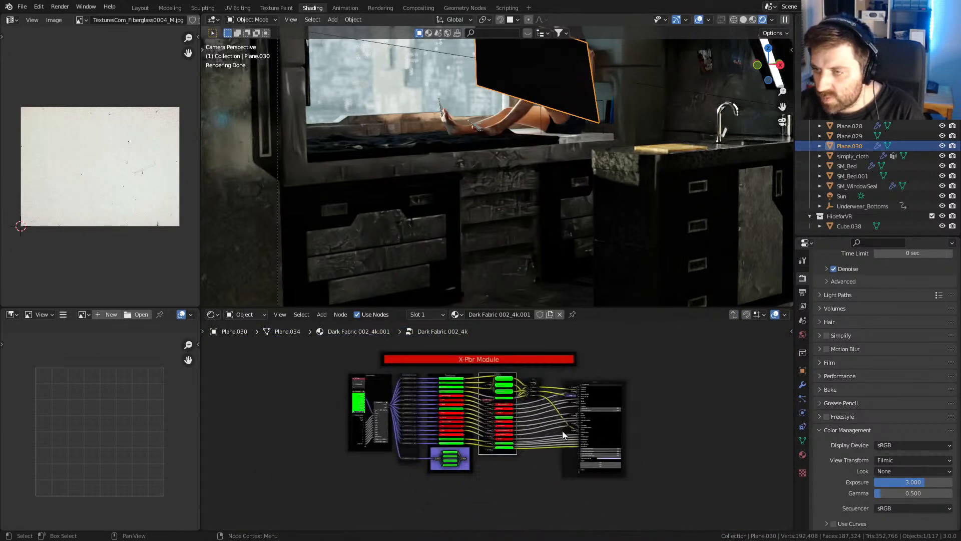
{"action": "middle_click_drag", "start_coordinate": [585, 397], "coordinate": [582, 439]}
{"action": "scroll", "coordinate": [581, 438], "scroll_direction": "up", "scroll_amount": 5}
{"action": "scroll", "coordinate": [583, 438], "scroll_direction": "up", "scroll_amount": 1}
{"action": "middle_click_drag", "start_coordinate": [618, 388], "coordinate": [654, 411]}
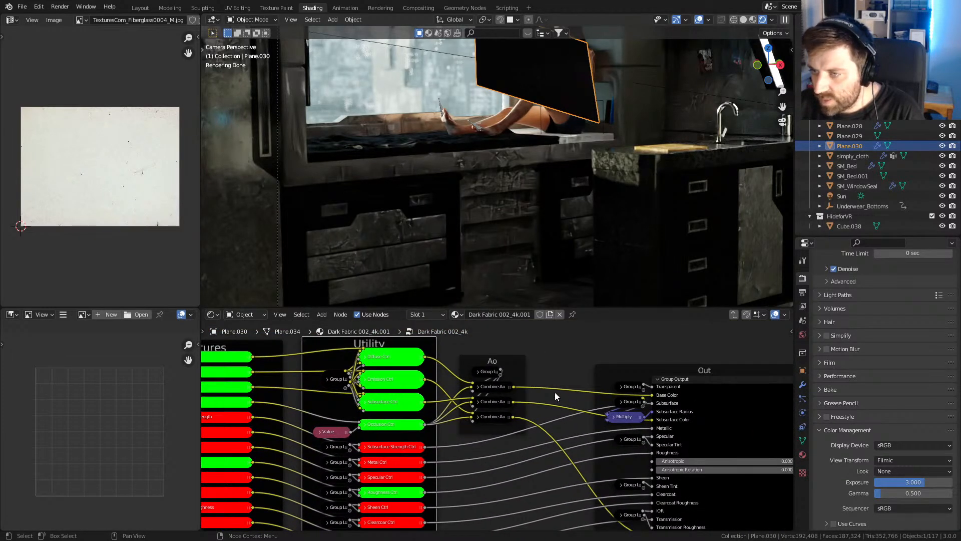
{"action": "left_click", "coordinate": [364, 357]}
{"action": "left_click_drag", "start_coordinate": [388, 361], "coordinate": [385, 418]}
{"action": "middle_click_drag", "start_coordinate": [535, 487], "coordinate": [624, 393]}
{"action": "left_click", "coordinate": [542, 422]}
{"action": "left_click_drag", "start_coordinate": [542, 422], "coordinate": [537, 359]}
{"action": "middle_click_drag", "start_coordinate": [422, 354], "coordinate": [525, 390]}
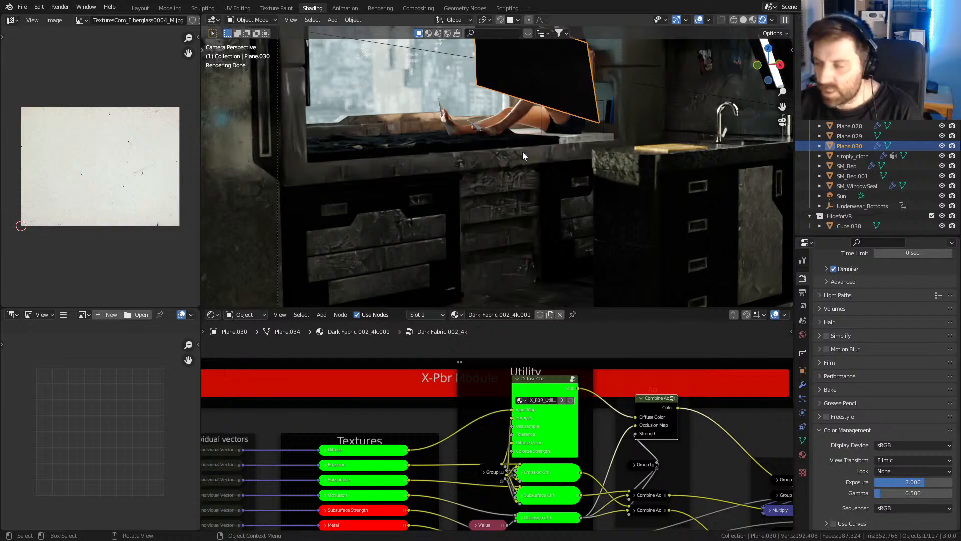
- Remove the cloth plane's material slot in the Layout workspace and choose Green Fabric 002 in the Extreme PBR fabric library
{"action": "left_click", "coordinate": [140, 8]}
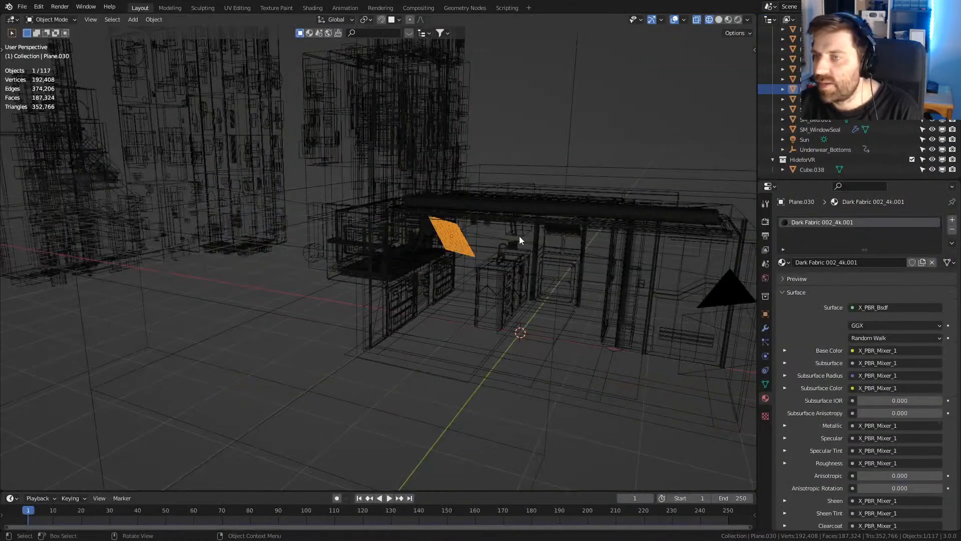
{"action": "left_click", "coordinate": [952, 230]}
{"action": "middle_click_drag", "start_coordinate": [532, 239], "coordinate": [622, 220]}
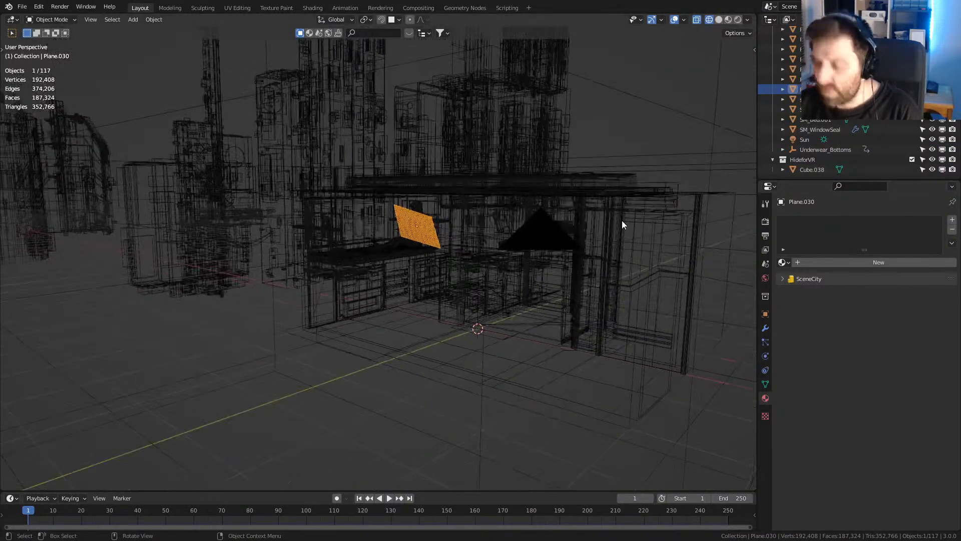
{"action": "key", "text": "n"}
{"action": "left_click", "coordinate": [675, 170]}
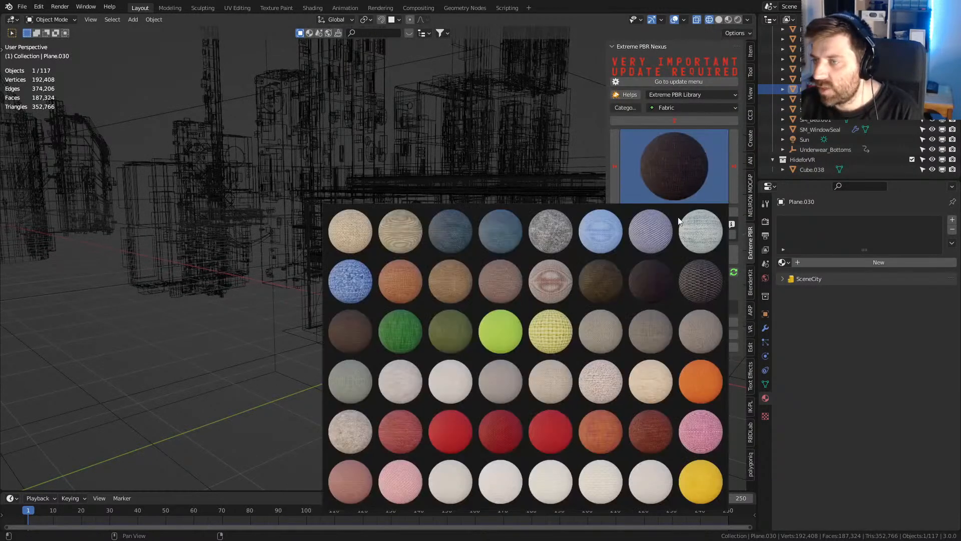
{"action": "left_click", "coordinate": [483, 344]}
{"action": "scroll", "coordinate": [448, 353], "scroll_direction": "up", "scroll_amount": 3}
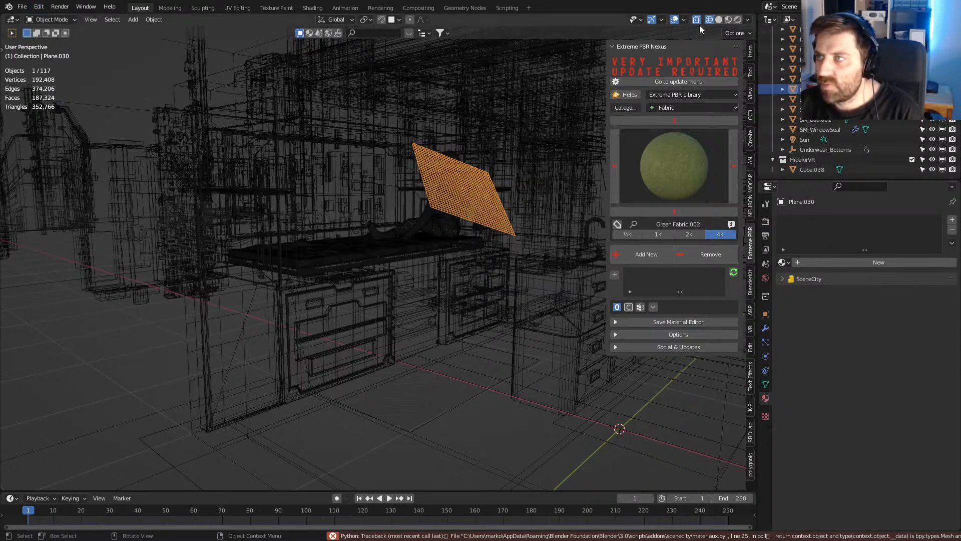
{"action": "key", "text": "n"}
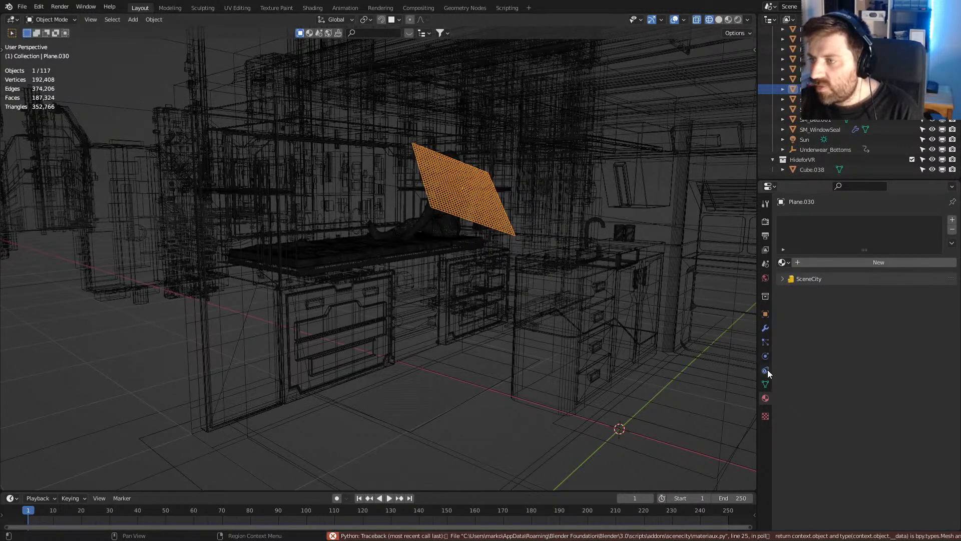
- Set the cloth simulation cache to end at frame 150
{"action": "left_click", "coordinate": [765, 356]}
{"action": "scroll", "coordinate": [816, 364], "scroll_direction": "down", "scroll_amount": 10}
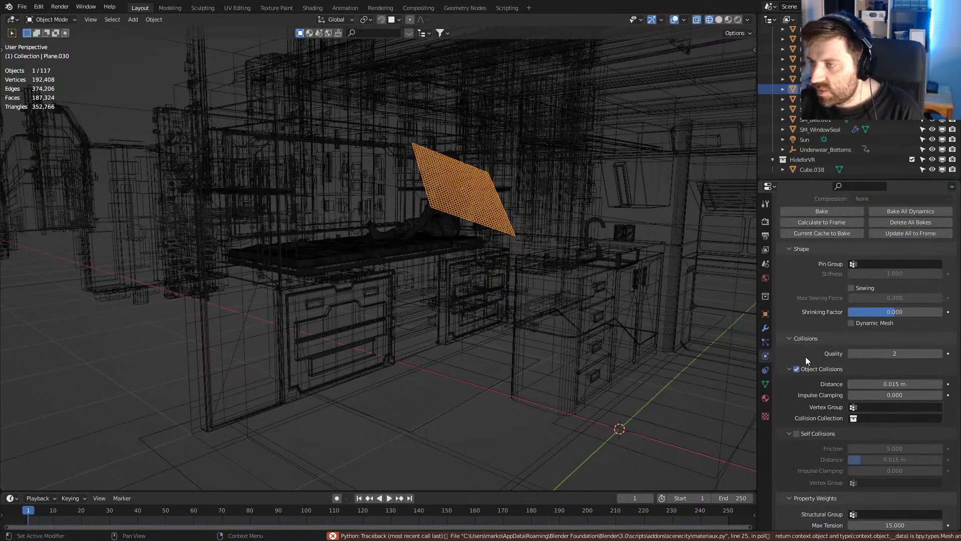
{"action": "scroll", "coordinate": [806, 334], "scroll_direction": "up", "scroll_amount": 15}
{"action": "scroll", "coordinate": [815, 340], "scroll_direction": "down", "scroll_amount": 20}
{"action": "scroll", "coordinate": [812, 419], "scroll_direction": "up", "scroll_amount": 5}
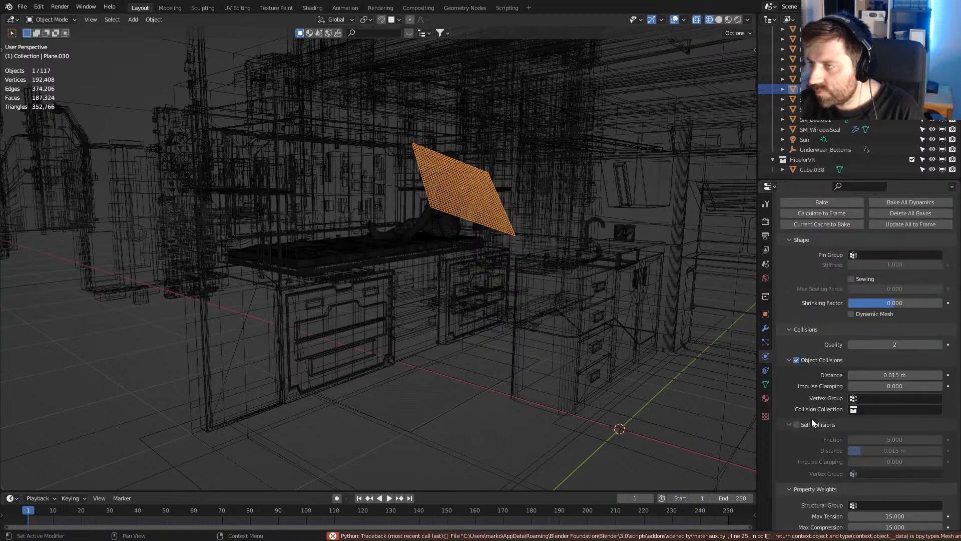
{"action": "scroll", "coordinate": [812, 419], "scroll_direction": "up", "scroll_amount": 5}
{"action": "double_click", "coordinate": [899, 243]}
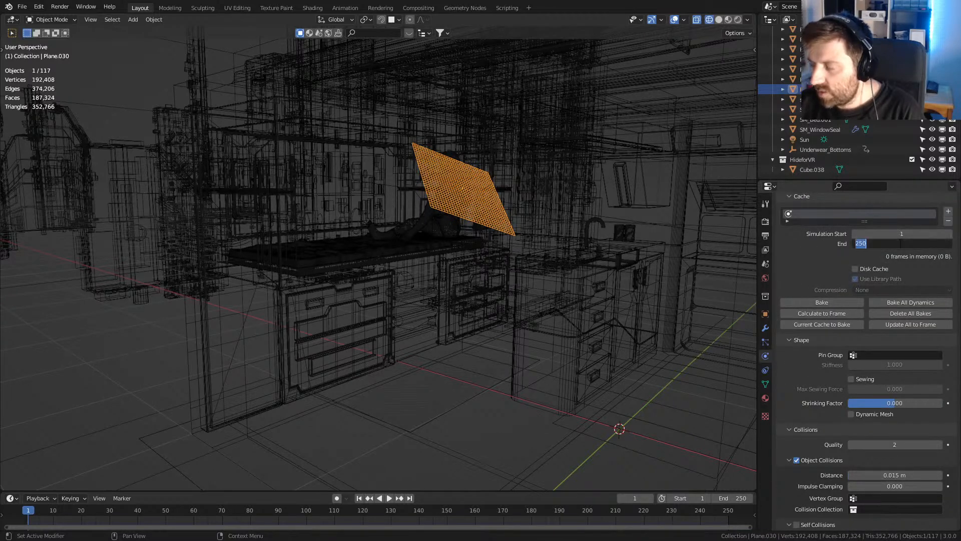
{"action": "type", "text": "500"}
{"action": "key", "text": "Return"}
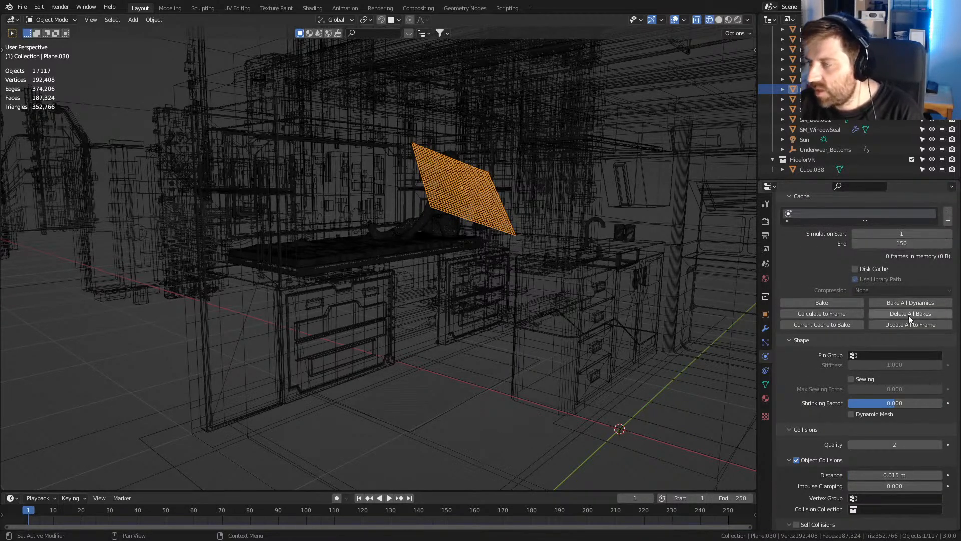
- Enable Self Collisions for the cloth plane and bake all dynamics
{"action": "scroll", "coordinate": [839, 395], "scroll_direction": "up", "scroll_amount": 8}
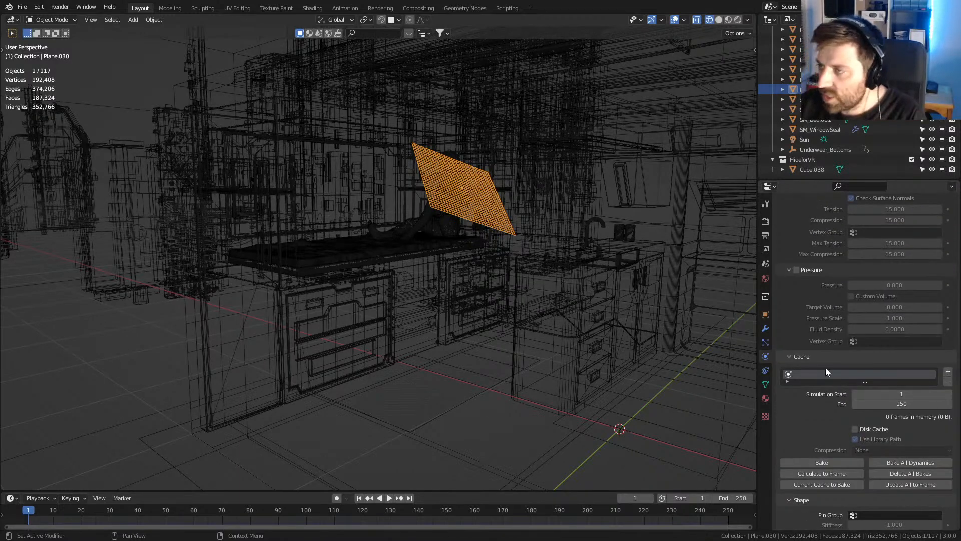
{"action": "scroll", "coordinate": [825, 369], "scroll_direction": "up", "scroll_amount": 9}
{"action": "scroll", "coordinate": [818, 318], "scroll_direction": "up", "scroll_amount": 4}
{"action": "scroll", "coordinate": [873, 377], "scroll_direction": "down", "scroll_amount": 15}
{"action": "scroll", "coordinate": [872, 377], "scroll_direction": "down", "scroll_amount": 15}
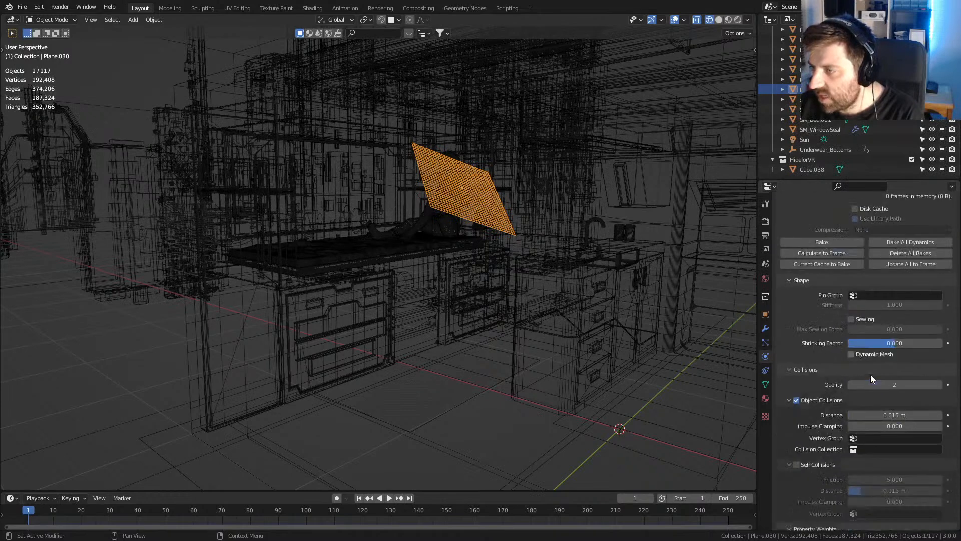
{"action": "left_click", "coordinate": [797, 345]}
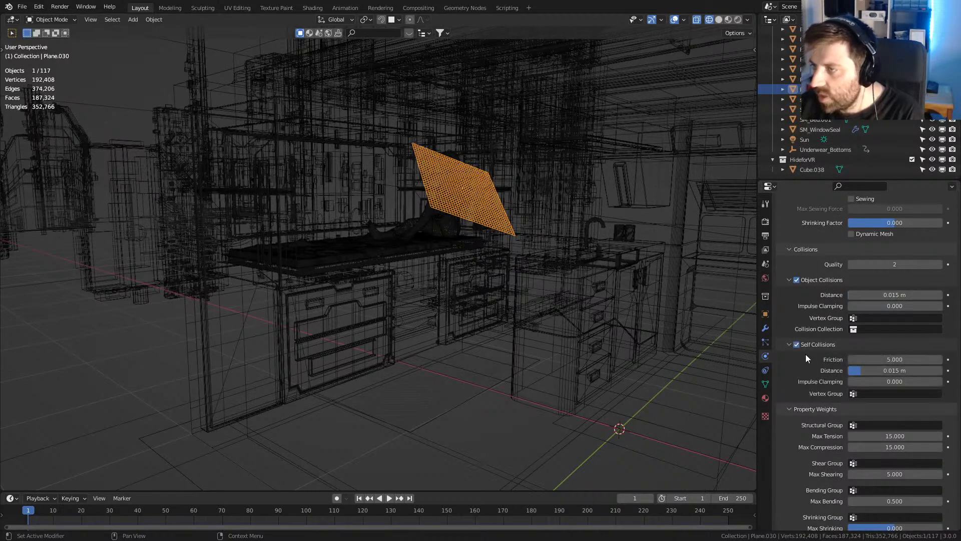
{"action": "scroll", "coordinate": [819, 345], "scroll_direction": "up", "scroll_amount": 6}
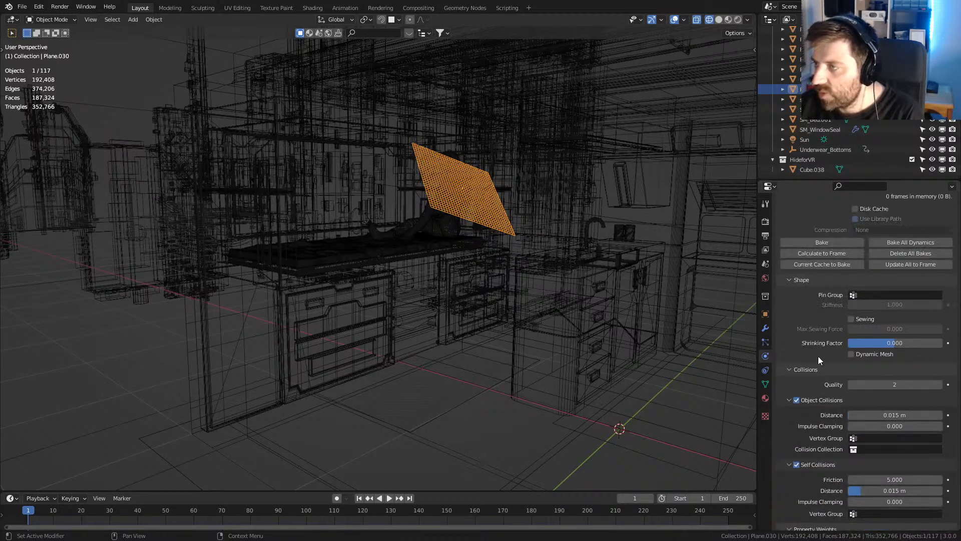
{"action": "left_click", "coordinate": [918, 244]}
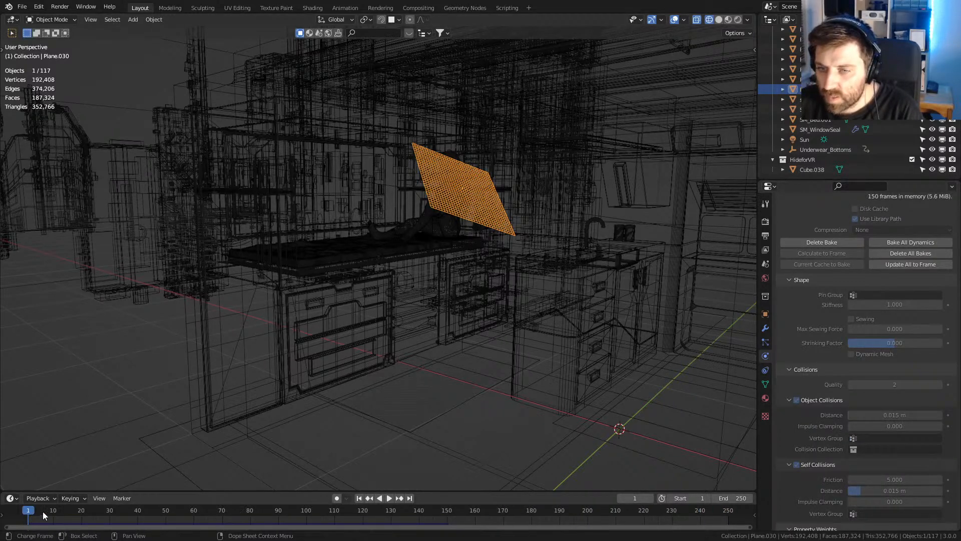
- Play the baked cloth simulation, stop at frame 38, check the floor's collision settings and reselect the cloth
{"action": "key", "text": "space"}
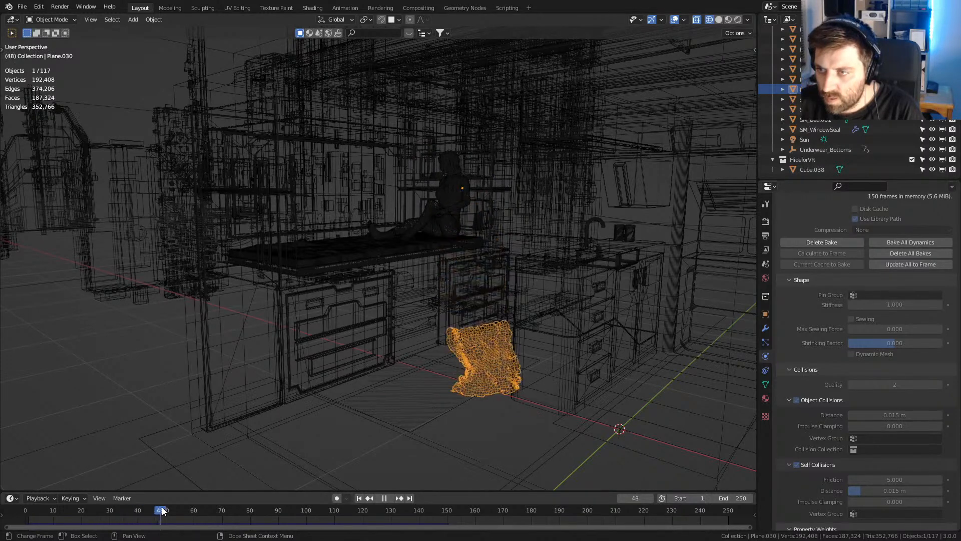
{"action": "mouse_move", "coordinate": [180, 491]}
{"action": "left_mouse_down"}
{"action": "mouse_move", "coordinate": [50, 473]}
{"action": "mouse_move", "coordinate": [171, 471]}
{"action": "mouse_move", "coordinate": [132, 461]}
{"action": "left_mouse_up"}
{"action": "key", "text": "z"}
{"action": "left_click", "coordinate": [338, 325]}
{"action": "mouse_move", "coordinate": [337, 324]}
{"action": "middle_mouse_down"}
{"action": "mouse_move", "coordinate": [605, 354]}
{"action": "mouse_move", "coordinate": [540, 368]}
{"action": "middle_mouse_up"}
{"action": "left_click", "coordinate": [545, 365]}
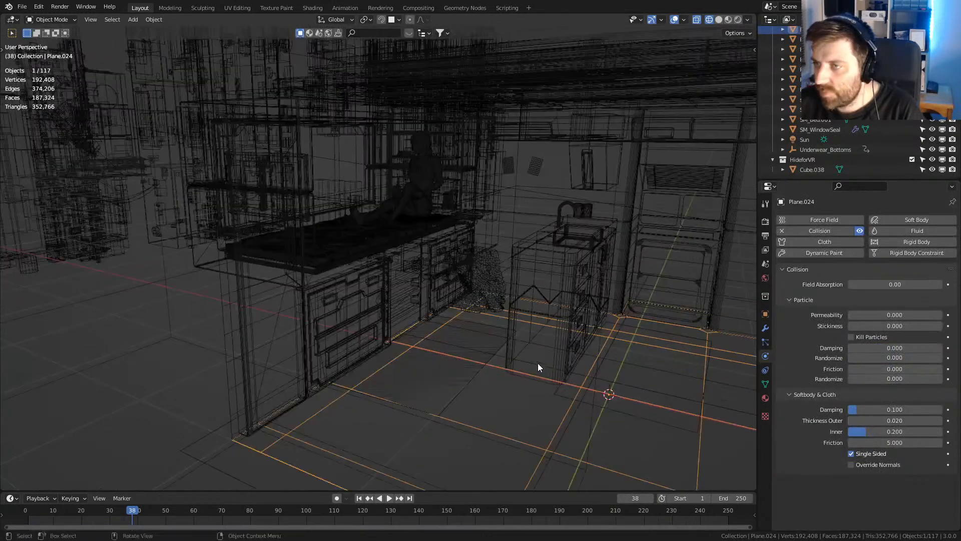
{"action": "left_click", "coordinate": [478, 285]}
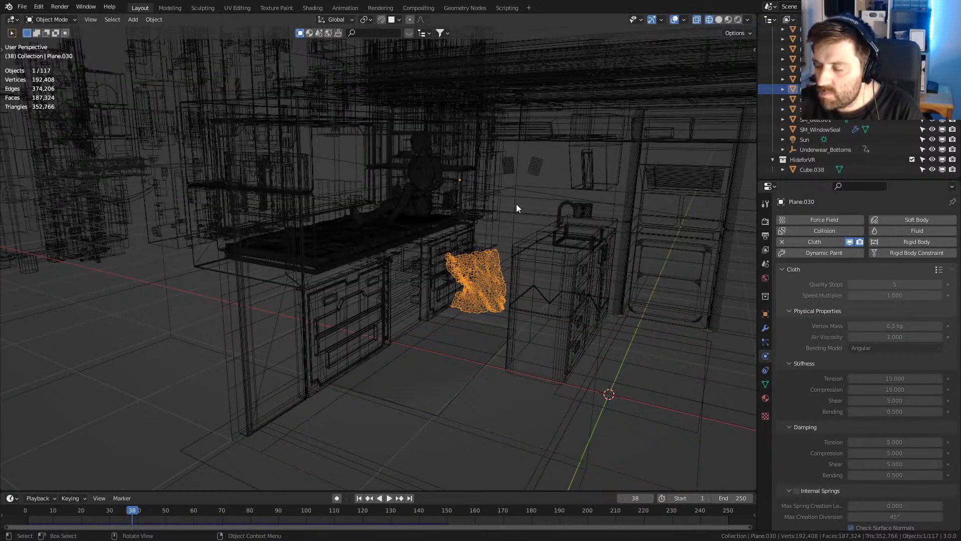
- Move the timeline to frame 47 and inspect the falling cloth's shape
{"action": "left_click_drag", "start_coordinate": [133, 510], "coordinate": [157, 492]}
{"action": "middle_click_drag", "start_coordinate": [430, 386], "coordinate": [547, 330]}
{"action": "middle_click_drag", "start_coordinate": [574, 261], "coordinate": [566, 369]}
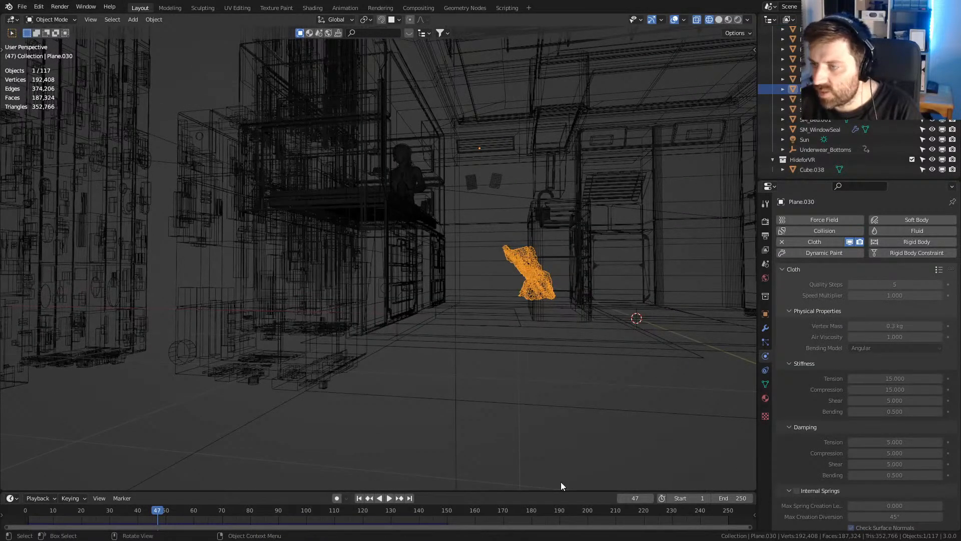
- Search the available commands for an Apply operation for the cloth plane
{"action": "key", "text": "F3"}
{"action": "type", "text": "appl"}
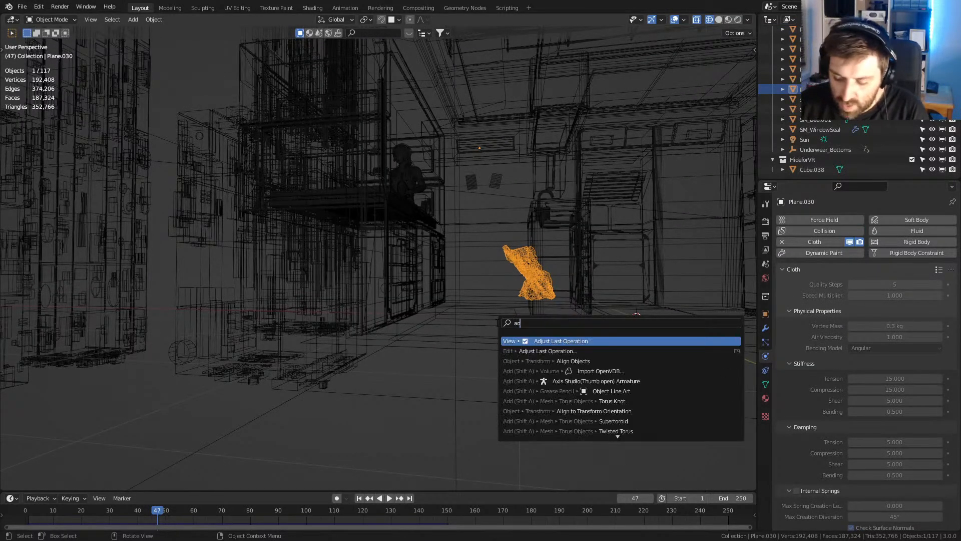
{"action": "key", "text": "Down"}
{"action": "key", "text": "Down"}
{"action": "key", "text": "Down"}
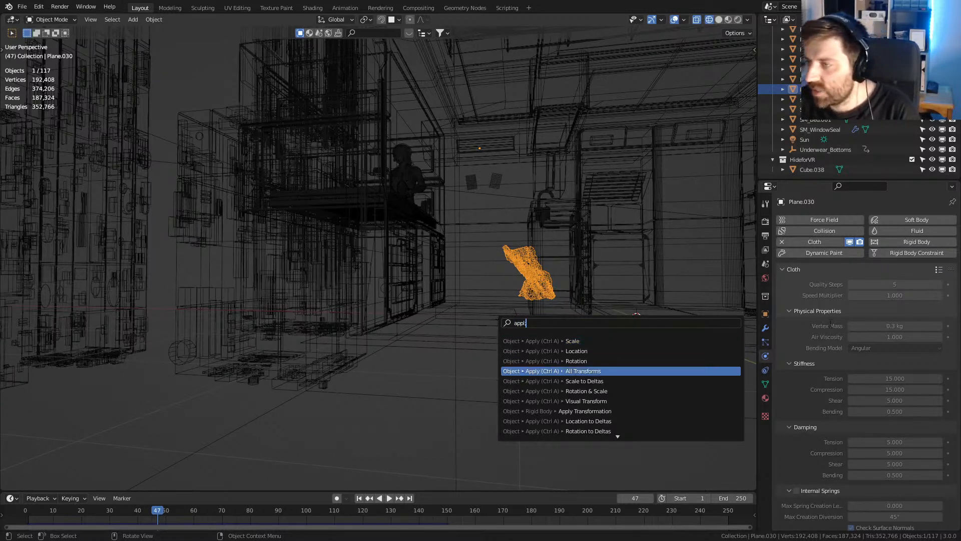
{"action": "key", "text": "Return"}
- Check the cloth plane's modifiers and its physics and cache settings for a way to apply the simulation
{"action": "left_click", "coordinate": [765, 328]}
{"action": "right_click", "coordinate": [835, 276]}
{"action": "left_click", "coordinate": [765, 356]}
{"action": "scroll", "coordinate": [780, 374], "scroll_direction": "down", "scroll_amount": 10}
{"action": "scroll", "coordinate": [840, 496], "scroll_direction": "up", "scroll_amount": 9}
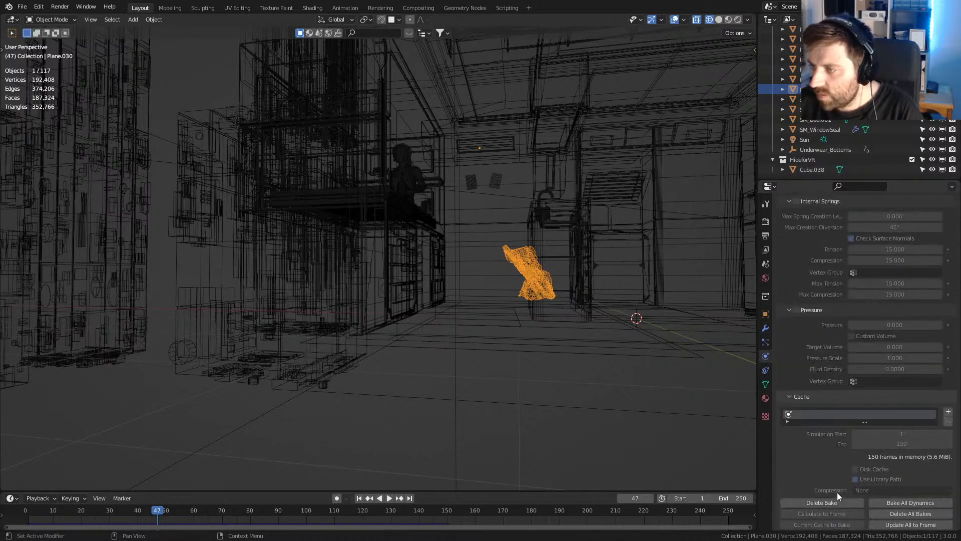
{"action": "scroll", "coordinate": [838, 491], "scroll_direction": "up", "scroll_amount": 14}
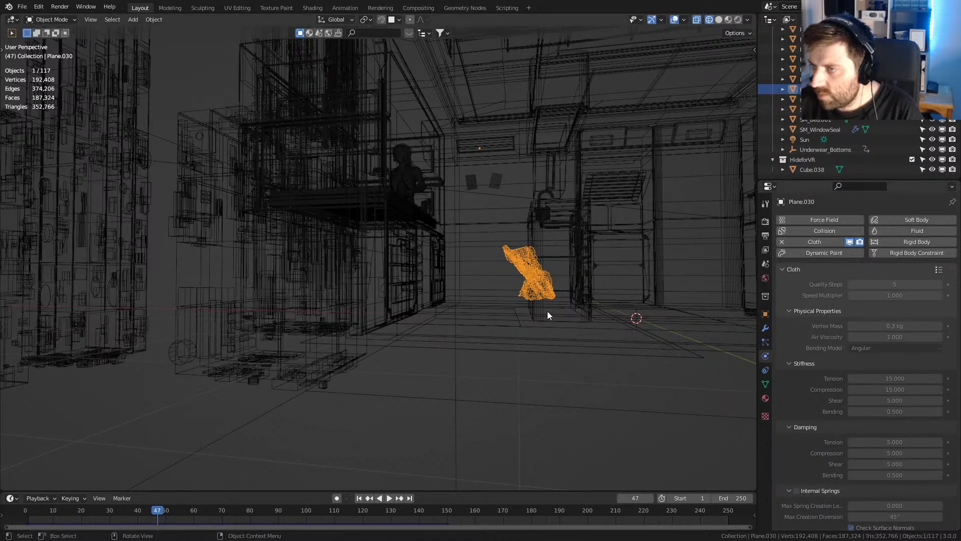
- Search the available commands for a way to apply the cloth simulation to the plane
{"action": "key", "text": "F3"}
{"action": "type", "text": "apply cloth"}
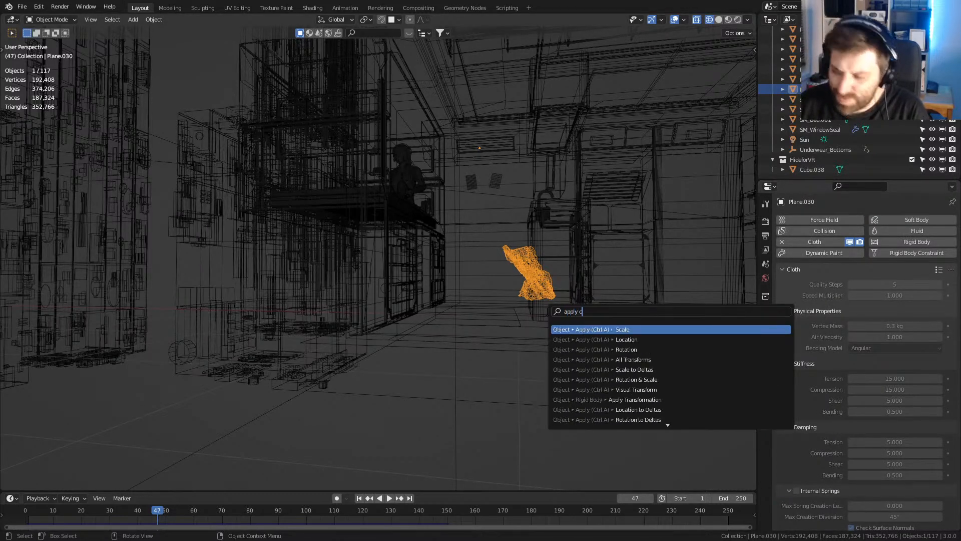
{"action": "key", "text": "BackSpace"}
{"action": "key", "text": "BackSpace"}
{"action": "key", "text": "BackSpace"}
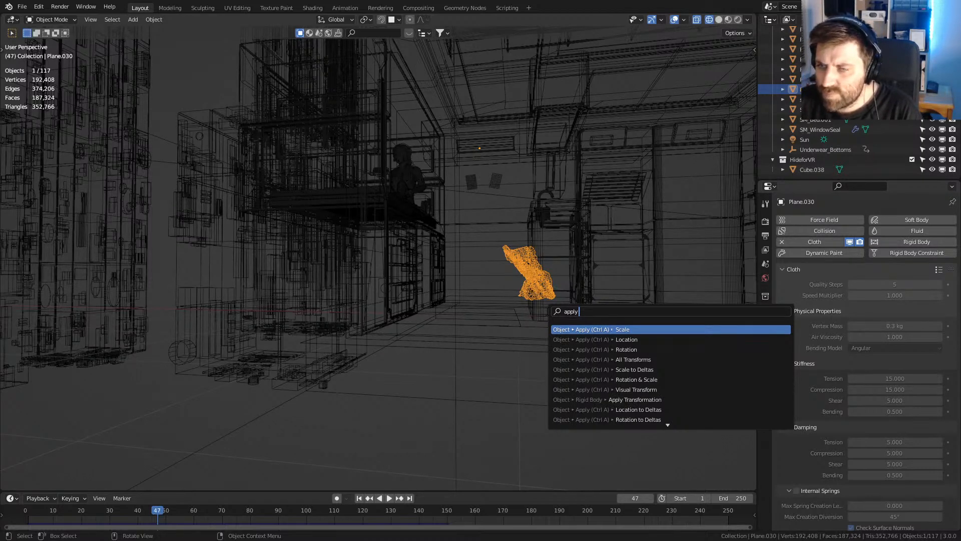
{"action": "key", "text": "Escape"}
- Select the floor plane, reselect the cloth plane and check its context commands for an apply option
{"action": "left_click", "coordinate": [440, 332]}
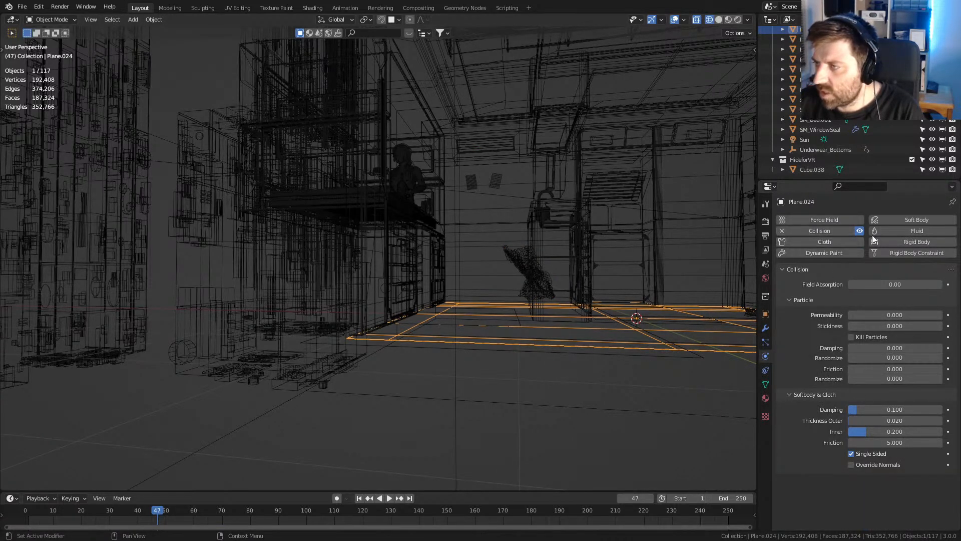
{"action": "left_click", "coordinate": [529, 274]}
{"action": "key", "text": "KP_Decimal"}
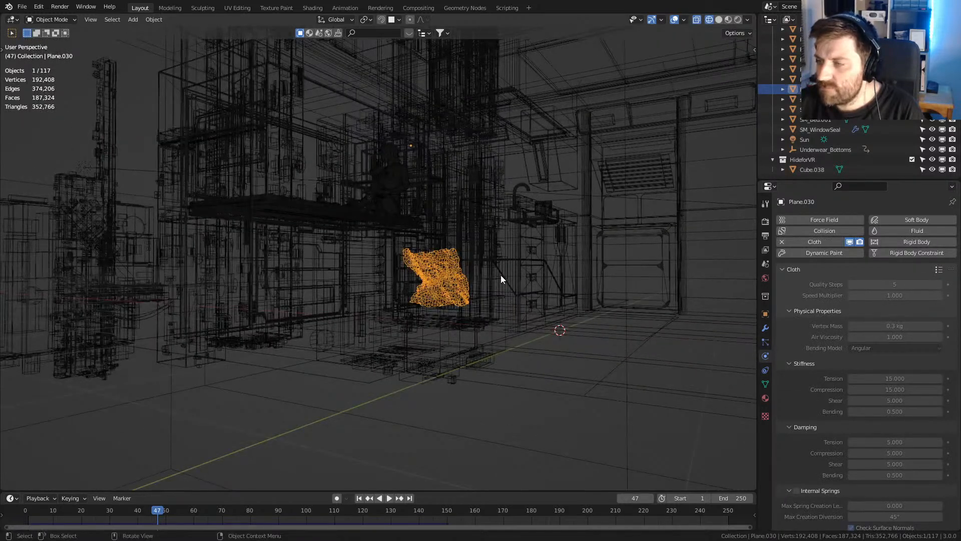
{"action": "right_click", "coordinate": [494, 274]}
{"action": "right_click", "coordinate": [434, 288]}
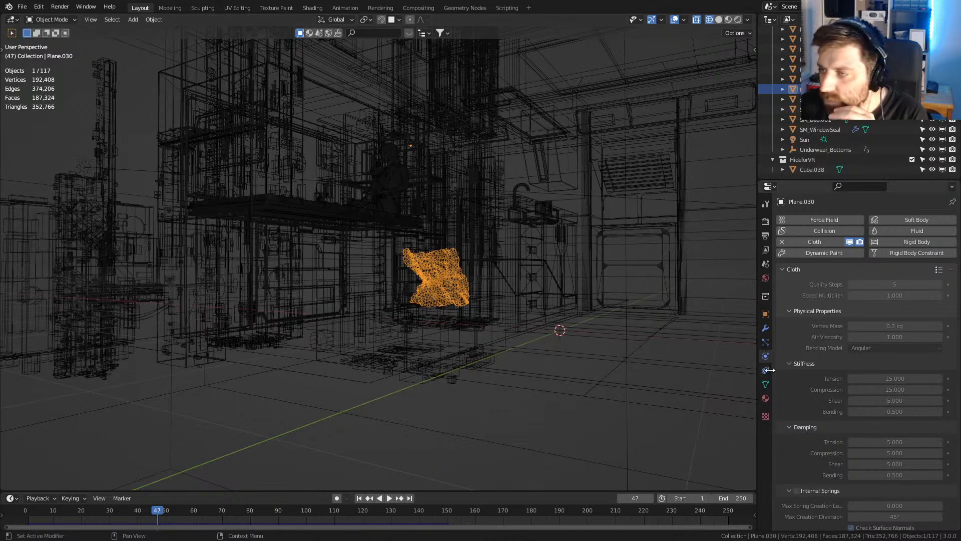
- Examine the cloth plane's mesh data, modifier and physics settings for an apply option
{"action": "left_click", "coordinate": [765, 384]}
{"action": "left_click", "coordinate": [765, 328]}
{"action": "right_click", "coordinate": [802, 273]}
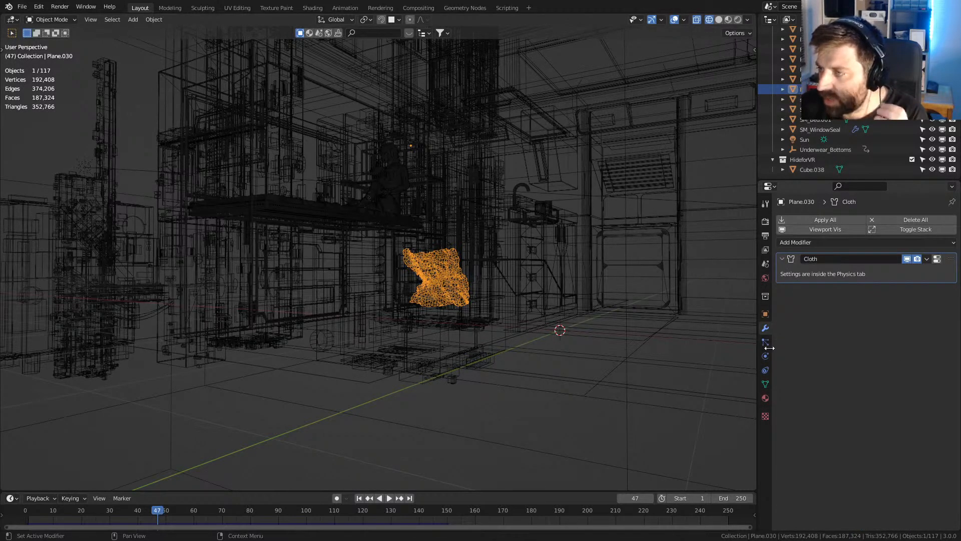
{"action": "left_click", "coordinate": [765, 356]}
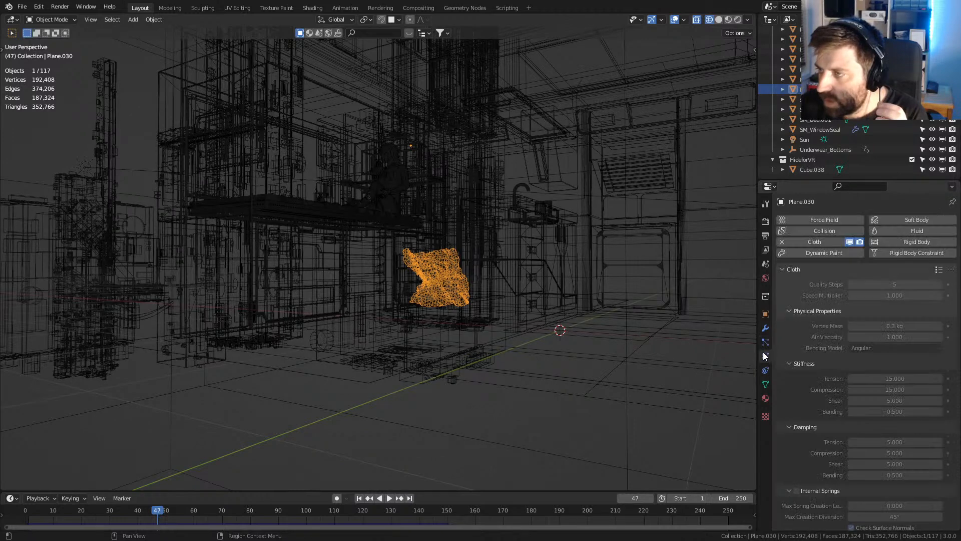
{"action": "scroll", "coordinate": [808, 337], "scroll_direction": "down", "scroll_amount": 8}
- Search the commands for "apply" and apply all transforms to the cloth plane
{"action": "key", "text": "F3"}
{"action": "type", "text": "clot"}
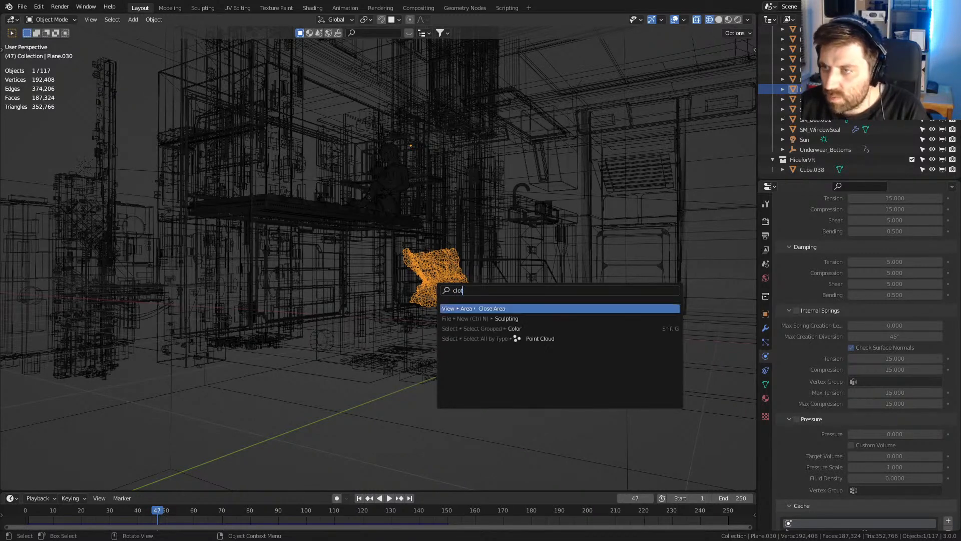
{"action": "key", "text": "BackSpace"}
{"action": "key", "text": "BackSpace"}
{"action": "key", "text": "BackSpace"}
{"action": "key", "text": "BackSpace"}
{"action": "type", "text": "app"}
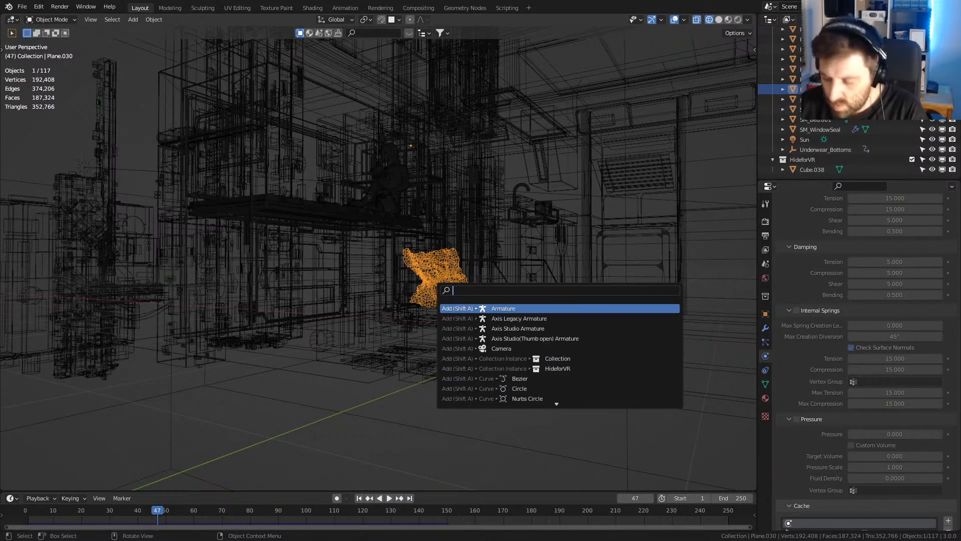
{"action": "type", "text": "ly"}
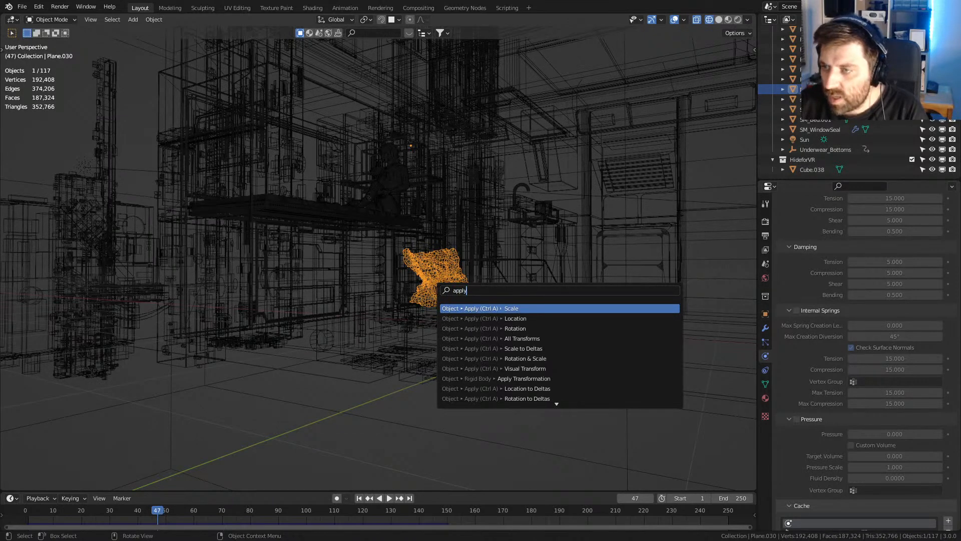
{"action": "scroll", "coordinate": [543, 378], "scroll_direction": "down", "scroll_amount": 8}
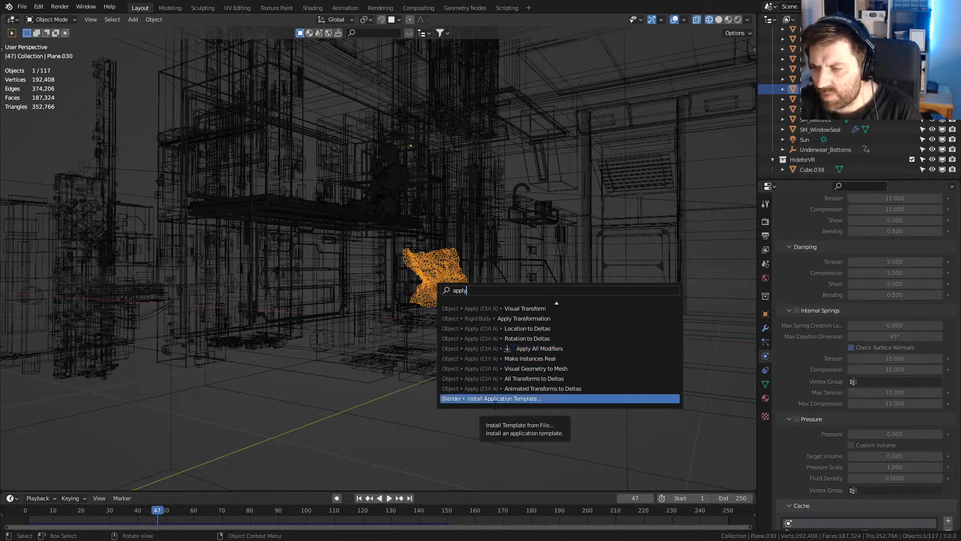
{"action": "scroll", "coordinate": [551, 395], "scroll_direction": "up", "scroll_amount": 10}
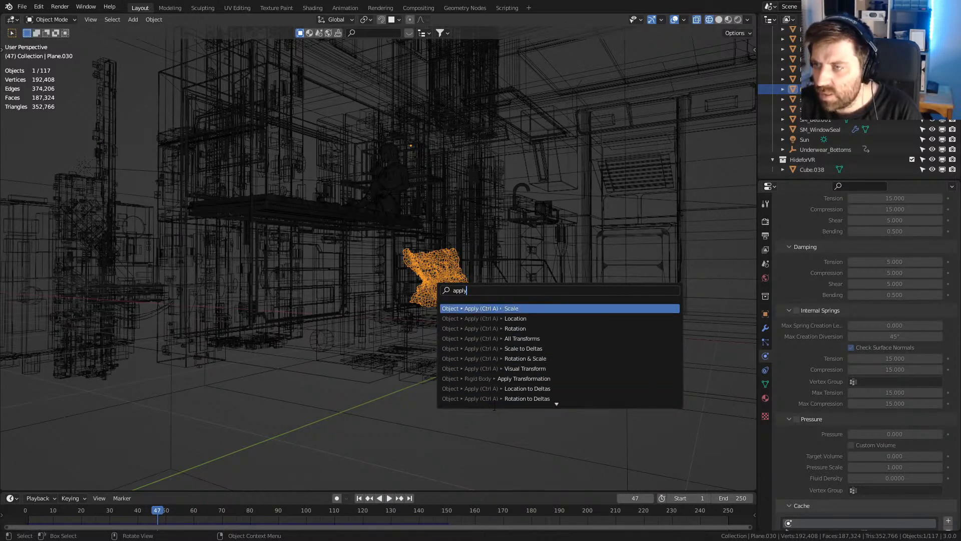
{"action": "left_click", "coordinate": [538, 339]}
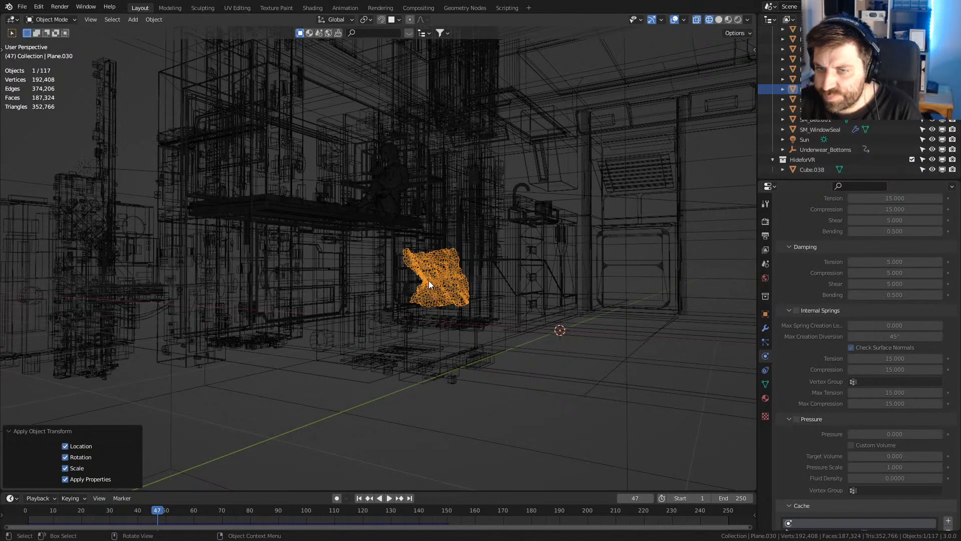
- Apply the Cloth modifier so the plane keeps its simulated shape from frame 47
{"action": "left_click", "coordinate": [153, 20]}
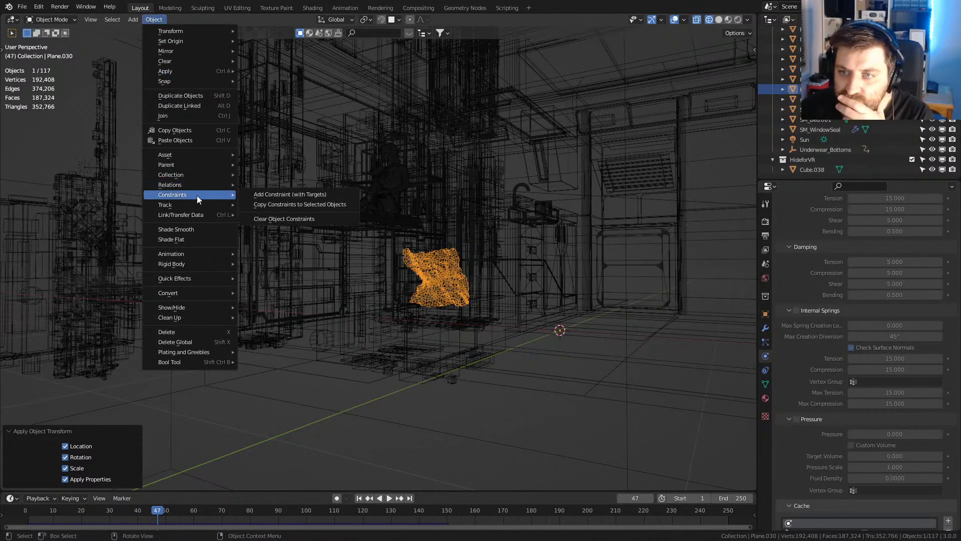
{"action": "mouse_move", "coordinate": [212, 302]}
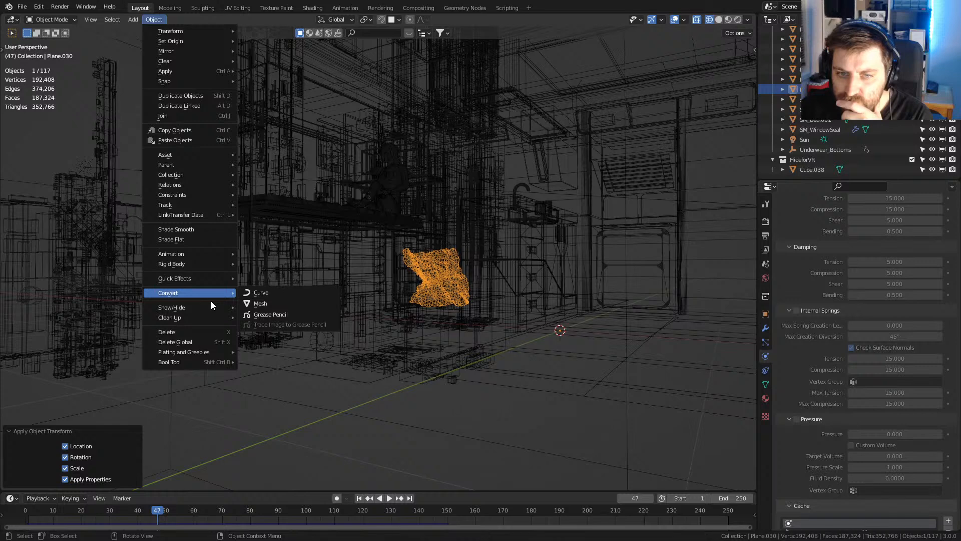
{"action": "left_click", "coordinate": [766, 332]}
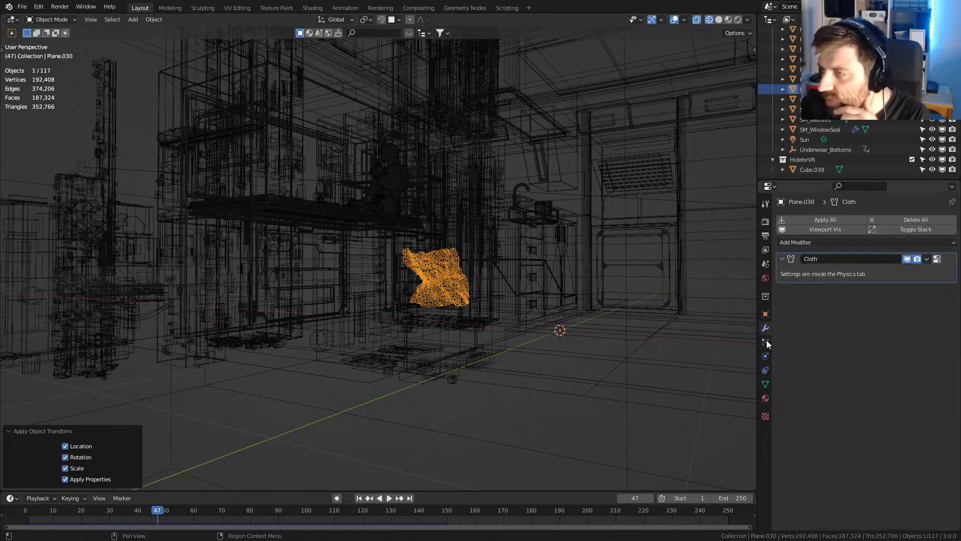
{"action": "left_click", "coordinate": [927, 257]}
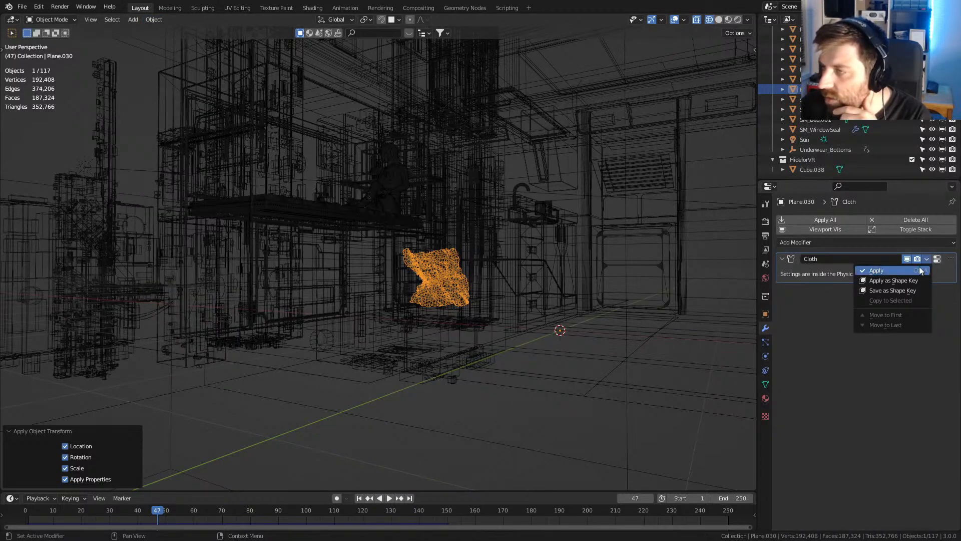
{"action": "left_click", "coordinate": [916, 270]}
{"action": "middle_click_drag", "start_coordinate": [464, 327], "coordinate": [503, 316]}
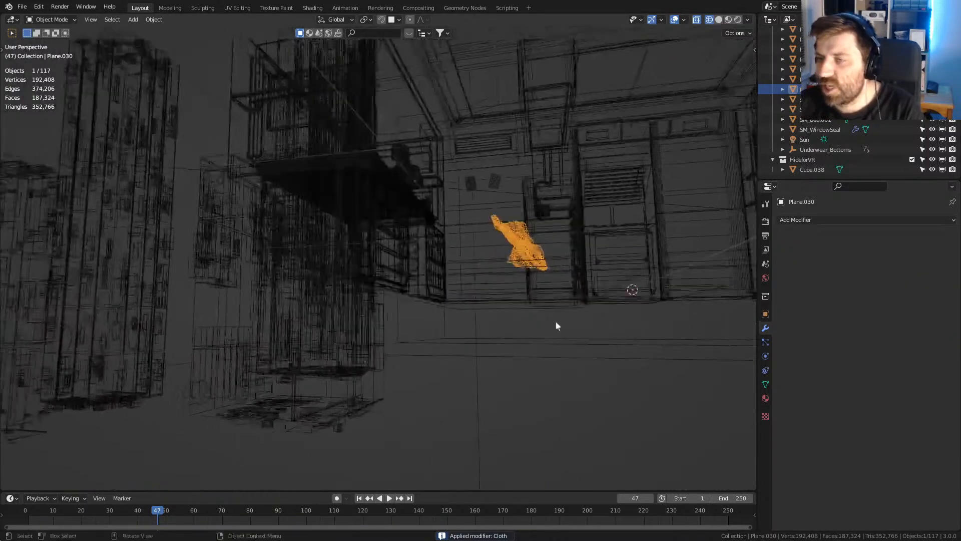
- In front view, set the applied cloth's origin to its geometry
{"action": "key", "text": "KP_1"}
{"action": "key", "text": "ctrl+z"}
{"action": "key", "text": "ctrl+shift+z"}
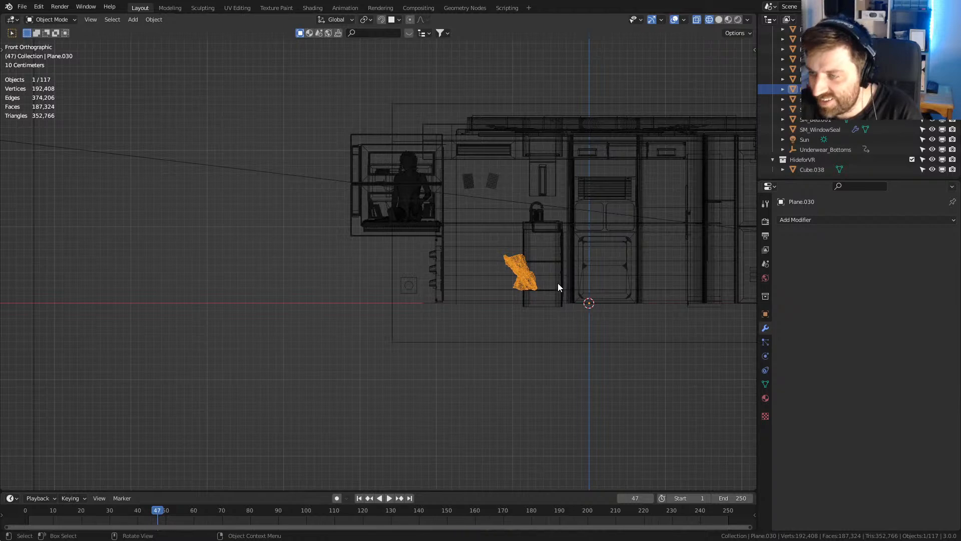
{"action": "right_click", "coordinate": [523, 282]}
{"action": "mouse_move", "coordinate": [523, 282]}
{"action": "left_click", "coordinate": [590, 293]}
- Rotate the cloth in front view and move it about -0.58 m in X and -0.31 m in Z to floor level
{"action": "key", "text": "r"}
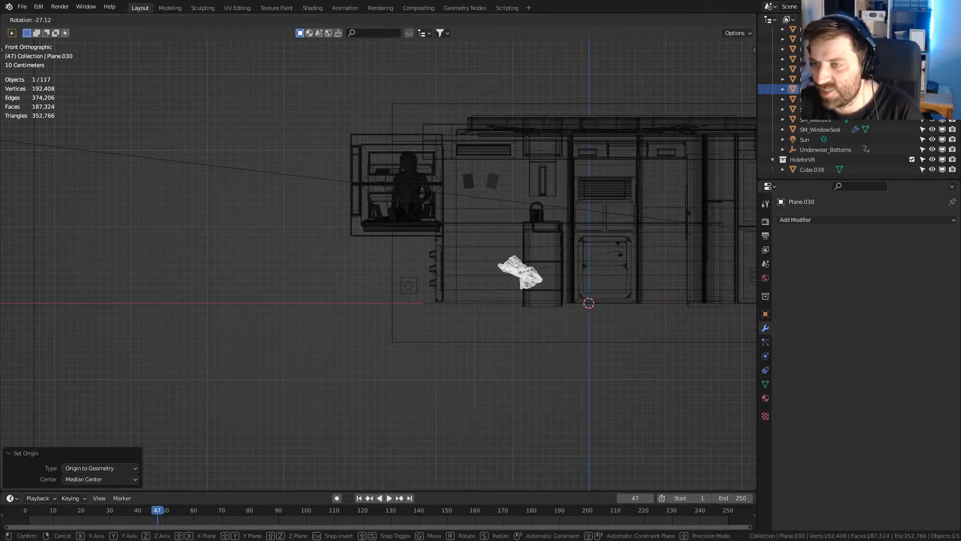
{"action": "left_click", "coordinate": [600, 195]}
{"action": "key", "text": "g"}
{"action": "left_click", "coordinate": [553, 284]}
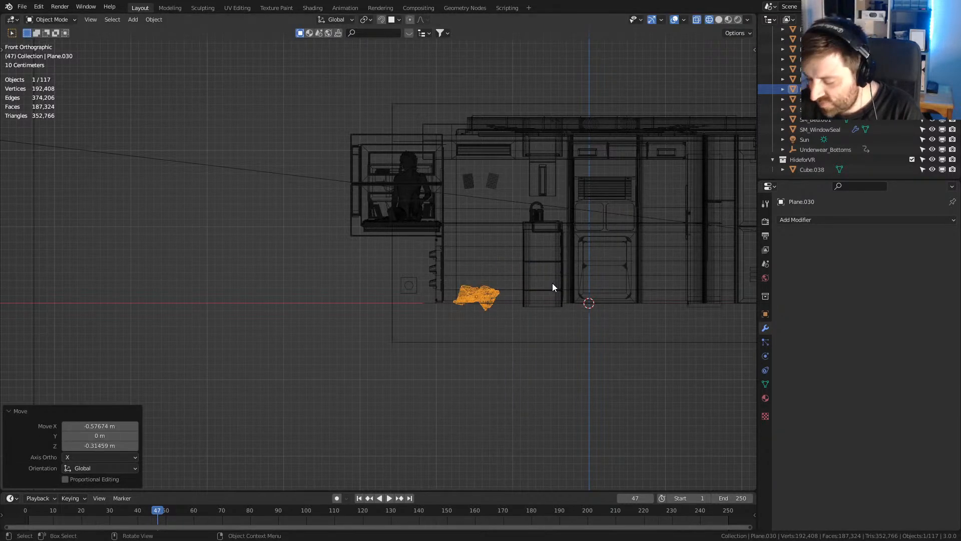
- In right side view, rotate the cloth about 31 degrees, then adjust its position and tilt to lie flat on the floor
{"action": "key", "text": "KP_3"}
{"action": "key", "text": "r"}
{"action": "left_click", "coordinate": [392, 449]}
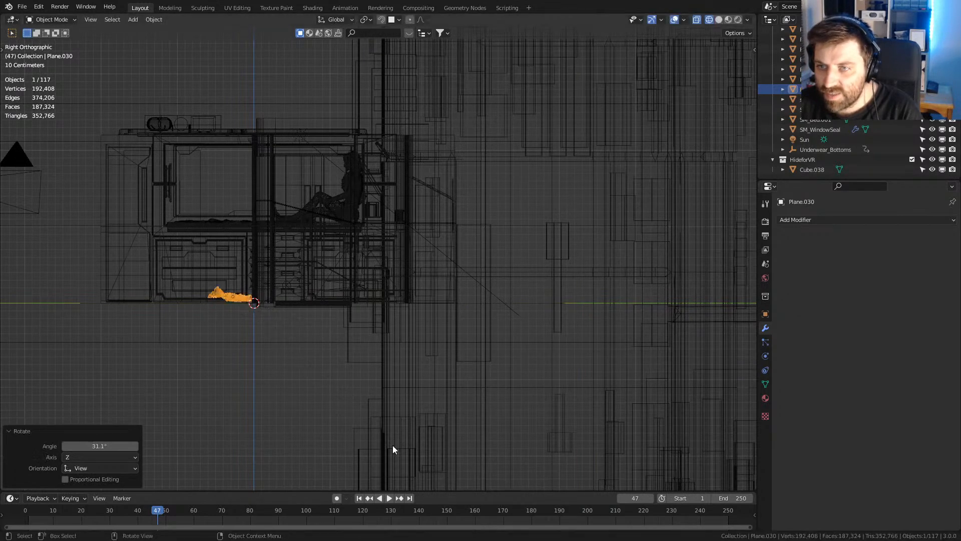
{"action": "middle_click_drag", "start_coordinate": [313, 348], "coordinate": [362, 344], "text": "shift"}
{"action": "key", "text": "g"}
{"action": "left_click", "coordinate": [386, 343]}
{"action": "key", "text": "r"}
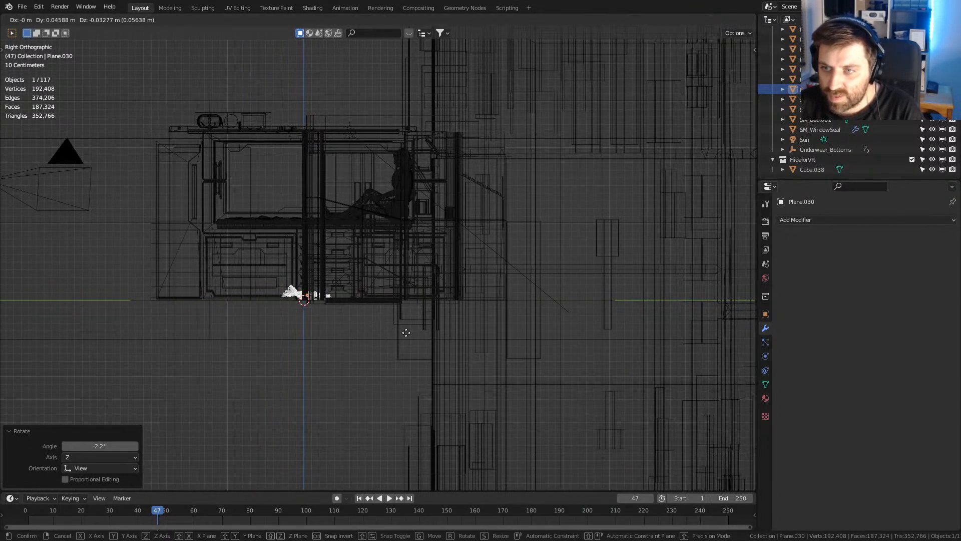
{"action": "left_click", "coordinate": [407, 333]}
- Look through the scene camera and scale the cloth up by a factor of about 1.73
{"action": "key", "text": "Right"}
{"action": "key", "text": "KP_0"}
{"action": "key", "text": "z"}
{"action": "left_click", "coordinate": [372, 335]}
{"action": "key", "text": "s"}
{"action": "left_click", "coordinate": [659, 344]}
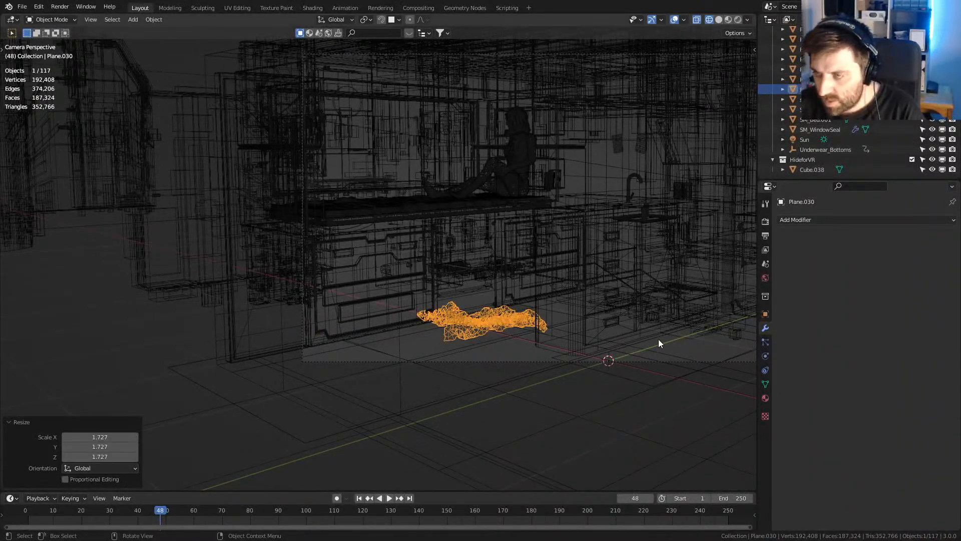
- Show the camera view in rendered shading and scale the cloth down by a factor of about 0.9
{"action": "scroll", "coordinate": [659, 338], "scroll_direction": "up", "scroll_amount": 1}
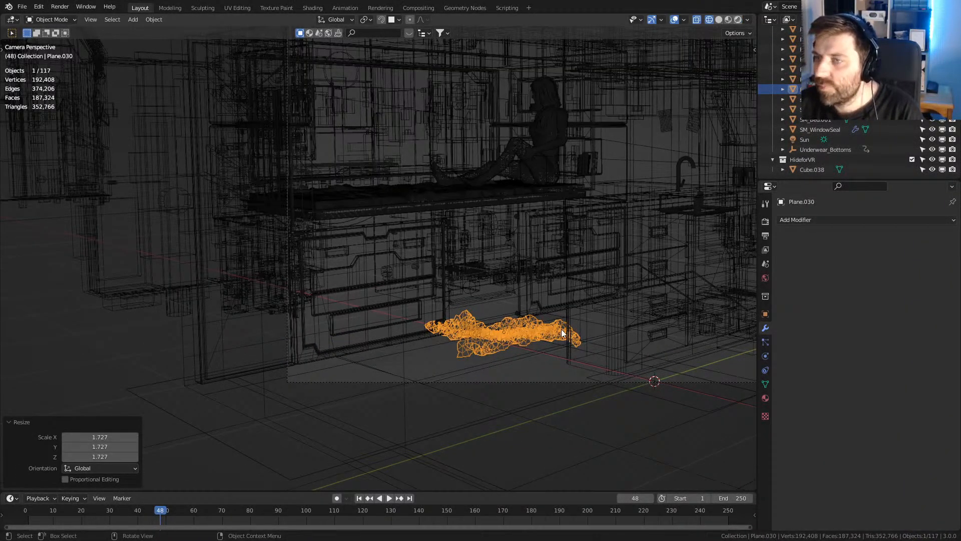
{"action": "left_click", "coordinate": [741, 19]}
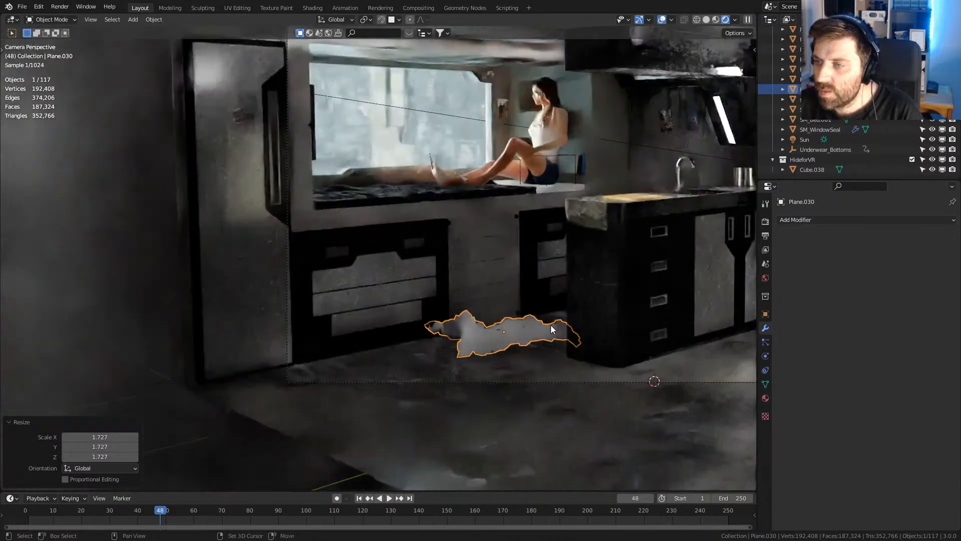
{"action": "middle_click_drag", "start_coordinate": [551, 325], "coordinate": [507, 296], "text": "shift"}
{"action": "key", "text": "s"}
{"action": "left_click", "coordinate": [578, 319]}
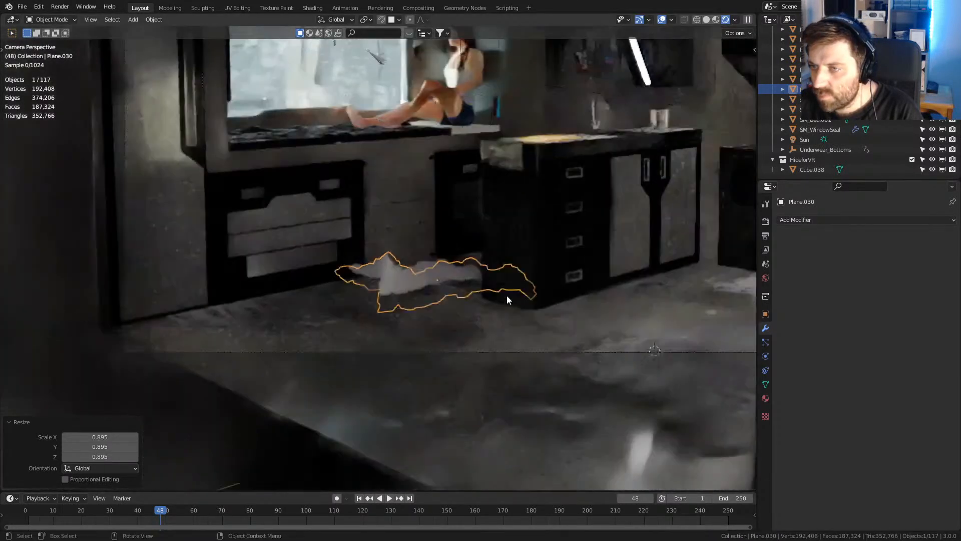
- Move the cloth about 0.14 m along the X axis, partly behind the kitchen counter
{"action": "scroll", "coordinate": [554, 316], "scroll_direction": "up", "scroll_amount": 3}
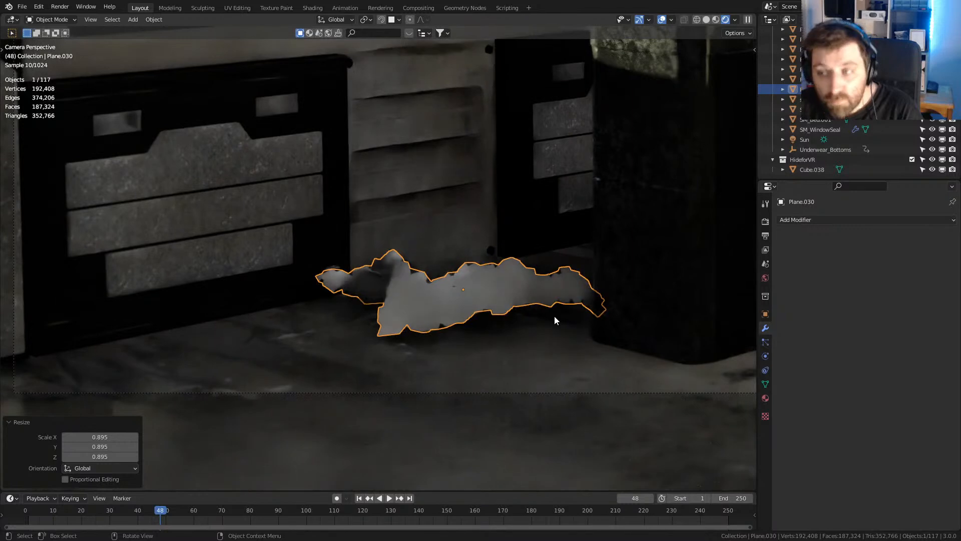
{"action": "key", "text": "g"}
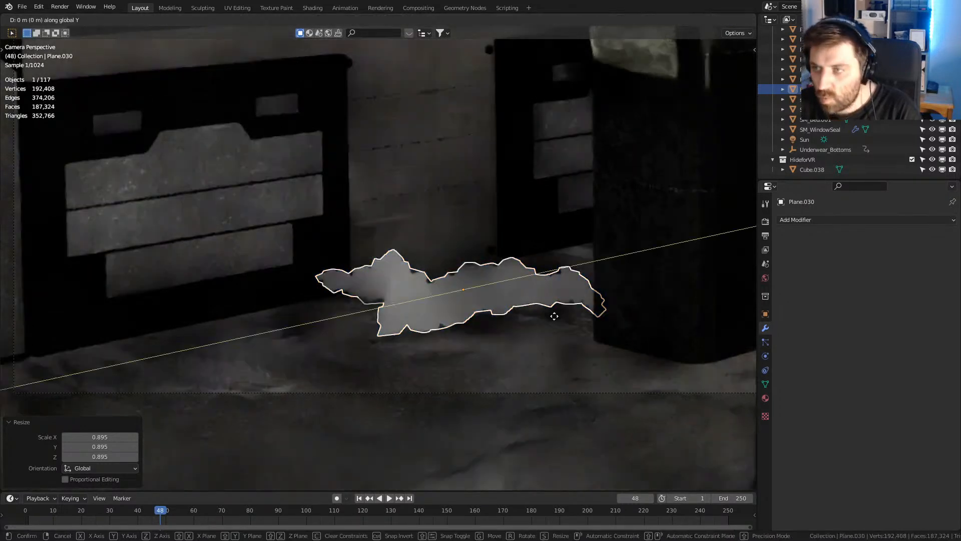
{"action": "key", "text": "y"}
{"action": "key", "text": "x"}
{"action": "left_click", "coordinate": [685, 316]}
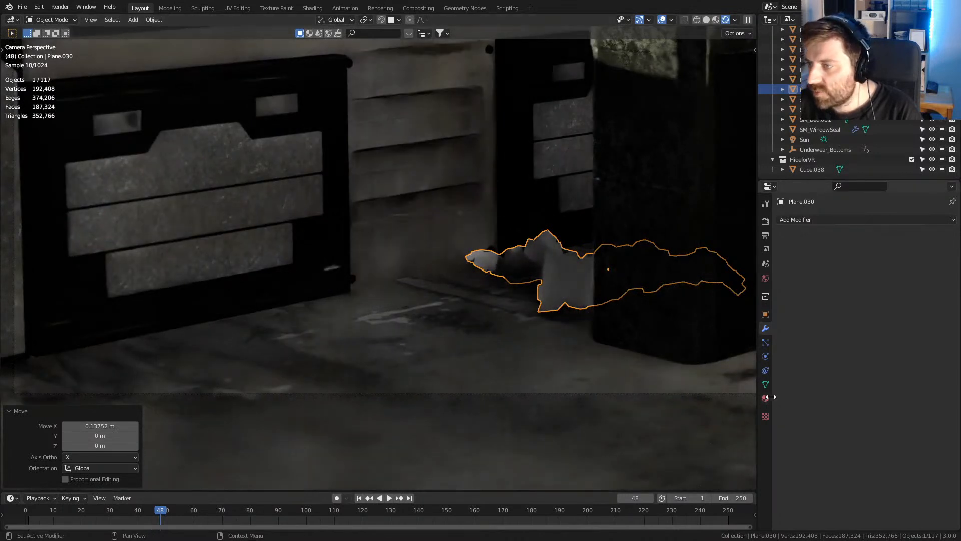
- Add the Green Fabric 002 material at 4k from the Extreme PBR fabric library to the cloth and inspect it up close
{"action": "left_click", "coordinate": [766, 398]}
{"action": "left_click", "coordinate": [783, 262]}
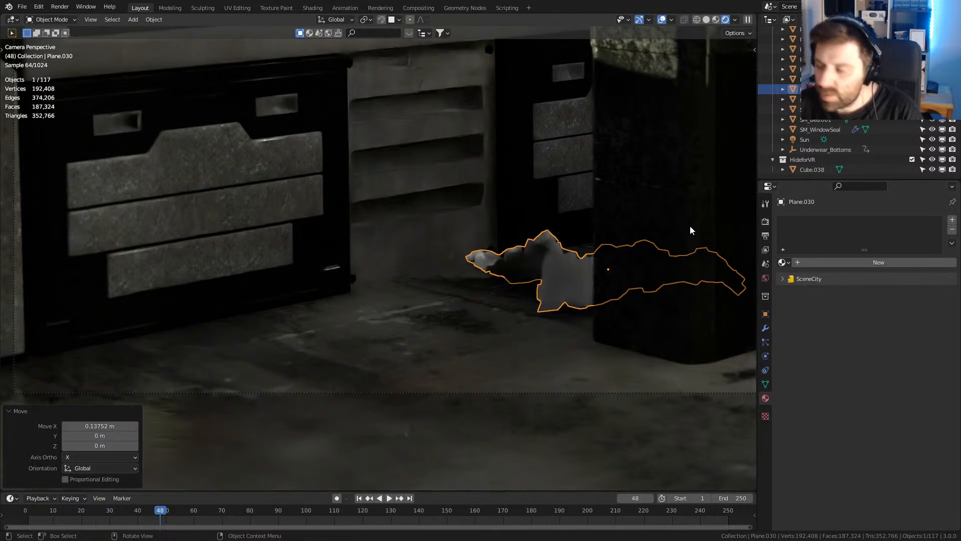
{"action": "key", "text": "n"}
{"action": "left_click", "coordinate": [644, 259]}
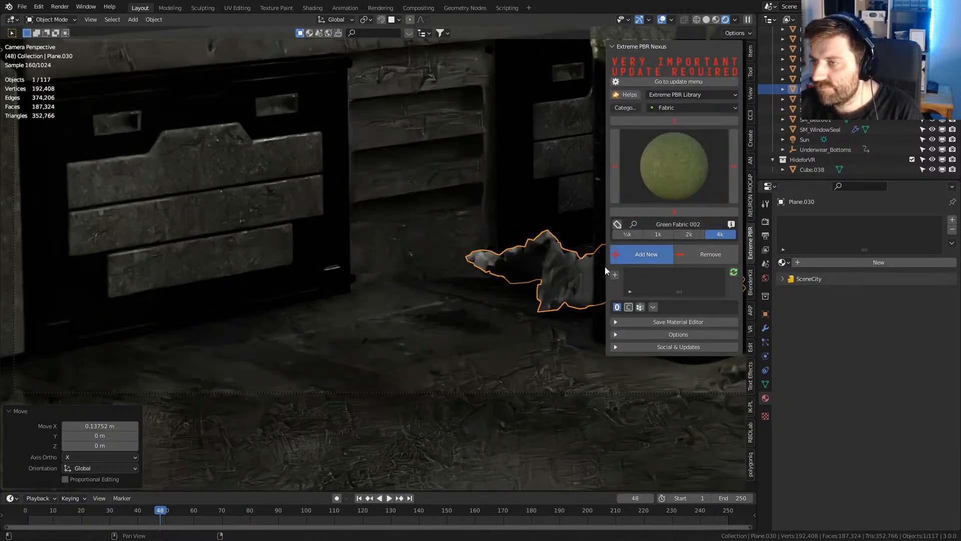
{"action": "key", "text": "n"}
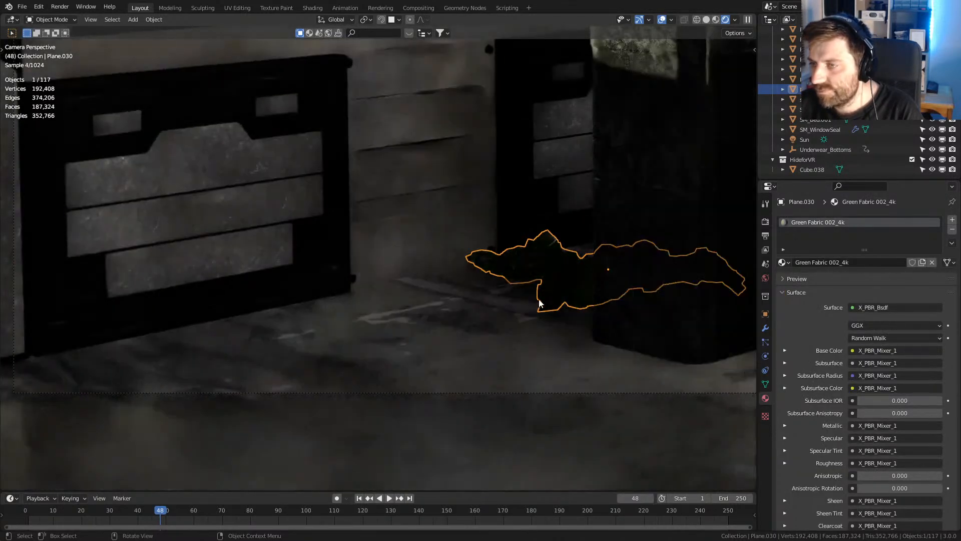
{"action": "scroll", "coordinate": [539, 303], "scroll_direction": "up", "scroll_amount": 4}
{"action": "middle_click_drag", "start_coordinate": [647, 304], "coordinate": [522, 309], "text": "shift"}
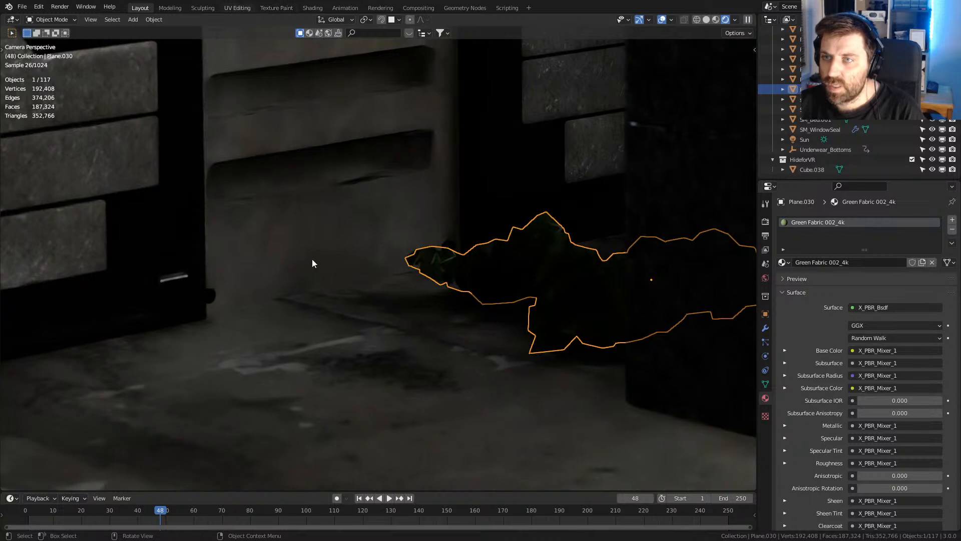
- Scale up the cloth's entire UV layout for a finer fabric pattern and inspect it up close in the rendered view
{"action": "key", "text": "Tab"}
{"action": "key", "text": "Tab"}
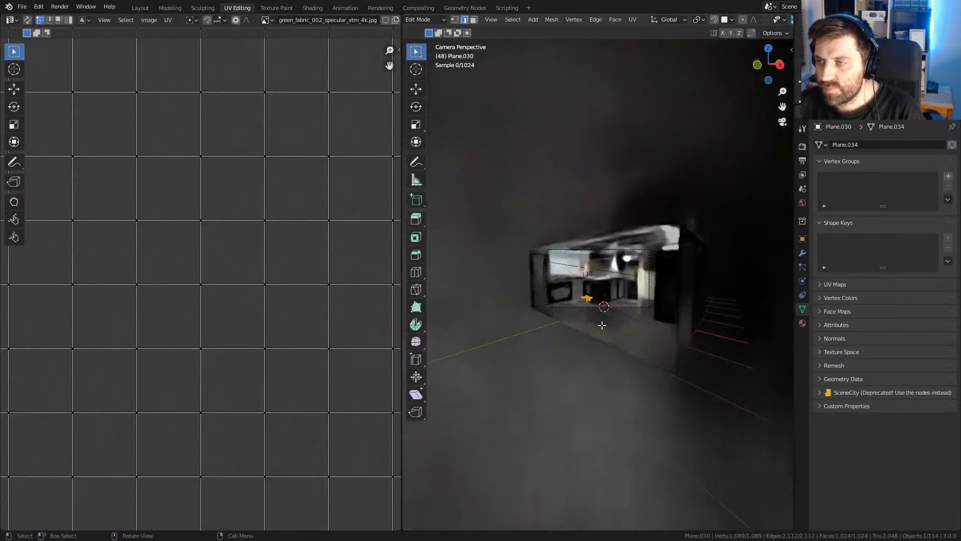
{"action": "scroll", "coordinate": [302, 335], "scroll_direction": "down", "scroll_amount": 6}
{"action": "key", "text": "a"}
{"action": "key", "text": "s"}
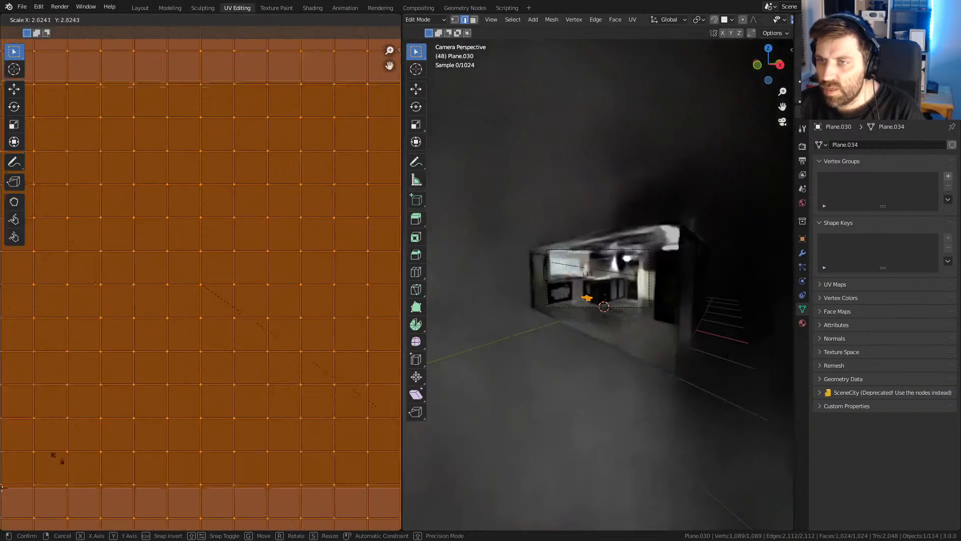
{"action": "left_click", "coordinate": [151, 110]}
{"action": "key", "text": "s"}
{"action": "left_click", "coordinate": [242, 251]}
{"action": "key", "text": "Tab"}
{"action": "scroll", "coordinate": [635, 344], "scroll_direction": "up", "scroll_amount": 5}
{"action": "mouse_move", "coordinate": [635, 345]}
{"action": "middle_mouse_down", "text": "shift"}
{"action": "mouse_move", "coordinate": [634, 232]}
{"action": "mouse_move", "coordinate": [646, 355]}
{"action": "middle_mouse_up", "text": "shift"}
{"action": "scroll", "coordinate": [634, 231], "scroll_direction": "up", "scroll_amount": 3}
{"action": "scroll", "coordinate": [594, 311], "scroll_direction": "up", "scroll_amount": 7}
{"action": "middle_click_drag", "start_coordinate": [490, 286], "coordinate": [632, 302], "text": "shift"}
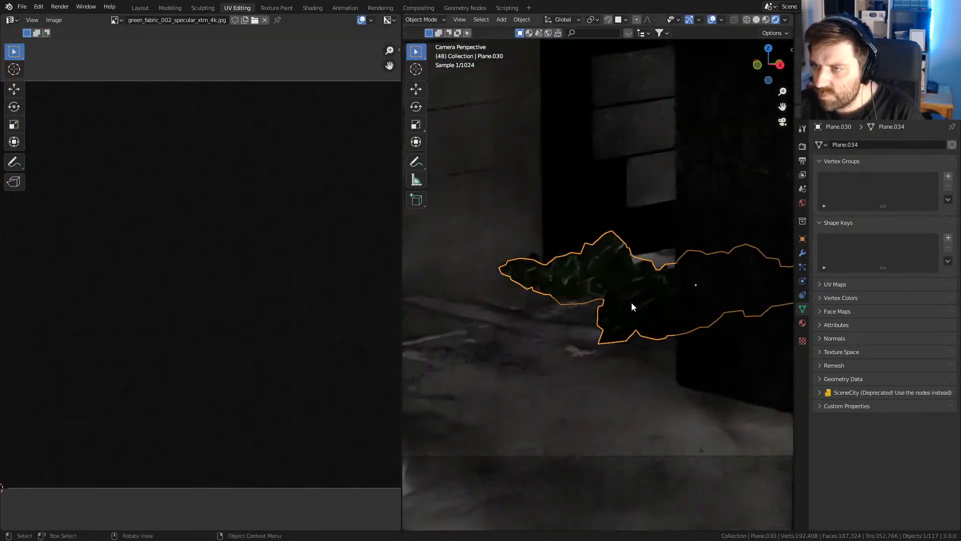
{"action": "left_click", "coordinate": [140, 8]}
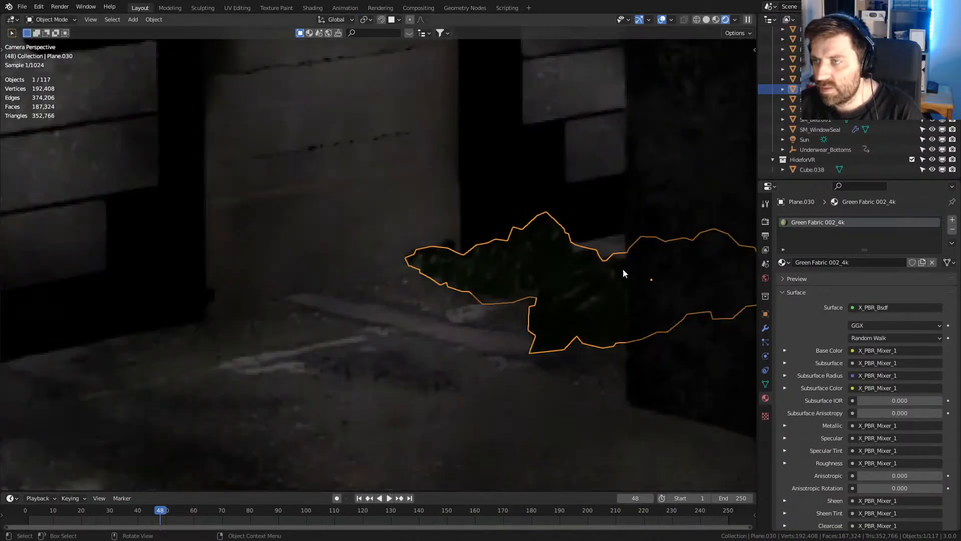
- Shade the cloth smooth in solid viewport shading and render the camera view to check the whole image
{"action": "left_click", "coordinate": [706, 20]}
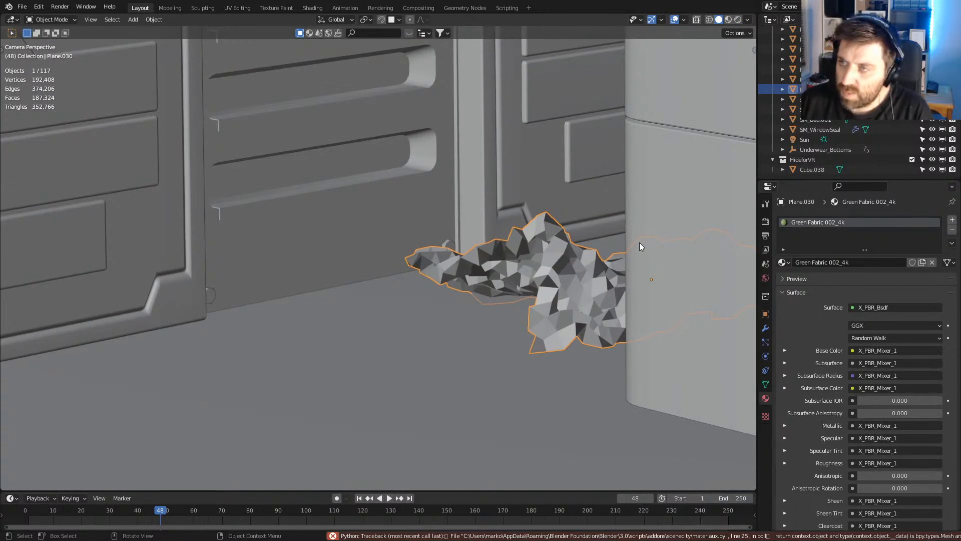
{"action": "key", "text": "F3"}
{"action": "type", "text": "smoo"}
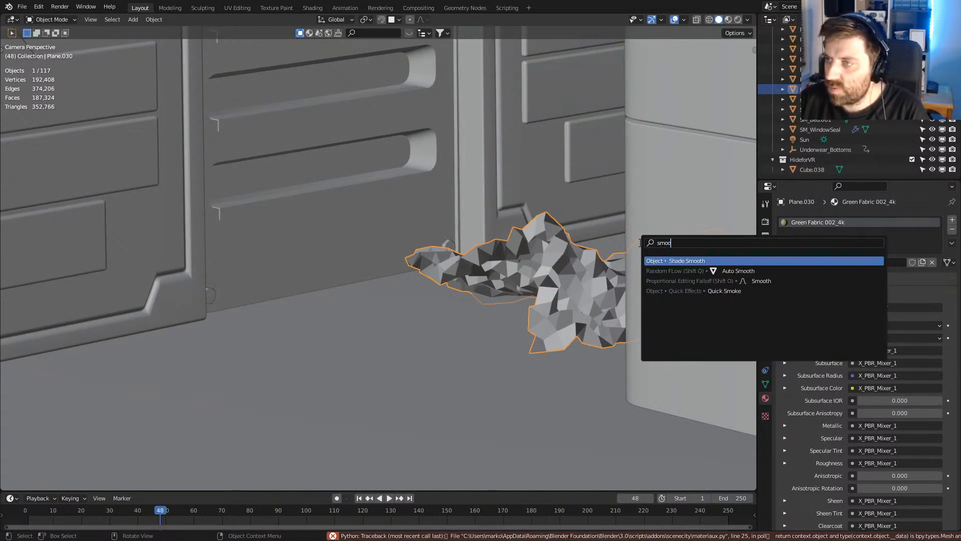
{"action": "key", "text": "Return"}
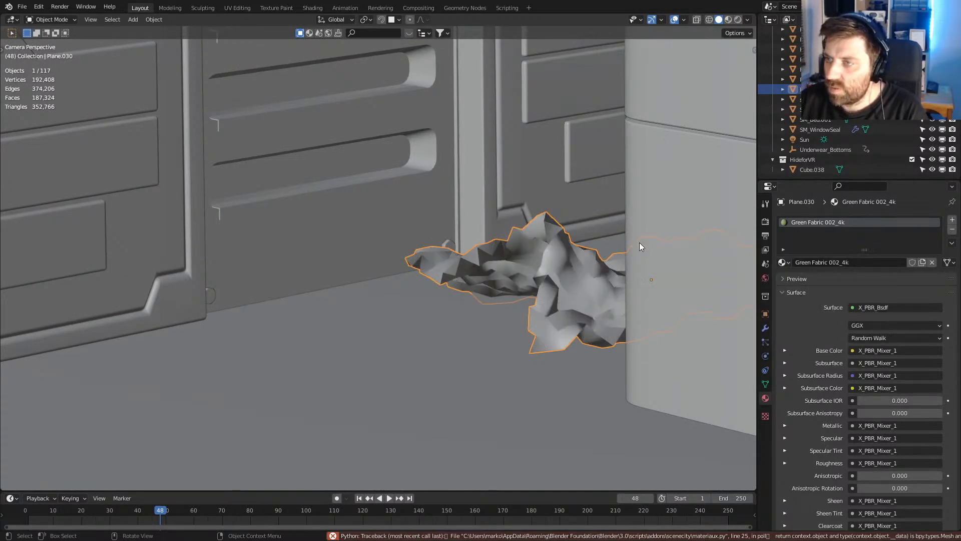
{"action": "left_click", "coordinate": [766, 384]}
{"action": "key", "text": "F12"}
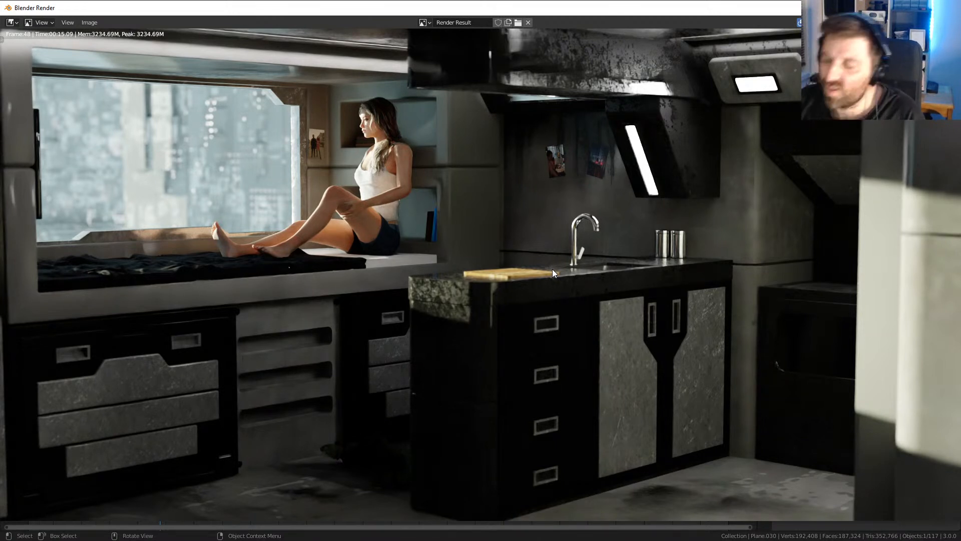
{"action": "scroll", "coordinate": [584, 243], "scroll_direction": "down", "scroll_amount": 3}
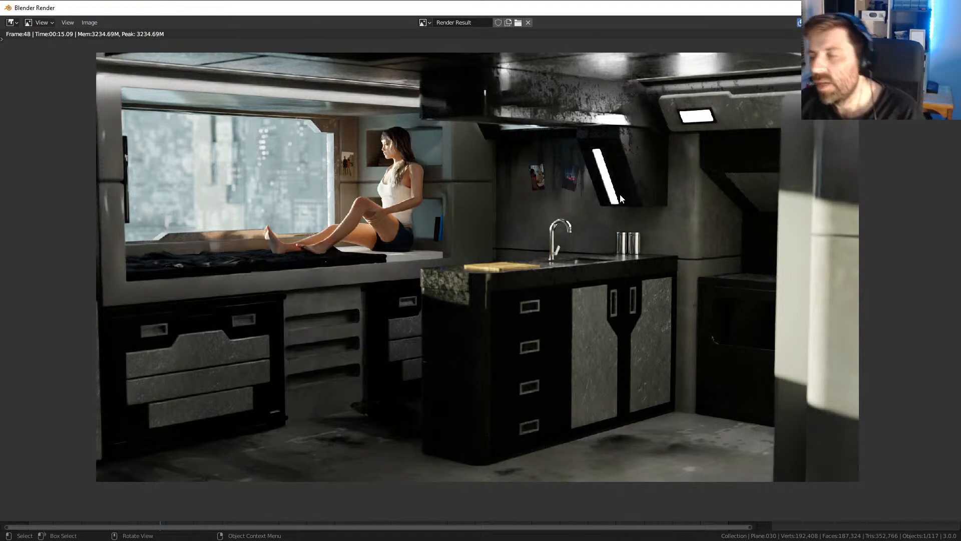
{"action": "key", "text": "Escape"}
- Select the light strip on the kitchen wall, set its WhiteLight emission strength to 0, and render the camera view
{"action": "scroll", "coordinate": [534, 240], "scroll_direction": "down", "scroll_amount": 10}
{"action": "left_click", "coordinate": [537, 122]}
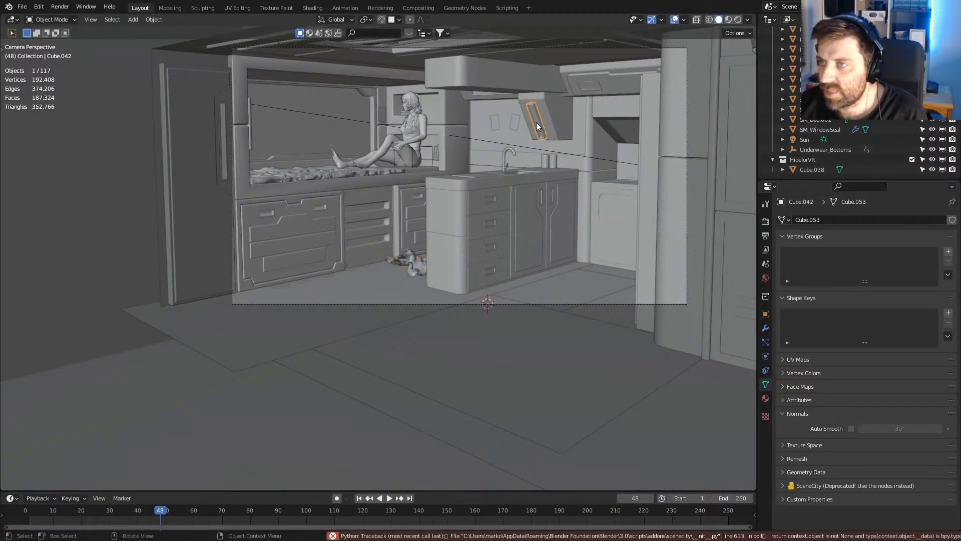
{"action": "left_click", "coordinate": [765, 398]}
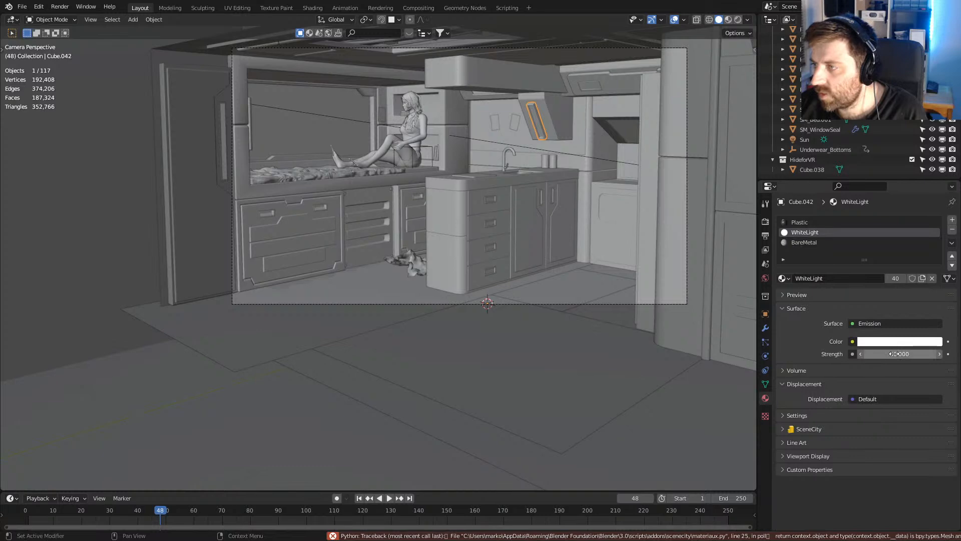
{"action": "key", "text": "F12"}
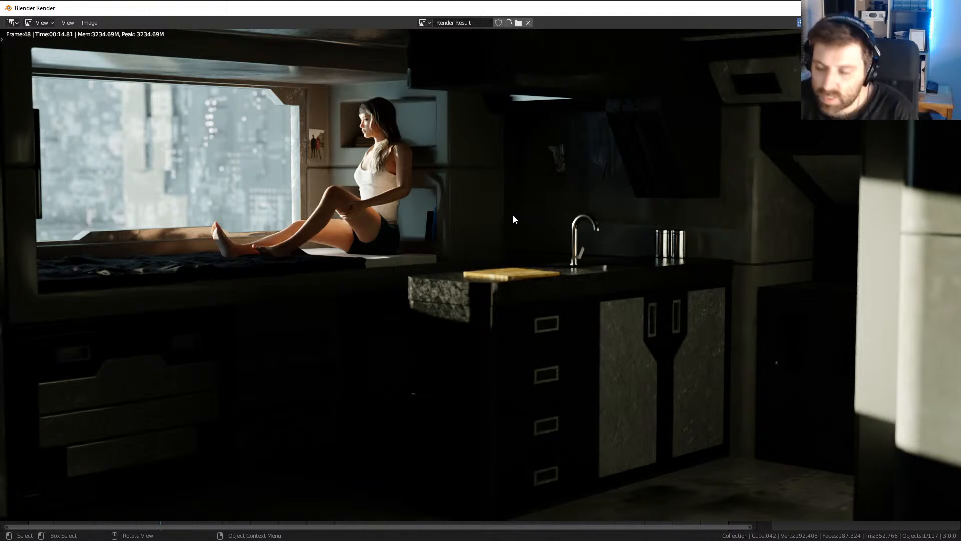
{"action": "key", "text": "Escape"}
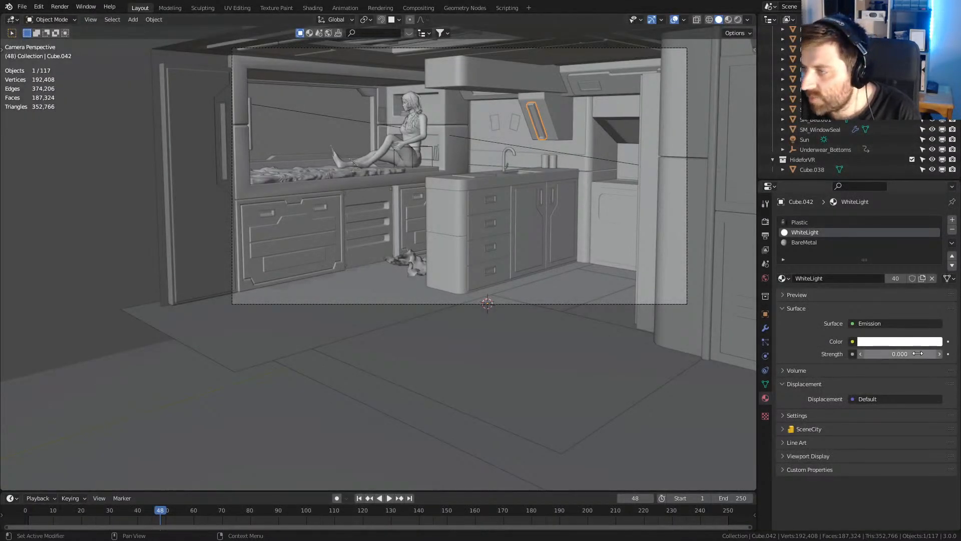
- Set the WhiteLight emission strength to 2, render the camera view, and reopen the result for another look
{"action": "left_click", "coordinate": [918, 354]}
{"action": "type", "text": "1"}
{"action": "key", "text": "Return"}
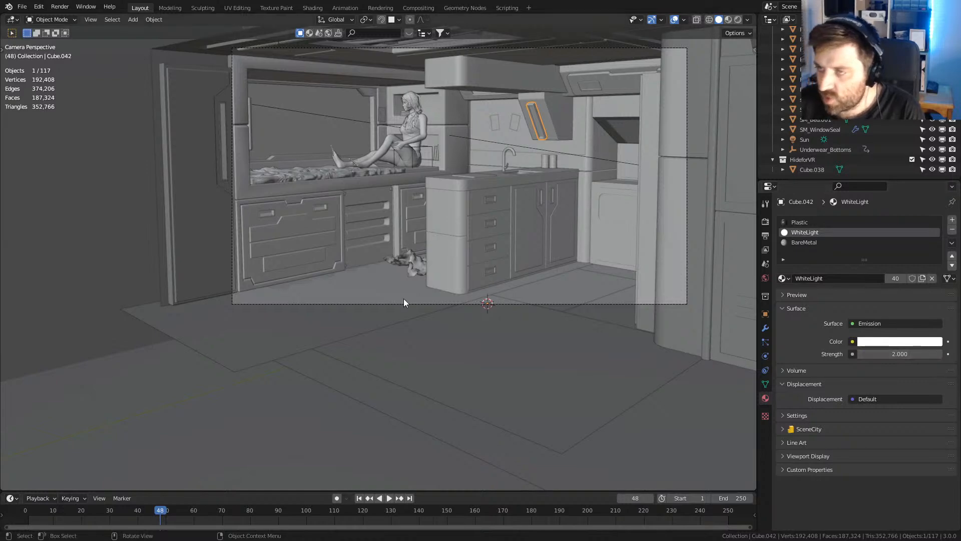
{"action": "key", "text": "F12"}
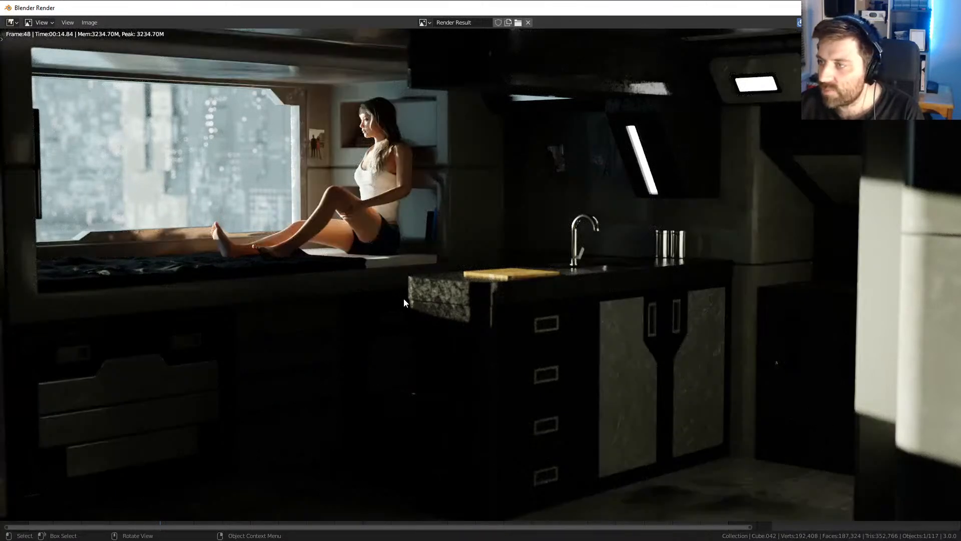
{"action": "key", "text": "Escape"}
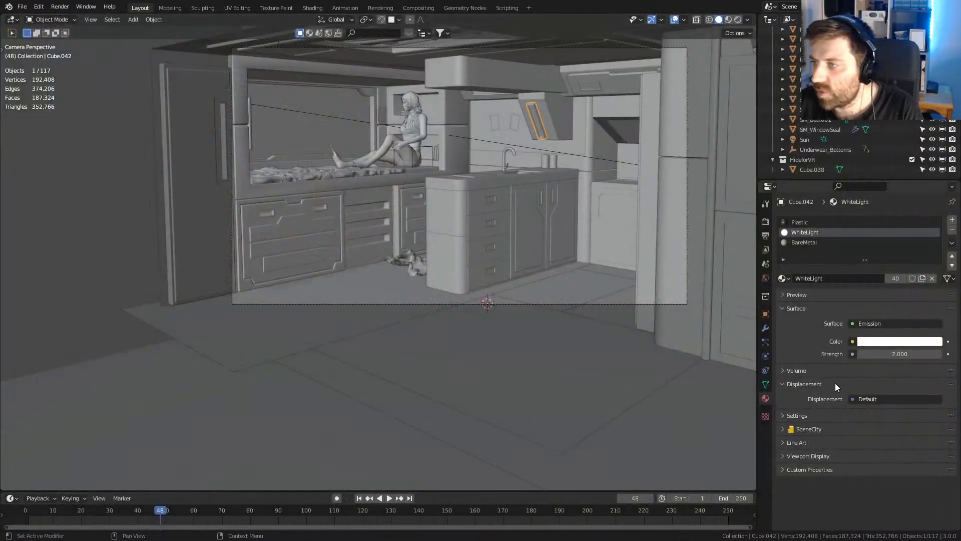
{"action": "left_click", "coordinate": [43, 7]}
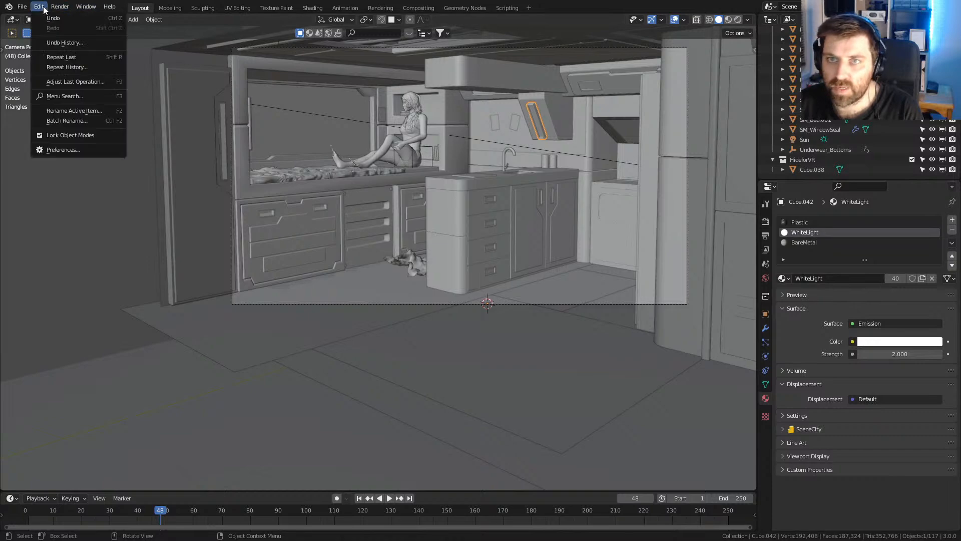
{"action": "mouse_move", "coordinate": [56, 7]}
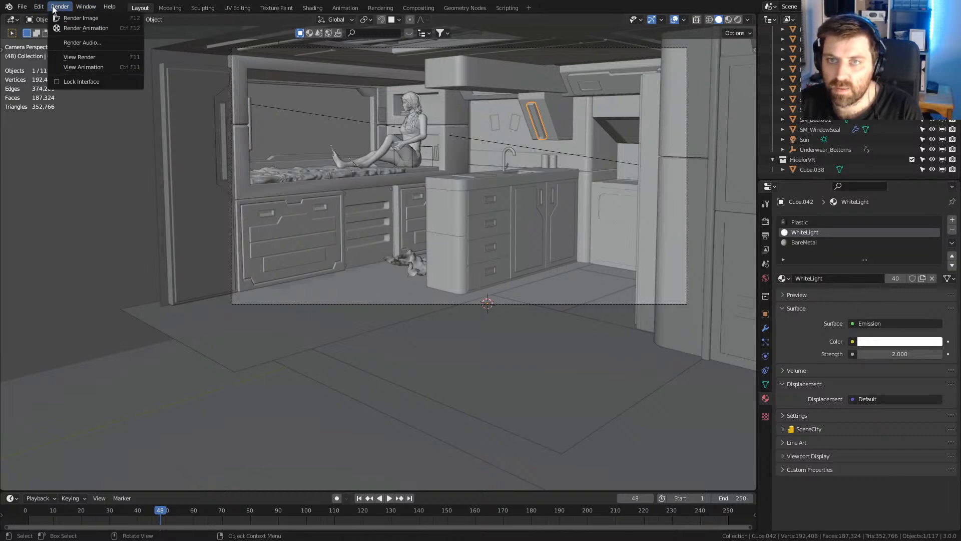
{"action": "left_click", "coordinate": [95, 57]}
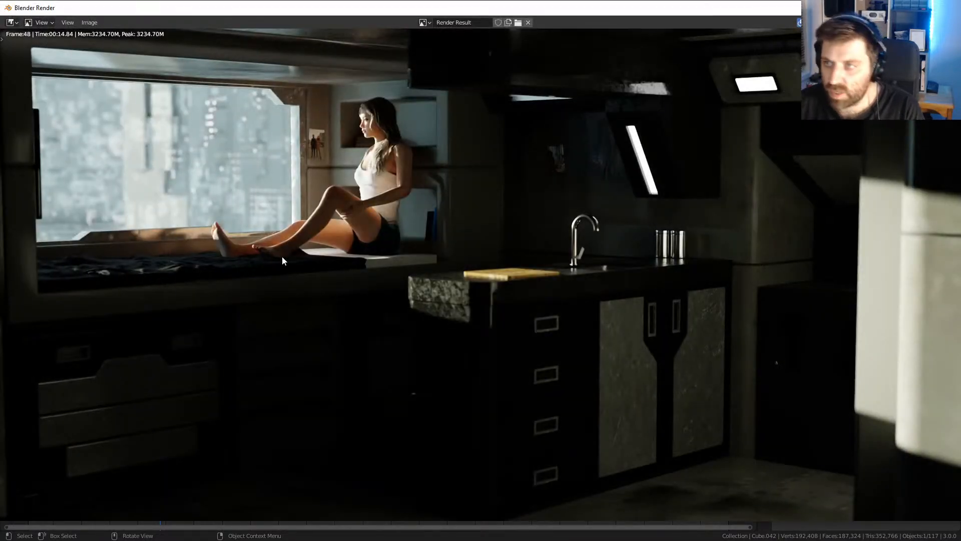
{"action": "key", "text": "Escape"}
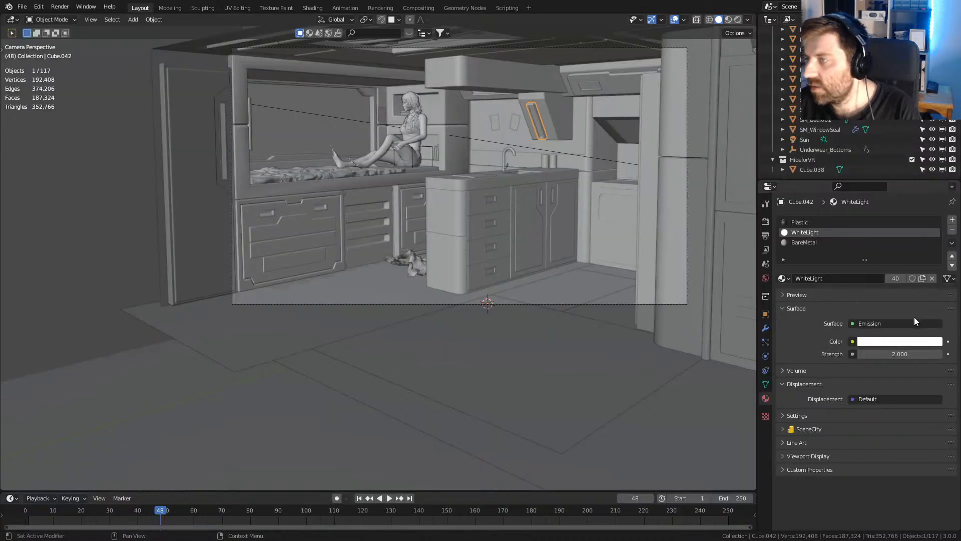
- Set the WhiteLight emission strength to 10 and render the camera view
{"action": "left_click", "coordinate": [901, 354]}
{"action": "type", "text": "10"}
{"action": "key", "text": "Return"}
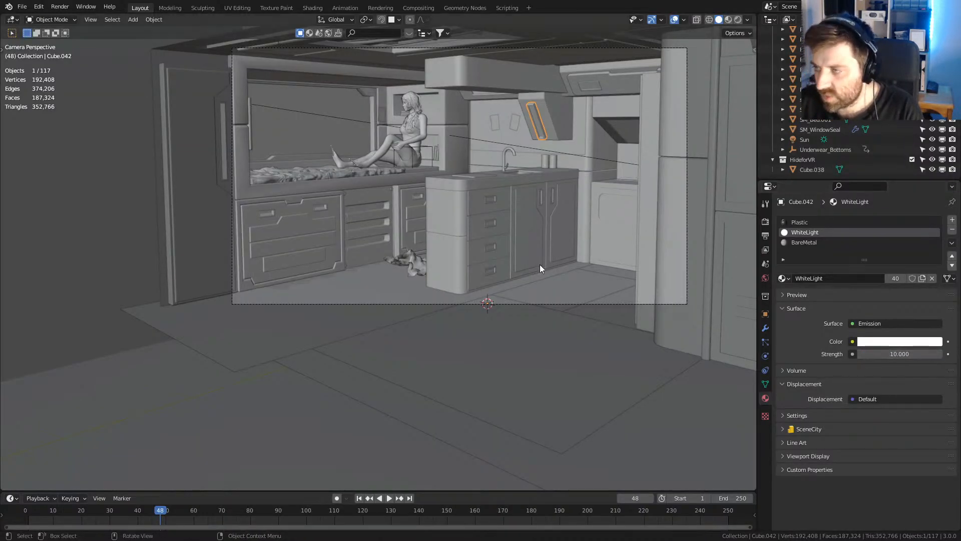
{"action": "key", "text": "F12"}
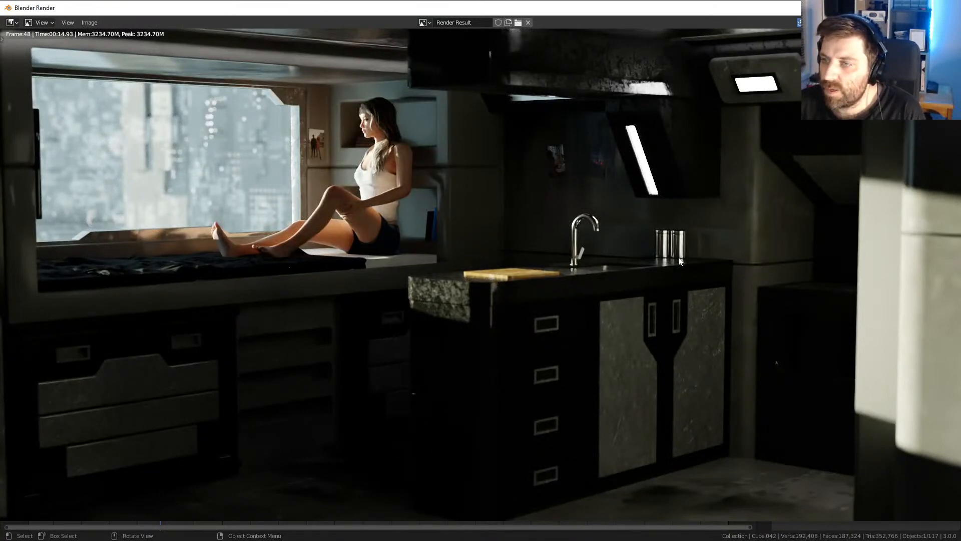
{"action": "key", "text": "Escape"}
- Select the Sun light in wireframe and move it about 1.3 m along negative Y in top view
{"action": "middle_click_drag", "start_coordinate": [413, 203], "coordinate": [477, 299]}
{"action": "key", "text": "z"}
{"action": "left_click", "coordinate": [388, 299]}
{"action": "left_click", "coordinate": [365, 288]}
{"action": "middle_click_drag", "start_coordinate": [366, 286], "coordinate": [449, 320]}
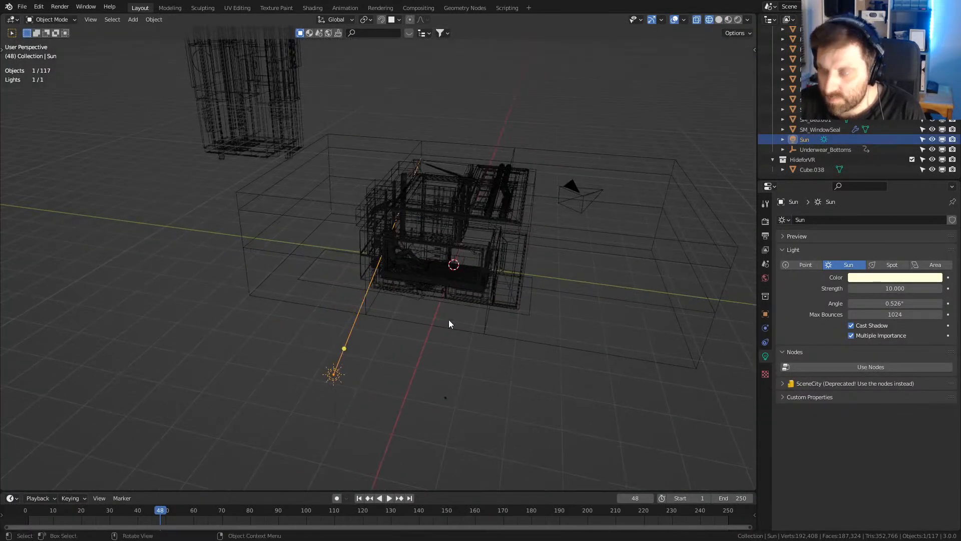
{"action": "key", "text": "KP_7"}
{"action": "key", "text": "g"}
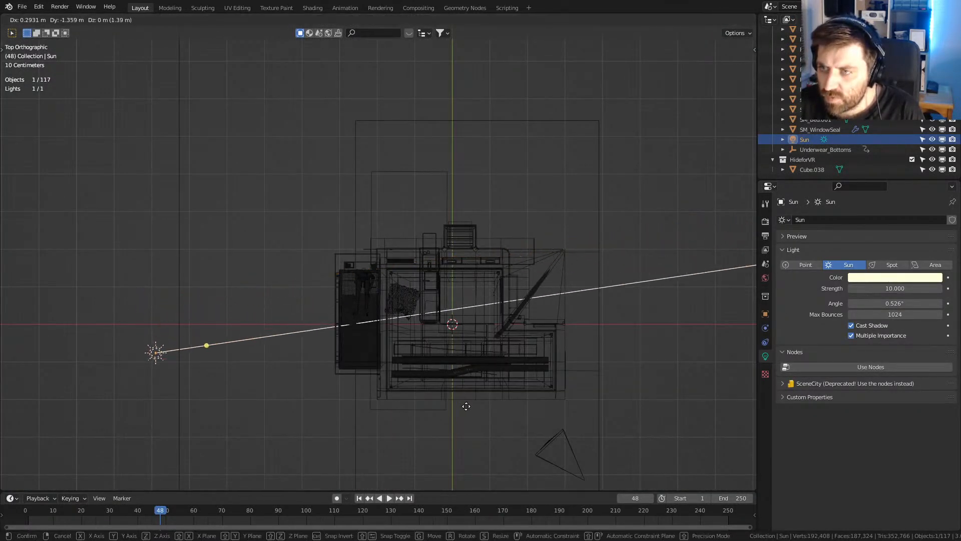
{"action": "left_click", "coordinate": [464, 403]}
- Rotate the Sun by about -8.74° in top view, check it in rendered camera view, and render the image
{"action": "key", "text": "r"}
{"action": "left_click", "coordinate": [547, 297]}
{"action": "key", "text": "KP_0"}
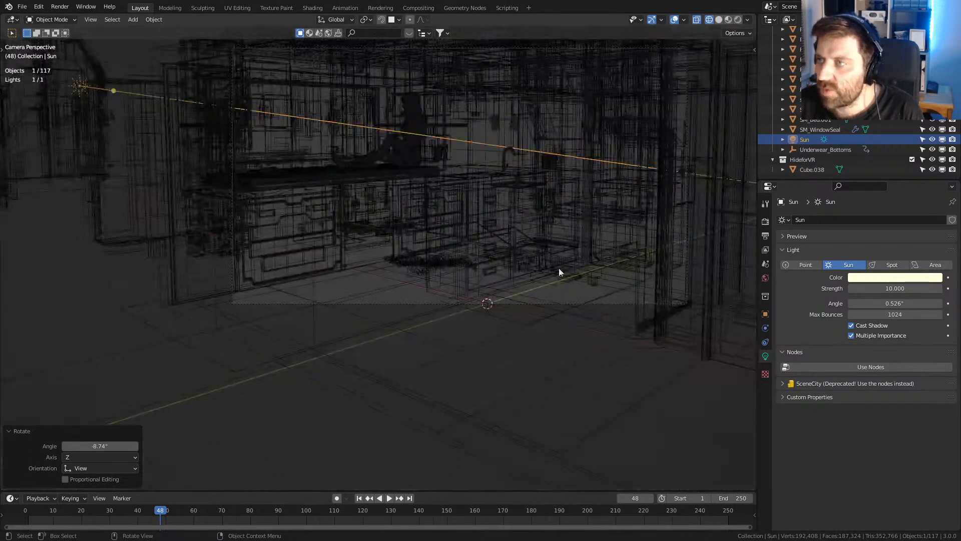
{"action": "left_click", "coordinate": [738, 19]}
{"action": "left_click", "coordinate": [736, 20]}
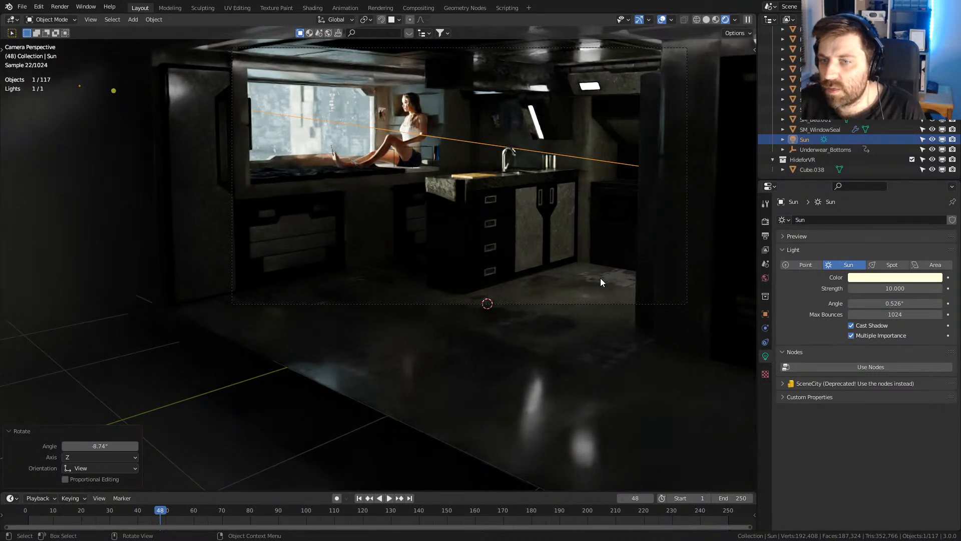
{"action": "key", "text": "F12"}
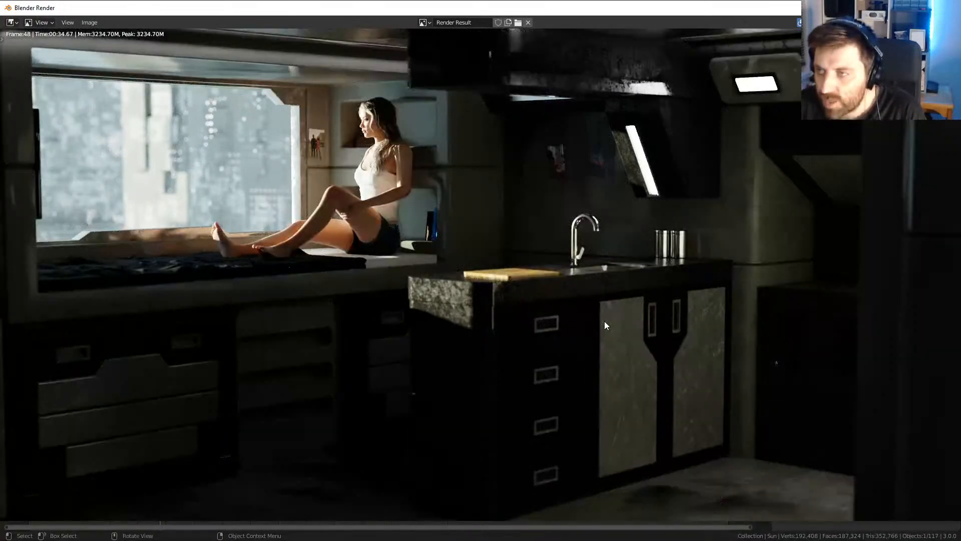
- Compare the new render with the earlier ones by switching repeatedly between render slots
{"action": "key", "text": "j"}
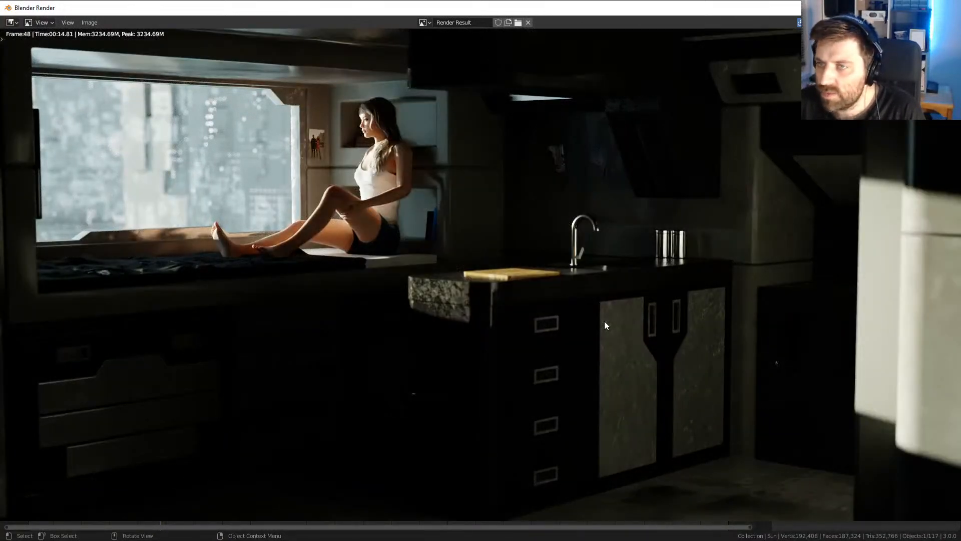
{"action": "key", "text": "j"}
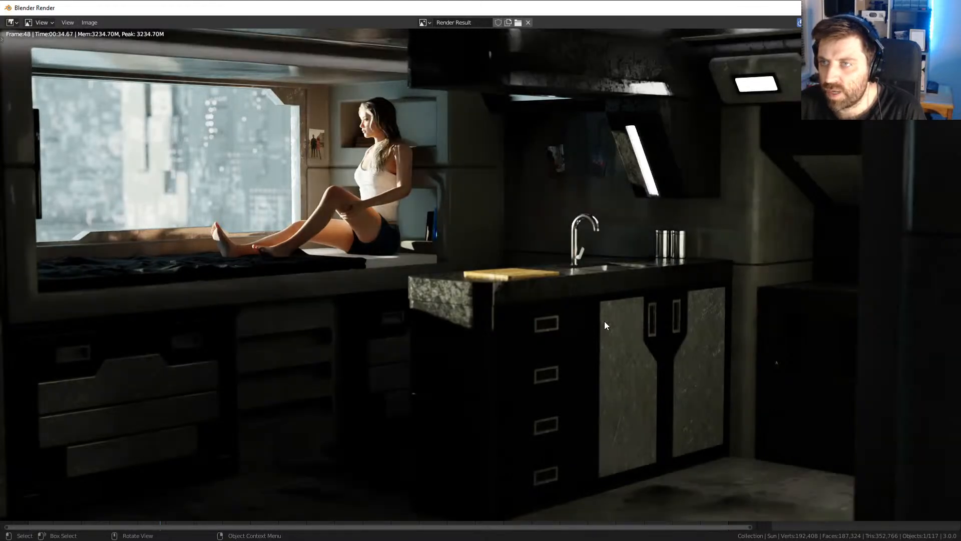
{"action": "key", "text": "3"}
{"action": "key", "text": "2"}
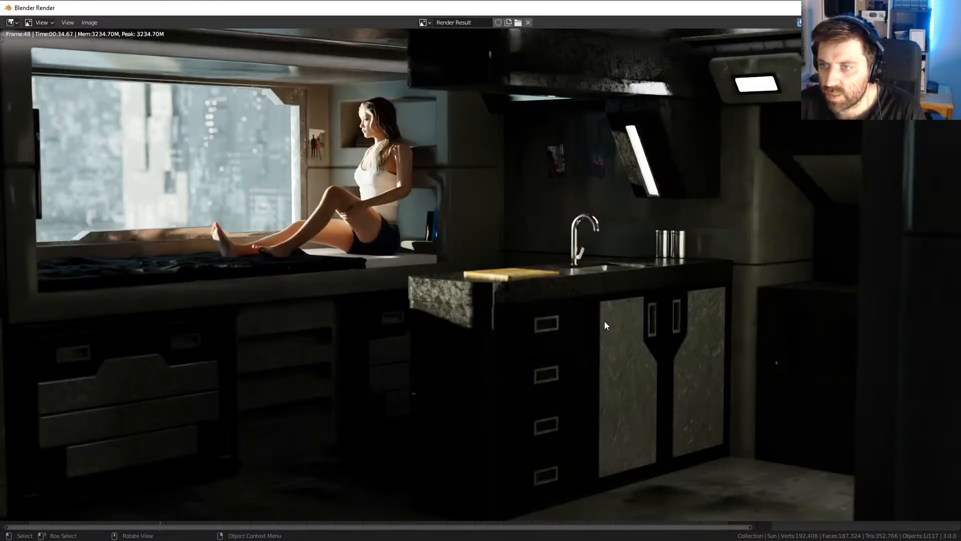
{"action": "key", "text": "j"}
{"action": "key", "text": "j"}
{"action": "key", "text": "j"}
{"action": "key", "text": "j"}
{"action": "key", "text": "j"}
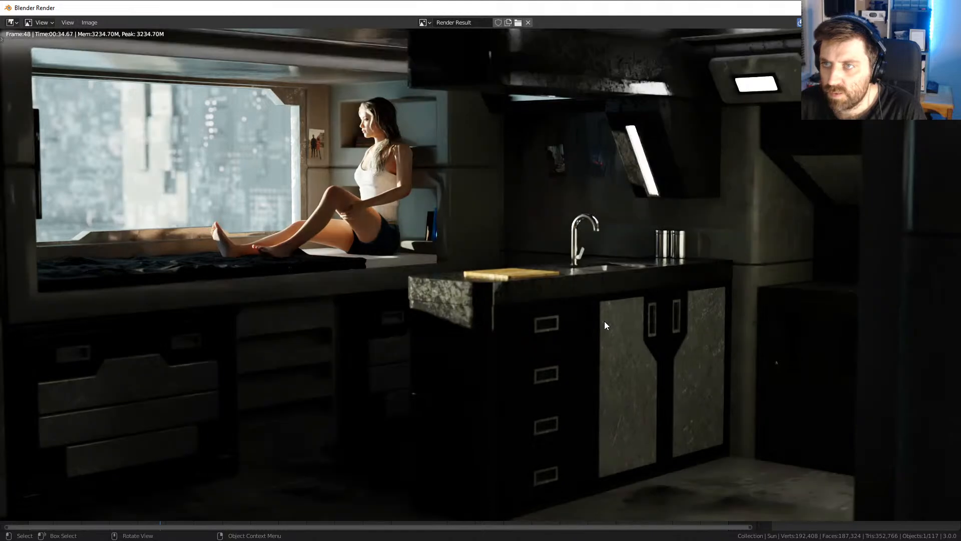
{"action": "key", "text": "j"}
{"action": "key", "text": "j"}
{"action": "key", "text": "j"}
{"action": "key", "text": "j"}
{"action": "key", "text": "j"}
{"action": "key", "text": "j"}
{"action": "key", "text": "j"}
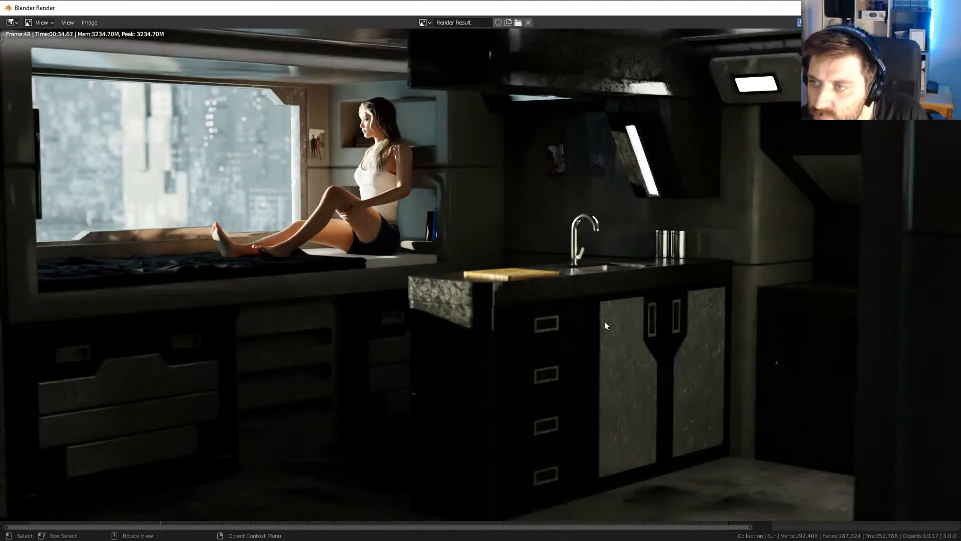
{"action": "key", "text": "j"}
{"action": "key", "text": "j"}
{"action": "key", "text": "j"}
{"action": "key", "text": "j"}
{"action": "key", "text": "j"}
{"action": "key", "text": "j"}
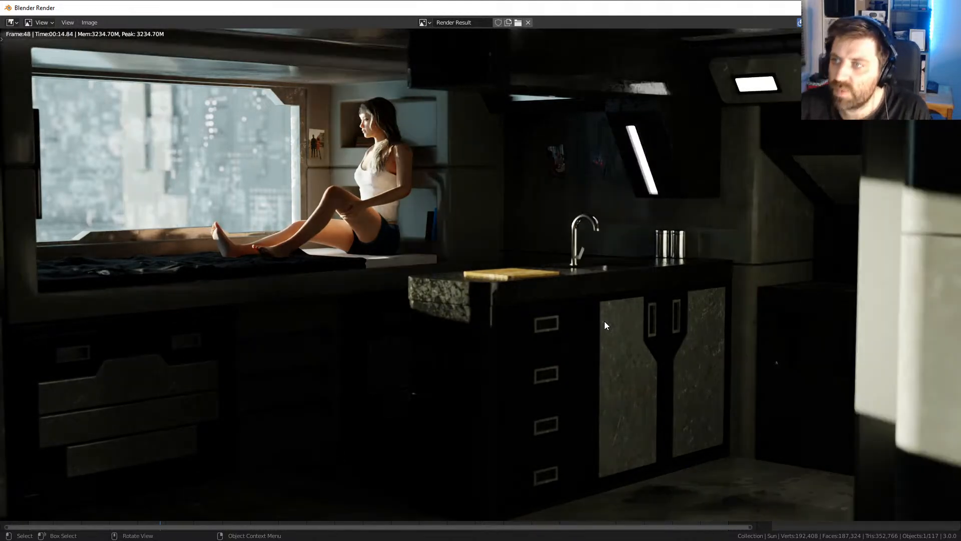
{"action": "key", "text": "j"}
{"action": "key", "text": "j"}
{"action": "key", "text": "j"}
{"action": "key", "text": "j"}
{"action": "key", "text": "j"}
{"action": "key", "text": "j"}
{"action": "key", "text": "j"}
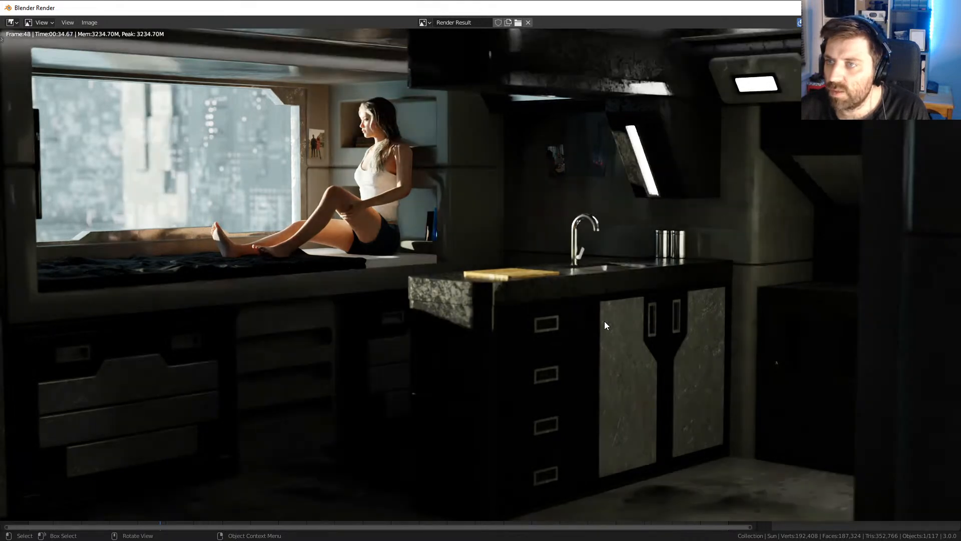
{"action": "key", "text": "j"}
{"action": "key", "text": "j"}
{"action": "key", "text": "j"}
{"action": "key", "text": "j"}
{"action": "key", "text": "j"}
{"action": "key", "text": "j"}
{"action": "key", "text": "j"}
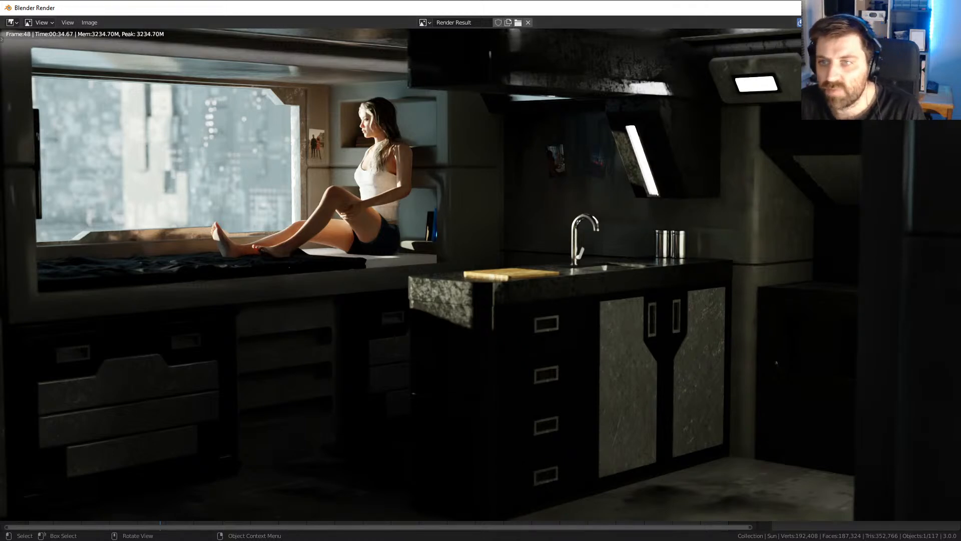
- Close the finished render, switch the render engine to Eevee and turn off Bloom
{"action": "key", "text": "Home"}
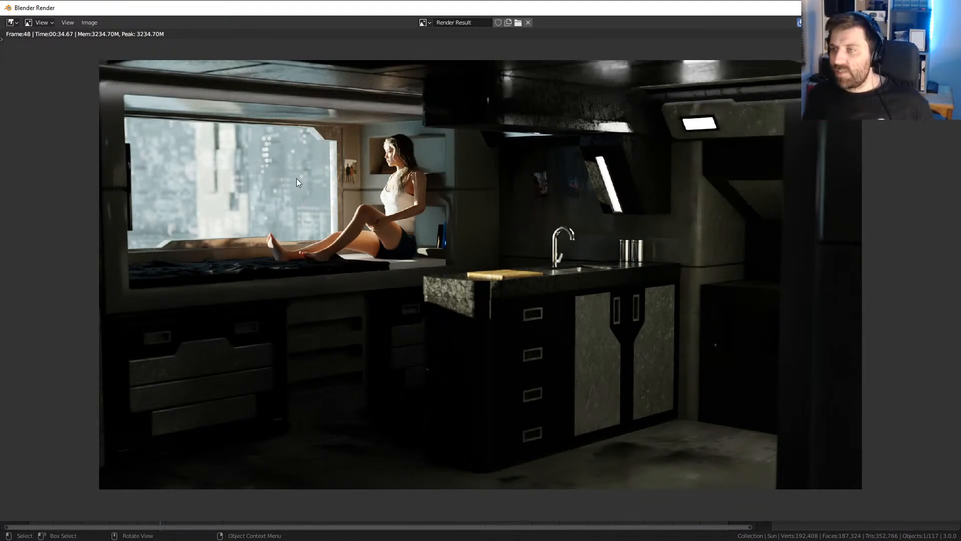
{"action": "key", "text": "Escape"}
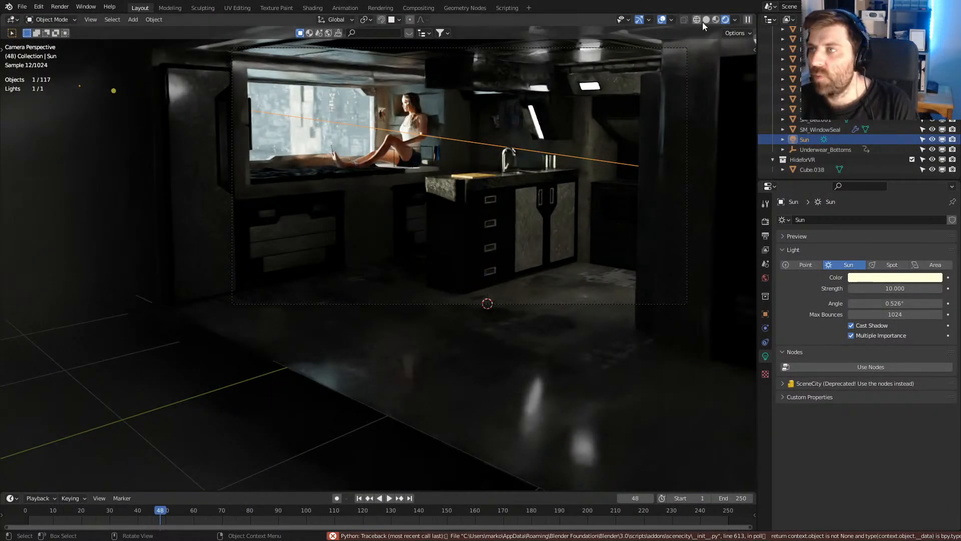
{"action": "left_click", "coordinate": [765, 221]}
{"action": "left_click", "coordinate": [909, 220]}
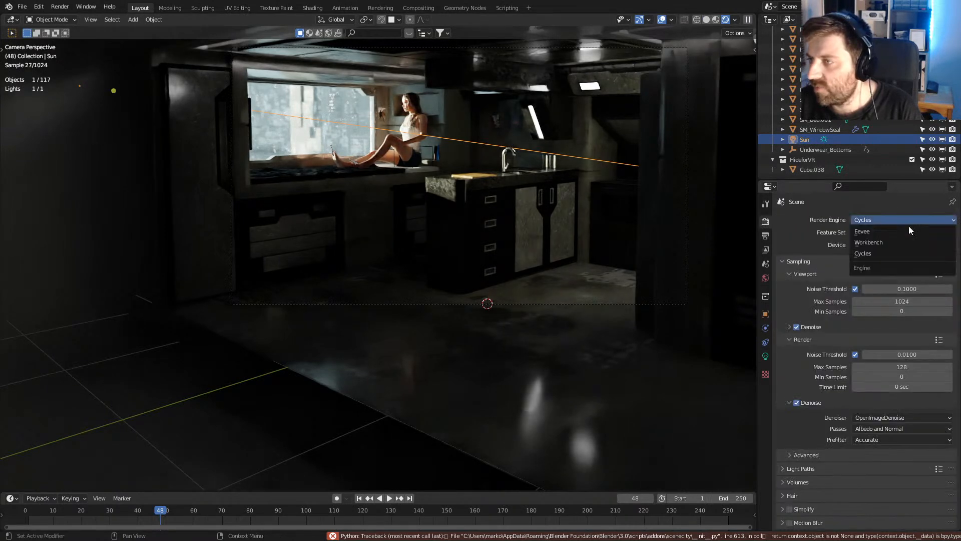
{"action": "left_click", "coordinate": [914, 229]}
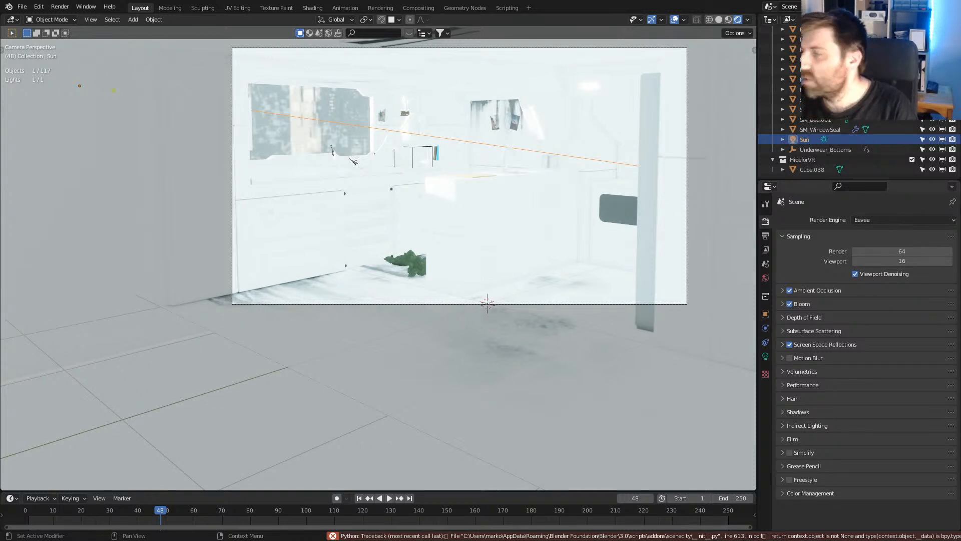
{"action": "left_click", "coordinate": [792, 304]}
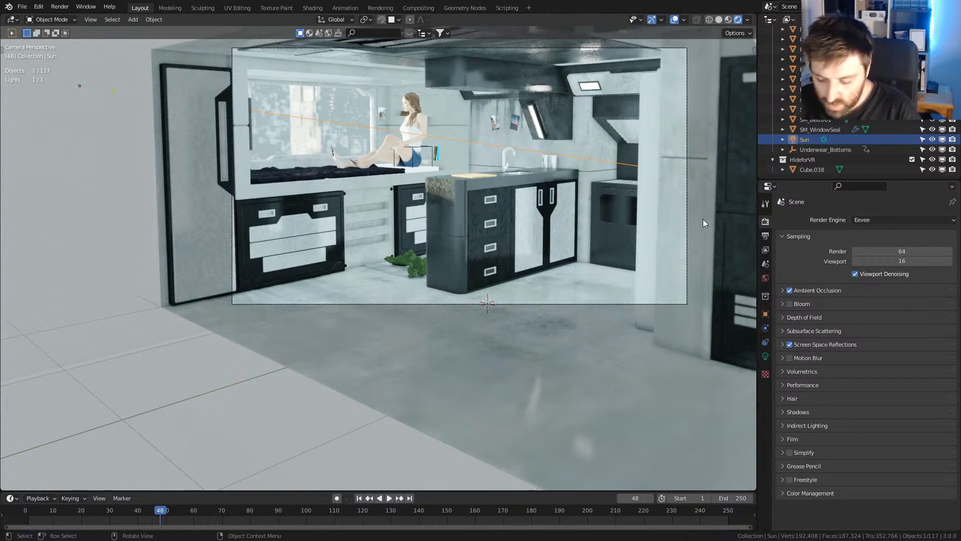
- Start a VR session to view the apartment scene from the scene camera, and stop it after the walkthrough
{"action": "key", "text": "n"}
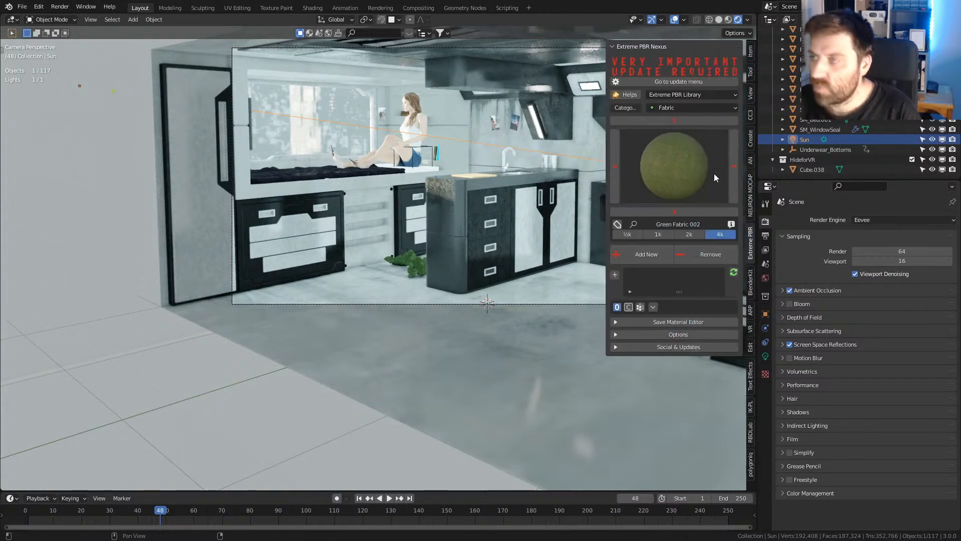
{"action": "left_click", "coordinate": [751, 328]}
{"action": "left_click", "coordinate": [678, 62]}
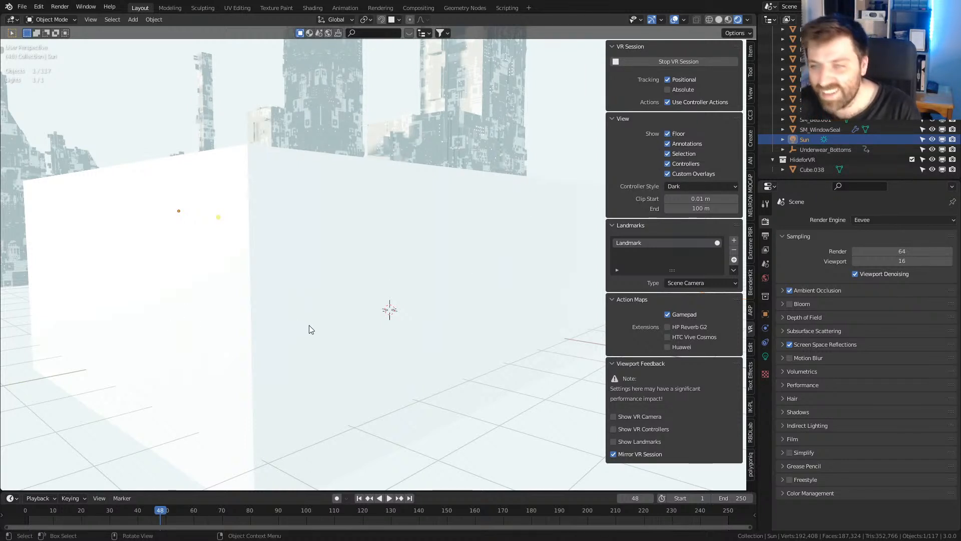
{"action": "left_click", "coordinate": [373, 288]}
{"action": "left_click", "coordinate": [679, 61]}
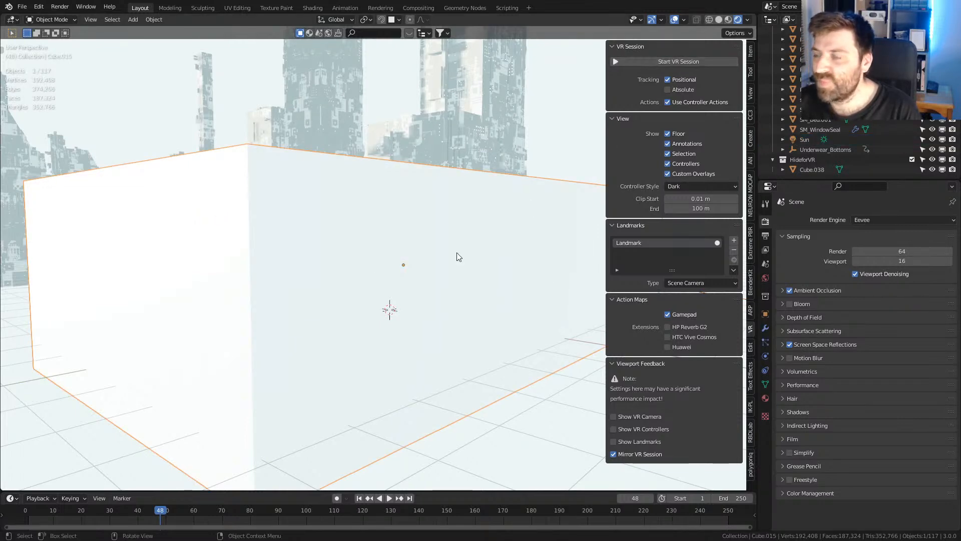
- Check the apartment interior around the bed and kitchen counter in Eevee, and set the render engine back to Cycles
{"action": "scroll", "coordinate": [431, 290], "scroll_direction": "up", "scroll_amount": 4}
{"action": "middle_click_drag", "start_coordinate": [384, 351], "coordinate": [336, 347], "text": "shift"}
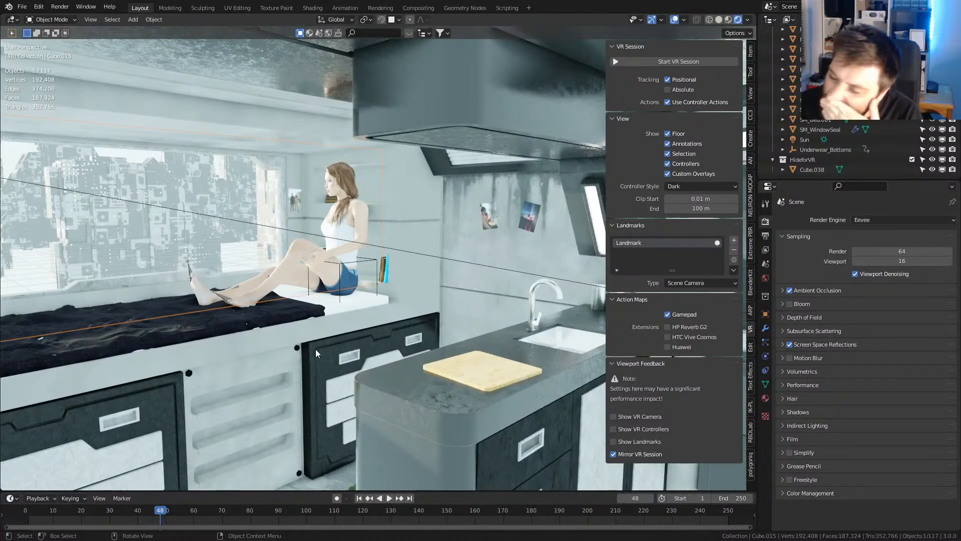
{"action": "middle_click_drag", "start_coordinate": [314, 333], "coordinate": [335, 298]}
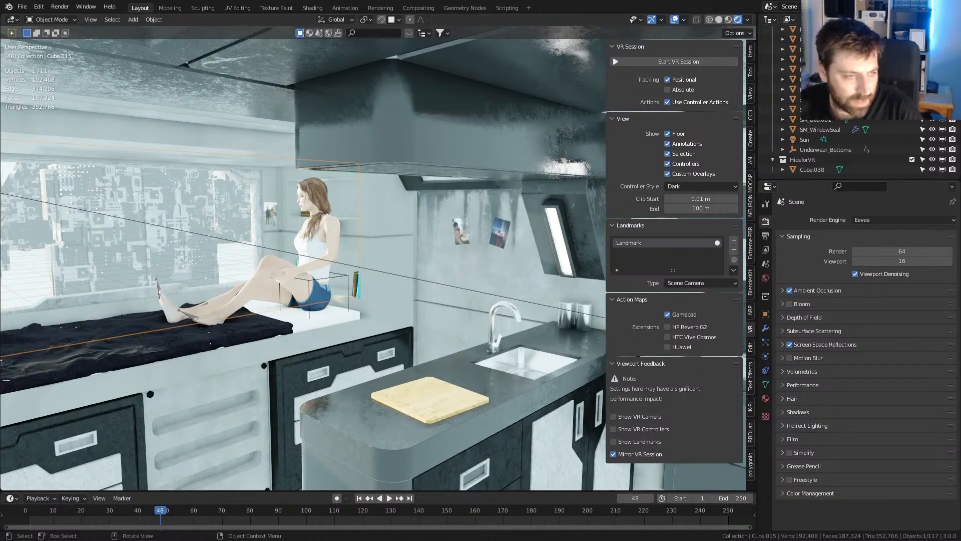
{"action": "key", "text": "super"}
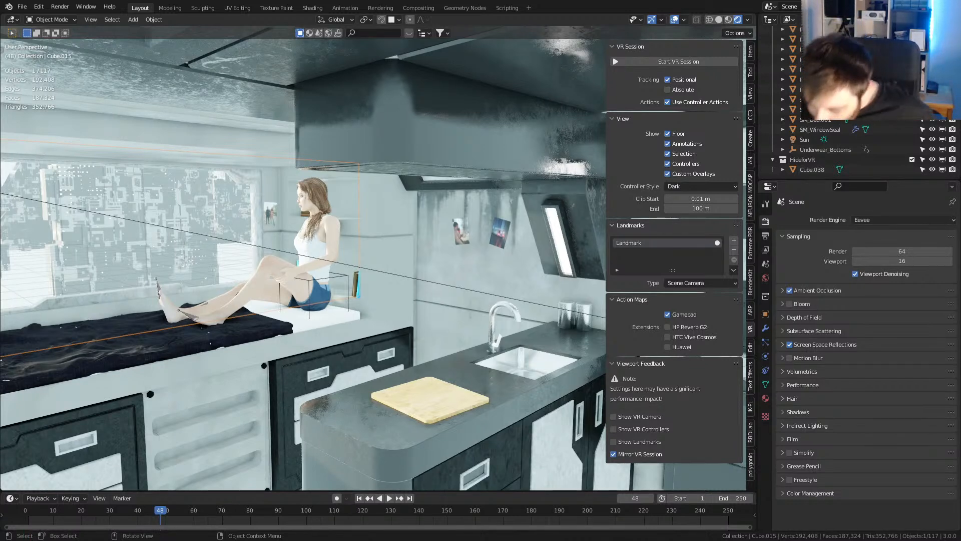
{"action": "left_click", "coordinate": [887, 220]}
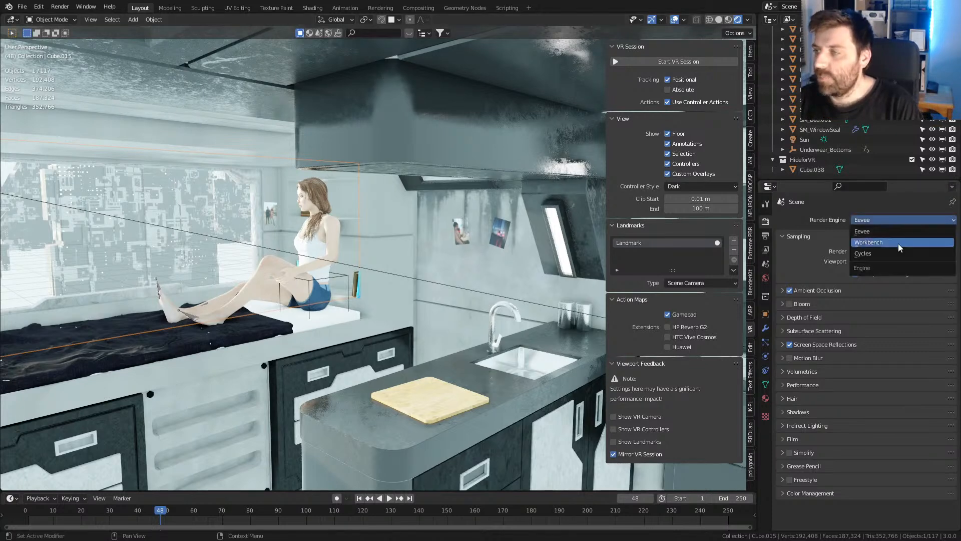
{"action": "left_click", "coordinate": [894, 254]}
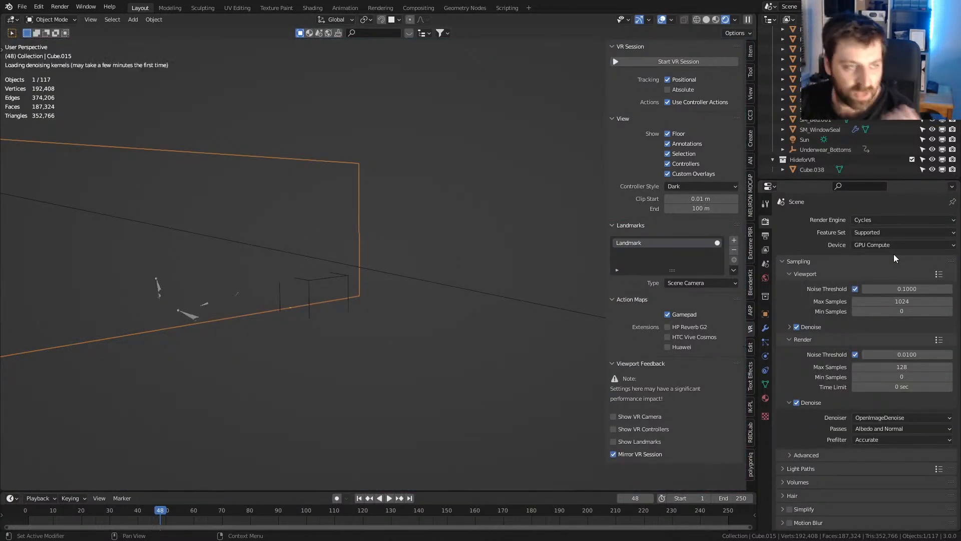